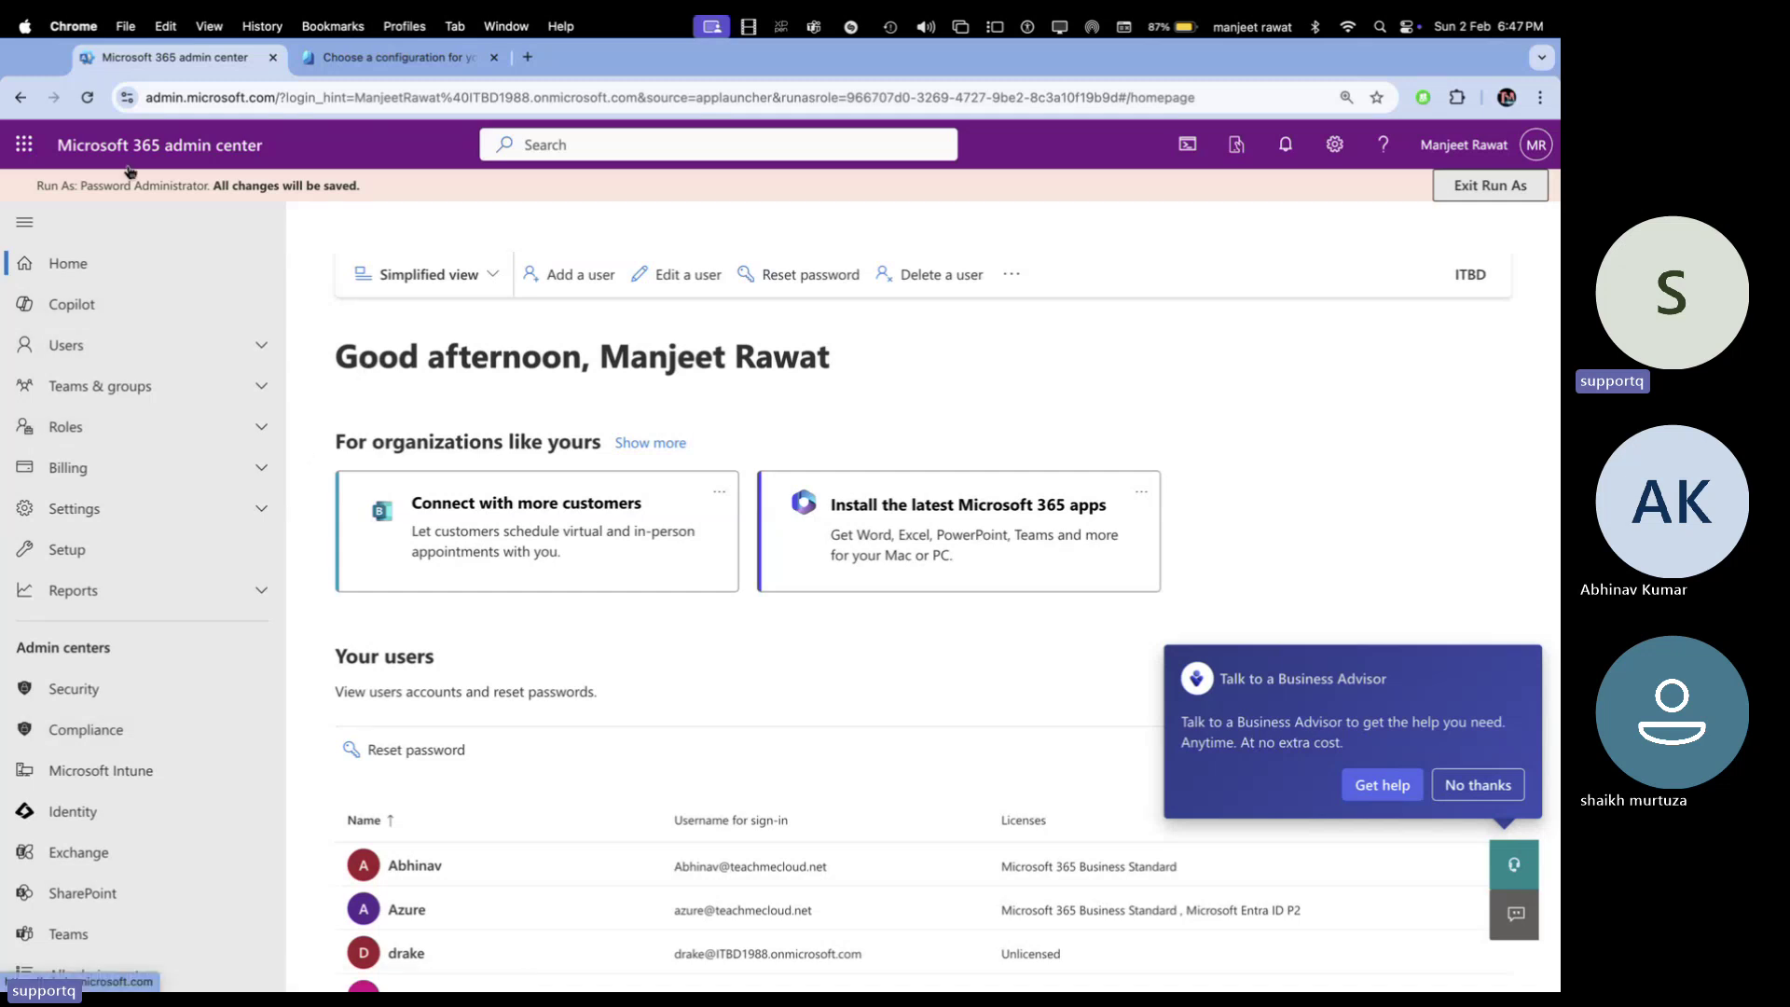
Open a second admin center tab from the app launcher, expand Settings, then switch tabs
left_click(25, 145)
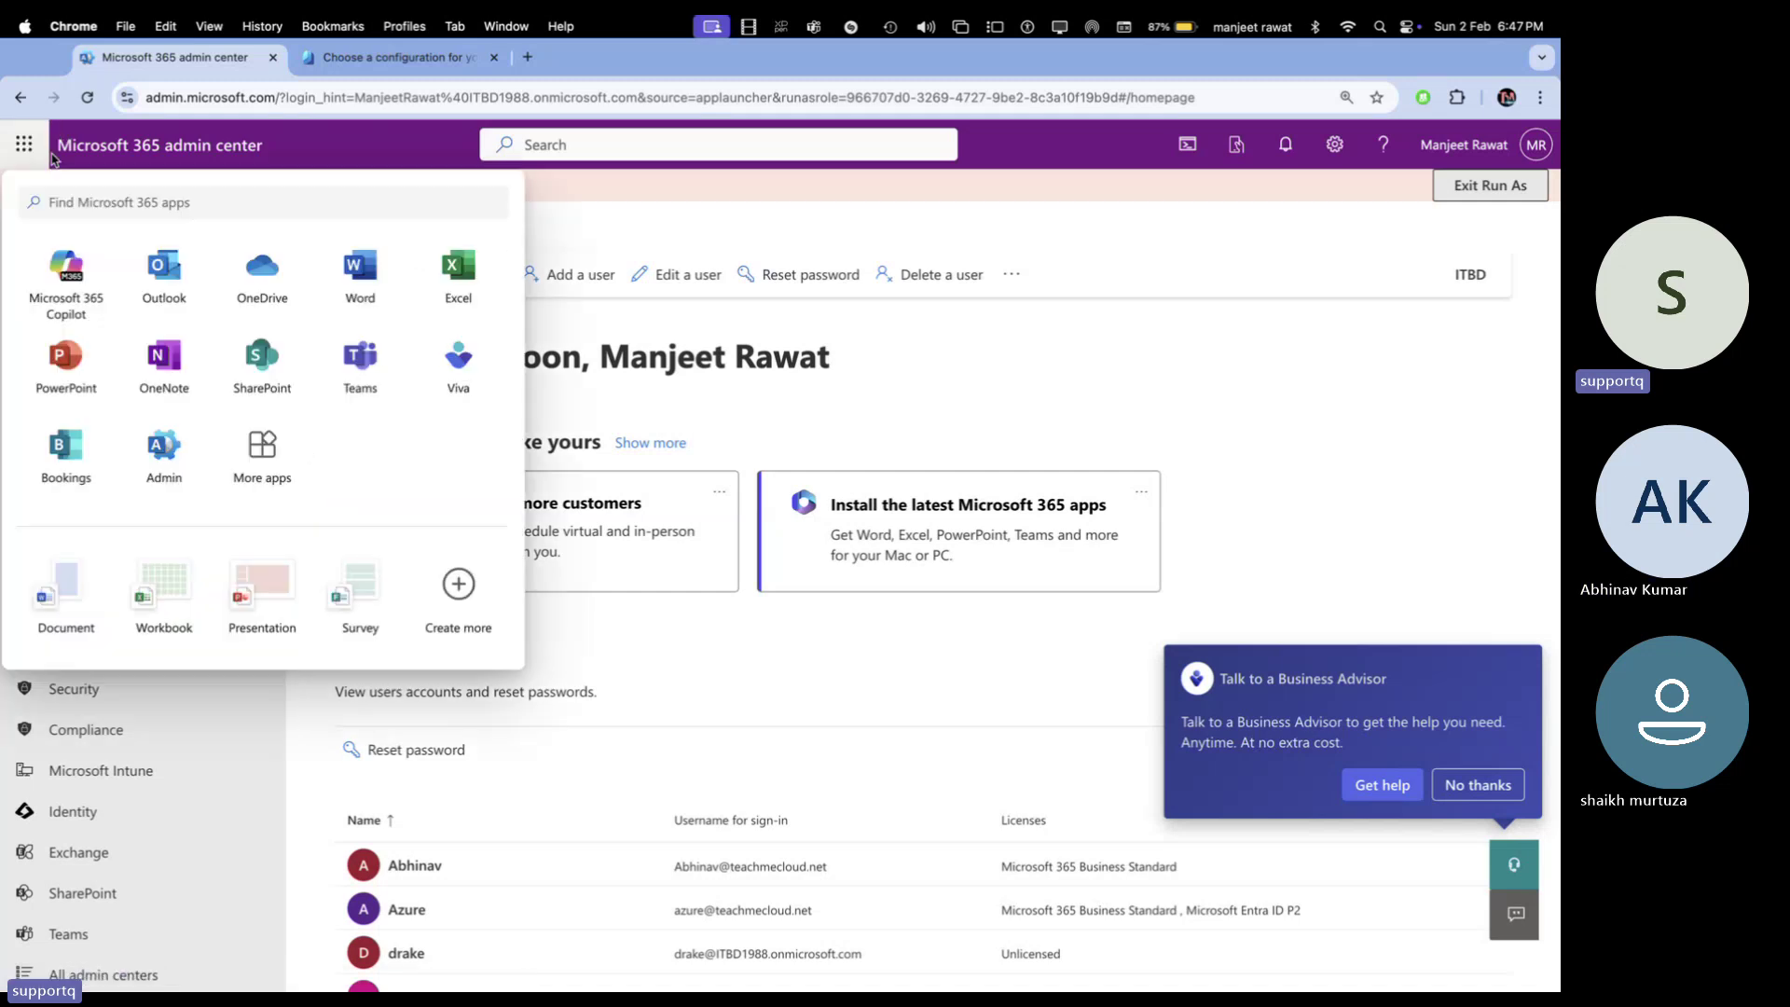
left_click(196, 477)
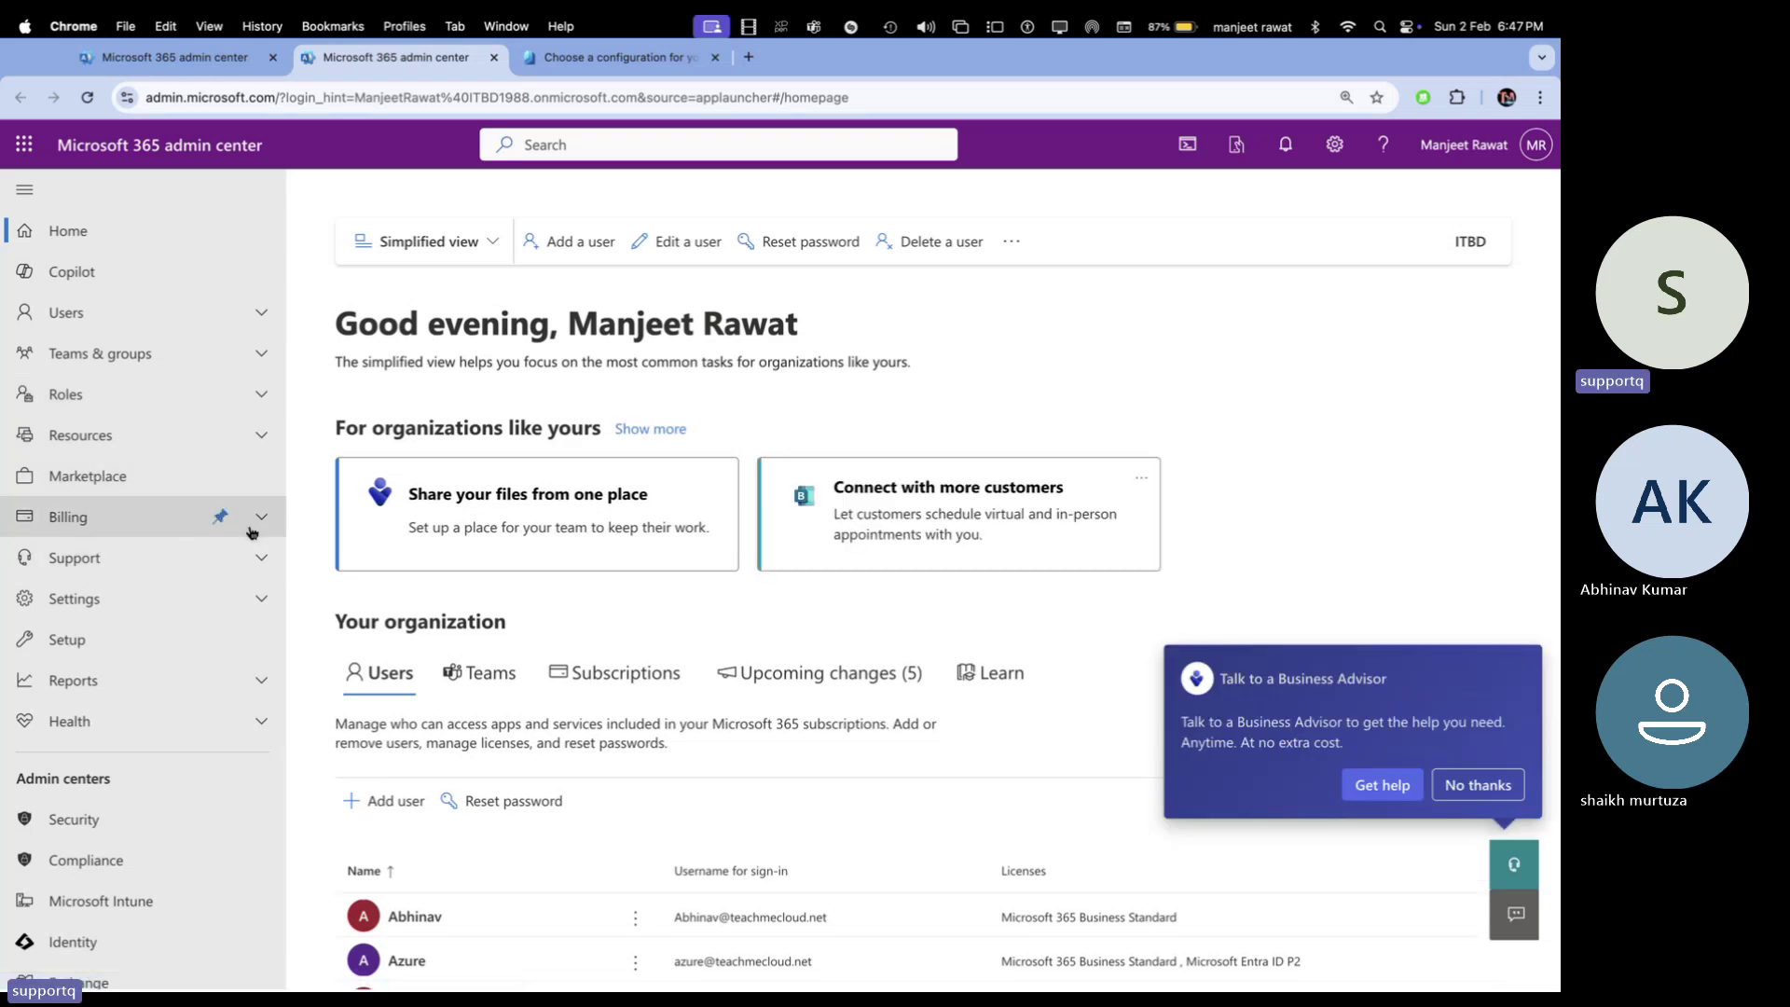
left_click(253, 605)
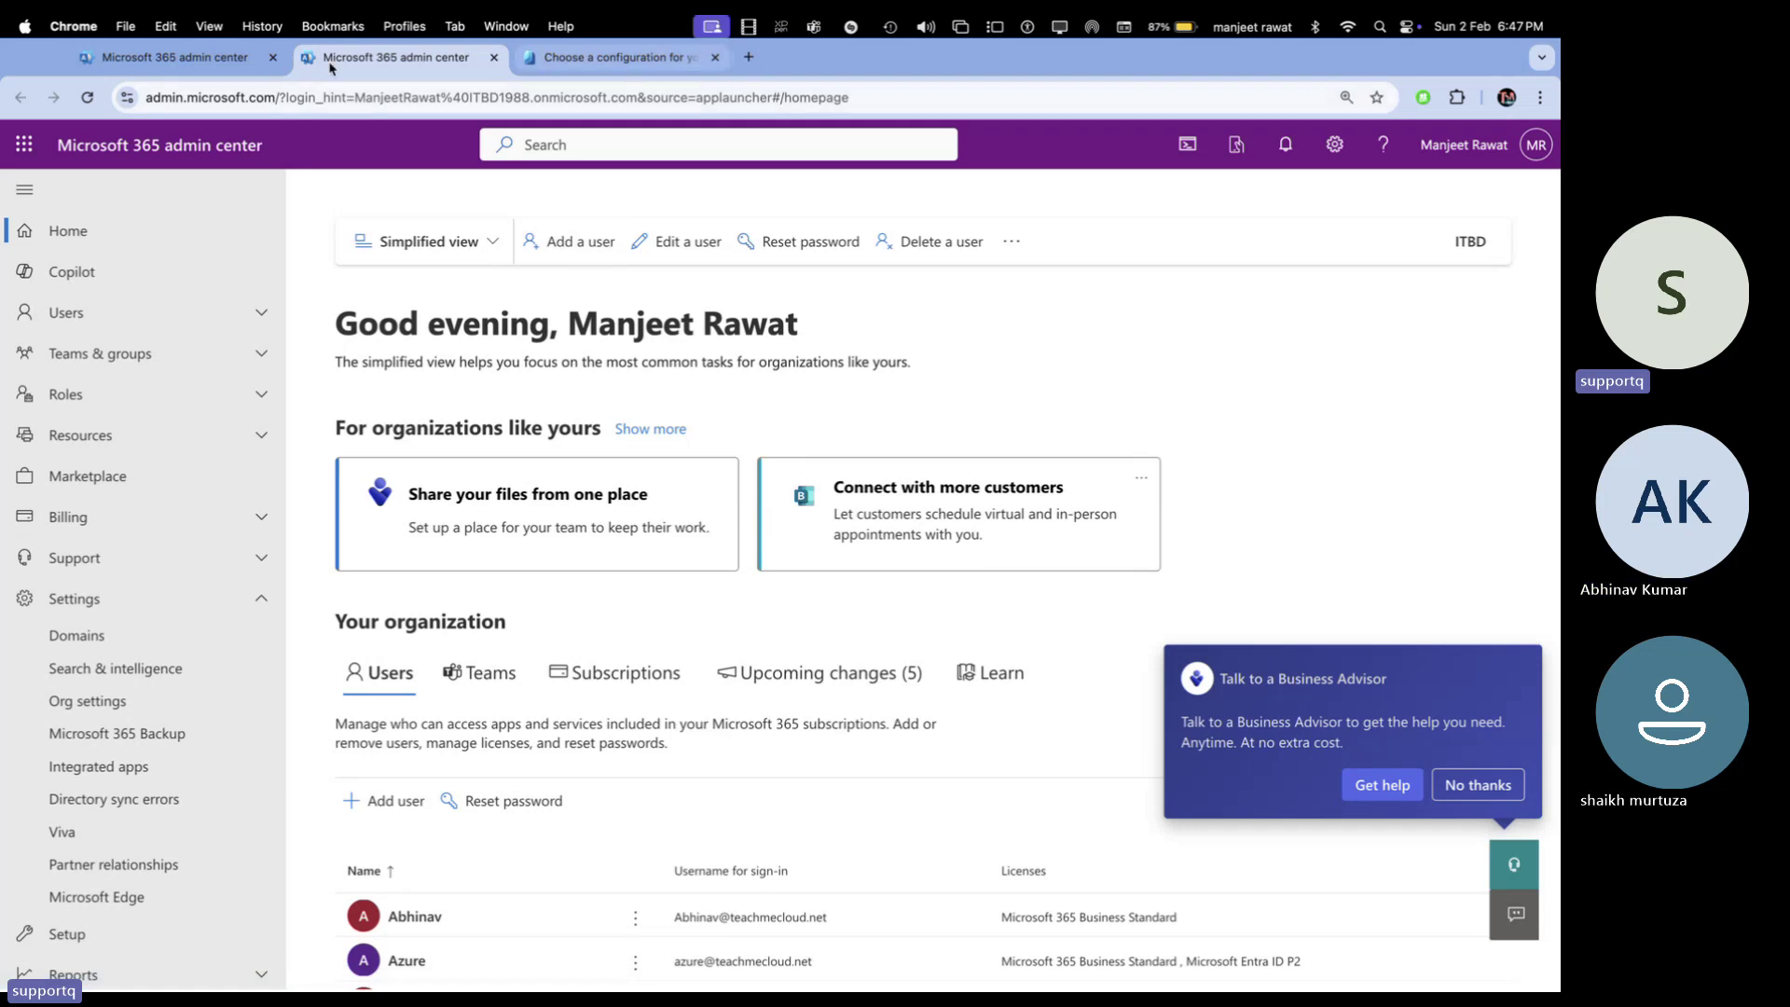
left_click(601, 62)
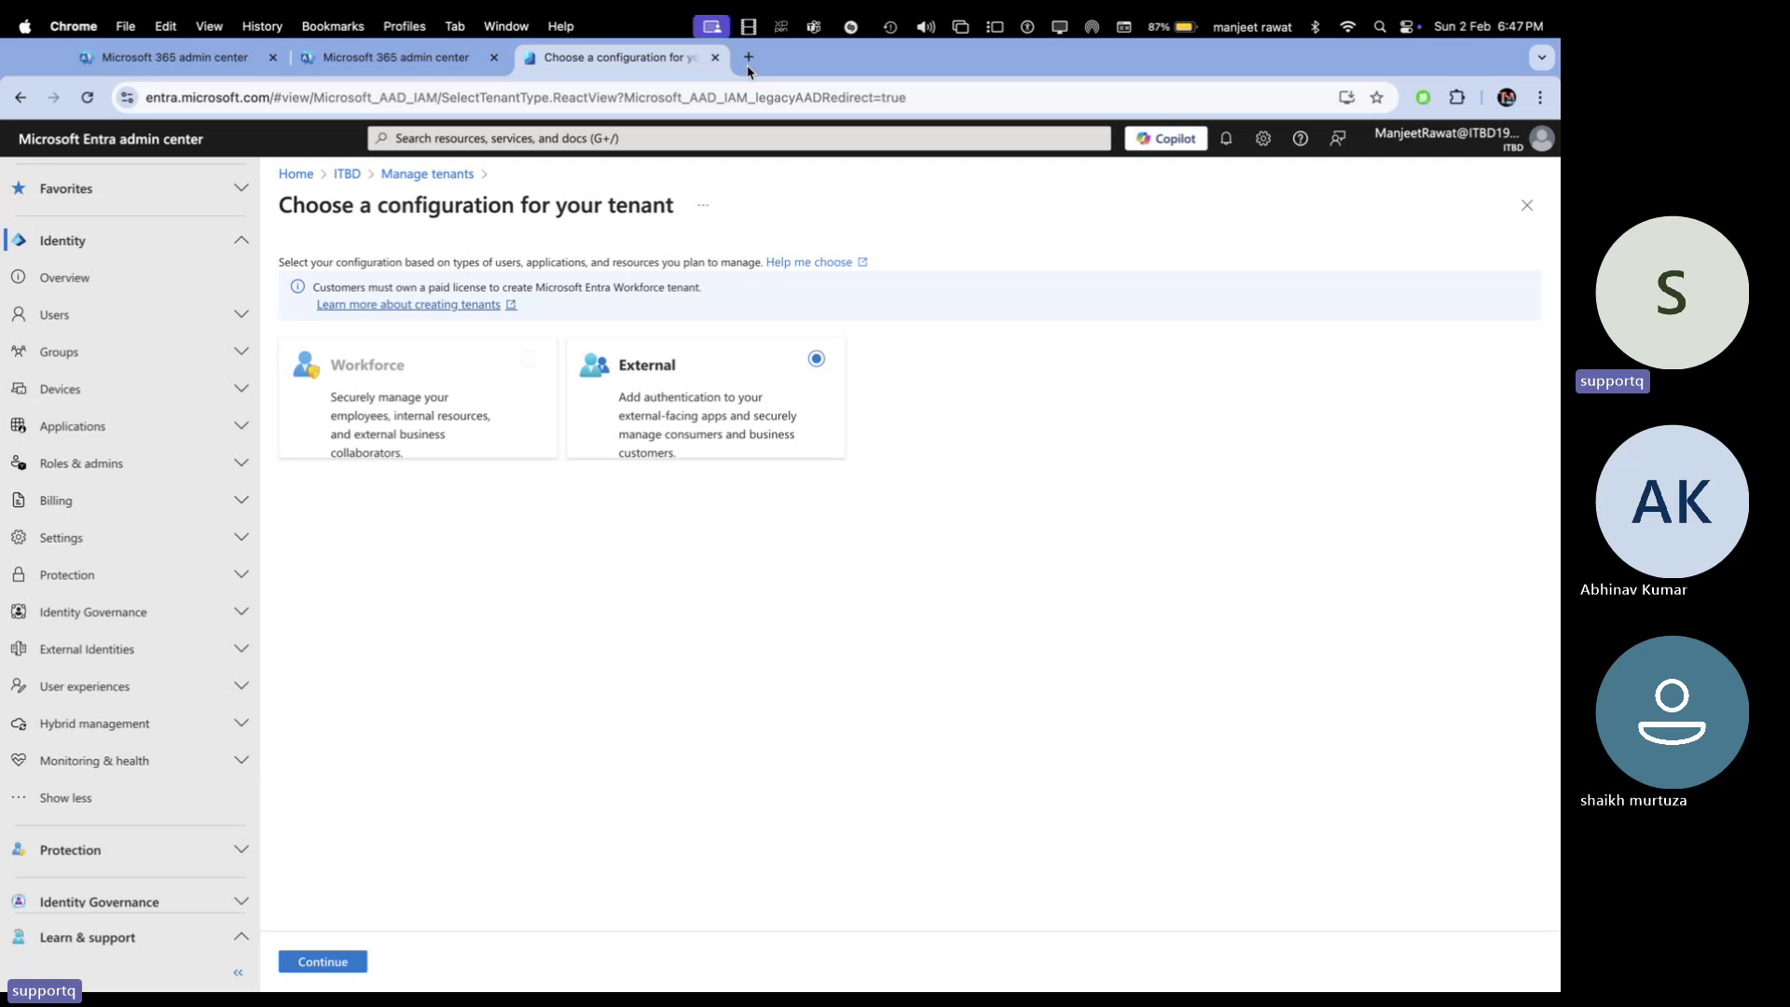
Move across macOS Spaces to OneNote and show the notebook's sections and pages
key("ctrl+Left")
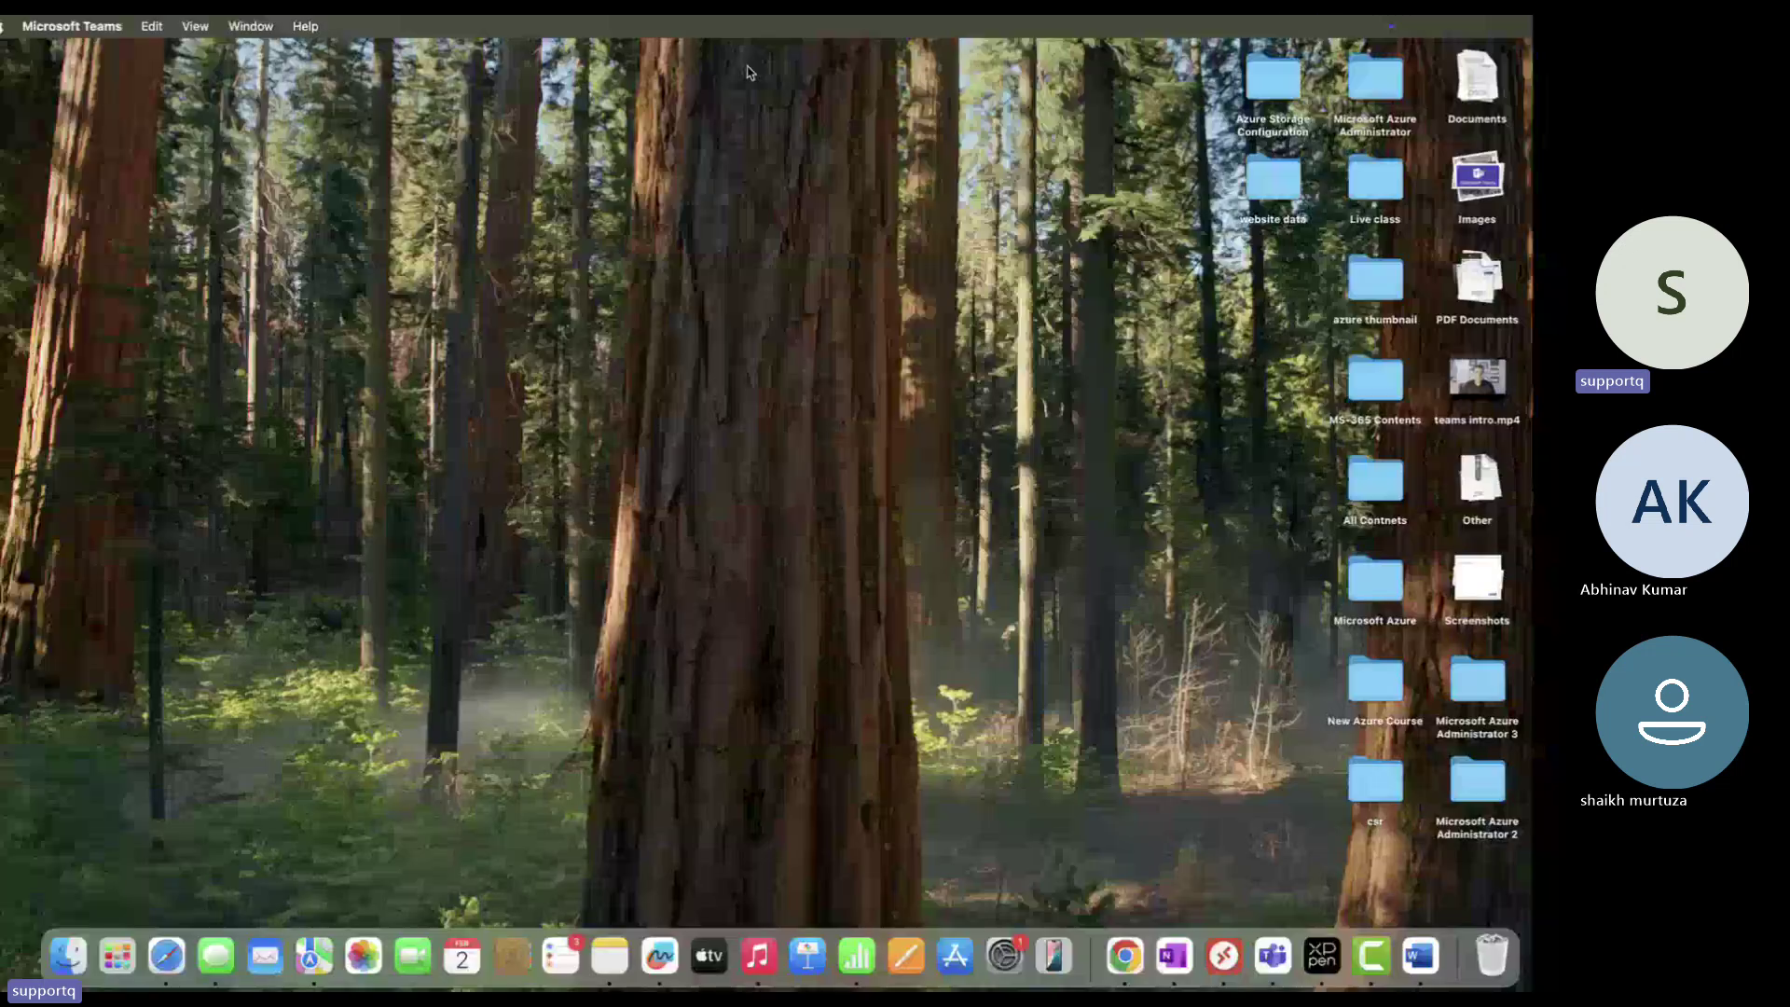
key("ctrl+Right")
key("ctrl+Right")
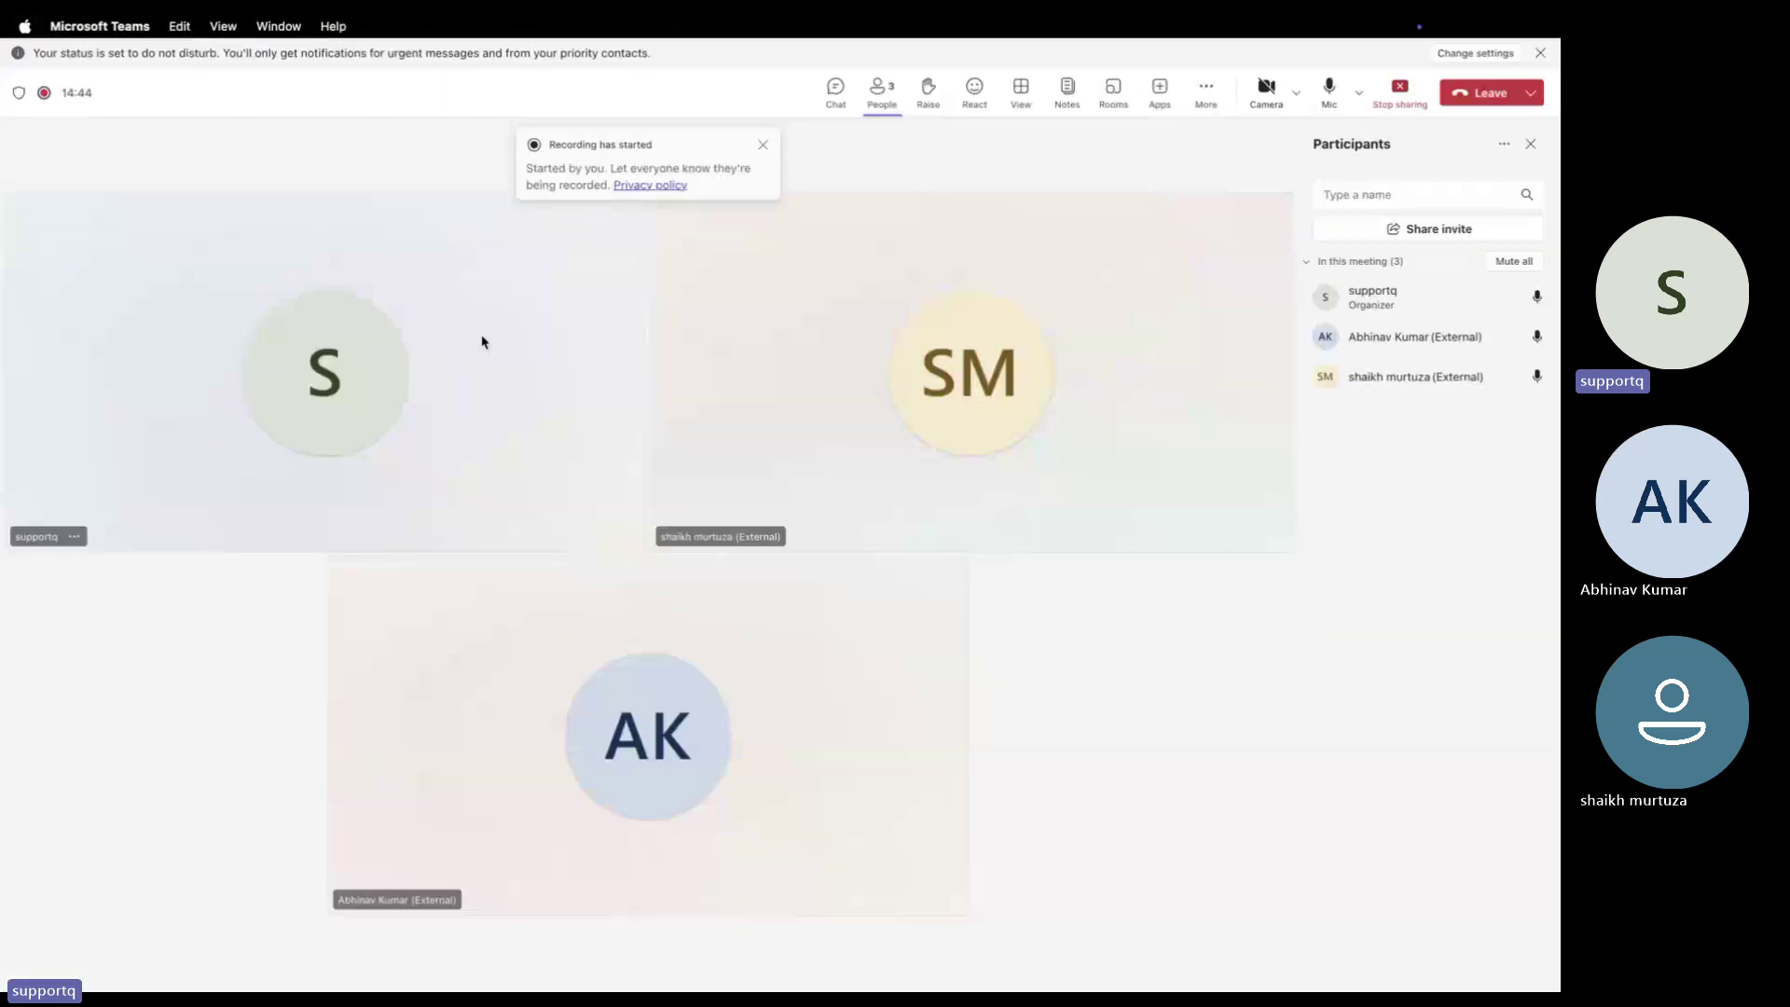
key("ctrl+Right")
left_click(22, 191)
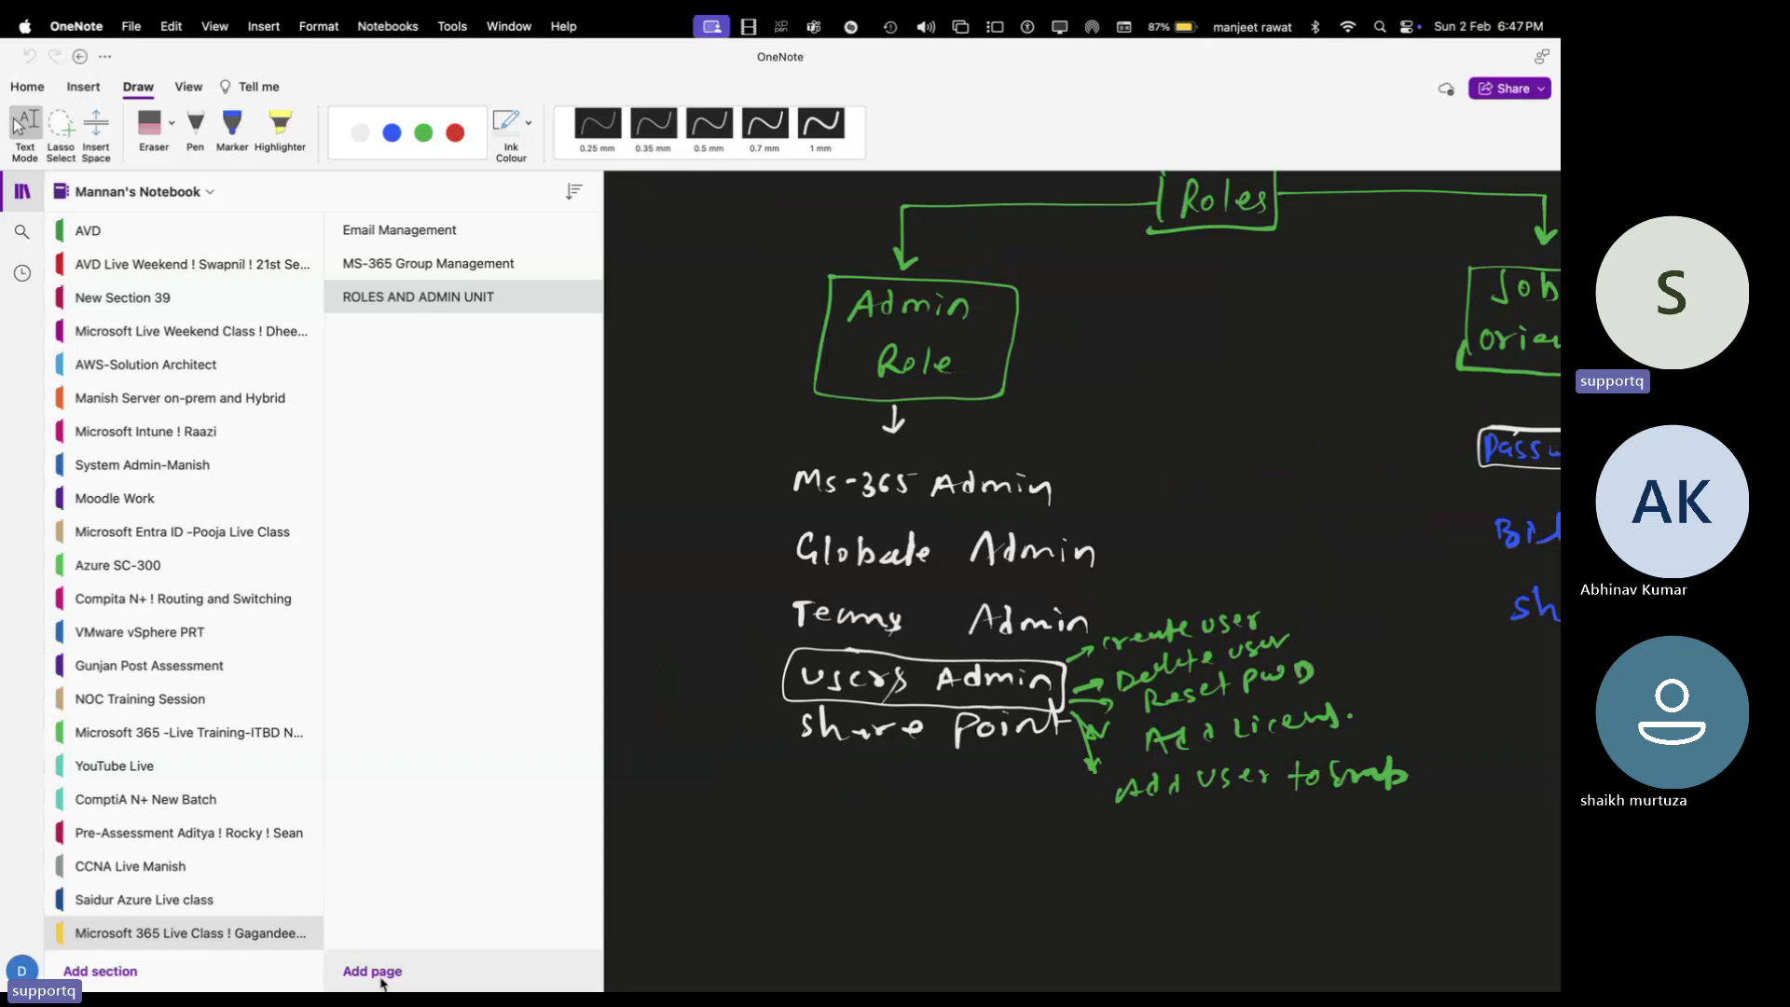
Add a page renamed 'Custom Domain Management' and hide the navigation pane to widen it
left_click(377, 975)
right_click(404, 328)
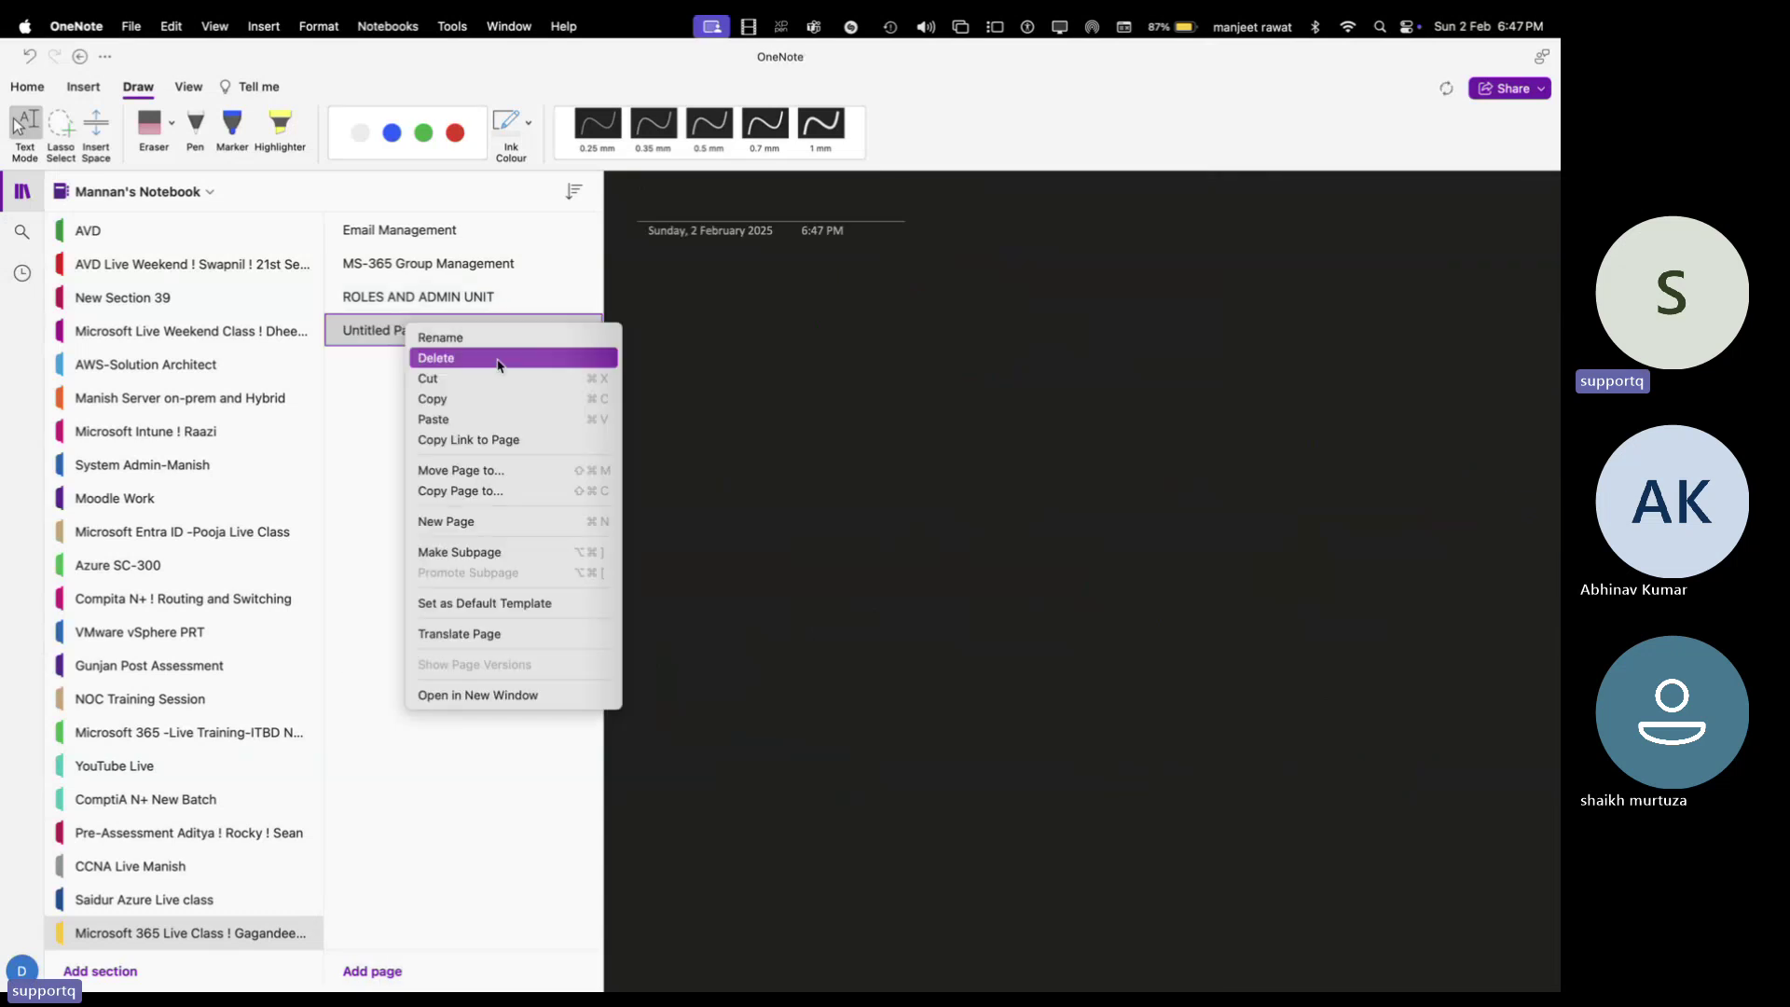
left_click(493, 345)
type("c")
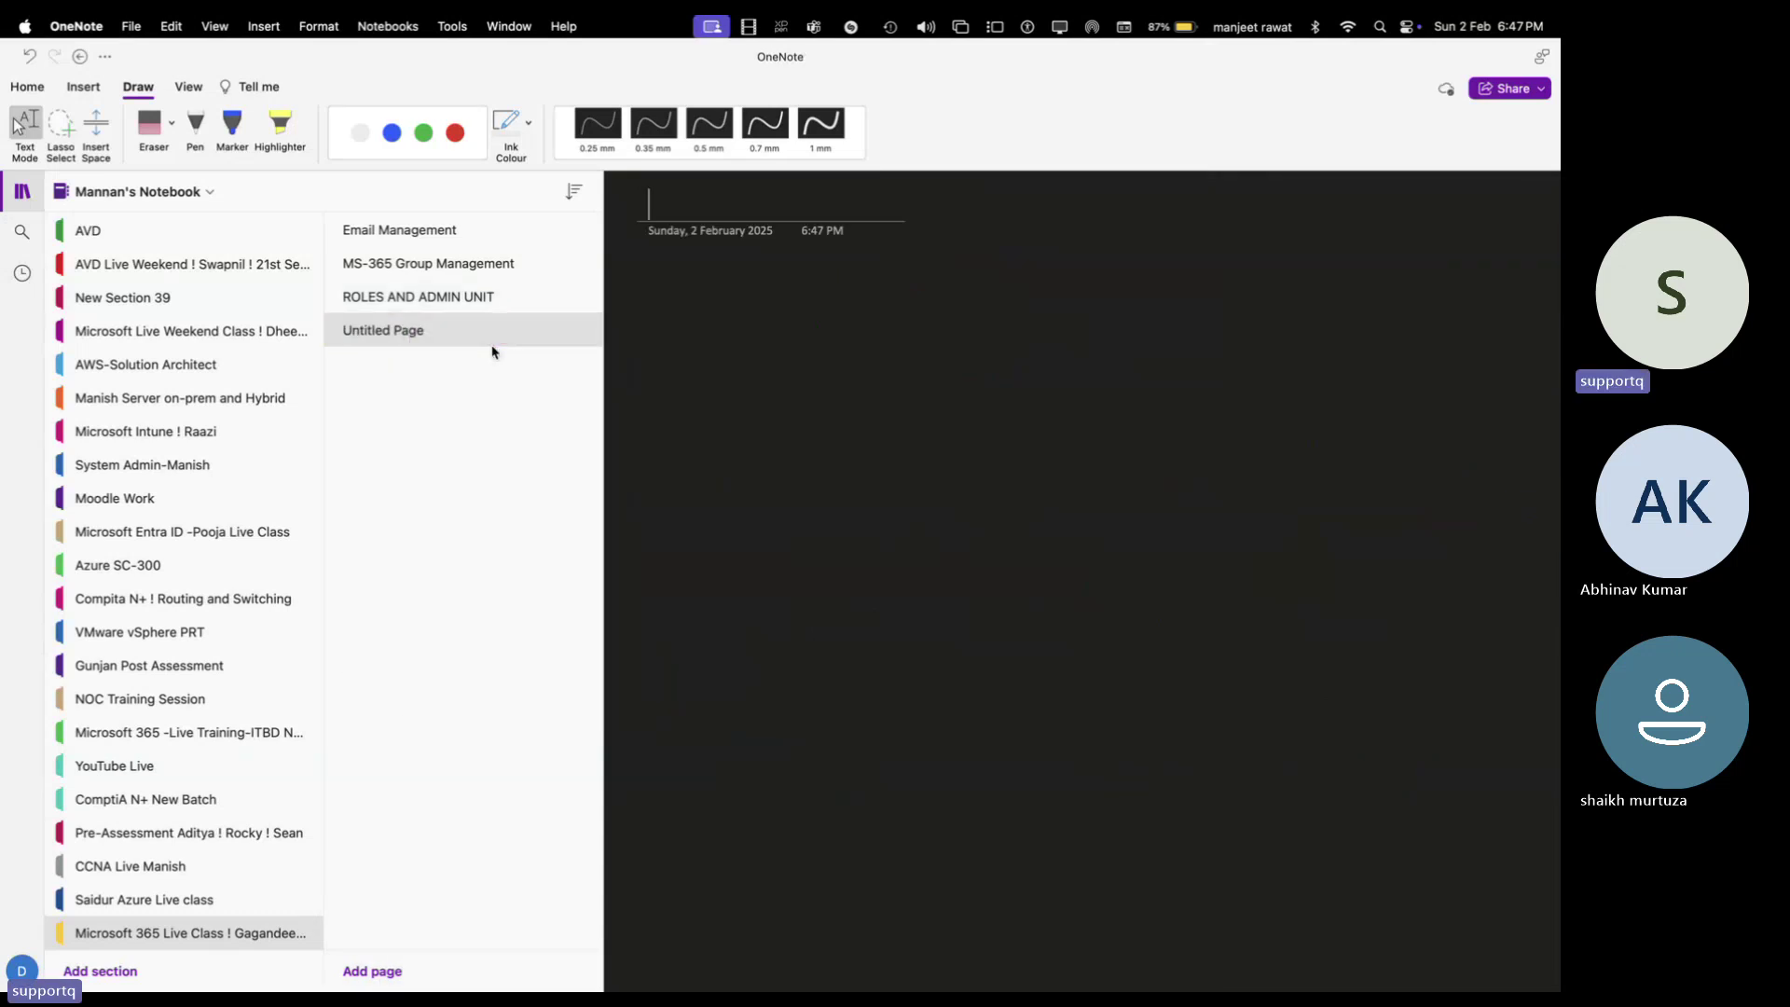
type("ustiom")
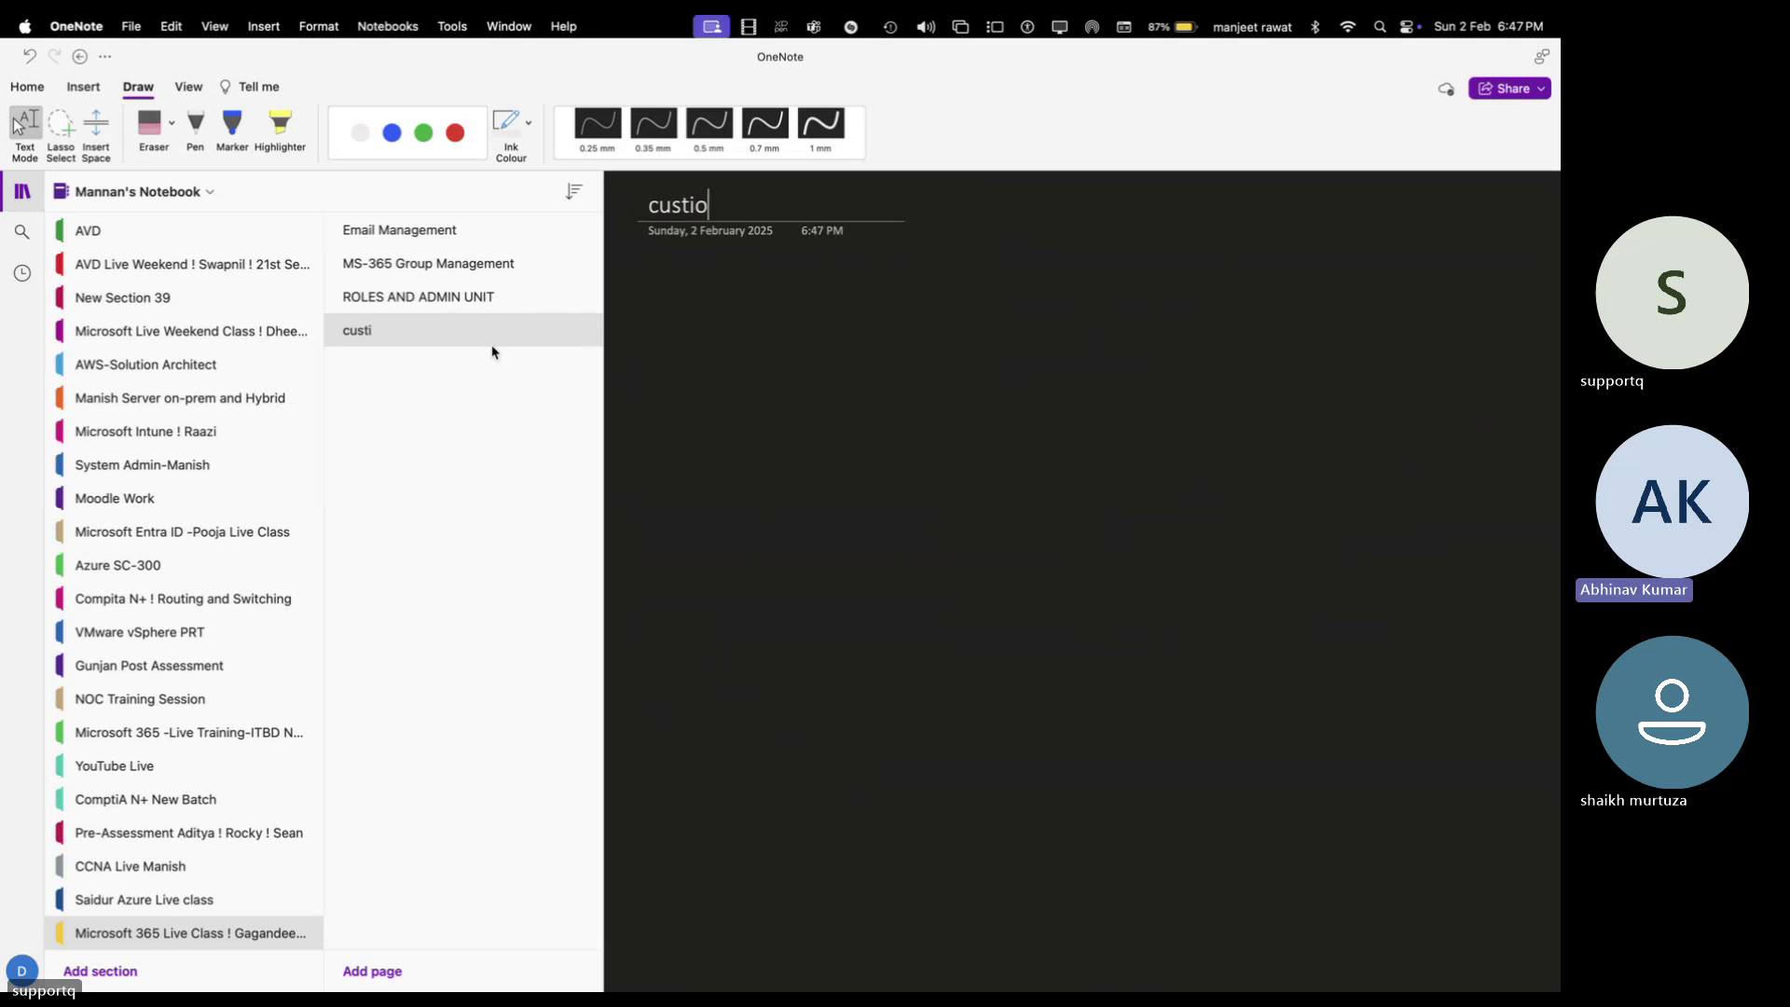
key("BackSpace")
key("BackSpace")
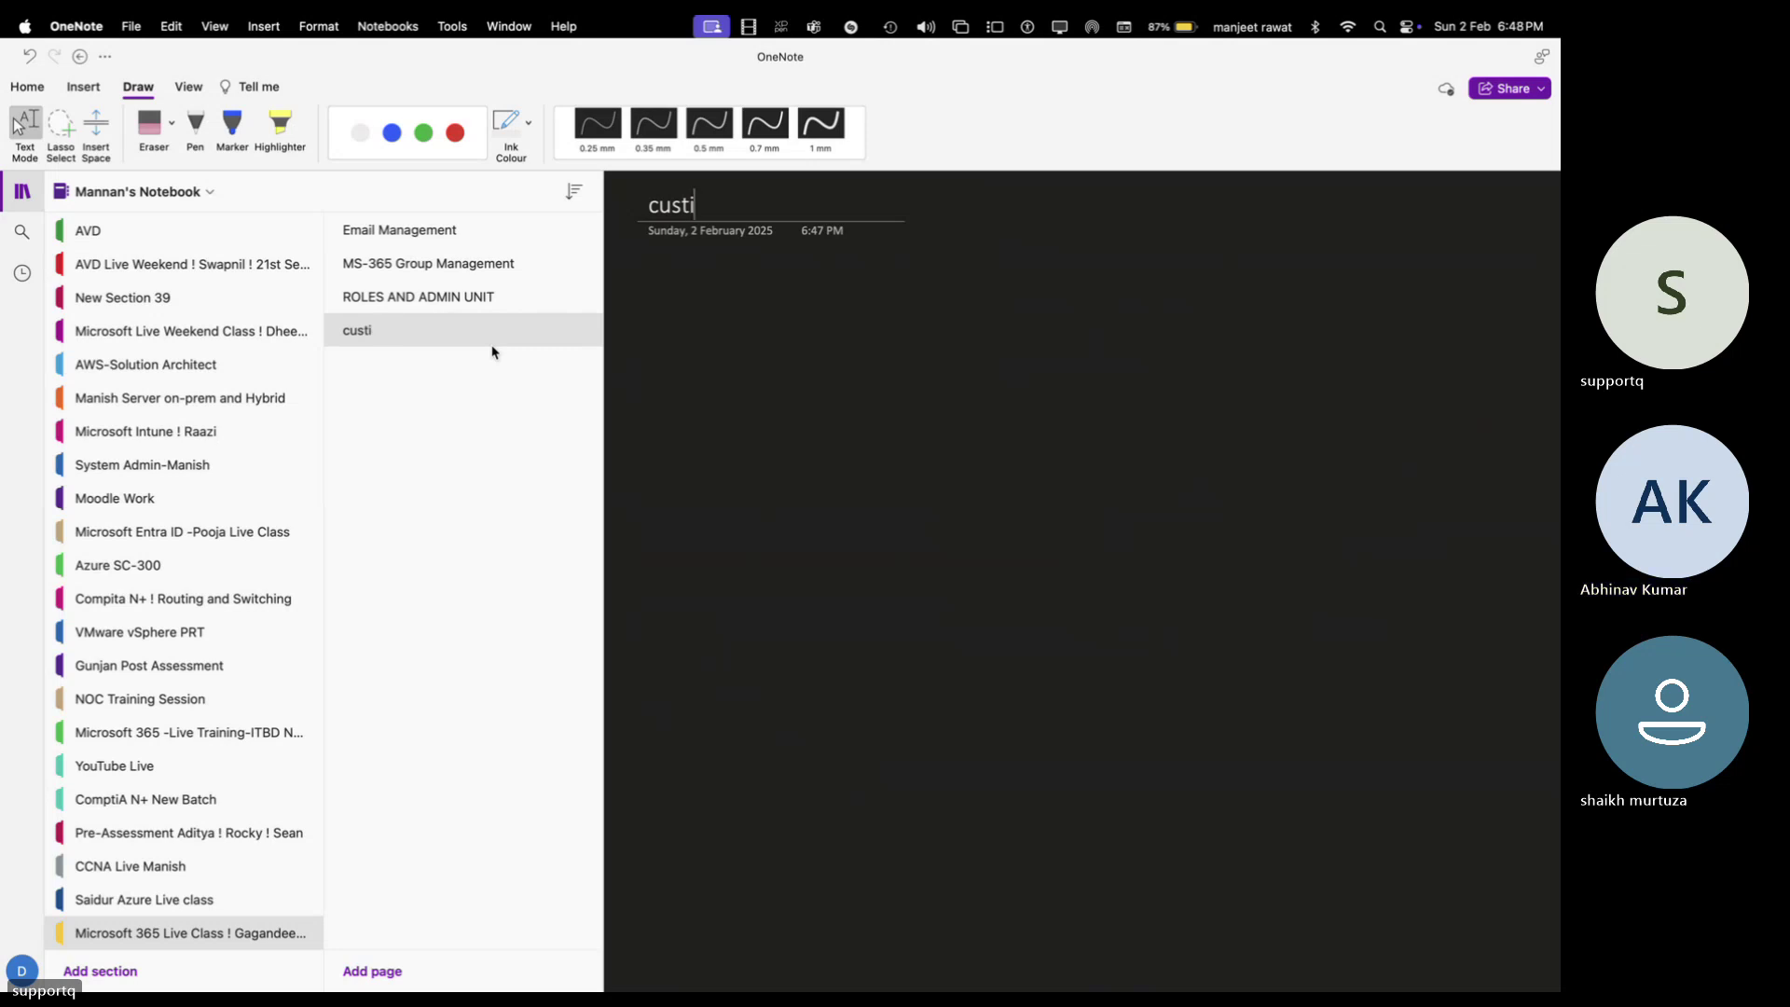
type("om Do")
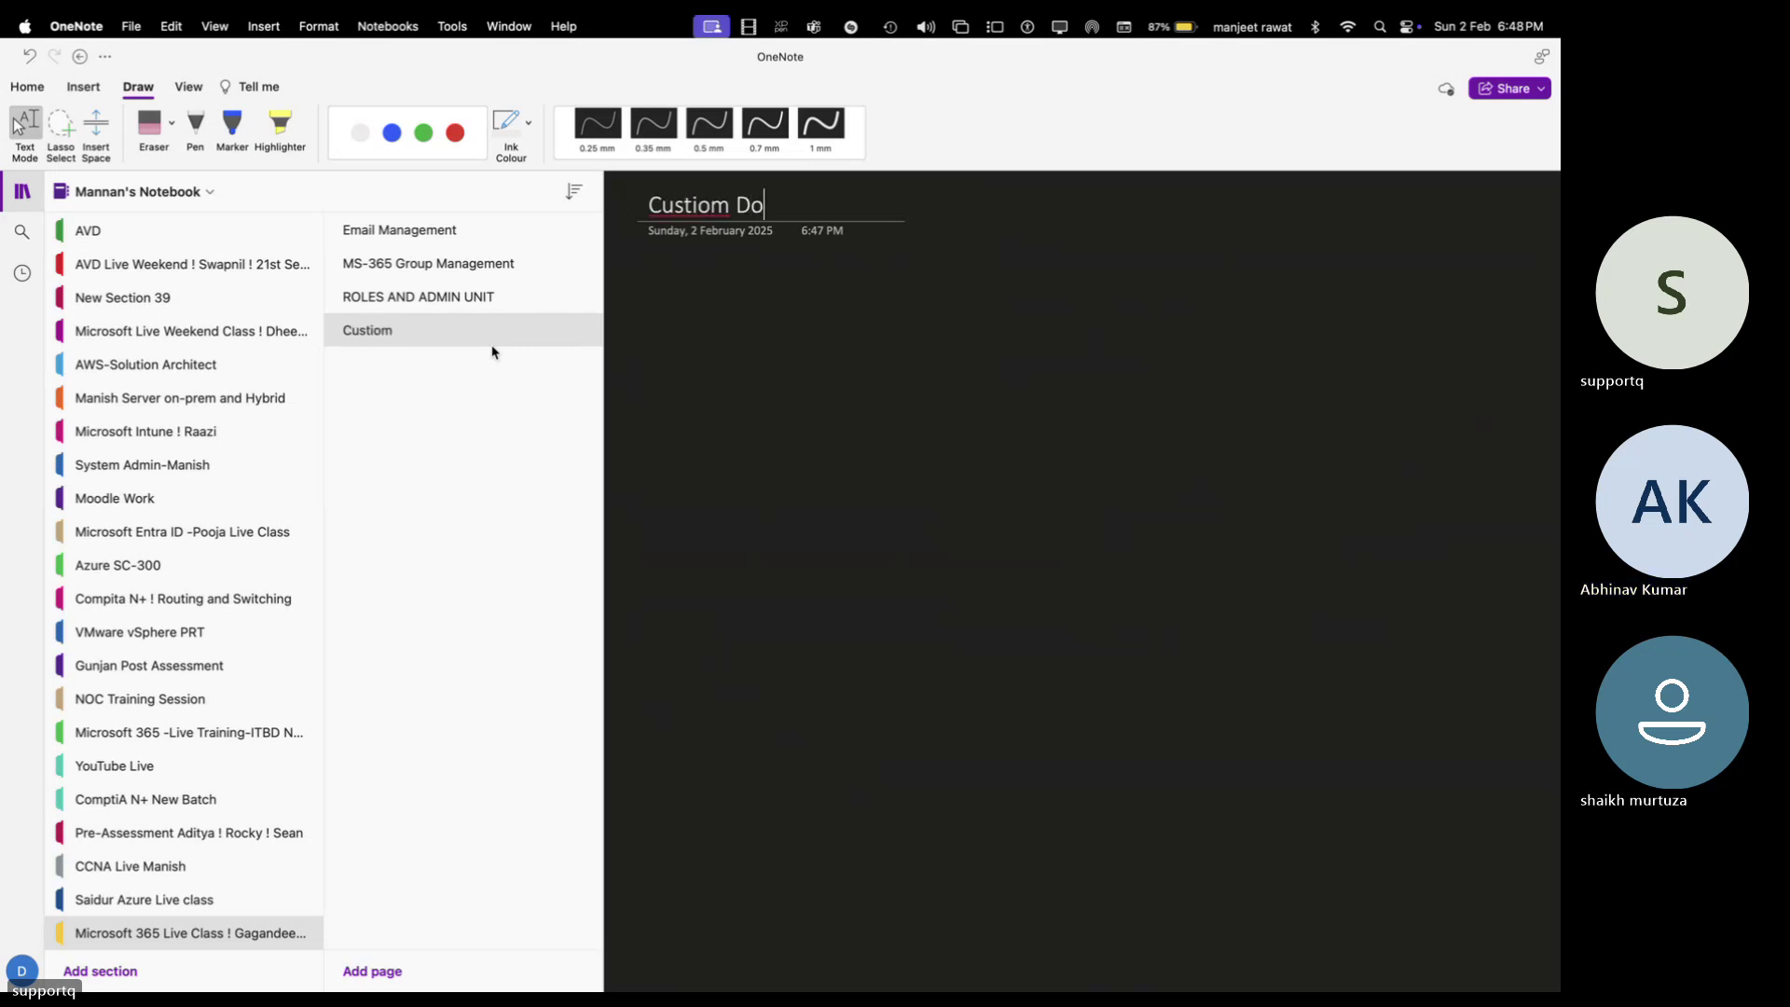
key("BackSpace")
key("BackSpace")
key("BackSpace")
key("BackSpace")
key("BackSpace")
key("BackSpace")
type("om Domainm")
key("BackSpace")
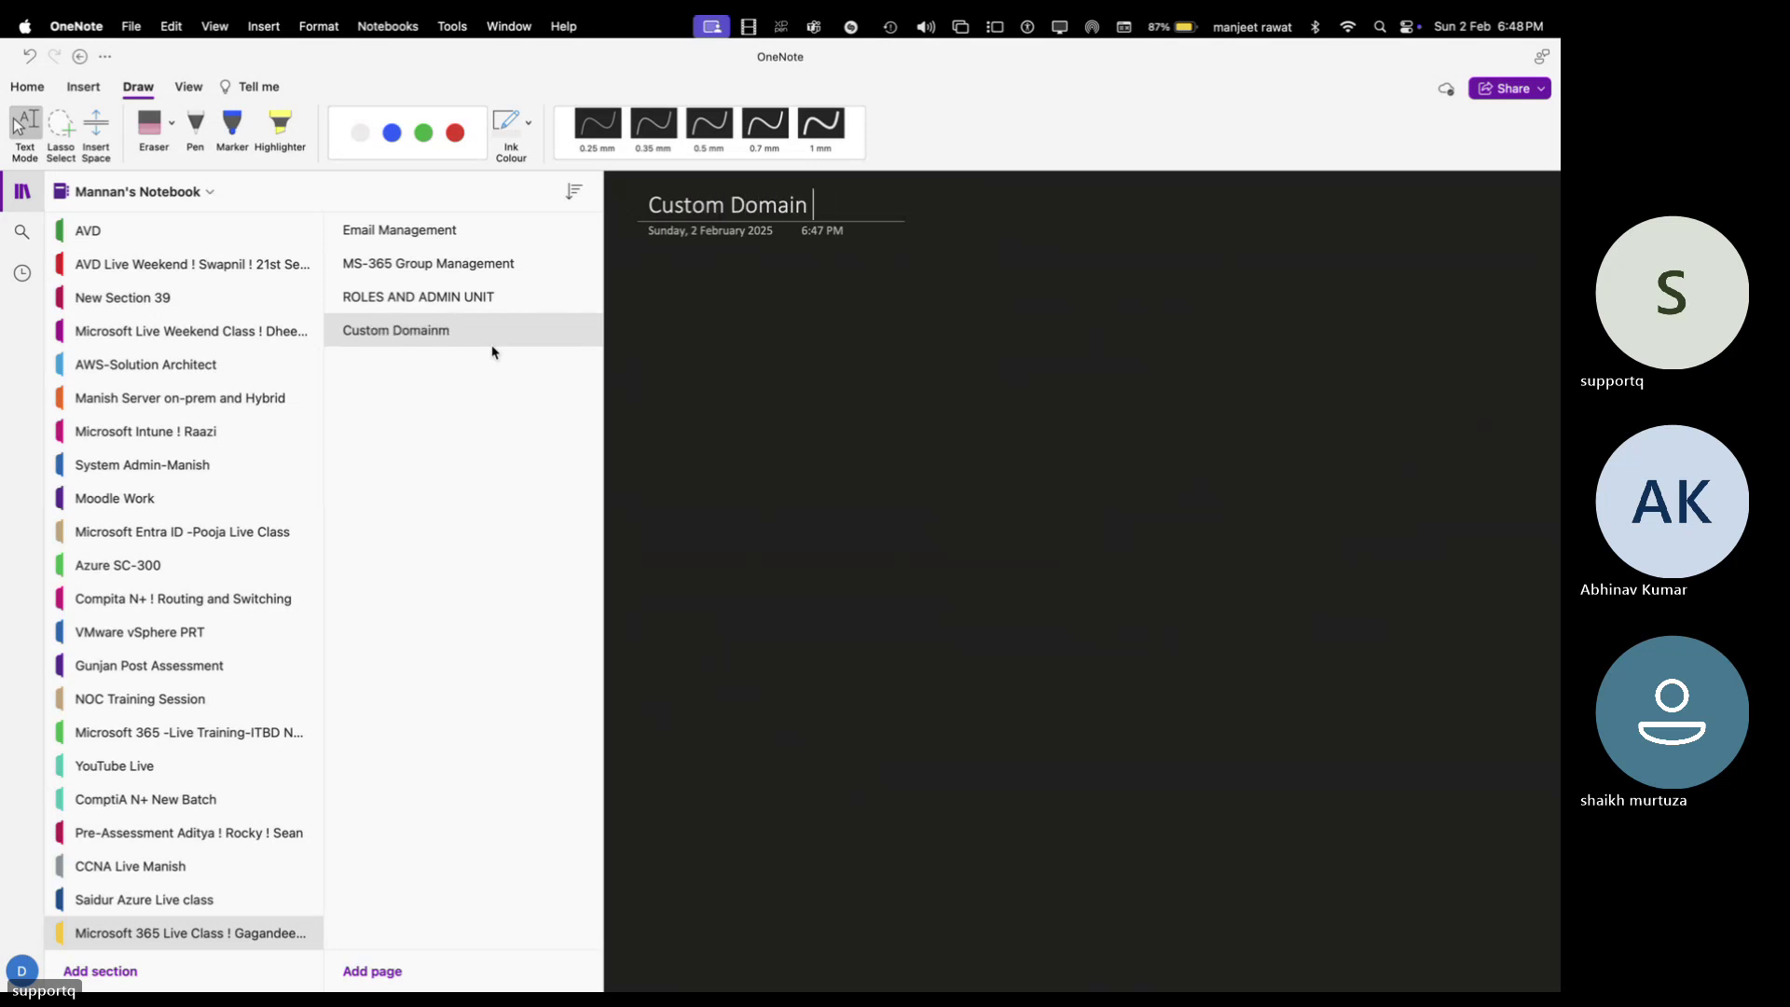
type("Management")
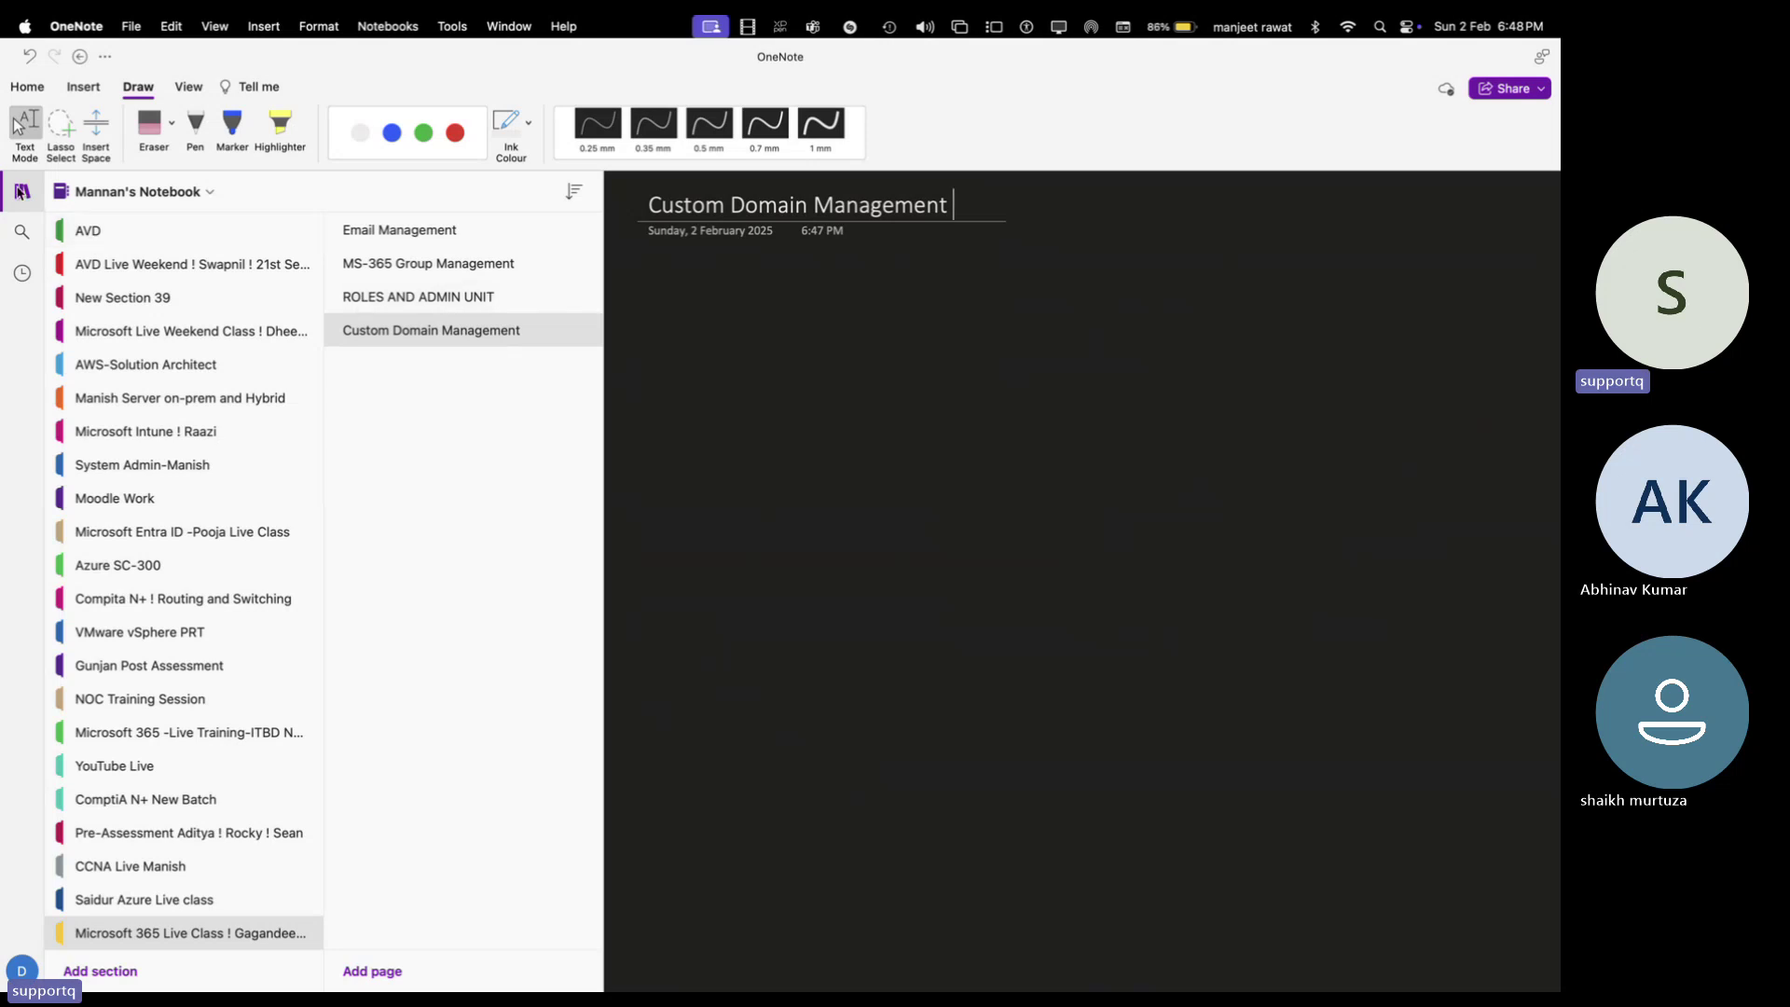
left_click(21, 193)
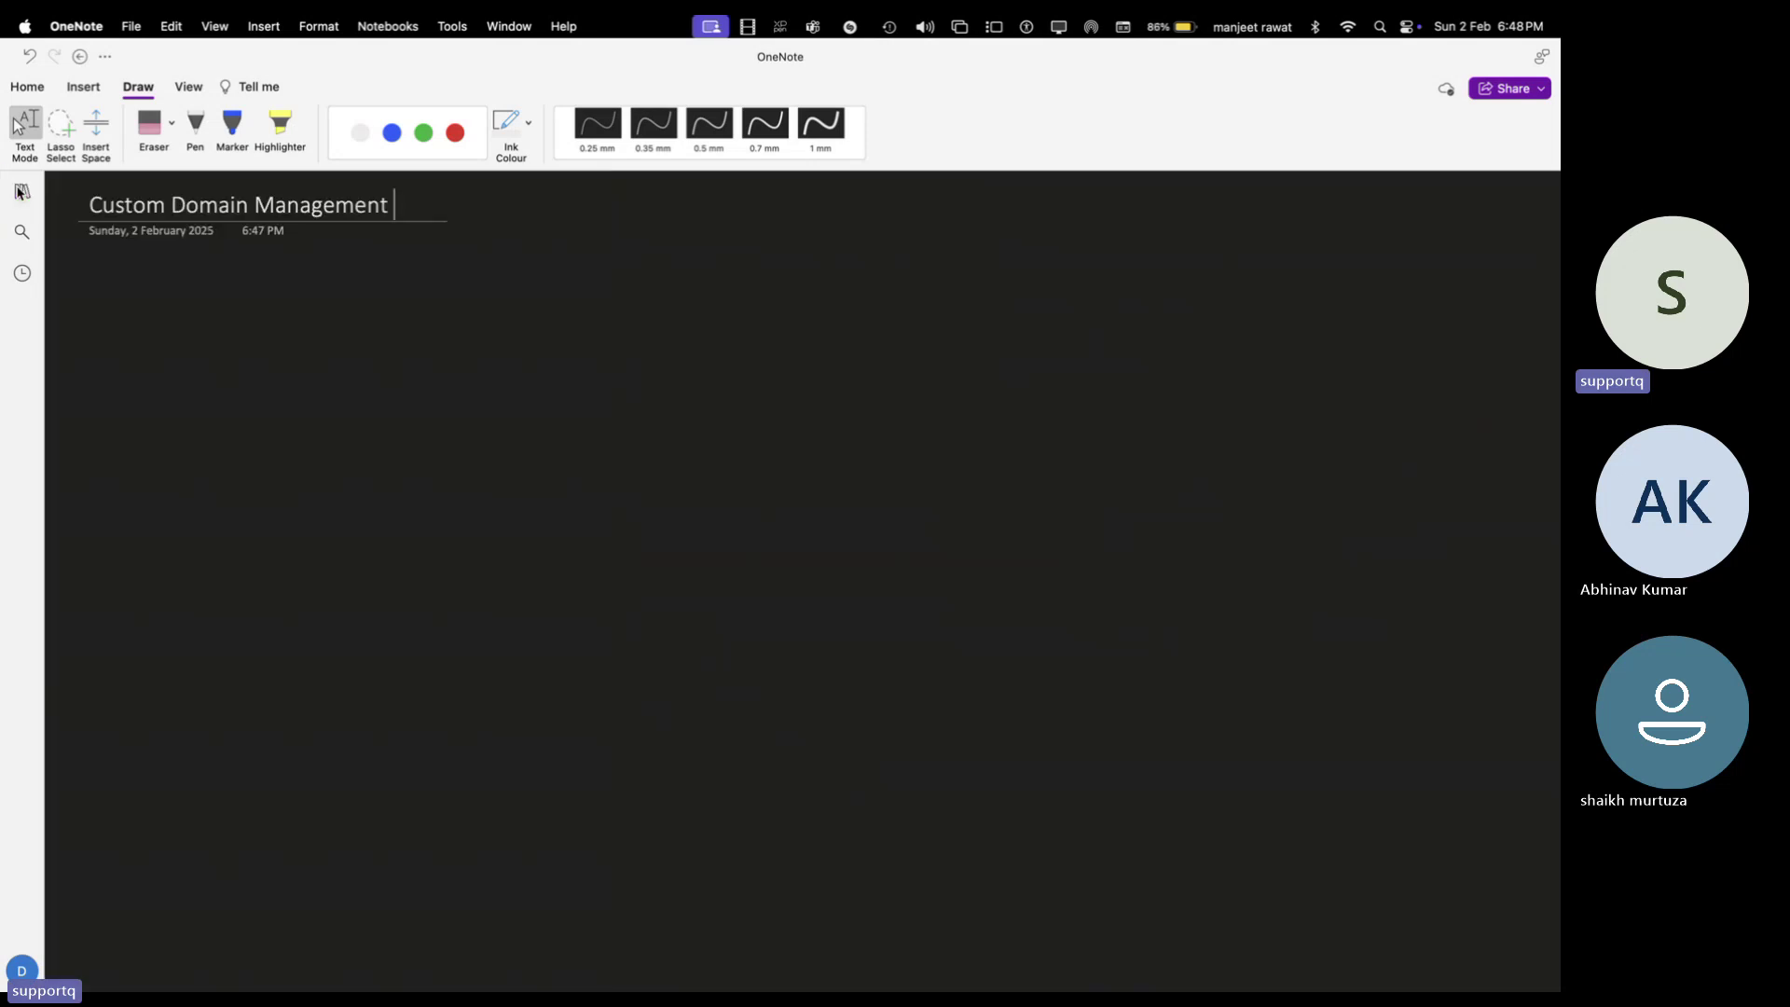
With the green pen, handwrite a bracketed heading on domain mgmt with ms-365
left_click(196, 127)
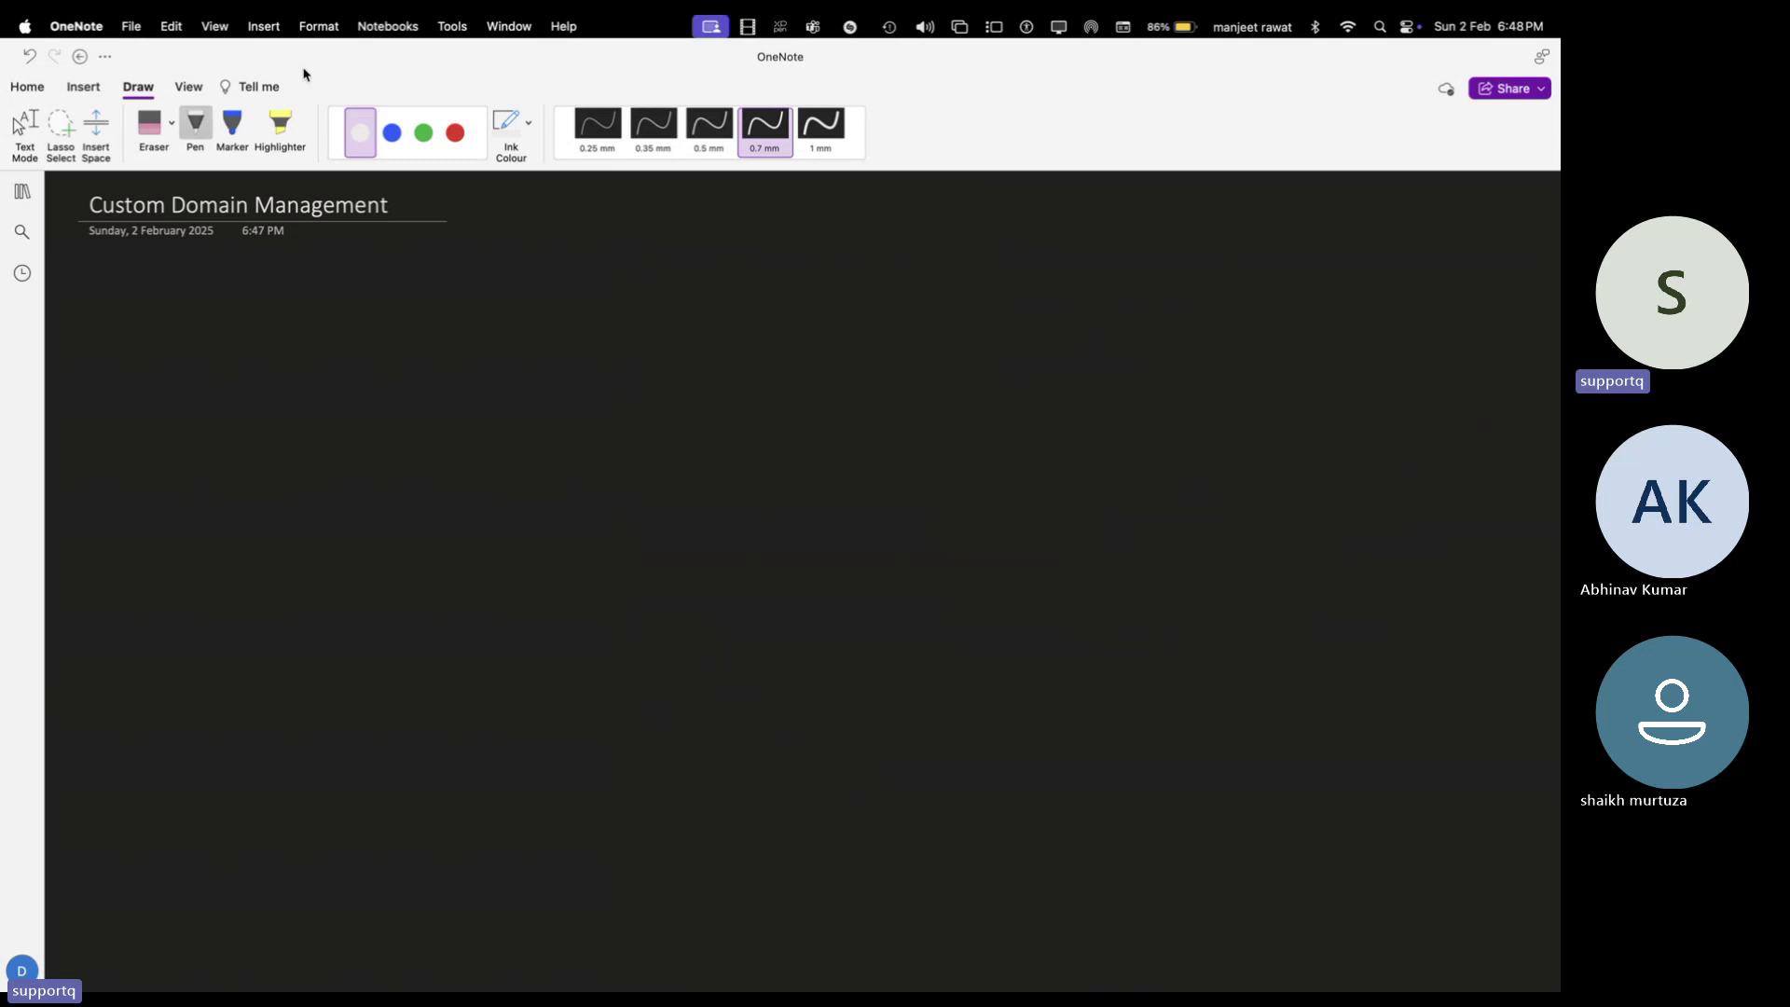
left_click(424, 133)
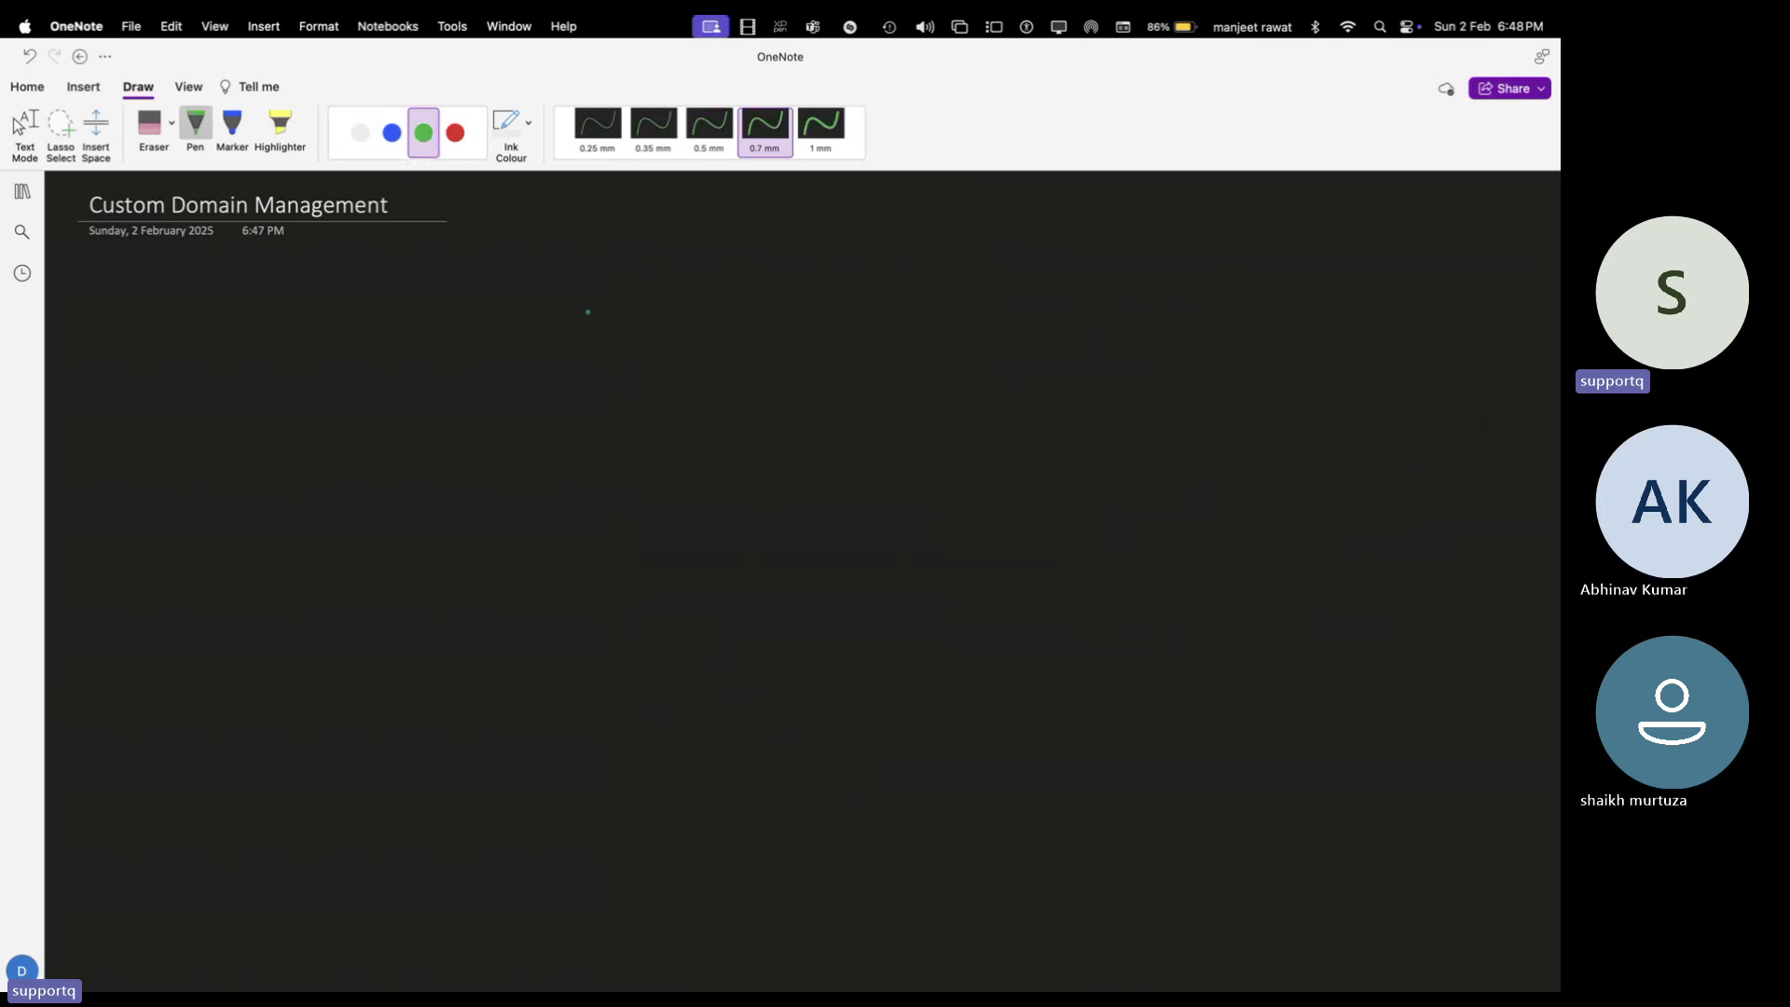
mouse_move(597, 292)
left_mouse_down()
mouse_move(610, 270)
mouse_move(618, 292)
mouse_move(688, 294)
mouse_move(994, 276)
mouse_move(1001, 298)
left_mouse_up()
left_click(1034, 285)
left_click_drag(987, 286, 1224, 301)
left_click(1072, 288)
mouse_move(1247, 278)
left_mouse_down()
mouse_move(1240, 297)
mouse_move(1268, 313)
left_mouse_up()
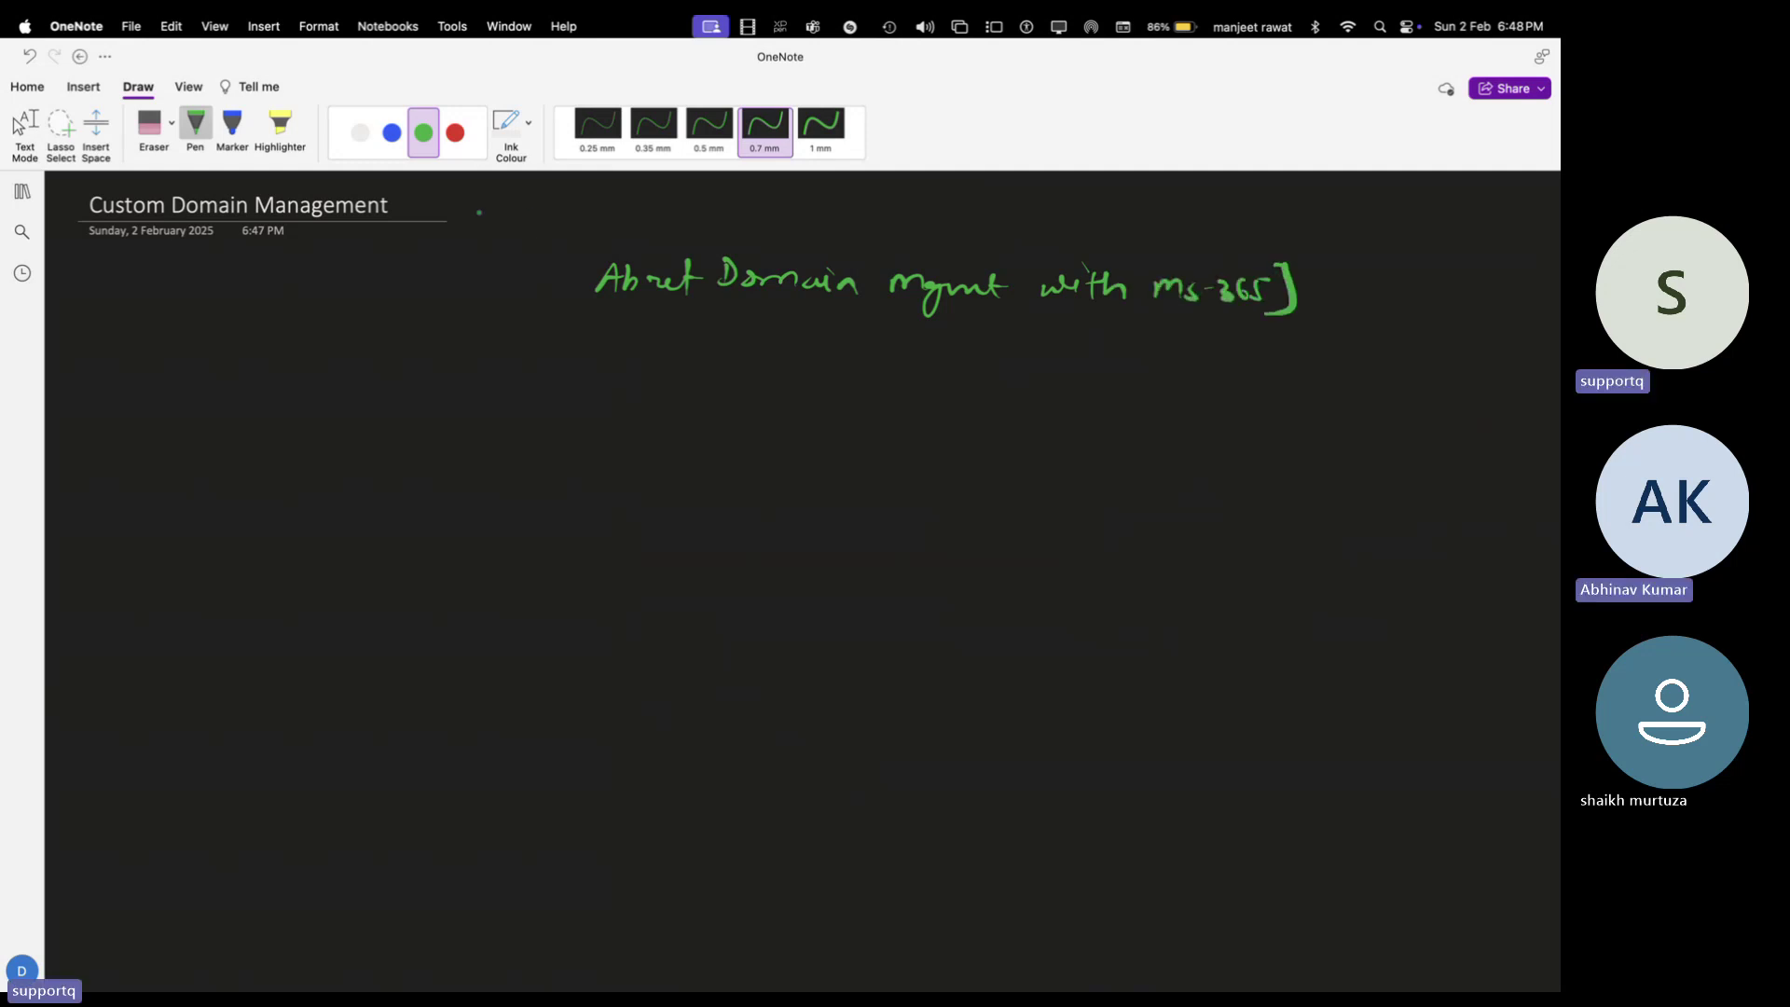
mouse_move(562, 241)
left_mouse_down()
mouse_move(552, 293)
mouse_move(578, 293)
left_mouse_up()
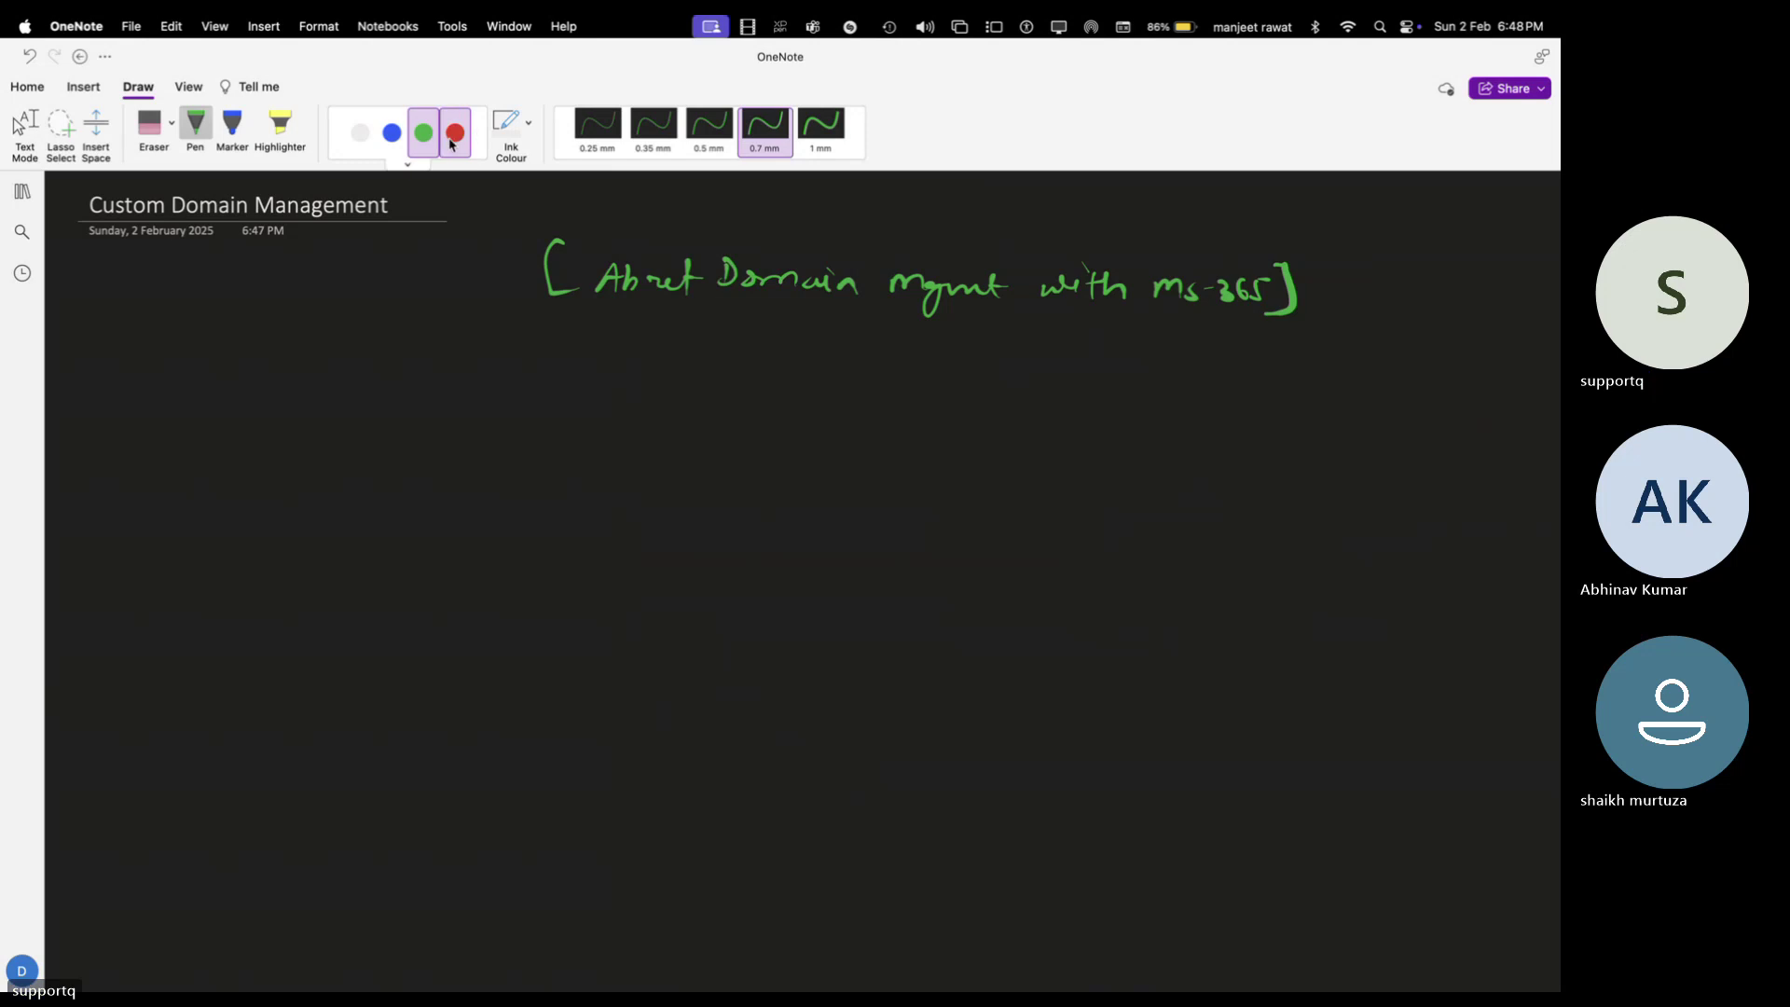
In red ink, write the numbered items 1 Default Domain and 2 custom Domain
left_click(455, 133)
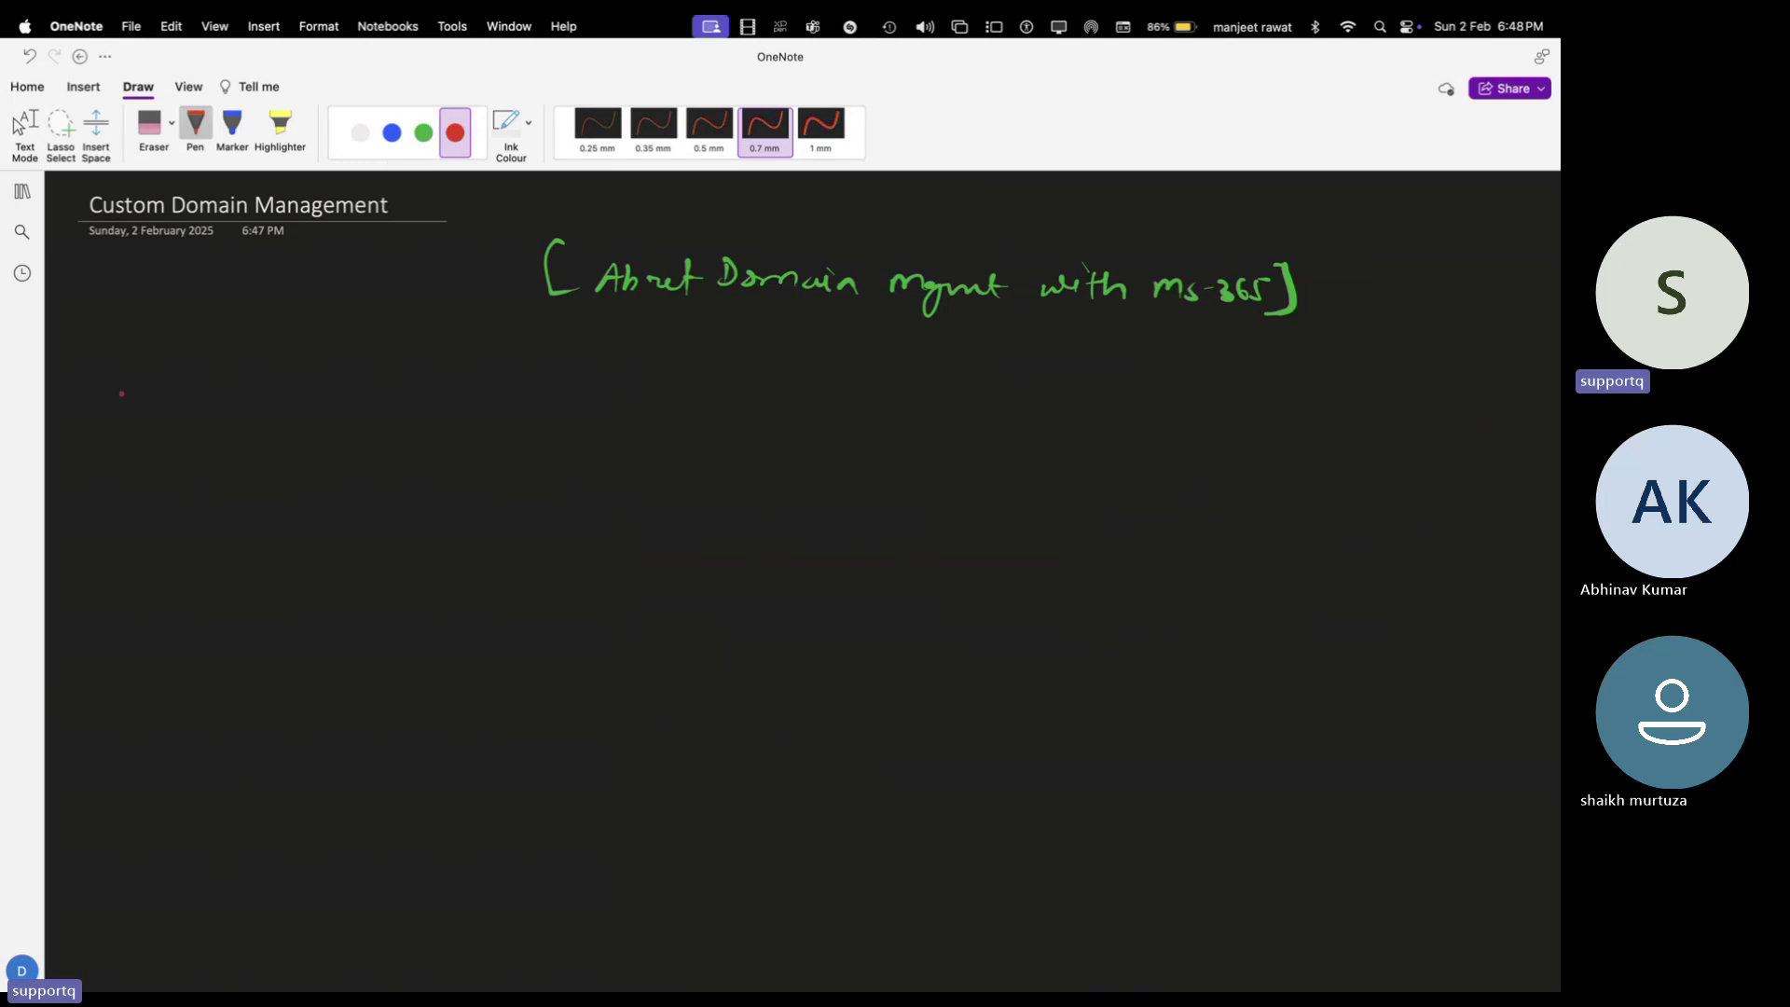
mouse_move(147, 369)
left_mouse_down()
mouse_move(145, 401)
mouse_move(216, 396)
mouse_move(238, 373)
mouse_move(268, 395)
mouse_move(291, 379)
mouse_move(528, 397)
left_mouse_up()
mouse_move(130, 466)
left_mouse_down()
mouse_move(145, 483)
mouse_move(163, 466)
mouse_move(220, 487)
mouse_move(444, 494)
mouse_move(546, 494)
mouse_move(569, 475)
mouse_move(610, 496)
left_mouse_up()
left_click(379, 483)
left_click(656, 481)
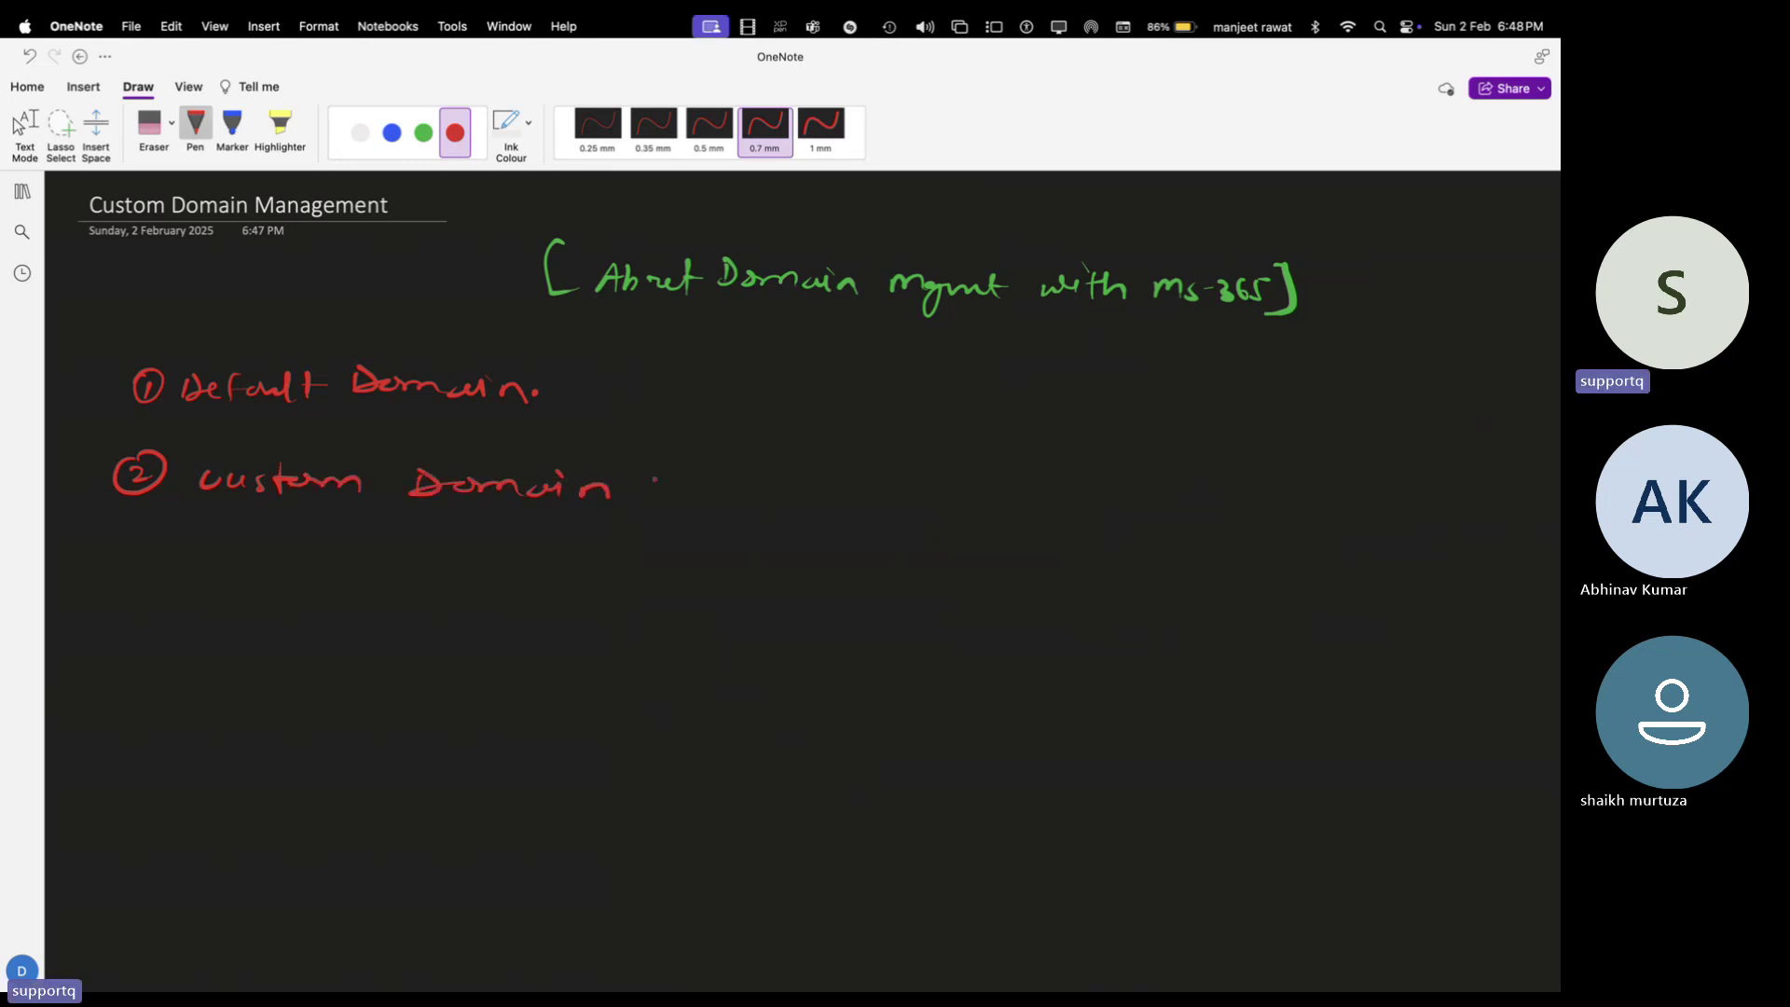
In white ink, add an arrow to '.onmicrosoft.com' after Default Domain
left_click(360, 132)
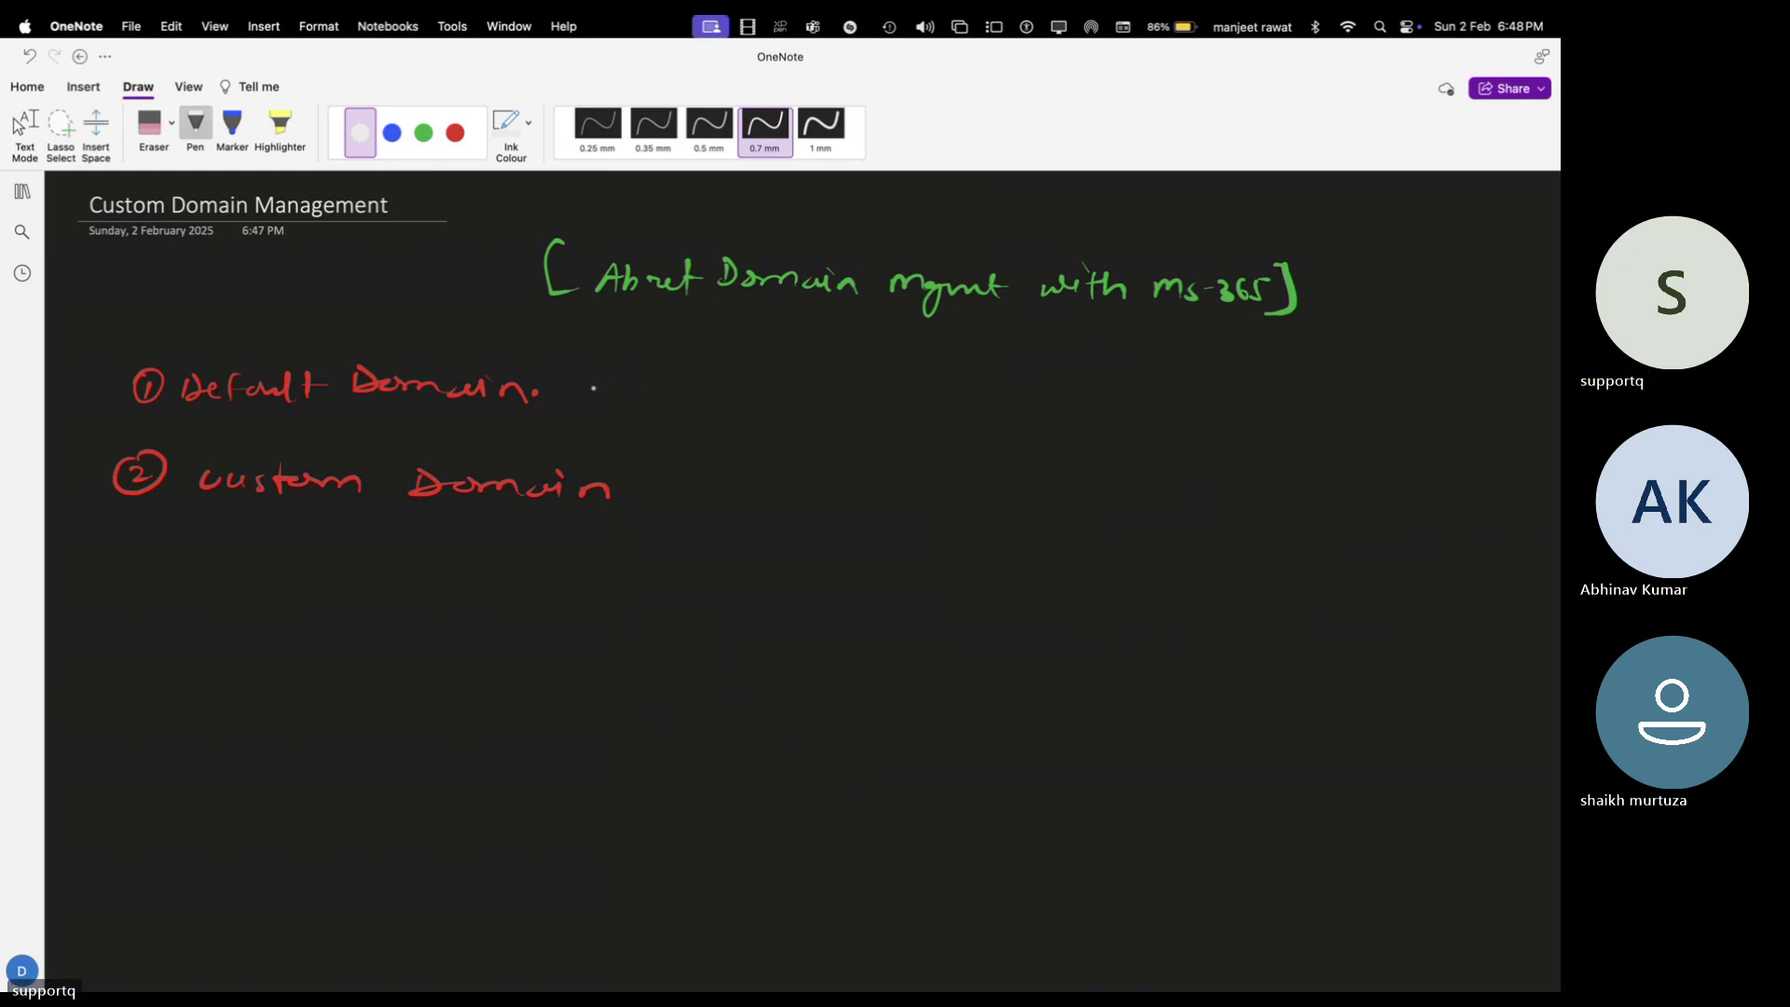
left_click_drag(589, 391, 650, 390)
left_click_drag(637, 383, 824, 408)
mouse_move(851, 393)
left_mouse_down()
mouse_move(842, 406)
mouse_move(889, 395)
left_mouse_up()
left_click(889, 404)
mouse_move(909, 392)
left_mouse_down()
mouse_move(897, 407)
mouse_move(953, 373)
mouse_move(1005, 411)
mouse_move(1091, 411)
left_mouse_up()
left_click(1108, 406)
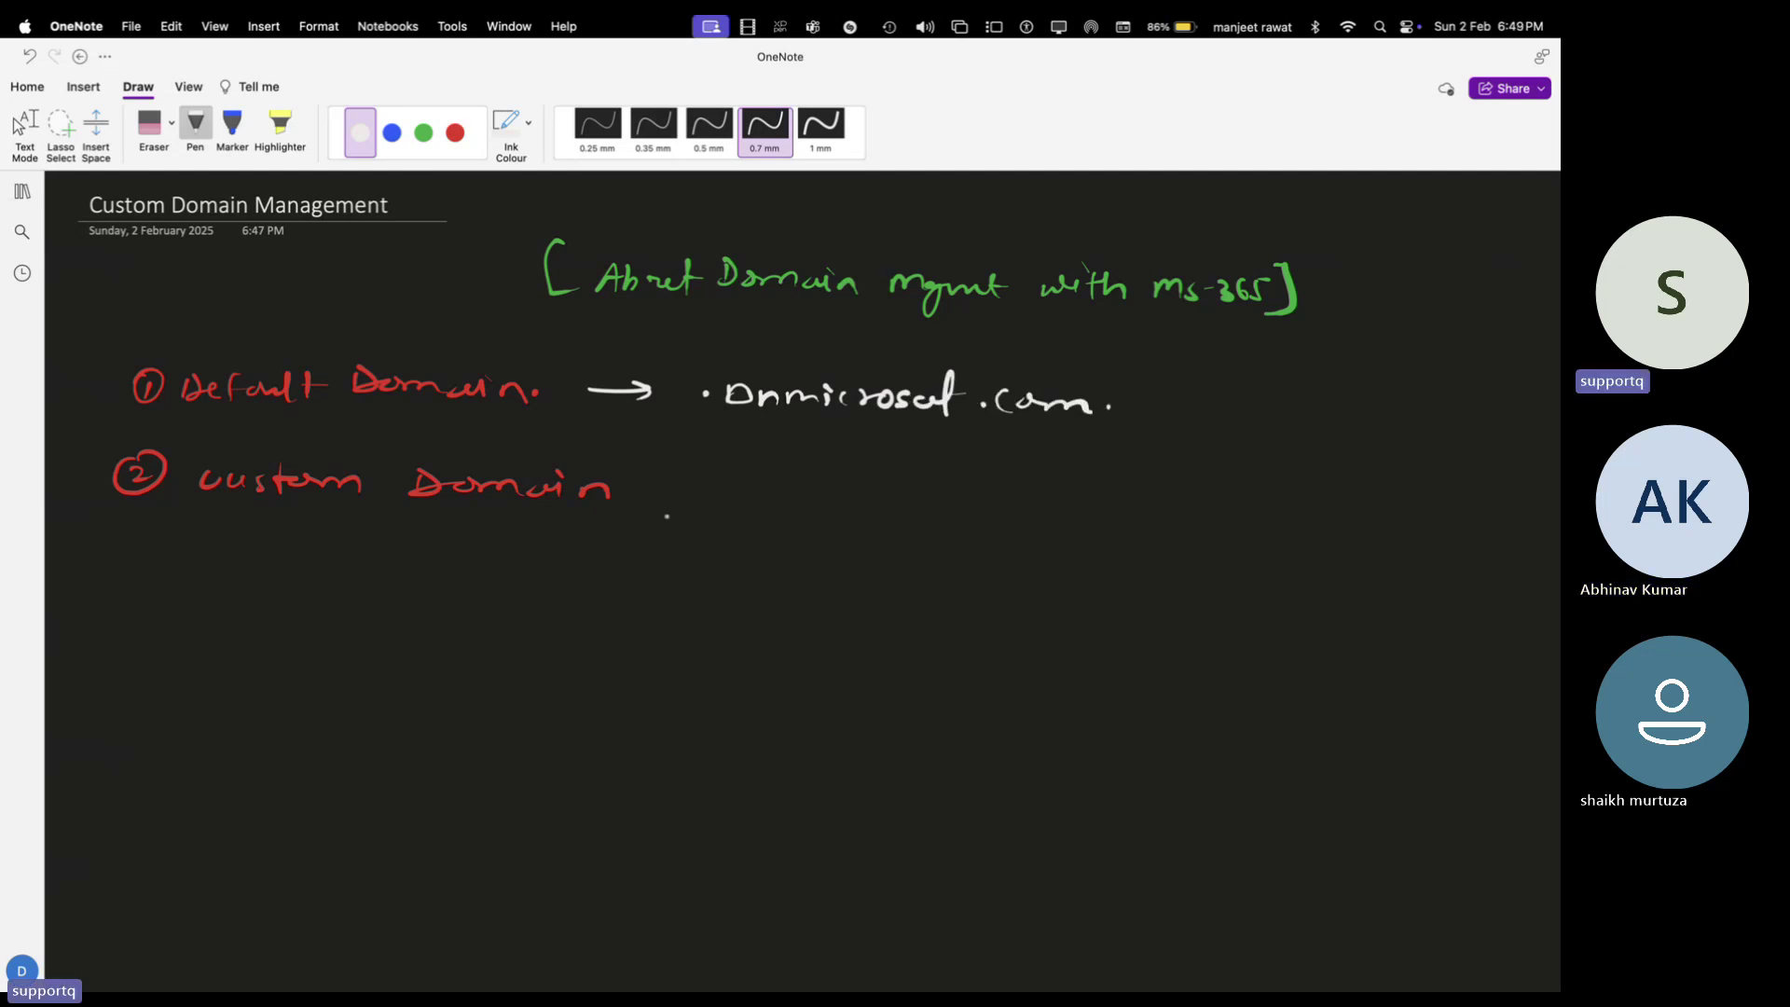
After custom Domain, write an arrow to 'Buy your own Domain, then Add to ms 365.'
mouse_move(645, 499)
left_mouse_down()
mouse_move(775, 508)
mouse_move(799, 530)
mouse_move(936, 511)
left_mouse_up()
left_click(884, 500)
left_click_drag(930, 503, 1314, 528)
left_click(1239, 508)
left_click_drag(1299, 516, 1418, 531)
mouse_move(790, 533)
left_mouse_down()
mouse_move(786, 556)
mouse_move(809, 562)
left_mouse_up()
left_click_drag(786, 550, 843, 561)
mouse_move(863, 533)
left_mouse_down()
mouse_move(860, 562)
mouse_move(917, 567)
left_mouse_up()
left_click_drag(897, 553, 923, 551)
left_click_drag(925, 551, 944, 560)
mouse_move(993, 573)
left_mouse_down()
mouse_move(1012, 557)
mouse_move(1029, 572)
left_mouse_up()
mouse_move(1048, 560)
left_mouse_down()
mouse_move(1035, 576)
mouse_move(1067, 582)
left_mouse_up()
mouse_move(1111, 560)
left_mouse_down()
mouse_move(1102, 584)
mouse_move(1130, 585)
left_mouse_up()
left_click(1161, 578)
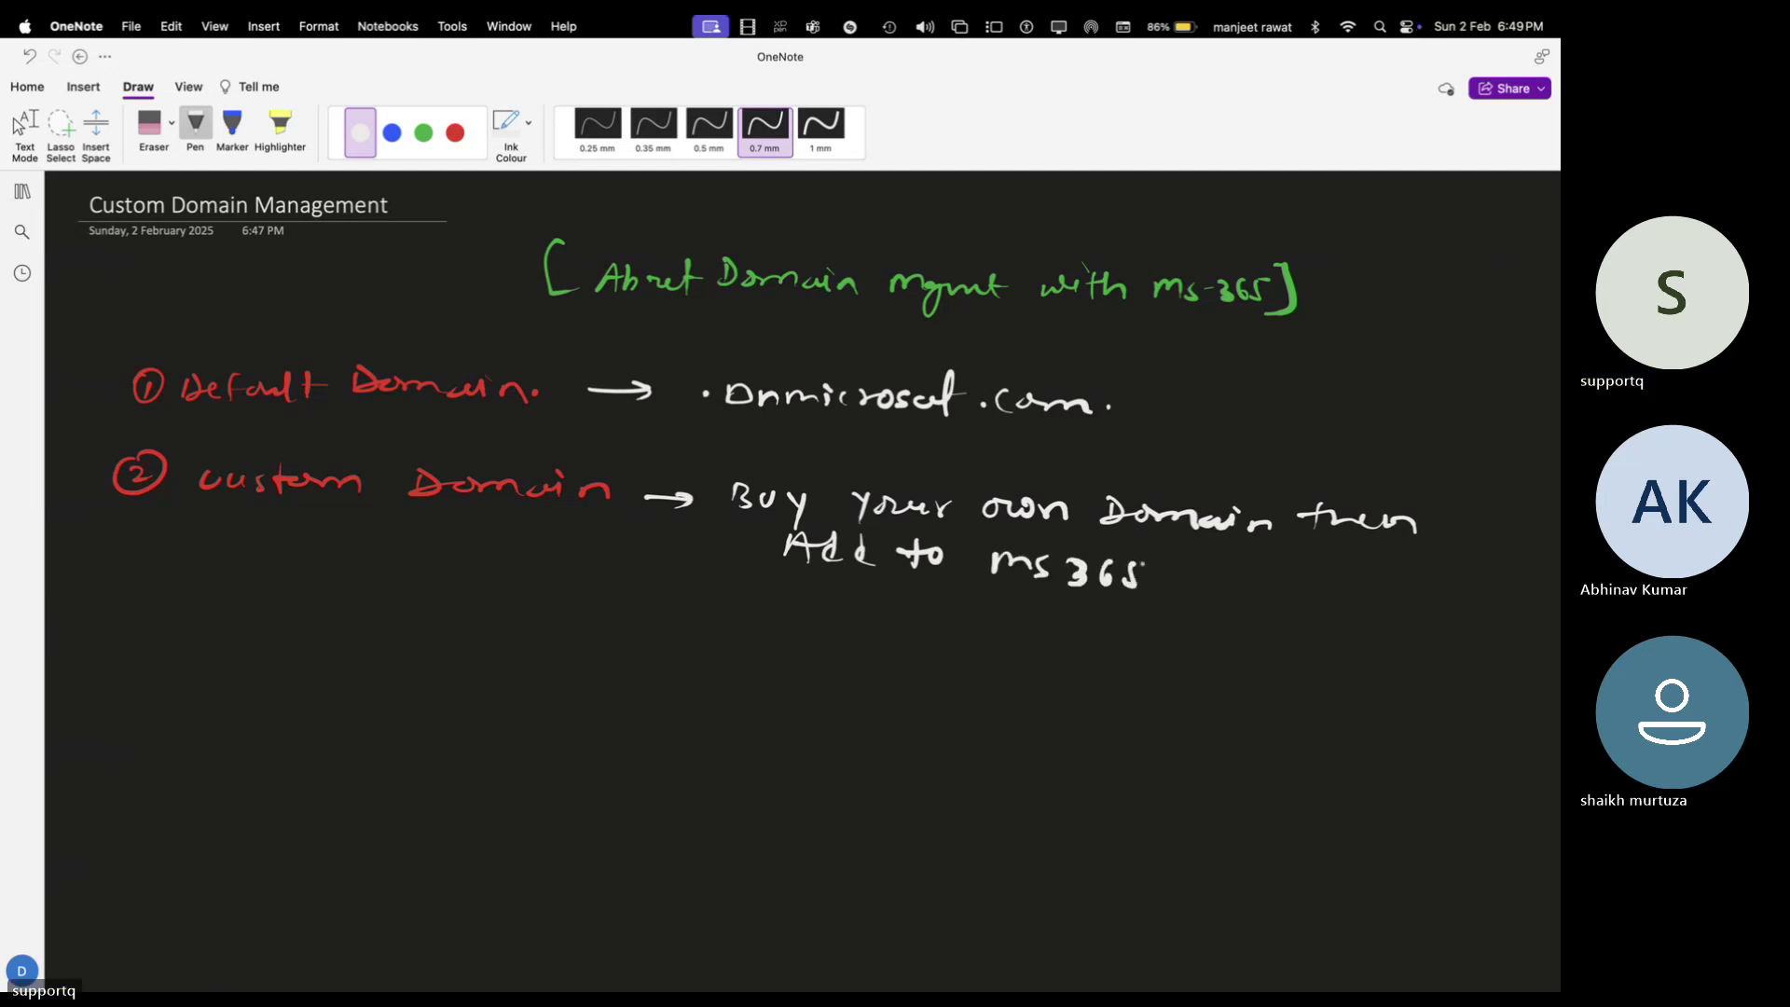
key("Escape")
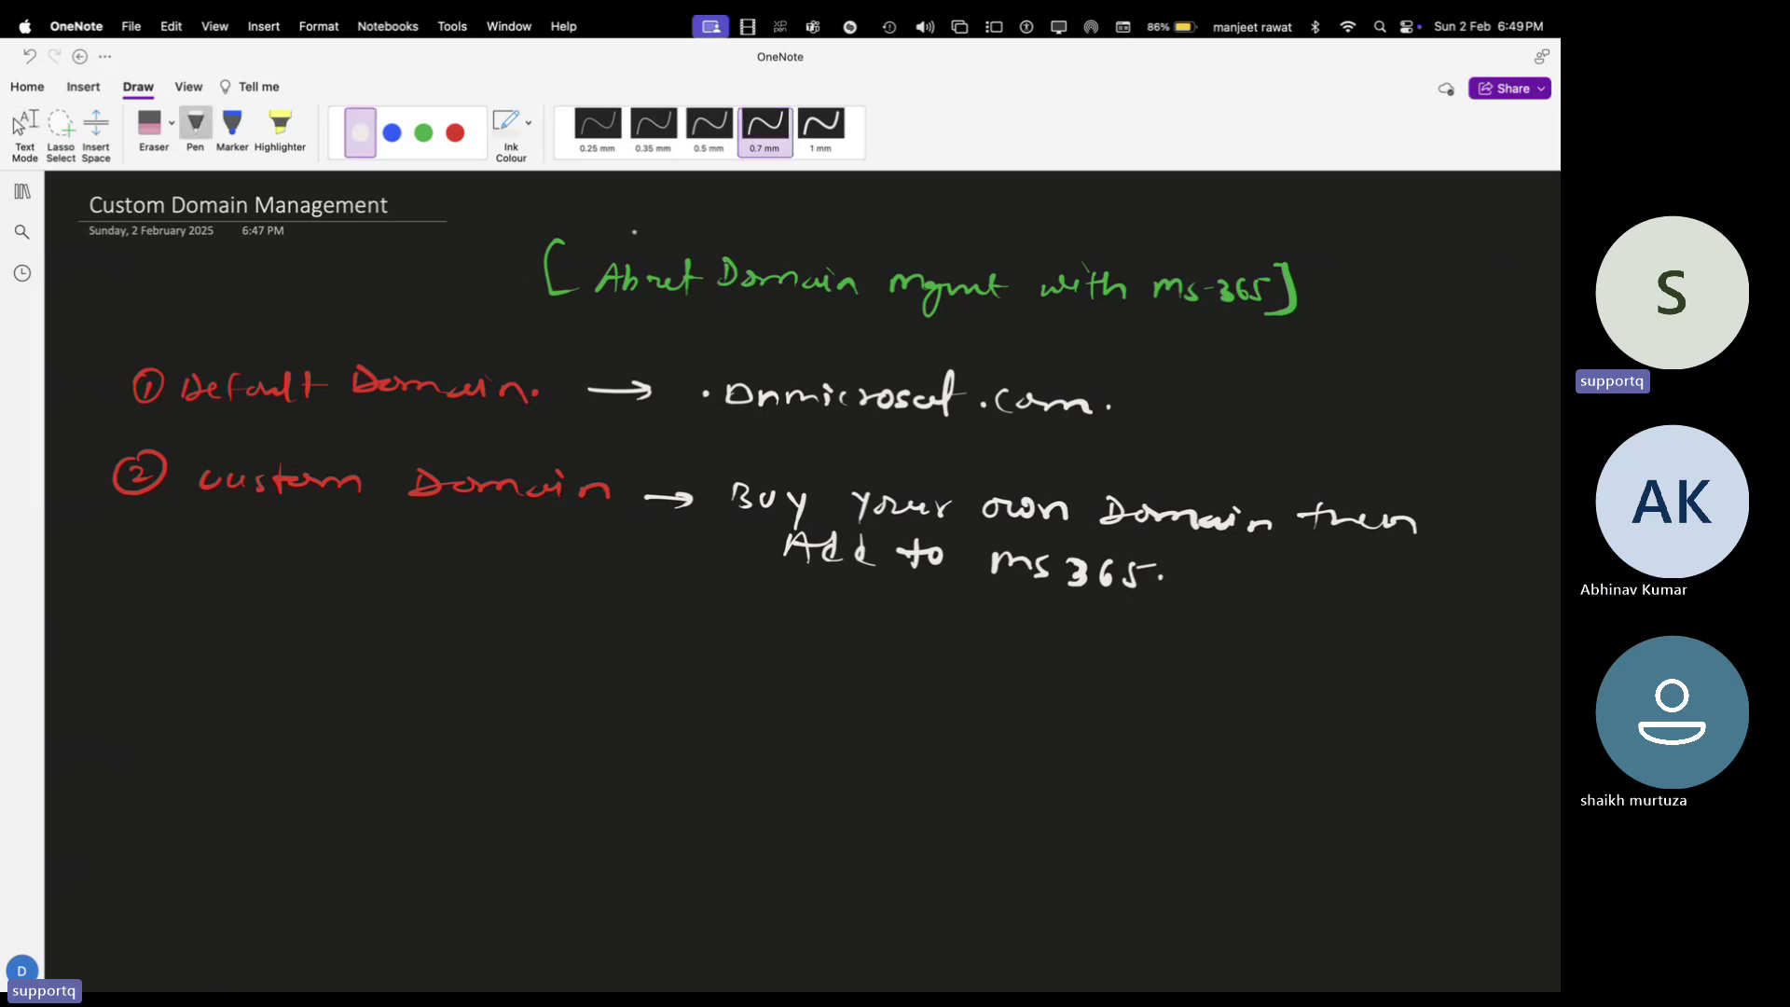
Draw a green box below the notes and label it ms-365
left_click(423, 133)
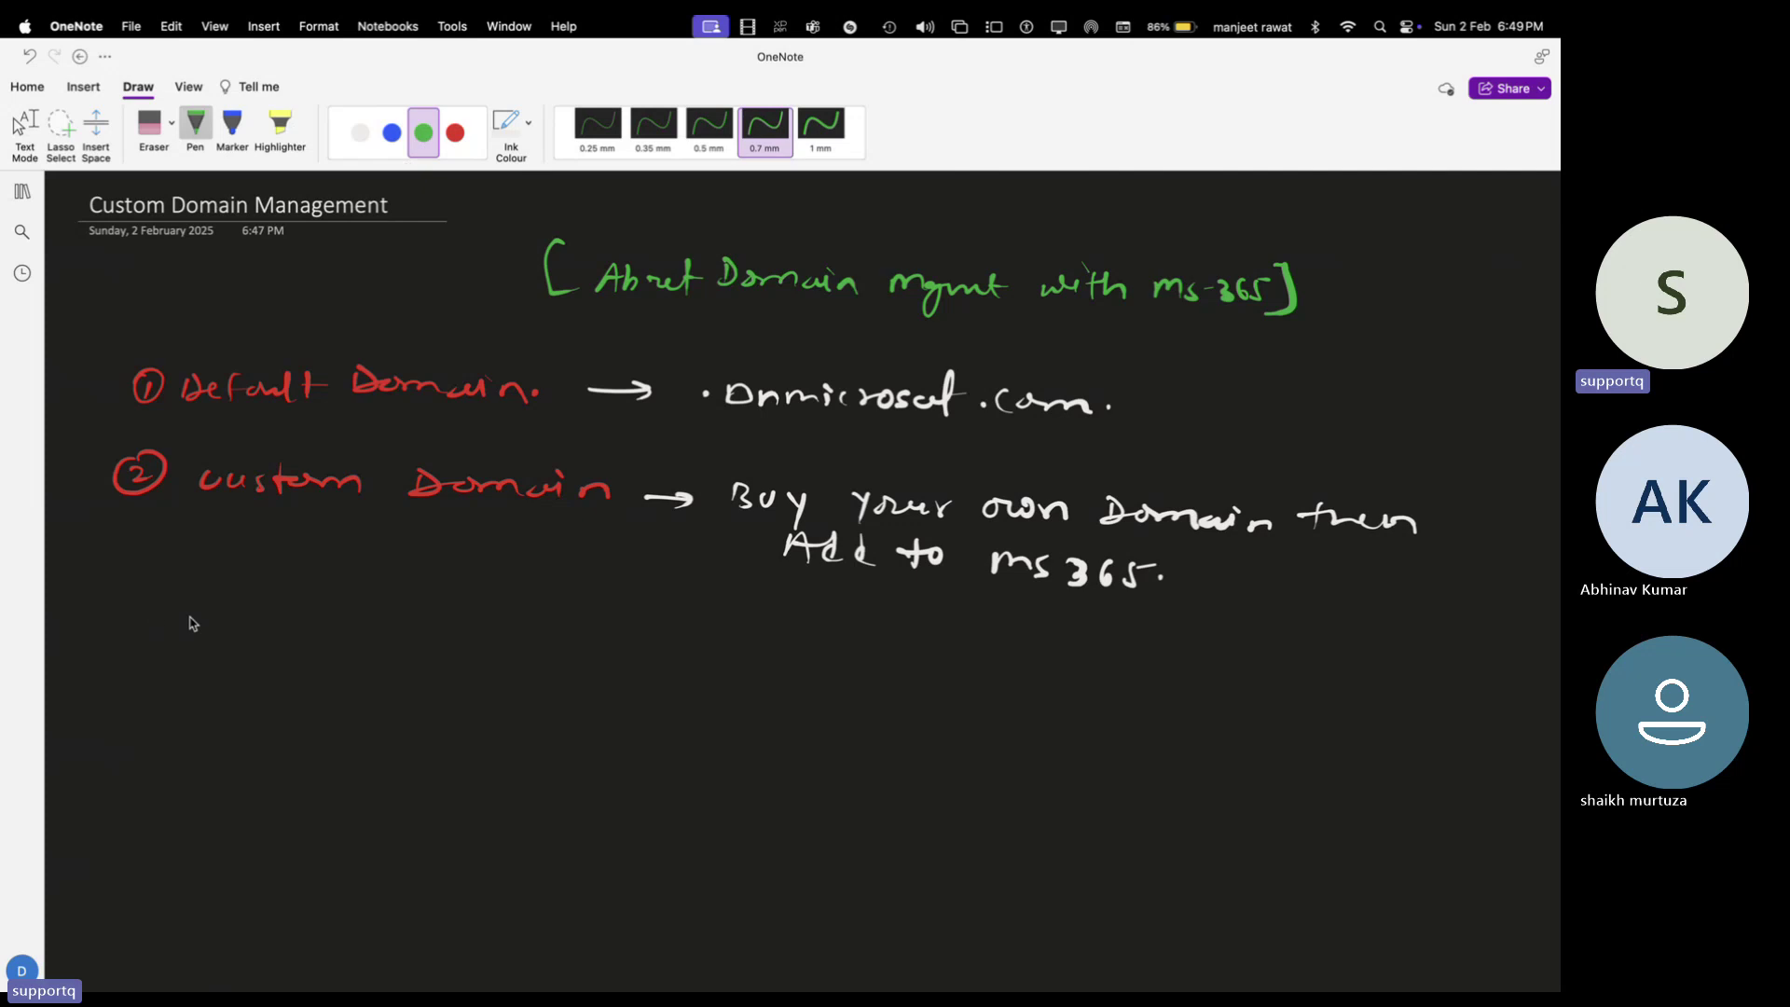
left_click_drag(196, 611, 170, 786)
mouse_move(228, 605)
left_mouse_down()
mouse_move(453, 676)
mouse_move(145, 785)
left_mouse_up()
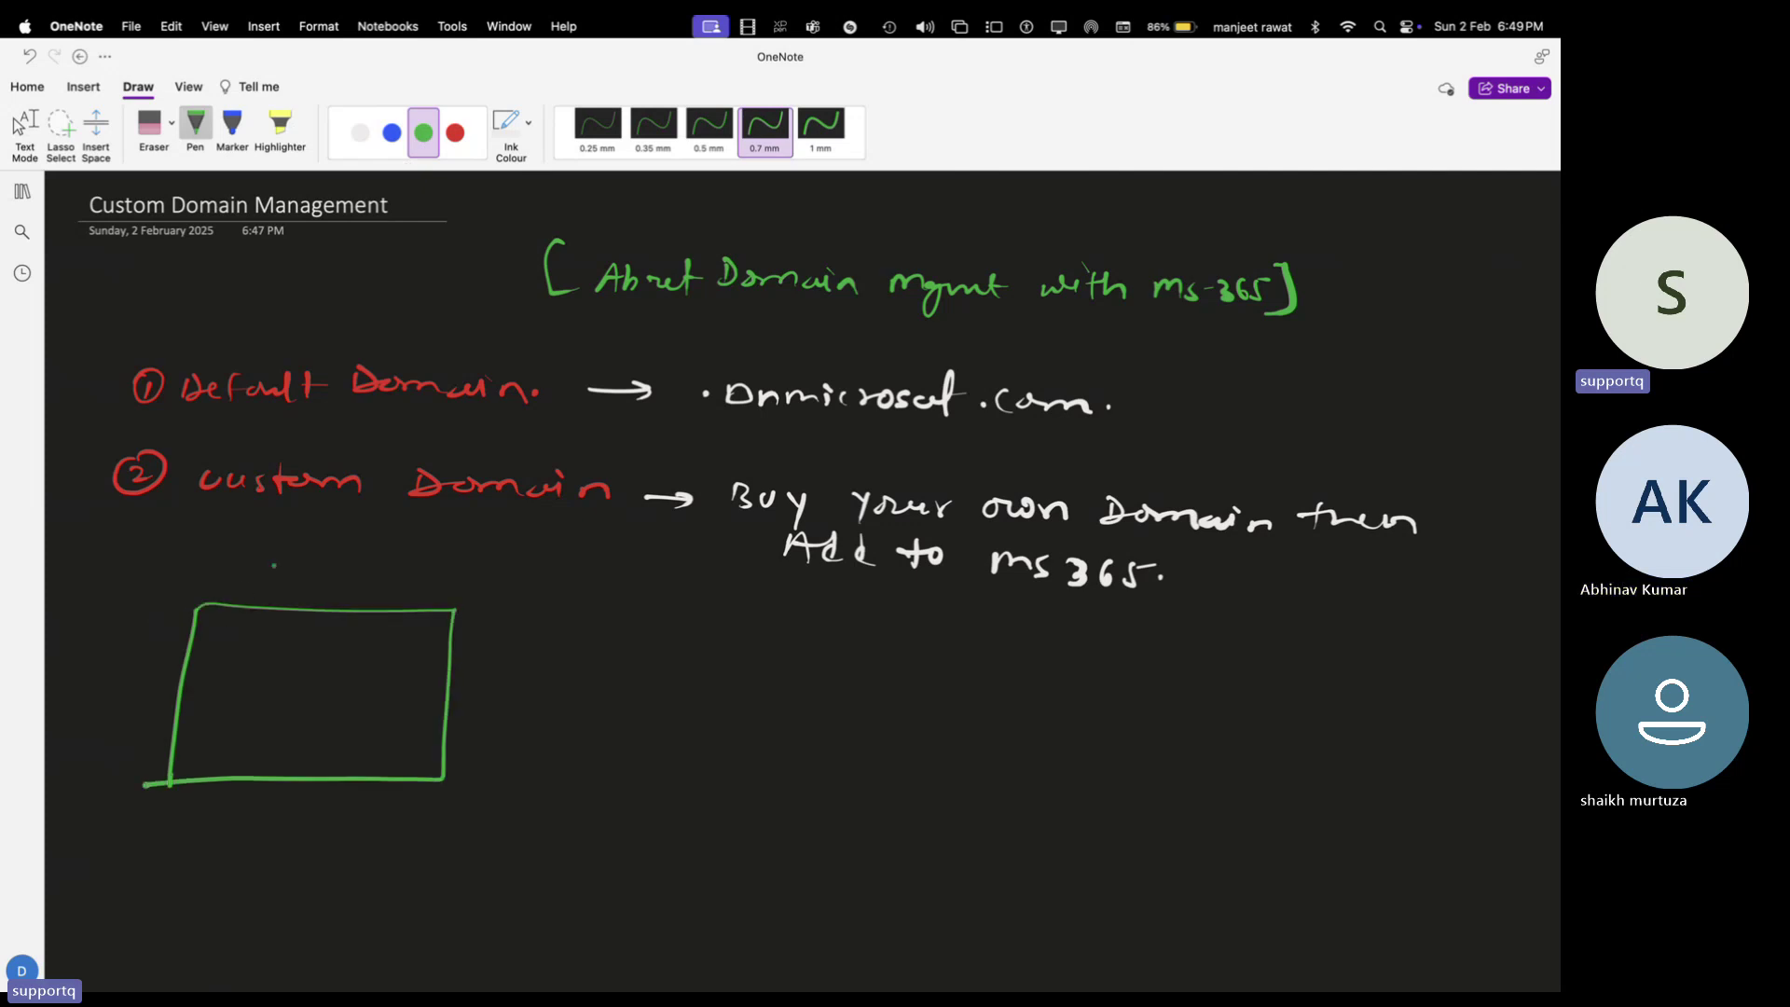
mouse_move(242, 574)
left_mouse_down()
mouse_move(359, 588)
mouse_move(397, 562)
left_mouse_up()
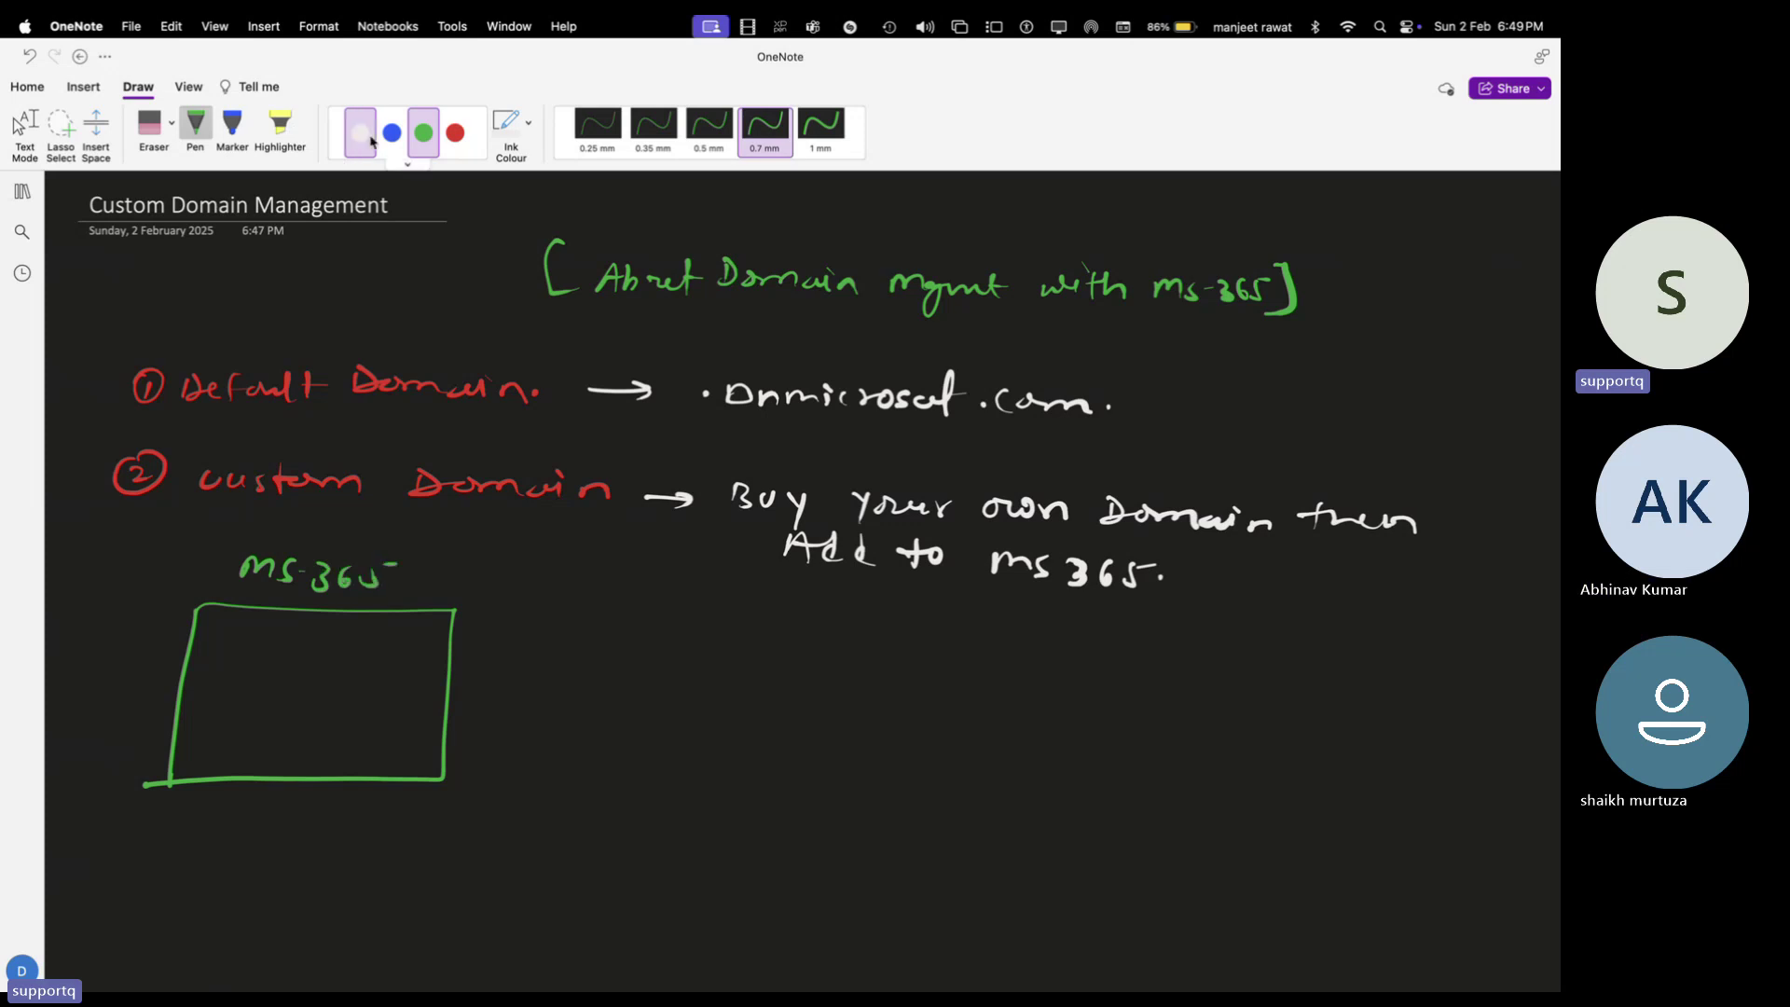
In white ink, write a sample user address ending in the .com default domain inside the box
left_click(360, 133)
left_click_drag(225, 656, 236, 670)
mouse_move(248, 655)
left_mouse_down()
mouse_move(286, 655)
mouse_move(273, 673)
mouse_move(400, 653)
mouse_move(412, 666)
left_mouse_up()
left_click_drag(422, 655, 461, 657)
left_click_drag(472, 665, 494, 663)
key("Escape")
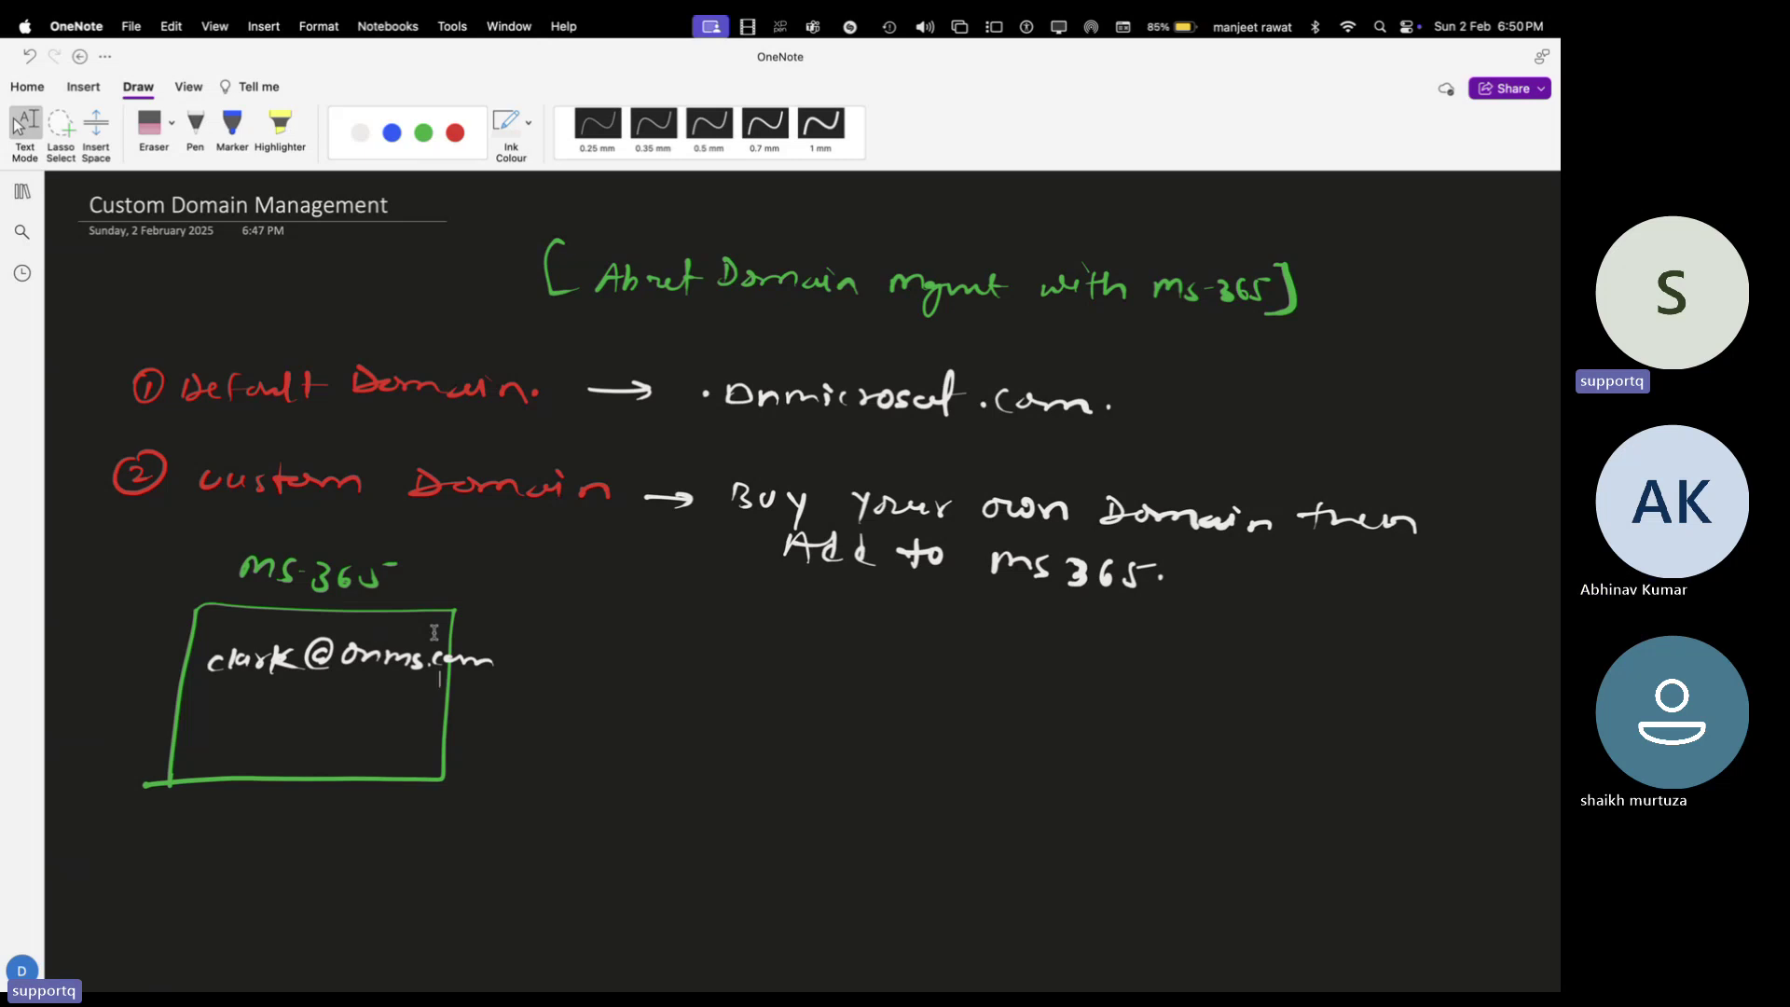
left_click(194, 123)
Write a blue 'Domain Registrar' heading and, in white, entry 1 Godaddy
left_click(392, 132)
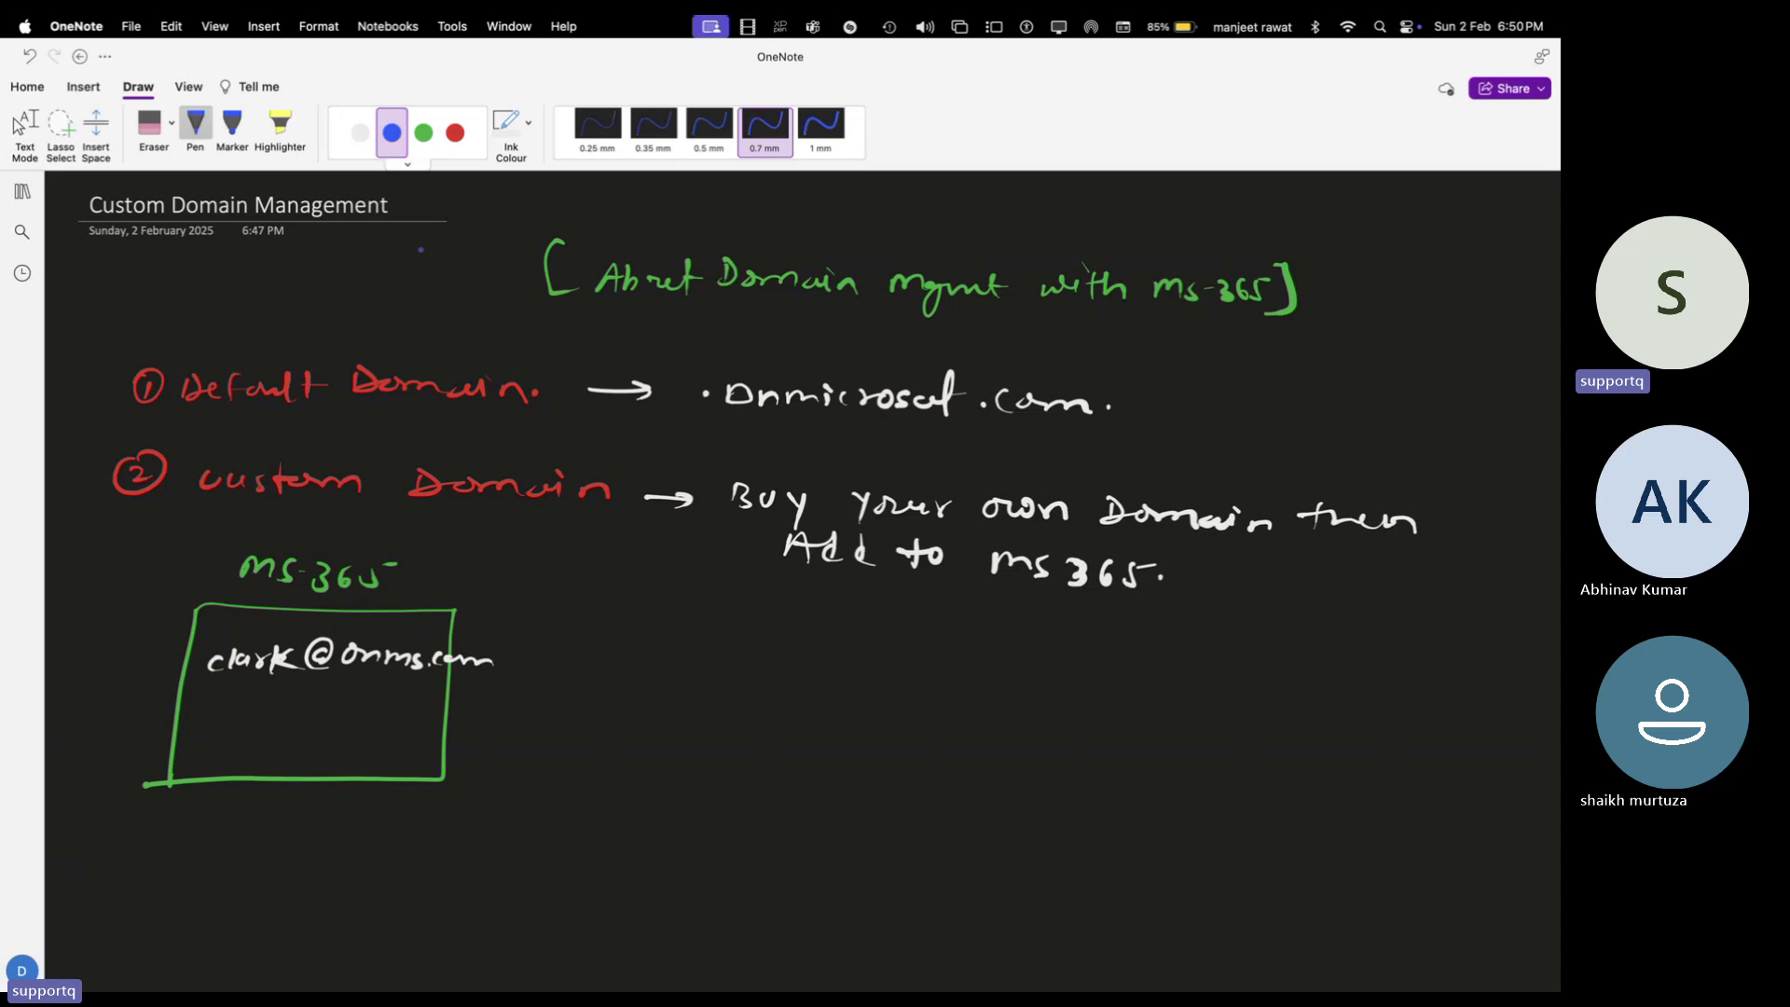
mouse_move(821, 623)
left_mouse_down()
mouse_move(820, 646)
mouse_move(1032, 645)
mouse_move(1031, 671)
mouse_move(1137, 650)
left_mouse_up()
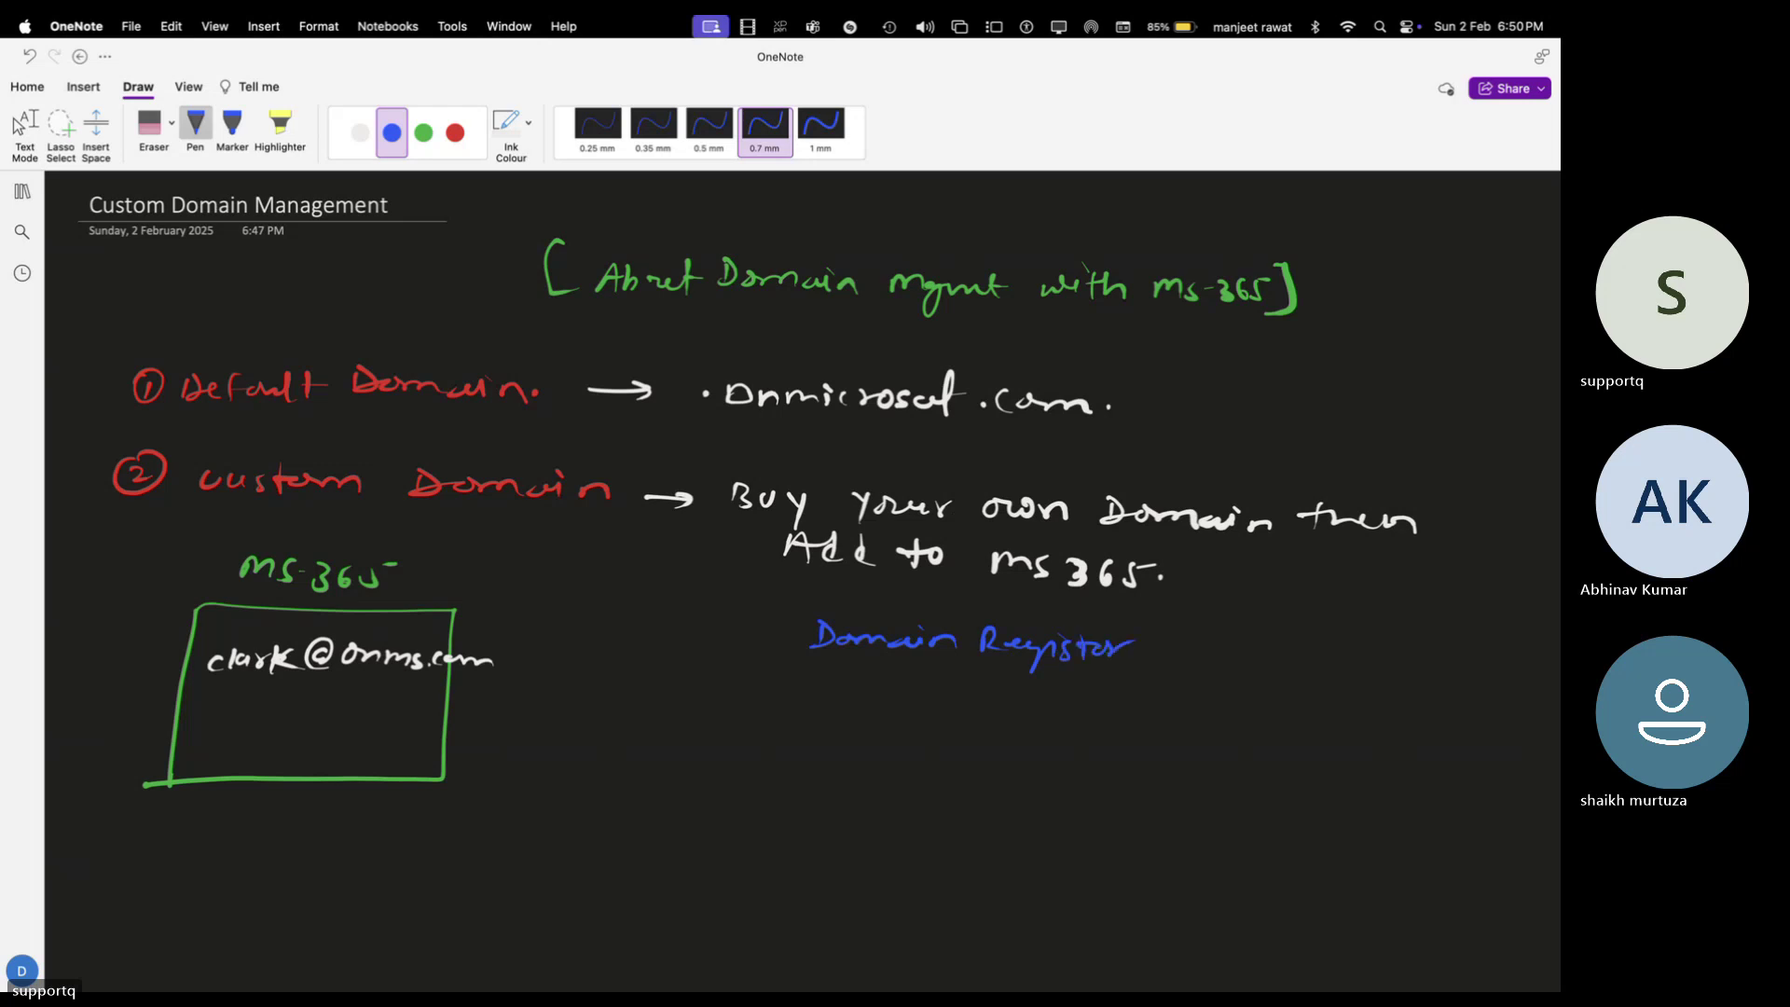
left_click(360, 132)
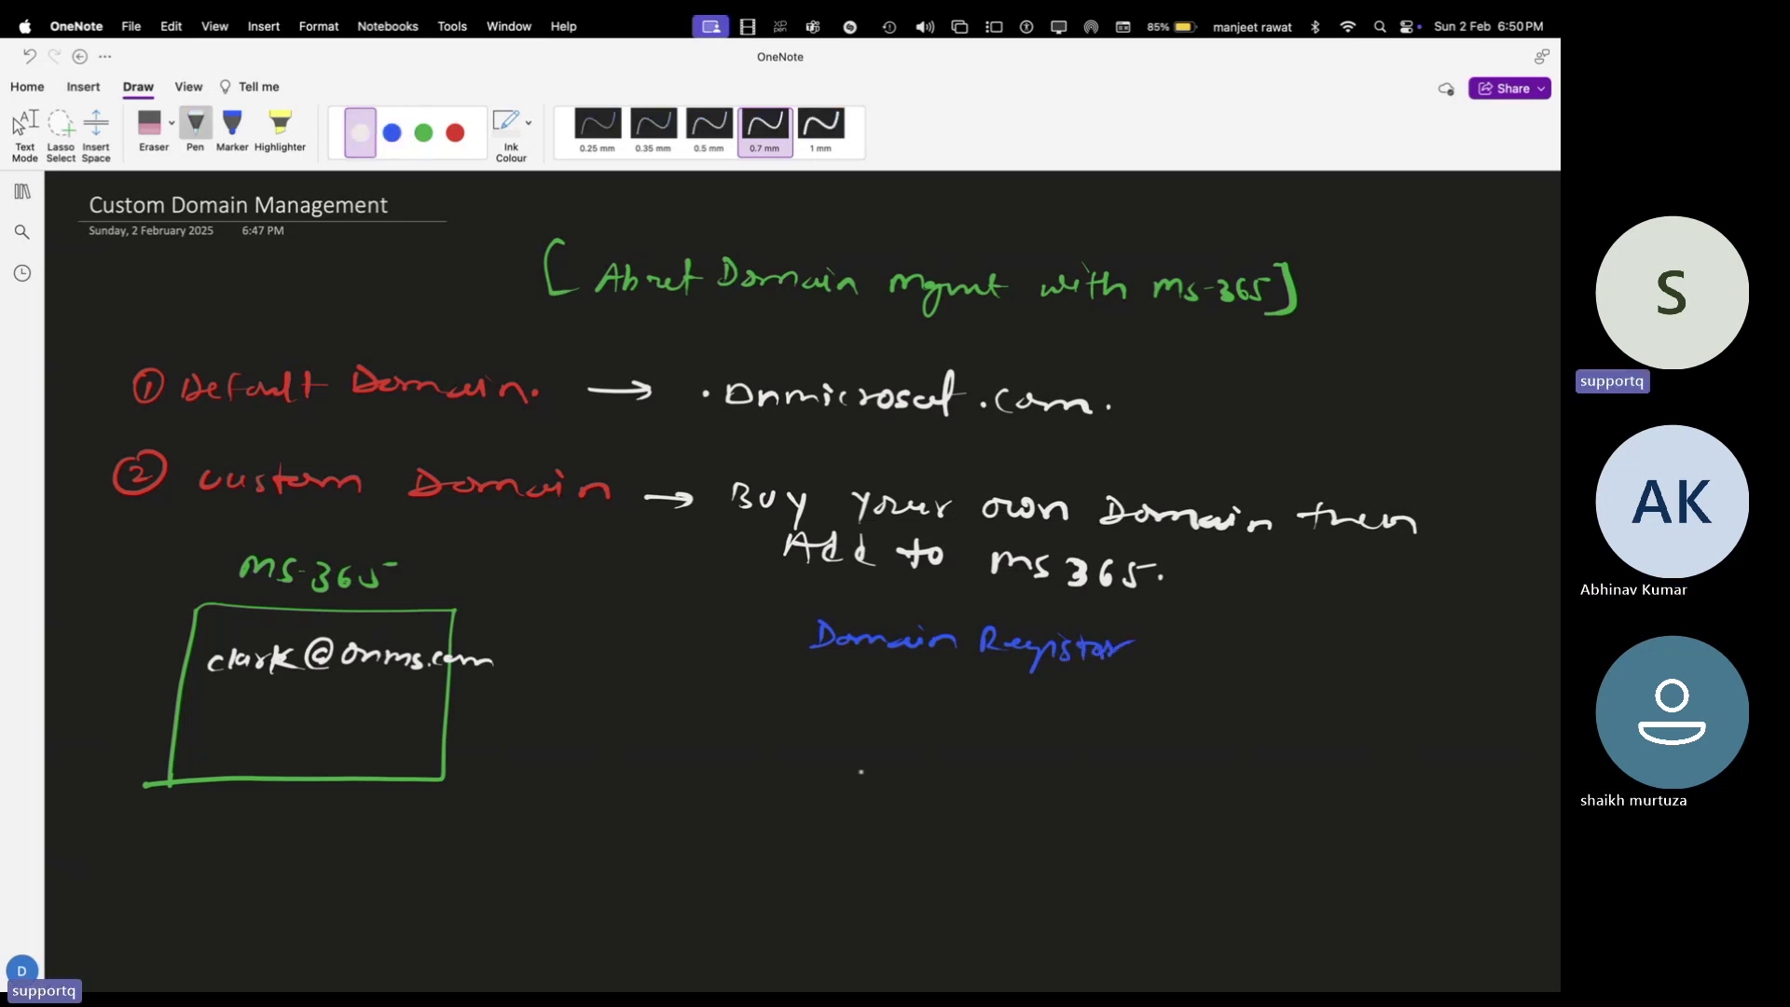
mouse_move(811, 723)
left_mouse_down()
mouse_move(807, 741)
mouse_move(882, 741)
left_mouse_up()
left_click_drag(910, 729, 930, 742)
mouse_move(969, 717)
left_mouse_down()
mouse_move(955, 743)
mouse_move(988, 754)
left_mouse_up()
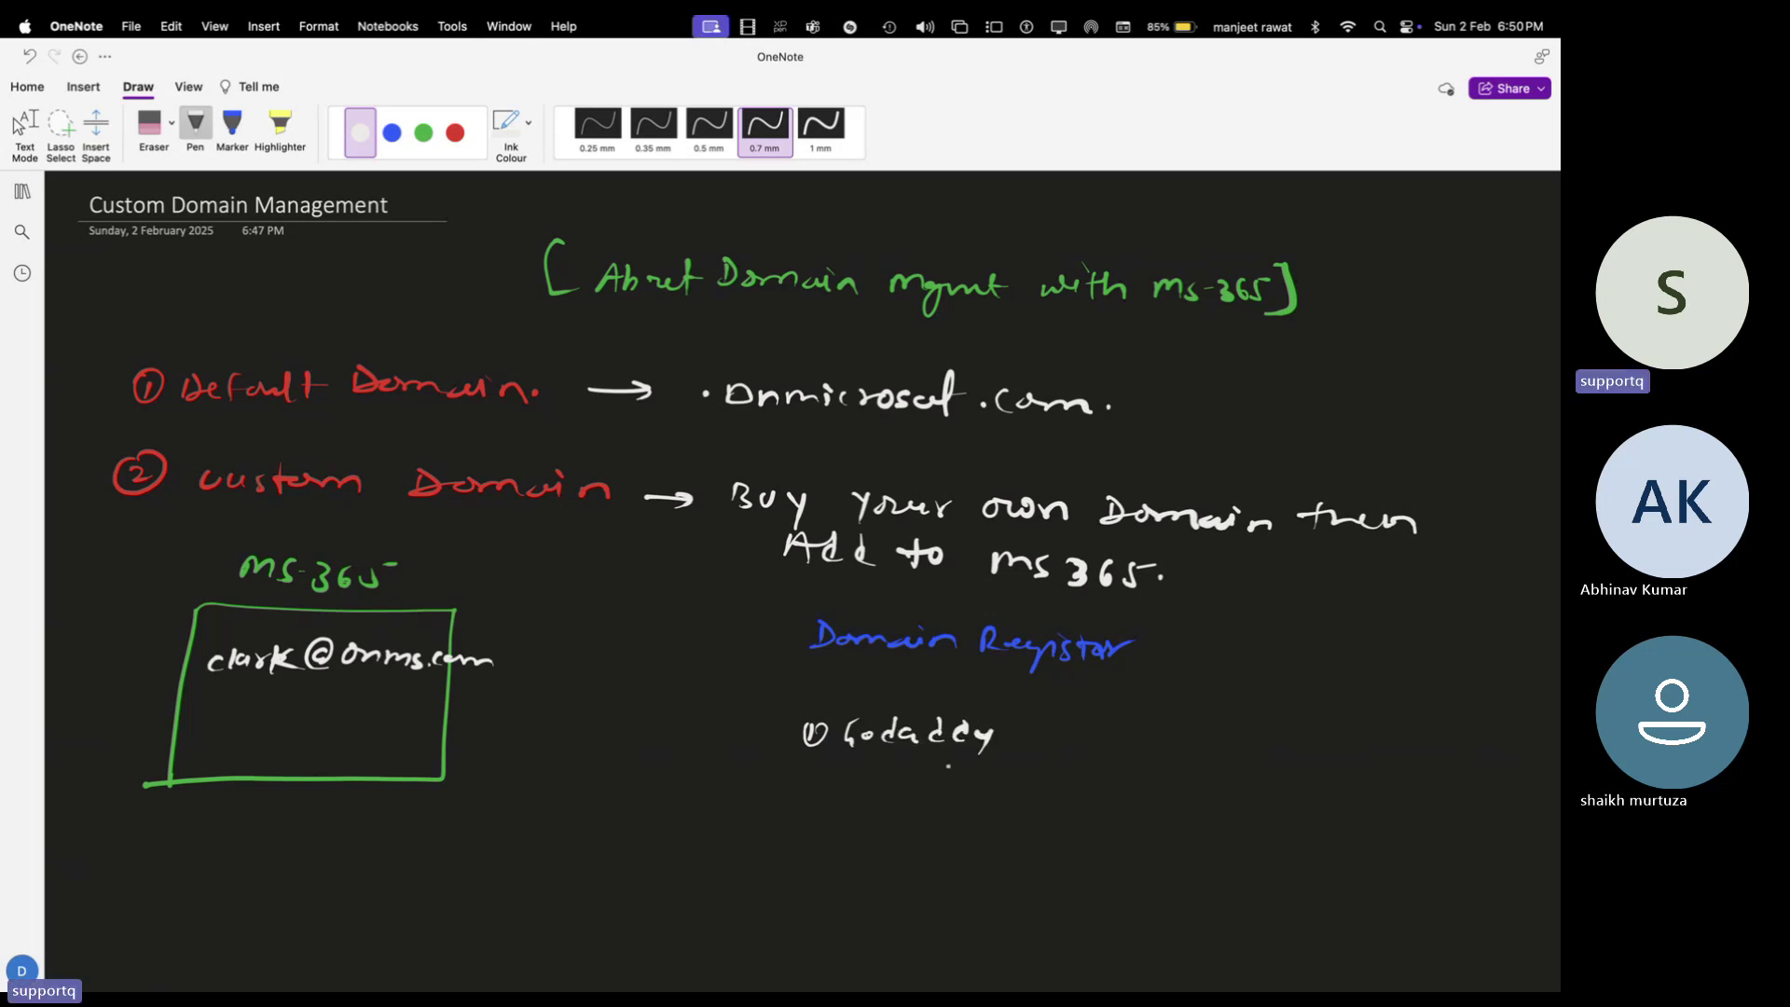
List Bluehost, Namecheap and Hostier as entries 2–4, then mark Godaddy with a green dash
left_click_drag(808, 785, 871, 810)
left_click_drag(875, 779, 894, 809)
left_click_drag(895, 793, 961, 811)
left_click_drag(961, 802, 1015, 810)
left_click_drag(1033, 782, 1036, 815)
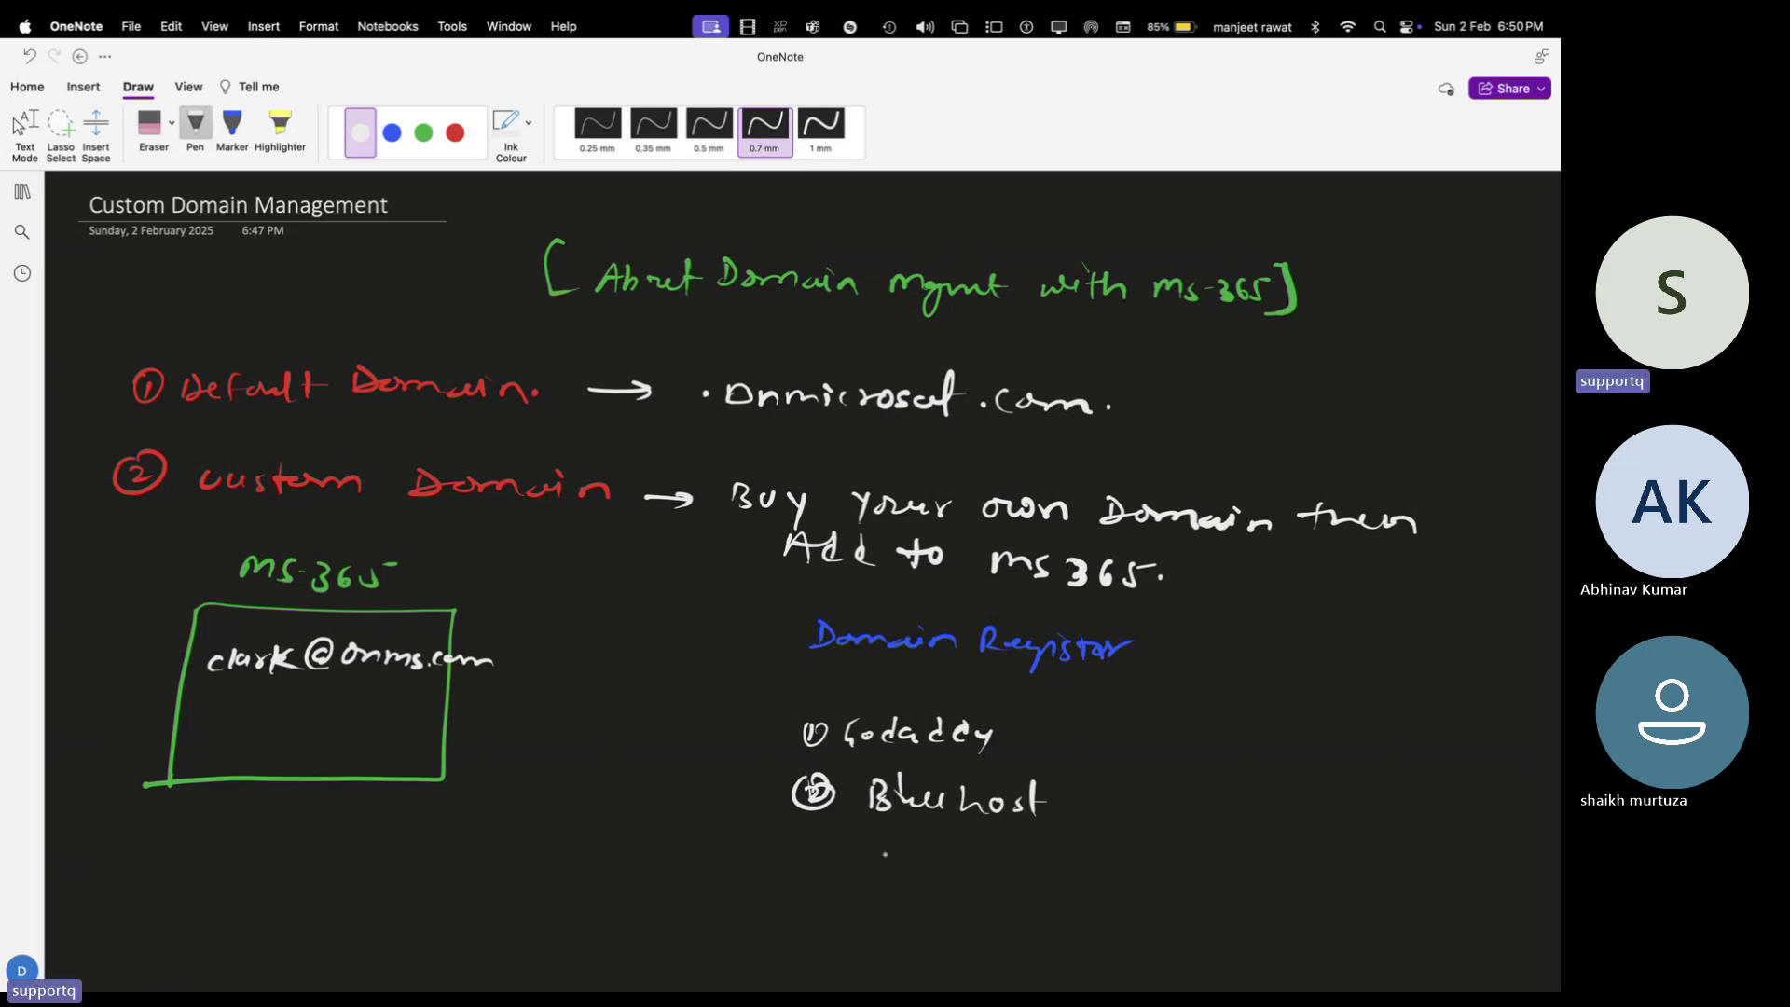
mouse_move(808, 840)
left_mouse_down()
mouse_move(792, 862)
mouse_move(812, 856)
left_mouse_up()
mouse_move(876, 837)
left_mouse_down()
mouse_move(877, 864)
mouse_move(979, 860)
left_mouse_up()
mouse_move(996, 832)
left_mouse_down()
mouse_move(994, 864)
mouse_move(1030, 860)
left_mouse_up()
mouse_move(1032, 844)
left_mouse_down()
mouse_move(1053, 837)
mouse_move(1055, 863)
left_mouse_up()
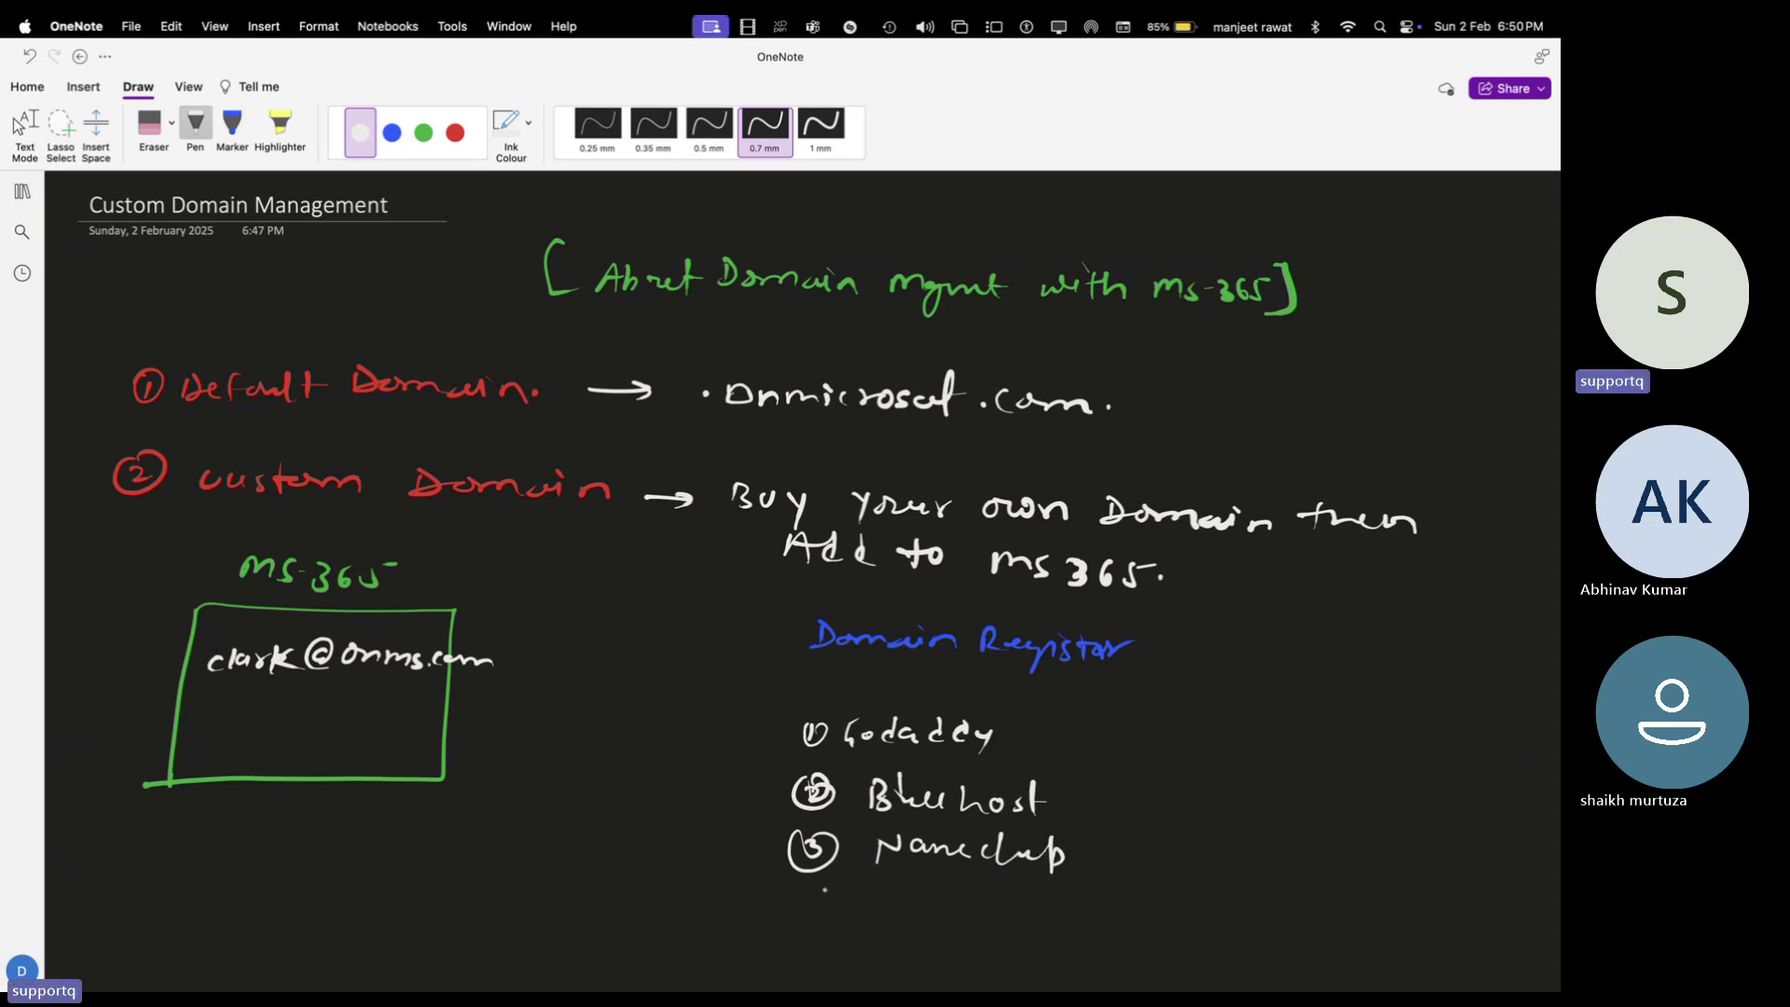
scroll(824, 890, "down", 3)
mouse_move(809, 824)
left_mouse_down()
mouse_move(821, 846)
mouse_move(810, 820)
mouse_move(884, 852)
mouse_move(987, 852)
left_mouse_up()
left_click(963, 849)
left_click_drag(987, 845, 1013, 850)
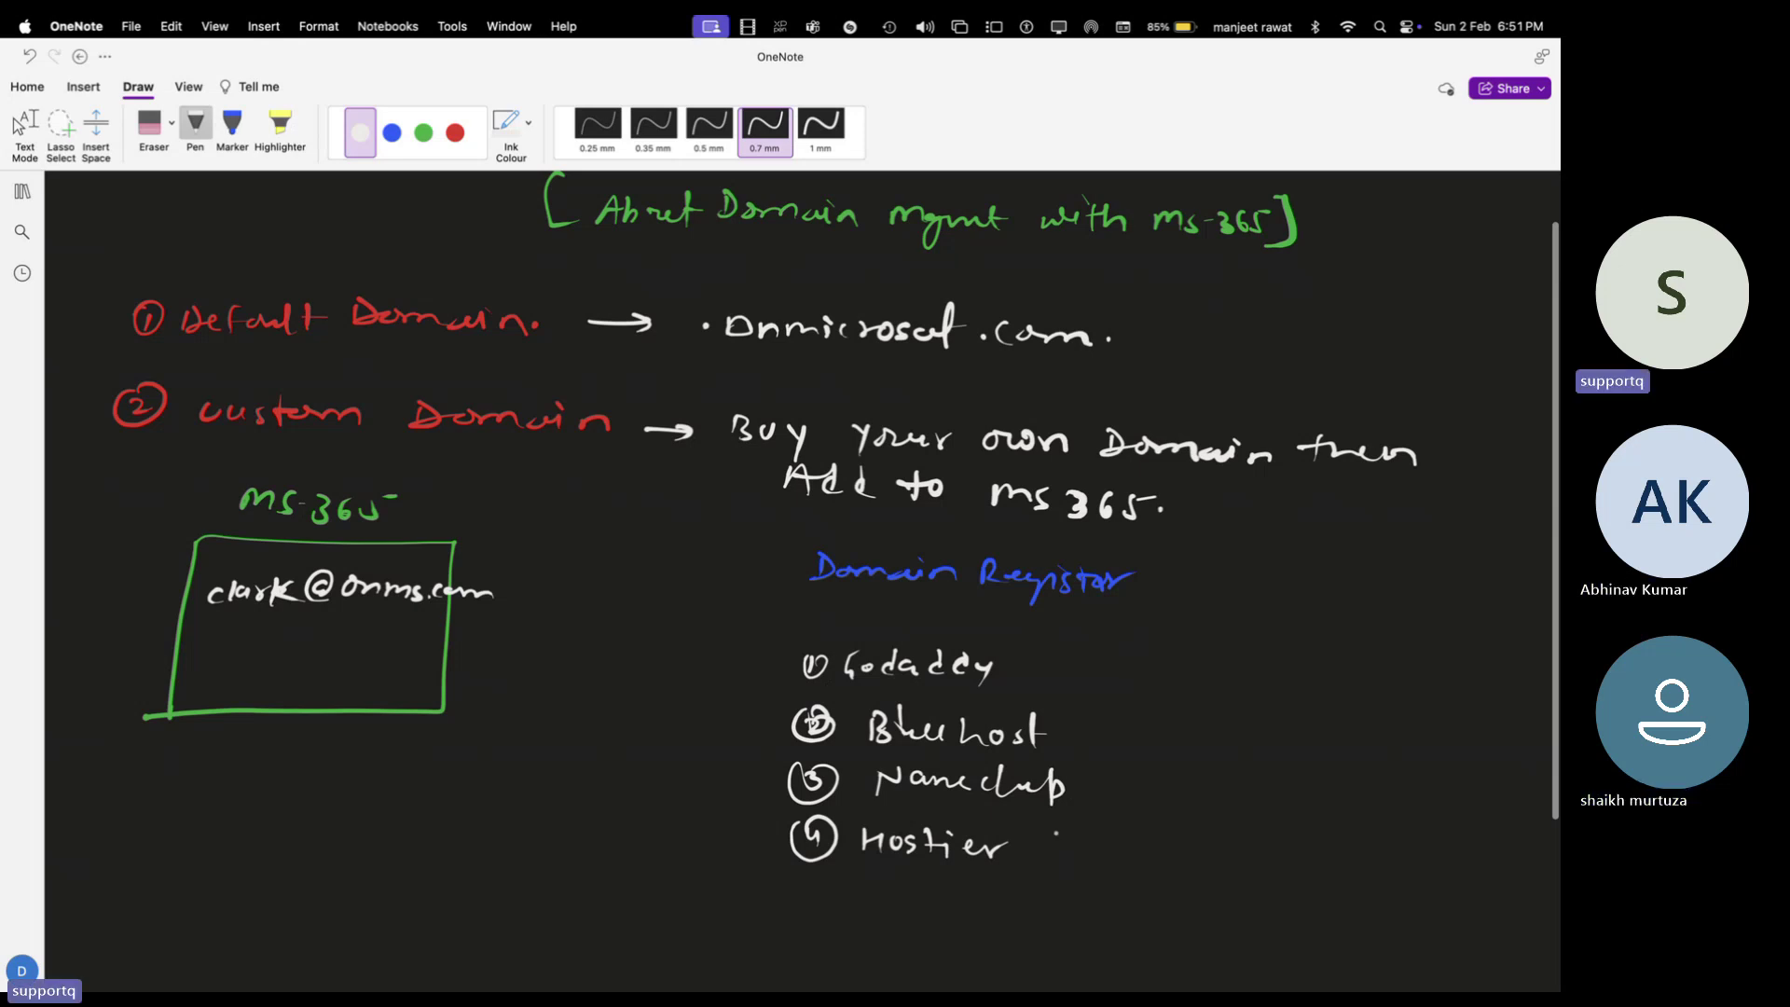
left_click(423, 132)
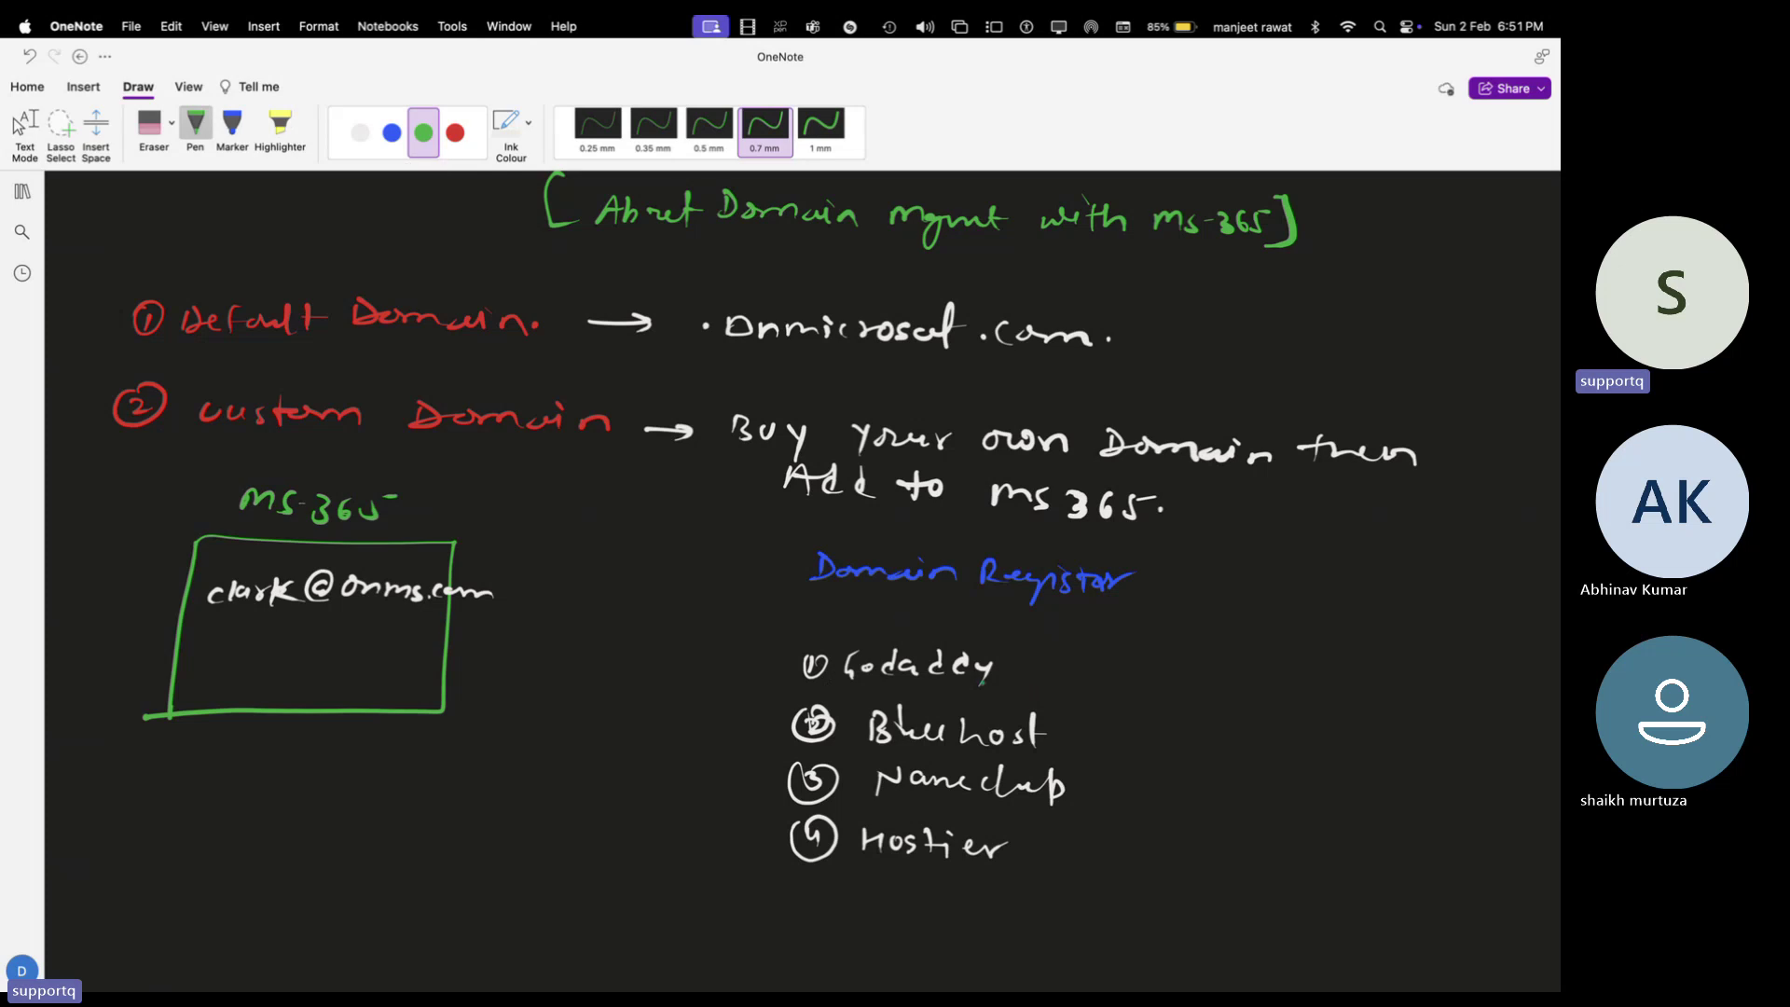
left_click_drag(1005, 671, 1019, 672)
In red ink, handwrite 'Add custom Domain office 365 | Ms 365 Portal.' below the list
scroll(1200, 703, "down", 5)
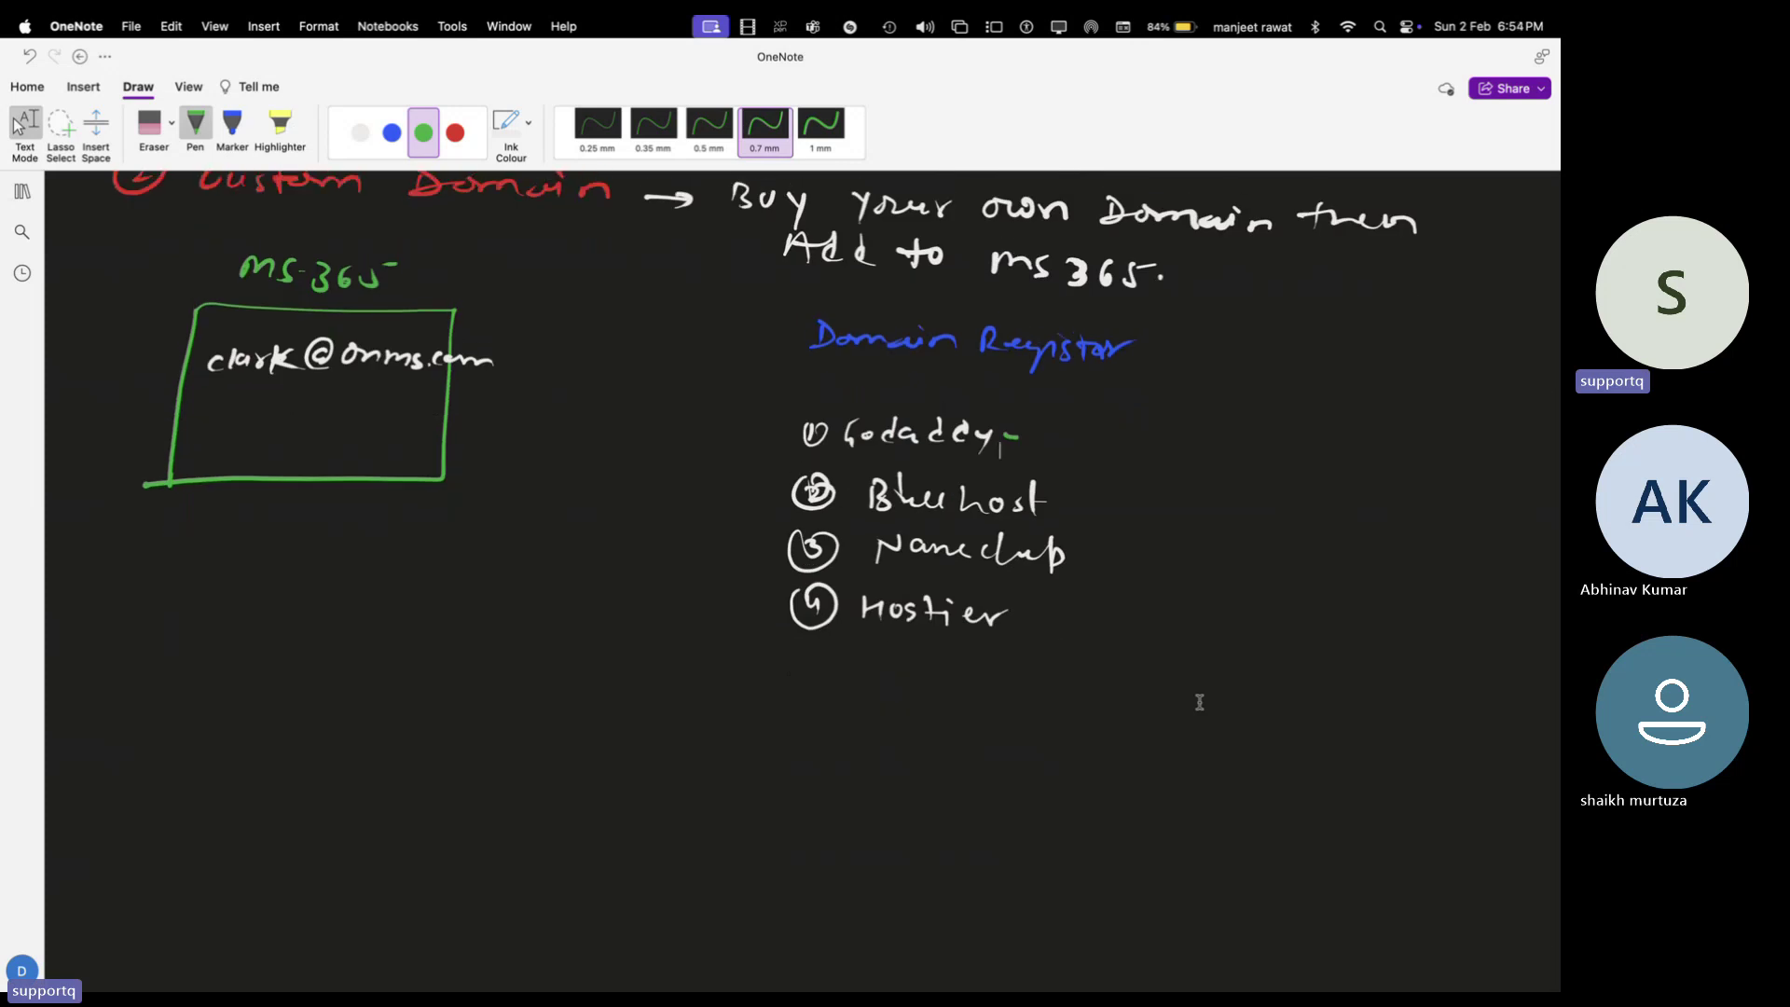
left_click(455, 132)
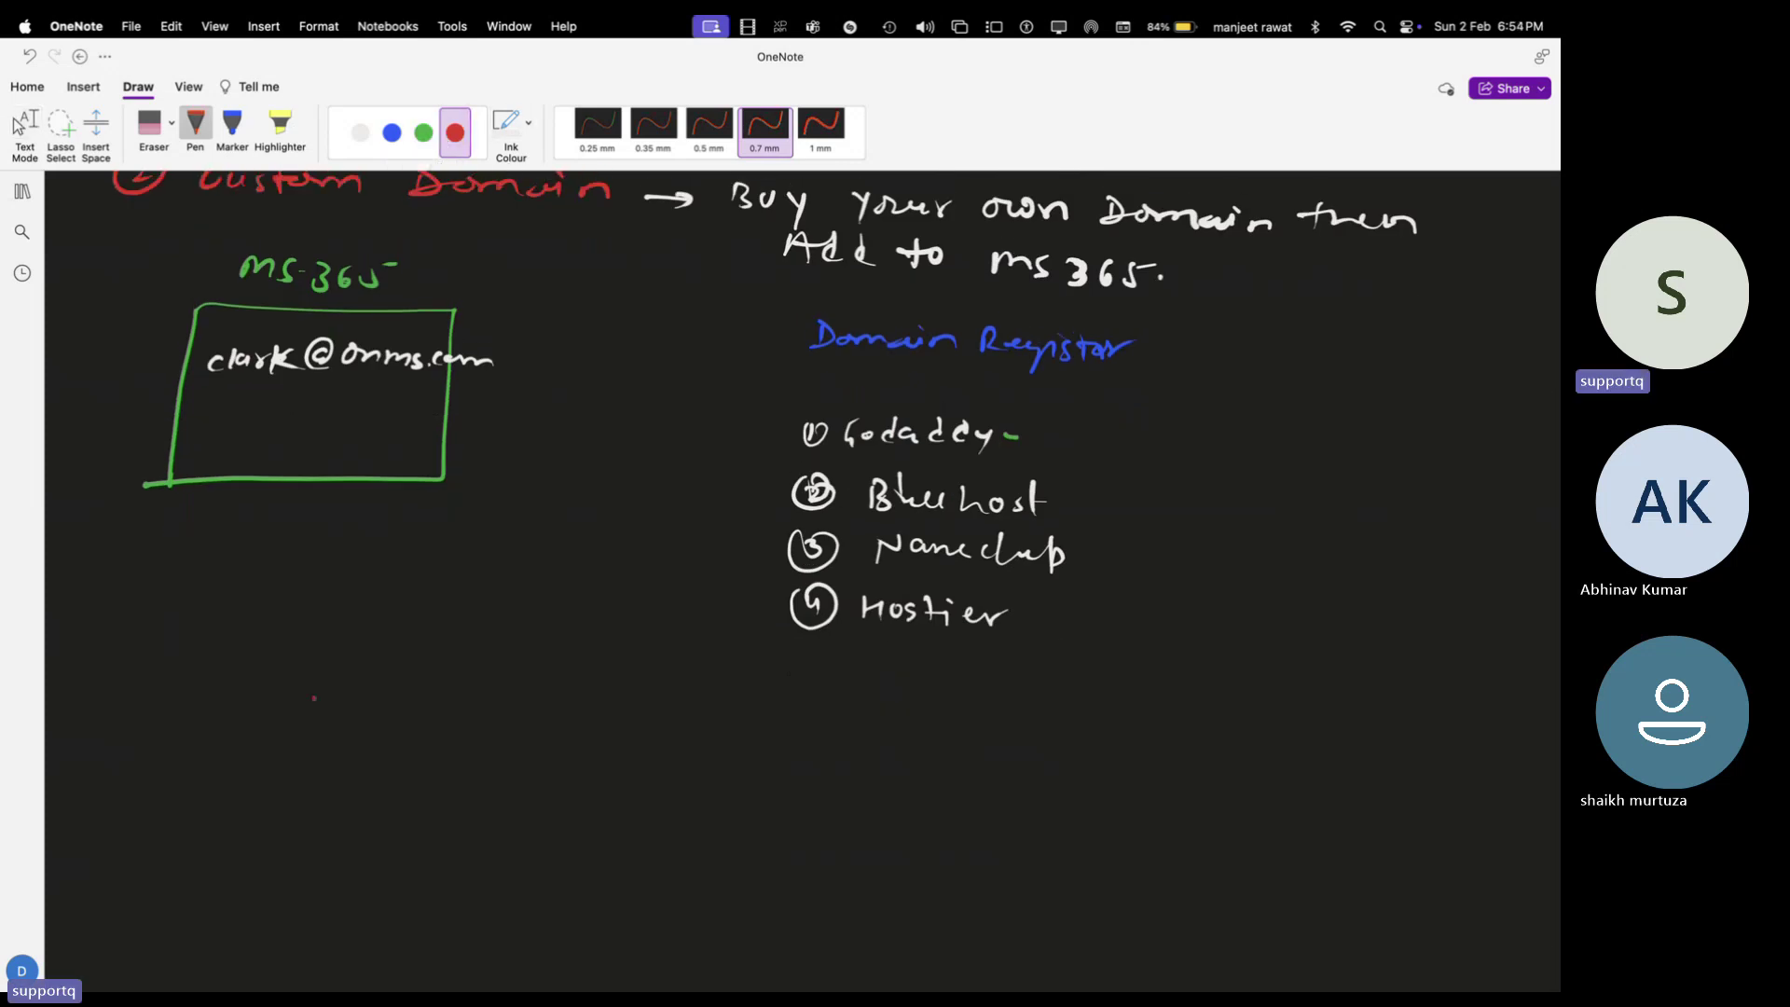
left_click_drag(186, 709, 800, 698)
left_click_drag(819, 694, 830, 712)
mouse_move(850, 693)
left_mouse_down()
mouse_move(849, 710)
mouse_move(903, 725)
left_mouse_up()
left_click(925, 714)
mouse_move(918, 713)
left_mouse_down()
mouse_move(940, 689)
mouse_move(957, 710)
left_mouse_up()
mouse_move(974, 692)
left_mouse_down()
mouse_move(962, 714)
mouse_move(1131, 692)
mouse_move(1153, 711)
left_mouse_up()
left_click_drag(1153, 701, 1207, 713)
left_click_drag(1214, 680, 1233, 724)
left_click(1242, 719)
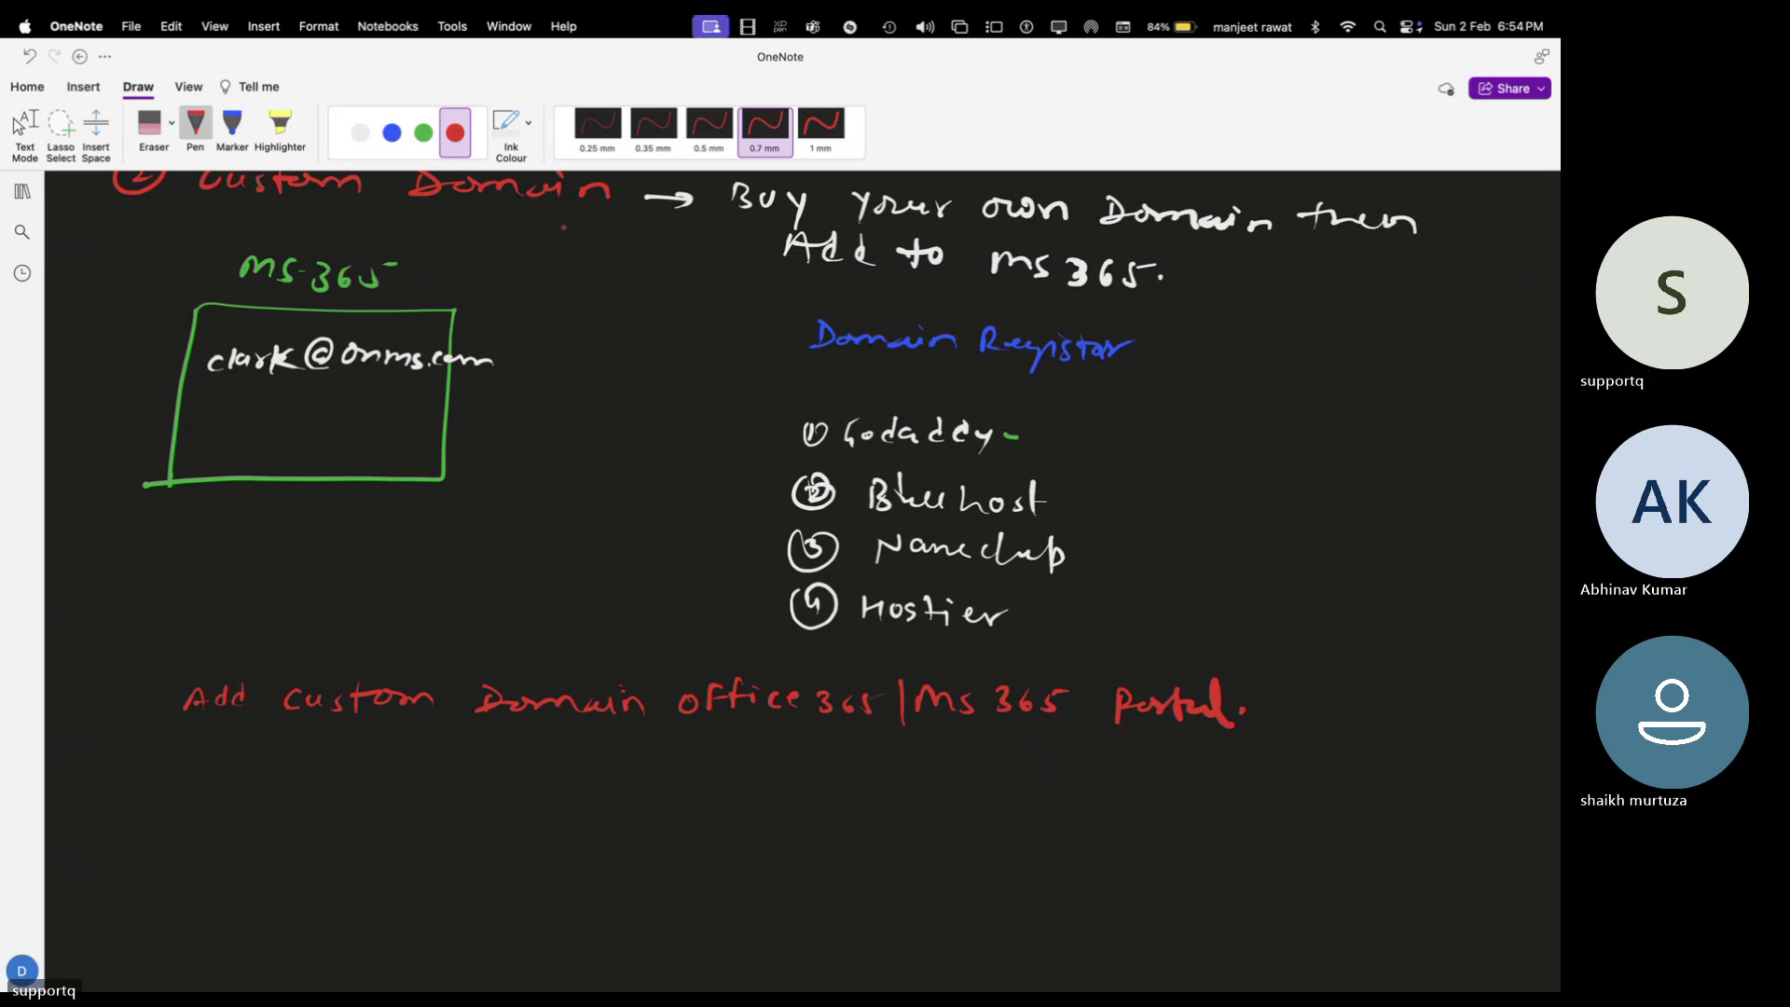
Write a green 'Required-' label followed by 'Public Domain' in white
scroll(564, 373, "down", 3)
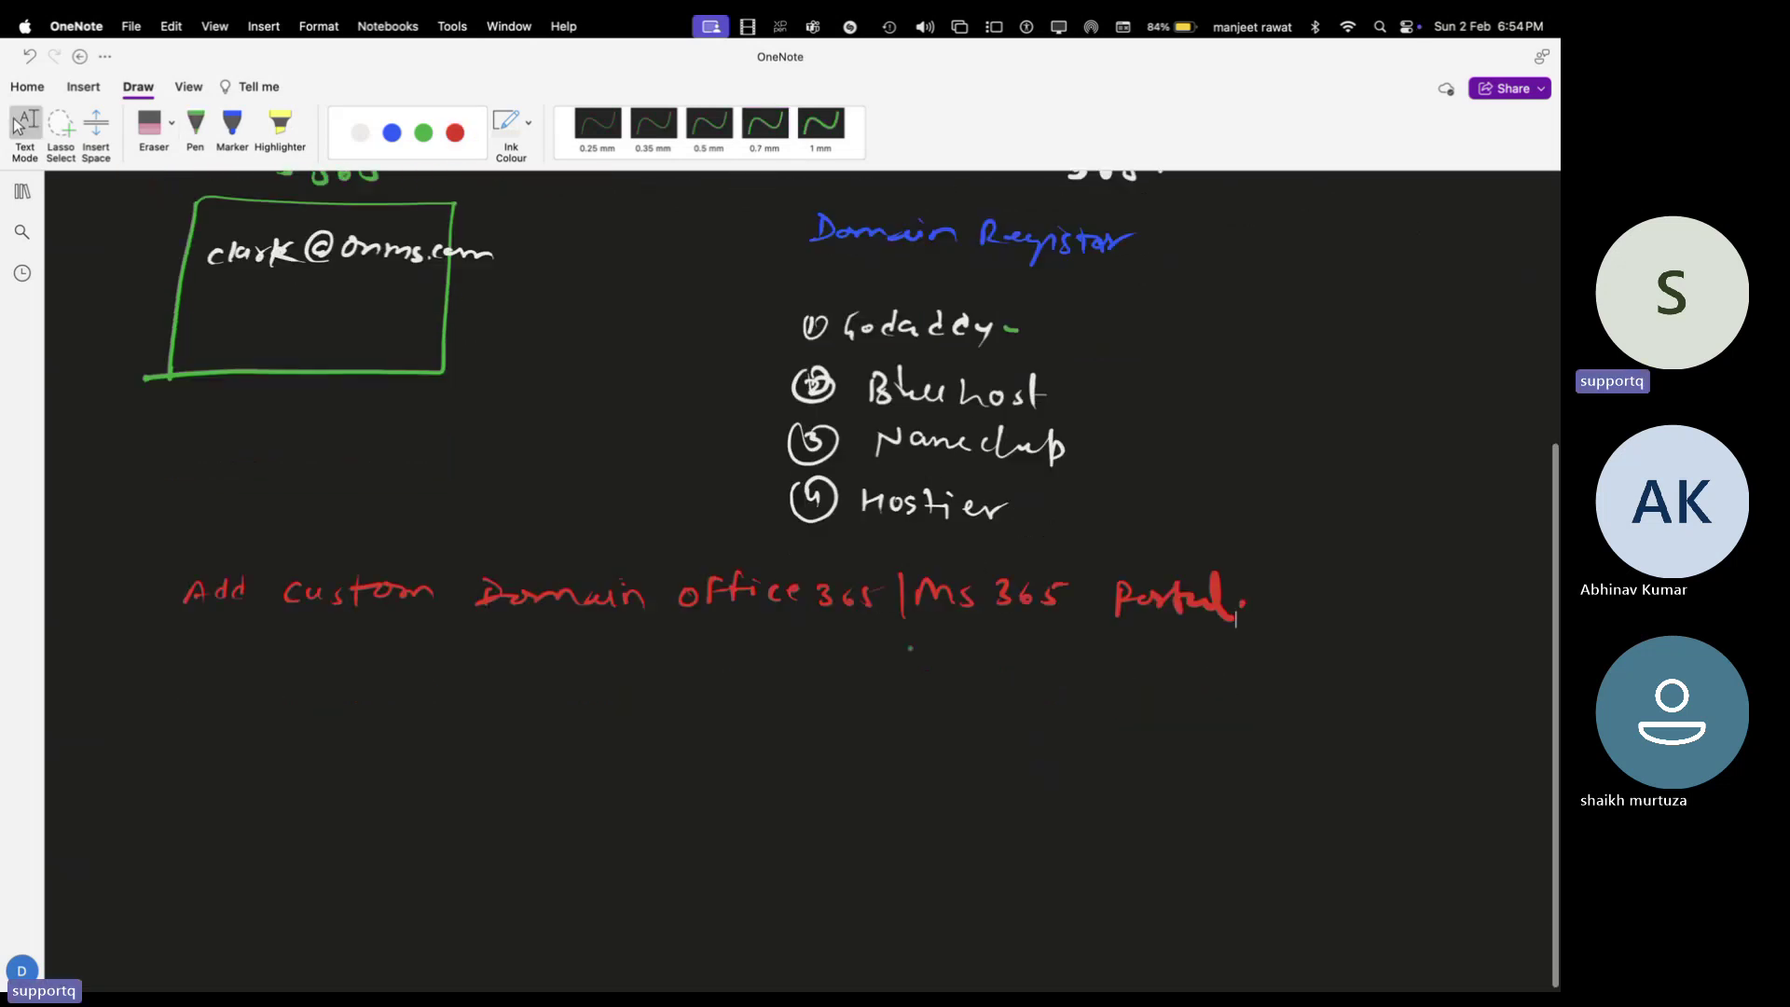
left_click(423, 133)
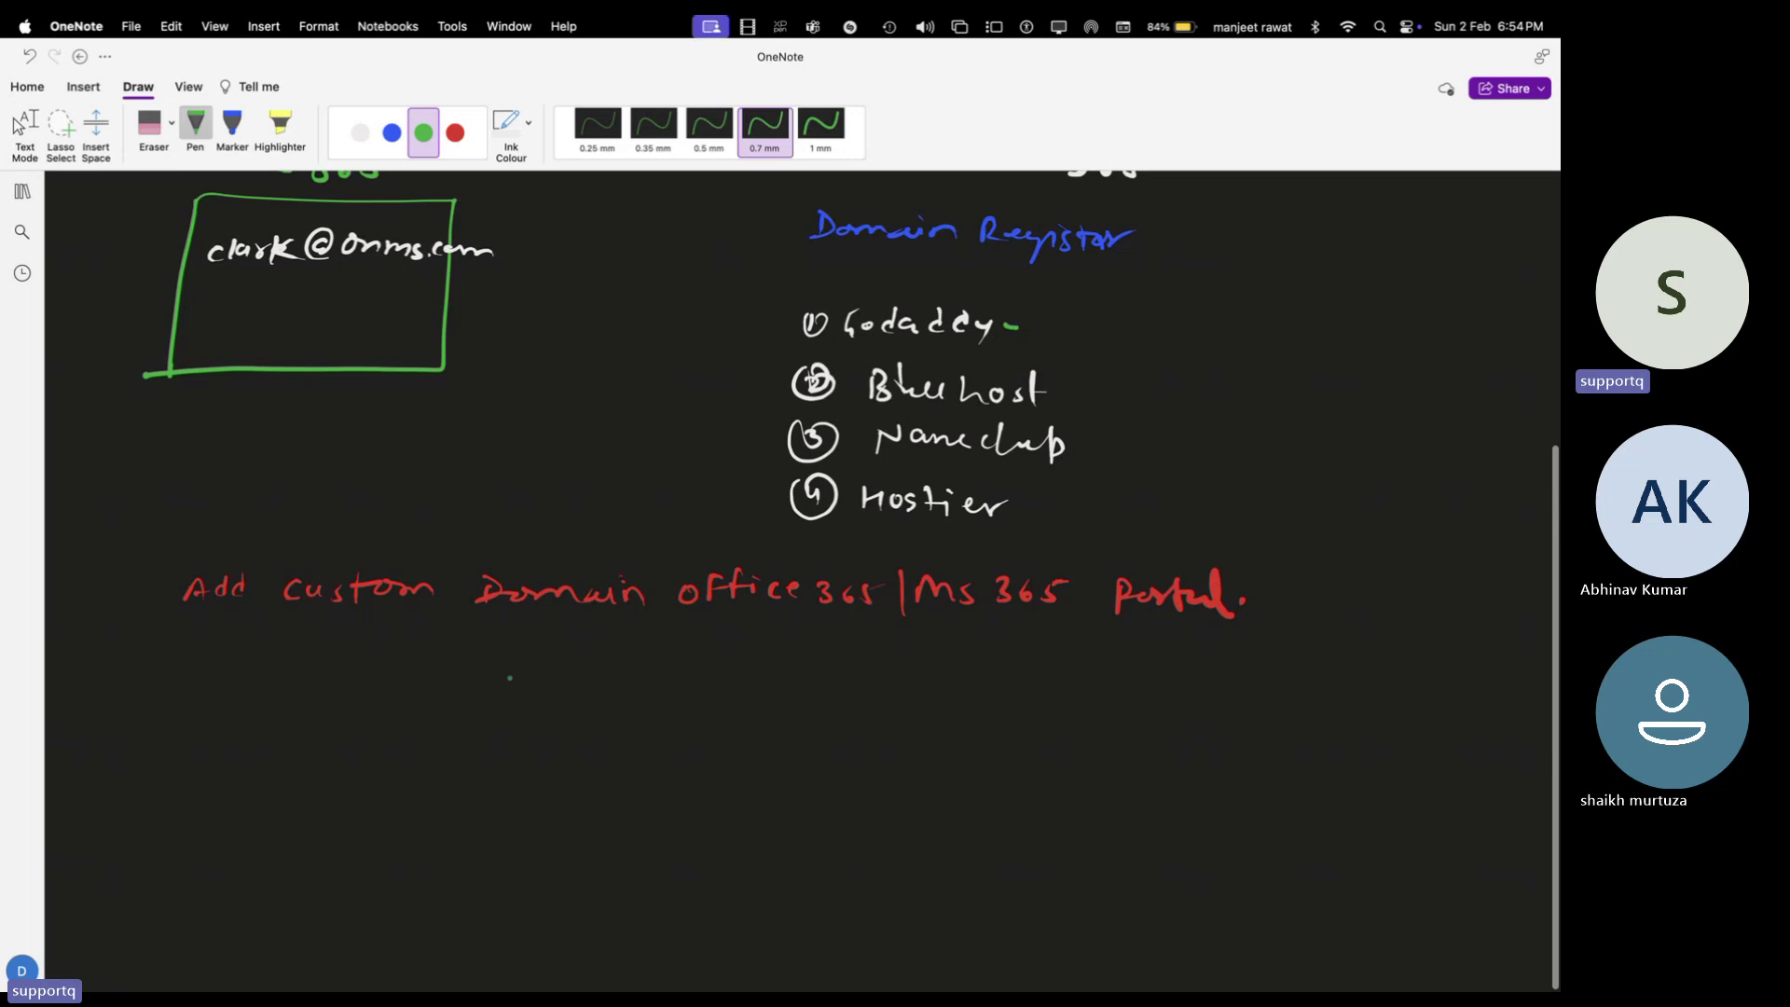
mouse_move(468, 691)
left_mouse_down()
mouse_move(478, 673)
mouse_move(610, 661)
left_mouse_up()
left_click(623, 674)
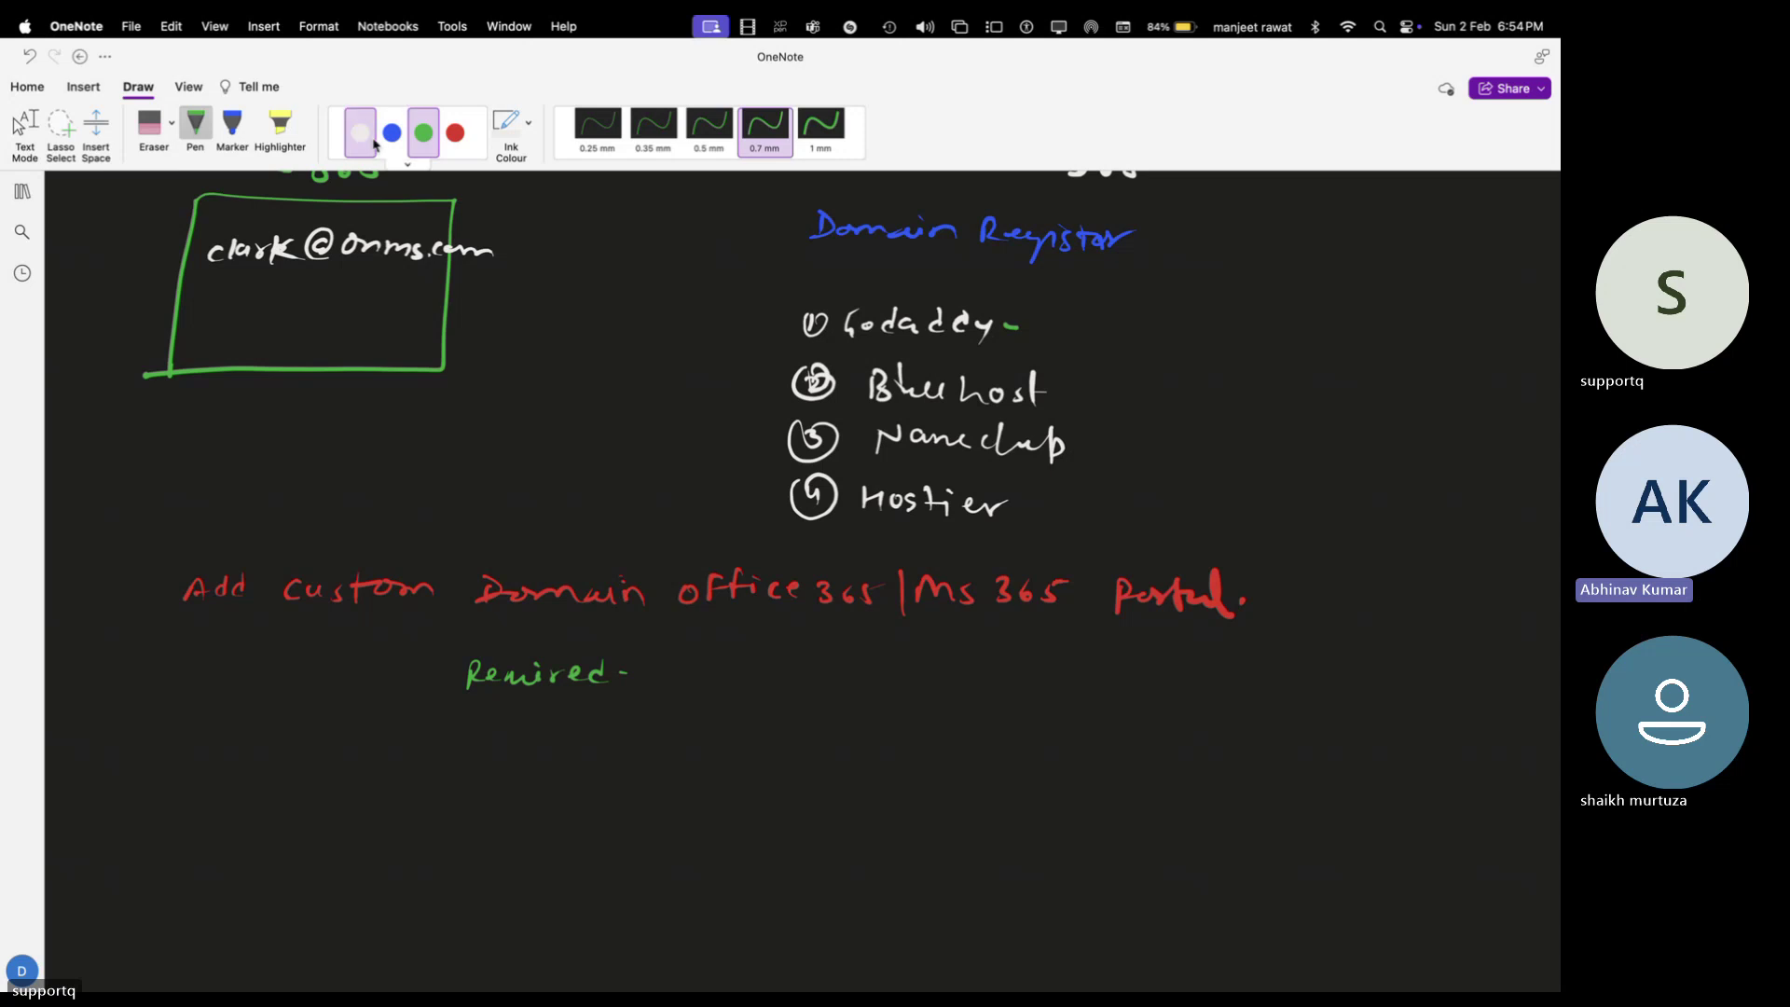
left_click(360, 132)
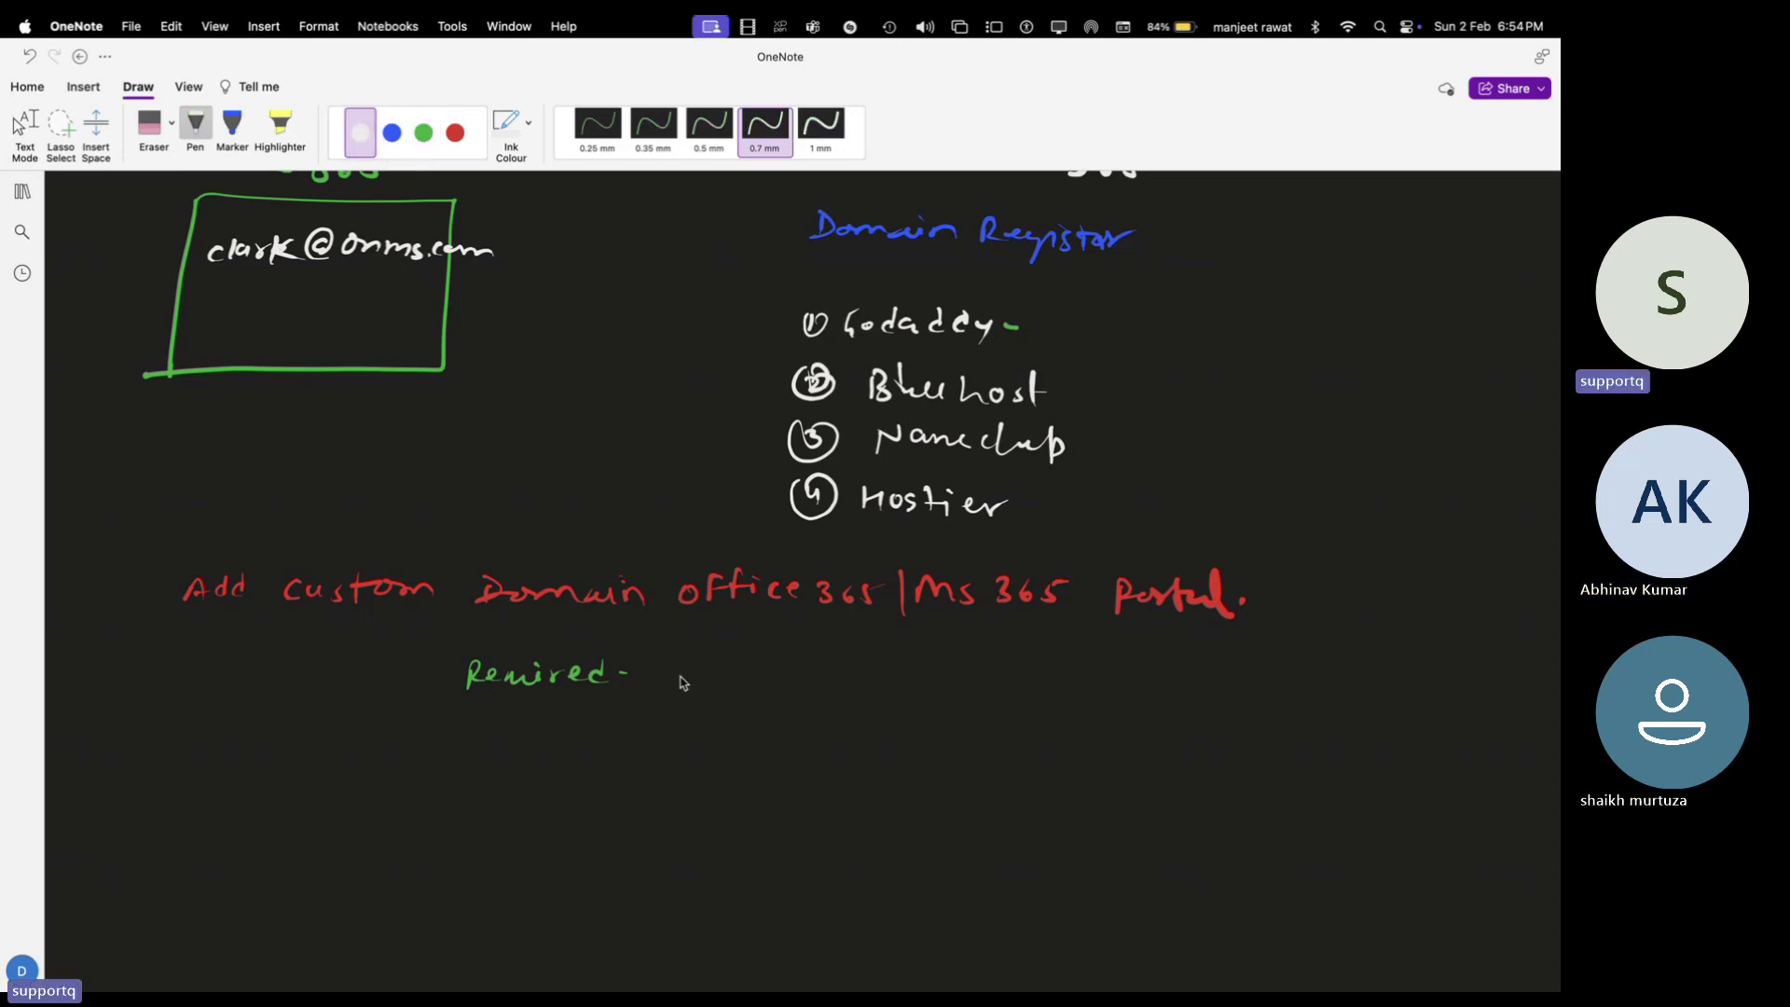
left_click_drag(673, 648, 711, 677)
mouse_move(717, 647)
left_mouse_down()
mouse_move(736, 676)
mouse_move(828, 664)
mouse_move(951, 686)
left_mouse_up()
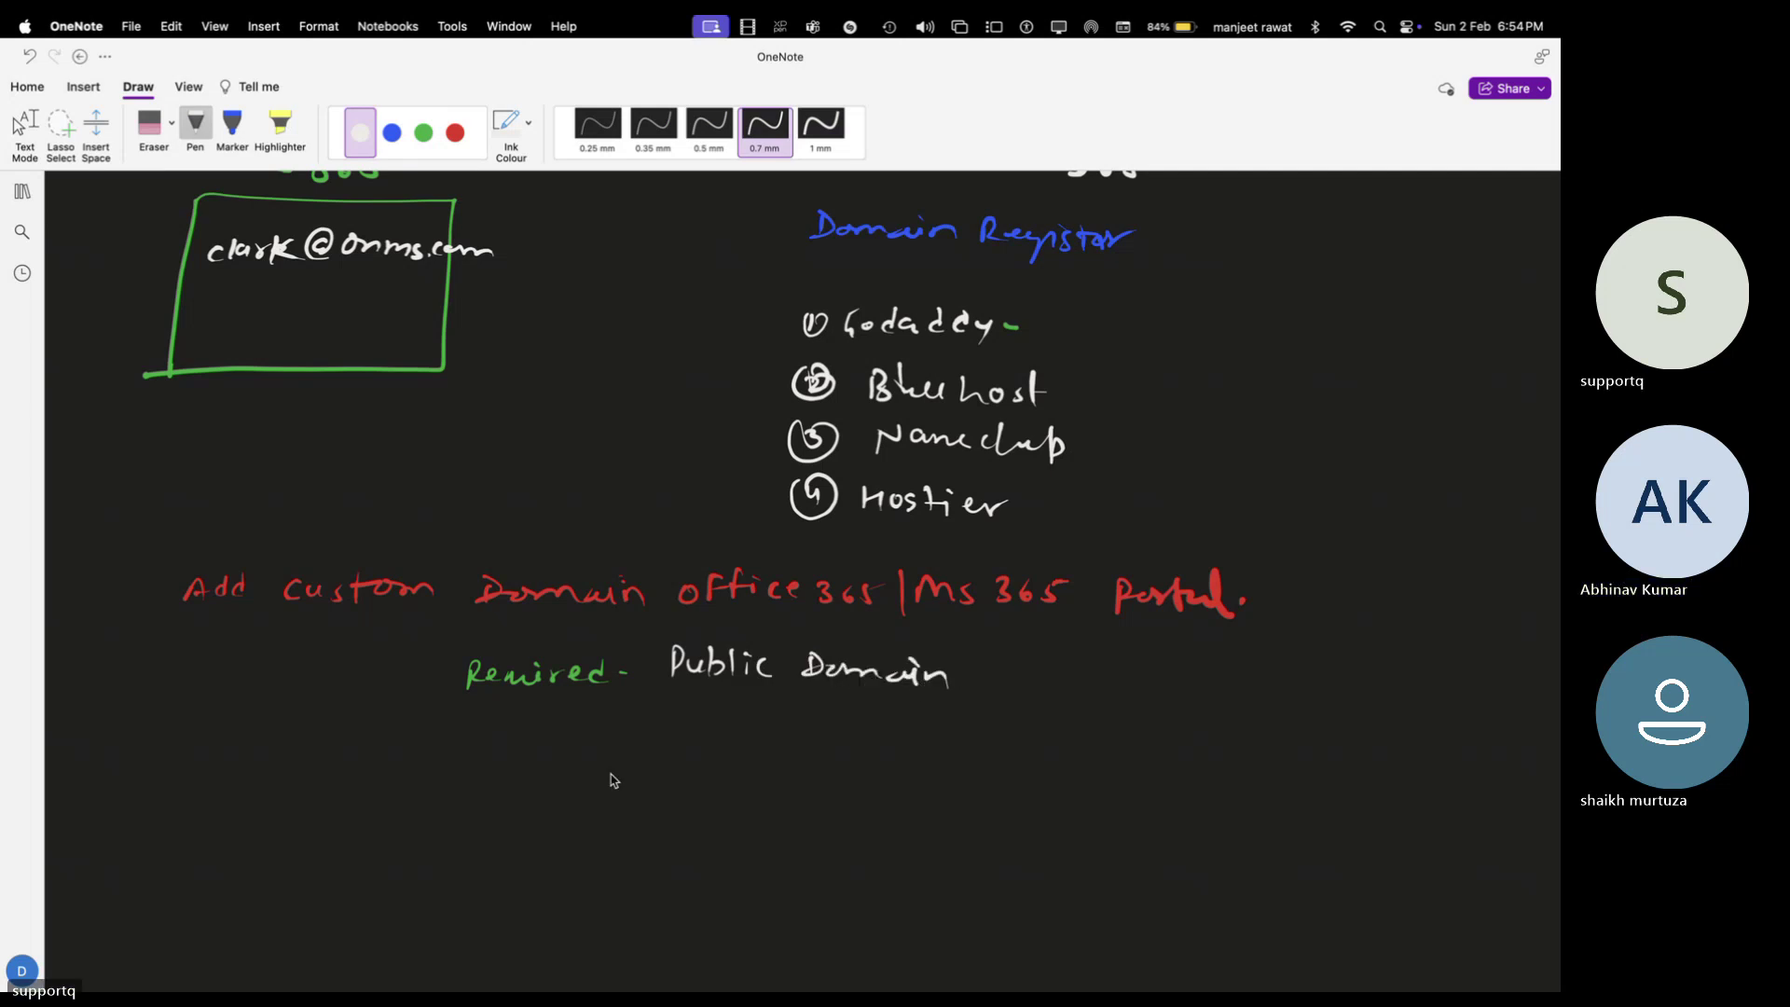
Add the line 'Records that Provided By Ms-365.' beneath it in white
mouse_move(678, 725)
left_mouse_down()
mouse_move(727, 744)
mouse_move(823, 733)
mouse_move(800, 772)
left_mouse_up()
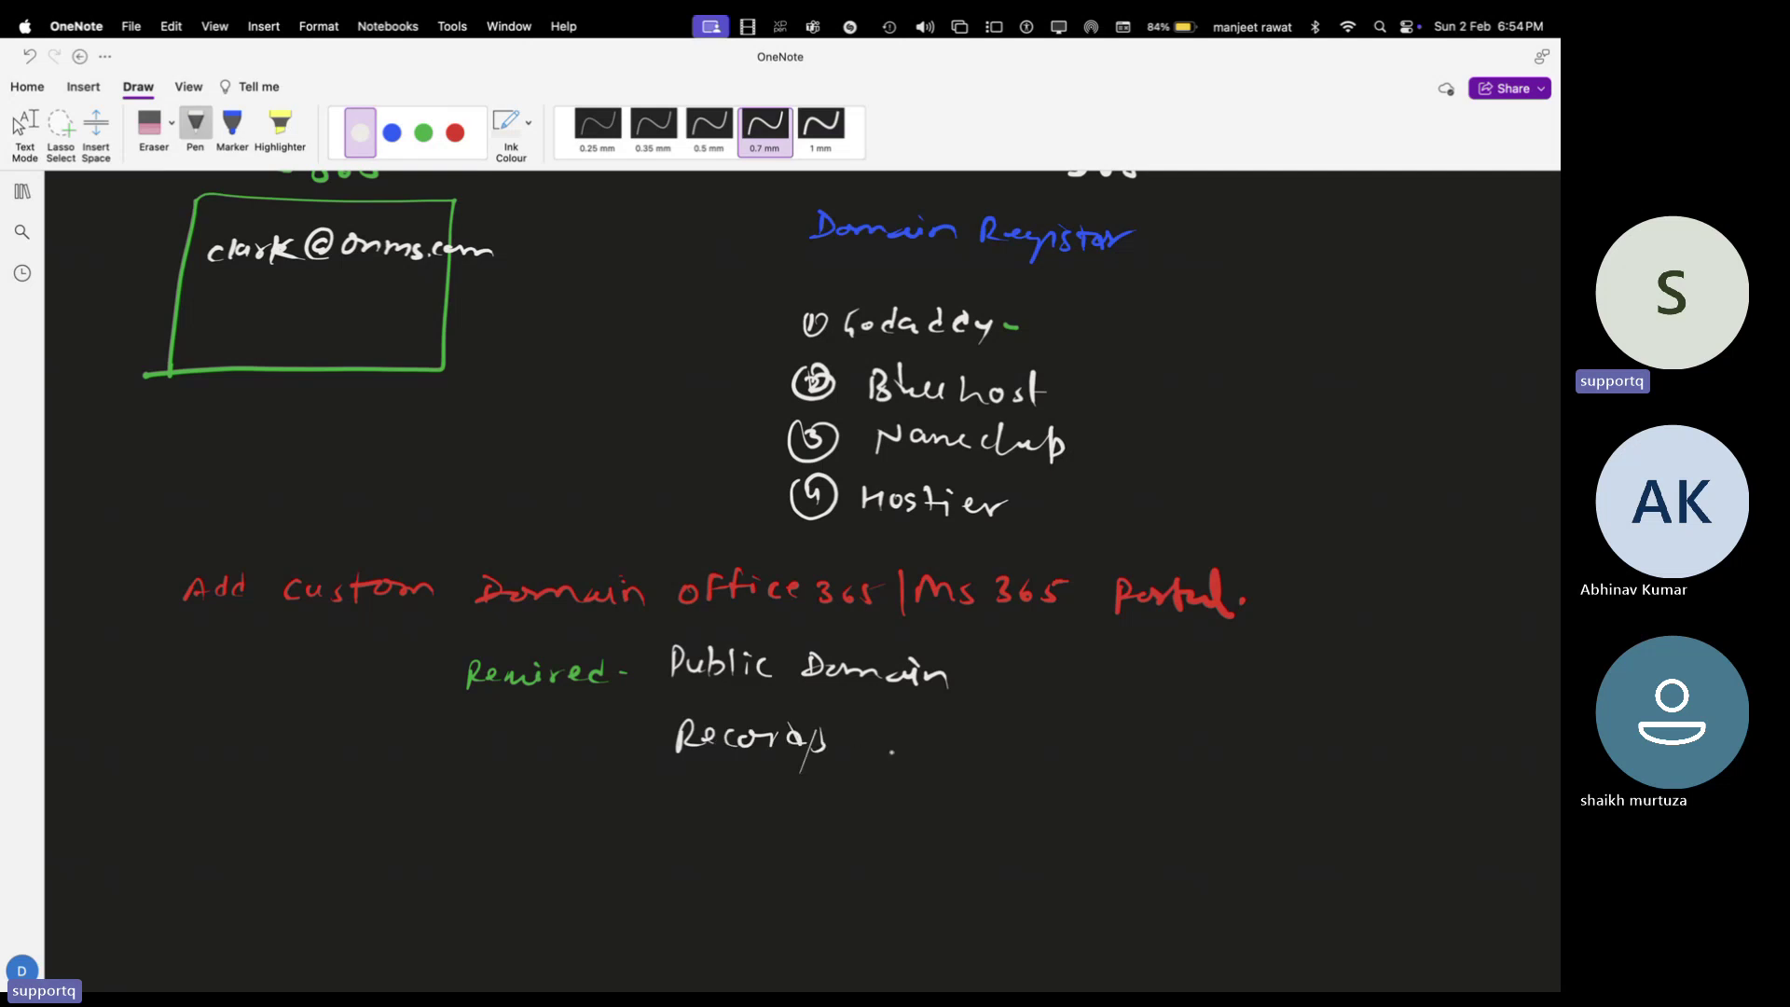
left_click_drag(880, 718, 955, 756)
mouse_move(949, 737)
left_mouse_down()
mouse_move(1099, 720)
mouse_move(1130, 736)
mouse_move(1140, 713)
mouse_move(1175, 742)
left_mouse_up()
mouse_move(1173, 718)
left_mouse_down()
mouse_move(1212, 757)
mouse_move(1299, 737)
left_mouse_up()
left_click(1243, 723)
left_click_drag(1302, 722, 1306, 750)
left_click_drag(1328, 718, 1337, 745)
left_click(1360, 742)
key("Escape")
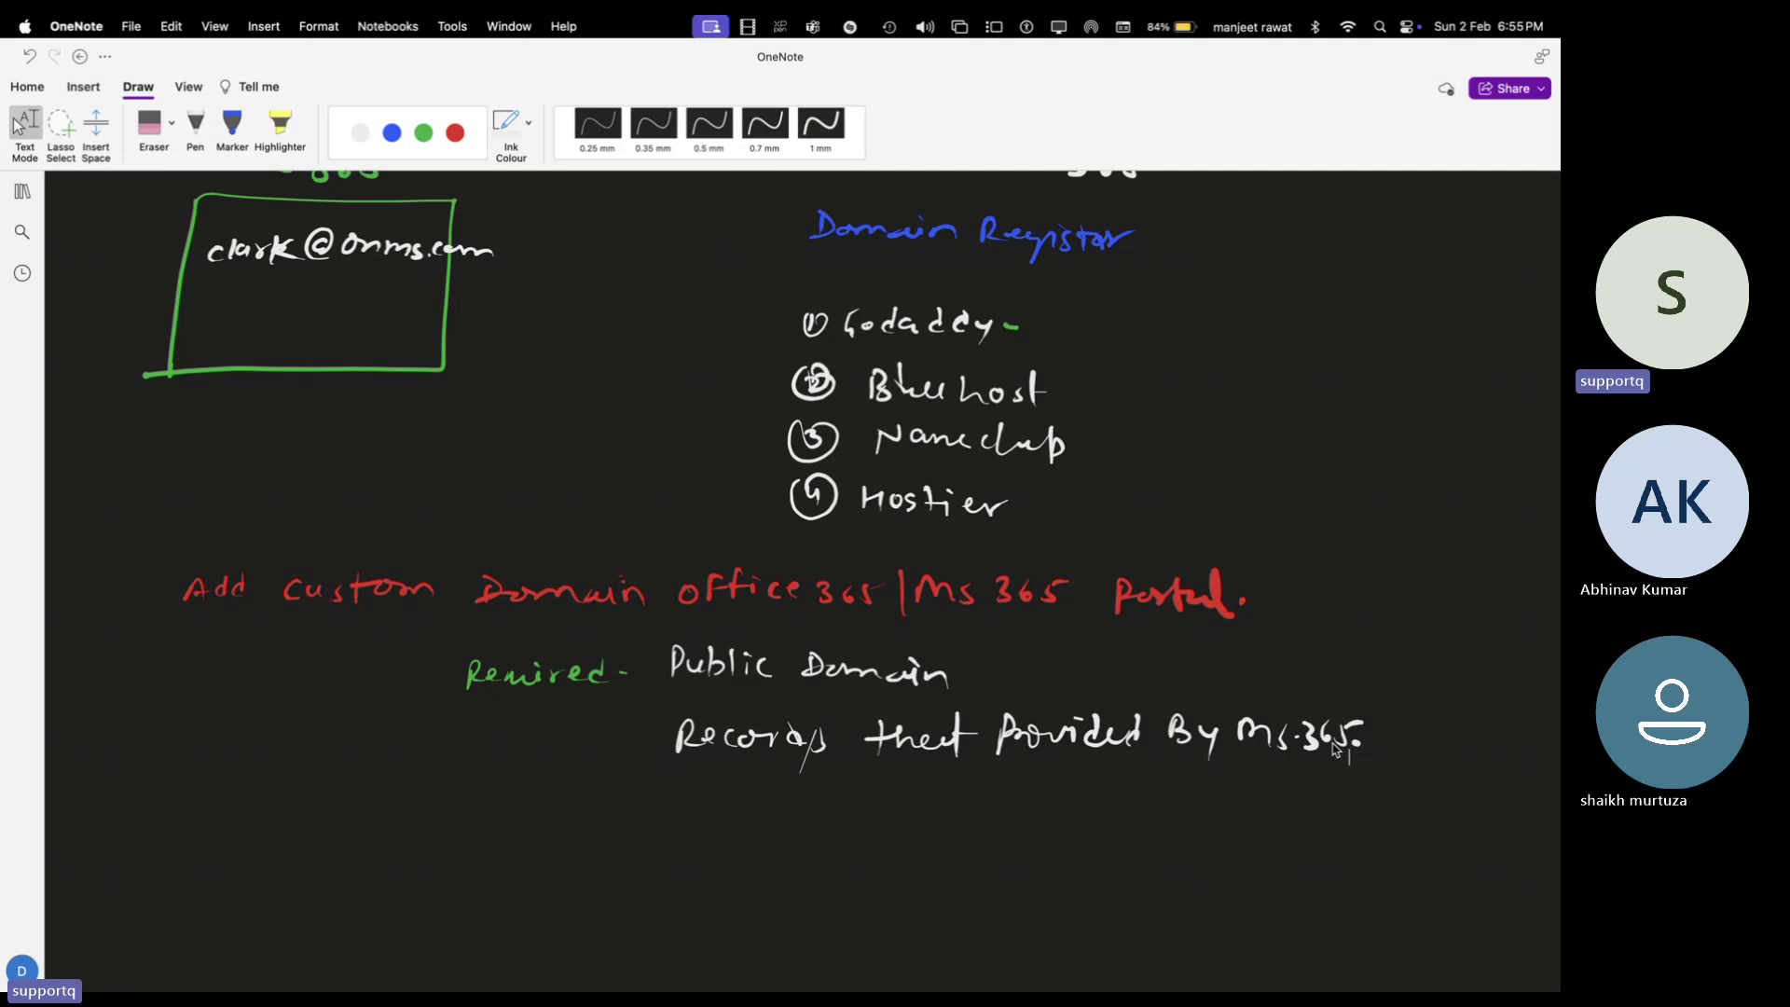
Switch spaces back to the browser's Microsoft 365 admin center tab
key("ctrl+Left")
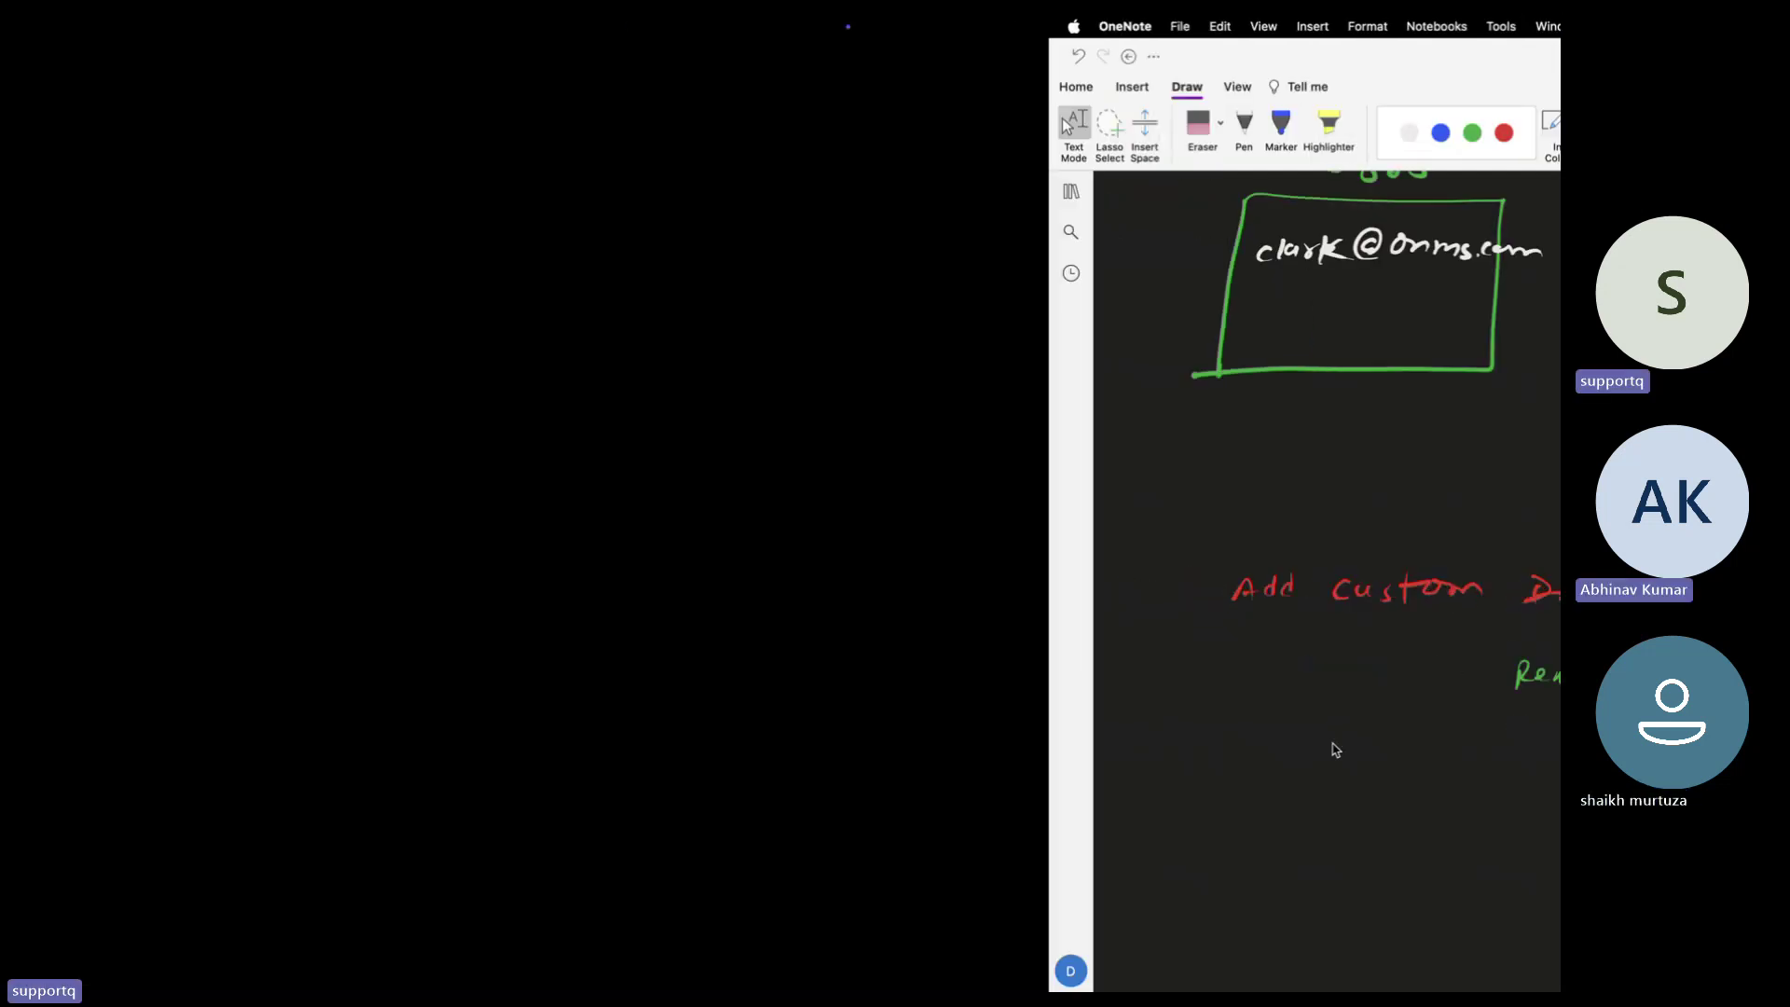
key("ctrl+Right")
key("ctrl+Right")
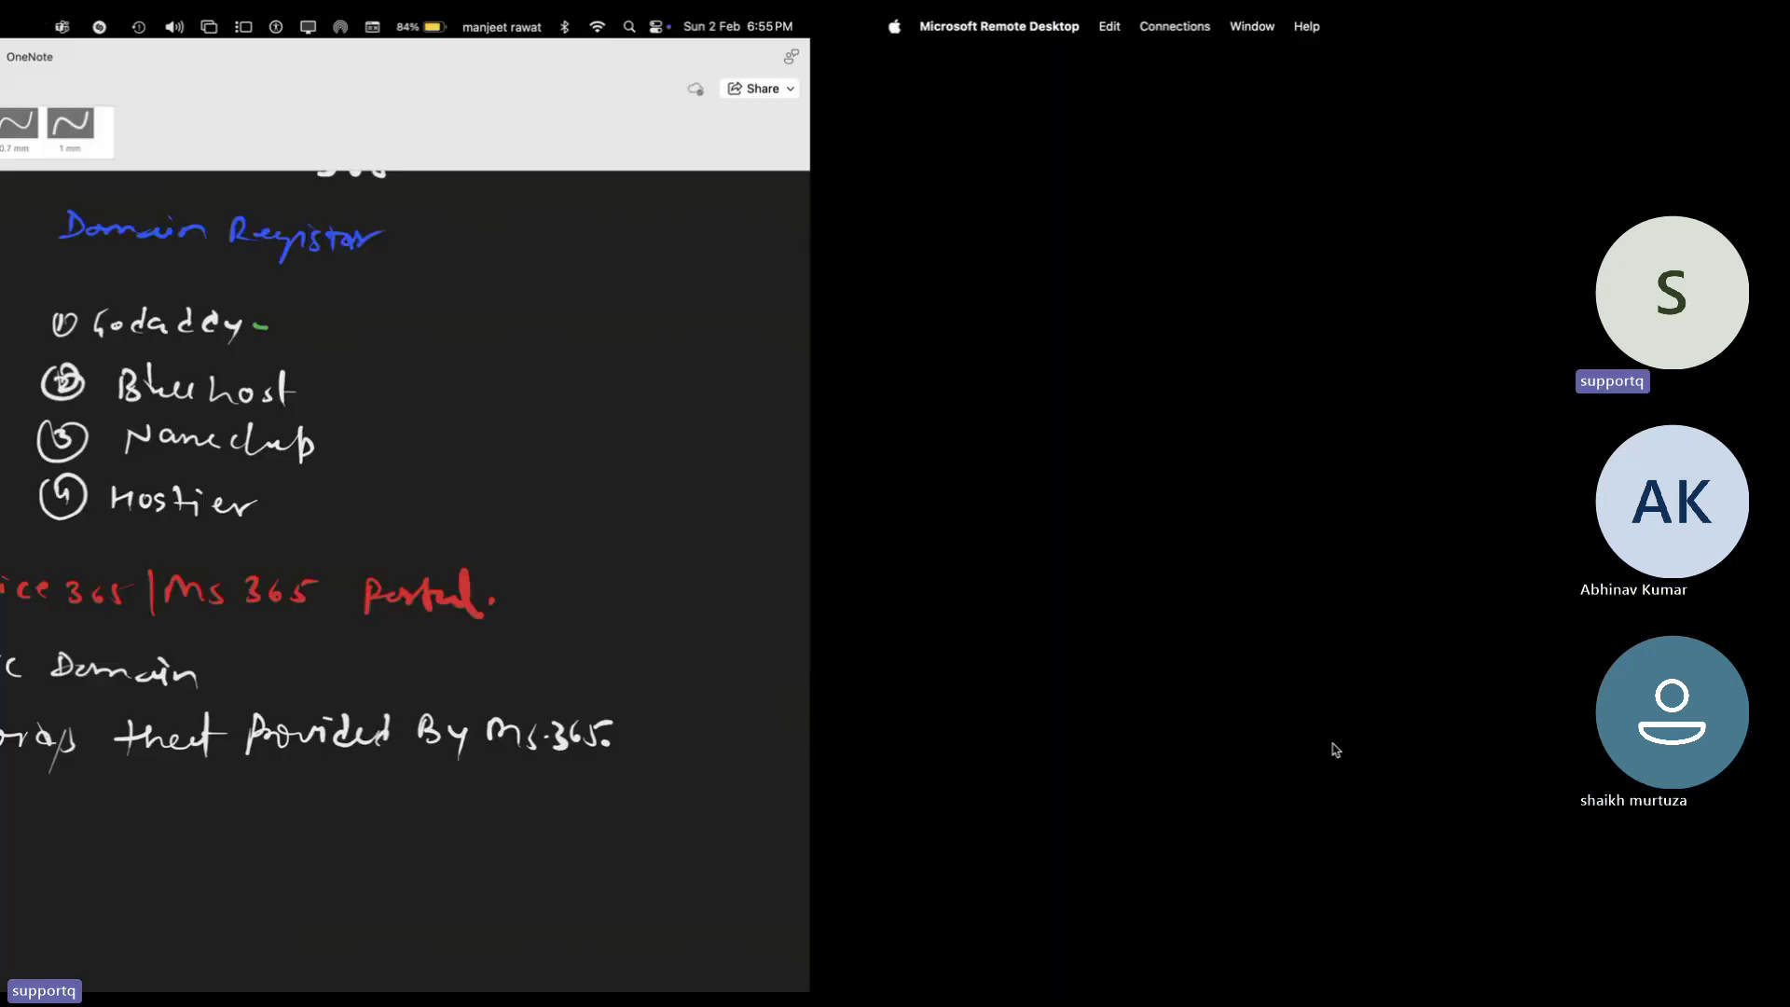
key("super+Tab")
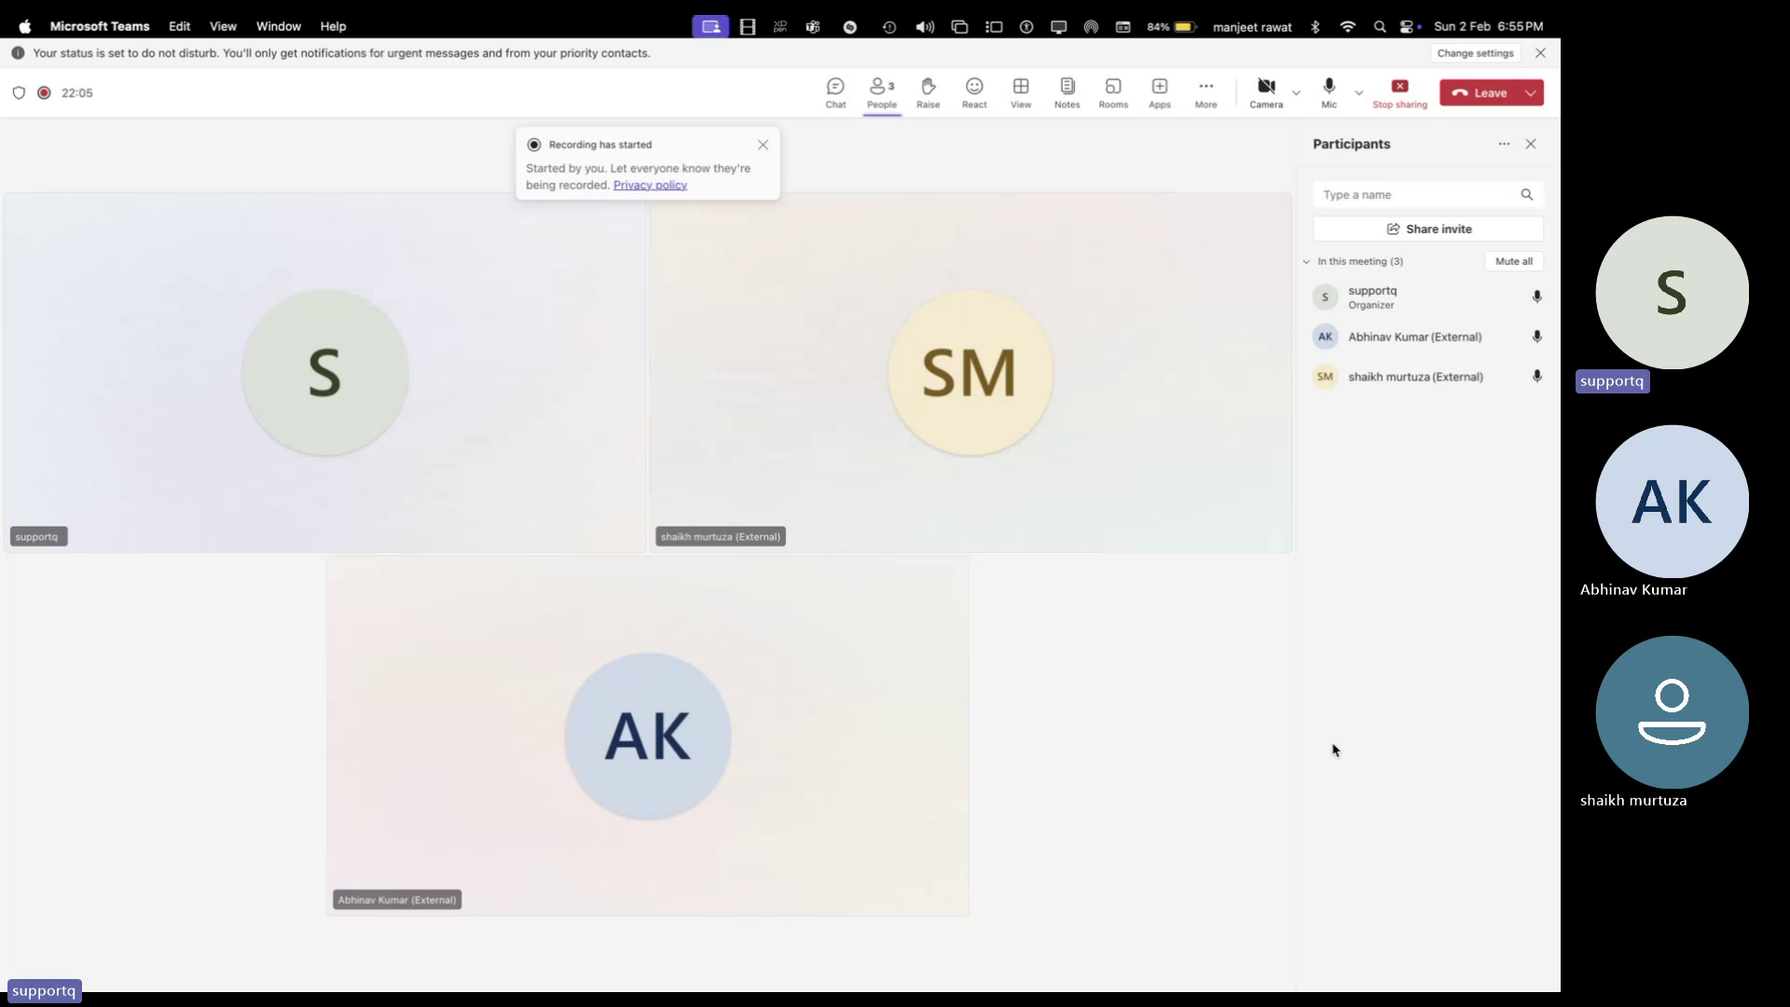
key("ctrl+Left")
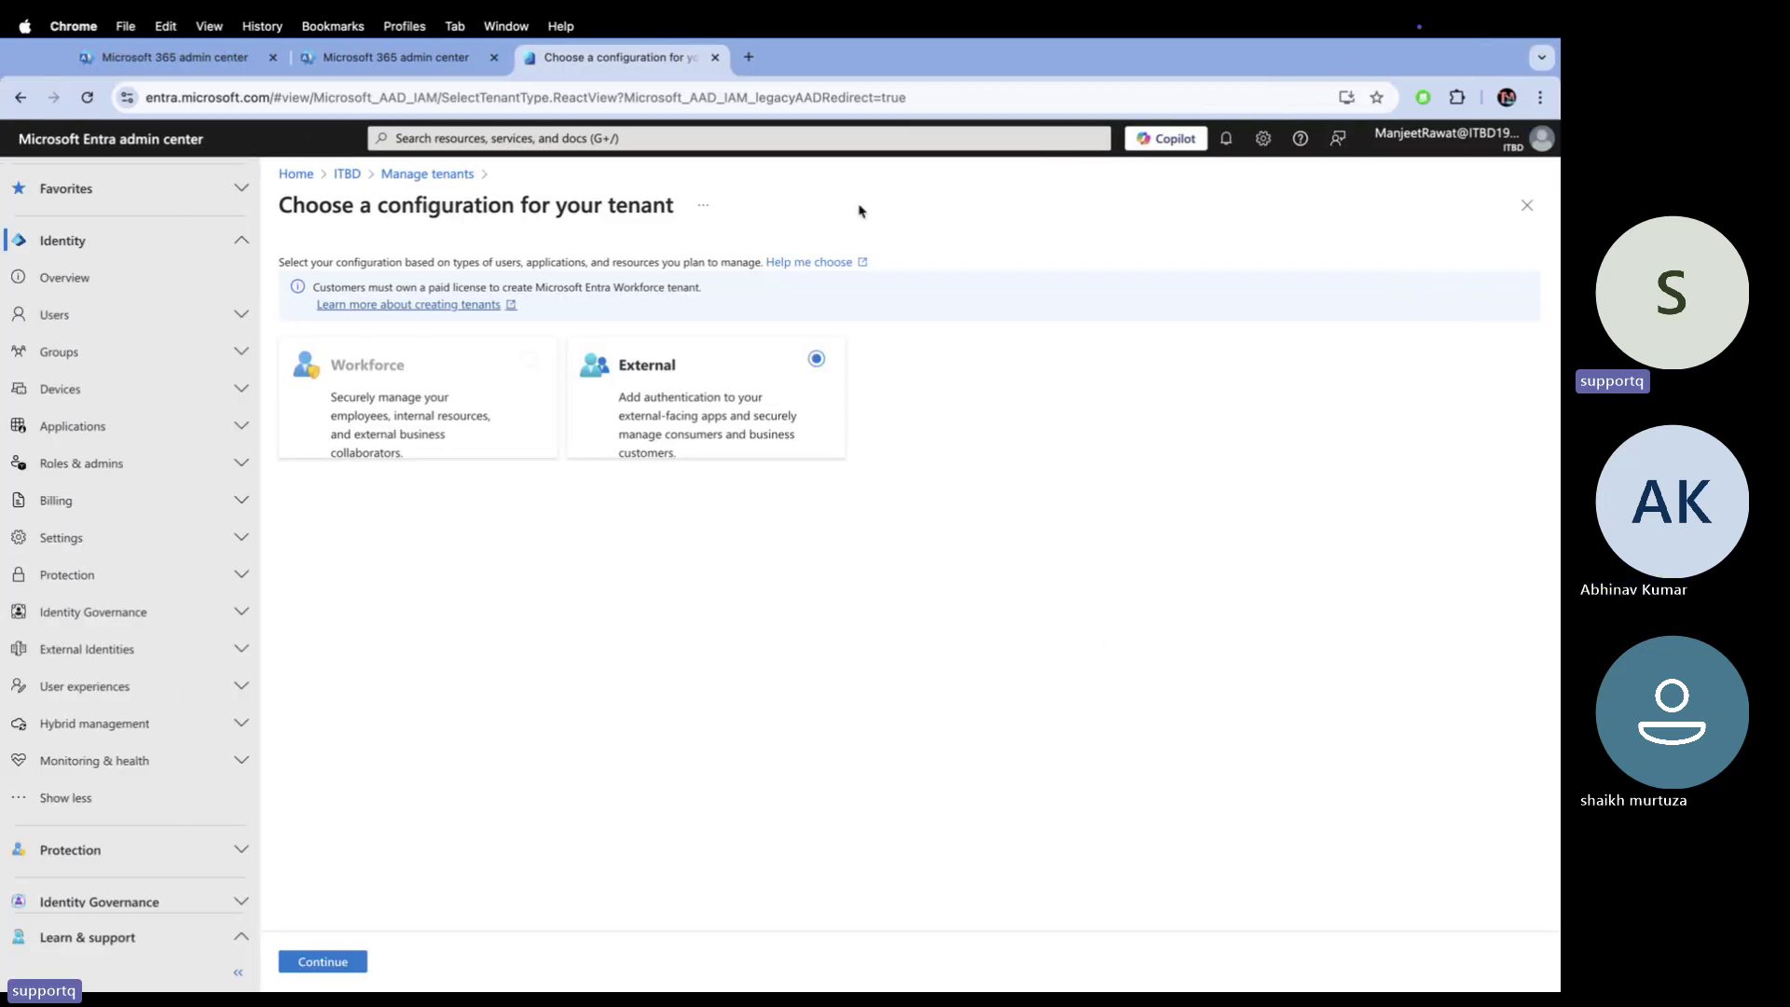
left_click(469, 60)
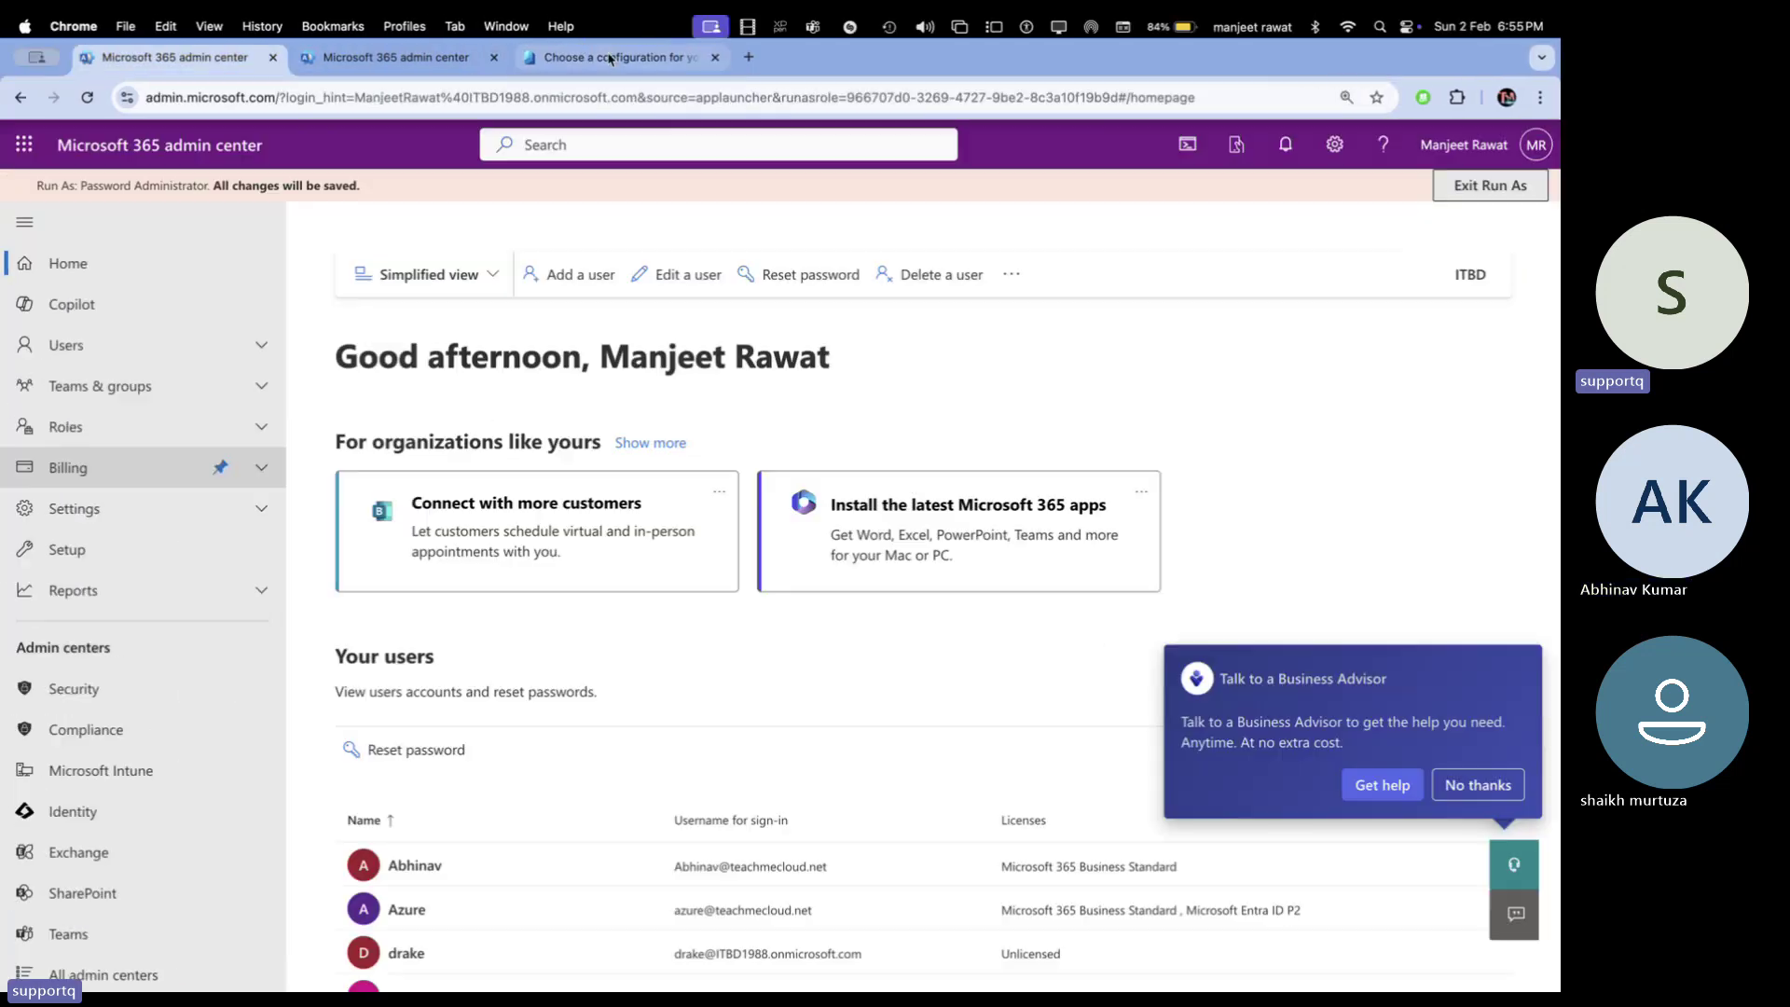
Close the Run As admin and tenant configuration tabs and open Settings > Domains
left_click(495, 57)
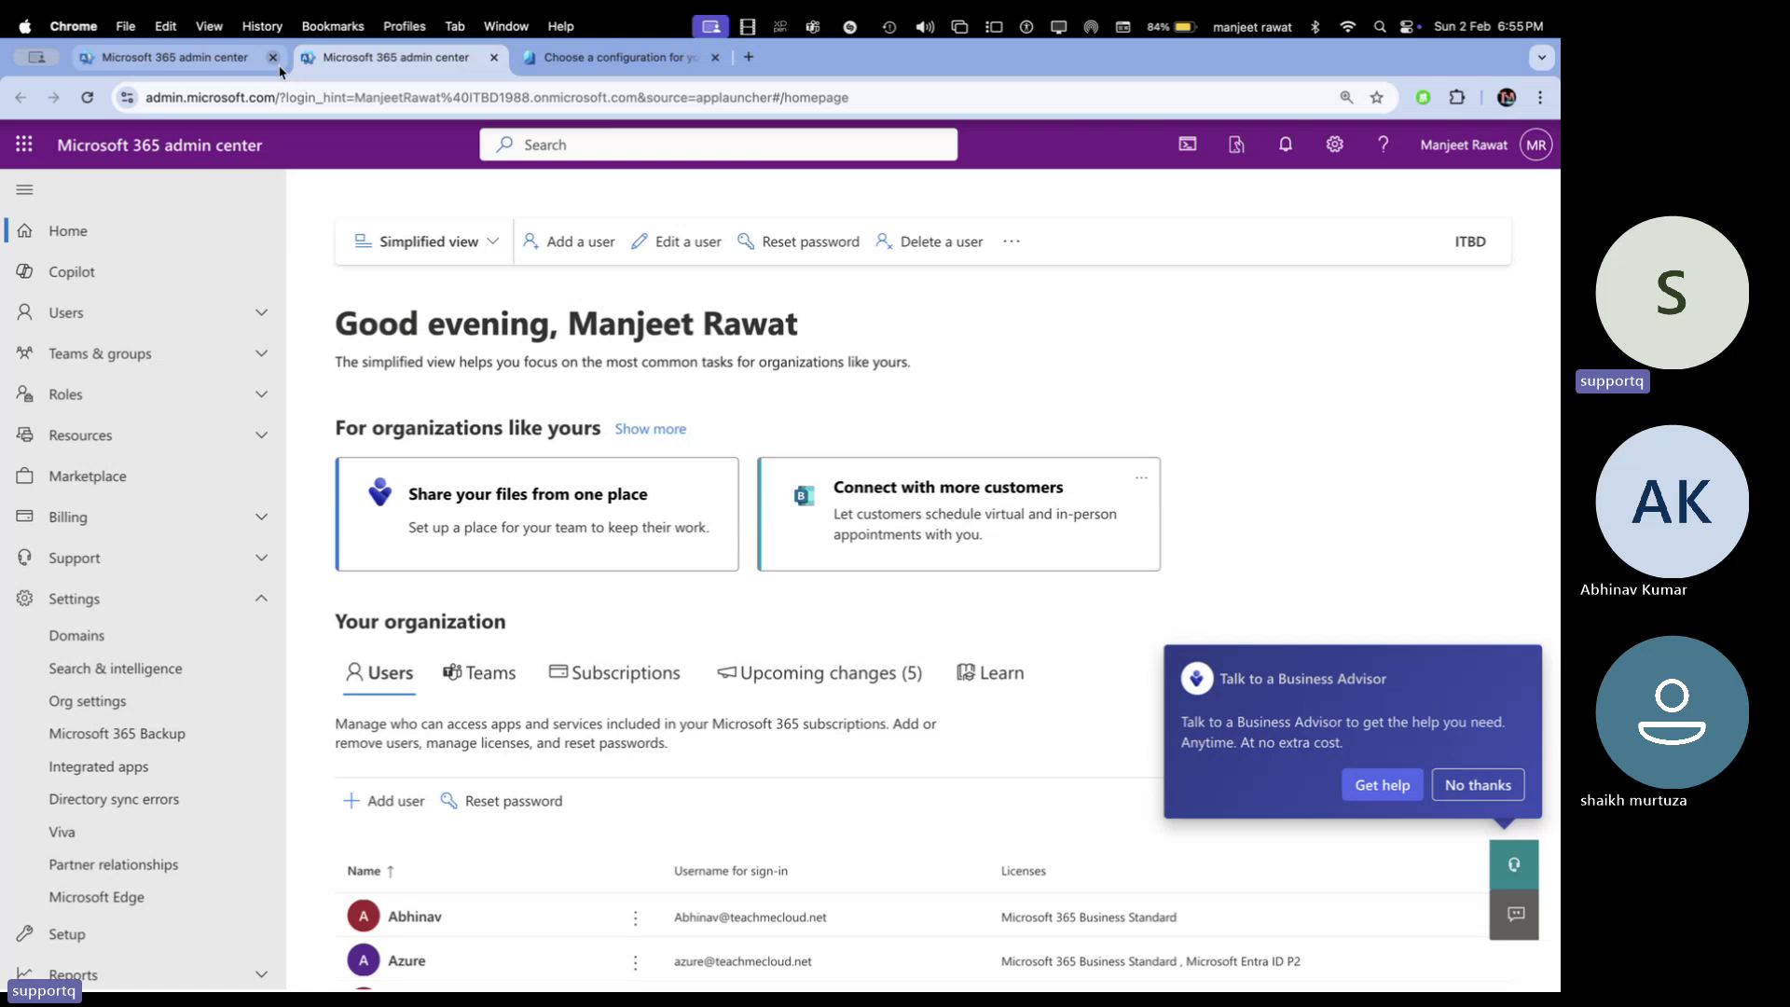
left_click(495, 56)
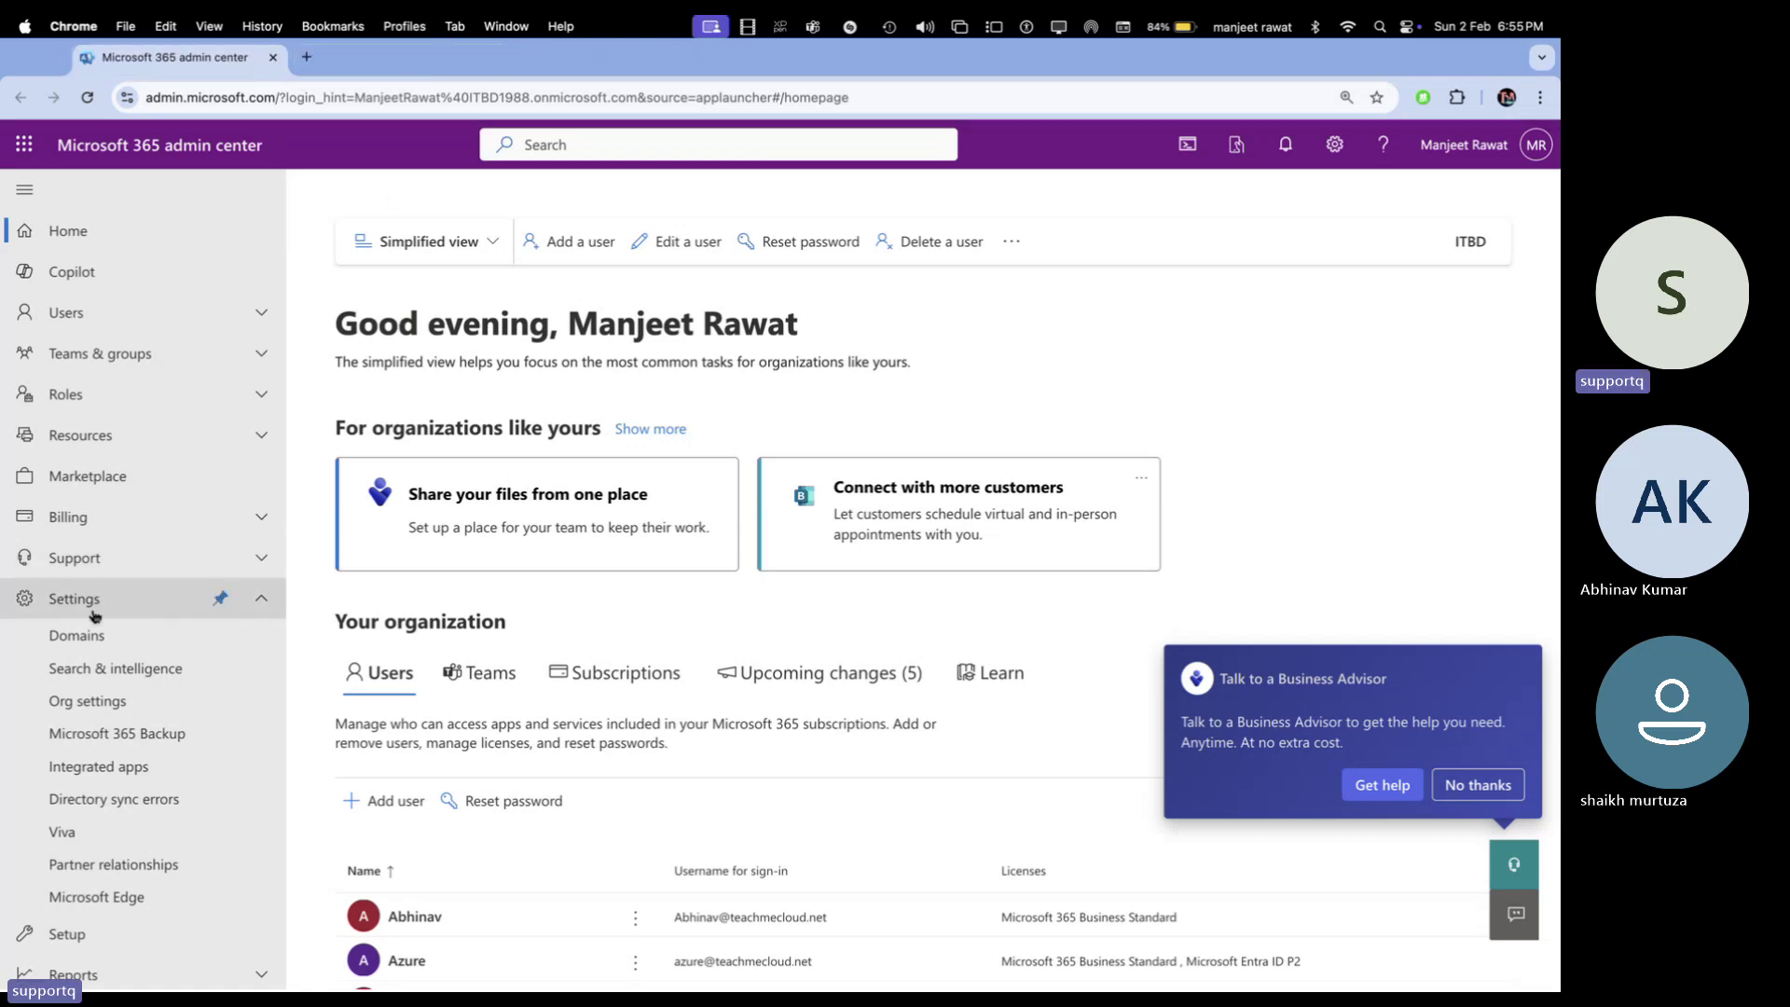
left_click(91, 644)
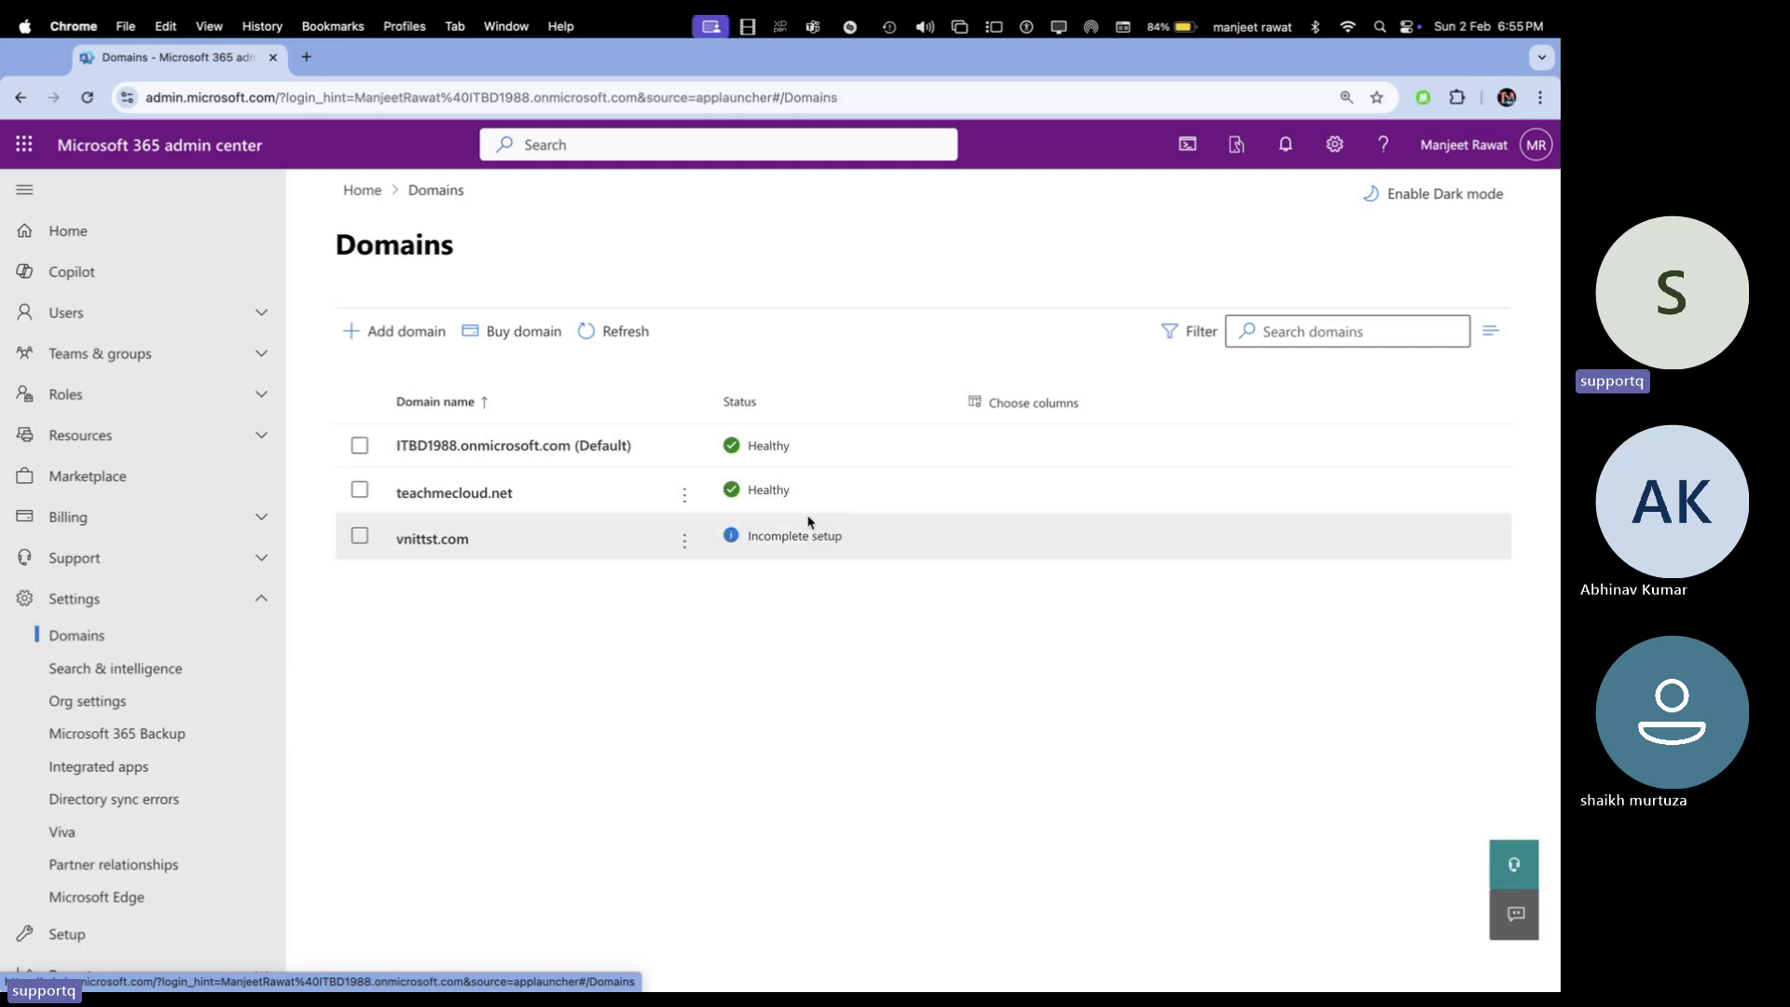
Select vnittst.com and confirm its removal from the domain list
left_click(360, 537)
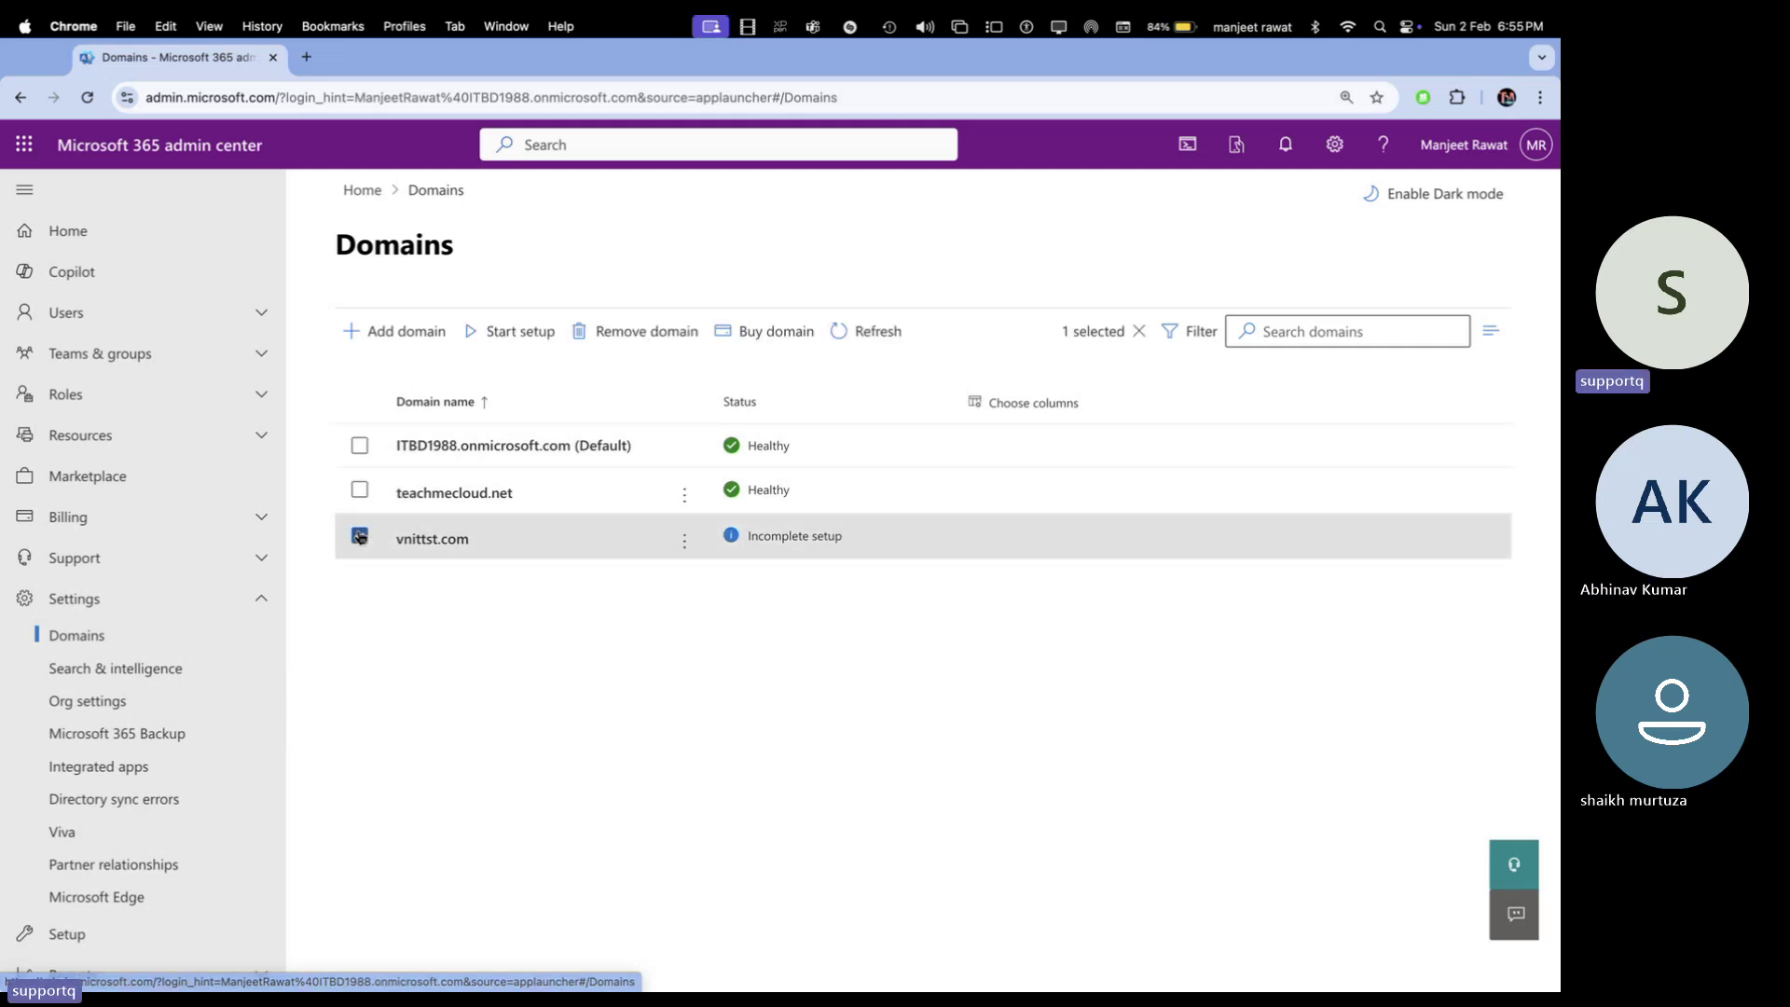
left_click(643, 333)
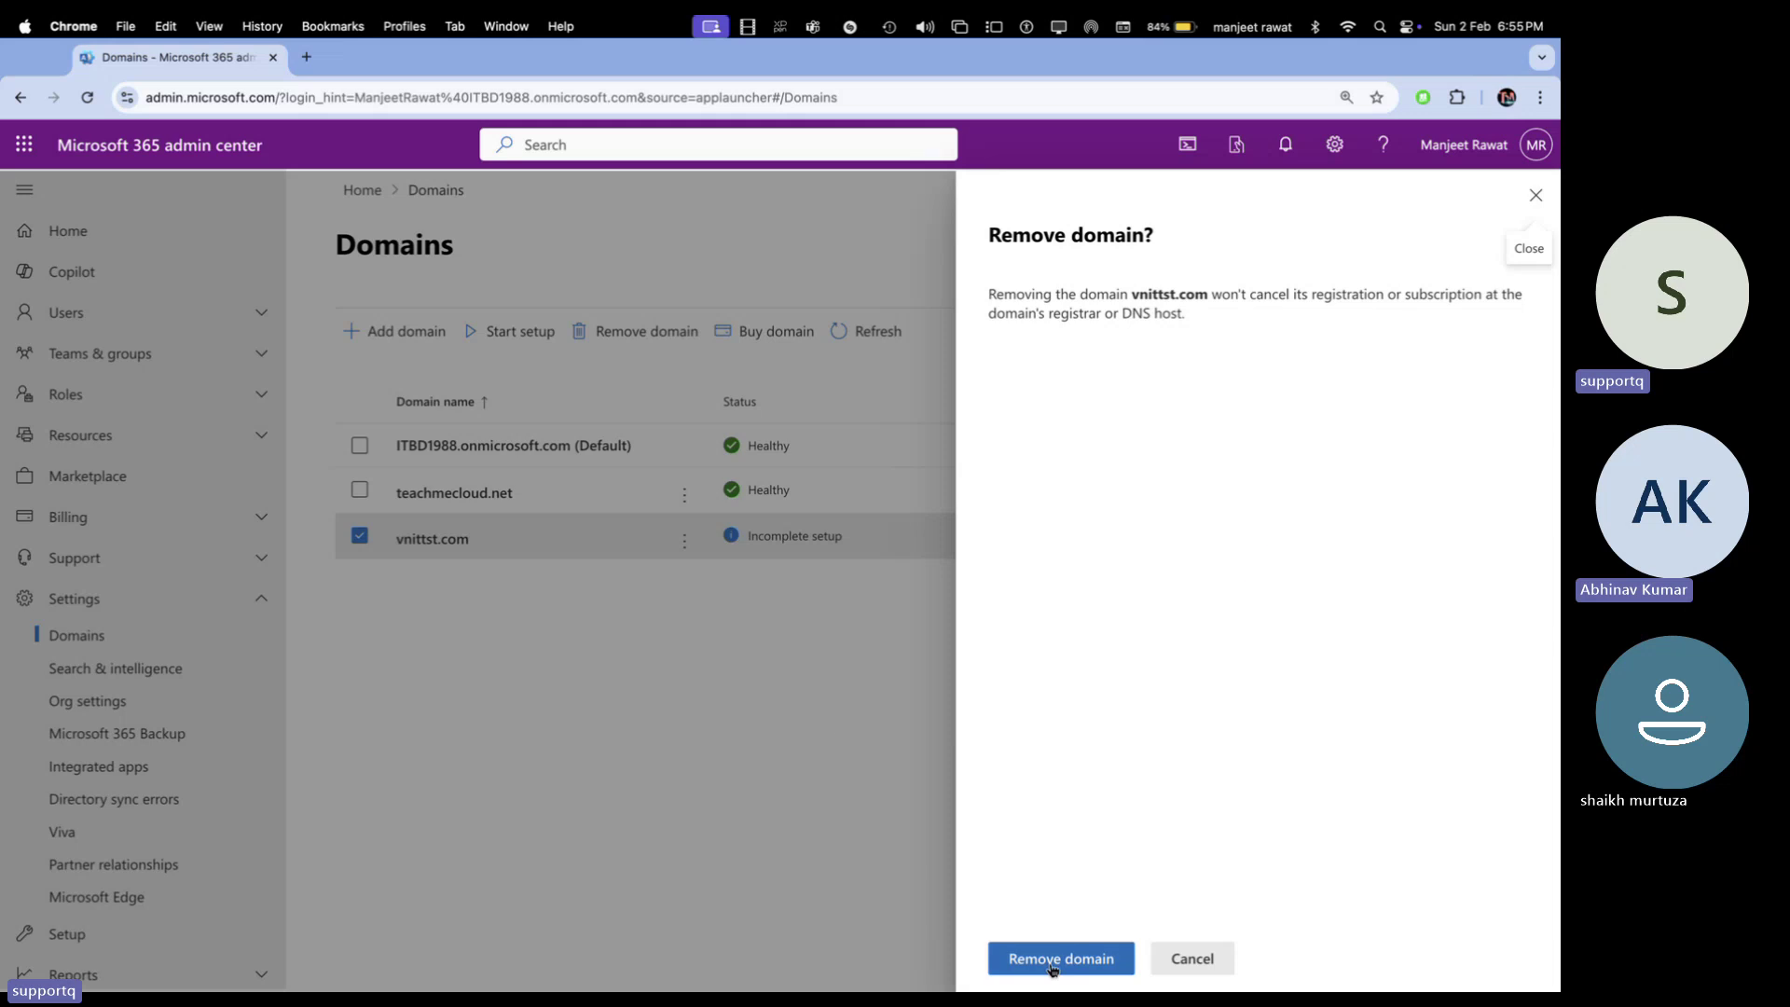
left_click(1054, 960)
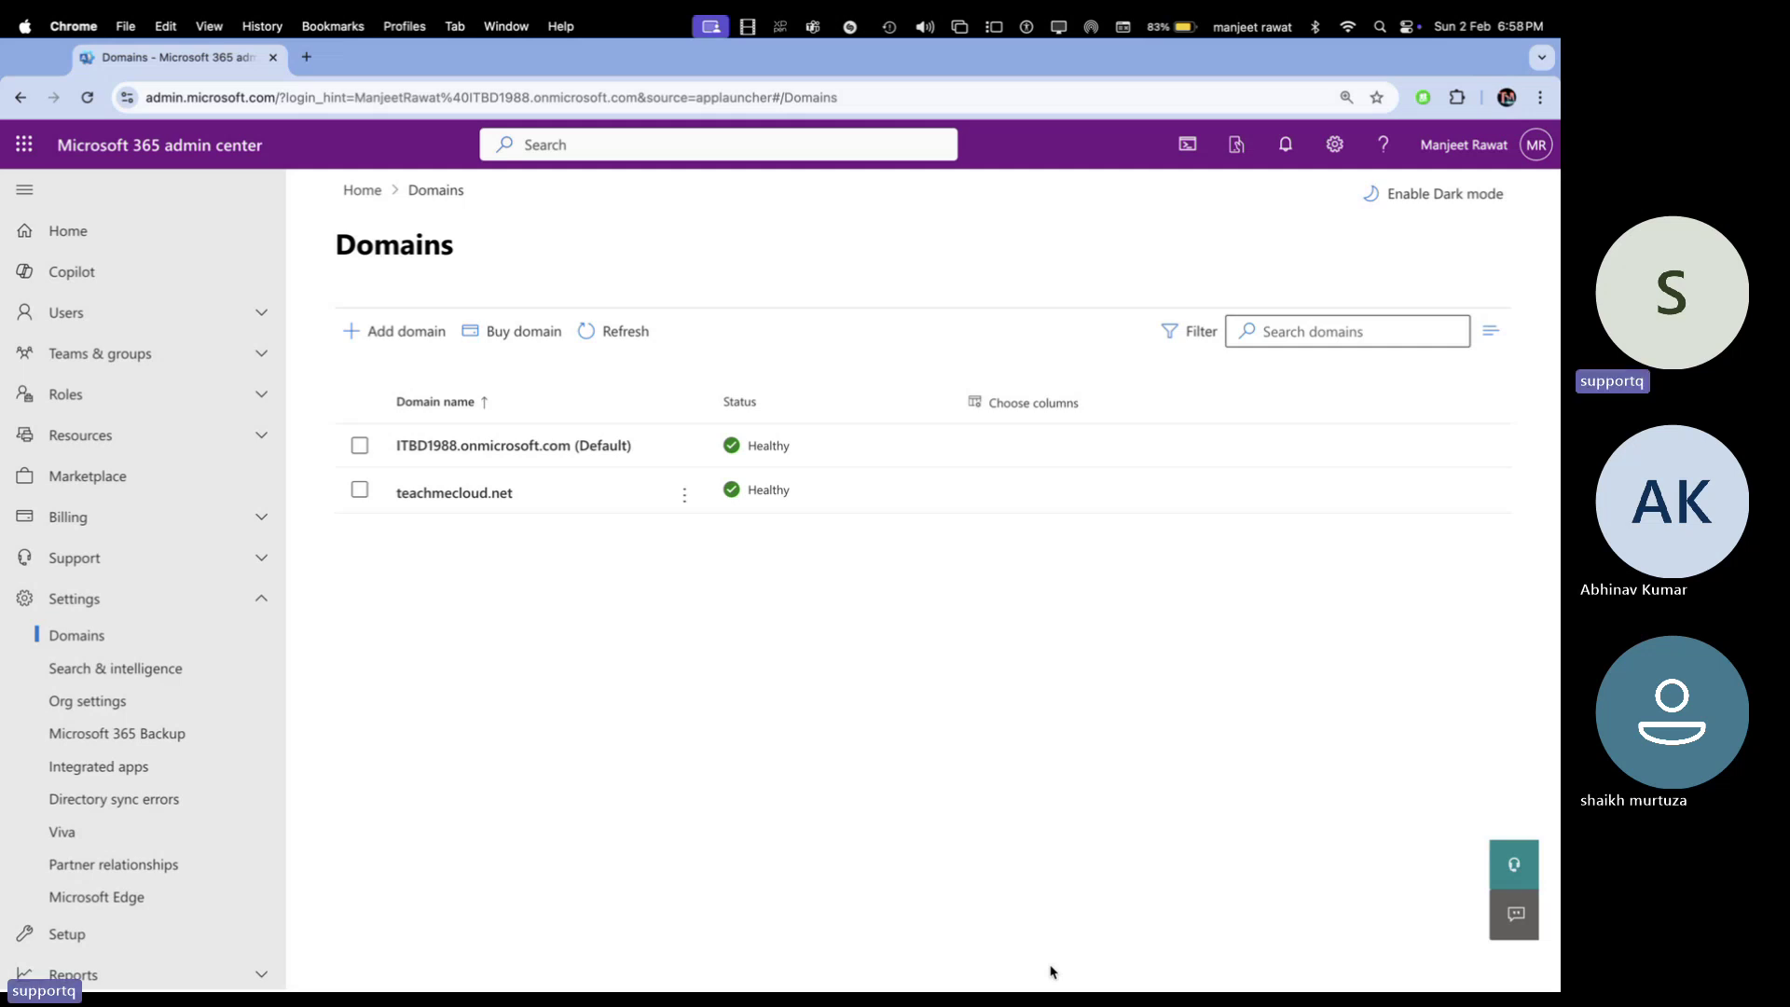
Remove teachmecloud.net with automatic dependency removal, then refresh the list twice
left_click(359, 490)
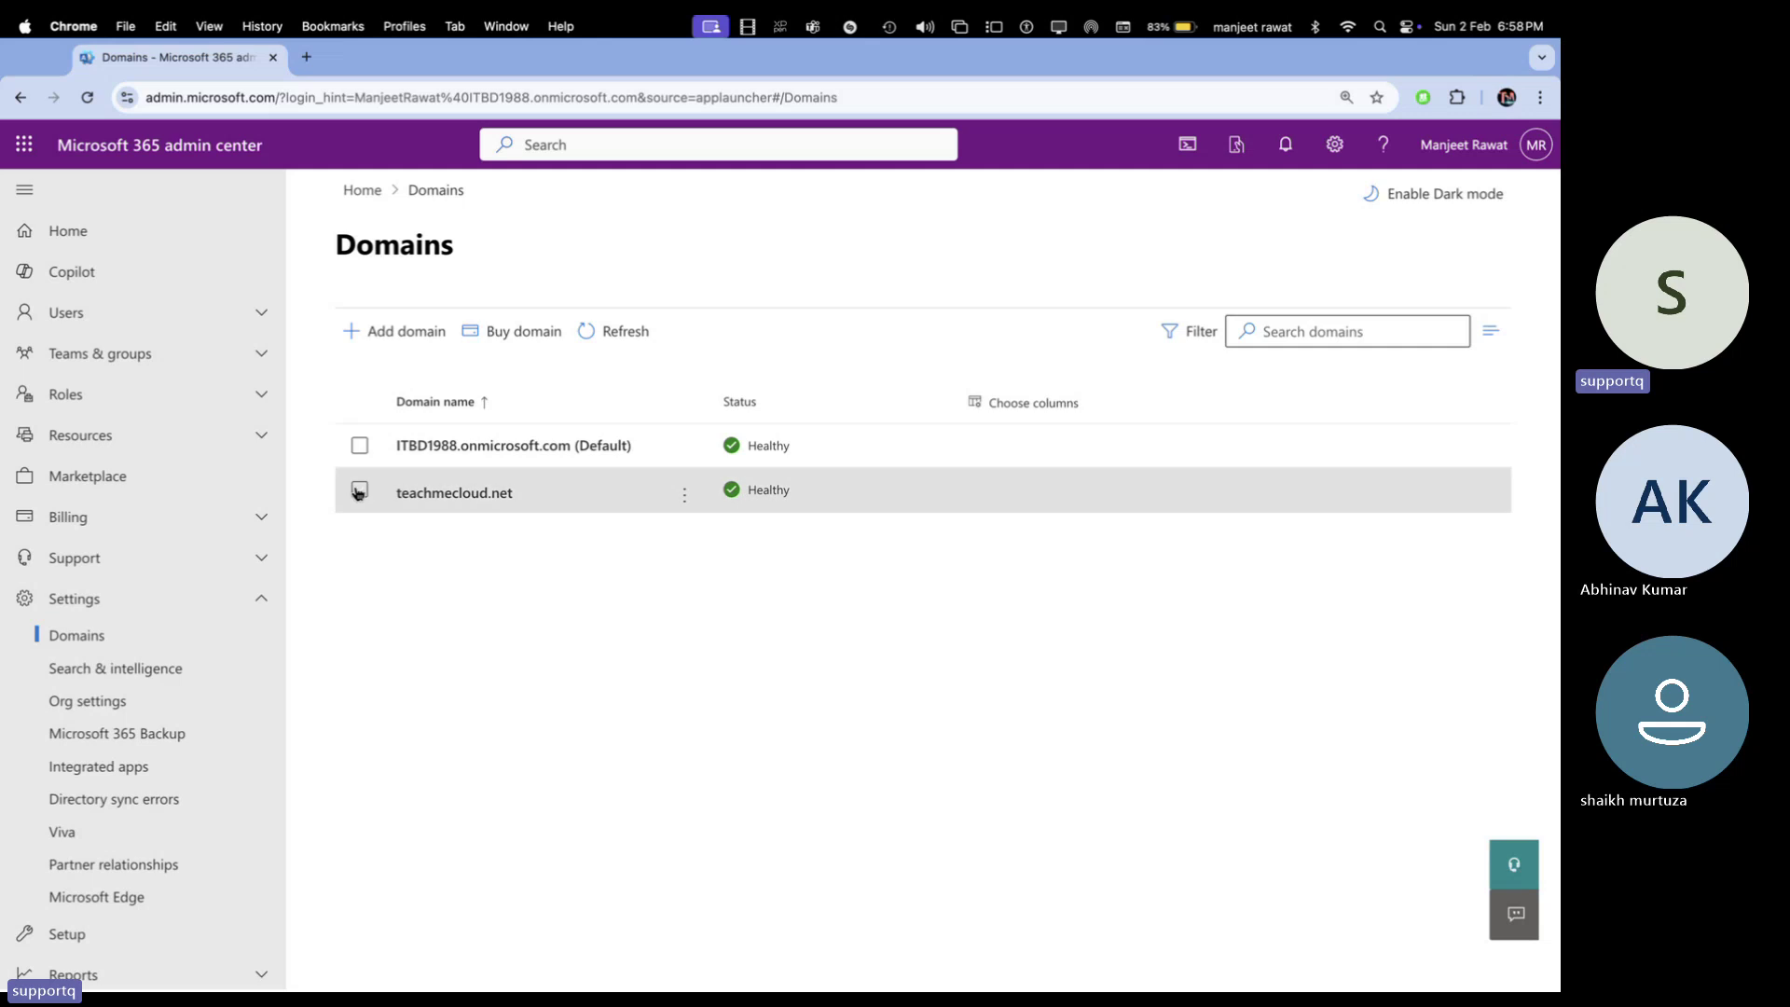
left_click(907, 330)
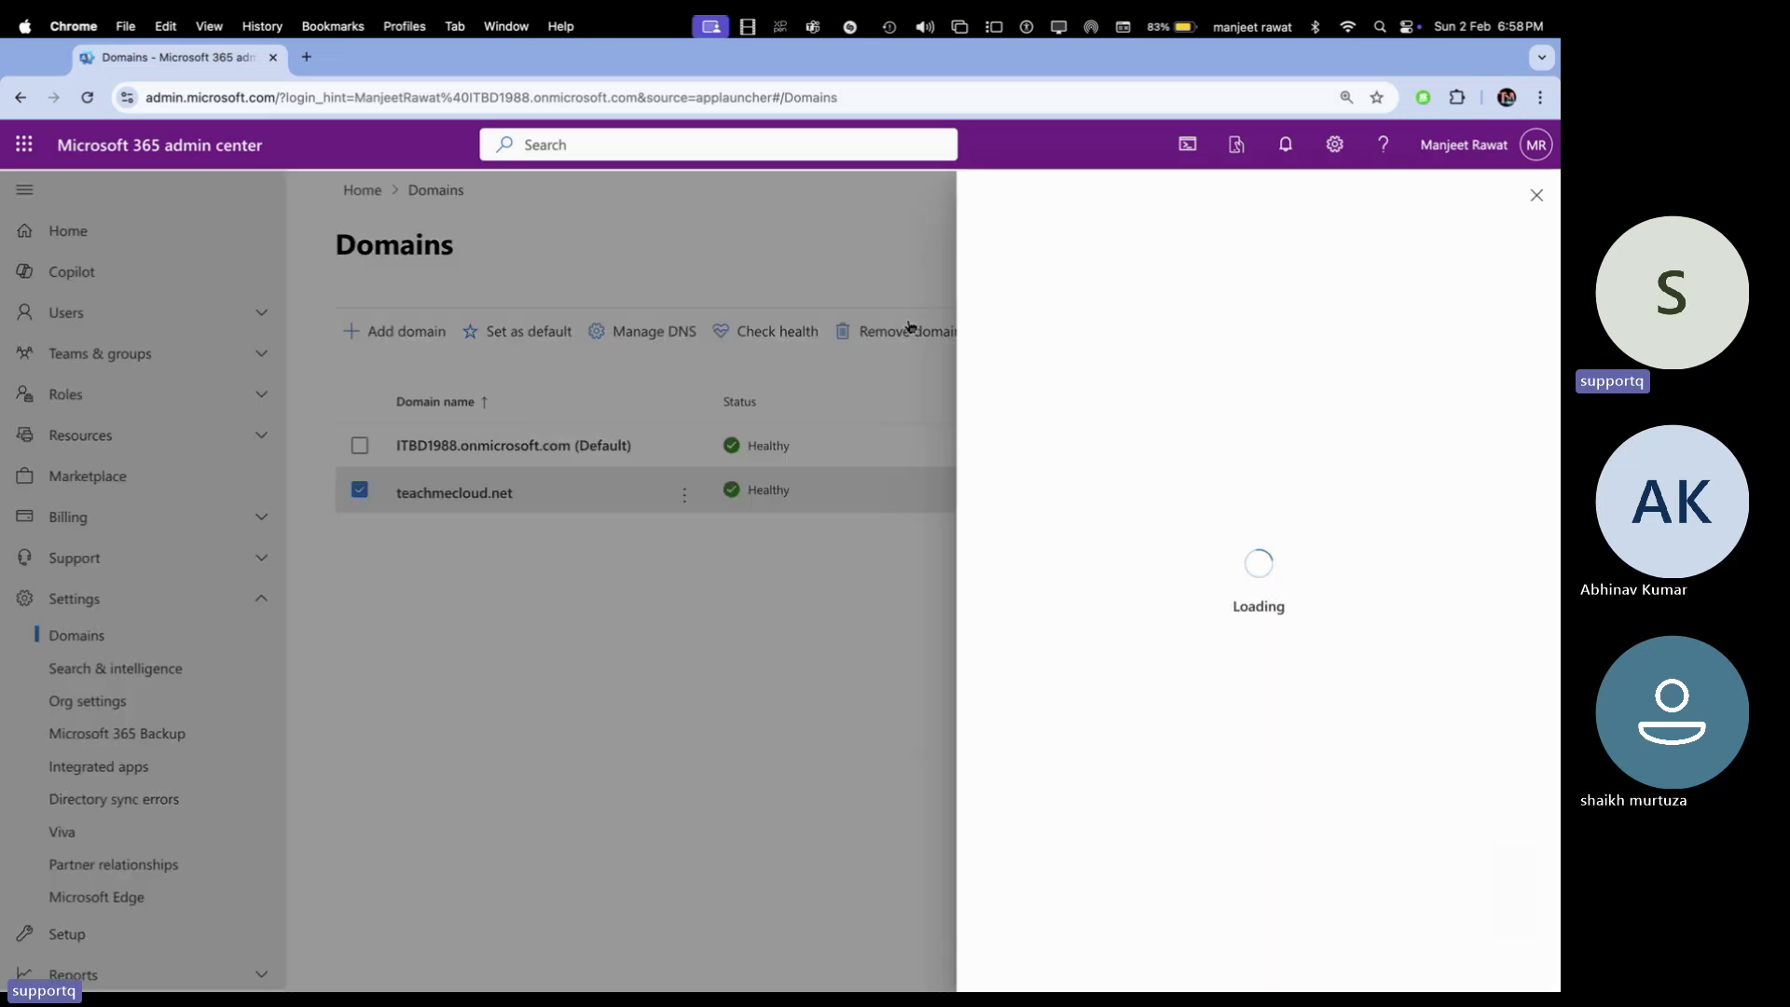
left_click(1059, 965)
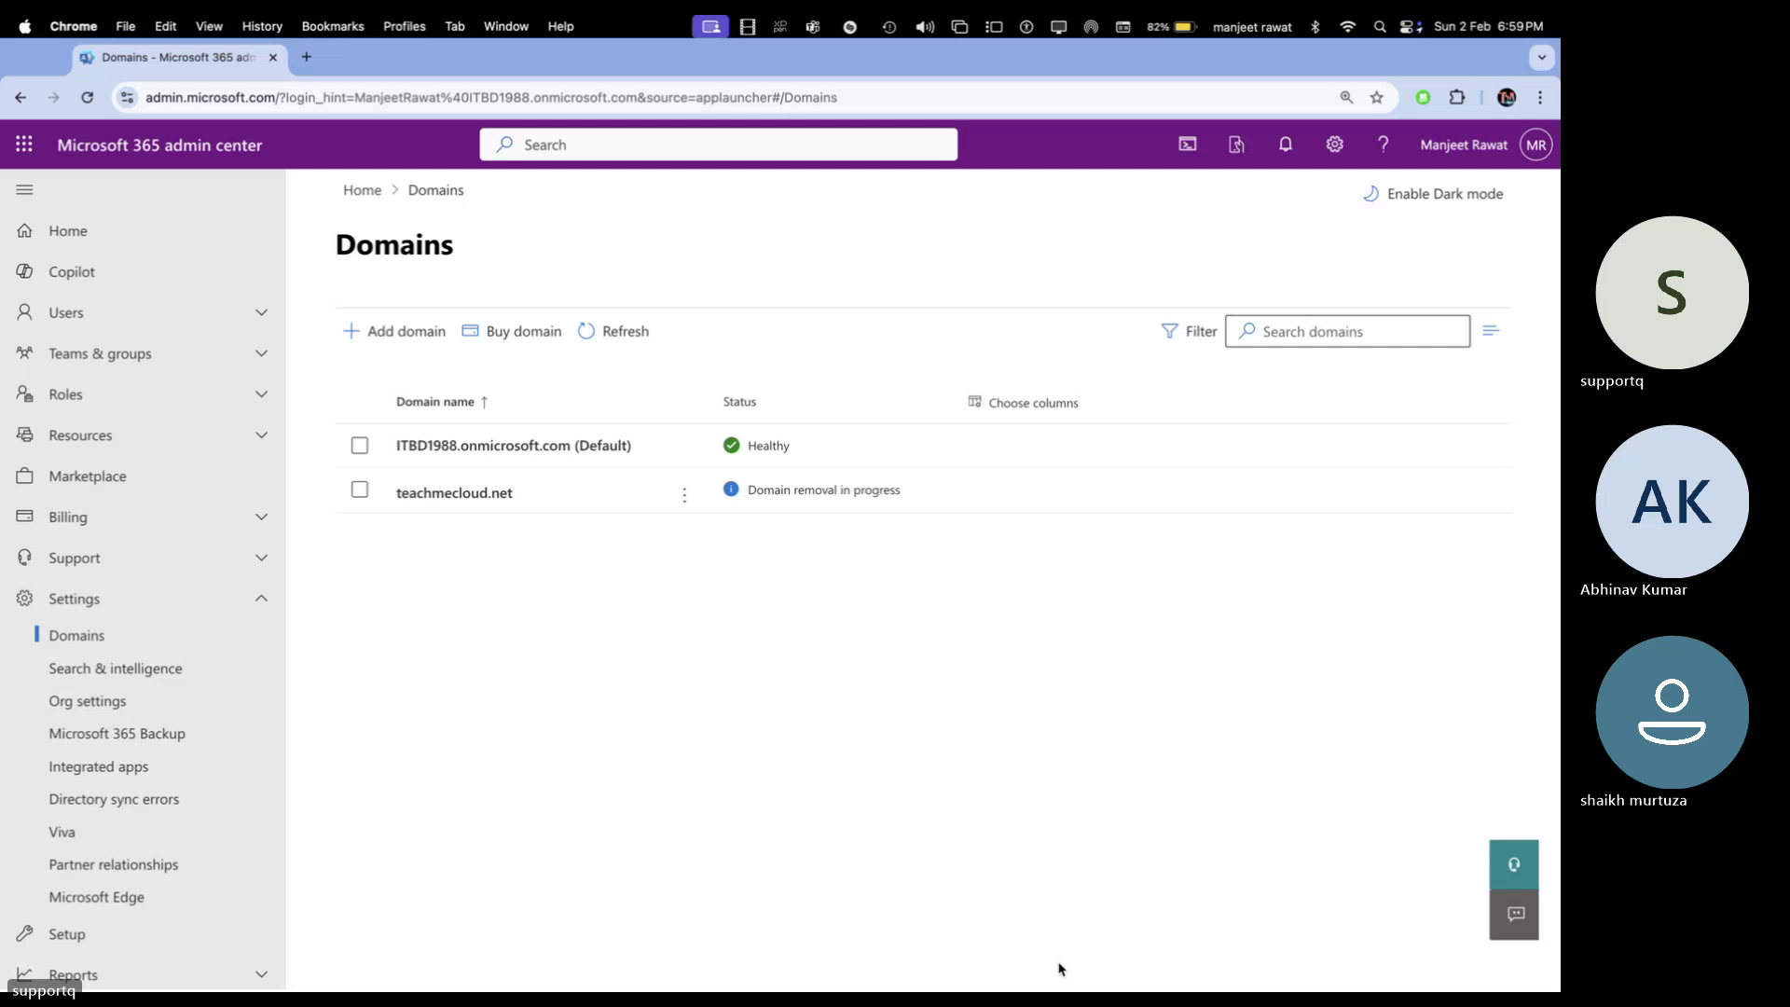
left_click(620, 331)
left_click(620, 331)
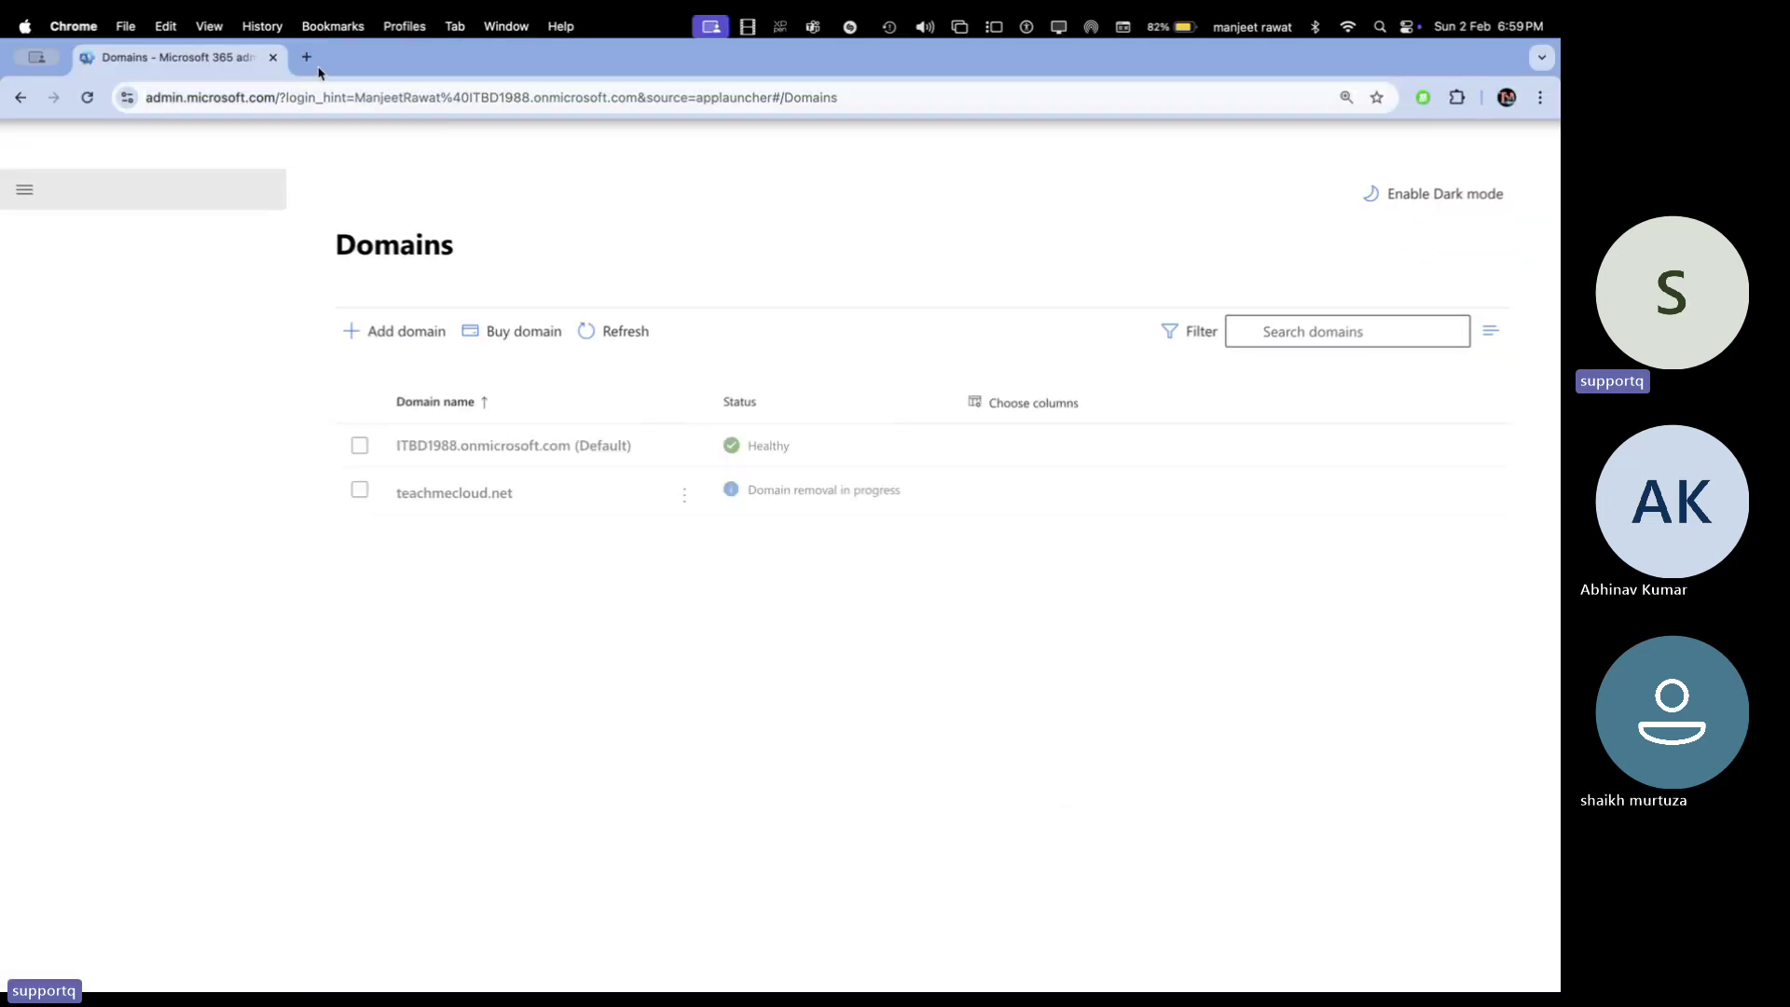
Open godaddy.com in a new browser tab using the address-bar suggestion
left_click(305, 57)
type("go")
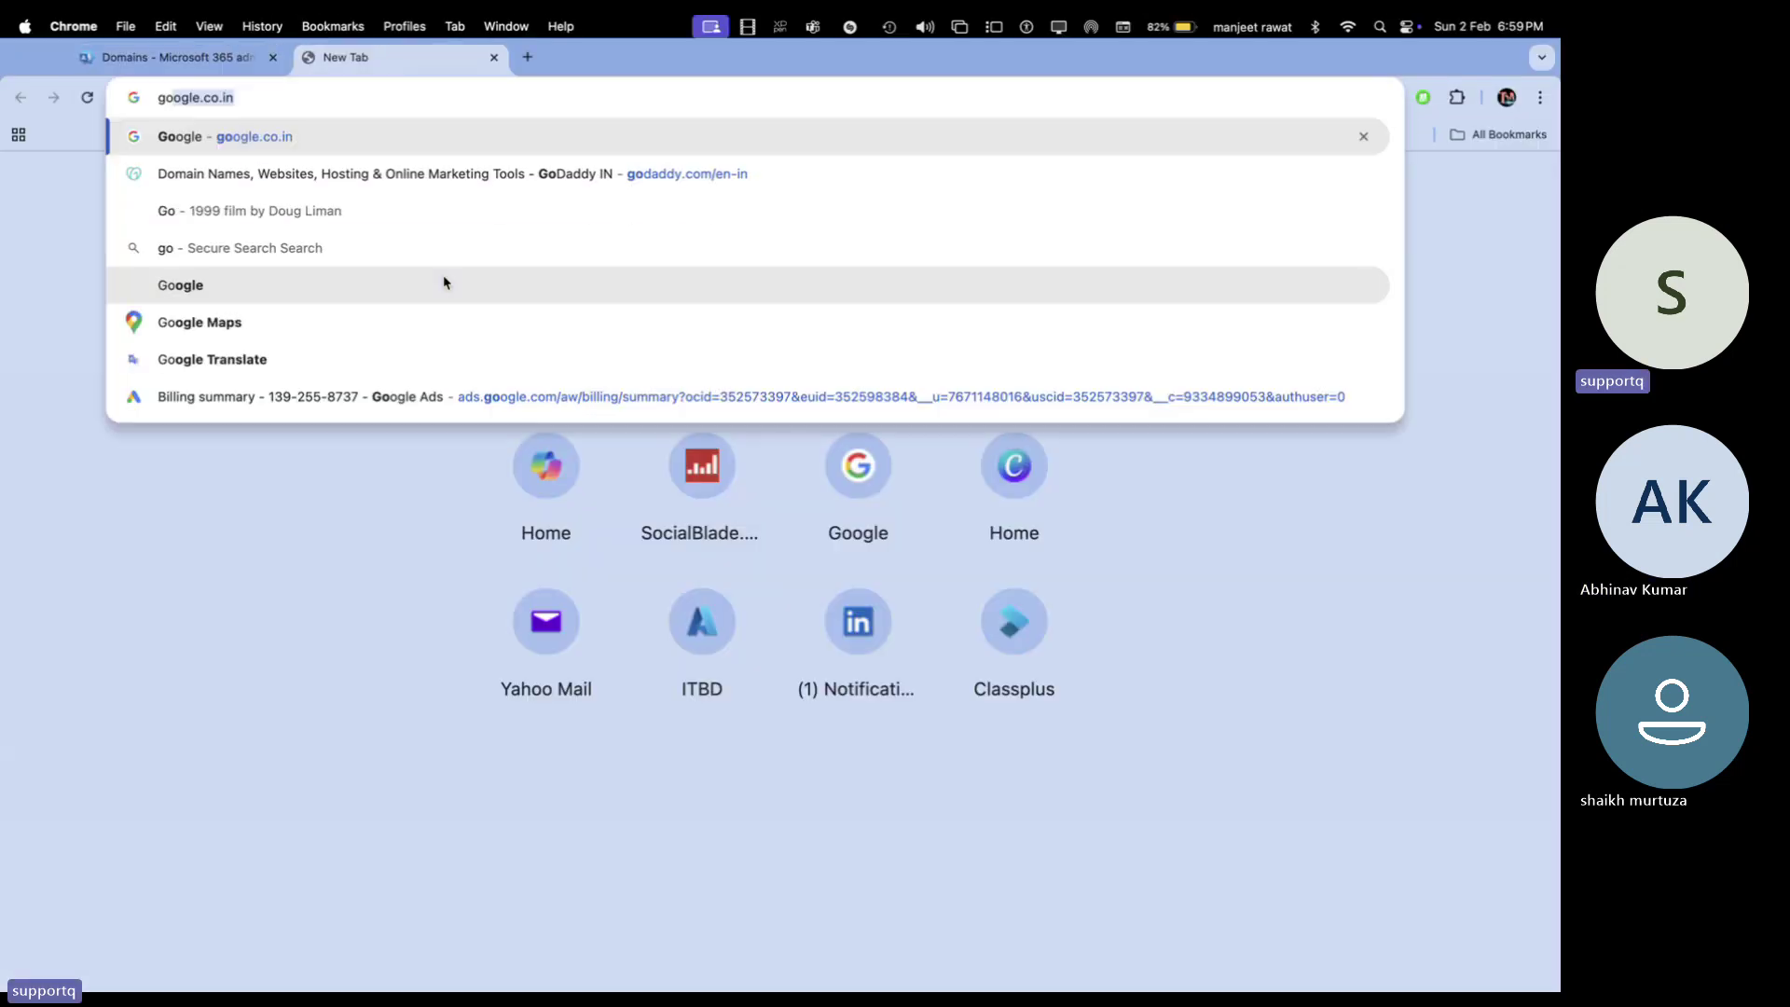
key("Down")
key("Return")
Refresh the Microsoft 365 Domains list to check removal status, then return to GoDaddy
left_click(192, 62)
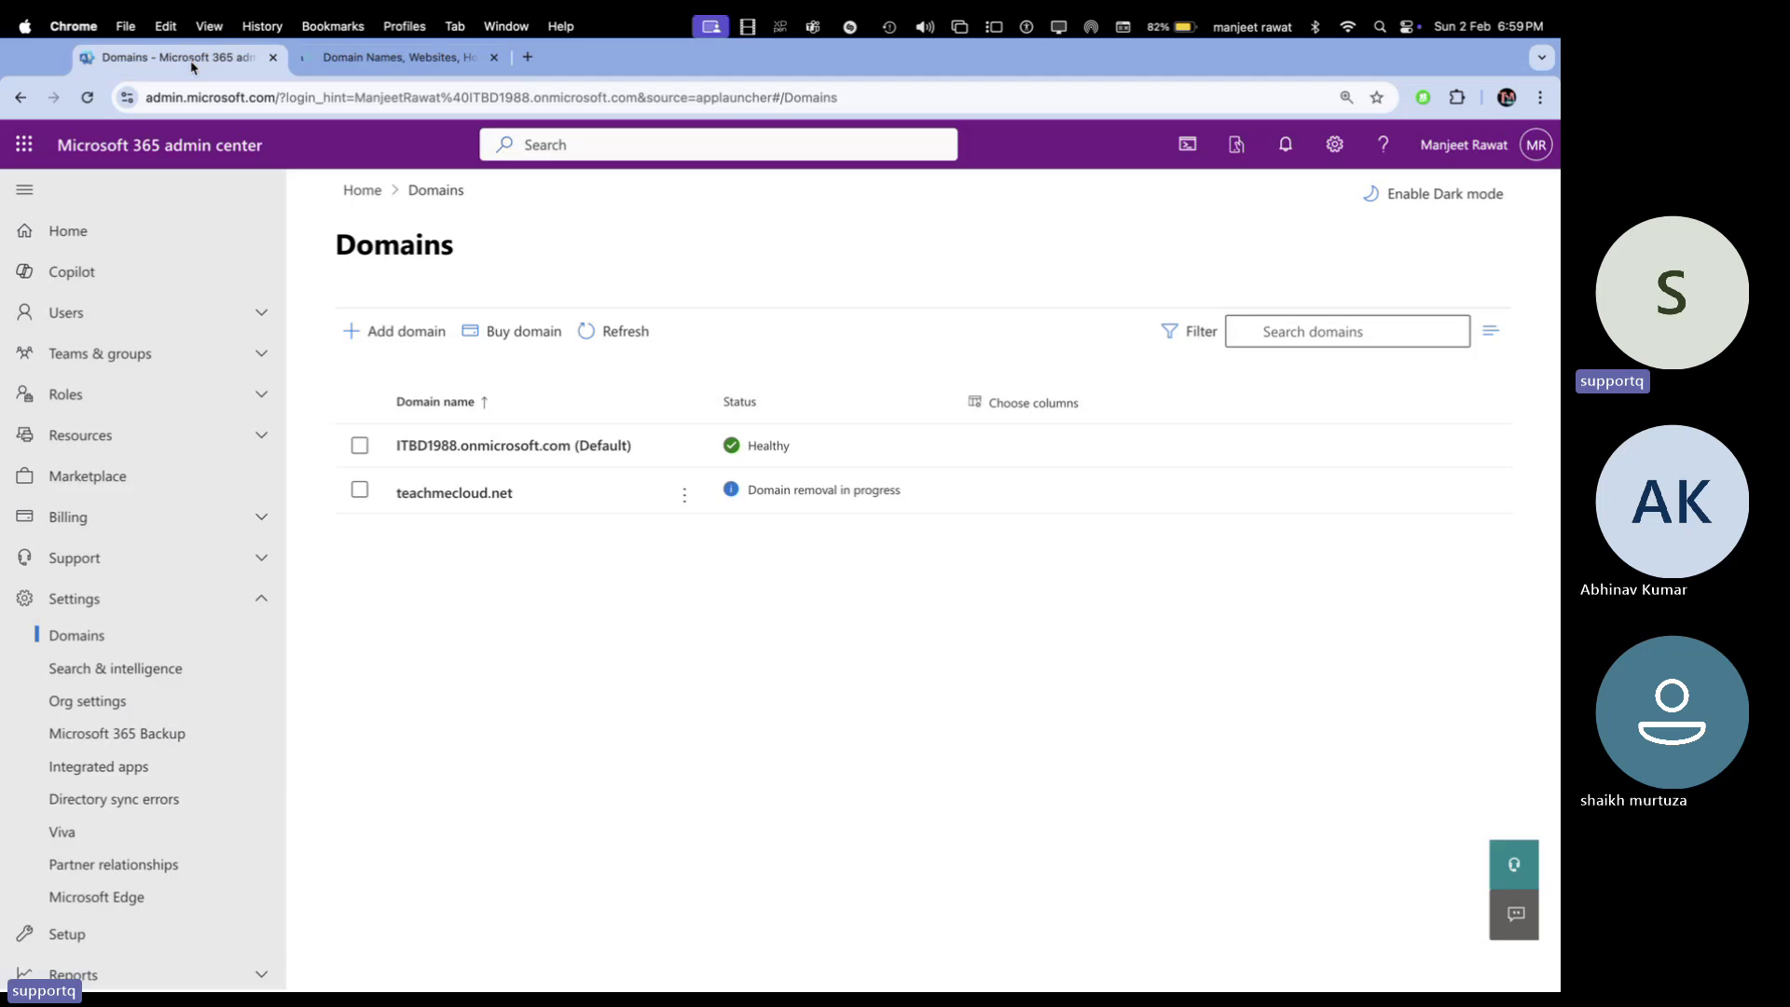
left_click(615, 334)
left_click(413, 58)
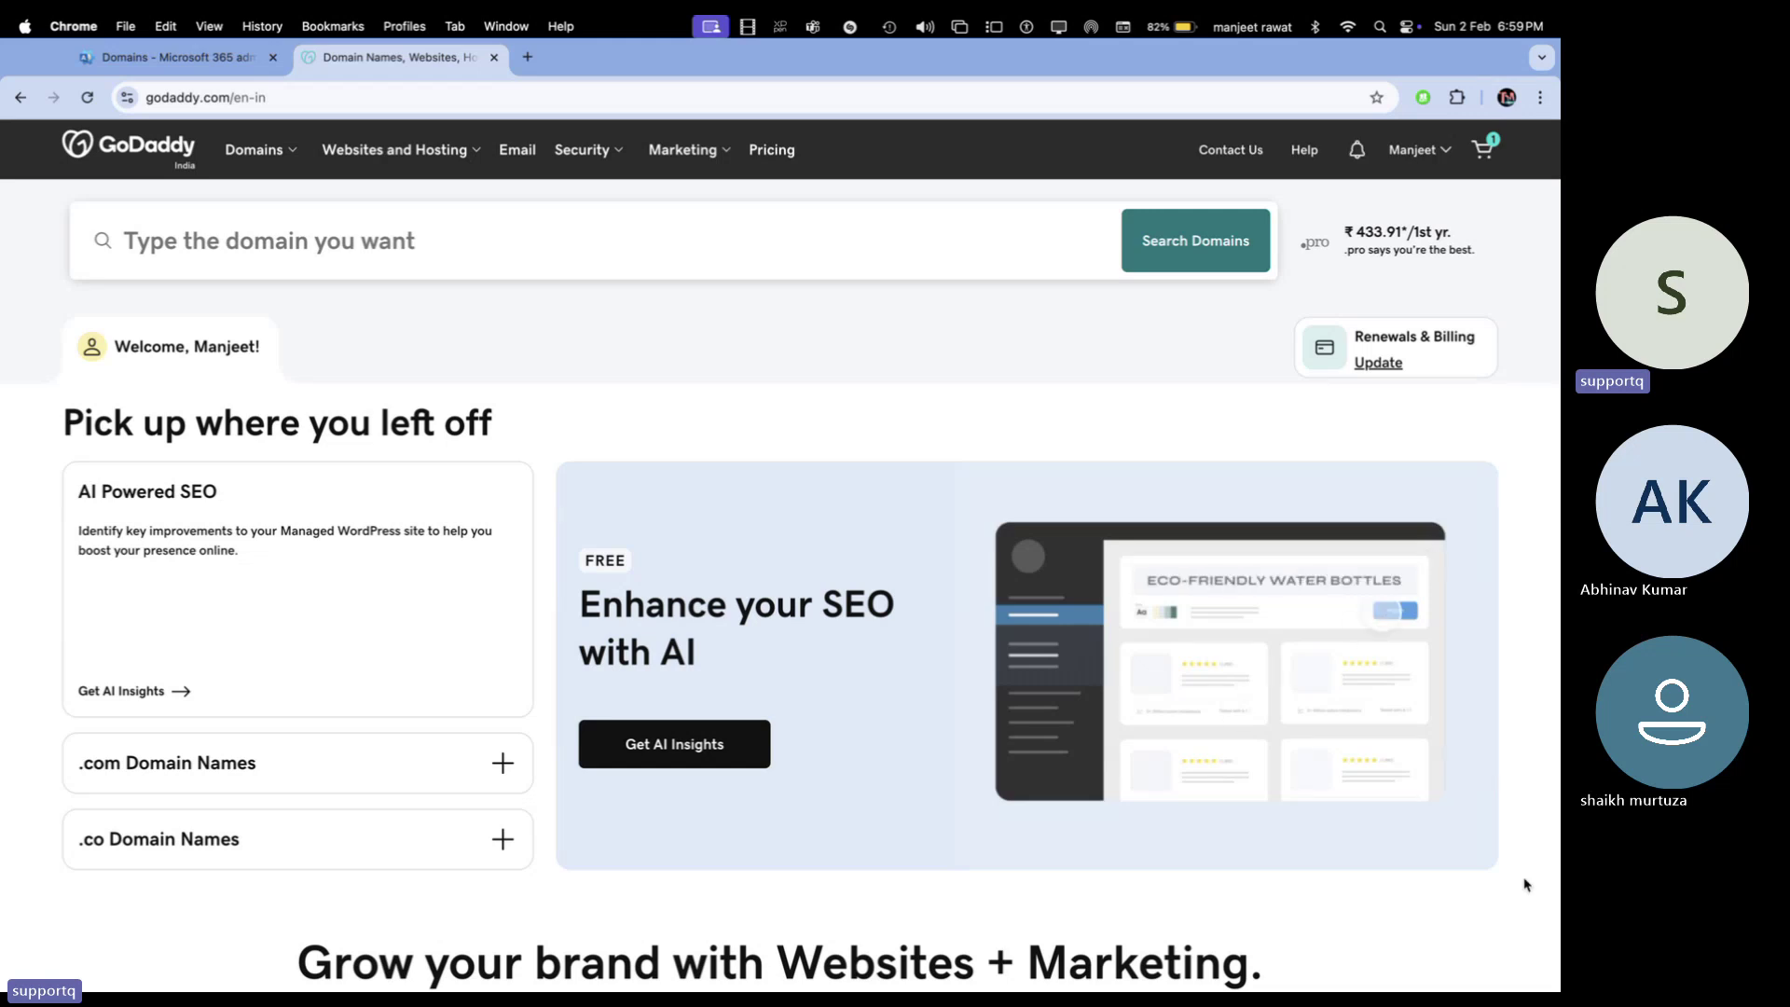
key("ctrl+Right")
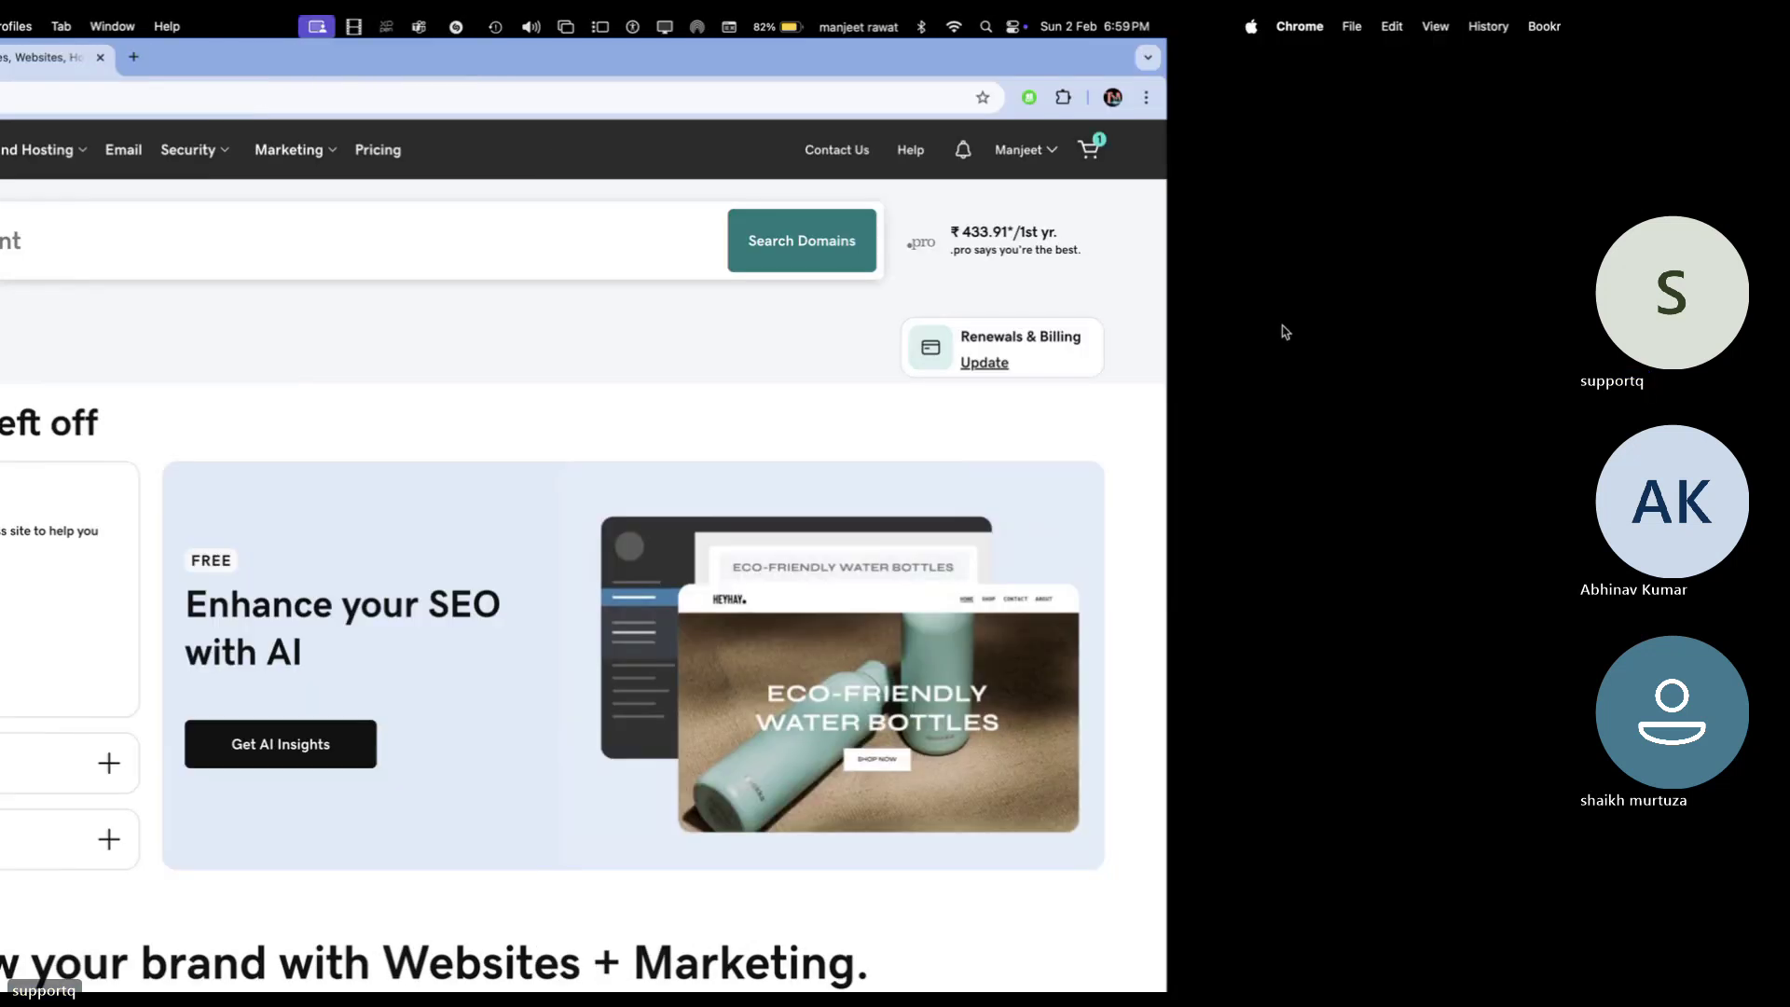
key("ctrl+Left")
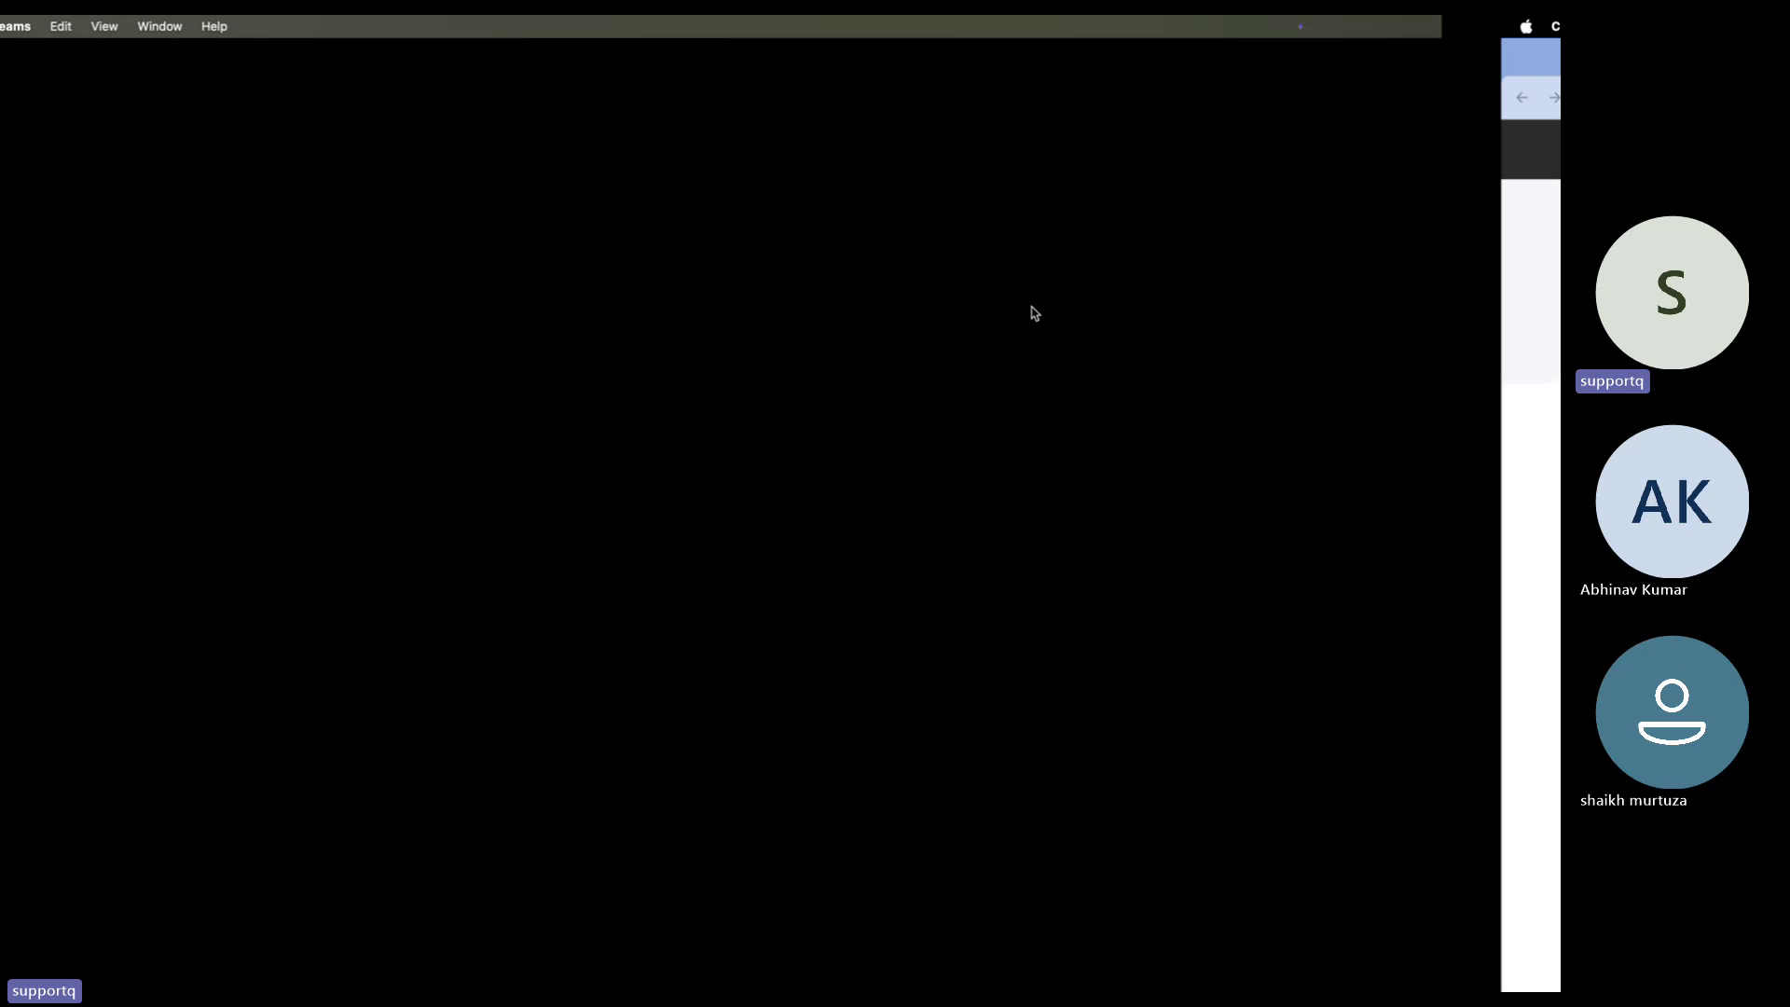
key("ctrl+Right")
key("ctrl+Right")
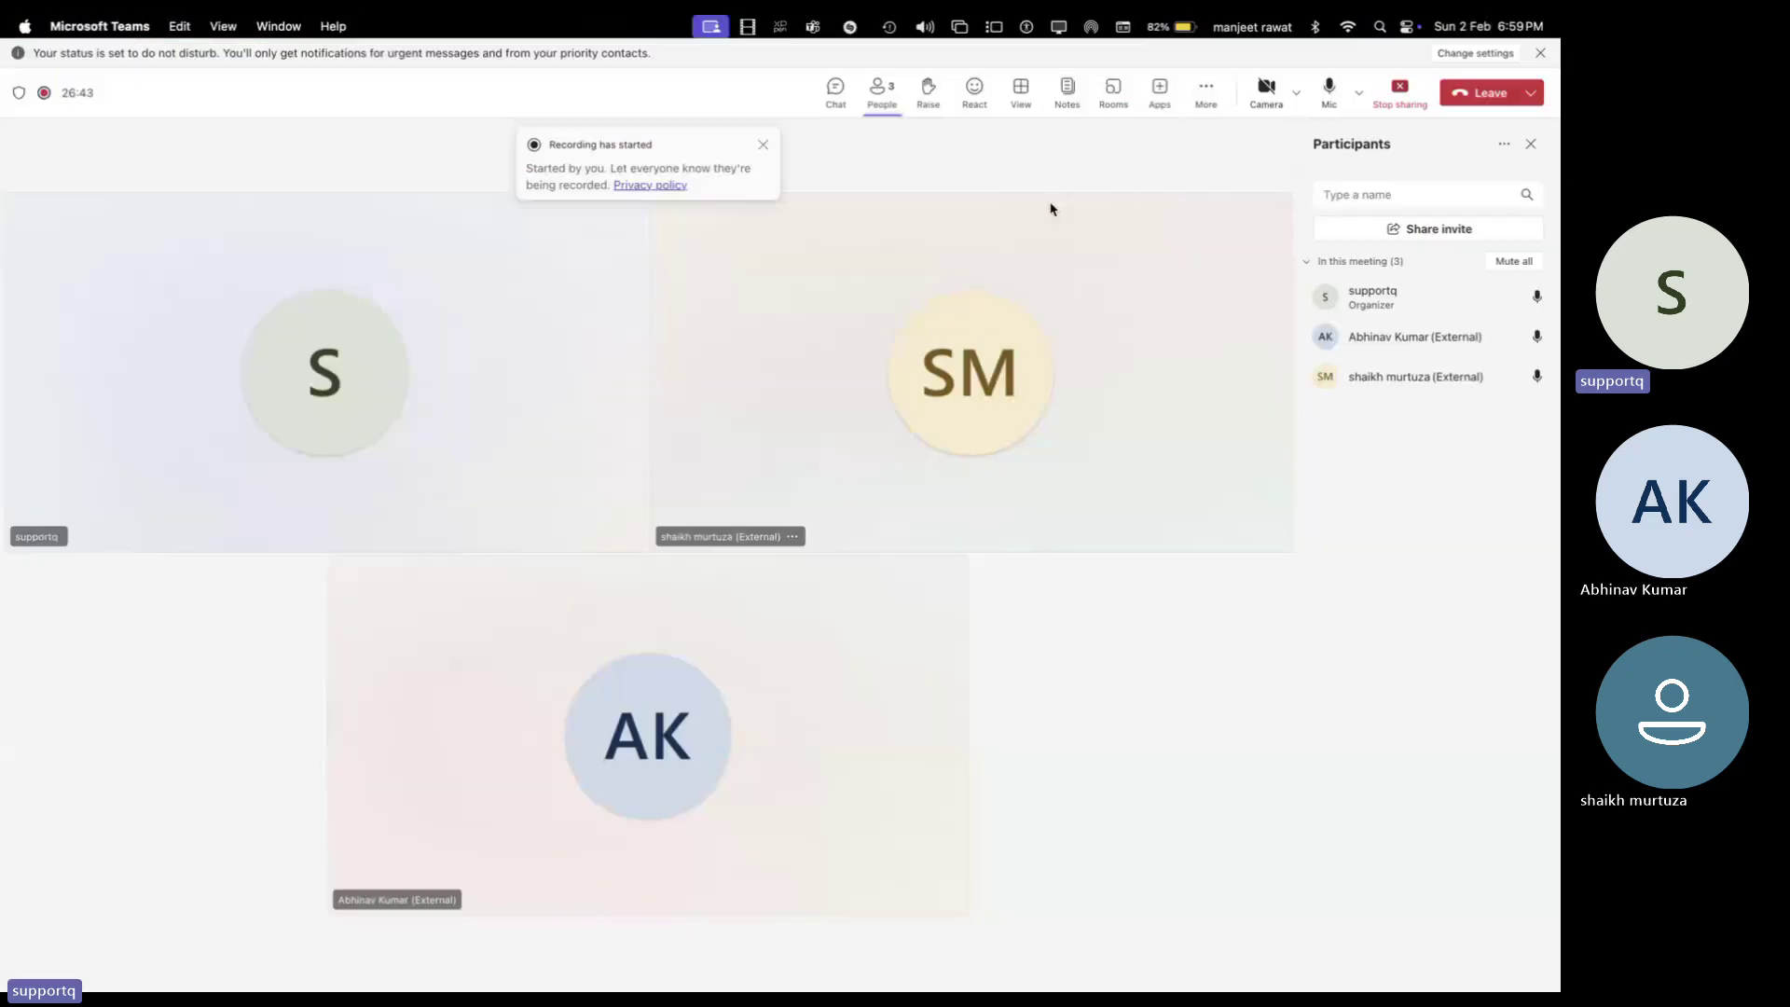
left_click(1207, 91)
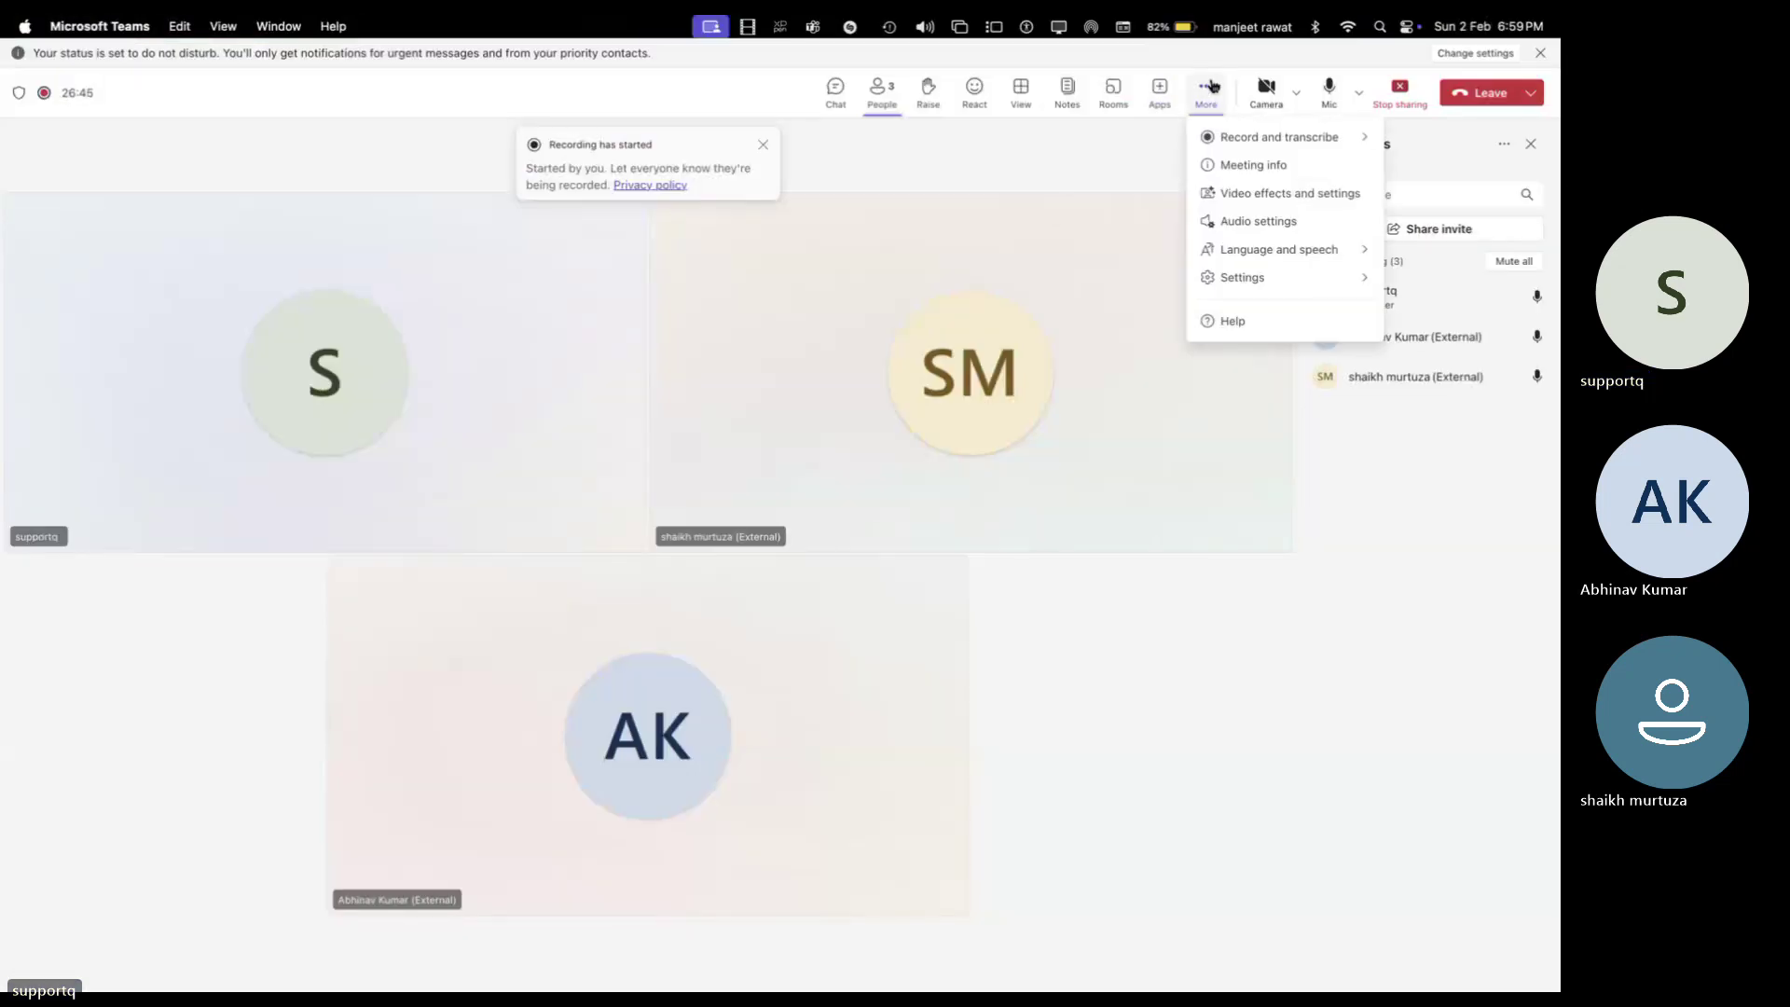
key("ctrl+Left")
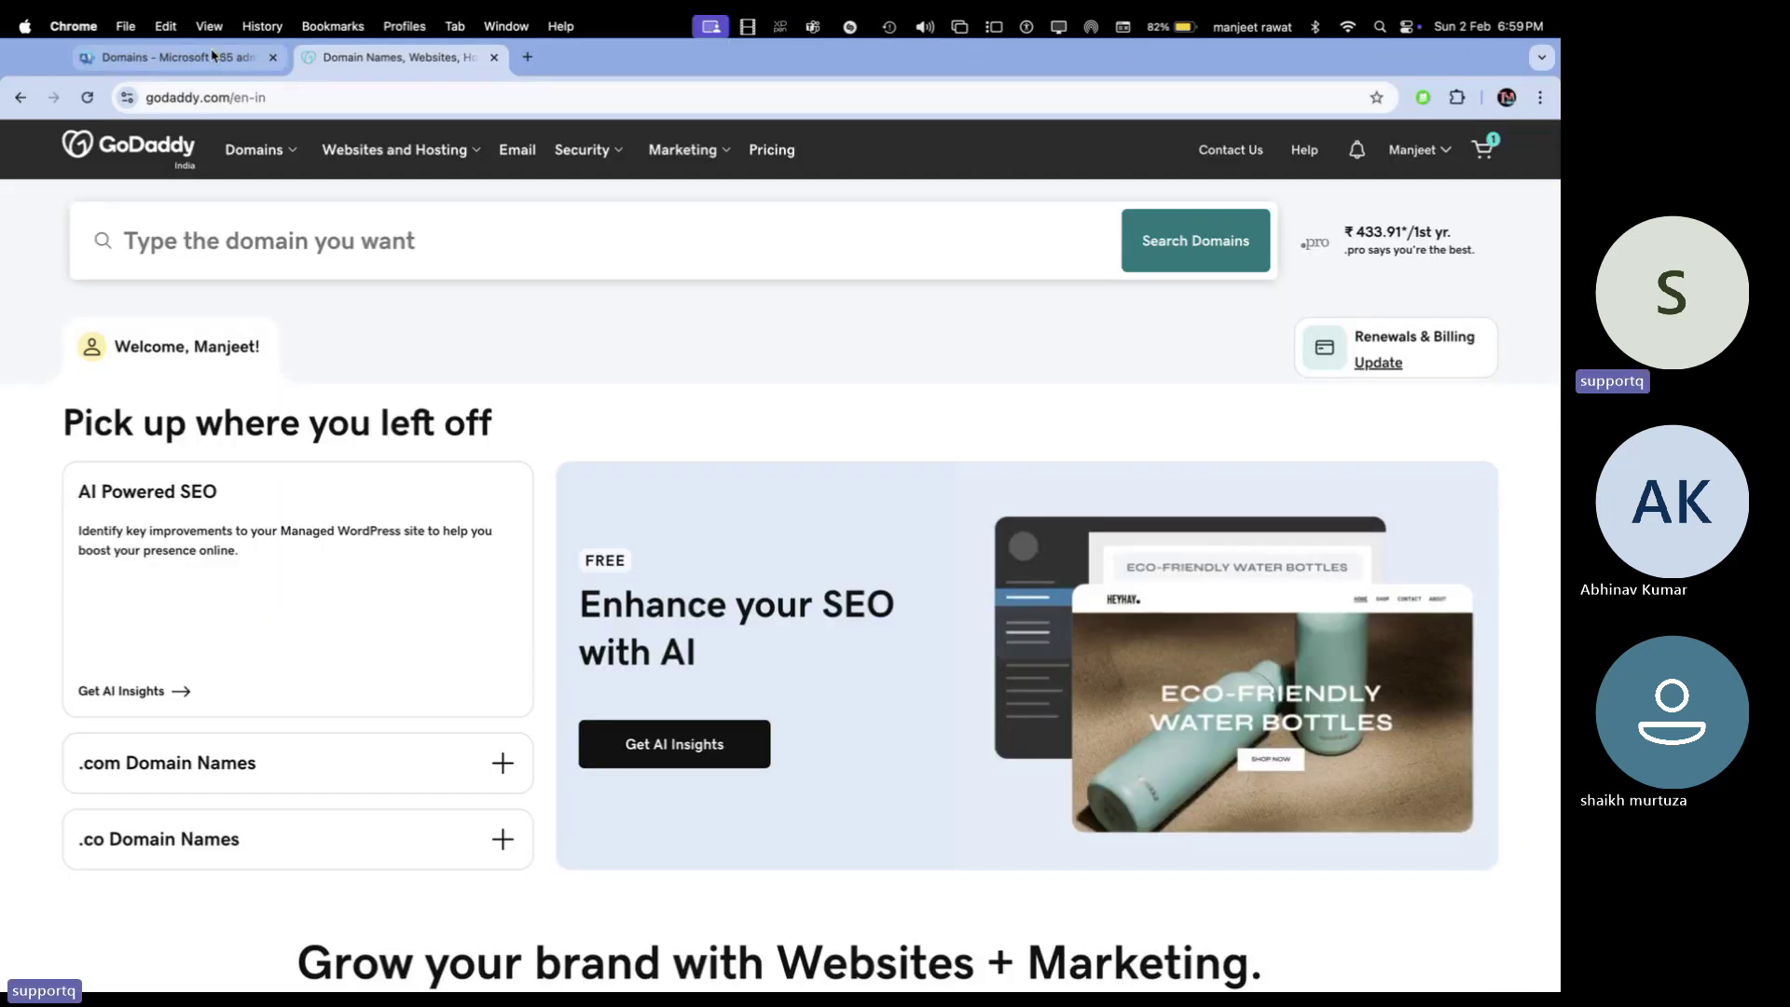
left_click(212, 56)
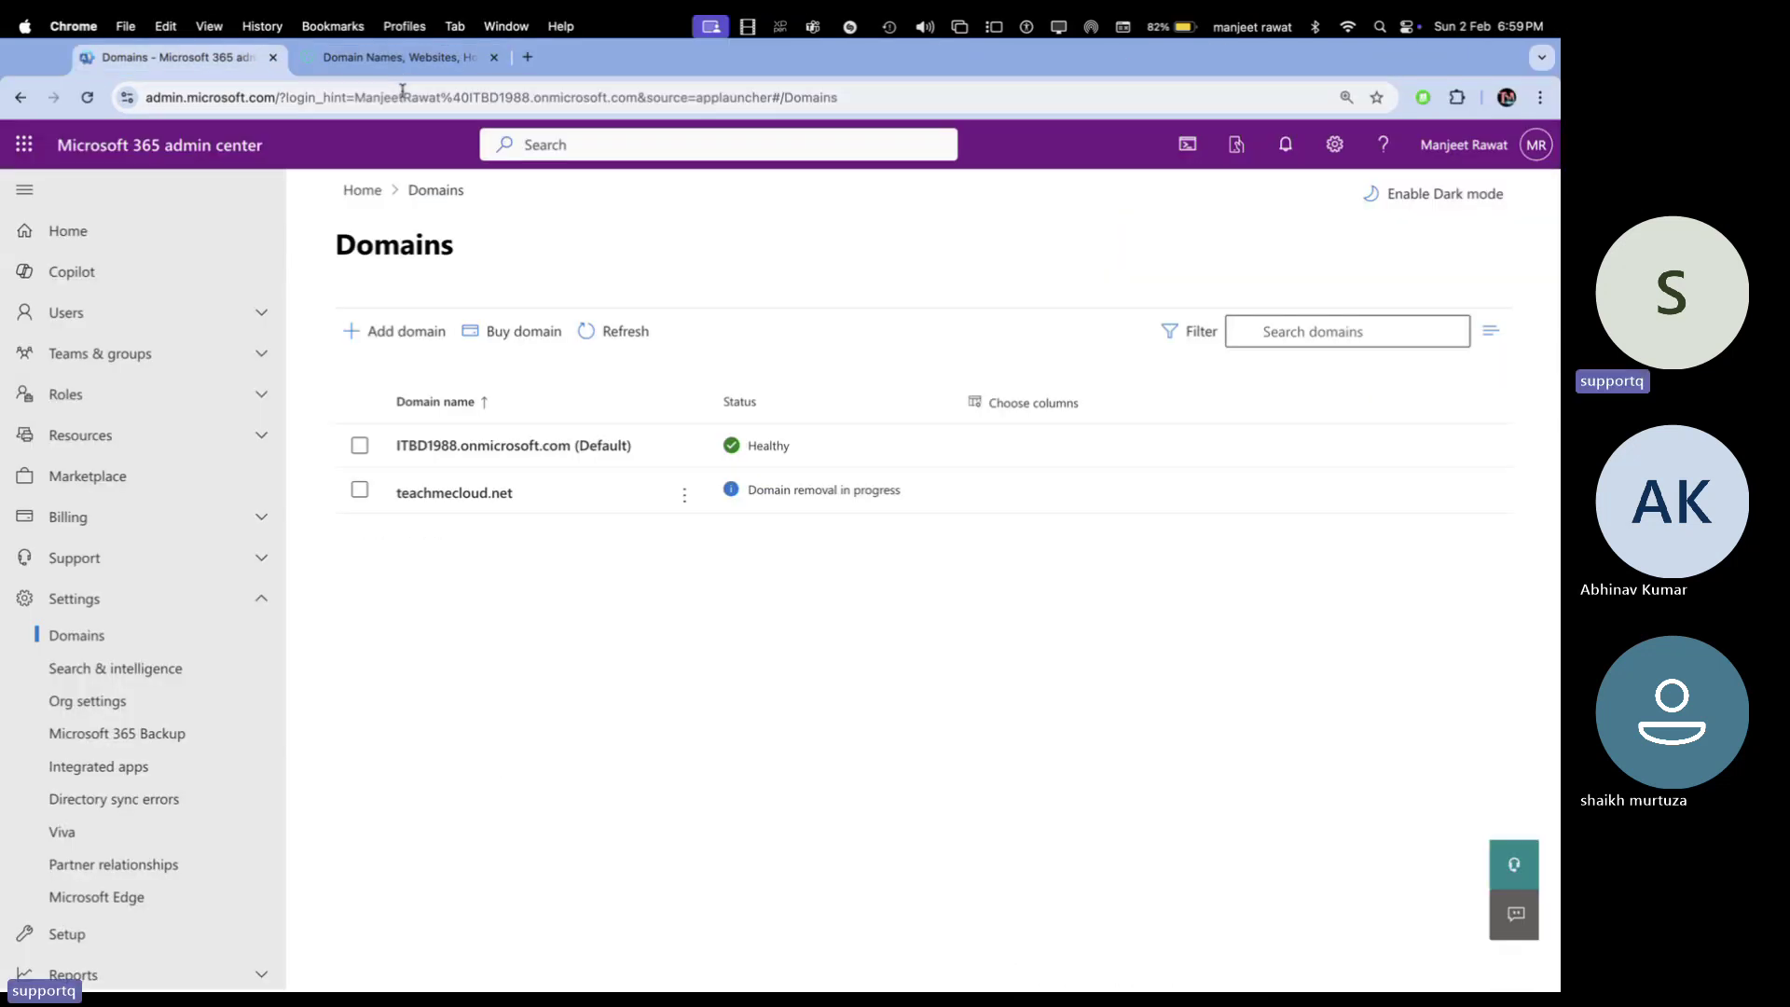
left_click(373, 58)
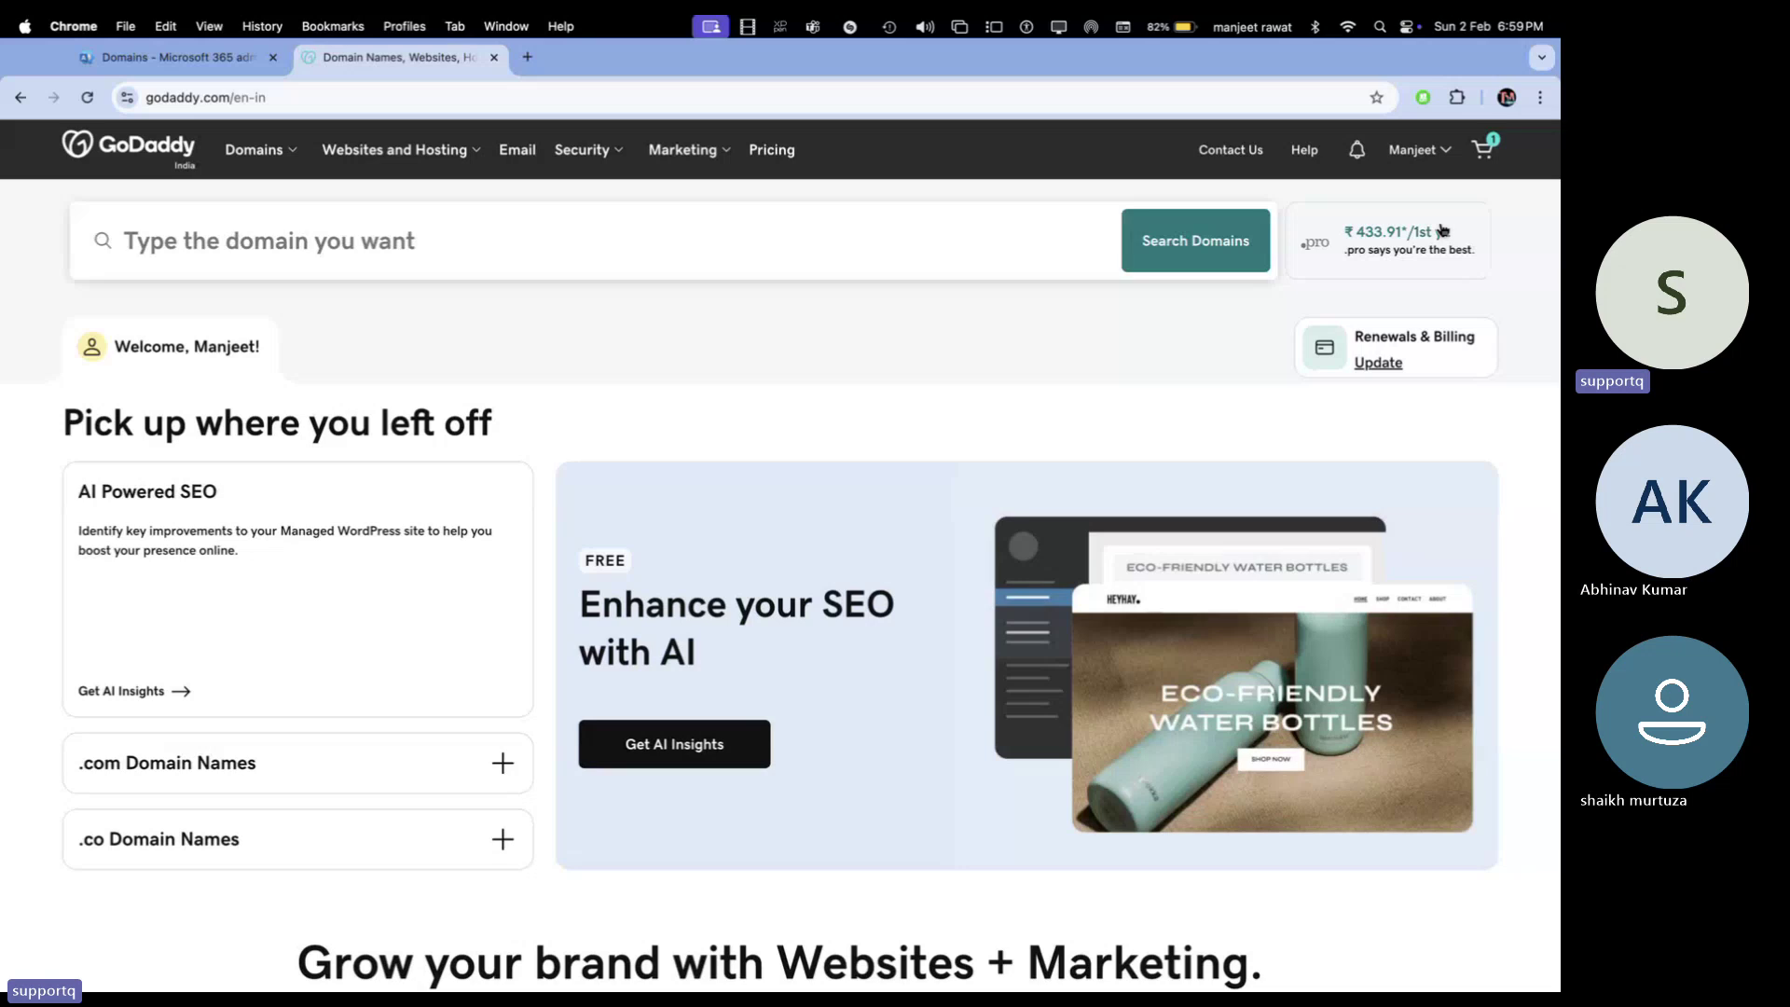
Open GoDaddy's My Products page, dismiss its banners, and scroll to the domains including teachmecloud.net
left_click(1442, 151)
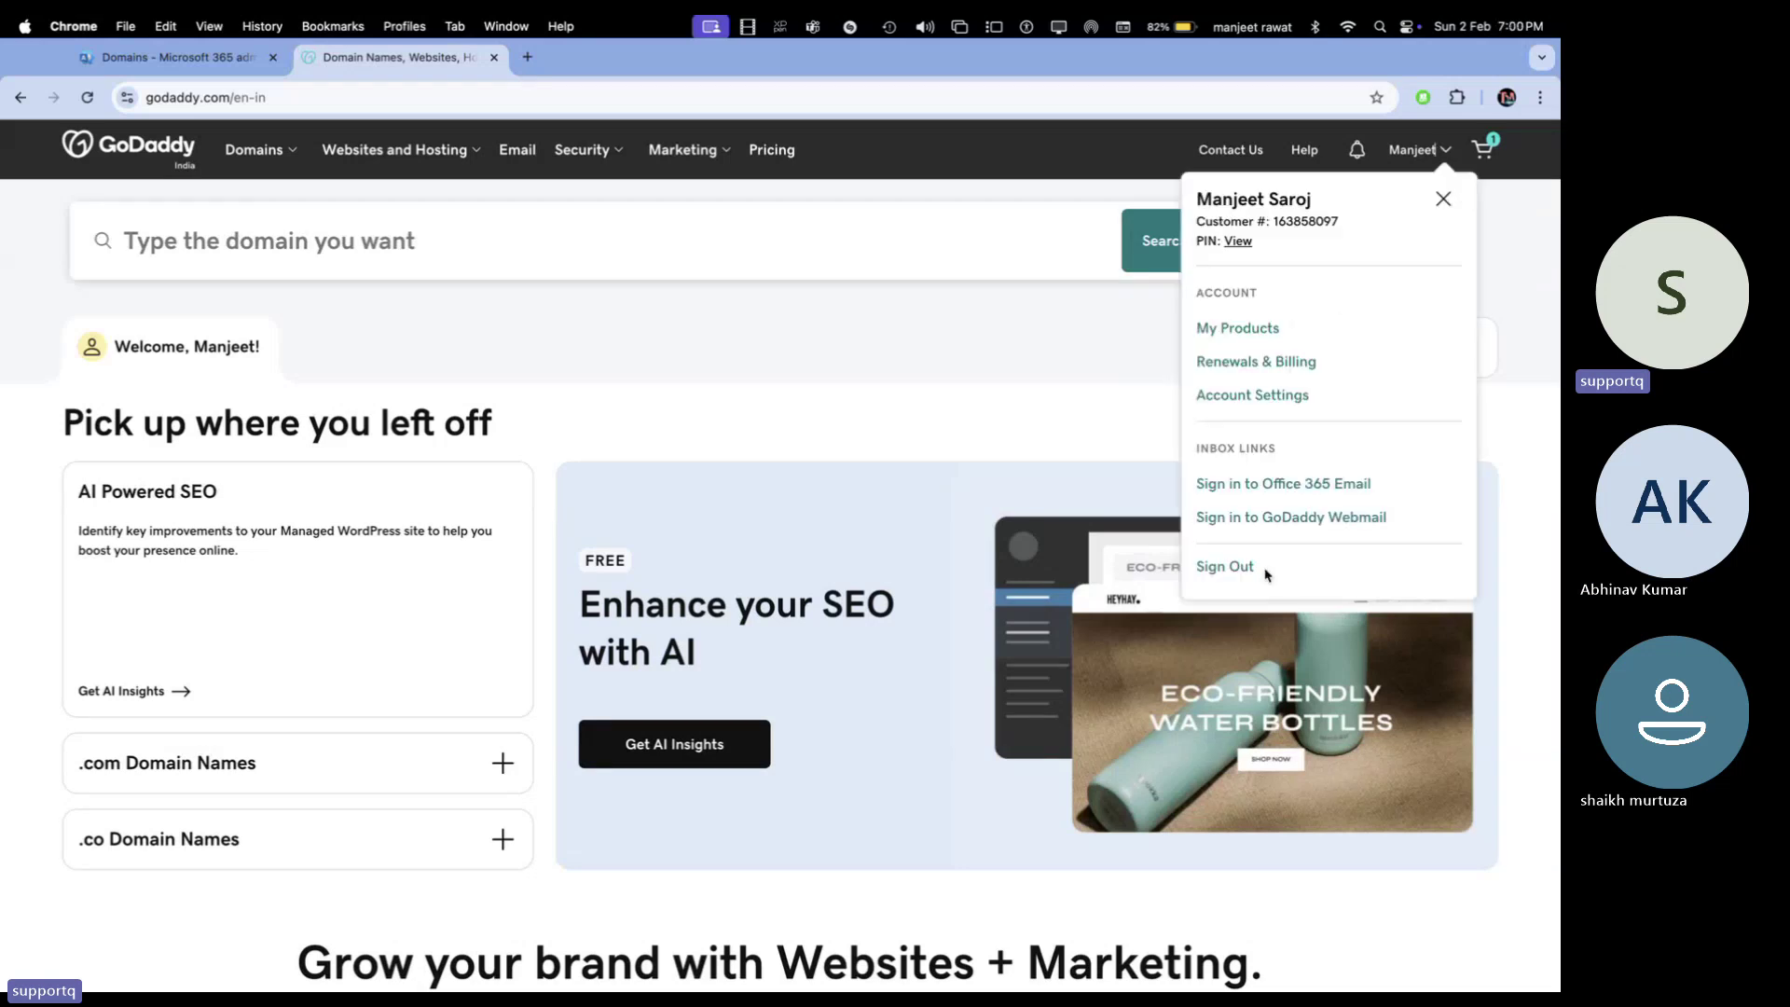
left_click(1255, 330)
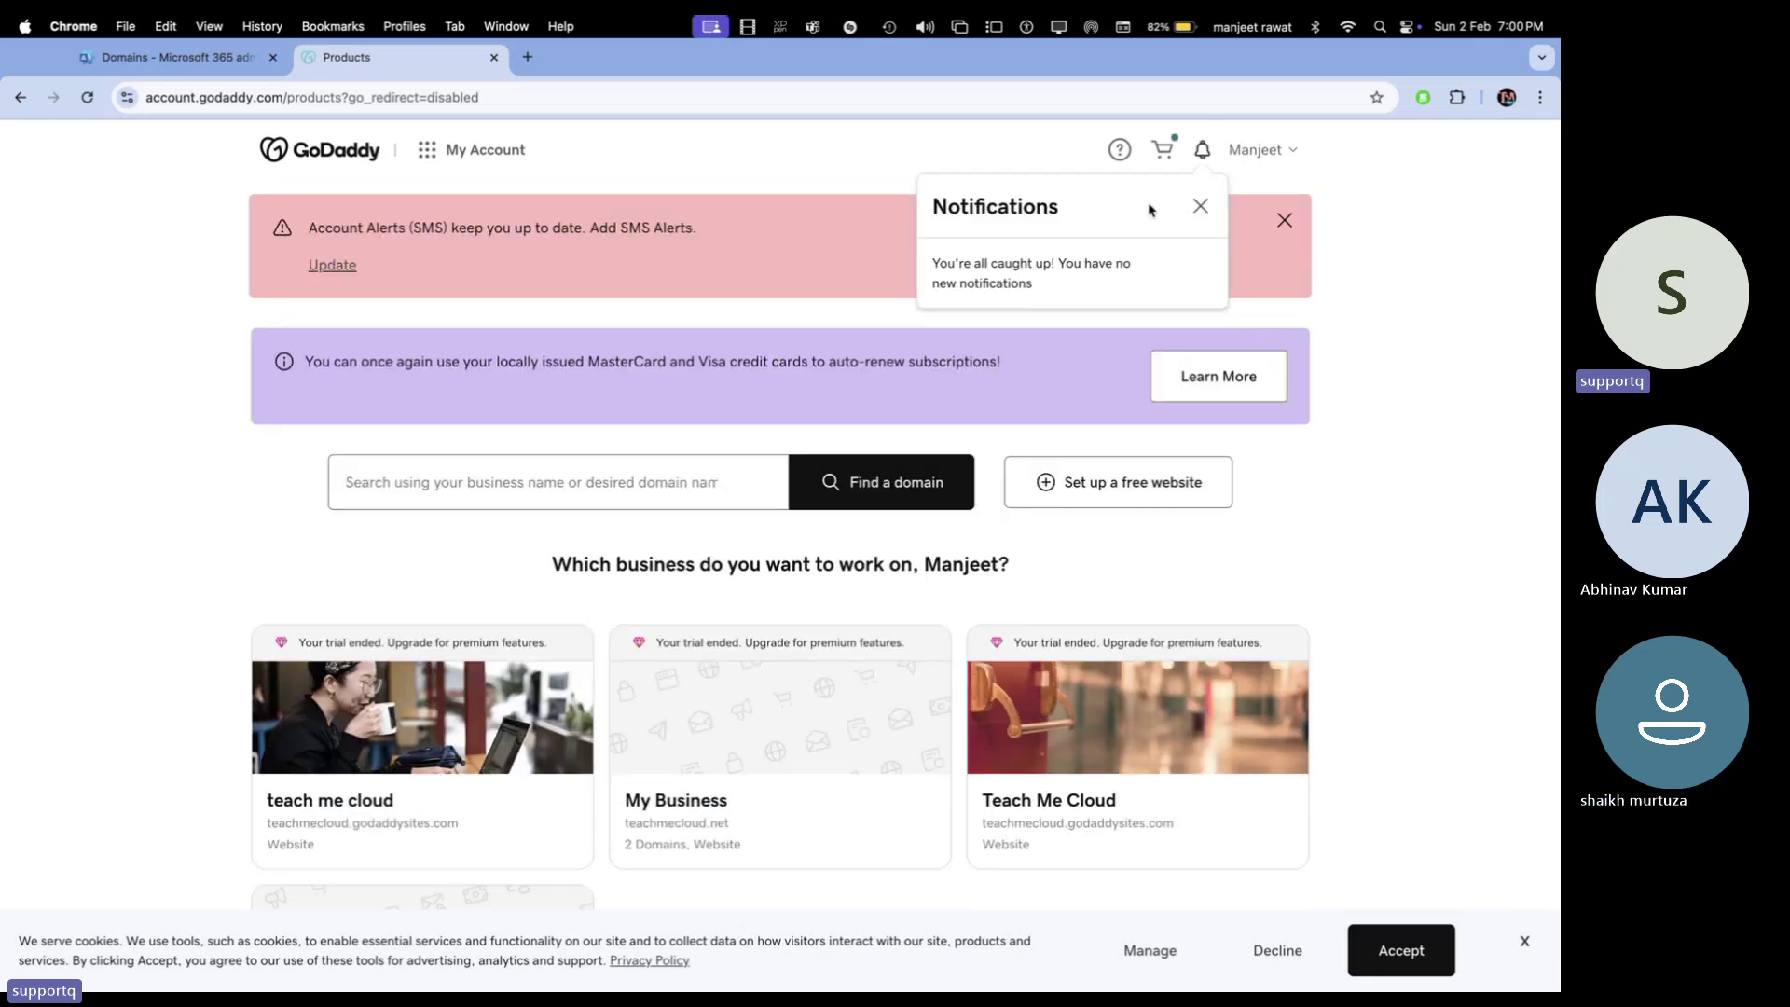
left_click(1200, 206)
left_click(1285, 220)
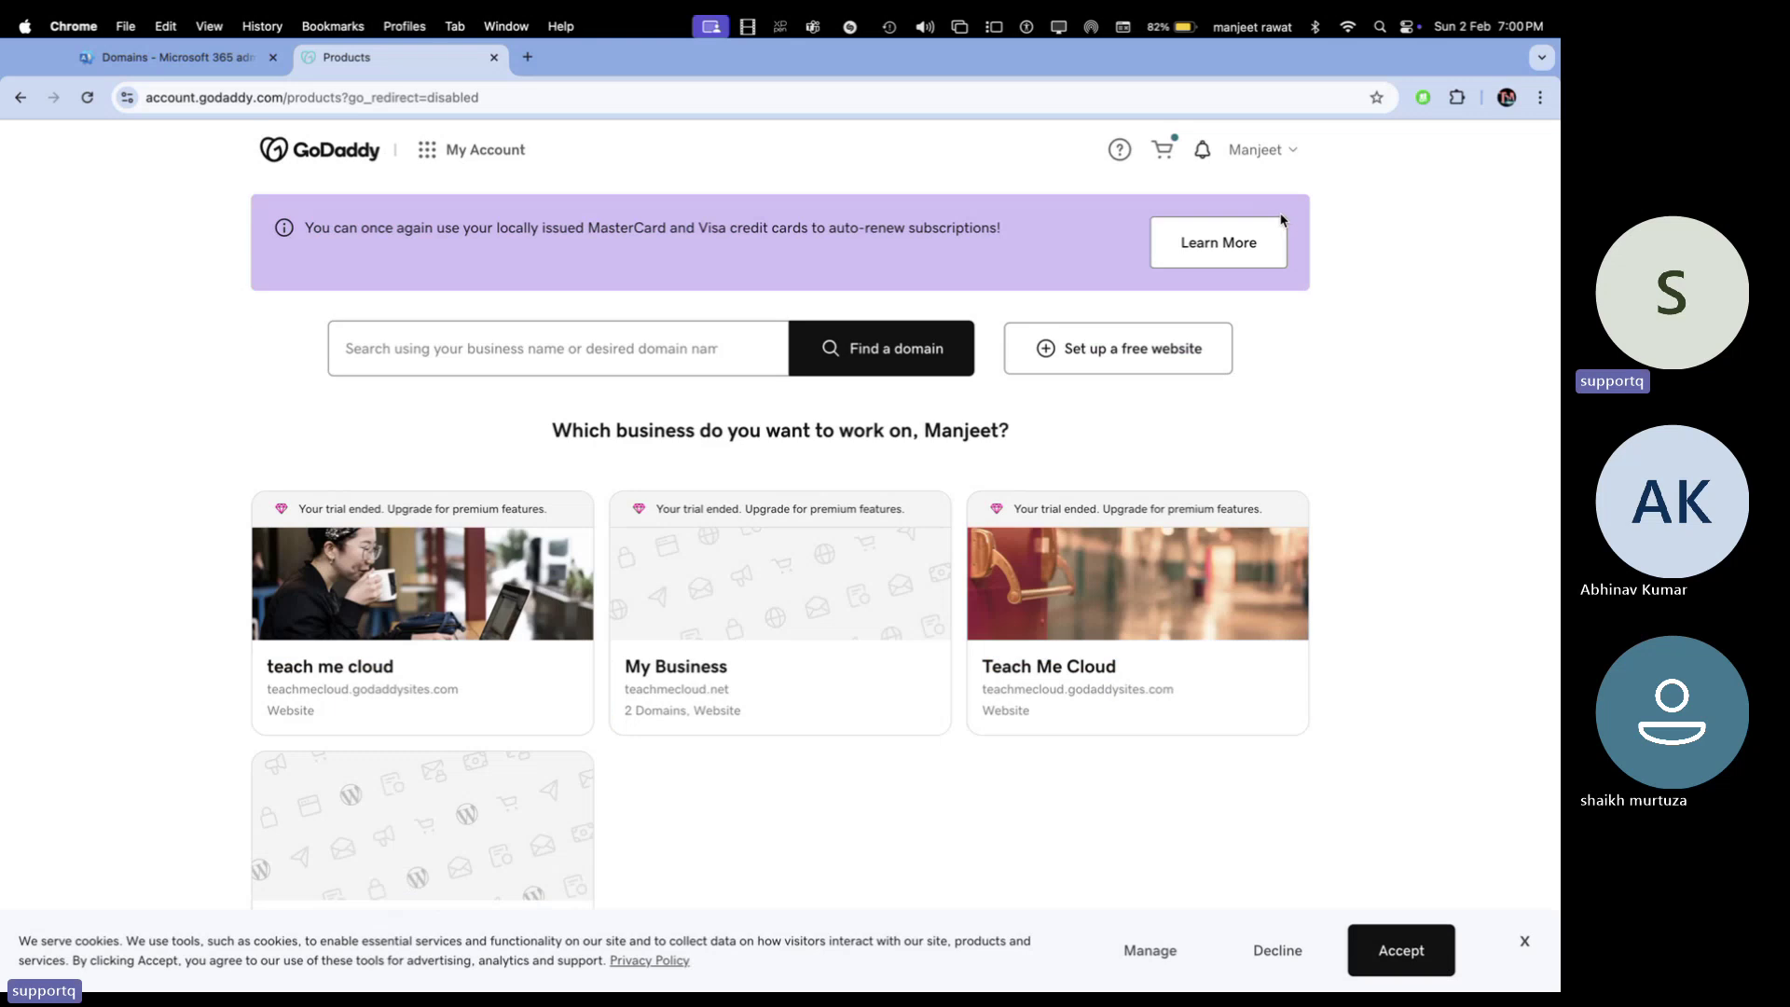
scroll(559, 627, "down", 3)
scroll(563, 625, "down", 5)
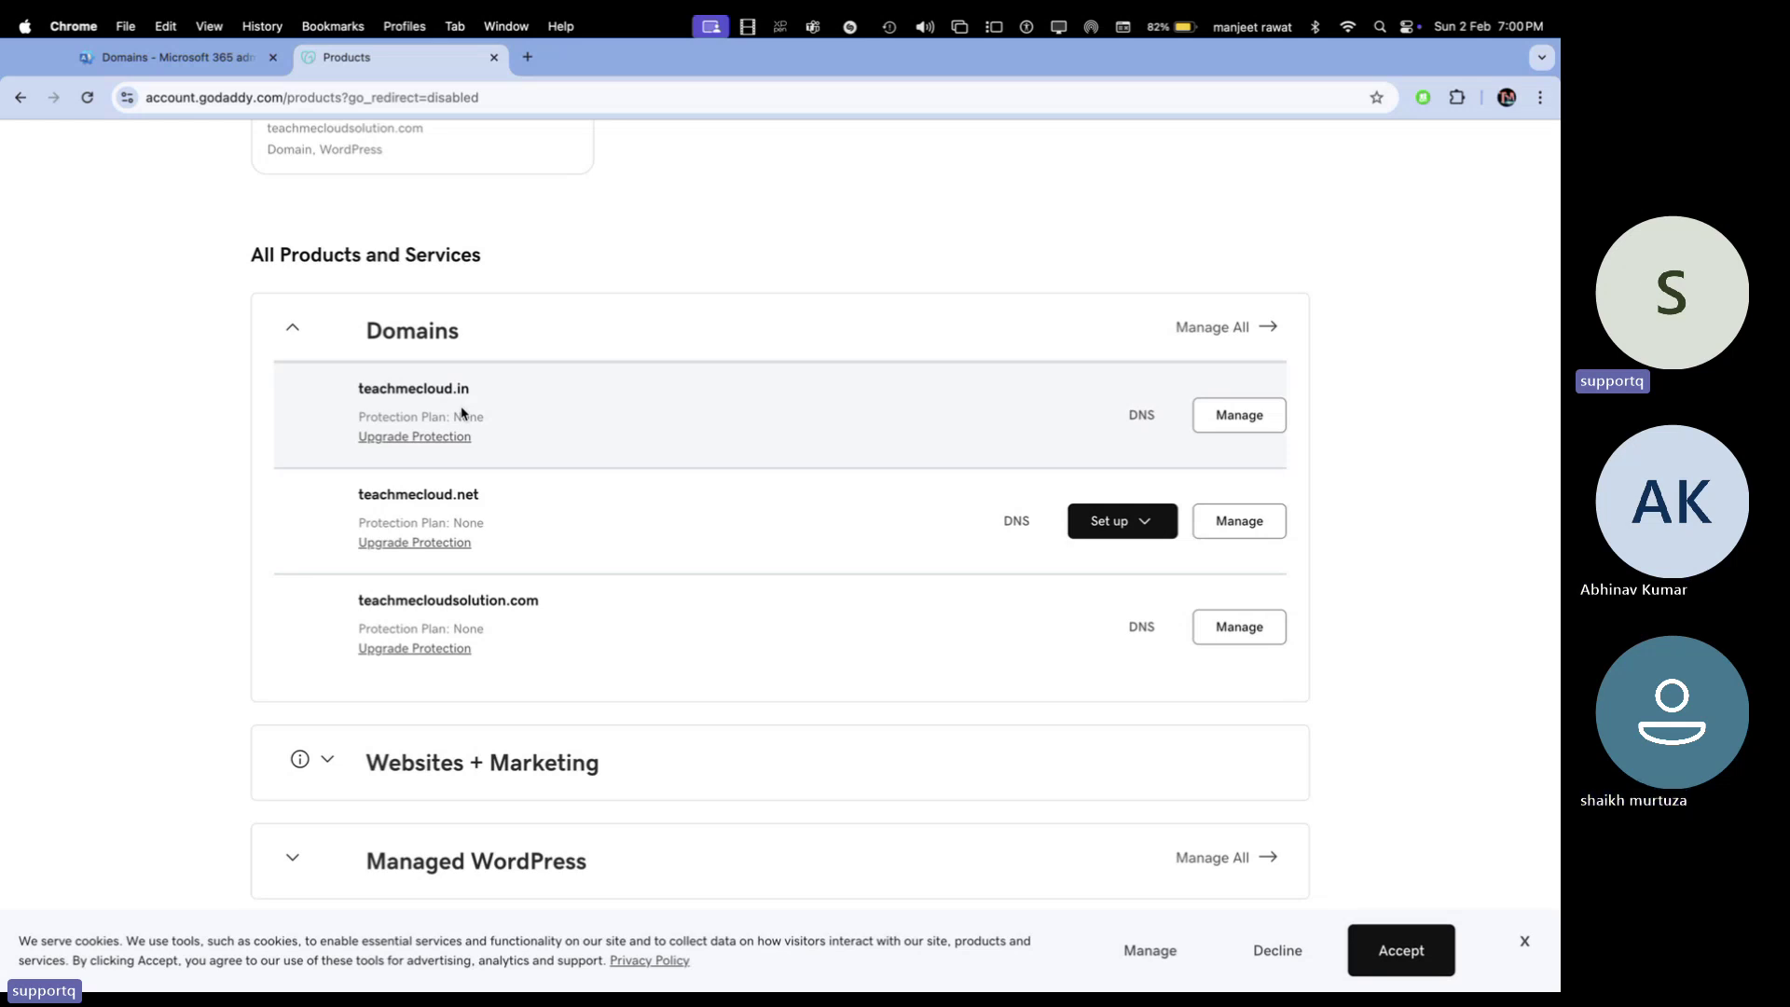
left_click(203, 48)
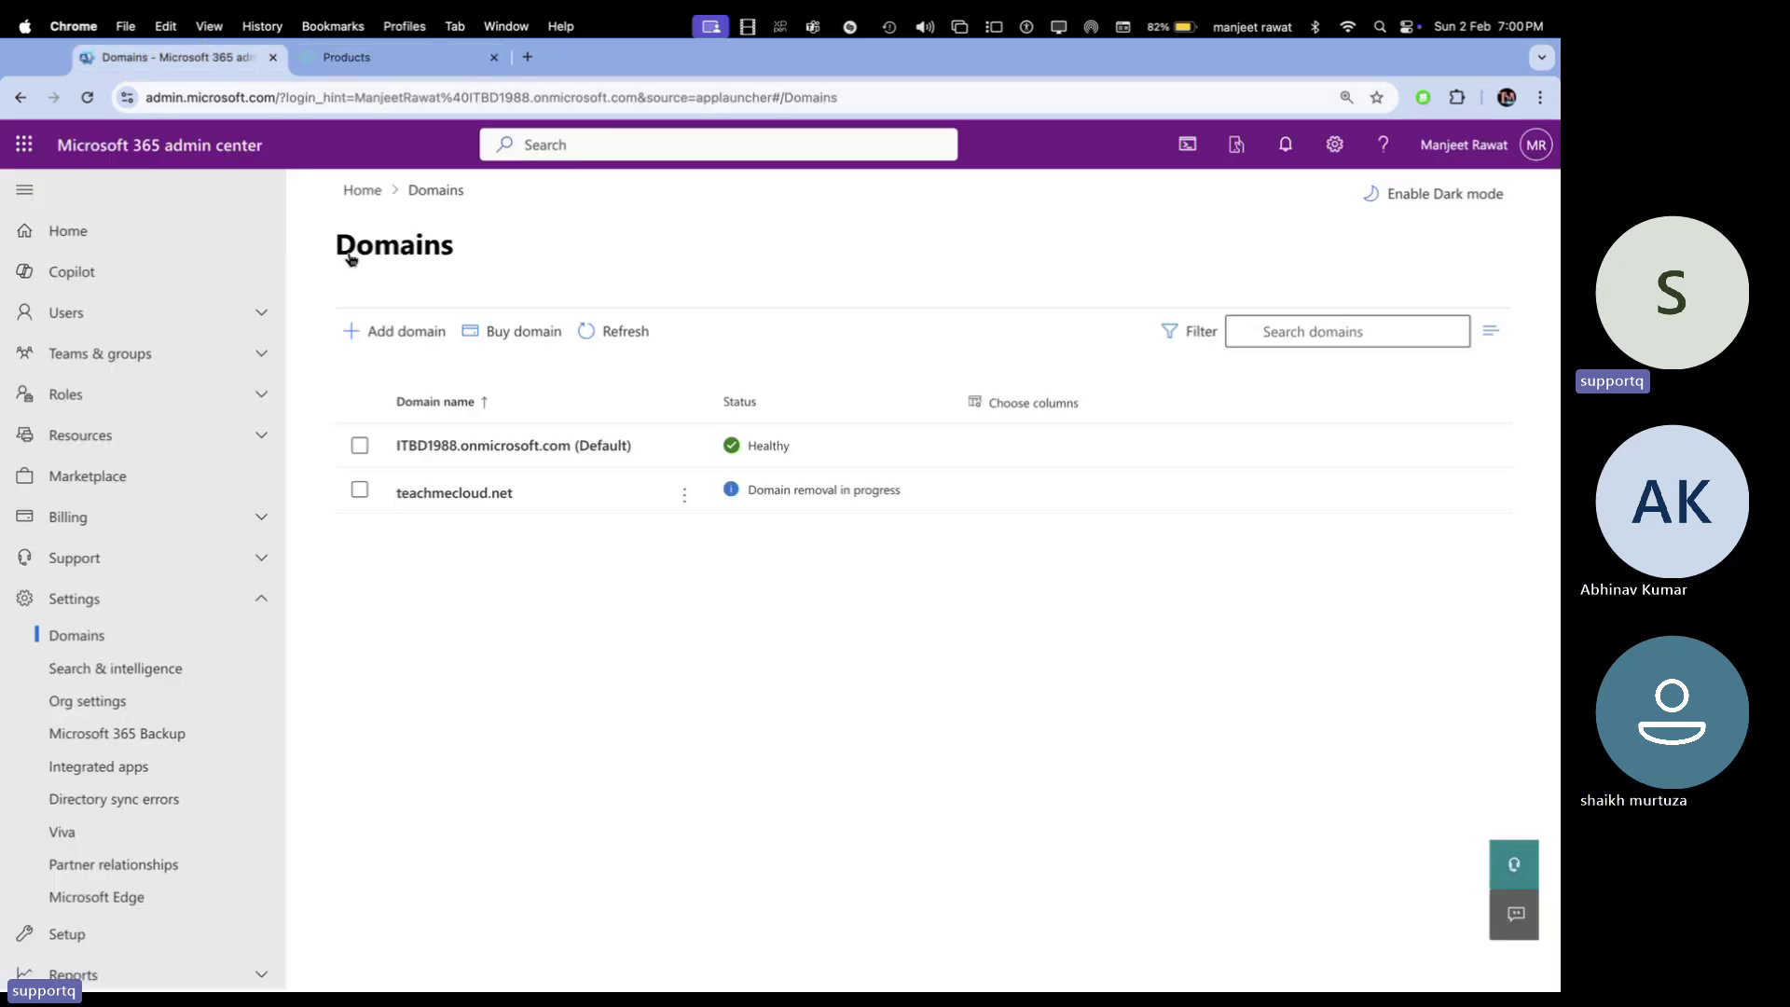
Refresh the Domains list to confirm teachmecloud.net is gone, and open the admin center home in a new tab
left_click(602, 353)
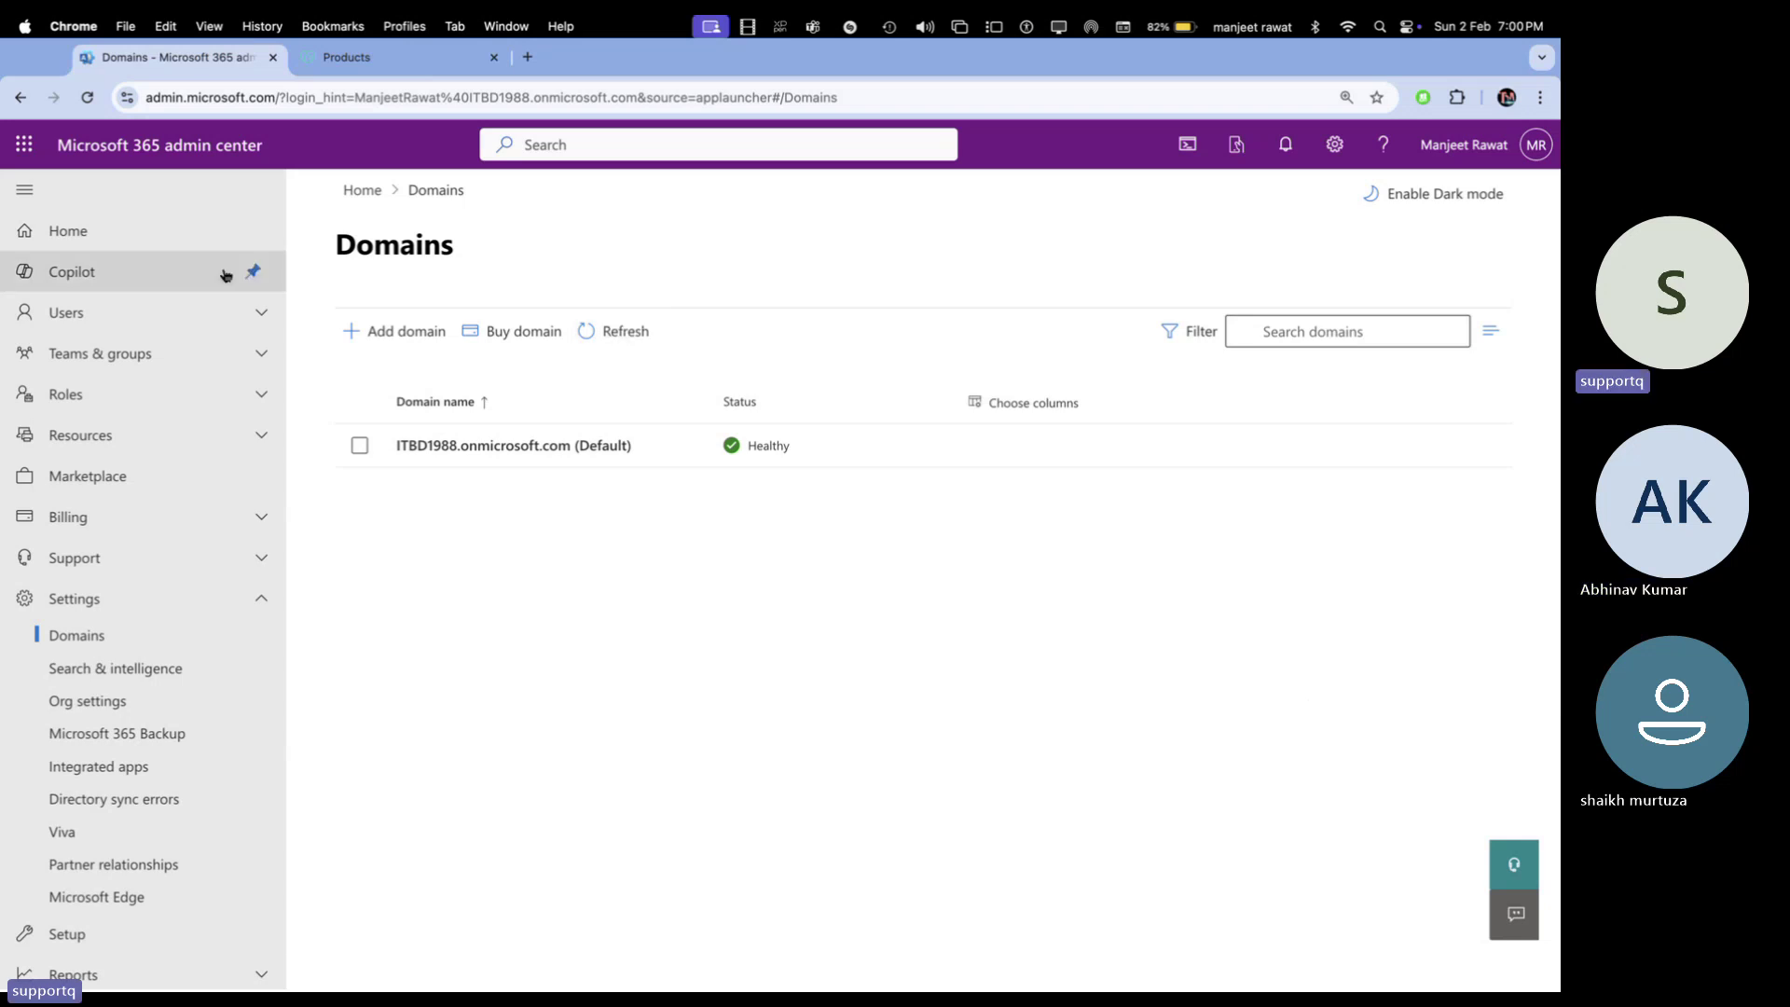
right_click(122, 155)
left_click(177, 164)
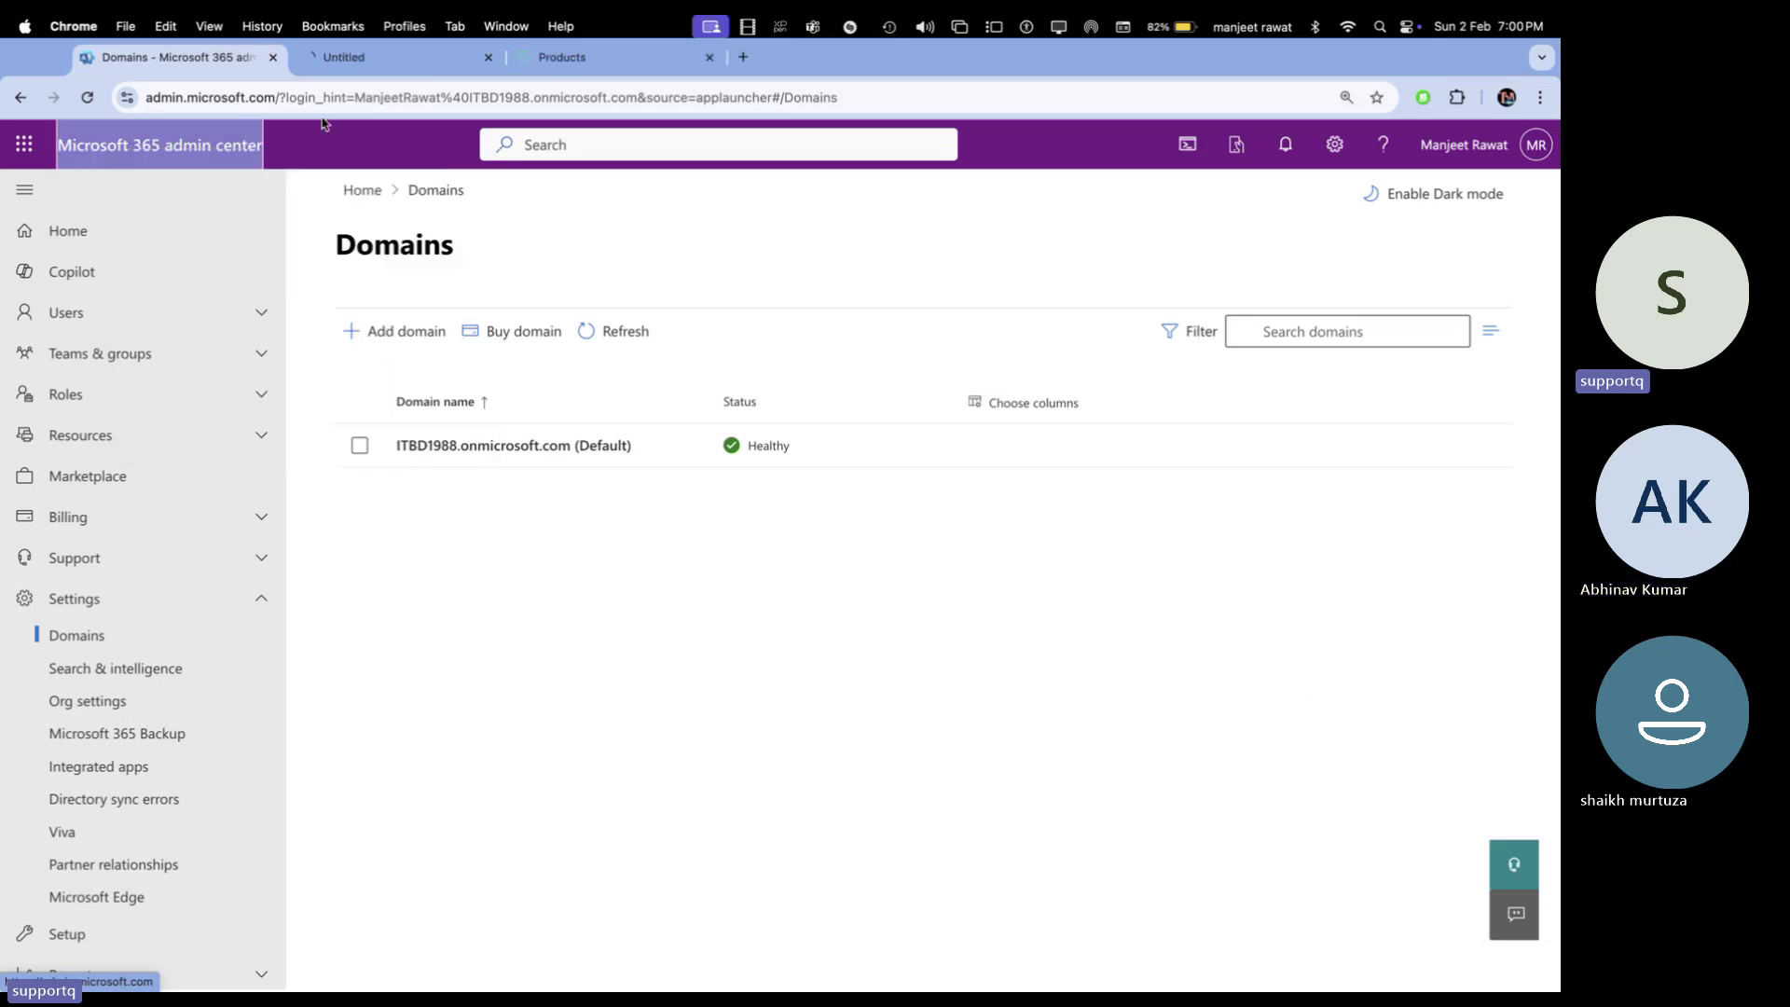
Look over the new admin center home tab, then move to the window showing the Domains list
left_click(378, 58)
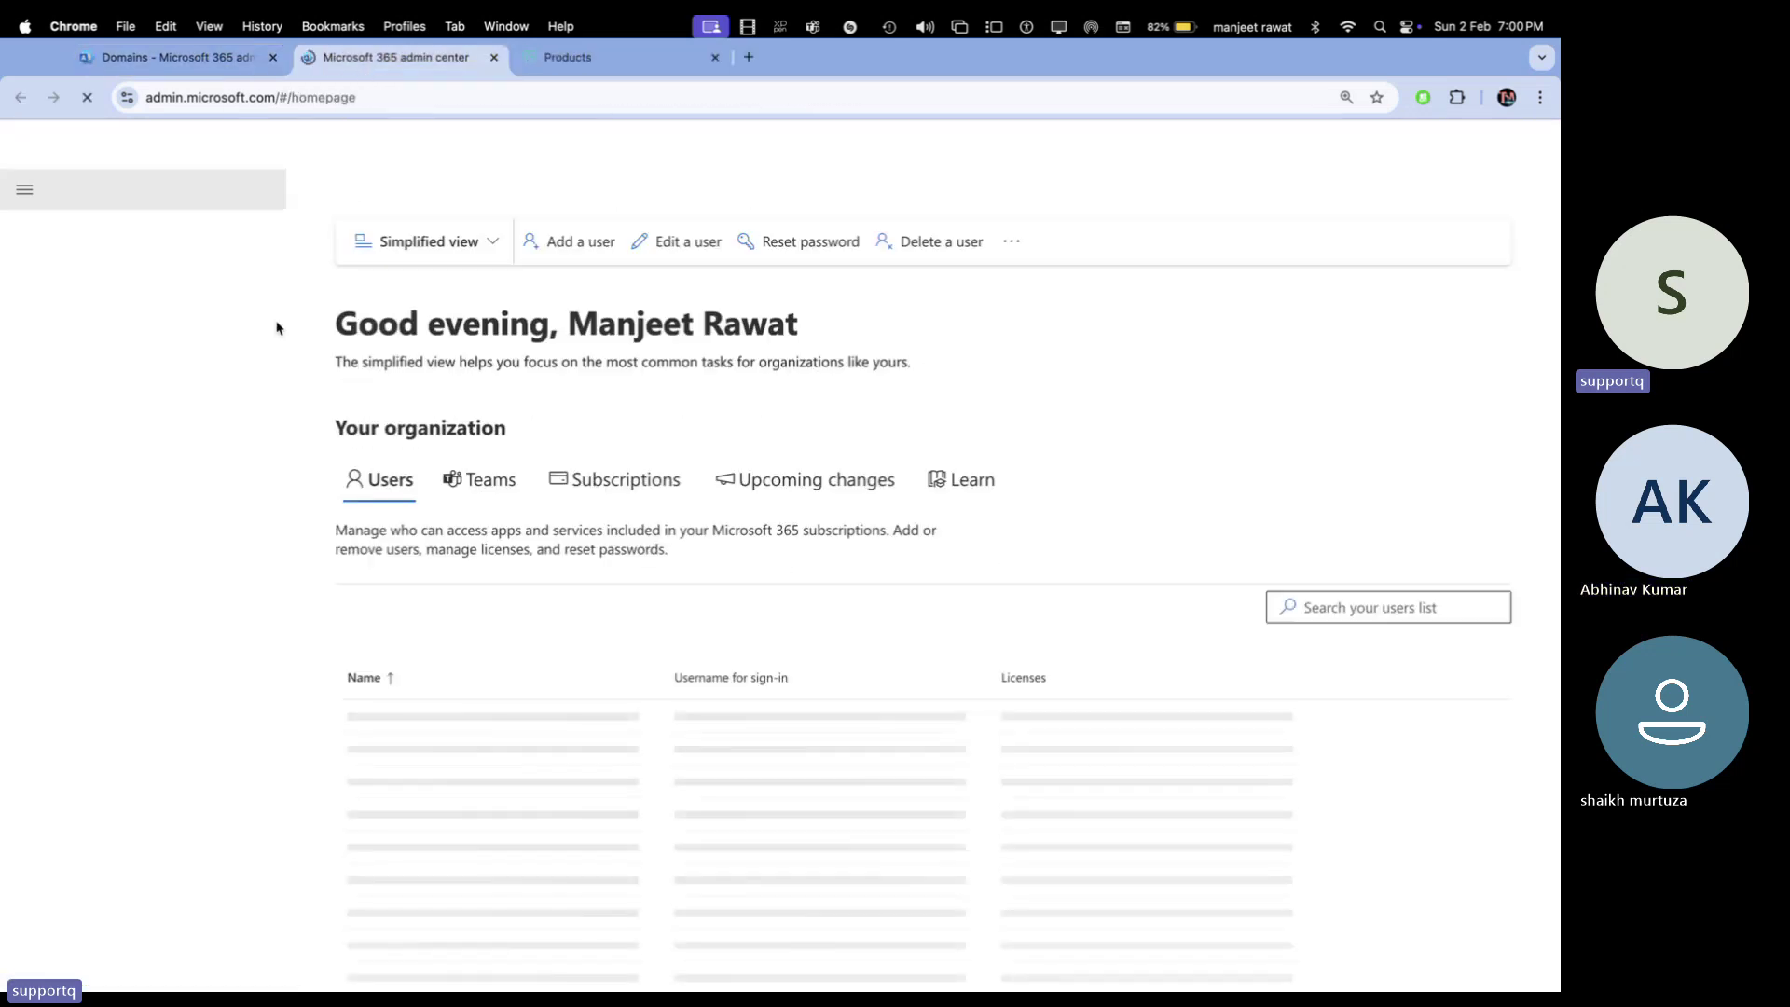
scroll(377, 716, "down", 3)
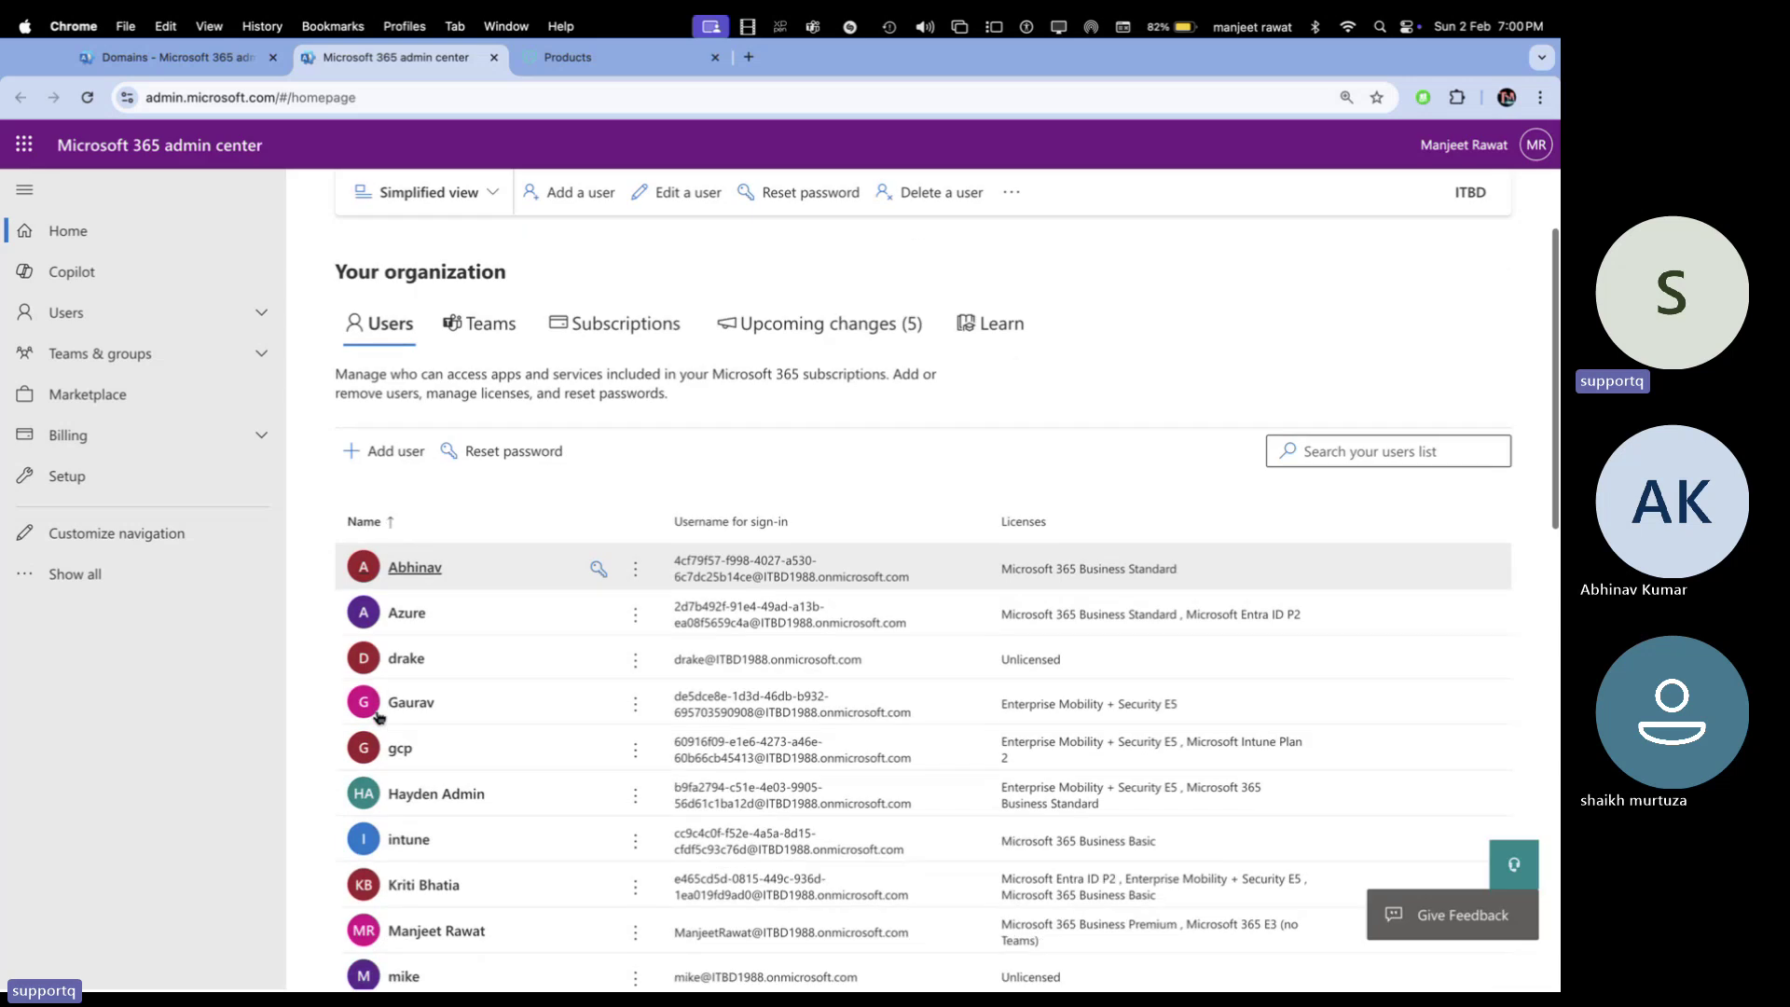
scroll(559, 681, "down", 3)
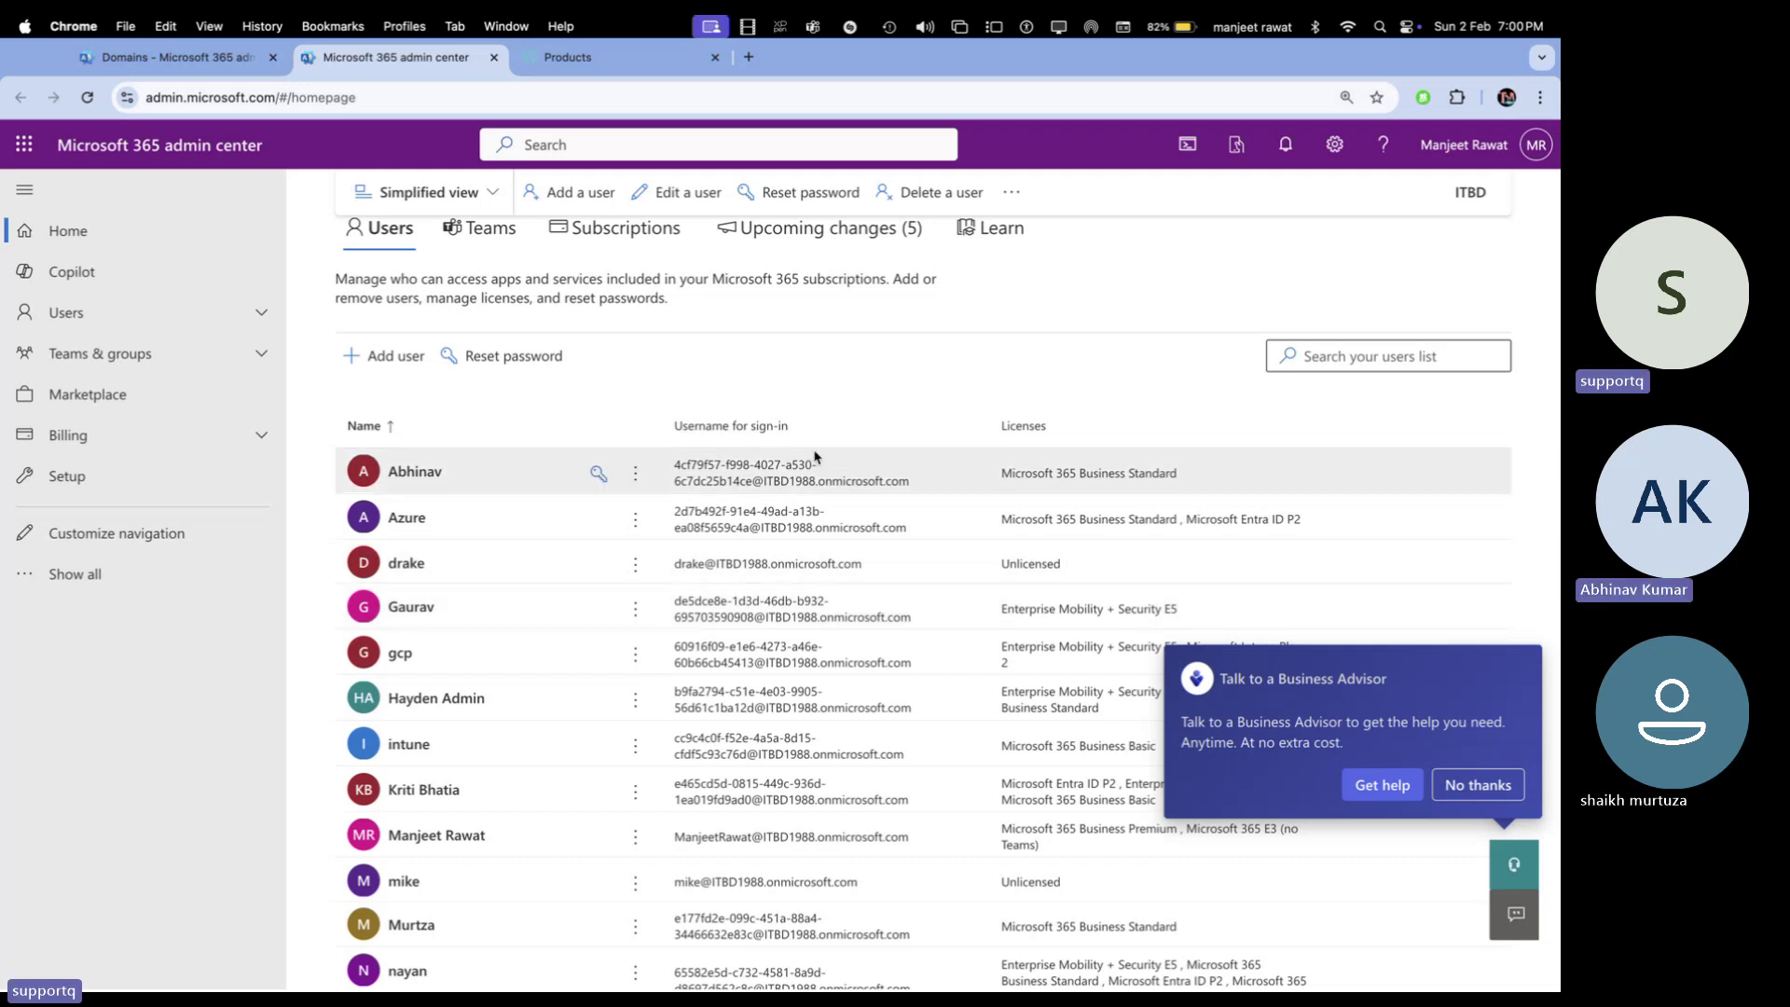
scroll(746, 653, "down", 4)
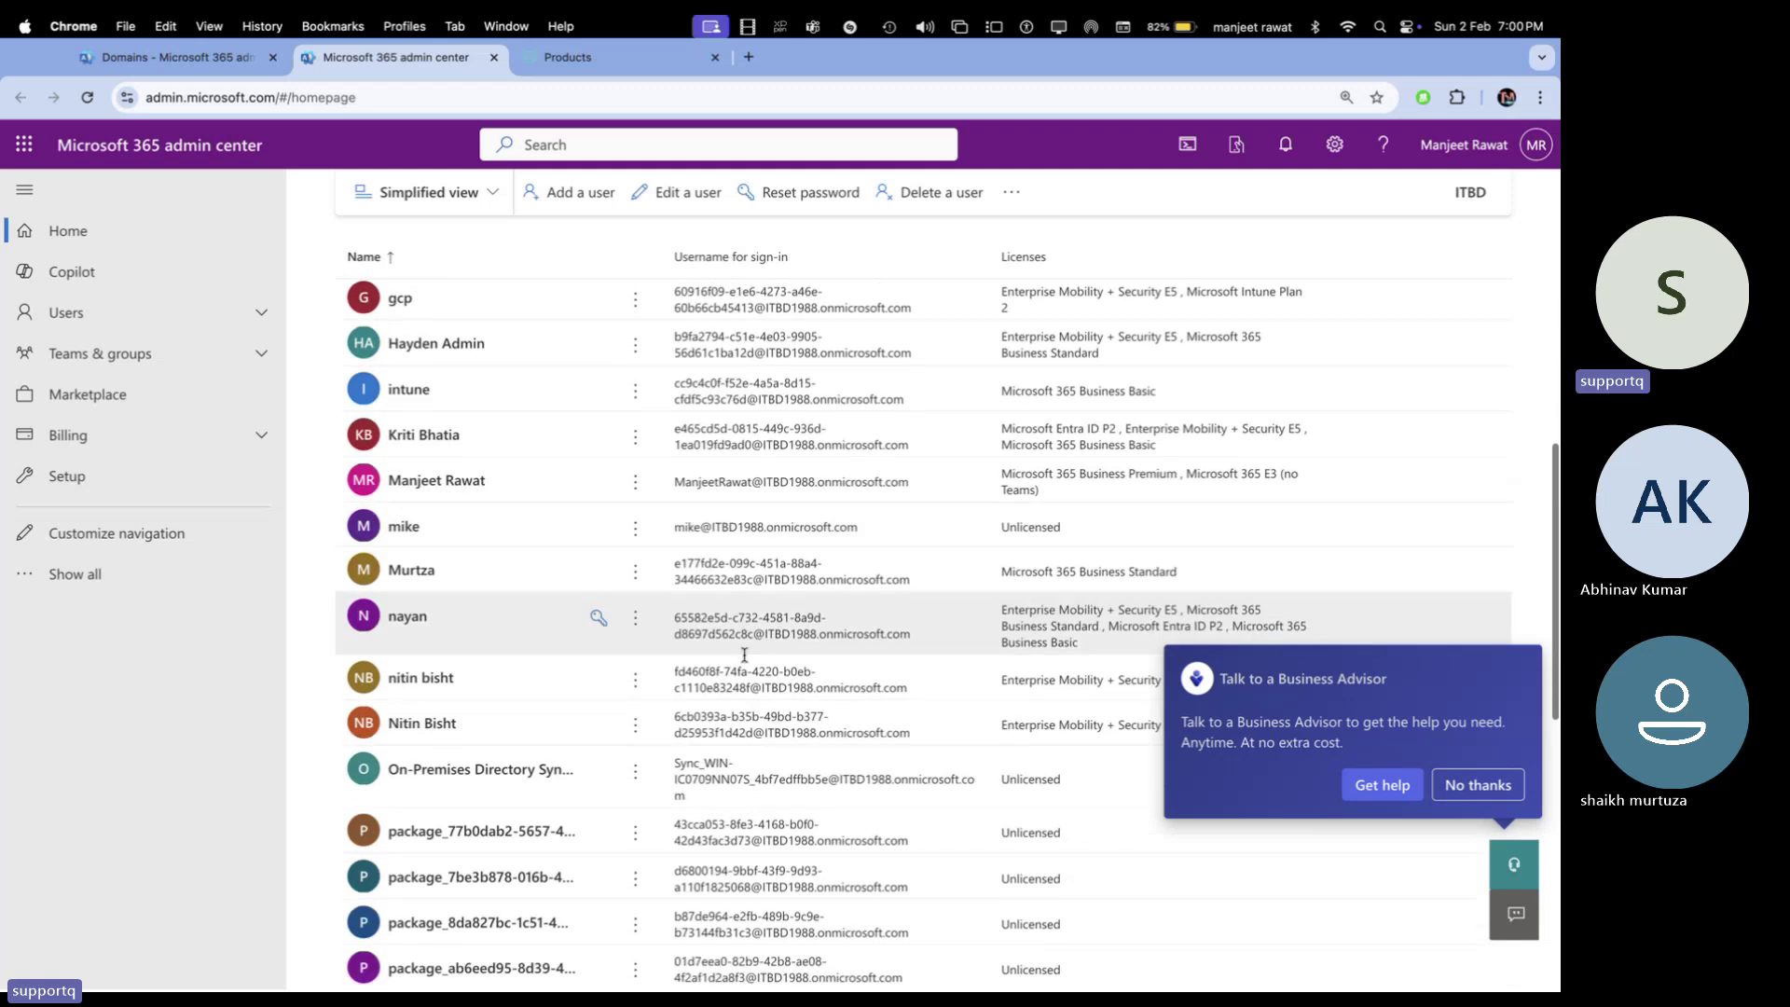
scroll(744, 655, "down", 8)
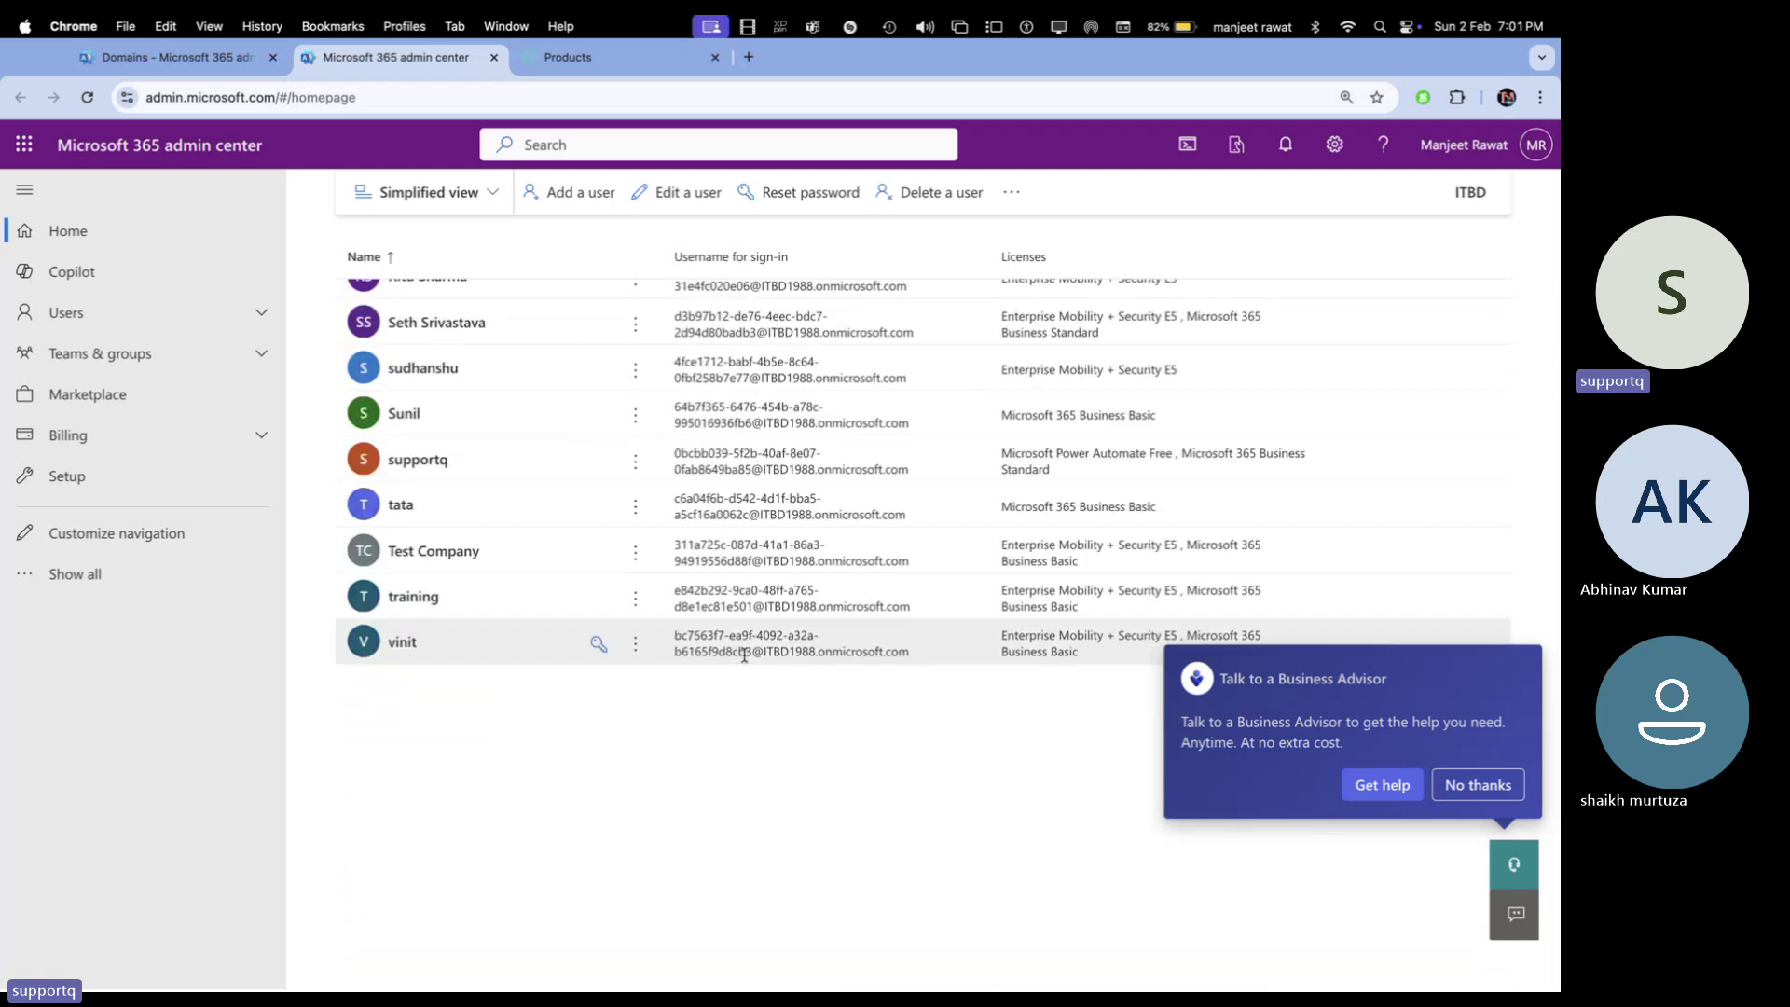
scroll(745, 655, "up", 6)
scroll(746, 661, "down", 6)
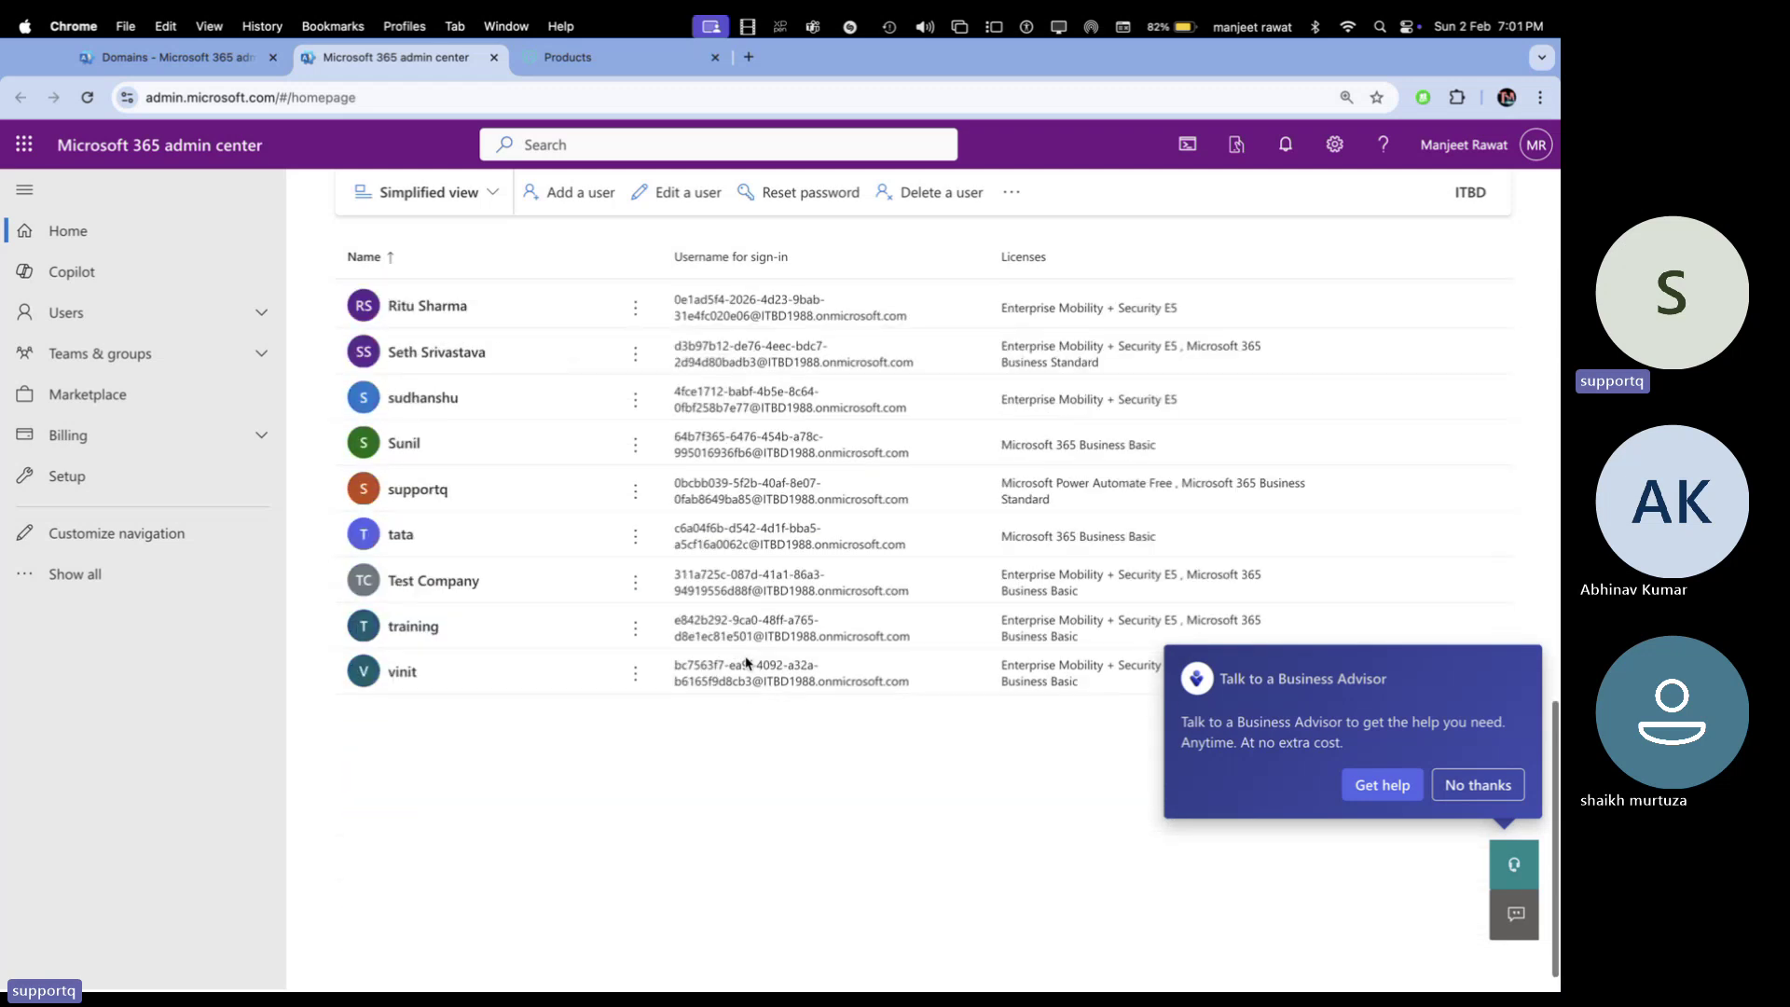
scroll(746, 662, "down", 1)
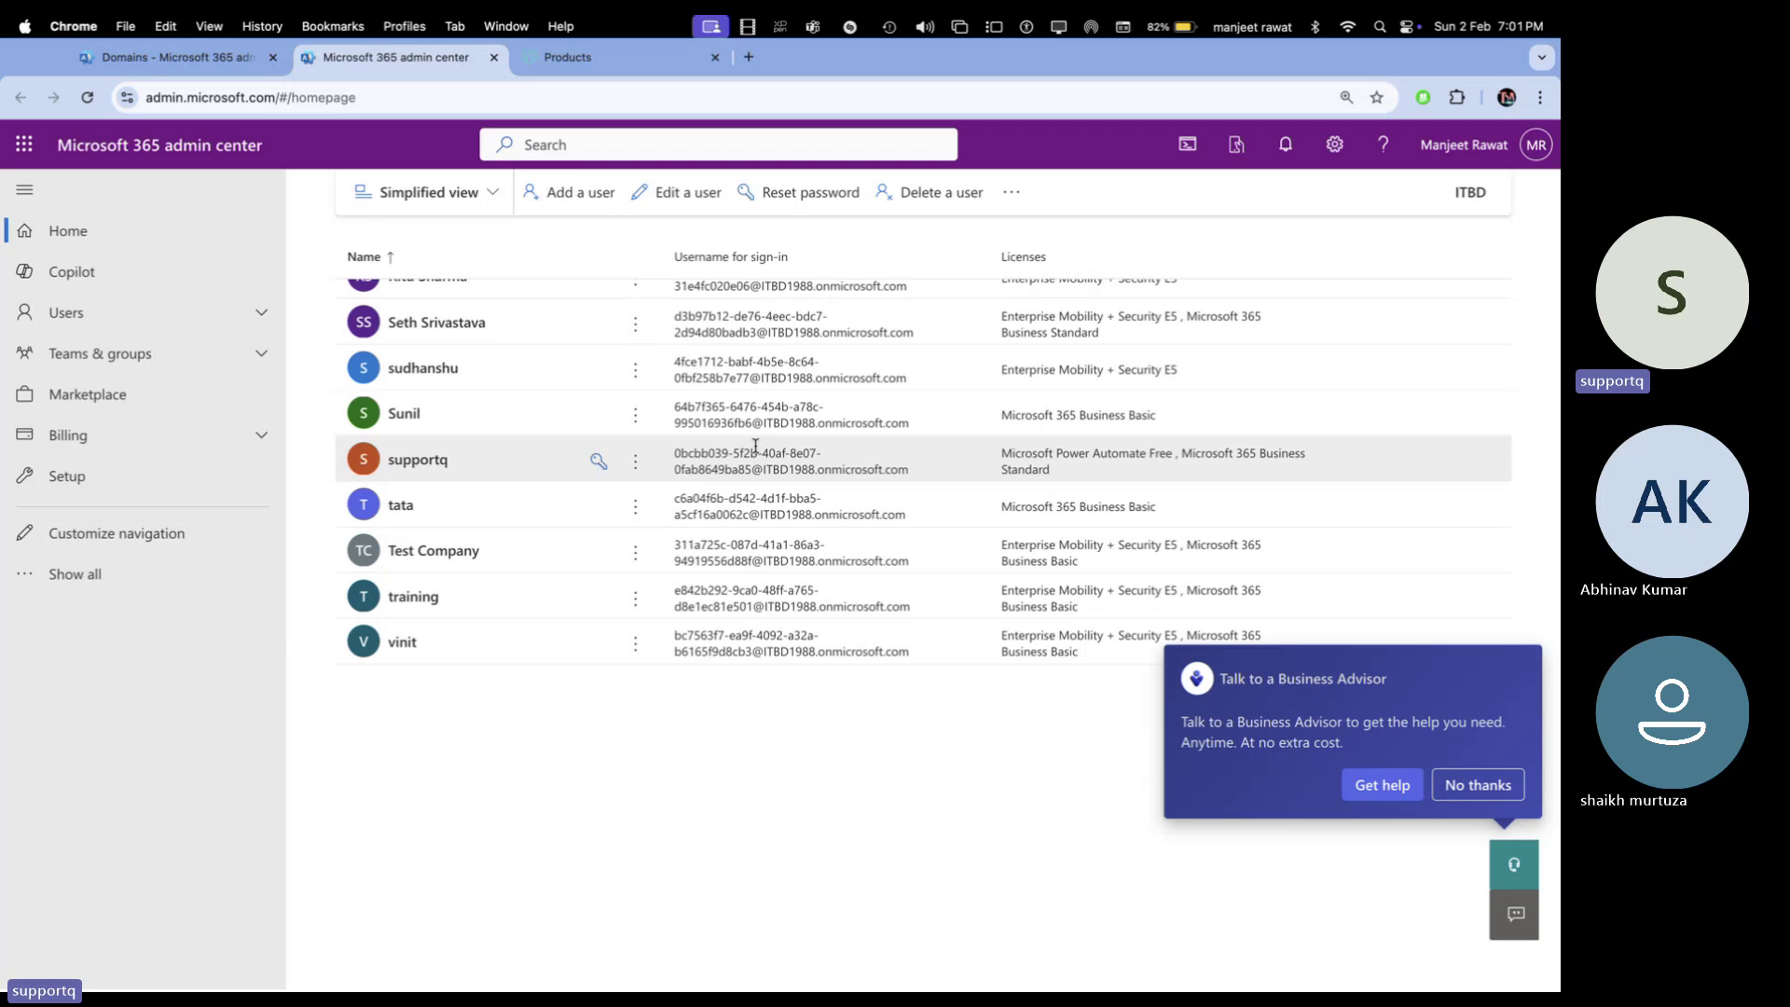
key("ctrl+Right")
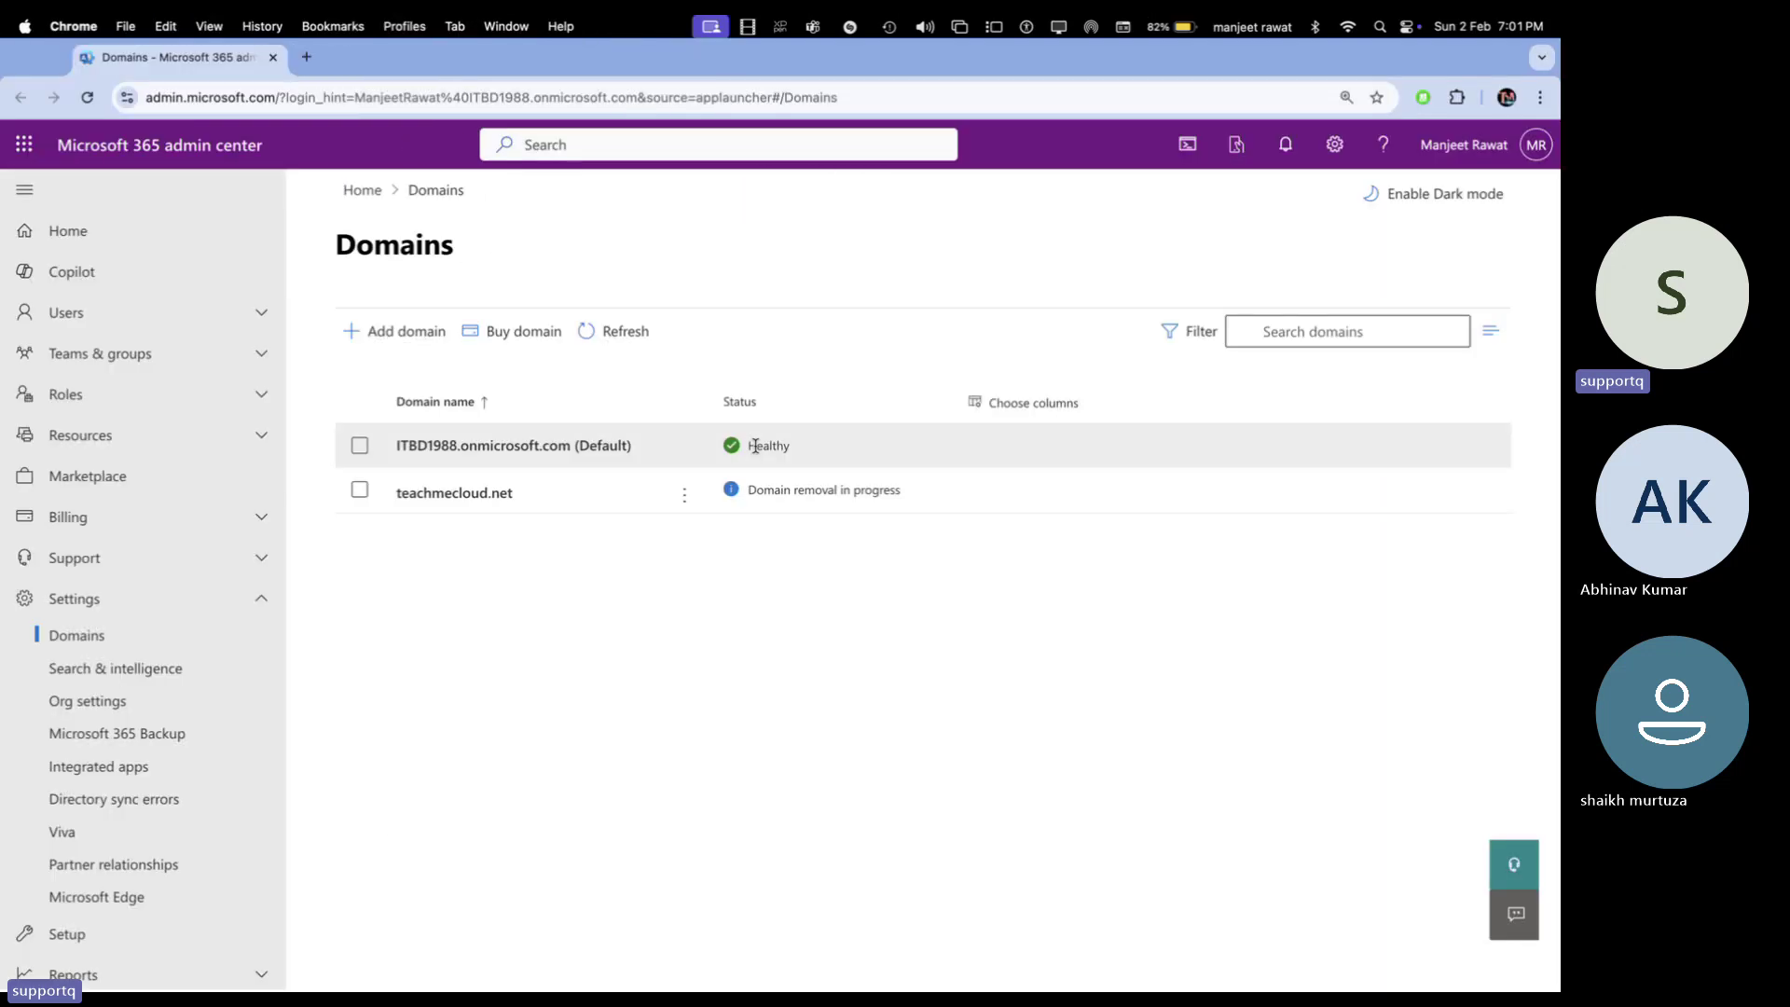
Refresh the Domains list to check teachmecloud.net's removal, then go back to GoDaddy's Products page
left_click(604, 334)
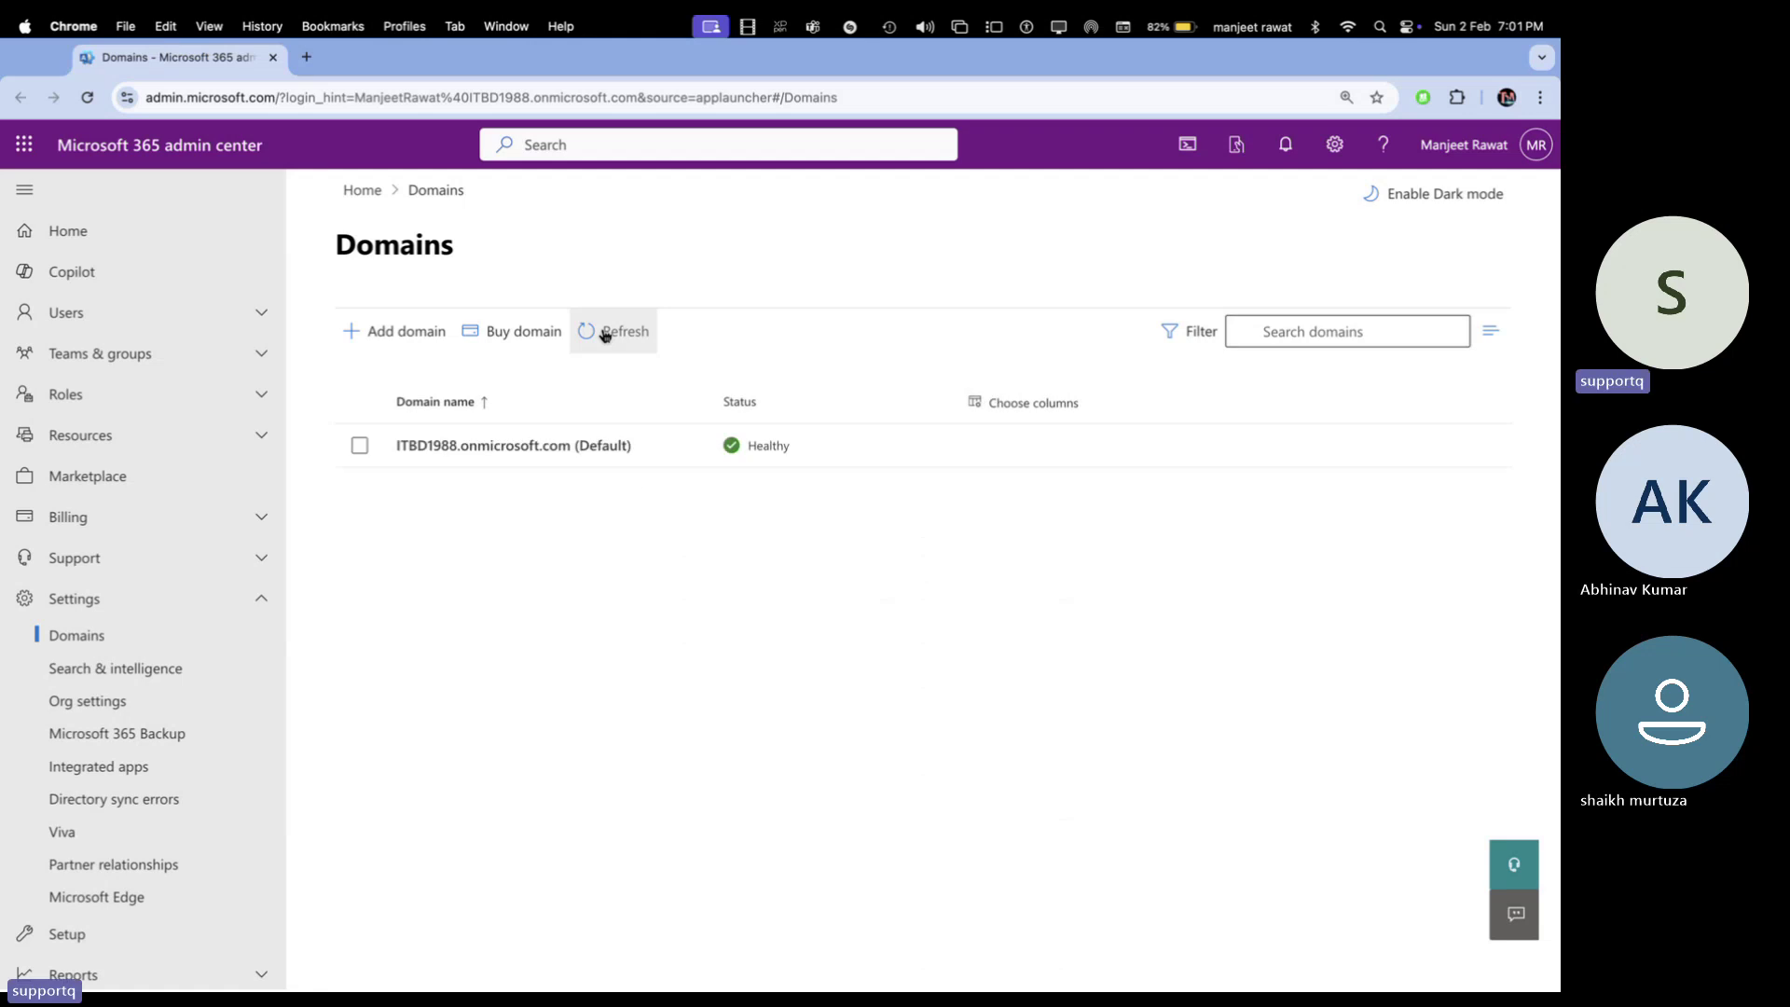
key("ctrl+Left")
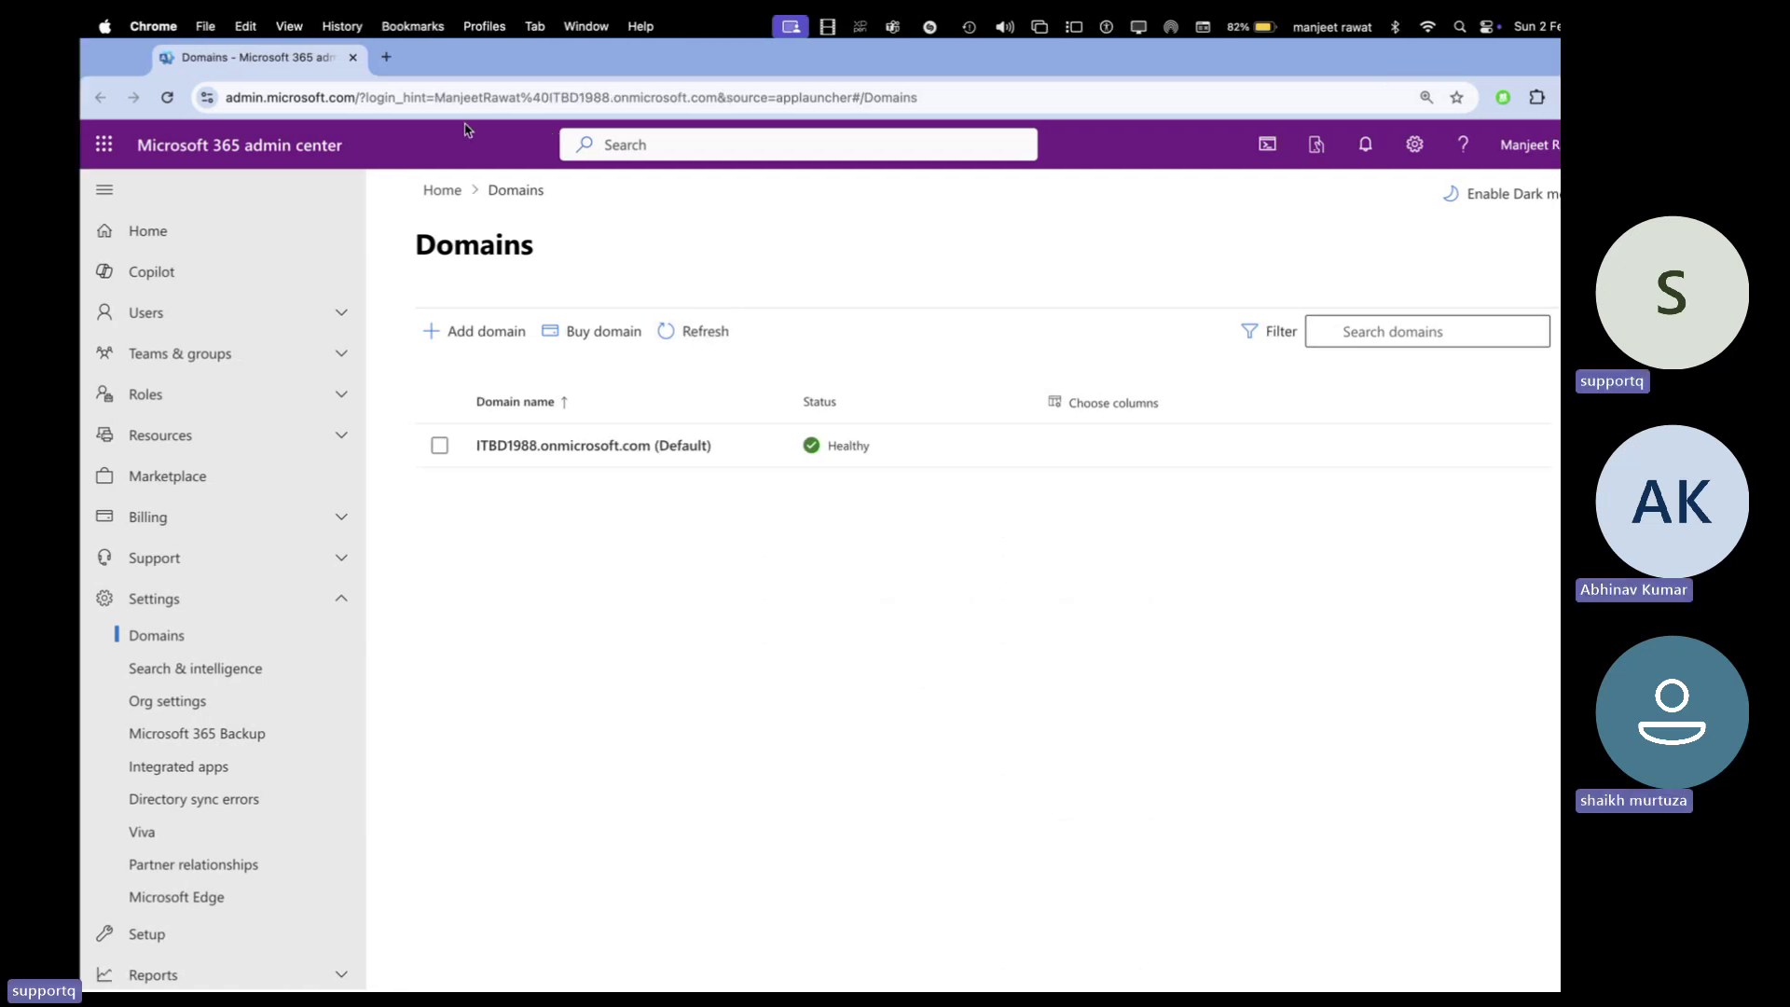
key("ctrl+Tab")
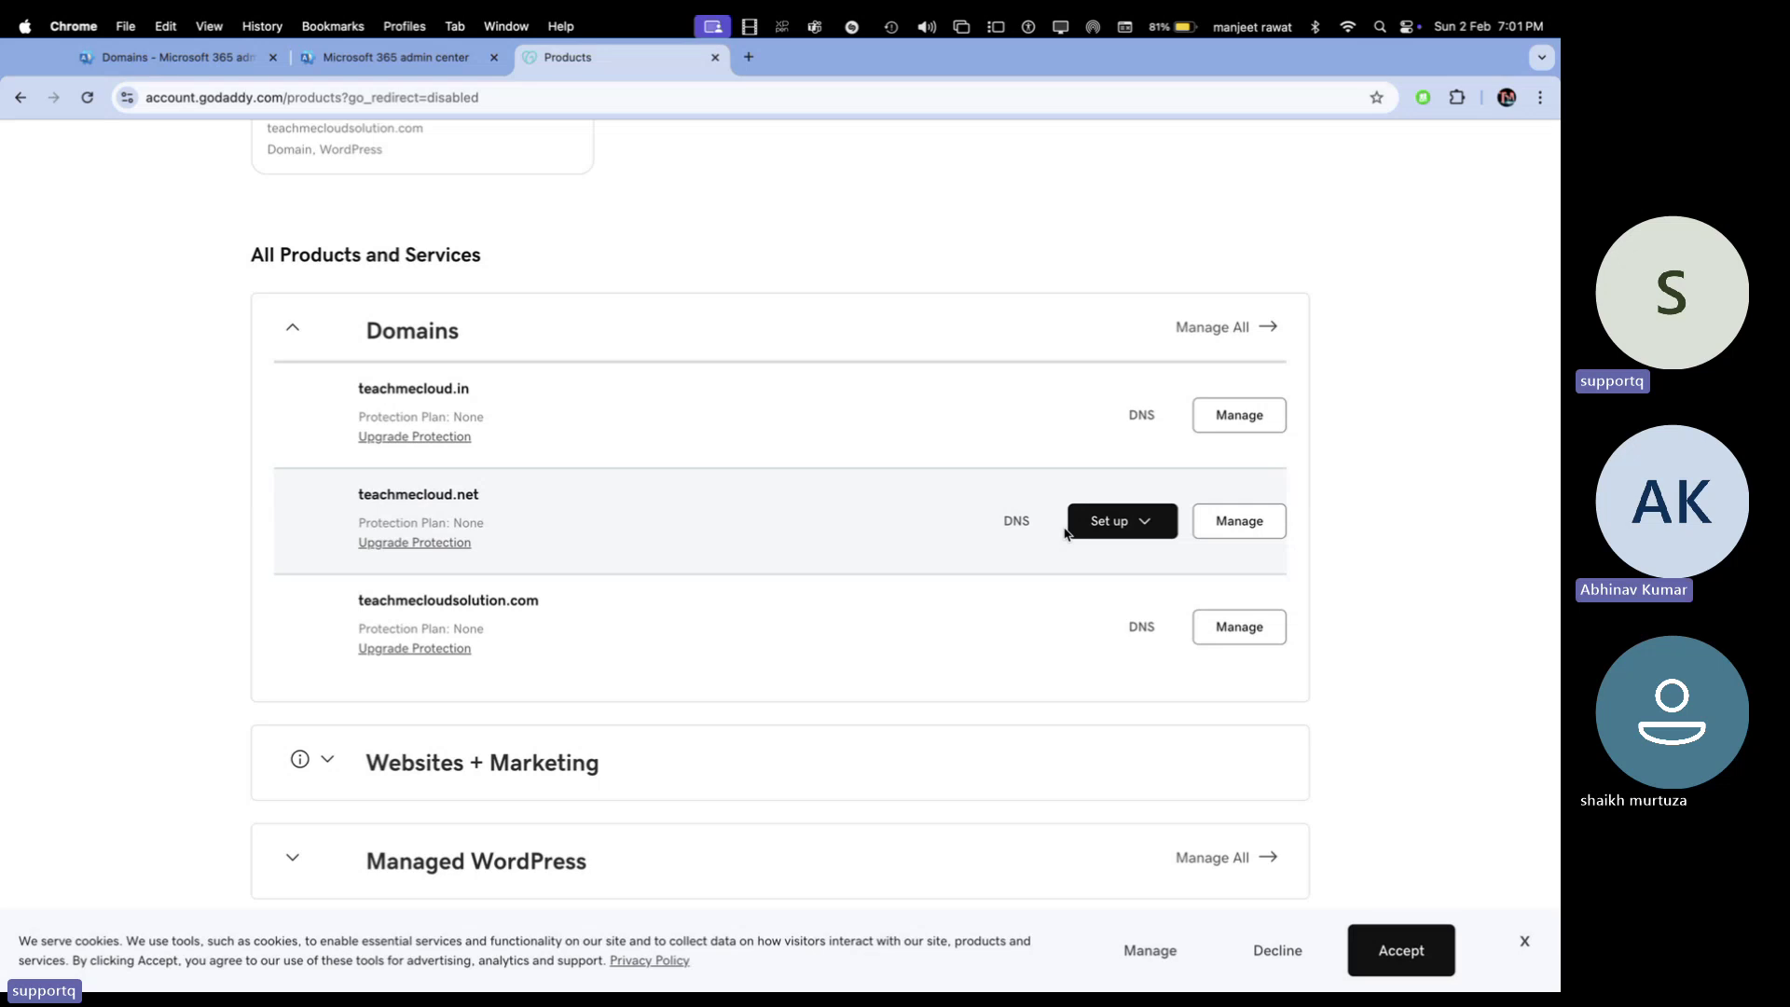
Go through teachmecloud.net's DNS management, dismiss the DNSSEC credits notice, and open the Domain Portfolio
left_click(1029, 521)
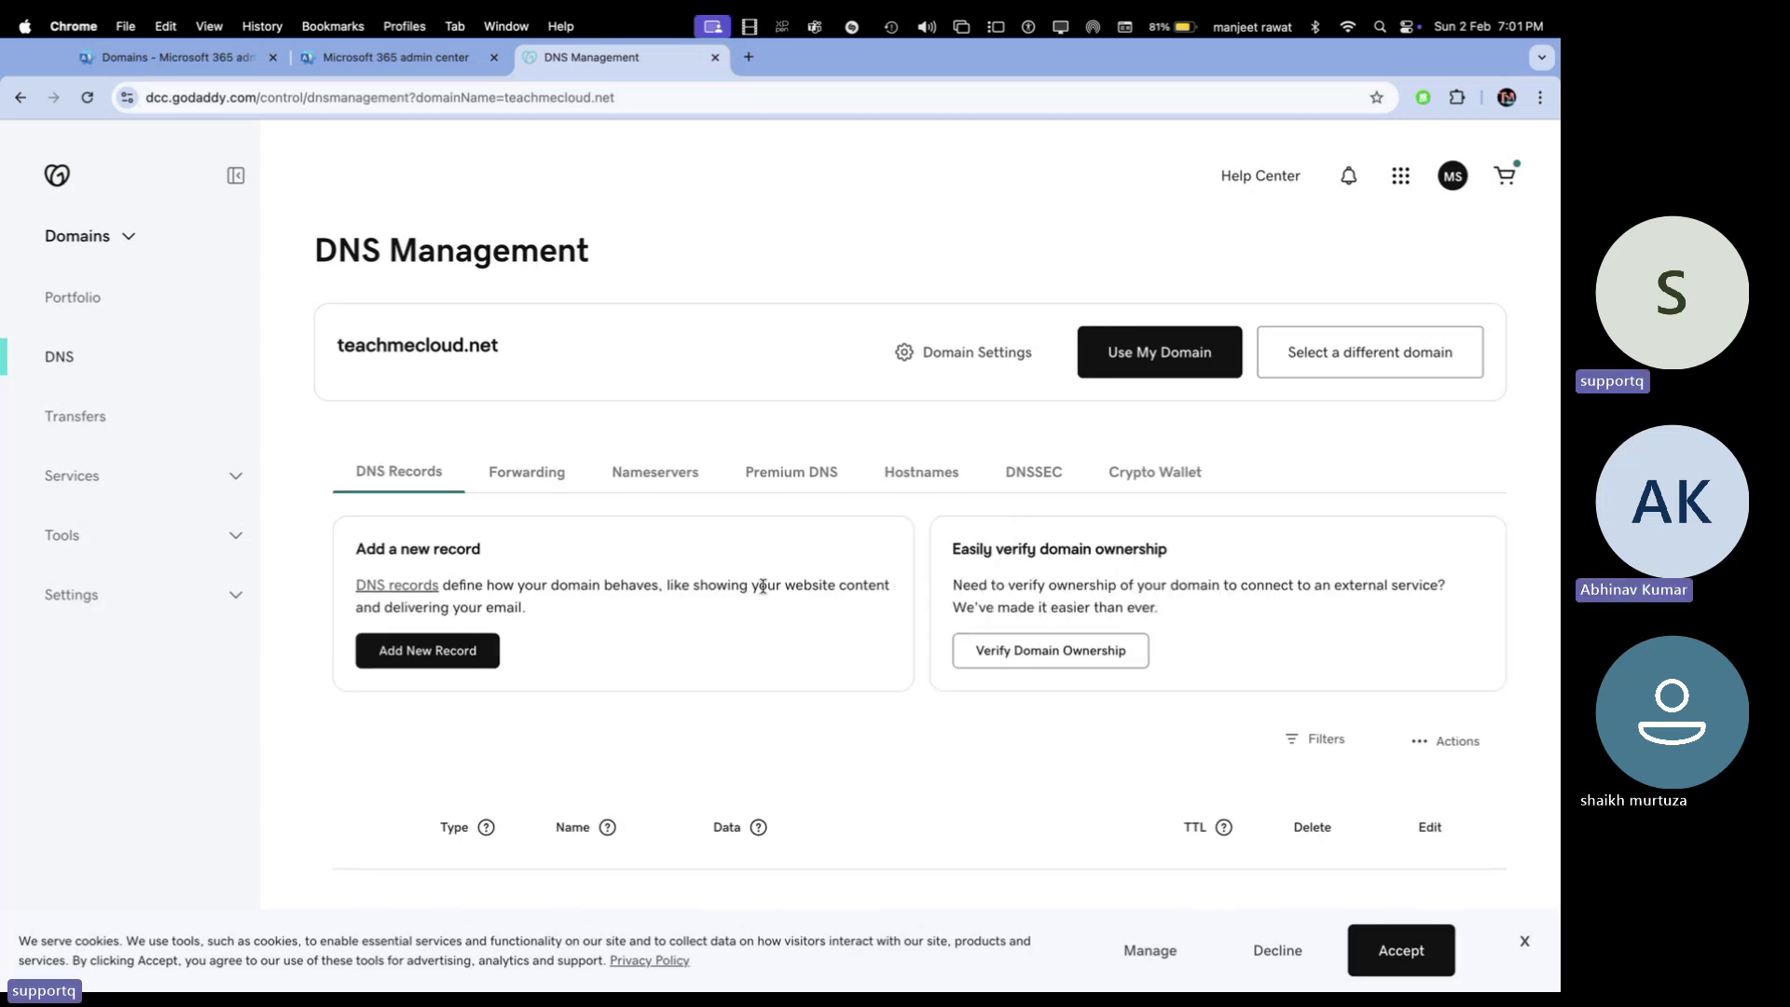
left_click(66, 361)
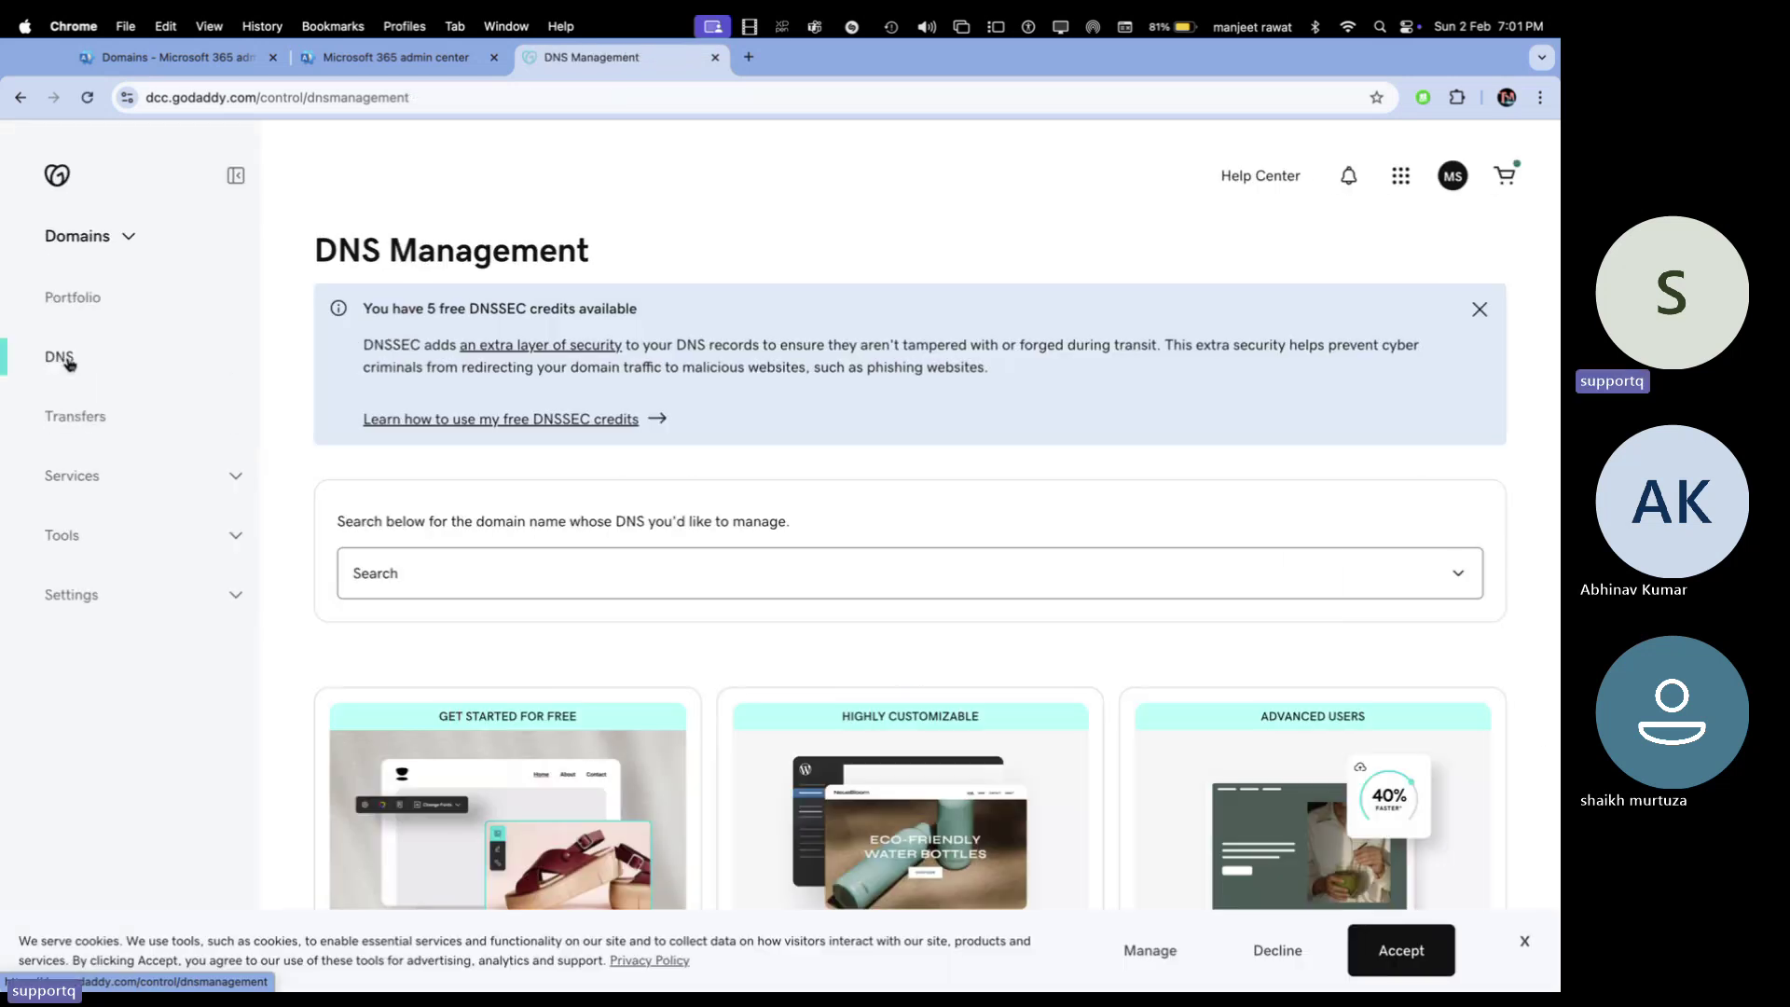
scroll(360, 559, "down", 5)
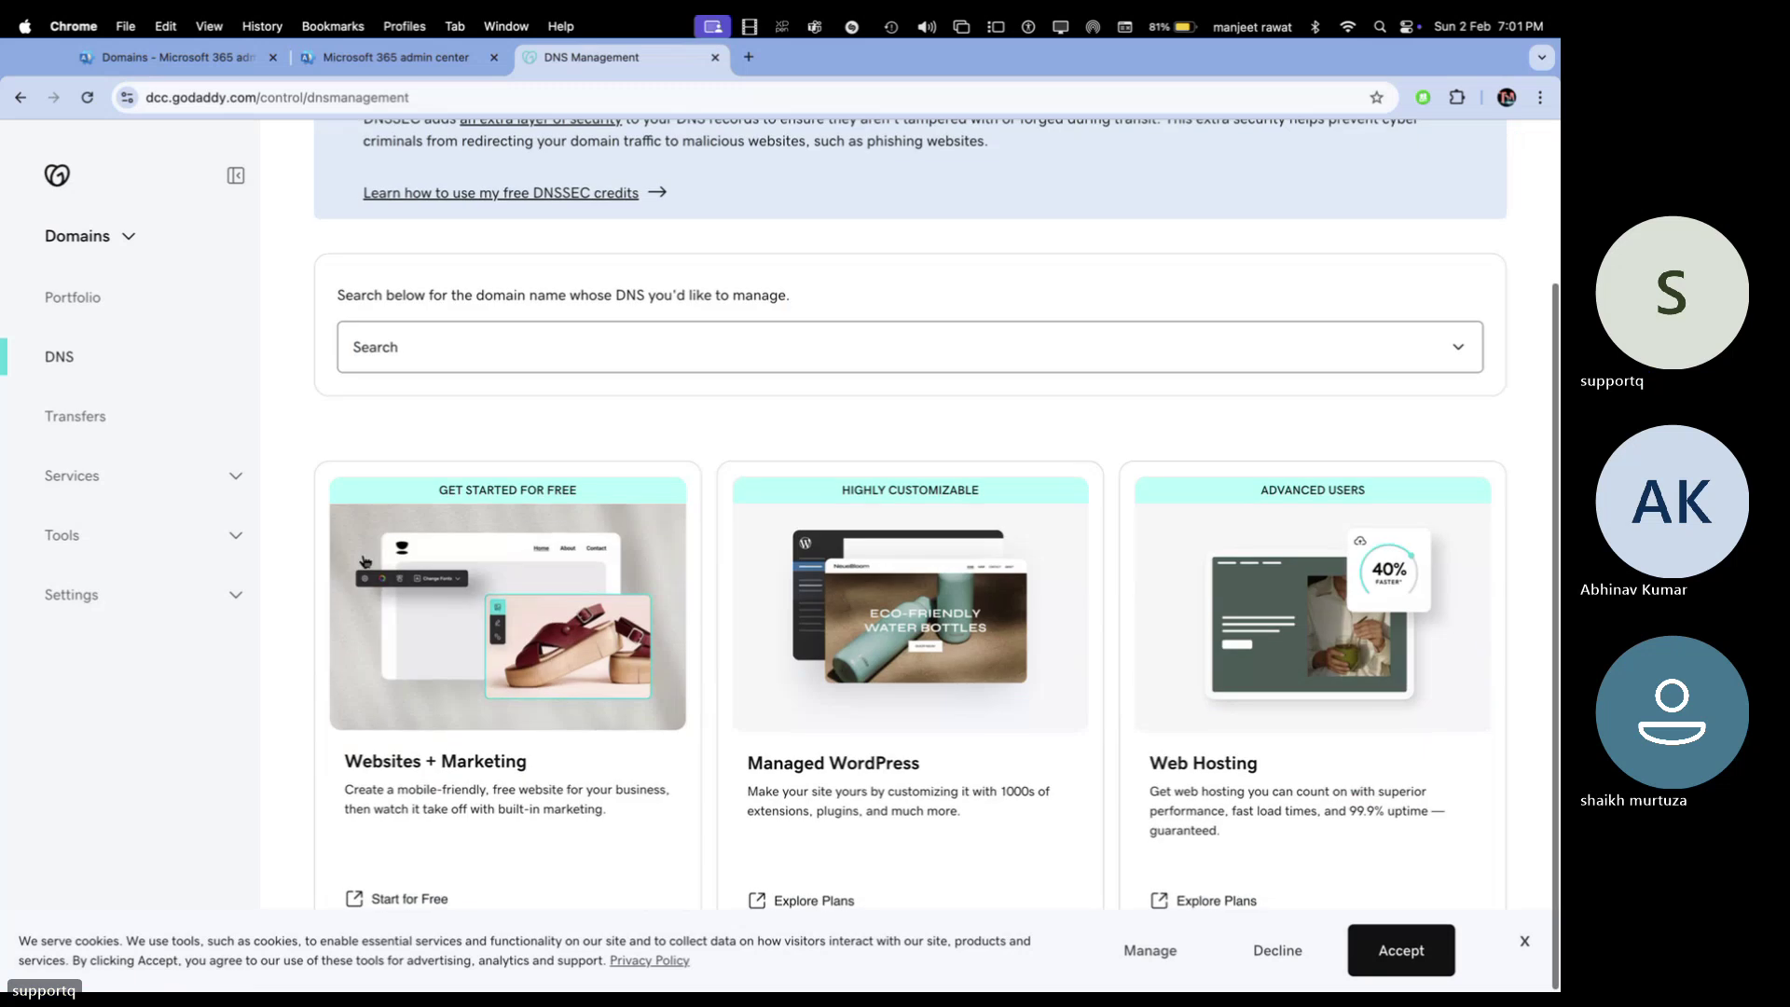
scroll(365, 559, "up", 5)
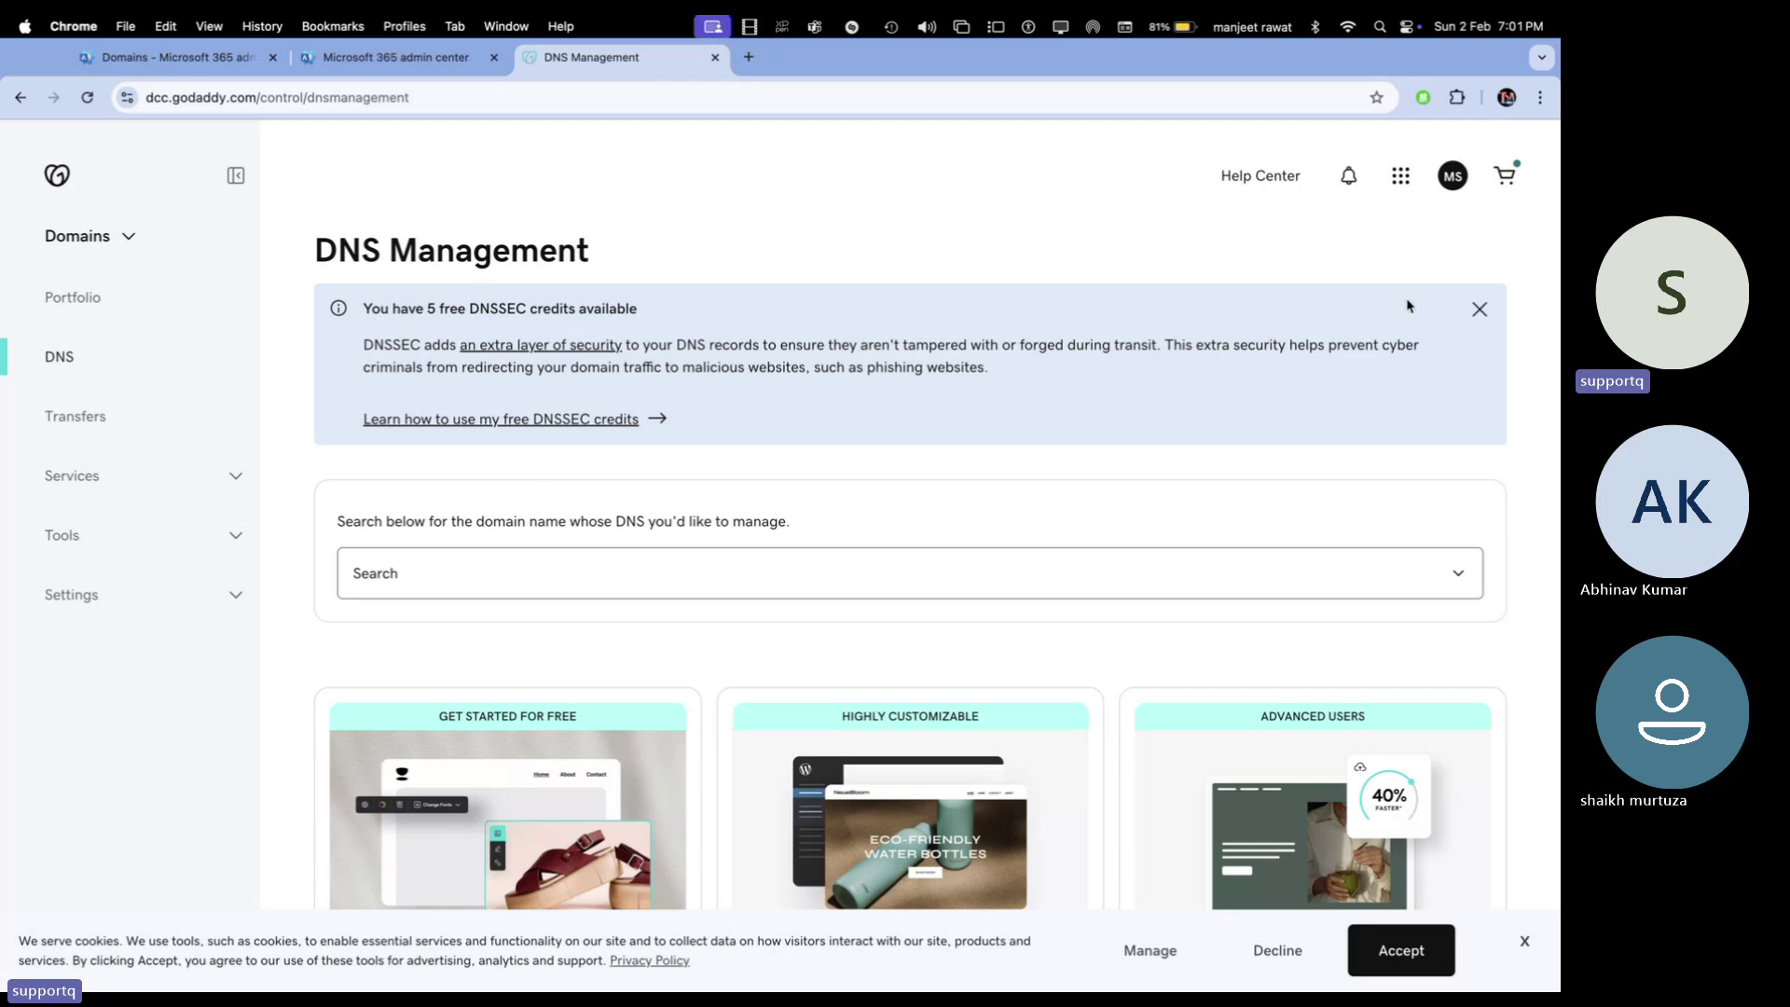
left_click(1480, 309)
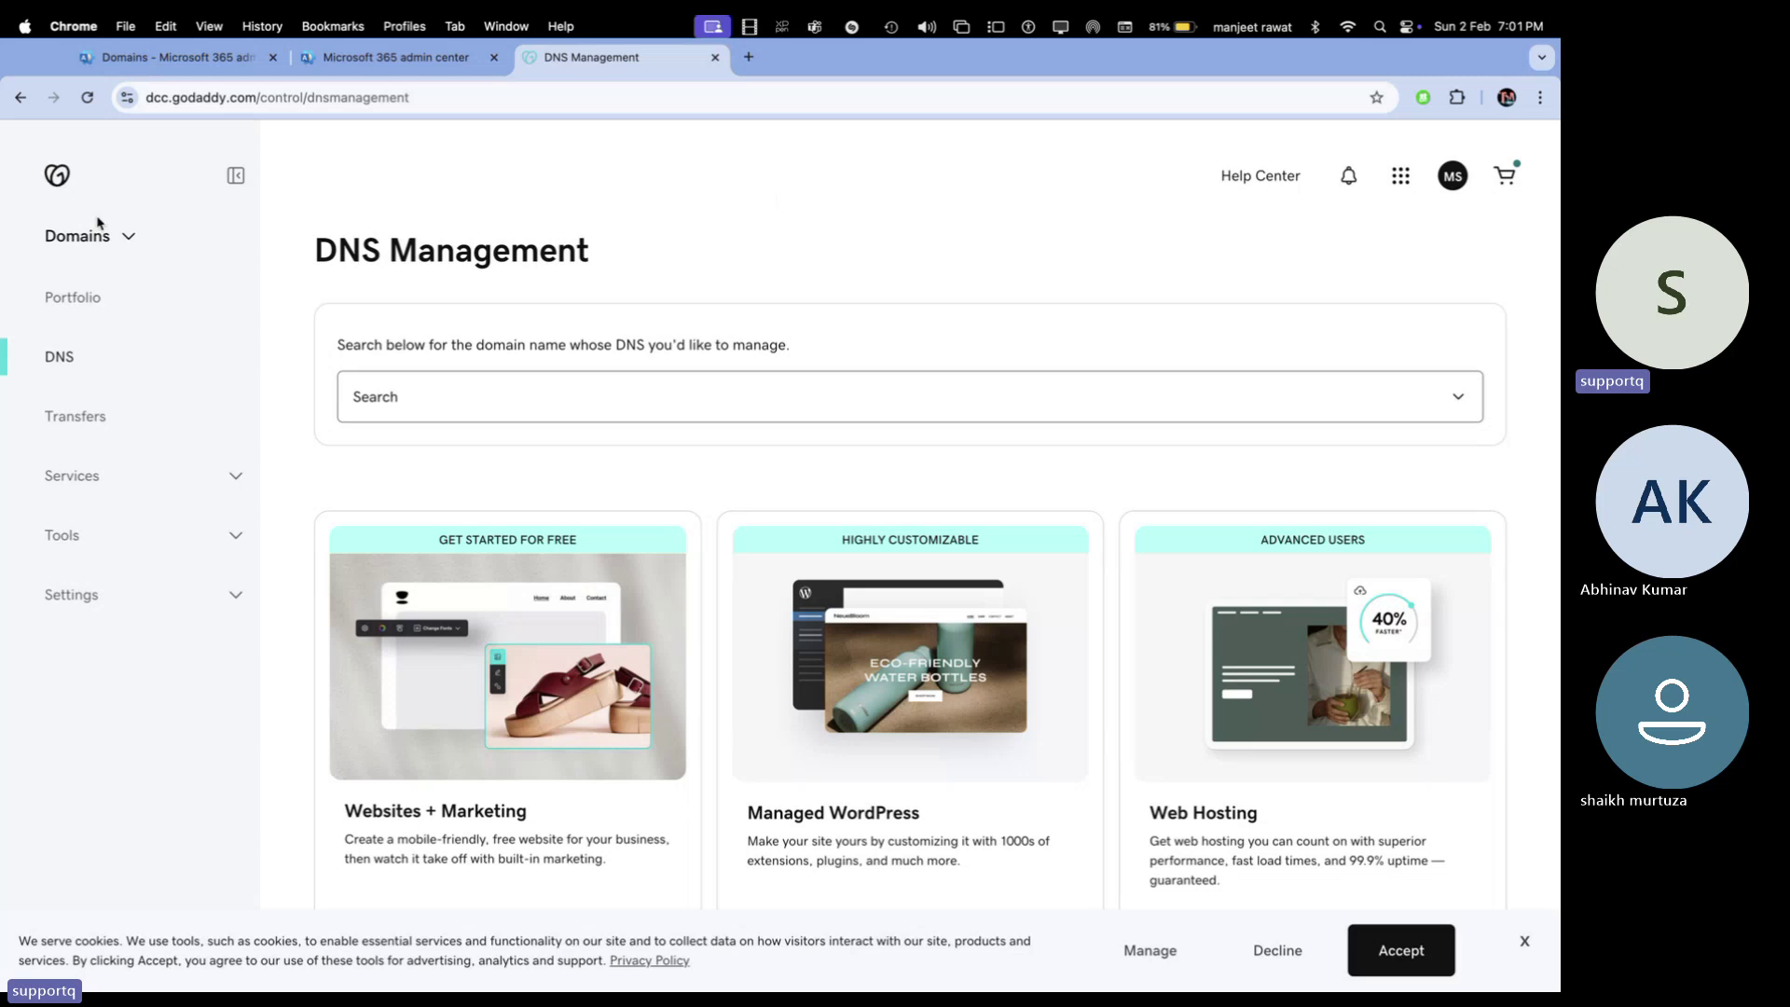
left_click(84, 298)
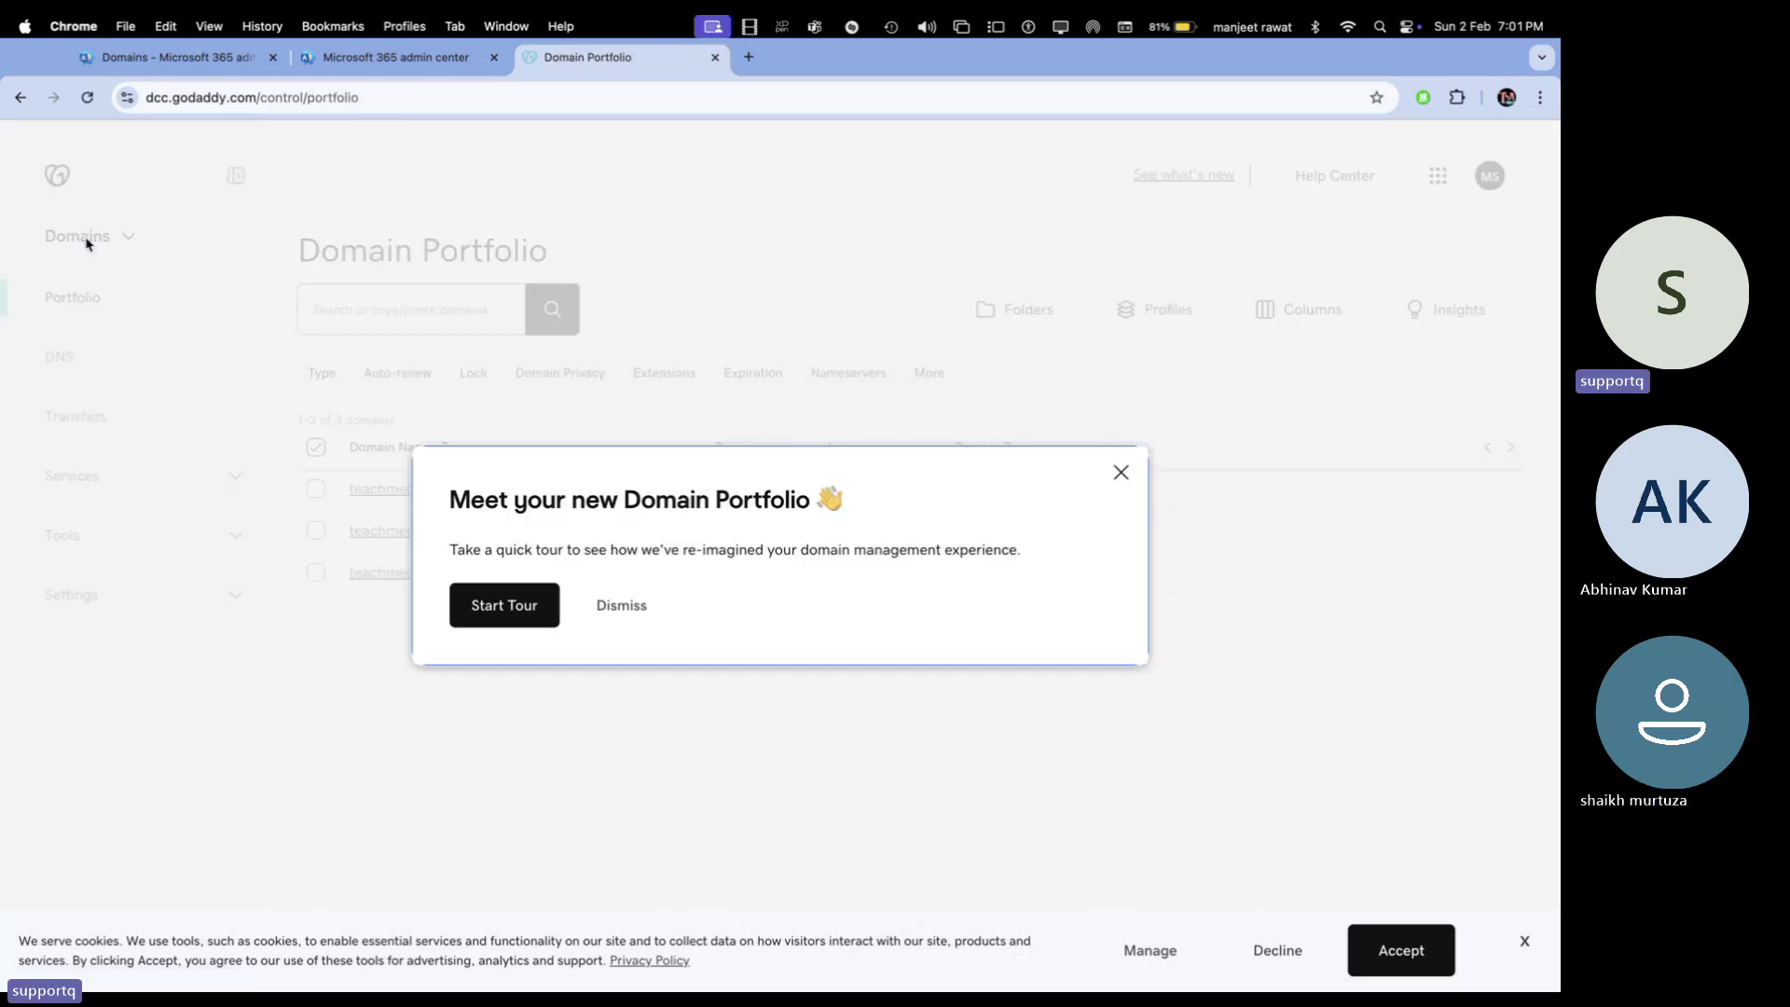
Dismiss the portfolio tour, open teachmecloud.net's DNS tab, and review its autodiscover, DKIM, MX, SPF and DMARC records
left_click(1121, 475)
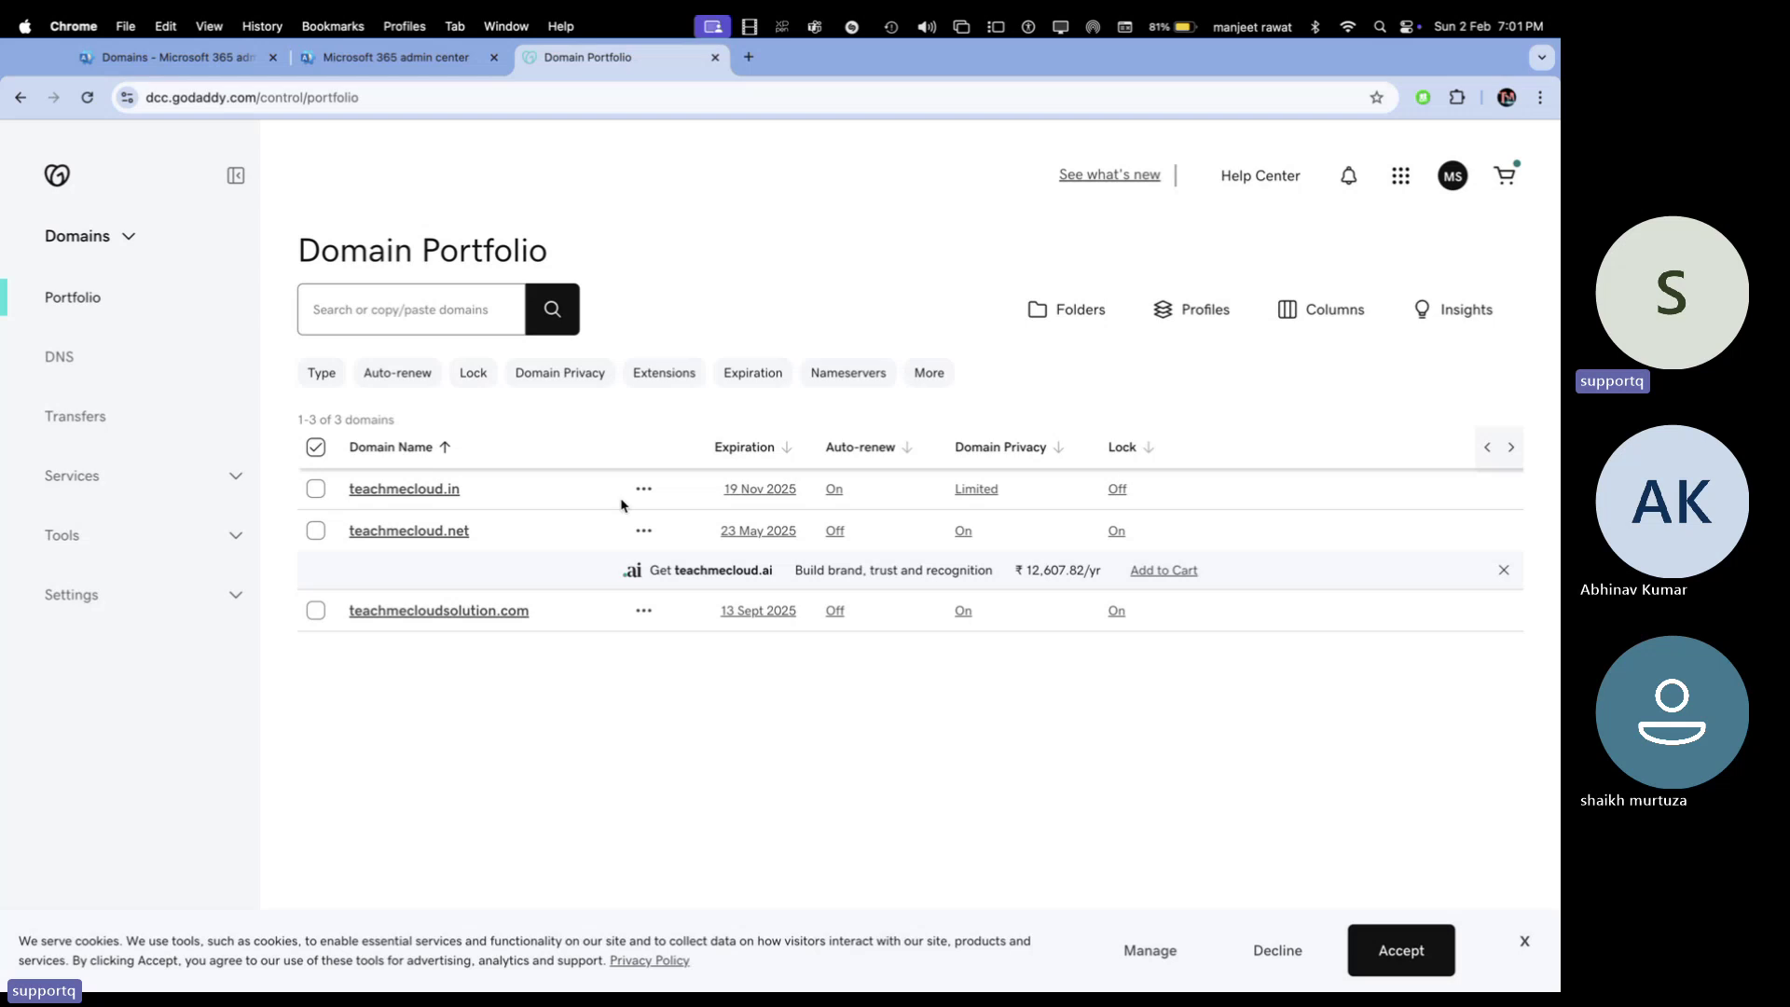
left_click(431, 531)
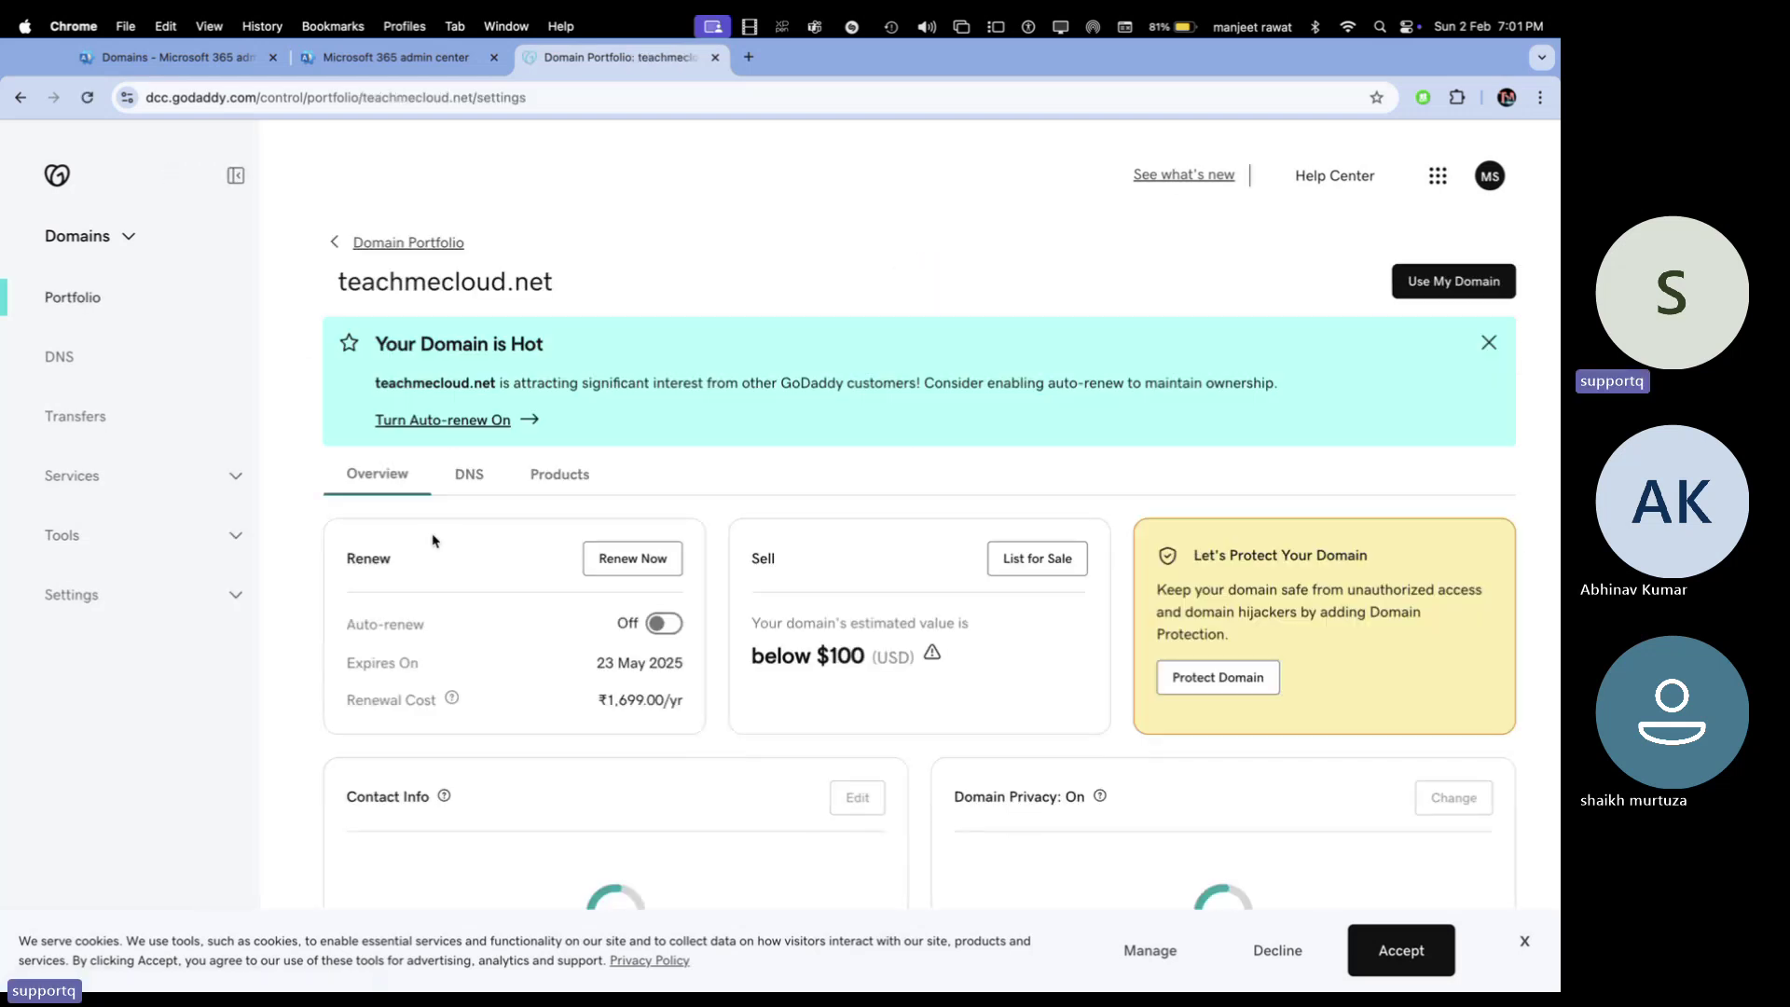
left_click(460, 483)
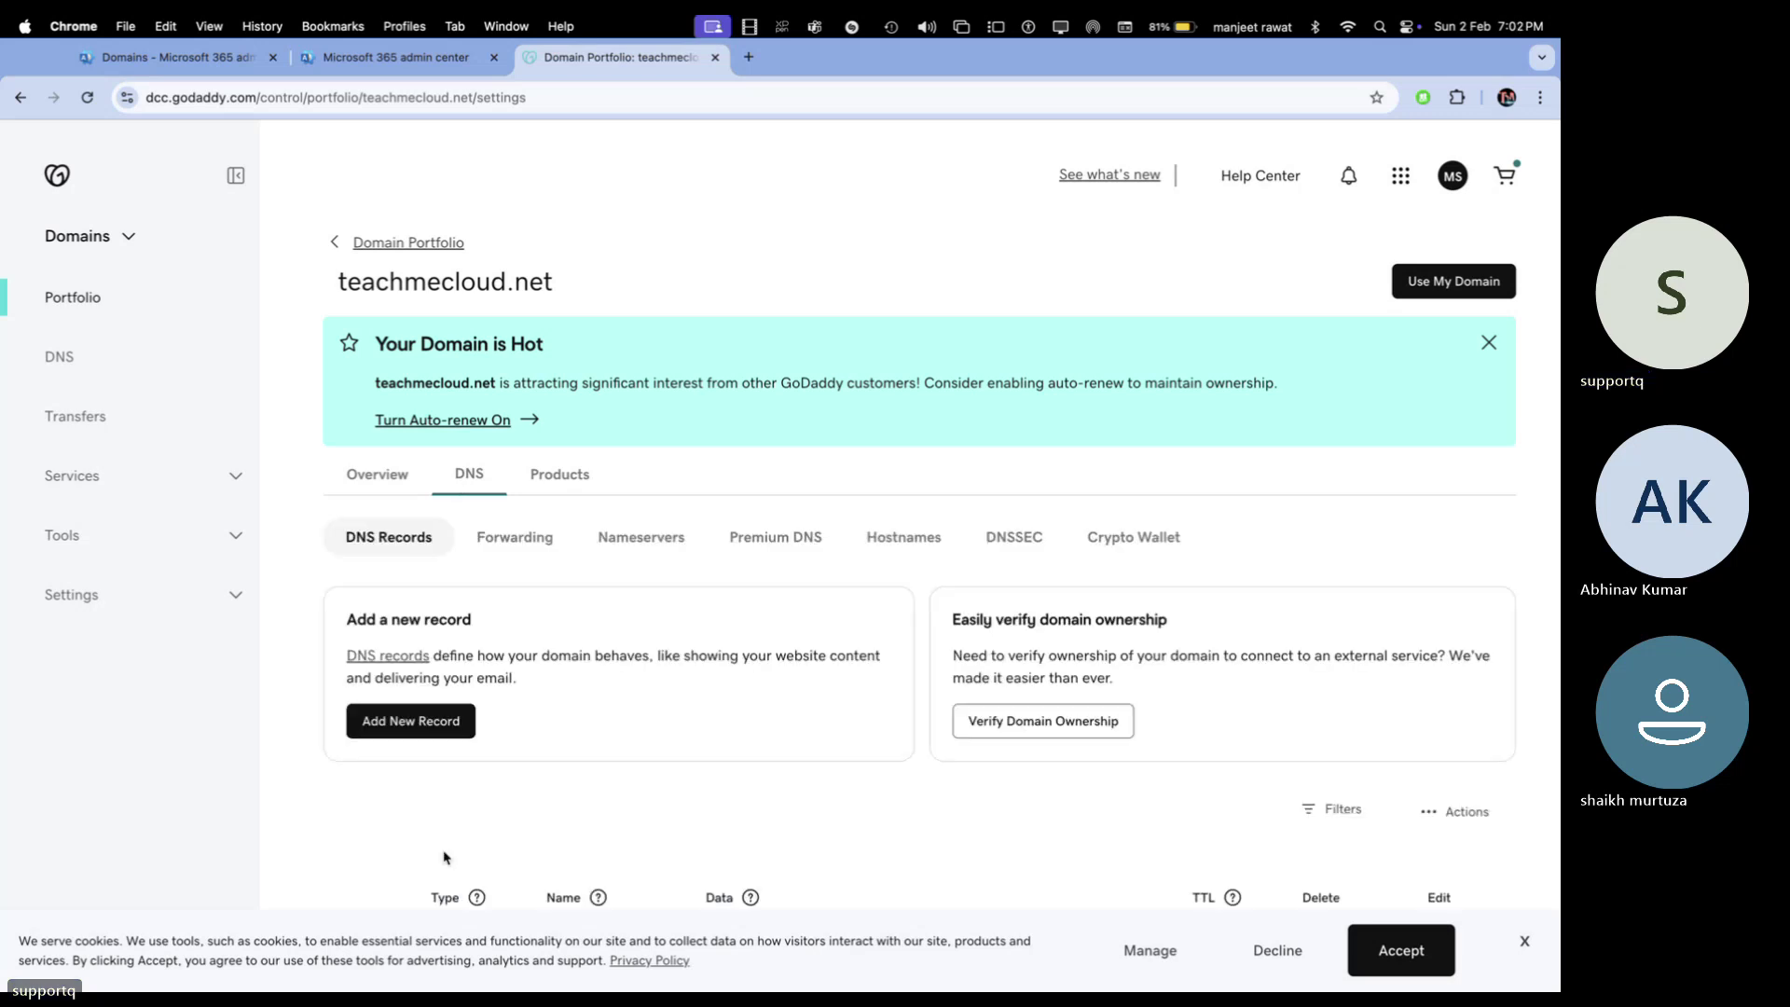
scroll(444, 853, "down", 6)
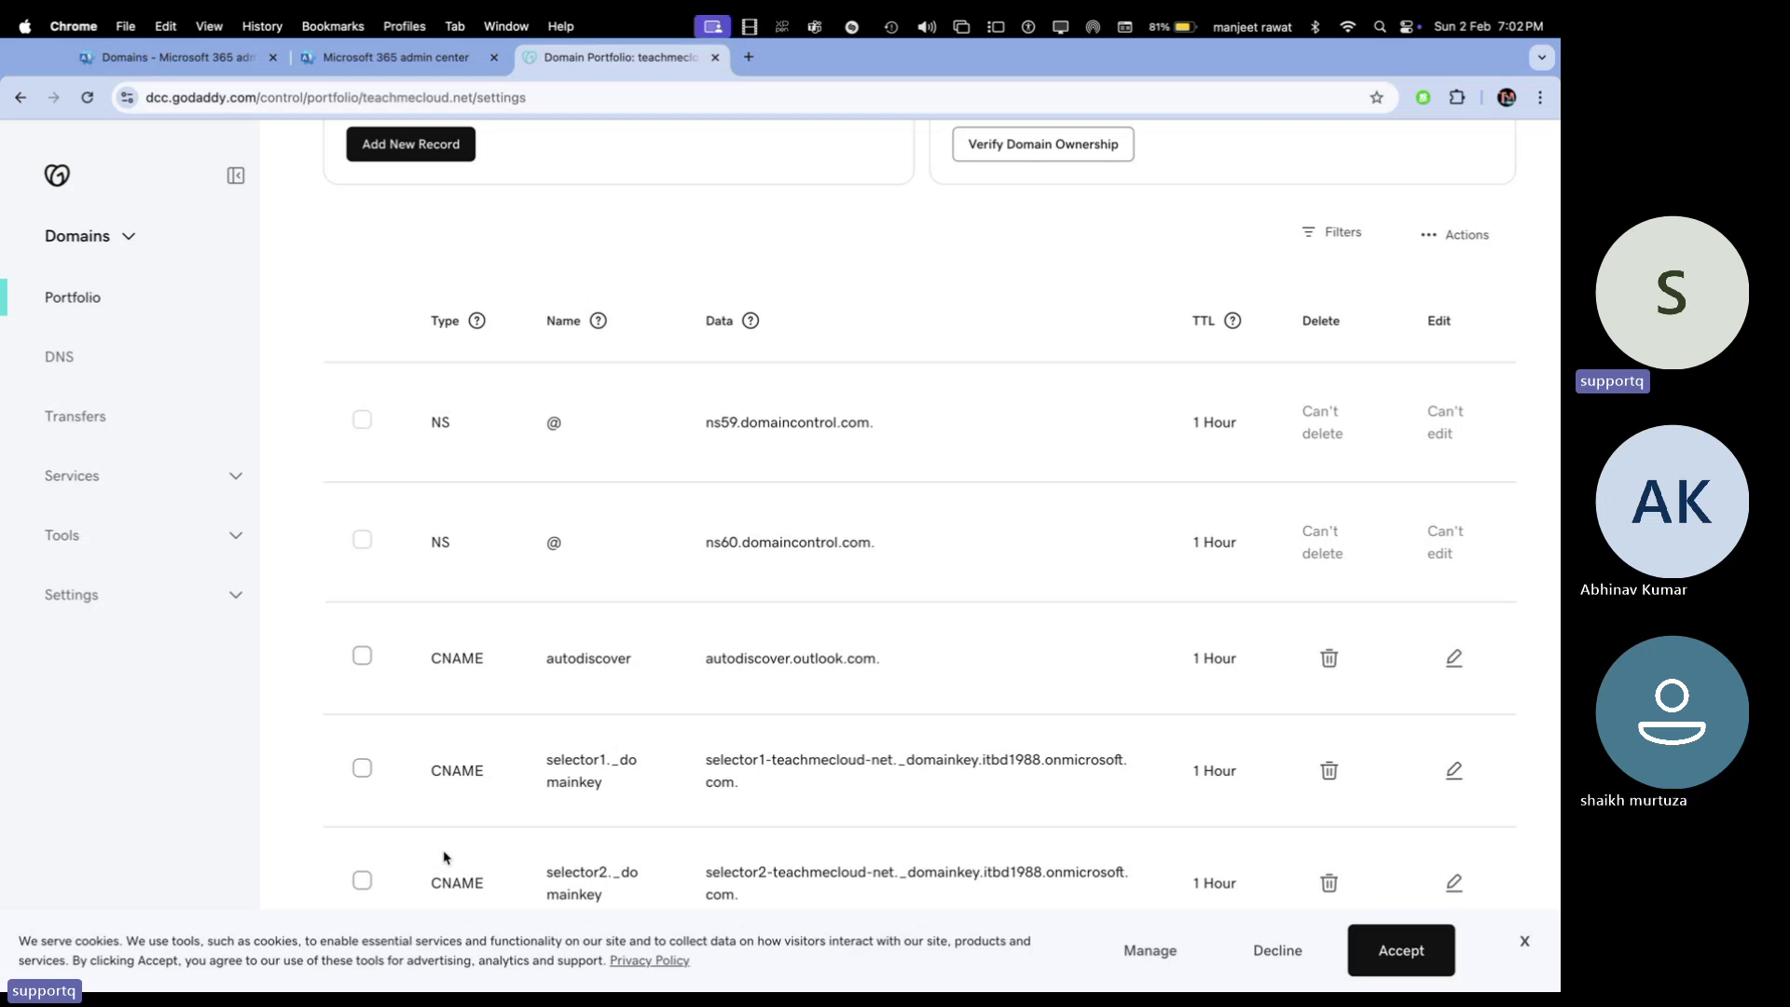
scroll(445, 856, "down", 5)
scroll(443, 848, "down", 6)
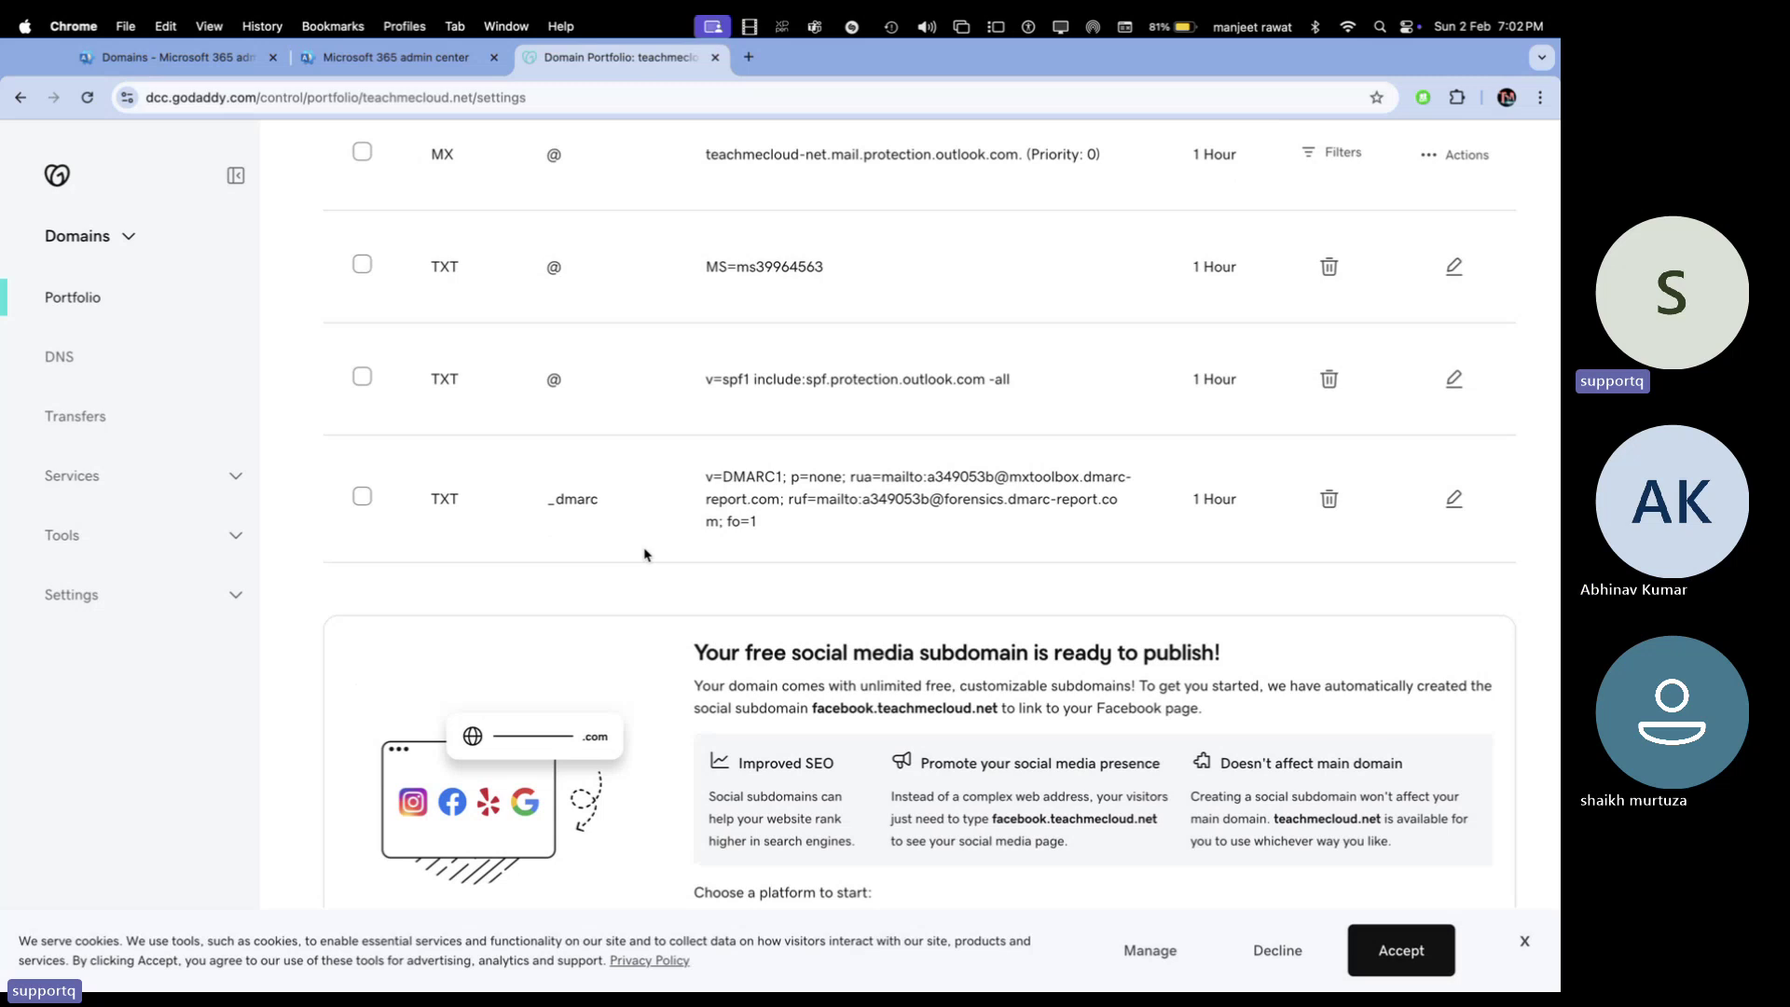
scroll(644, 555, "up", 2)
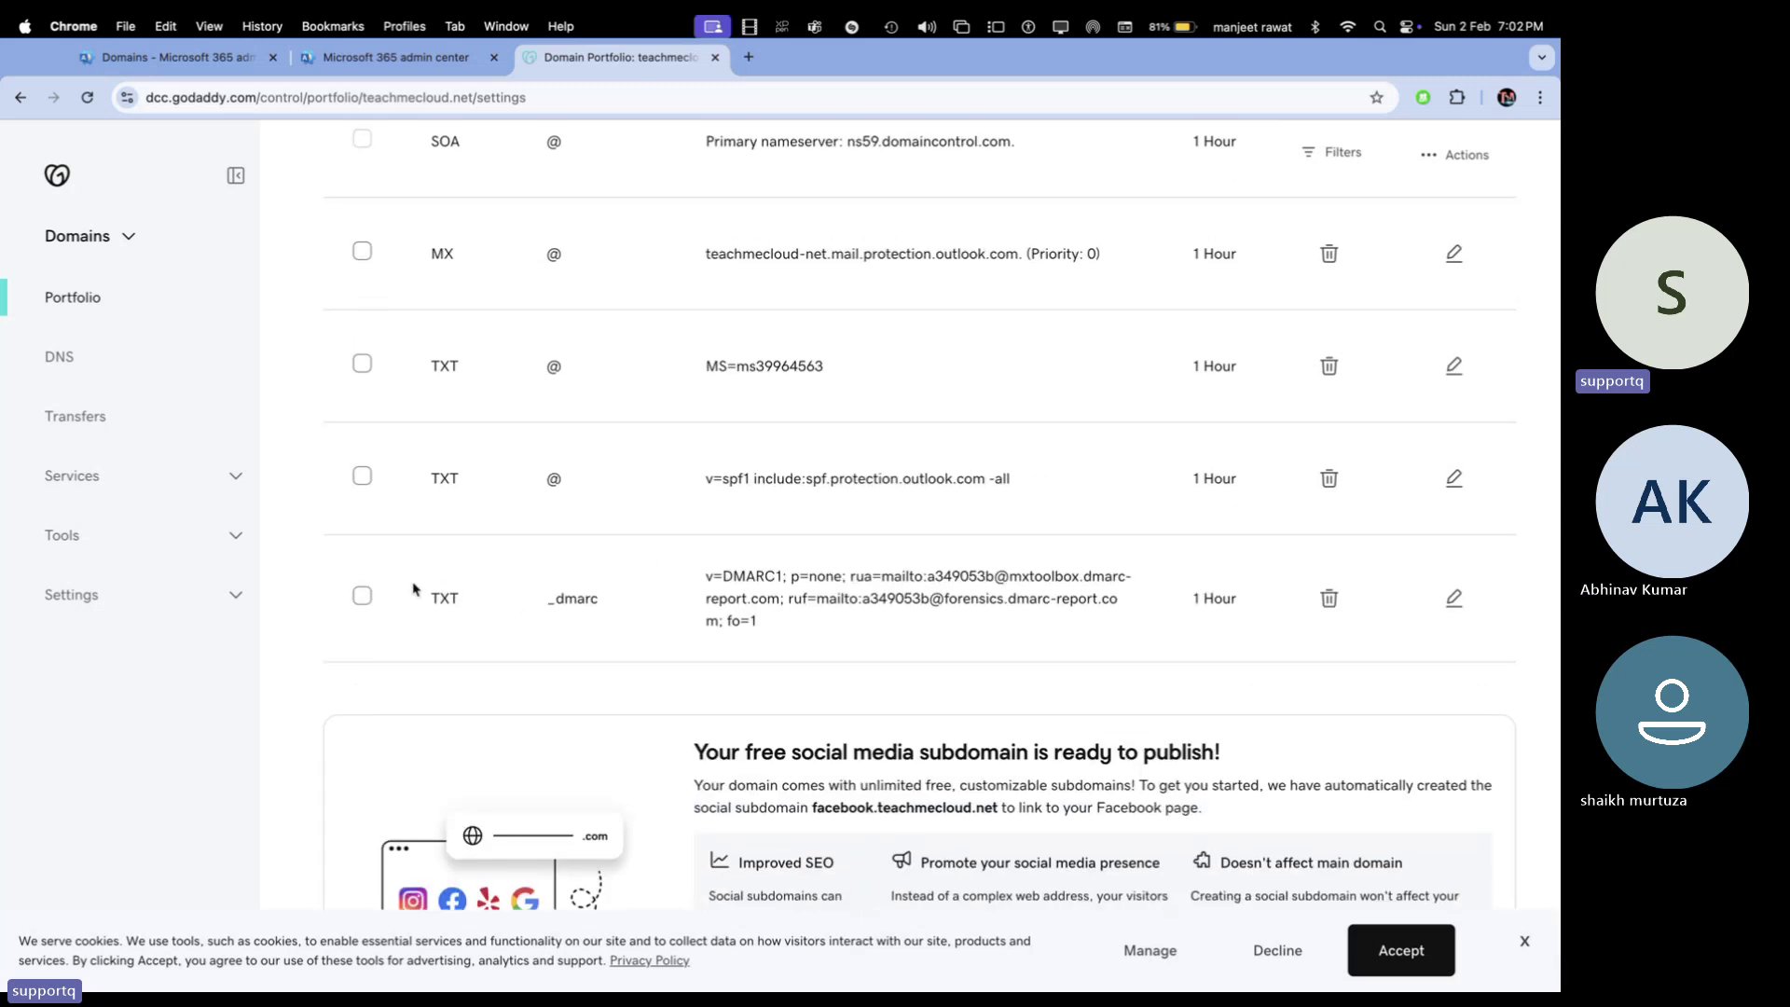
Delete teachmecloud.net's _dmarc, SPF and MS= verification TXT records
left_click(1329, 598)
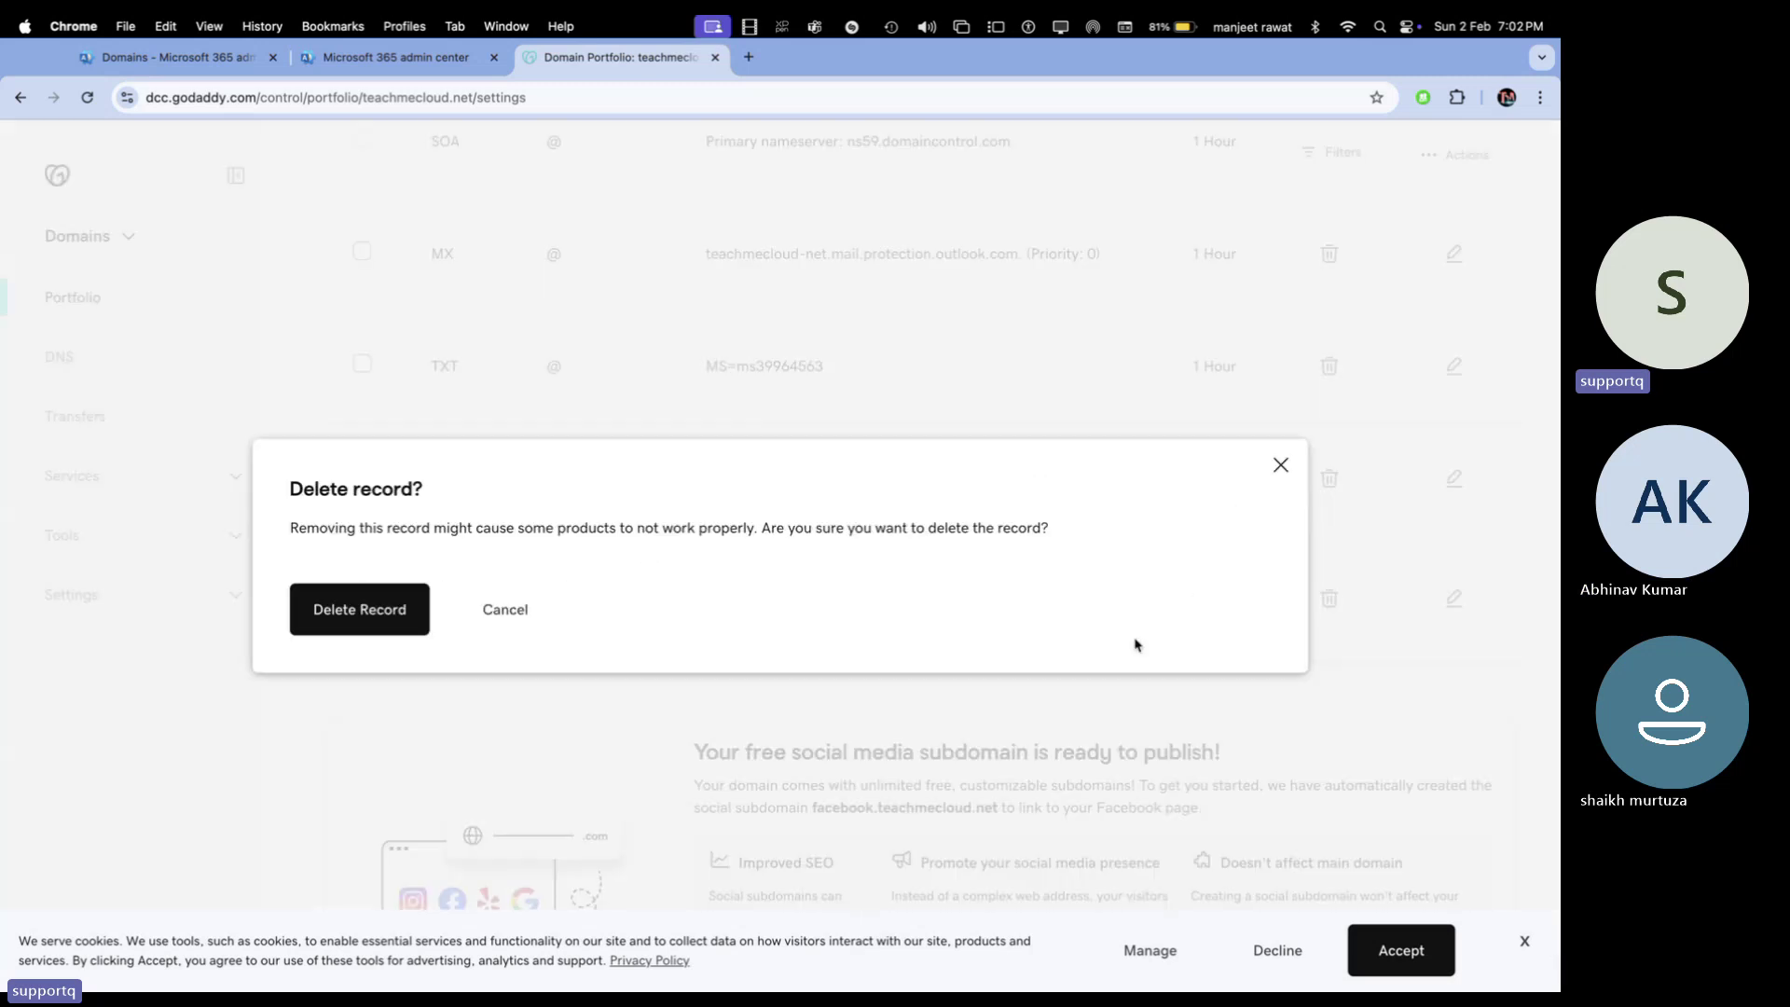
left_click(383, 609)
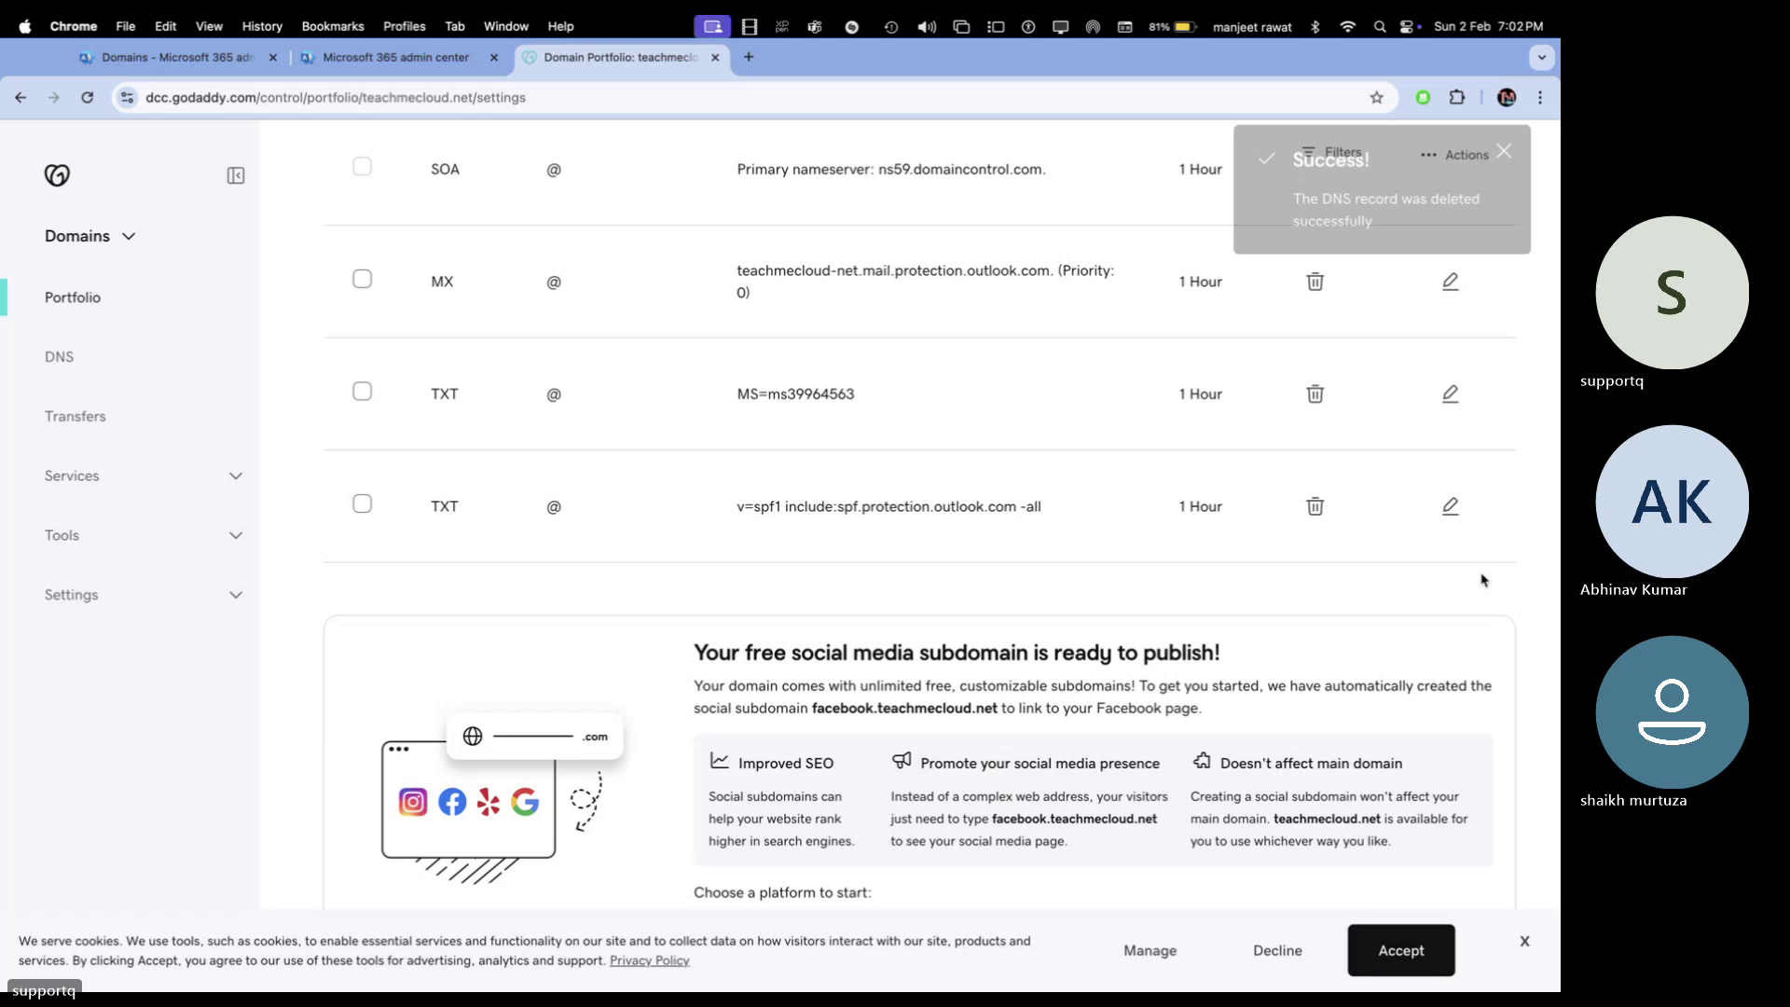
left_click(1316, 507)
left_click(414, 610)
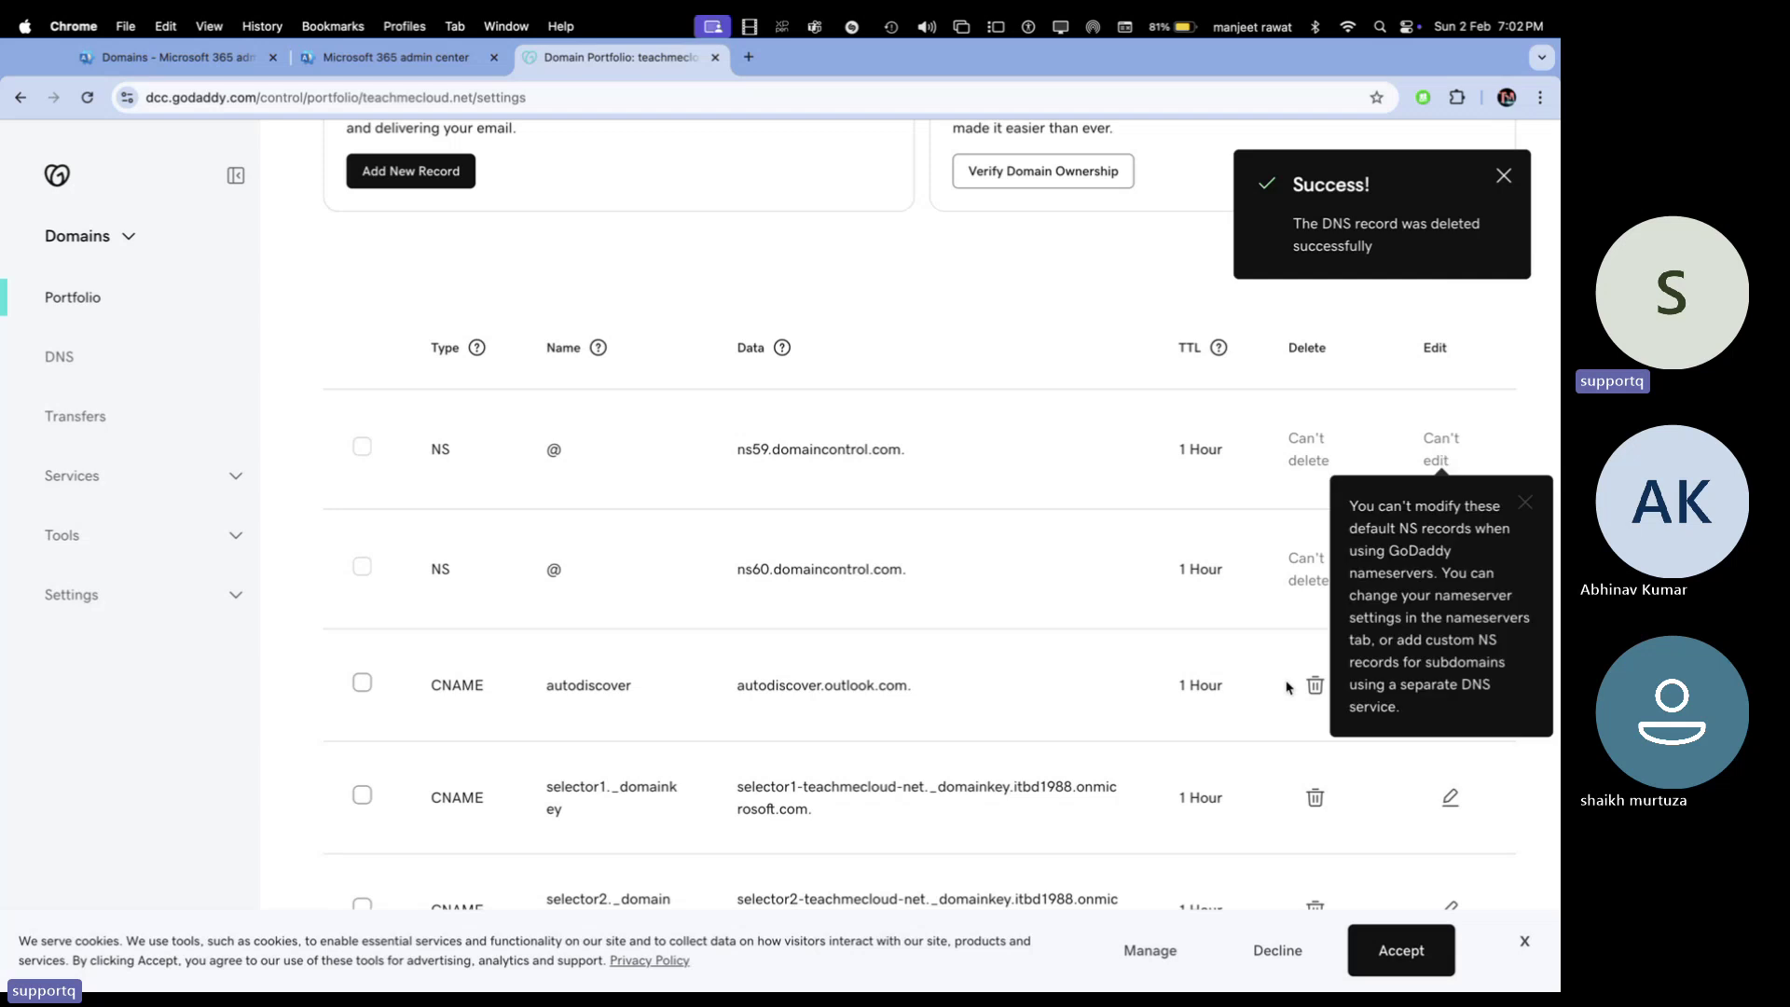
scroll(1199, 815, "down", 8)
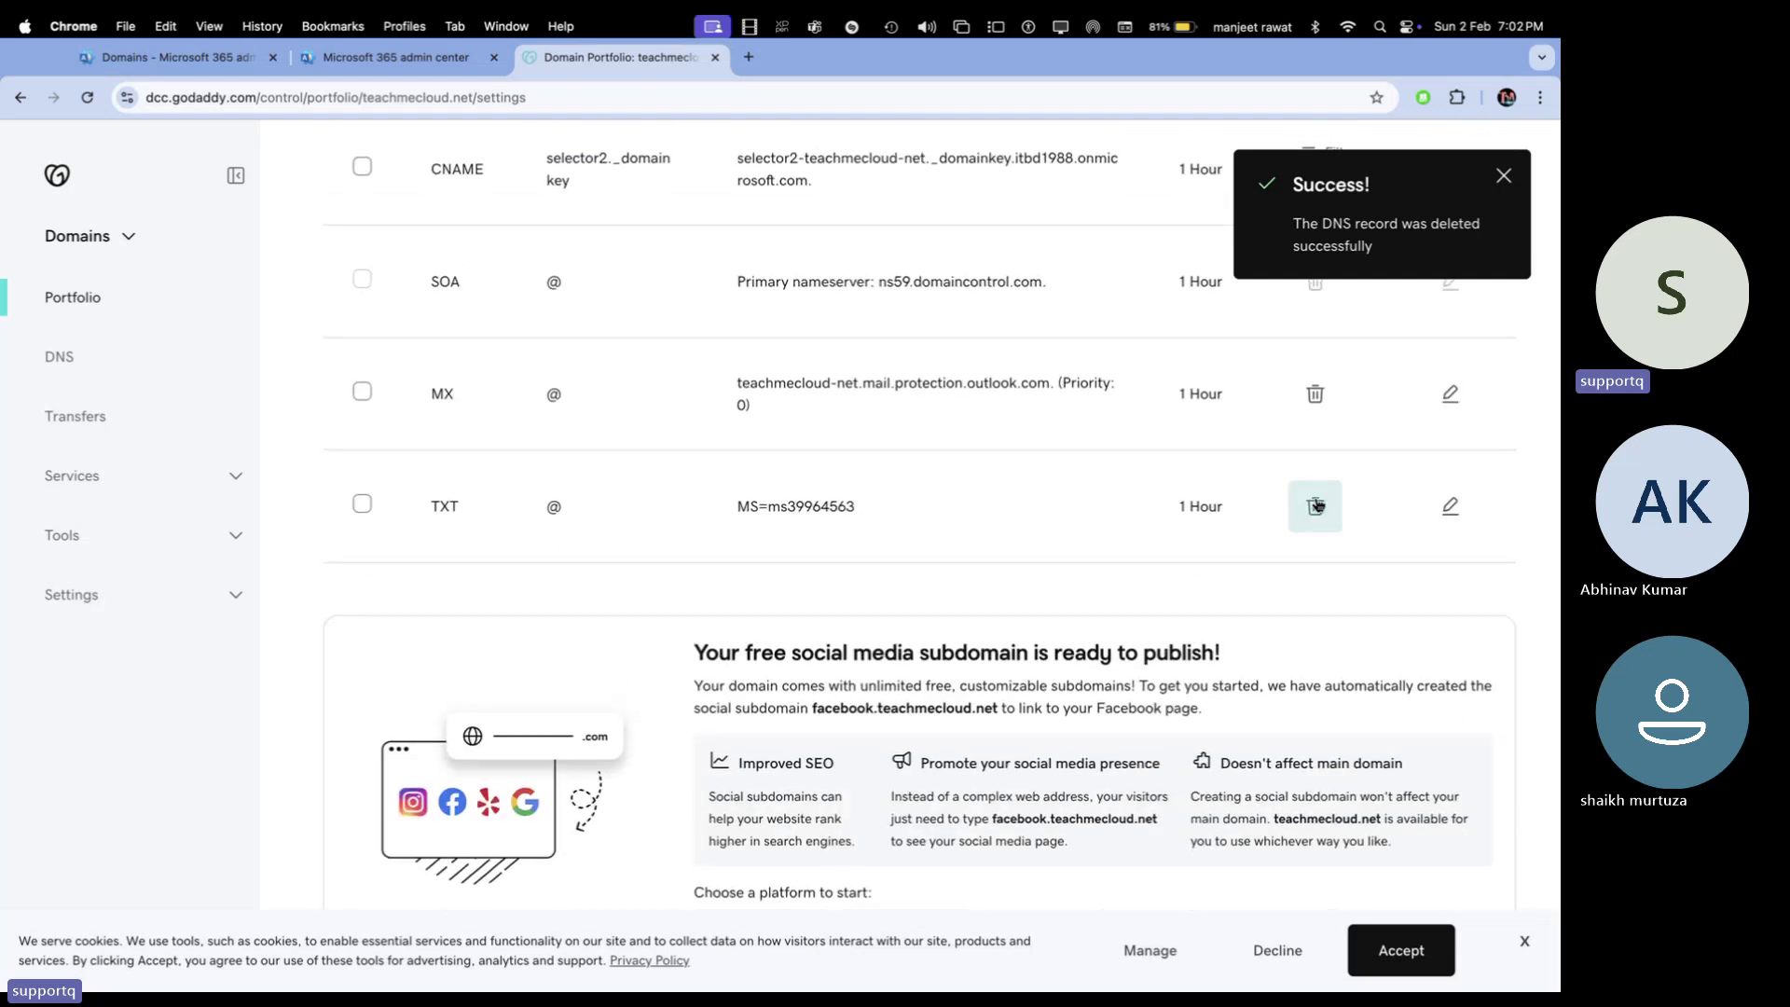
left_click(1316, 508)
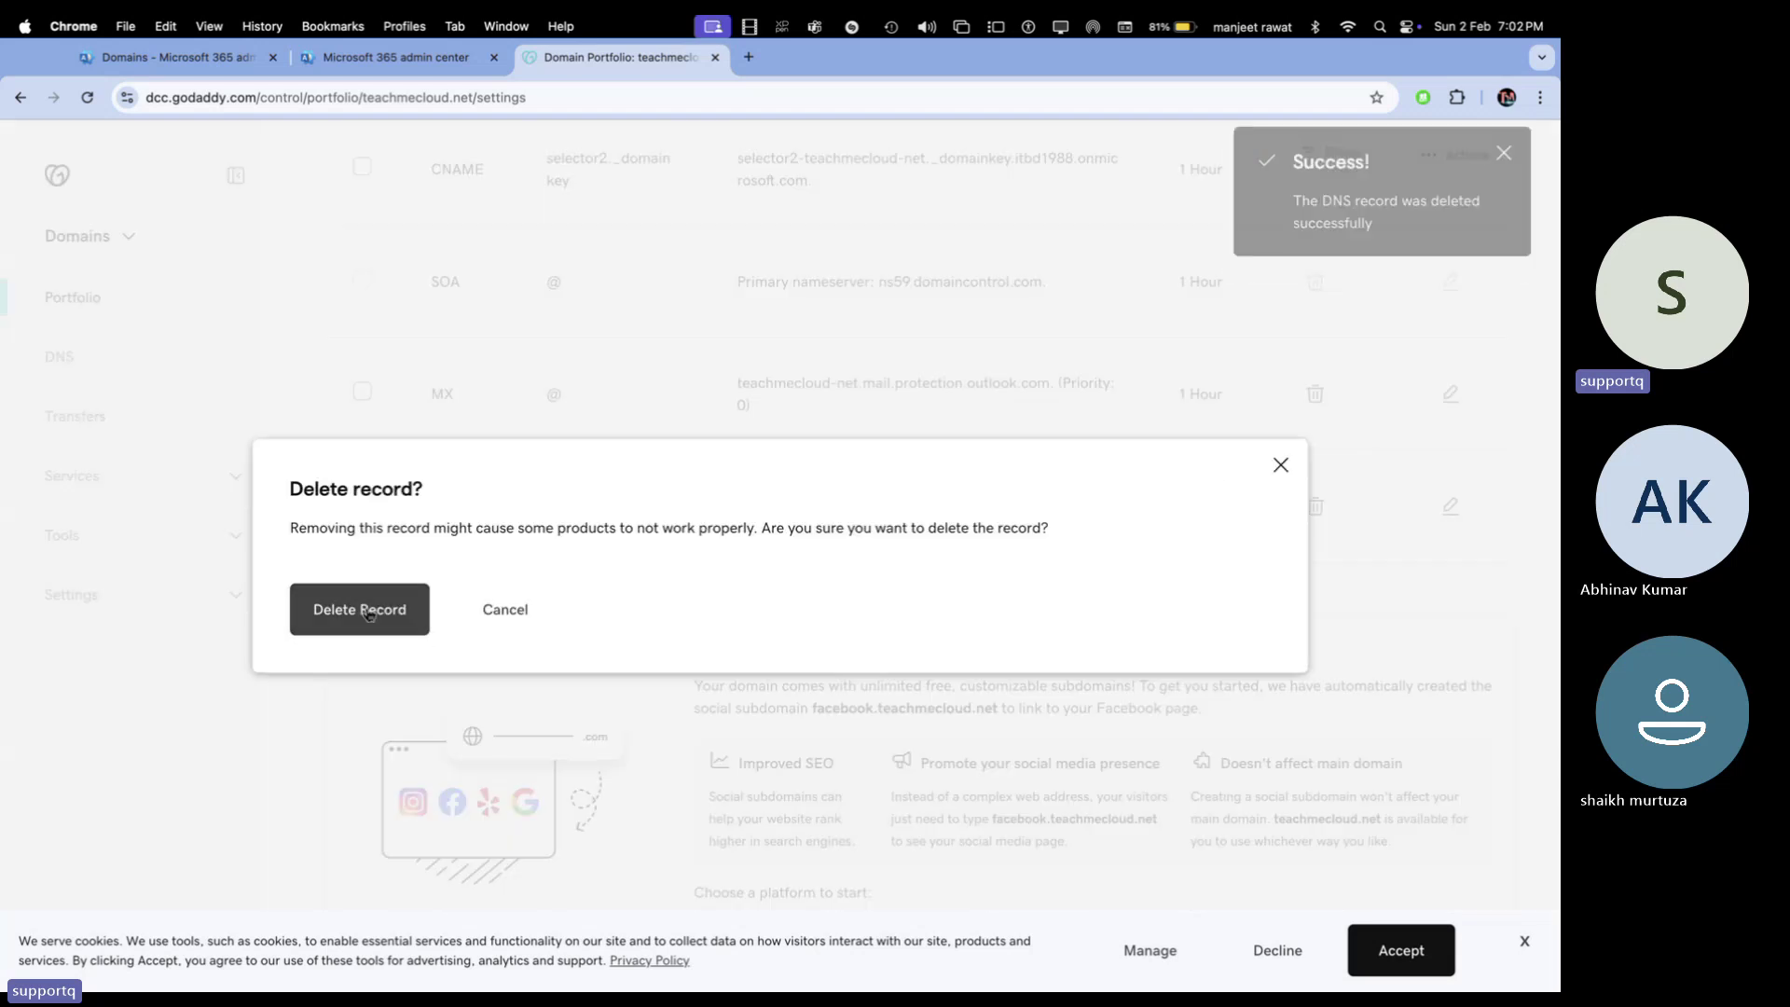
left_click(420, 636)
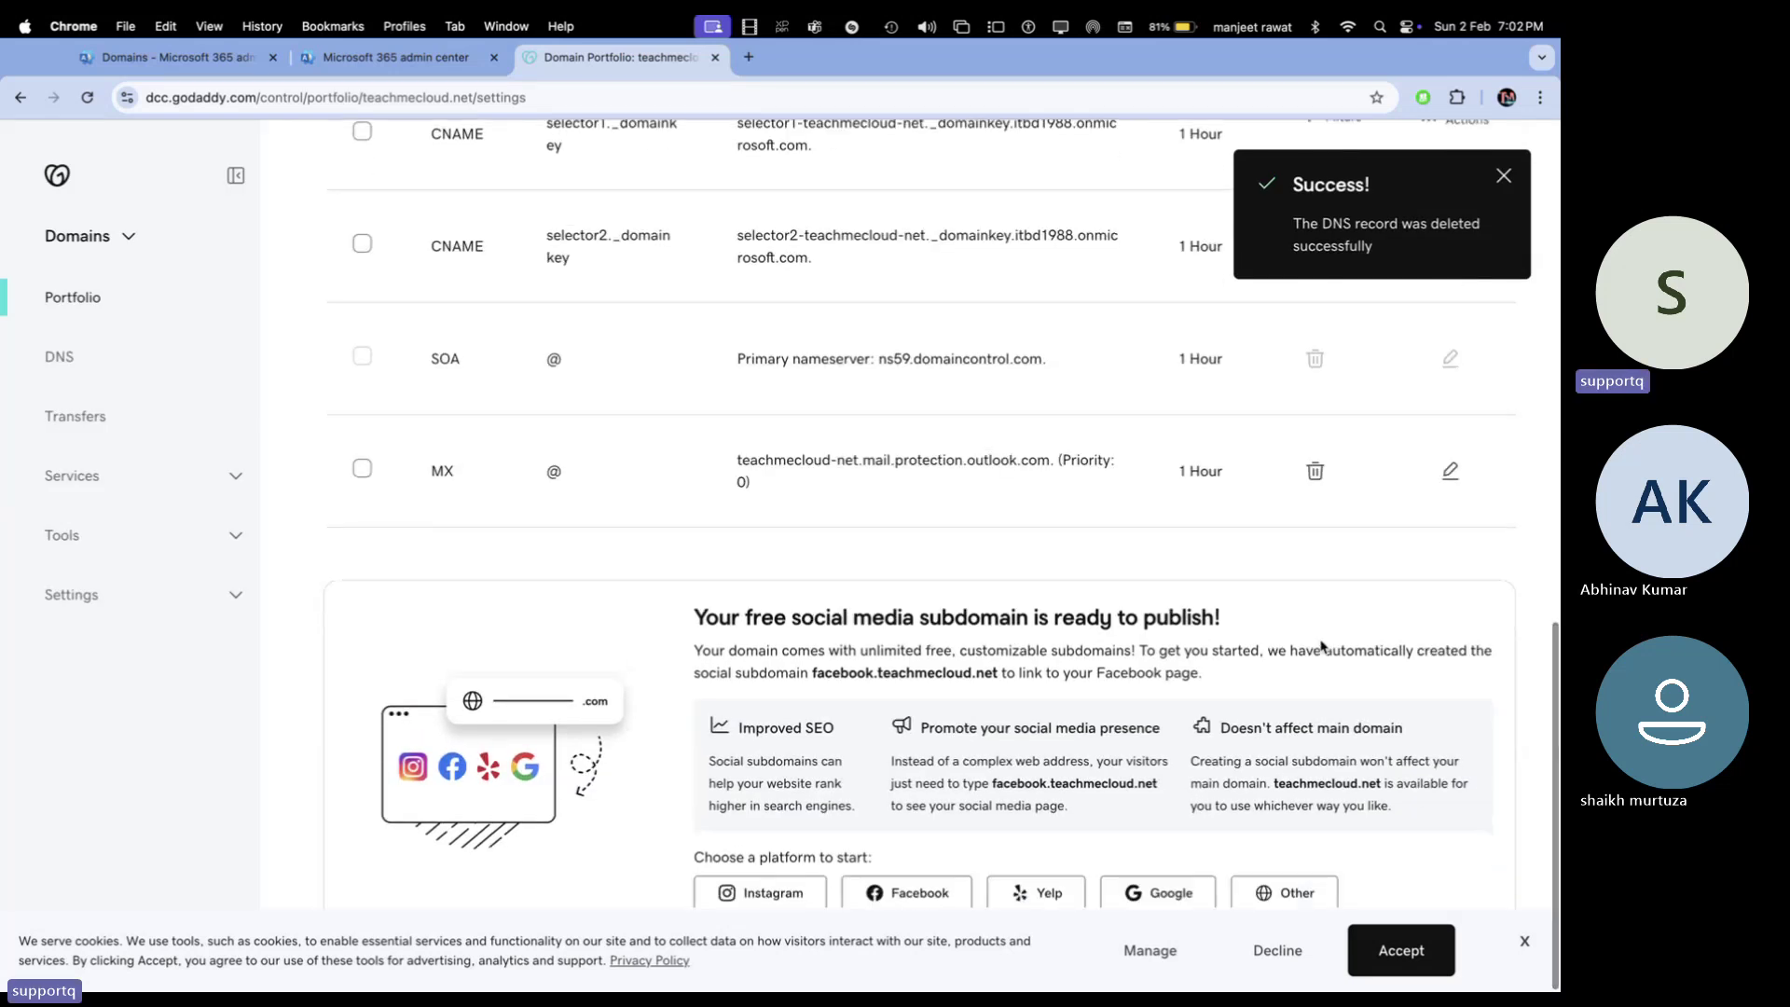
Delete the MX record and the autodiscover, selector2 and selector1 CNAME records
left_click(1317, 606)
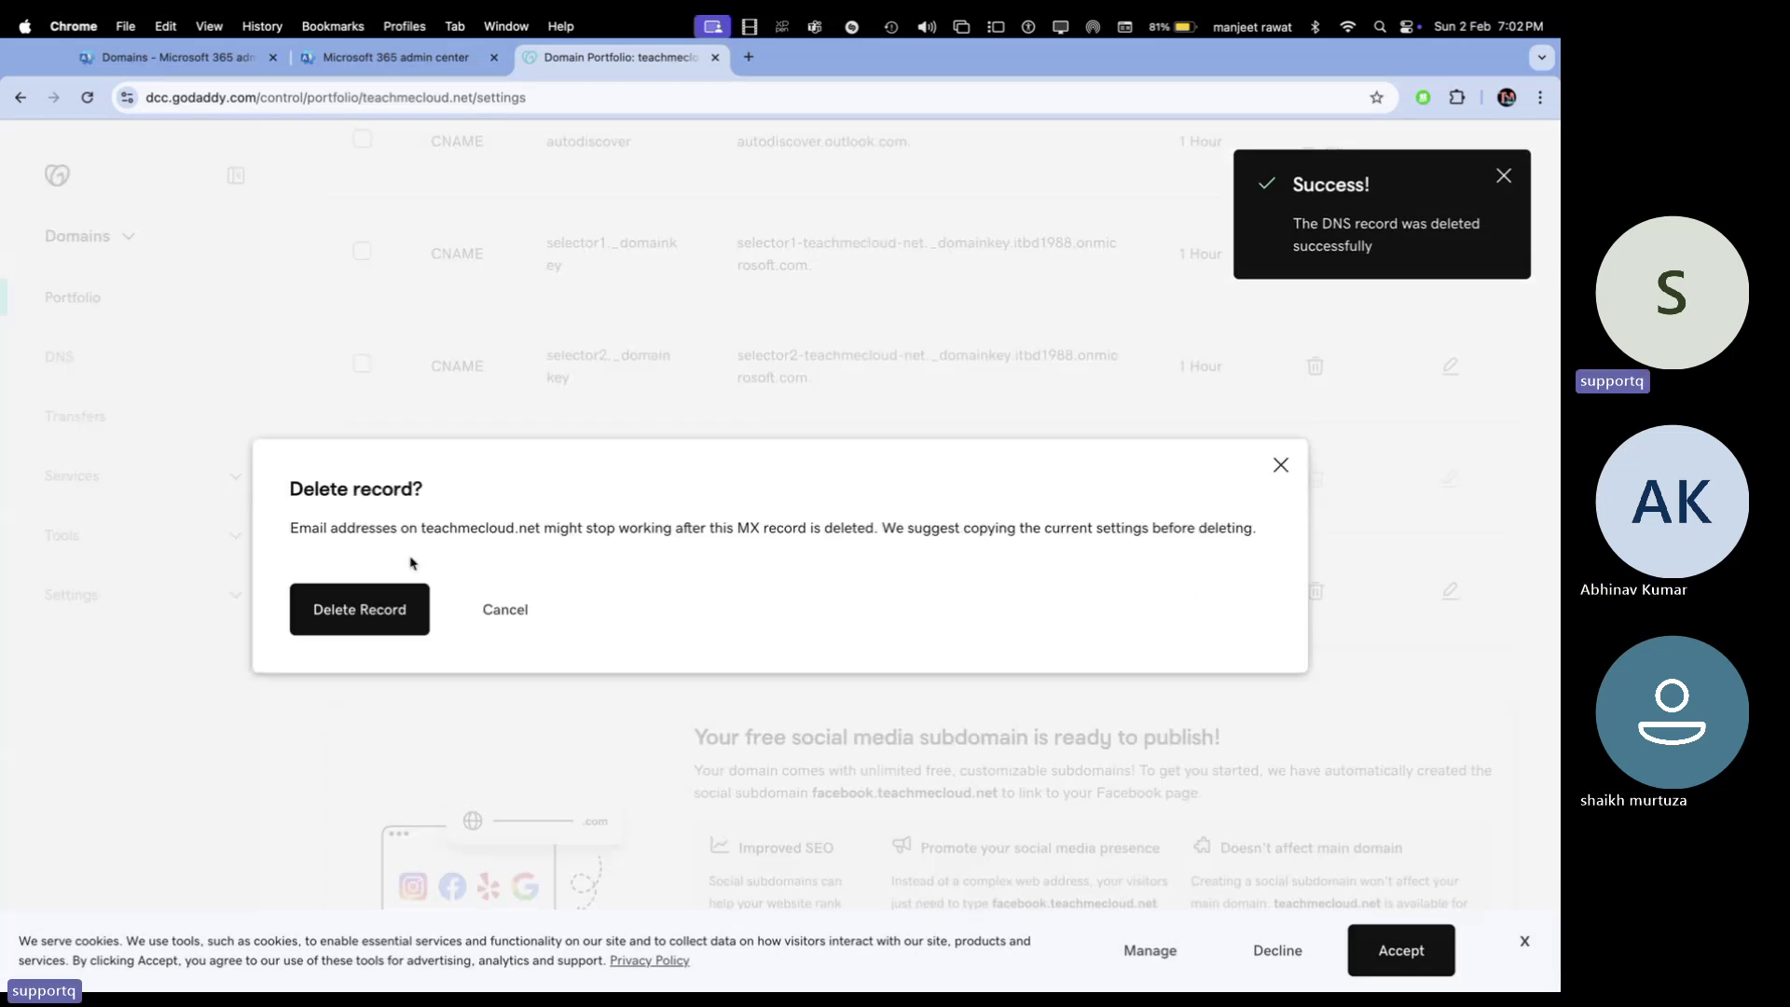
left_click(378, 616)
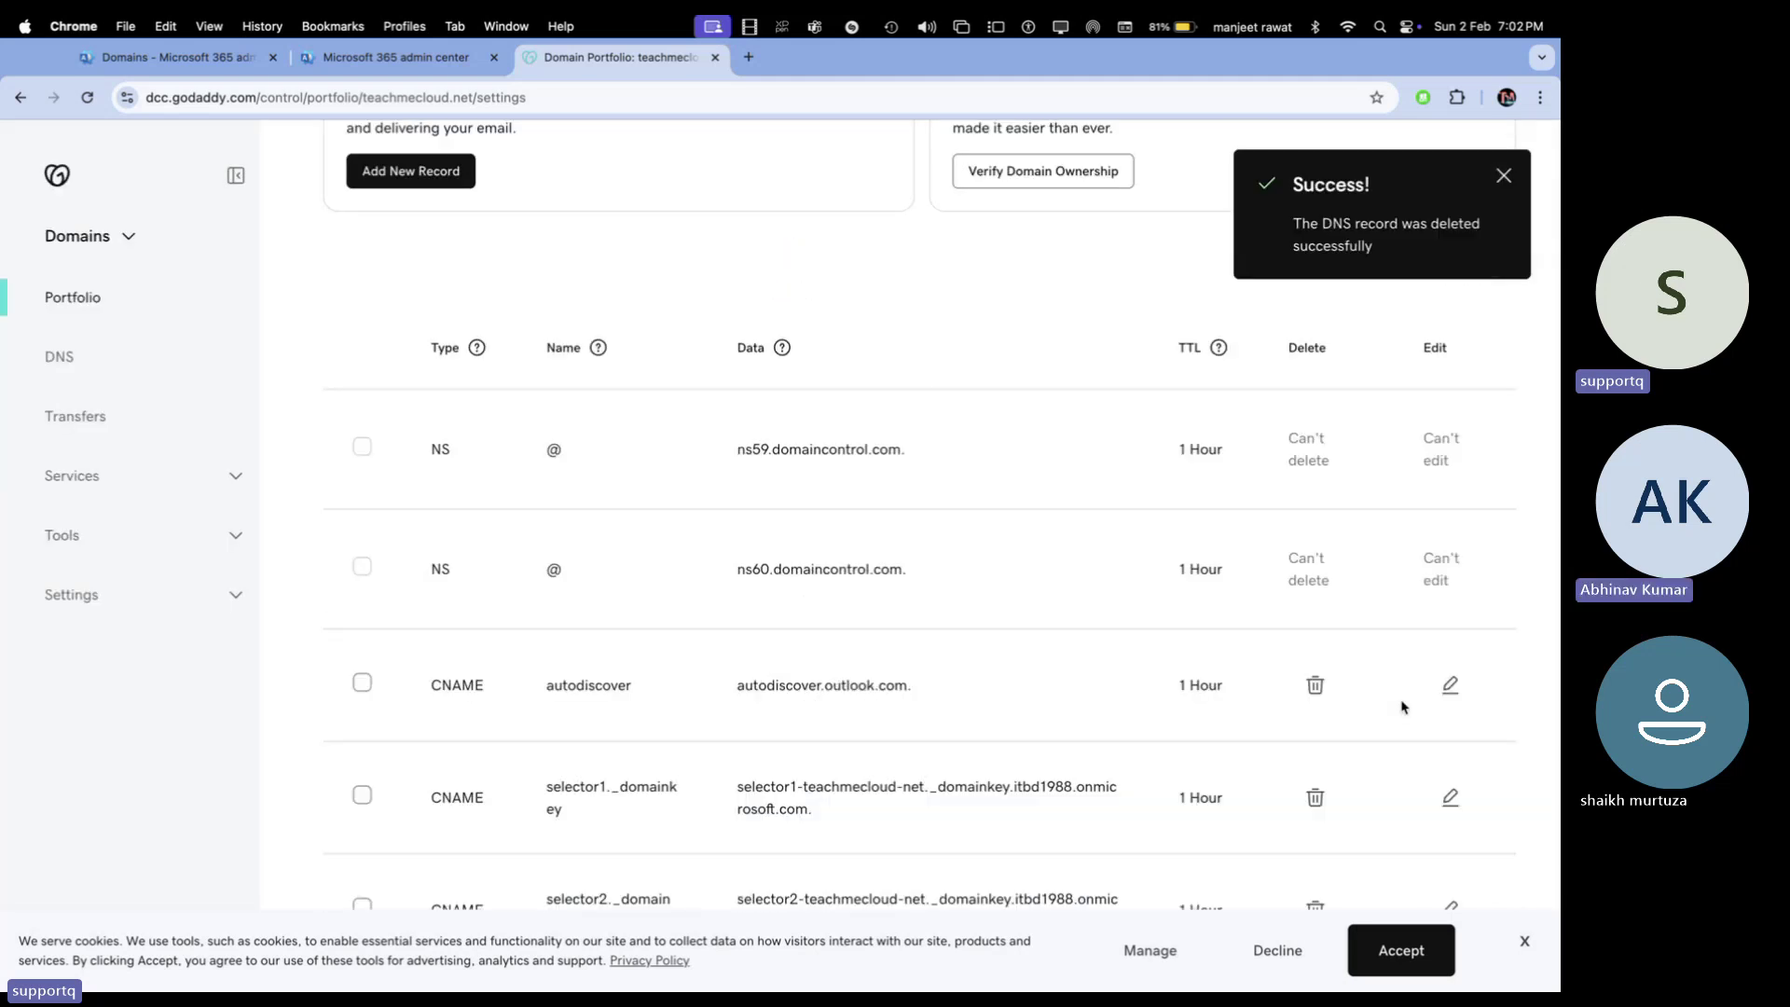
left_click(1317, 687)
left_click(366, 610)
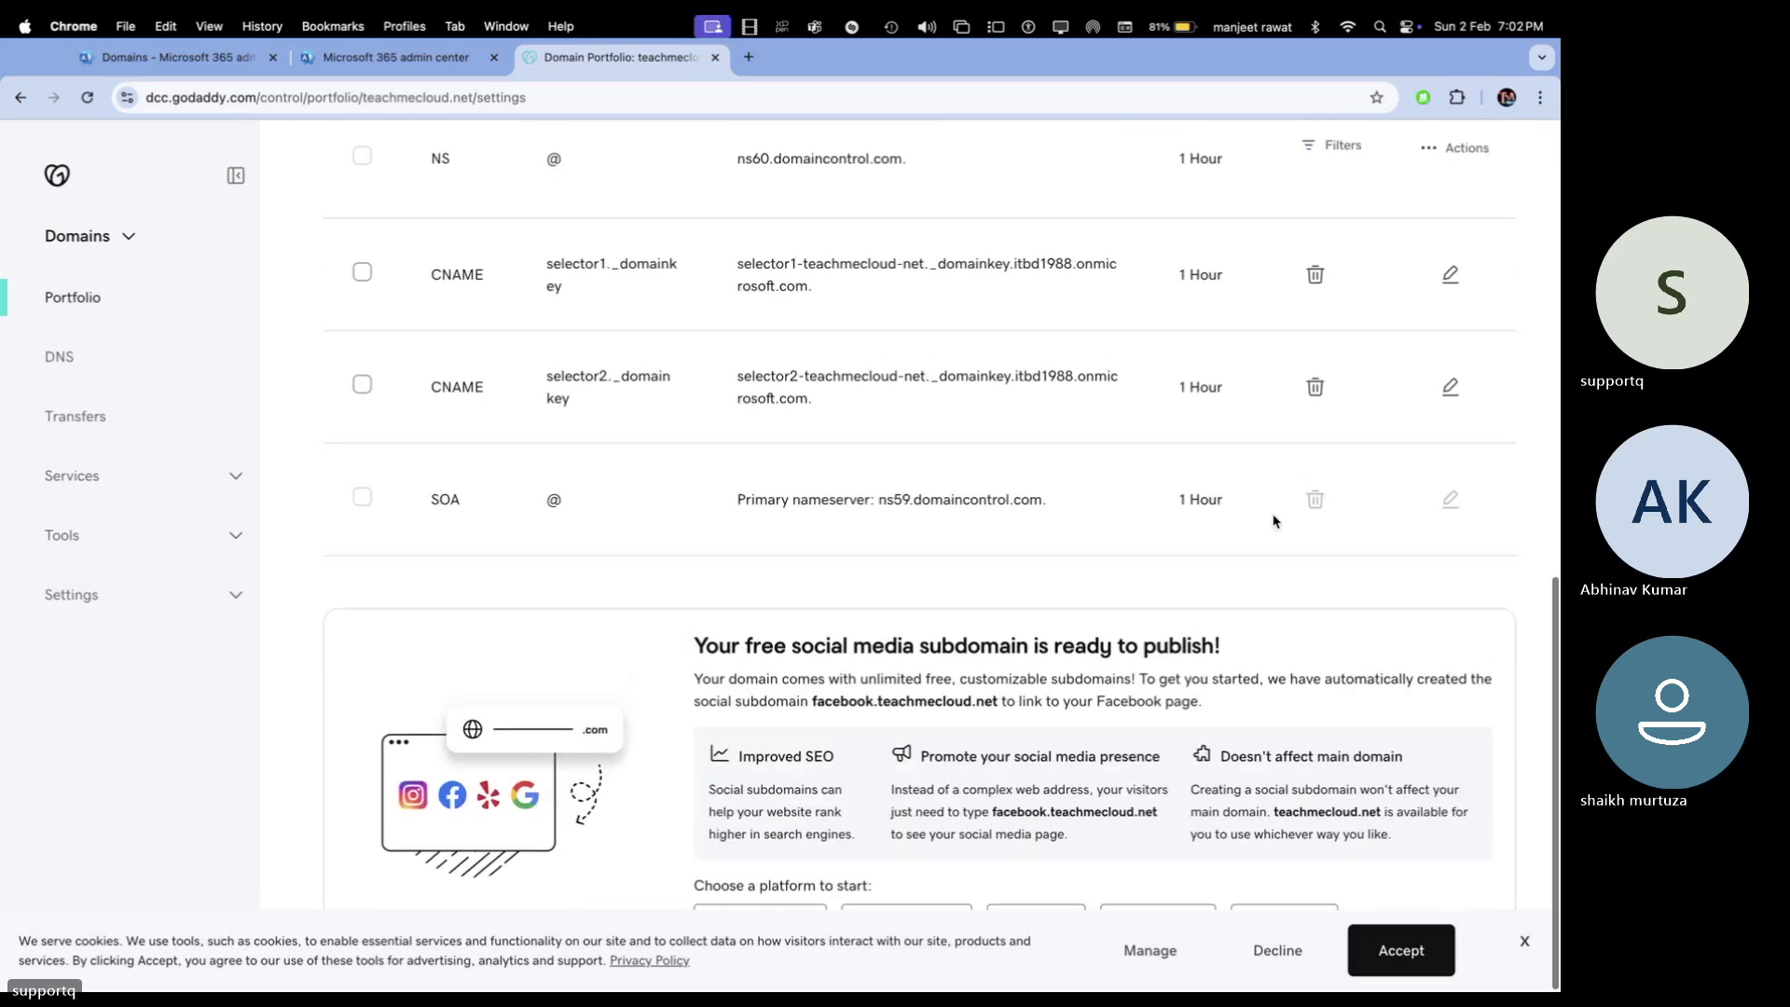
left_click(1316, 397)
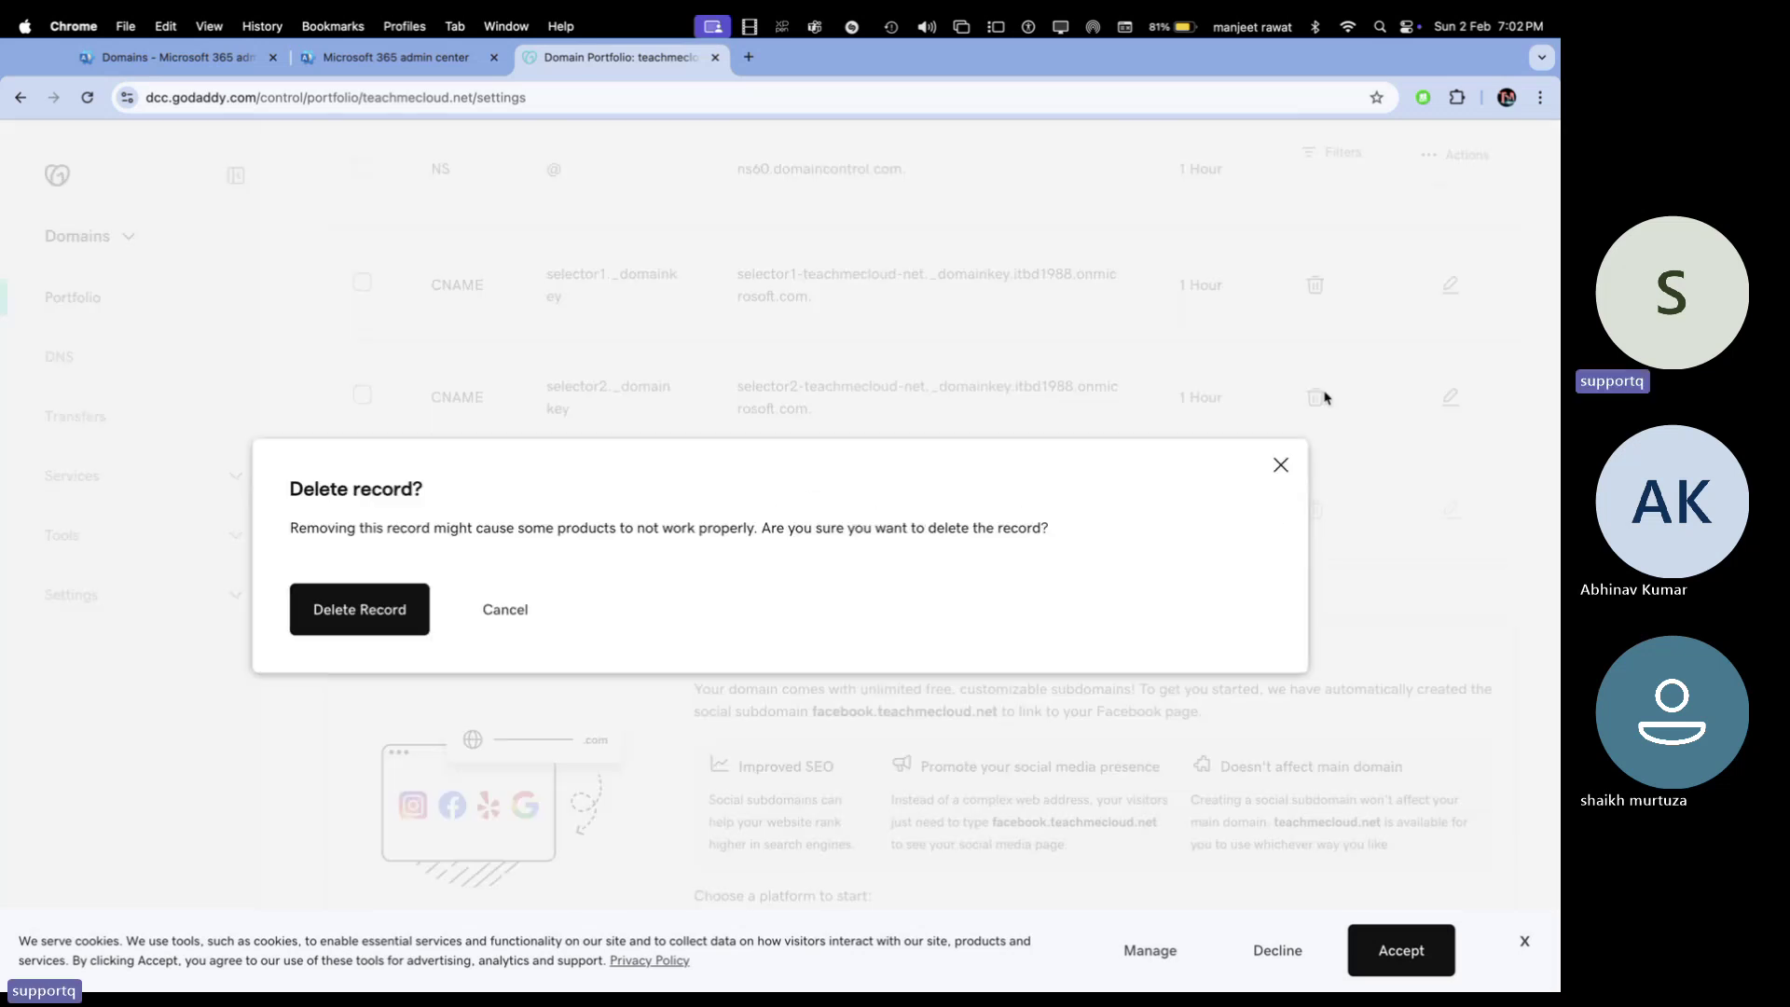
left_click(350, 611)
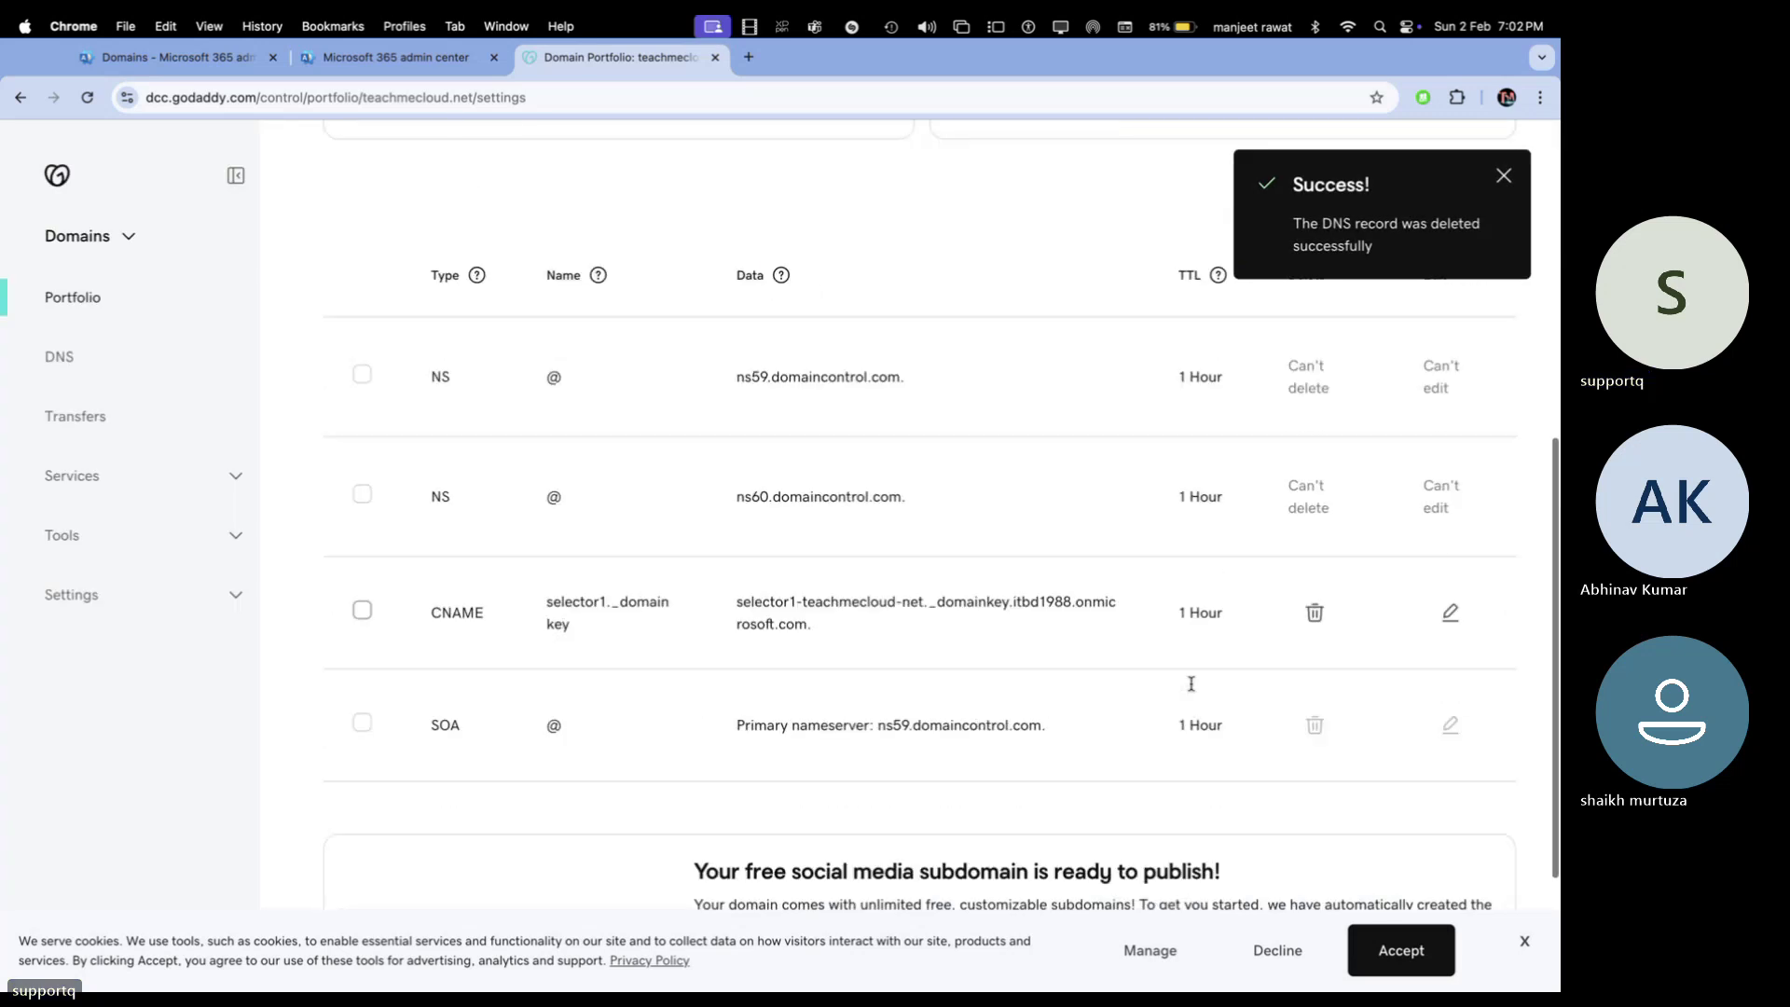
left_click(1315, 613)
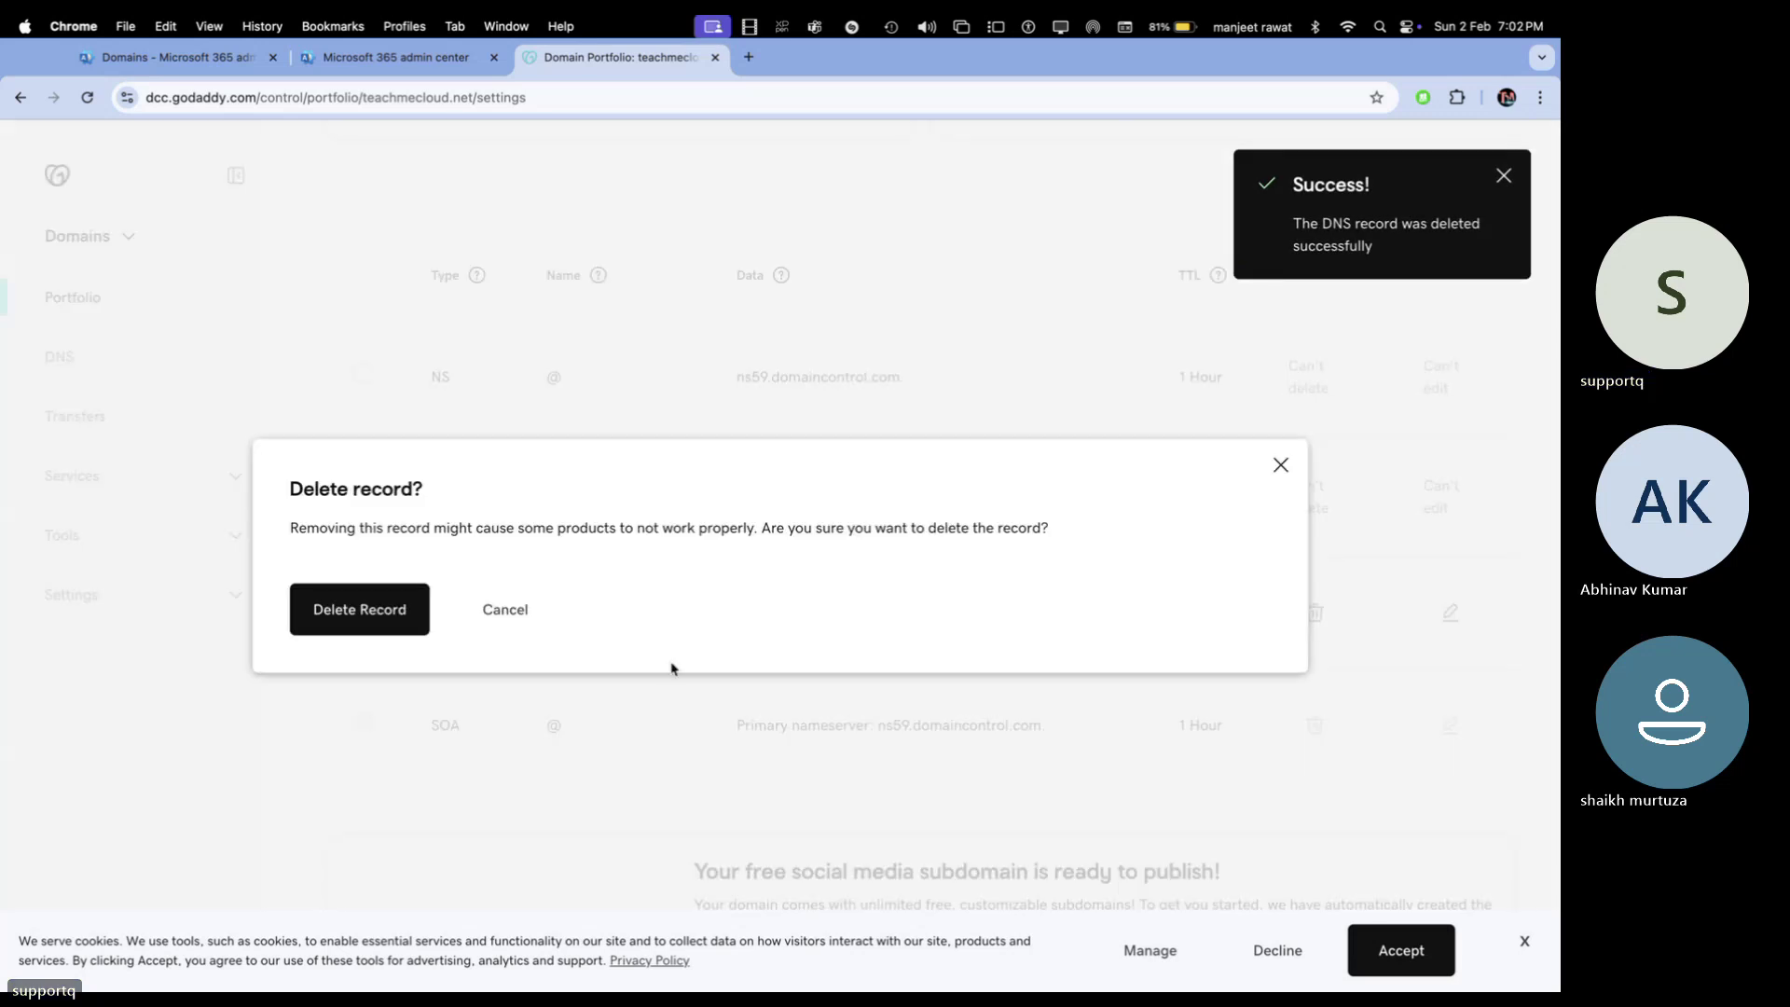
left_click(388, 615)
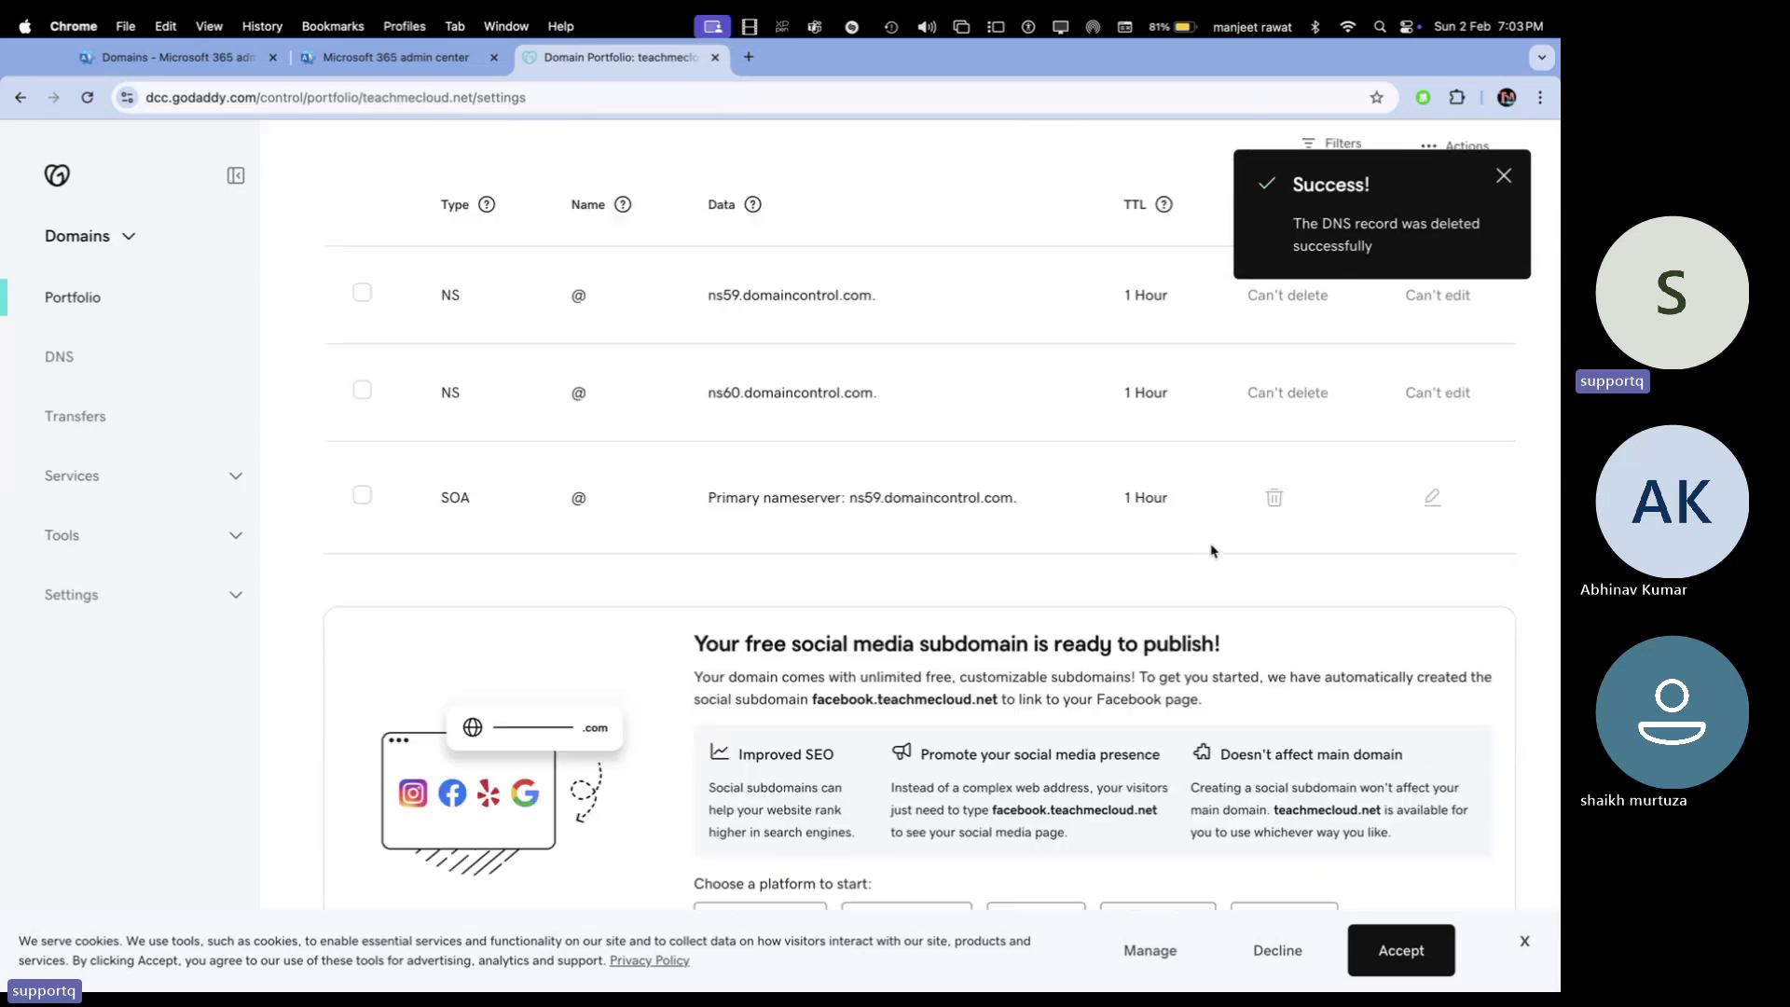
Copy the domain name teachmecloud.net from the page title and return to the Microsoft 365 Domains page
scroll(1207, 559, "up", 7)
scroll(1203, 573, "down", 7)
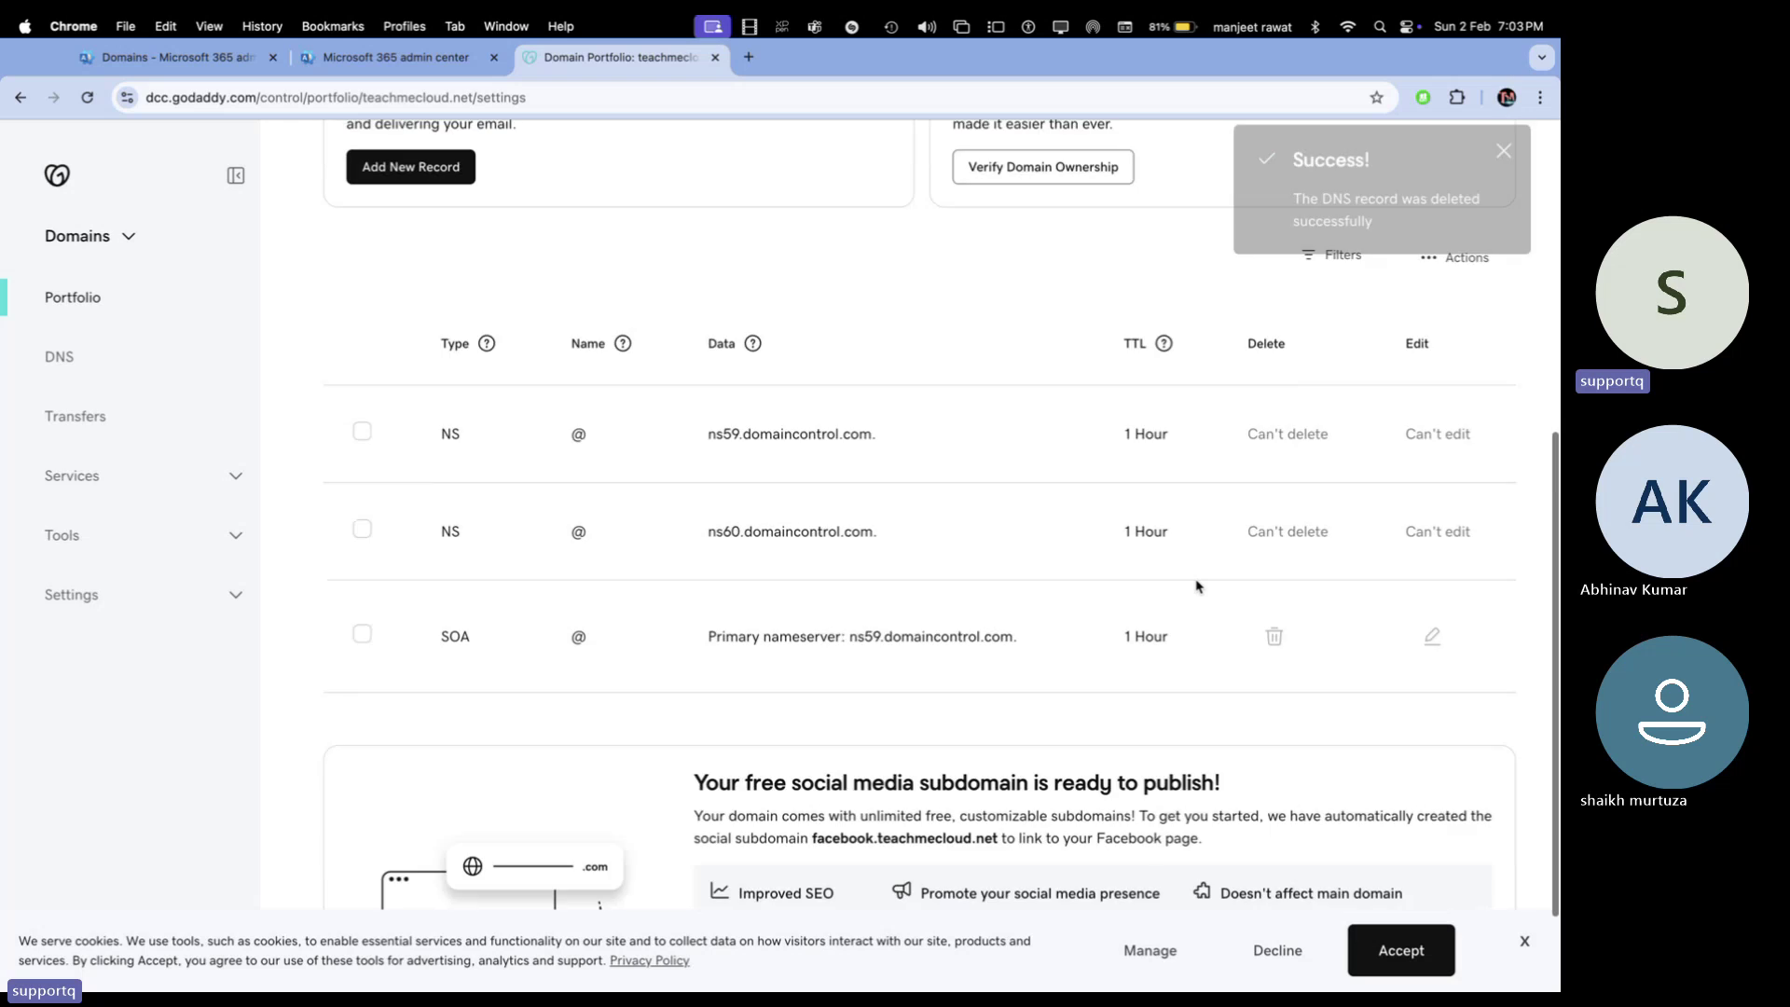
scroll(1199, 586, "down", 1)
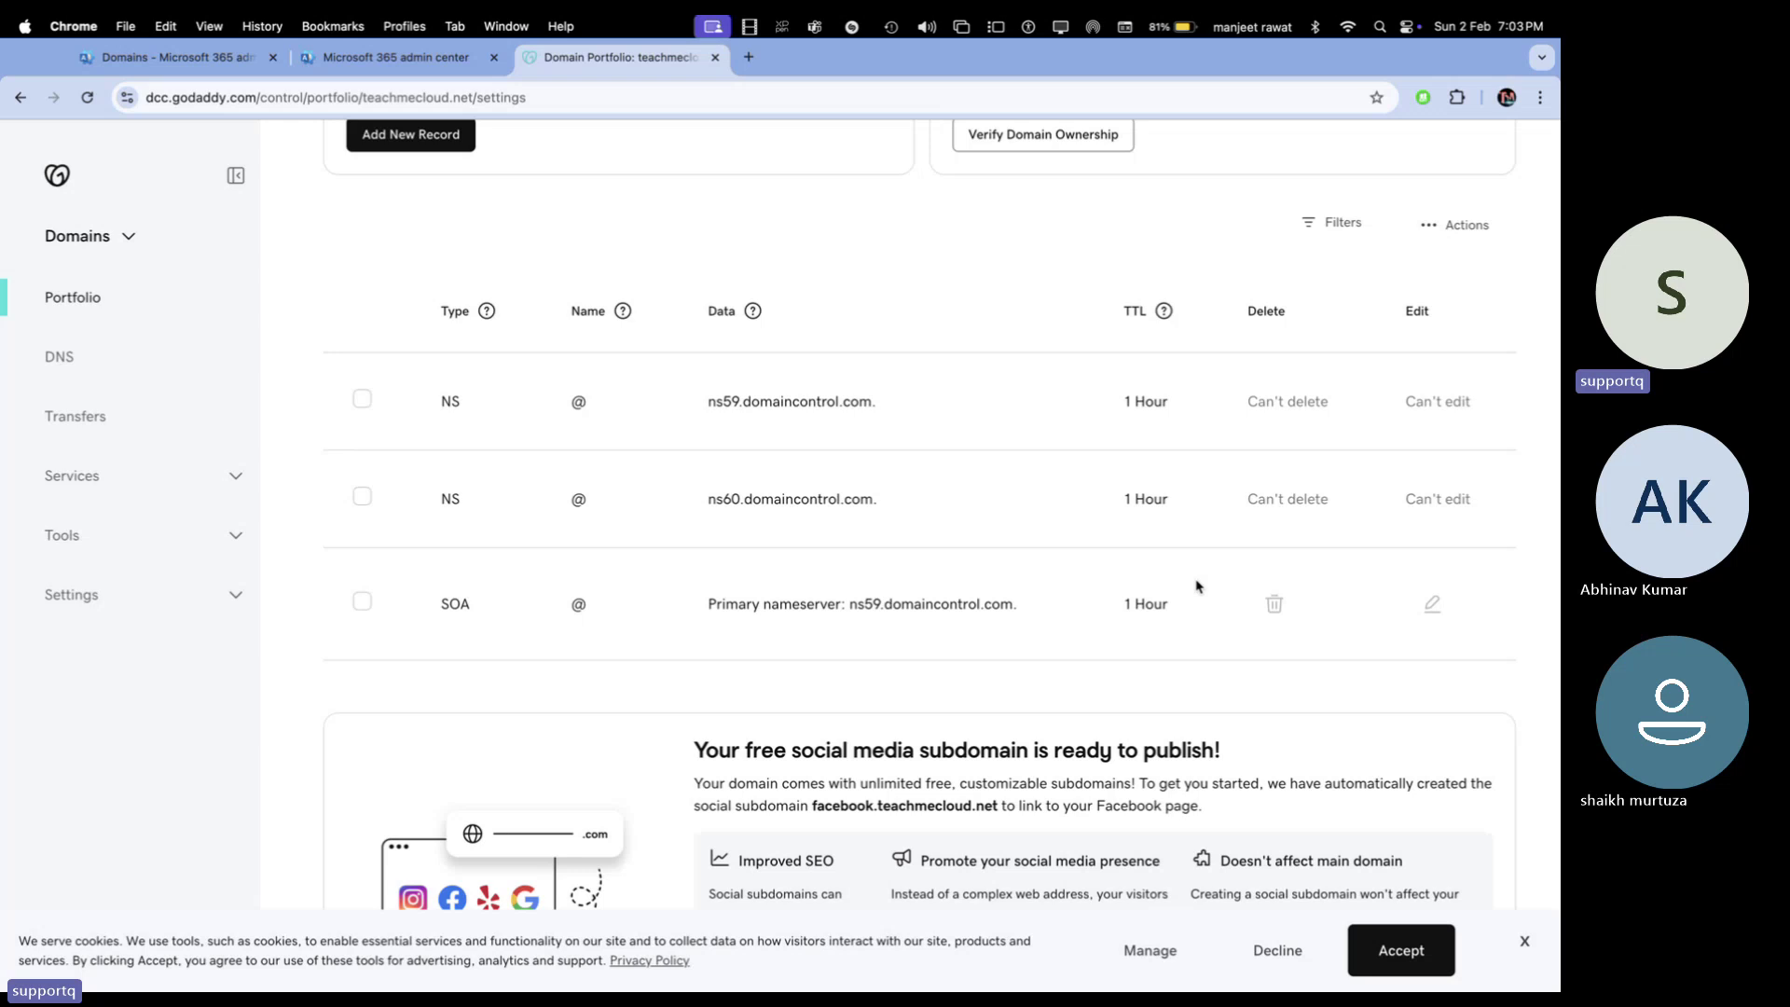
scroll(909, 573, "up", 6)
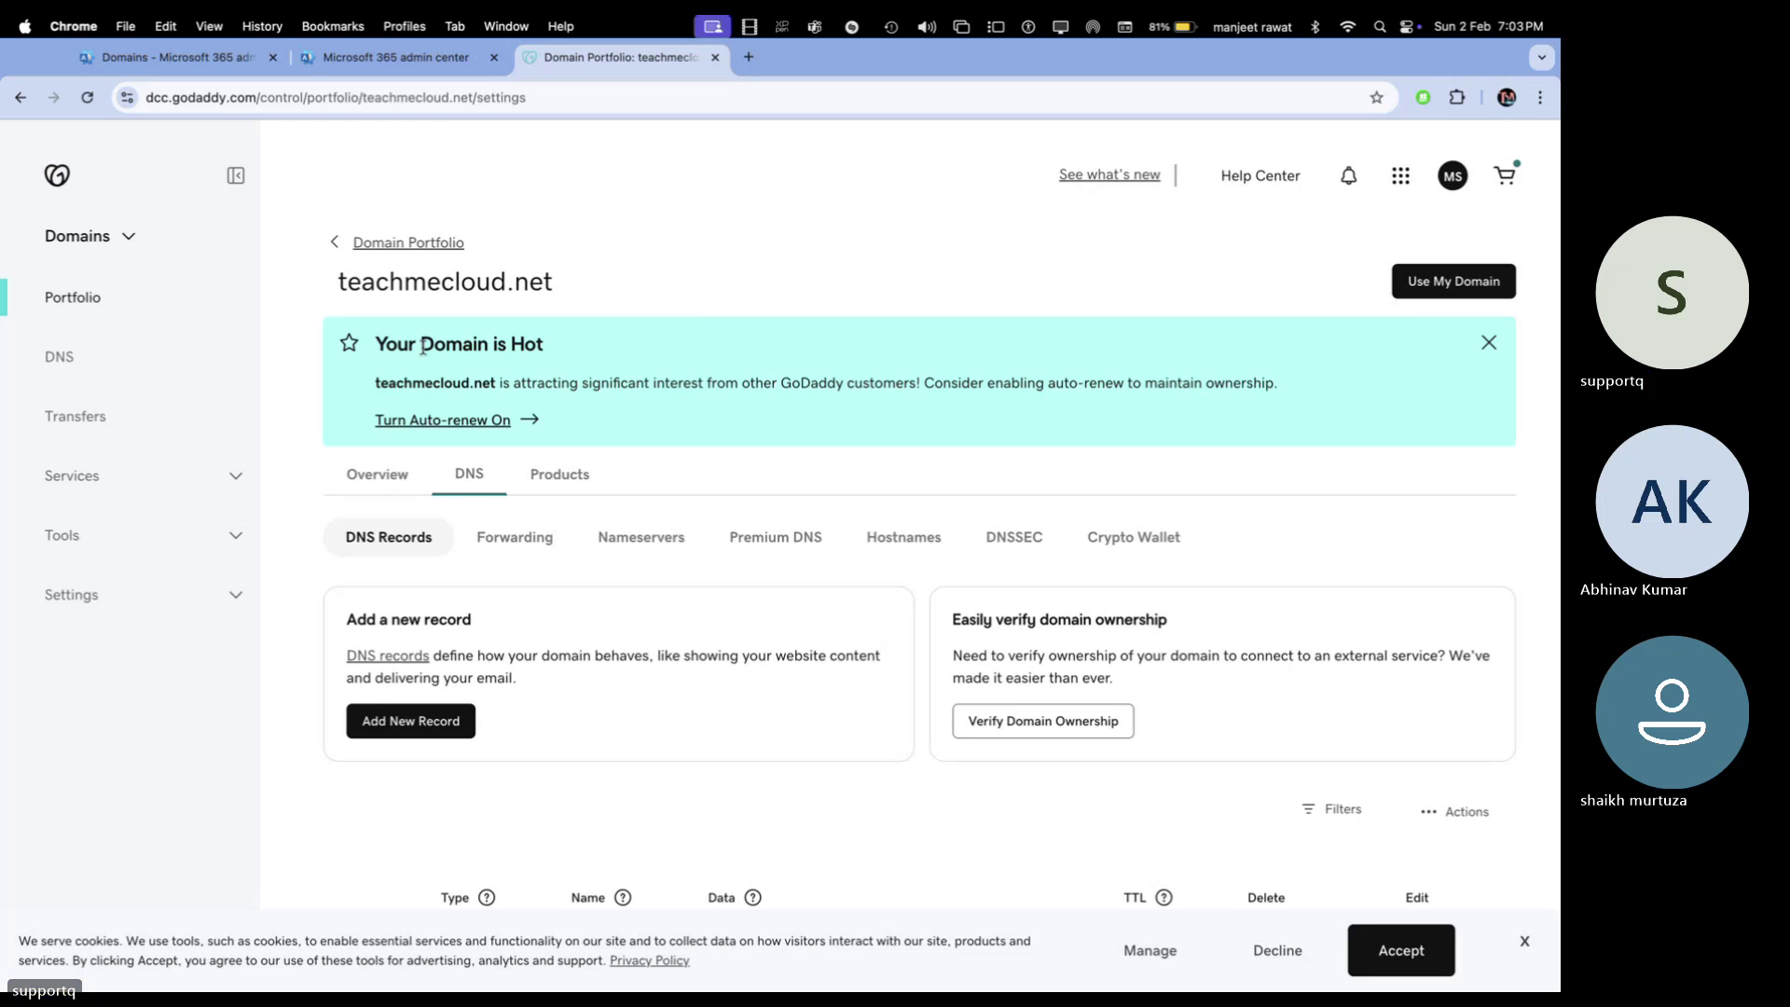
left_click_drag(548, 283, 430, 286)
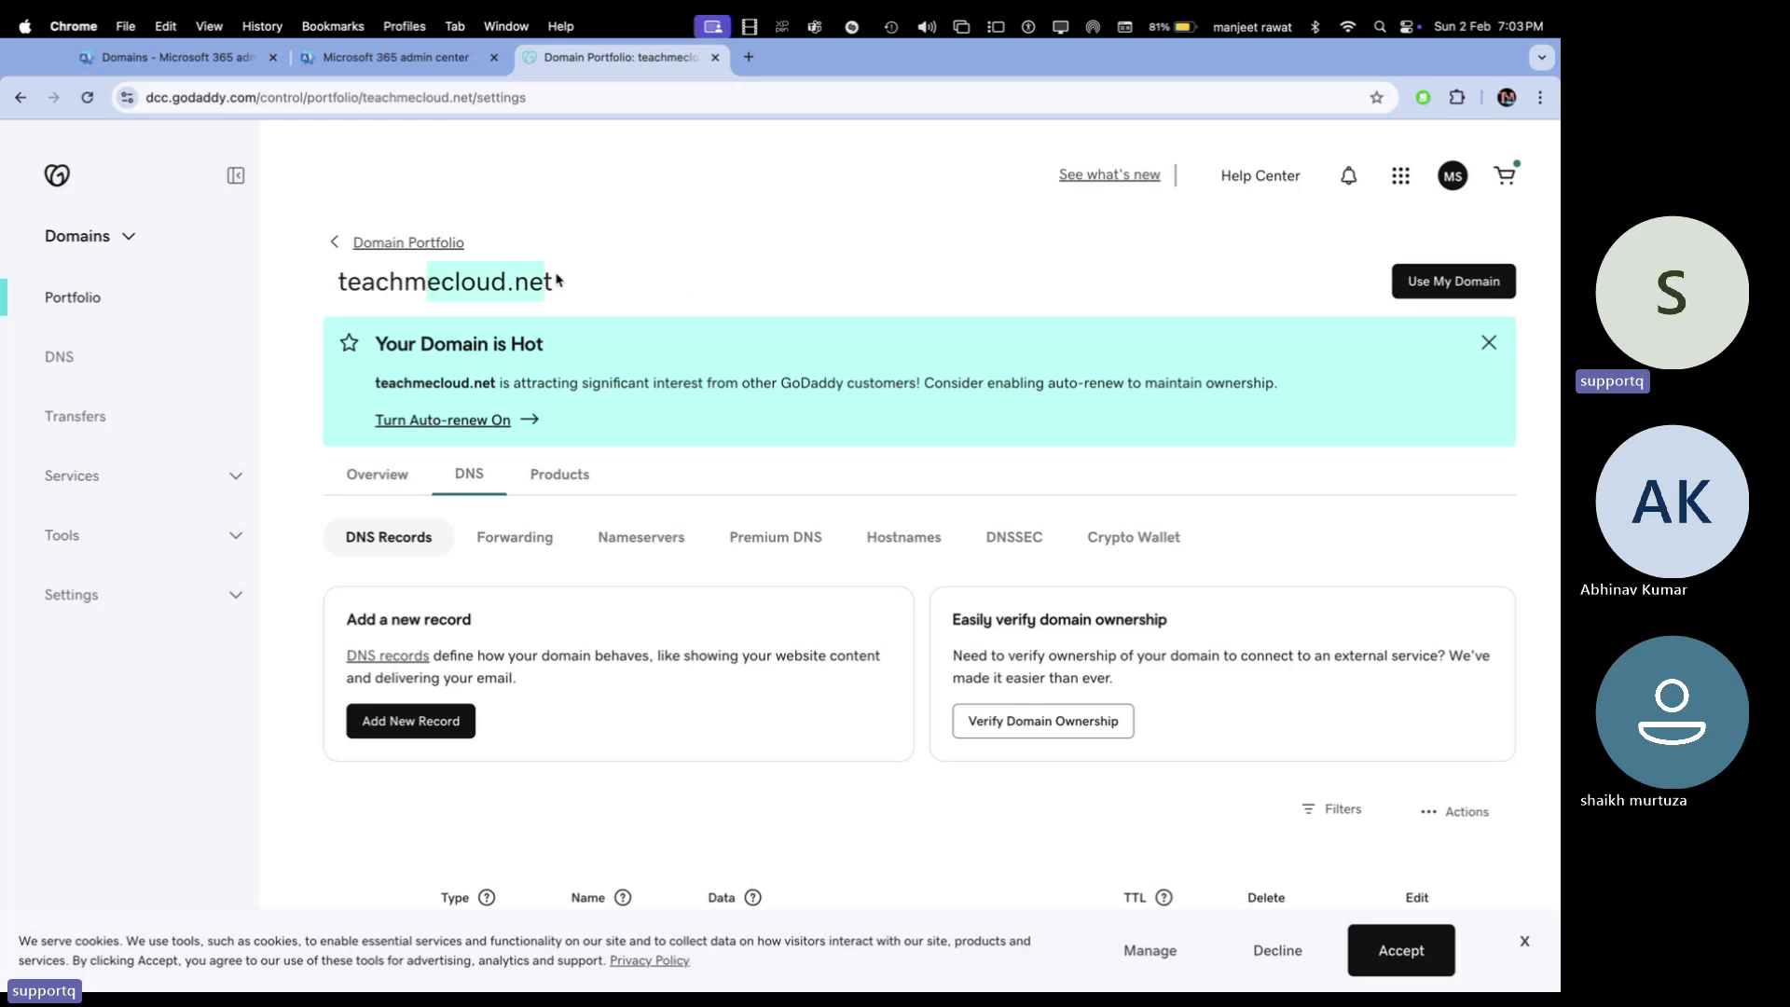
left_click_drag(557, 280, 299, 283)
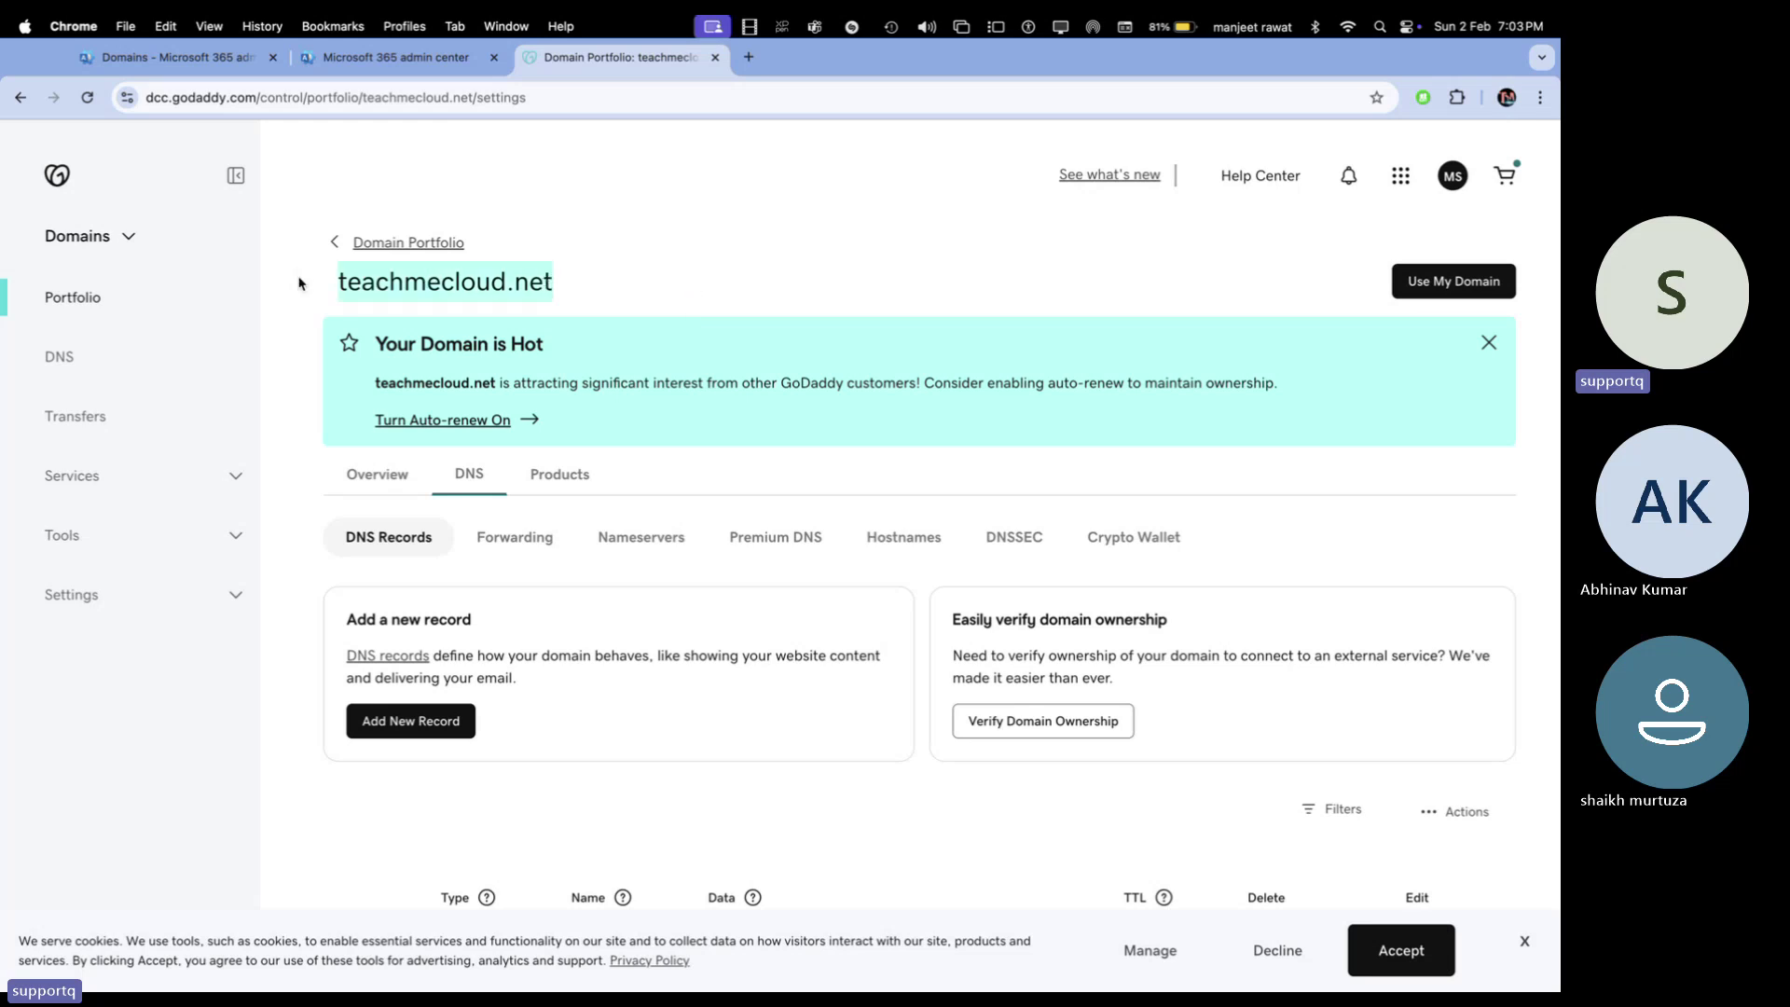
right_click(359, 278)
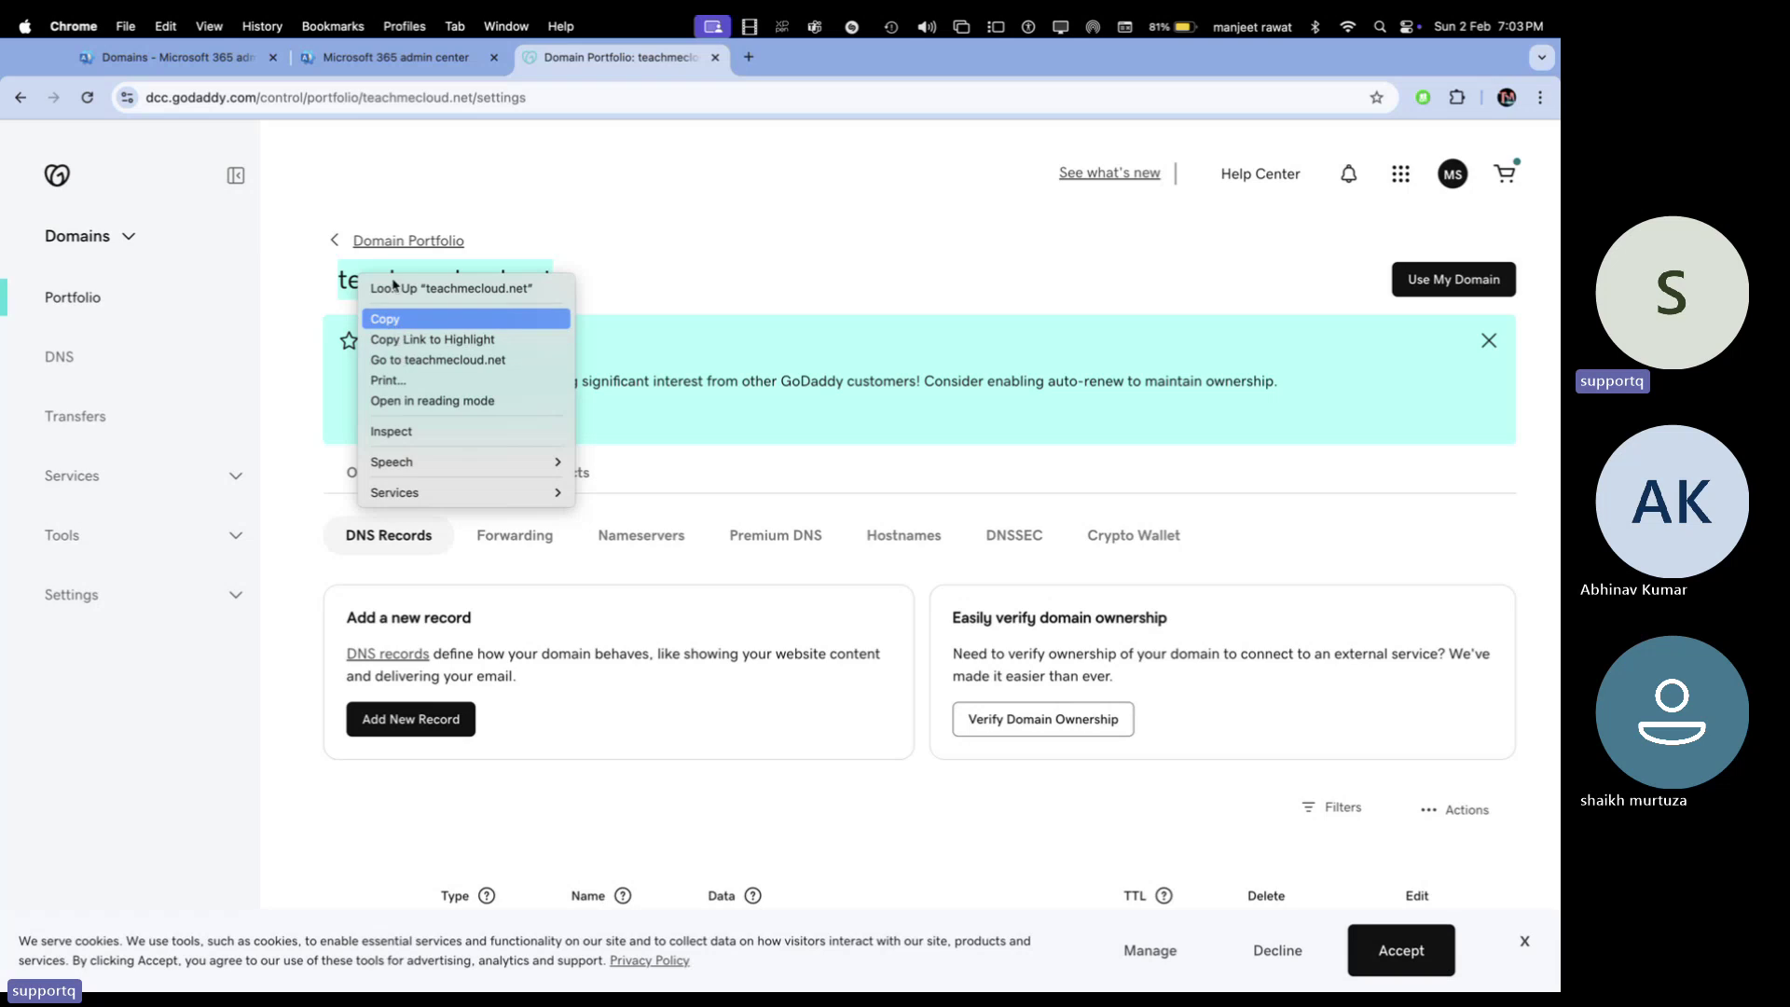
left_click(397, 319)
left_click(393, 67)
key("ctrl+shift+Tab")
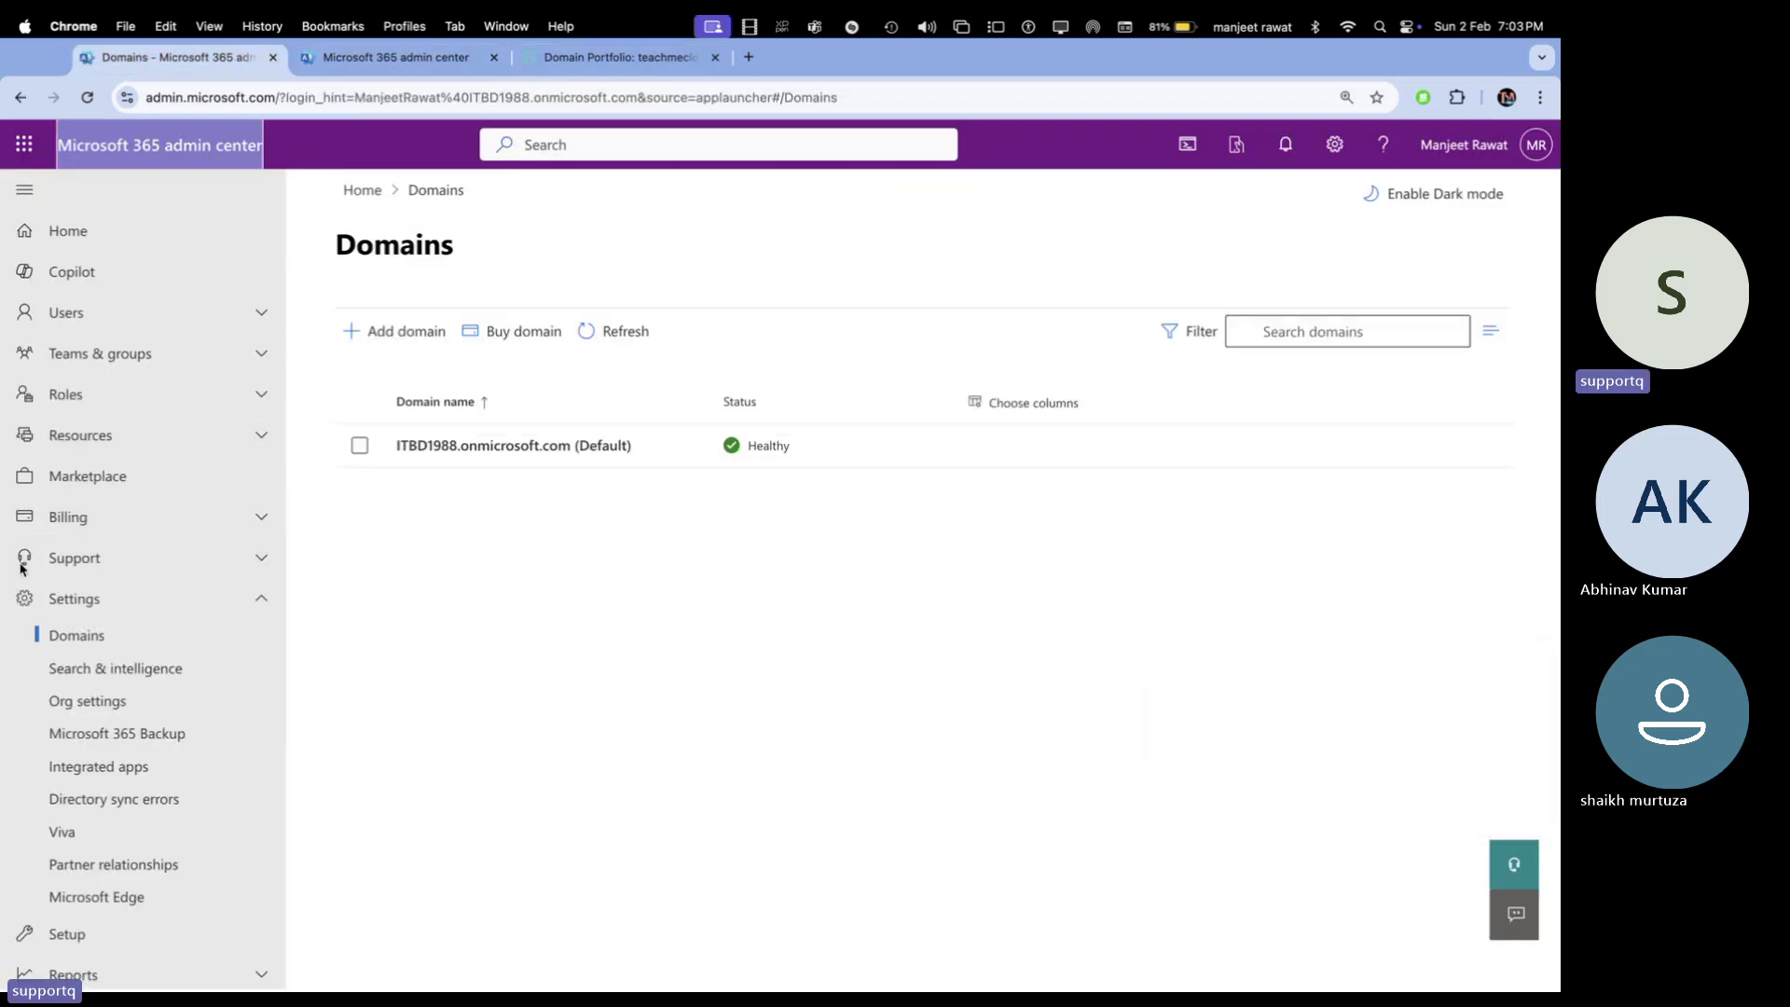
Start Add domain with the pasted name teachmecloud.net, skip the advisor offer, and continue with TXT verification
left_click(399, 333)
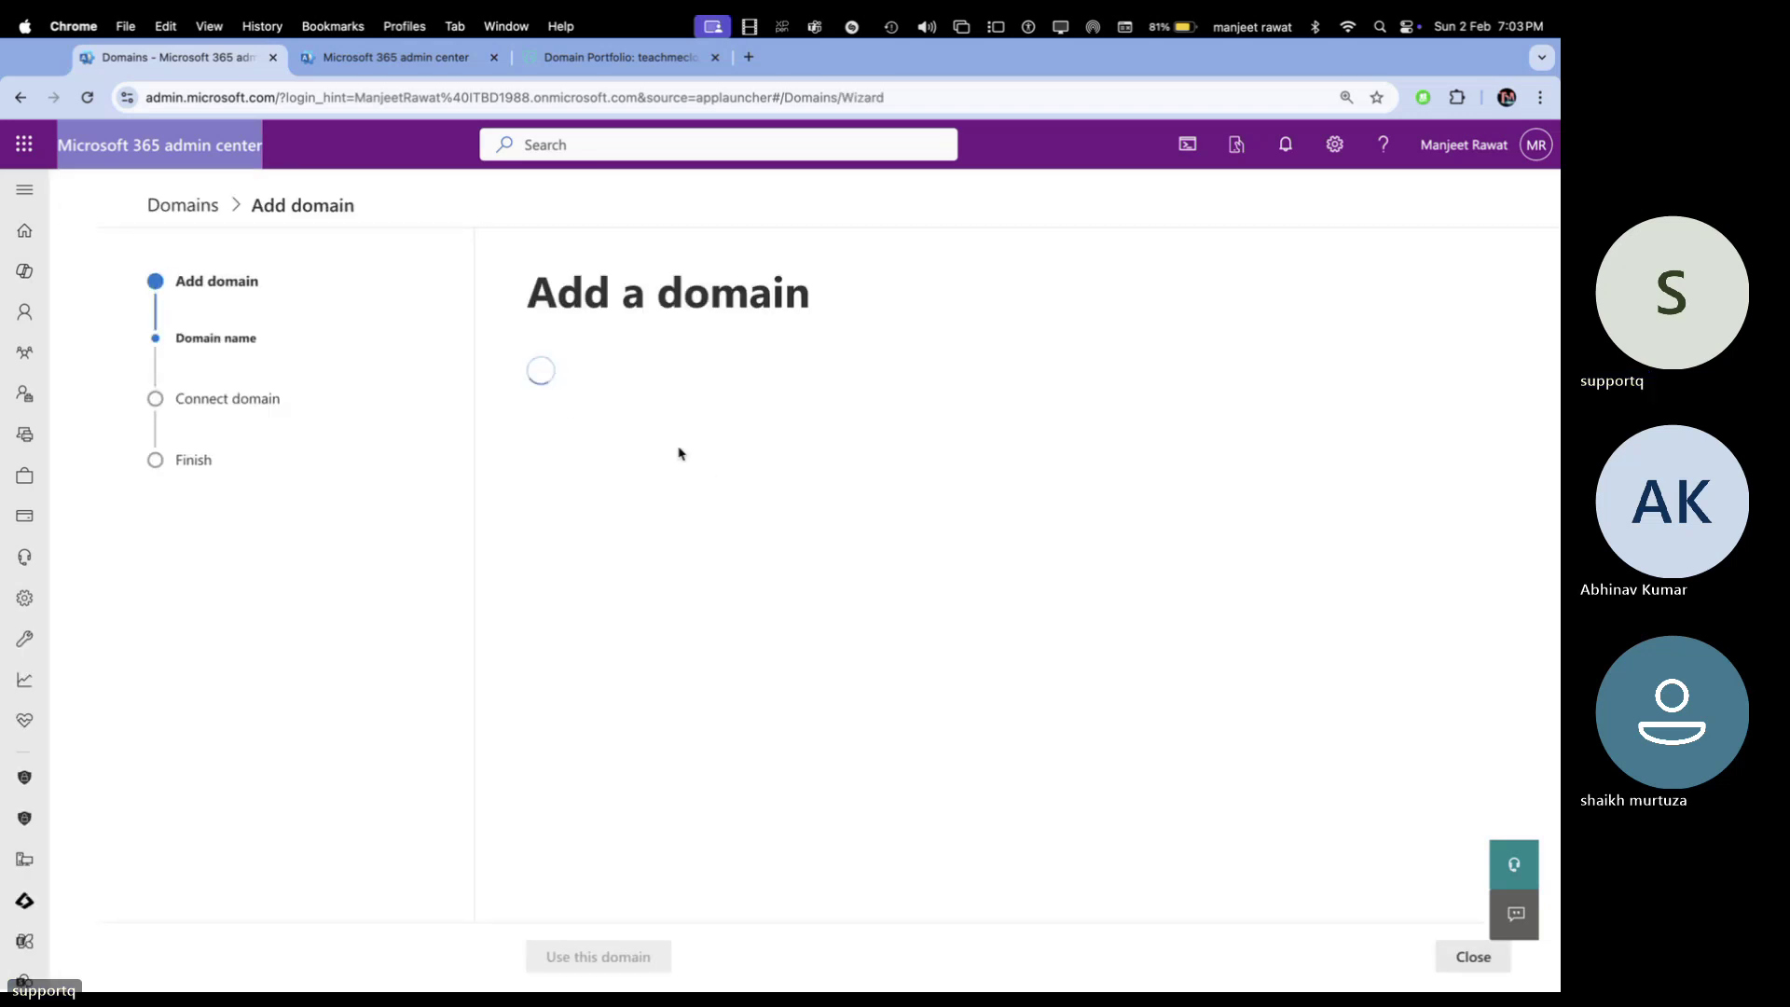
key("super+v")
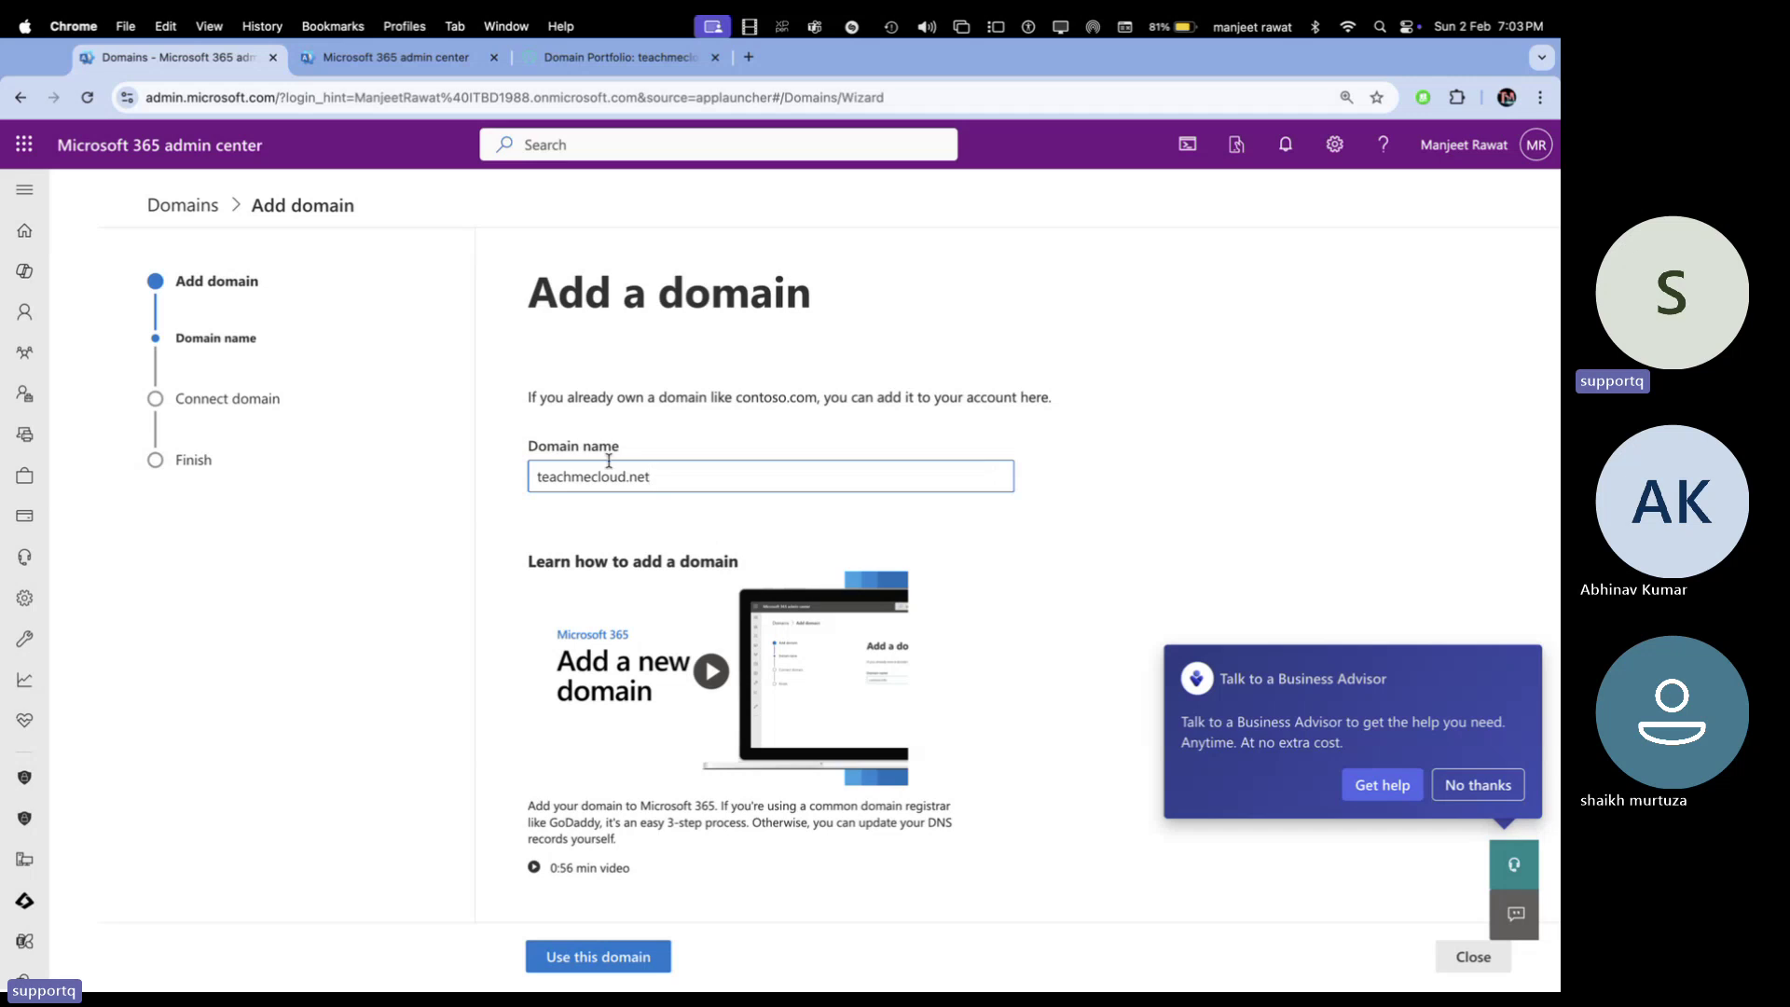
left_click(613, 956)
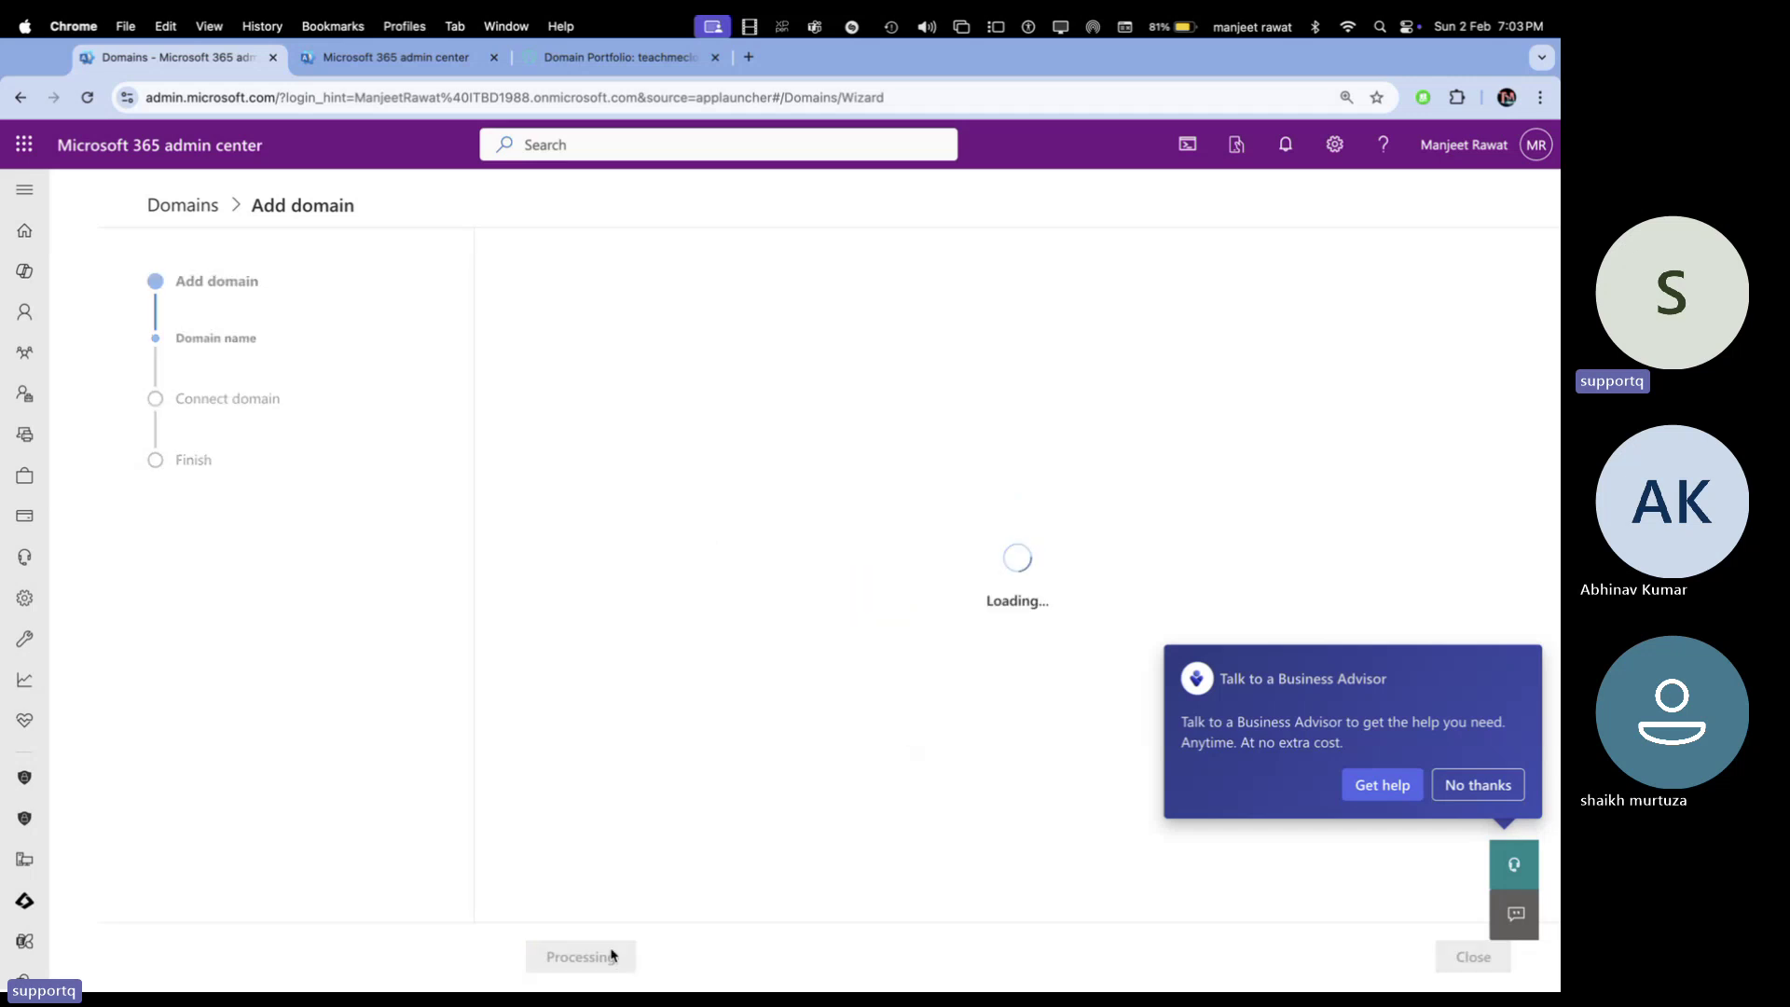
left_click(1455, 785)
scroll(905, 617, "down", 5)
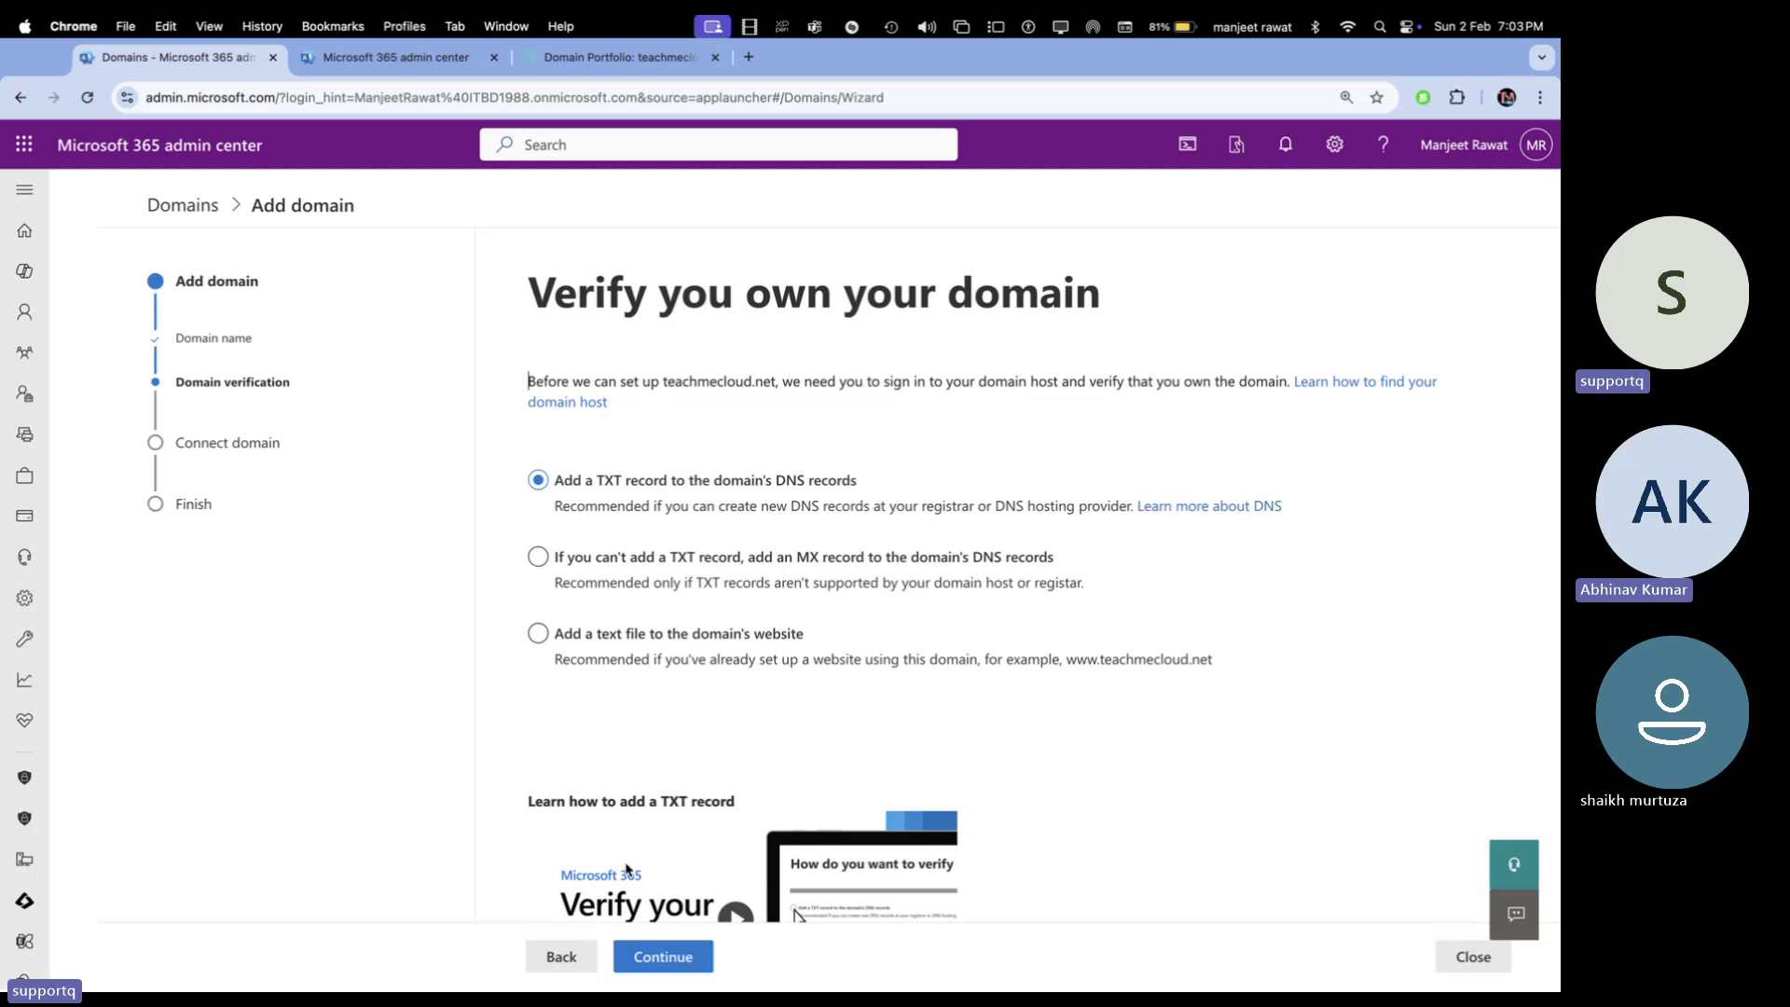
left_click(679, 961)
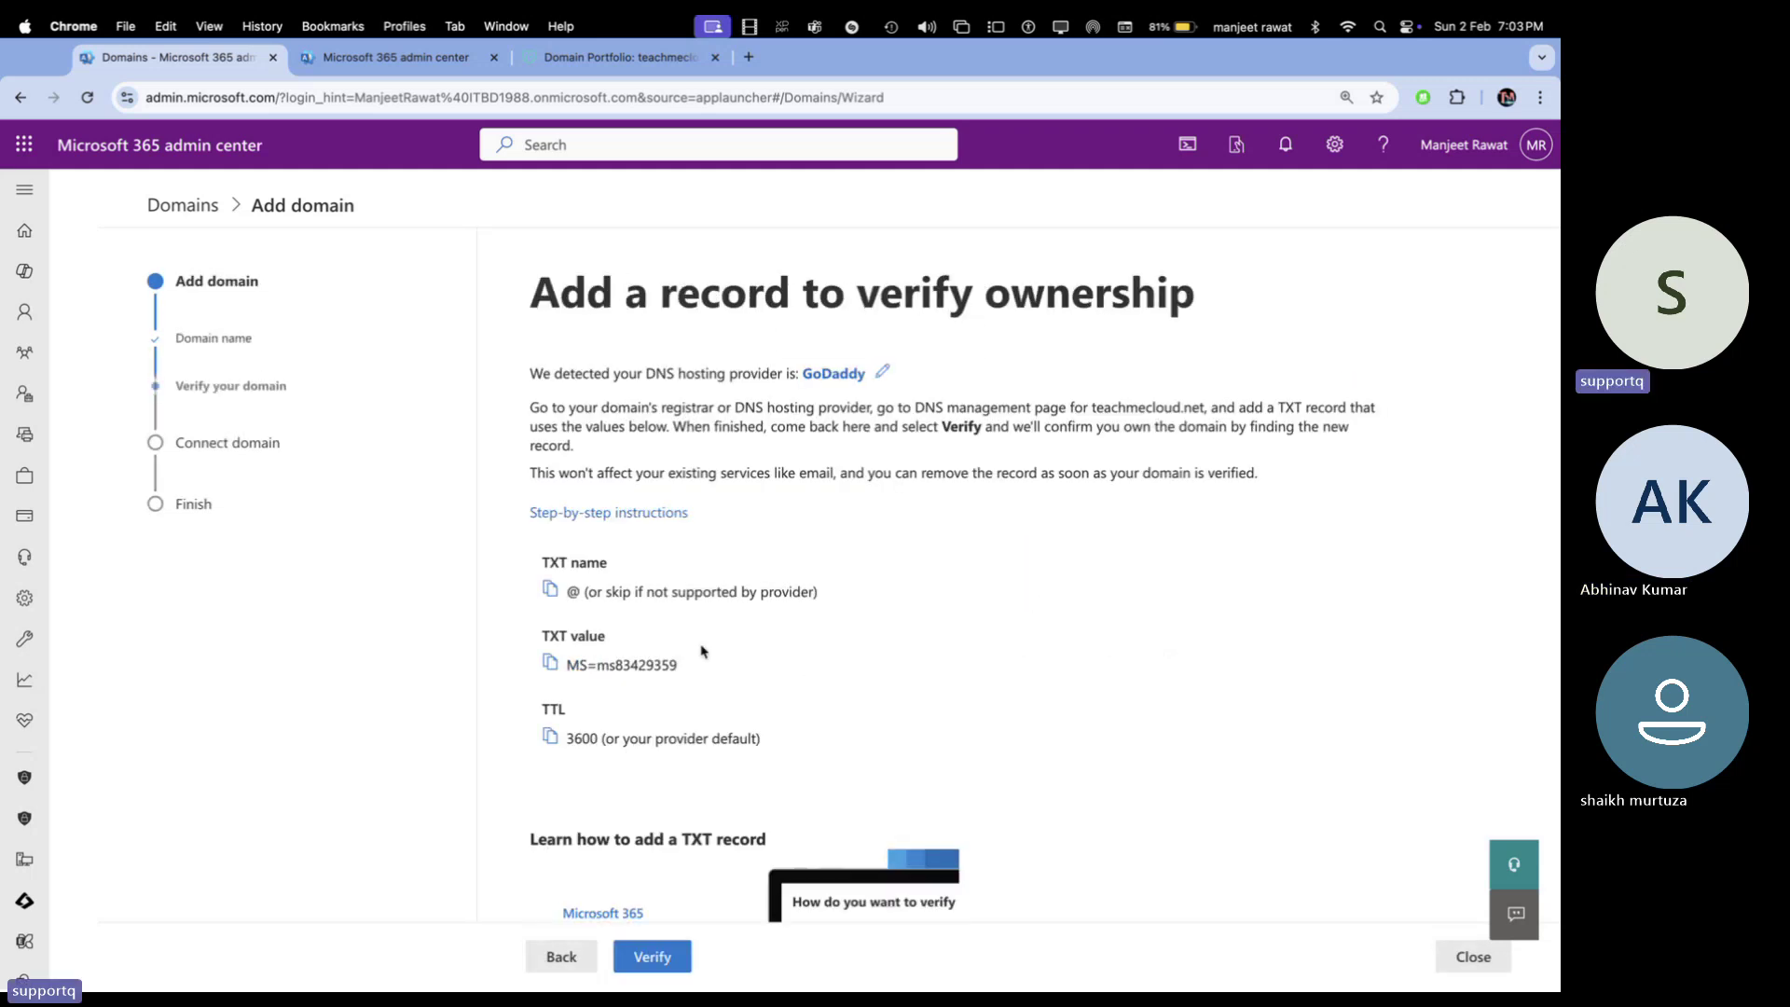
Copy the TXT verification value from the wizard and switch to GoDaddy's teachmecloud.net DNS records
scroll(611, 635, "down", 3)
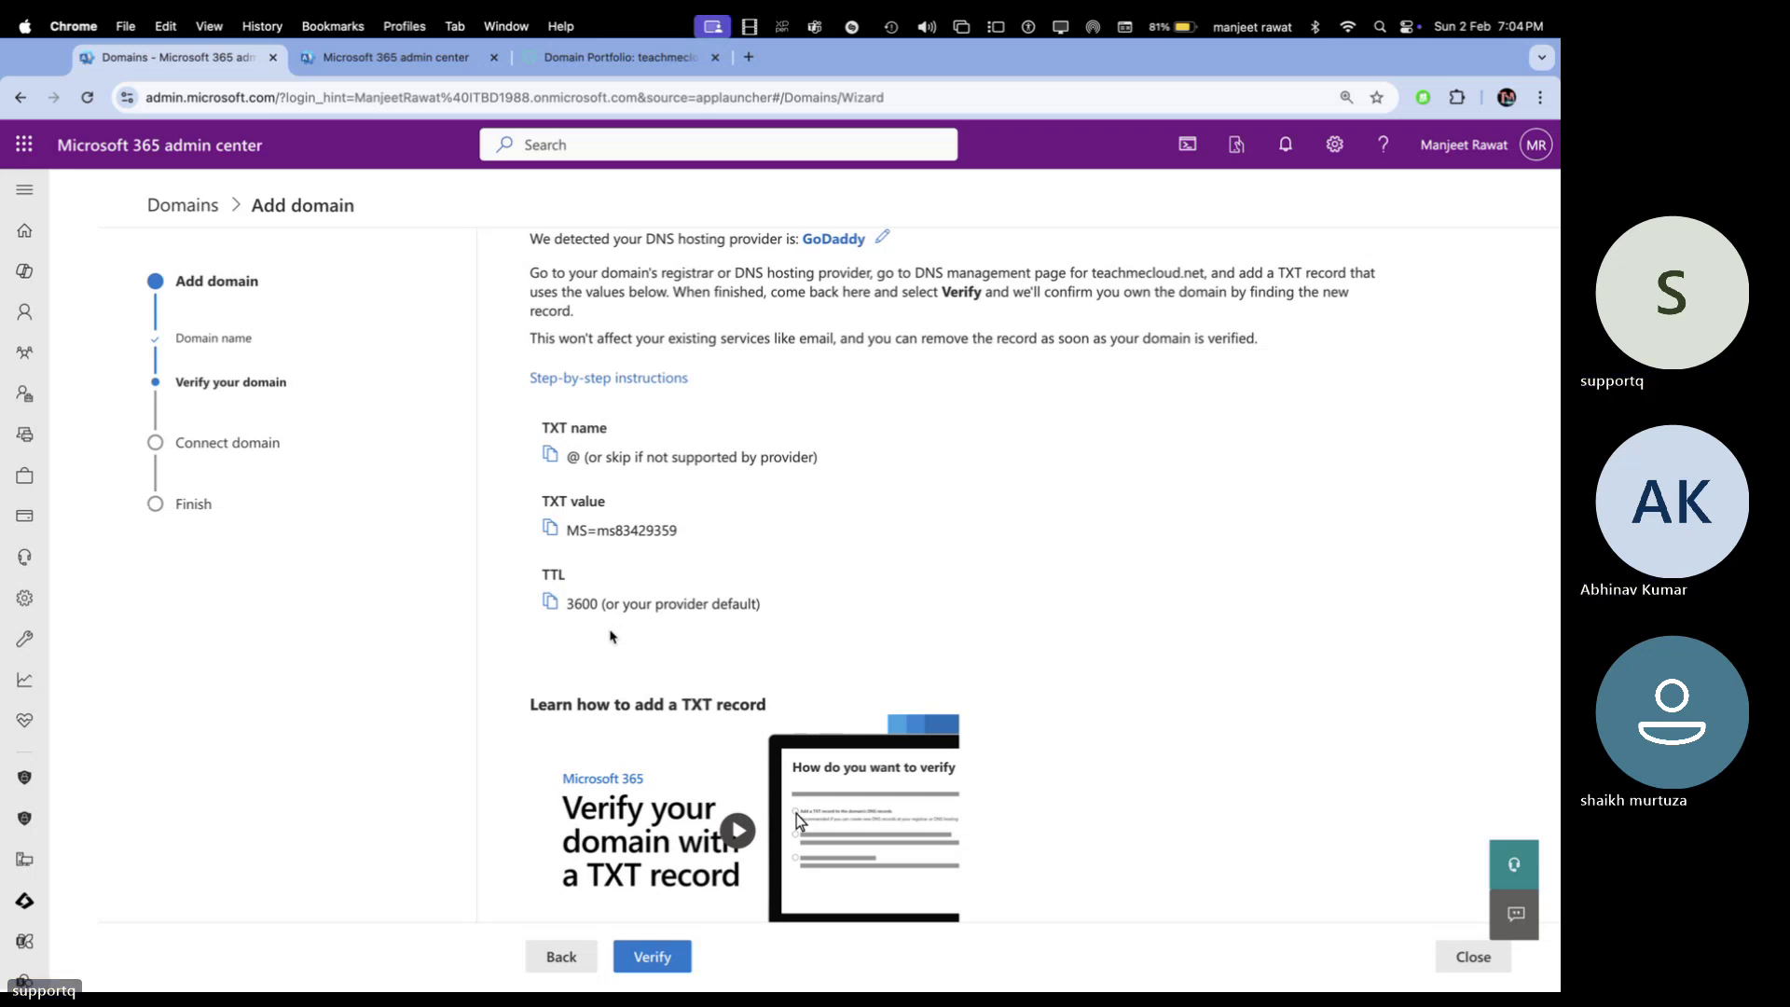
scroll(602, 492, "up", 1)
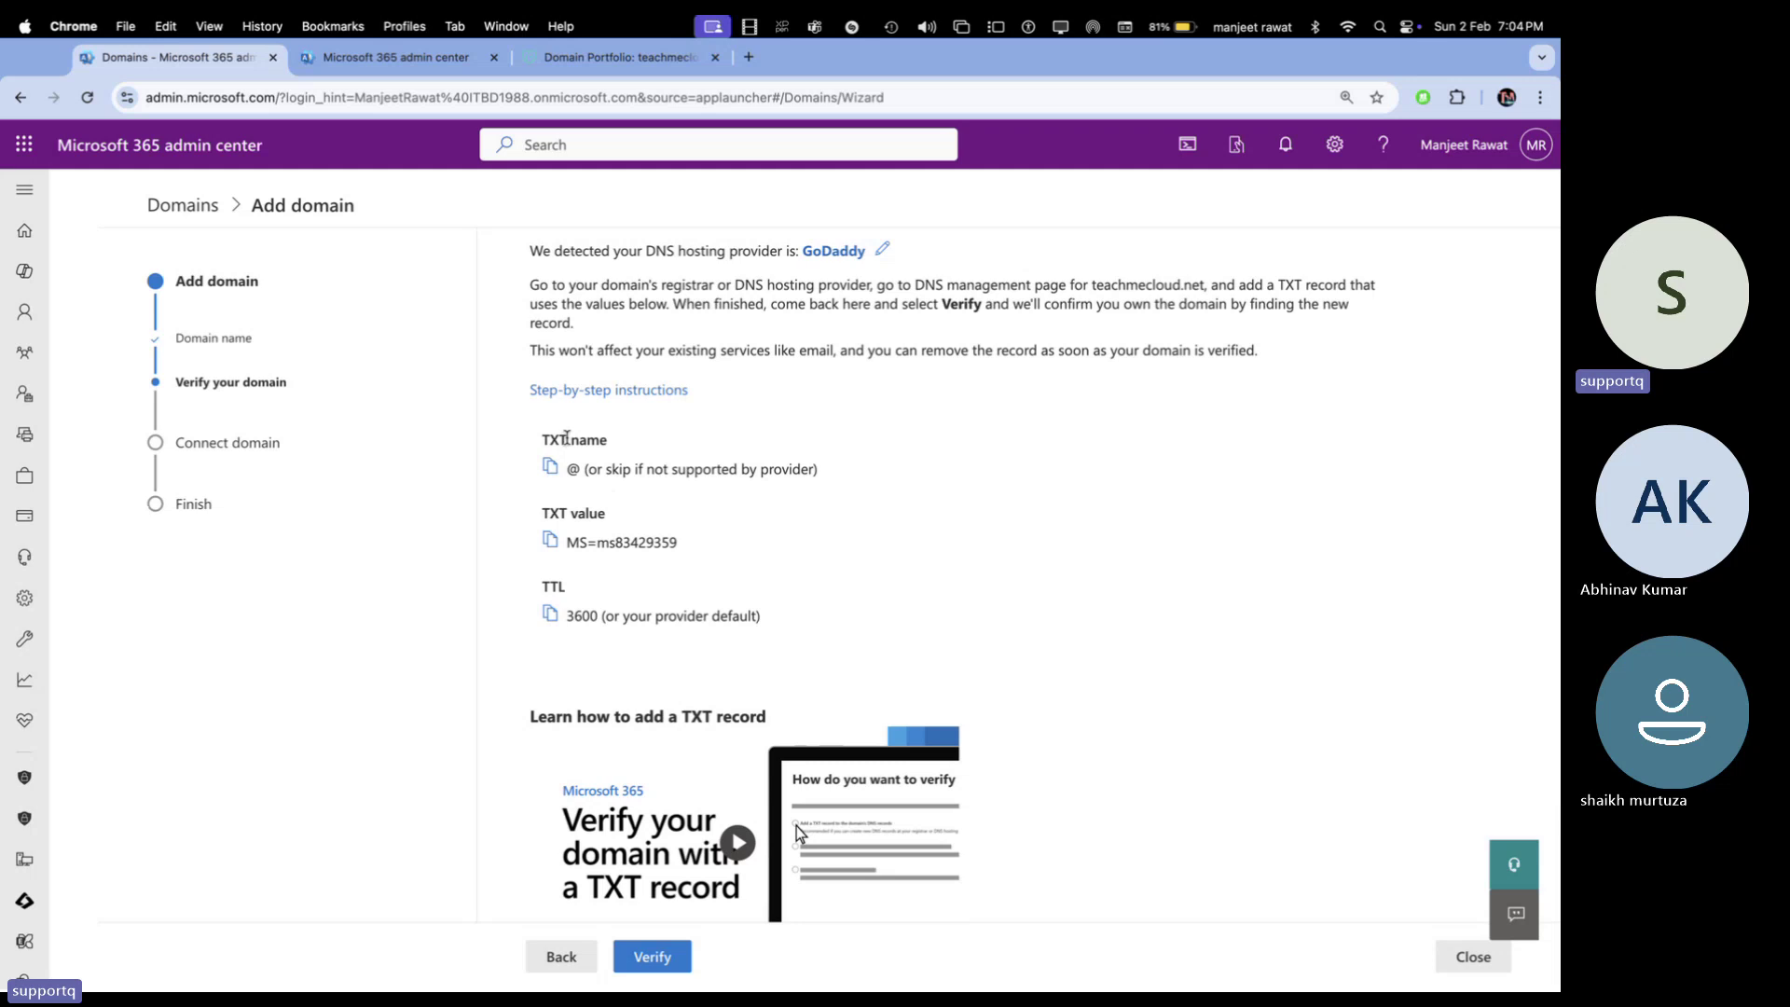
left_click_drag(623, 442, 524, 443)
left_click(601, 501)
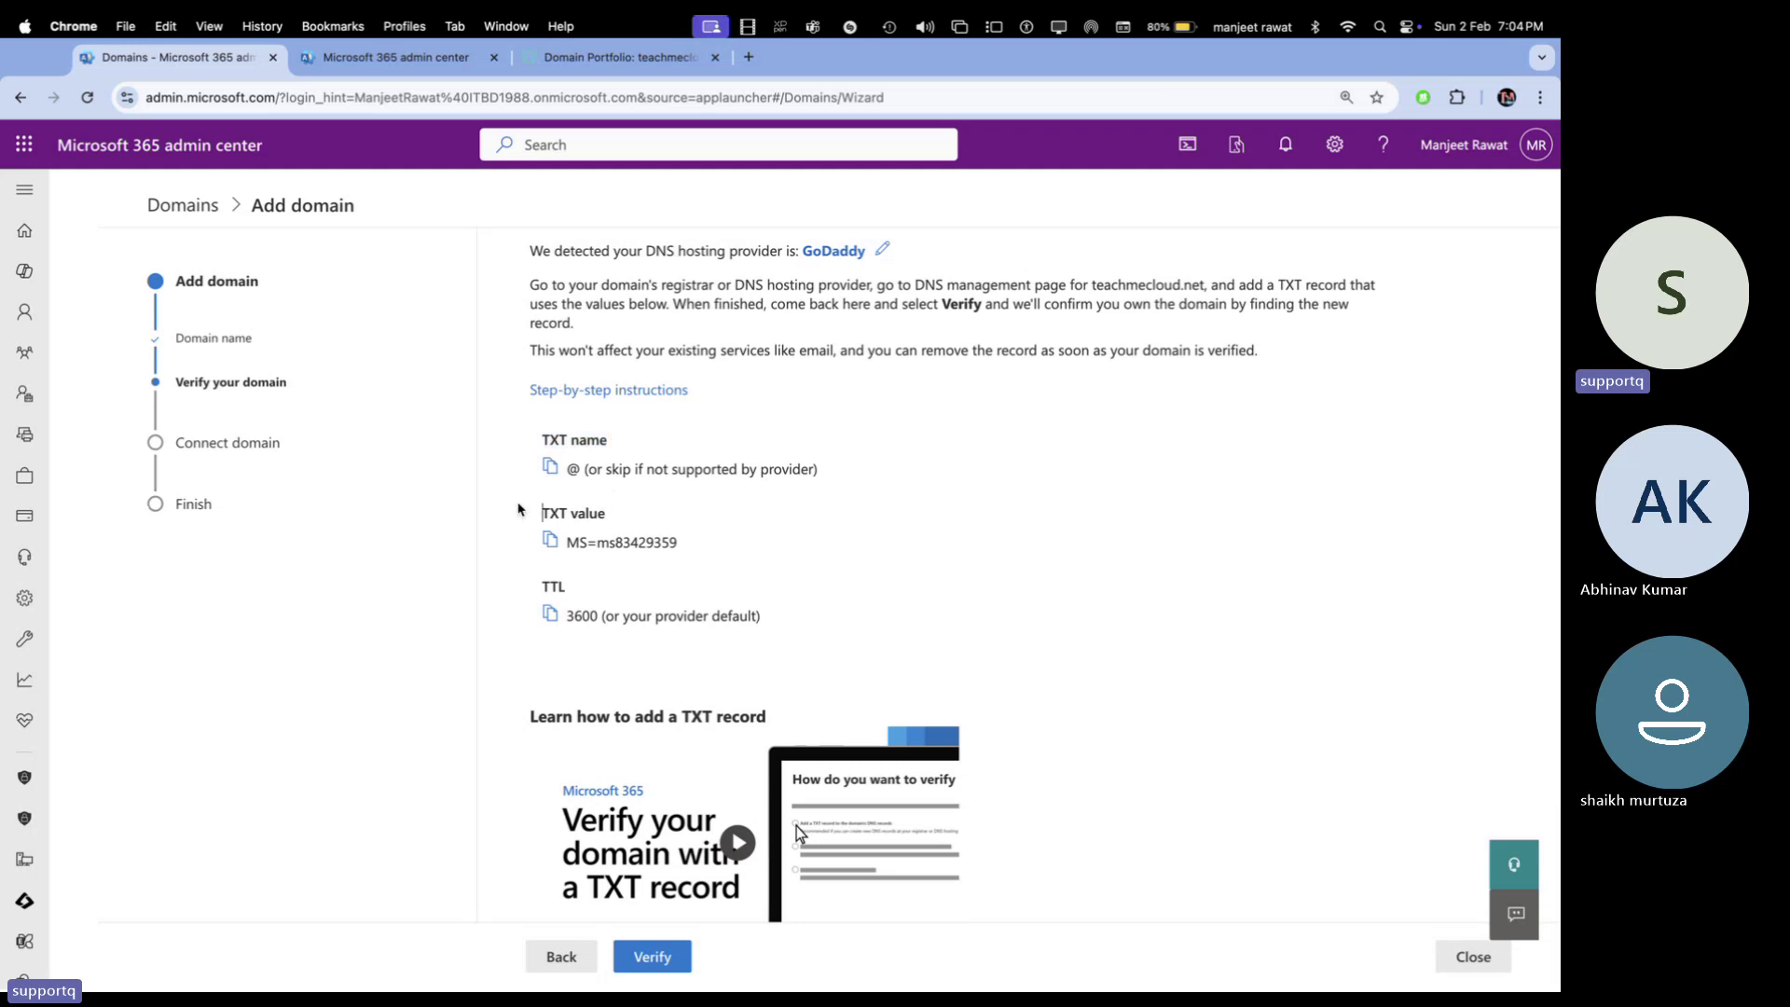
left_click_drag(589, 599, 478, 589)
left_click(778, 560)
left_click(551, 546)
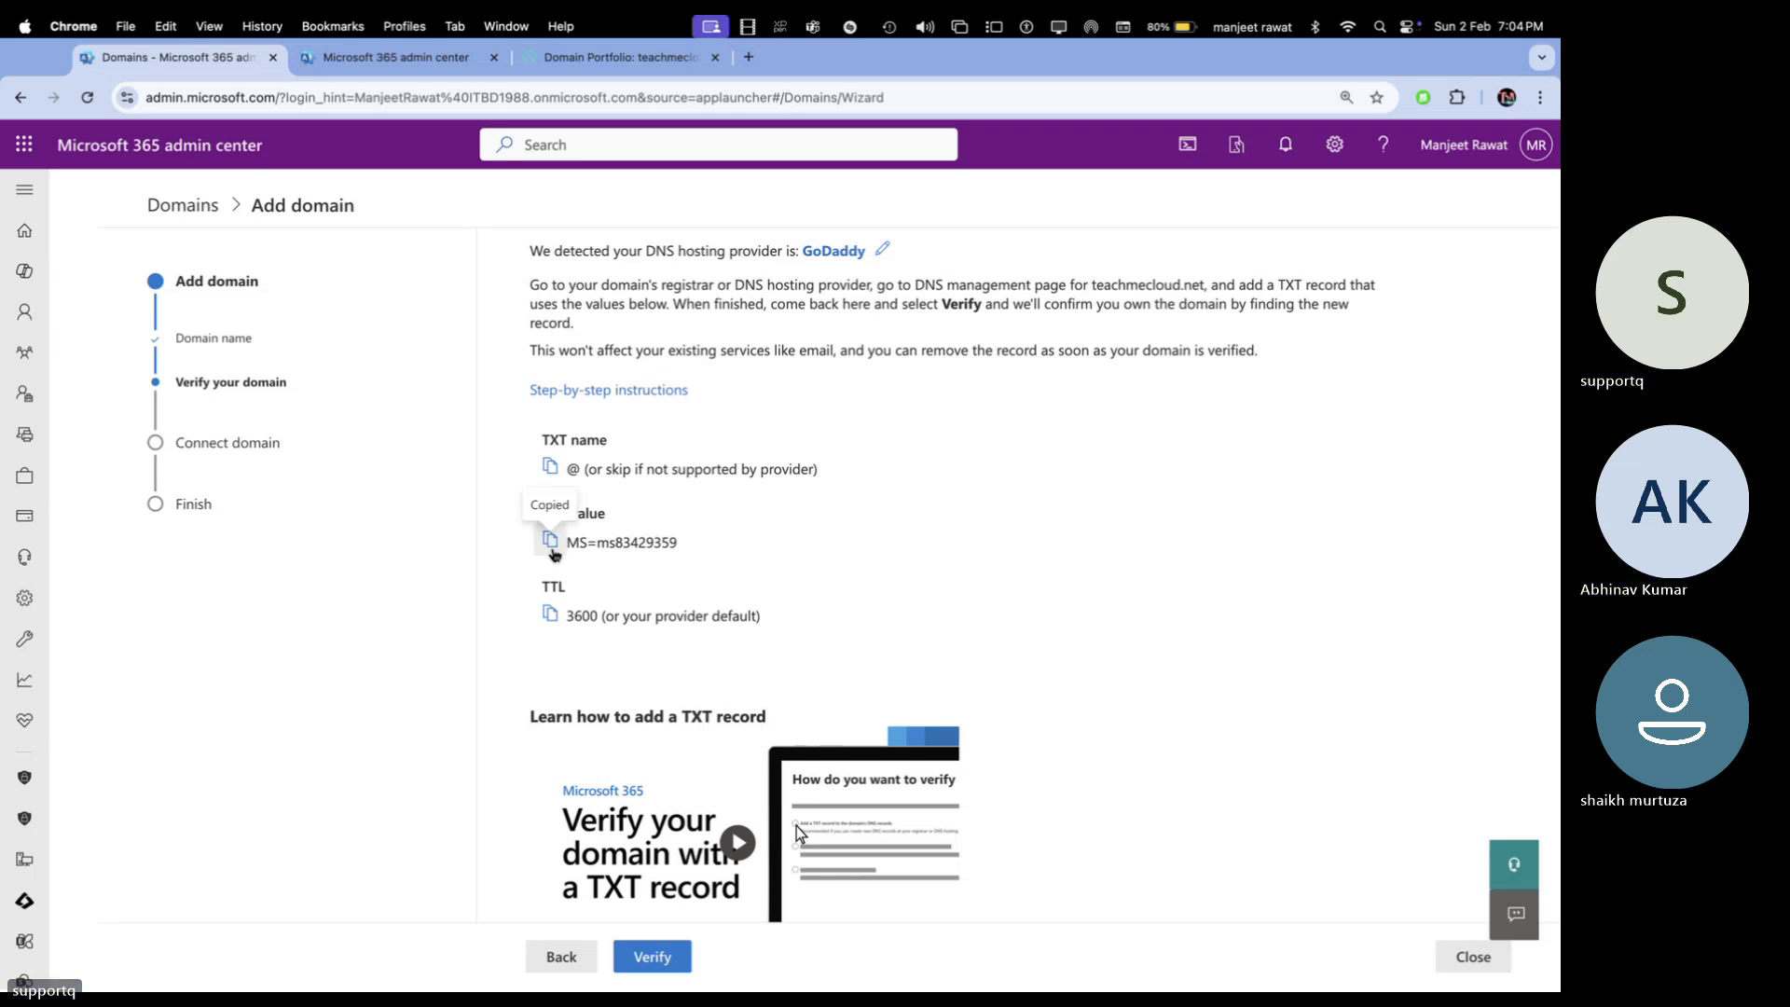
left_click(583, 72)
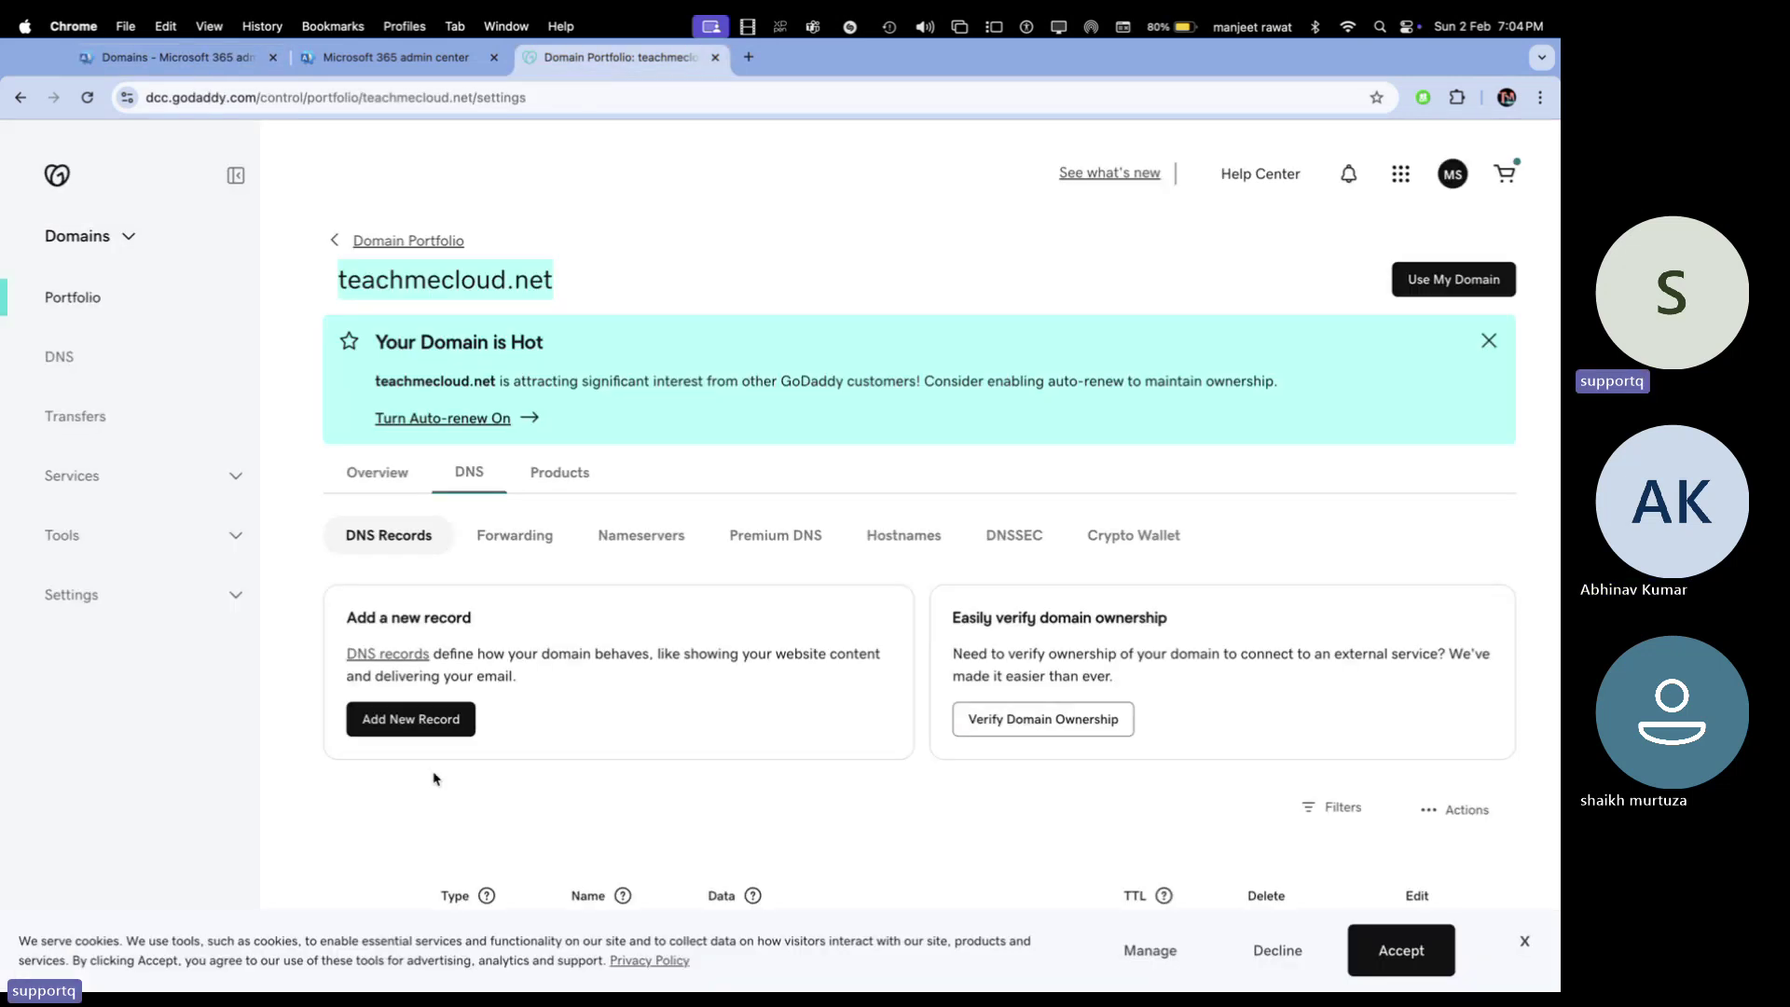
Add a new TXT record named @ holding the pasted Microsoft verification value
left_click(403, 723)
scroll(491, 818, "down", 3)
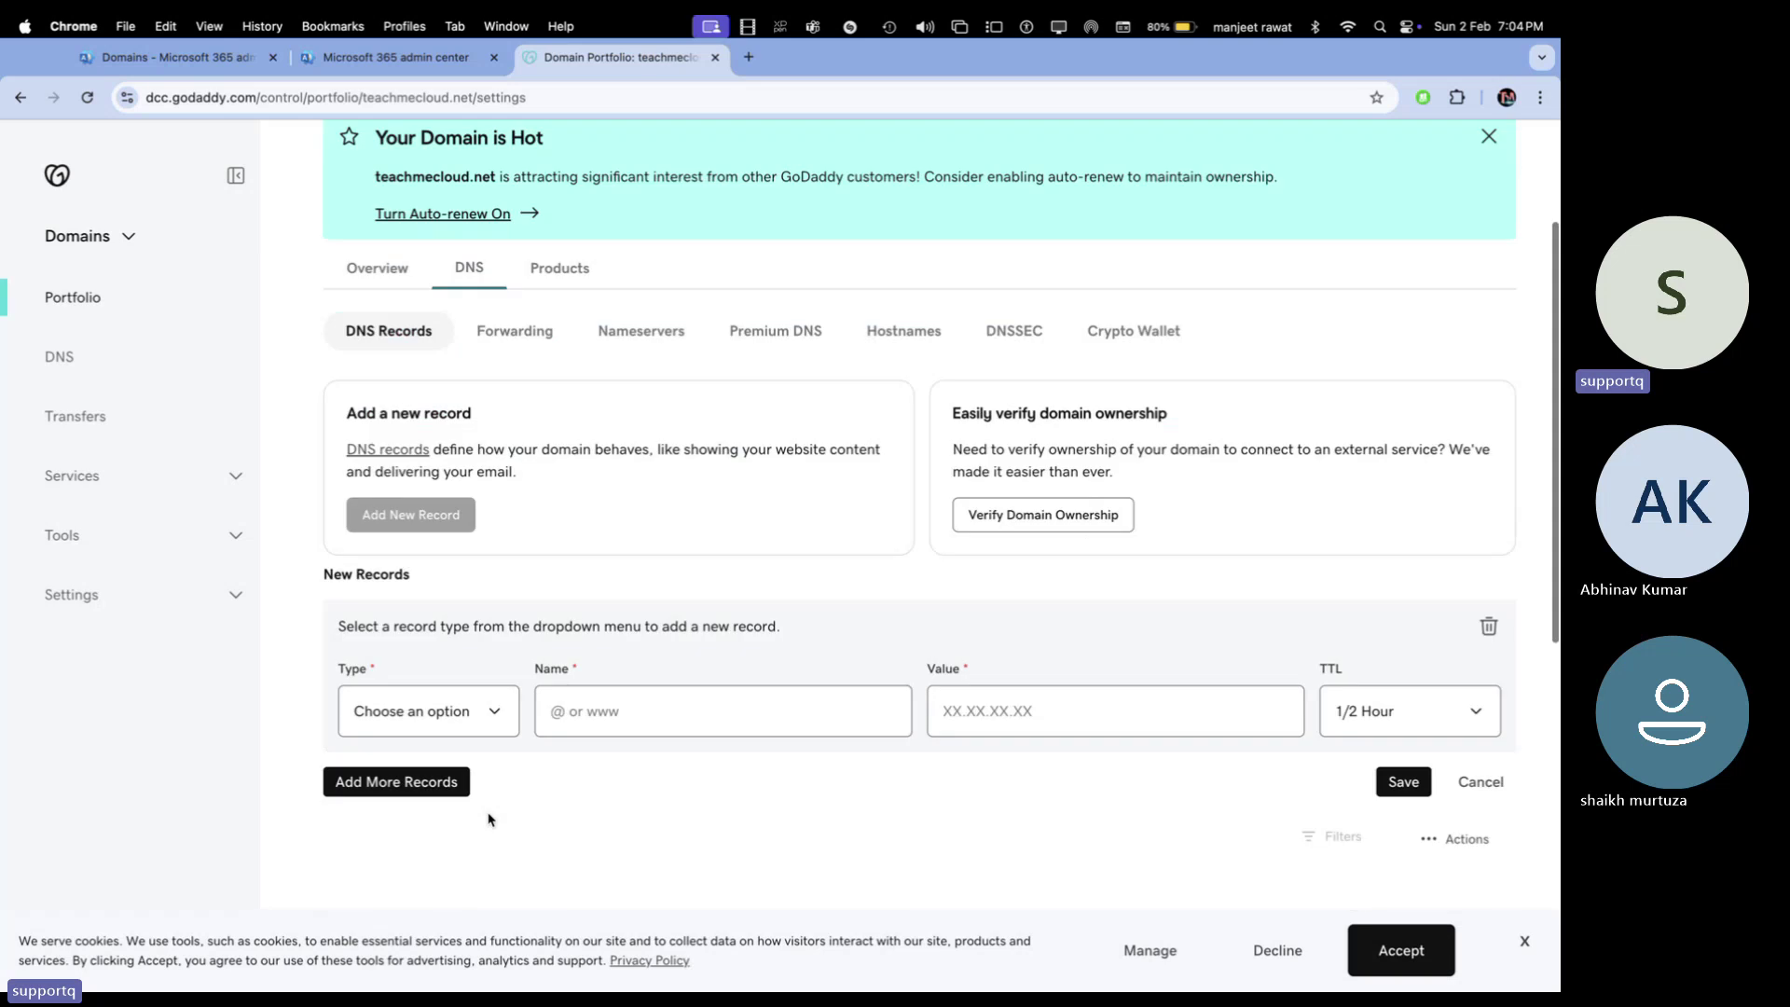
left_click(491, 670)
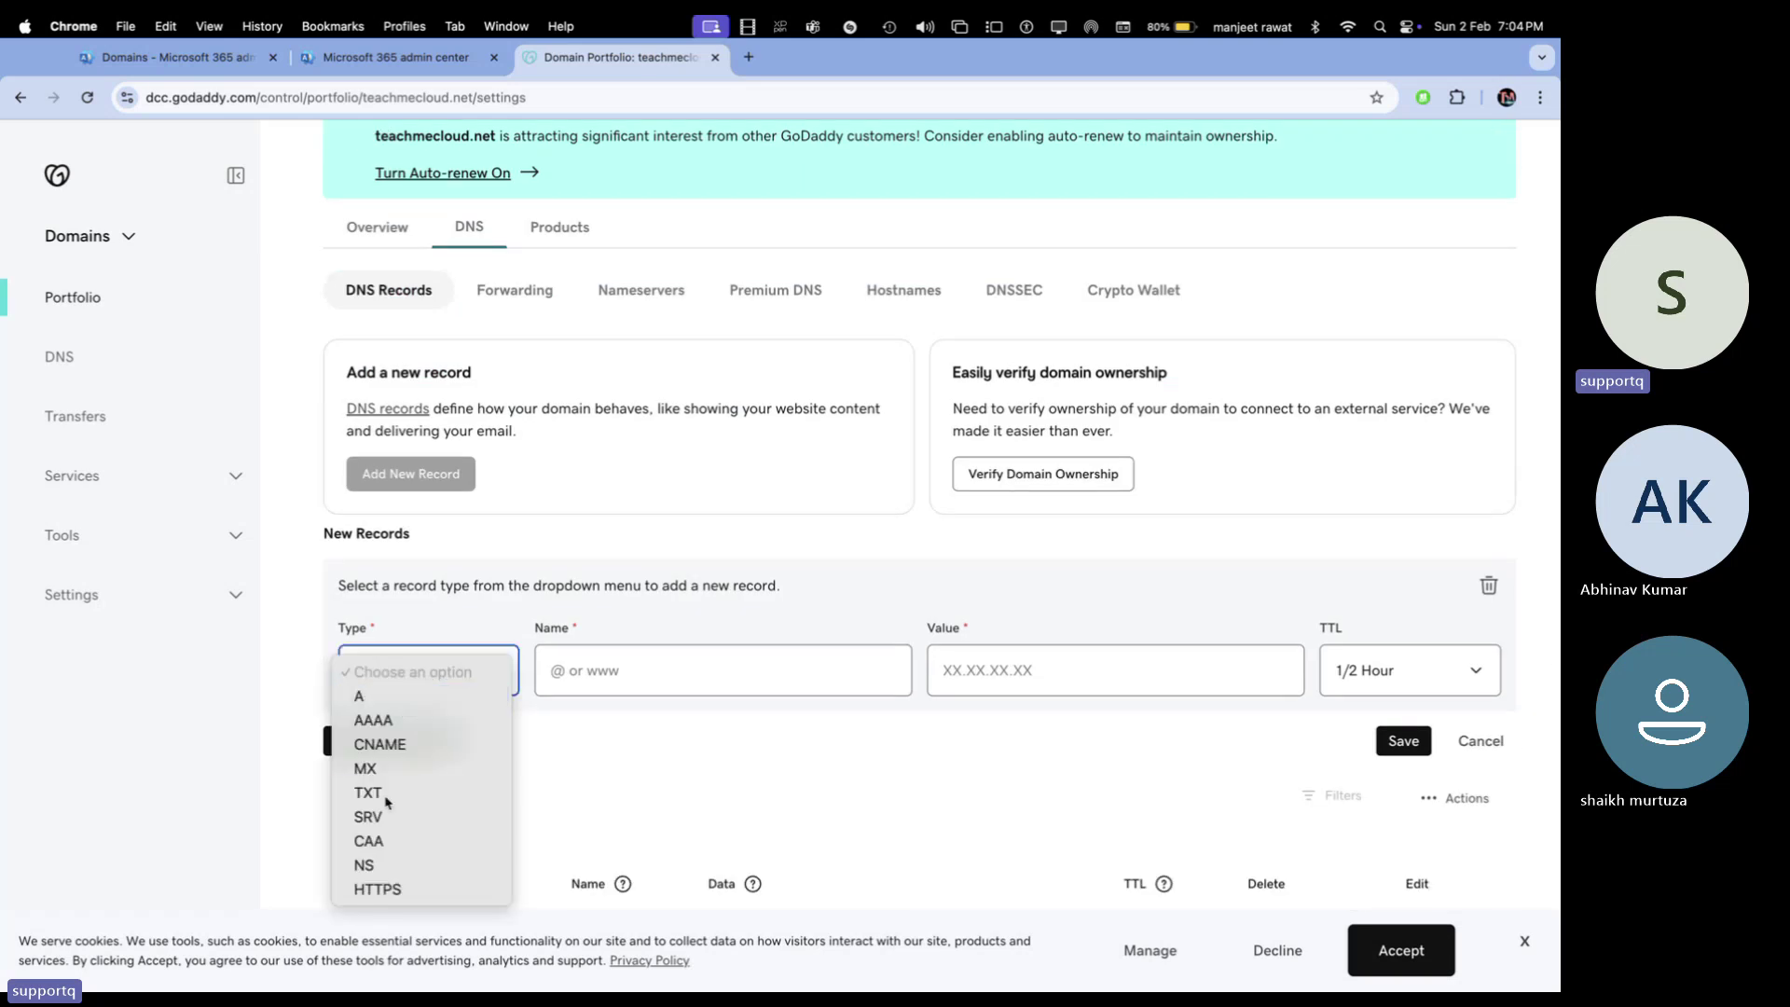
left_click(387, 793)
left_click(644, 674)
left_click(657, 716)
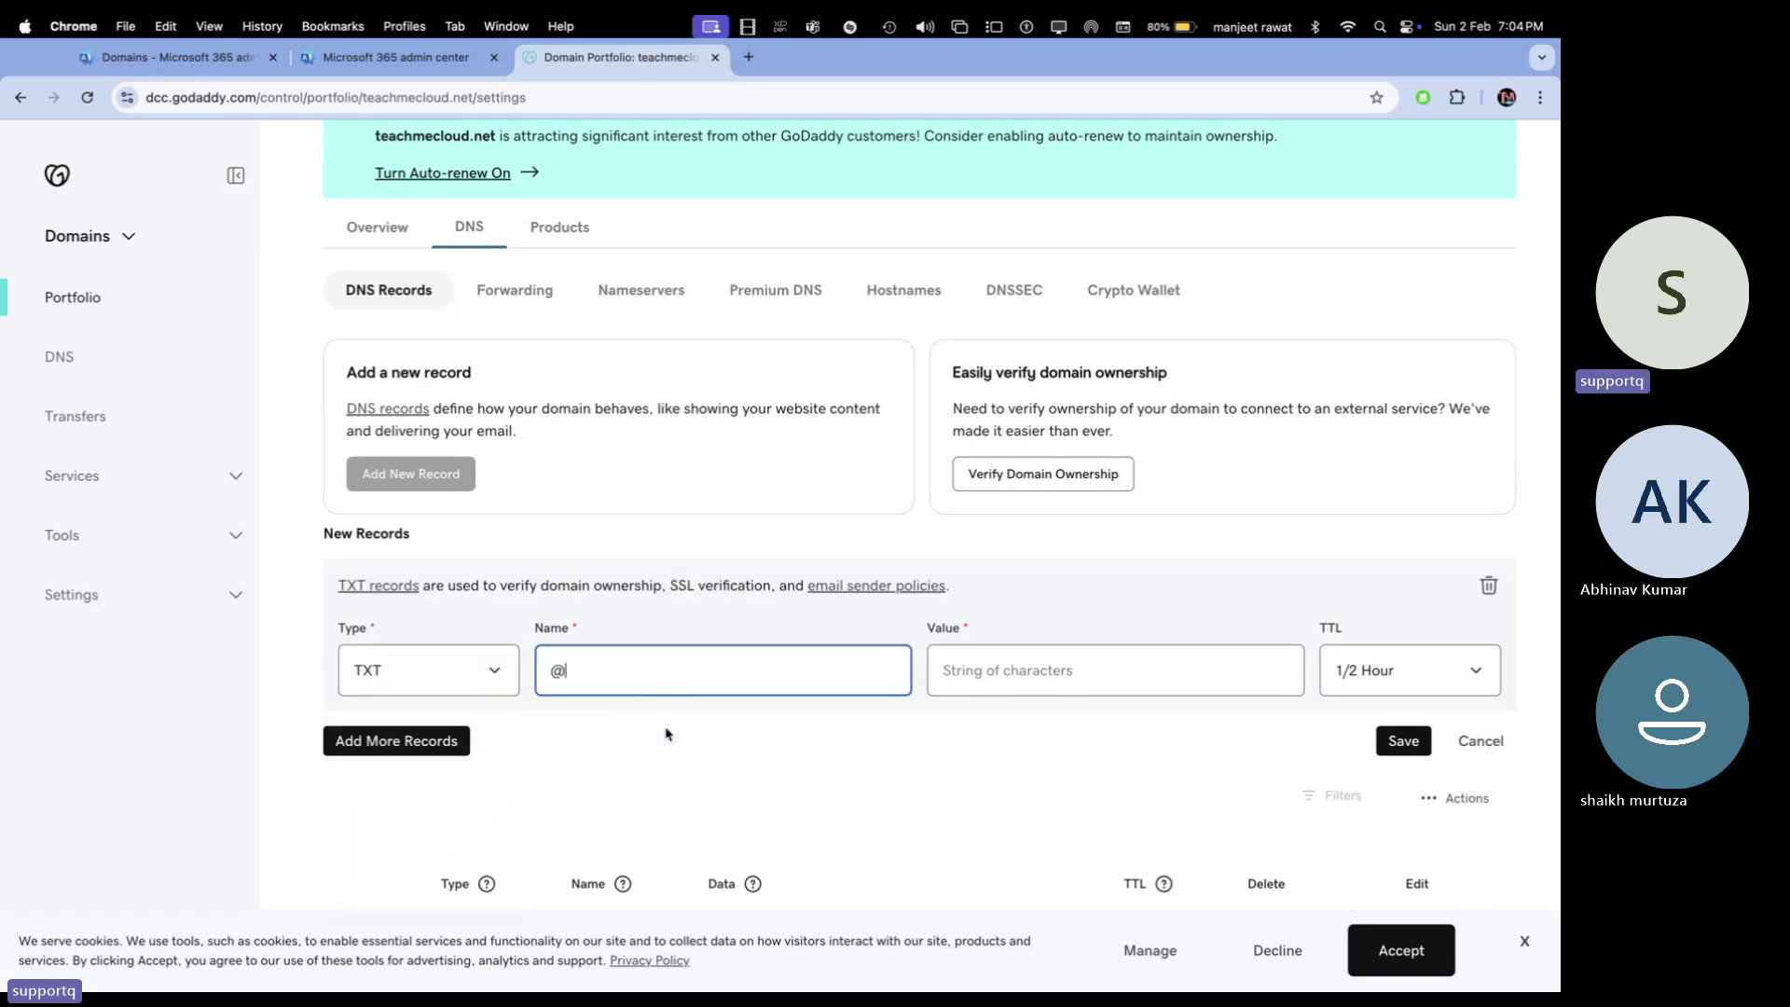
left_click(1011, 671)
key("super+v")
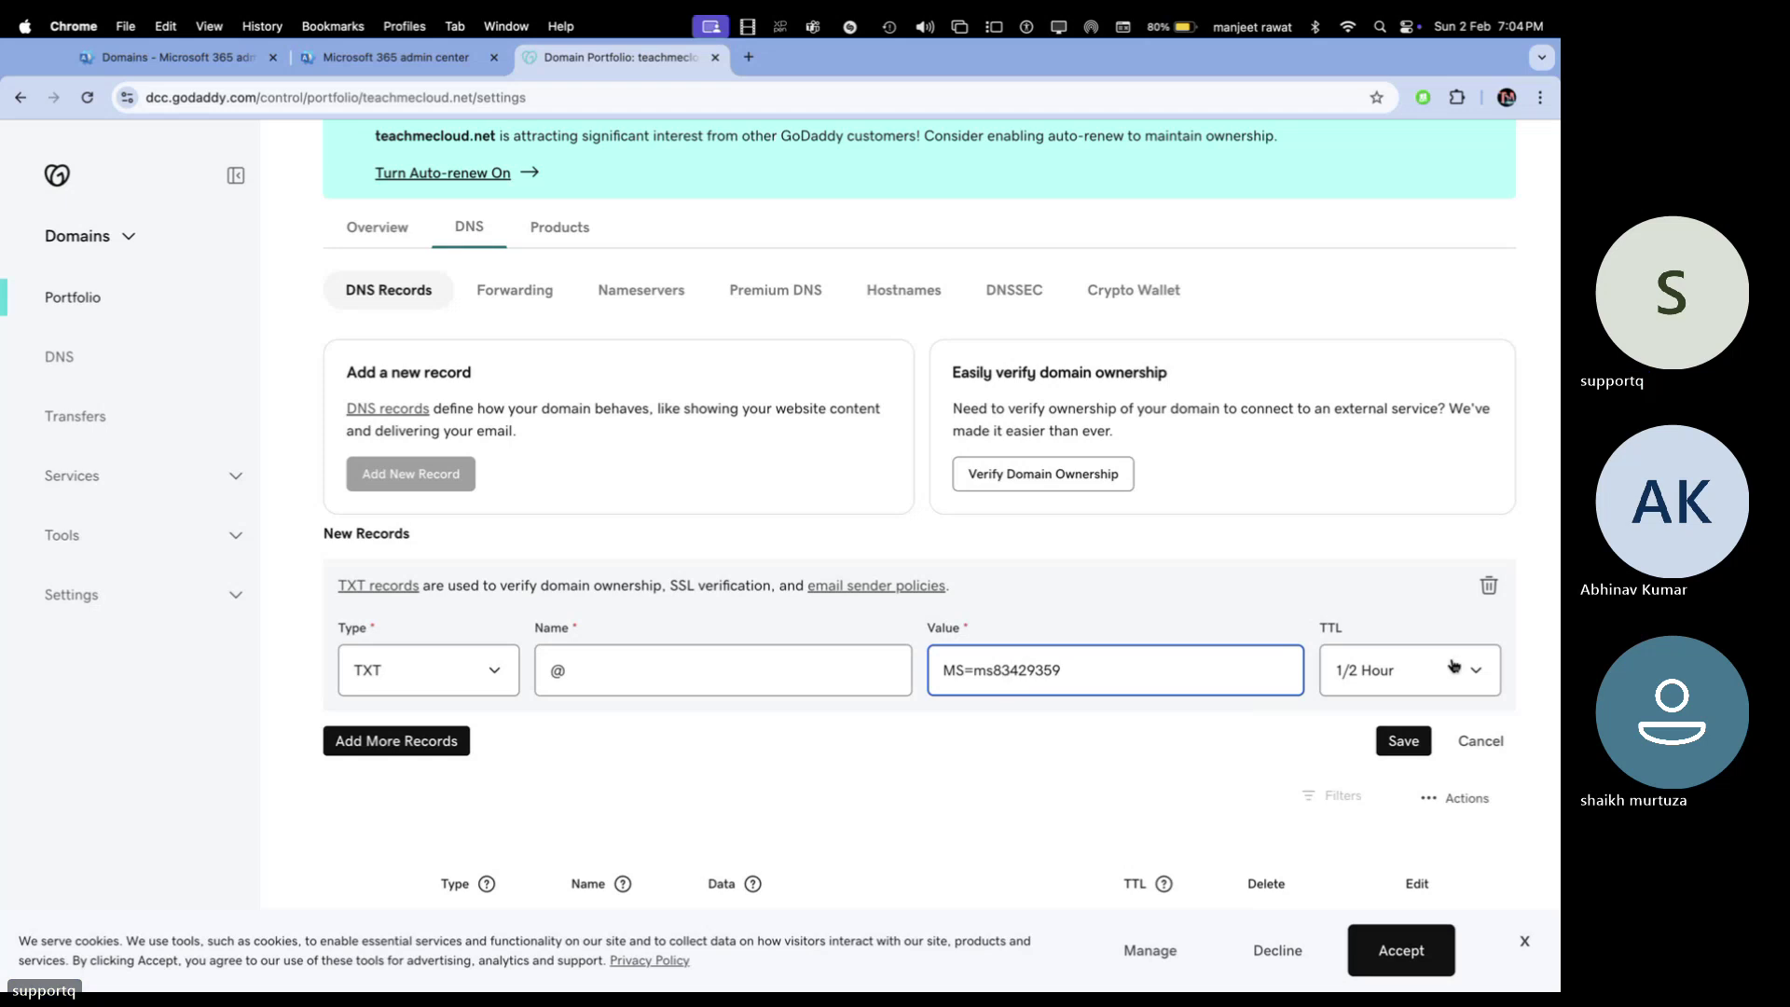
Give the TXT record a custom TTL of 3600 seconds and save it
left_click(1452, 669)
left_click(1363, 793)
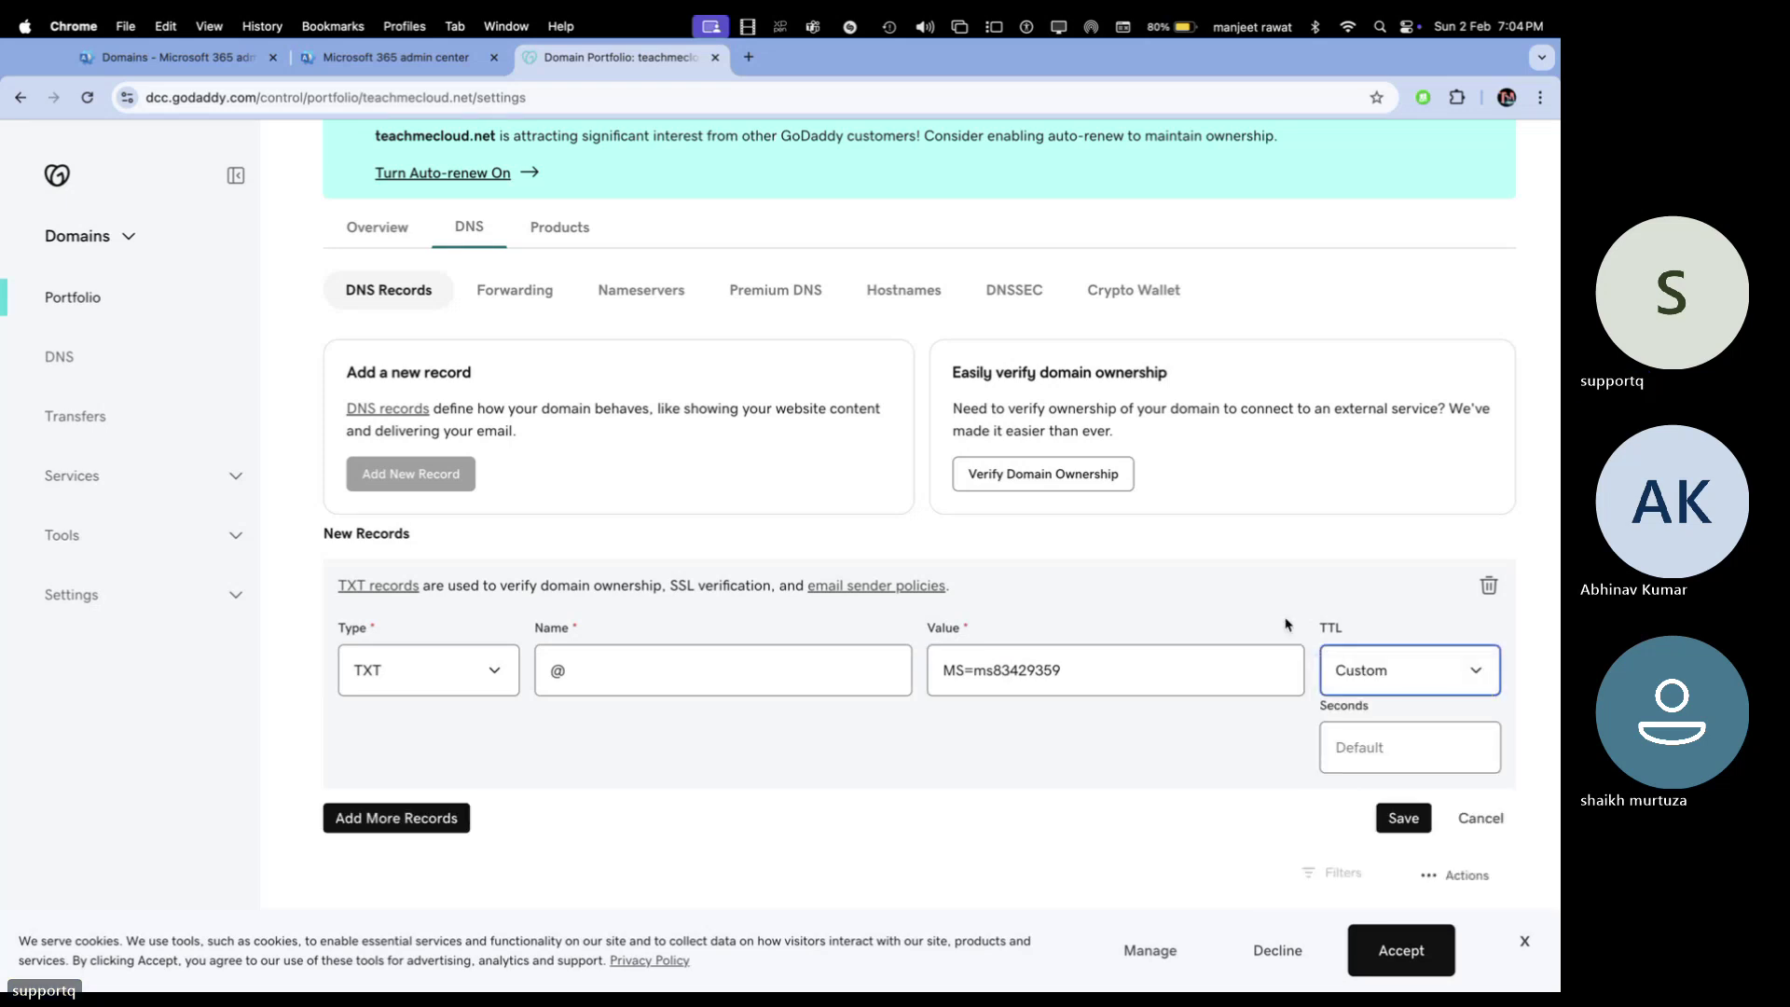
left_click(1362, 757)
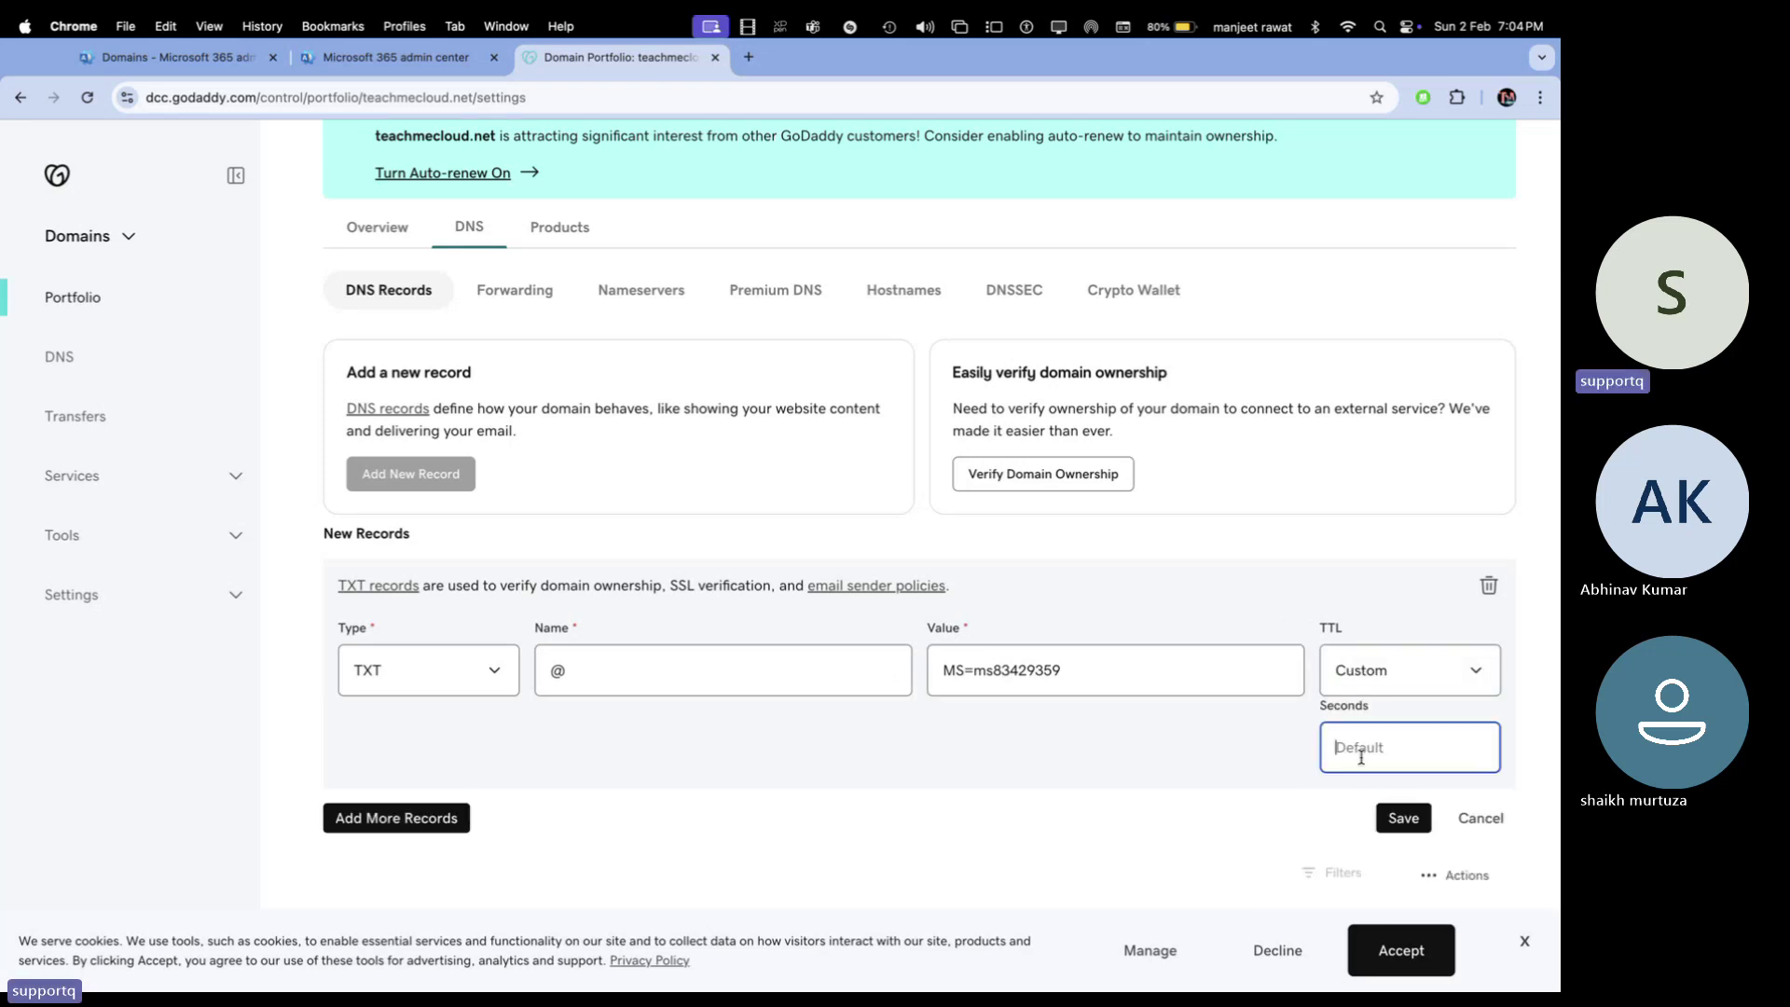
type("3600")
left_click(1406, 818)
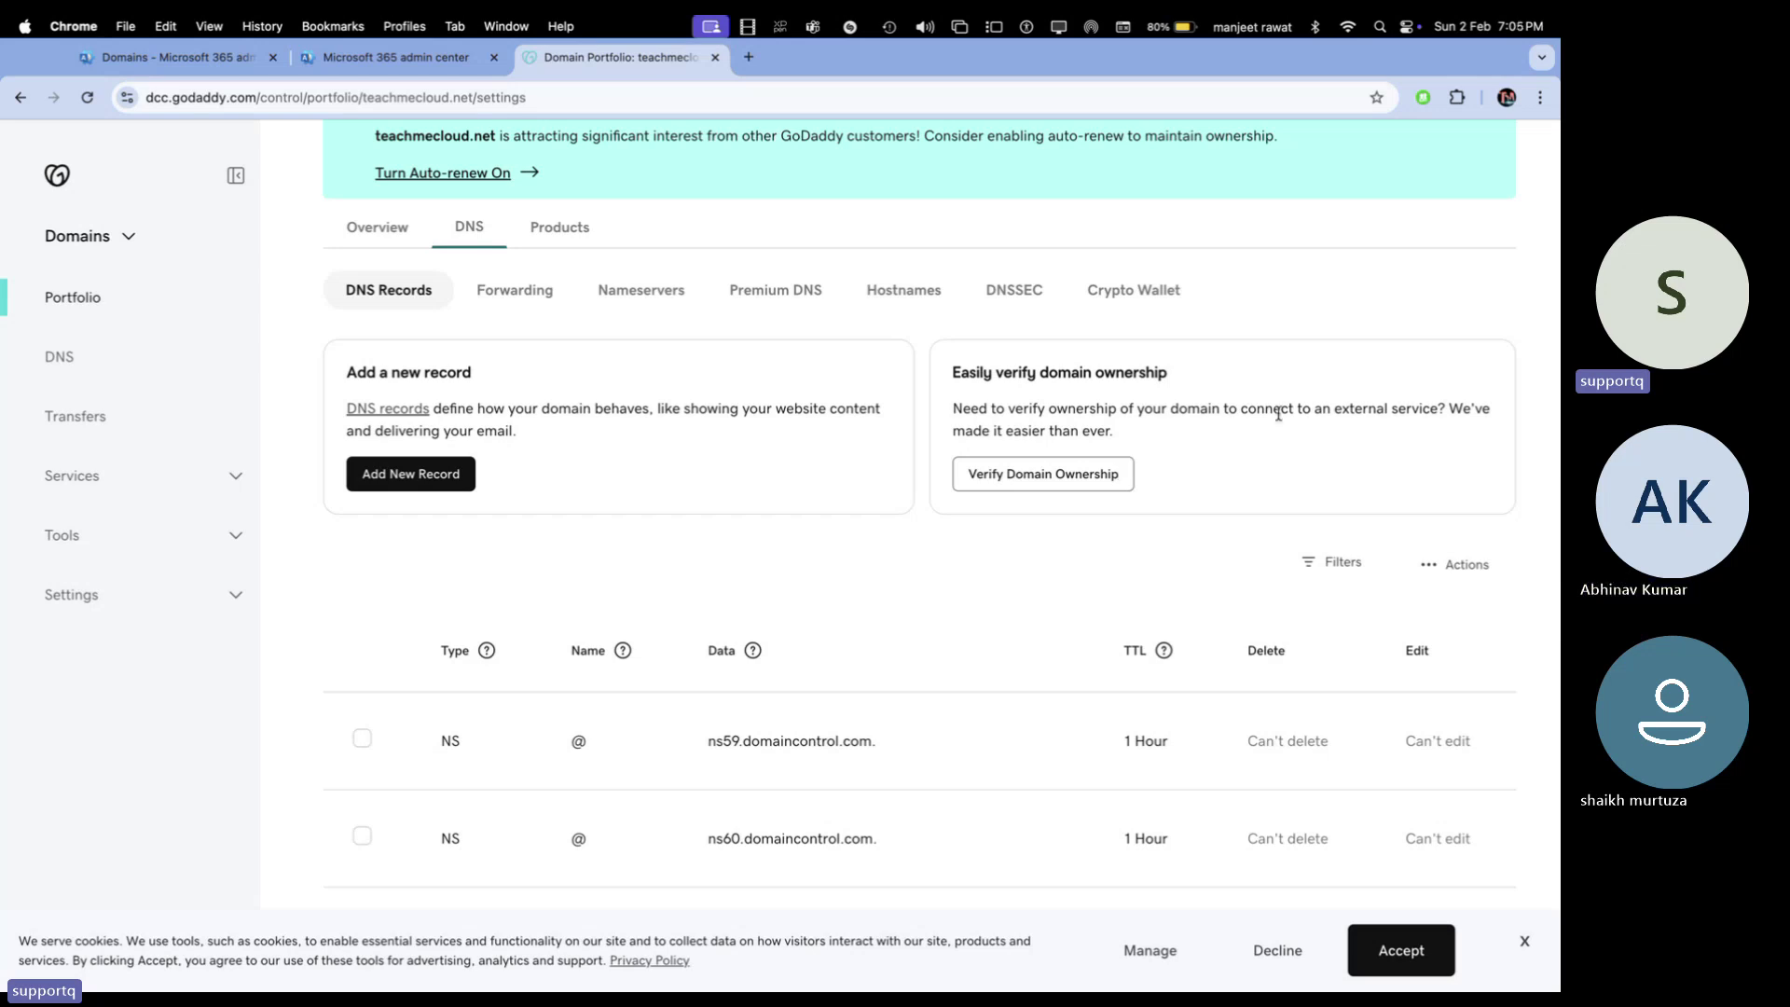
scroll(630, 604, "down", 3)
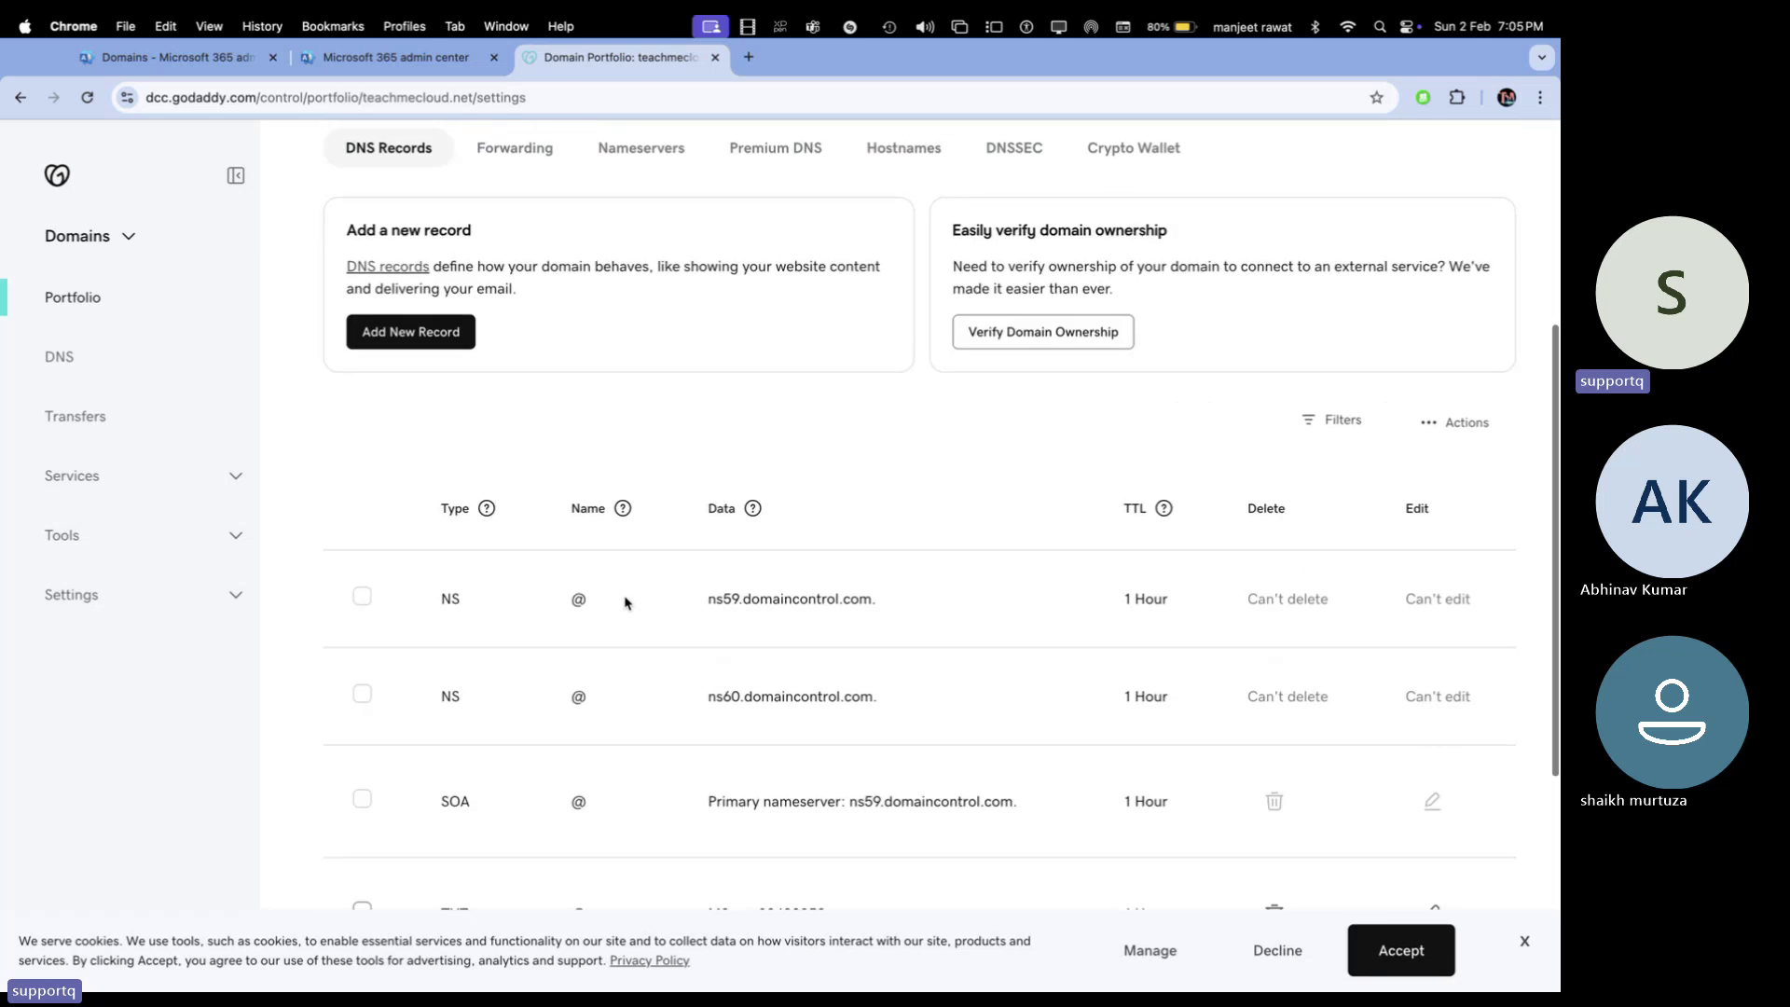
Close the extra admin tab, verify teachmecloud.net, and continue with adding your own DNS records
left_click(428, 65)
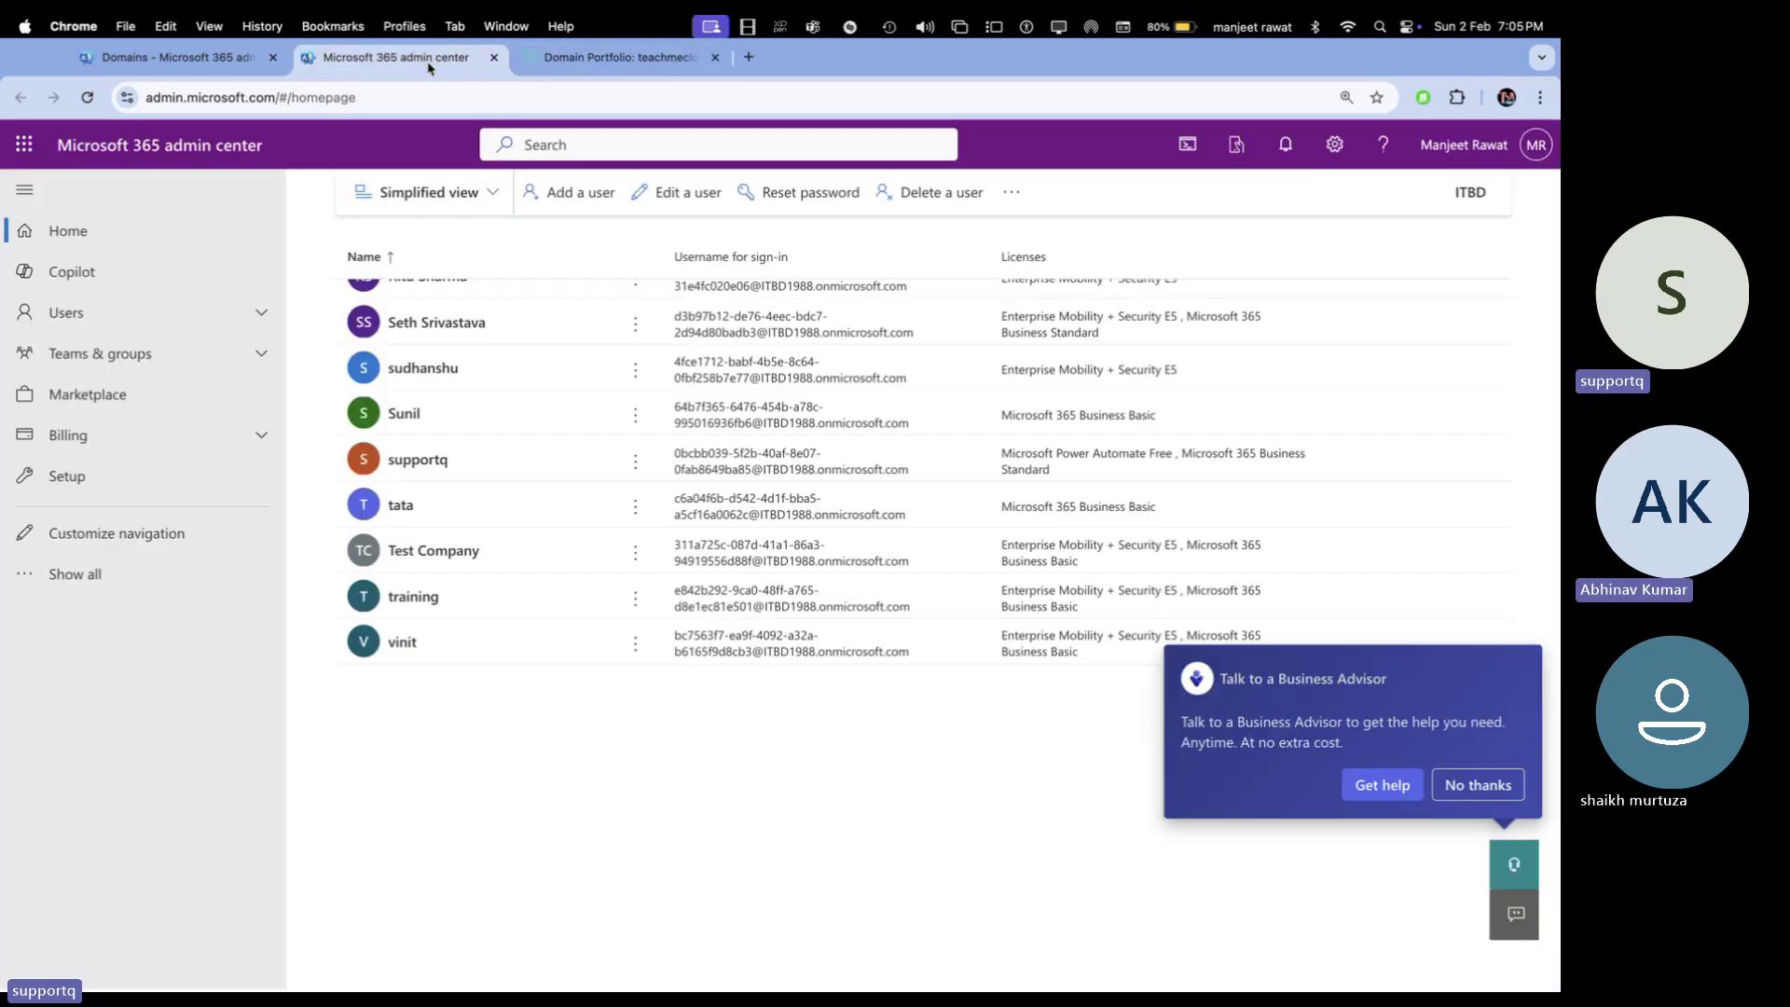
left_click(495, 57)
left_click(168, 57)
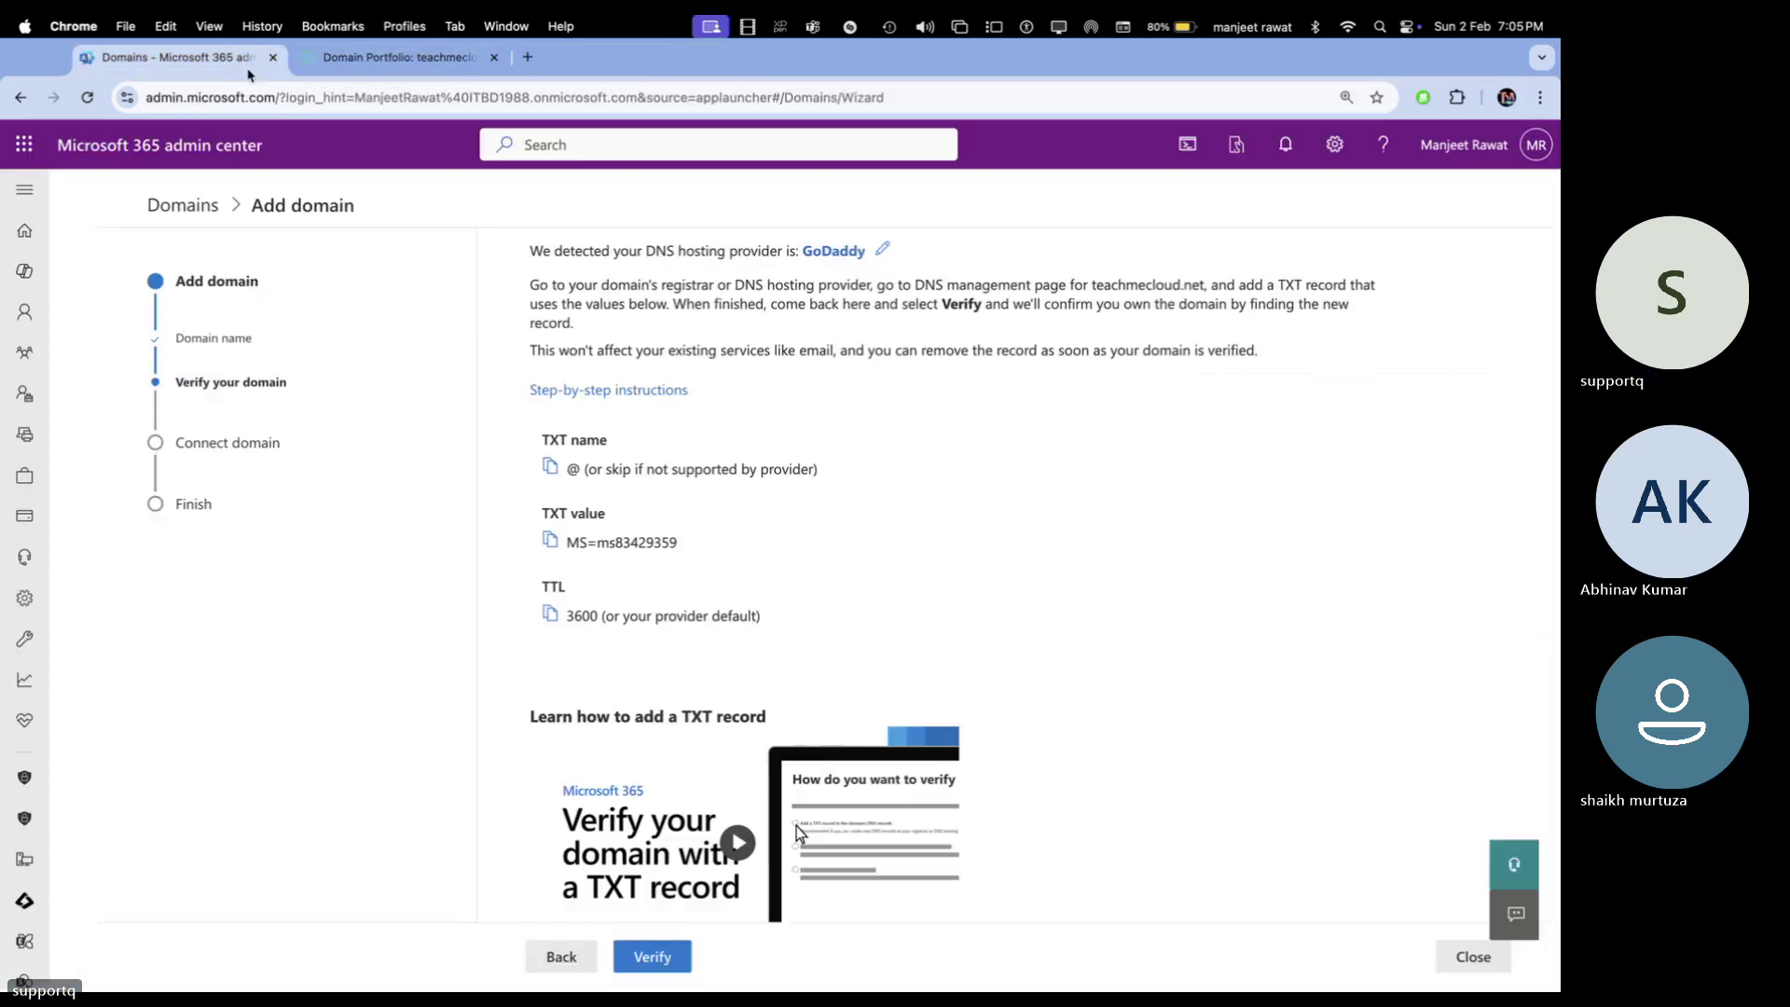
scroll(796, 826, "down", 2)
left_click(652, 957)
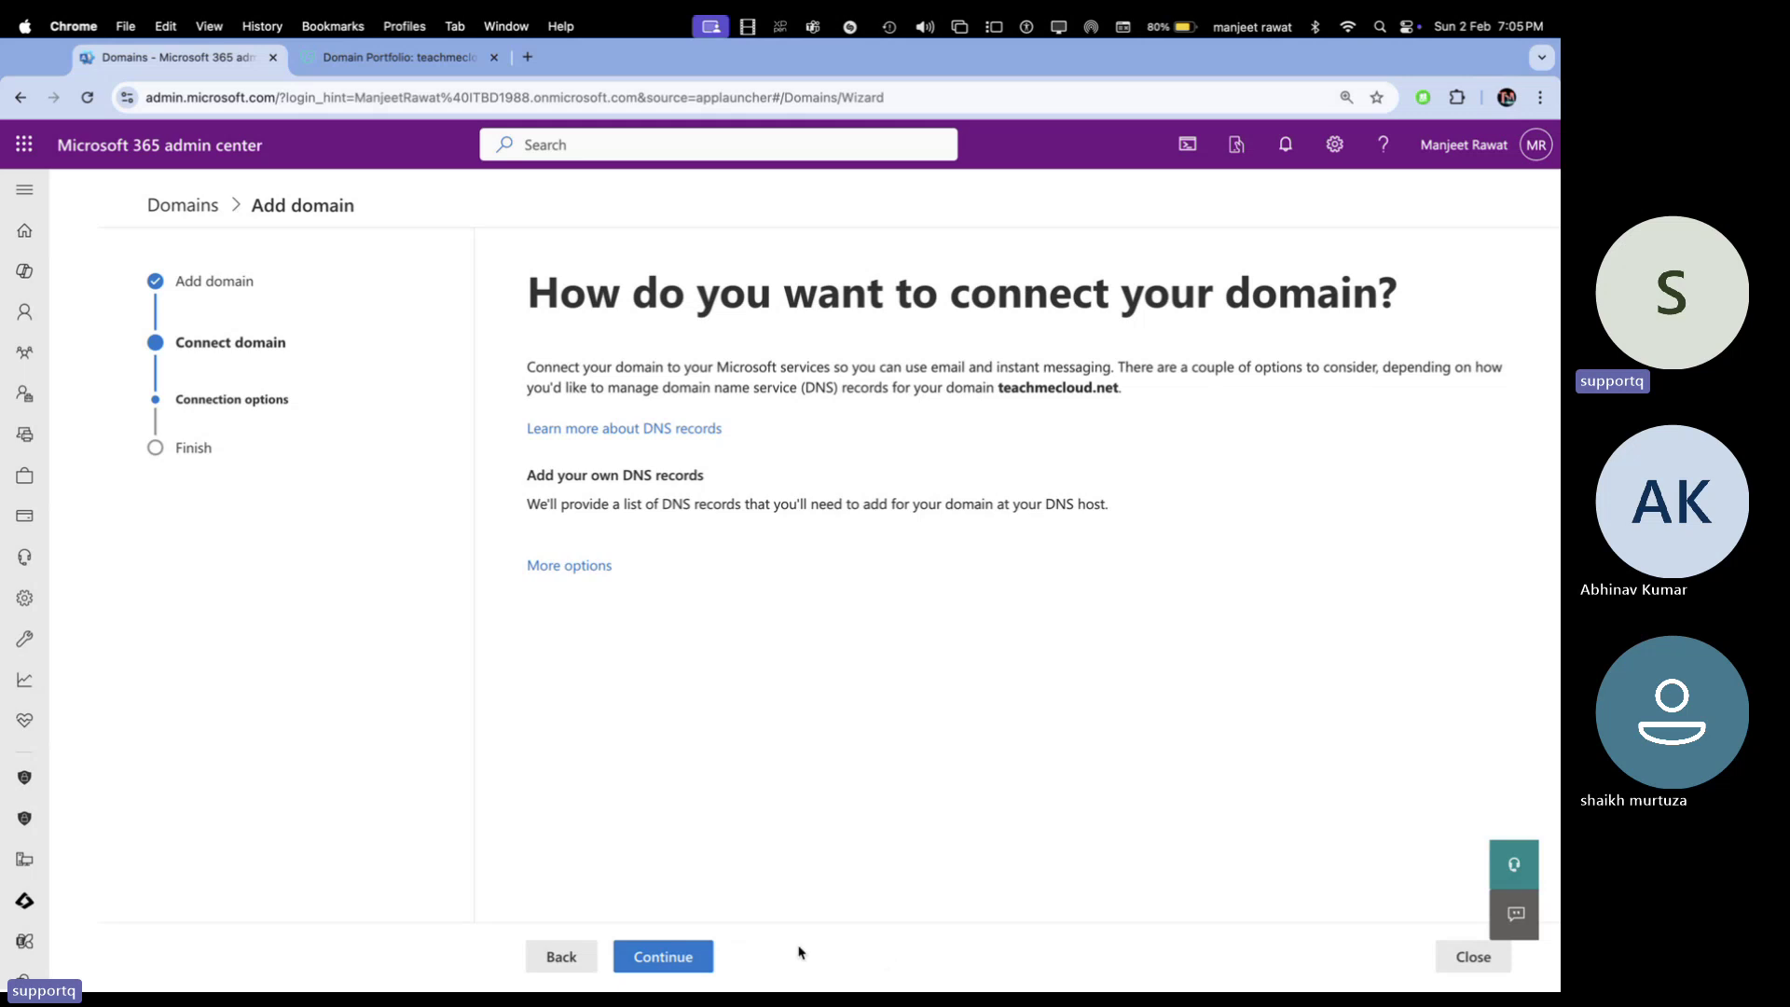
left_click(706, 953)
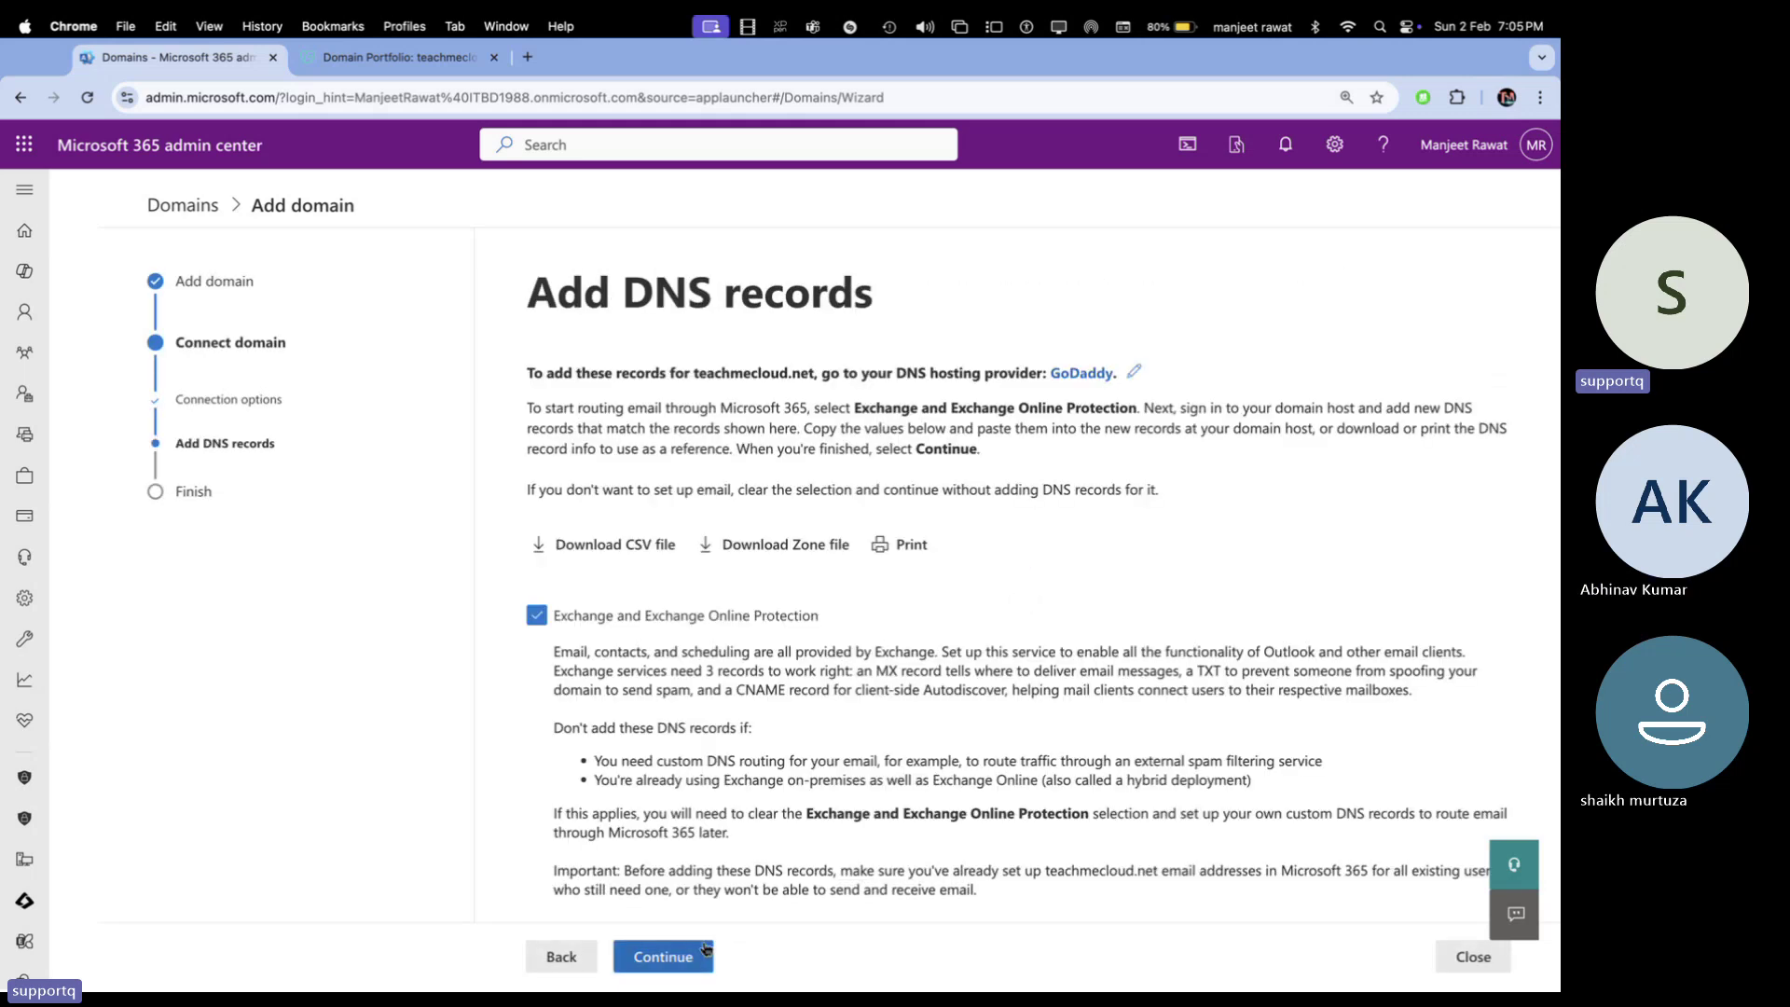
Expand Advanced options and tick then untick Intune and Mobile Device Management
scroll(709, 821, "down", 5)
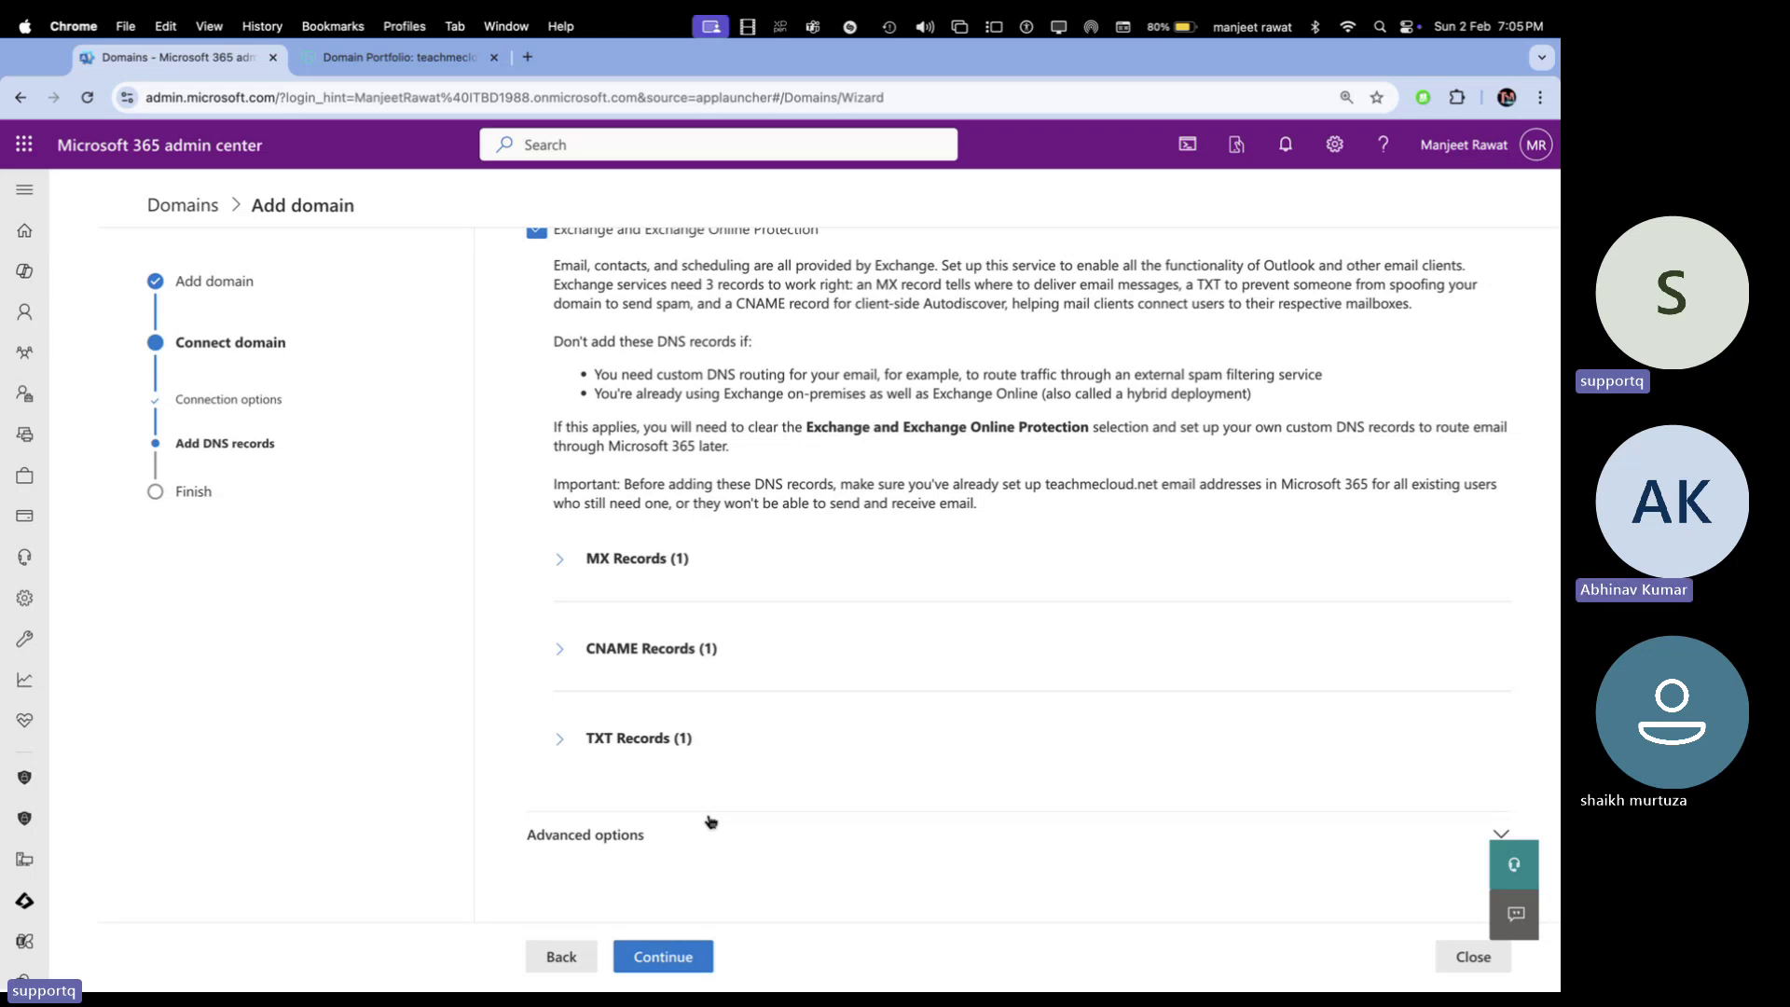
left_click(585, 834)
scroll(632, 842, "down", 2)
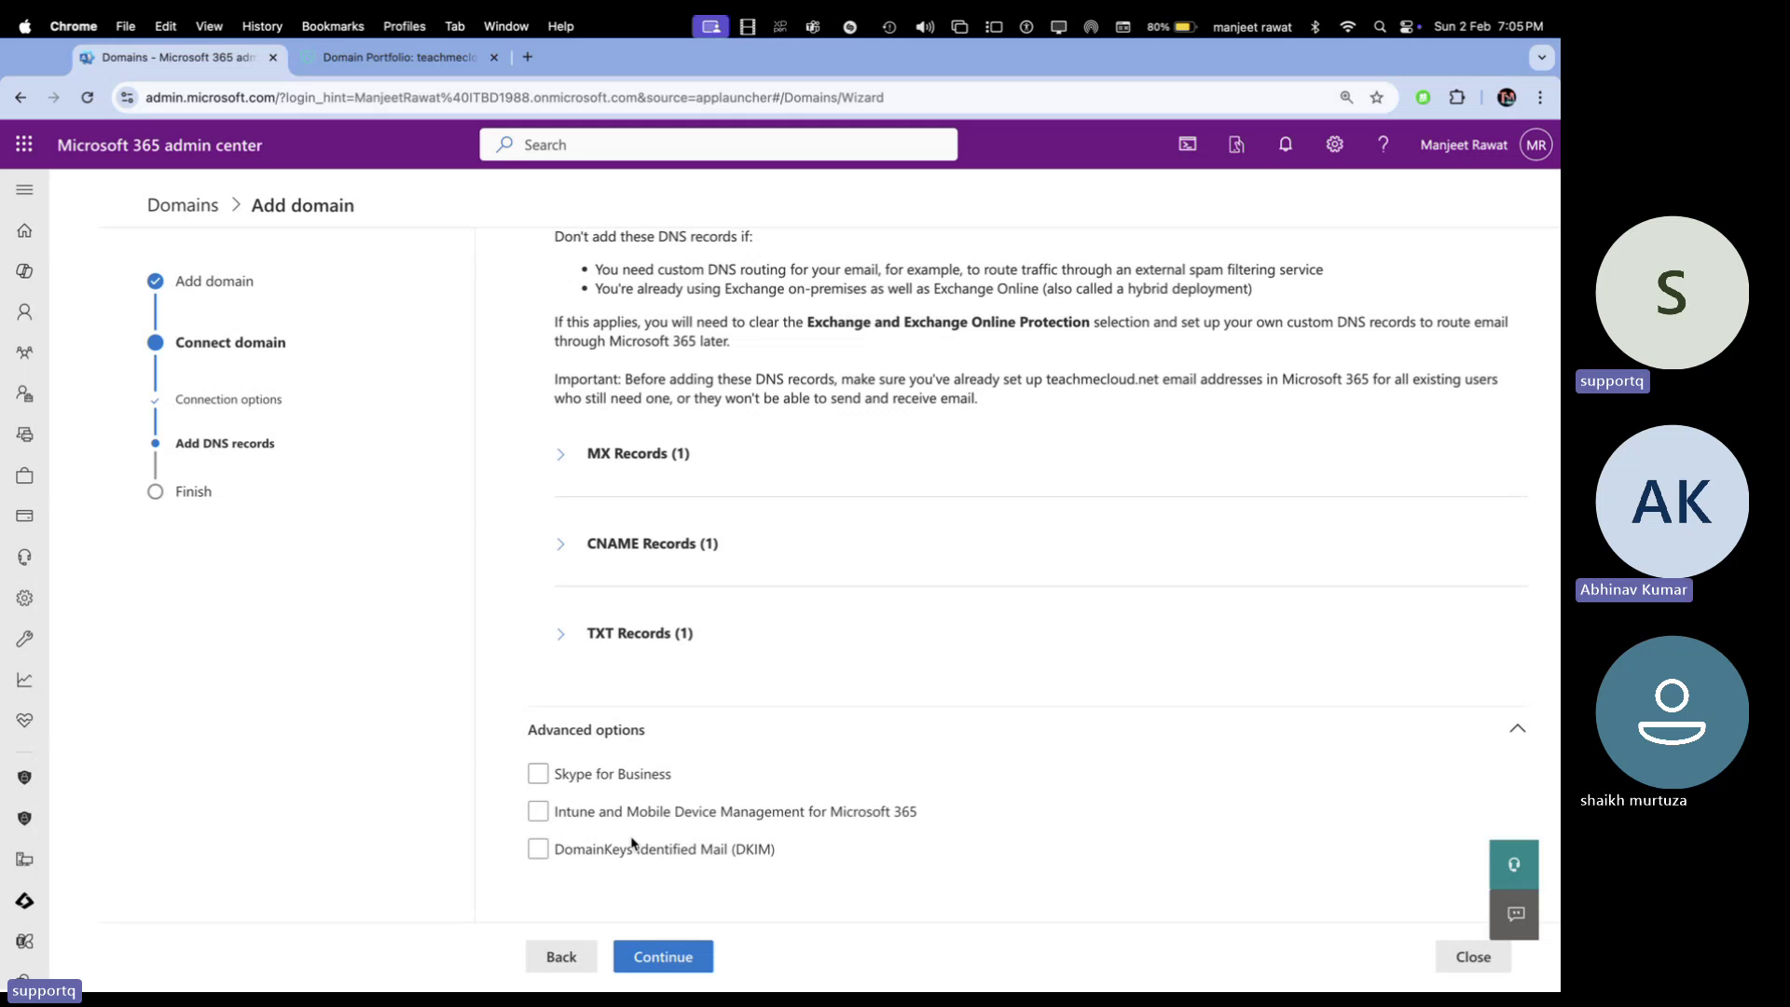
left_click(552, 813)
scroll(564, 792, "down", 3)
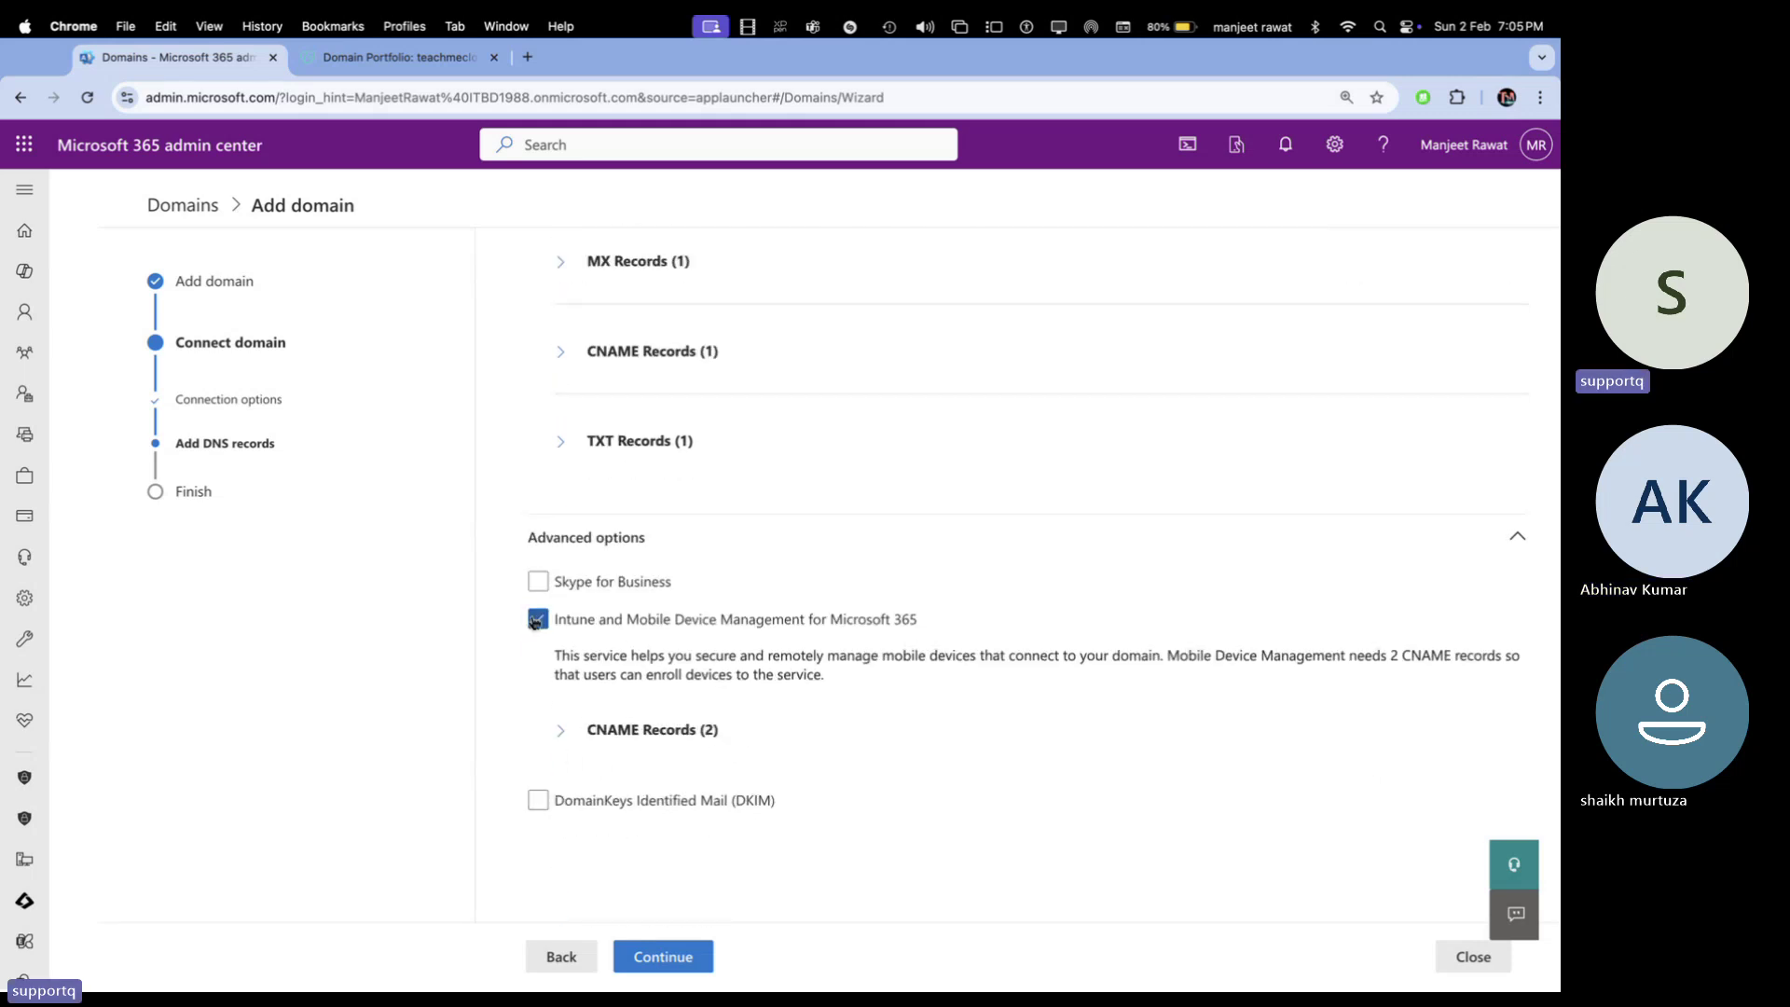
left_click(534, 622)
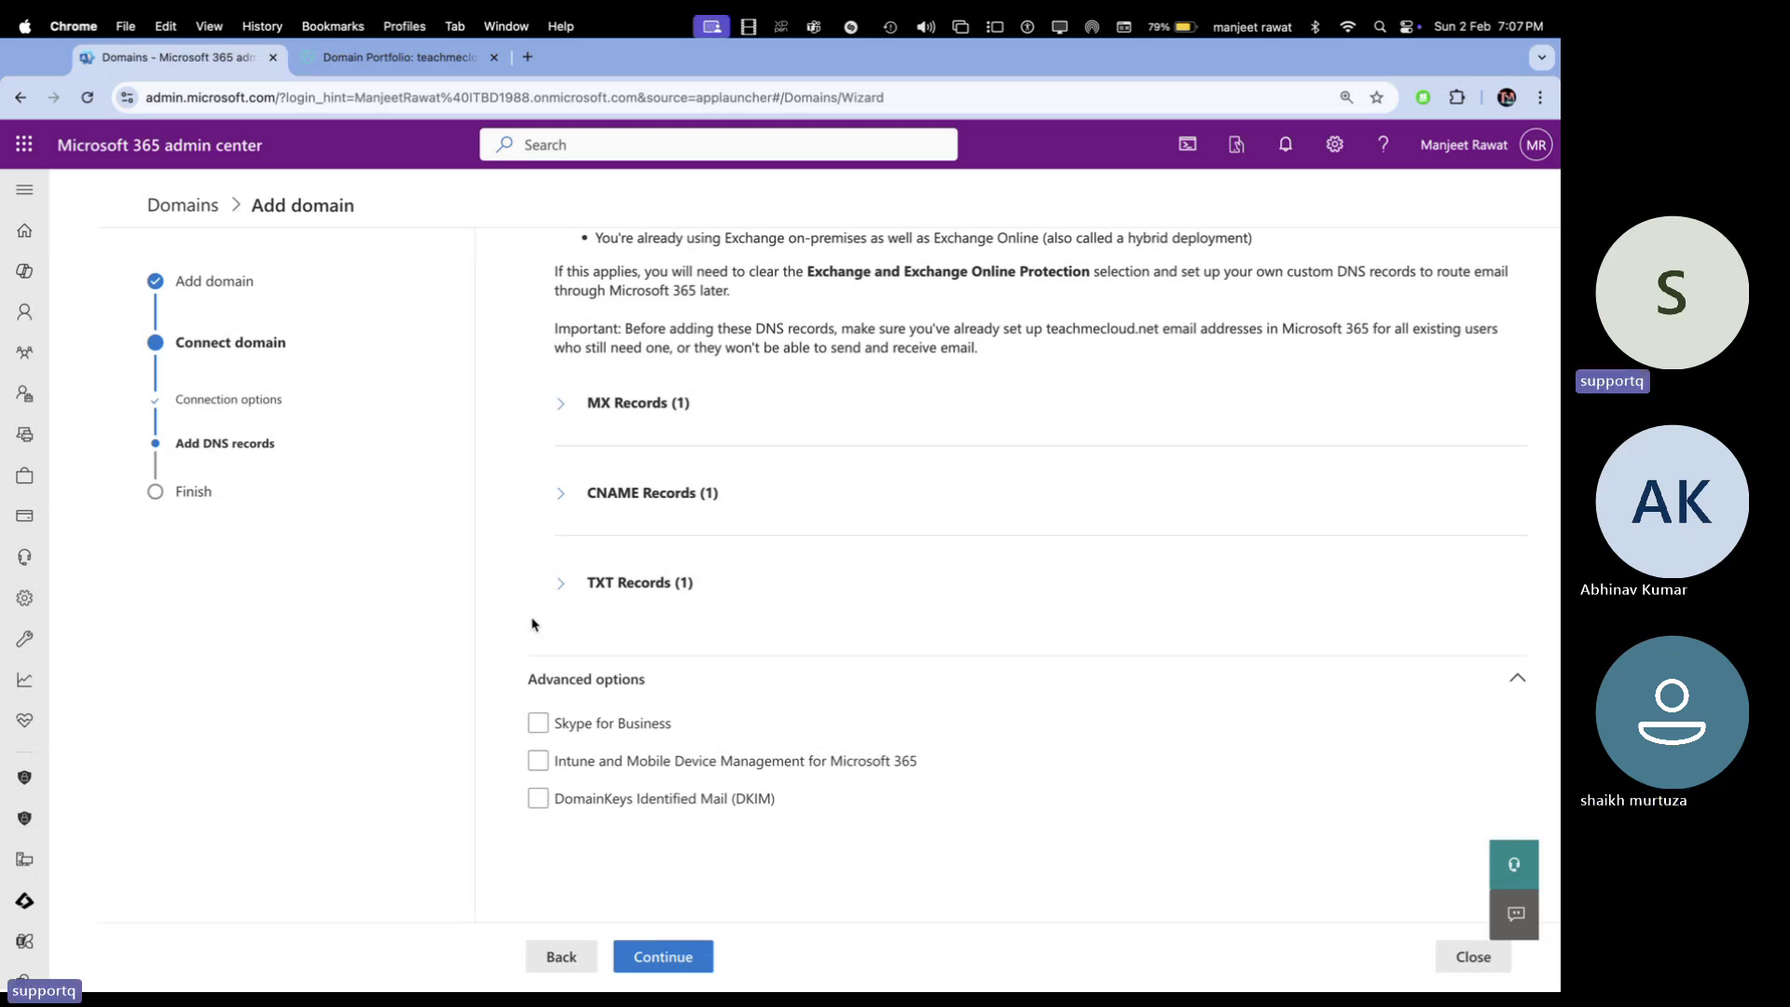
Show the expected MX values, then start a new GoDaddy MX record named @
left_click(572, 417)
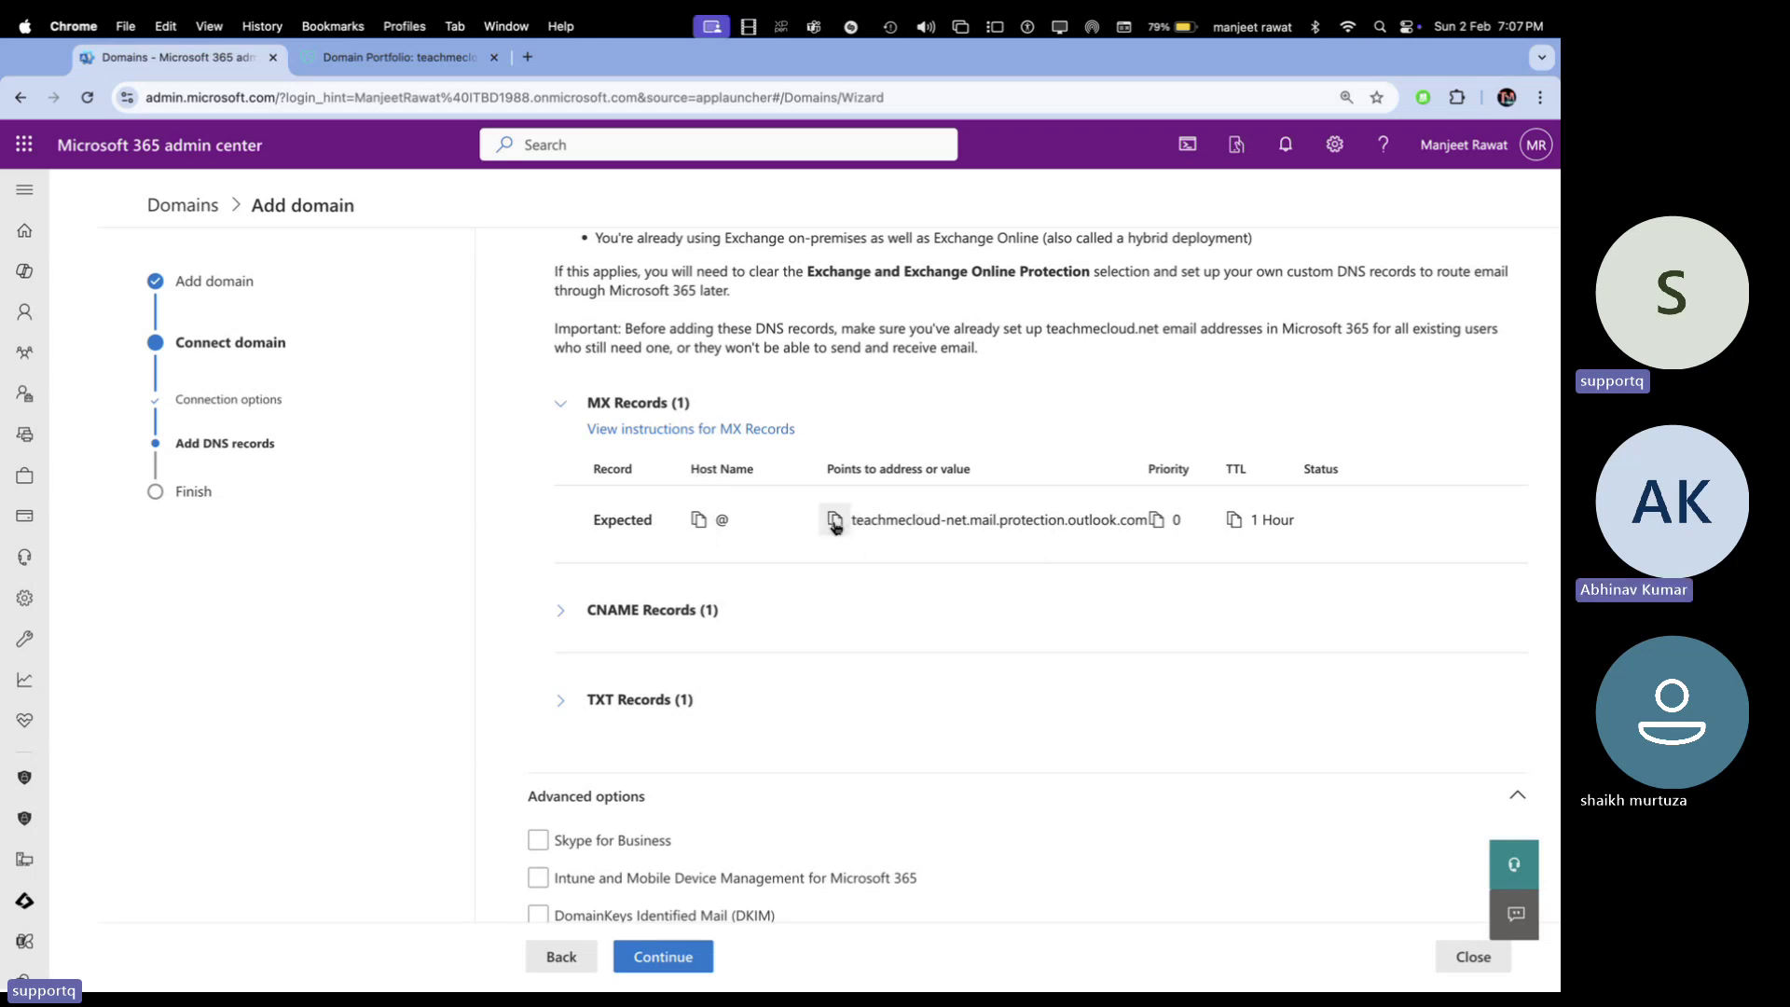
left_click(400, 58)
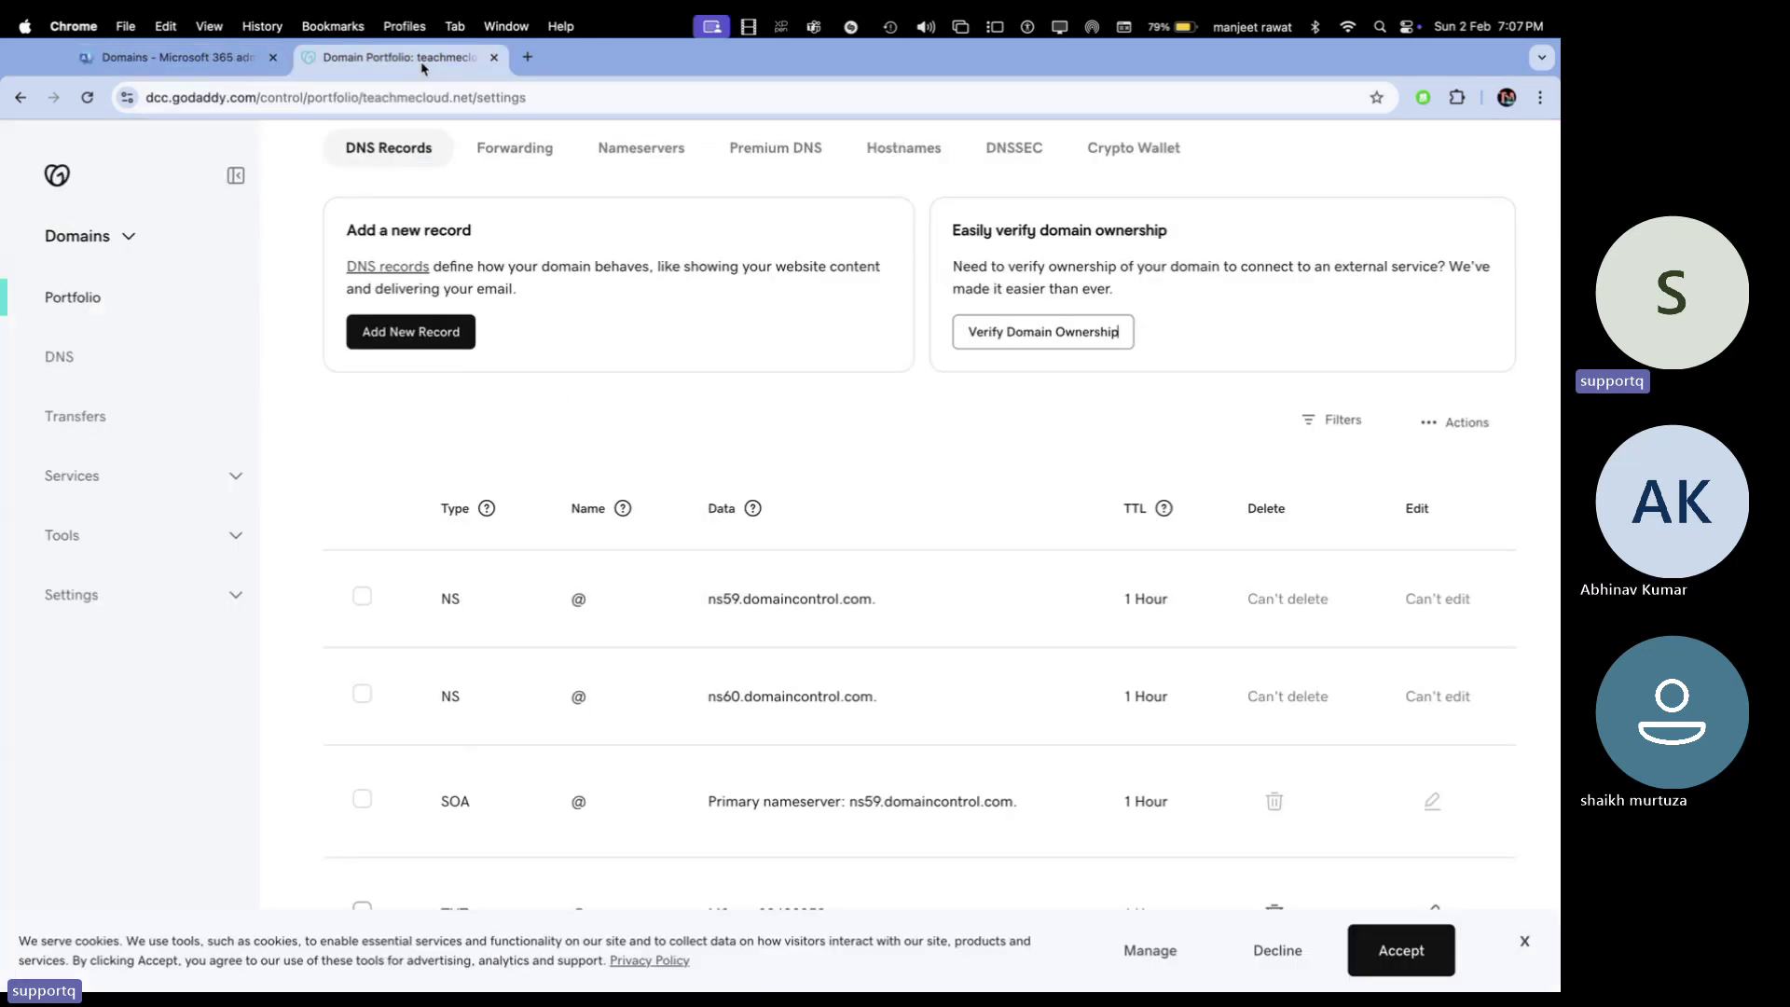
left_click(415, 336)
left_click(494, 538)
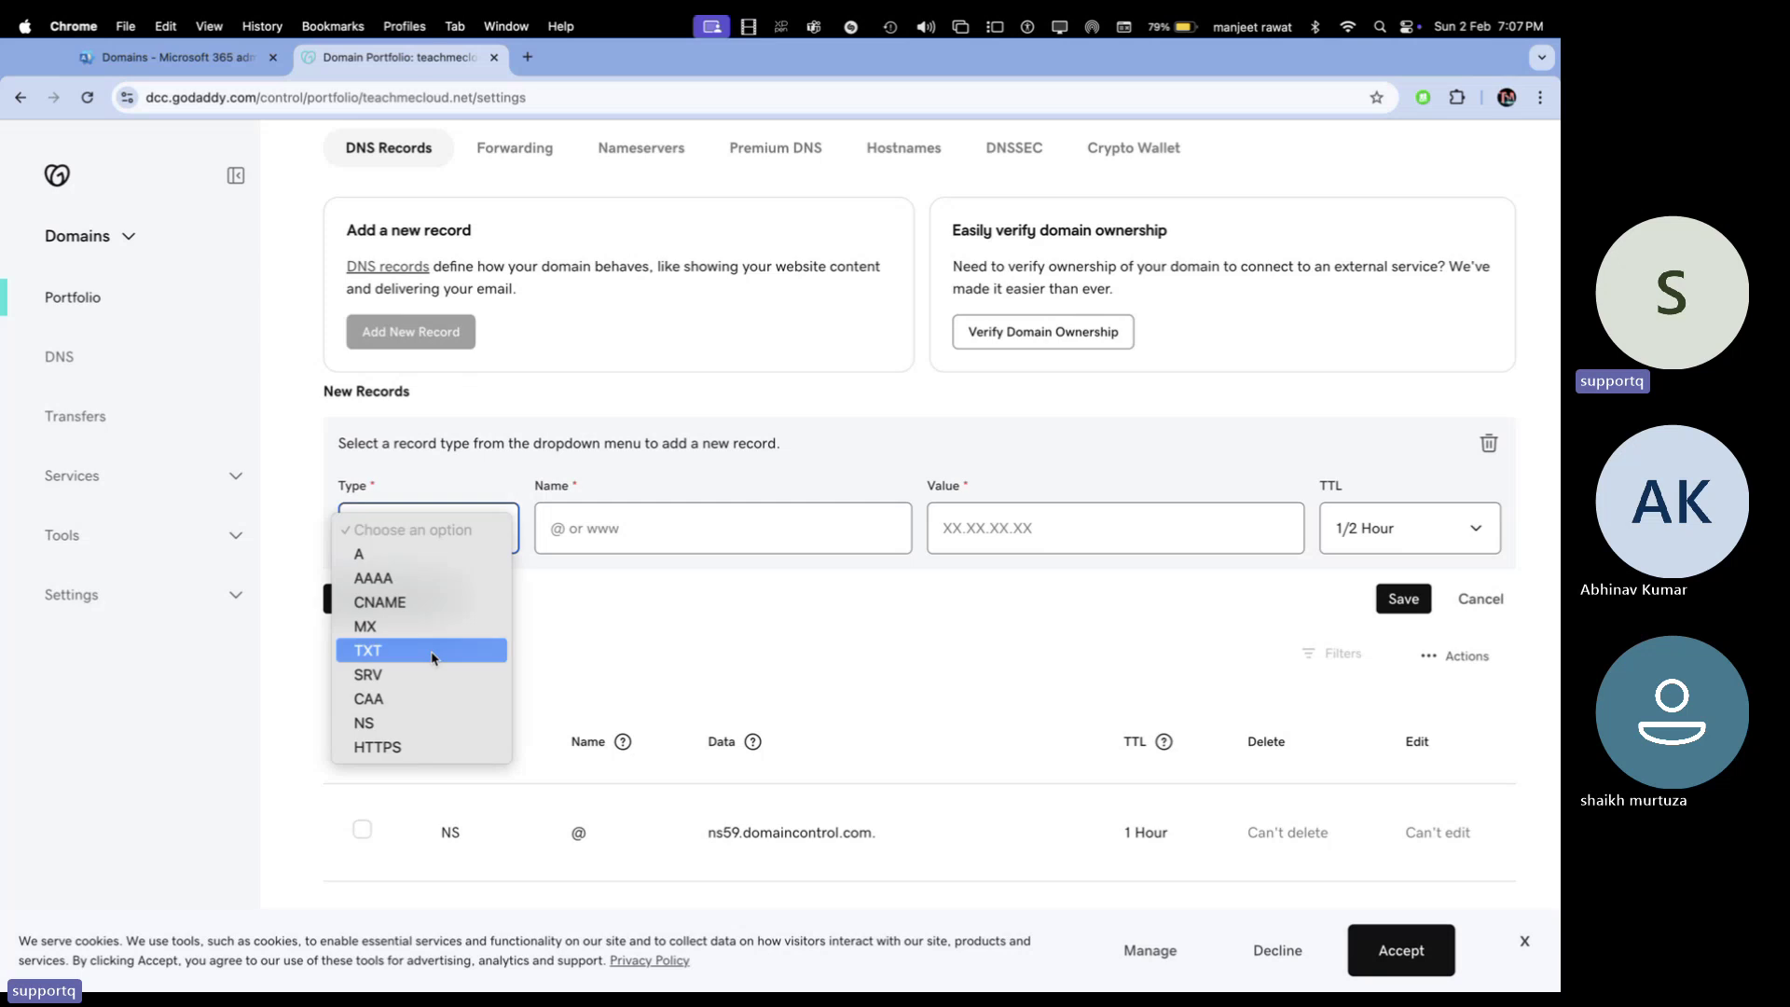
left_click(382, 623)
left_click(638, 549)
left_click(643, 582)
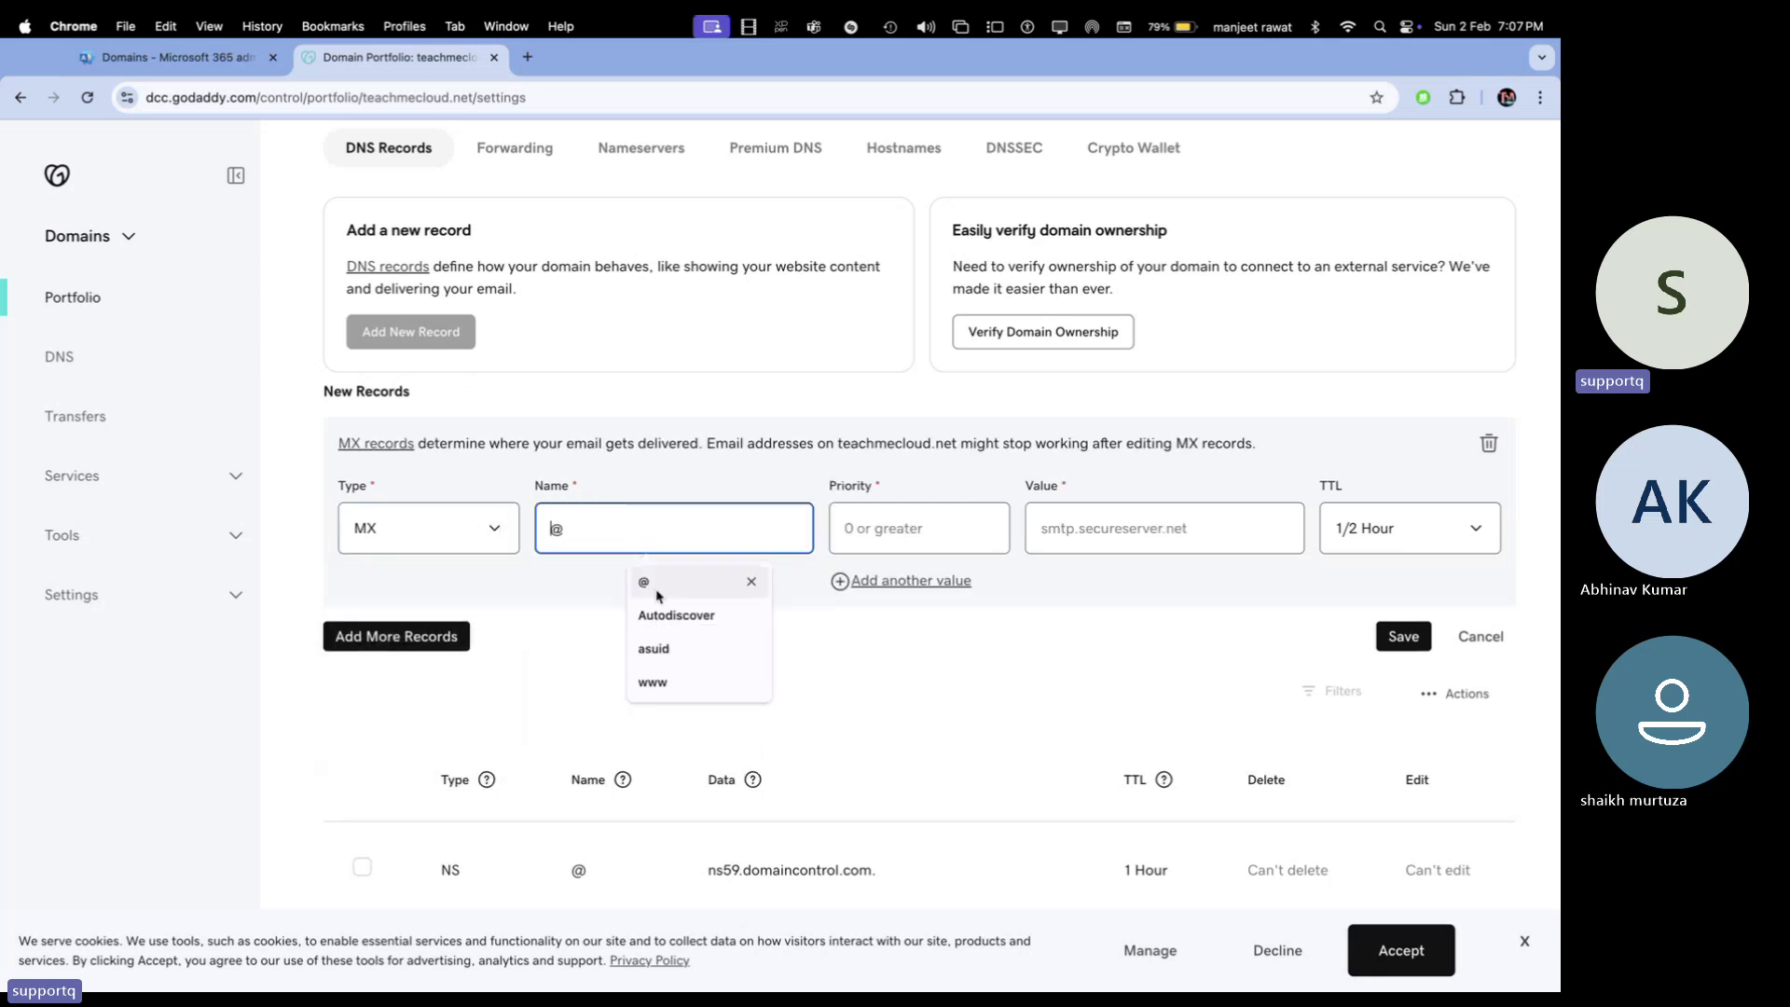
Give it priority 0, the pasted Outlook protection host and 1 Hour TTL, then save
left_click(923, 529)
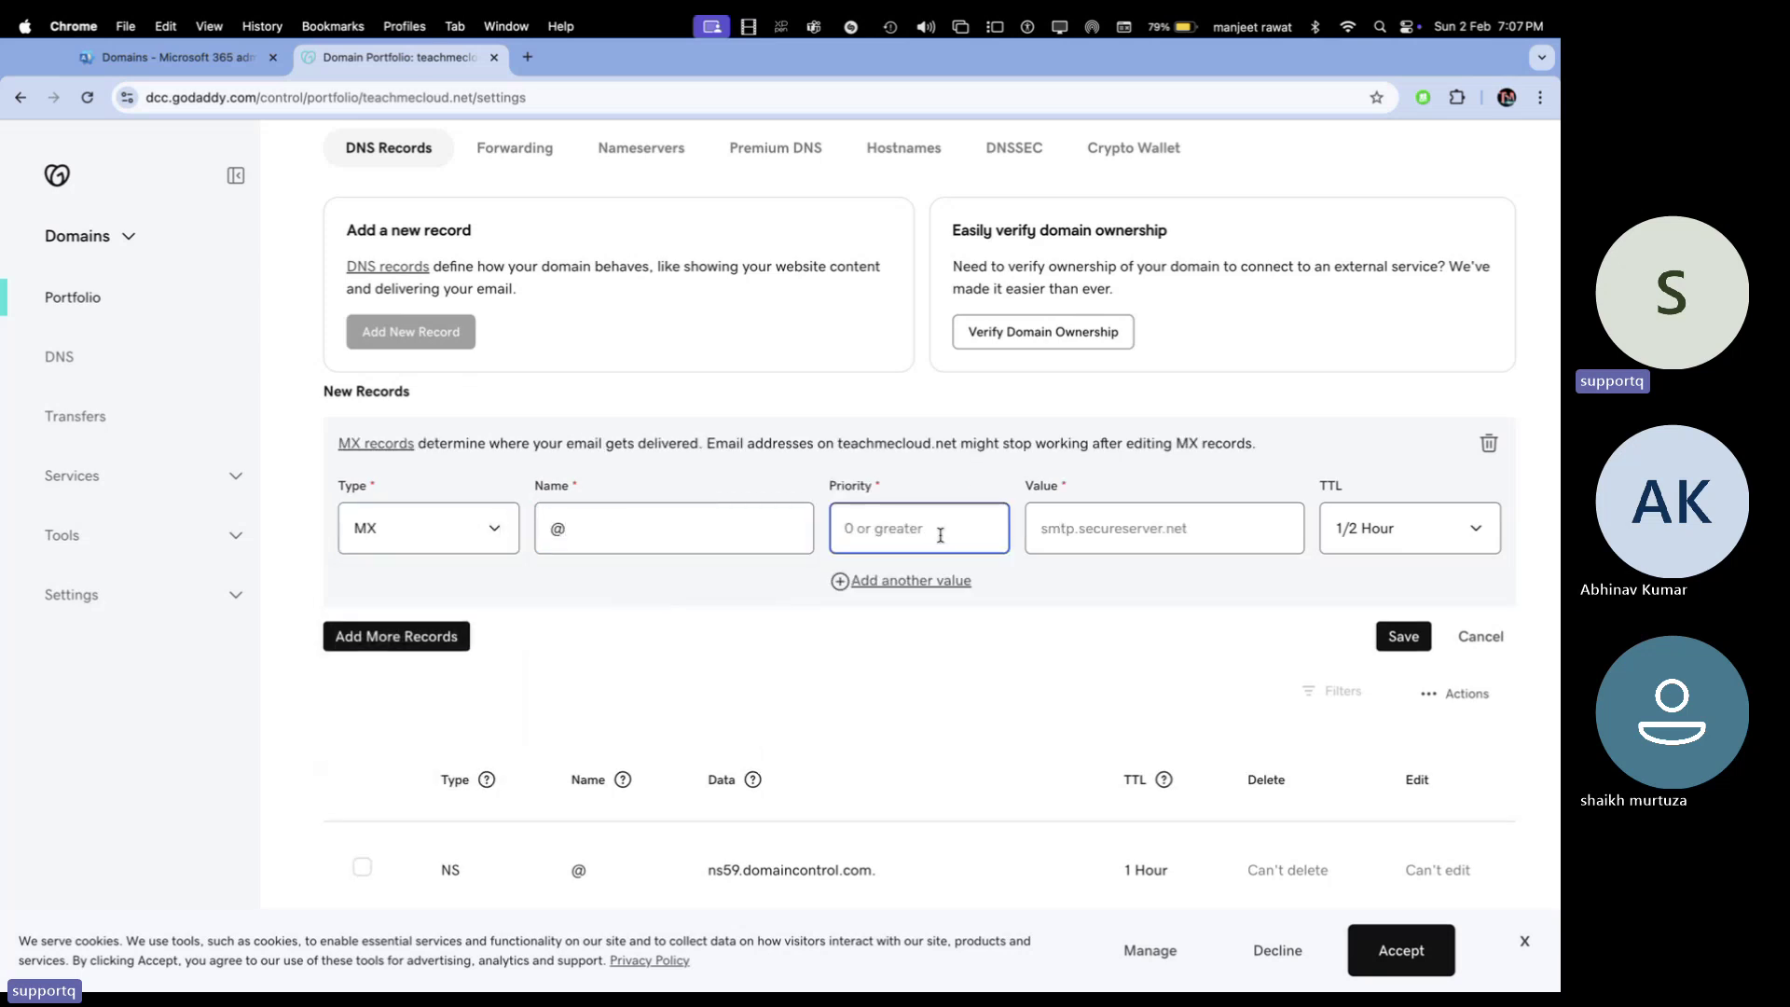
type("0")
left_click(1182, 533)
type("teachmecloud-net.mail.protection.outlook.com")
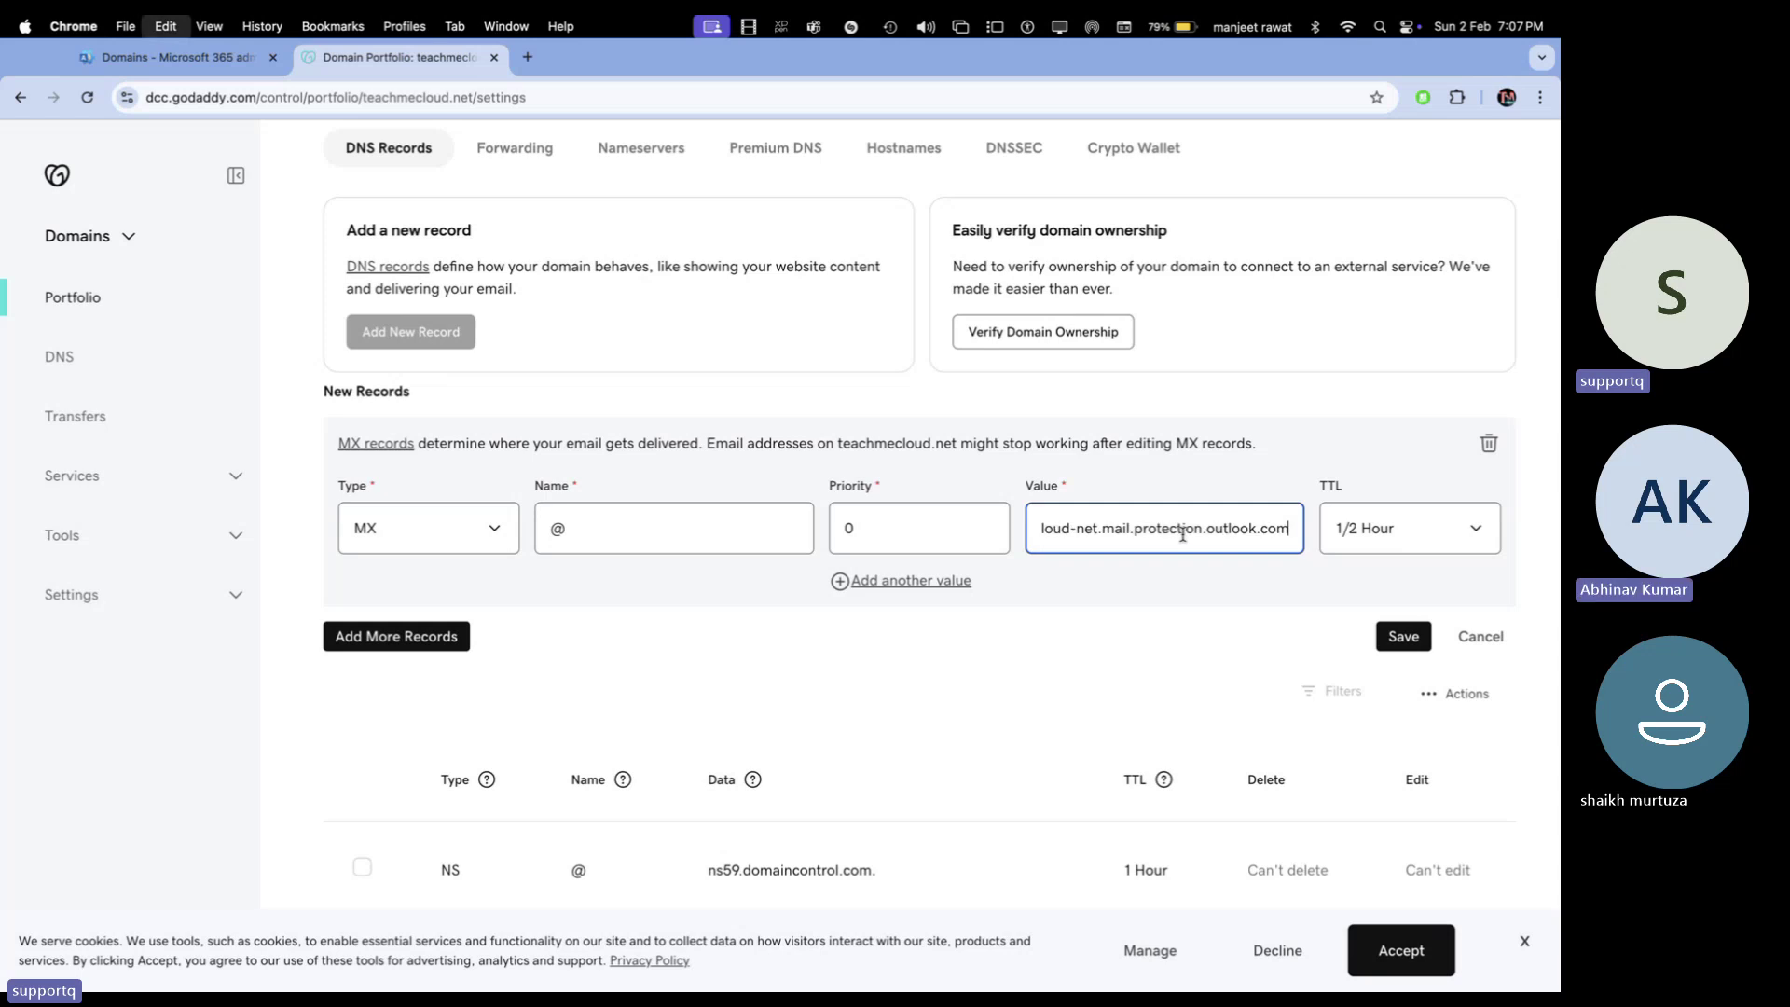
left_click(1371, 531)
left_click(1364, 573)
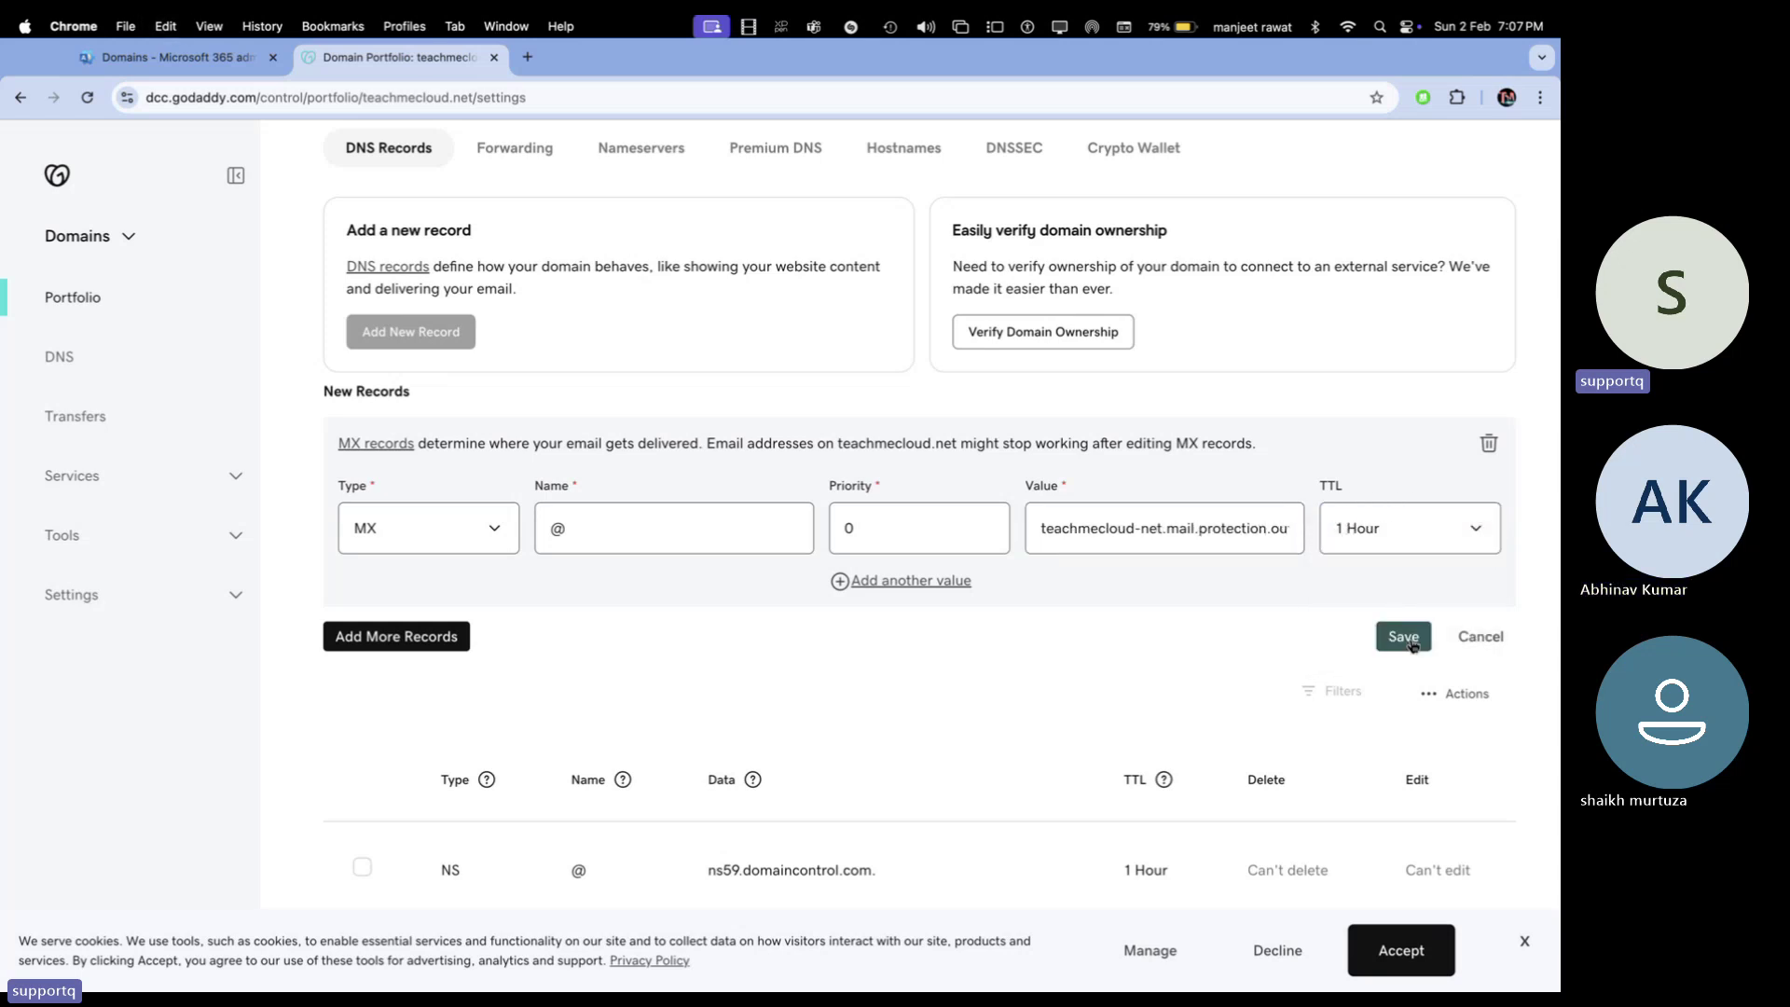
left_click(1404, 636)
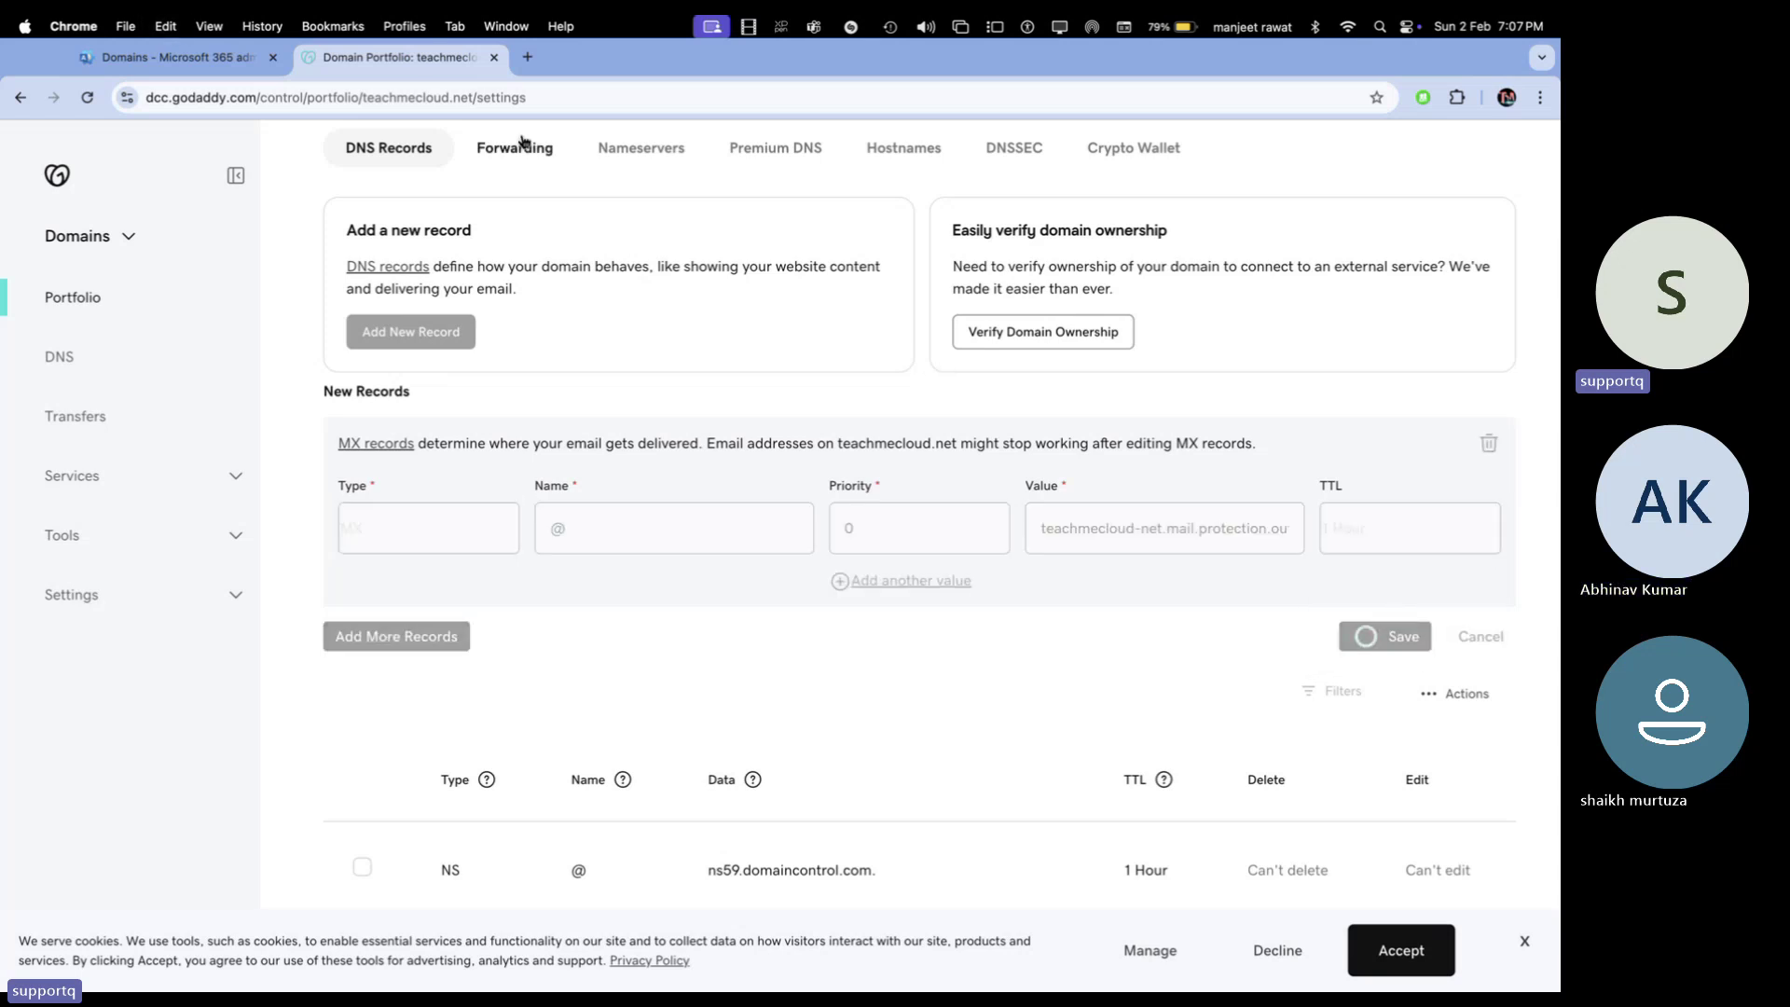
left_click(212, 58)
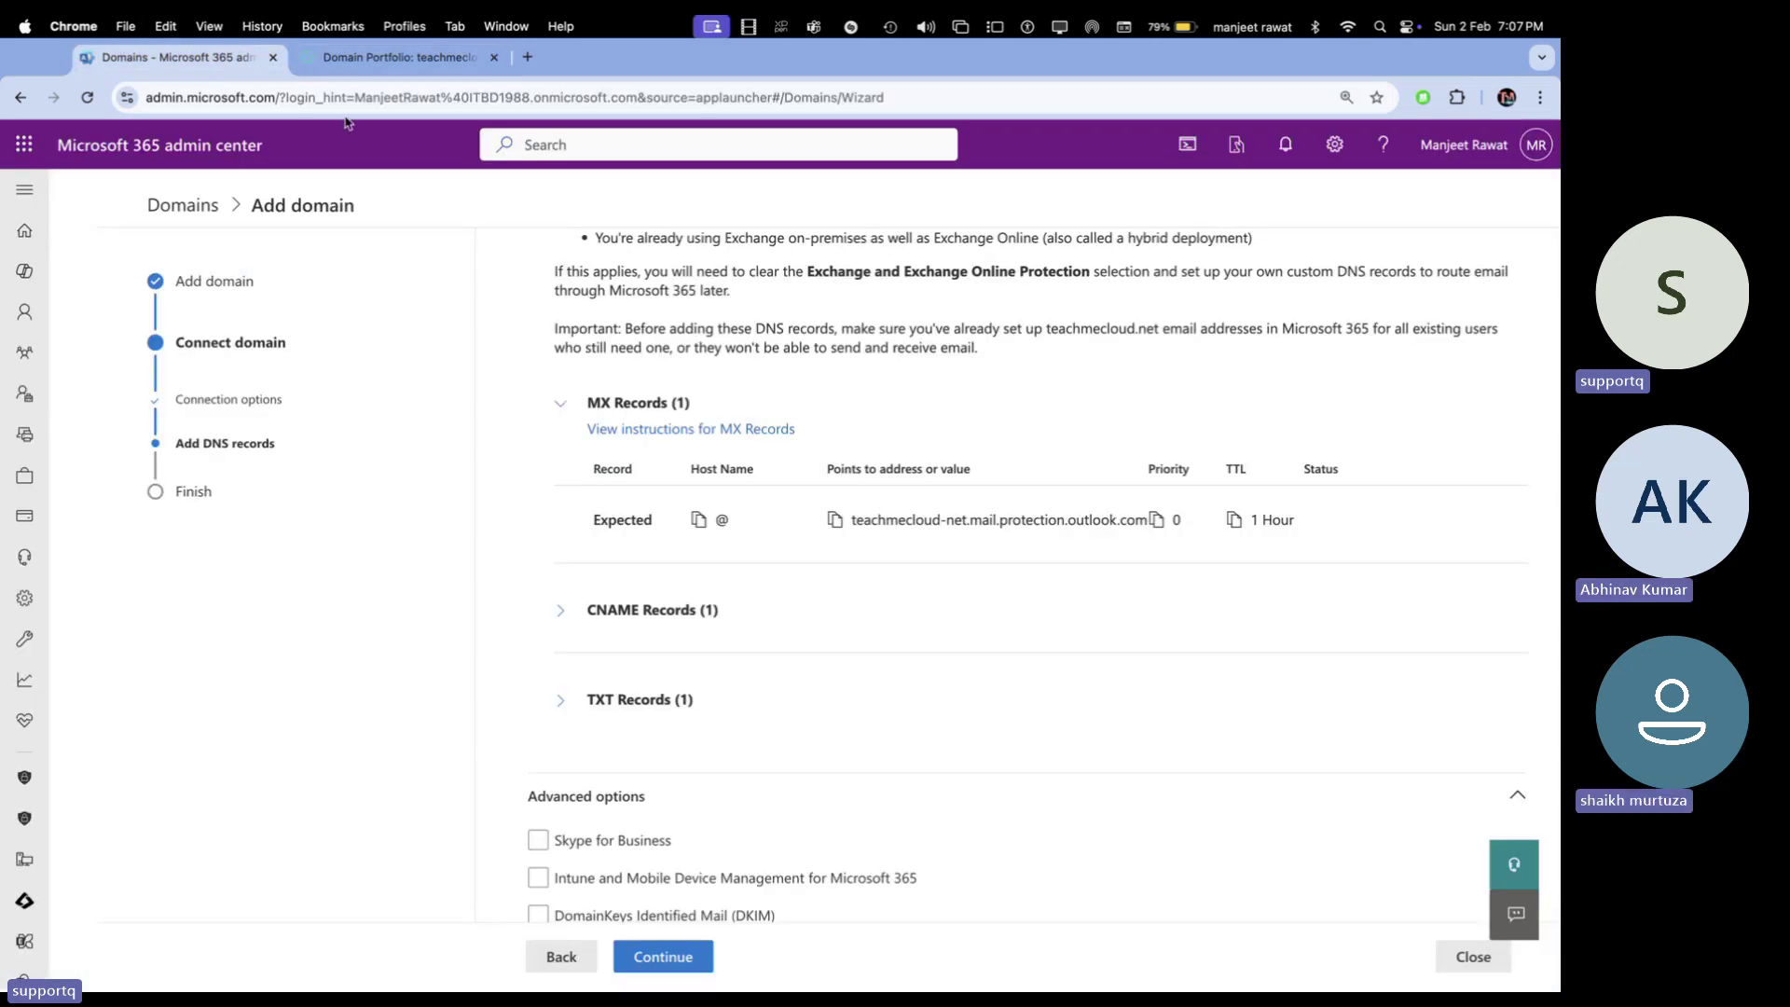
Show the expected CNAME values, then start a GoDaddy CNAME record named Autodiscover
left_click(562, 610)
scroll(736, 652, "down", 2)
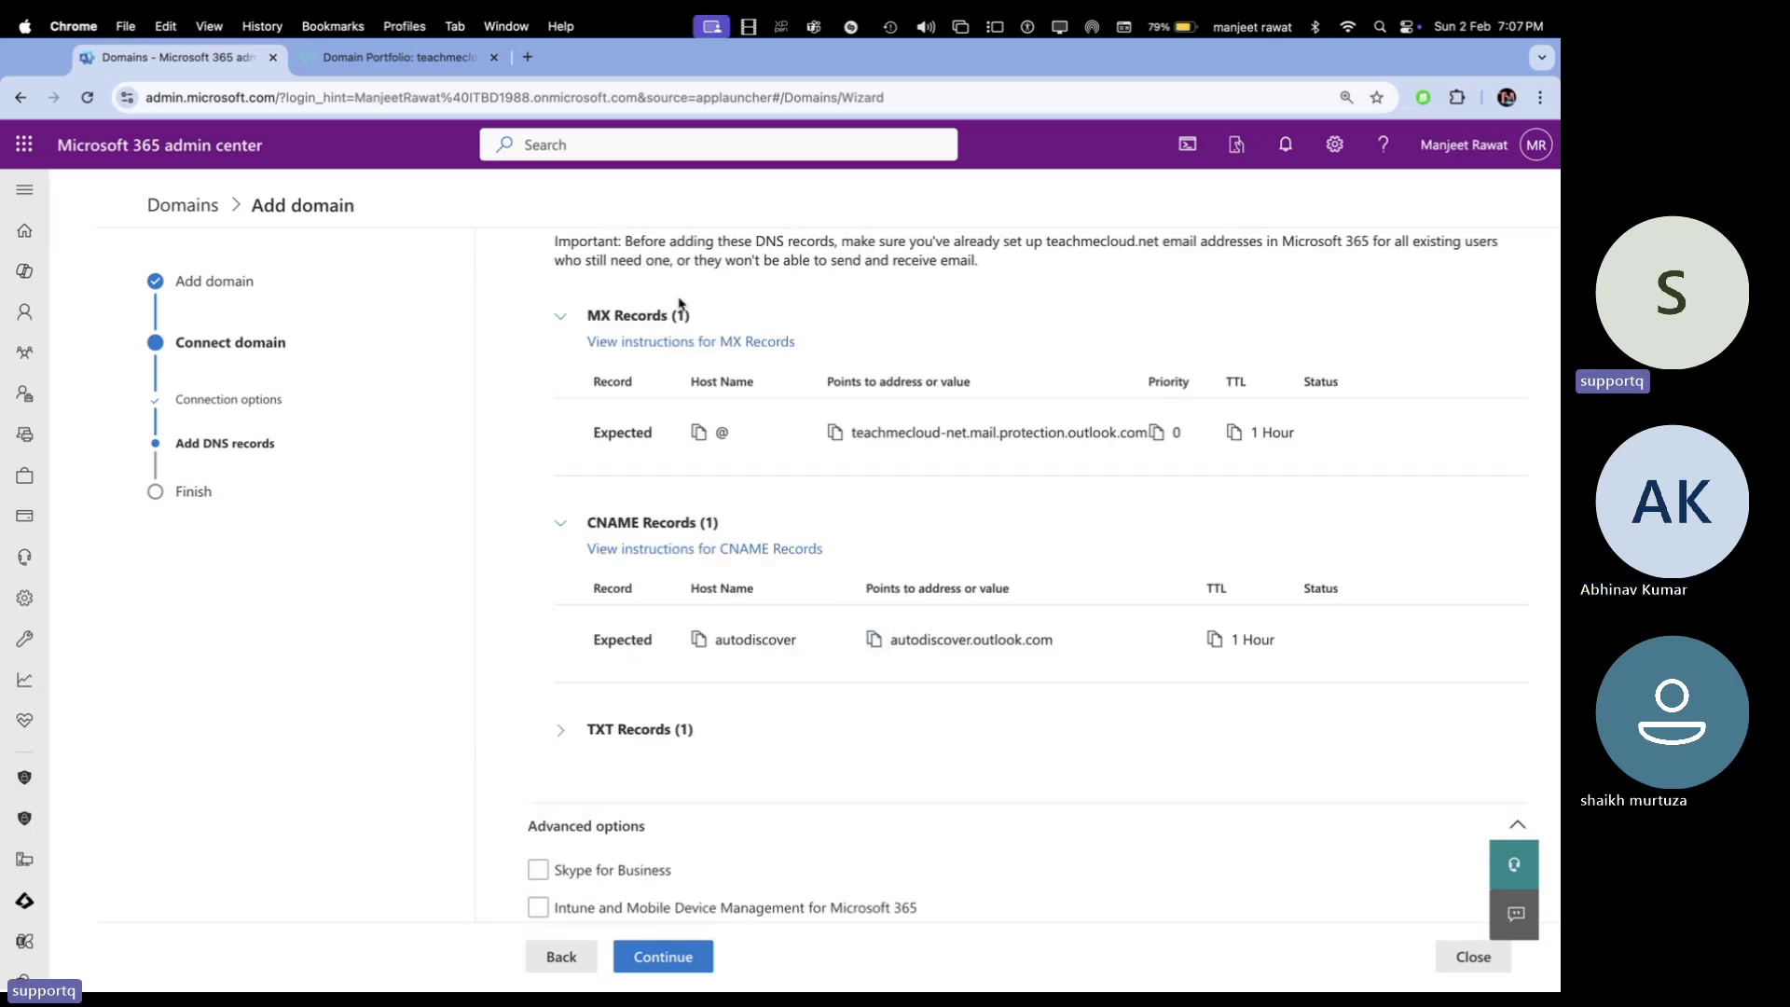
left_click(419, 56)
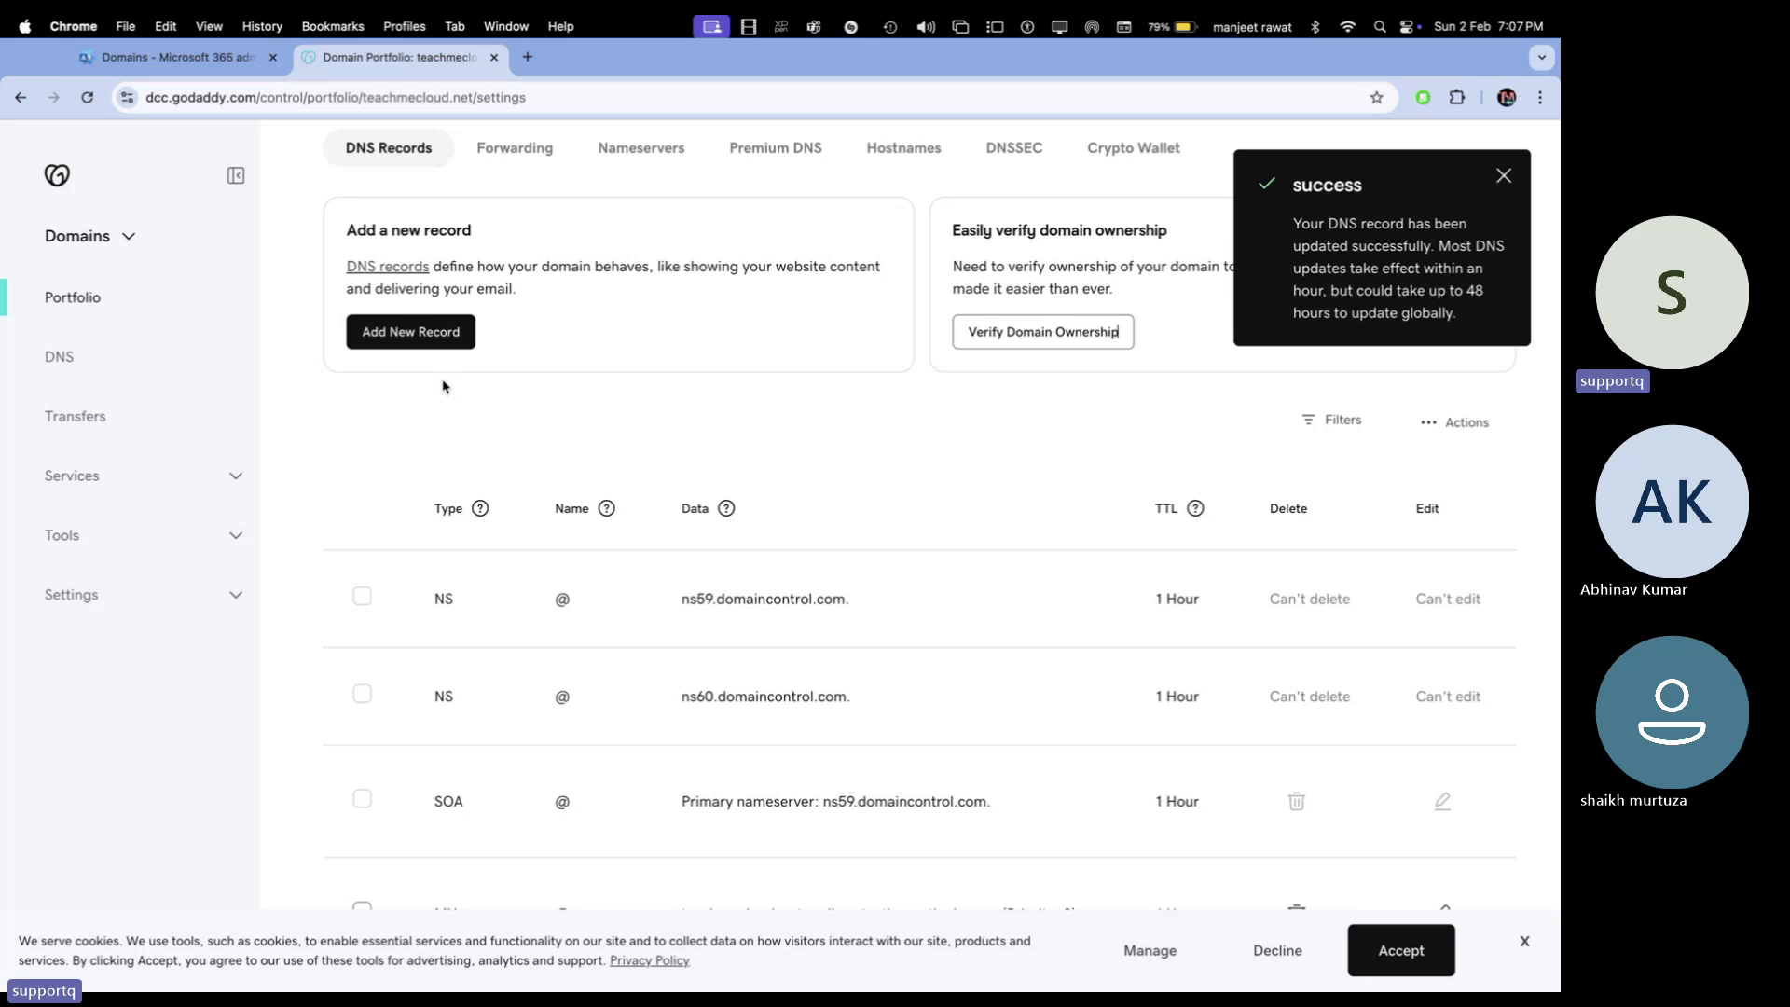
left_click(415, 334)
left_click(401, 593)
left_click(446, 528)
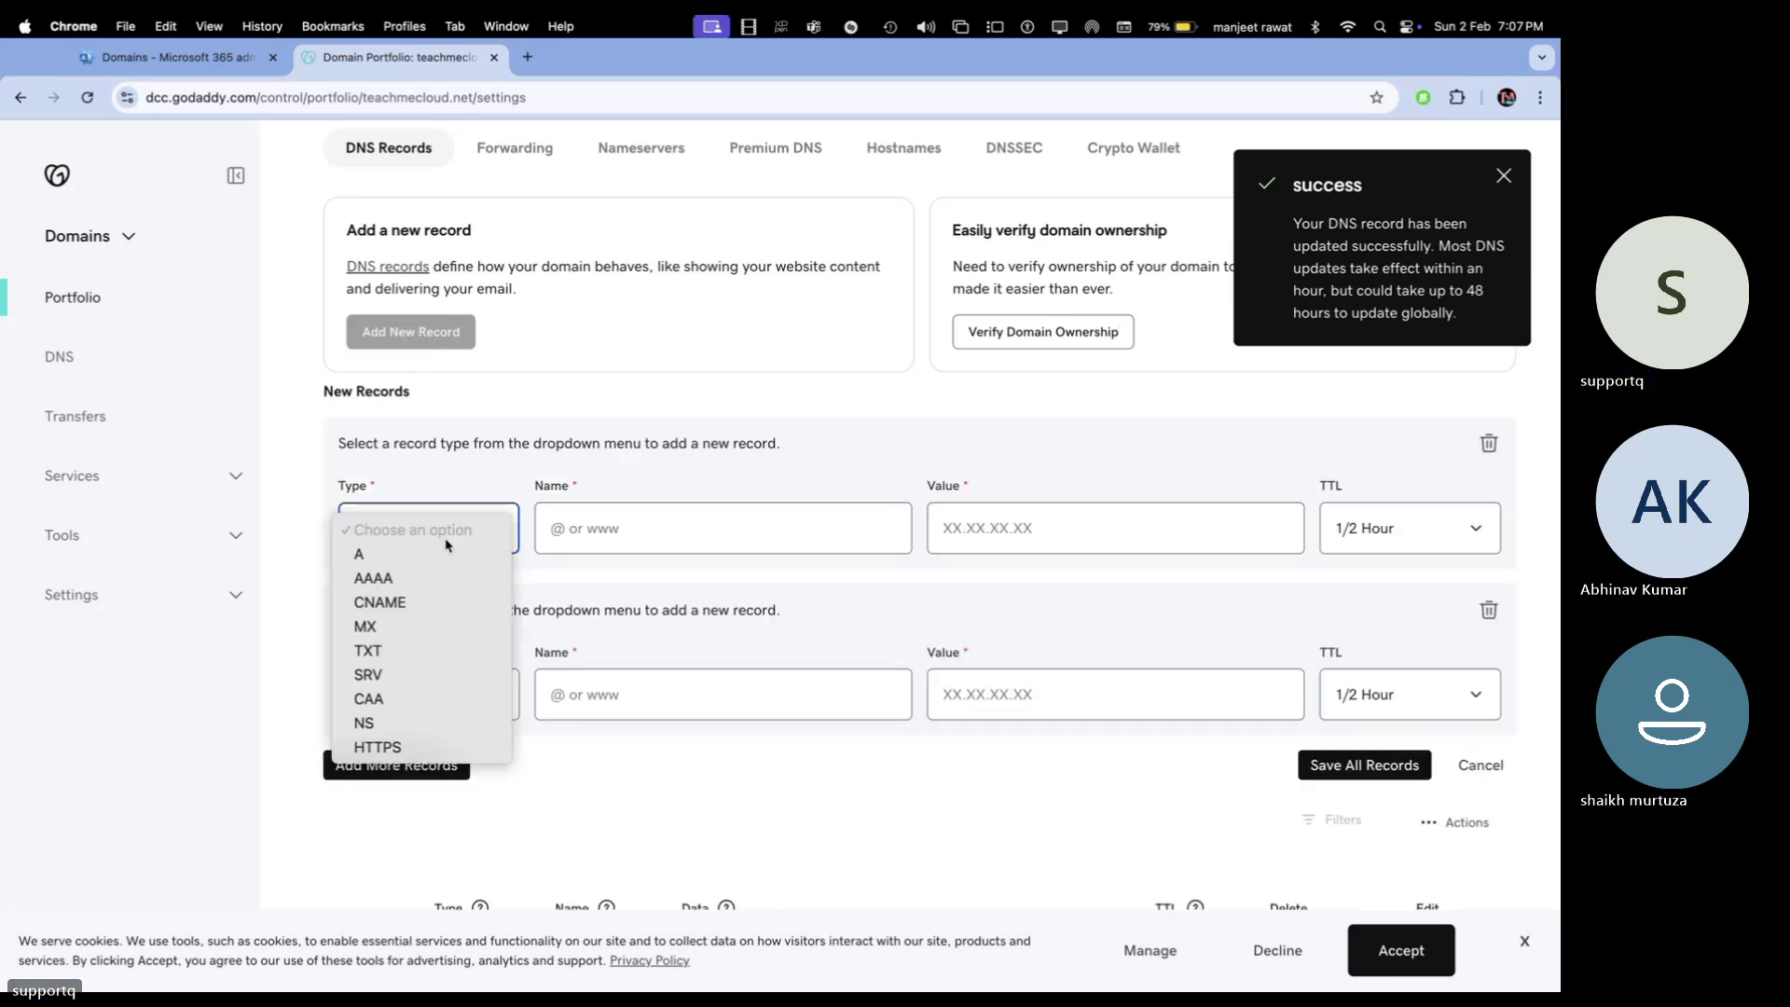
left_click(396, 602)
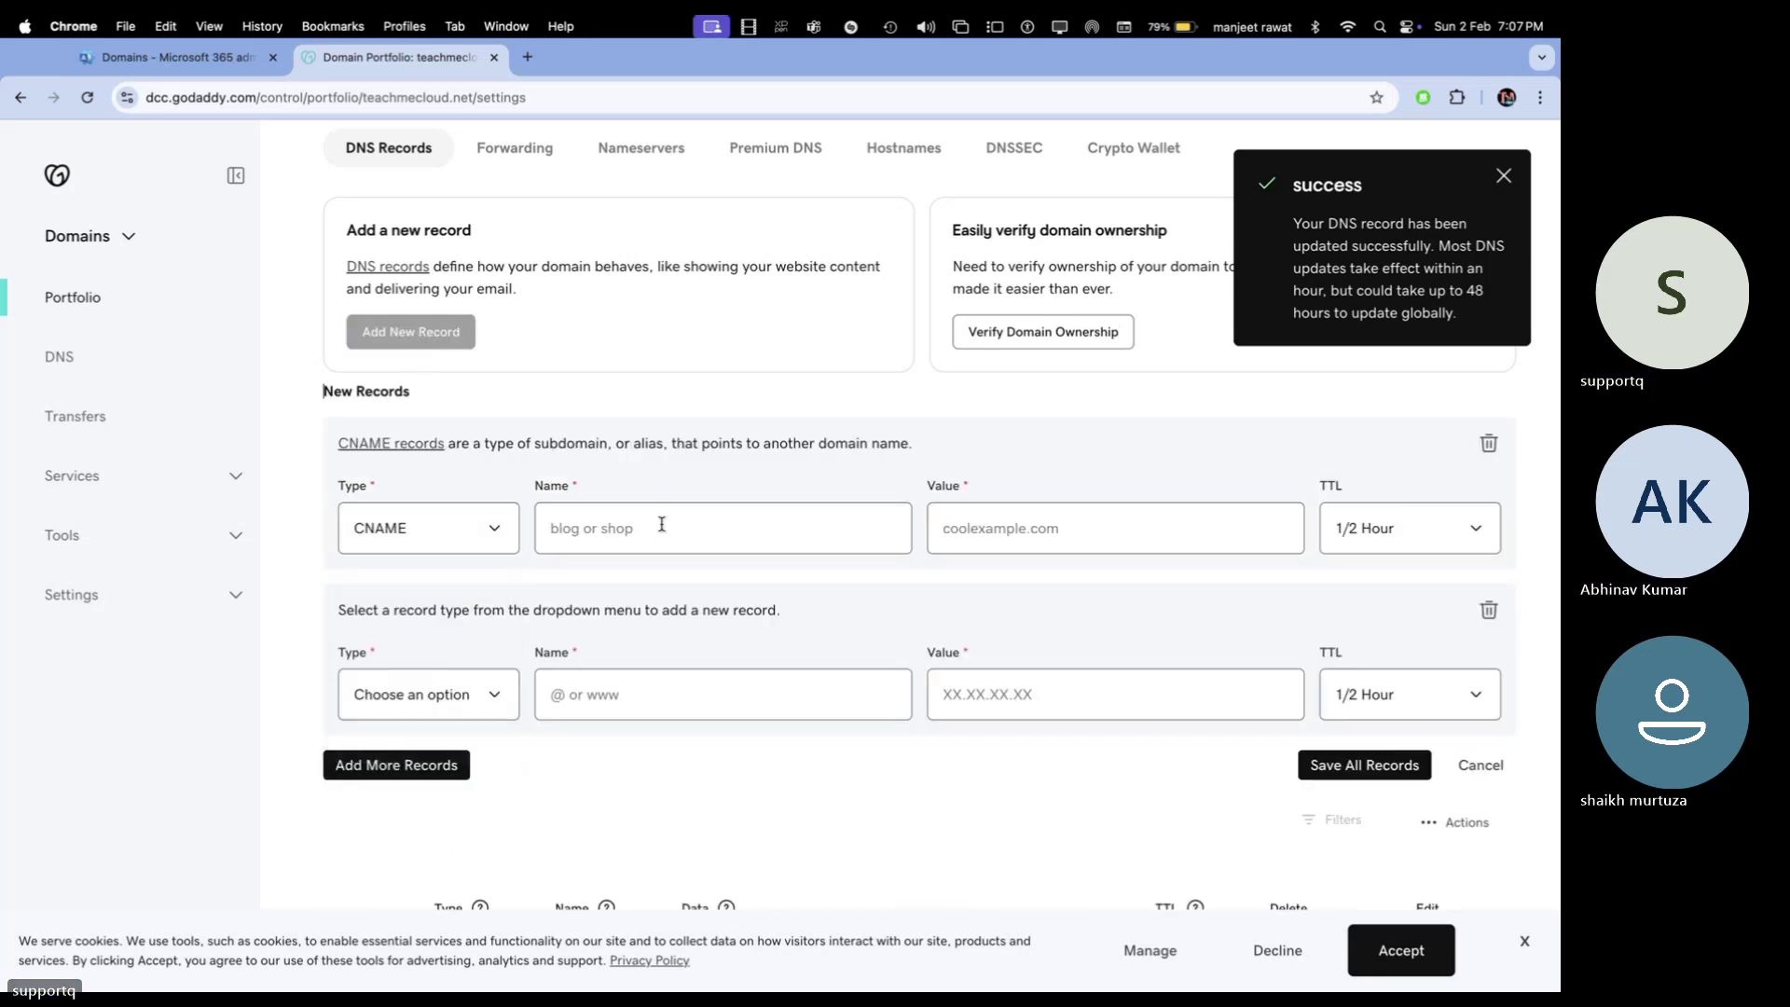
left_click(662, 525)
left_click(689, 612)
Point it to autodiscover.outlook.com with 1 Hour TTL, remove the empty row, and save
left_click(985, 540)
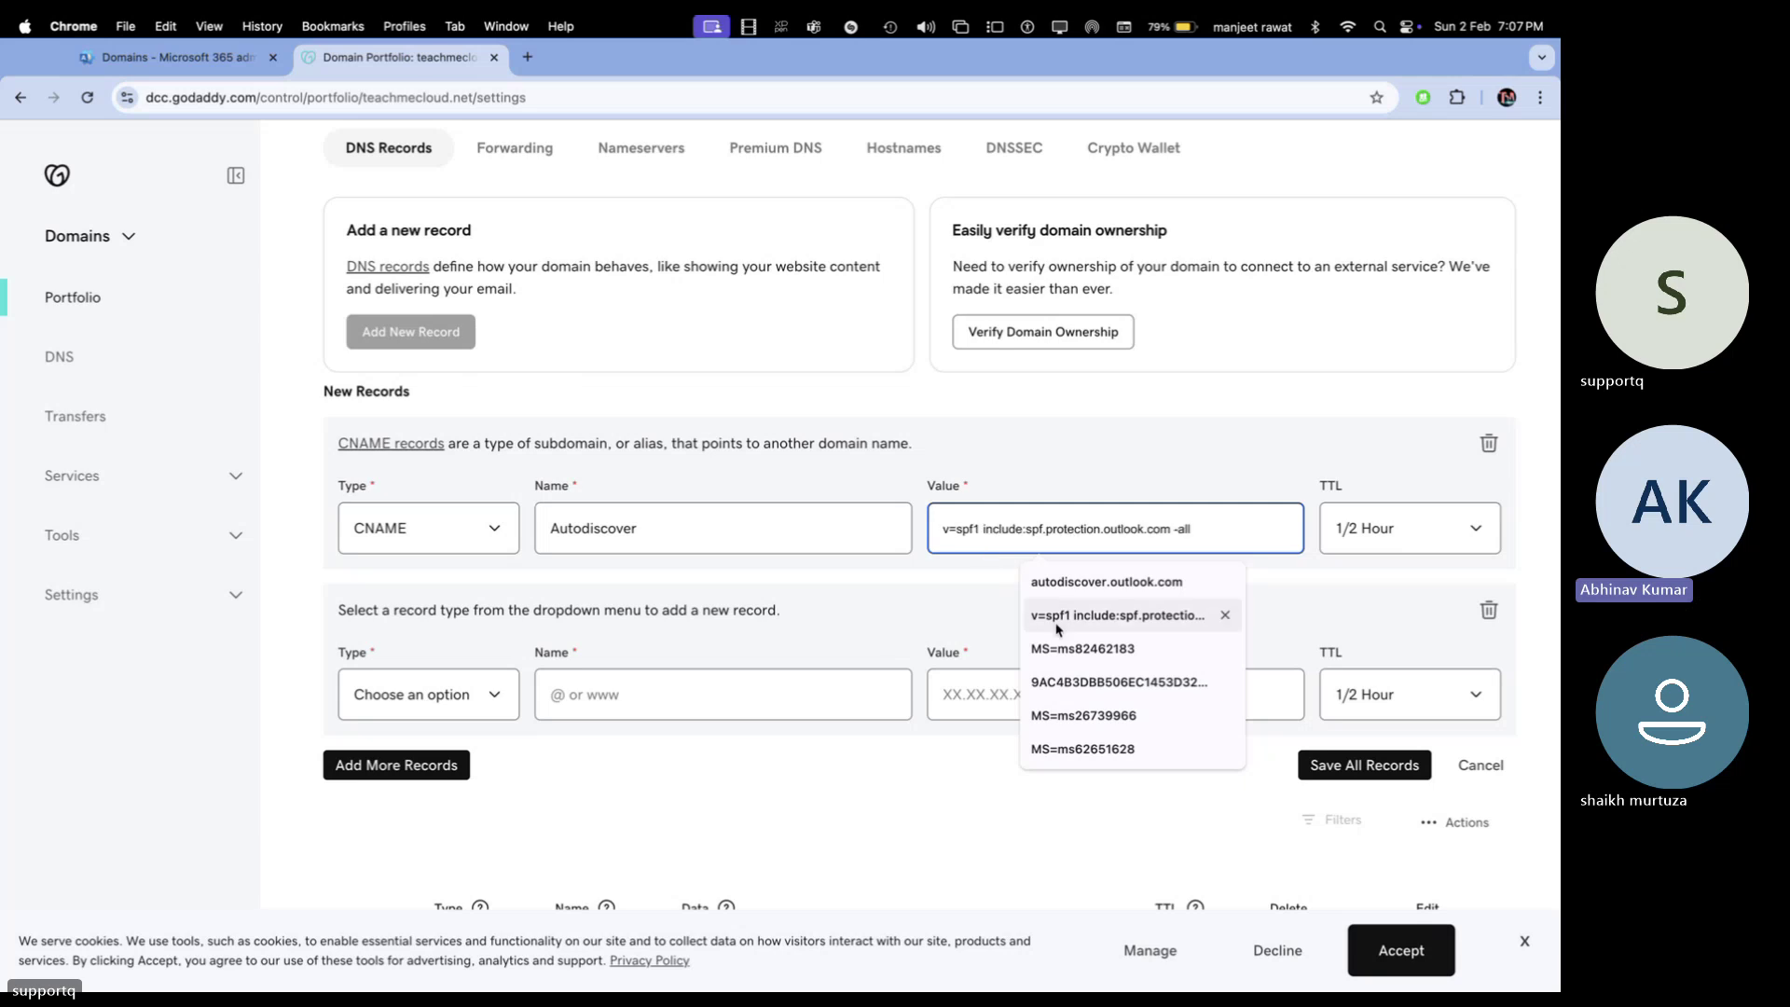
left_click(1107, 582)
left_click(1395, 536)
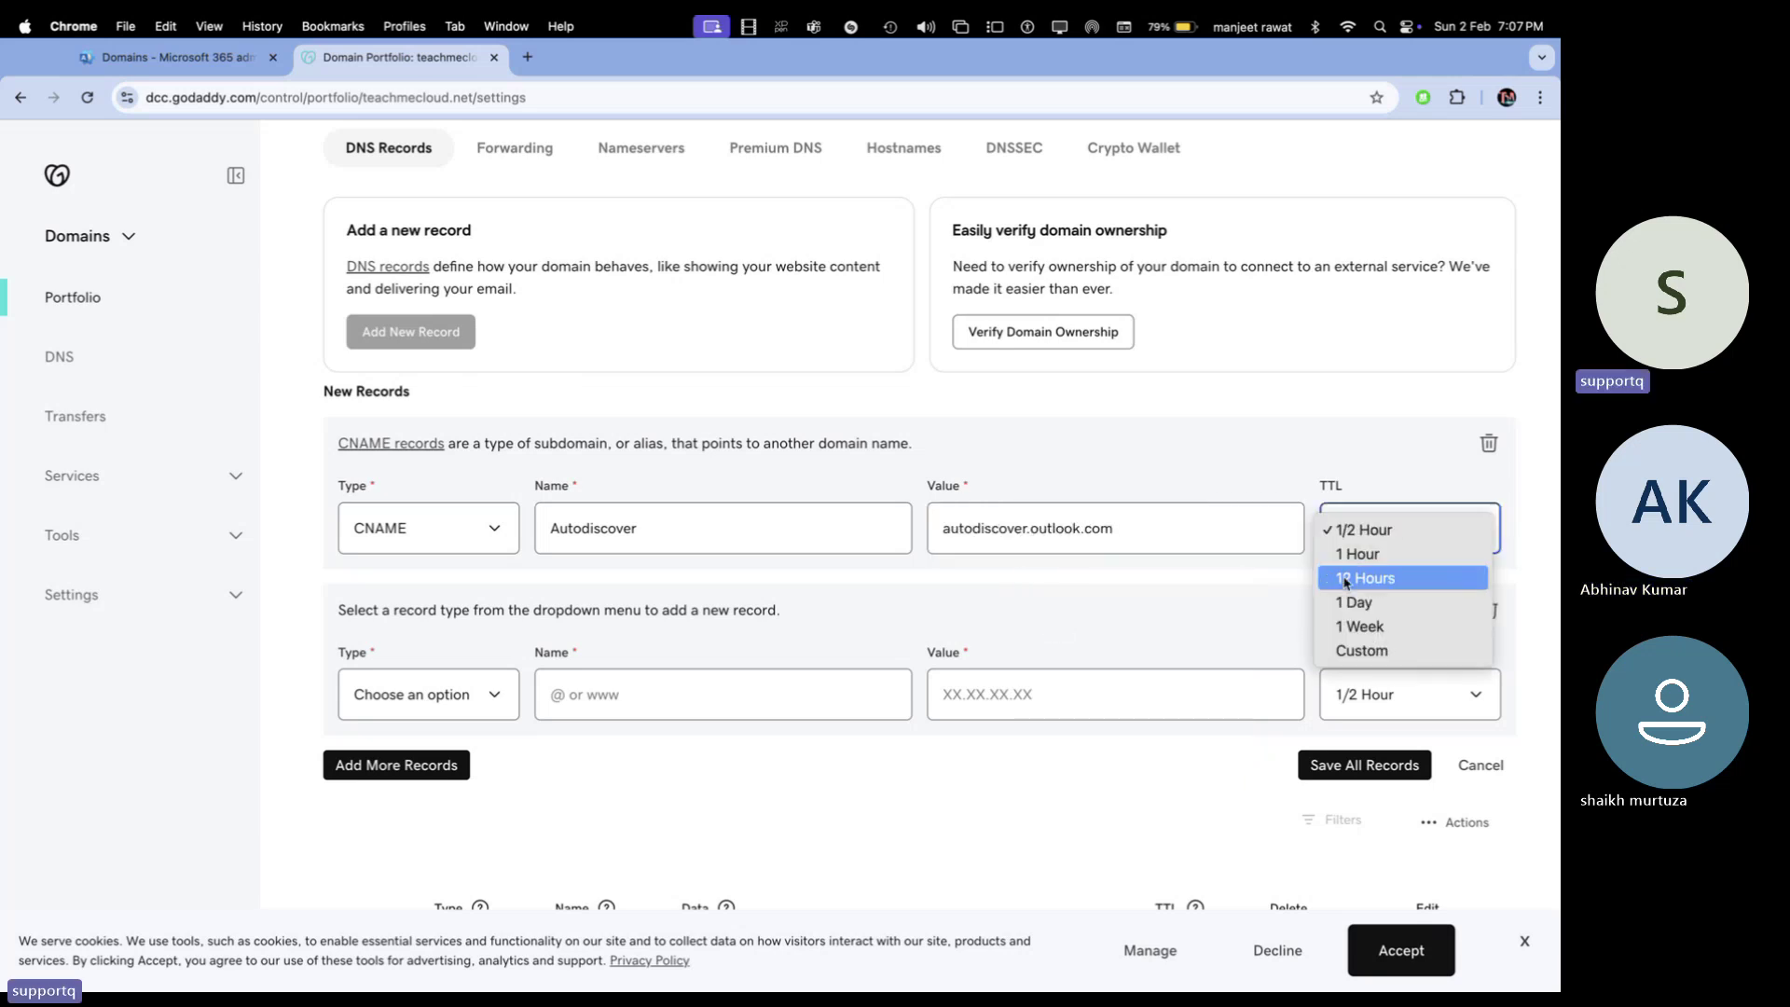
left_click(1354, 554)
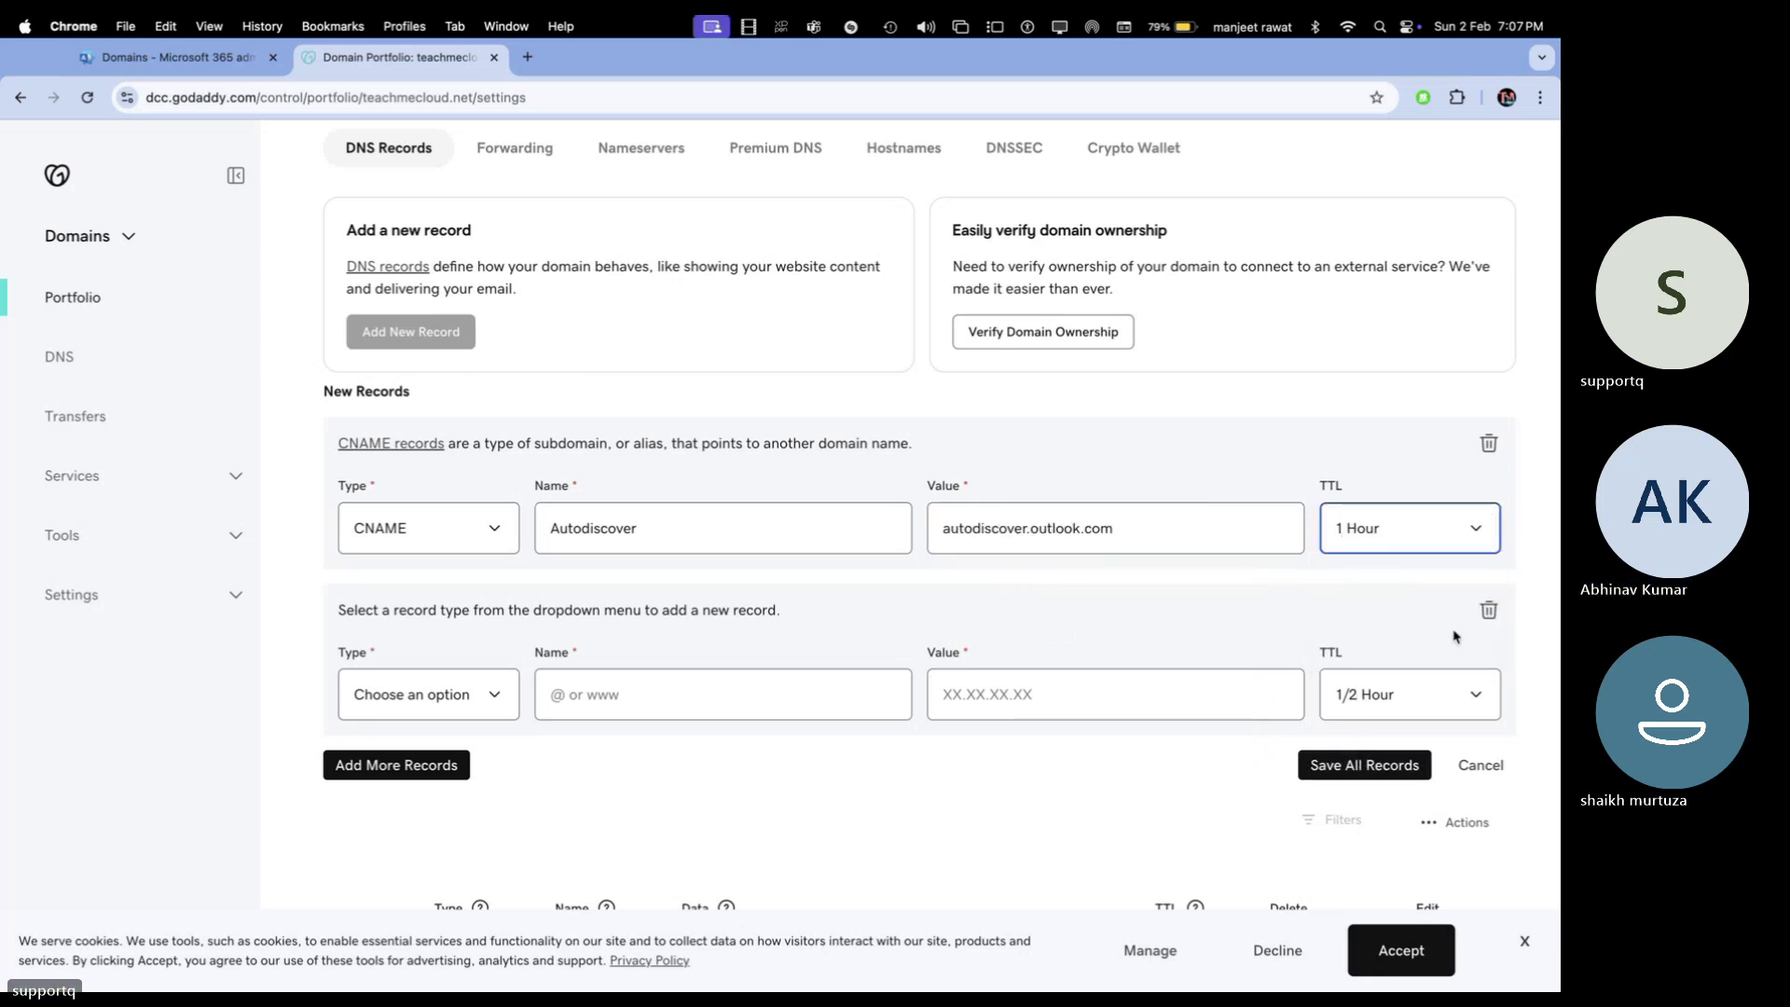
left_click(1489, 610)
left_click(1399, 599)
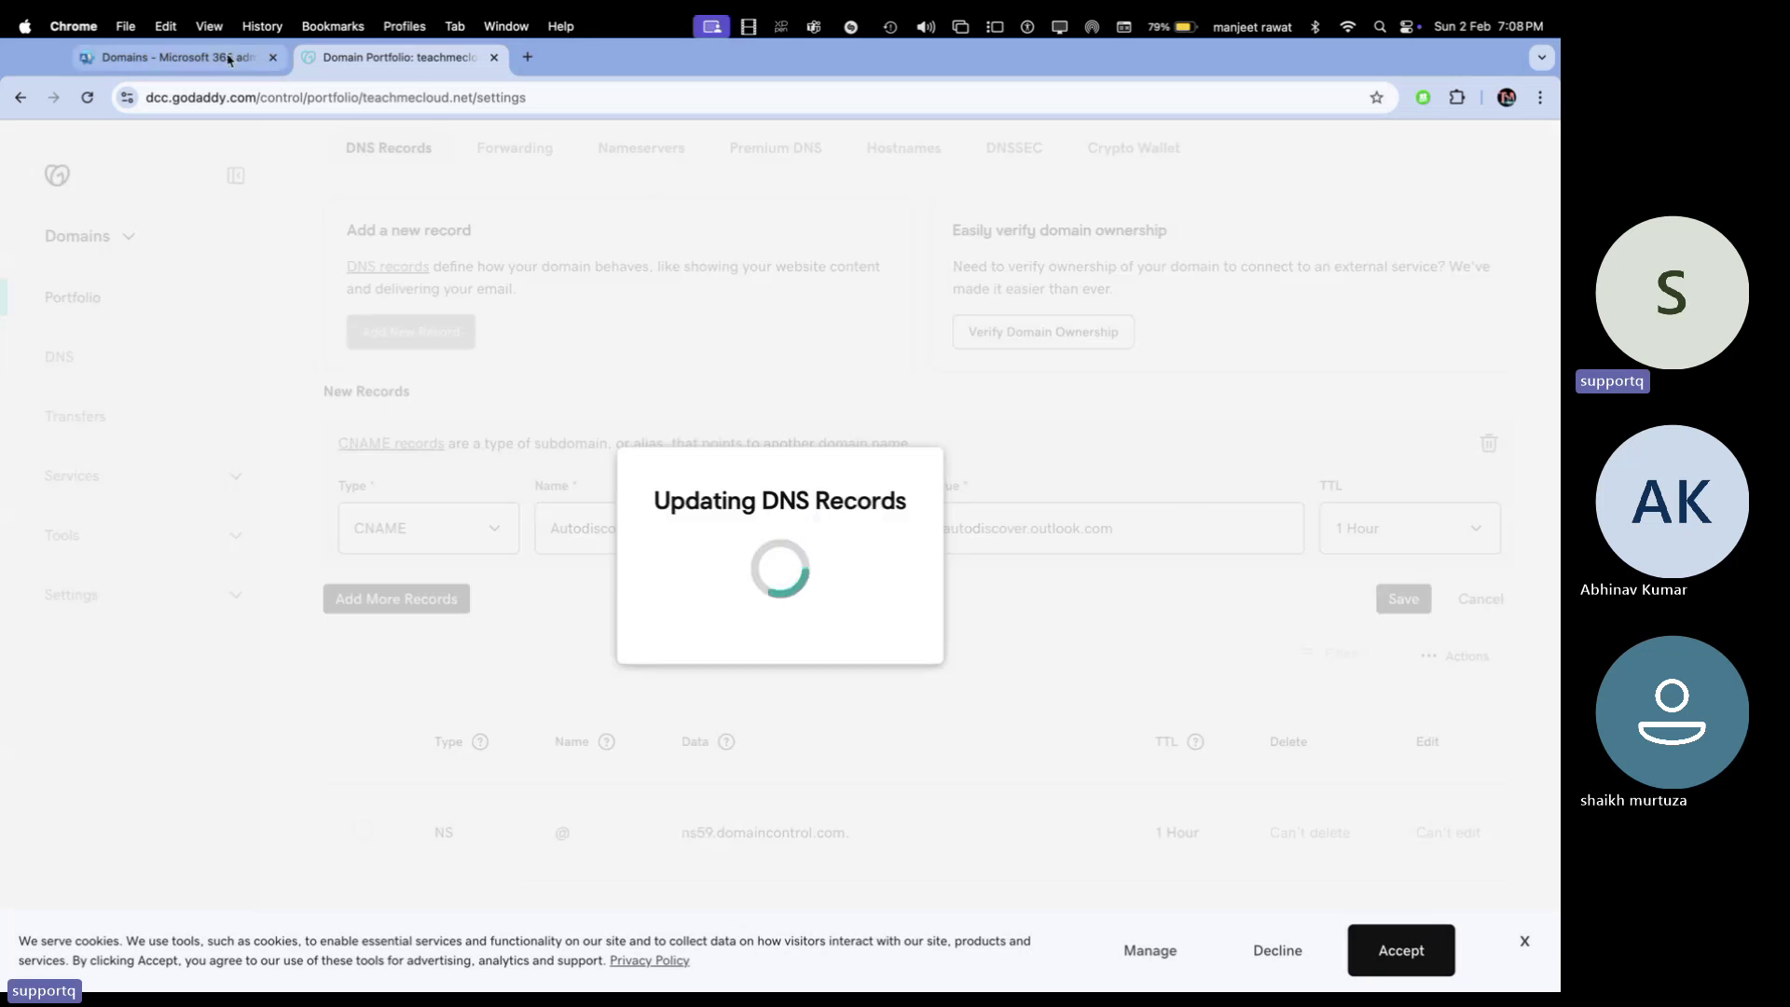
left_click(229, 59)
scroll(711, 591, "down", 2)
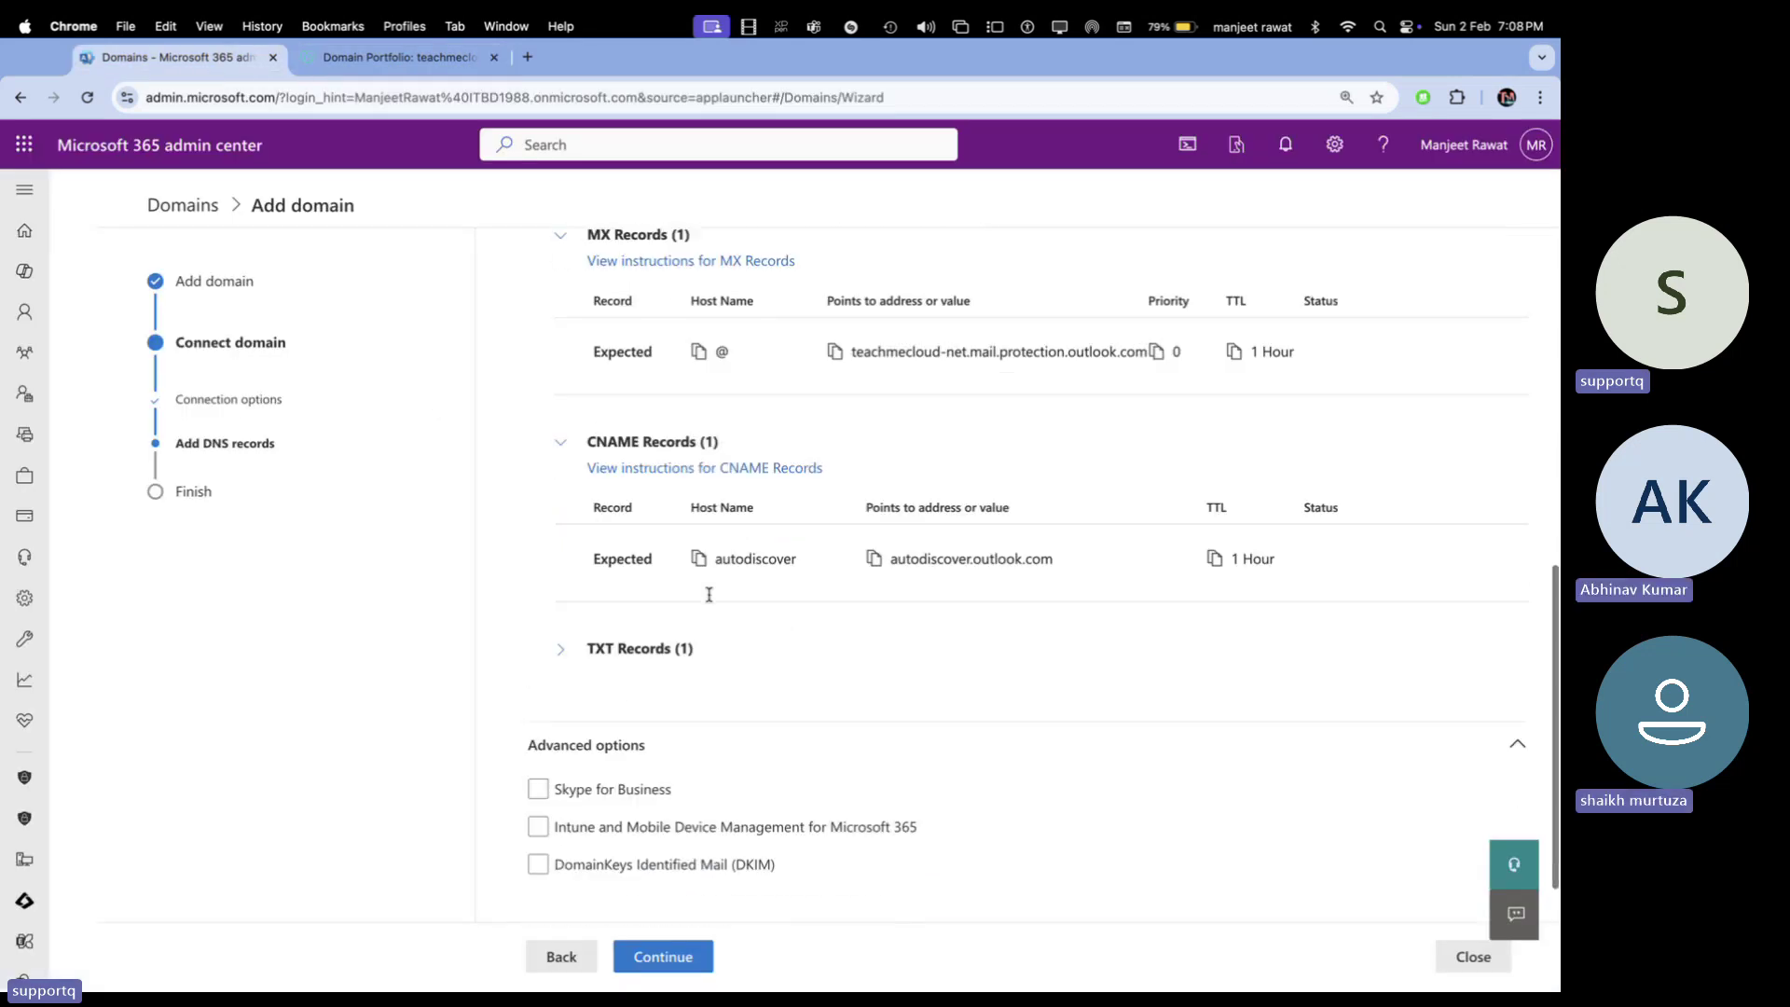
Copy the SPF TXT value and start a new GoDaddy TXT record named @
left_click(560, 656)
scroll(720, 620, "down", 3)
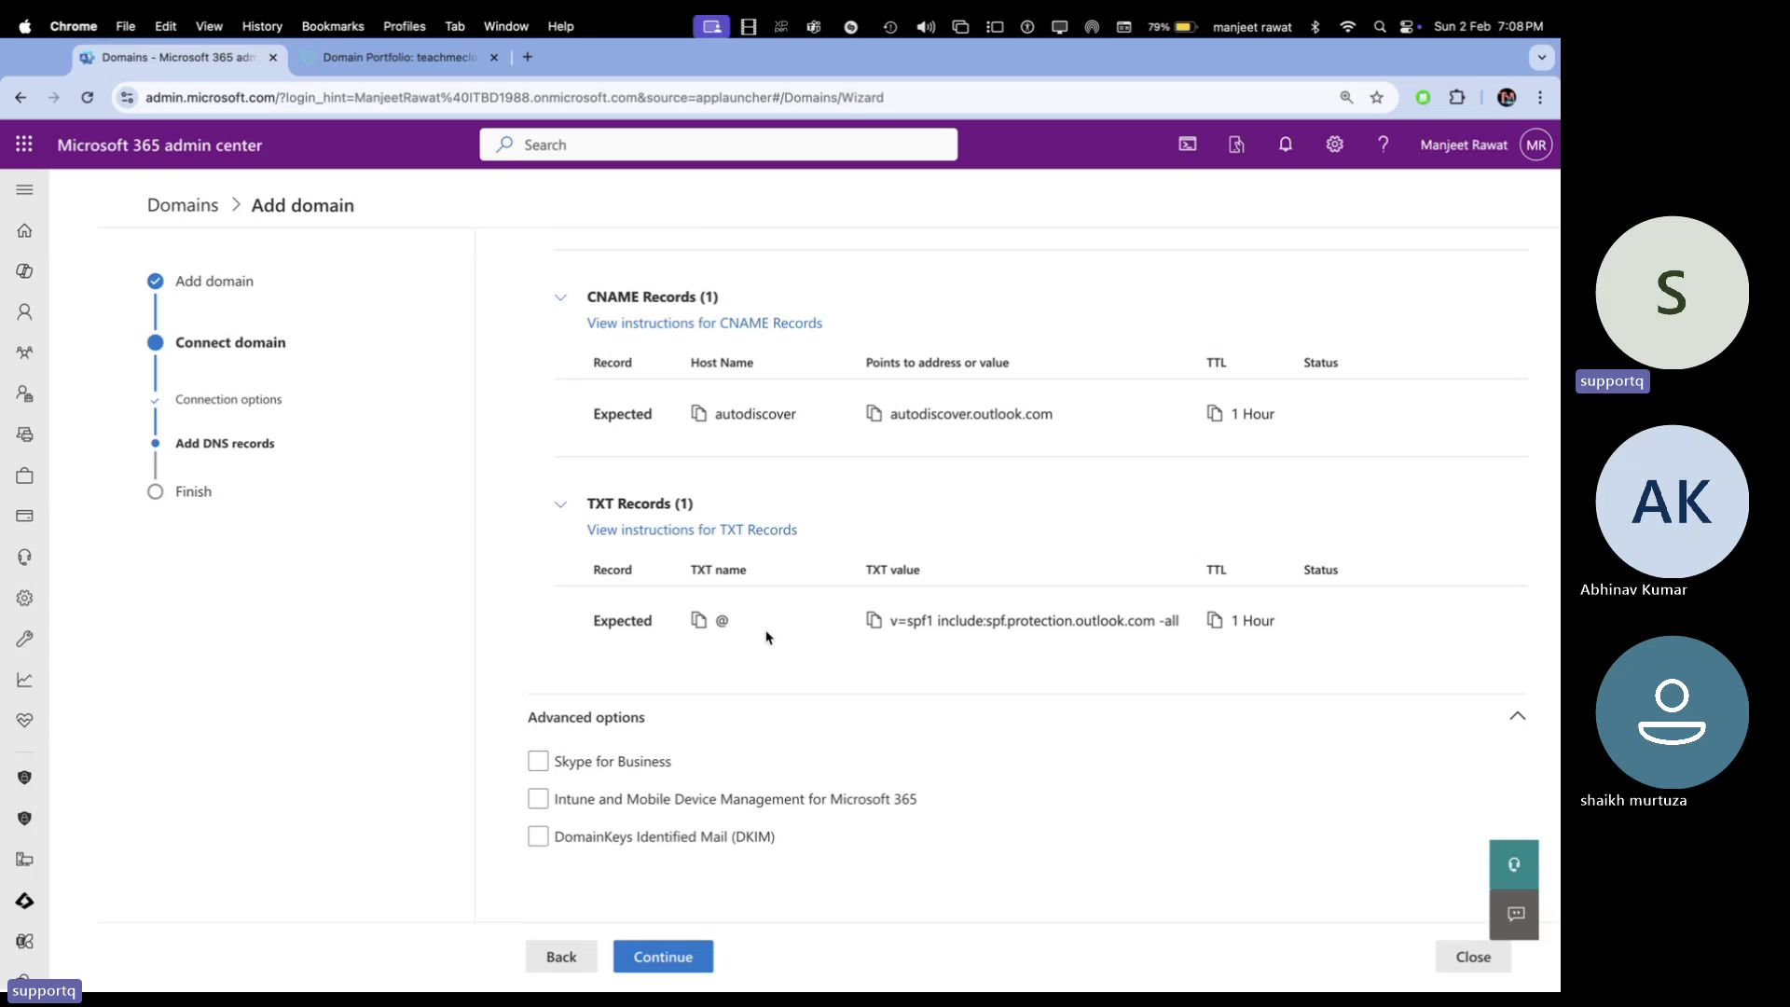
left_click(875, 622)
left_click(413, 58)
left_click(415, 336)
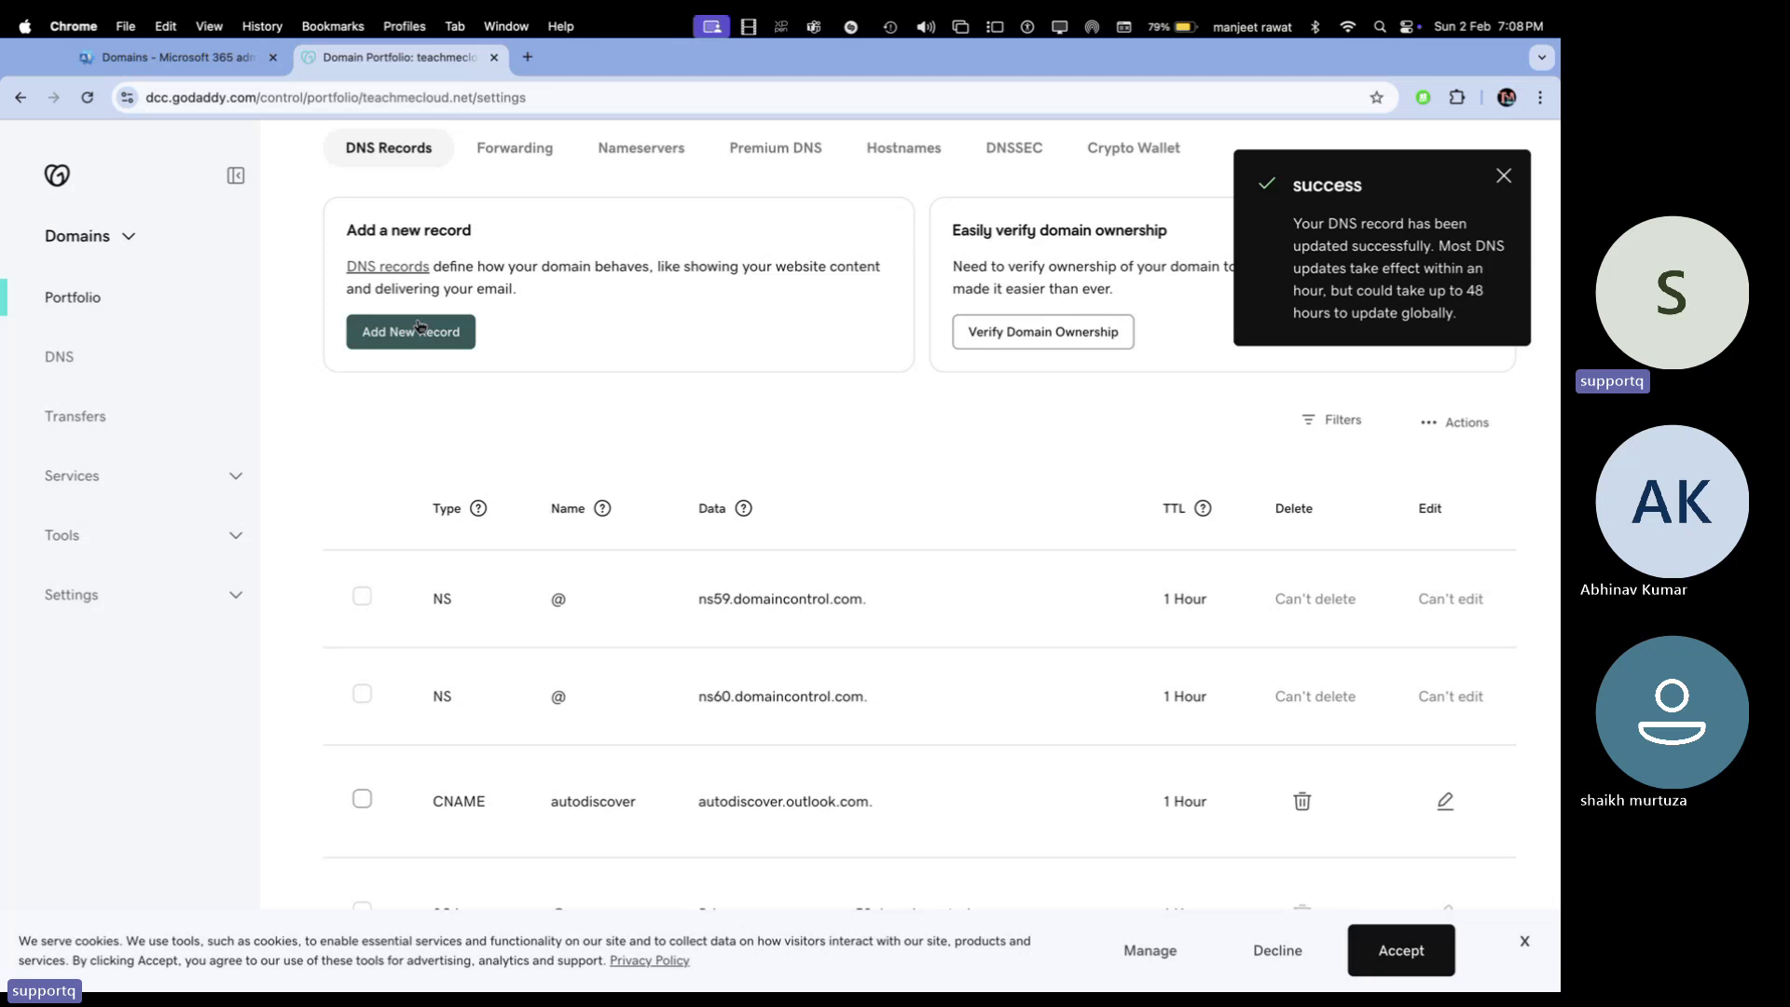
left_click(430, 535)
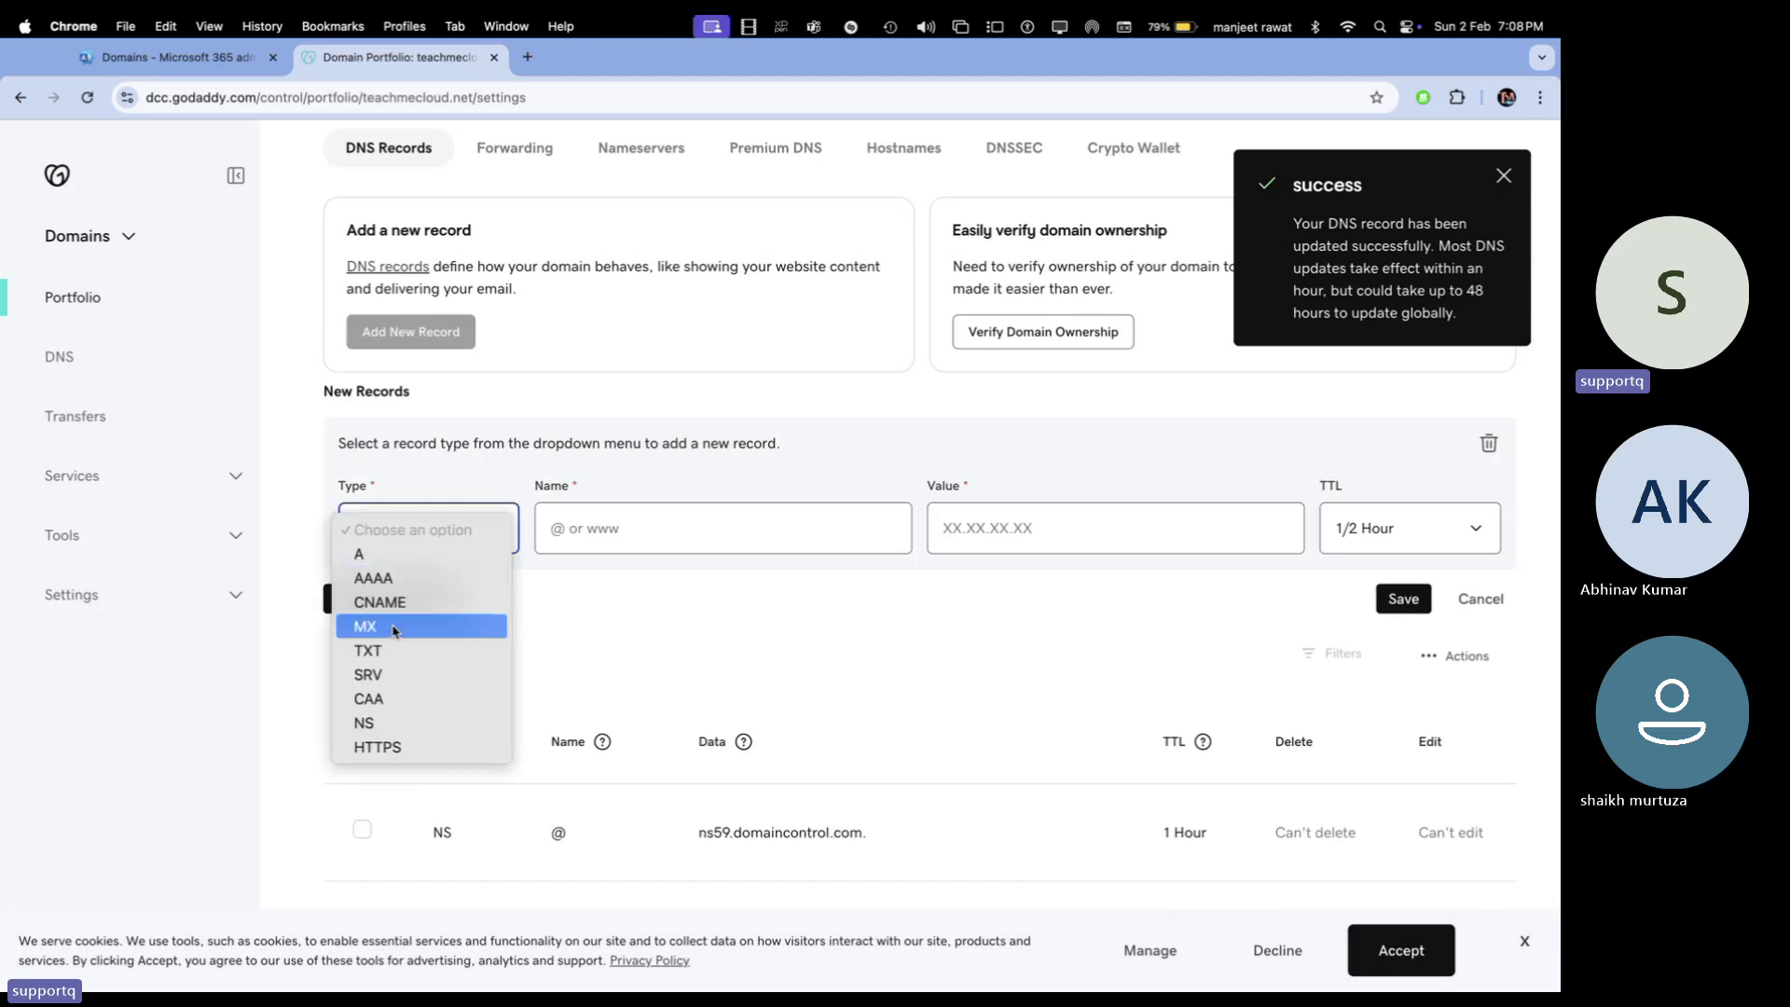
left_click(395, 653)
left_click(671, 529)
left_click(653, 582)
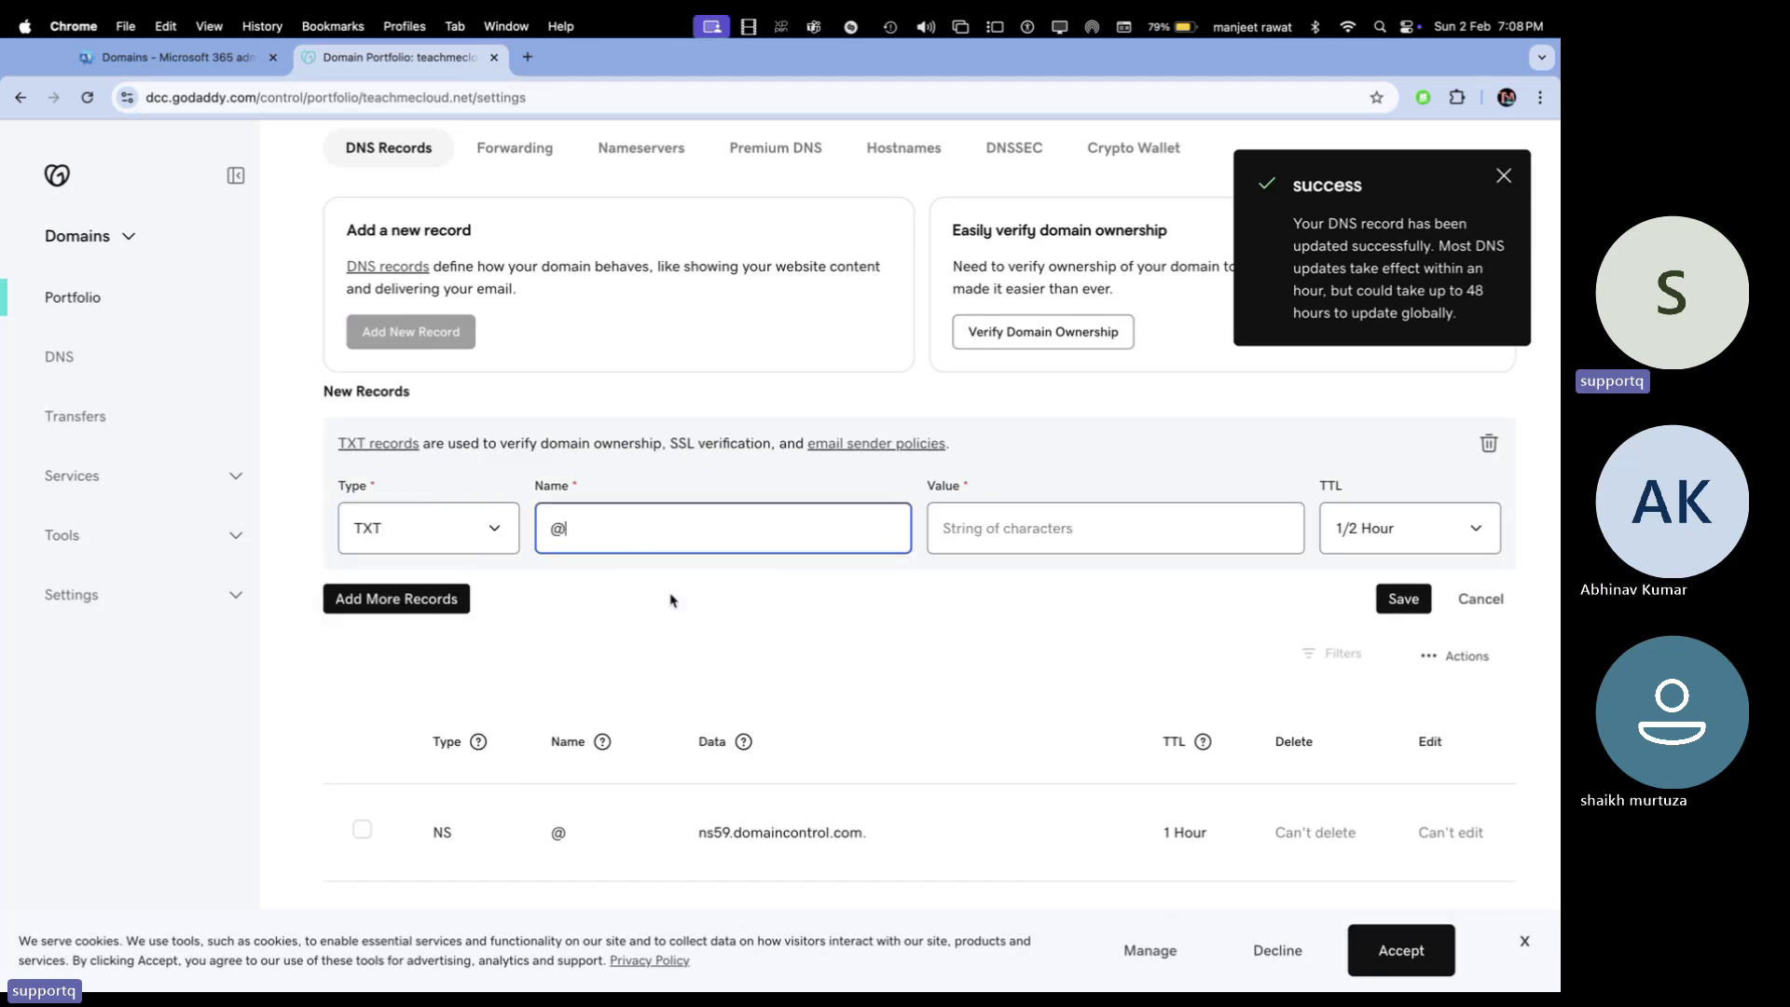
Paste v=spf1 include:spf.protection.outlook.com -all as the value, set 1 Hour TTL, and save
left_click(1019, 516)
key("super+v")
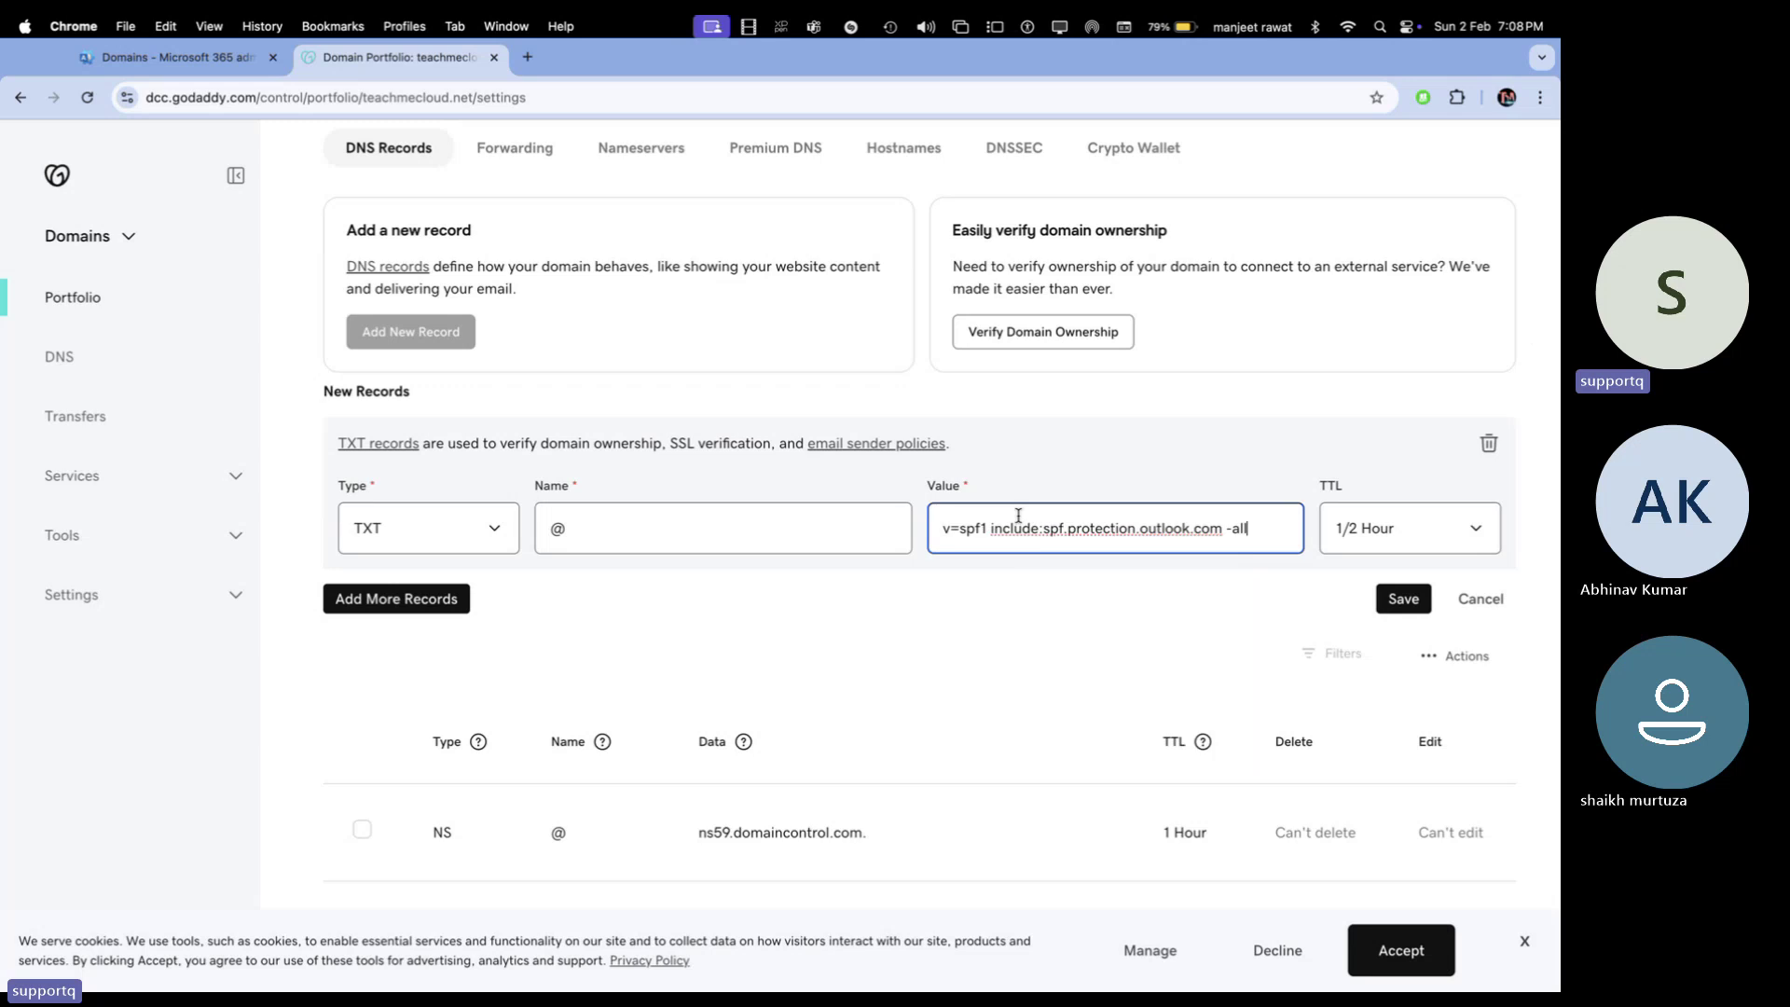
left_click(1410, 528)
left_click(1357, 554)
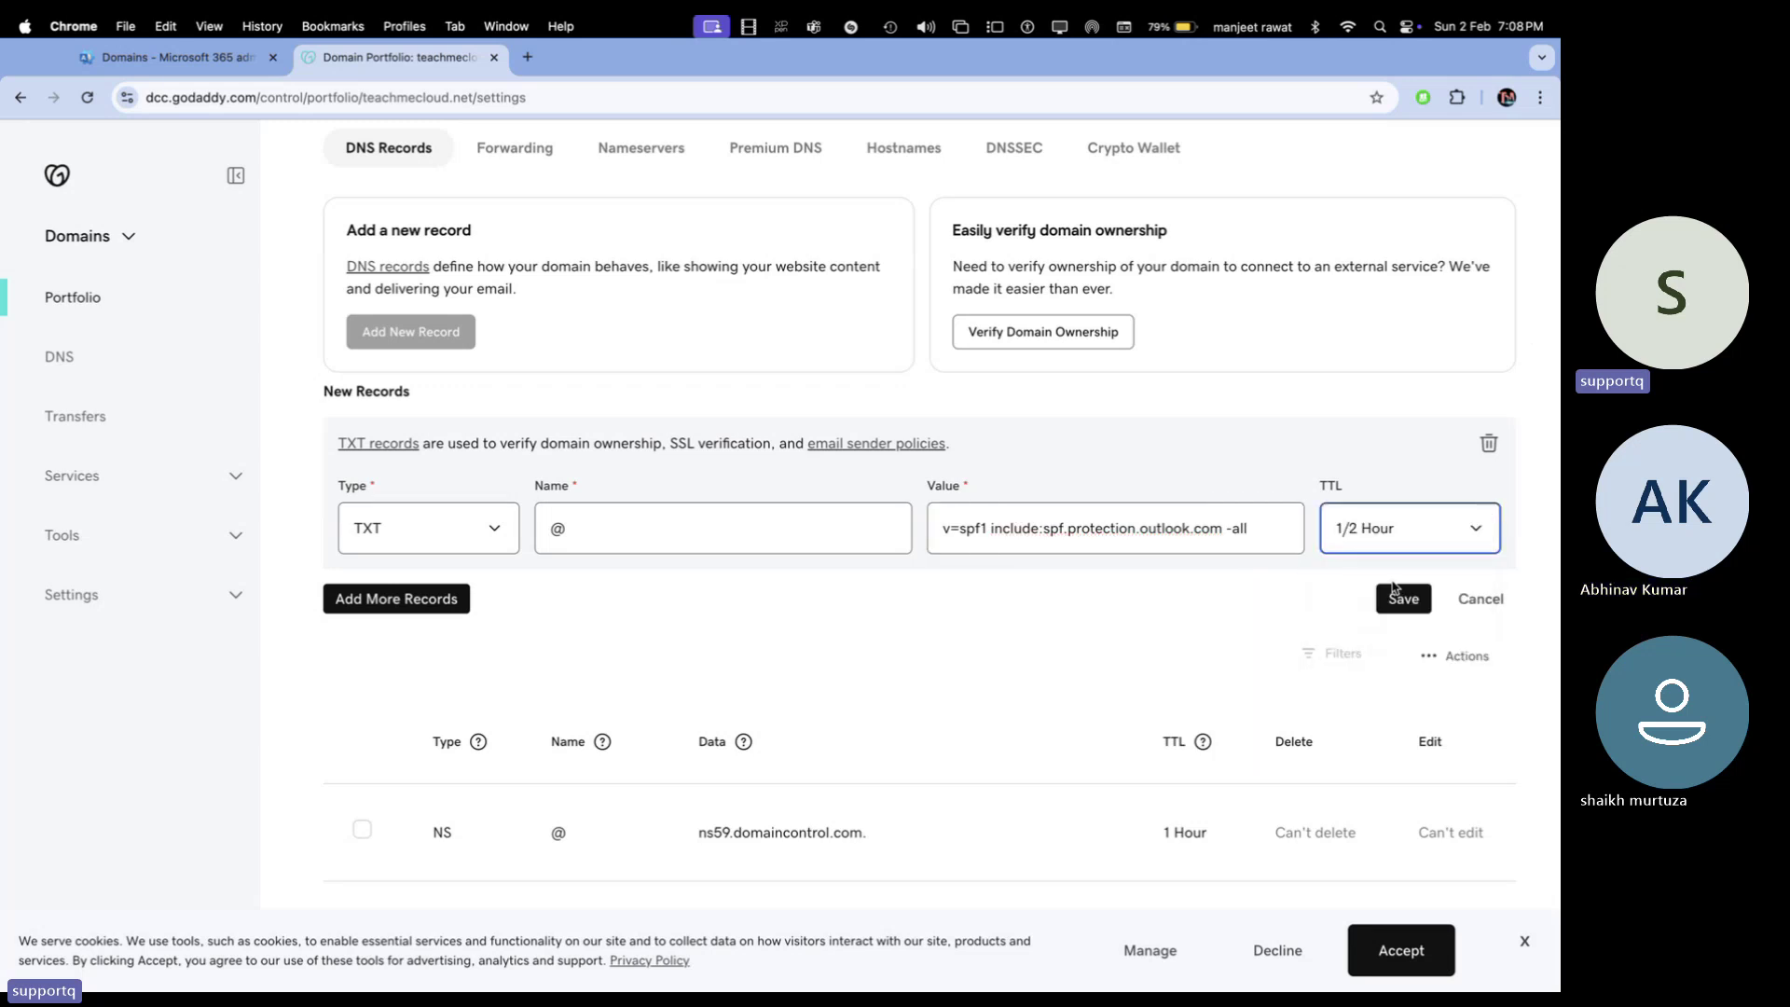
left_click(1406, 602)
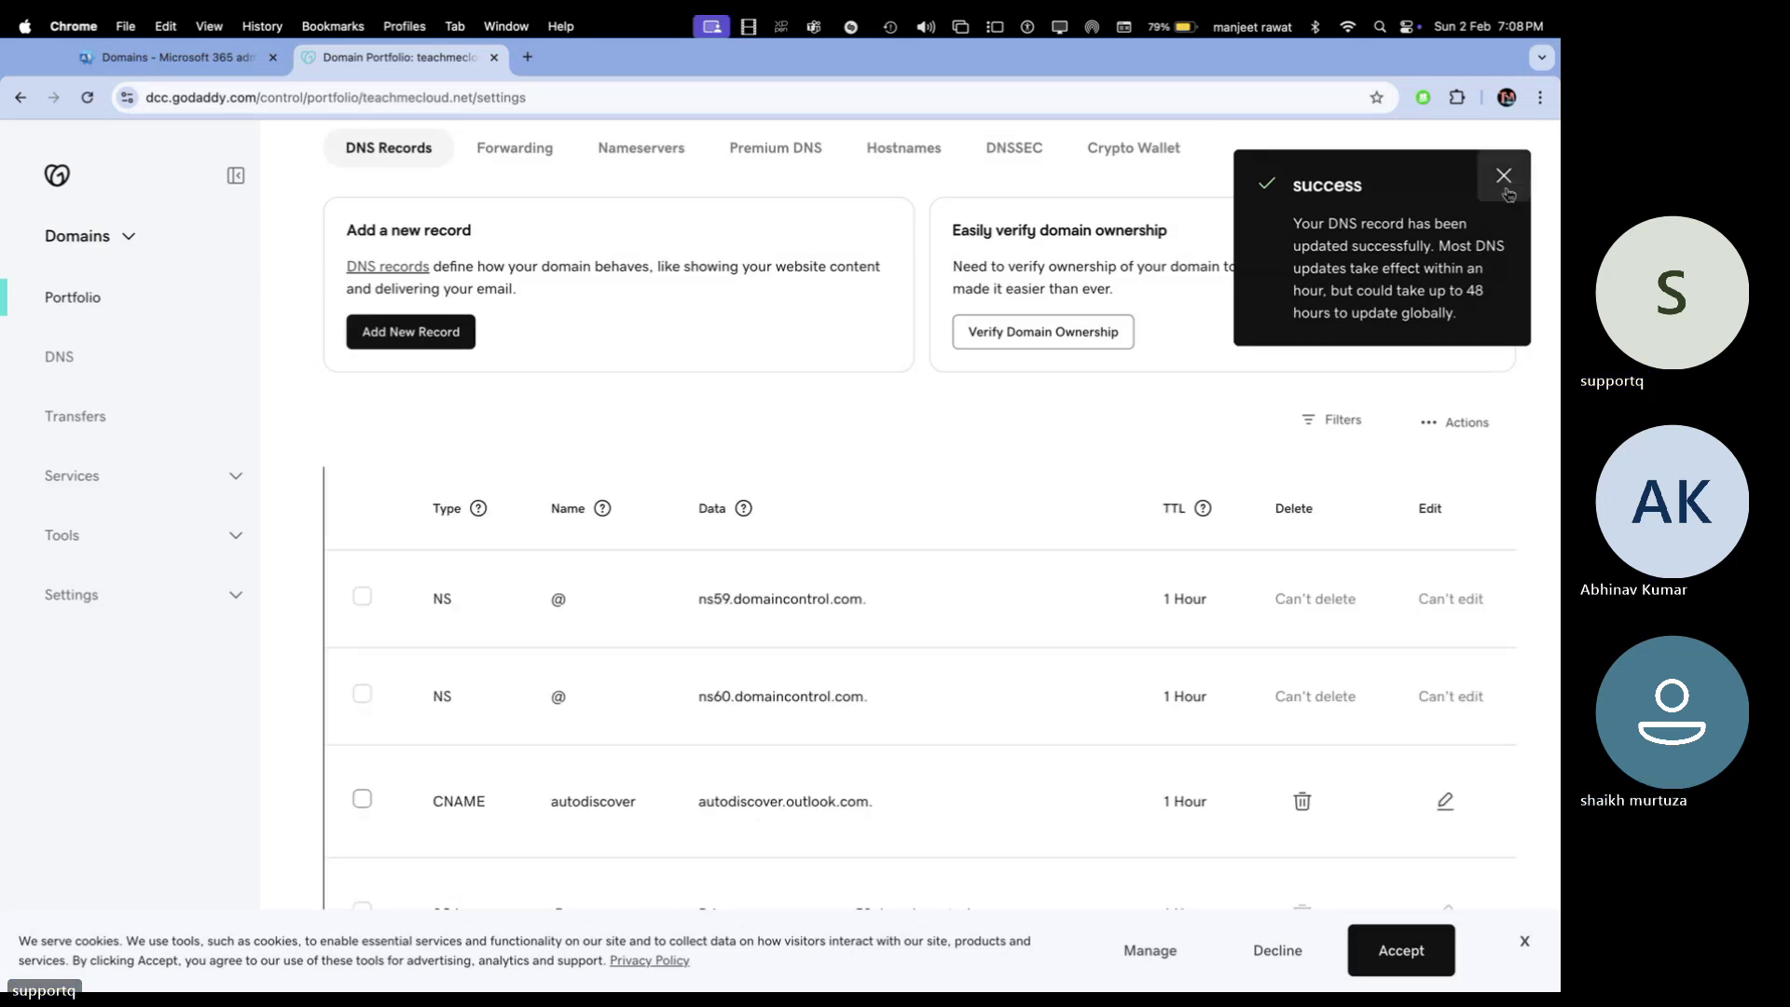
scroll(1014, 598, "down", 6)
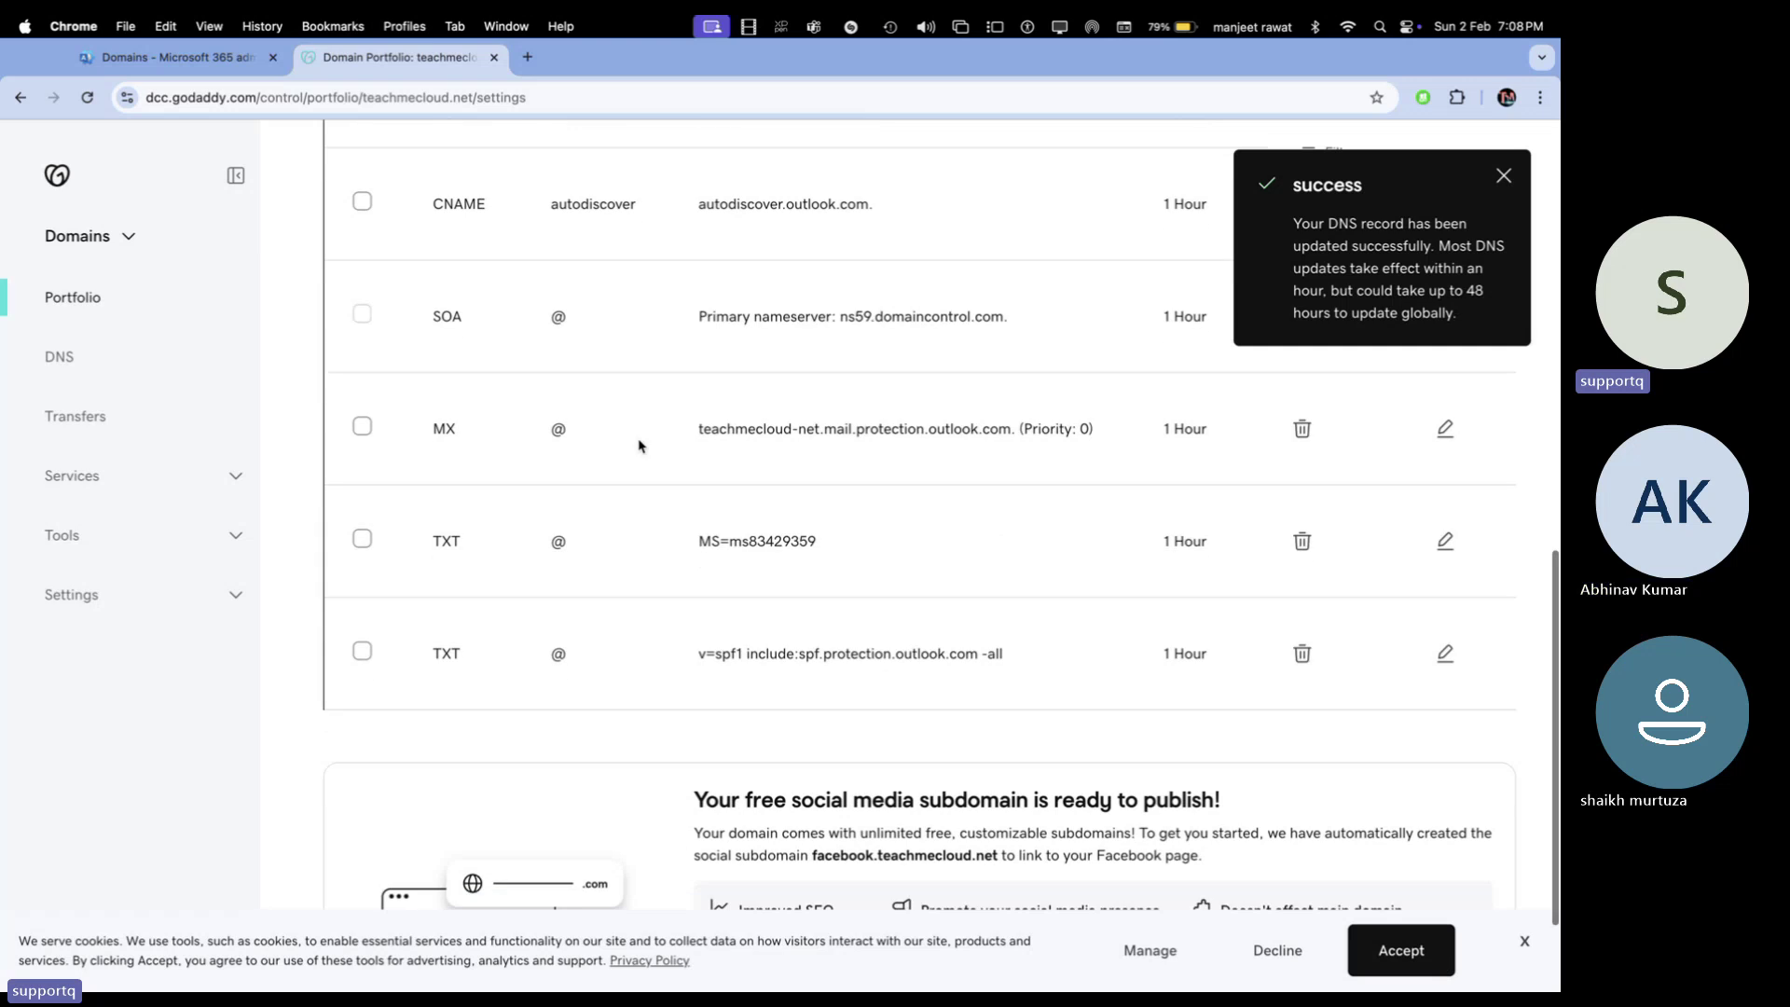
left_click(201, 60)
Scroll the Add DNS records wizard down toward the Advanced options
scroll(500, 591, "down", 1)
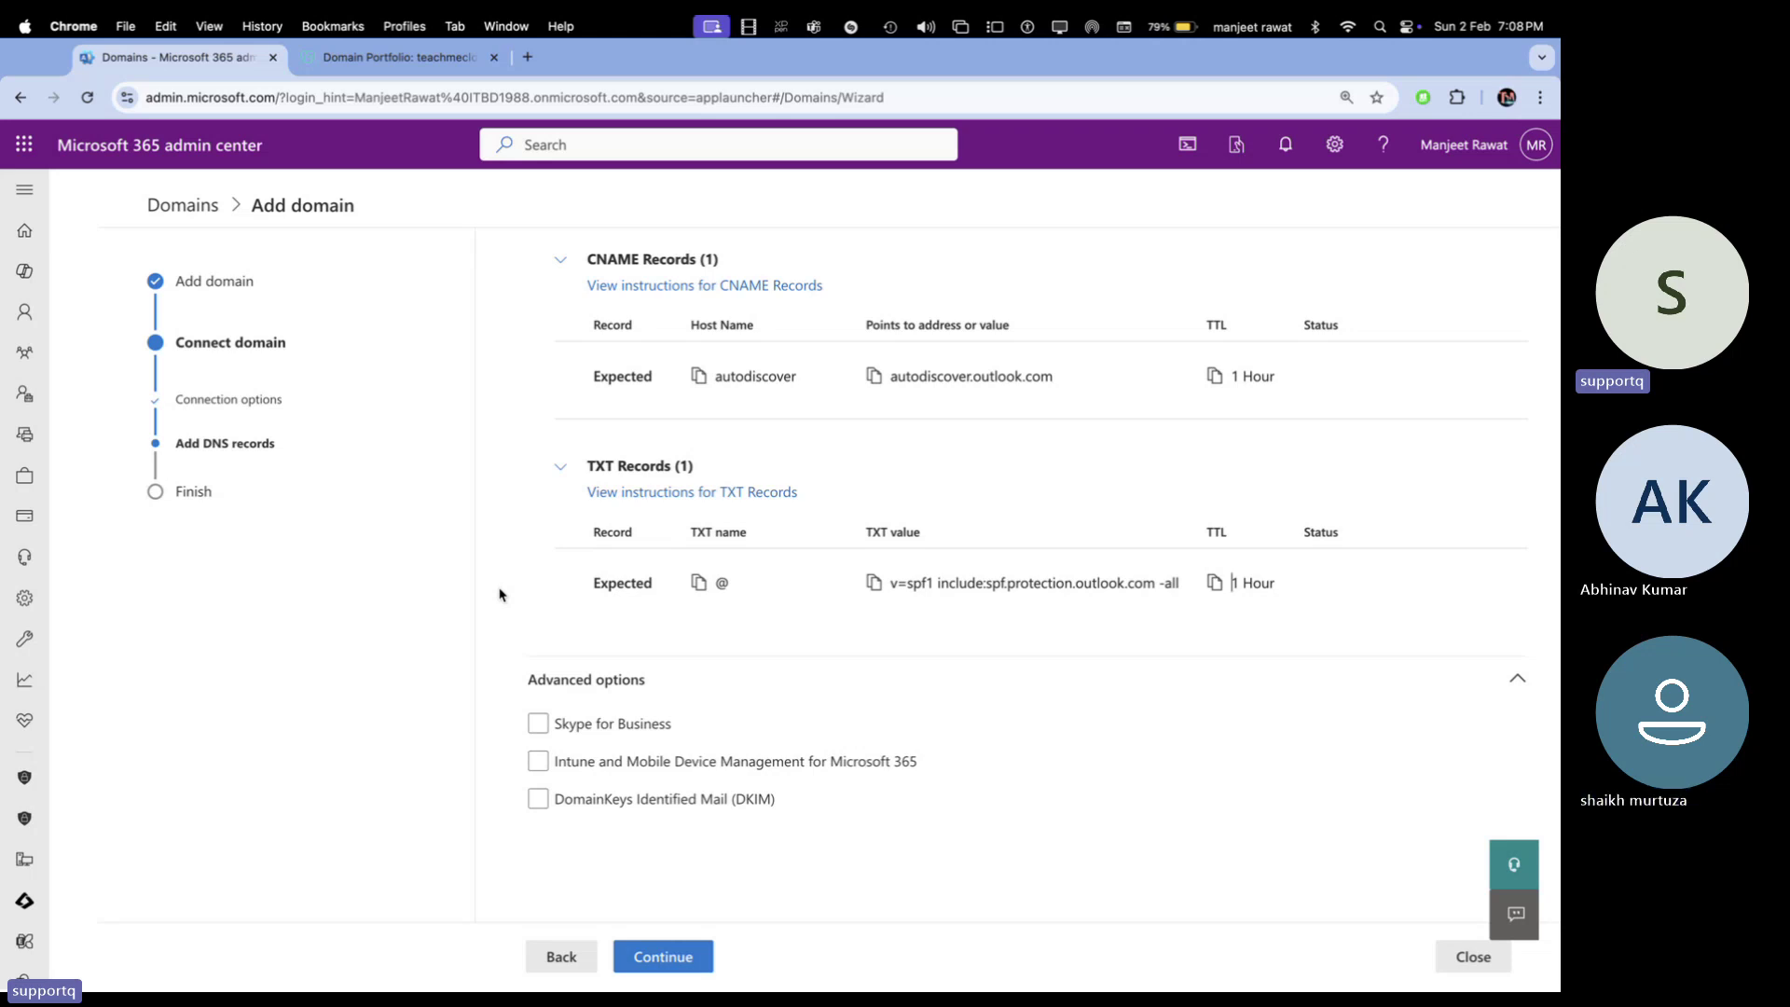
Enable Intune MDM, expand its two CNAMEs, copy enterpriseregistration.windows.net, and begin a GoDaddy record
left_click(540, 763)
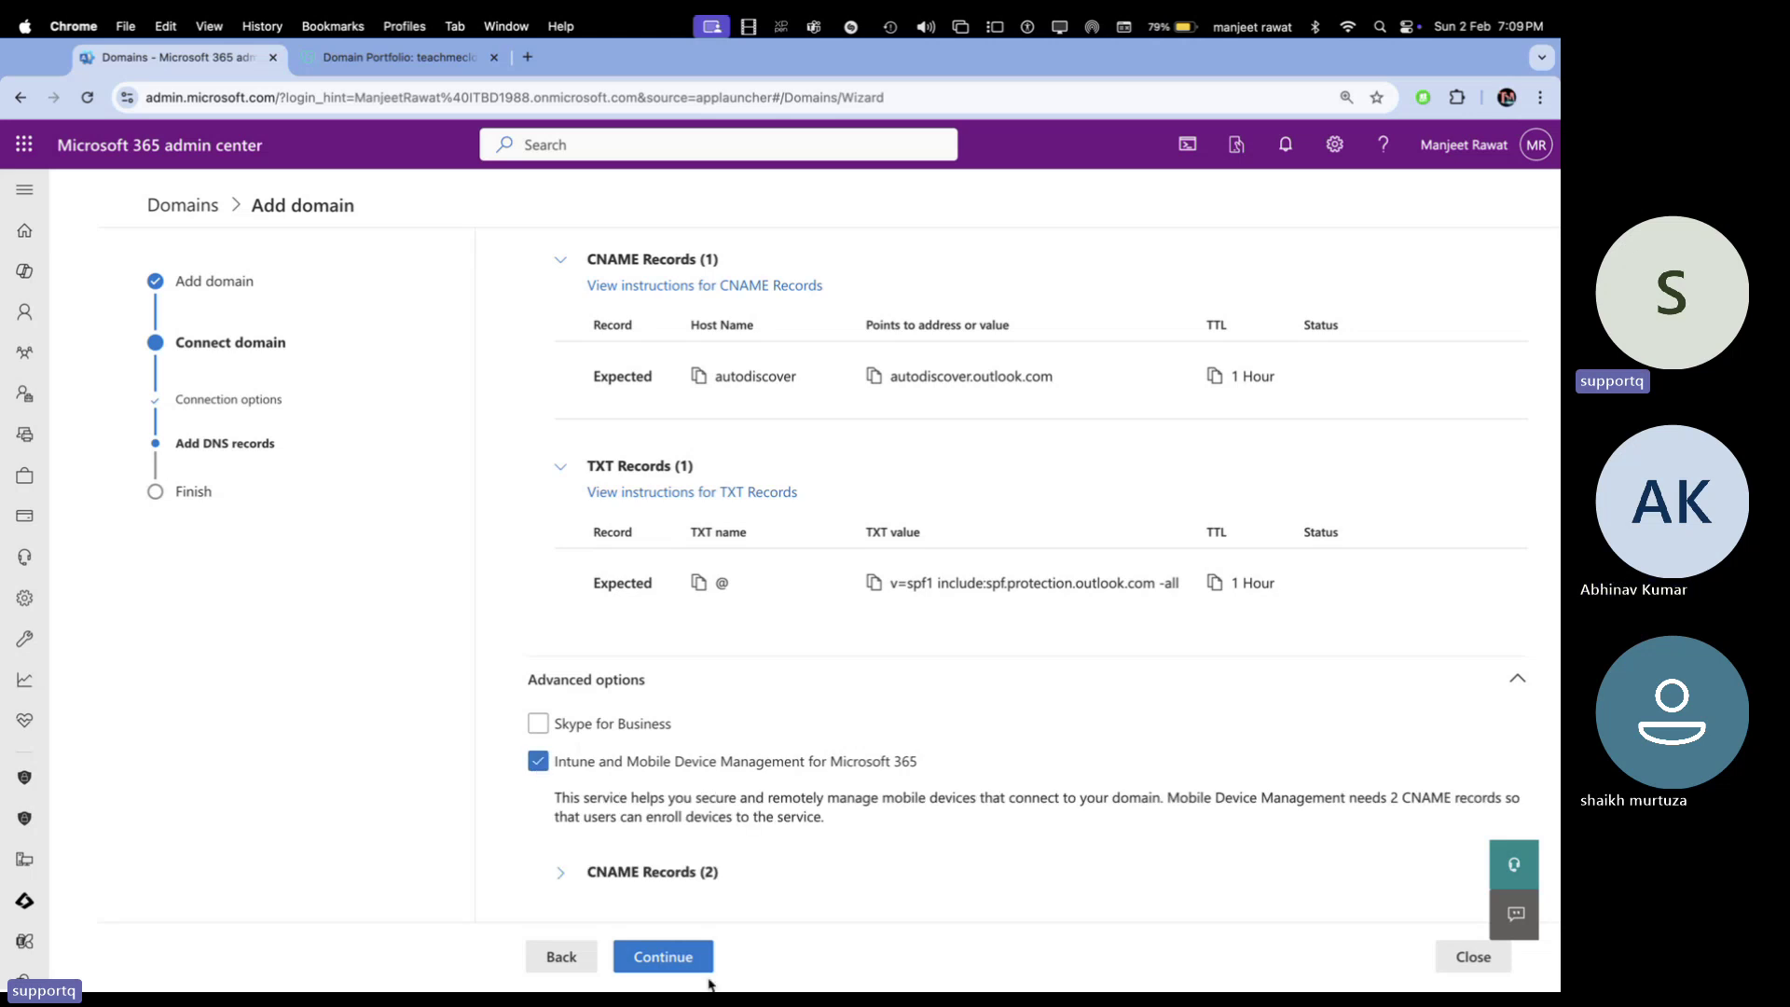
scroll(724, 760, "down", 3)
left_click(565, 732)
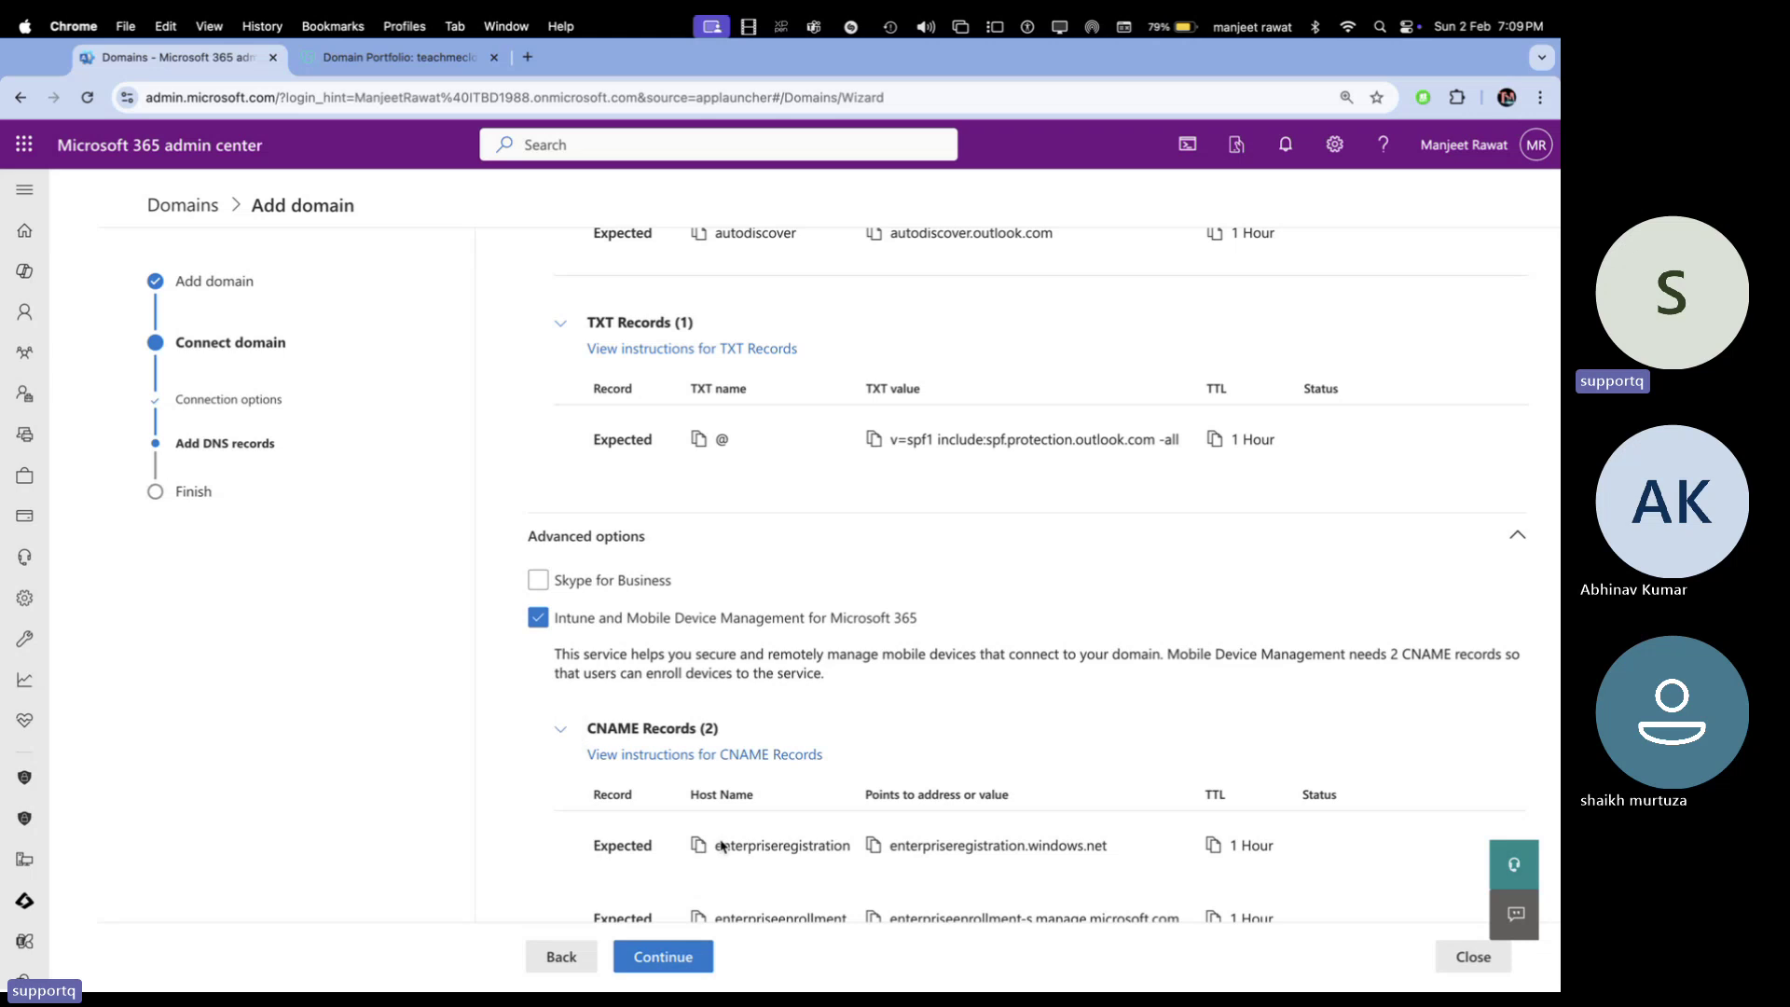
scroll(744, 873, "down", 3)
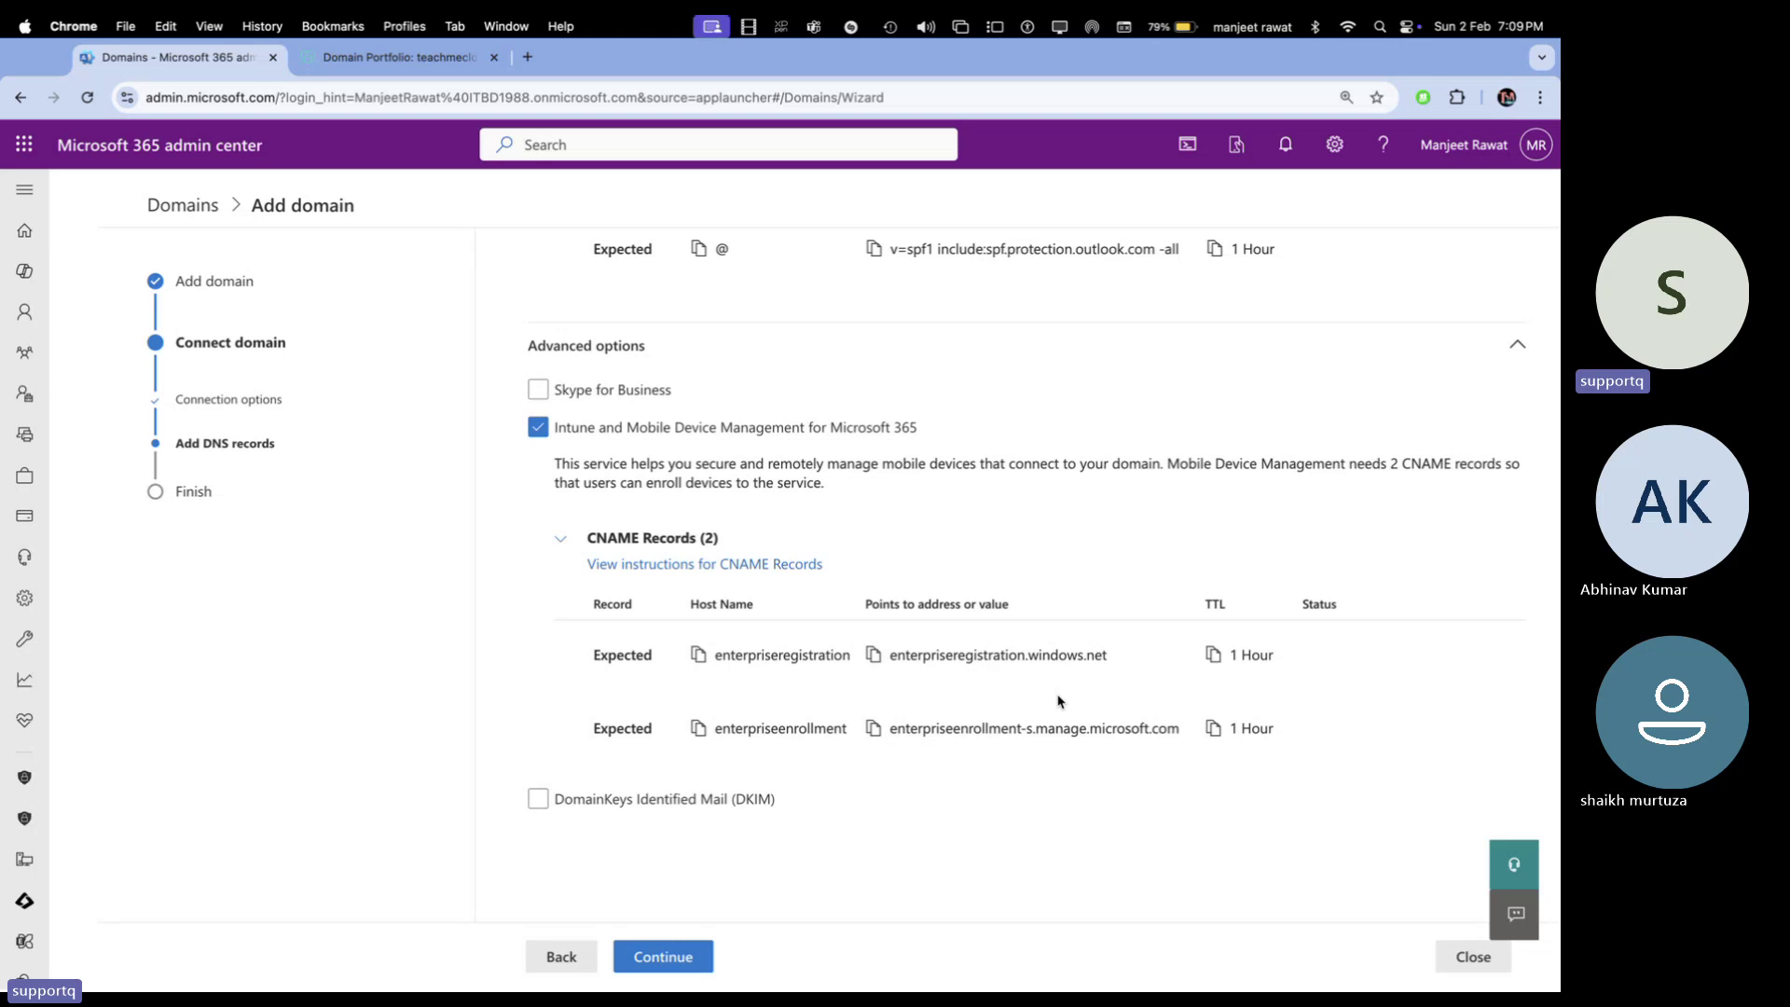
left_click(875, 656)
left_click(378, 62)
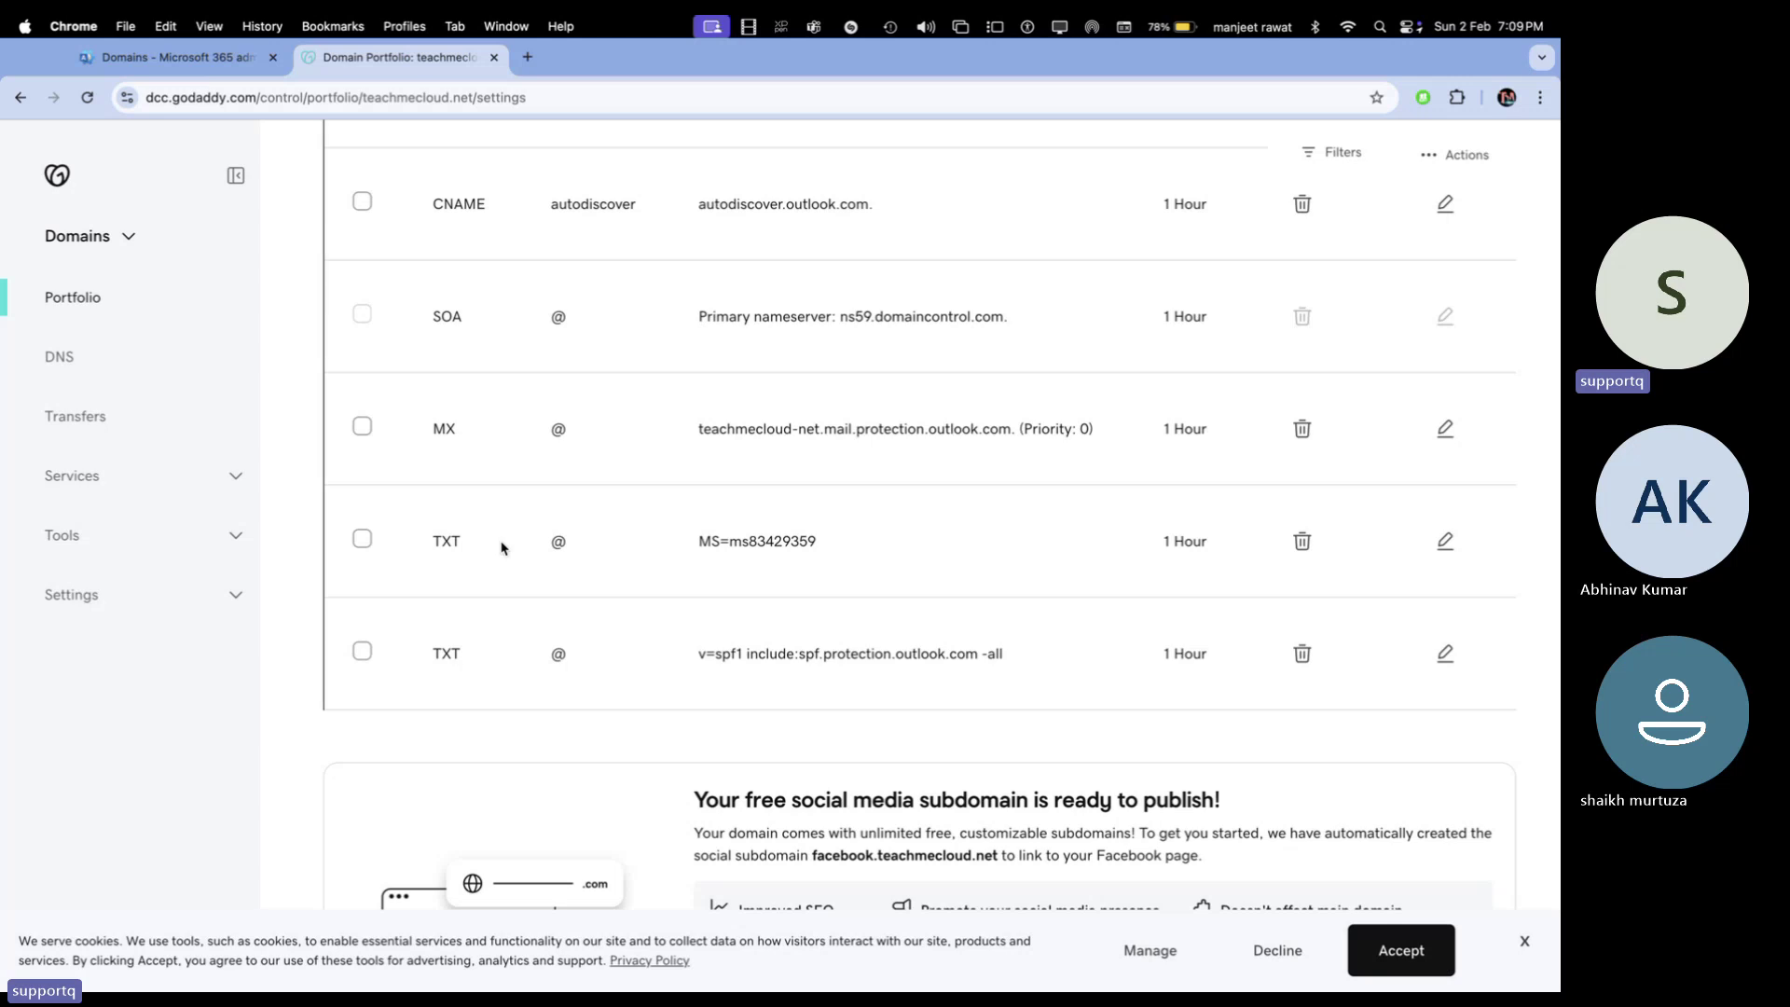
left_click(427, 709)
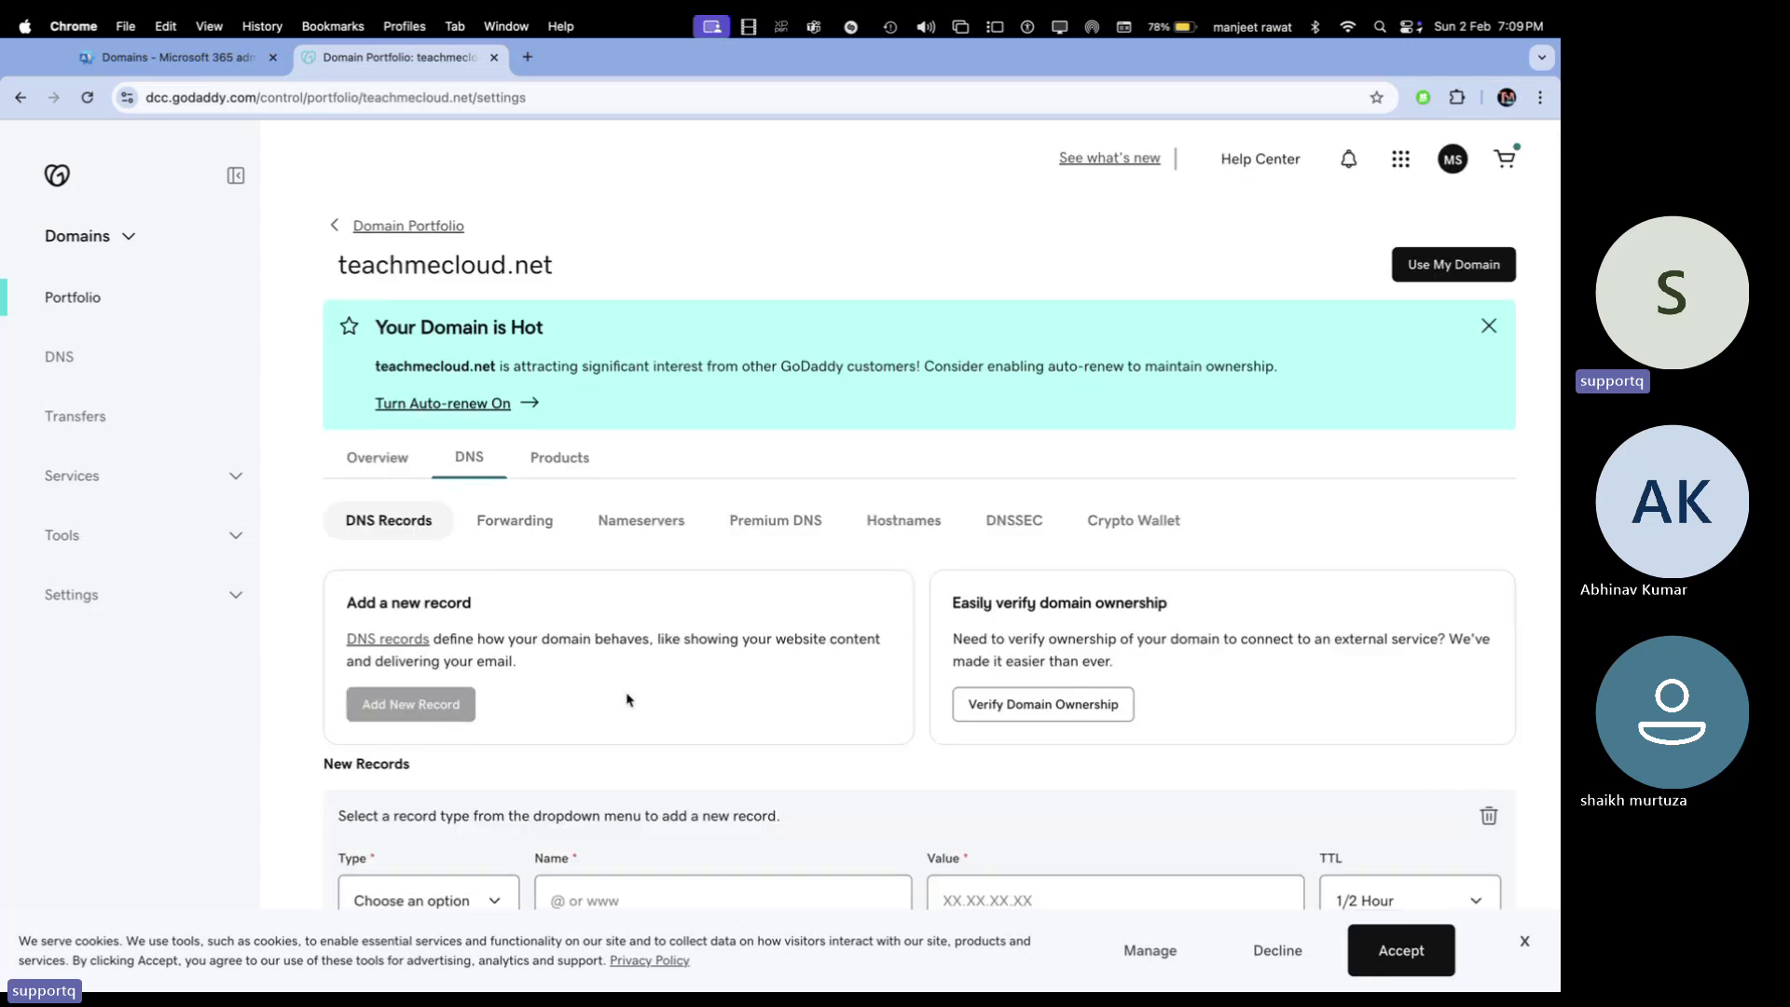
Save a CNAME named and pointing to enterpriseregistration.windows.net with 1 Hour TTL
left_click(438, 681)
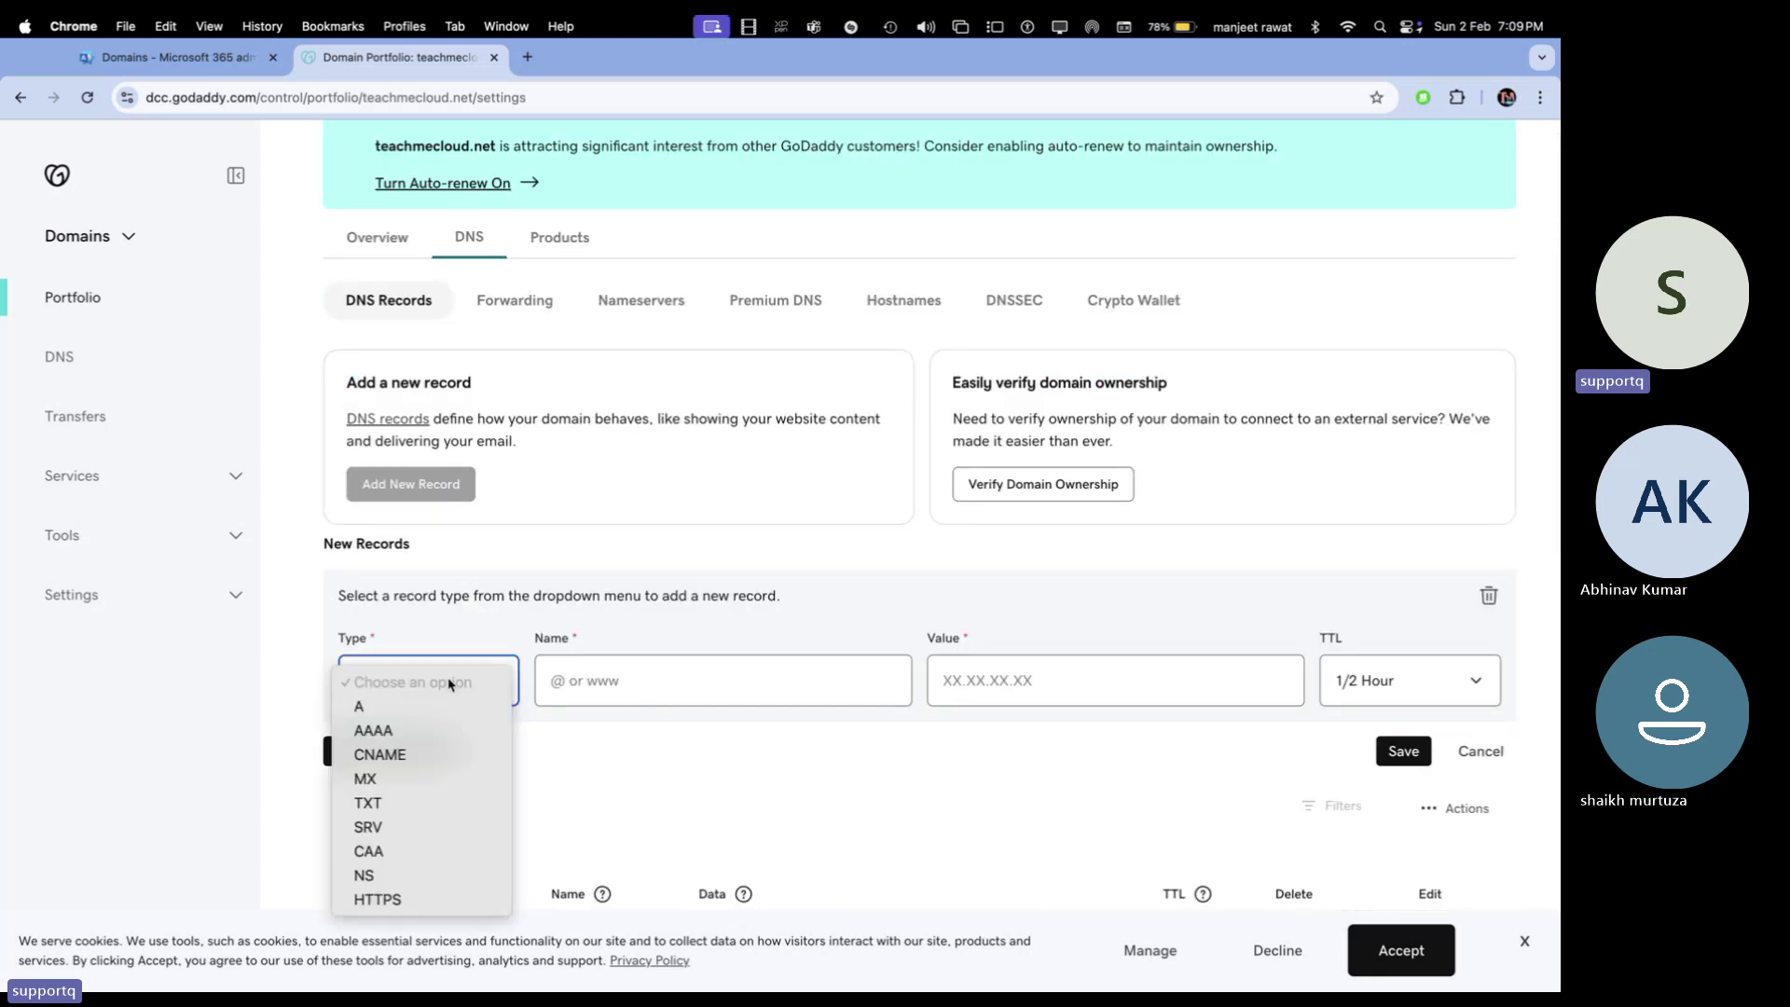
left_click(379, 755)
left_click(649, 682)
key("super+v")
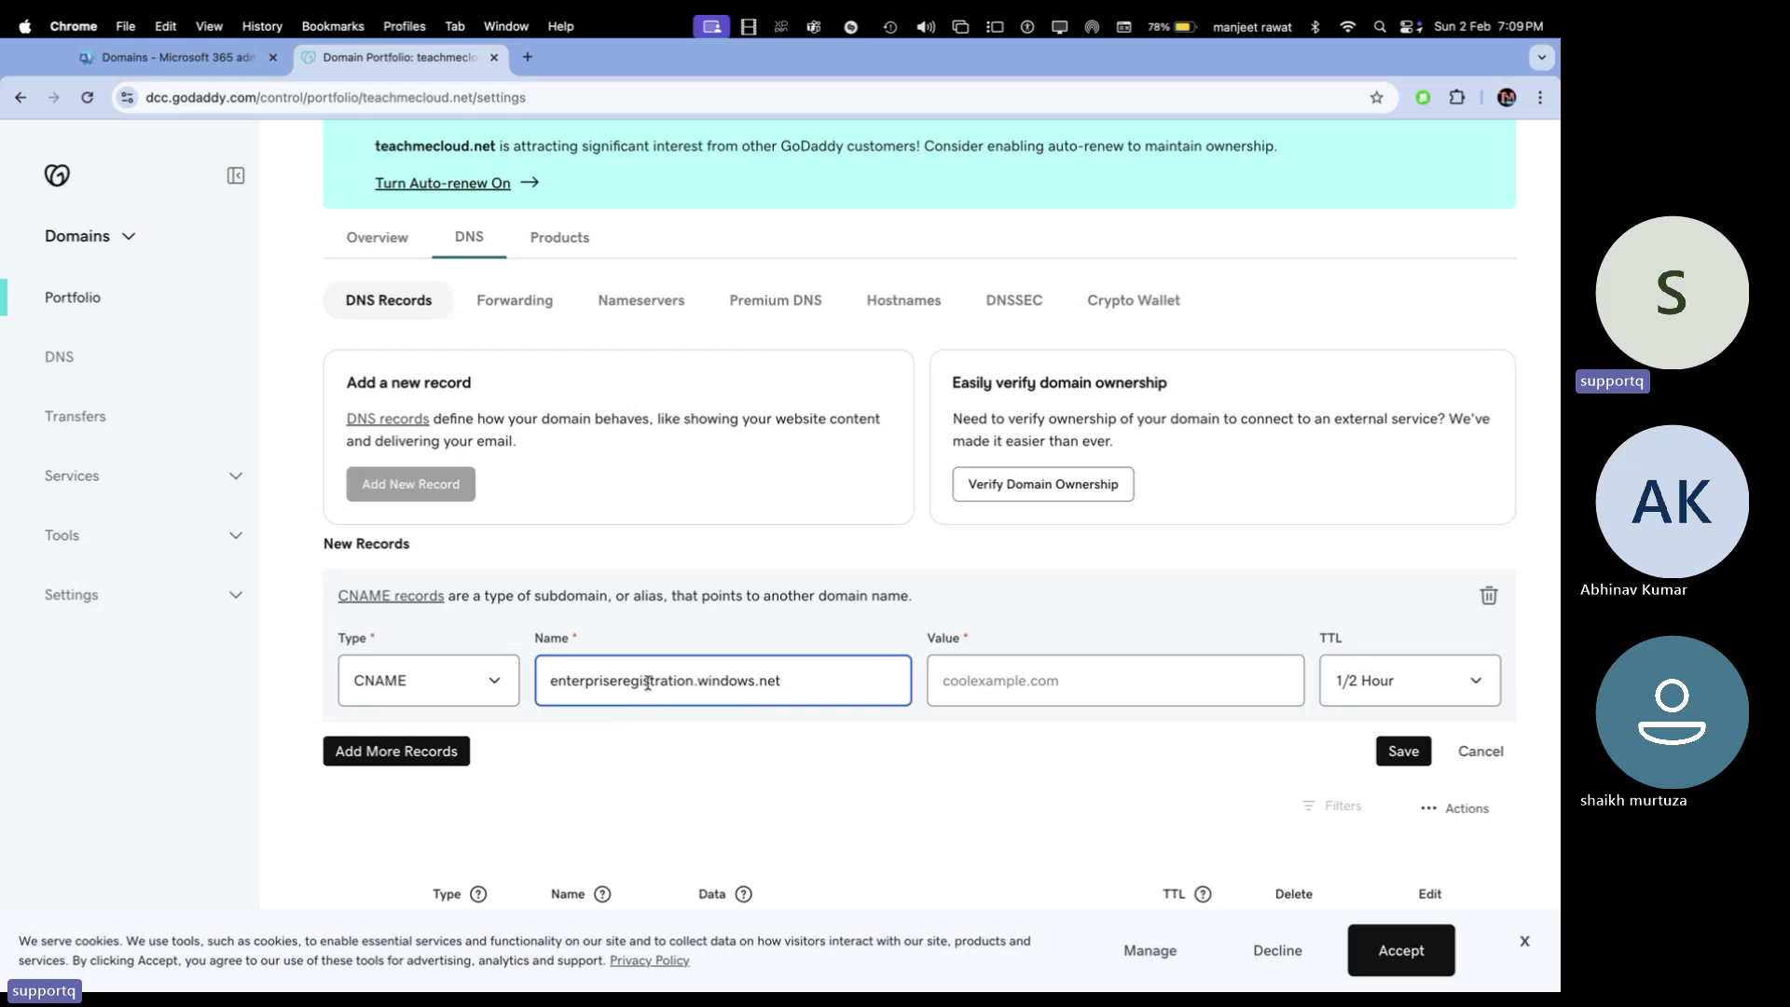
left_click(234, 60)
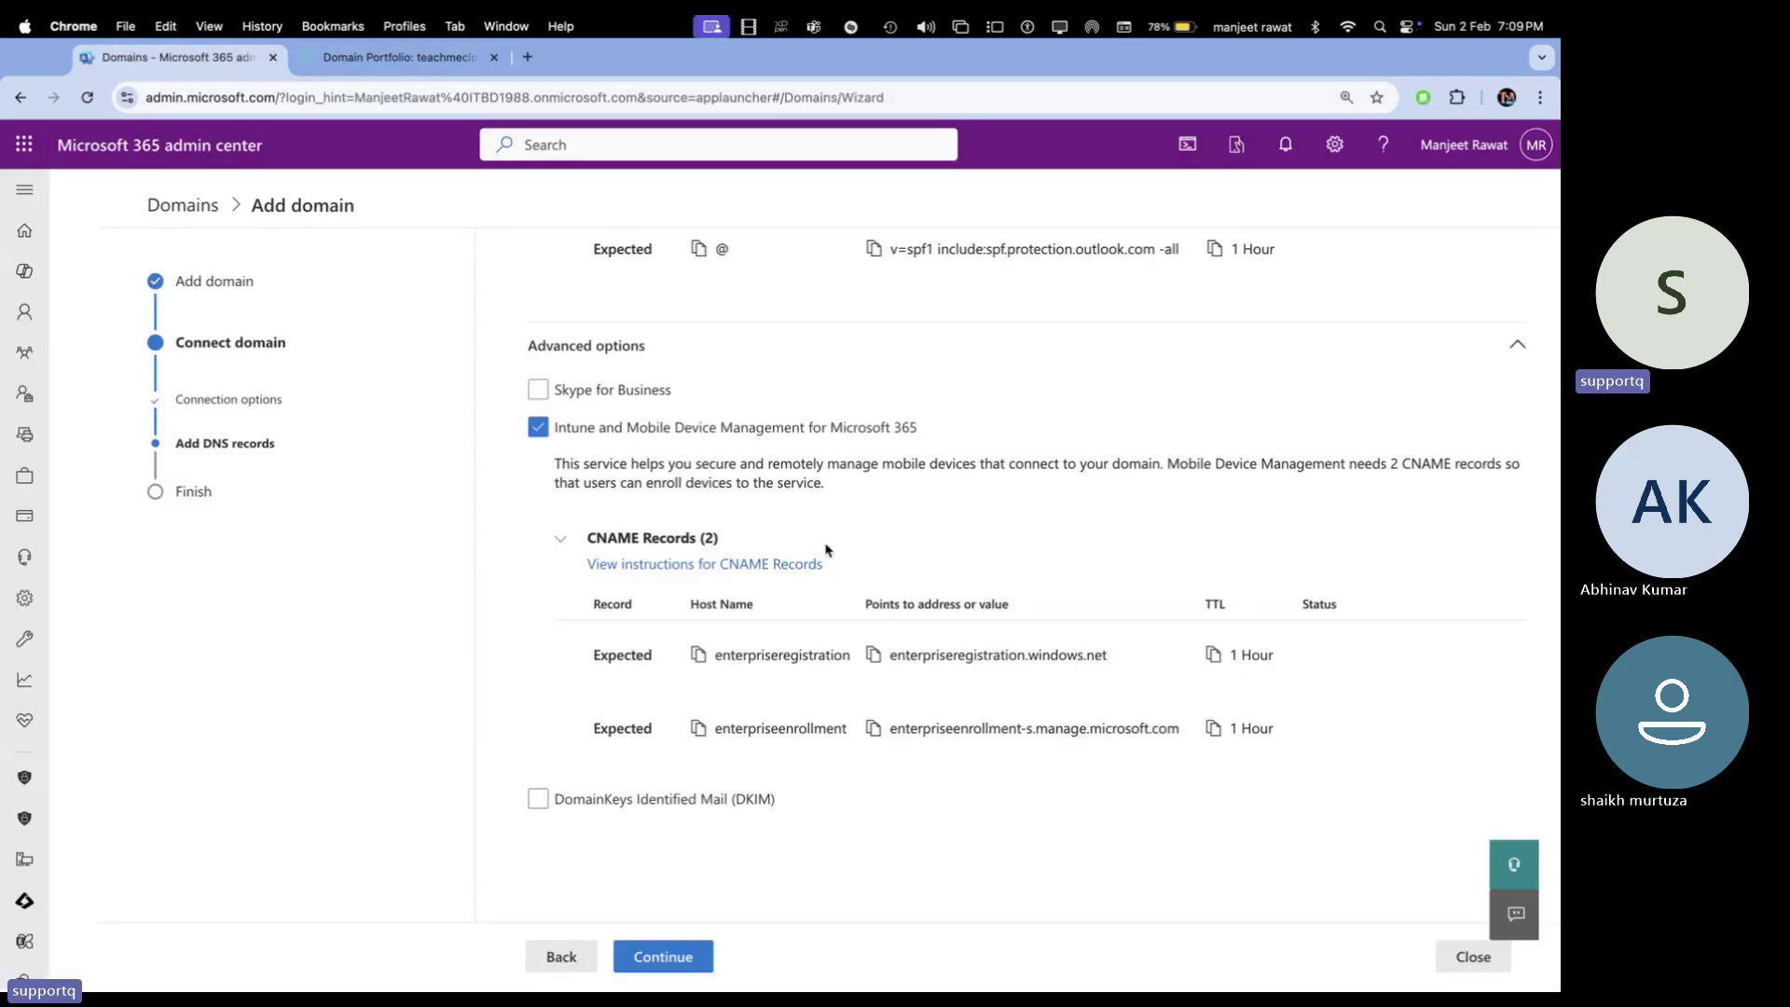
left_click(440, 66)
left_click(1015, 661)
key("super+v")
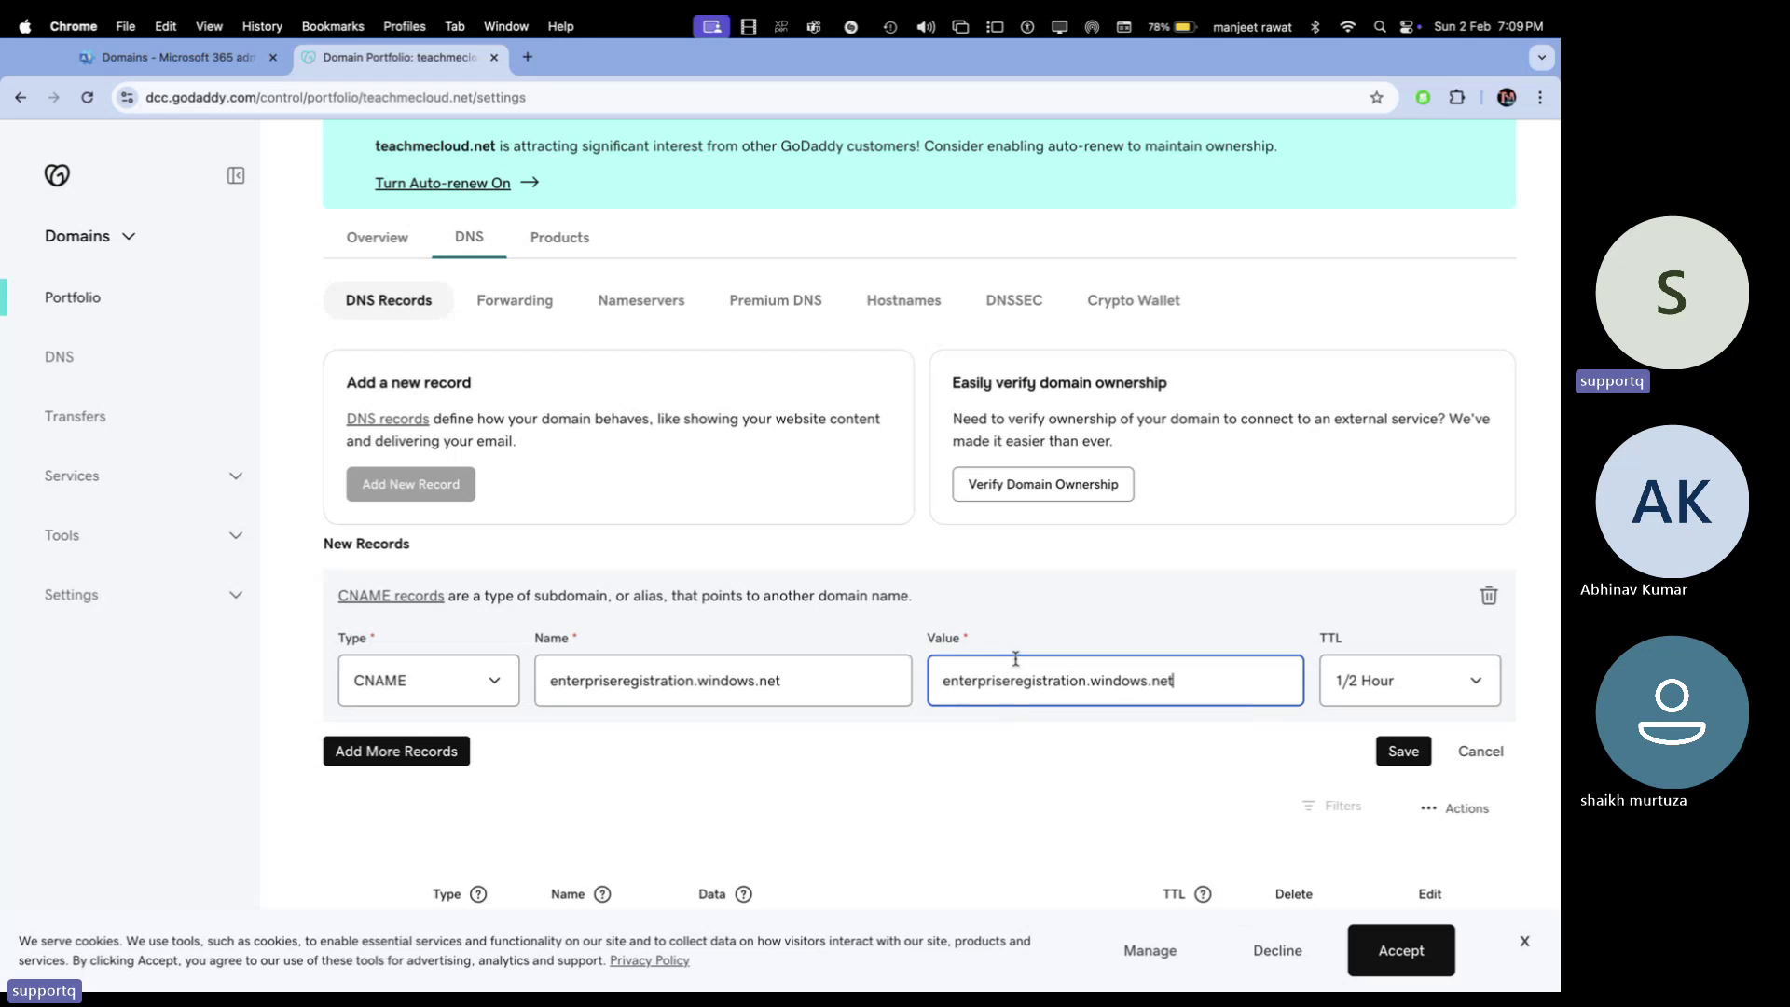
left_click(1406, 680)
left_click(1366, 716)
left_click(1403, 751)
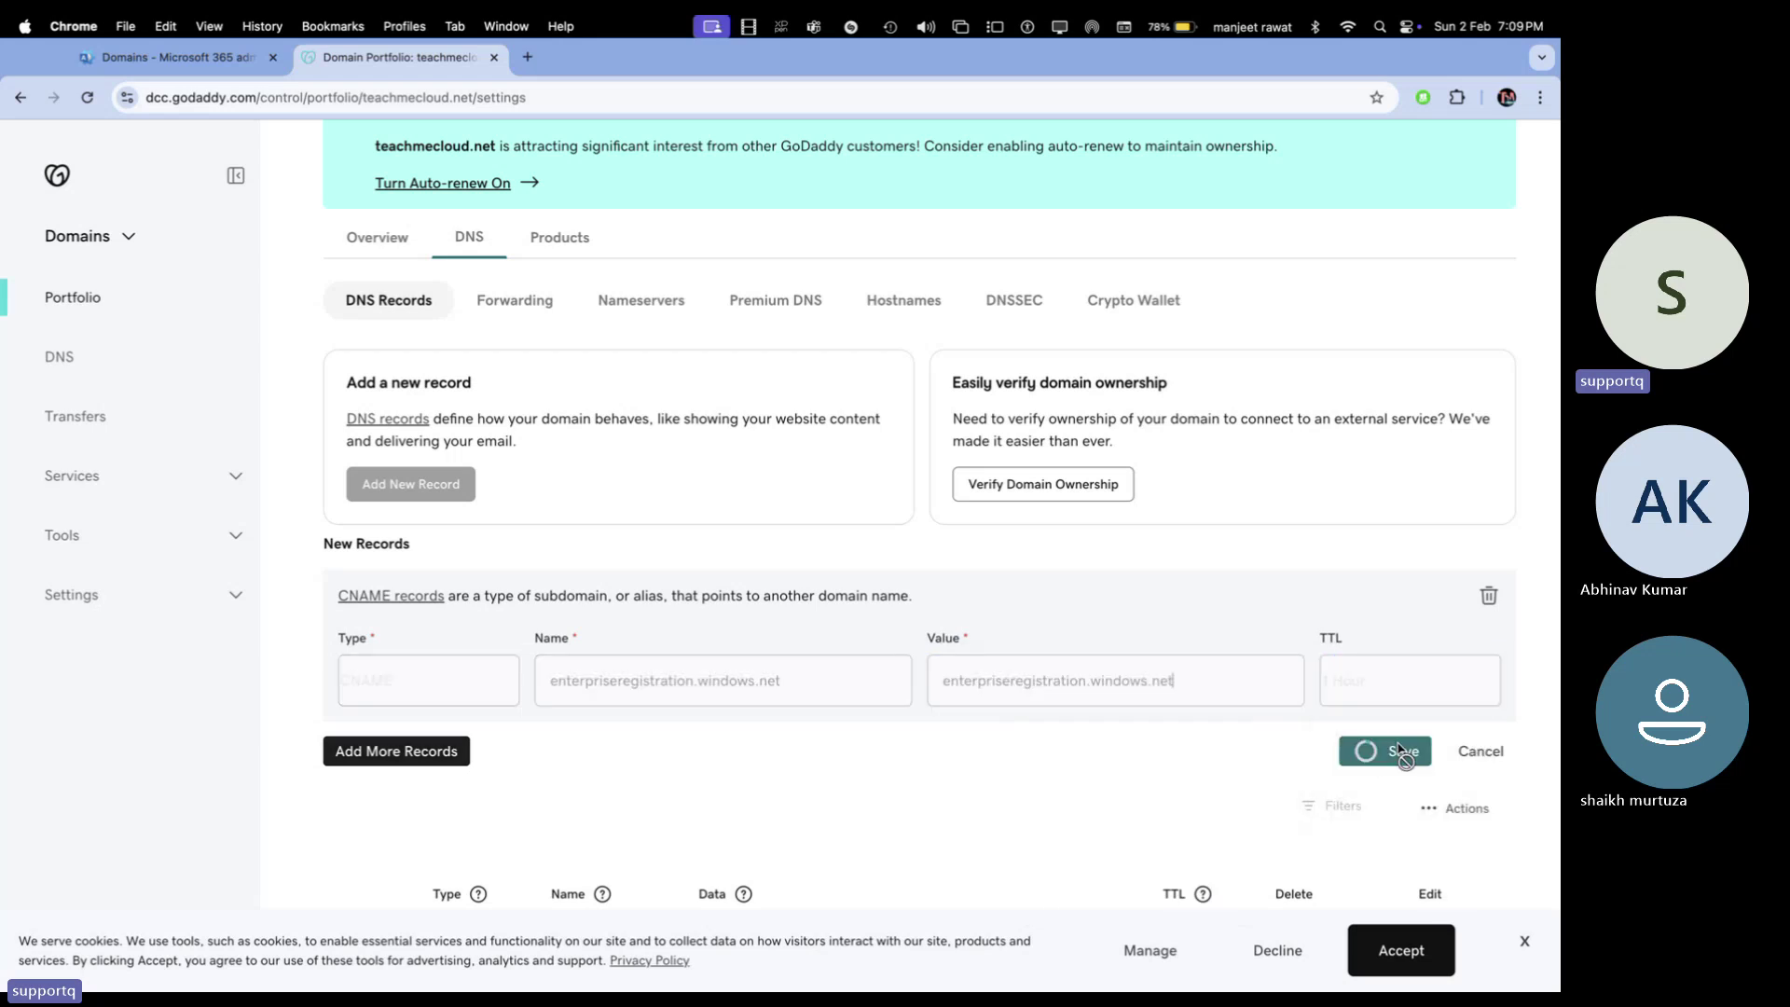
Copy the enterpriseenrollment host name from the Microsoft 365 wizard
left_click(214, 73)
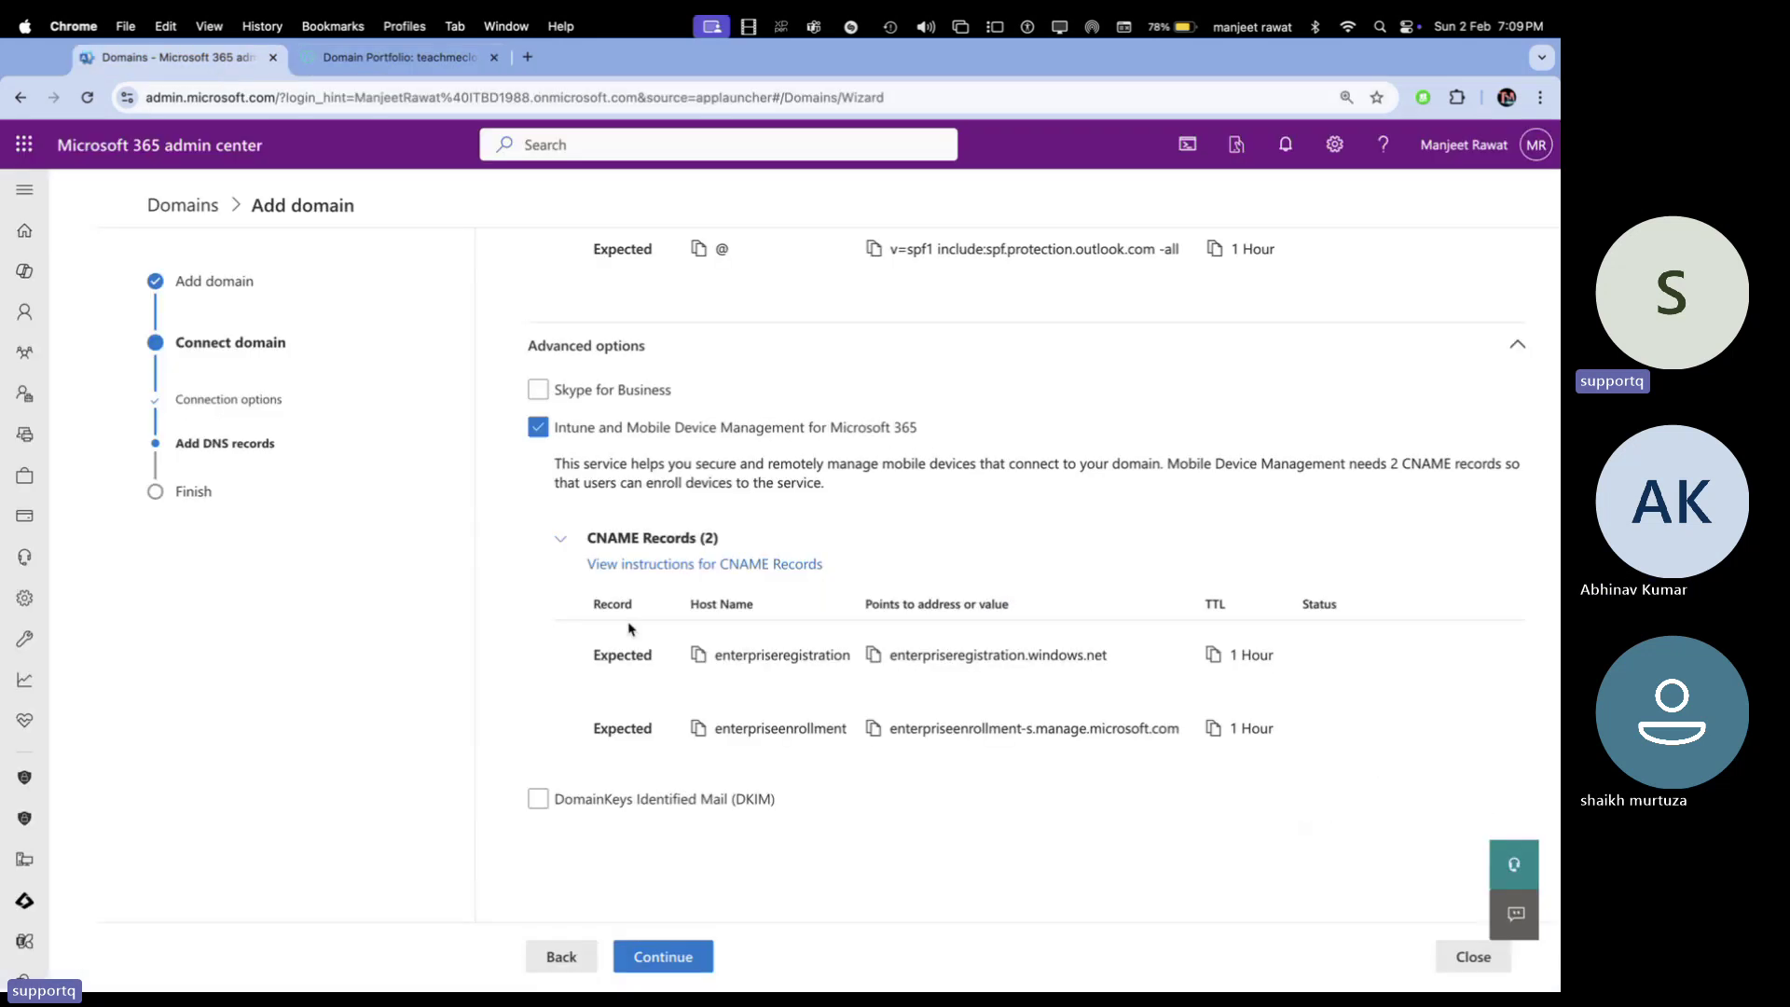
left_click(698, 728)
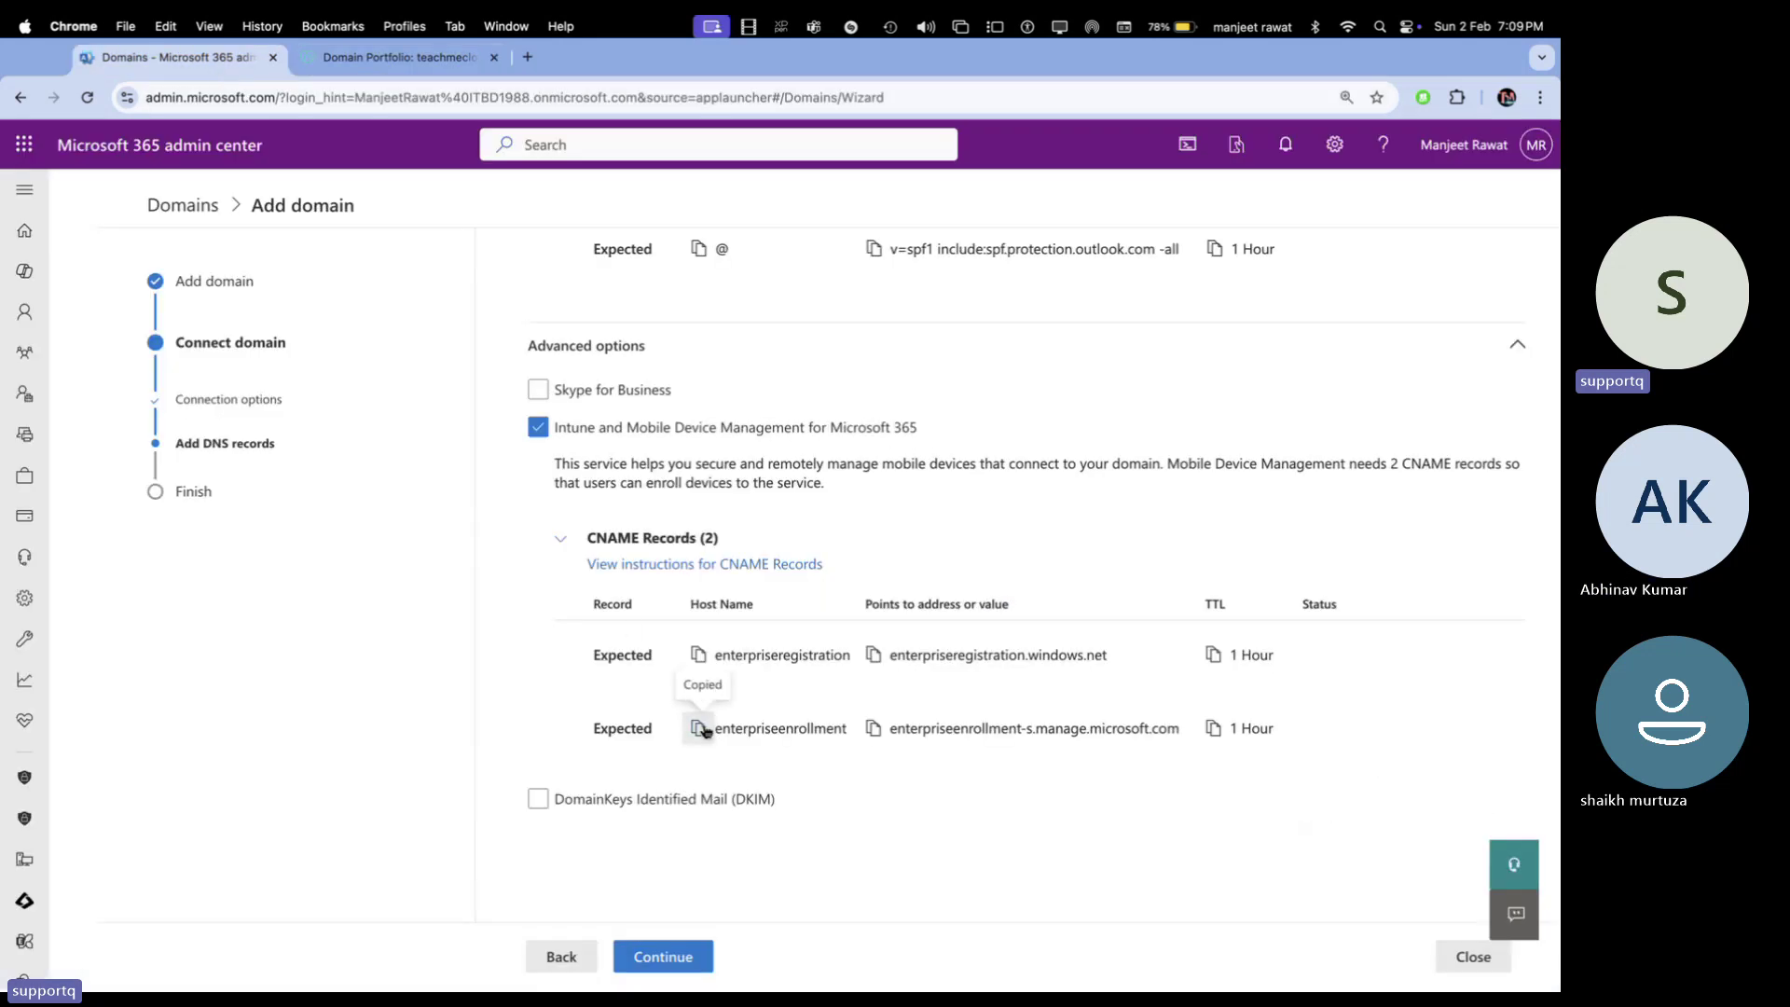
left_click(433, 57)
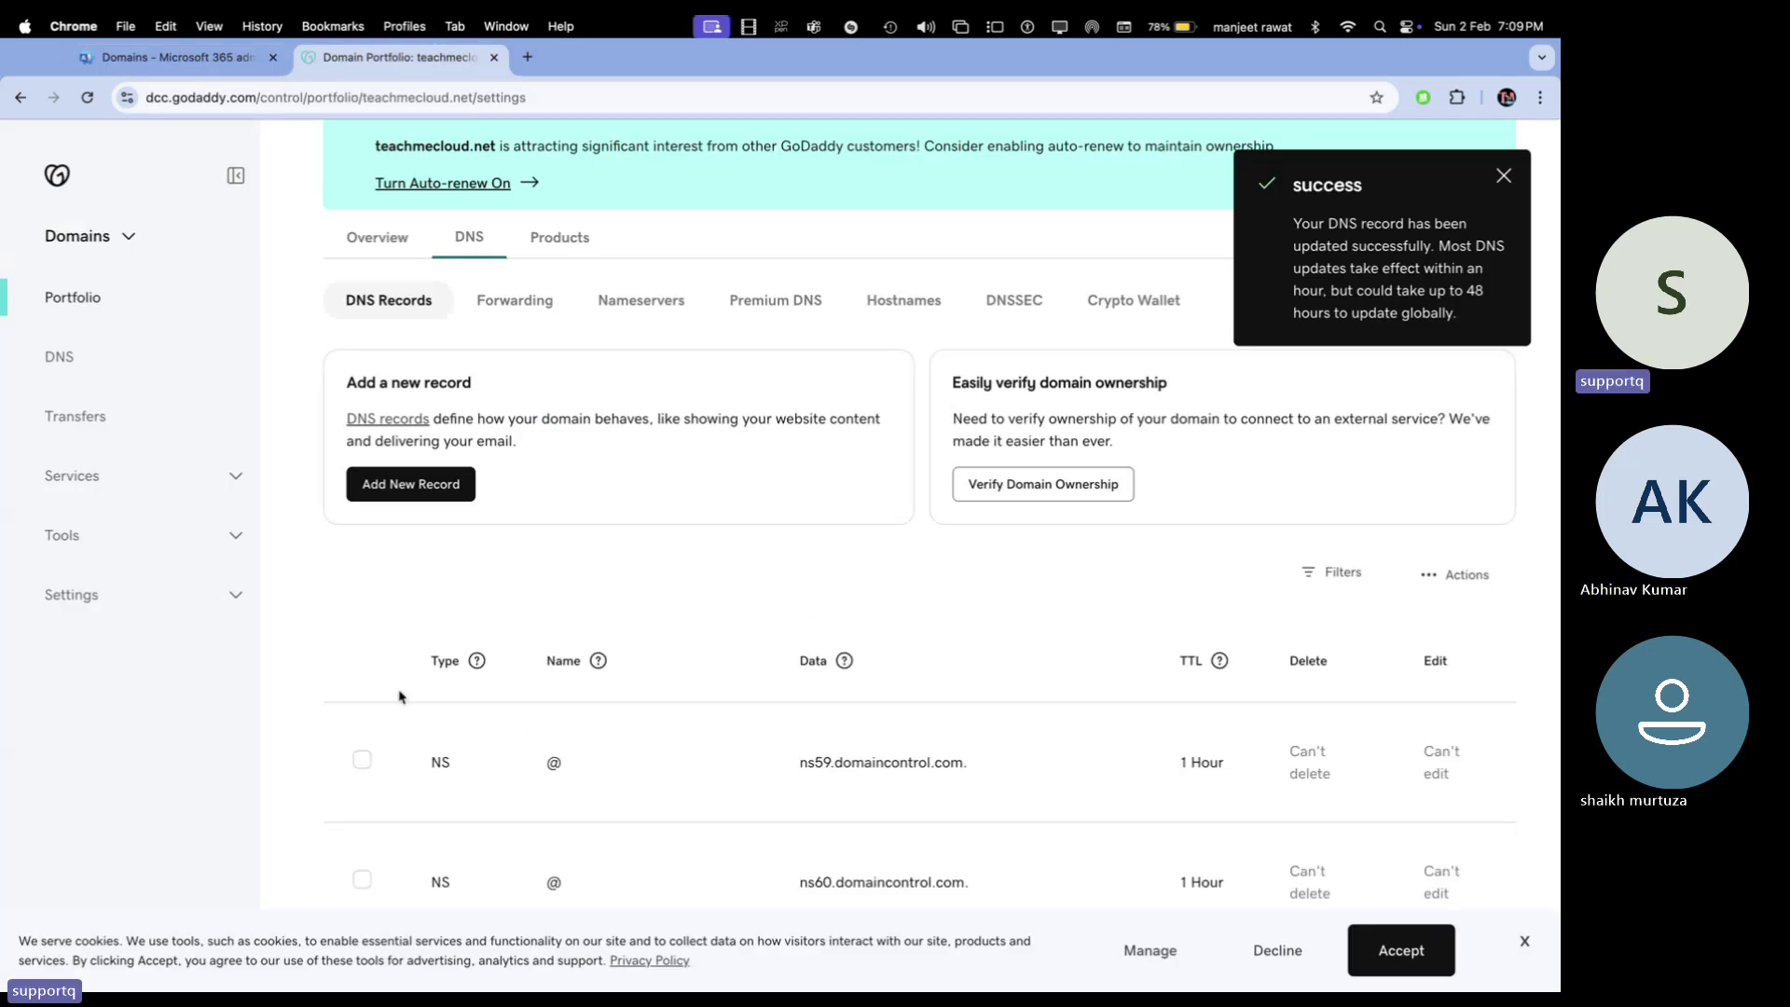
Start another GoDaddy CNAME record named enterpriseenrollment
left_click(418, 489)
left_click(438, 685)
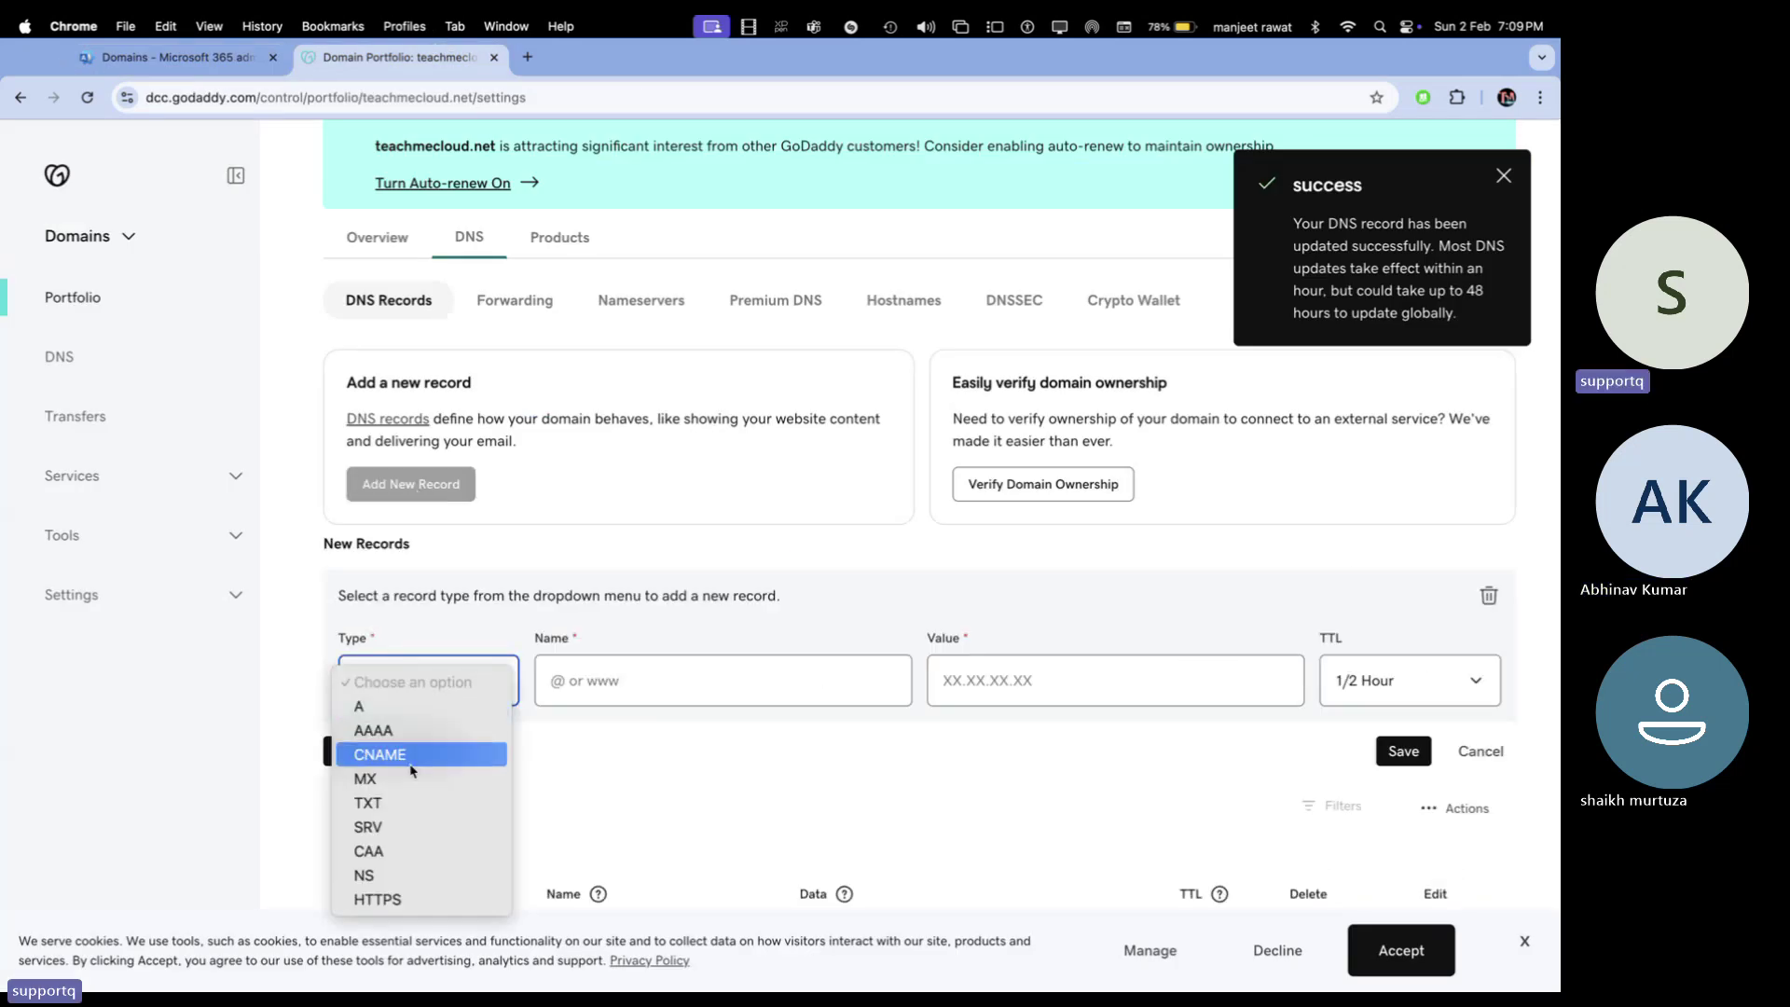
left_click(402, 754)
left_click(619, 683)
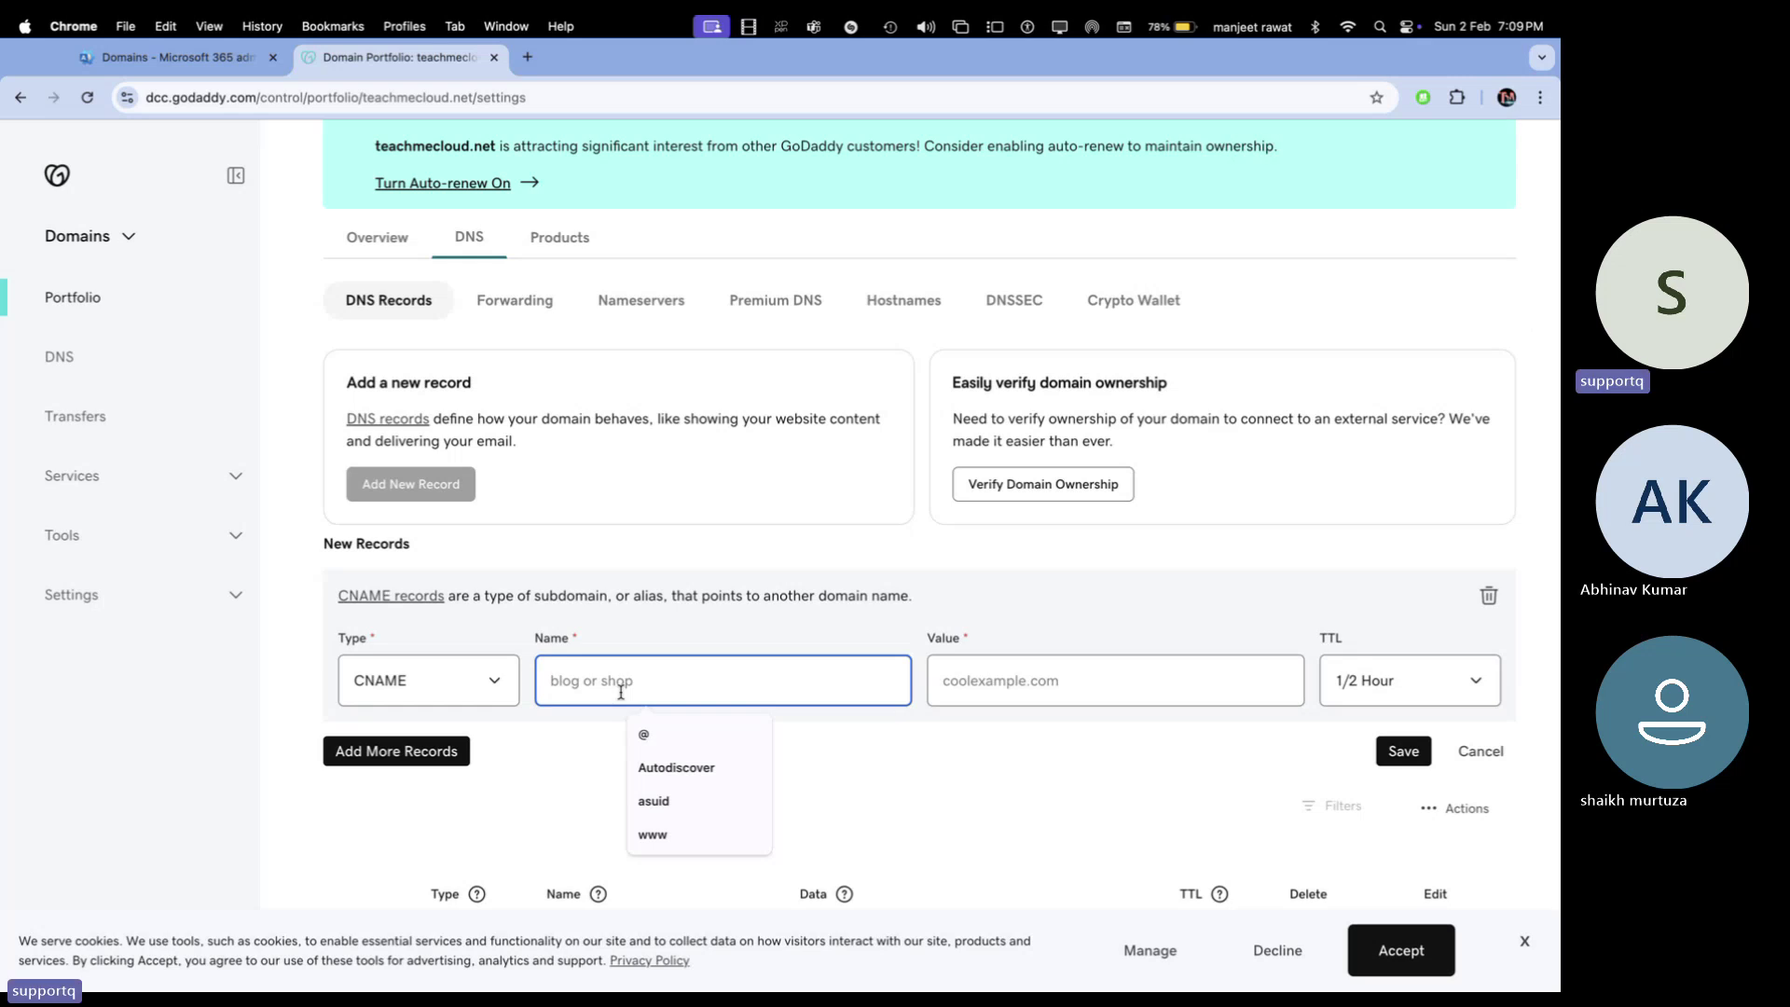
key("super+v")
Point it to enterpriseenrollment-s.manage.microsoft.com with 1 Hour TTL and save
left_click(982, 674)
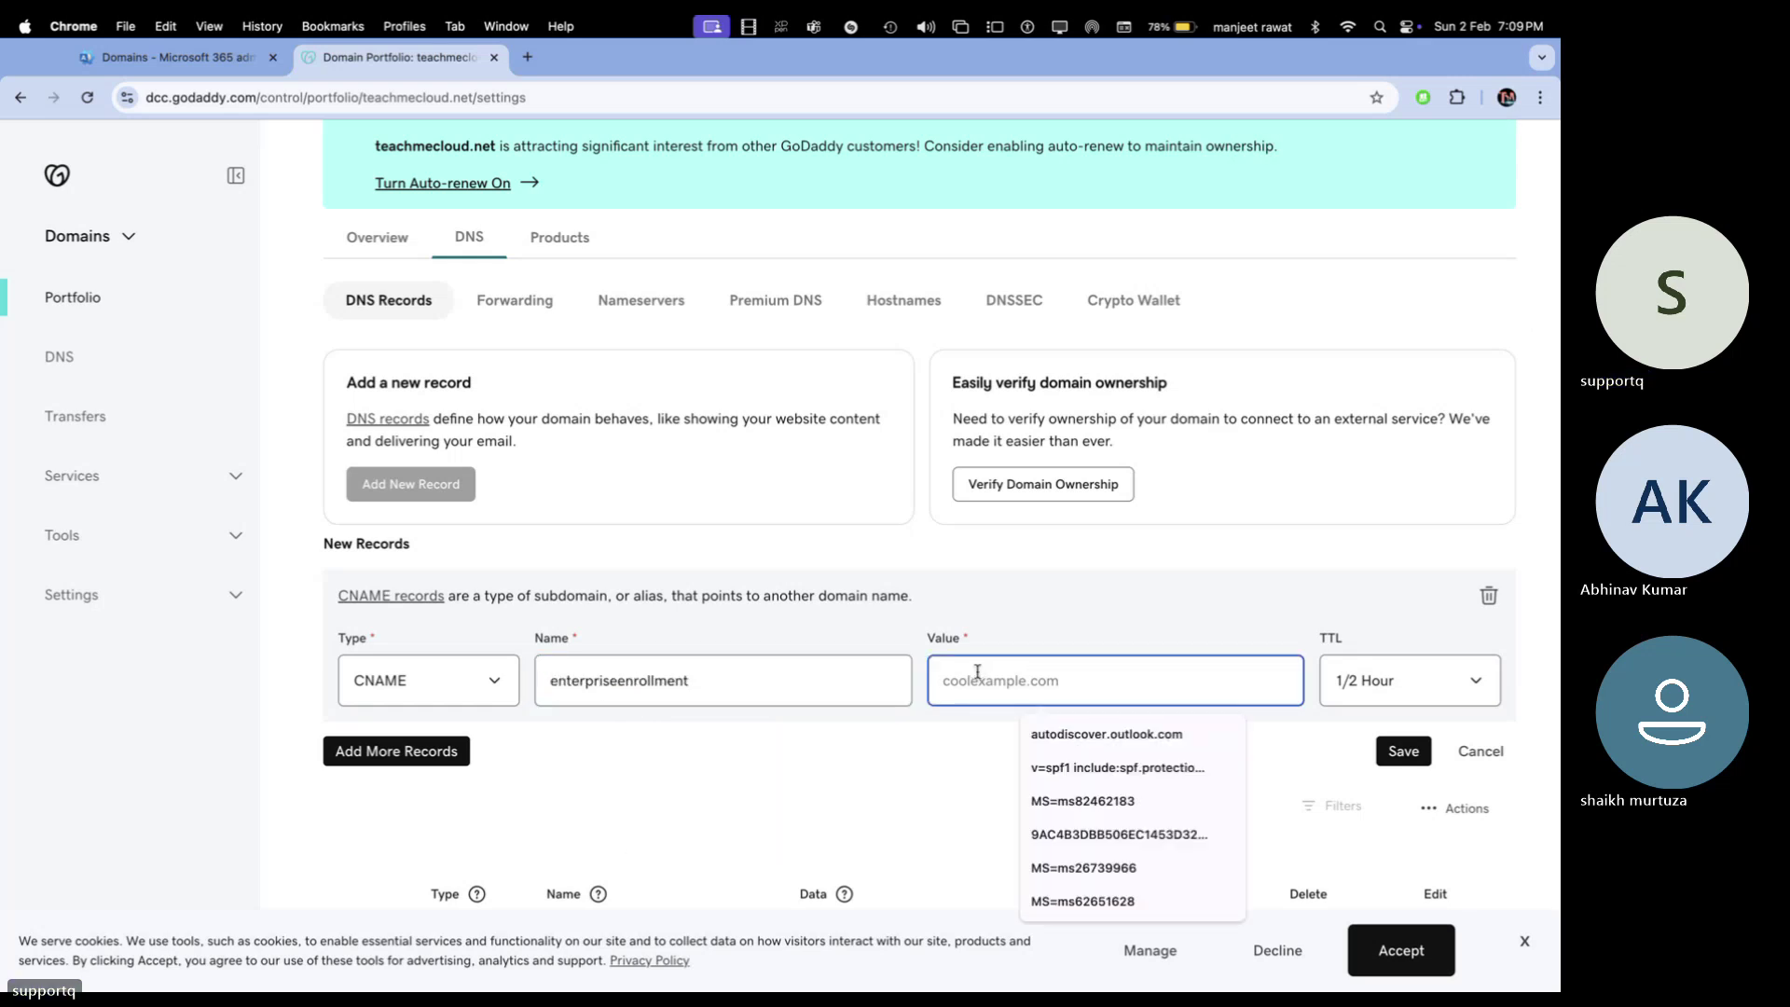
left_click(222, 69)
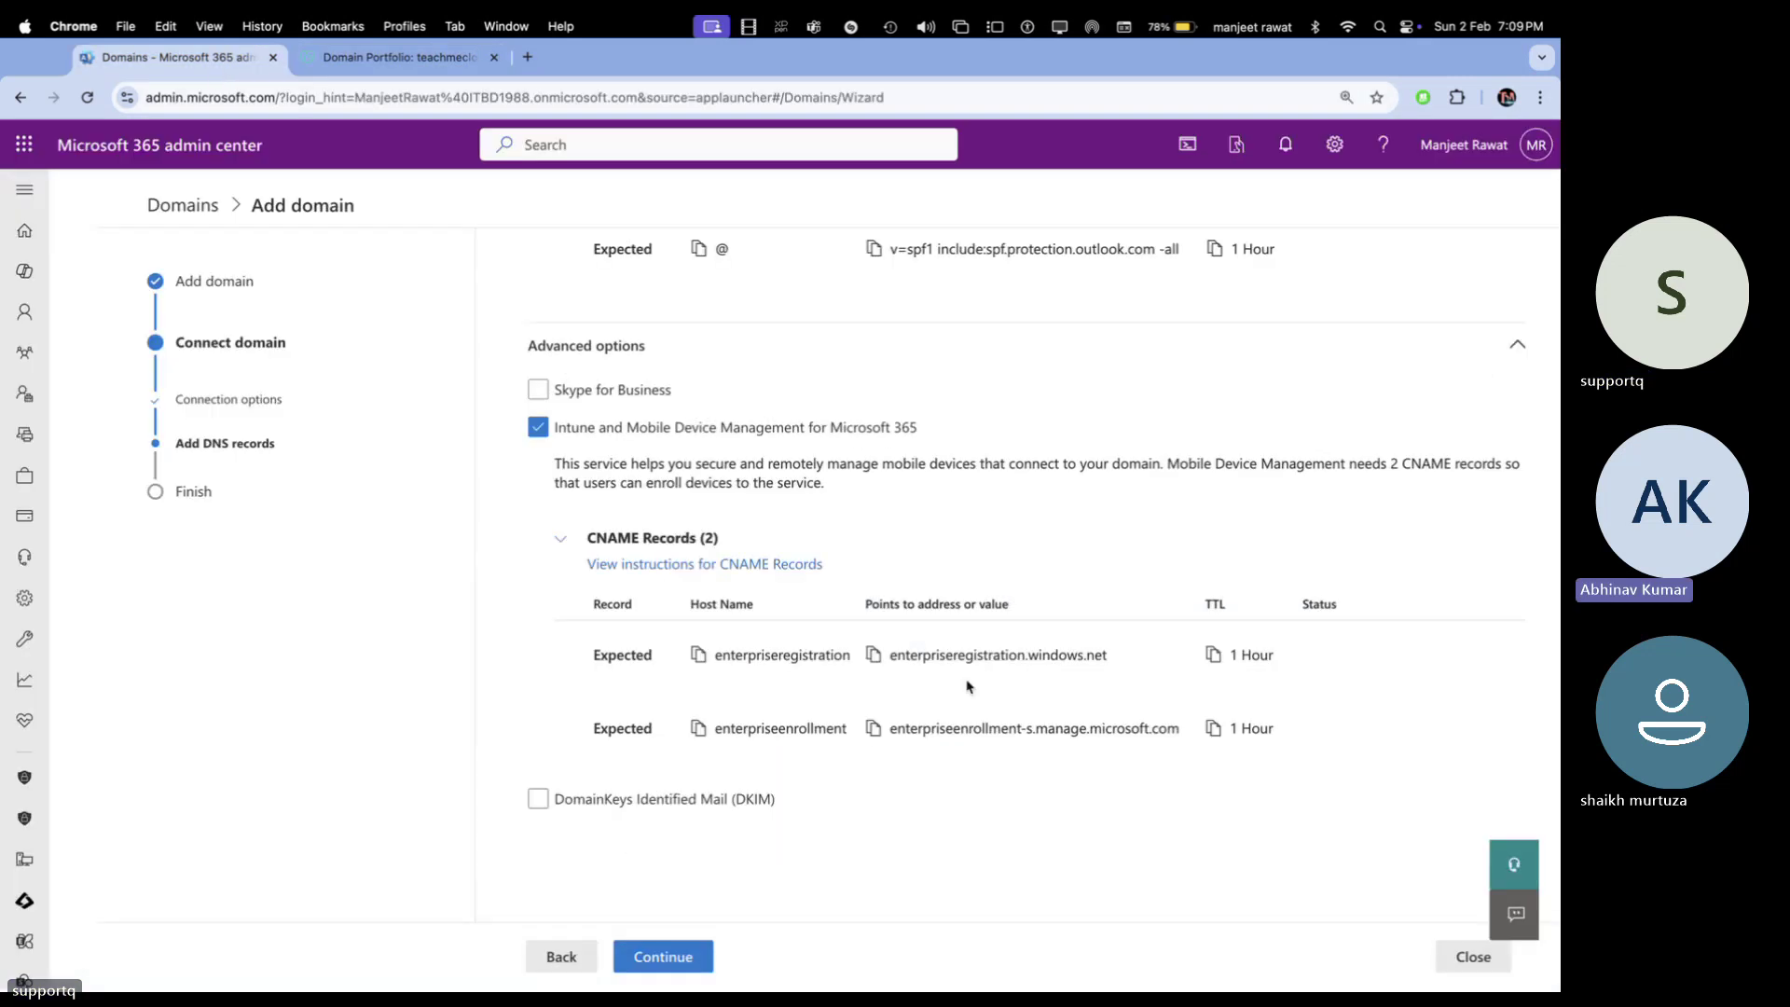
left_click(397, 57)
key("super+v")
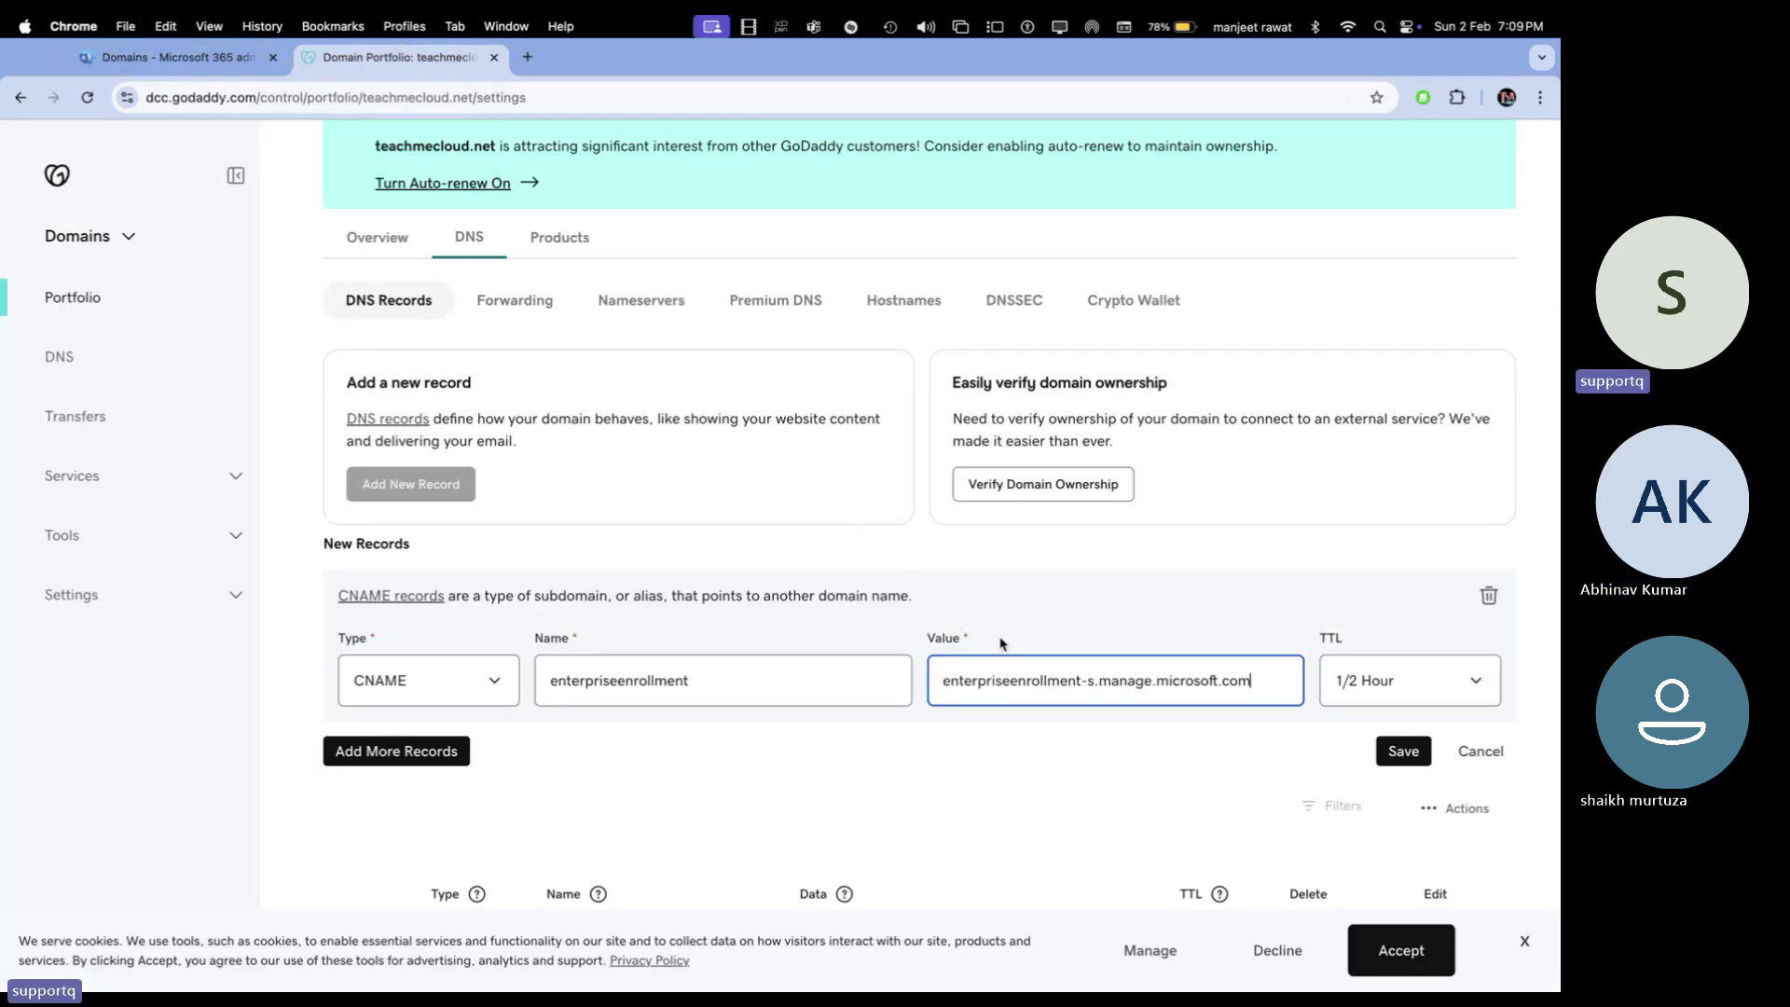
left_click(1367, 679)
left_click(1346, 714)
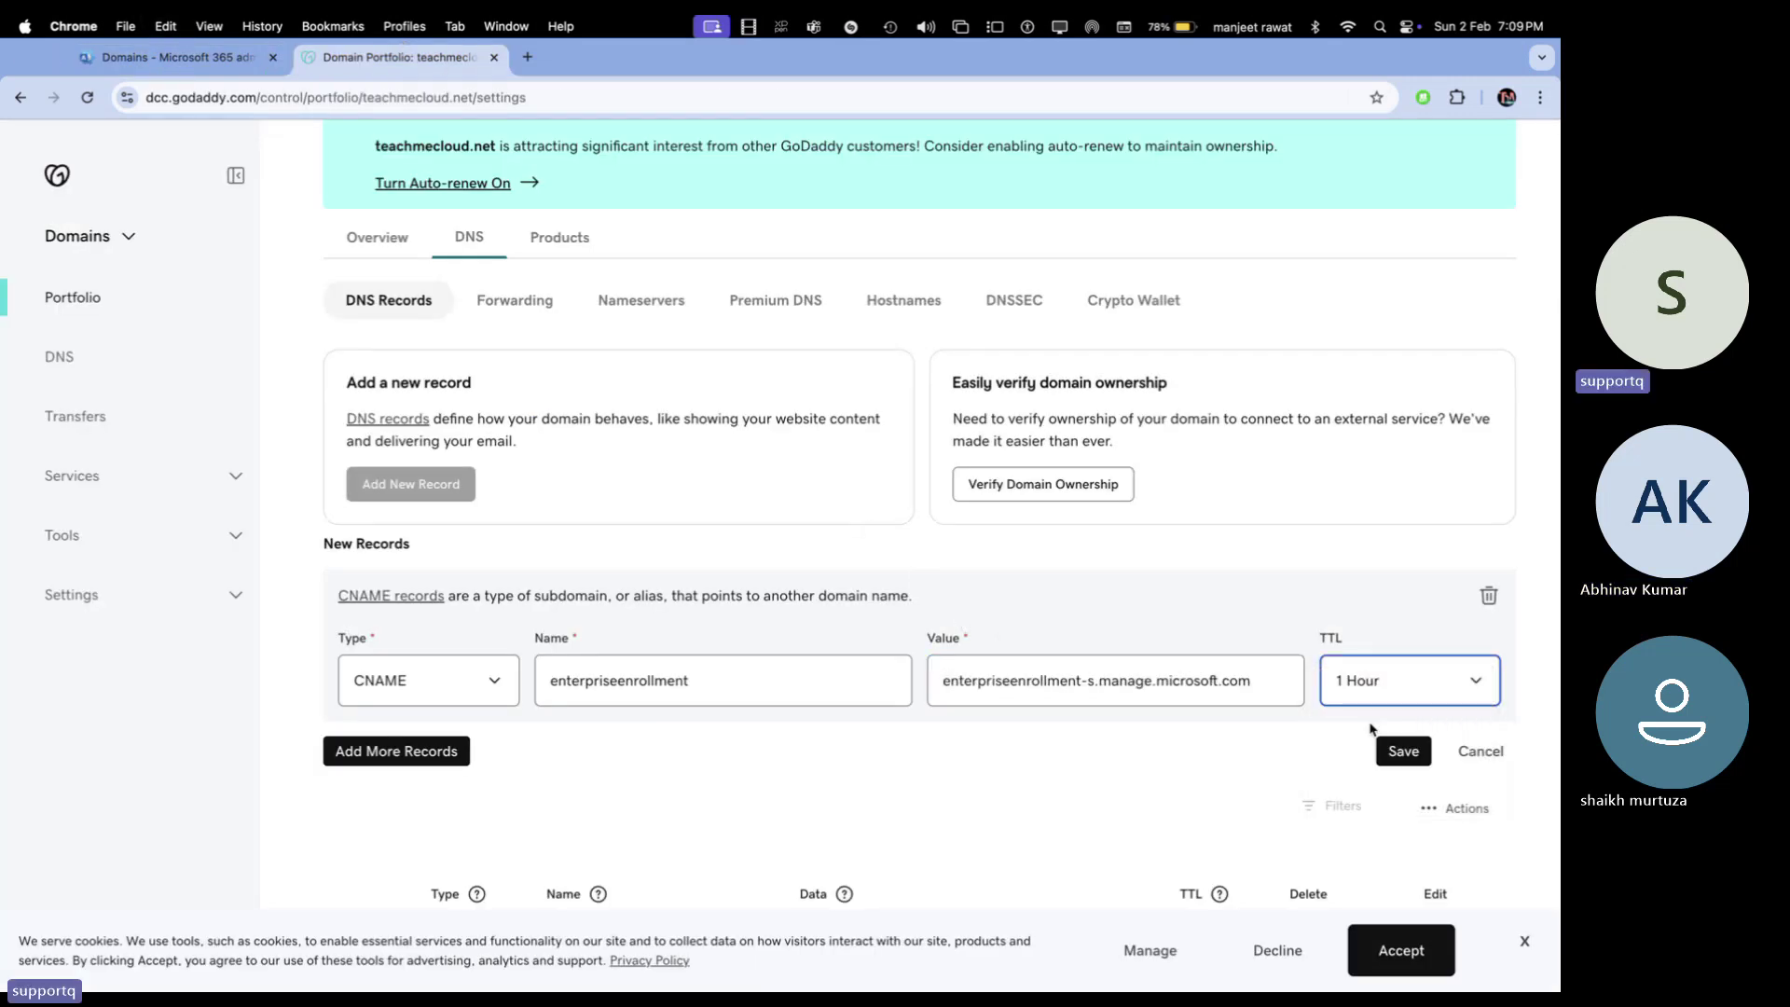
left_click(1402, 752)
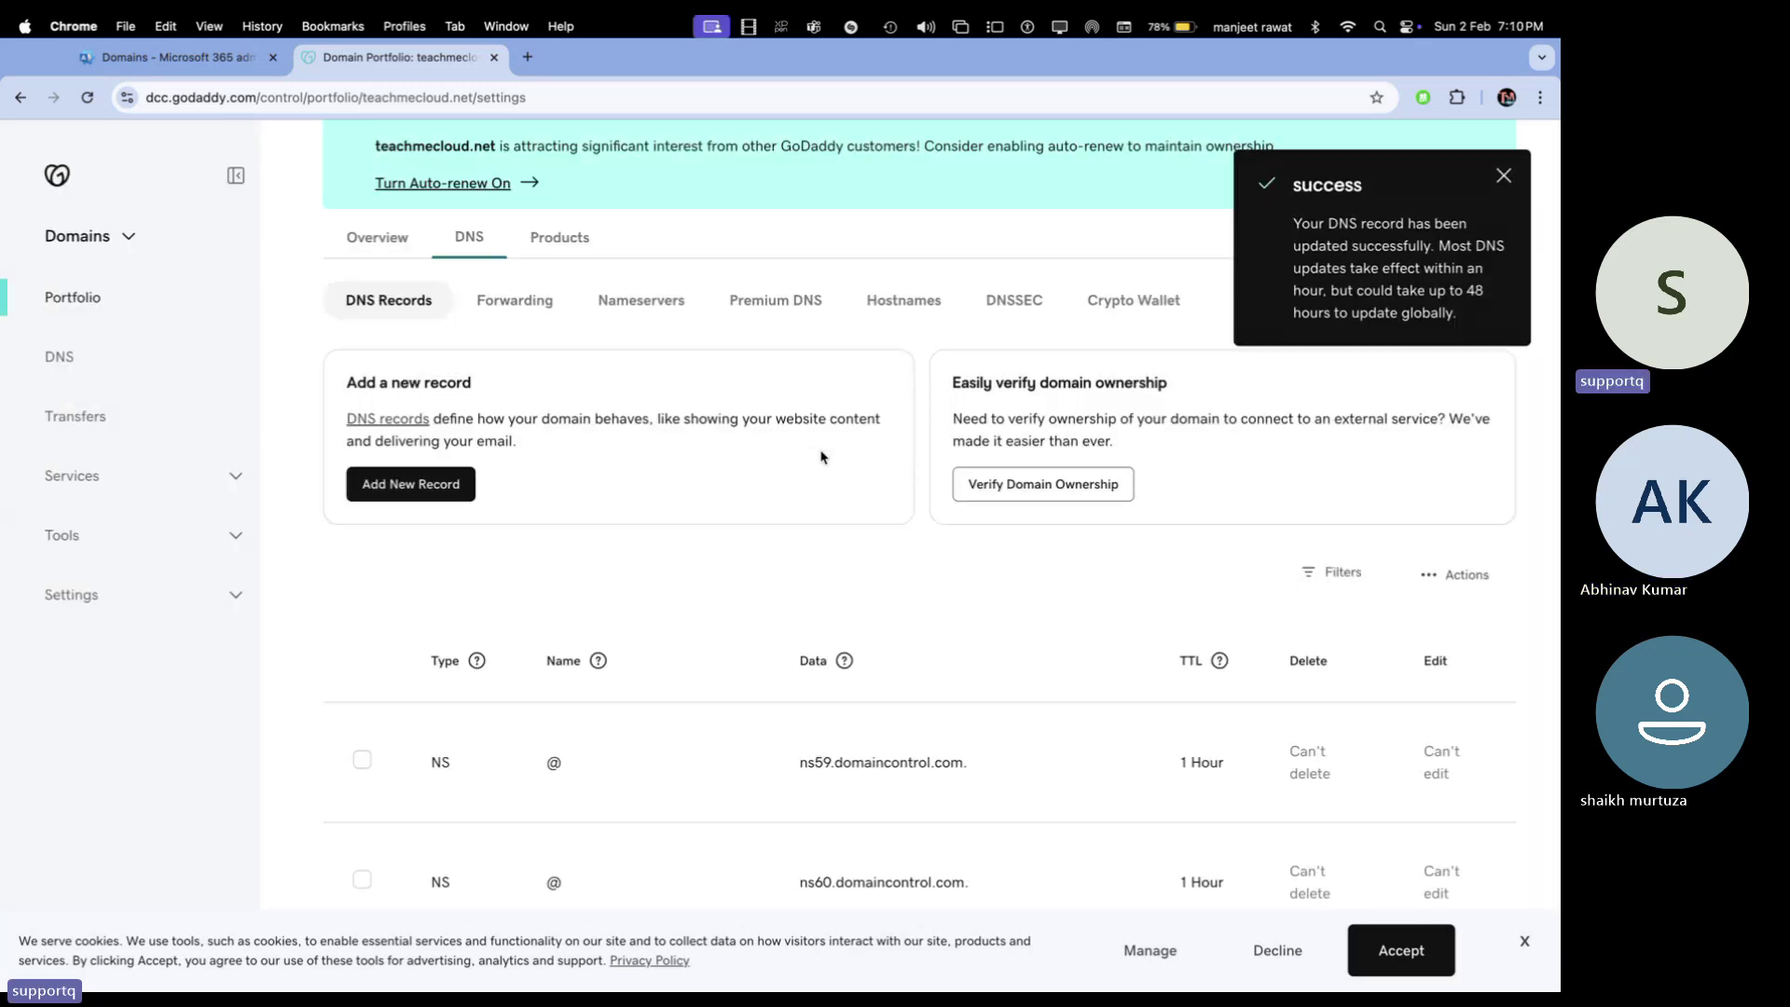
scroll(741, 668, "down", 12)
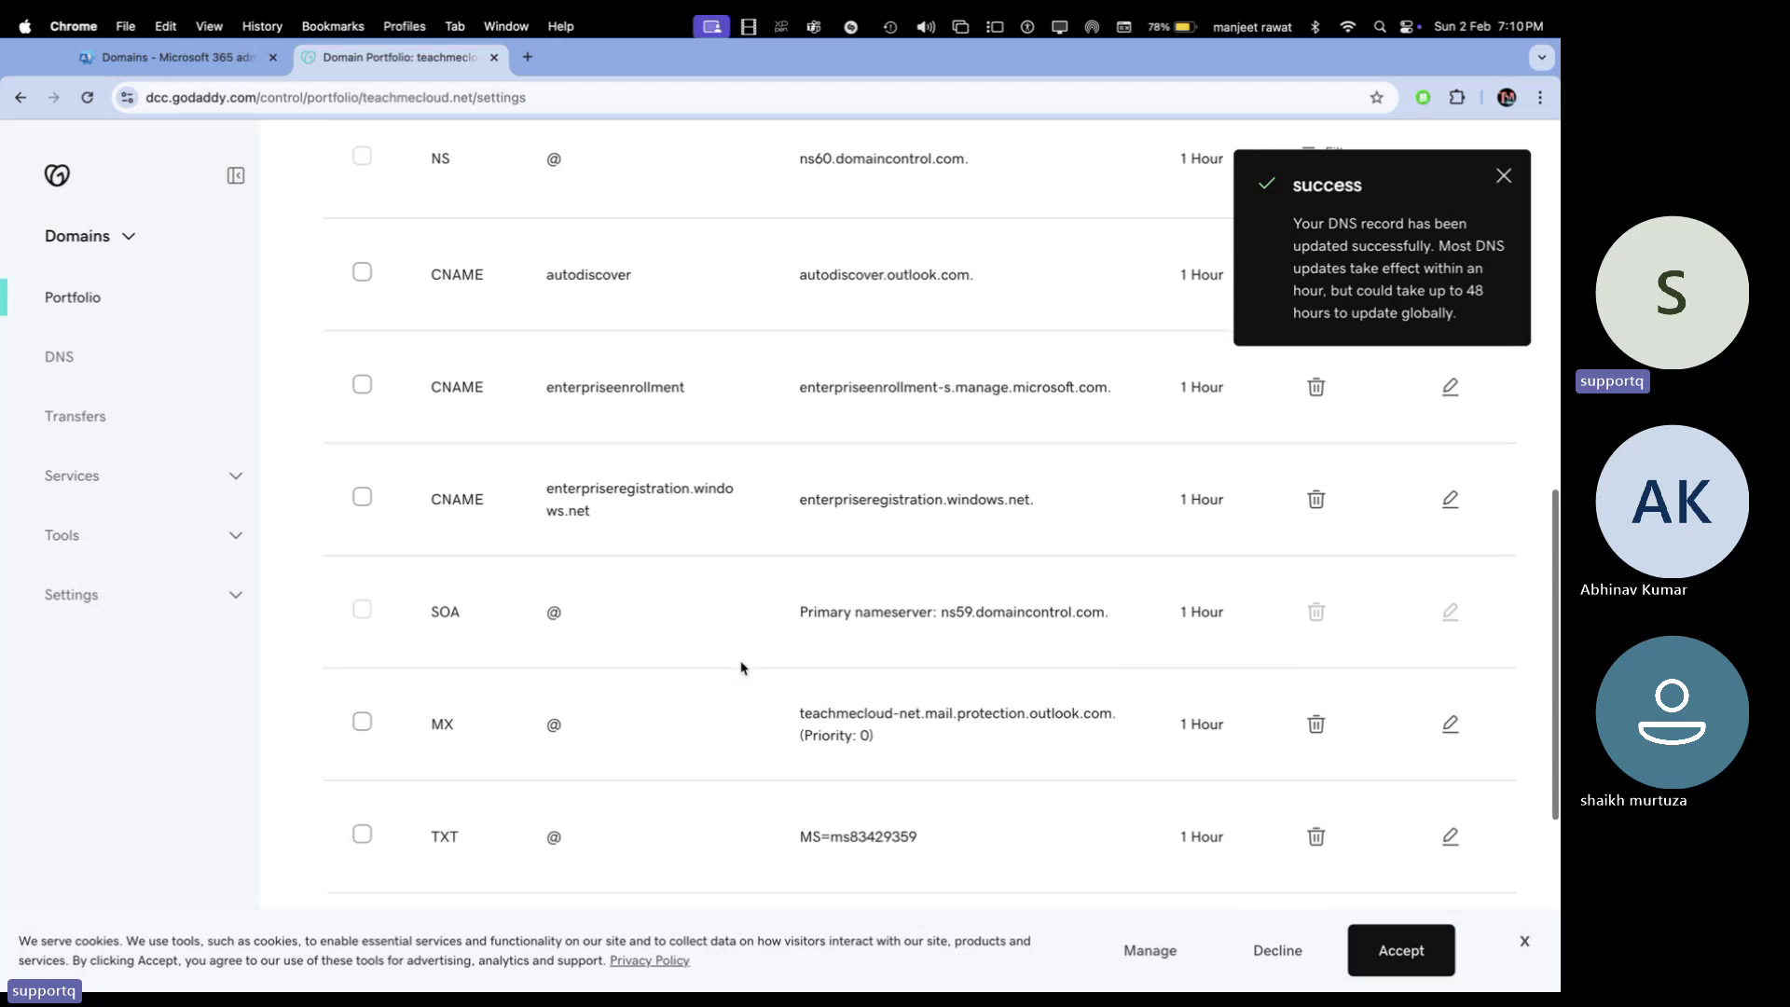
Enable DKIM in the admin center, expand its two CNAME records, and copy the selector1 host name
left_click(191, 58)
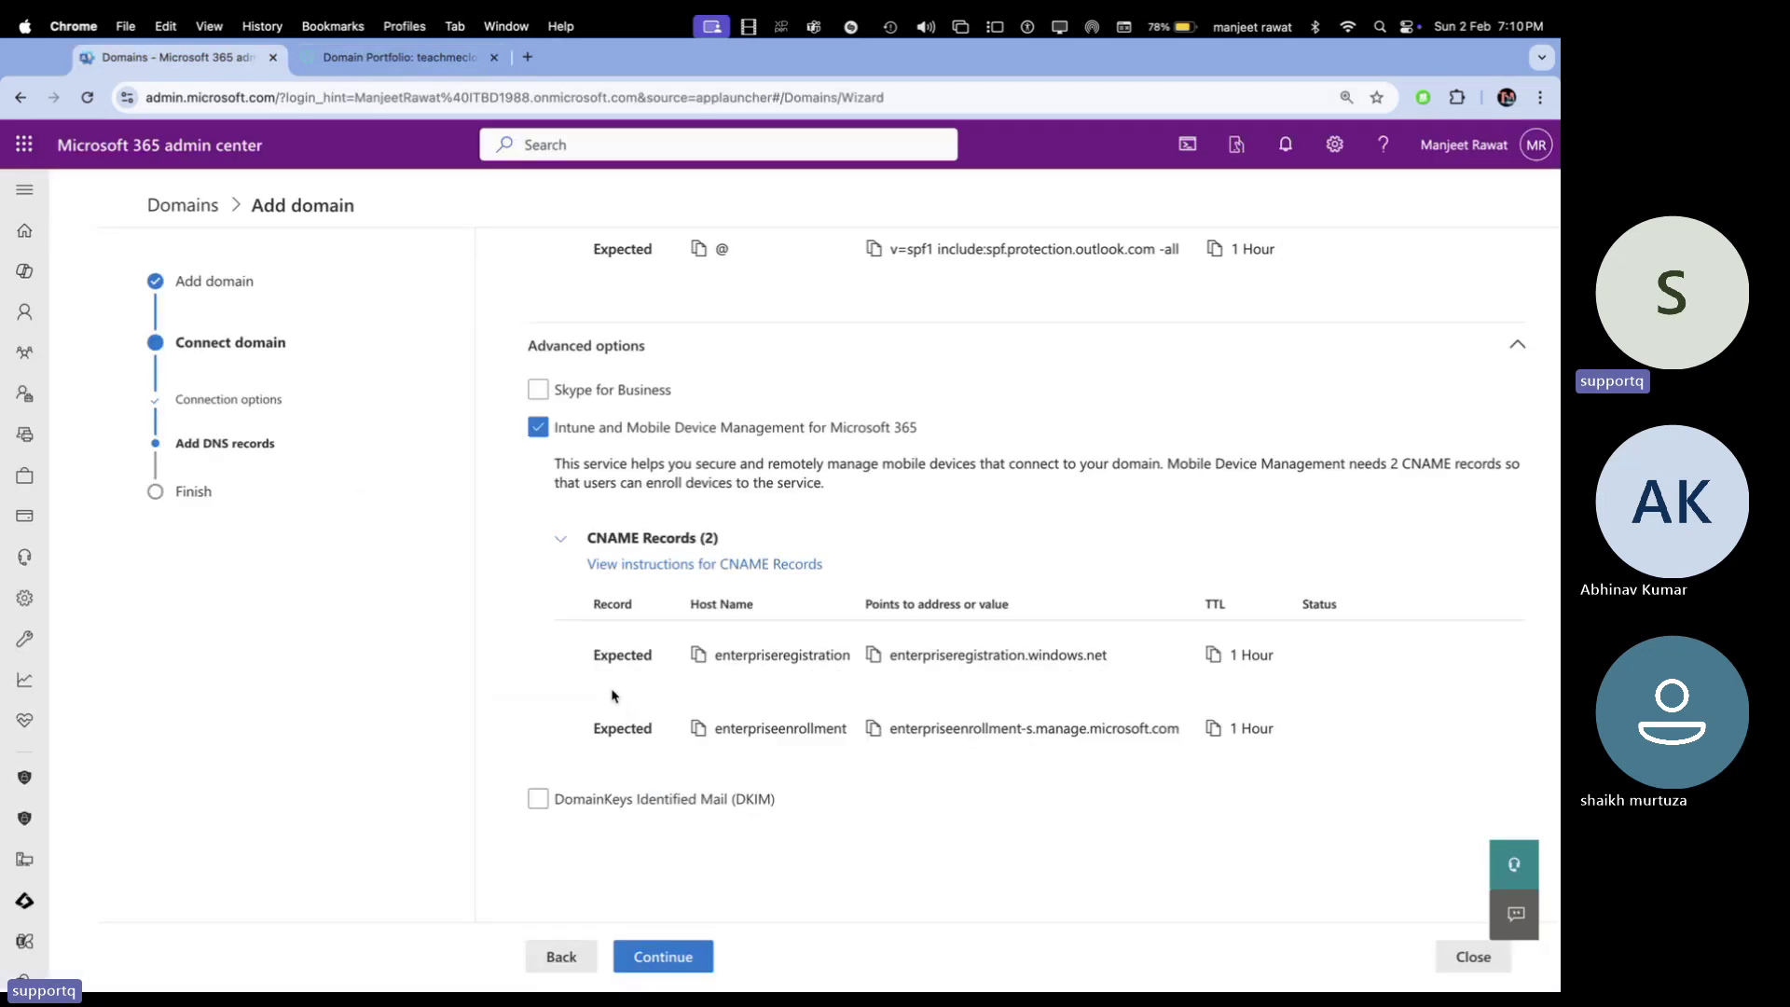
left_click(539, 800)
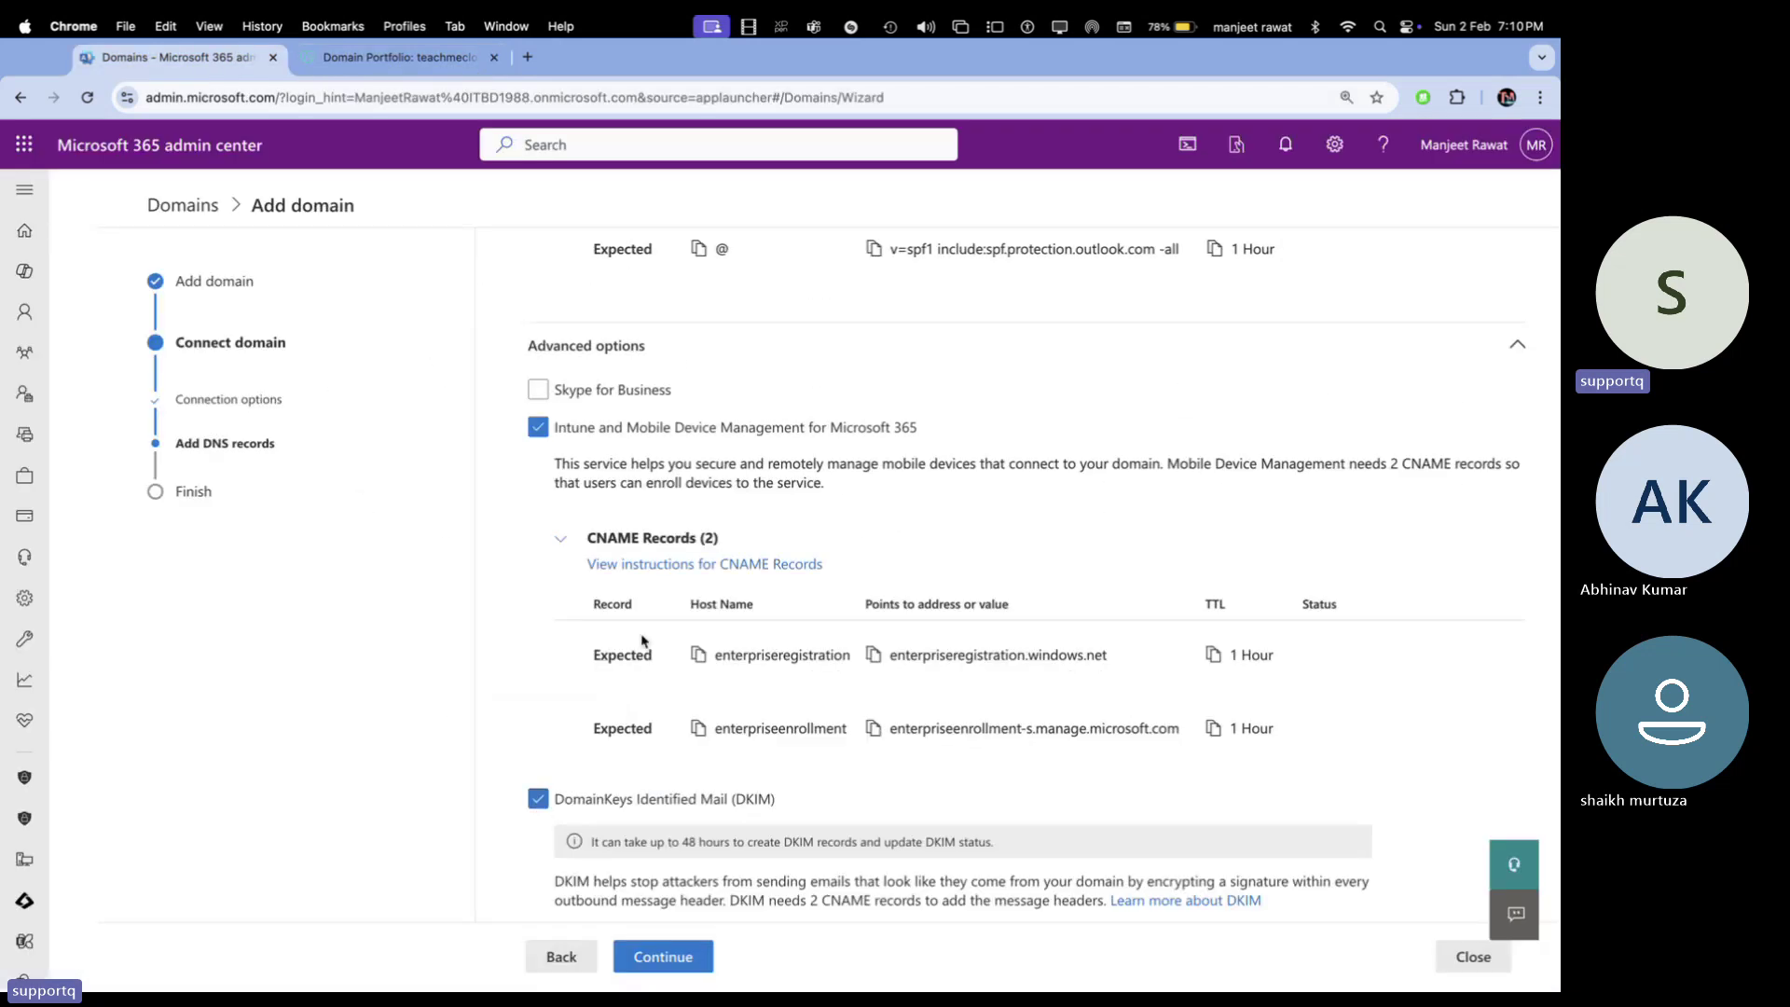
scroll(642, 640, "down", 3)
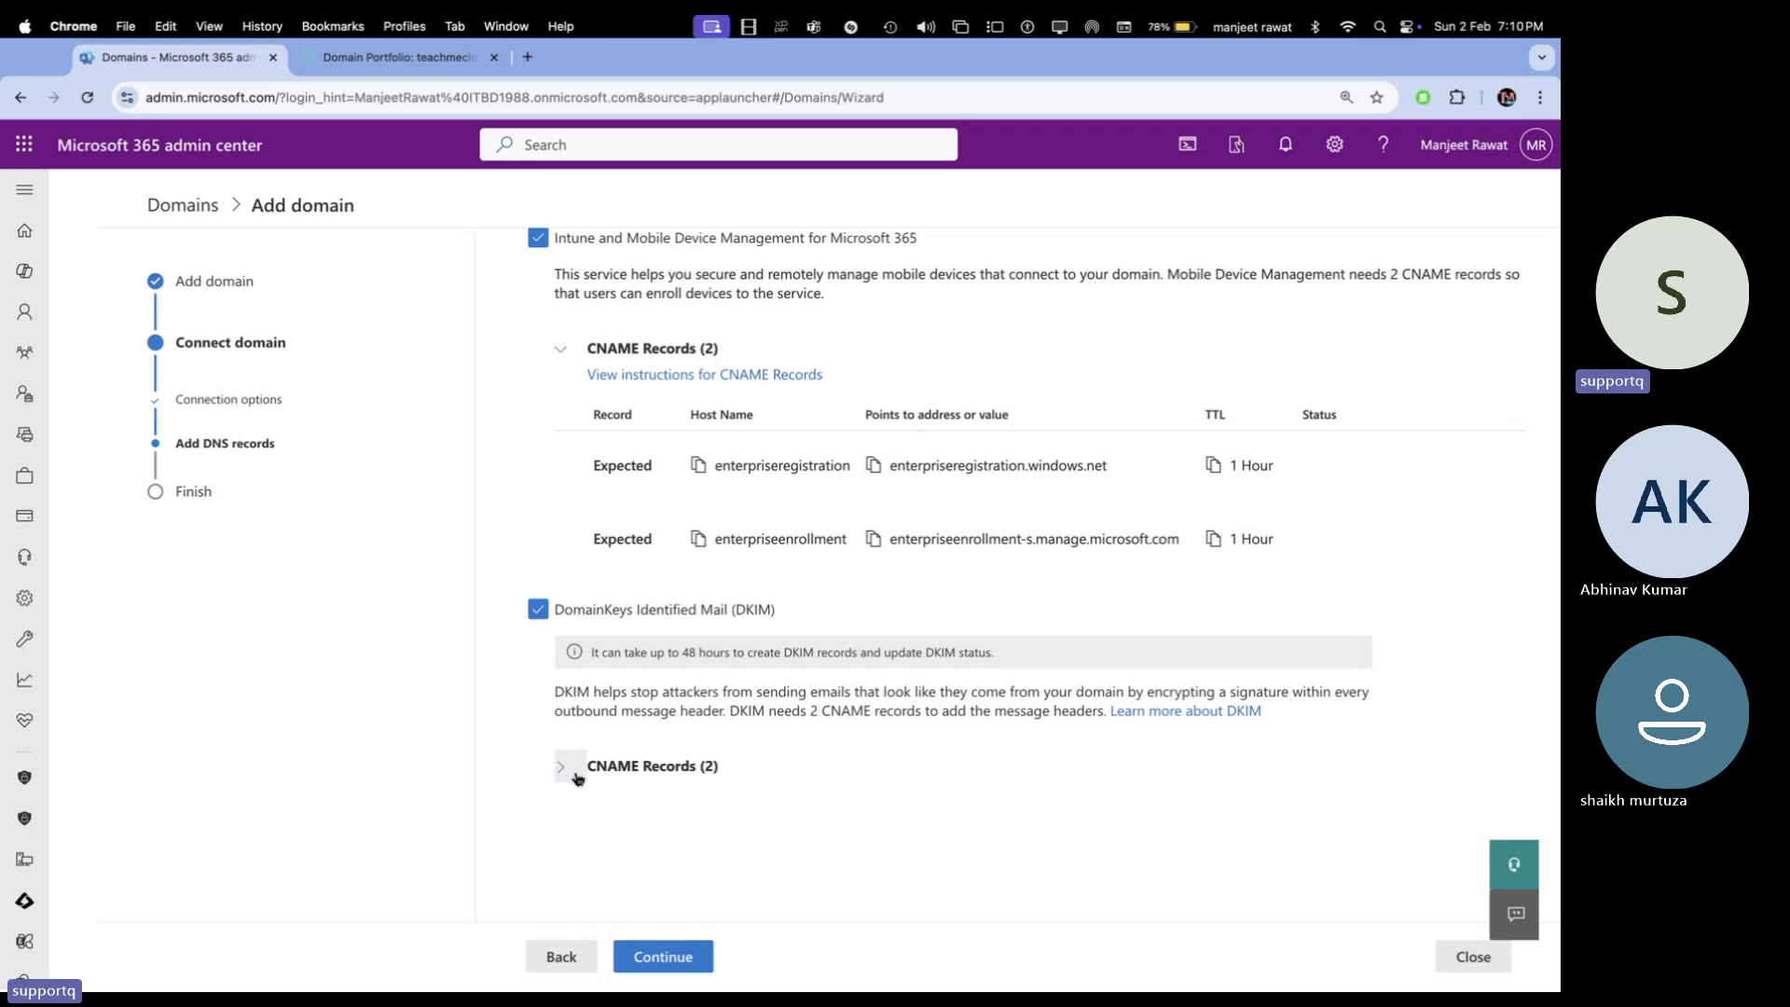
left_click(563, 767)
scroll(652, 760, "down", 3)
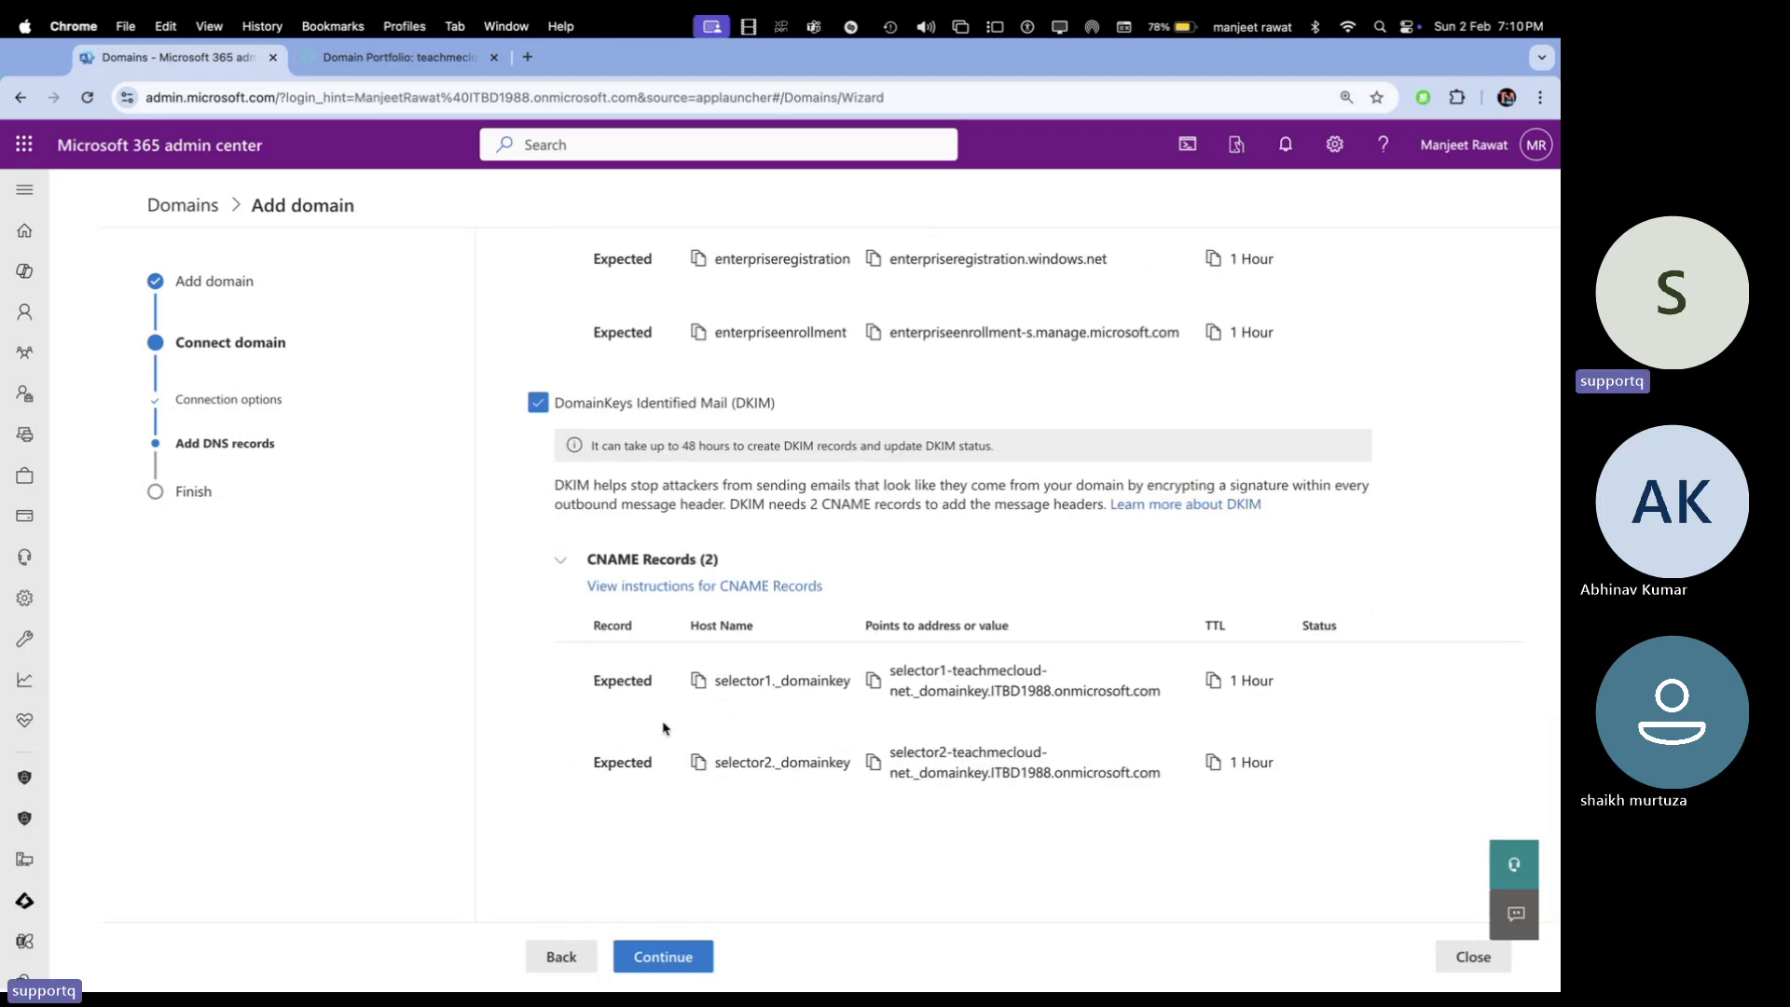
left_click(698, 681)
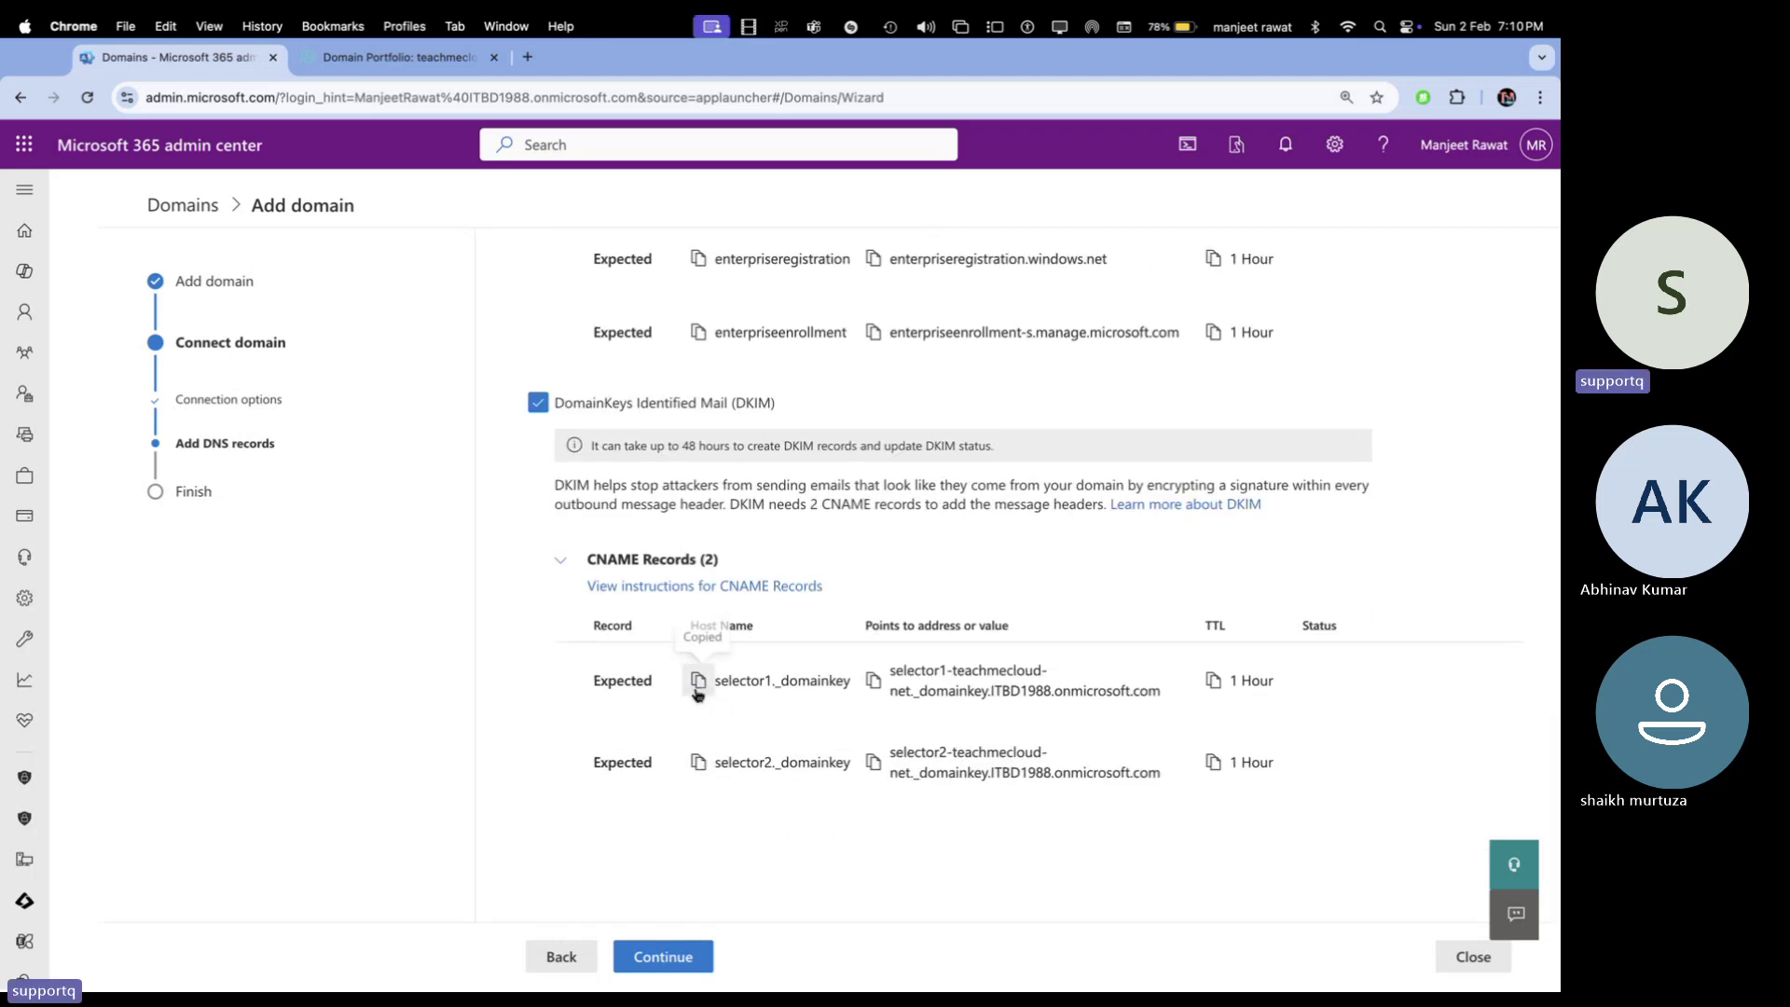
left_click(401, 58)
scroll(399, 311, "up", 5)
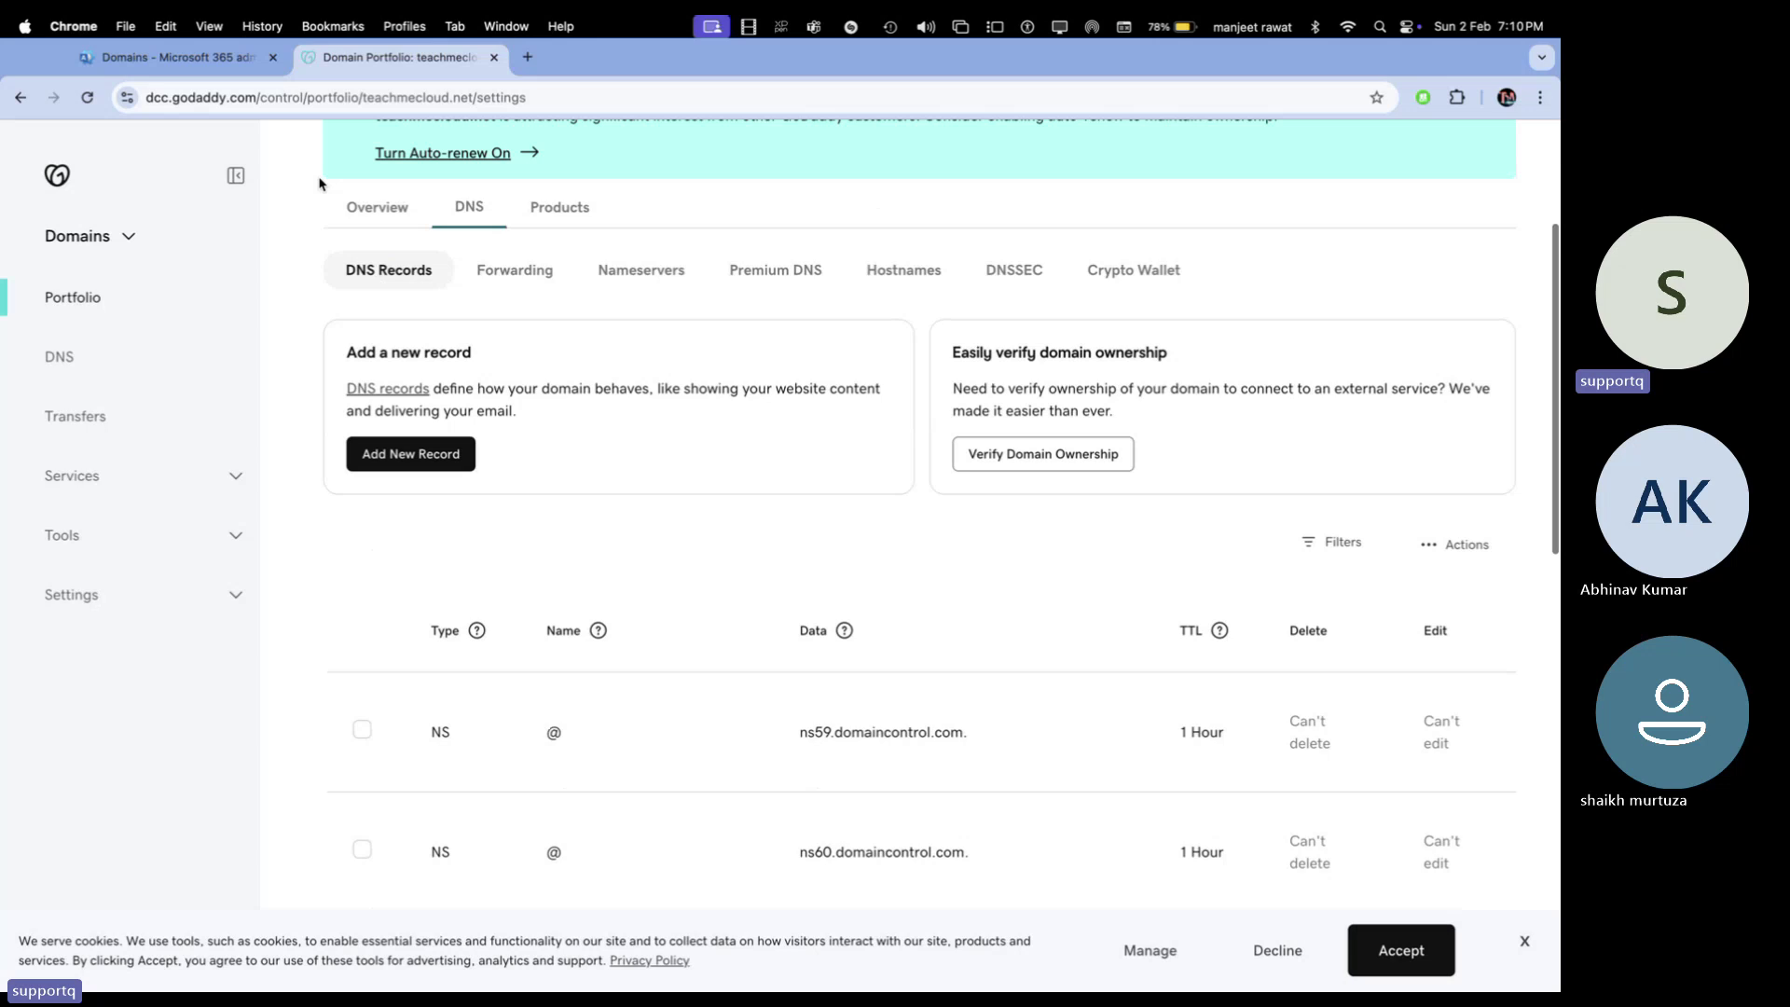
Start a new GoDaddy CNAME record named selector1._domainkey, copied from Microsoft 365
left_click(417, 451)
left_click(463, 664)
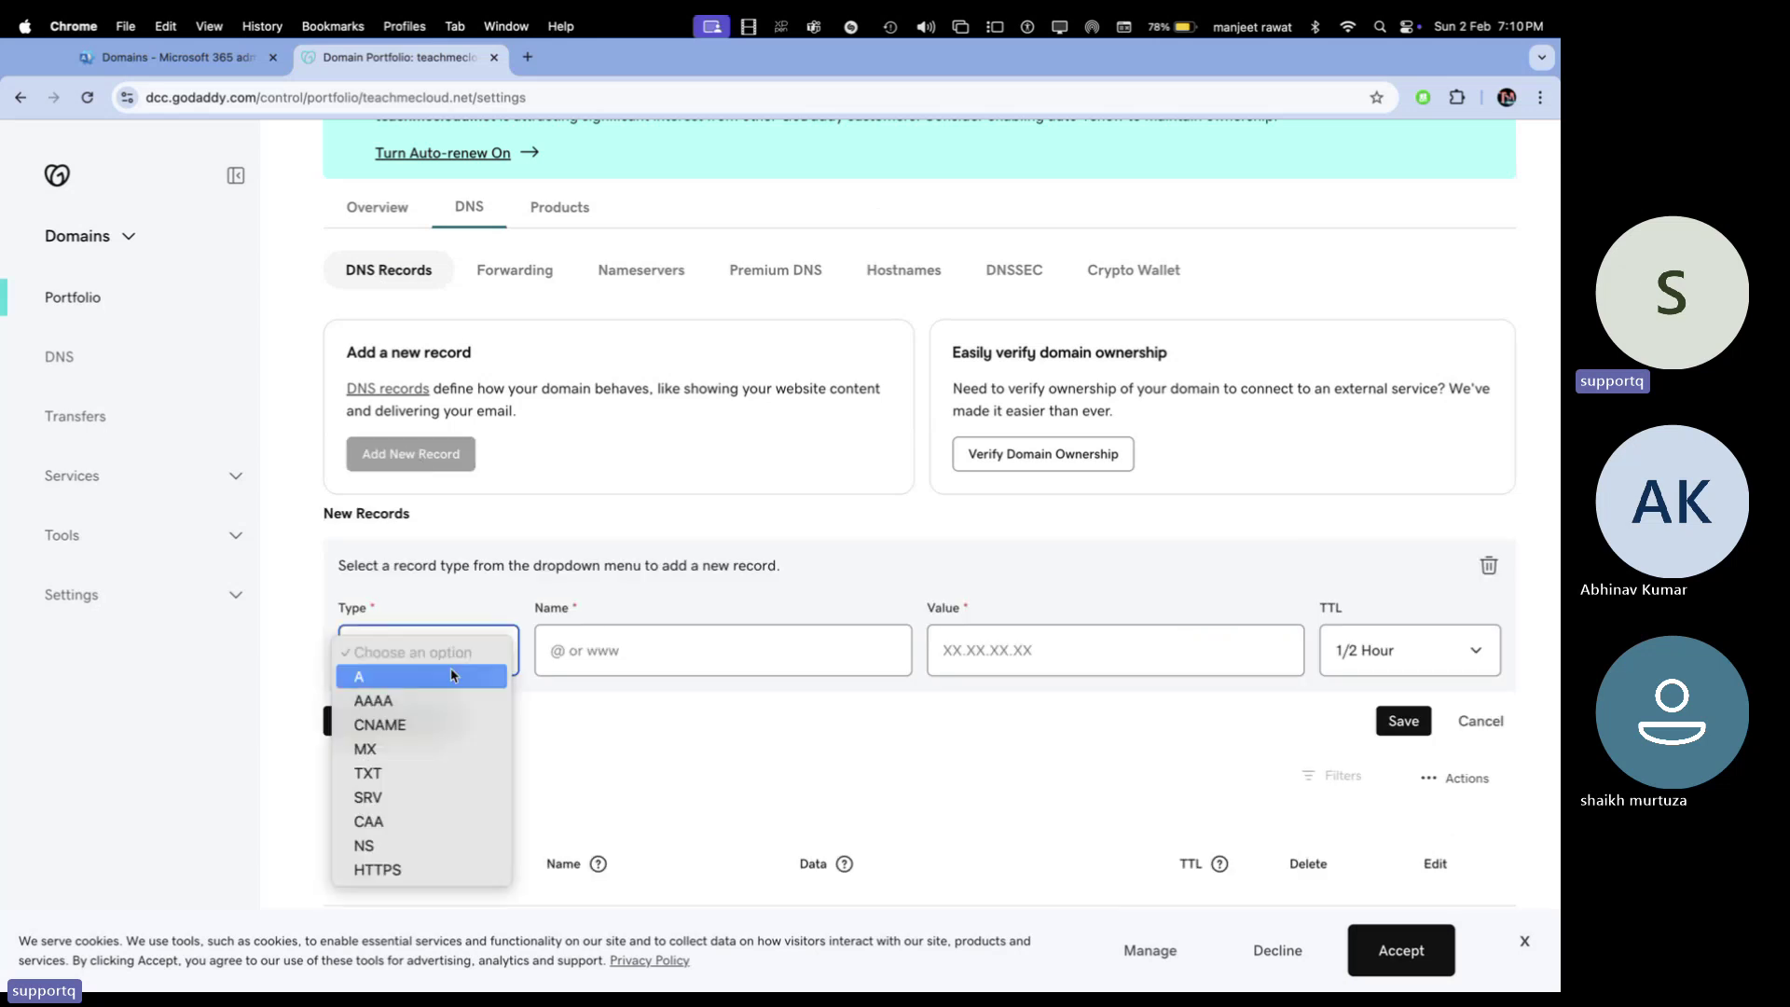
left_click(416, 726)
left_click(633, 650)
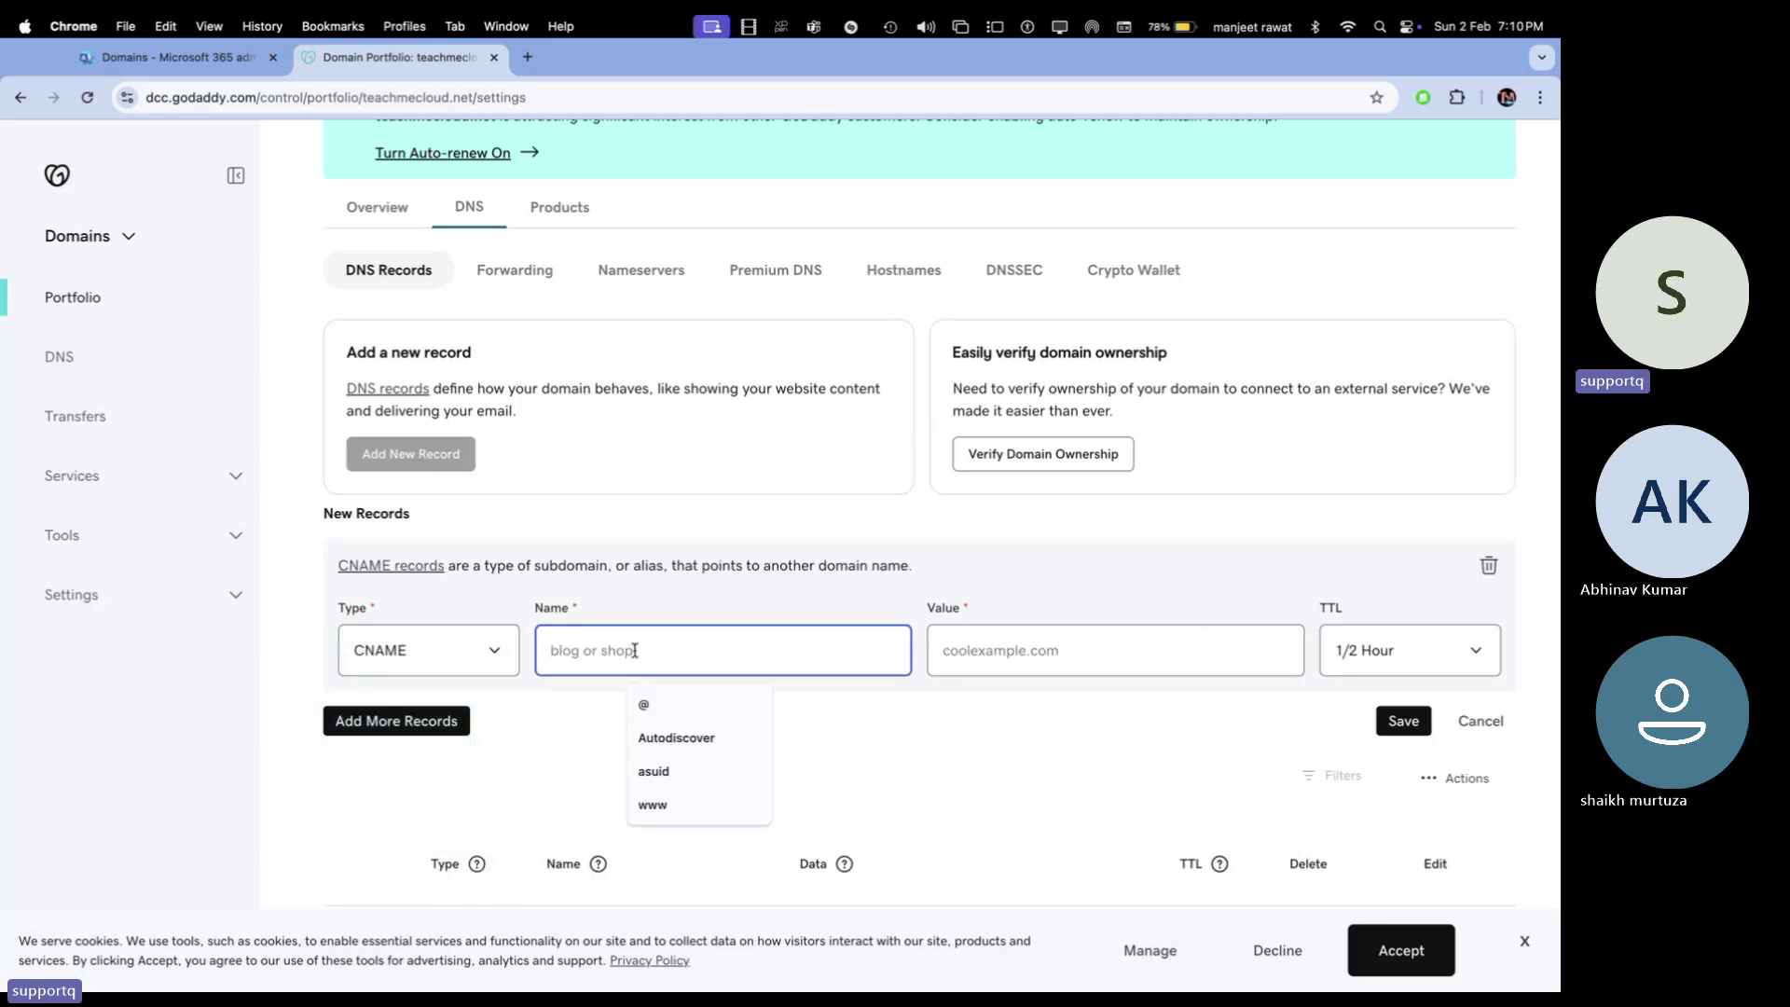
left_click(142, 59)
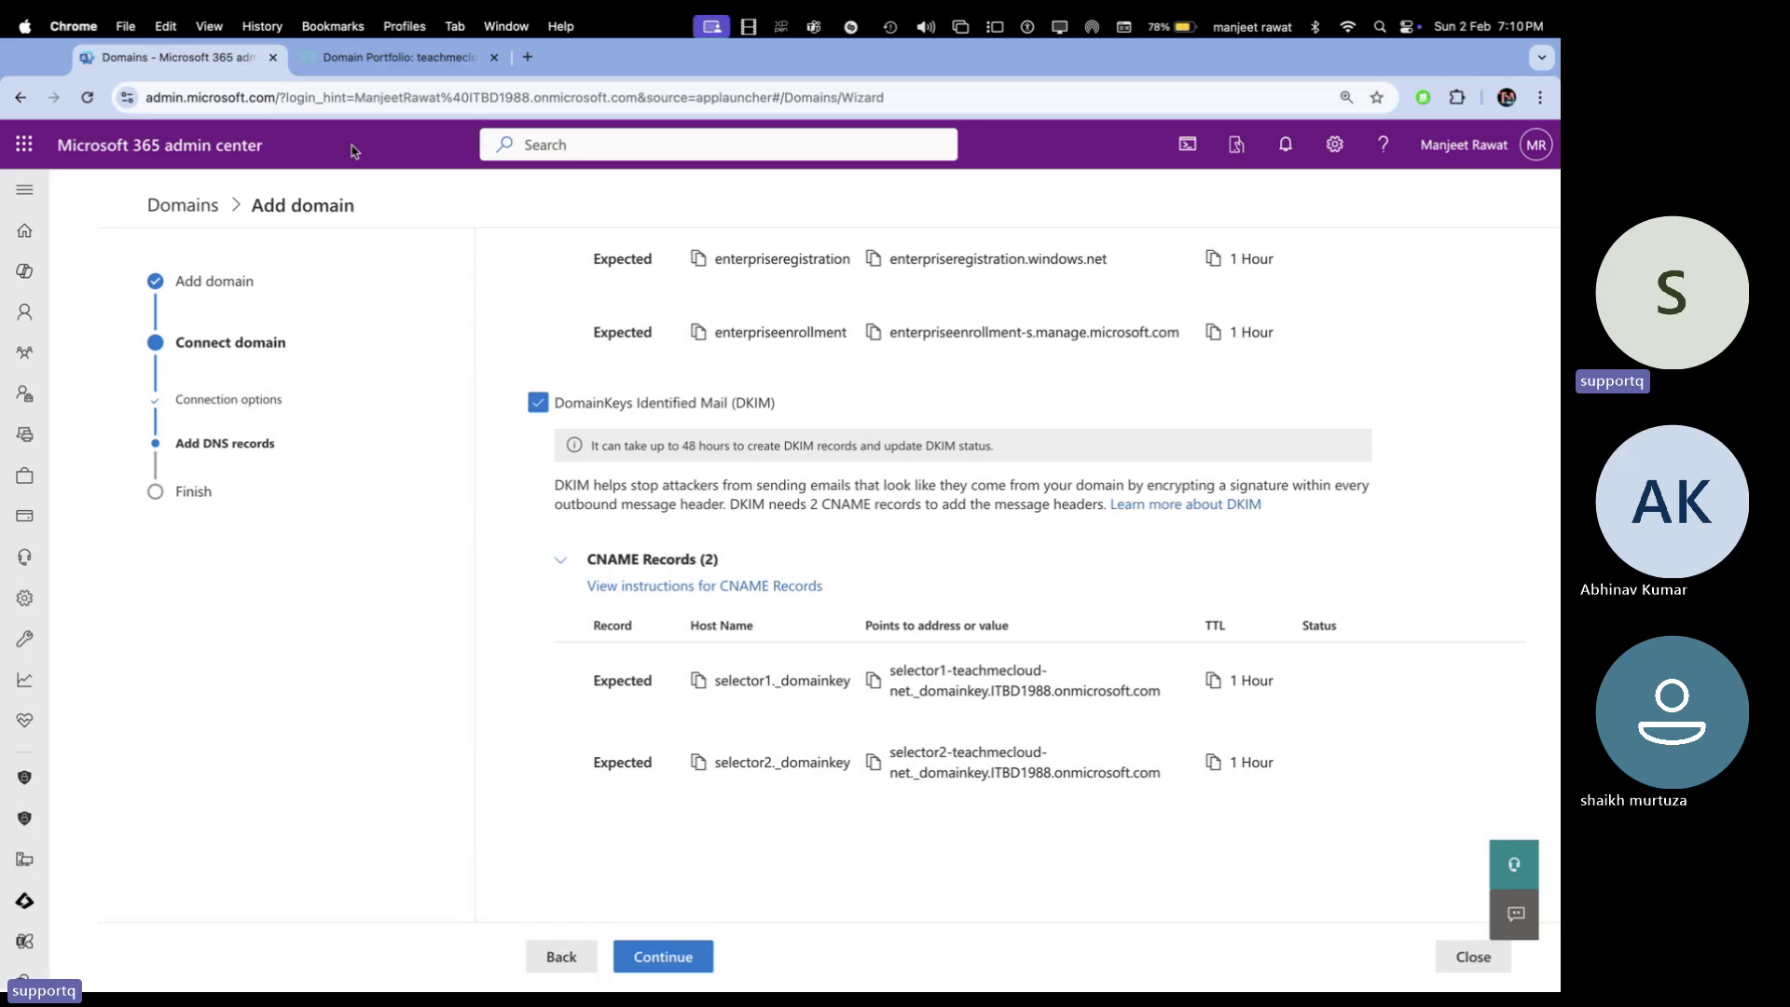
left_click(699, 680)
right_click(404, 62)
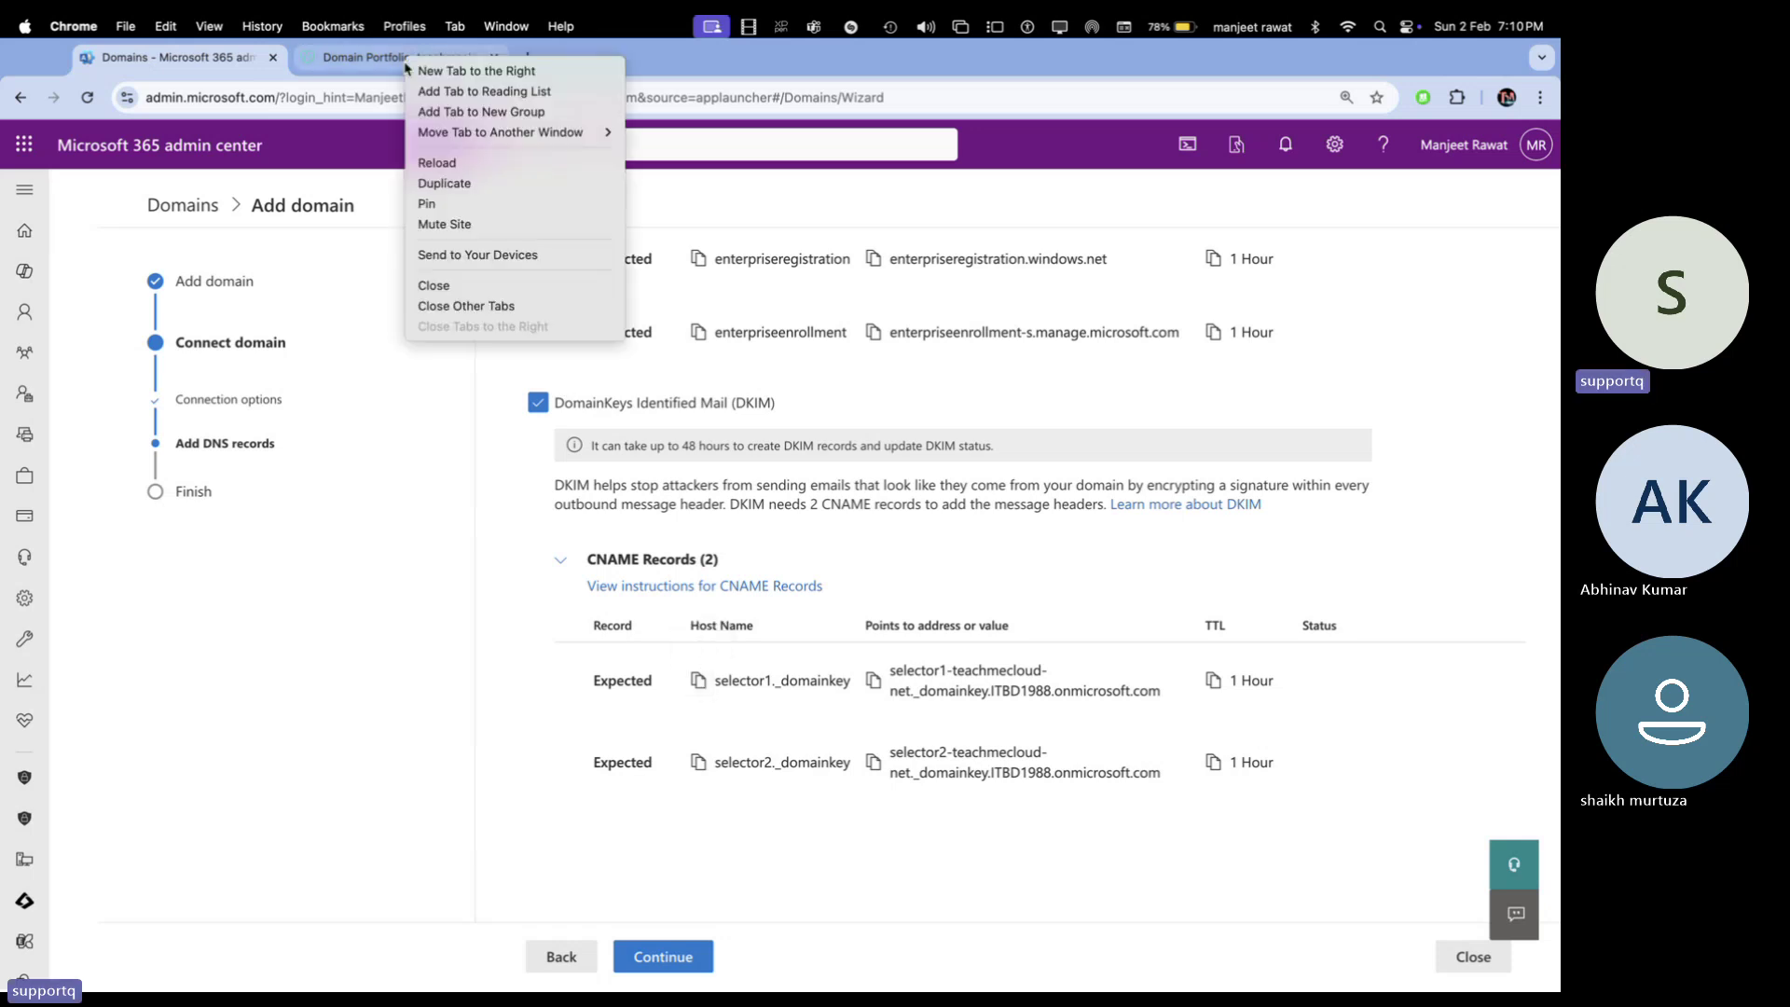
left_click(748, 230)
left_click(396, 60)
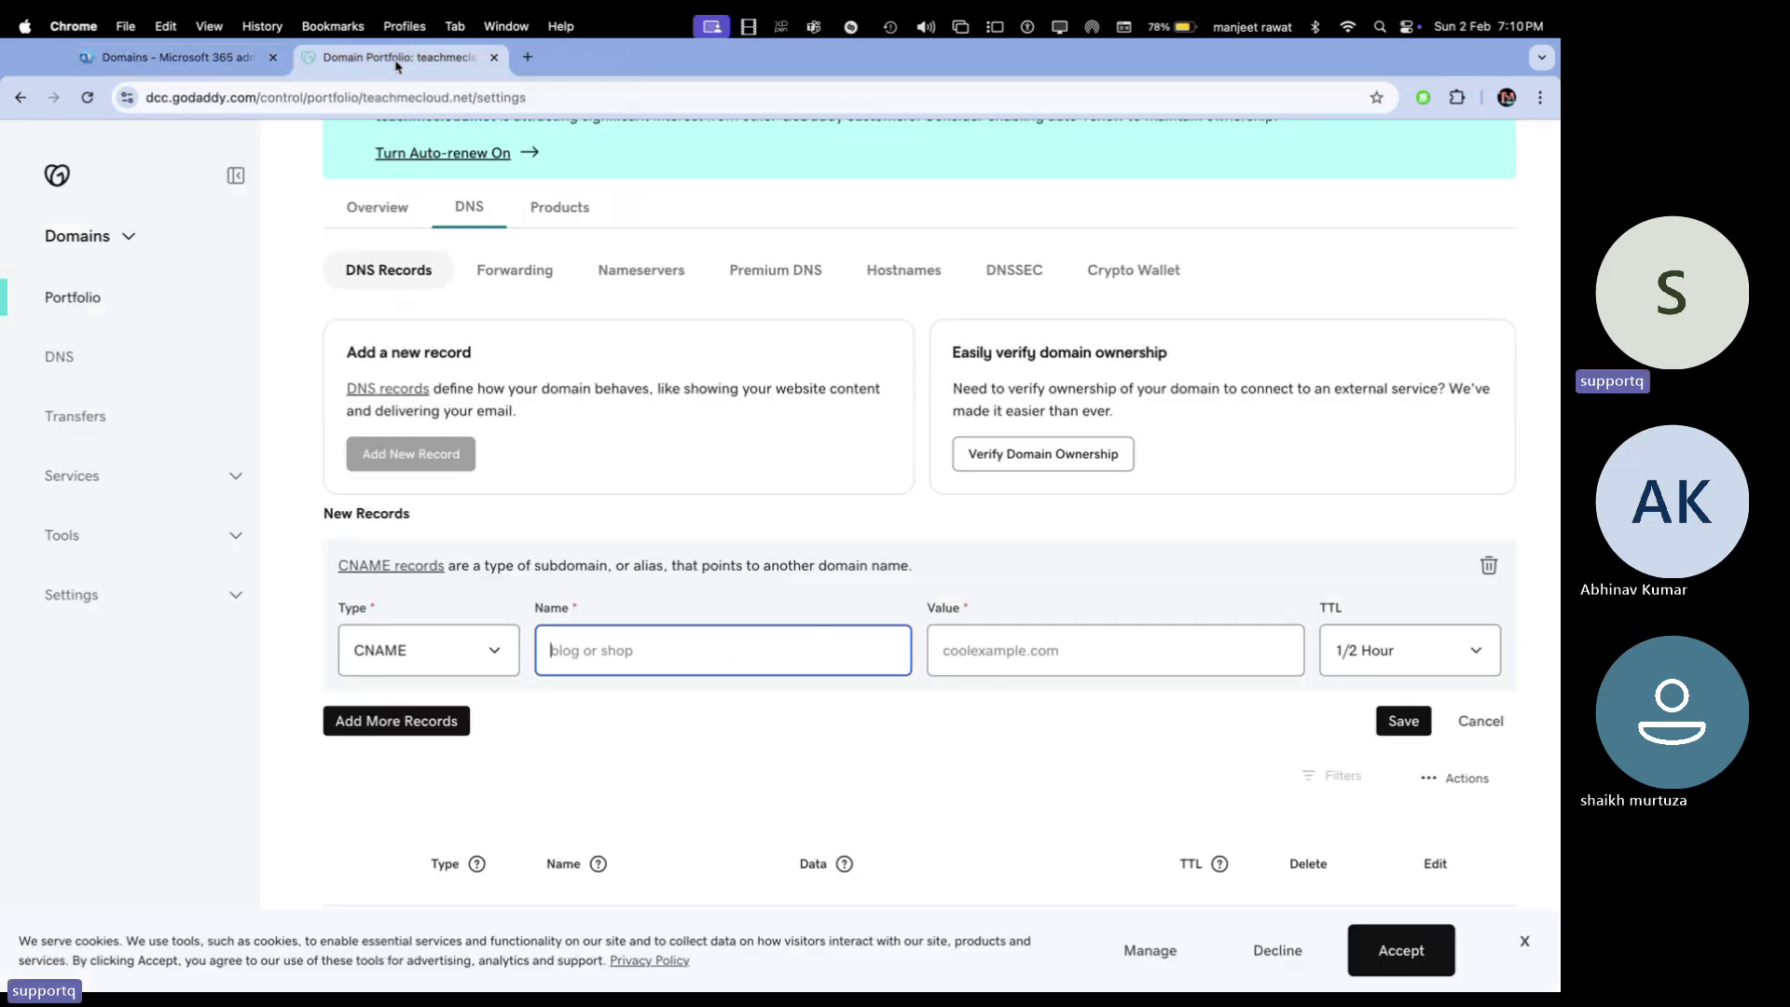
key("super+v")
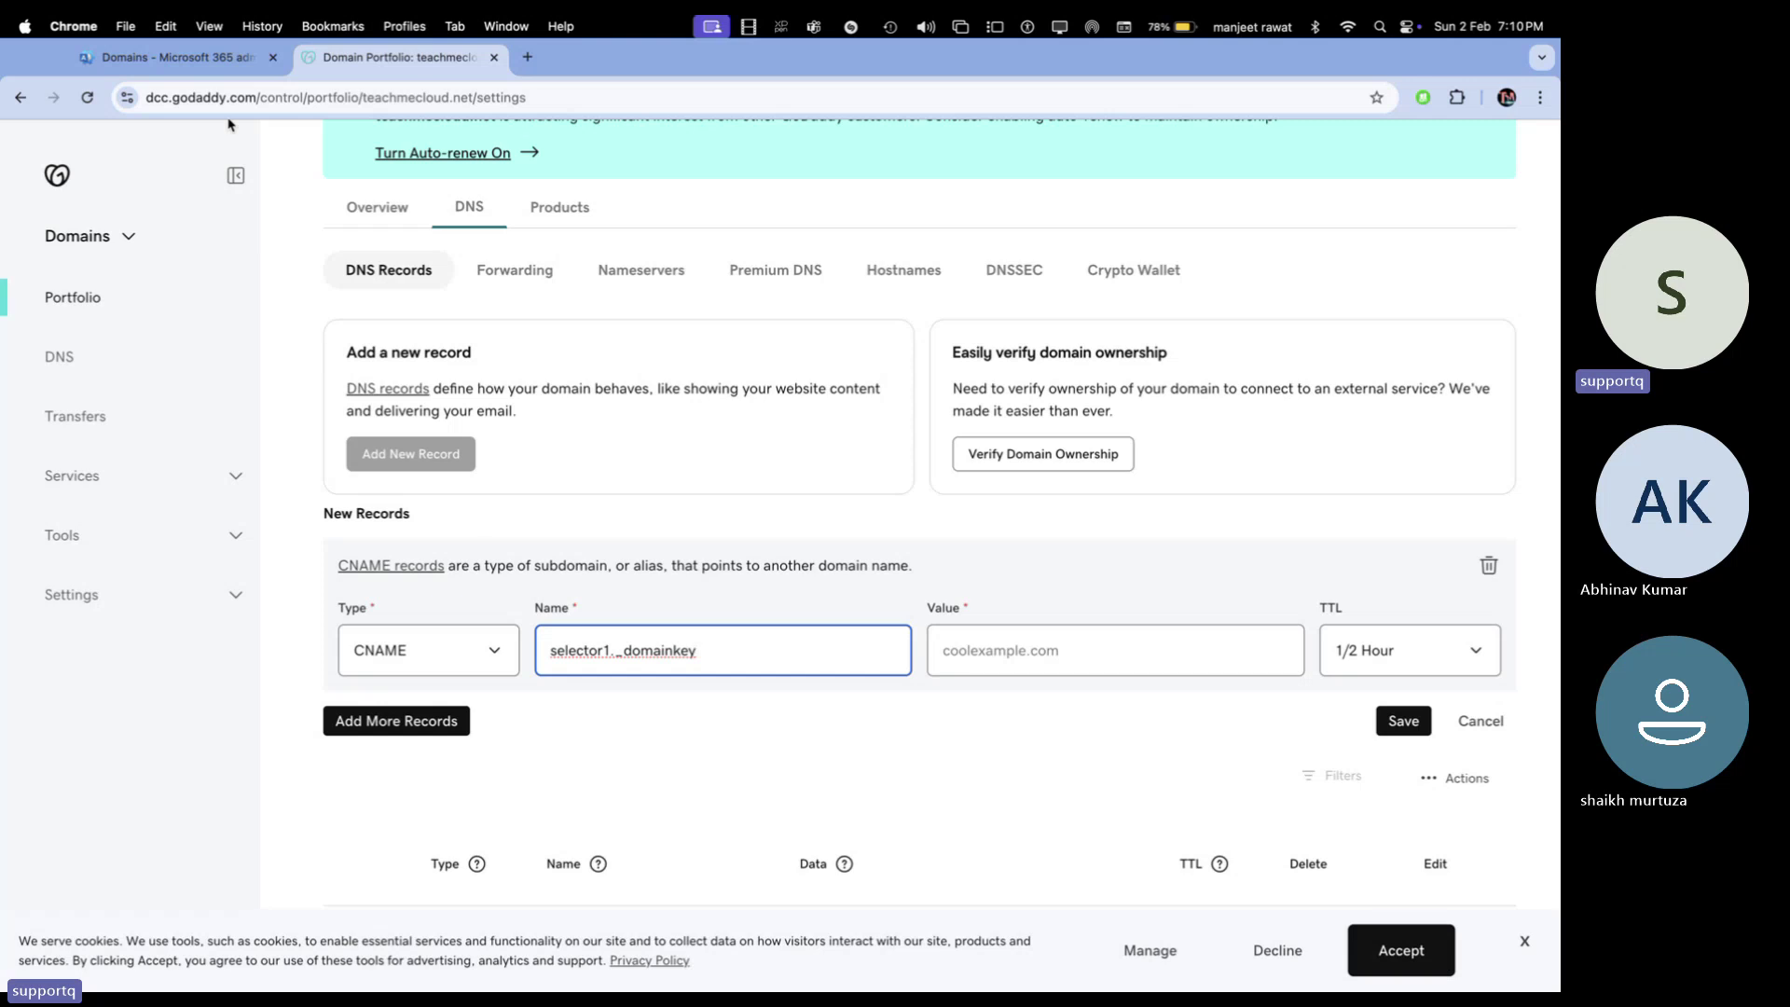
Paste the DKIM selector1 target as the value, set TTL to 1 Hour, and save
left_click(182, 58)
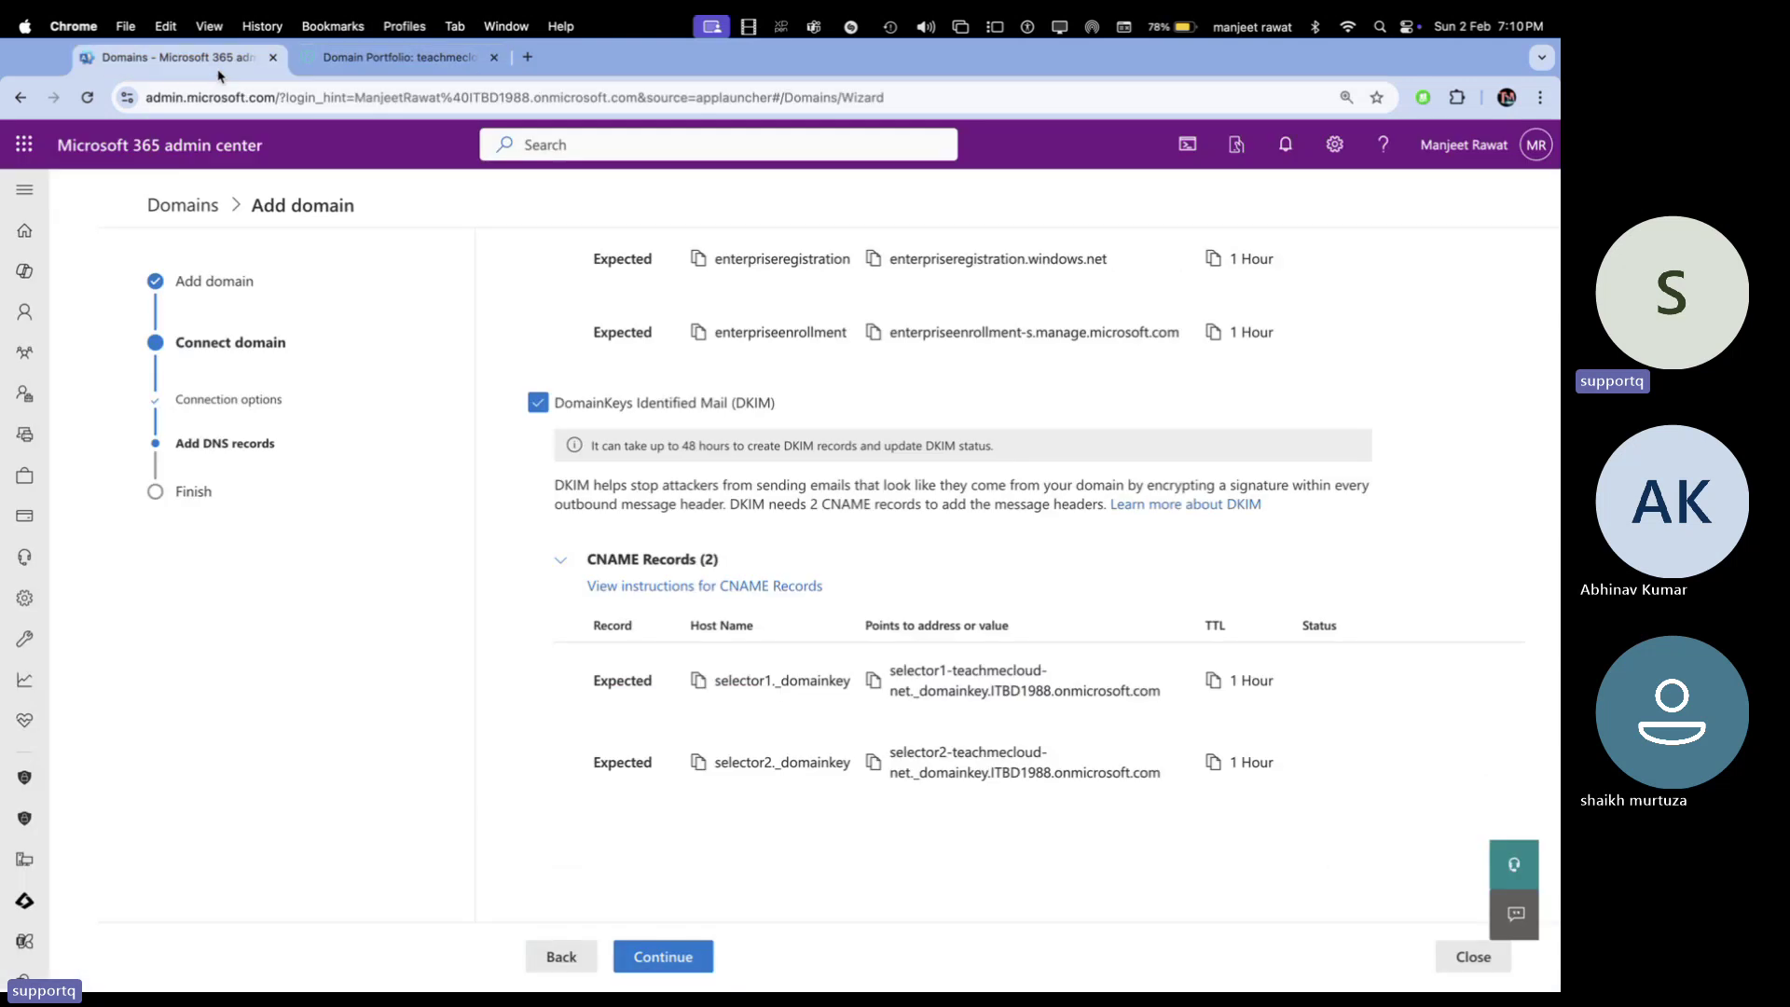
left_click(873, 681)
left_click(459, 67)
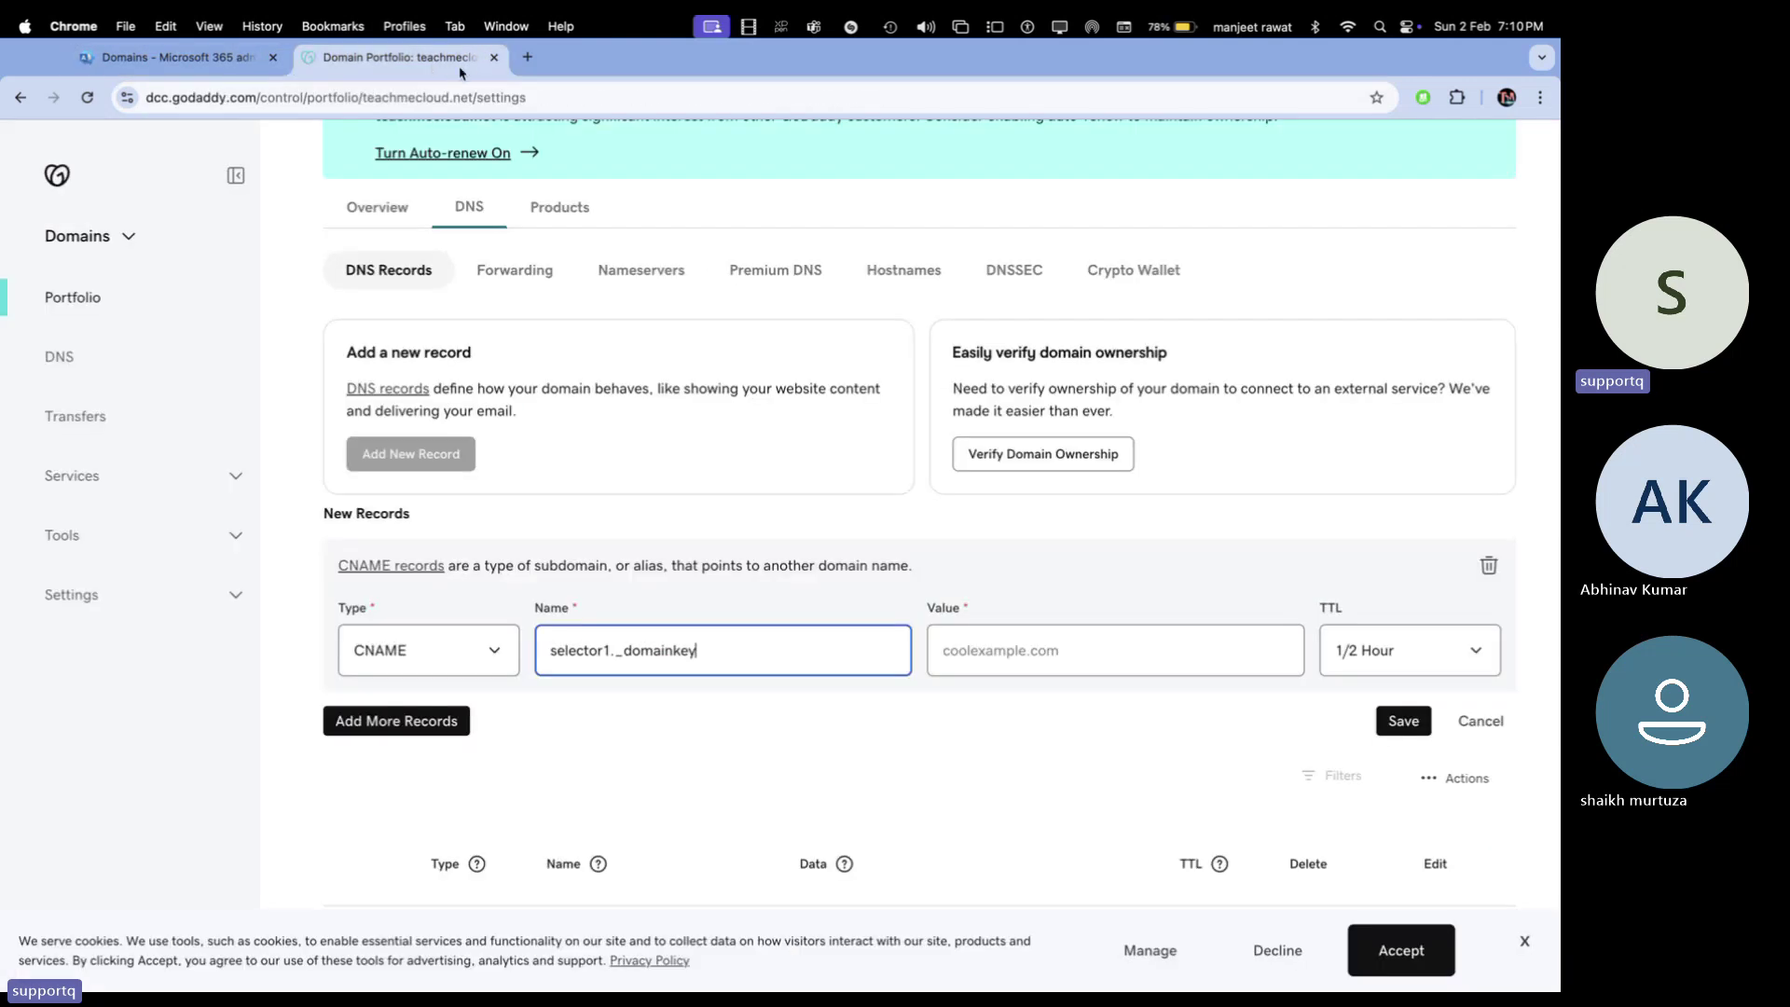
left_click(1109, 650)
key("super+v")
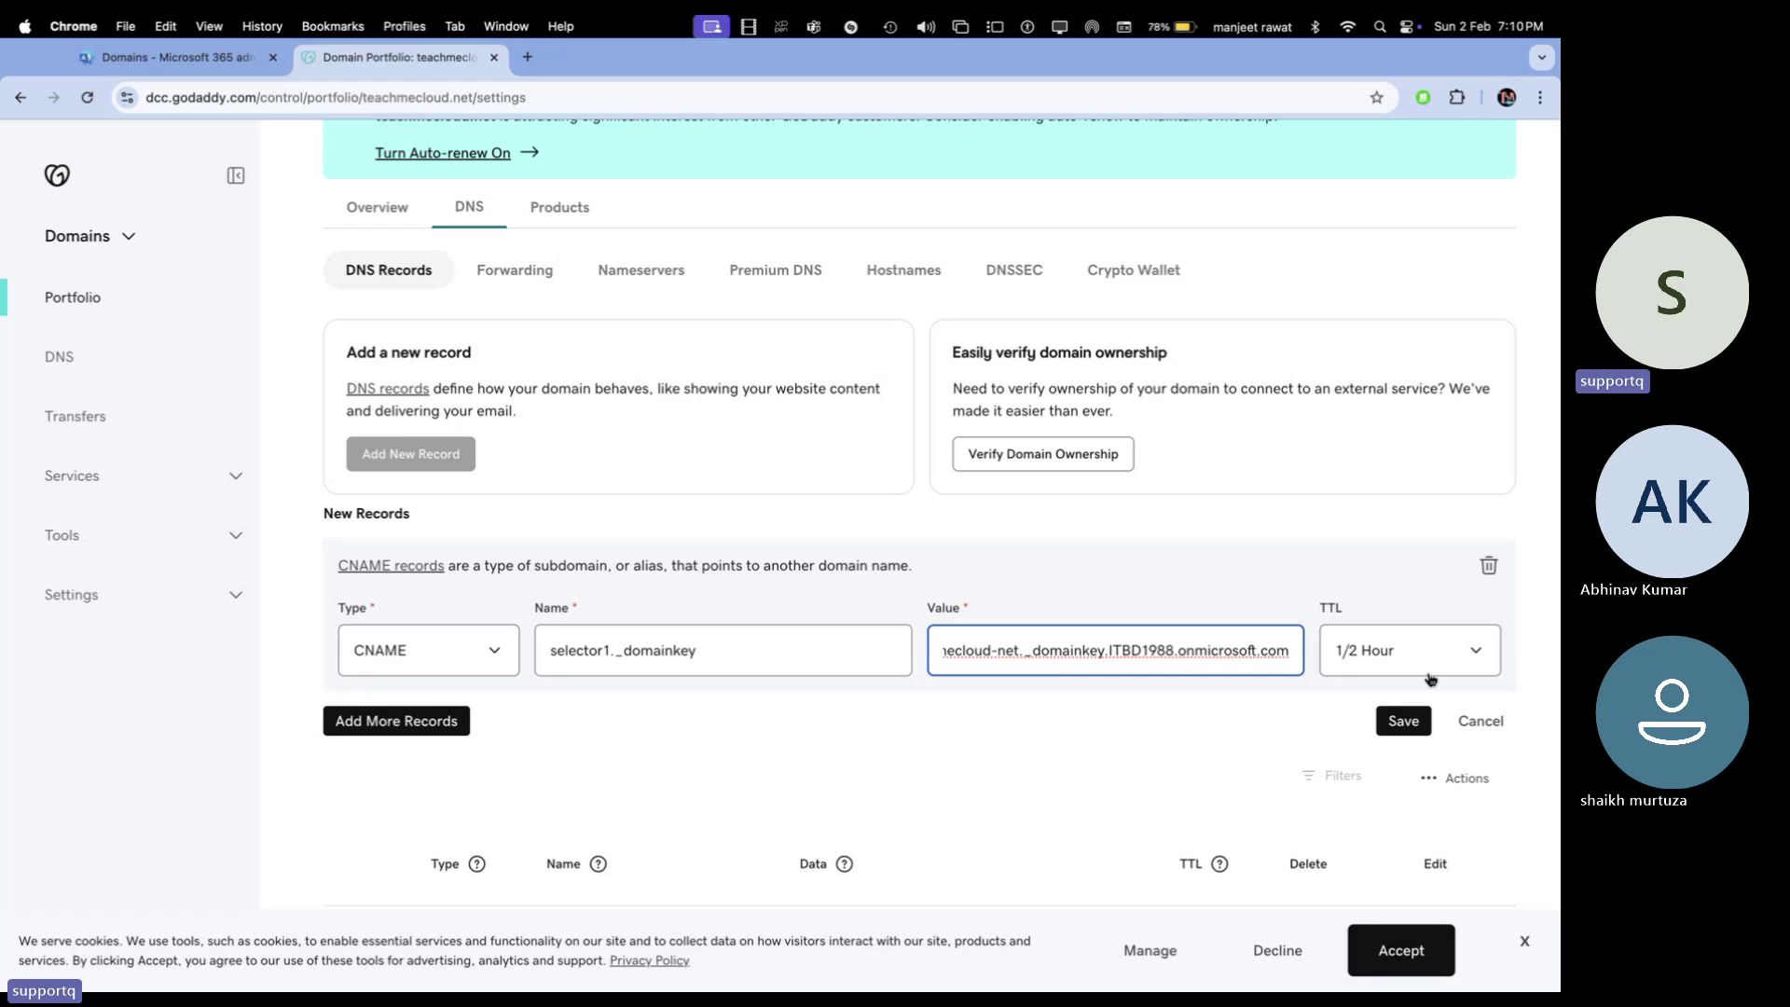
left_click(1431, 674)
left_click(1380, 709)
left_click(1403, 721)
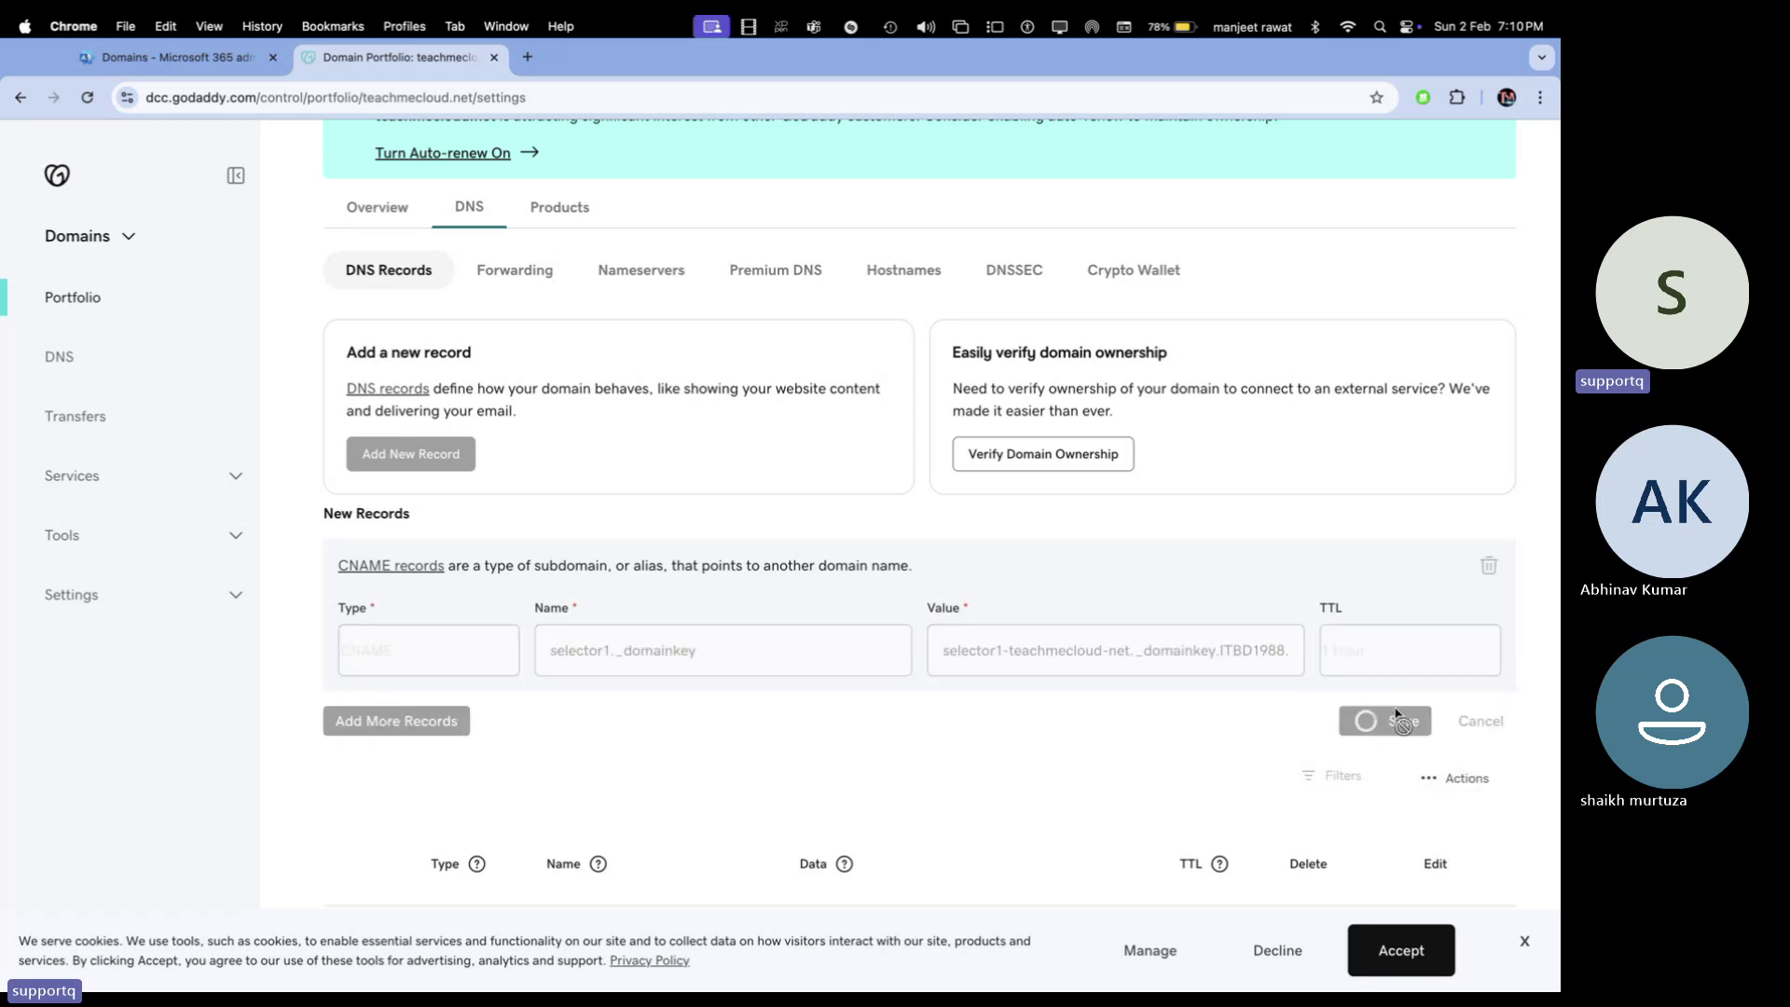
Copy the selector2._domainkey host name and begin another new GoDaddy DNS record
left_click(233, 59)
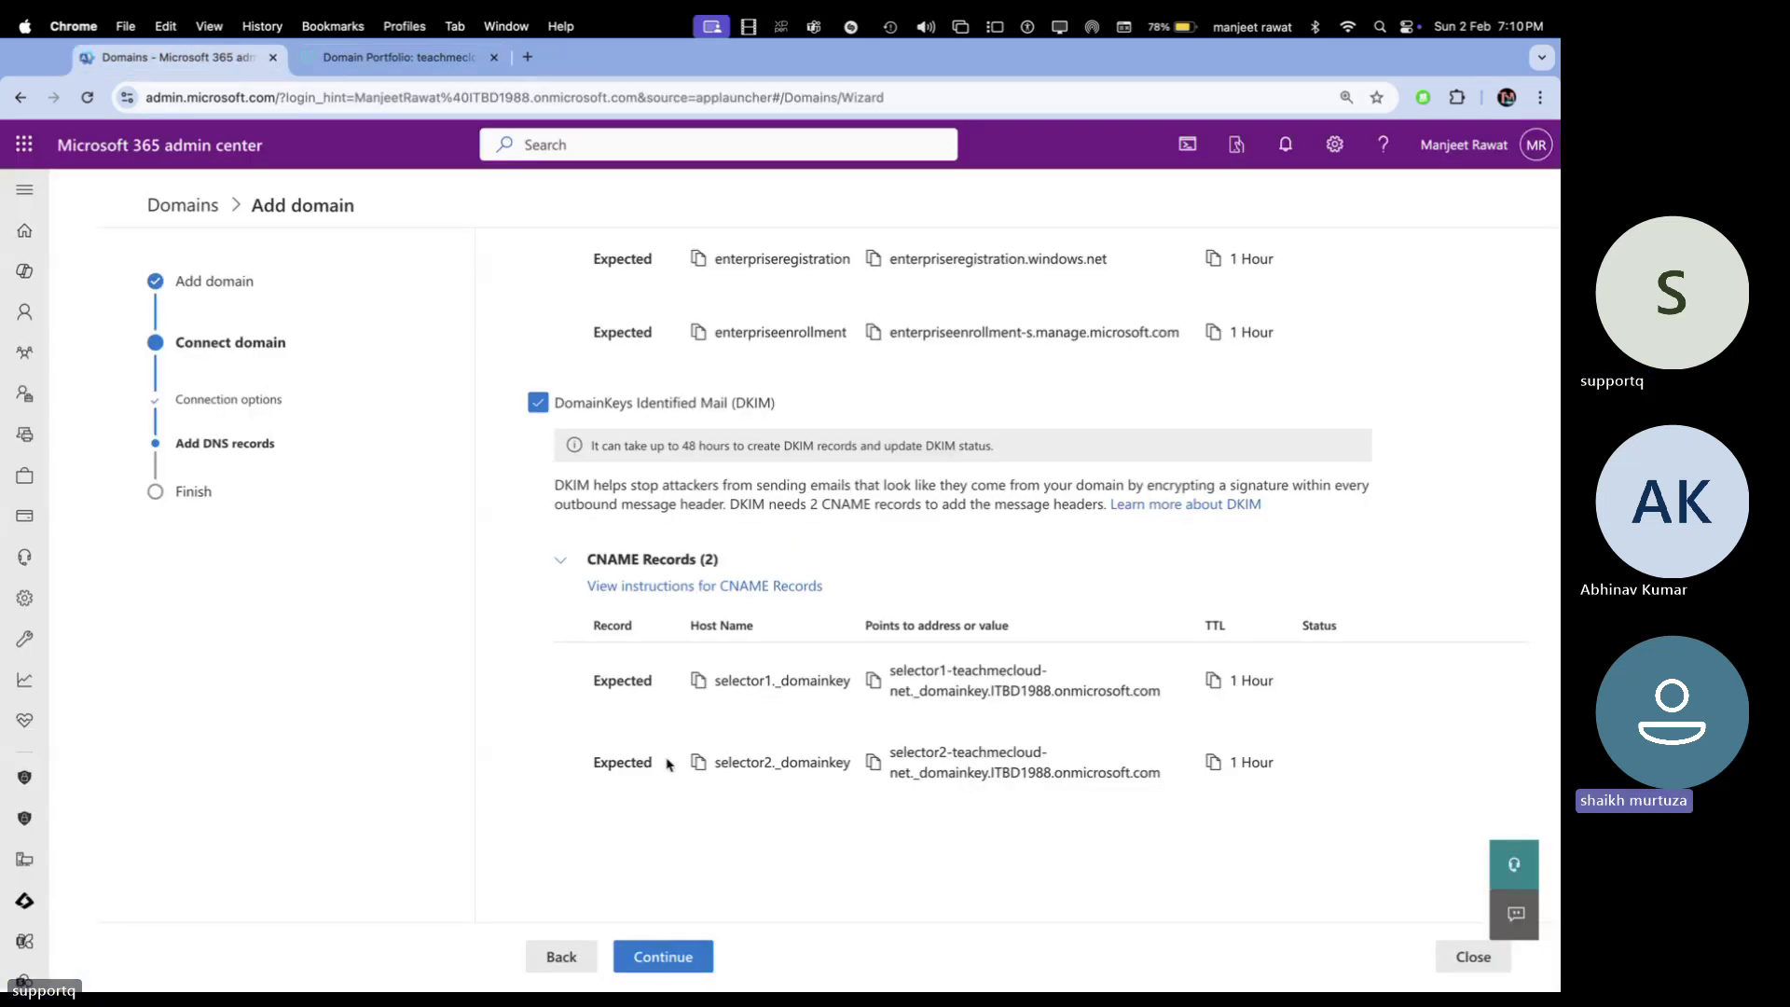
left_click(698, 762)
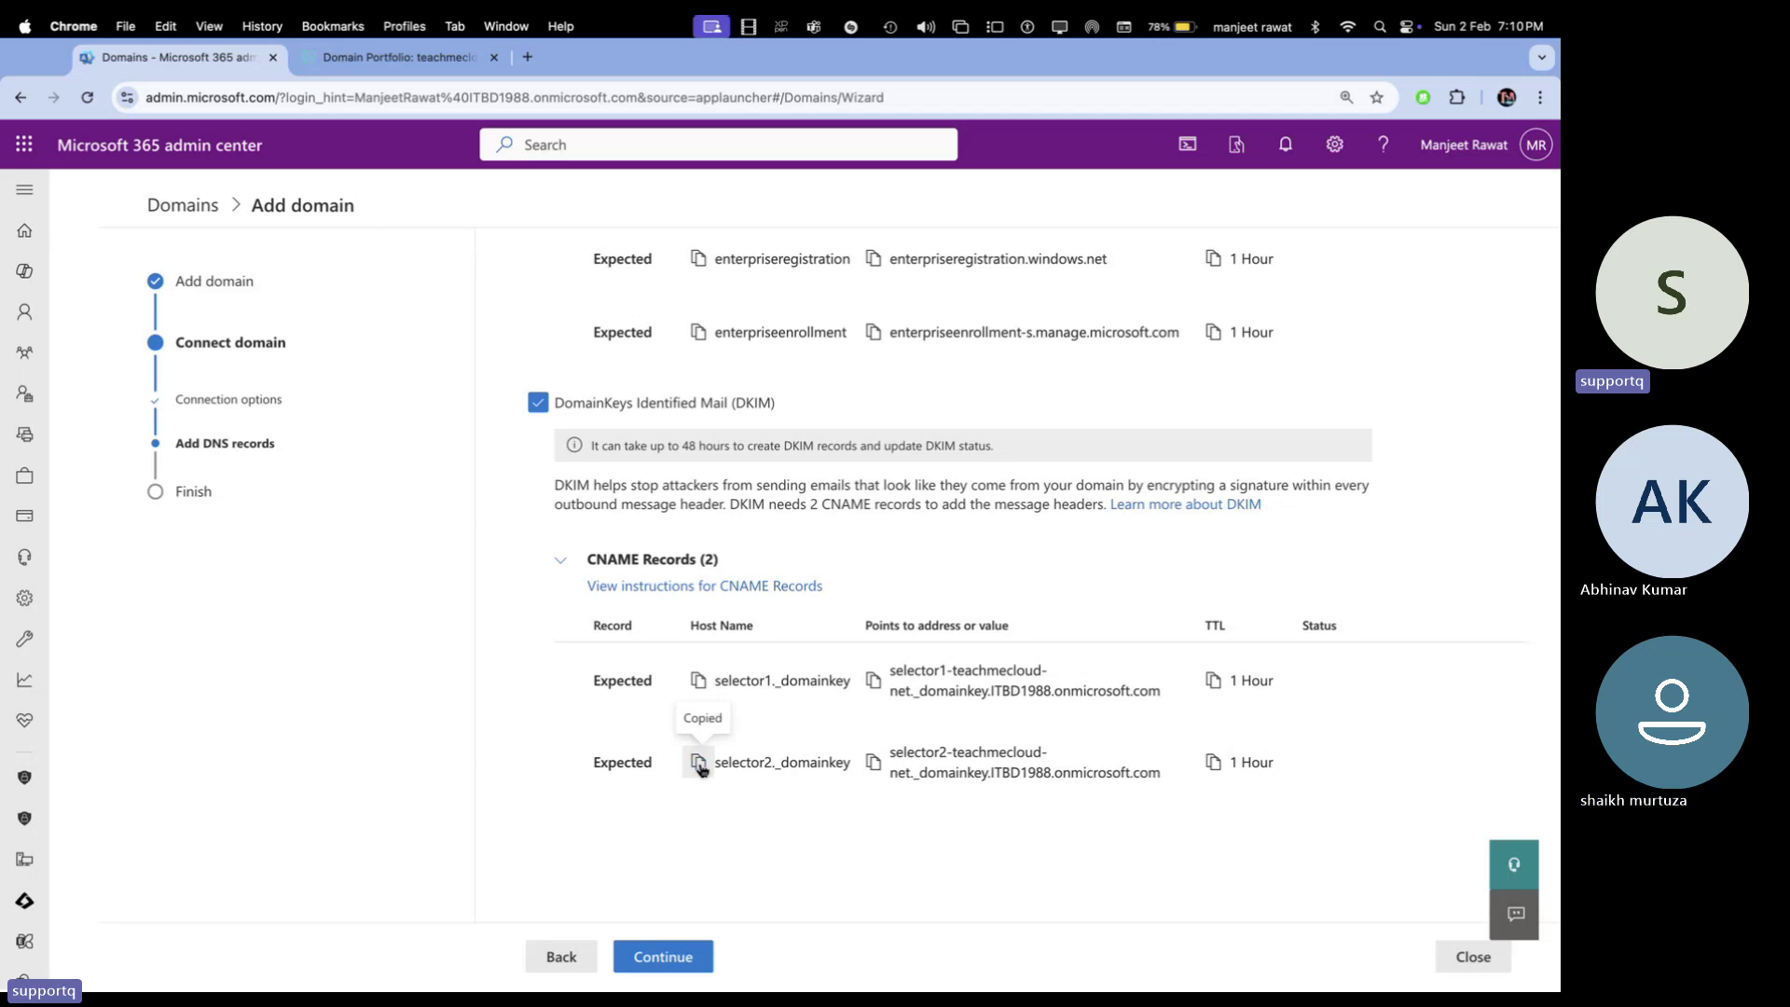
left_click(373, 58)
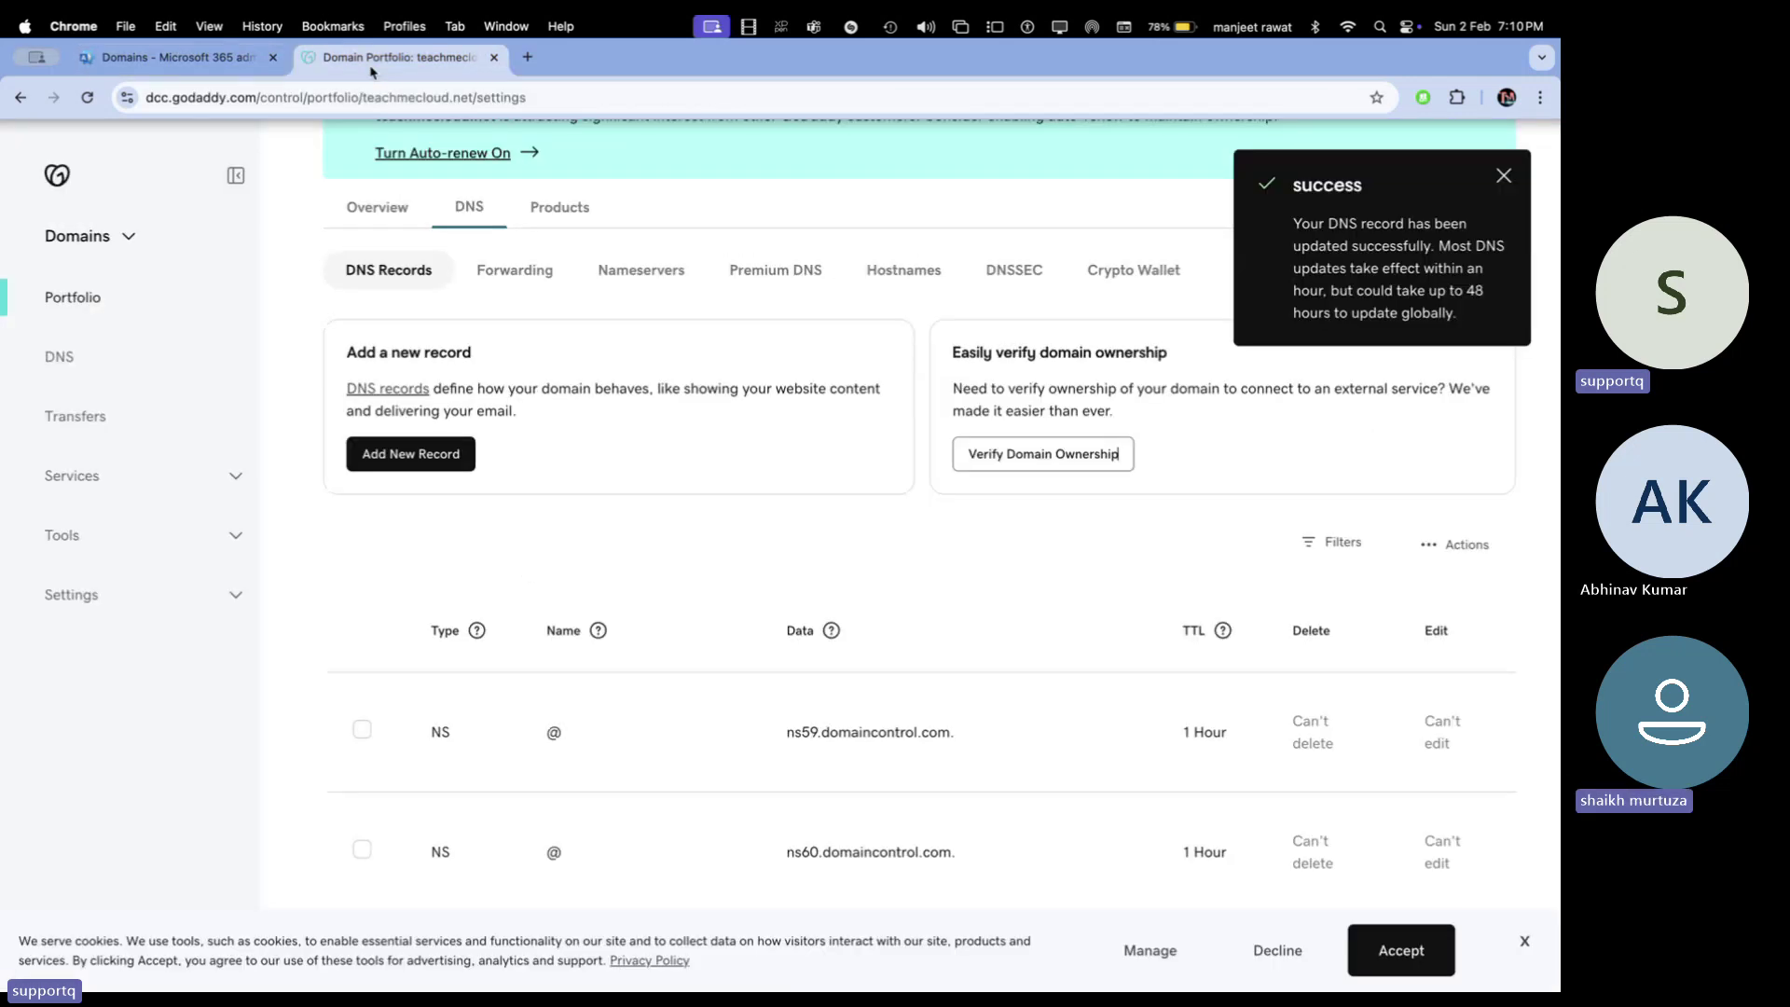
left_click(418, 456)
left_click(452, 650)
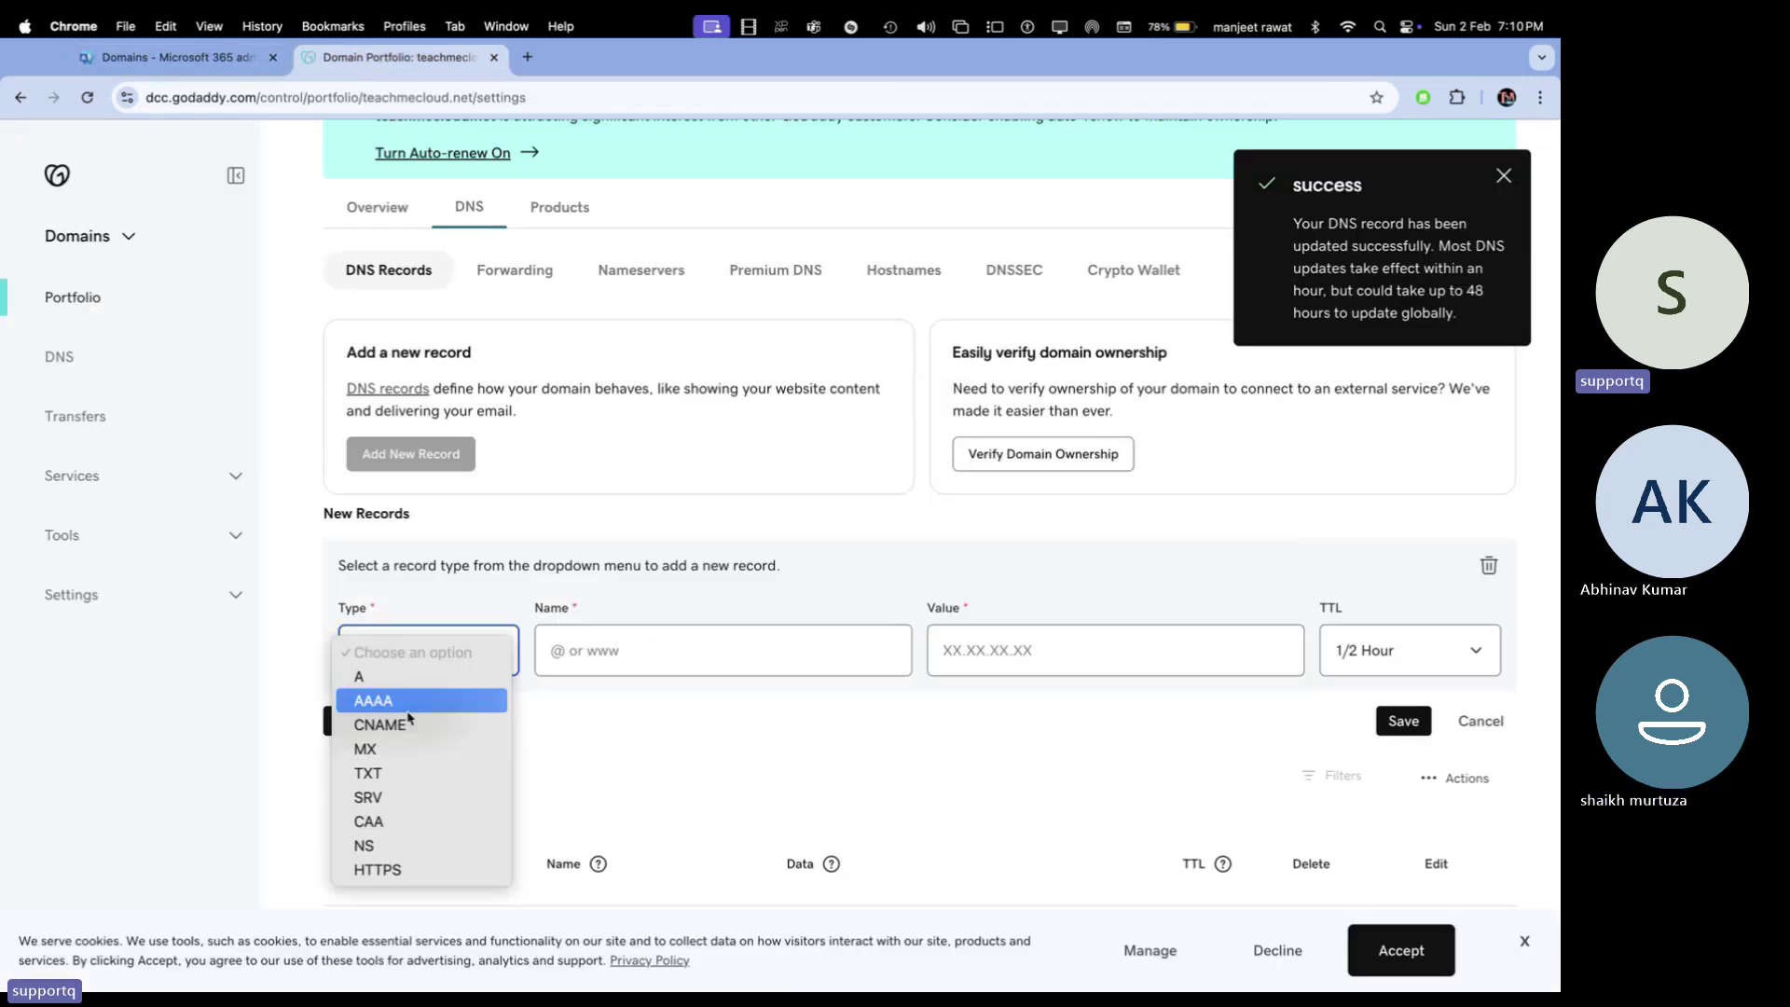
Save a selector2._domainkey CNAME pointing to the copied selector2 target with 1 Hour TTL
left_click(442, 721)
left_click(608, 652)
key("super+v")
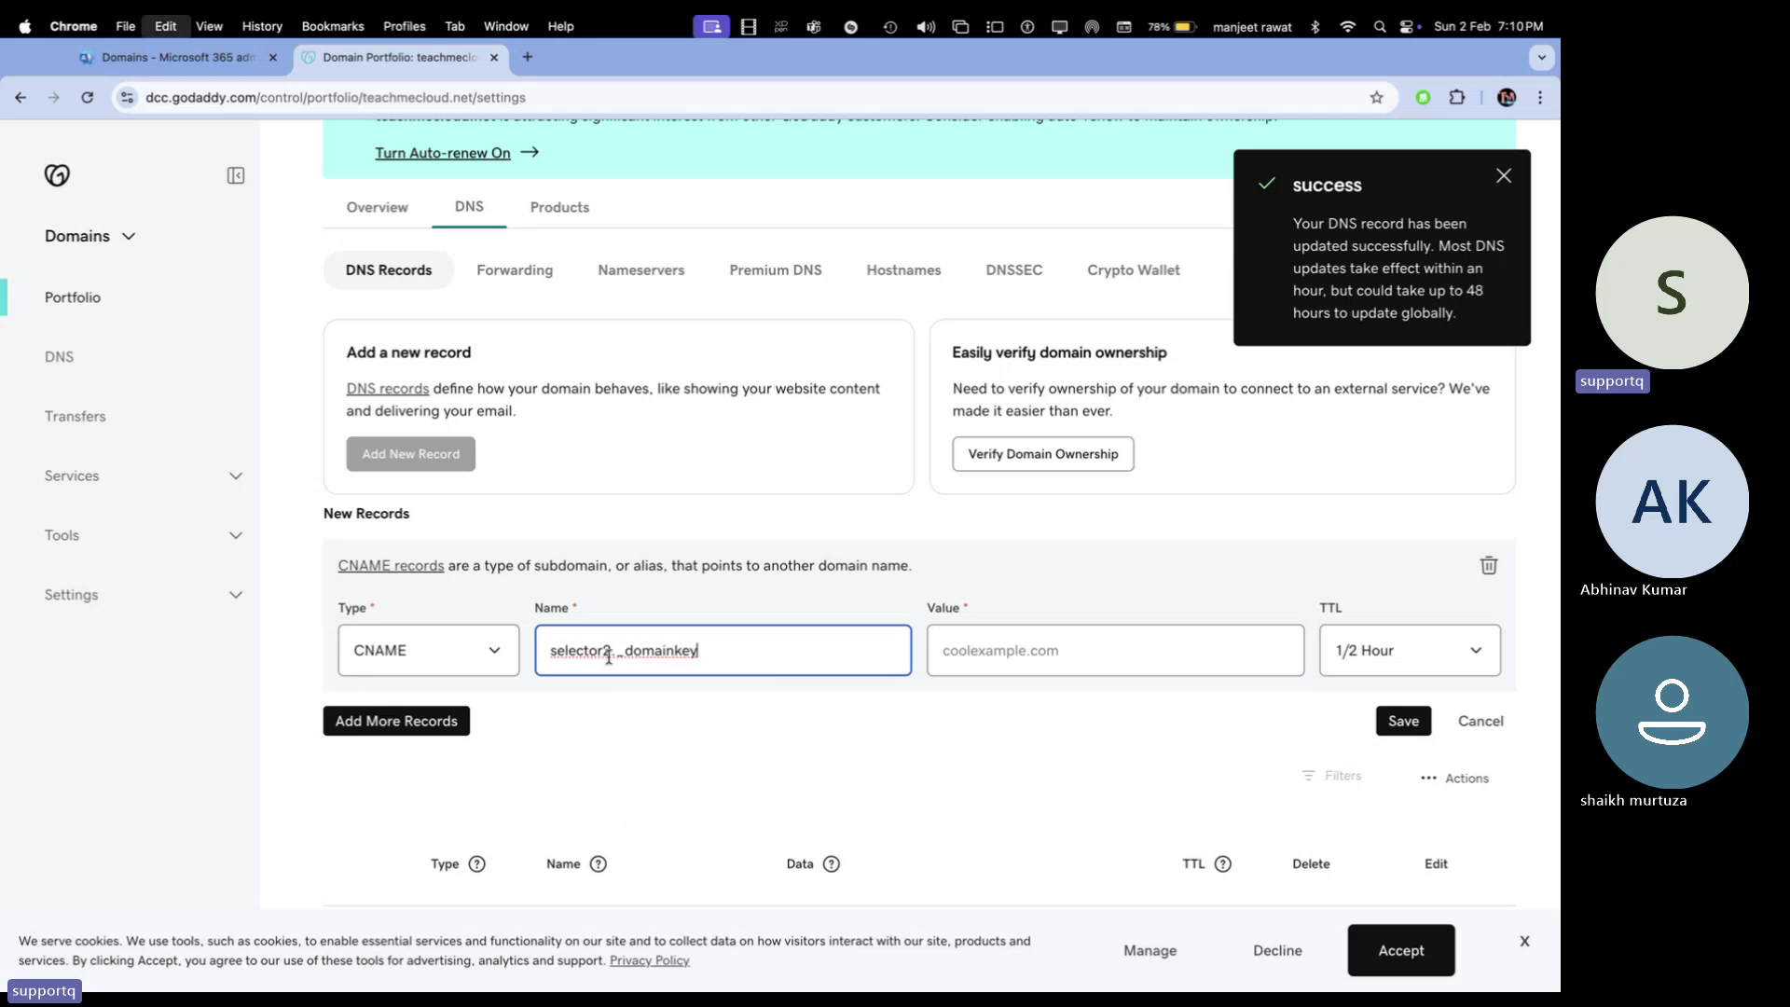
left_click(1038, 644)
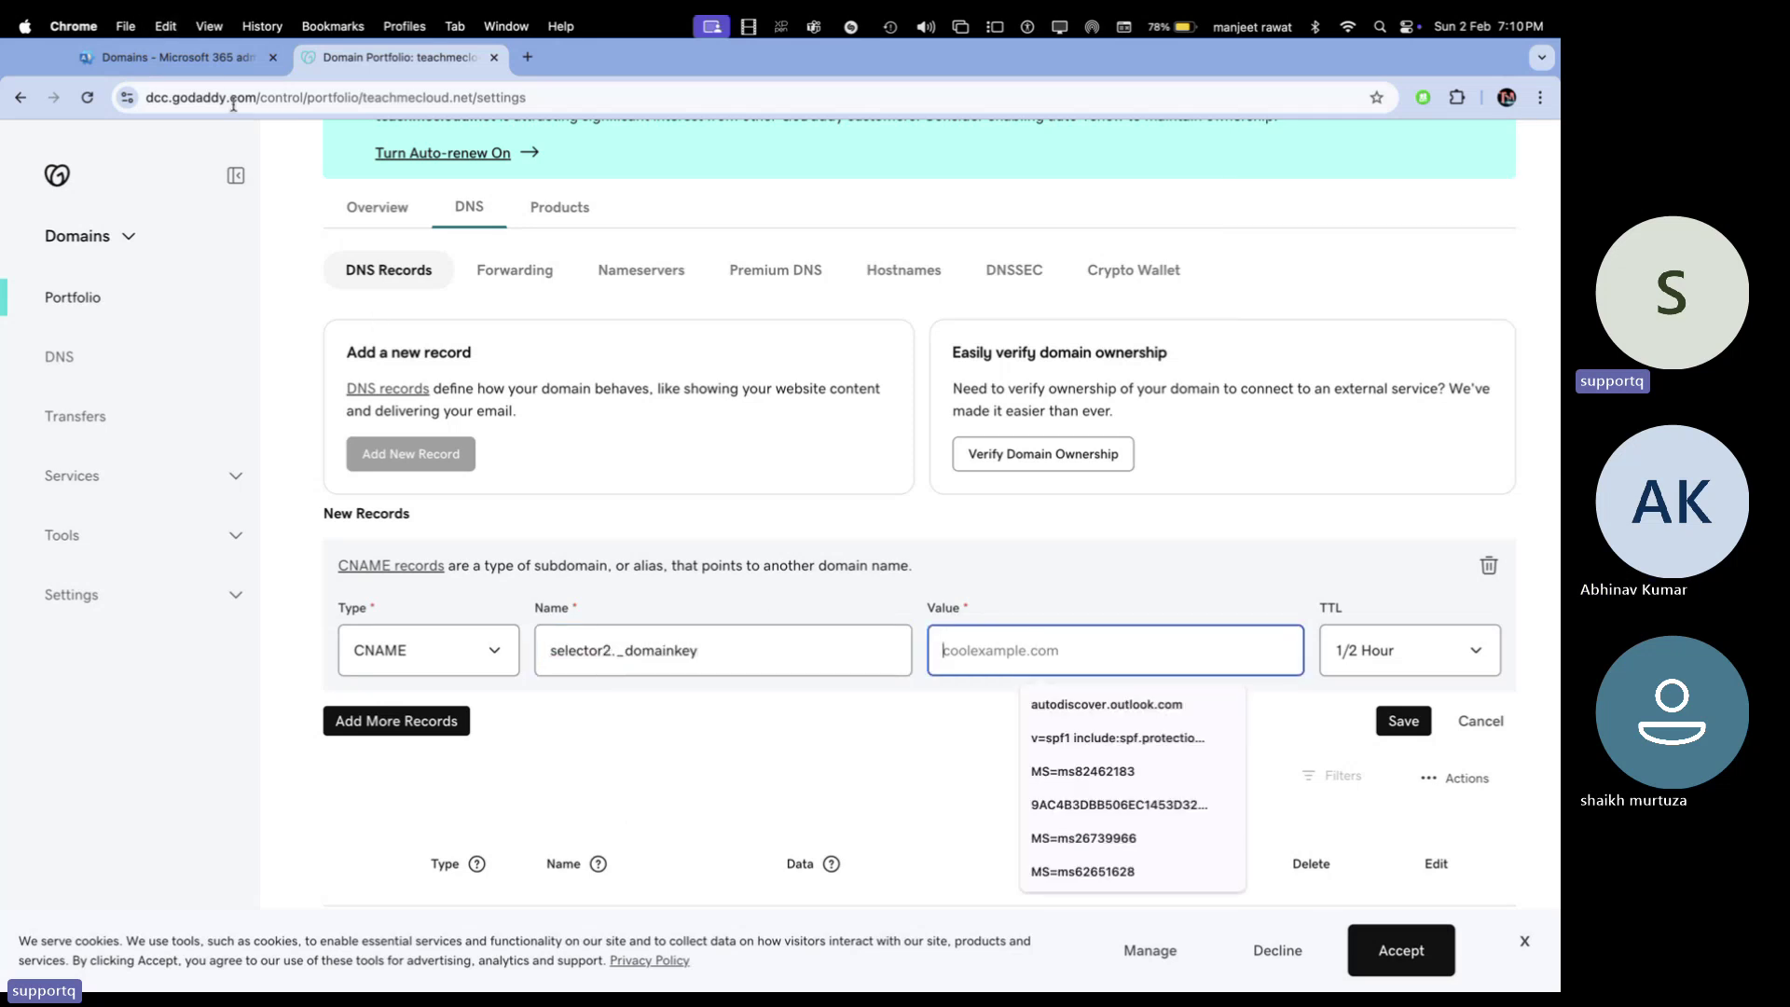
left_click(226, 75)
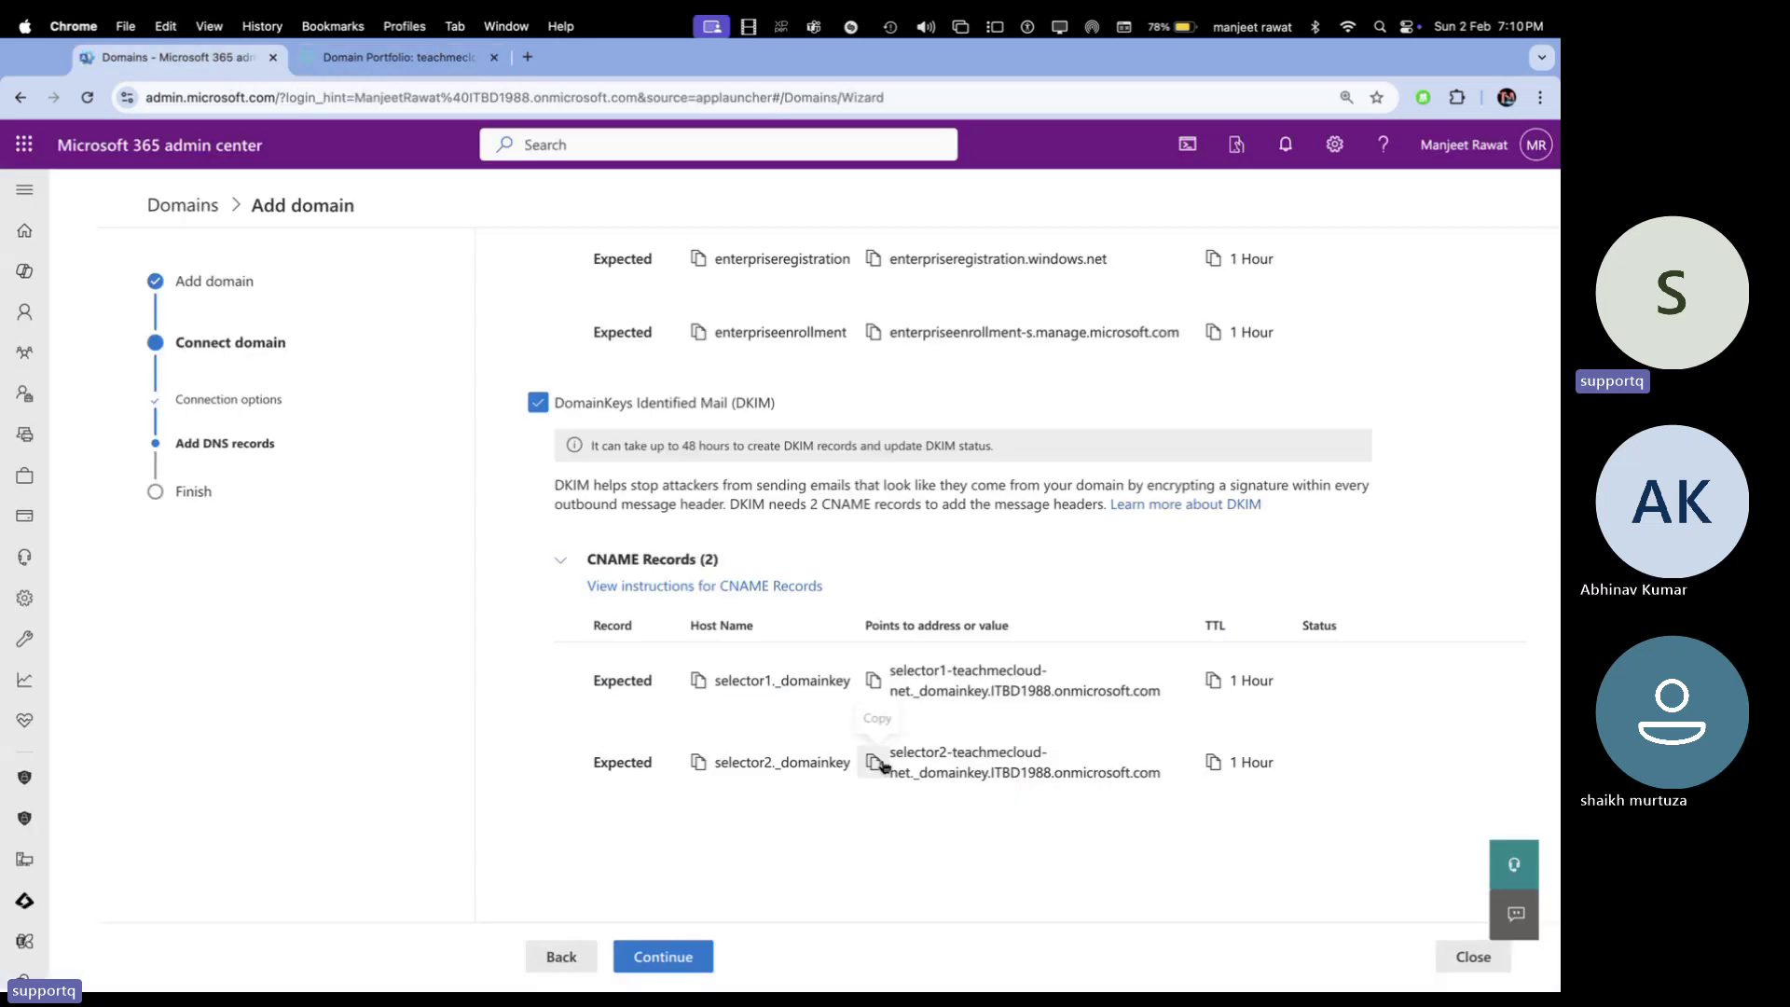
left_click(457, 59)
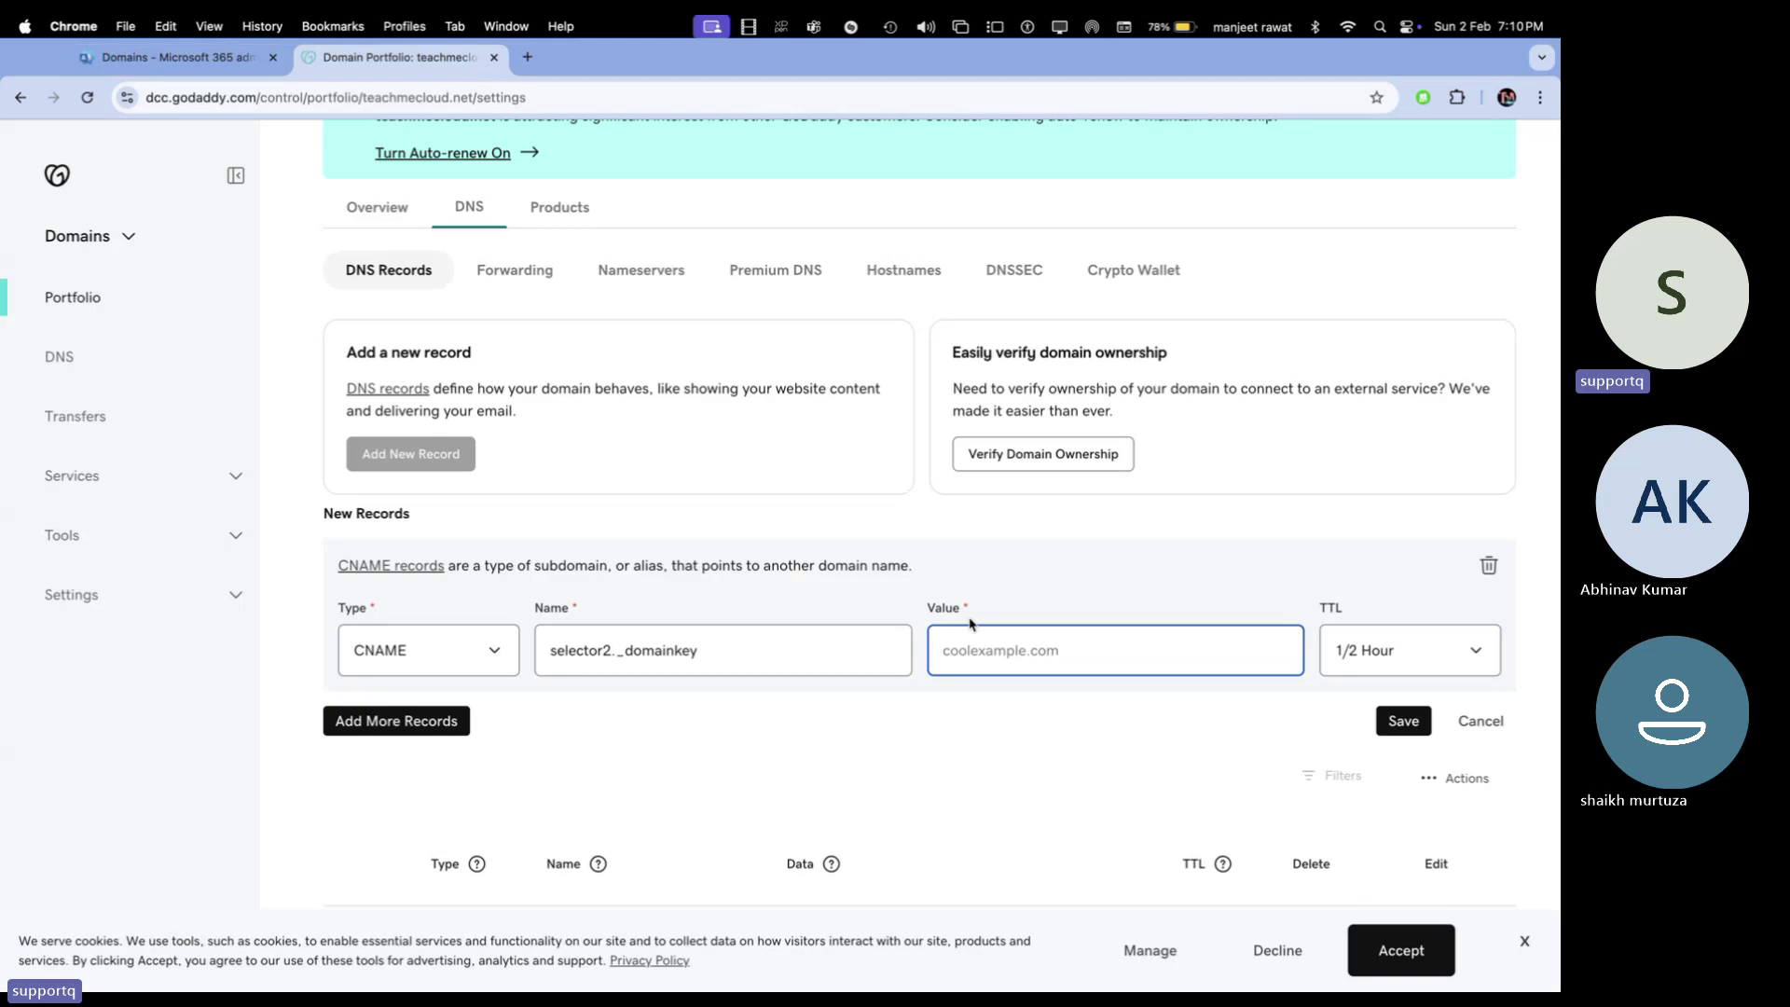
left_click(973, 638)
key("super+v")
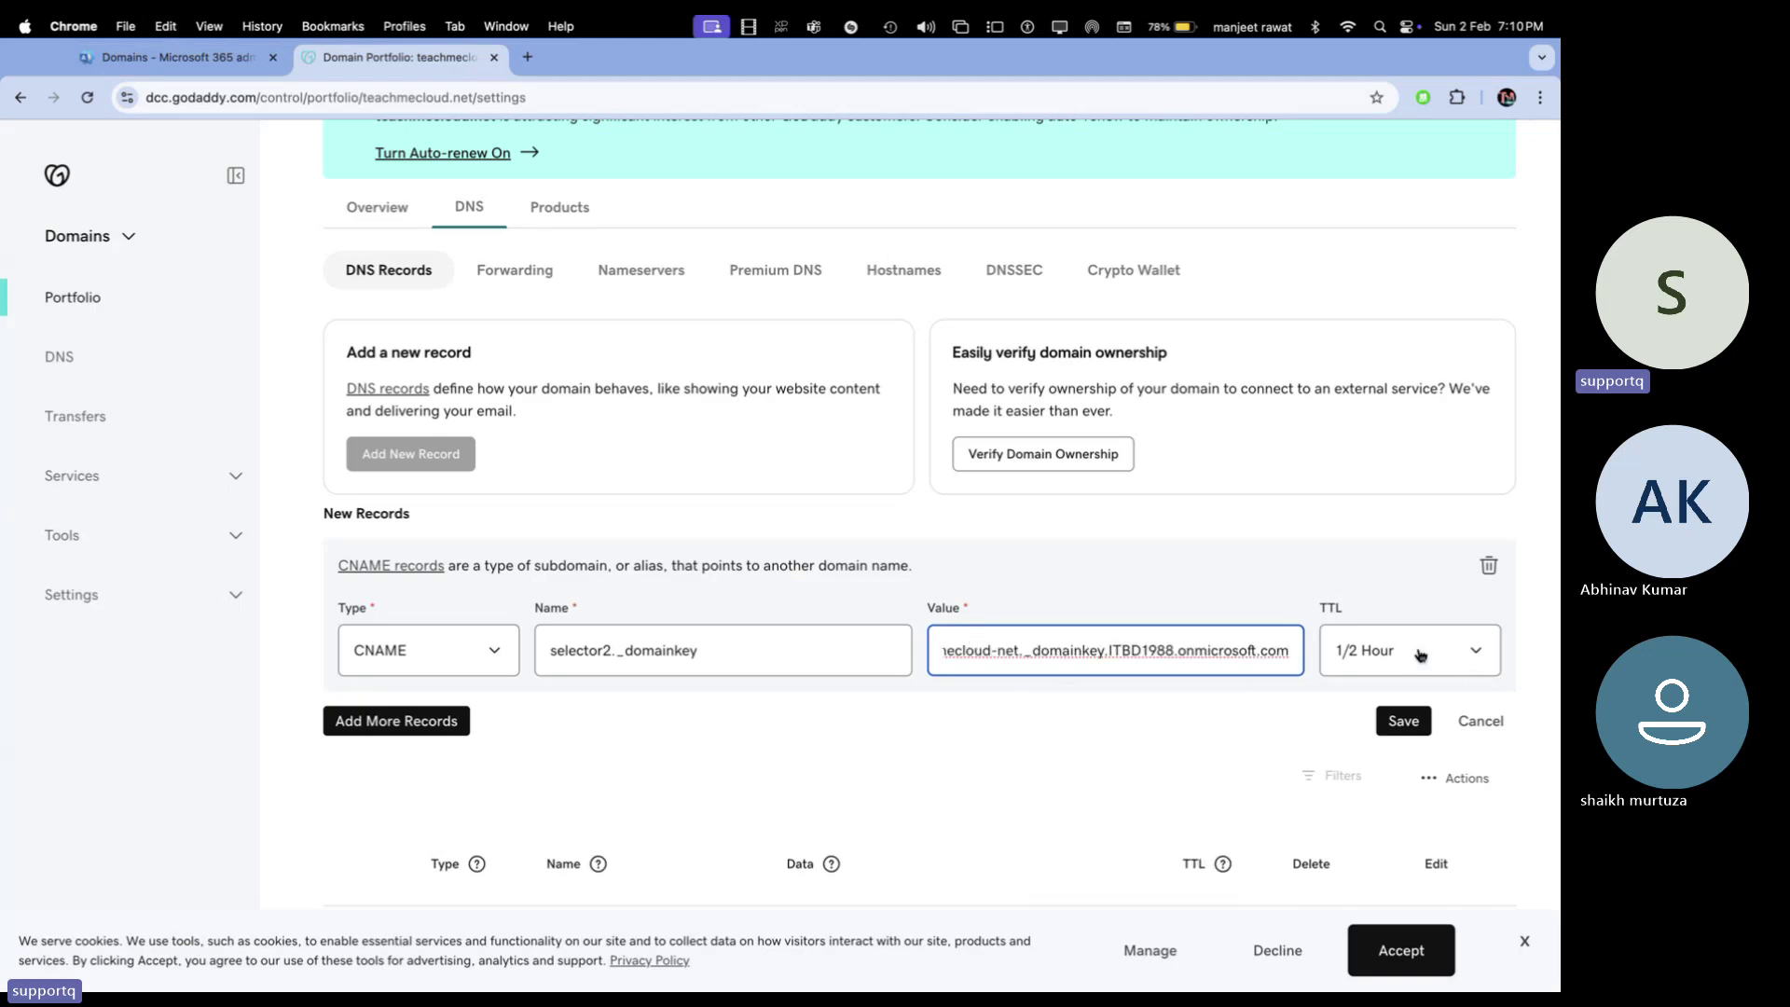
left_click(1418, 651)
left_click(1362, 675)
left_click(1399, 732)
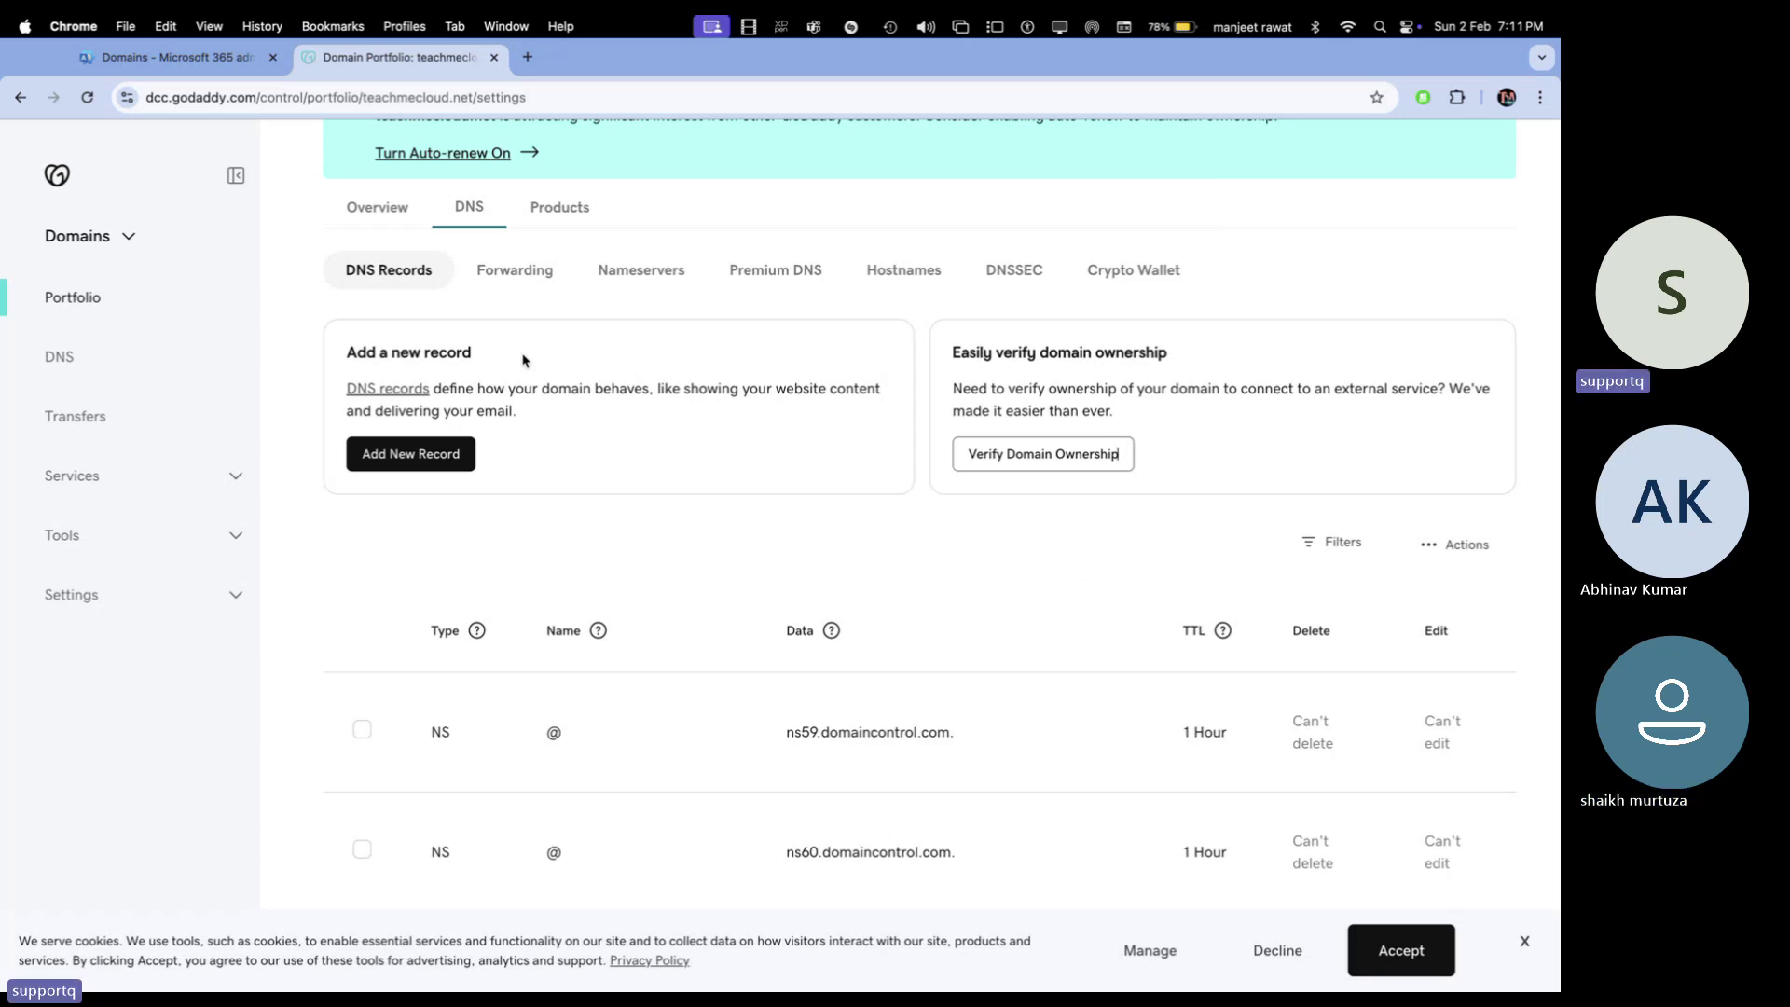
Switch desktops to OneNote and scroll the notes page down to the empty canvas
scroll(262, 526, "down", 12)
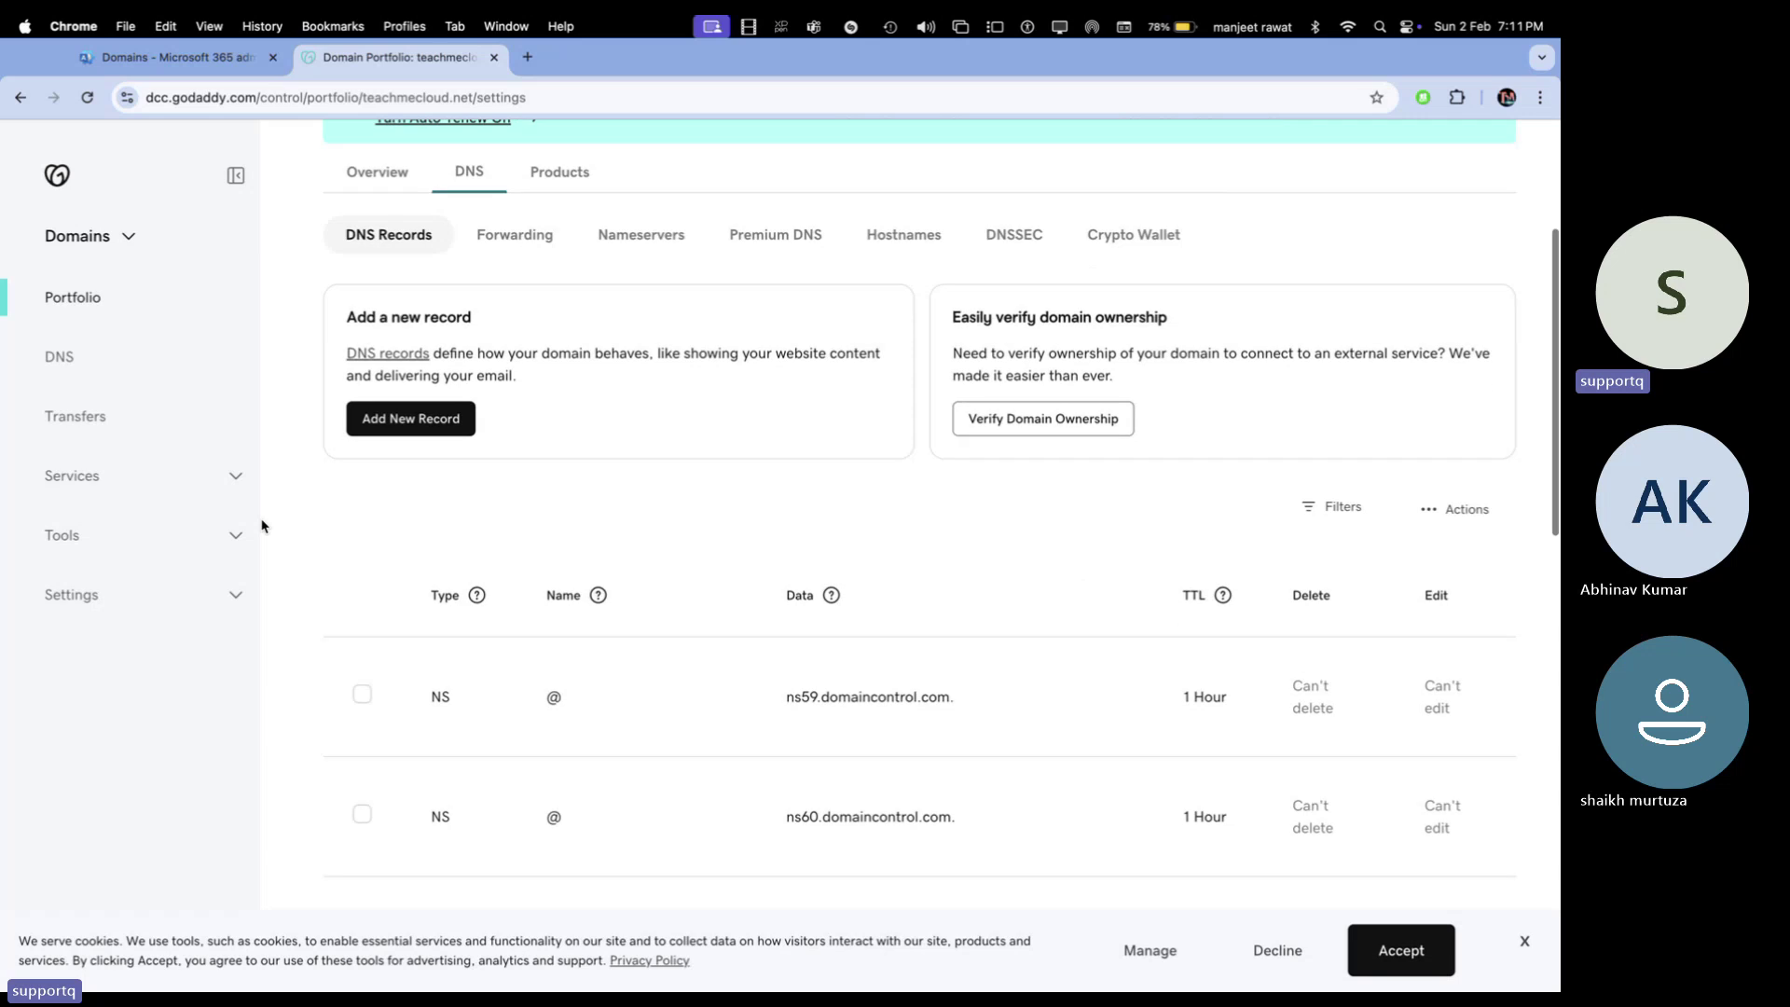
scroll(262, 526, "up", 12)
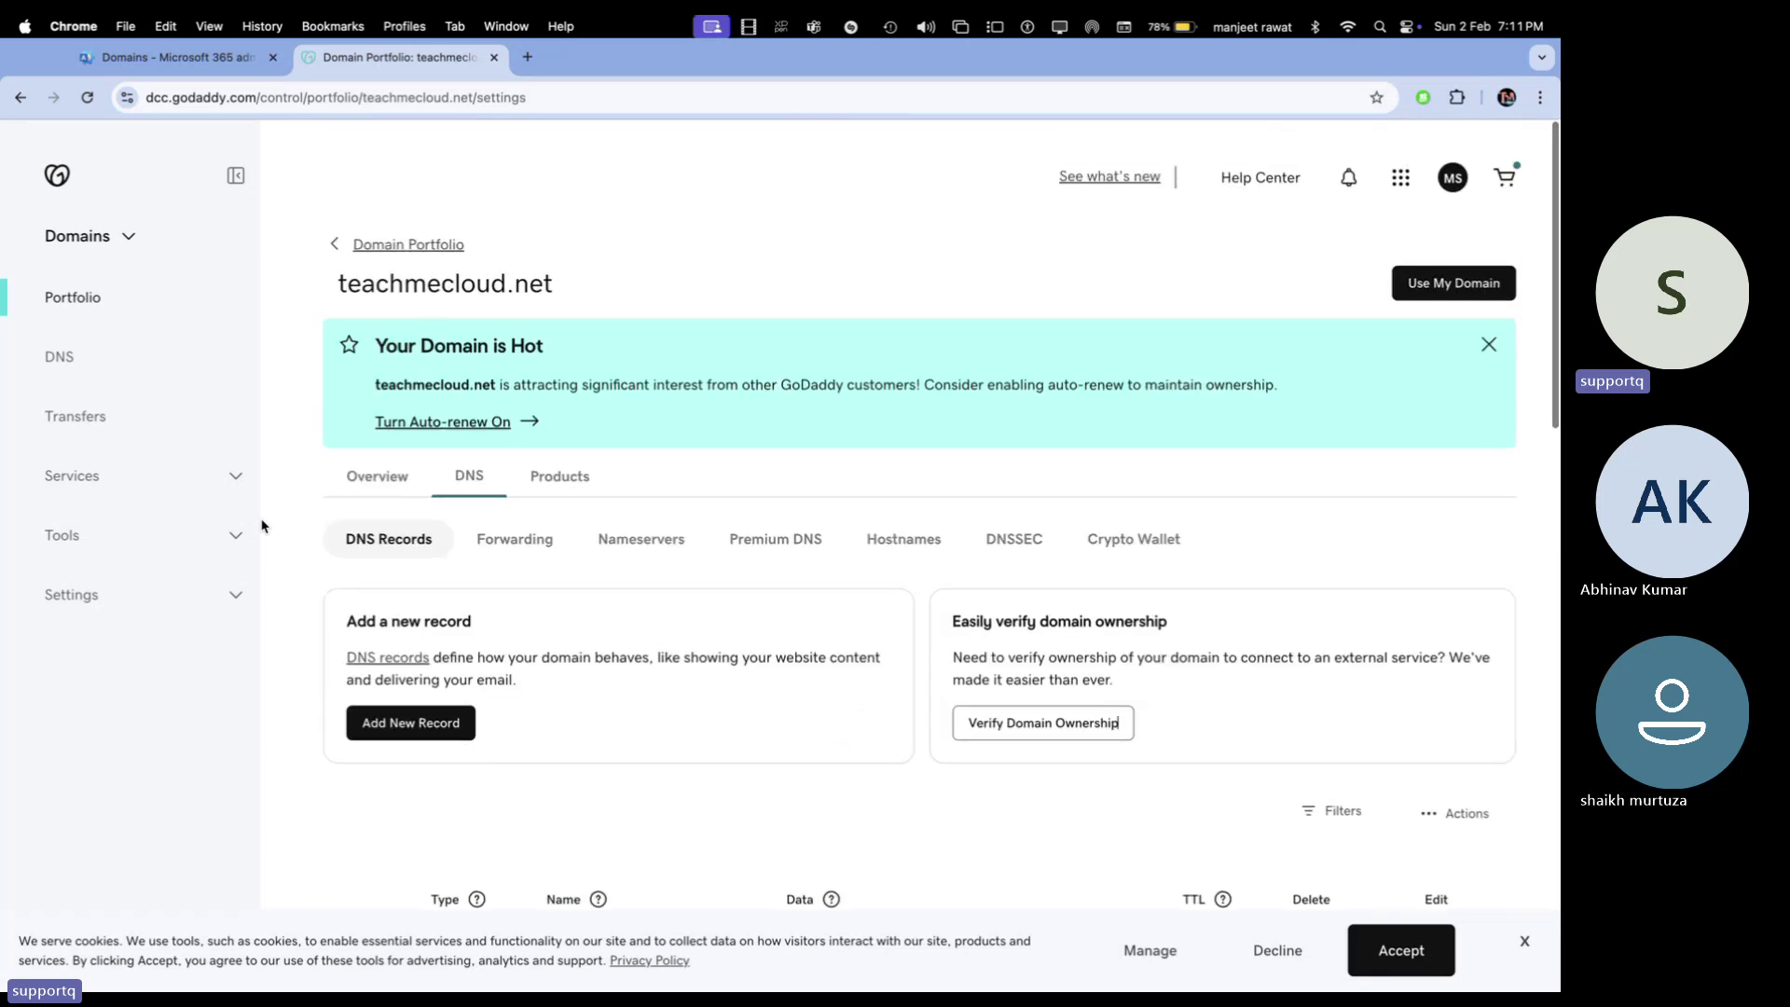
scroll(262, 526, "down", 3)
scroll(262, 526, "down", 5)
key("ctrl+Right")
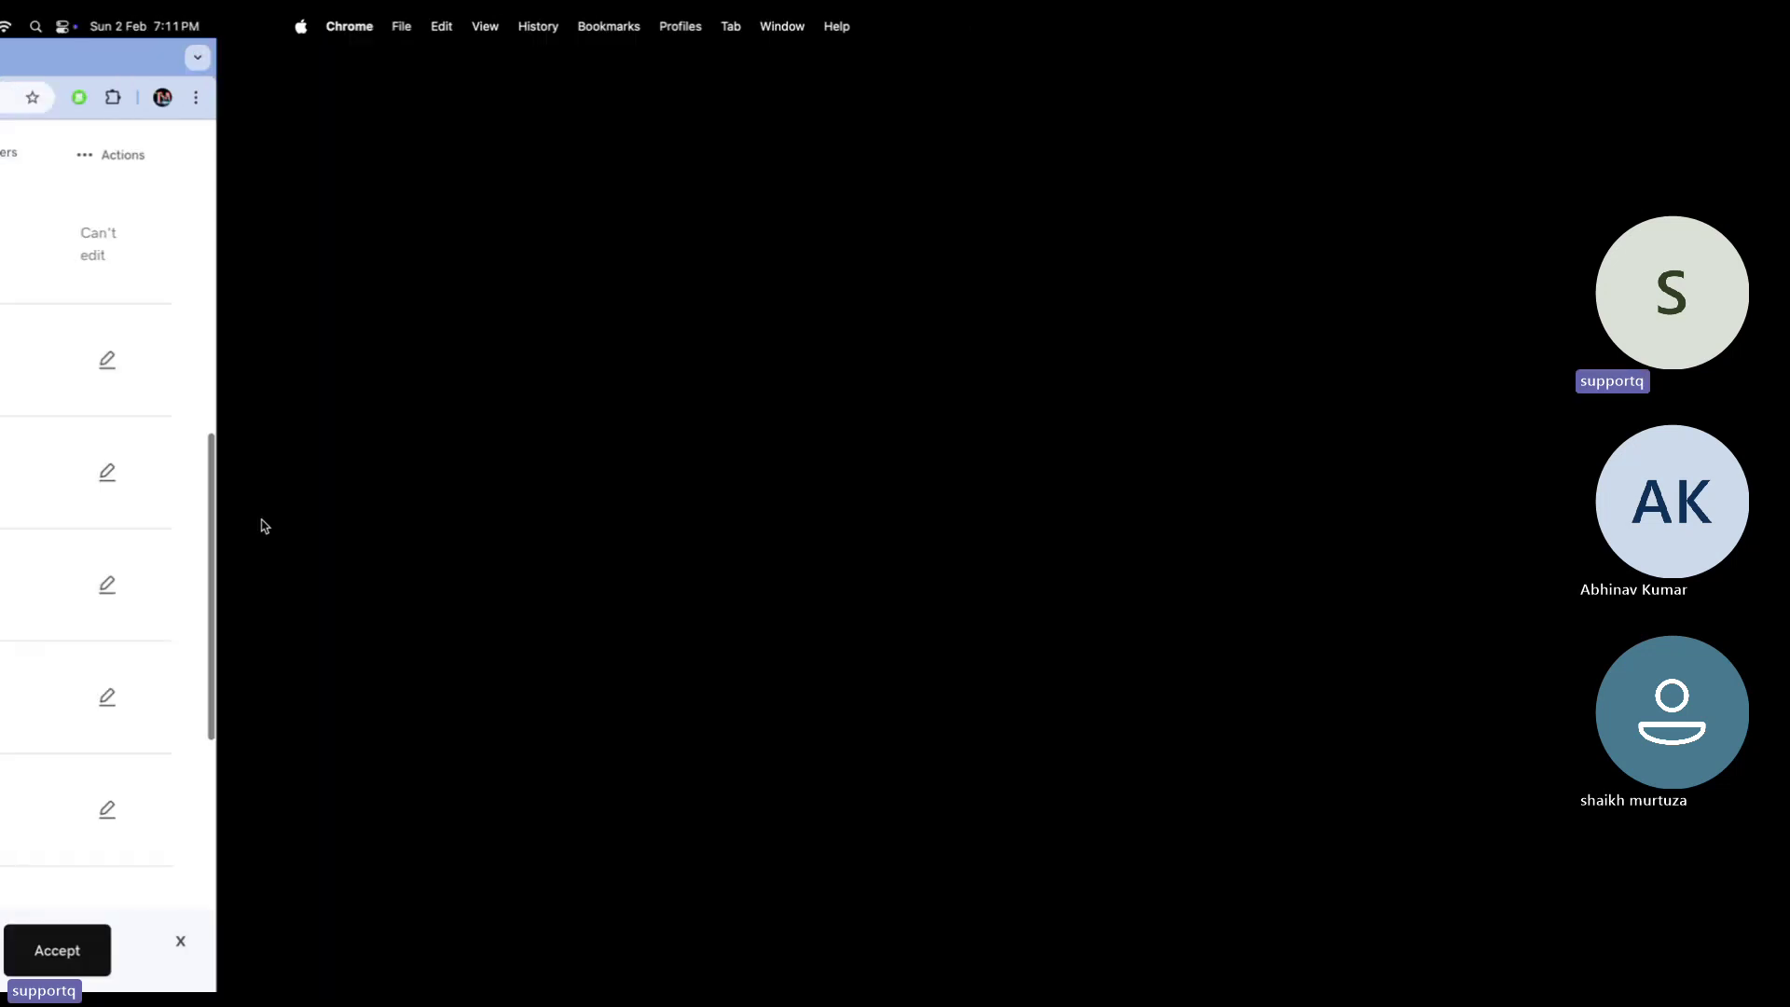
key("ctrl+Right")
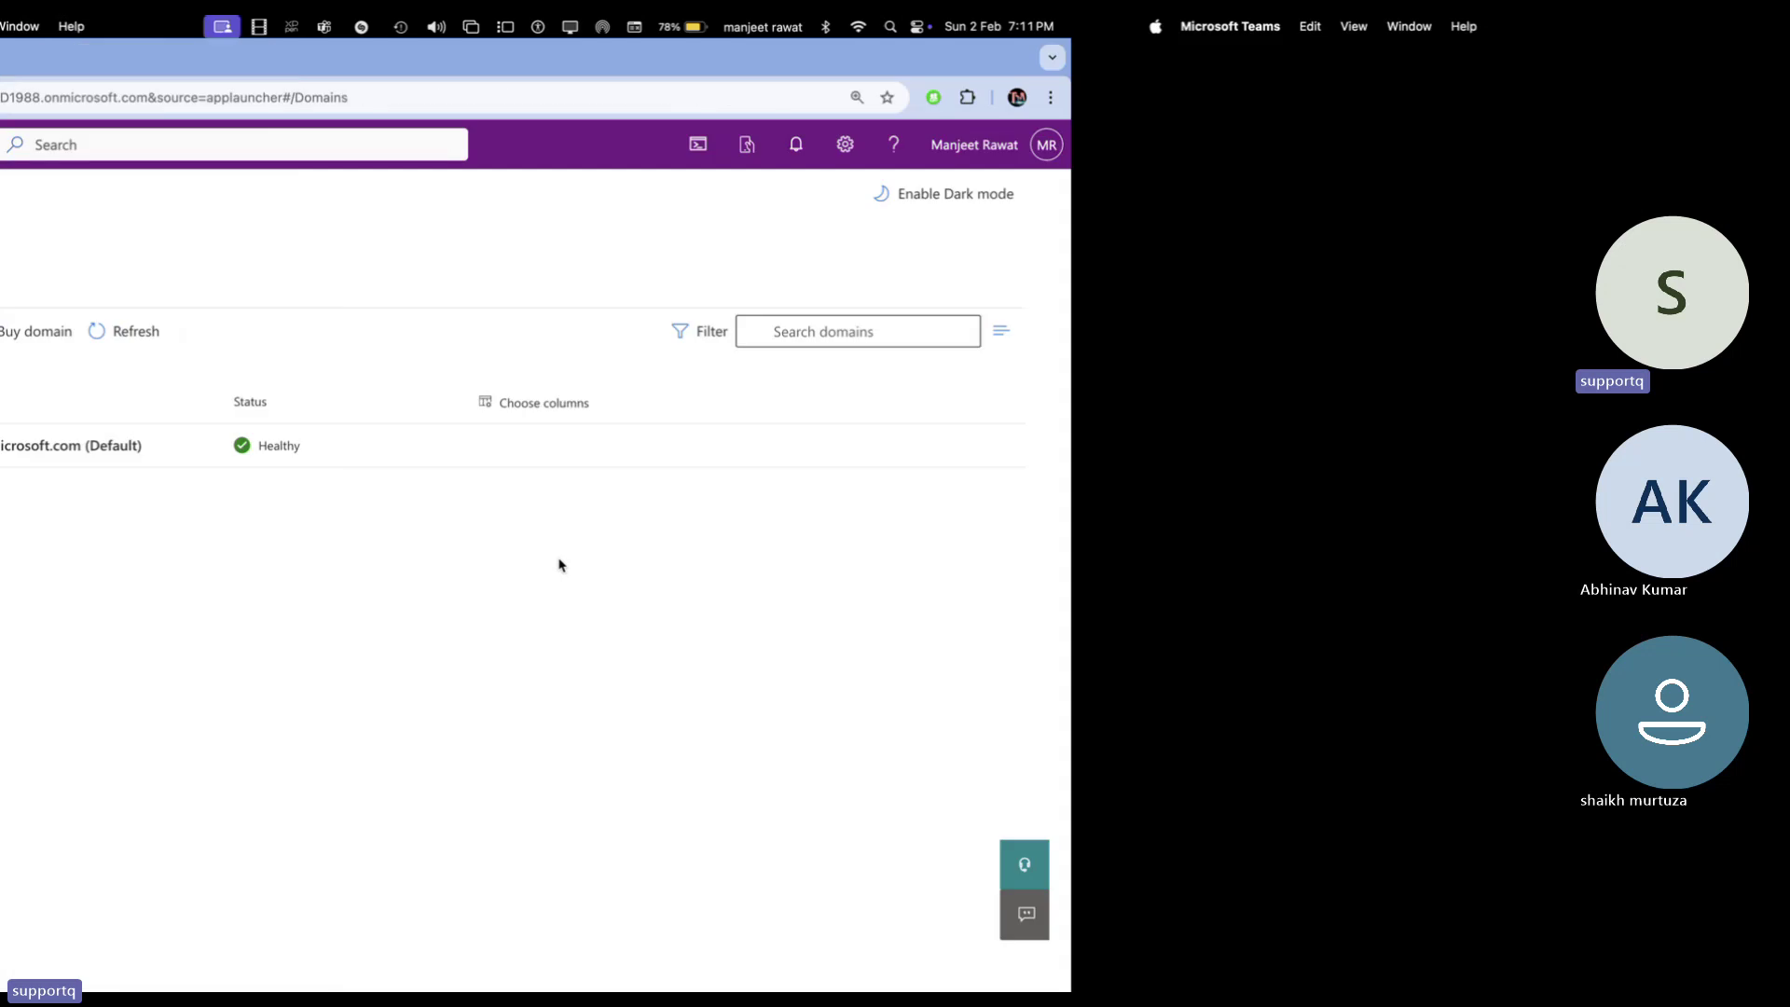
key("ctrl+Left")
key("ctrl+Left")
key("ctrl+Left")
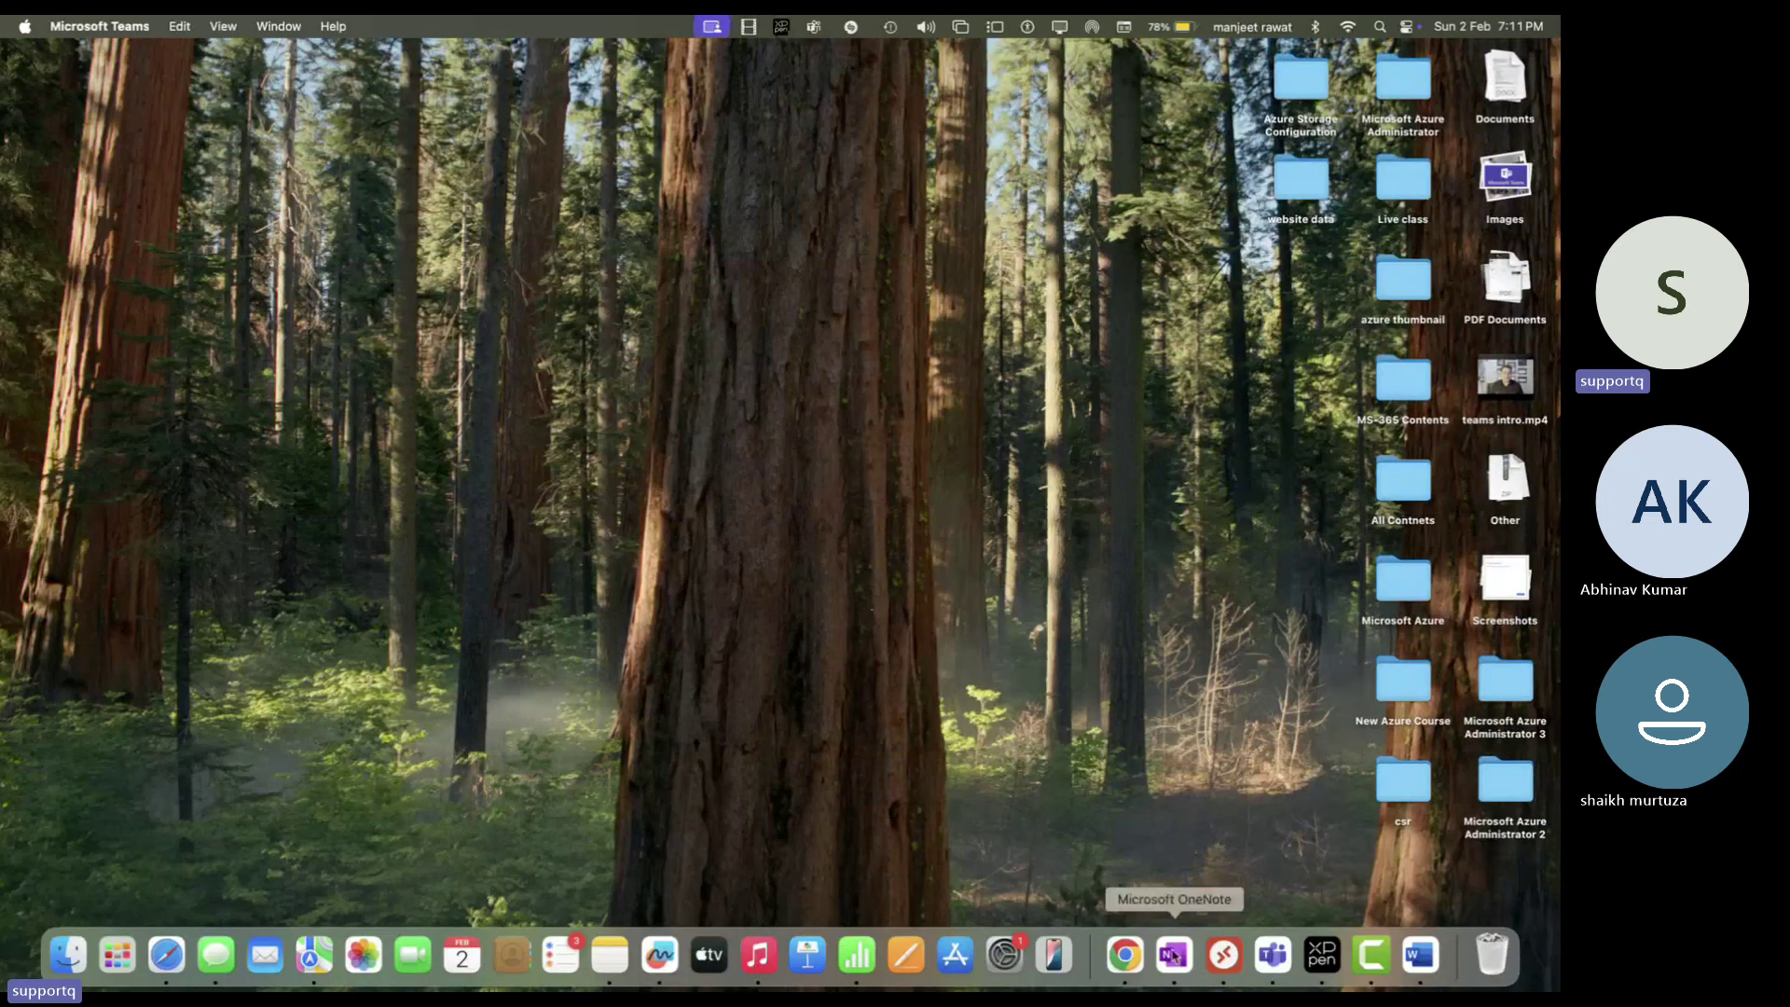
left_click(1174, 954)
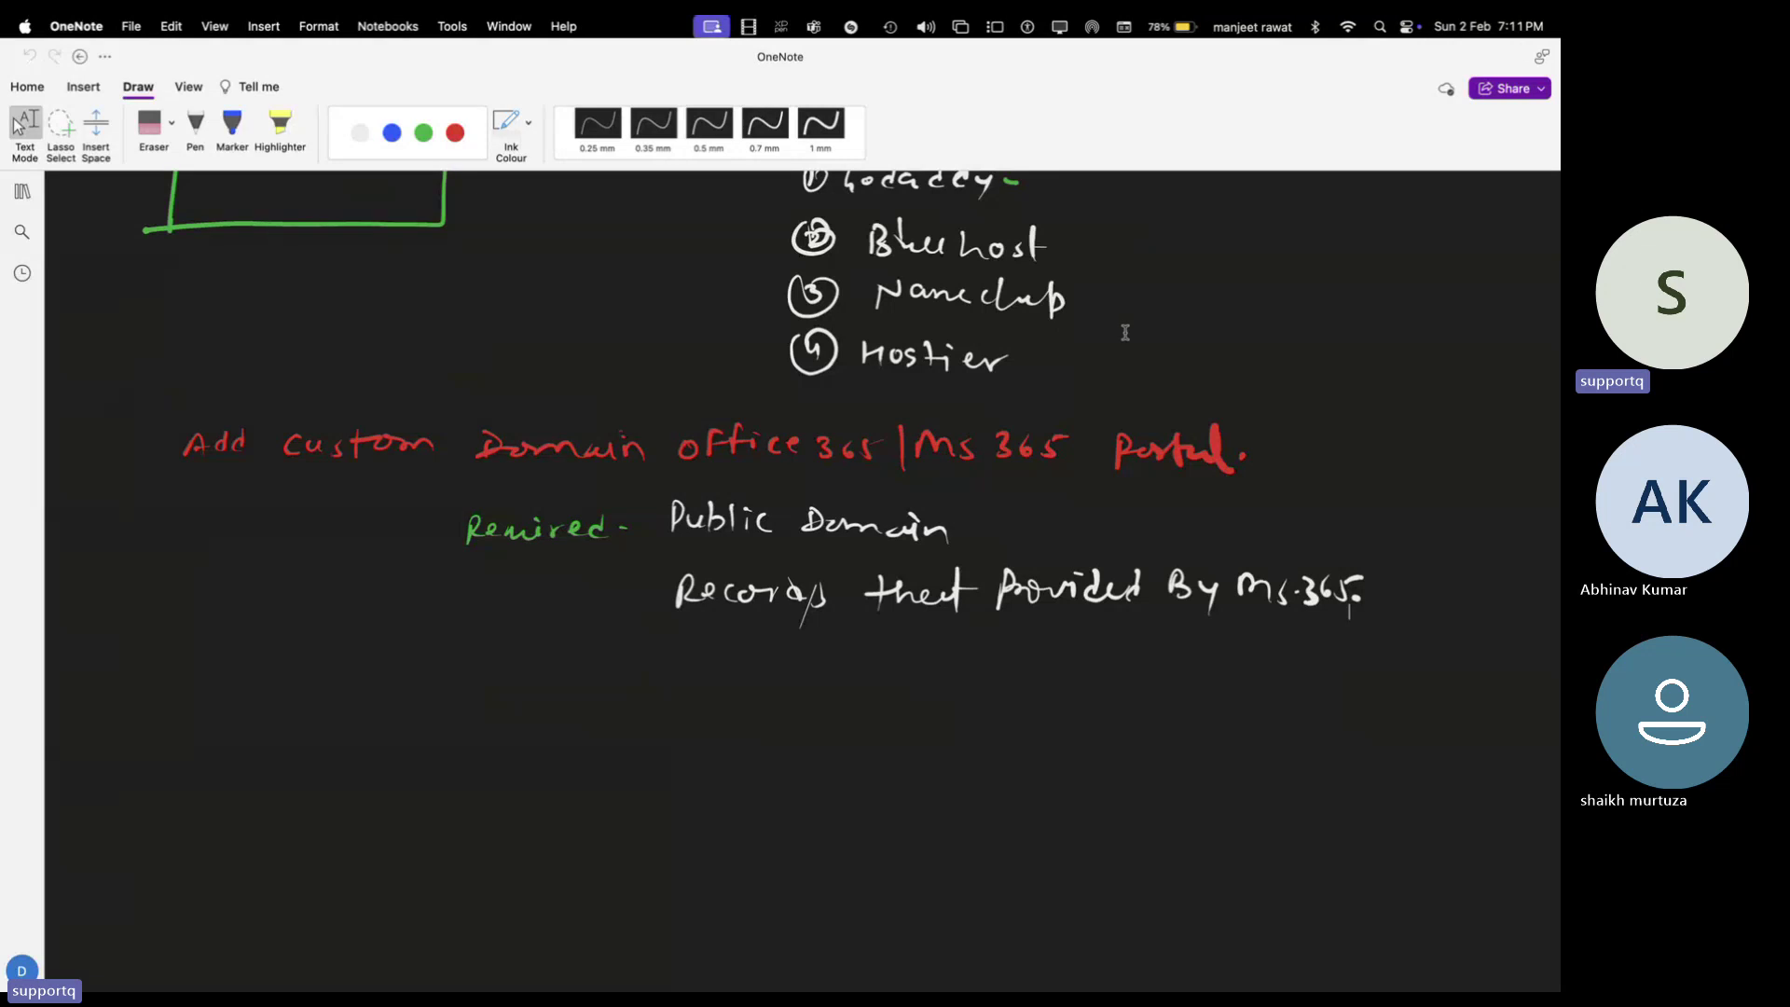
scroll(1010, 532, "down", 1)
scroll(1011, 532, "up", 1)
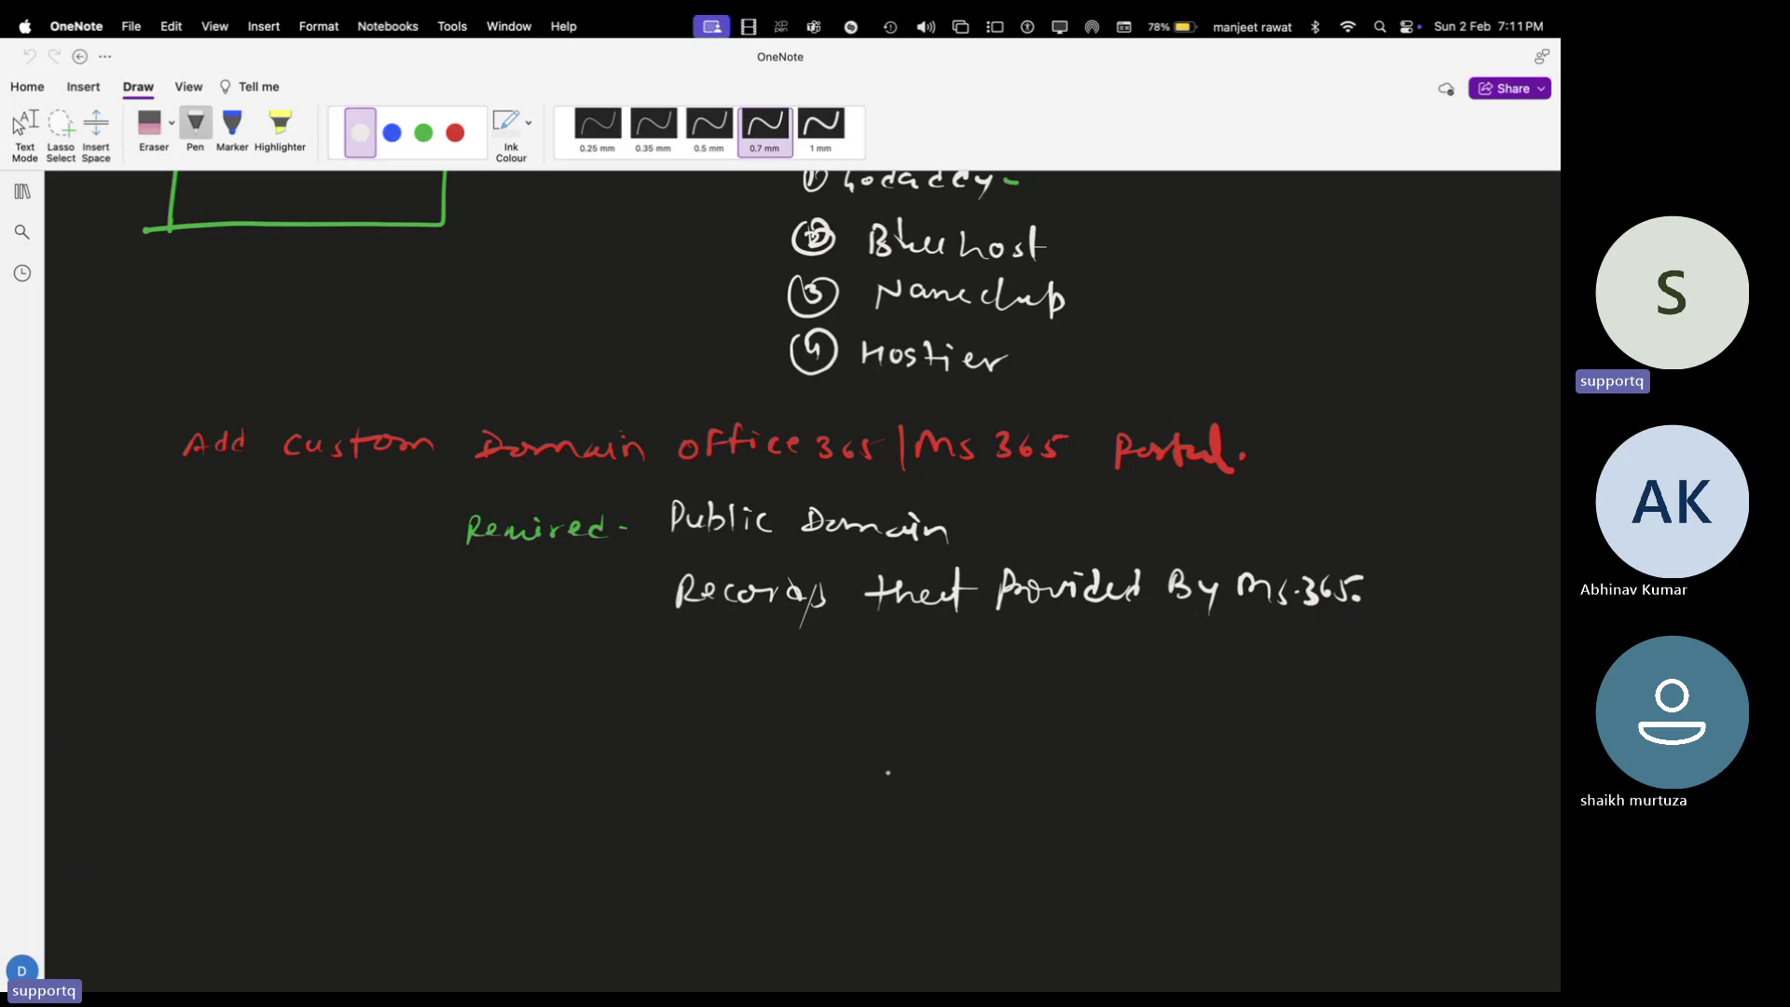
scroll(1502, 947, "down", 10)
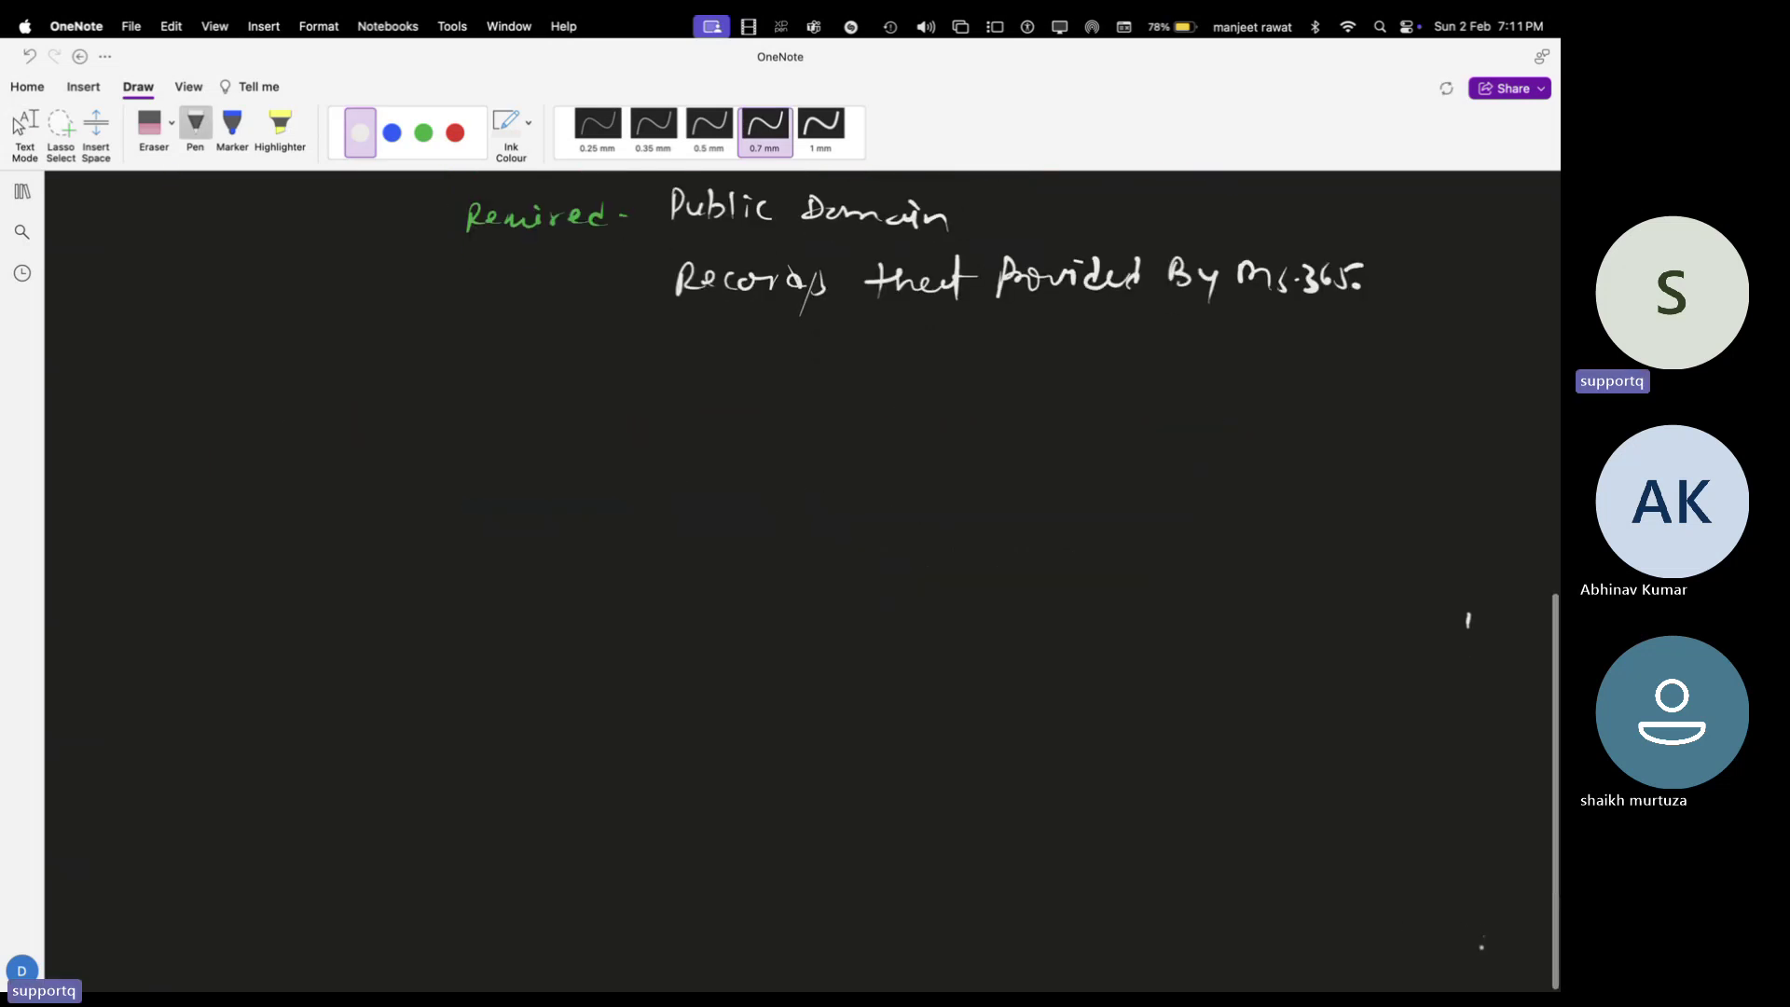
scroll(1502, 948, "down", 2)
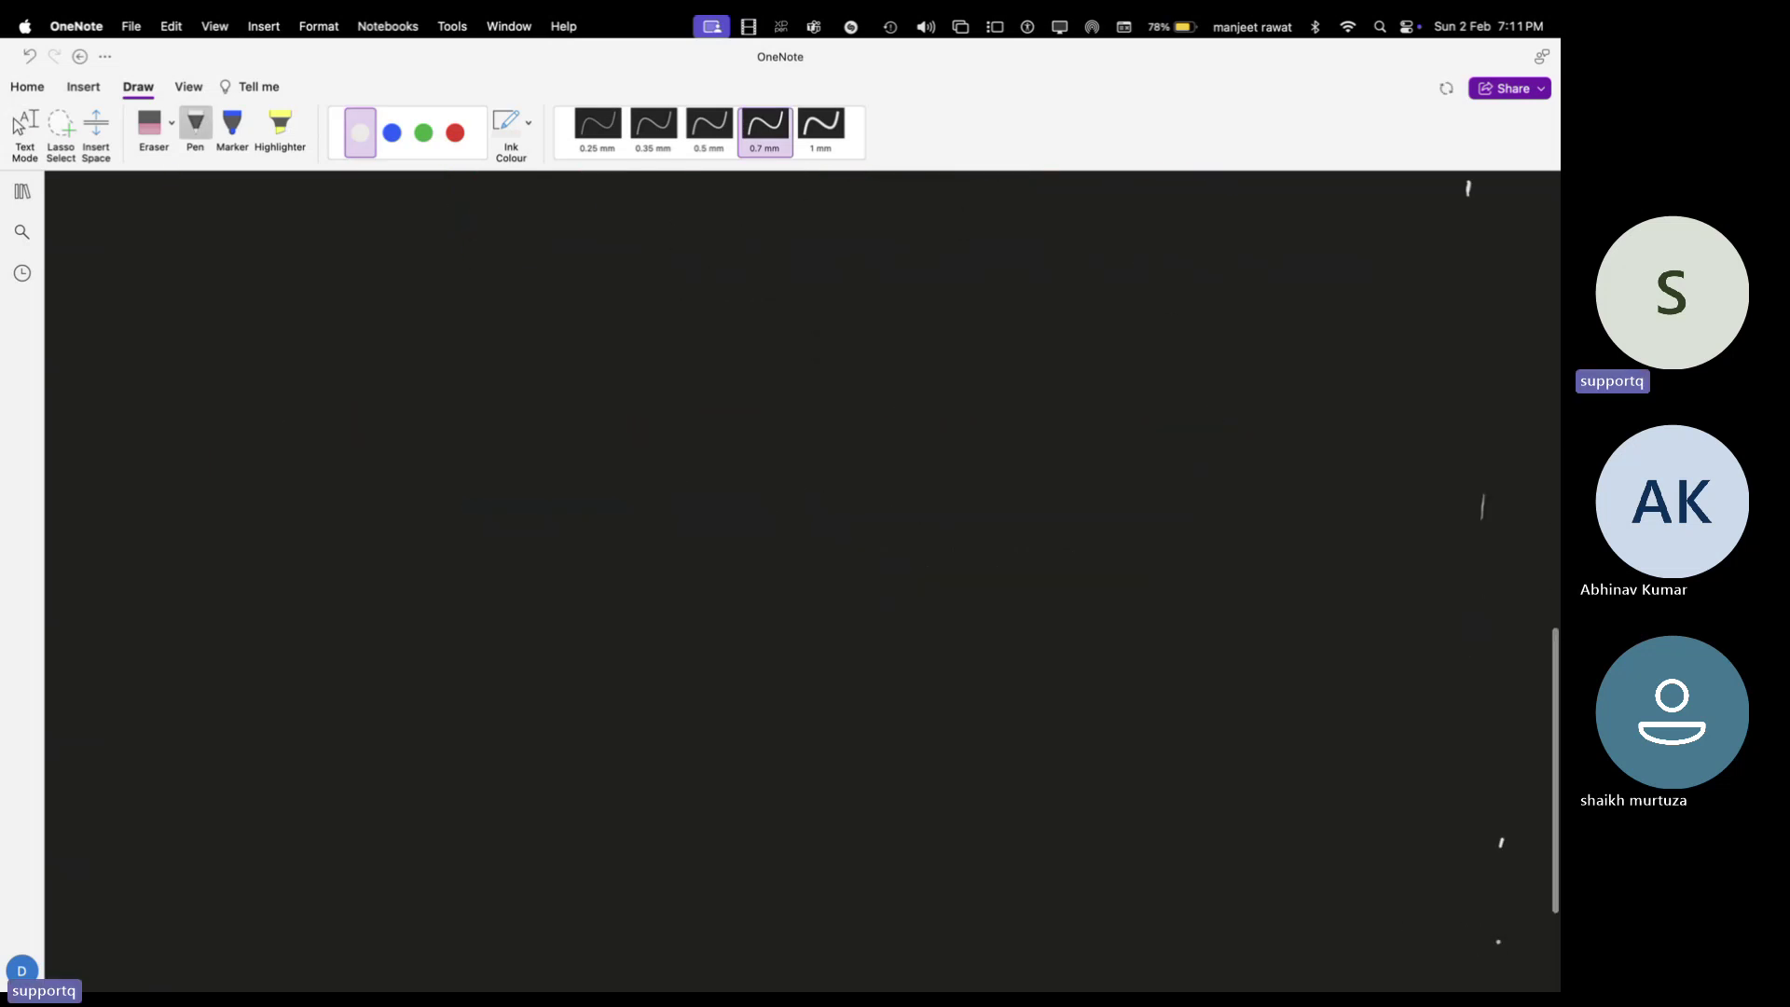
key("Escape")
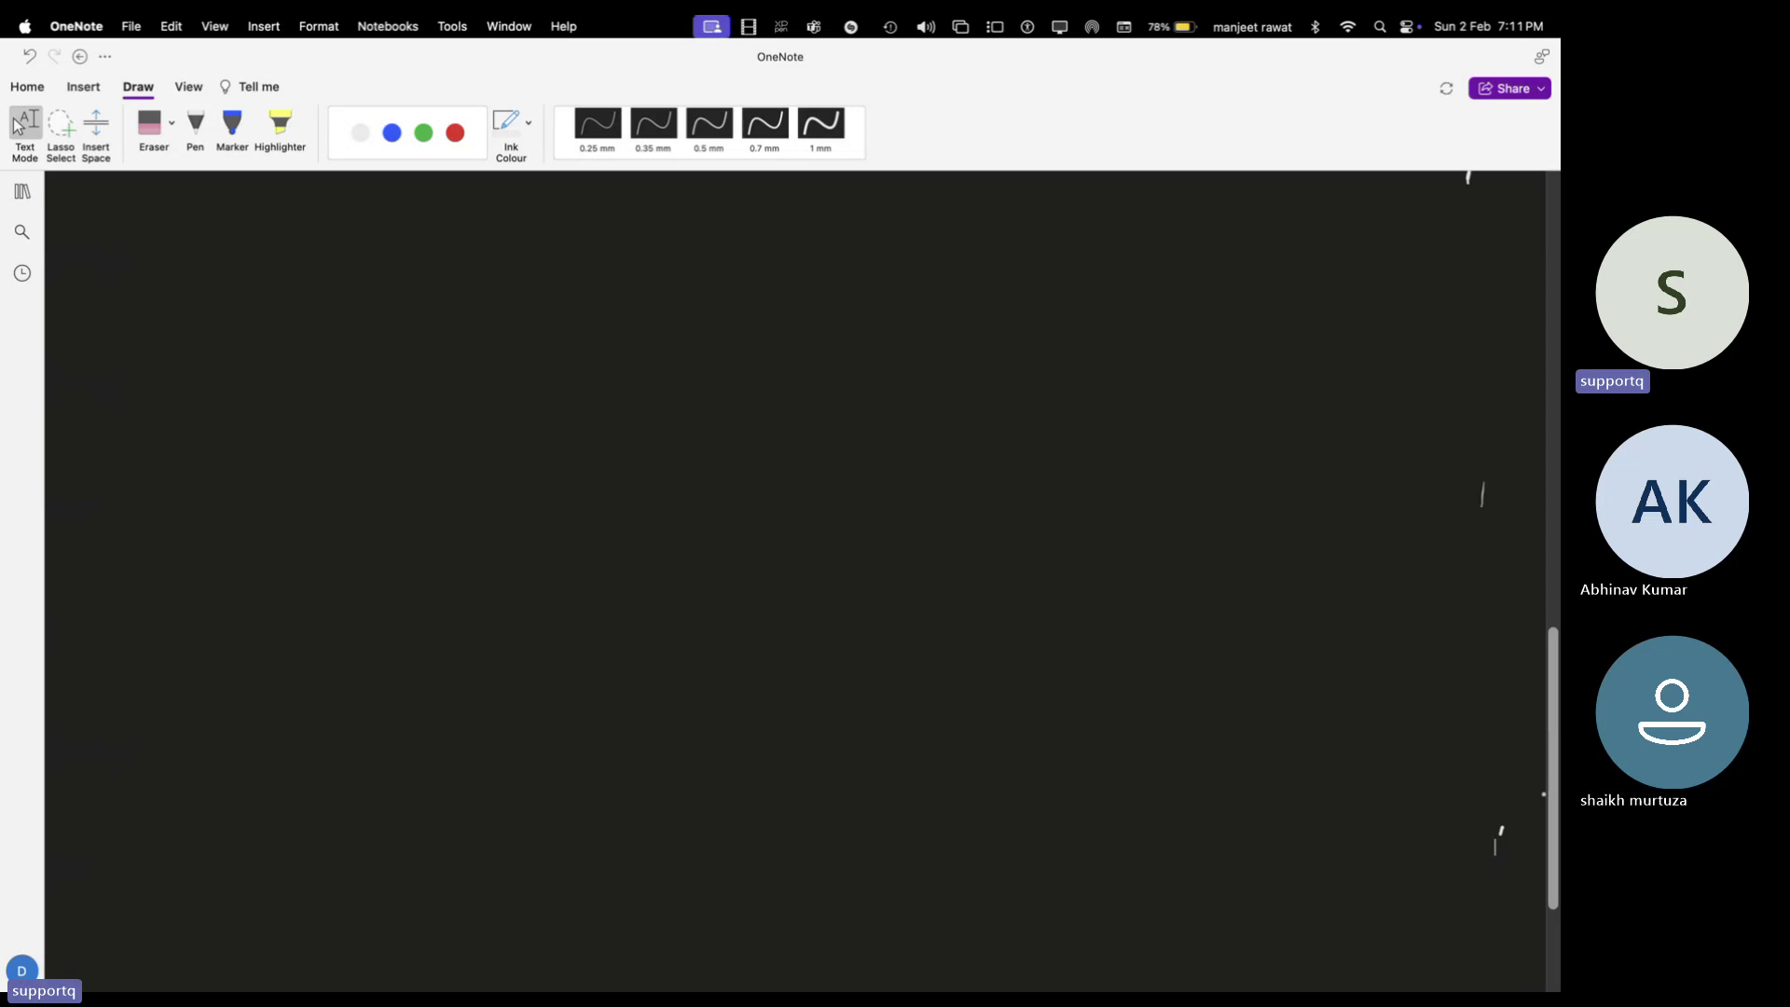
Handwrite the green heading '[All Records at MS-365- custom Domain]' with the Pen
left_click(195, 129)
left_click(423, 135)
mouse_move(541, 242)
left_mouse_down()
mouse_move(635, 220)
mouse_move(827, 240)
left_mouse_up()
left_click_drag(809, 227, 923, 241)
mouse_move(937, 227)
left_mouse_down()
mouse_move(929, 242)
mouse_move(955, 236)
left_mouse_up()
mouse_move(965, 226)
left_mouse_down()
mouse_move(966, 245)
mouse_move(1016, 248)
left_mouse_up()
left_click(1014, 241)
left_click_drag(1022, 227, 1047, 238)
mouse_move(1089, 233)
left_mouse_down()
mouse_move(1080, 248)
mouse_move(1138, 251)
left_mouse_up()
left_click_drag(1129, 241, 1164, 242)
mouse_move(1173, 252)
left_mouse_down()
mouse_move(1350, 248)
mouse_move(1339, 271)
left_mouse_up()
left_click(1216, 236)
left_click(1216, 246)
left_click(1334, 249)
mouse_move(515, 204)
left_mouse_down()
mouse_move(536, 202)
mouse_move(529, 257)
left_mouse_up()
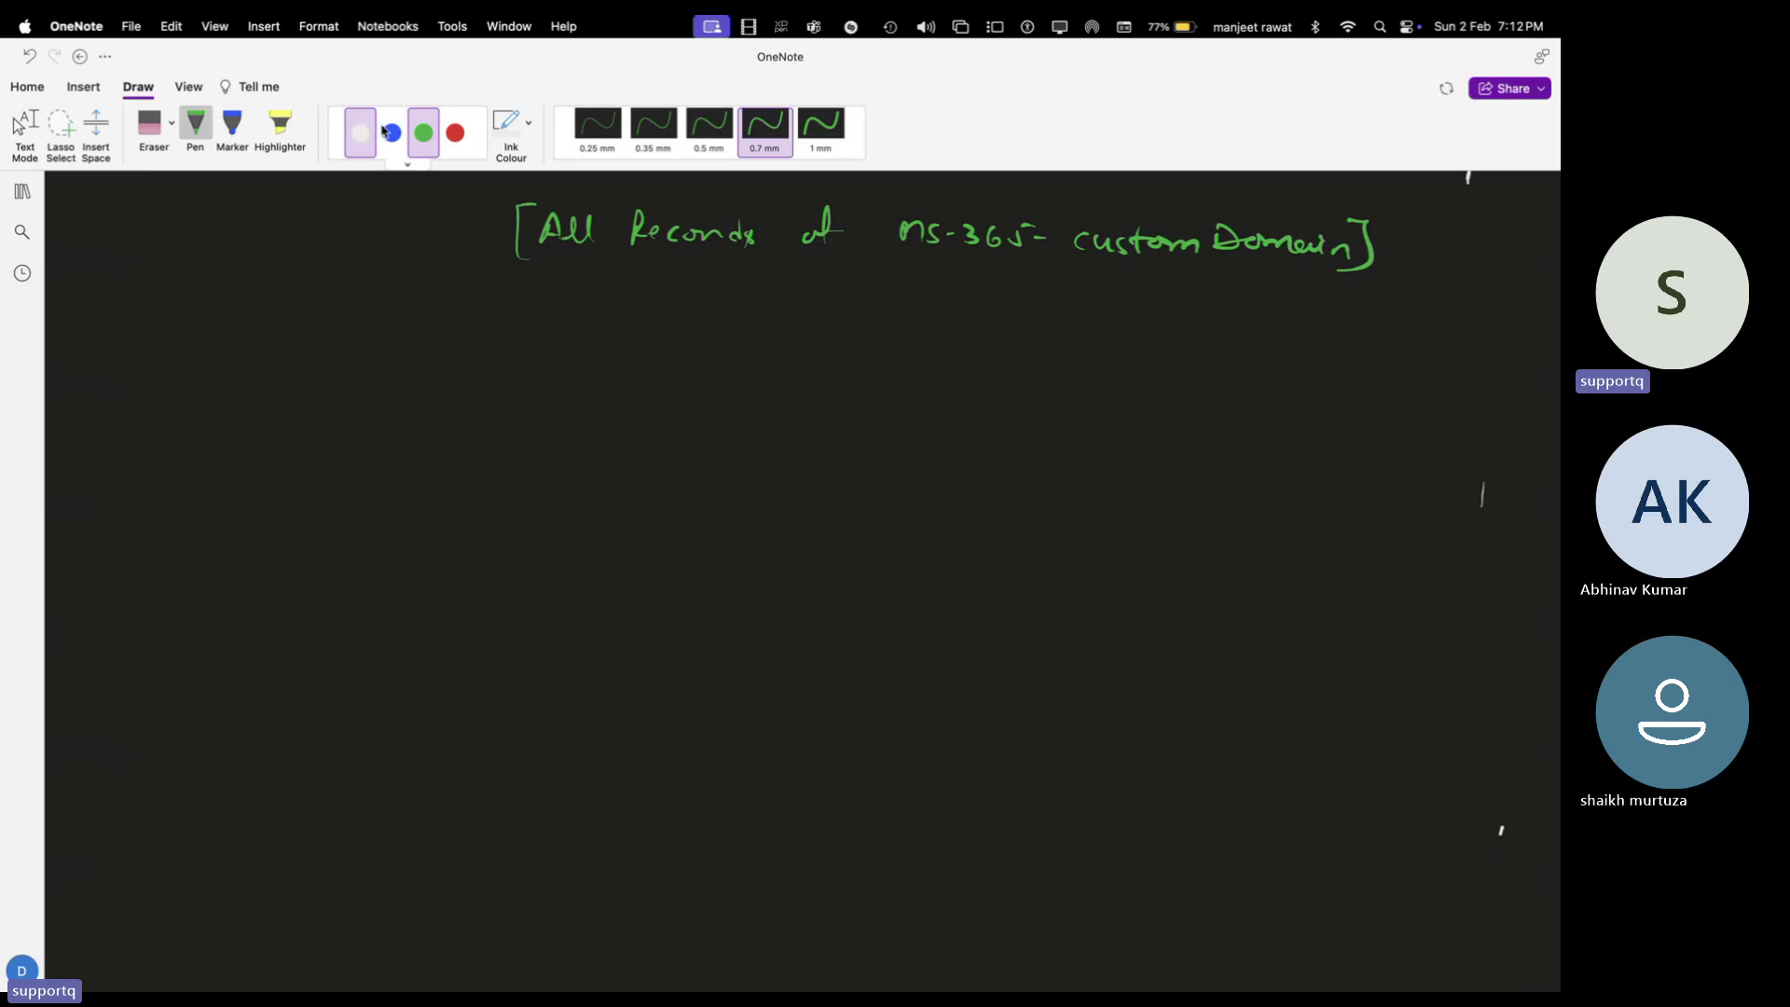
left_click(361, 132)
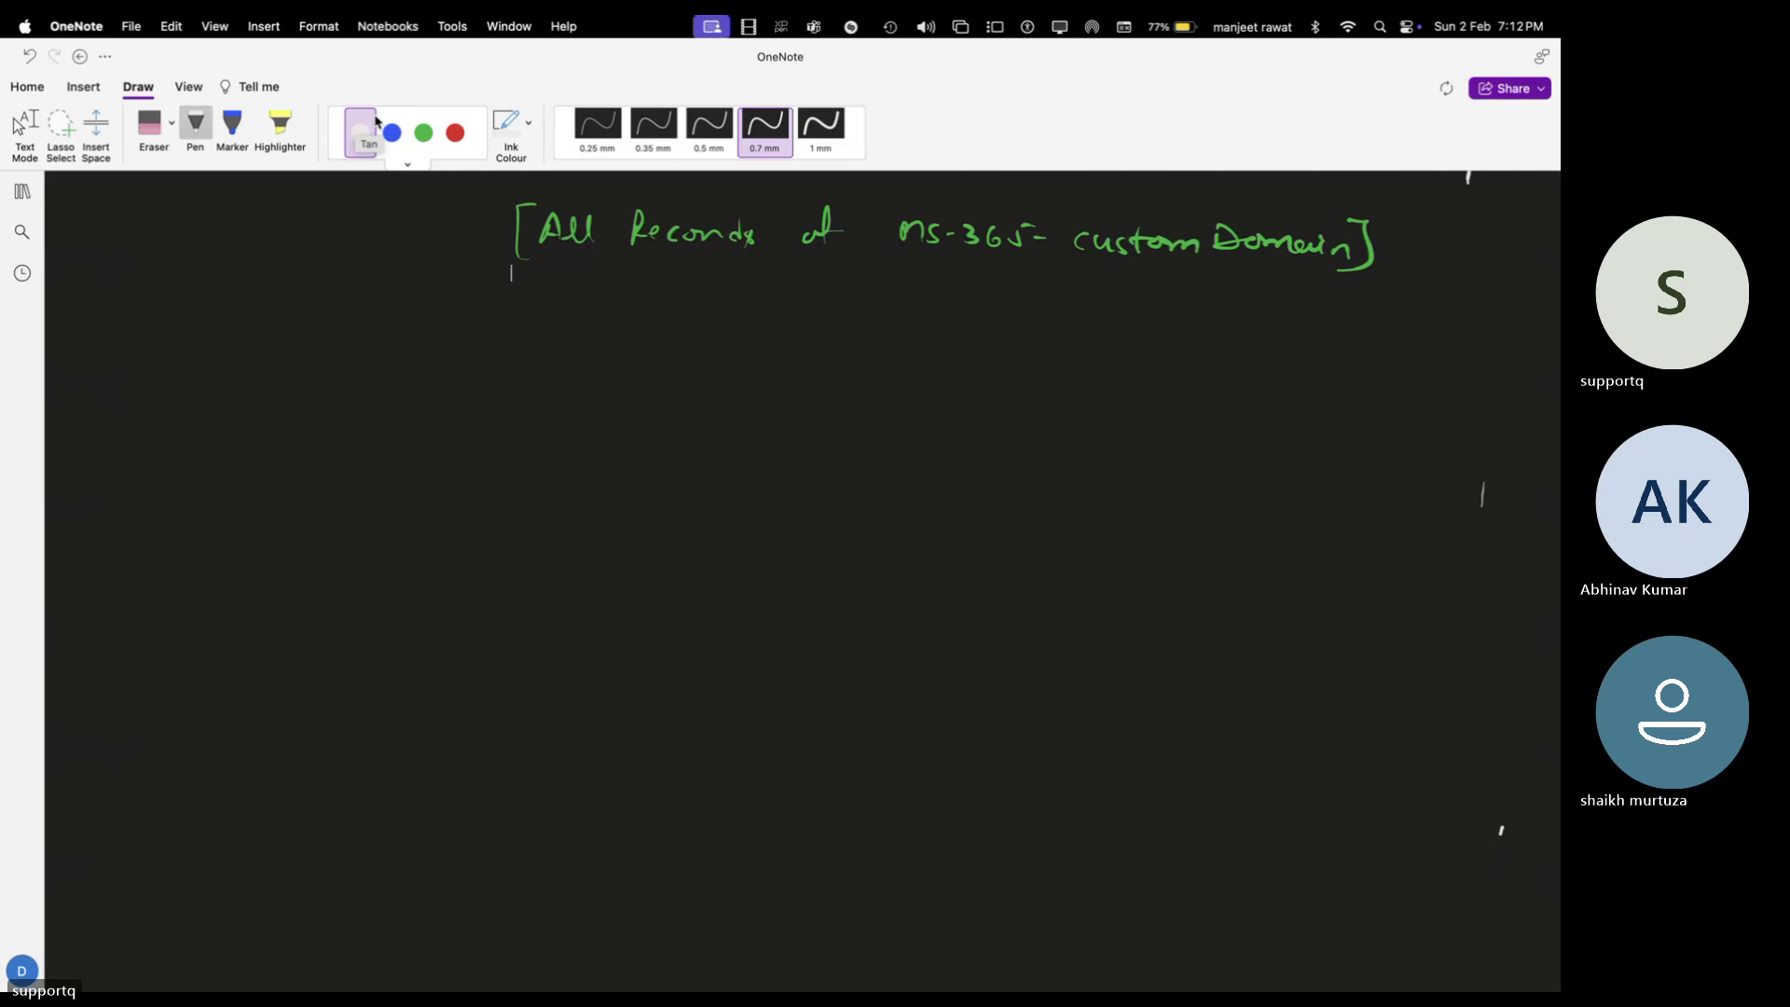
left_click(375, 122)
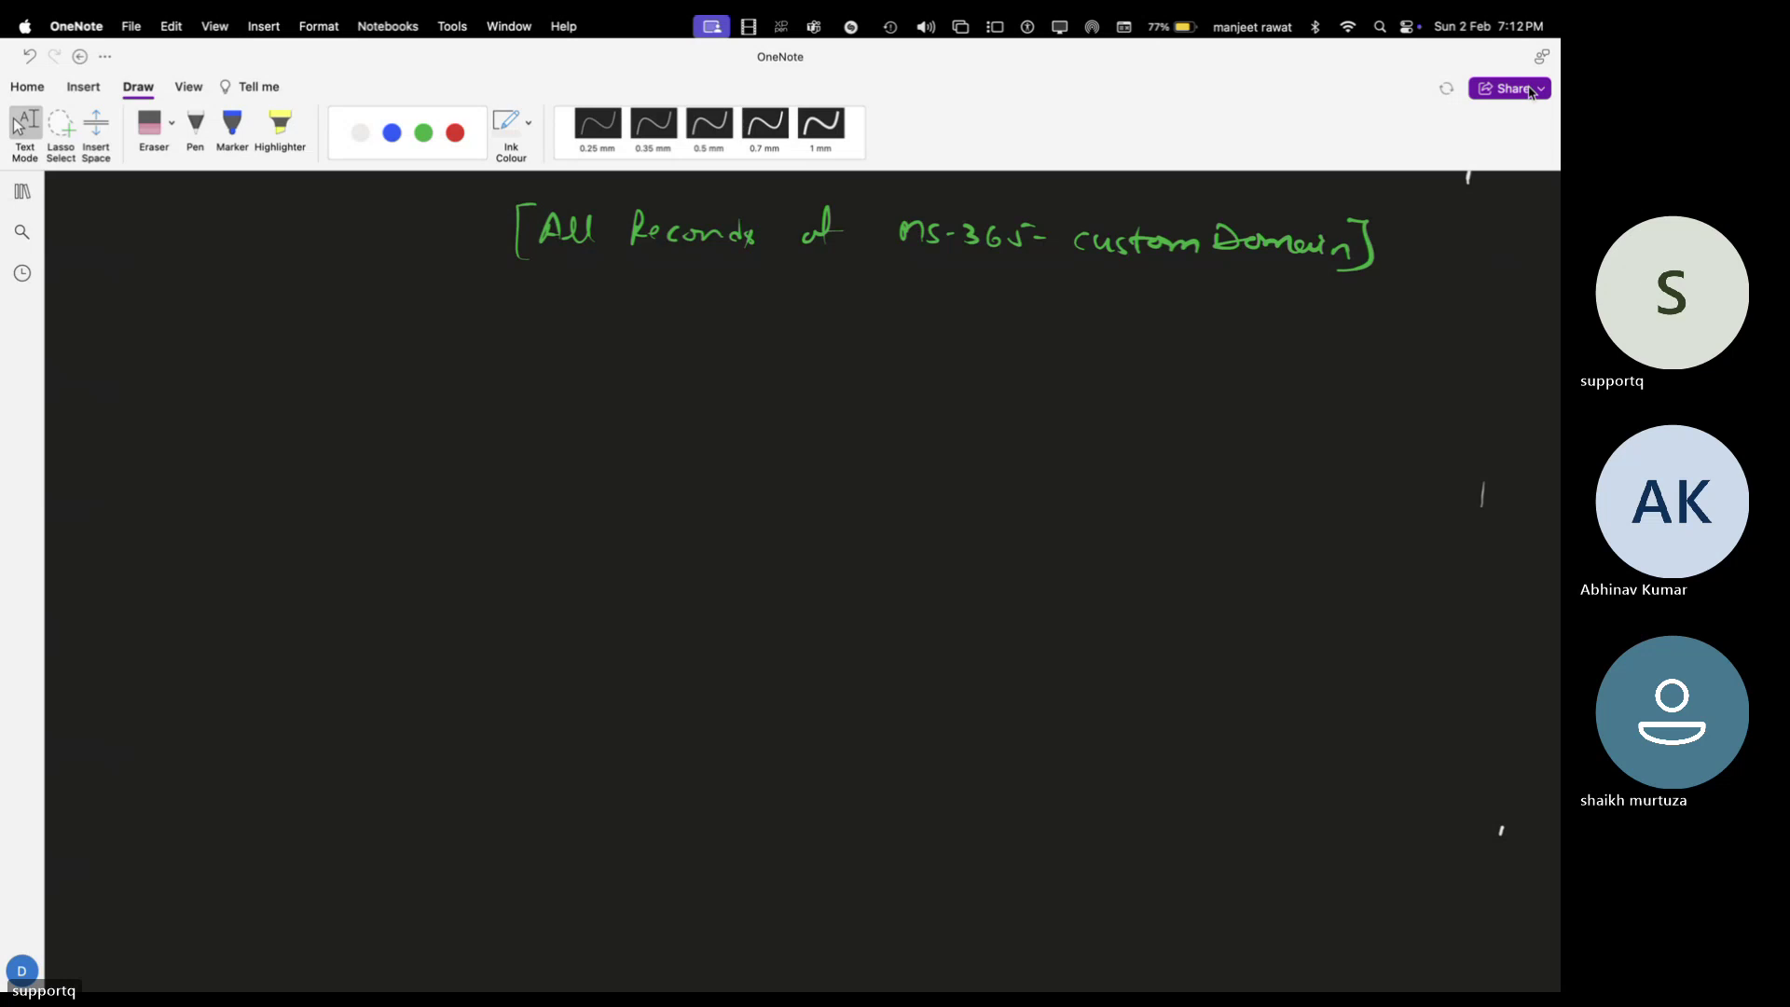
Write the record types TxT, CName, MX and TxT in blue ink
left_click(360, 133)
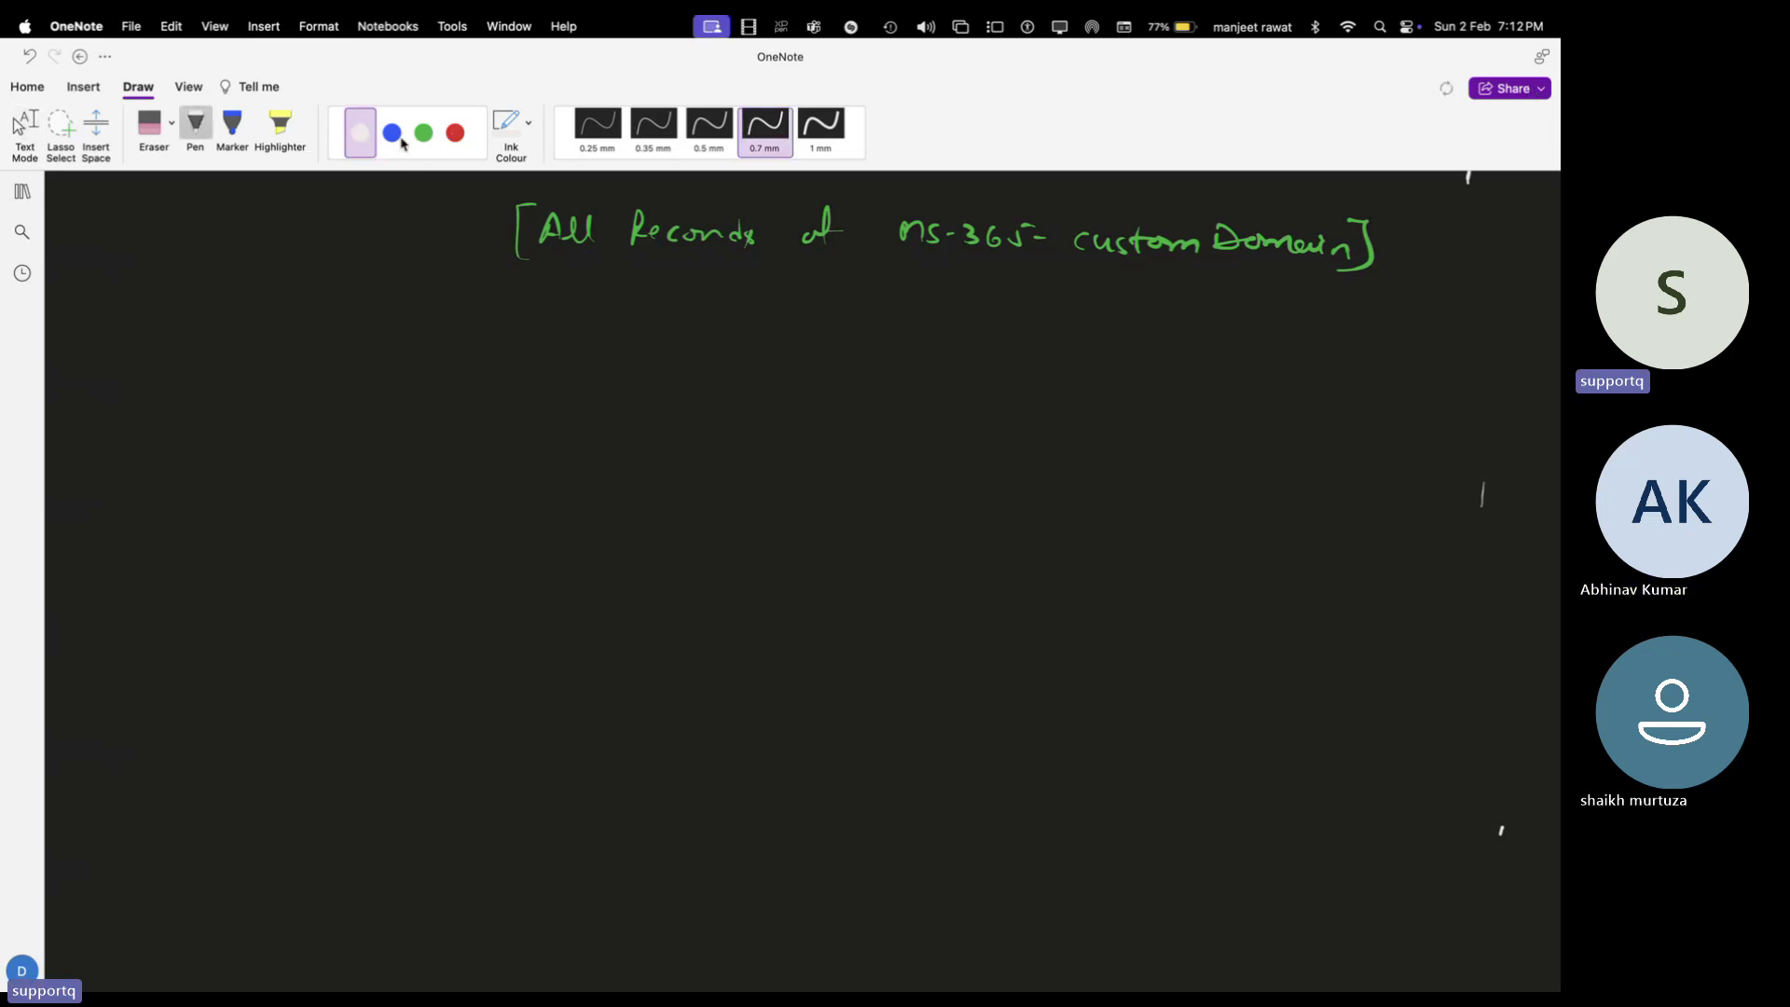
left_click(393, 133)
mouse_move(154, 323)
left_mouse_down()
mouse_move(145, 347)
mouse_move(171, 315)
mouse_move(170, 345)
left_mouse_up()
mouse_move(208, 323)
left_mouse_down()
mouse_move(204, 343)
mouse_move(220, 318)
left_mouse_up()
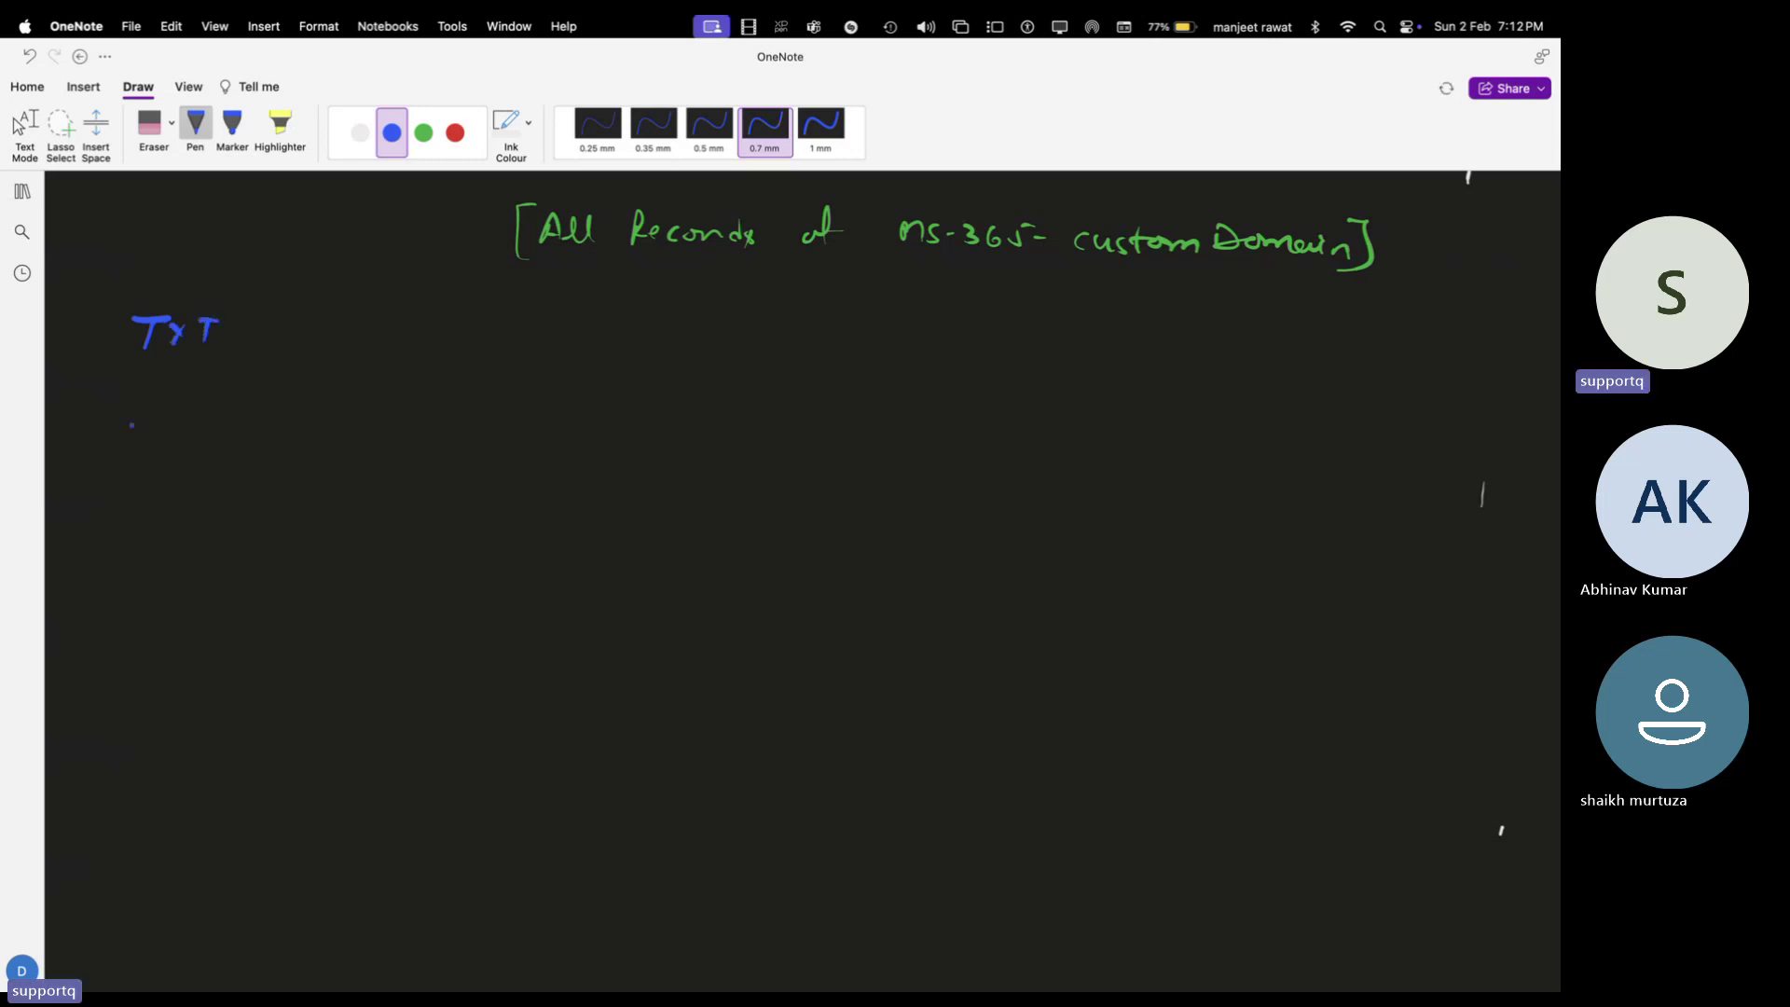
mouse_move(142, 404)
left_mouse_down()
mouse_move(140, 425)
mouse_move(167, 402)
mouse_move(217, 418)
left_mouse_up()
left_click_drag(220, 414, 237, 416)
left_click(241, 420)
mouse_move(119, 499)
left_mouse_down()
mouse_move(136, 473)
mouse_move(149, 496)
mouse_move(180, 492)
left_mouse_up()
left_click_drag(179, 471, 113, 566)
mouse_move(112, 543)
left_mouse_down()
mouse_move(191, 564)
mouse_move(211, 540)
left_mouse_up()
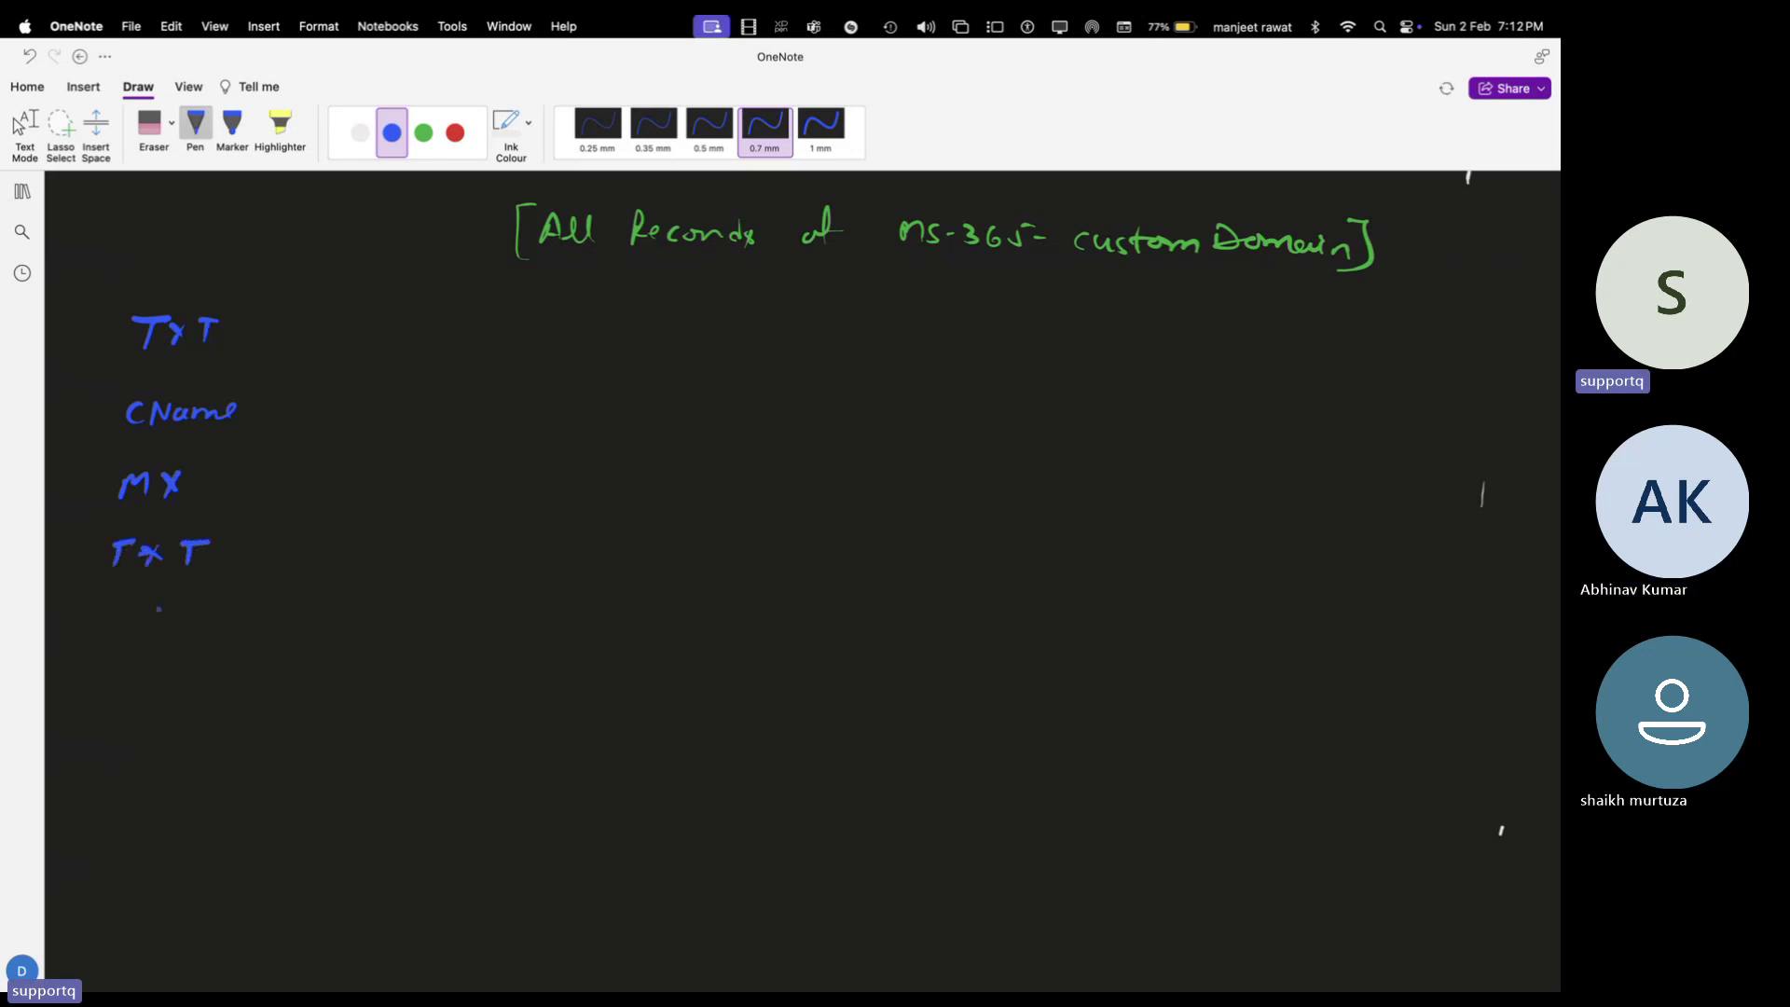
left_click(424, 135)
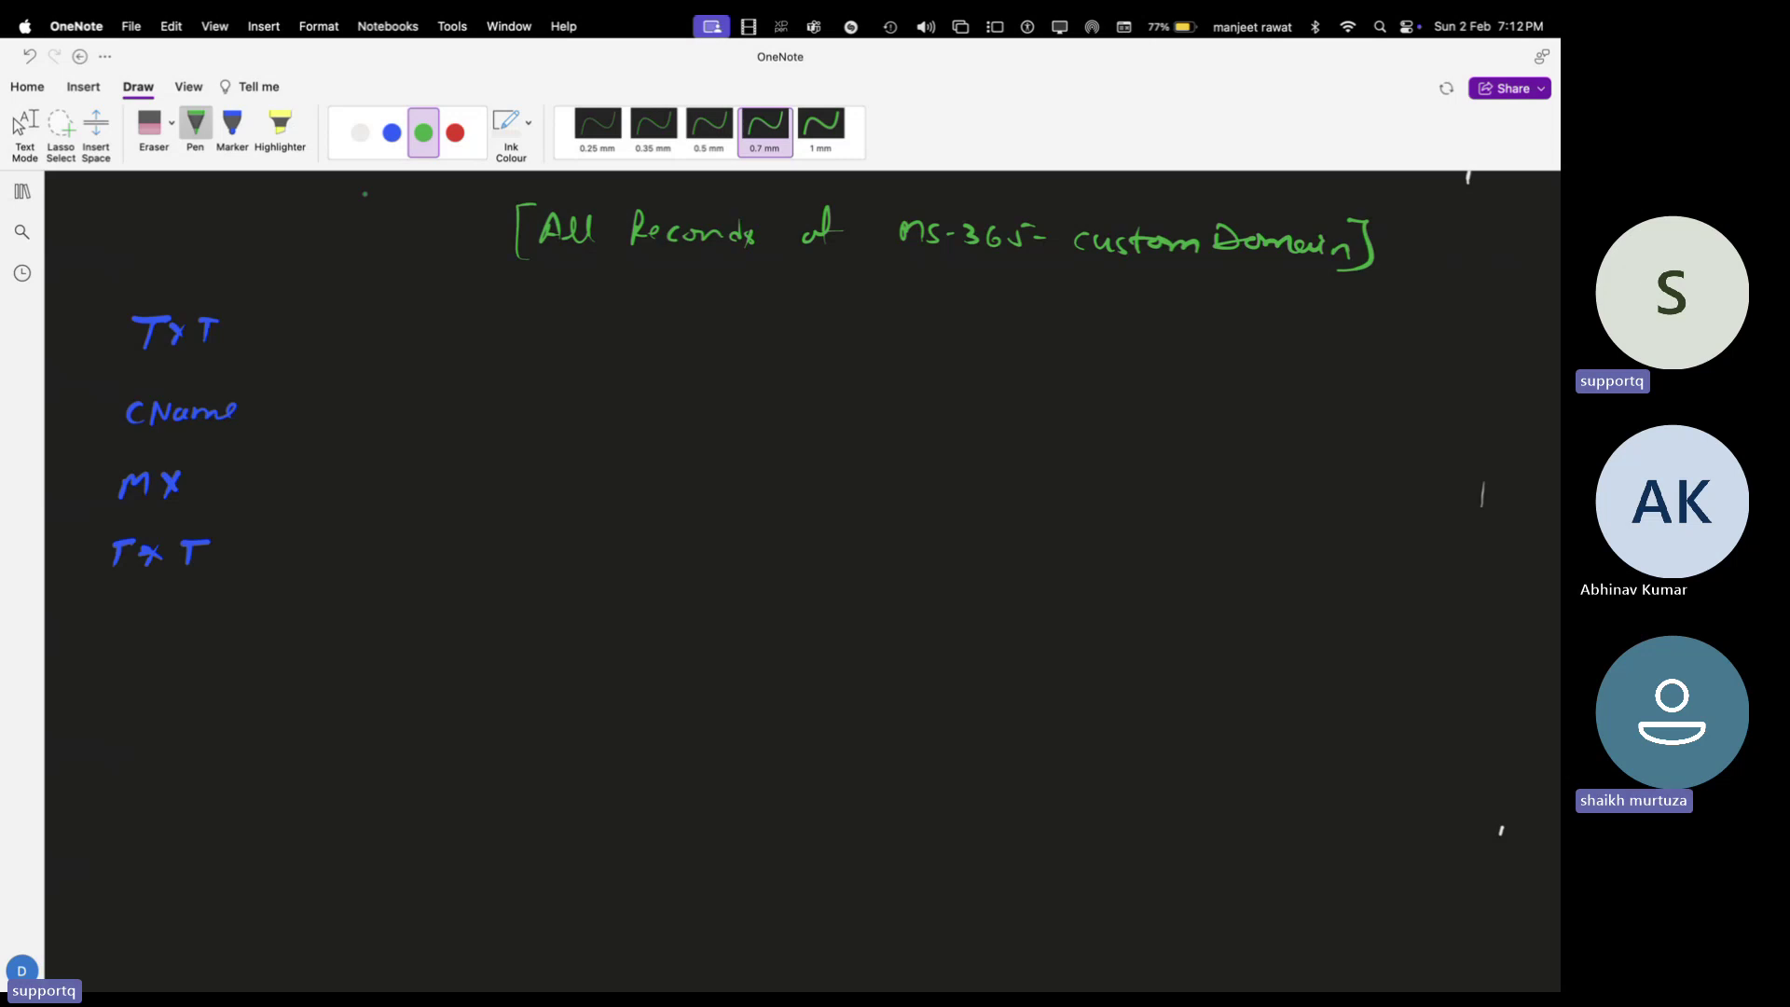
Add Intune in white ink with two blue arrows to CName-1 and CName-2
left_click(360, 132)
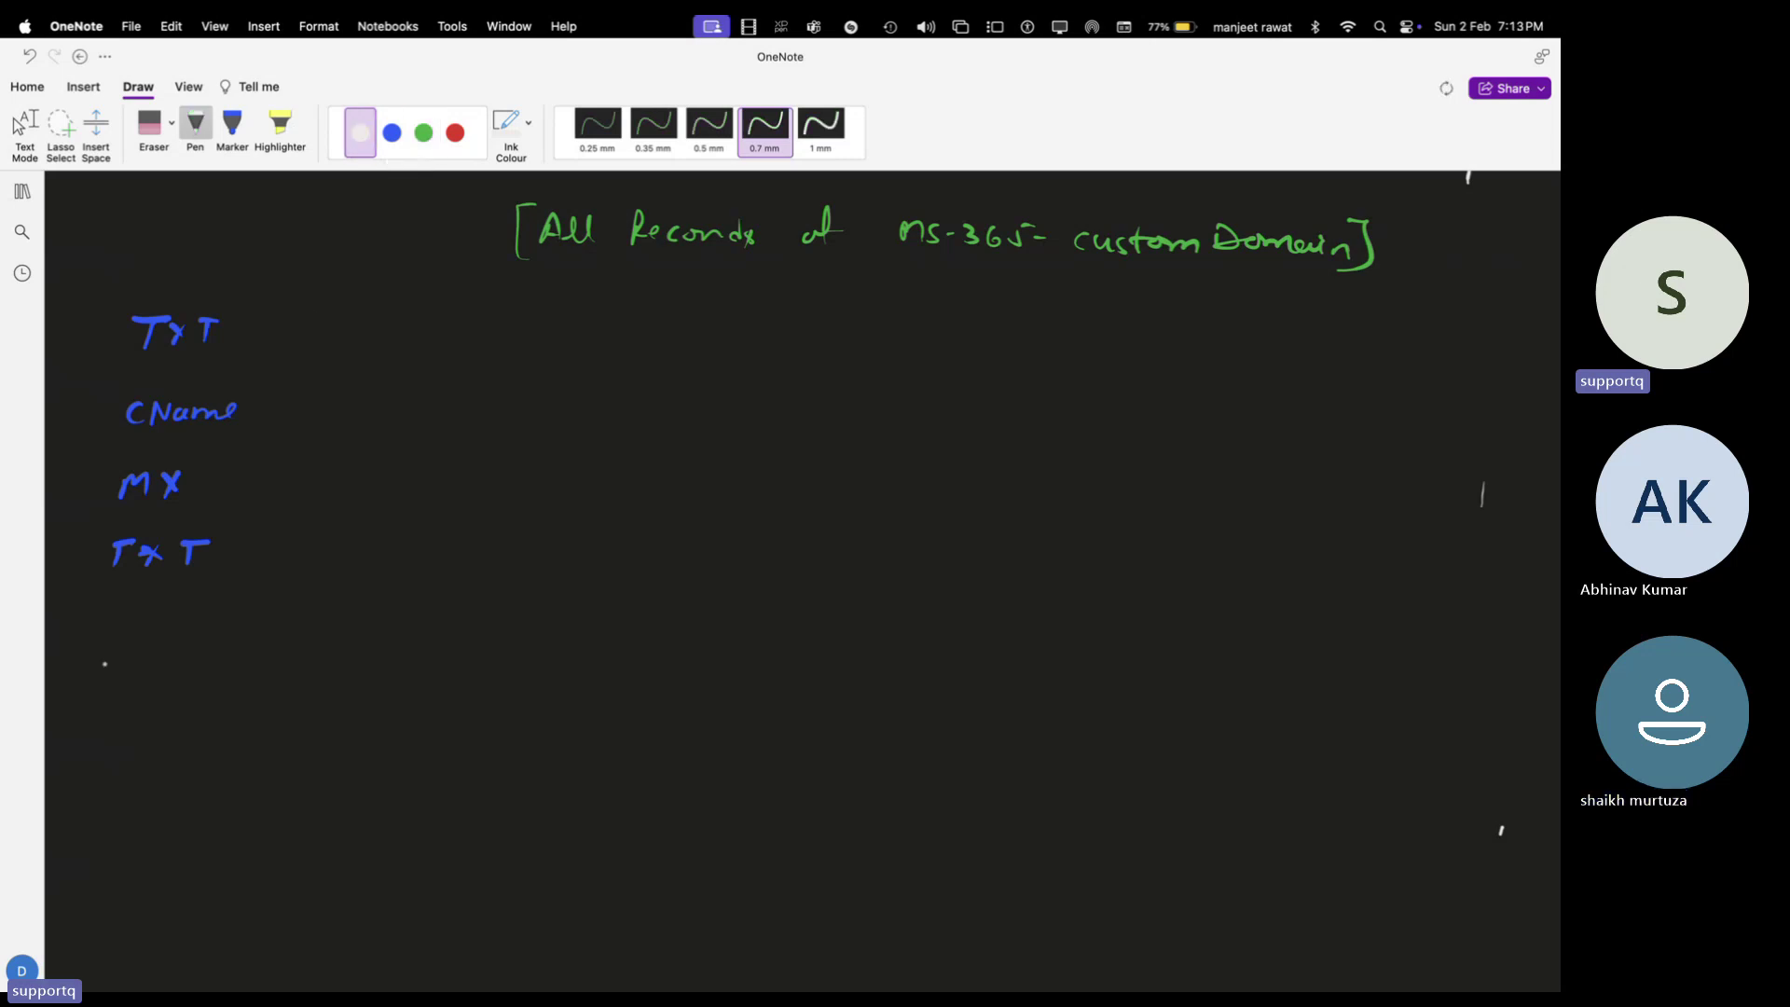
mouse_move(105, 631)
left_mouse_down()
mouse_move(97, 651)
mouse_move(114, 631)
left_mouse_up()
left_click_drag(95, 651, 118, 649)
left_click_drag(125, 651, 175, 637)
left_click_drag(173, 637, 235, 654)
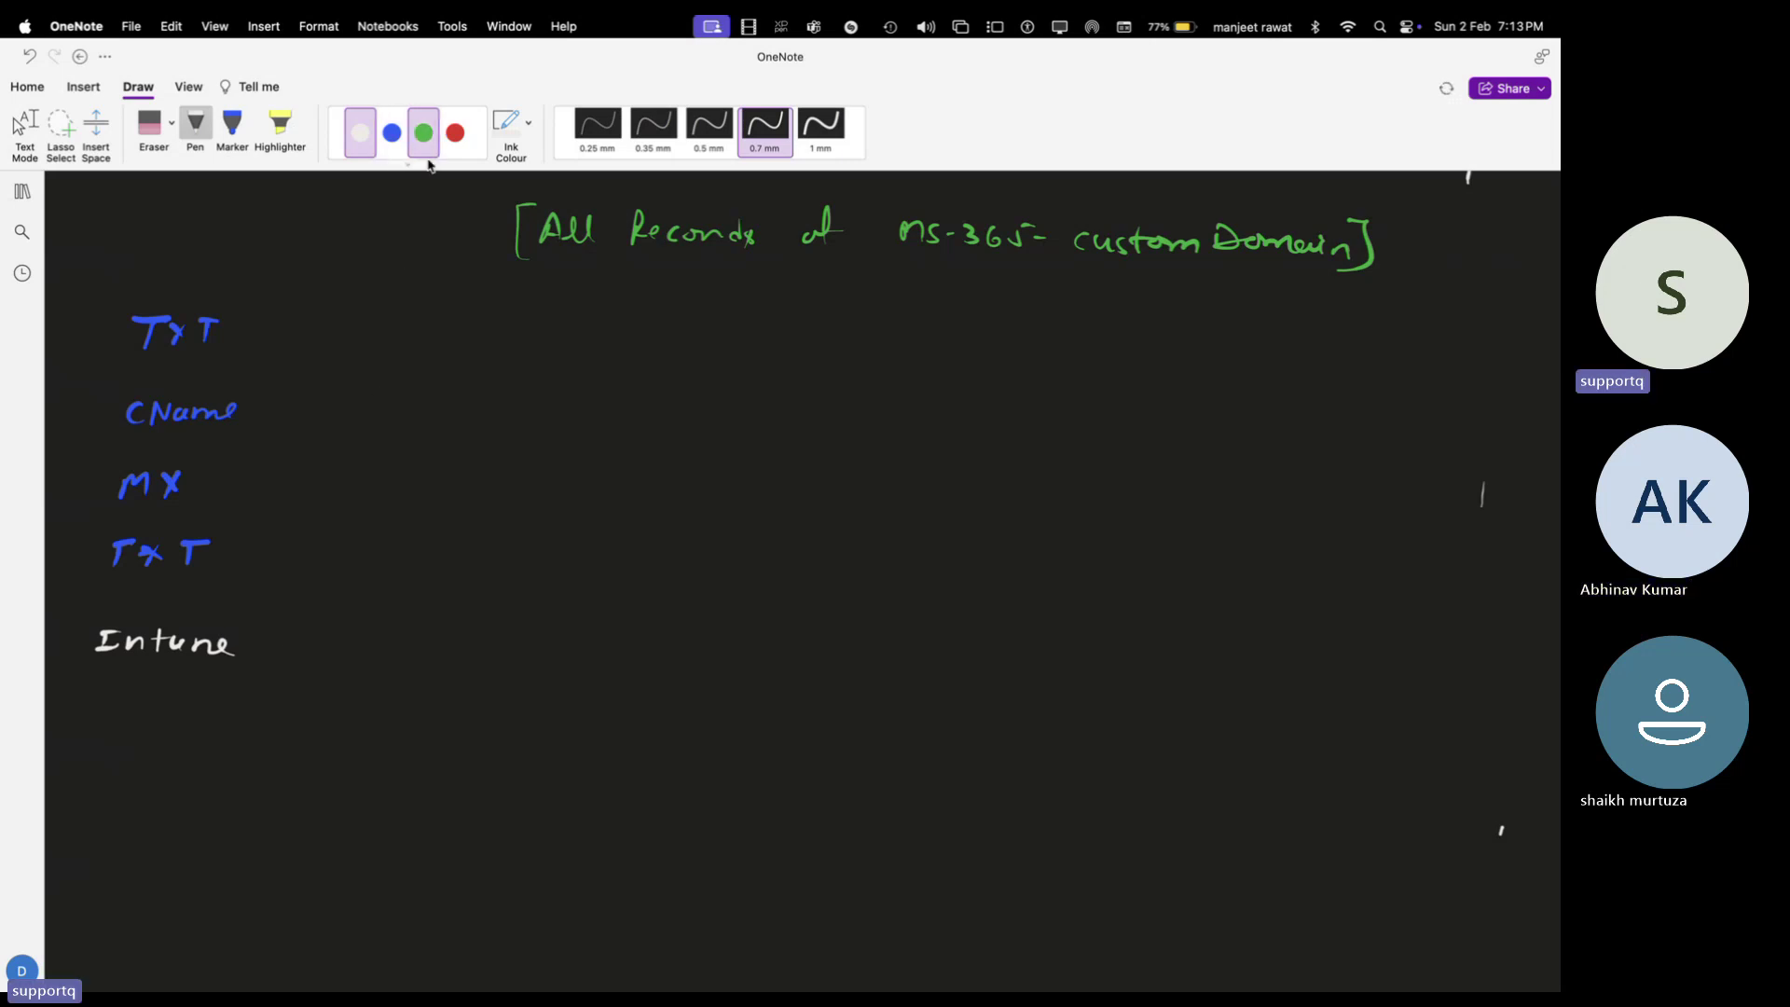
left_click(392, 132)
left_click_drag(253, 636, 317, 617)
mouse_move(253, 648)
left_mouse_down()
mouse_move(299, 701)
mouse_move(305, 686)
left_mouse_up()
mouse_move(364, 603)
left_mouse_down()
mouse_move(342, 612)
mouse_move(363, 623)
left_mouse_up()
mouse_move(370, 623)
left_mouse_down()
mouse_move(397, 598)
mouse_move(497, 625)
left_mouse_up()
left_click_drag(359, 690, 475, 703)
left_click_drag(495, 694, 509, 711)
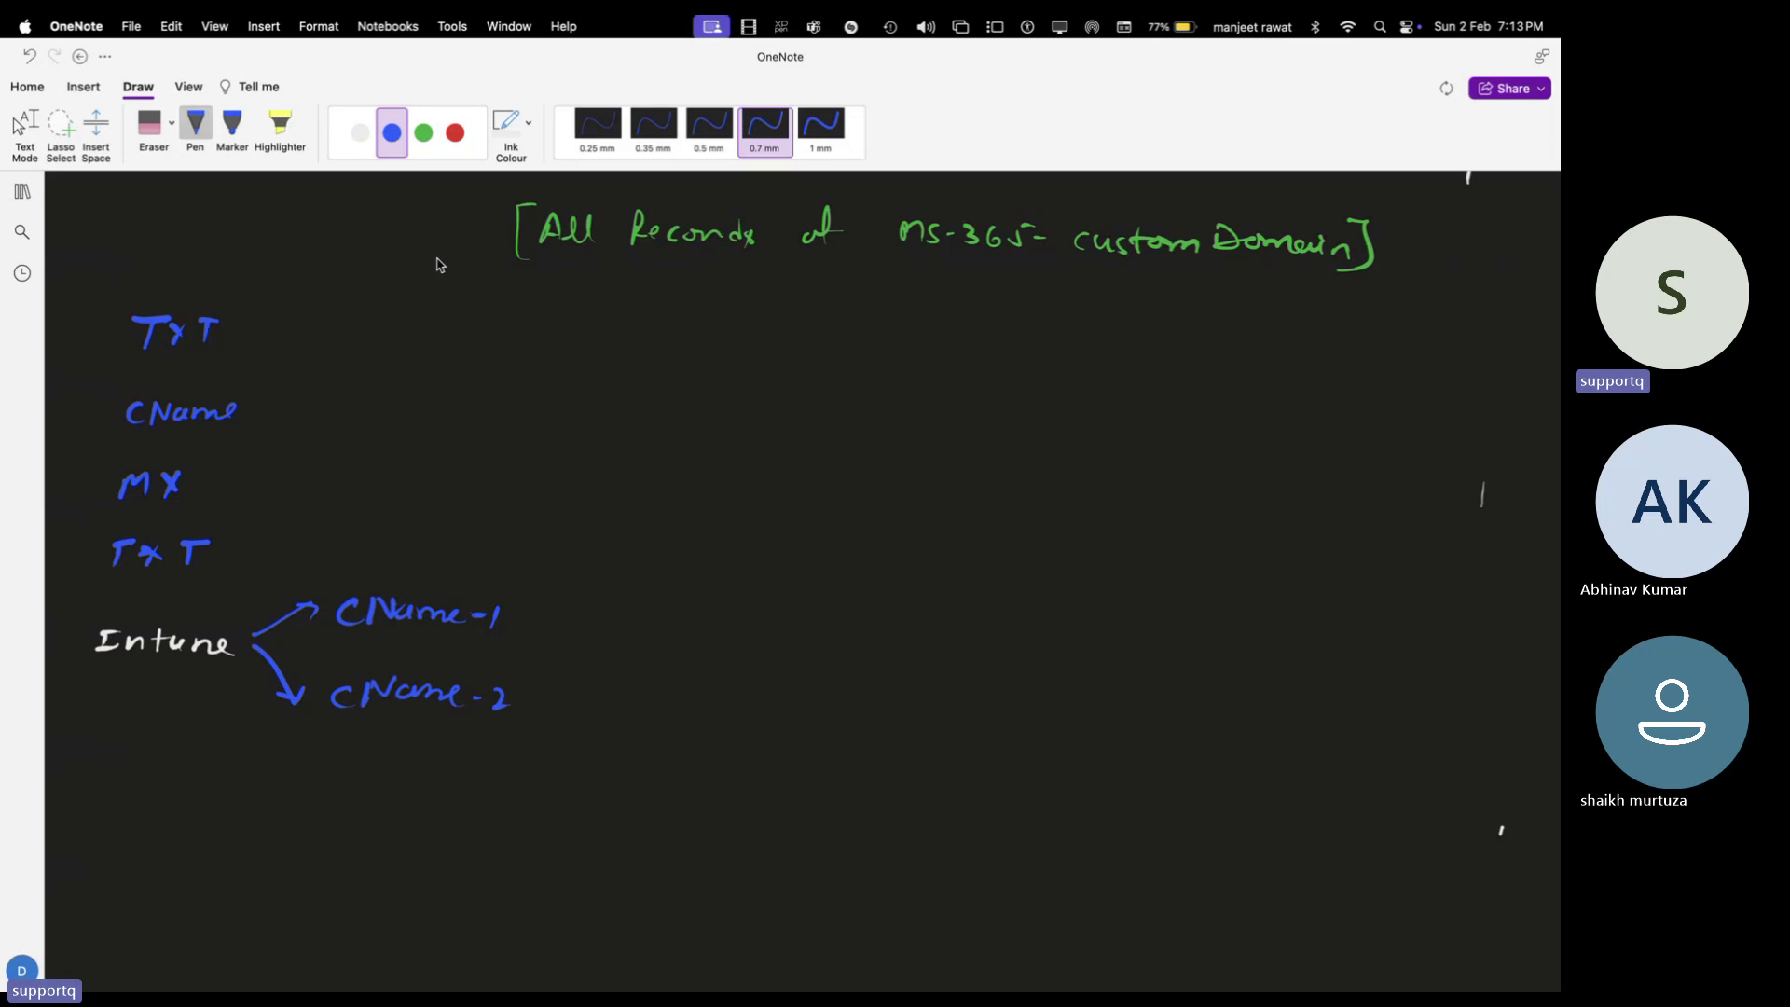
Add DKIM in red ink with two blue arrows labelled CName-1 and CName-2
left_click(454, 133)
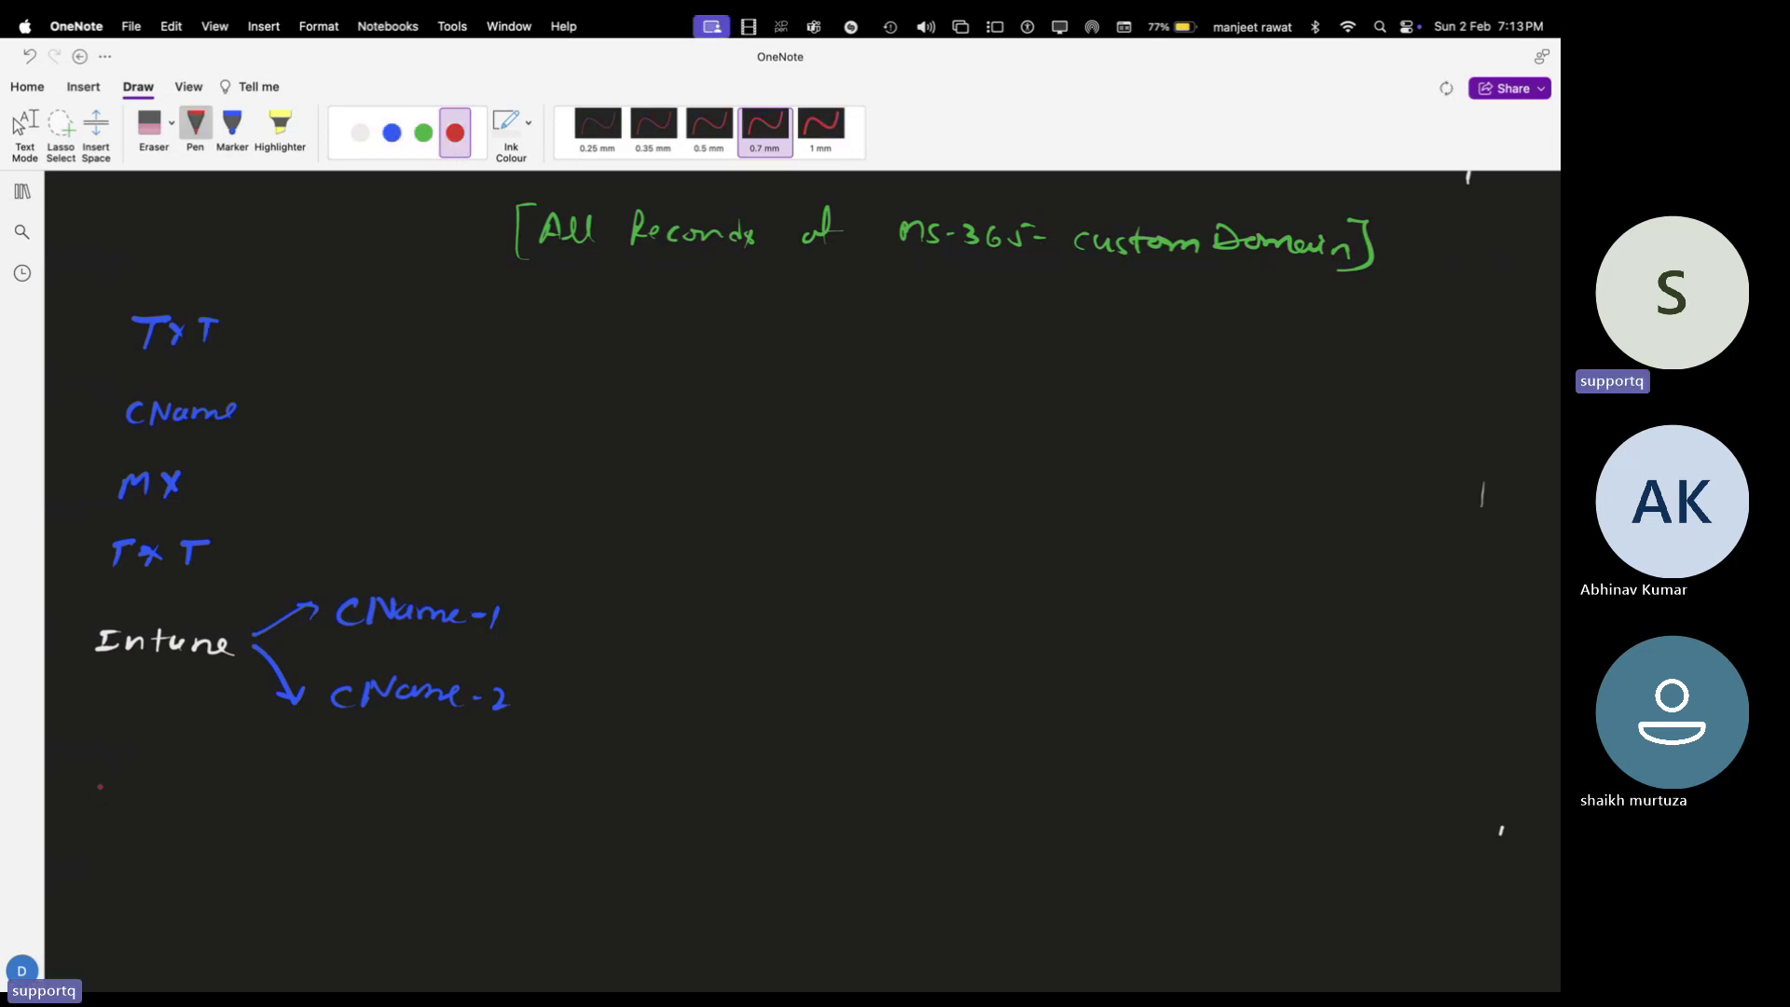
mouse_move(100, 787)
left_mouse_down()
mouse_move(93, 810)
mouse_move(126, 809)
mouse_move(192, 783)
left_mouse_up()
mouse_move(194, 807)
left_mouse_down()
mouse_move(210, 784)
mouse_move(232, 808)
mouse_move(369, 757)
left_mouse_up()
left_click(393, 134)
mouse_move(267, 786)
left_mouse_down()
mouse_move(333, 858)
mouse_move(351, 839)
left_mouse_up()
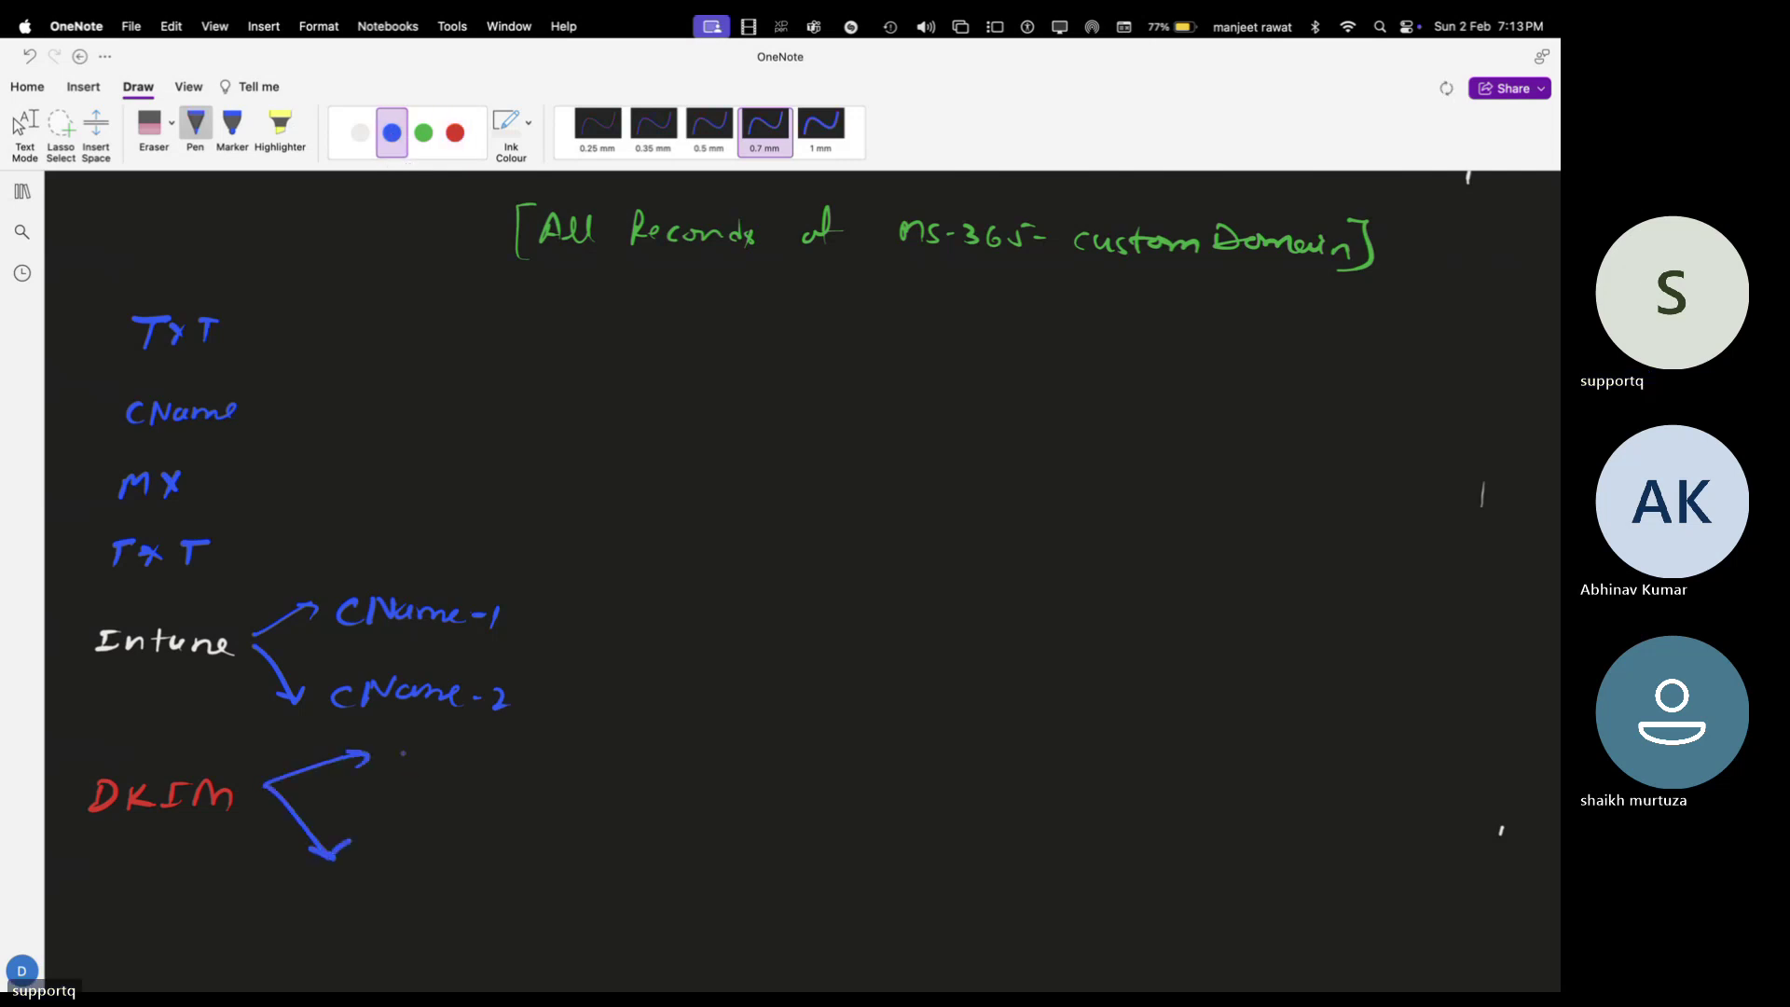
mouse_move(414, 754)
left_mouse_down()
mouse_move(410, 770)
mouse_move(459, 751)
mouse_move(522, 769)
left_mouse_up()
left_click_drag(527, 764, 548, 769)
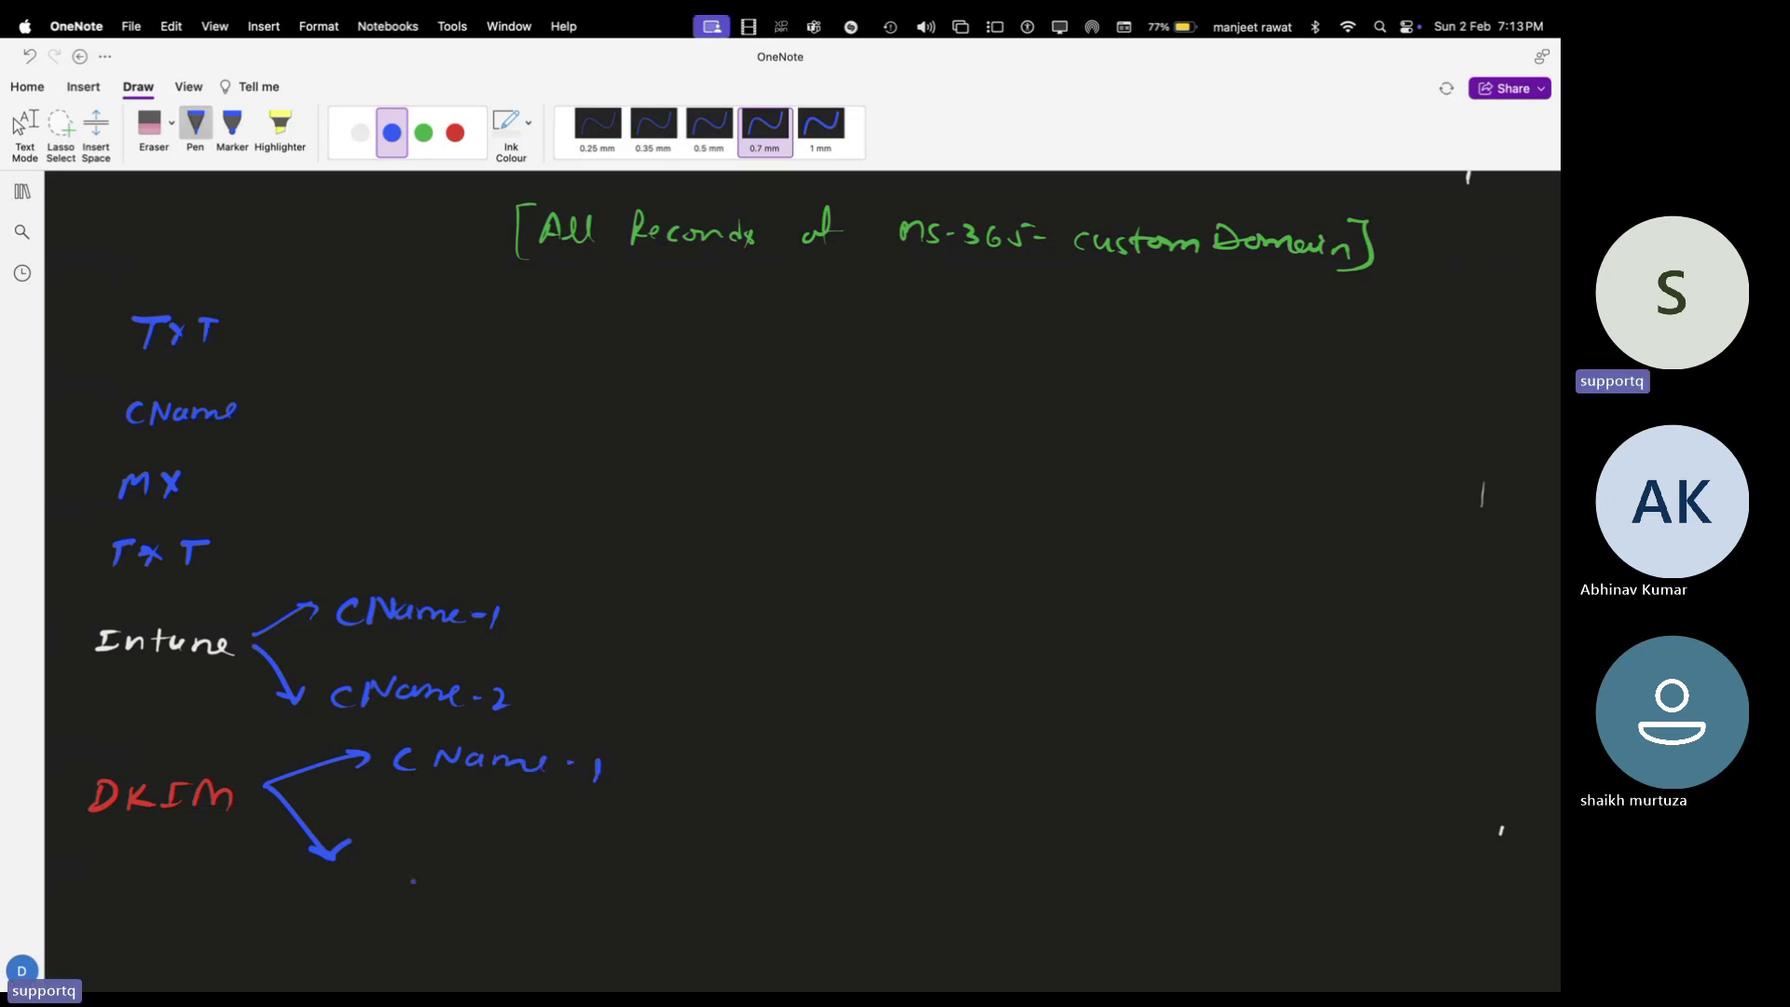
mouse_move(424, 845)
left_mouse_down()
mouse_move(415, 868)
mouse_move(453, 845)
mouse_move(543, 861)
left_mouse_up()
left_click_drag(562, 863, 616, 868)
key("Escape")
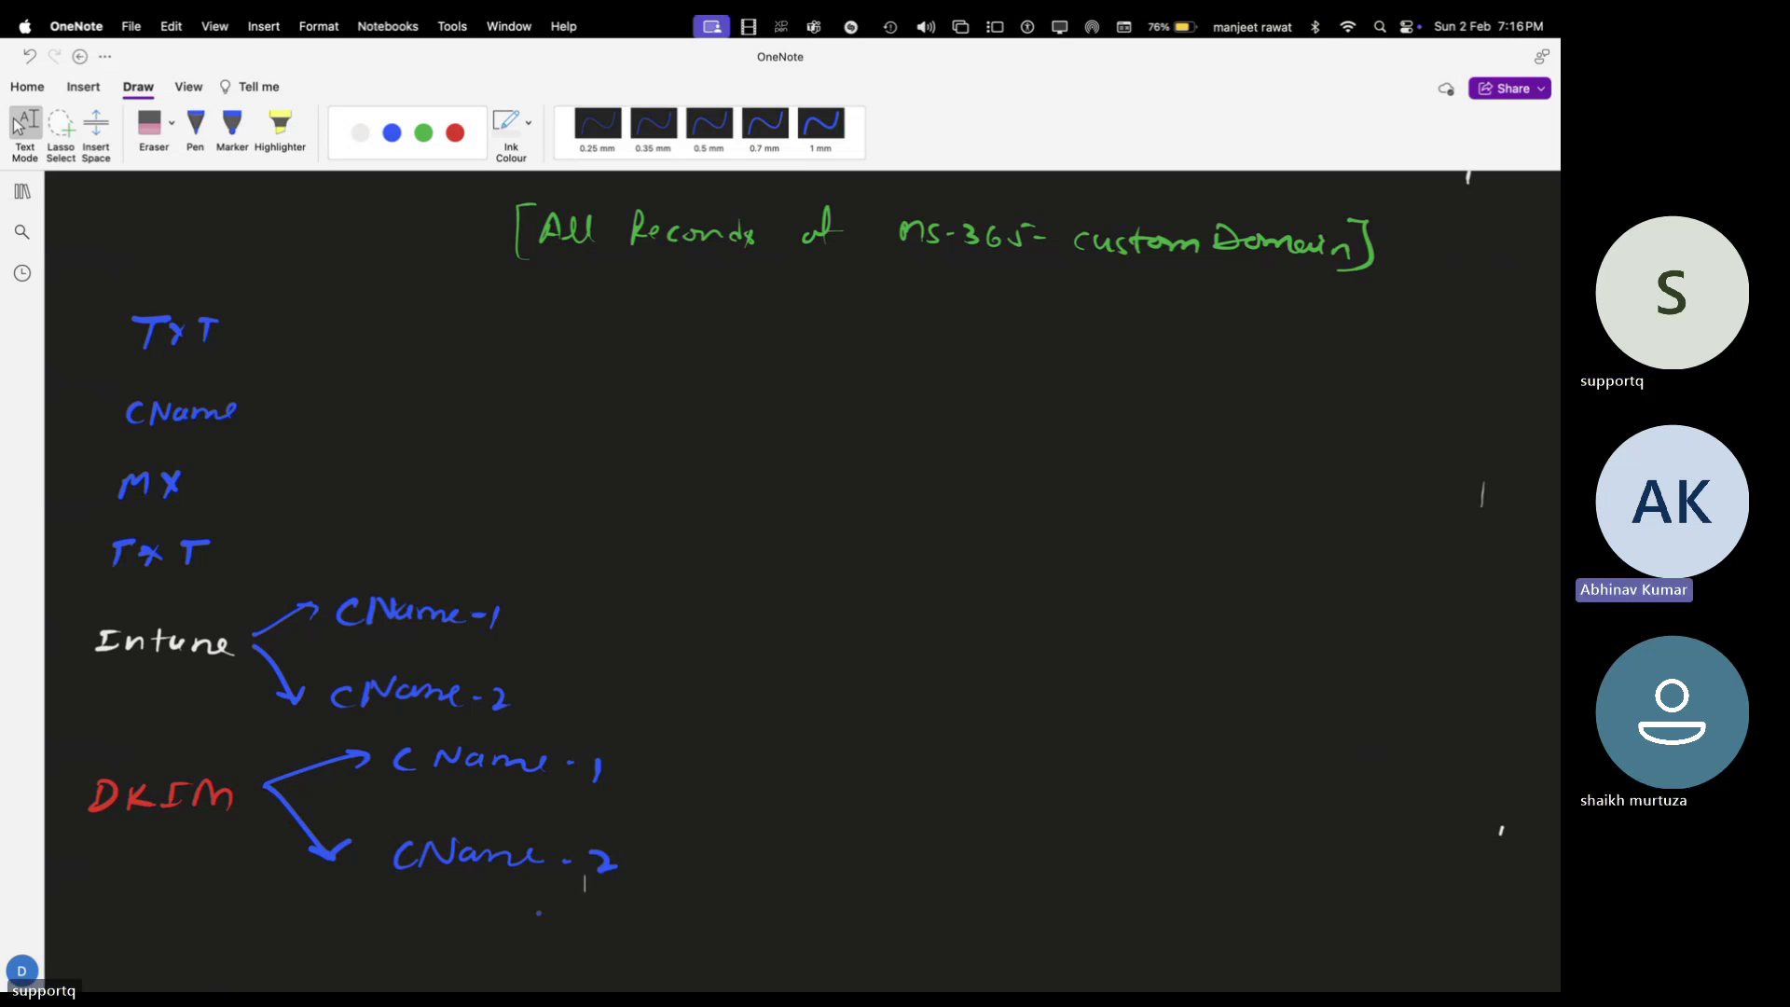
Beside TxT, draw a white arrow and write 'will check ownership of DomainName.'
left_click(195, 126)
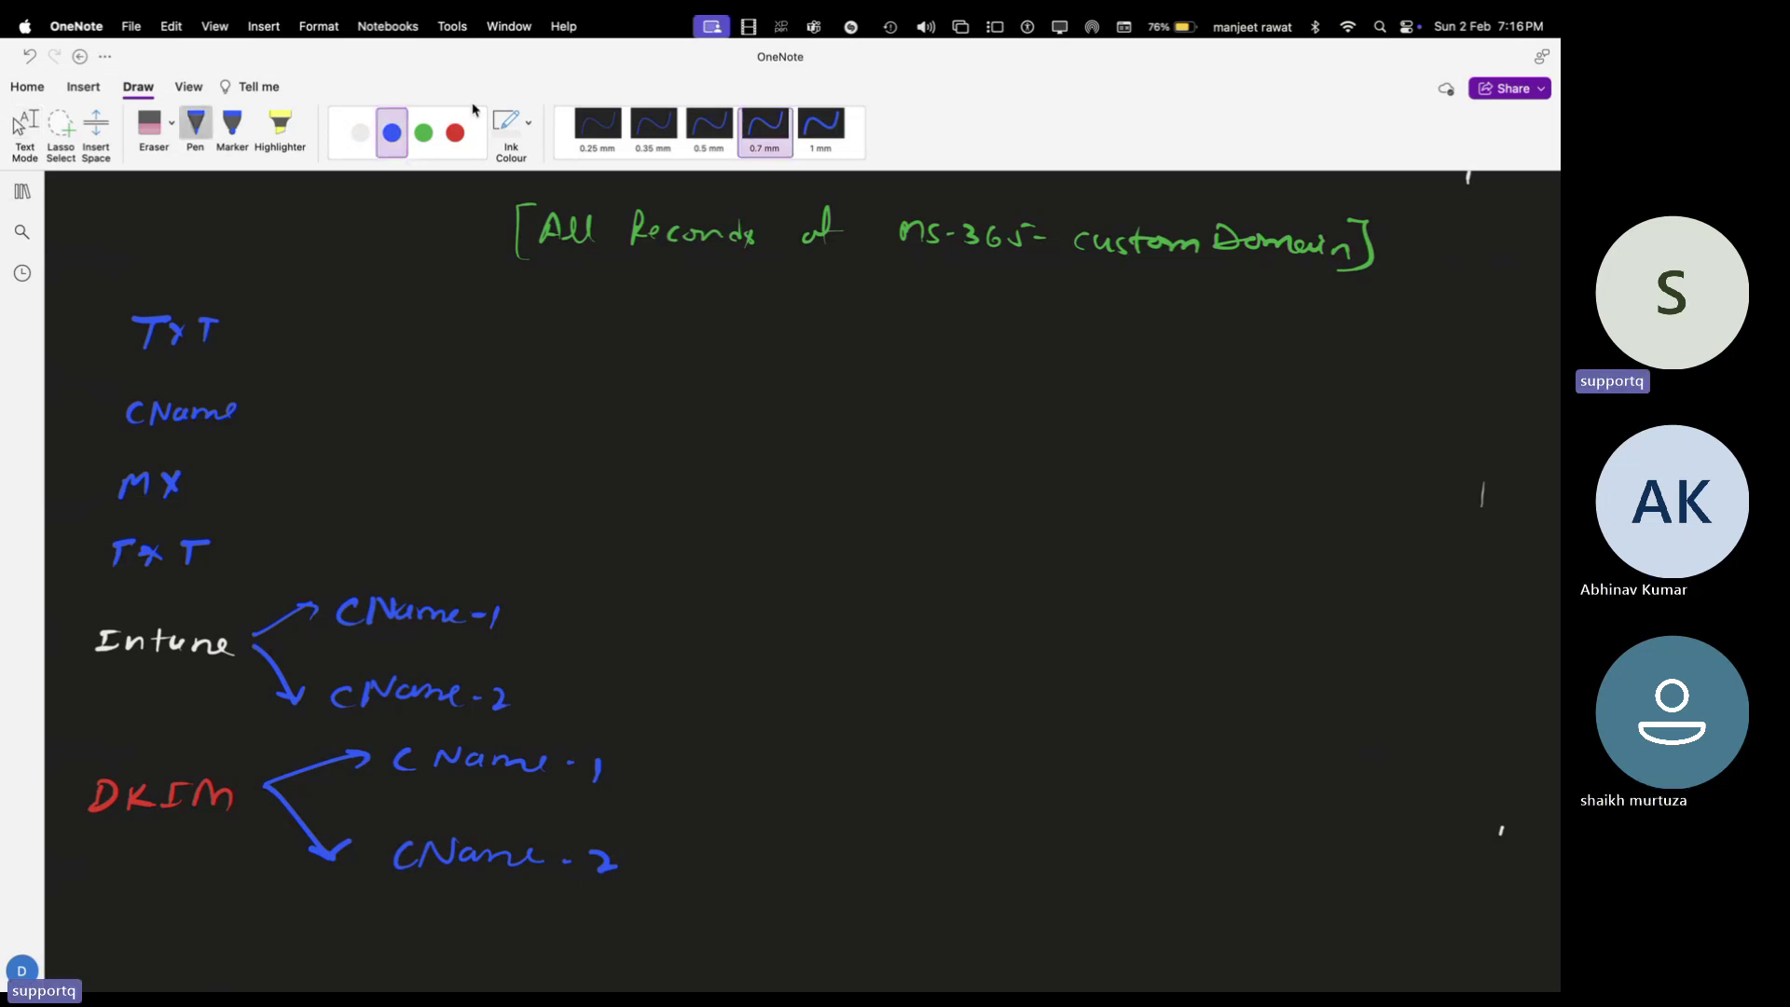
left_click(360, 132)
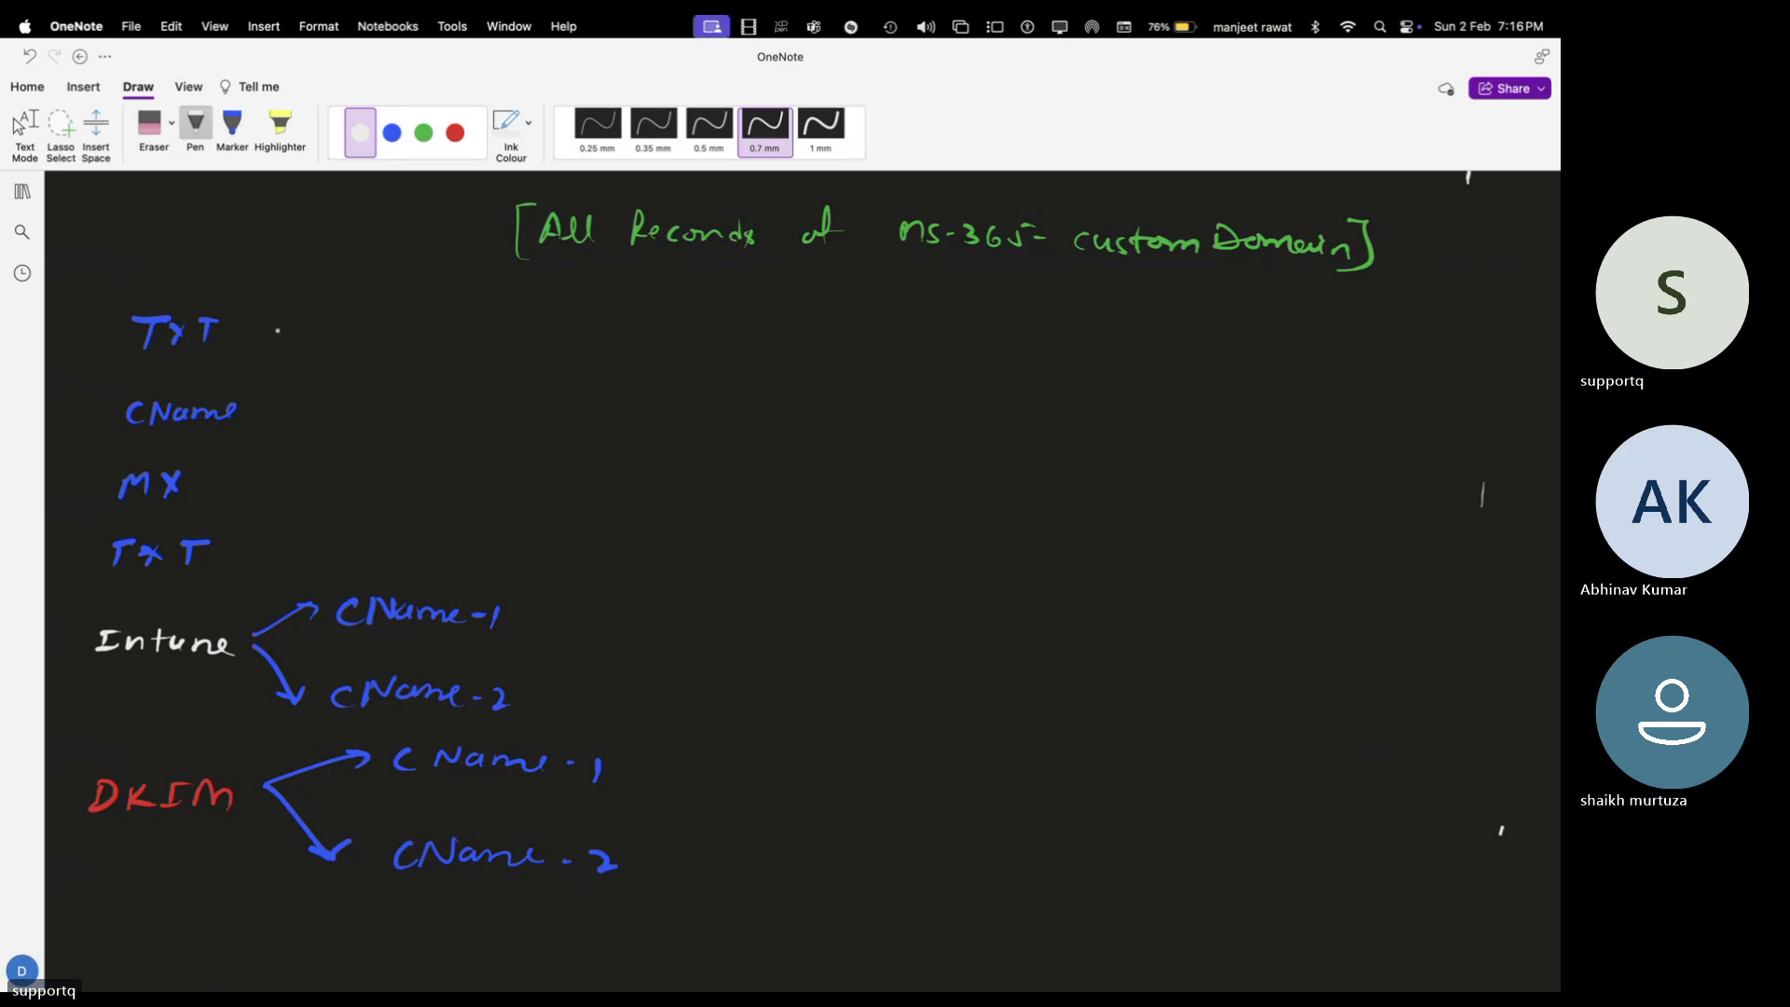
mouse_move(277, 332)
left_mouse_down()
mouse_move(349, 337)
mouse_move(335, 348)
mouse_move(428, 323)
mouse_move(591, 347)
mouse_move(648, 326)
mouse_move(712, 347)
mouse_move(793, 336)
mouse_move(812, 354)
mouse_move(850, 343)
mouse_move(855, 392)
left_mouse_up()
left_click(601, 350)
mouse_move(928, 341)
left_mouse_down()
mouse_move(940, 364)
mouse_move(975, 339)
left_mouse_up()
mouse_move(1019, 328)
left_mouse_down()
mouse_move(1020, 347)
mouse_move(1152, 349)
mouse_move(1151, 330)
left_mouse_up()
mouse_move(1163, 353)
left_mouse_down()
mouse_move(1200, 334)
mouse_move(1317, 352)
left_mouse_up()
left_click(1200, 345)
left_click(1327, 355)
left_click(21, 126)
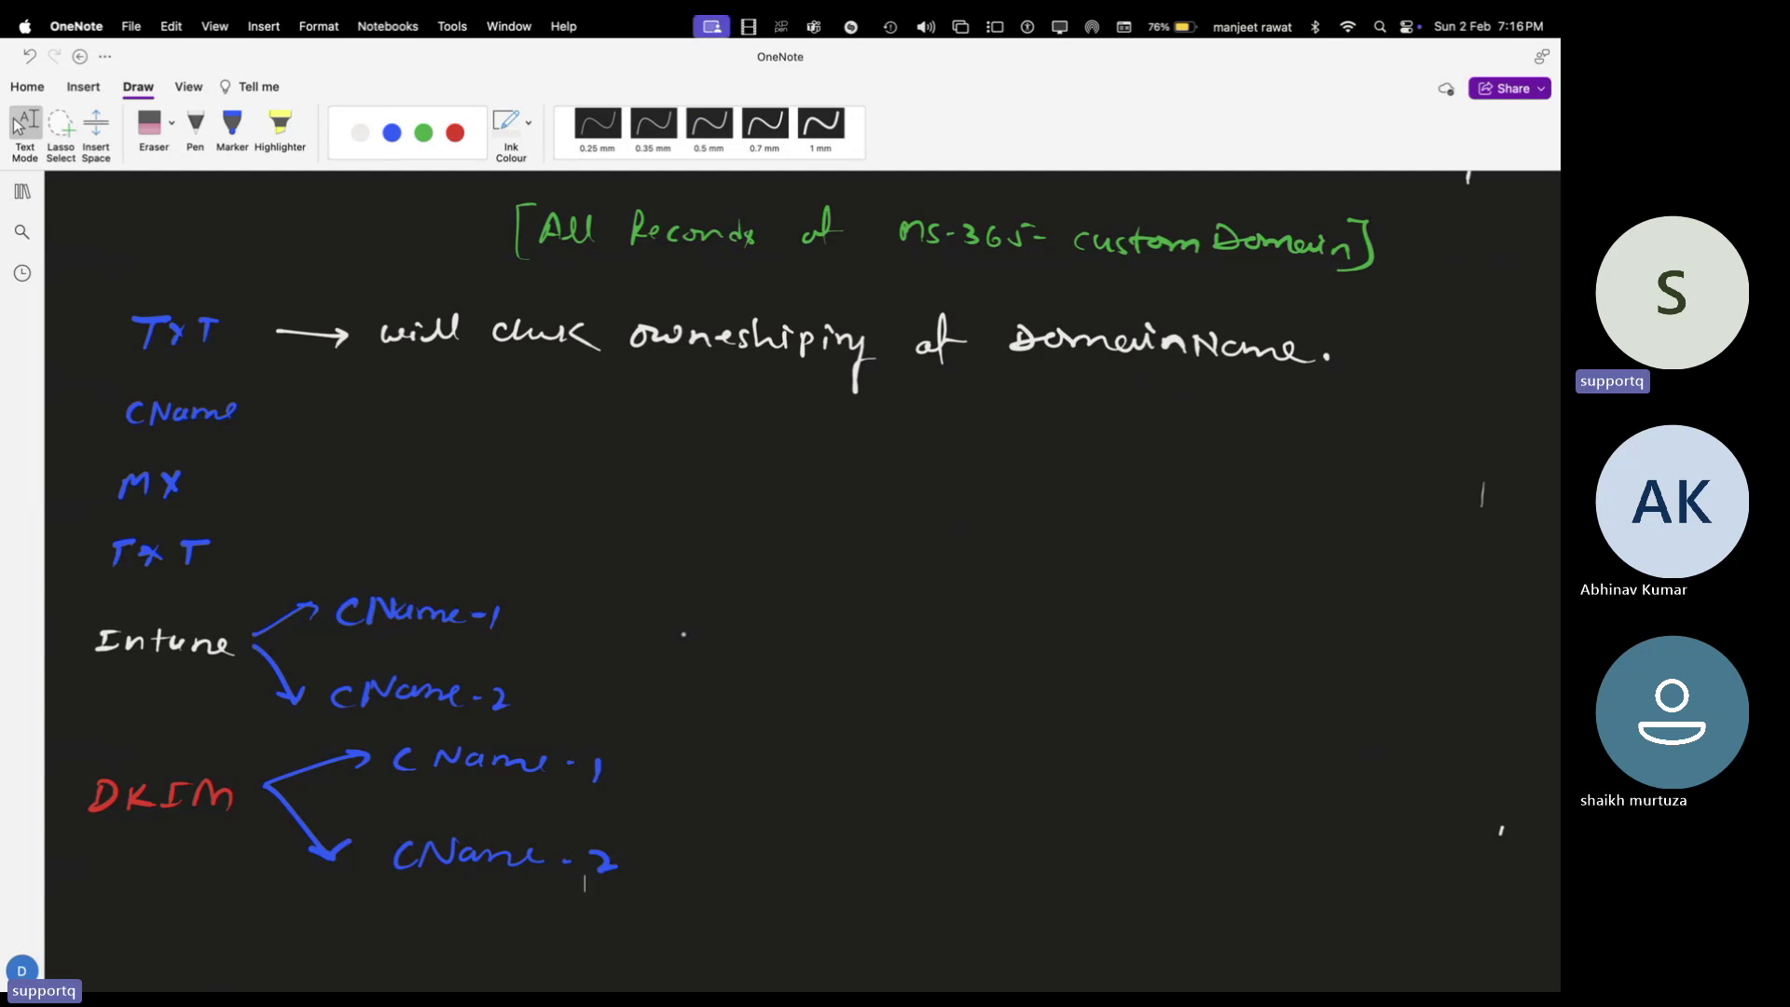
Draw a white arrow after CName and write 'Autodiscover'
left_click(360, 132)
mouse_move(287, 408)
left_mouse_down()
mouse_move(342, 406)
mouse_move(331, 421)
mouse_move(474, 391)
left_mouse_up()
left_click_drag(511, 379, 510, 403)
mouse_move(521, 391)
left_mouse_down()
mouse_move(694, 411)
mouse_move(723, 393)
mouse_move(712, 410)
mouse_move(761, 406)
mouse_move(748, 422)
mouse_move(781, 384)
mouse_move(848, 380)
mouse_move(874, 401)
mouse_move(869, 431)
left_mouse_up()
left_click(641, 403)
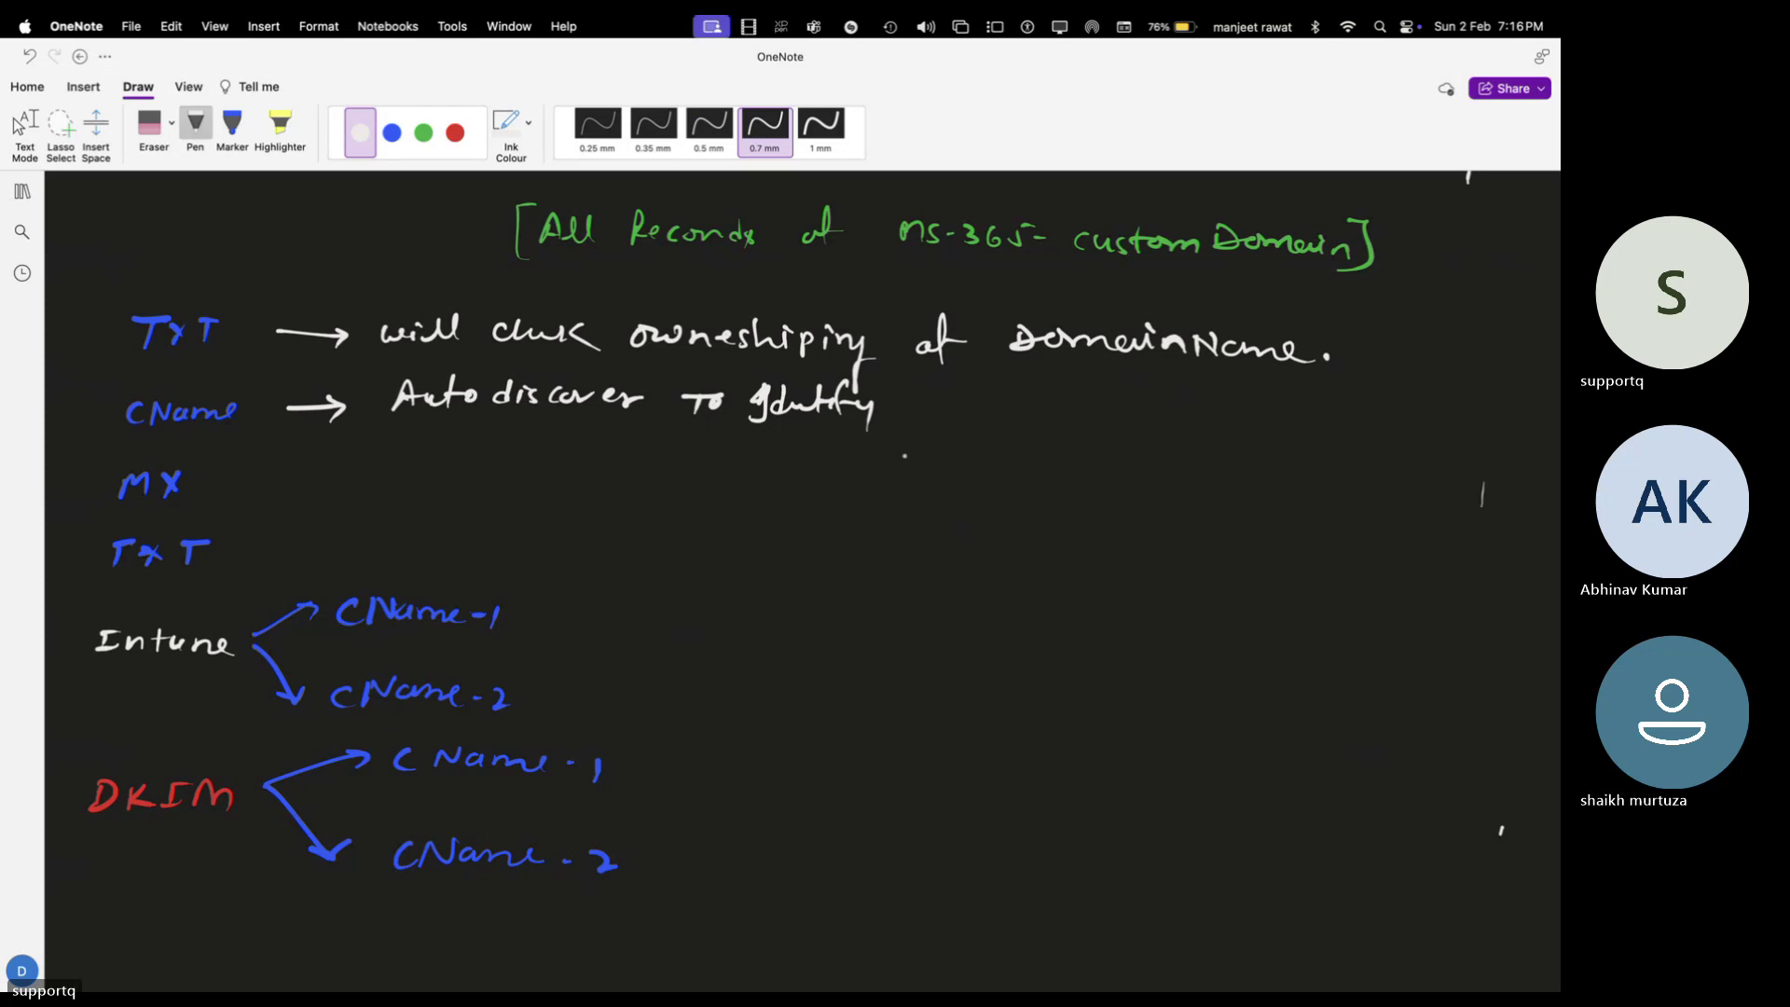
Write 'services' after 'Autodiscover to identify' in the CName note
mouse_move(919, 399)
left_mouse_down()
mouse_move(902, 416)
mouse_move(1129, 410)
left_mouse_up()
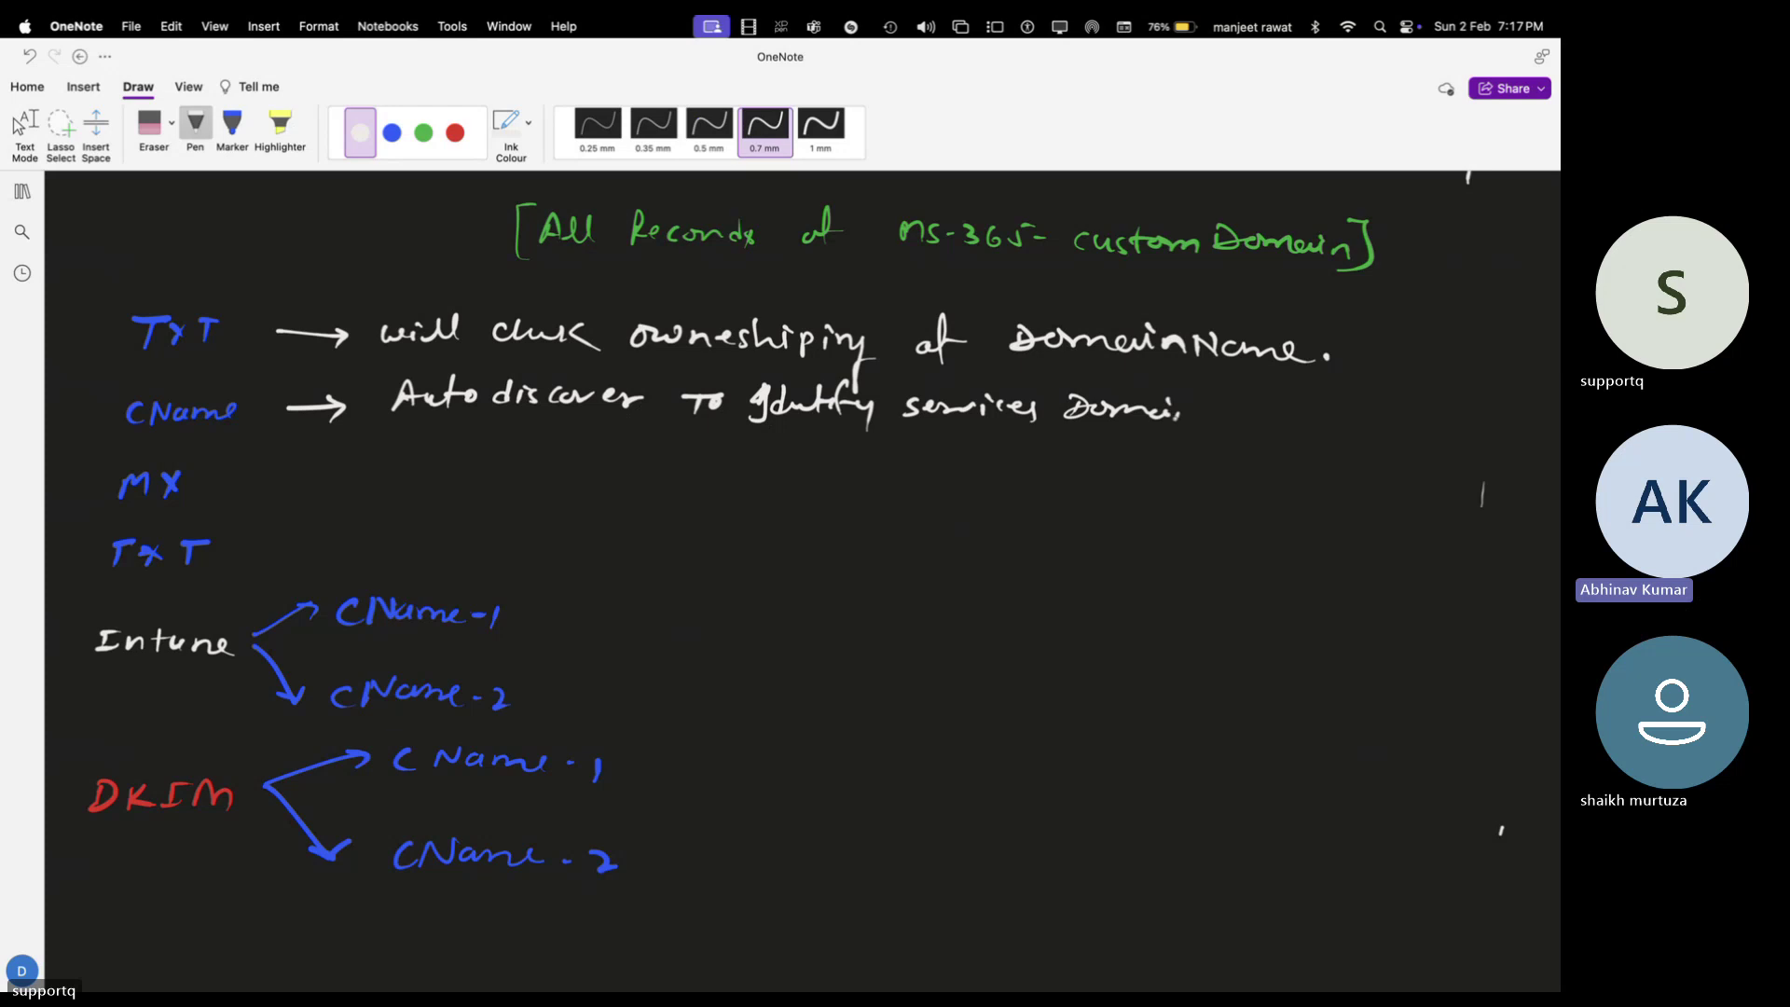
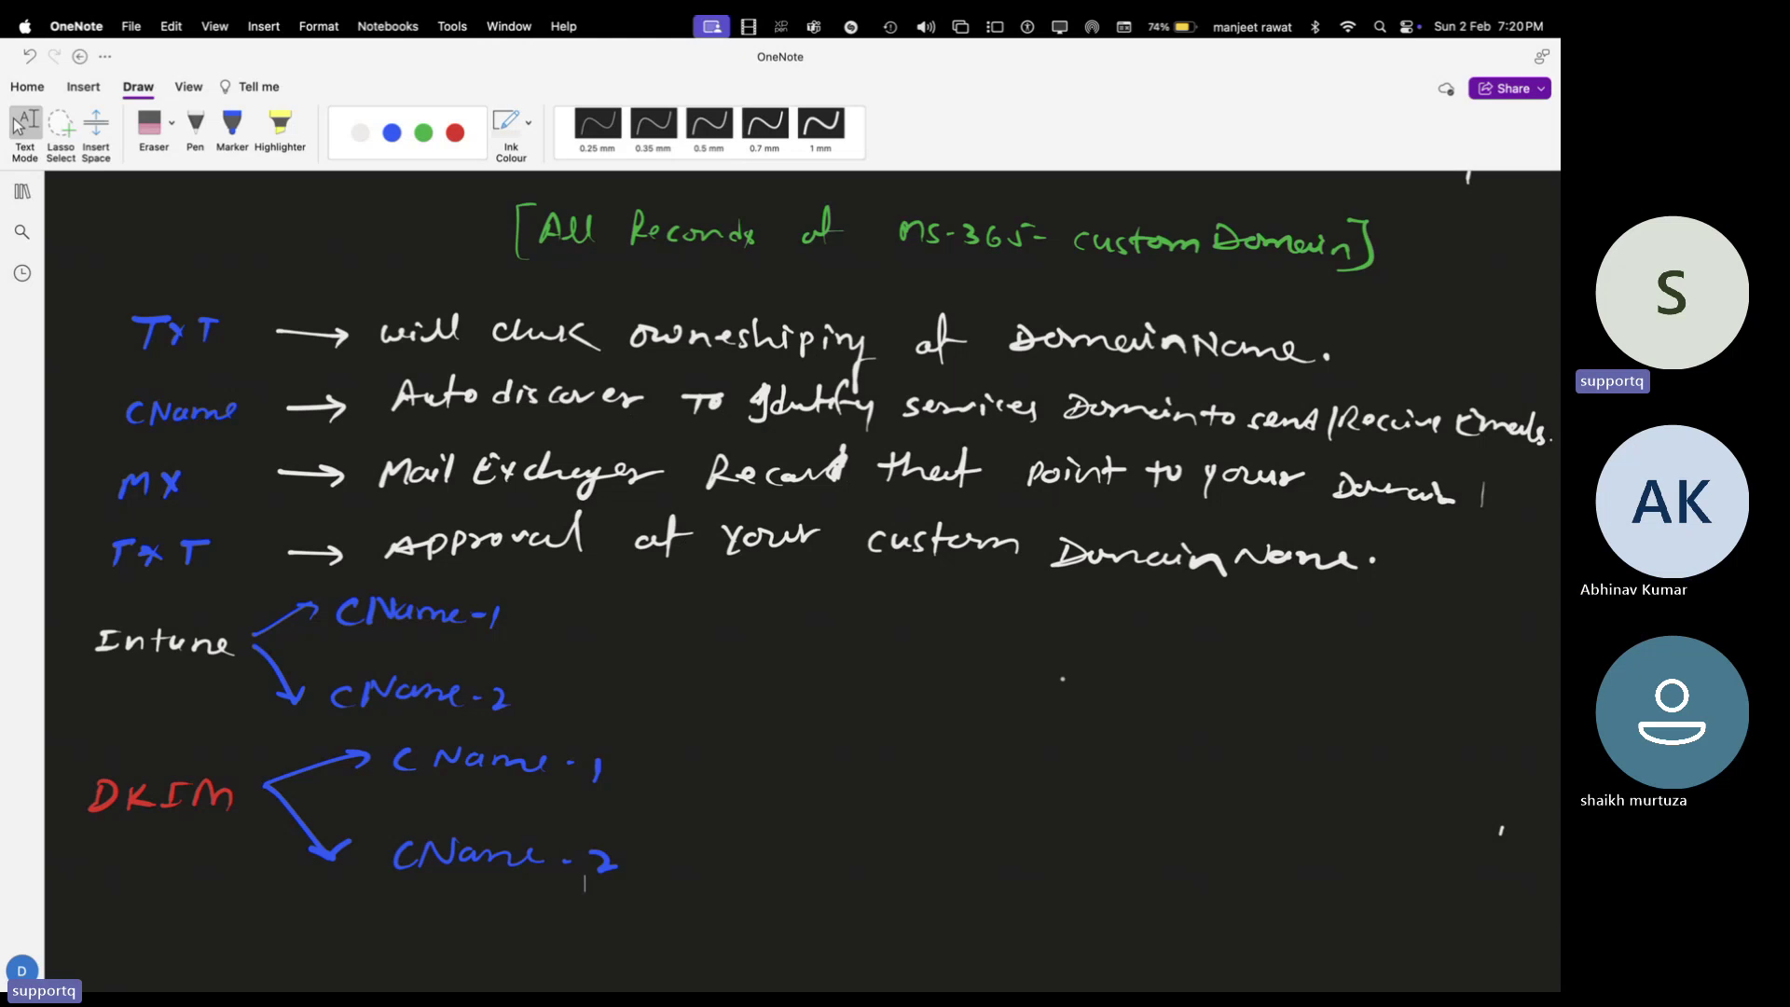
In white 0.7 mm ink, brace Intune's two CNames, note they enroll multiple devices via Autopilot, and question-mark DKIM
left_click(195, 123)
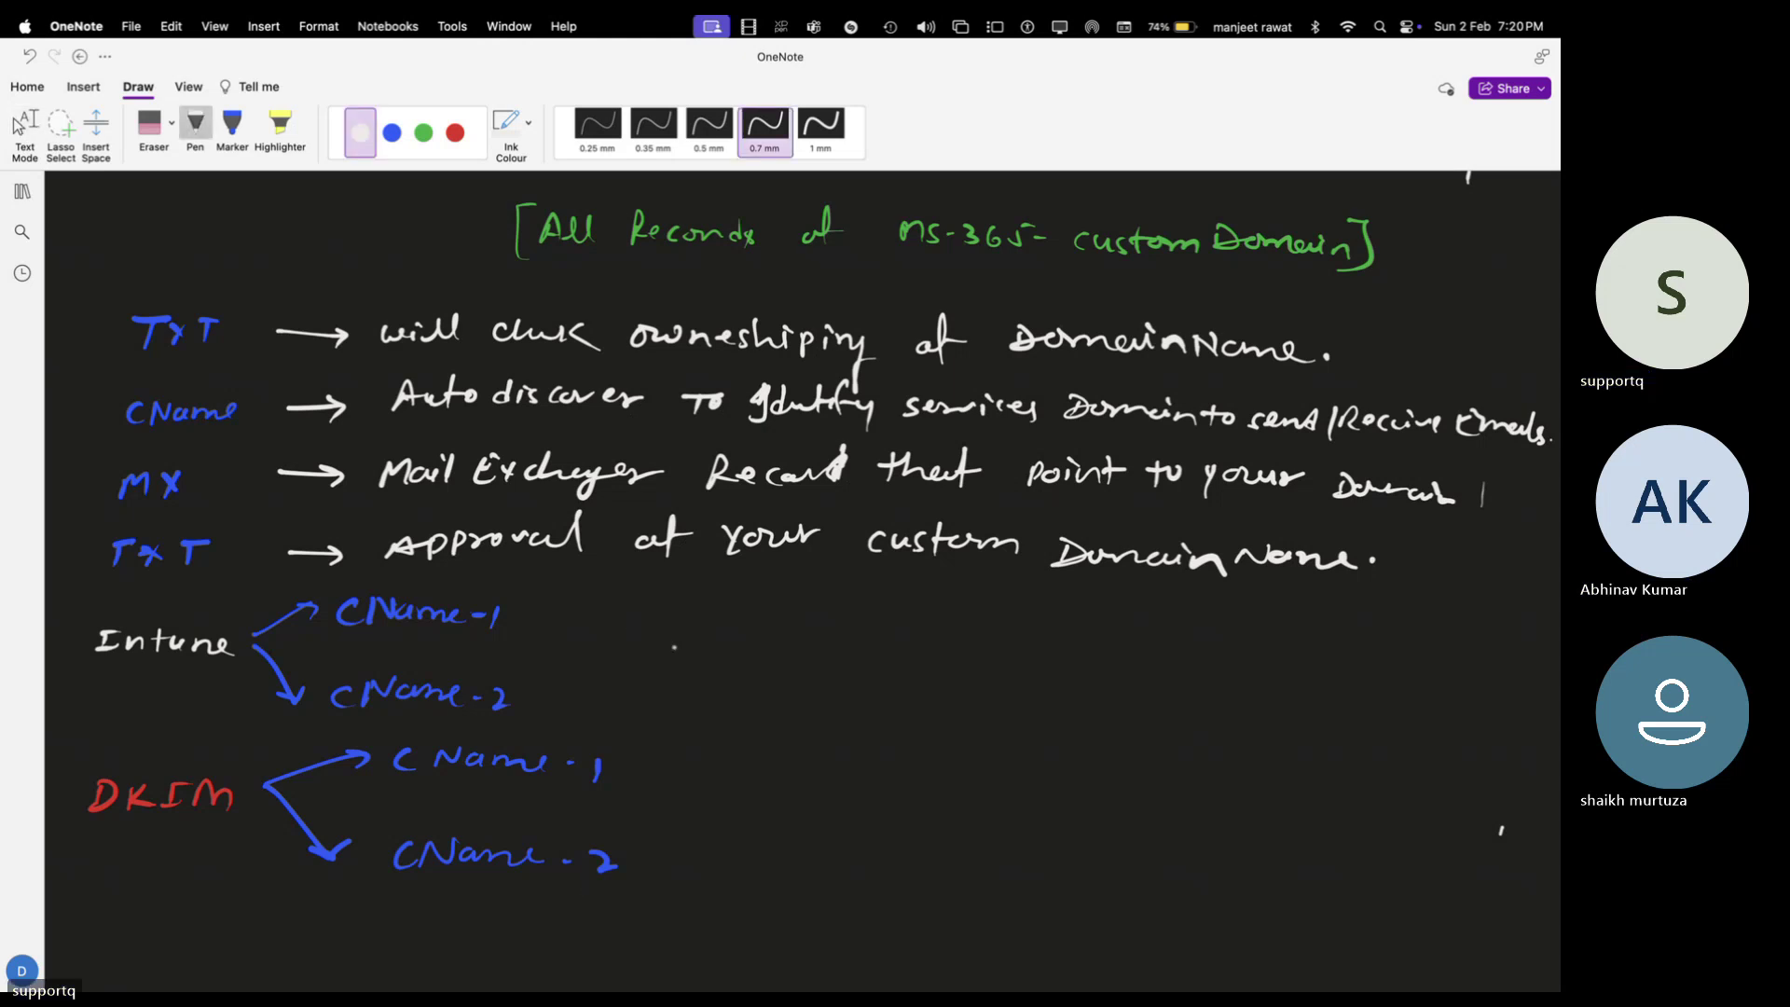
mouse_move(556, 604)
left_mouse_down()
mouse_move(586, 695)
mouse_move(557, 714)
left_mouse_up()
mouse_move(636, 633)
left_mouse_down()
mouse_move(652, 653)
mouse_move(746, 650)
left_mouse_up()
mouse_move(813, 623)
left_mouse_down()
mouse_move(849, 645)
mouse_move(929, 626)
mouse_move(1021, 642)
mouse_move(1203, 630)
mouse_move(1155, 613)
mouse_move(1527, 604)
left_mouse_up()
mouse_move(660, 667)
left_mouse_down()
mouse_move(932, 677)
mouse_move(967, 706)
mouse_move(1130, 671)
mouse_move(1186, 688)
mouse_move(1194, 668)
mouse_move(1237, 694)
mouse_move(1255, 664)
mouse_move(1285, 695)
left_mouse_up()
left_click_drag(1306, 664, 1490, 690)
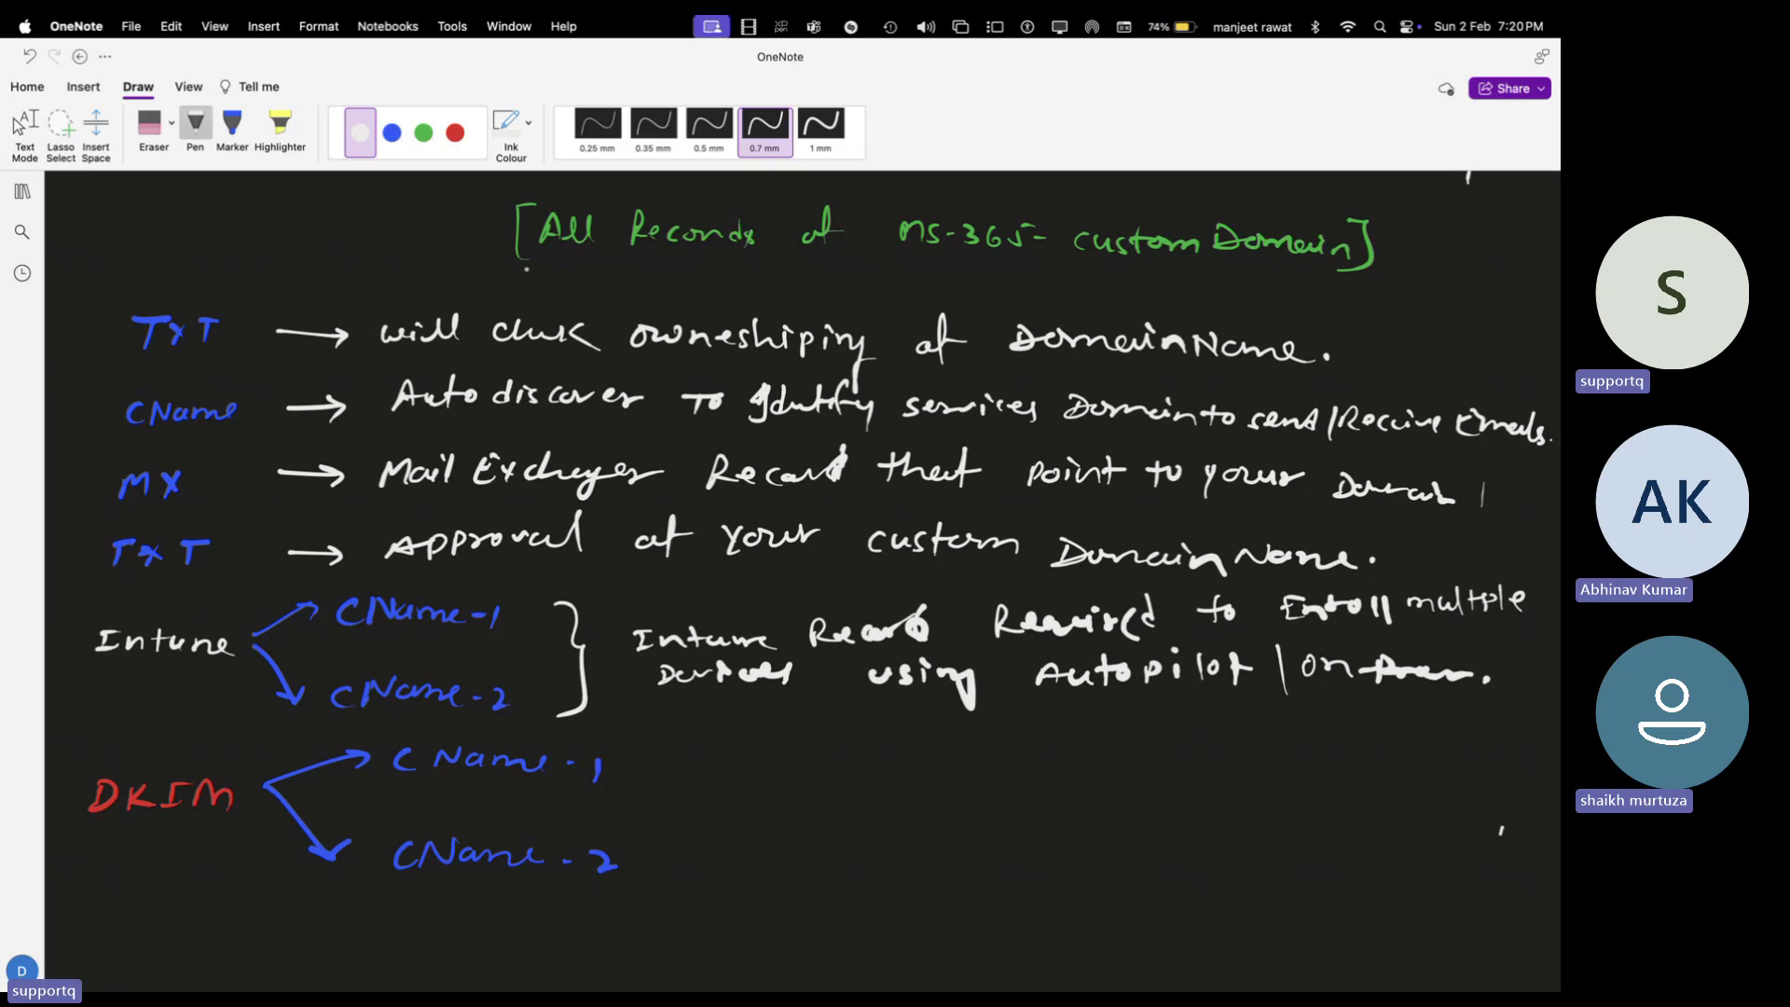
left_click_drag(644, 751, 644, 875)
left_click(24, 126)
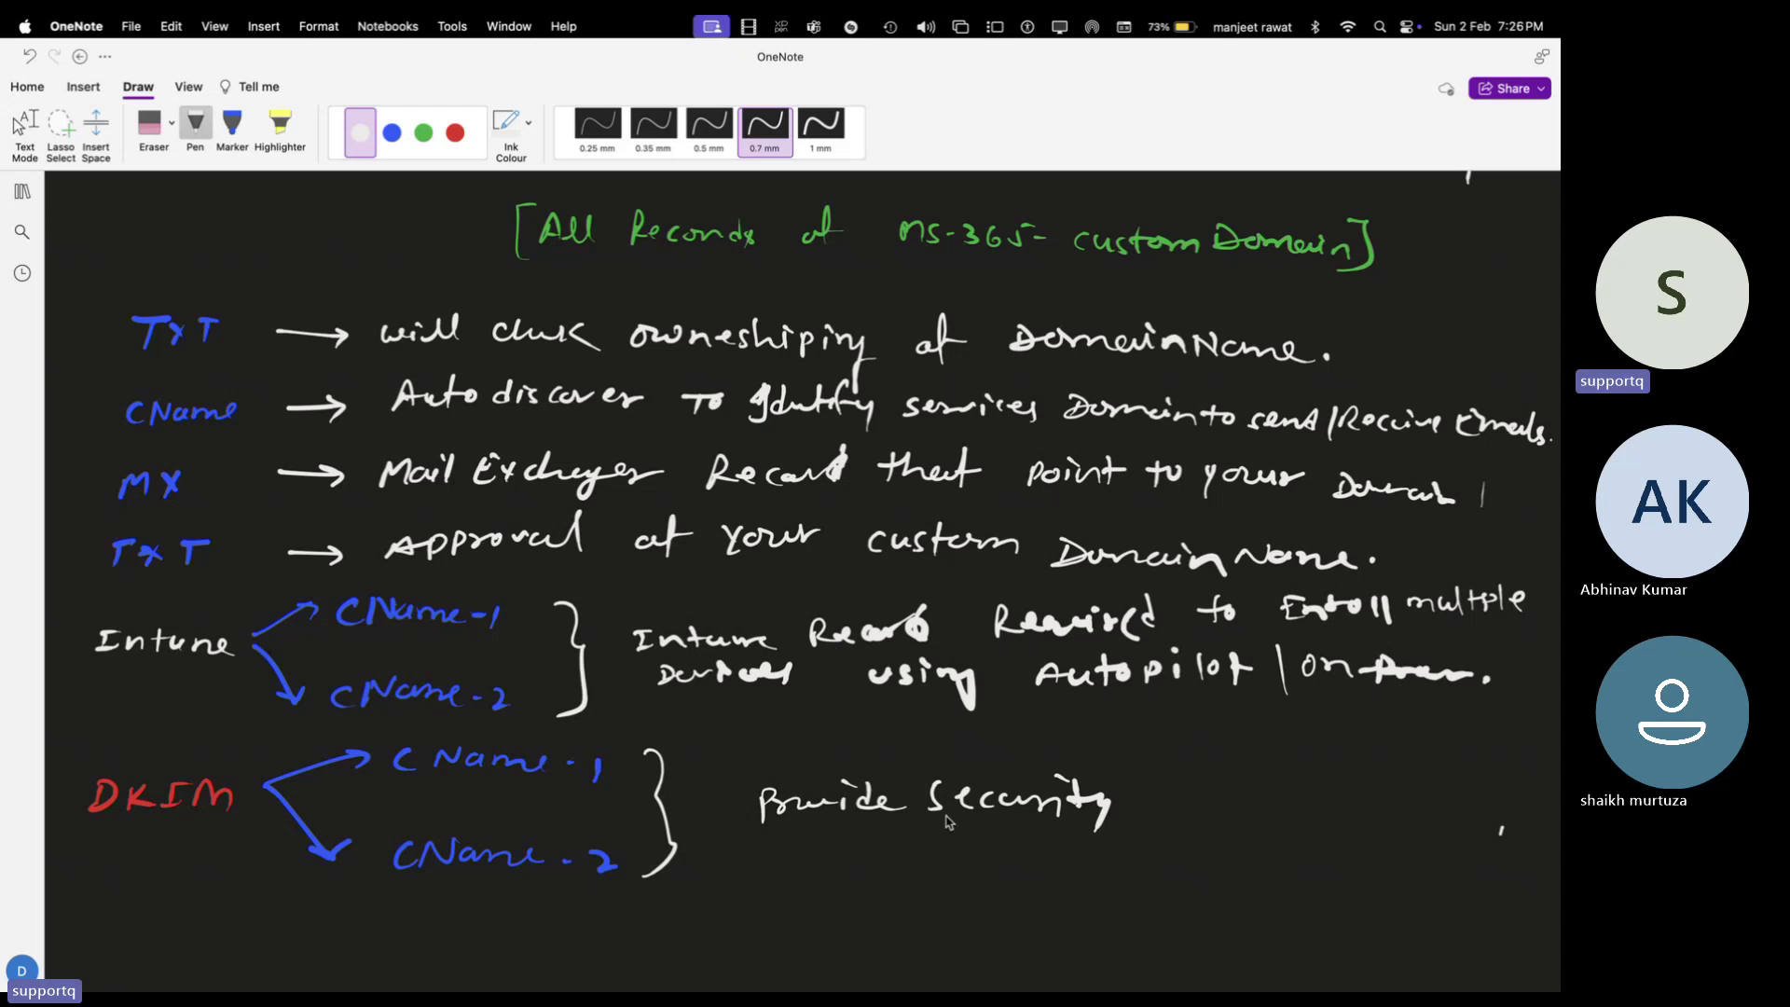
End the DKIM note with 'sending Email, Receiving Email' and switch back to the Domains - Microsoft 365 admin tab
mouse_move(1147, 788)
left_mouse_down()
mouse_move(1145, 806)
mouse_move(1174, 804)
left_mouse_up()
left_click(1212, 795)
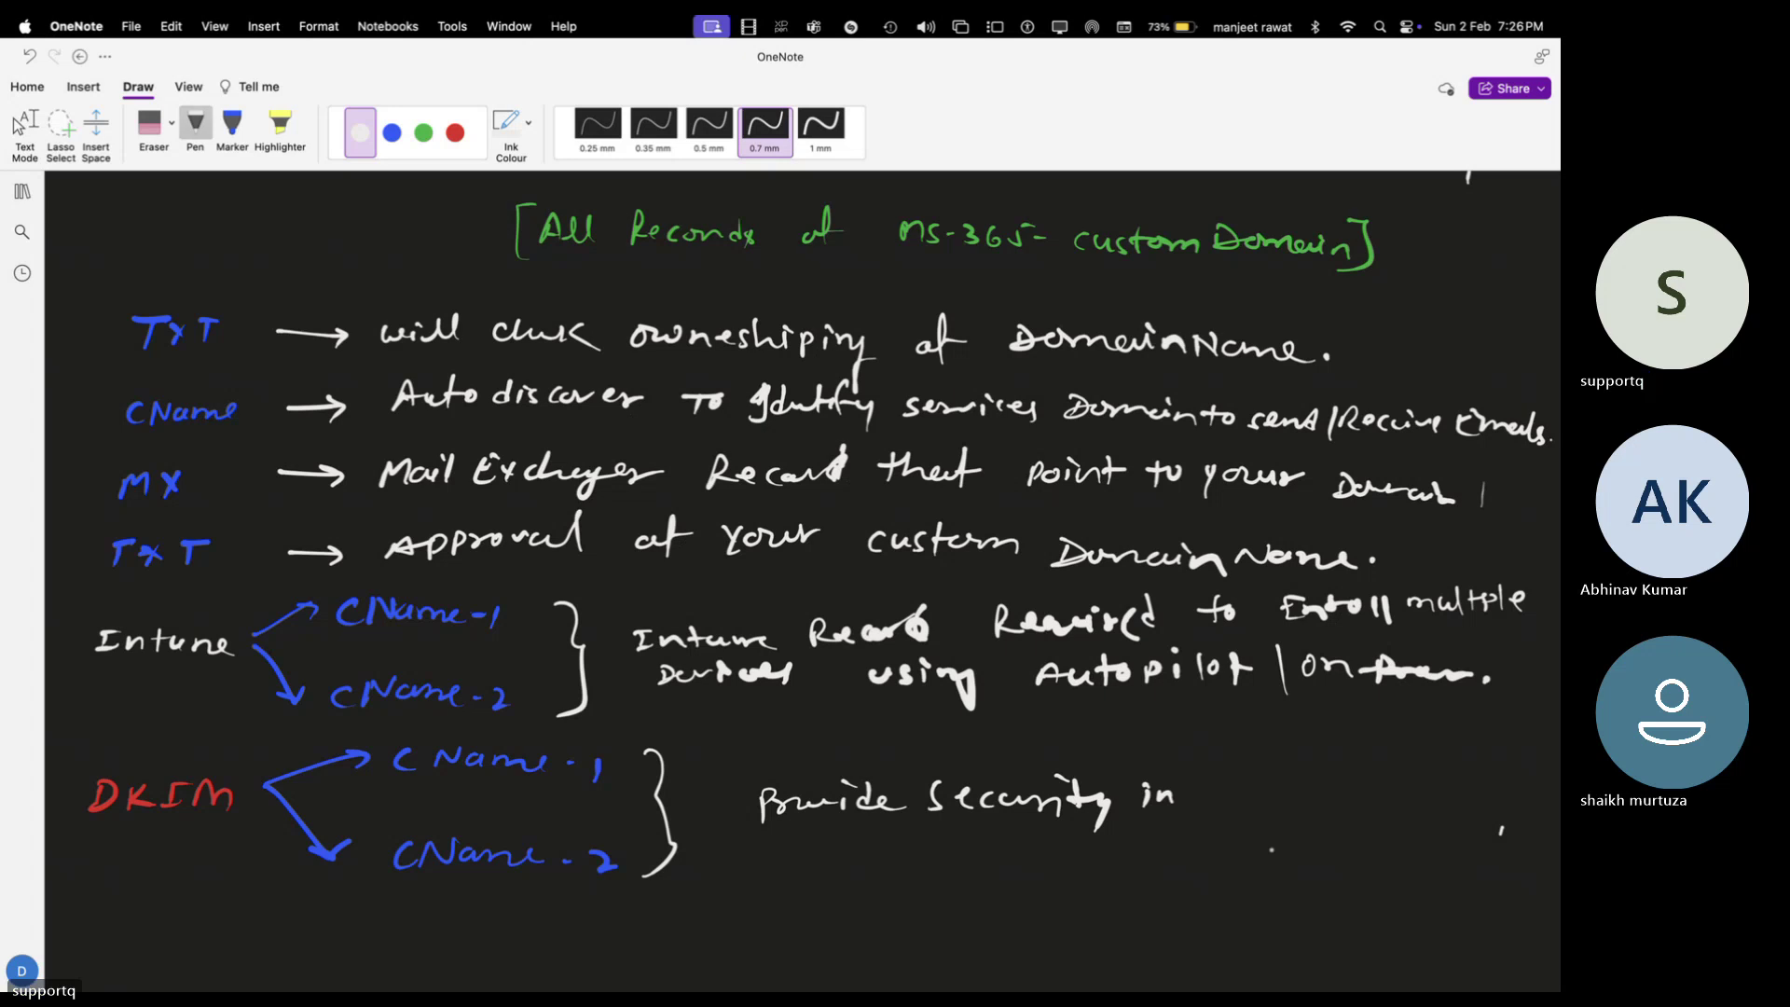
mouse_move(1215, 792)
left_mouse_down()
mouse_move(1285, 786)
mouse_move(1306, 839)
mouse_move(1376, 781)
mouse_move(1436, 794)
mouse_move(1447, 816)
left_mouse_up()
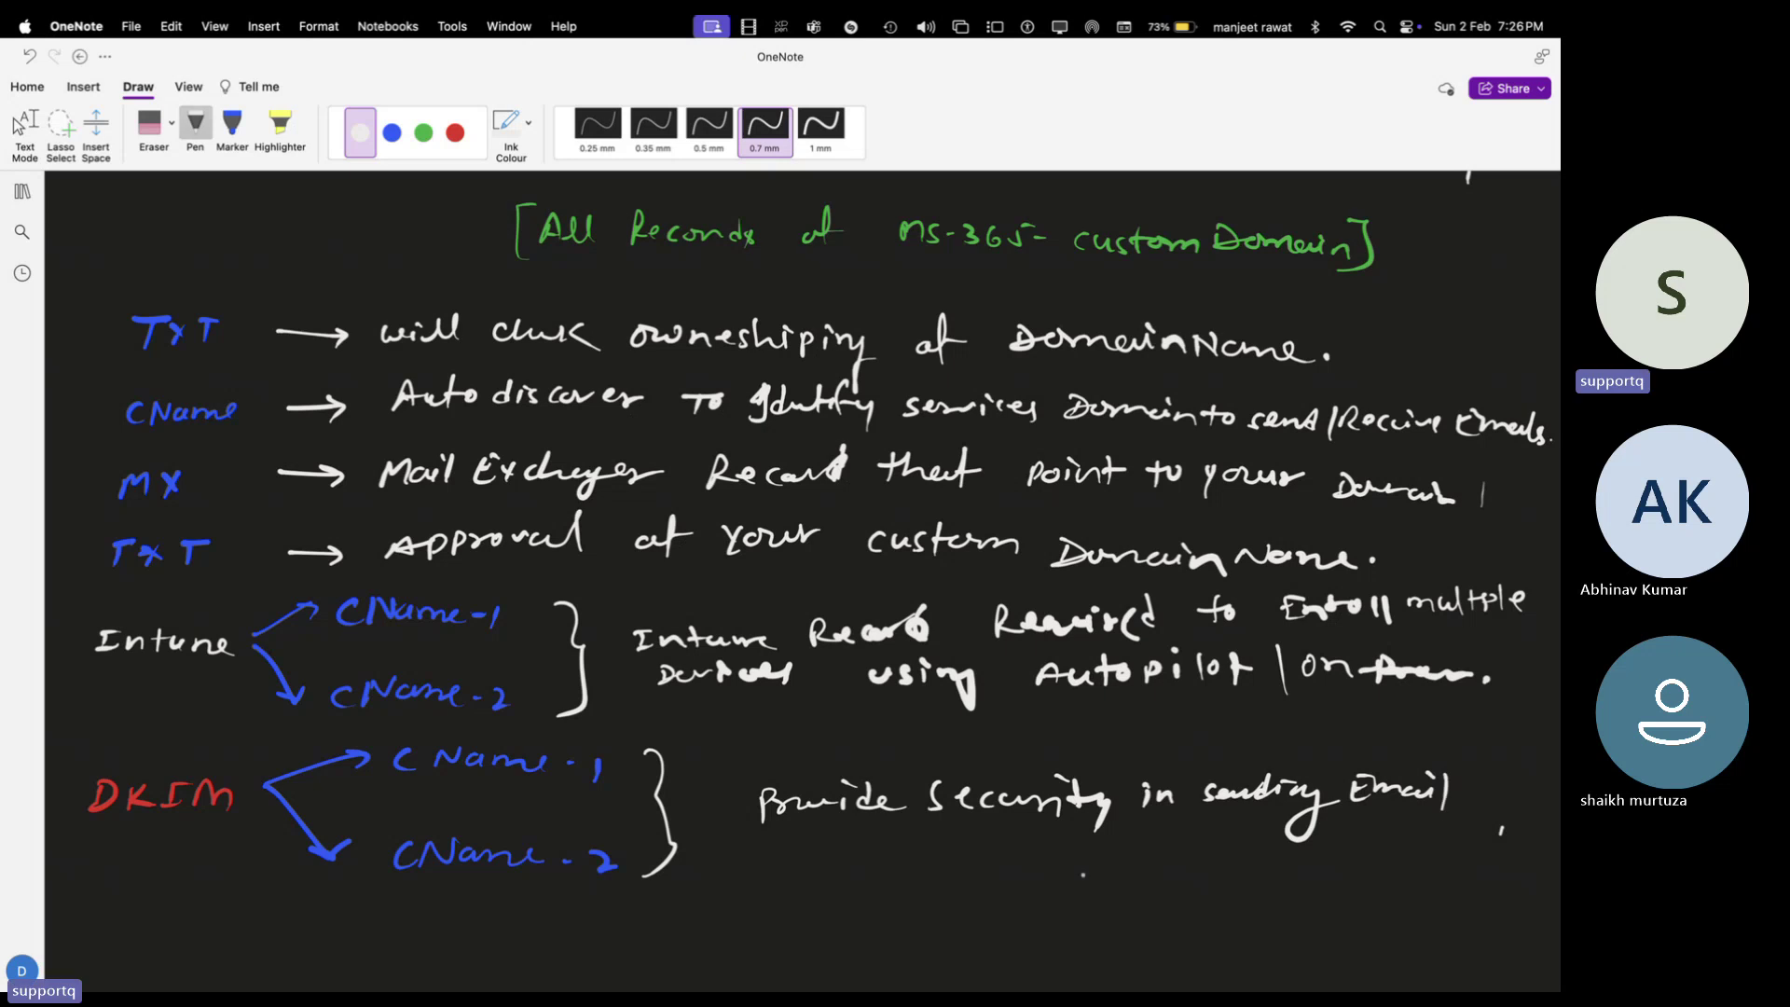
mouse_move(888, 881)
left_mouse_down()
mouse_move(1033, 867)
mouse_move(1021, 919)
left_mouse_up()
left_click(918, 871)
mouse_move(1119, 863)
left_mouse_down()
mouse_move(1133, 882)
mouse_move(1229, 882)
left_mouse_up()
left_click(1243, 870)
left_click(23, 126)
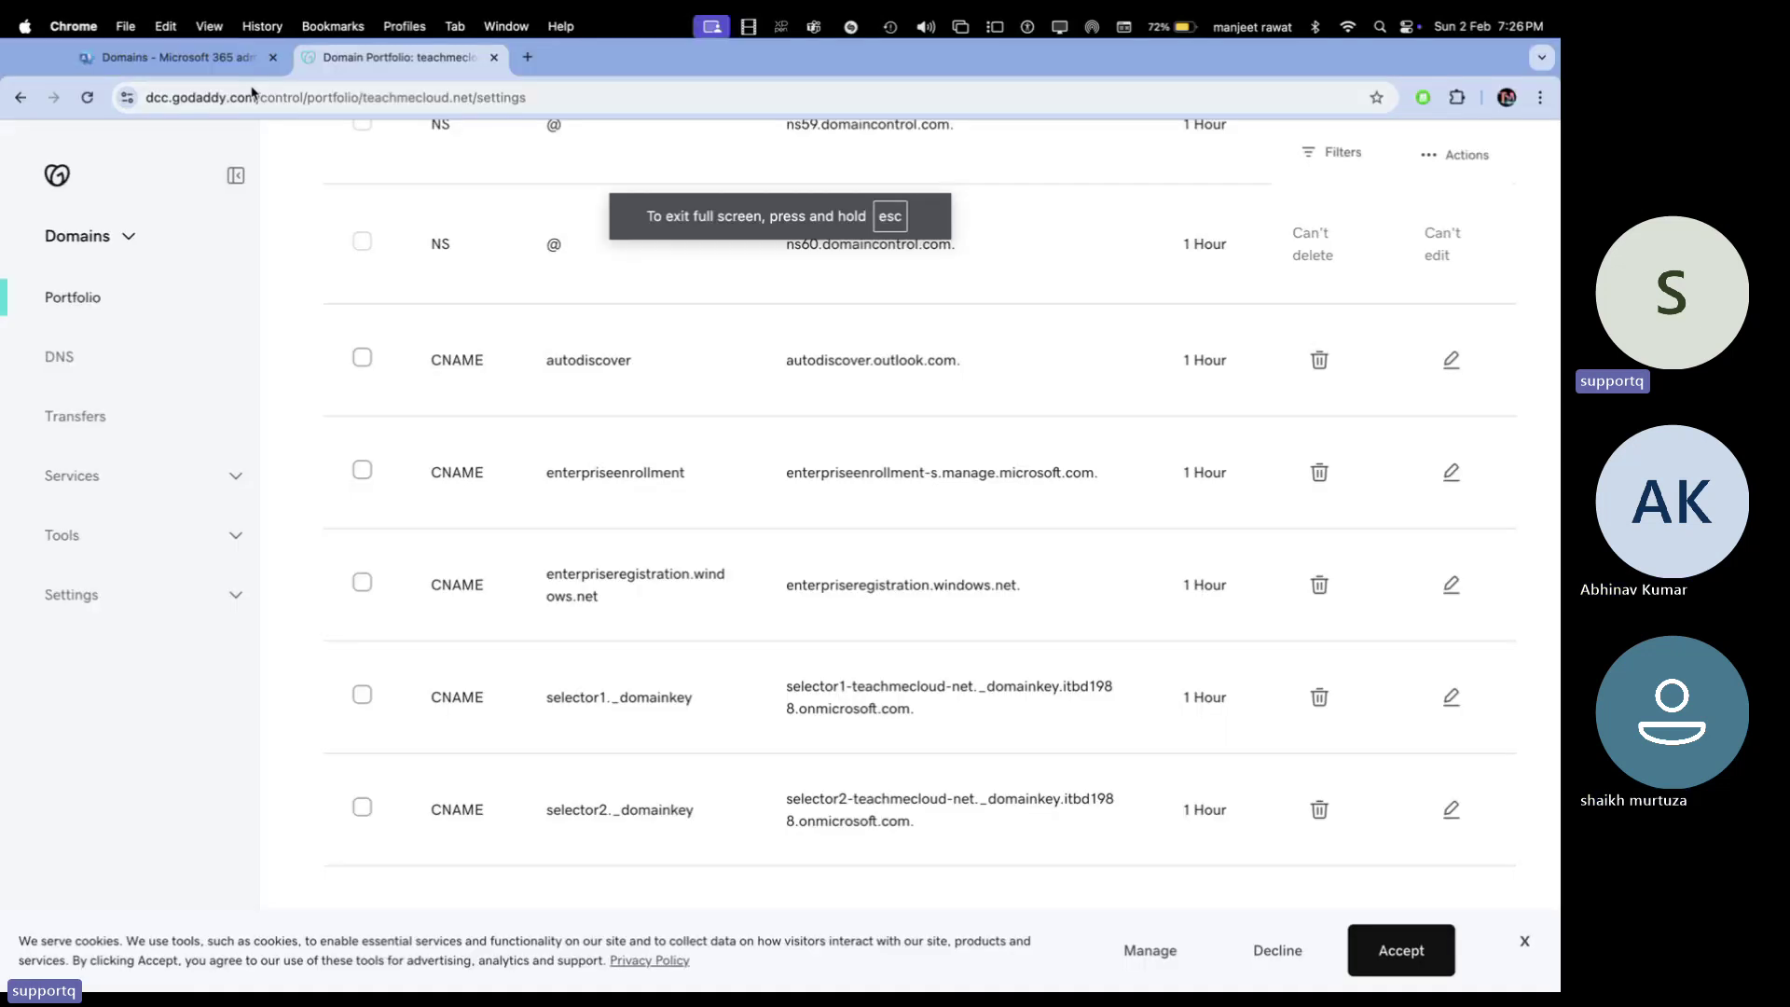
left_click(224, 58)
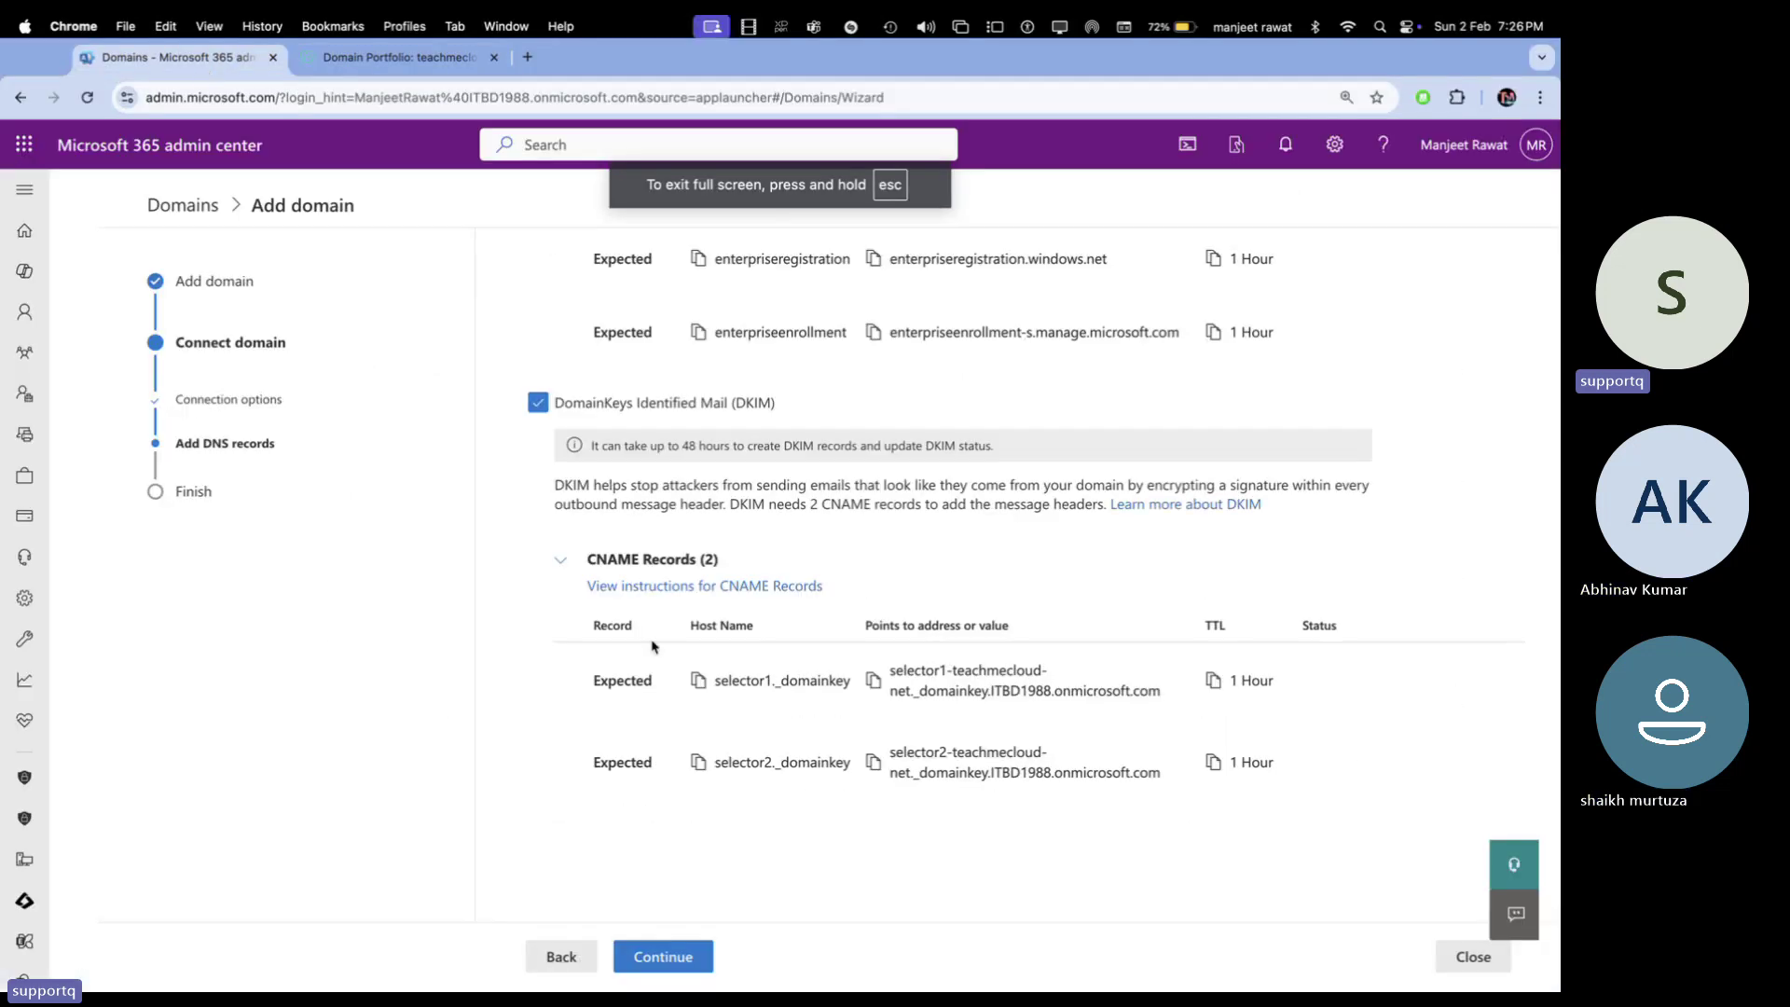
Review the Add DNS records step and run the DNS check for teachmecloud.net
scroll(696, 858, "up", 6)
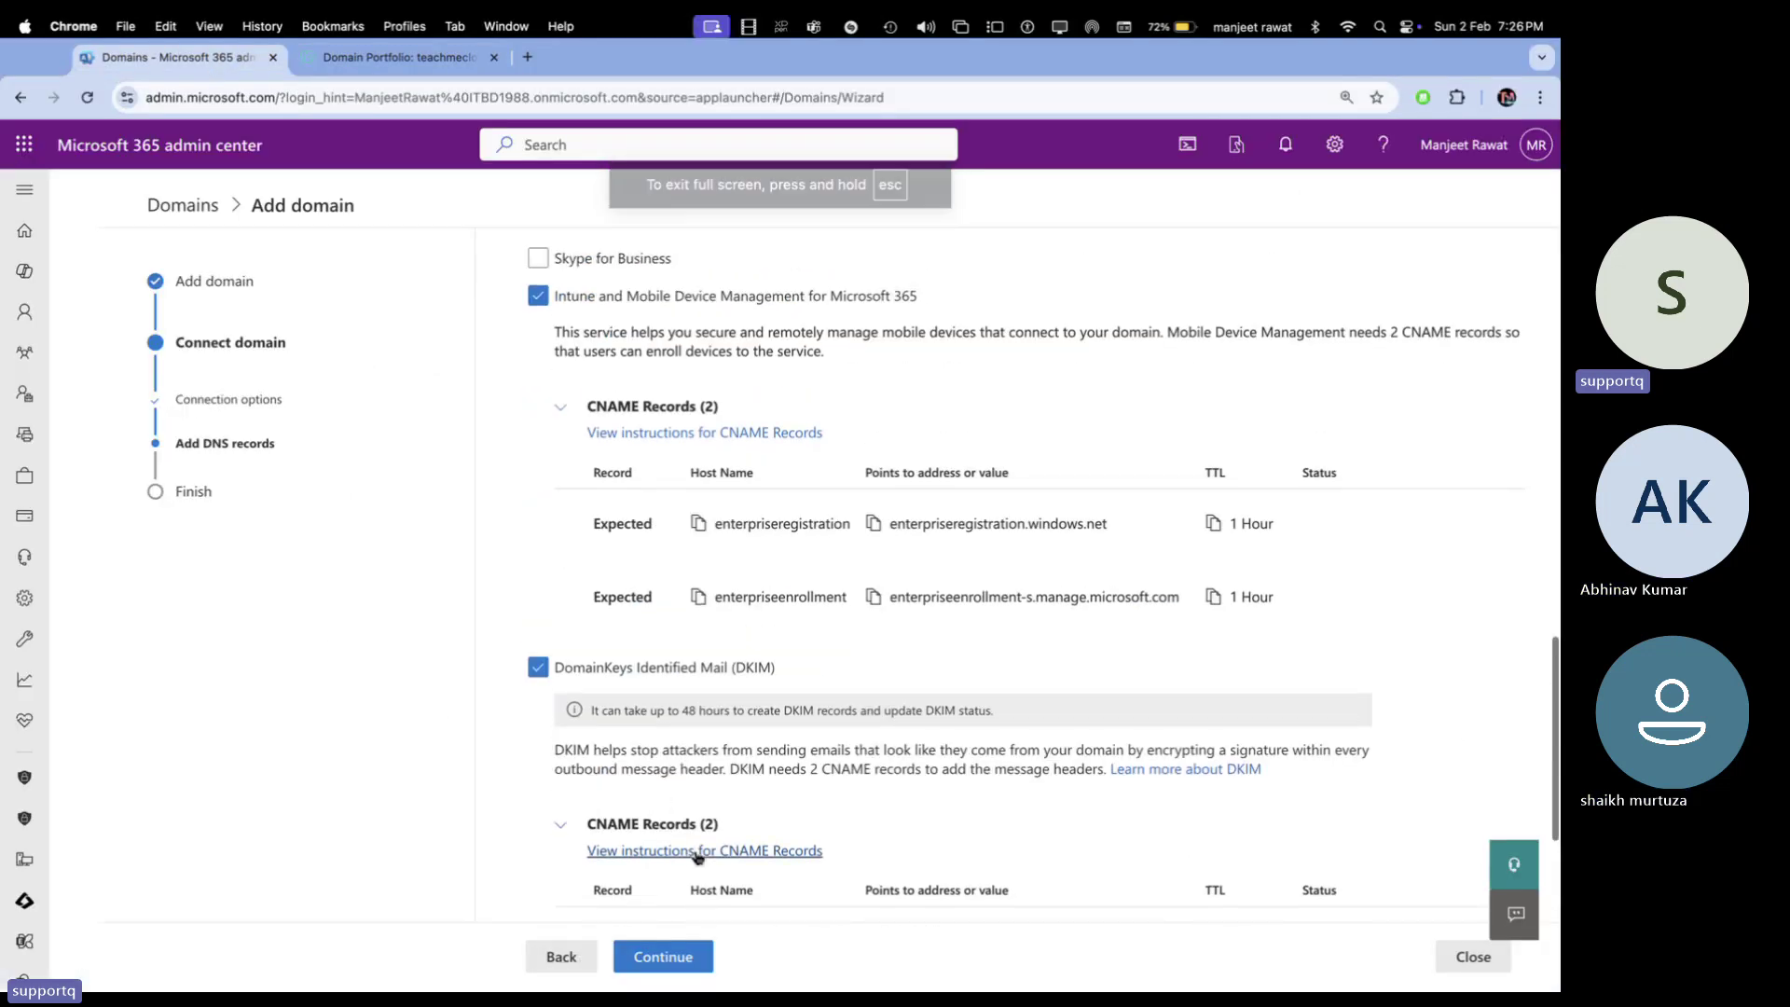
scroll(717, 500, "down", 5)
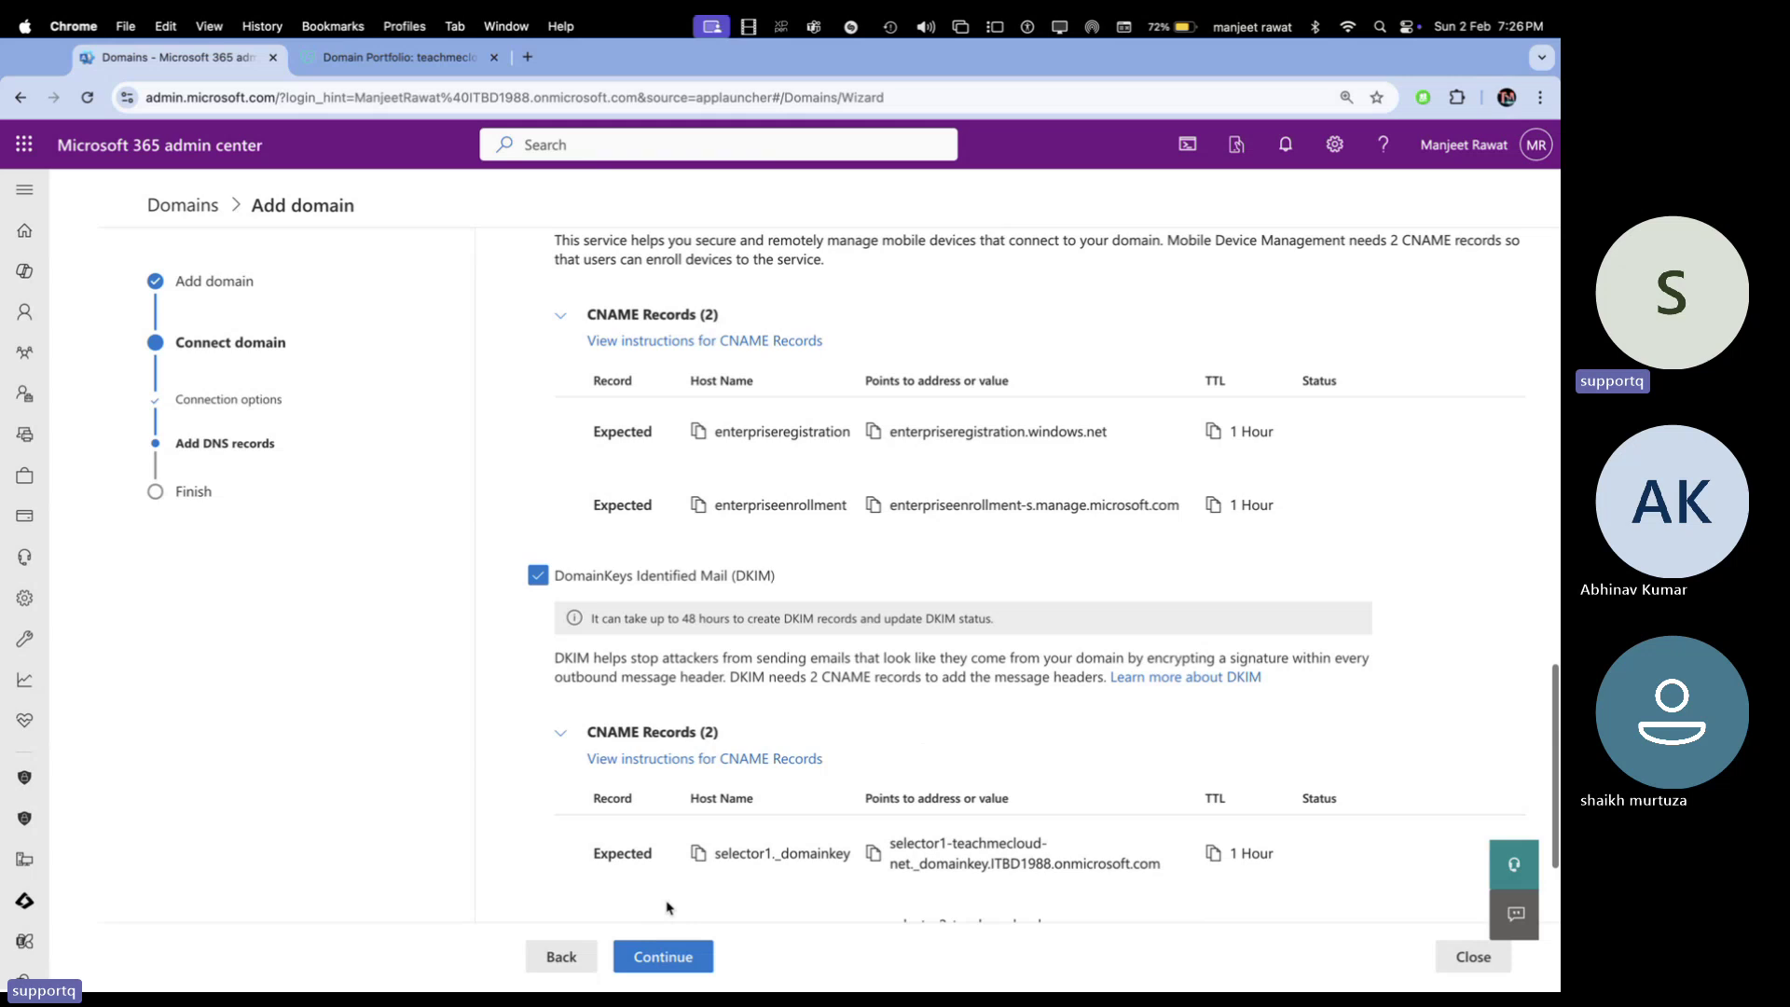
left_click(663, 956)
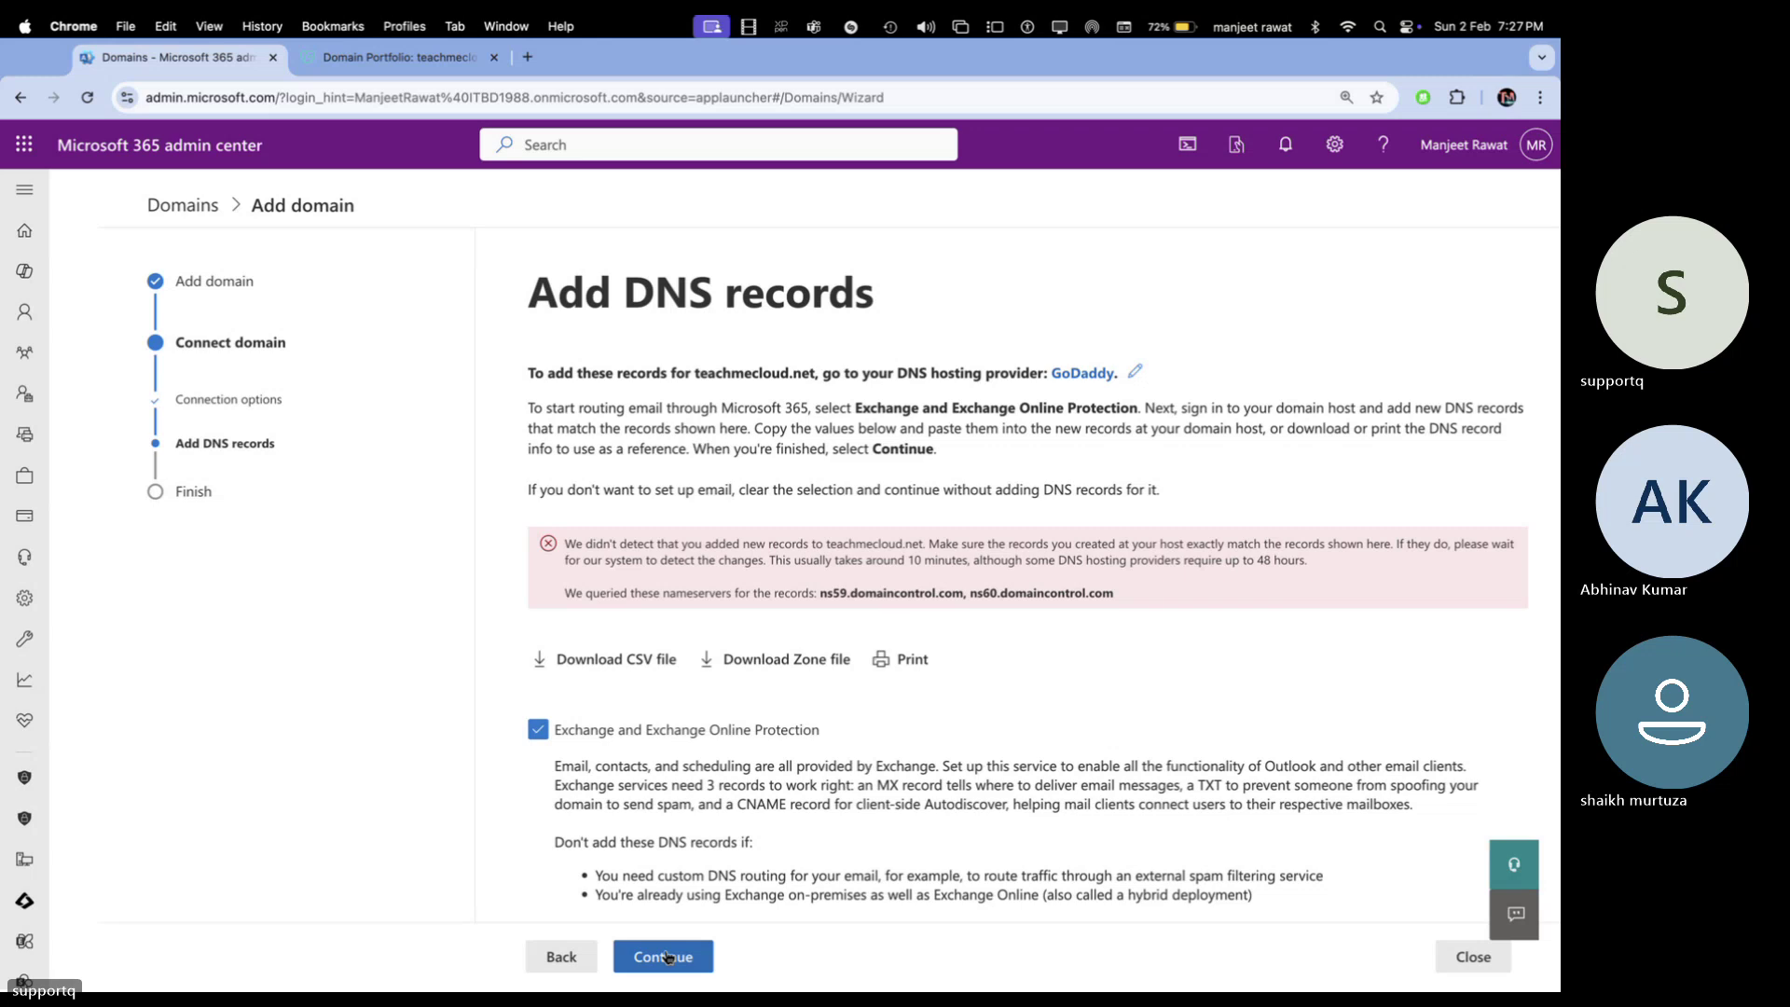
Scroll through the DNS records and re-run the verification
scroll(956, 545, "down", 3)
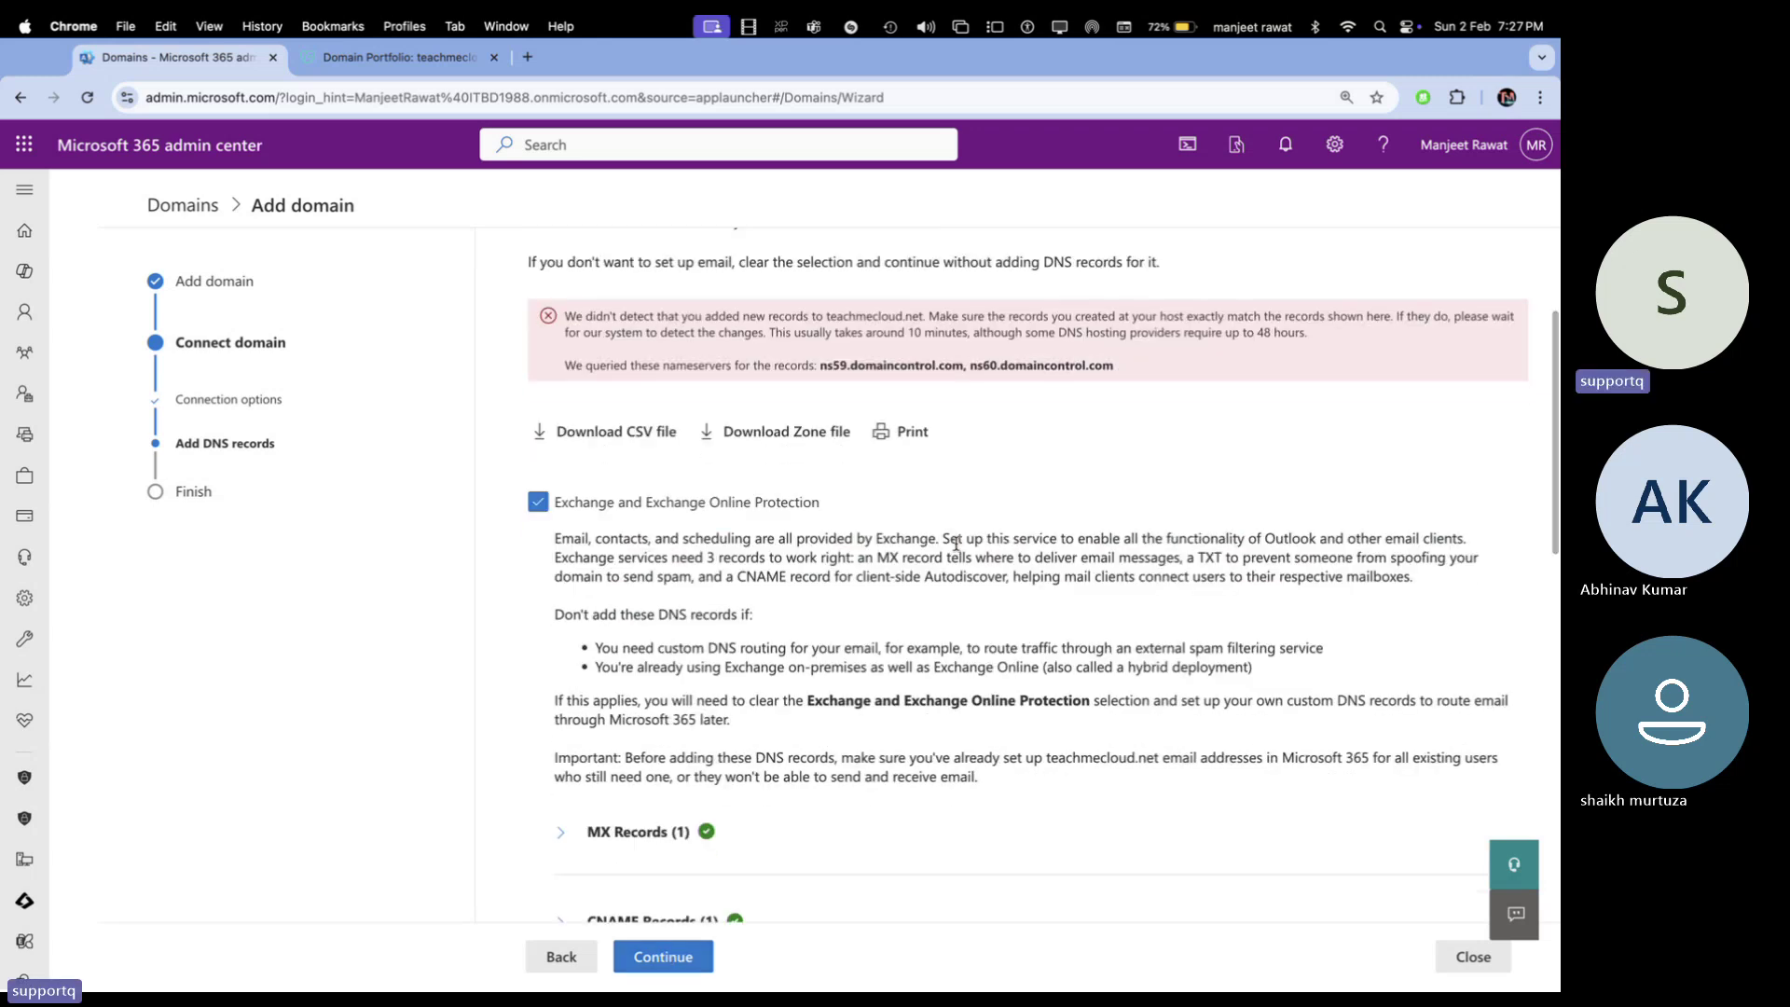
scroll(956, 545, "down", 10)
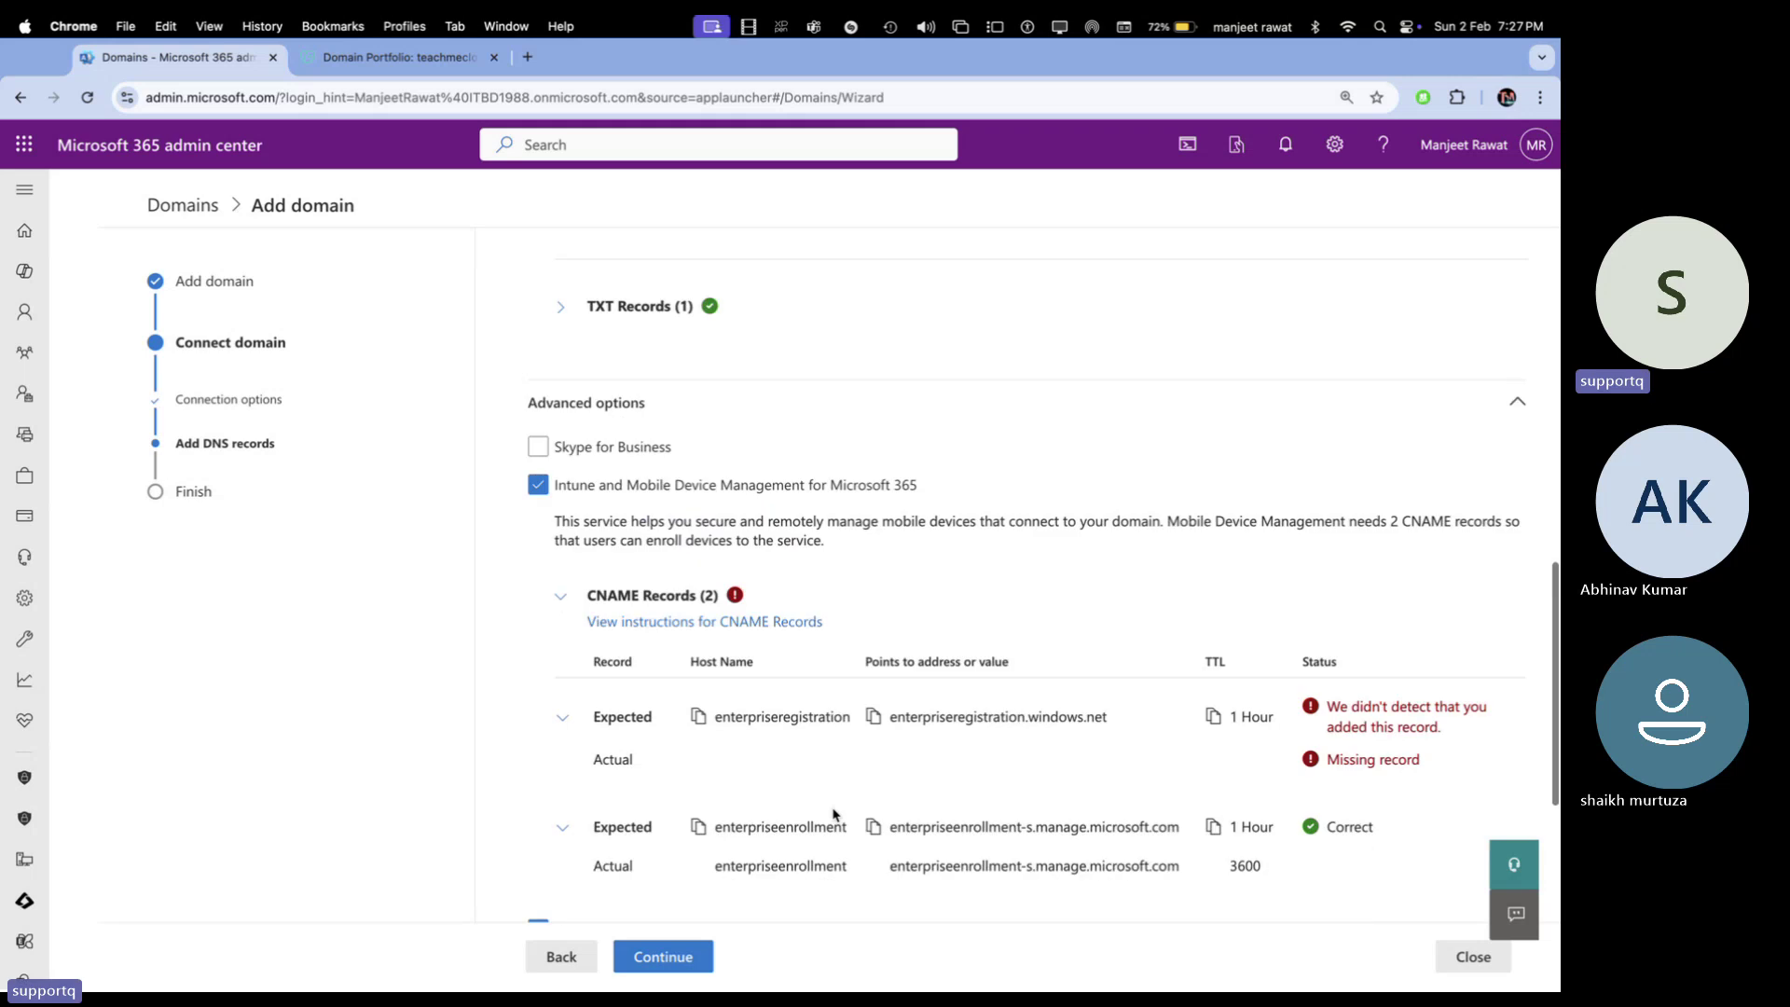
scroll(807, 679, "down", 1)
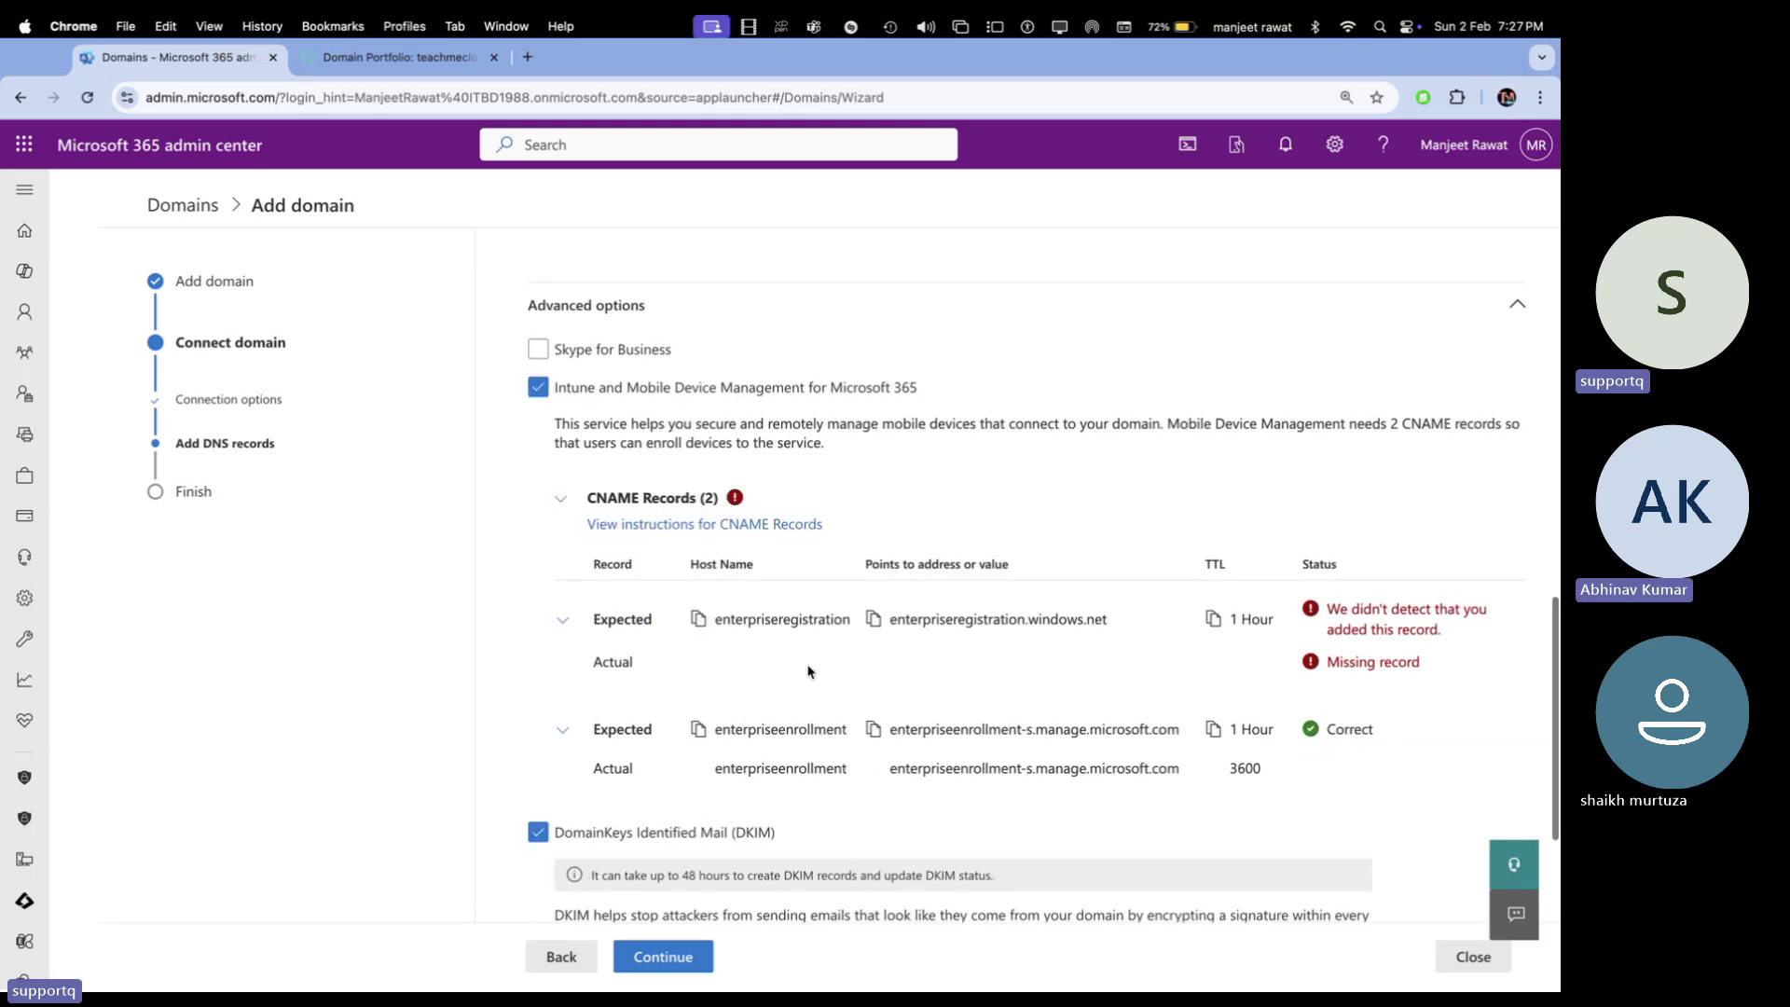
scroll(808, 671, "down", 2)
scroll(800, 709, "up", 2)
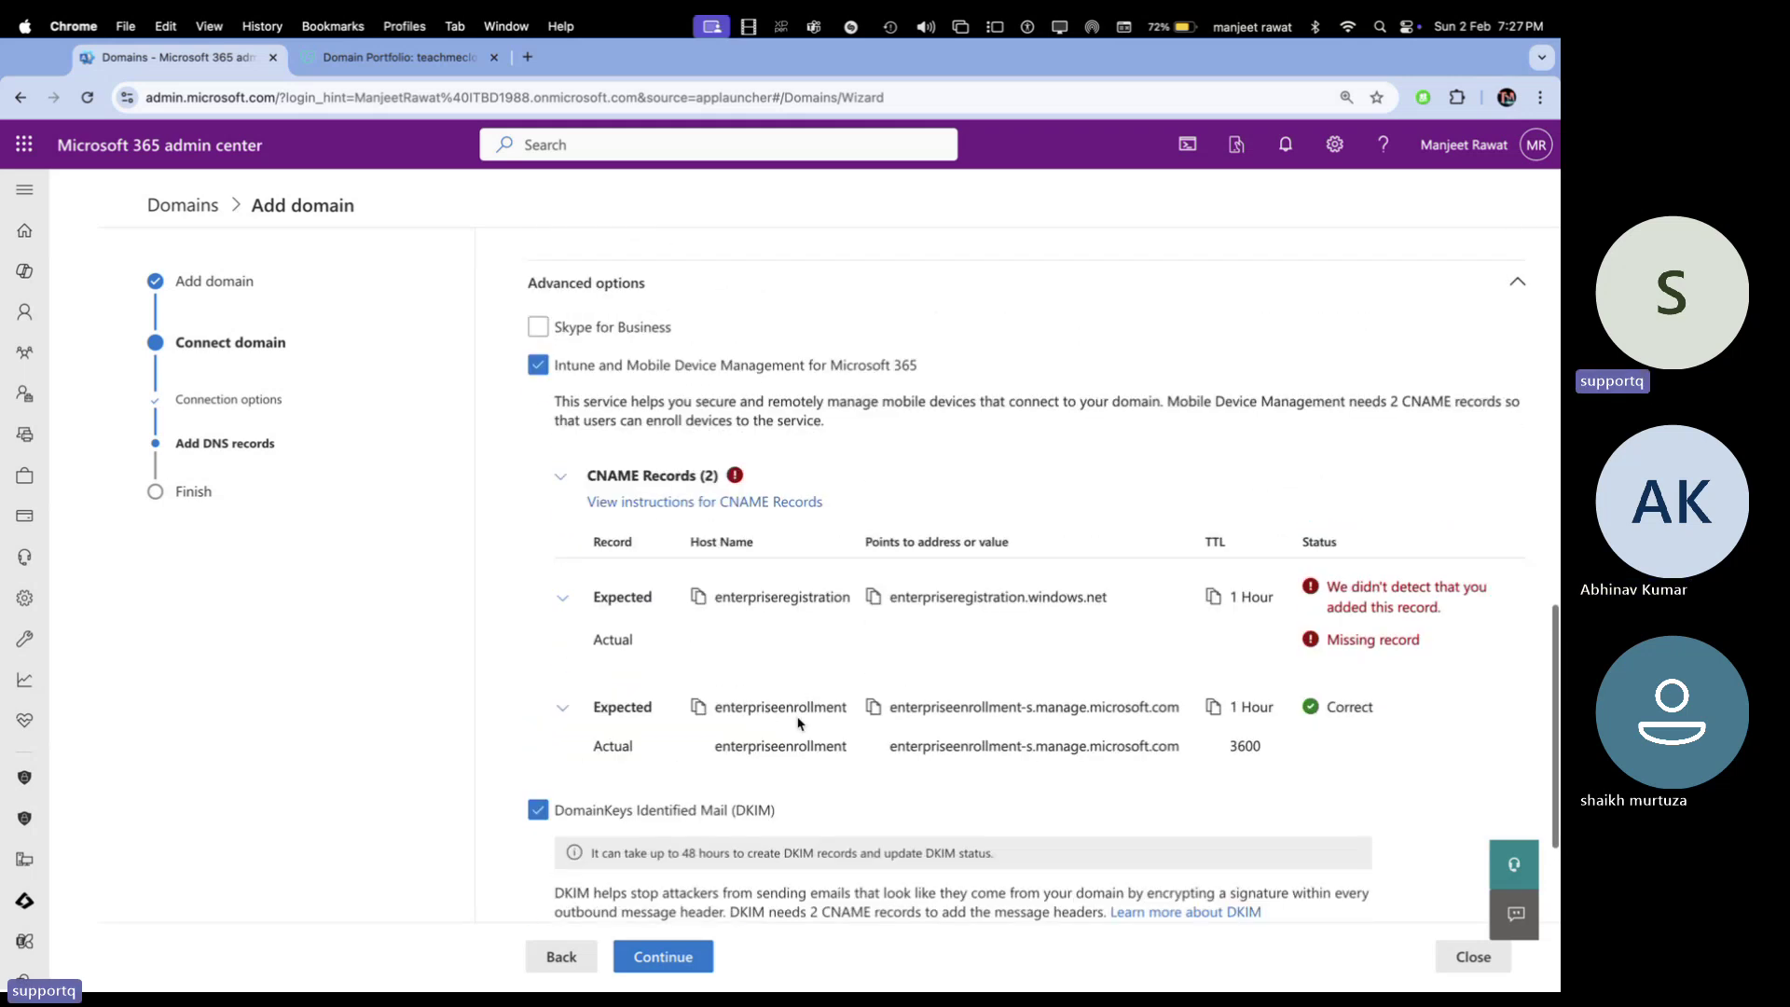
left_click(690, 961)
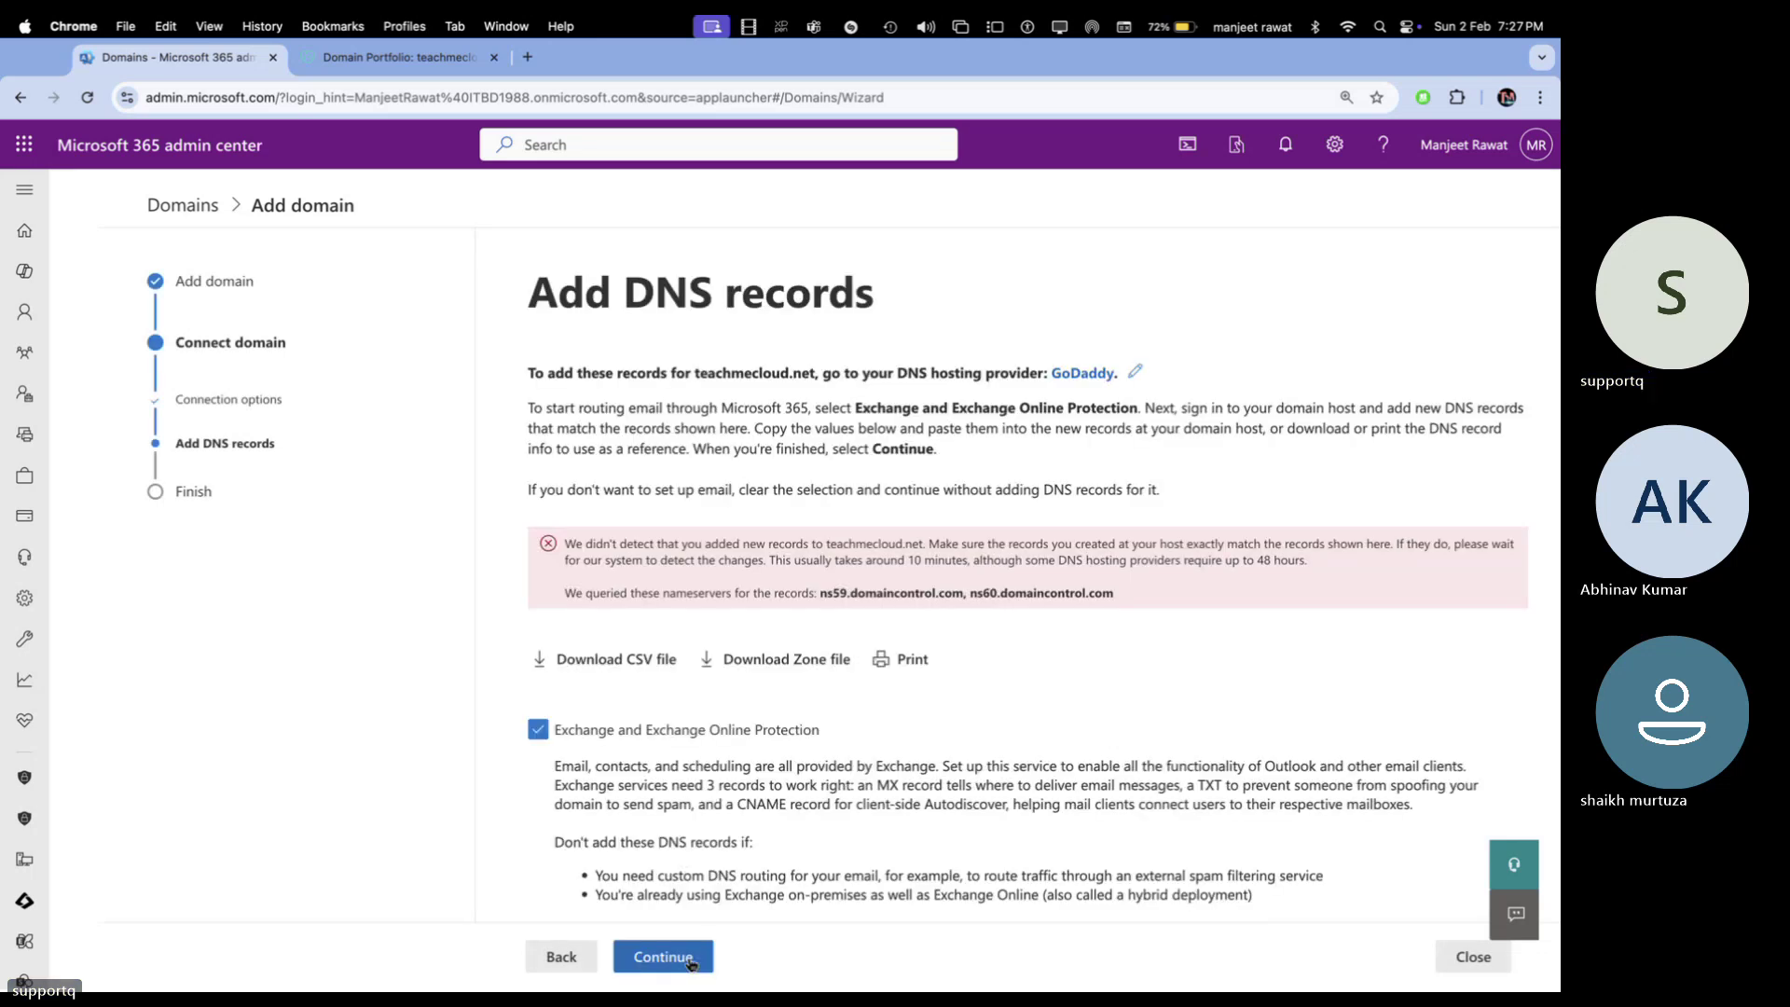
Review the Intune CNAME status with enterpriseregistration missing, then bring up GoDaddy's DNS records
scroll(732, 809, "down", 3)
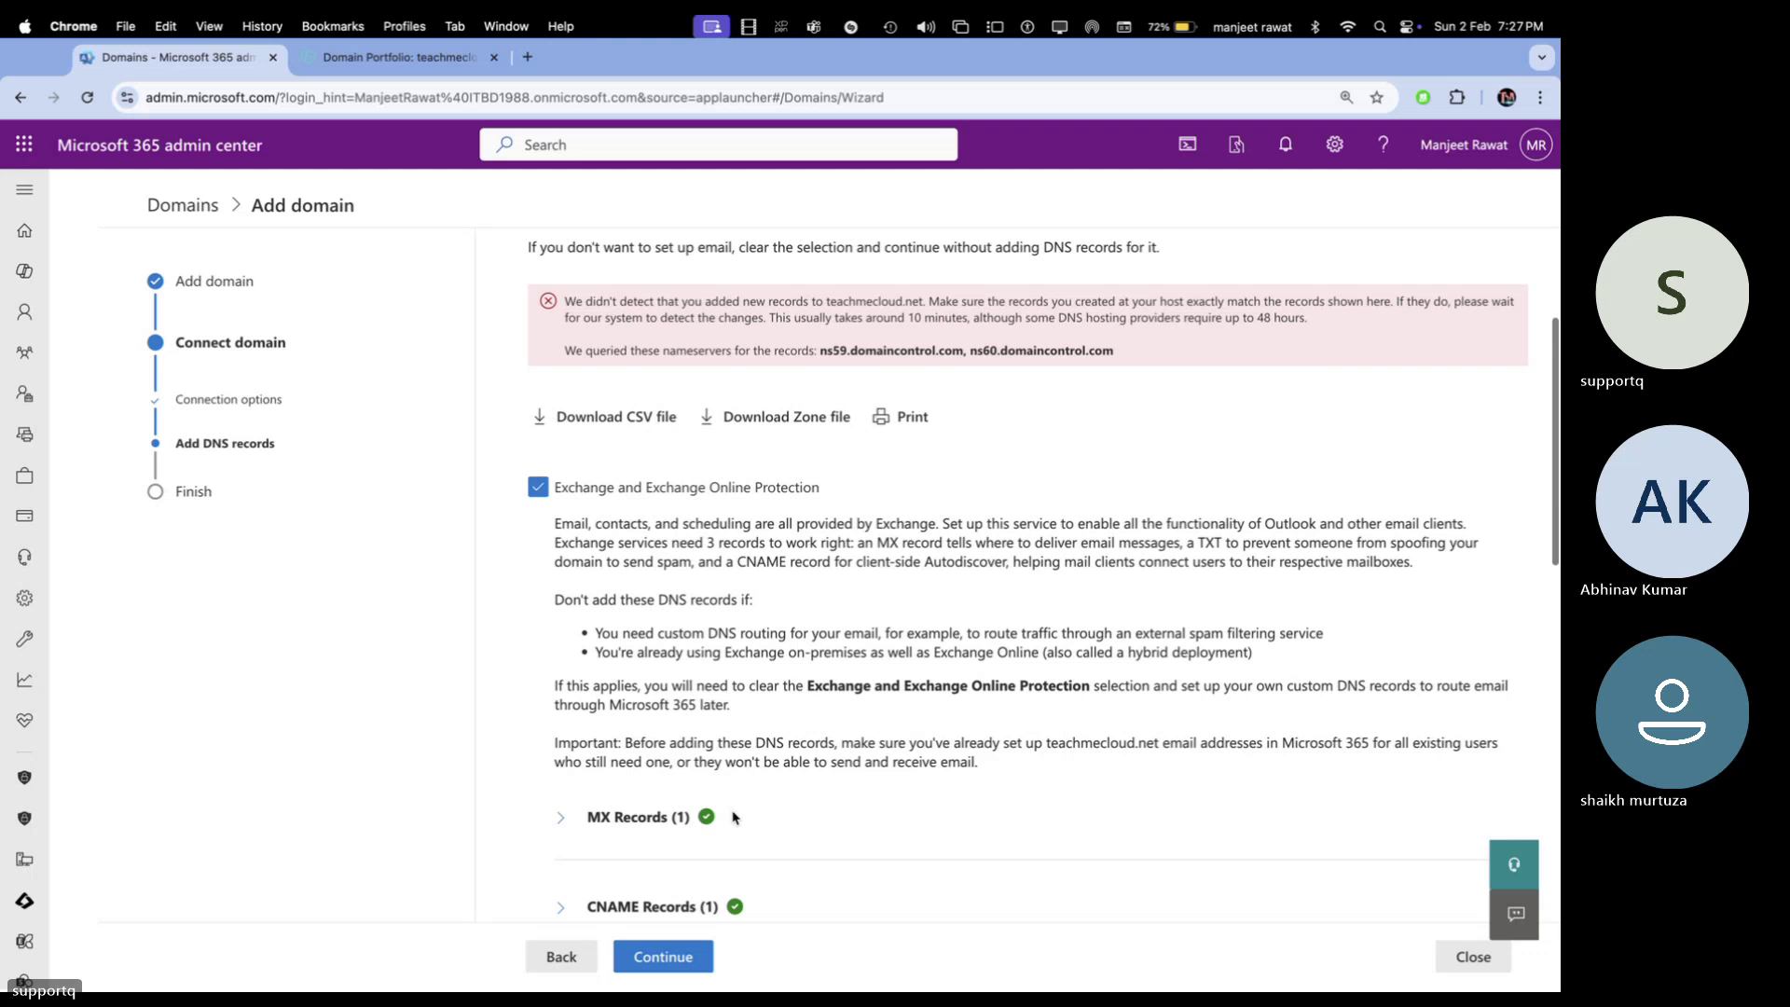
scroll(732, 817, "down", 2)
scroll(732, 817, "down", 3)
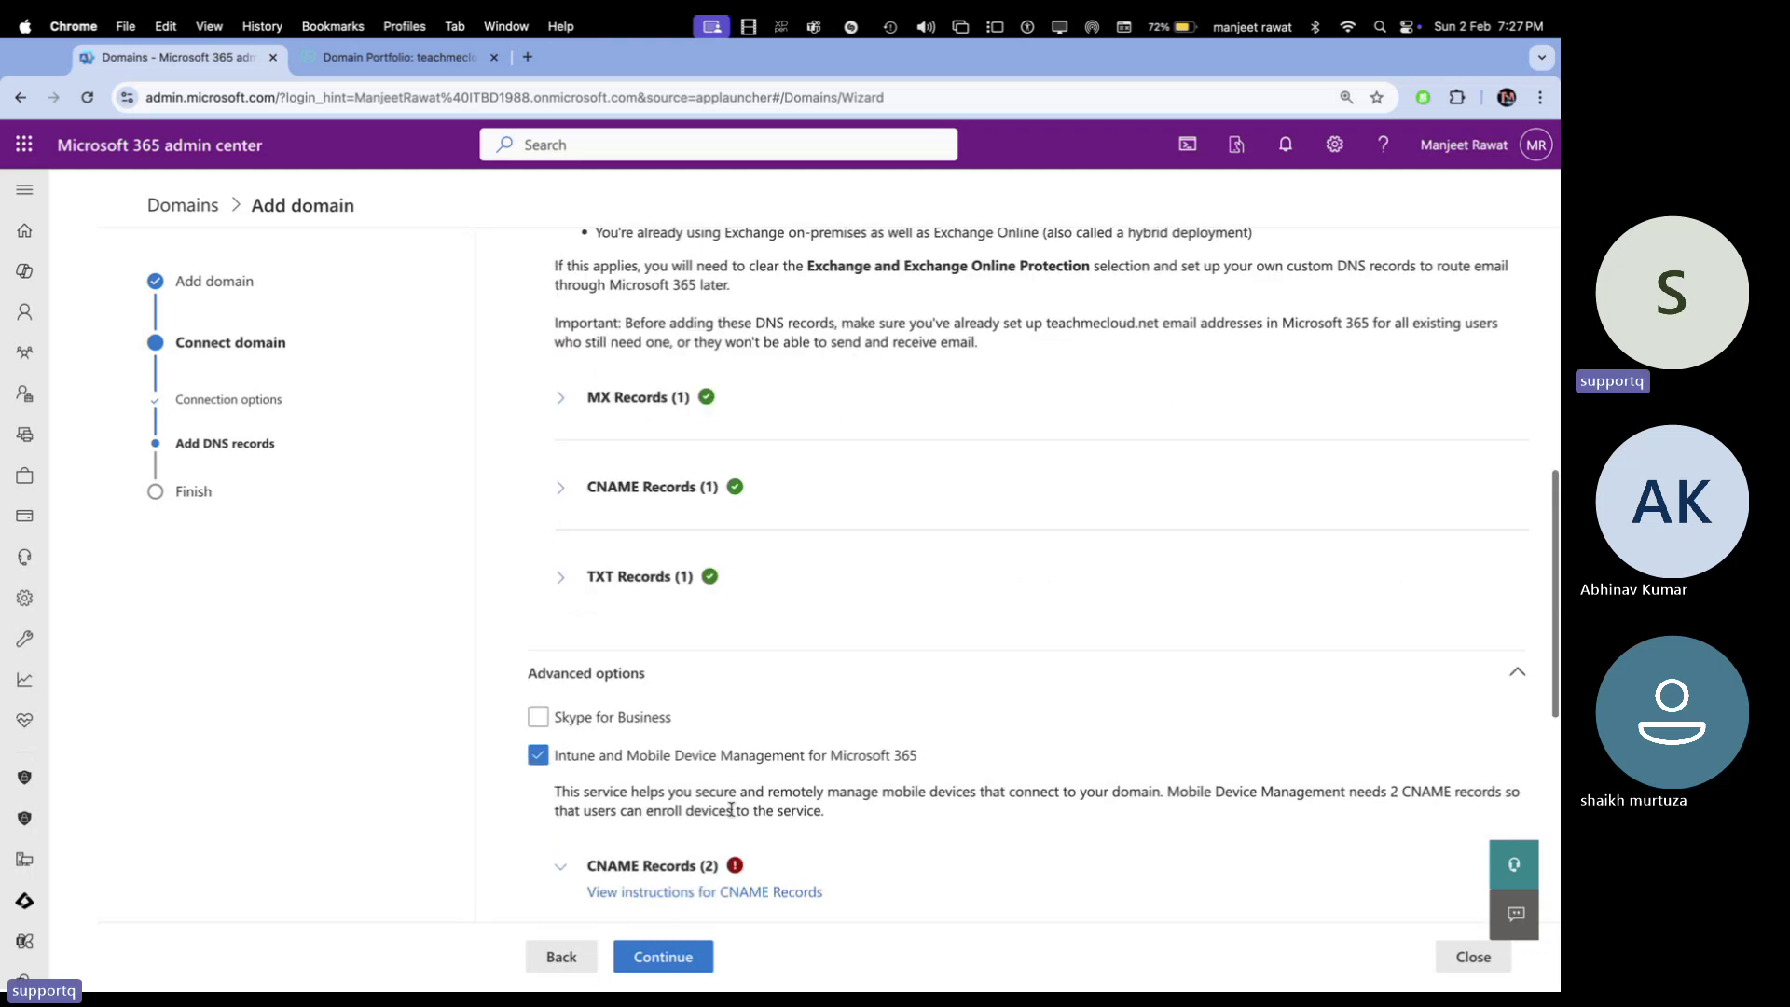
scroll(732, 811, "down", 3)
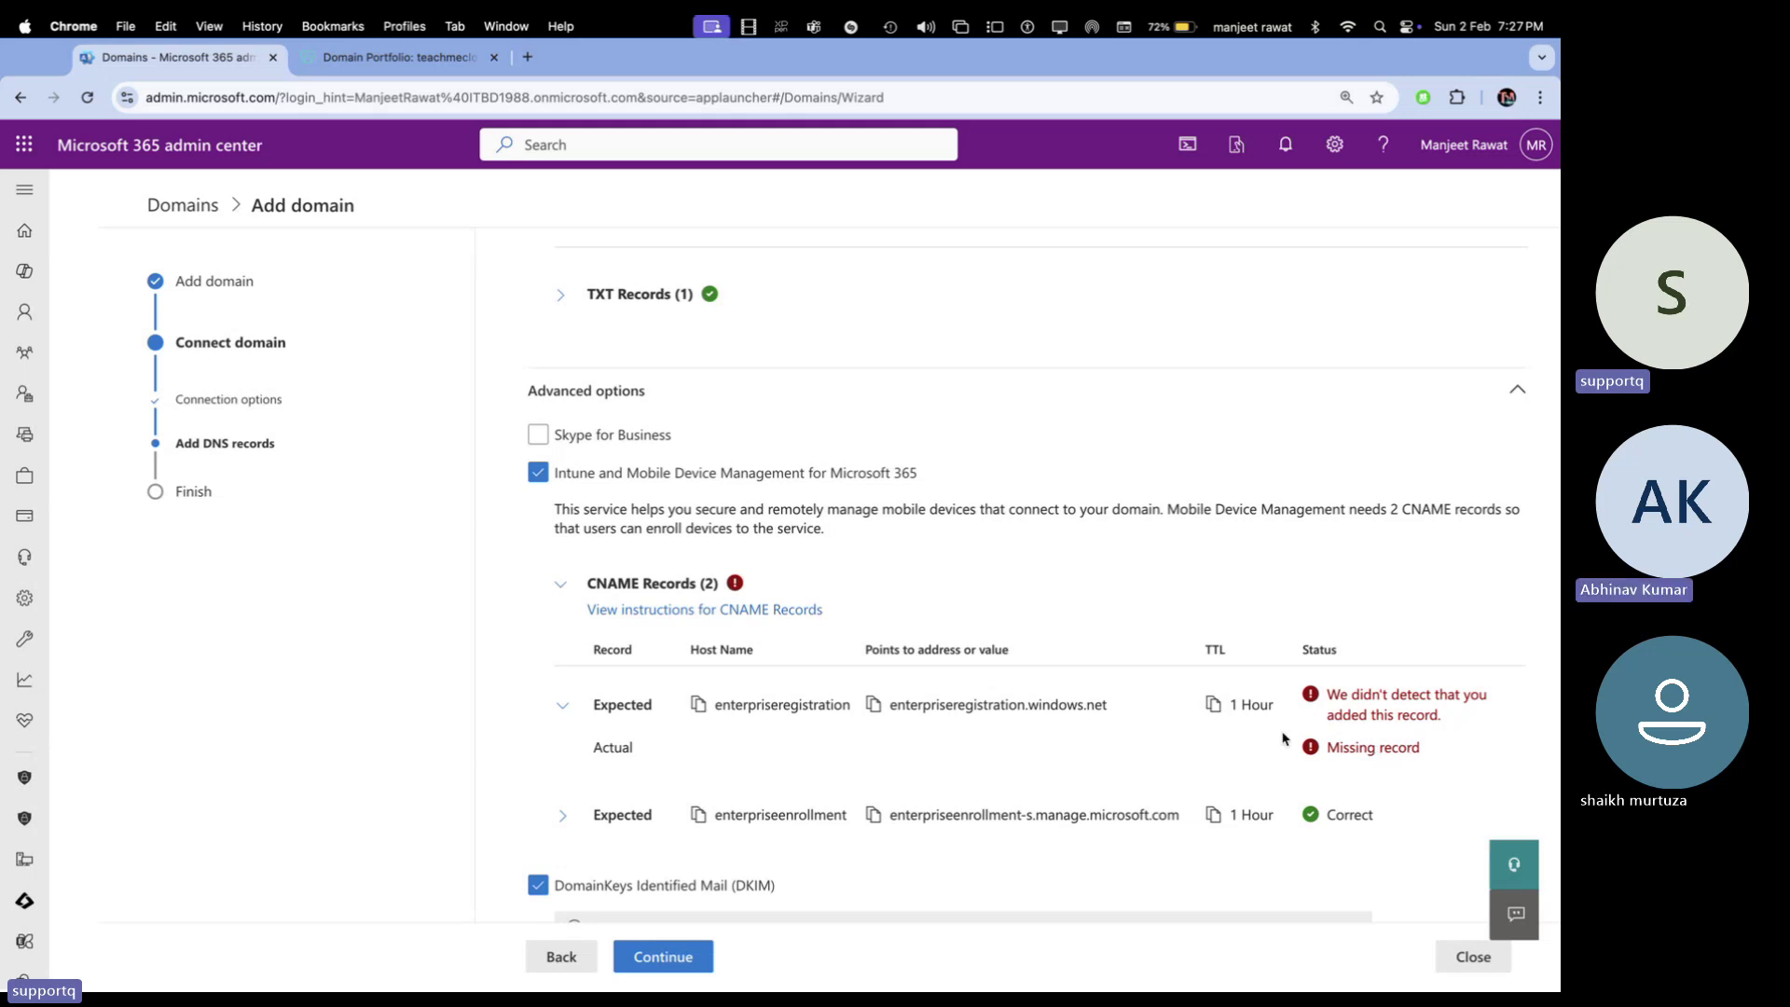
scroll(923, 679, "down", 3)
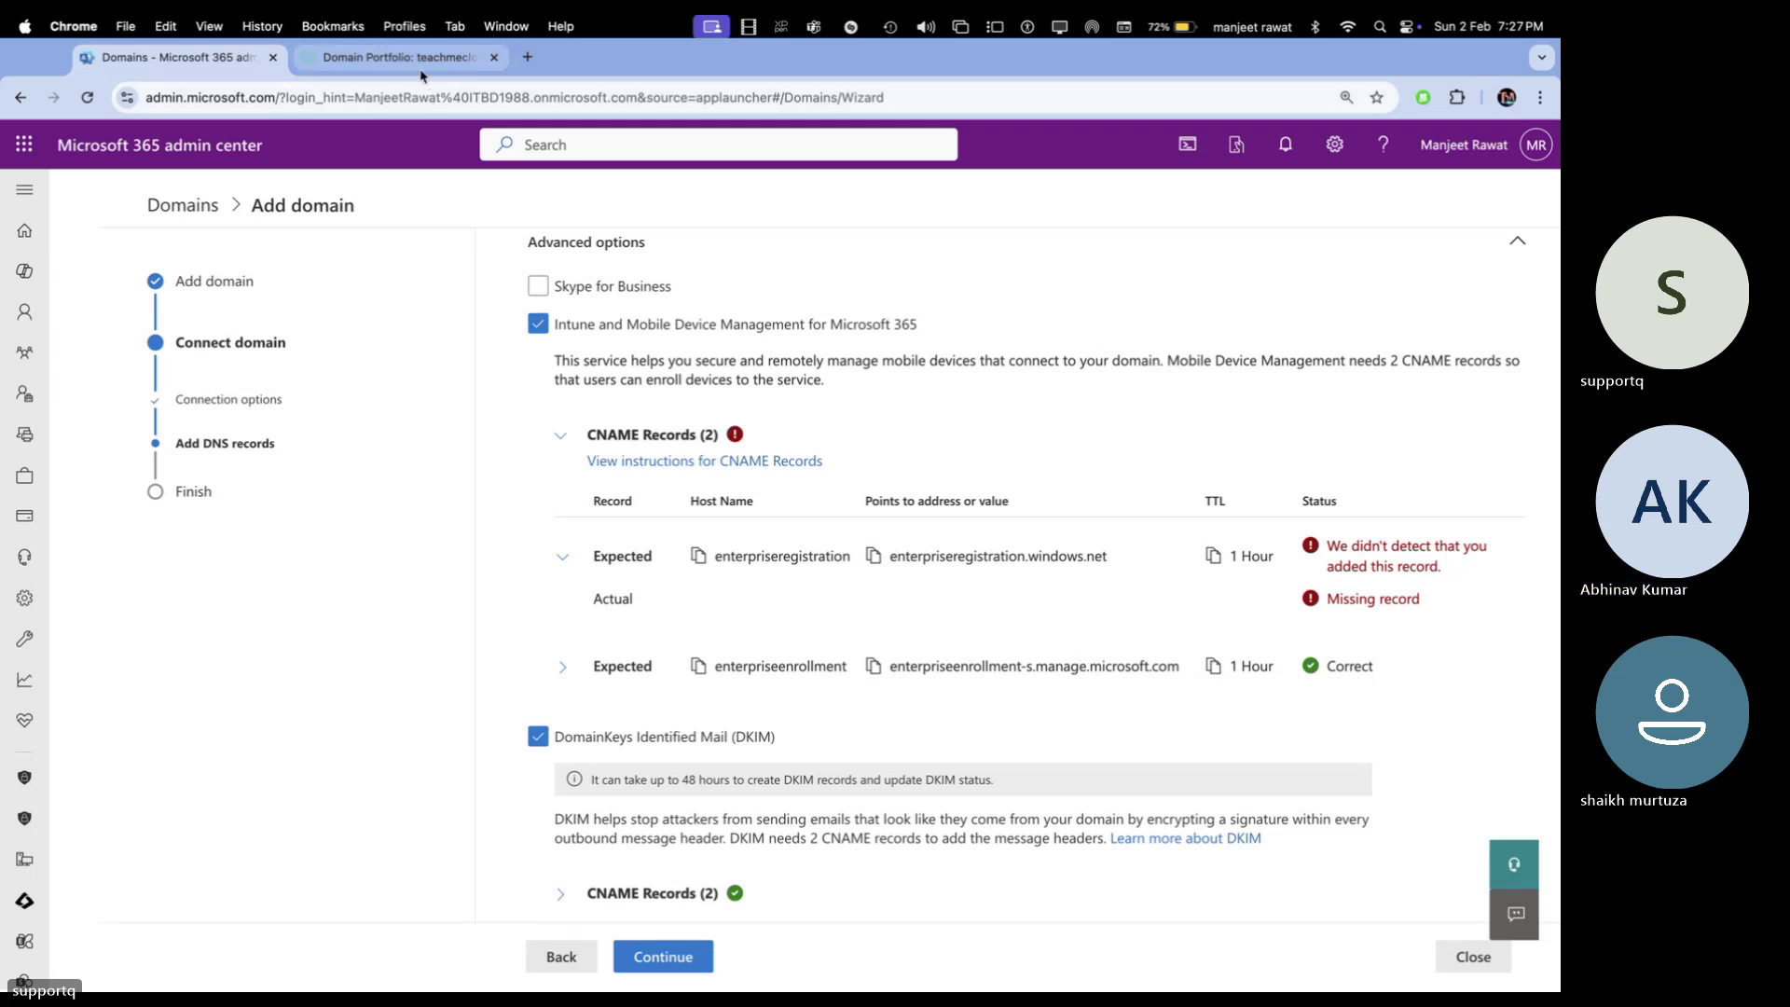
left_click(399, 57)
scroll(689, 756, "up", 3)
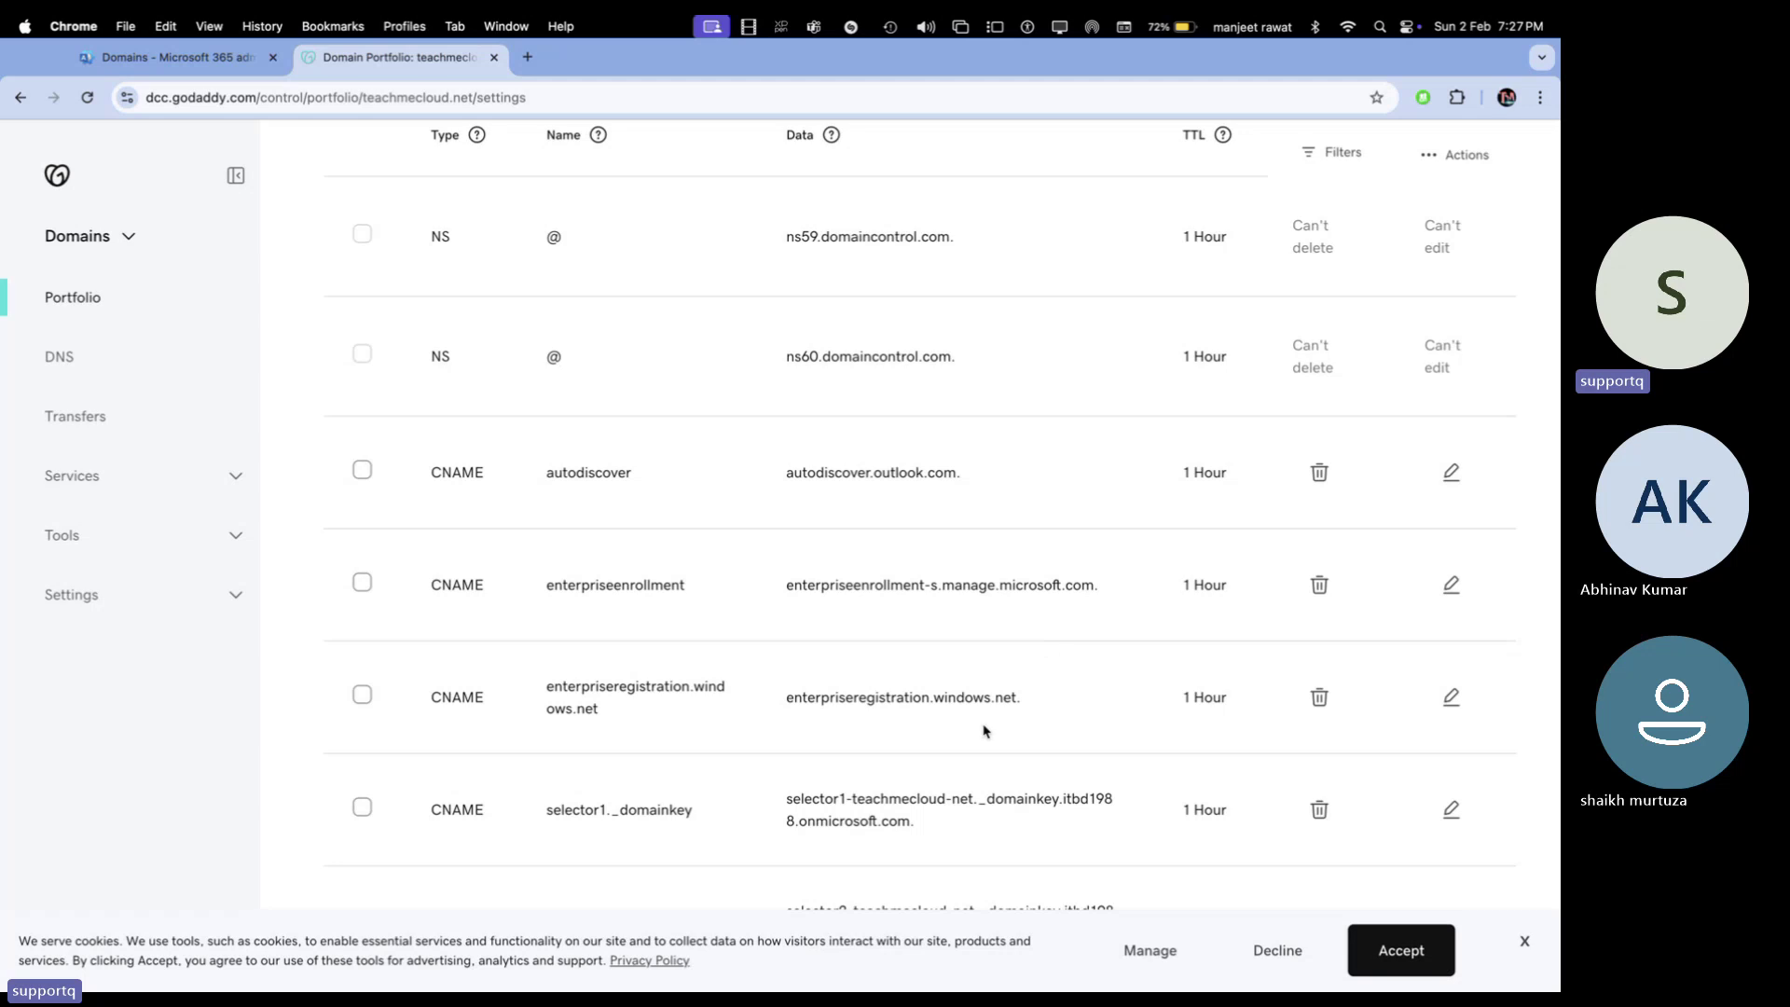
In the admin center, inspect the enterpriseregistration, enterpriseenrollment and DKIM CNAME record details
left_click(235, 69)
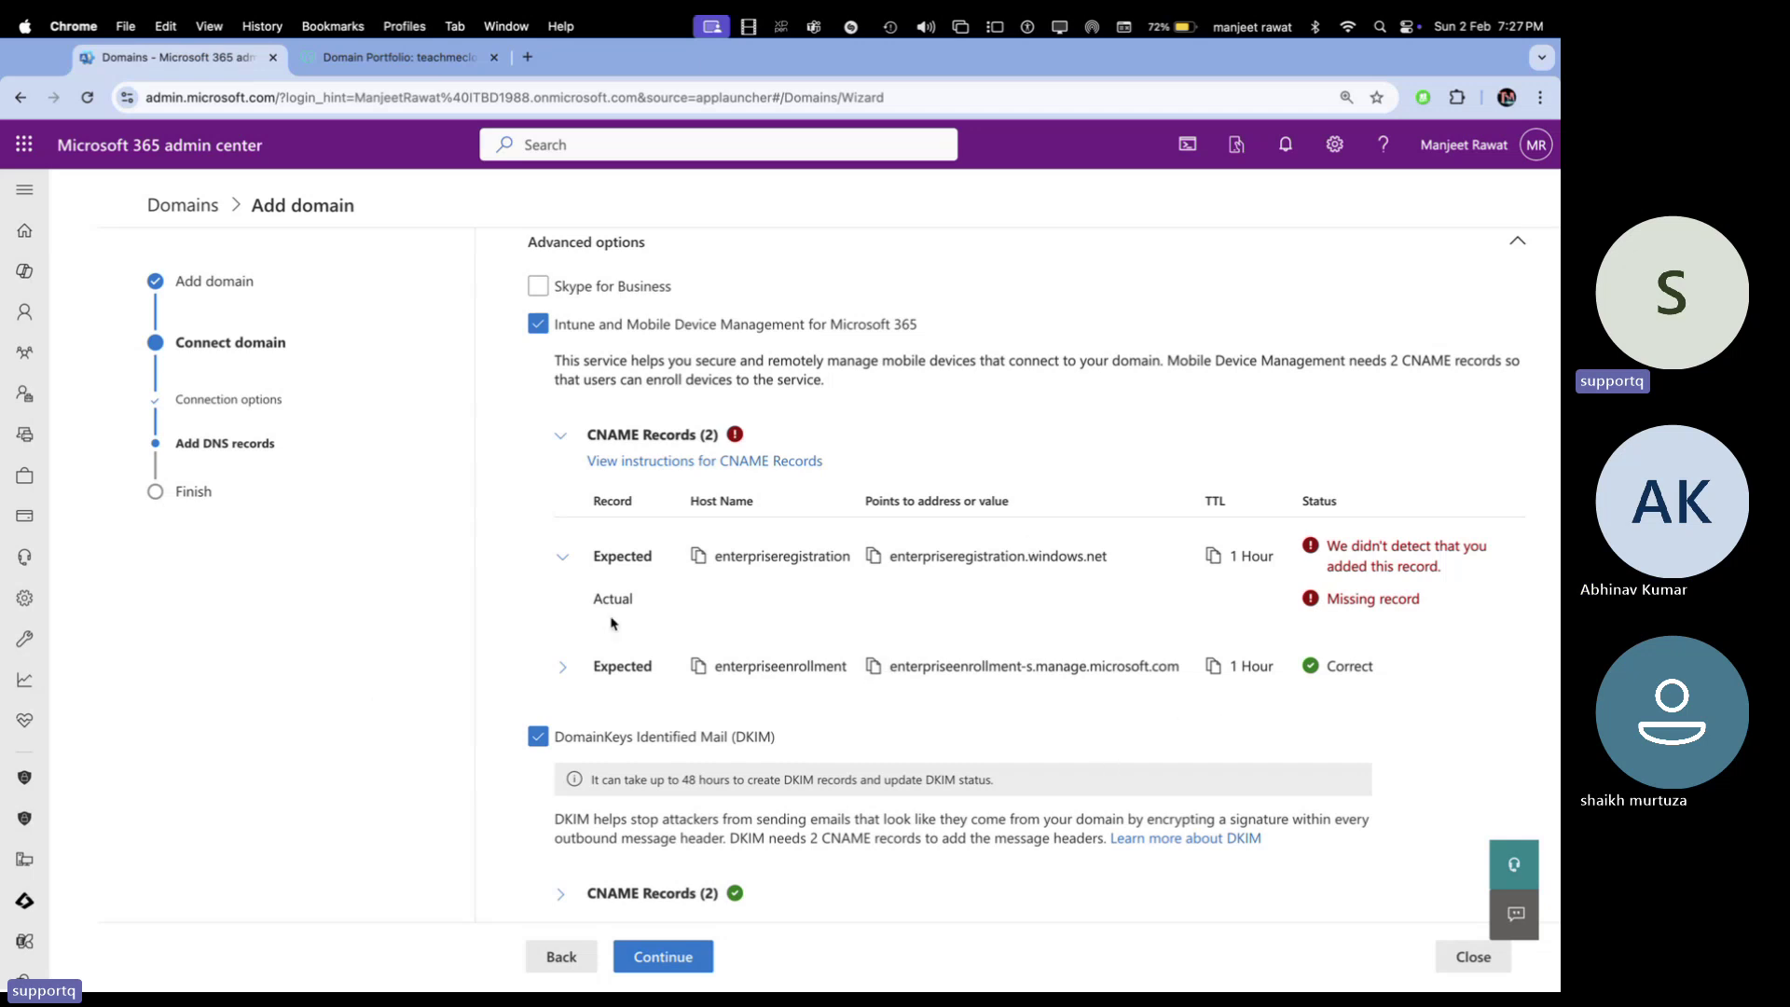
left_click(562, 557)
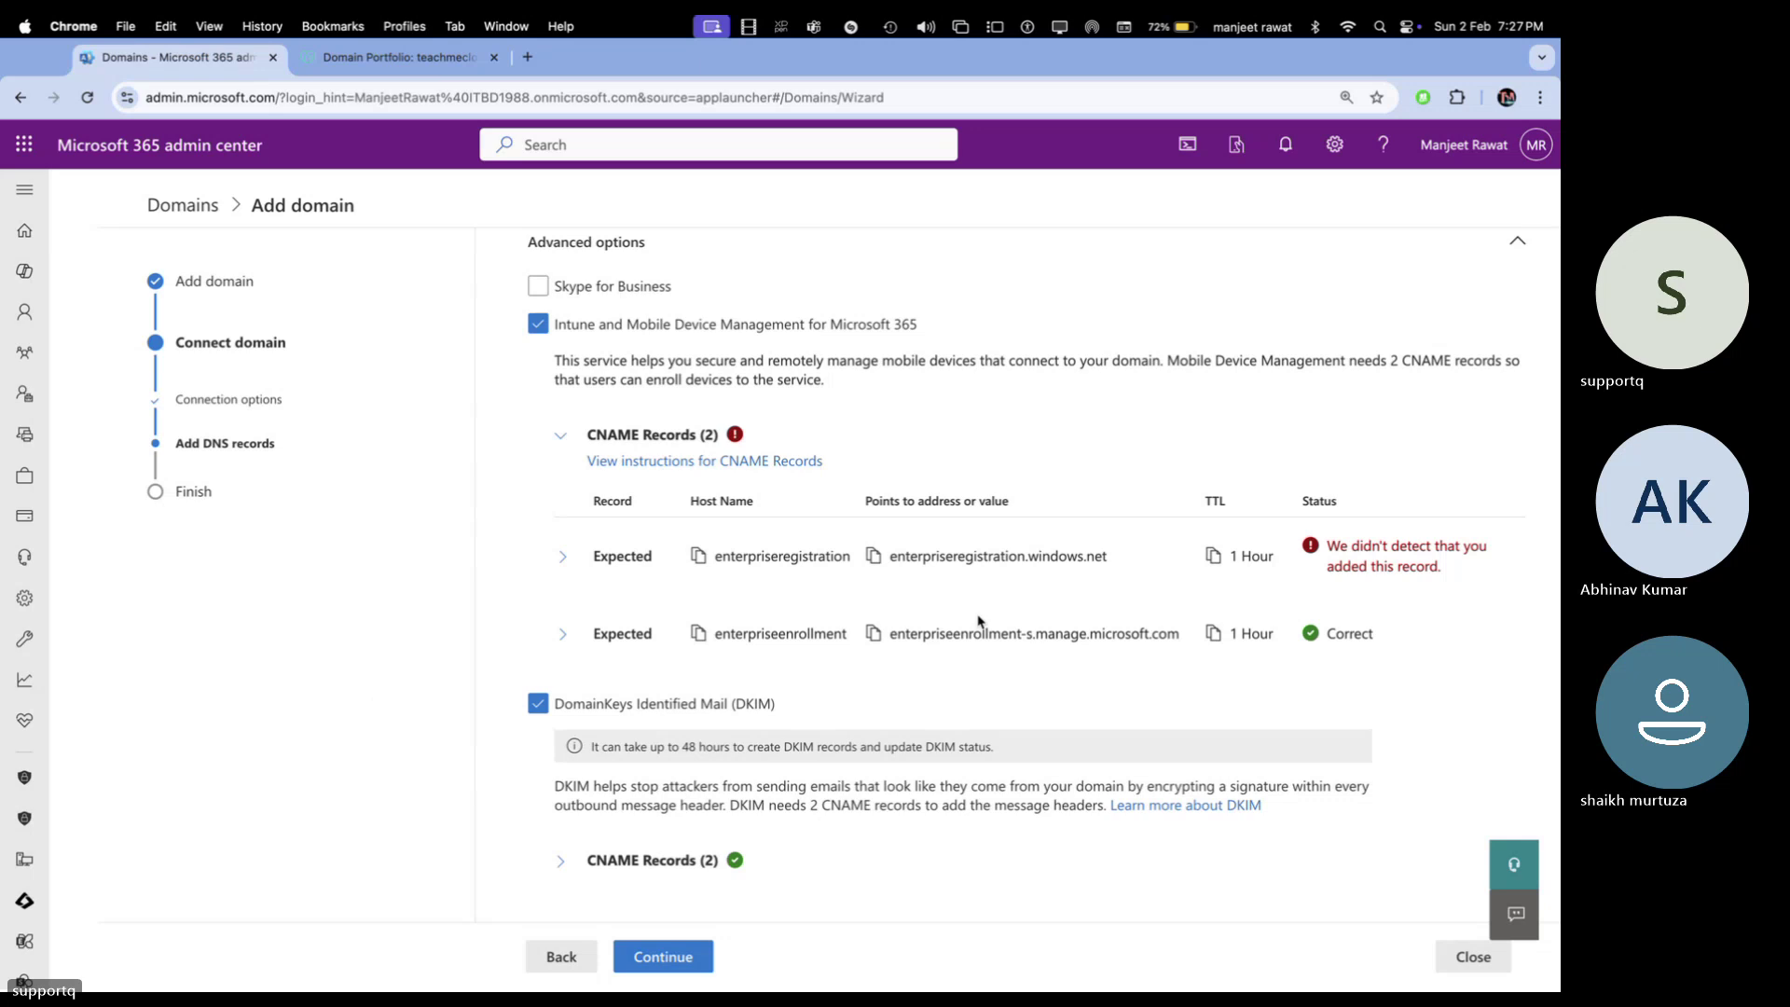
left_click(562, 637)
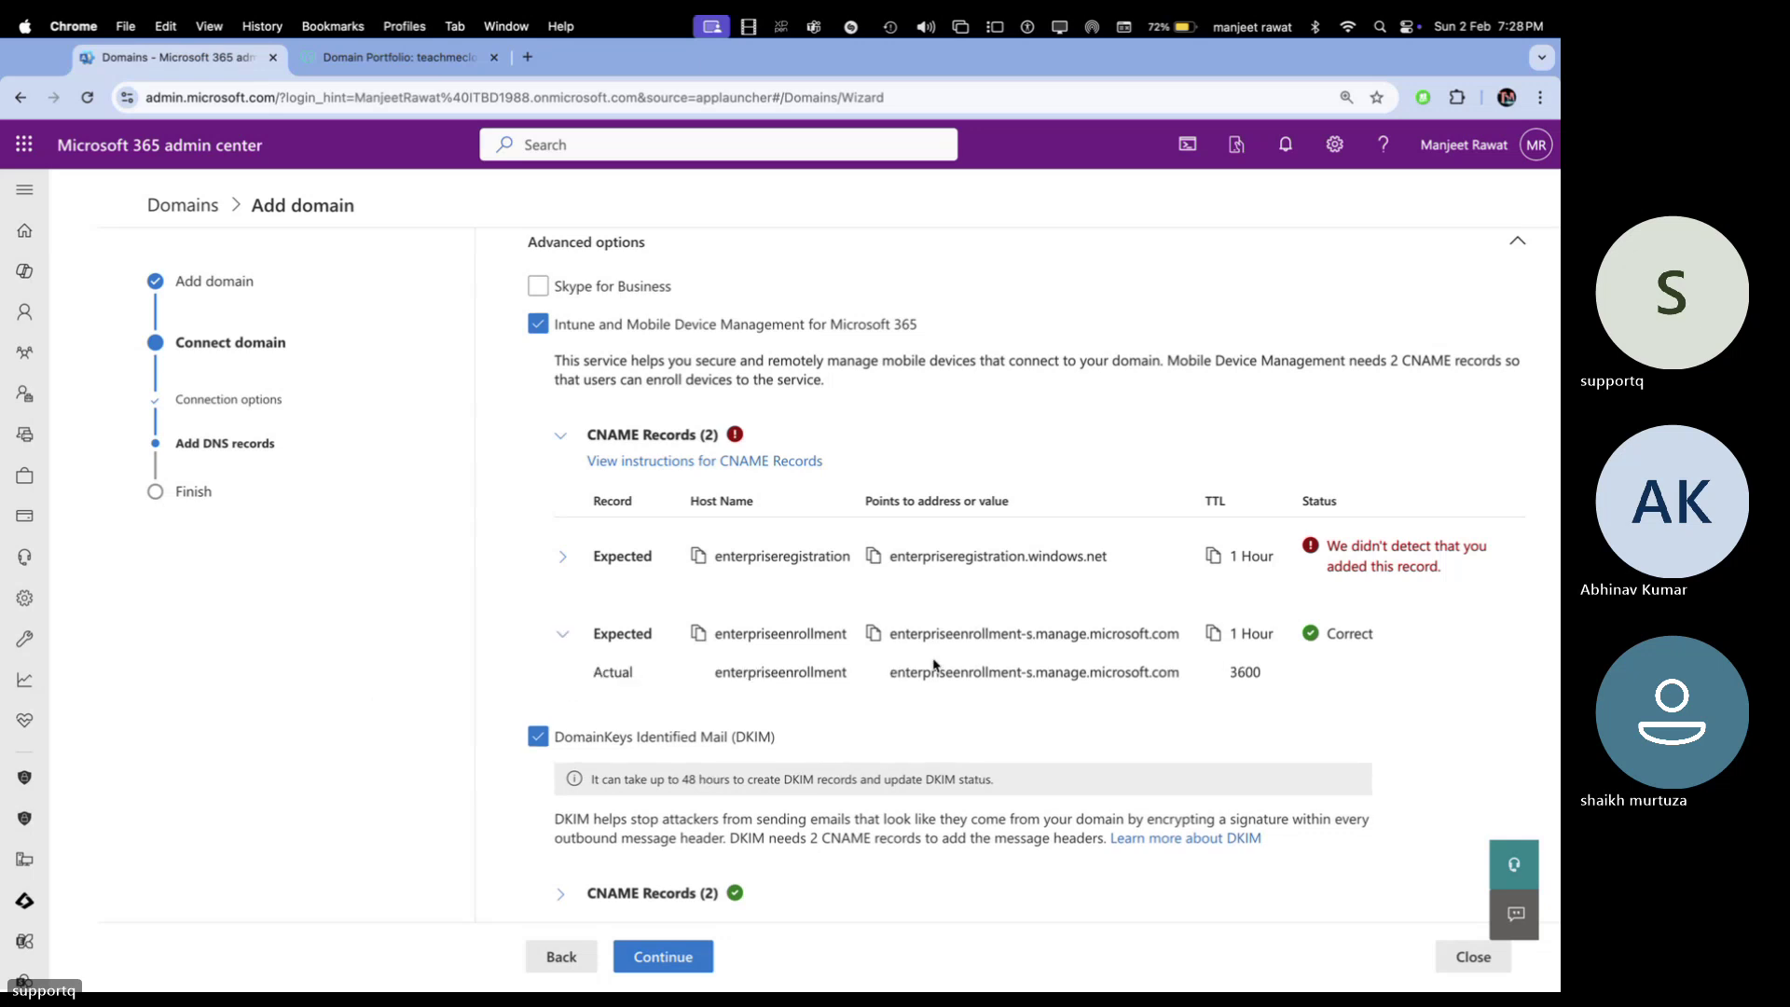
scroll(750, 720, "down", 3)
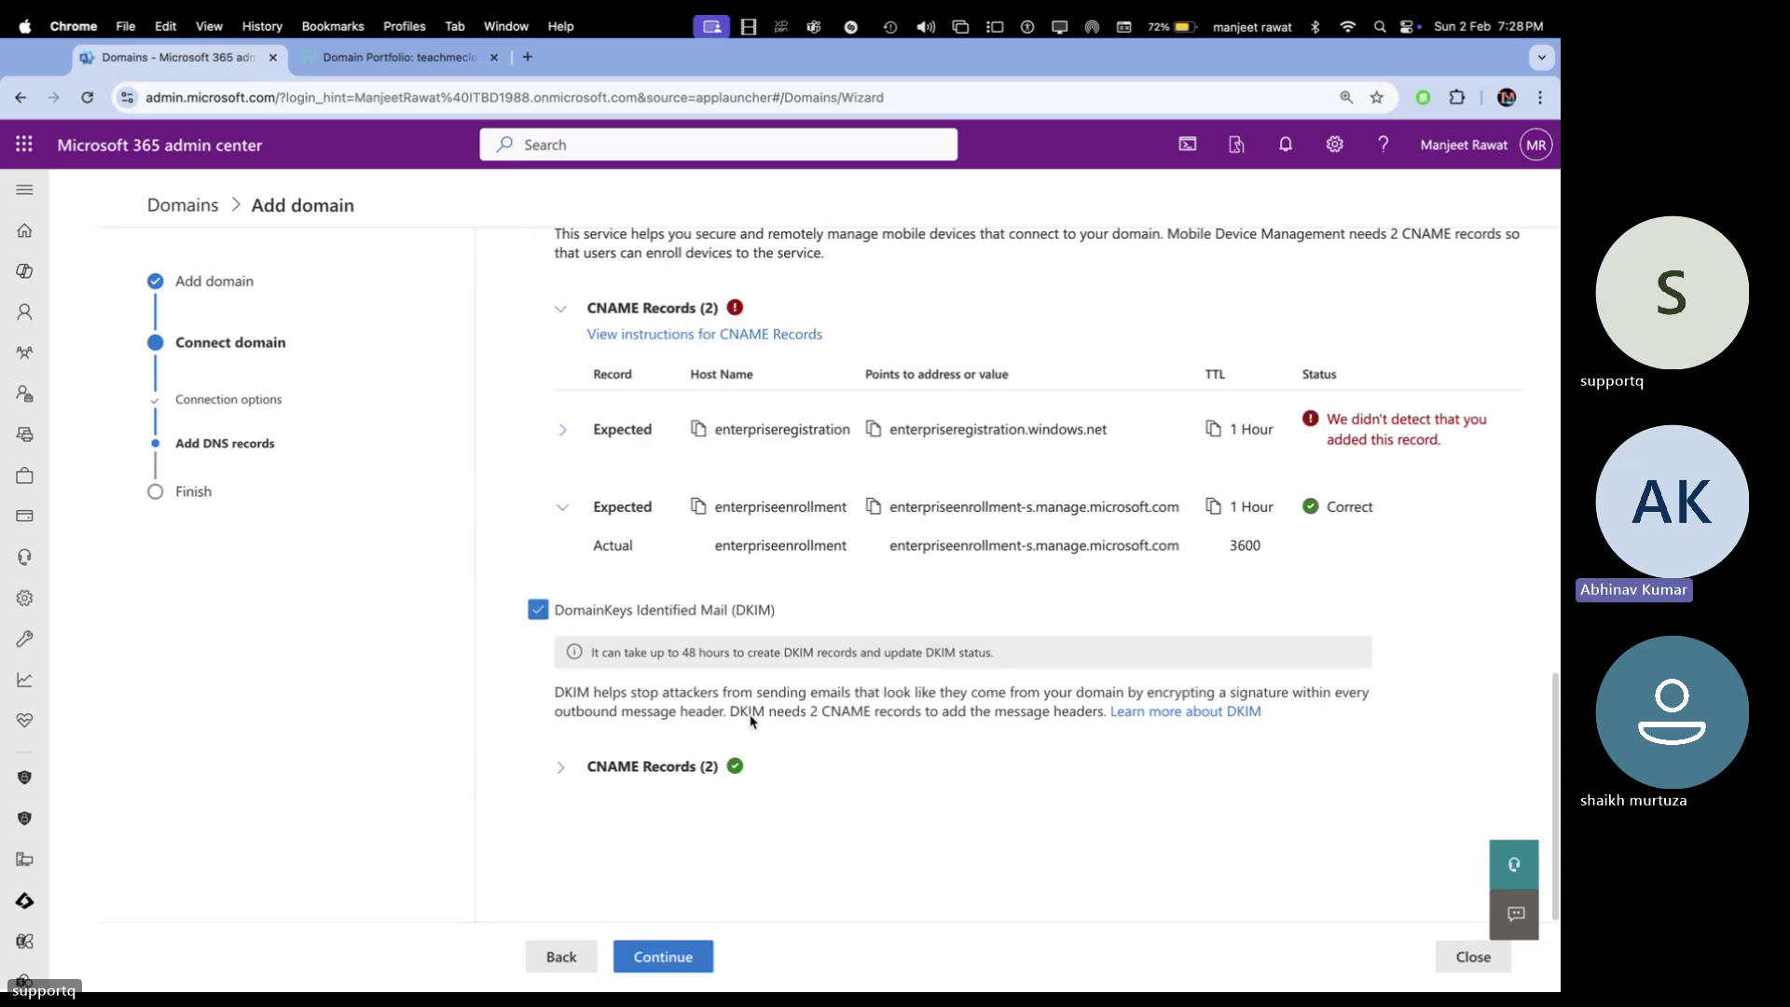
left_click(562, 767)
scroll(709, 793, "down", 4)
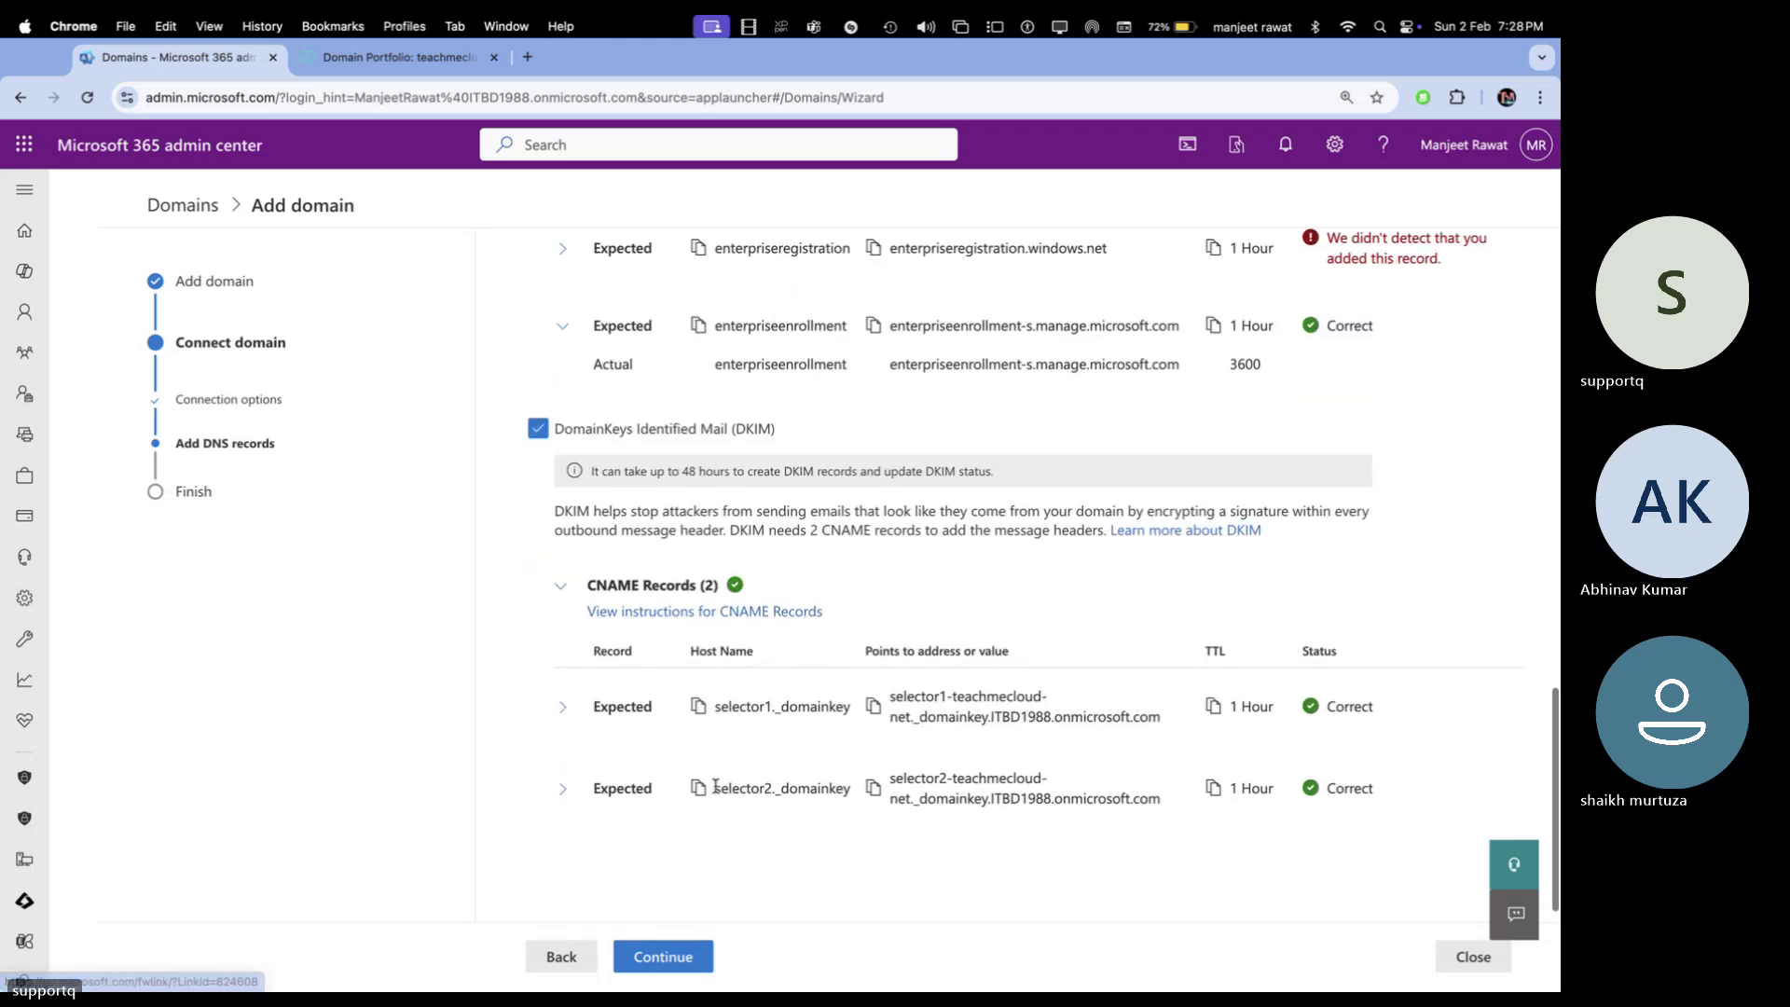
scroll(716, 789, "up", 4)
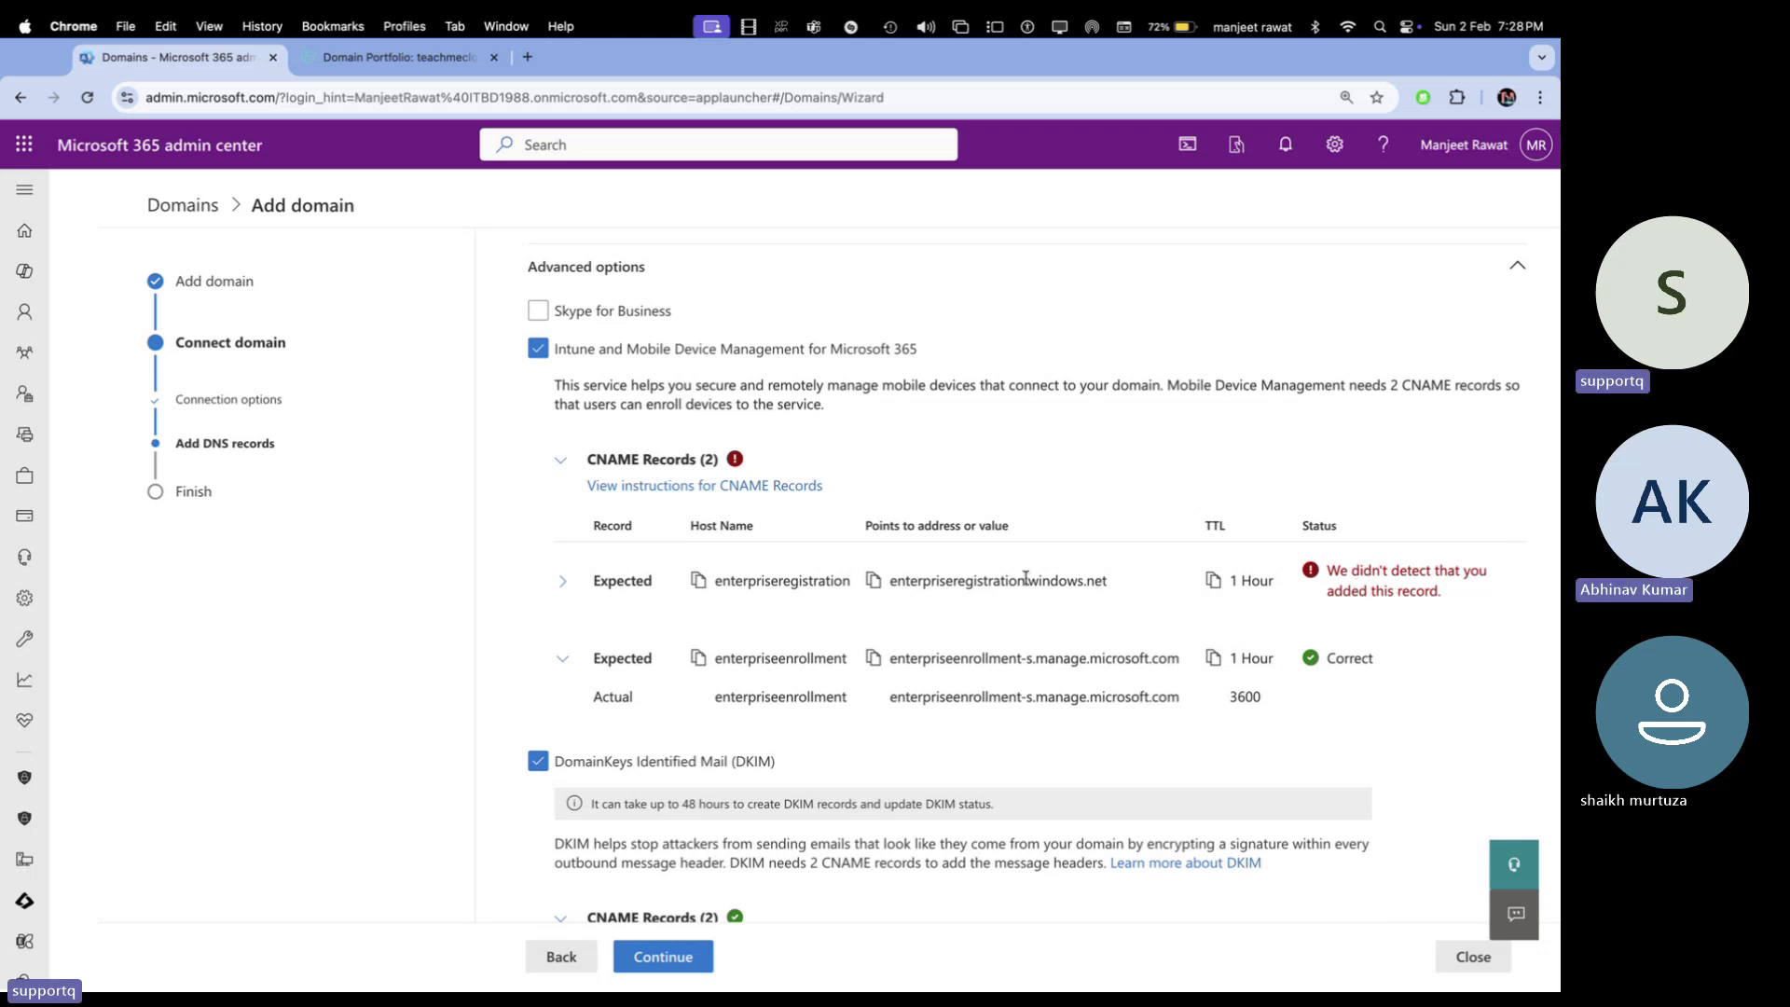
left_click(561, 586)
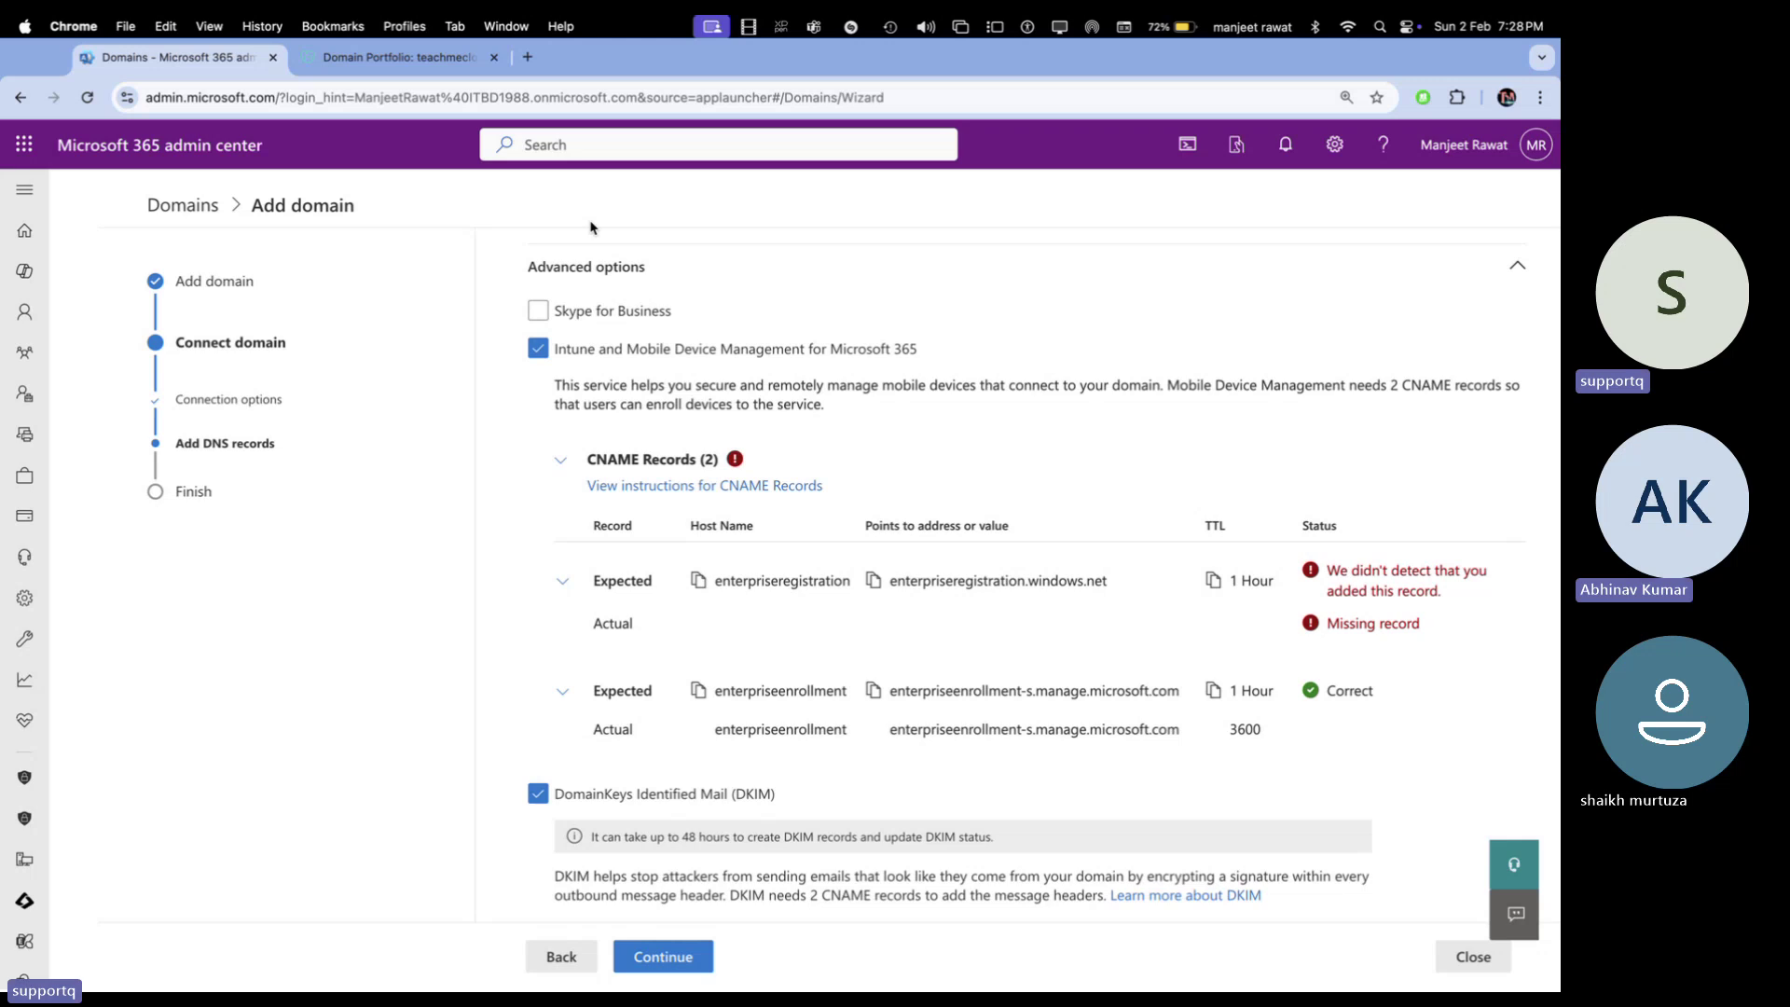
Compare GoDaddy's records with the expected ones and copy the enterpriseregistration host name
left_click(393, 58)
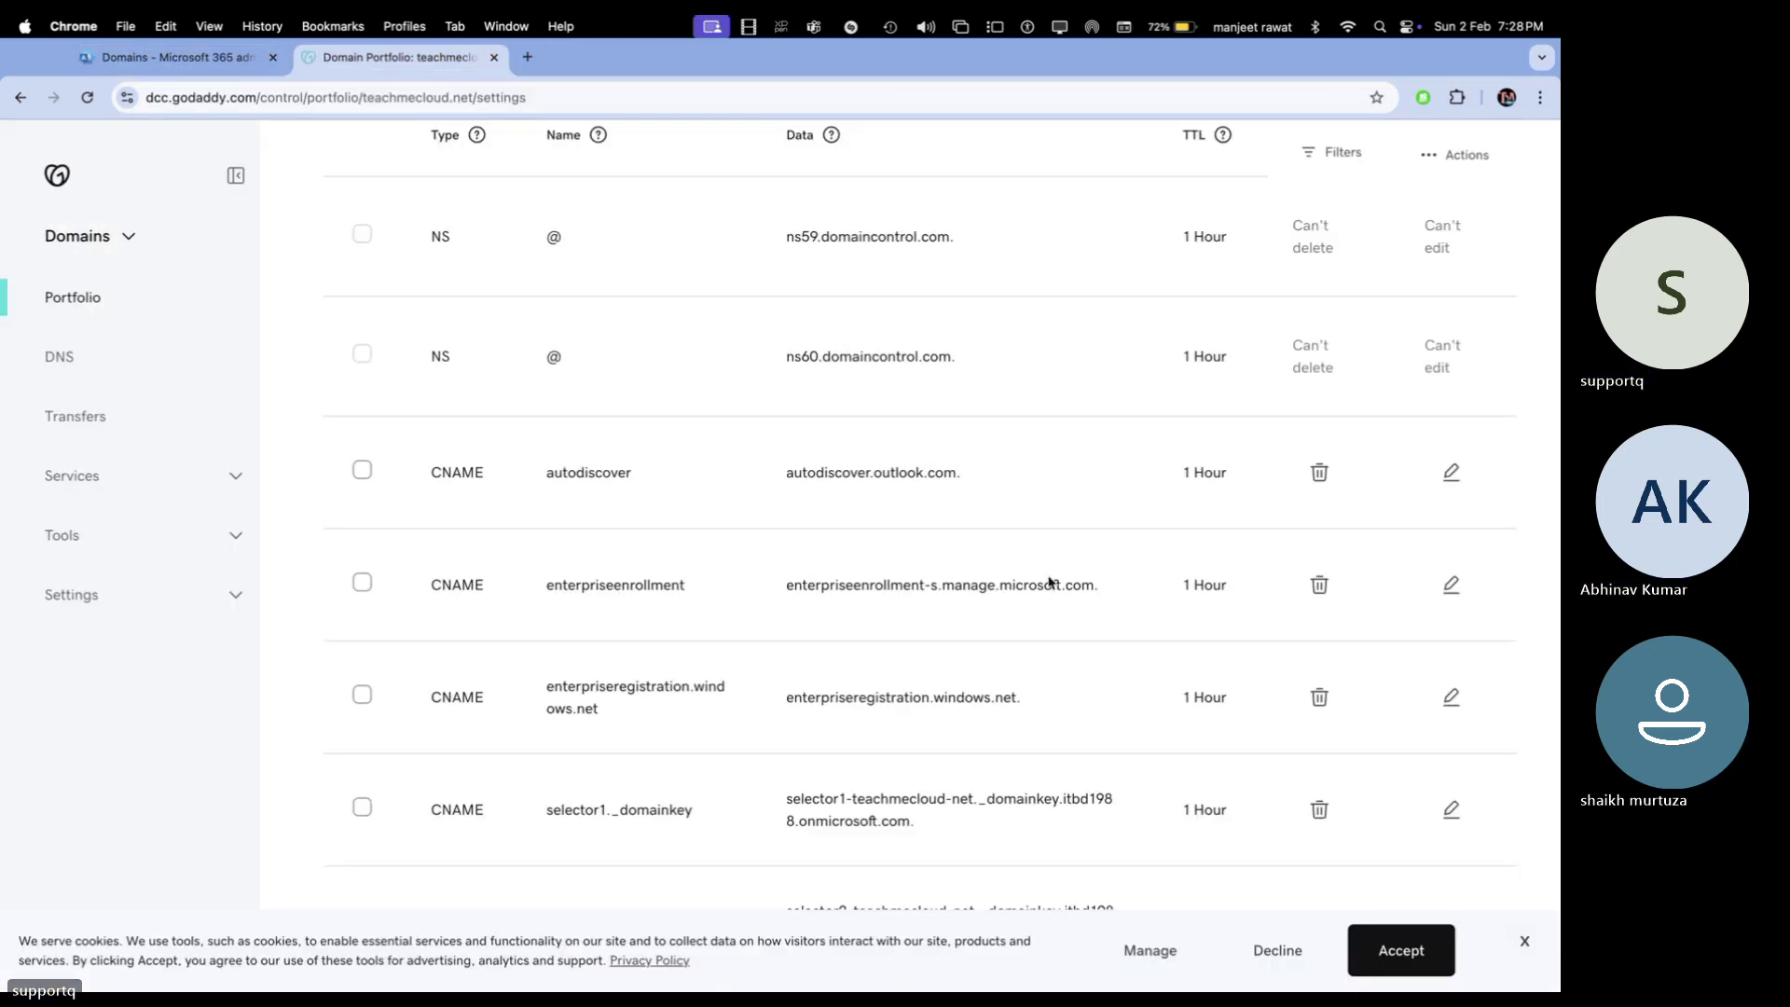
left_click(220, 68)
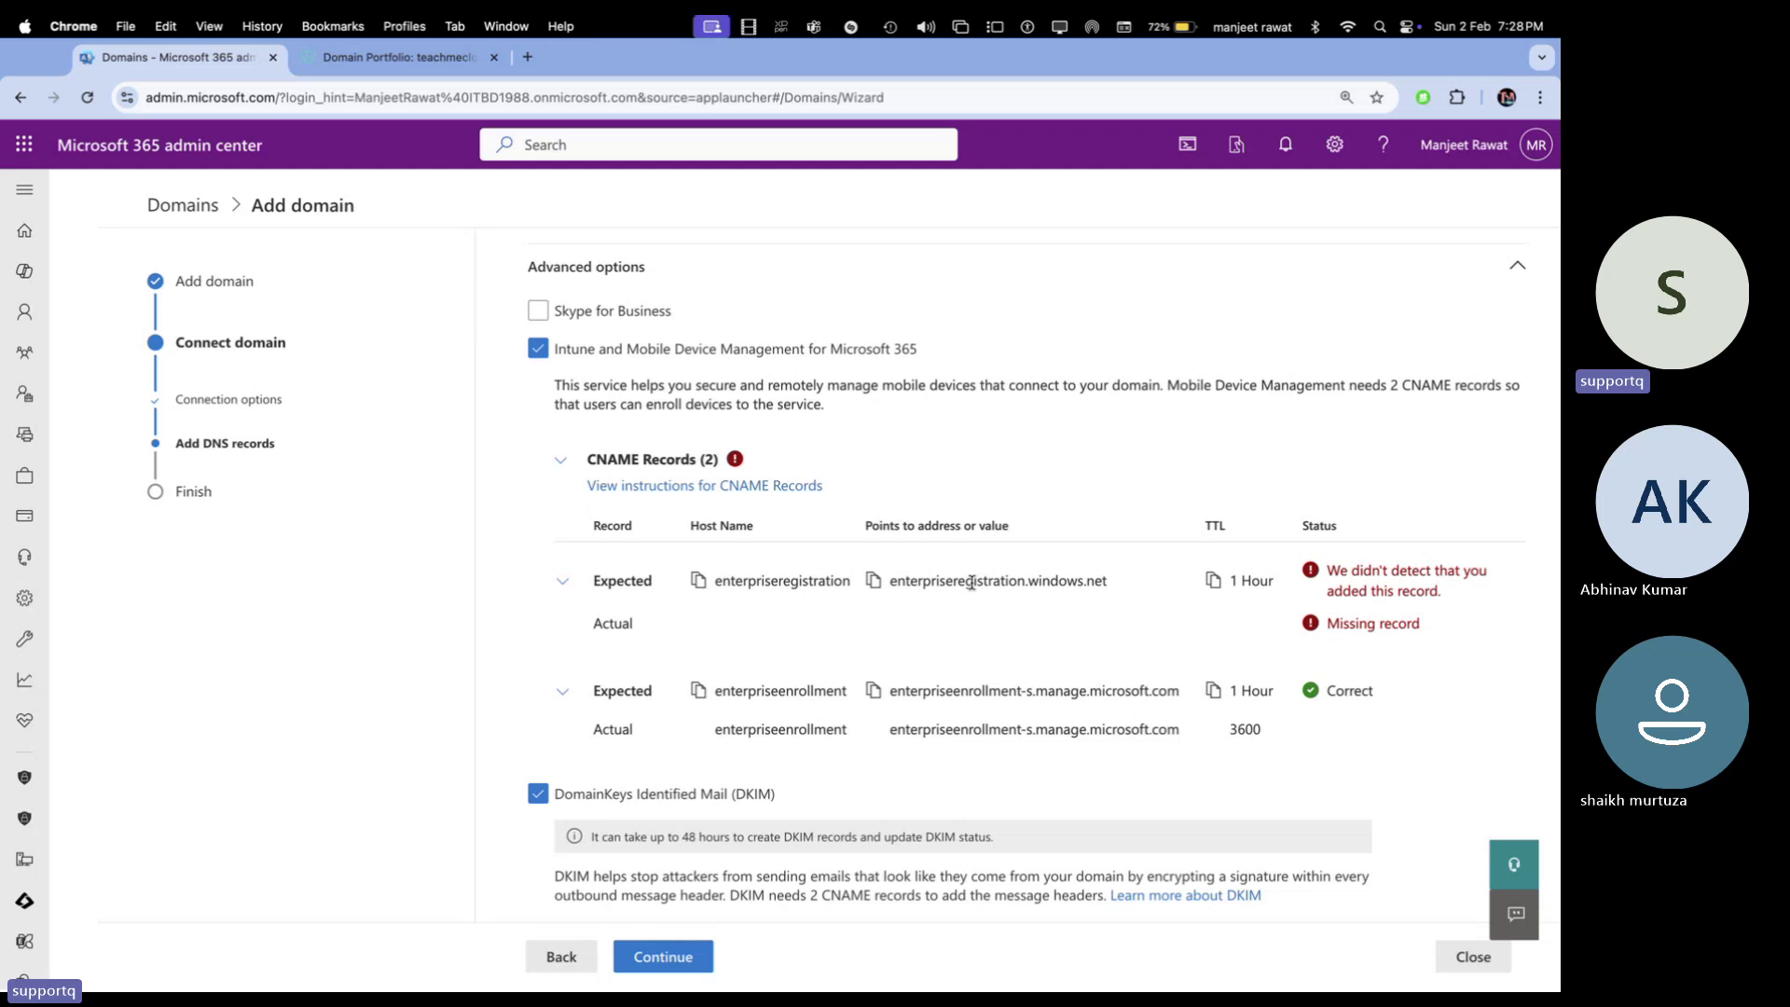
left_click(392, 58)
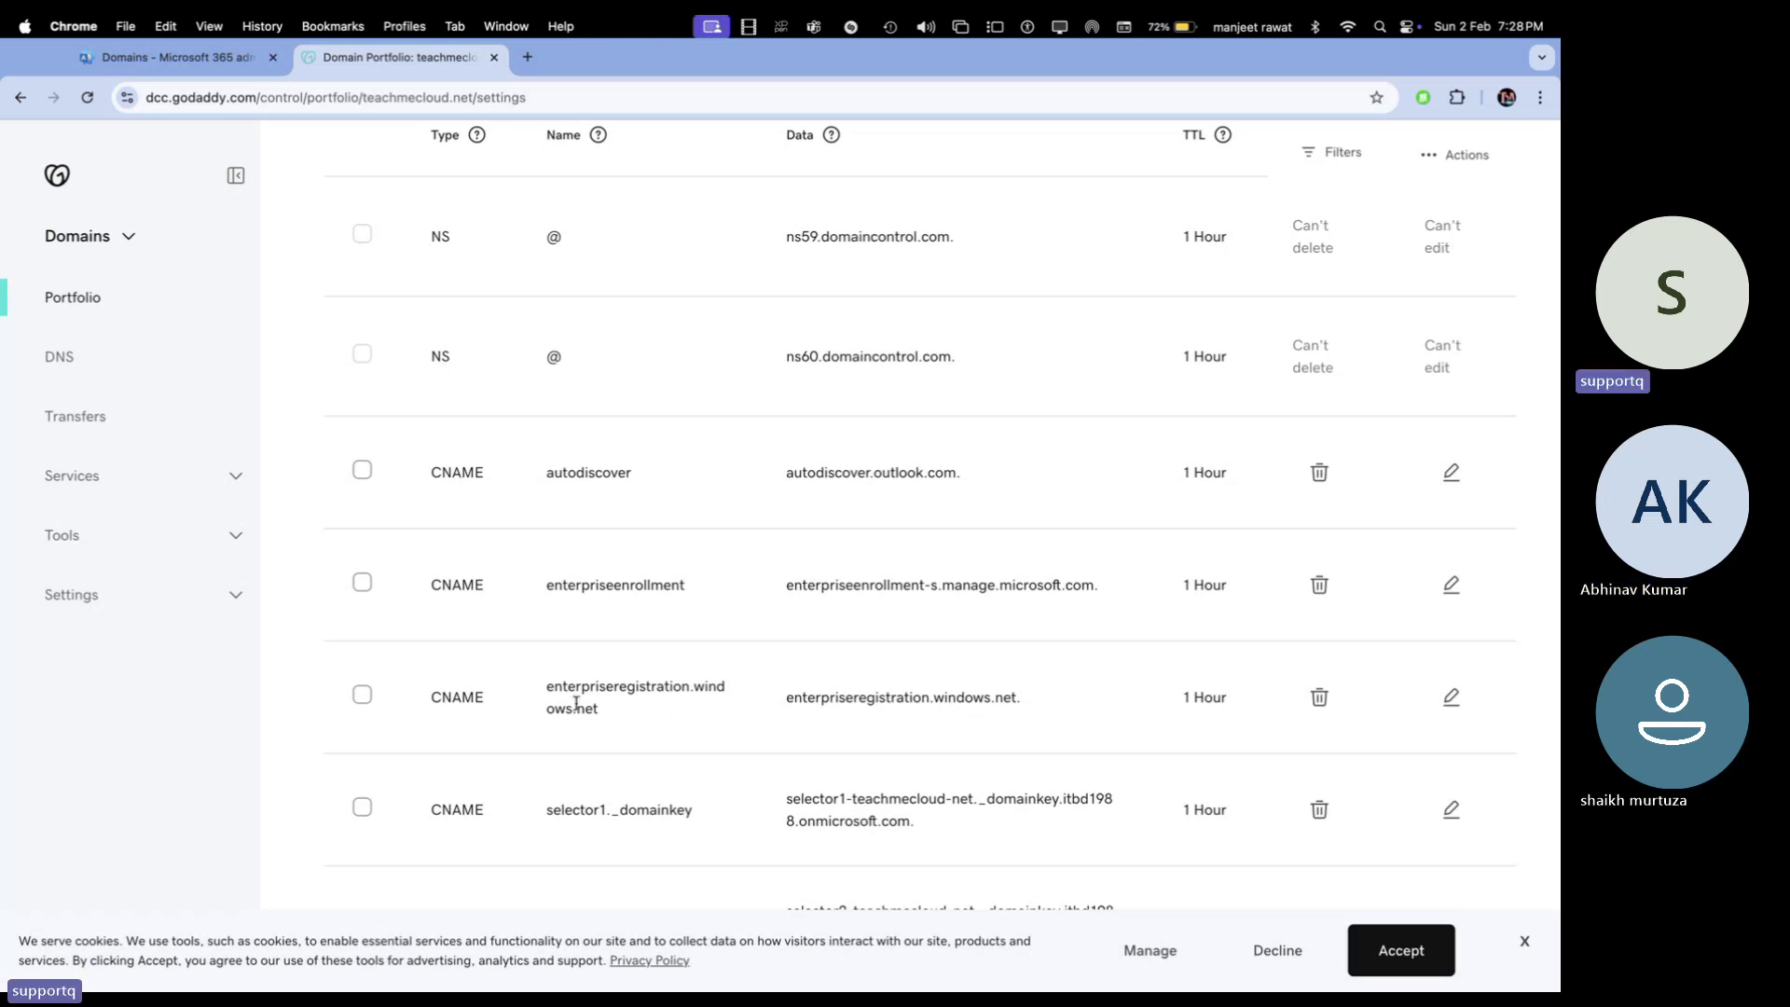
left_click(201, 57)
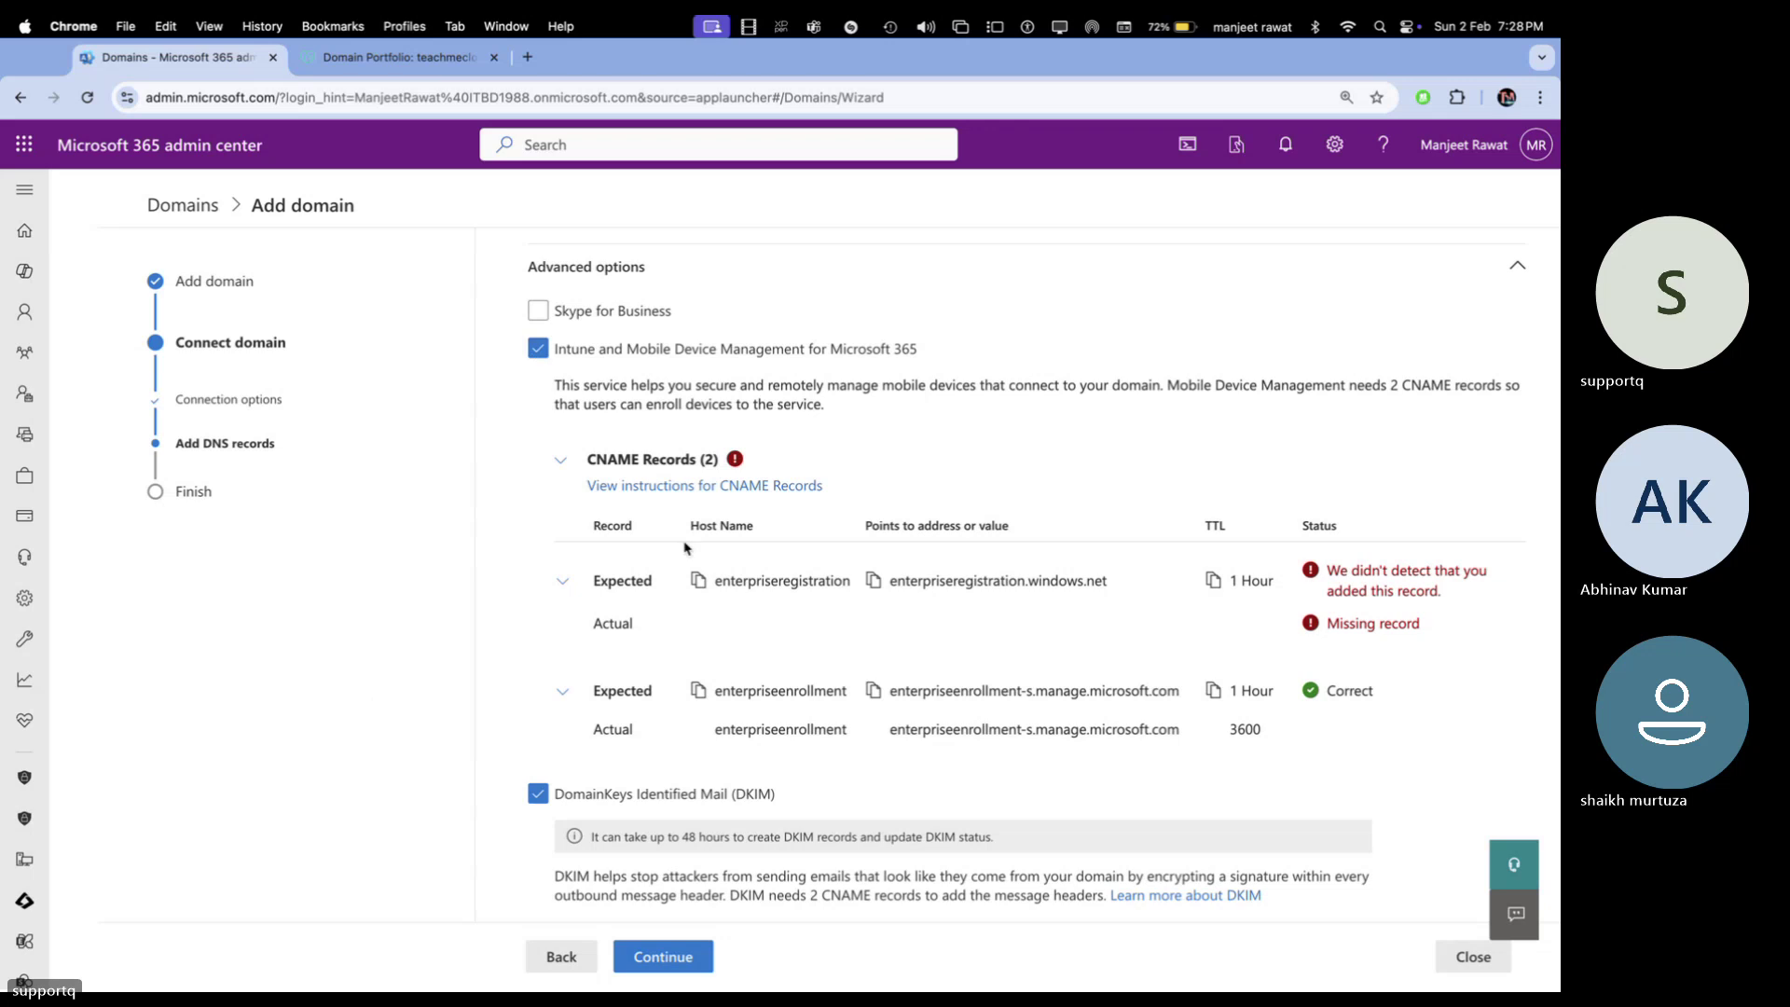
left_click(699, 582)
left_click(401, 57)
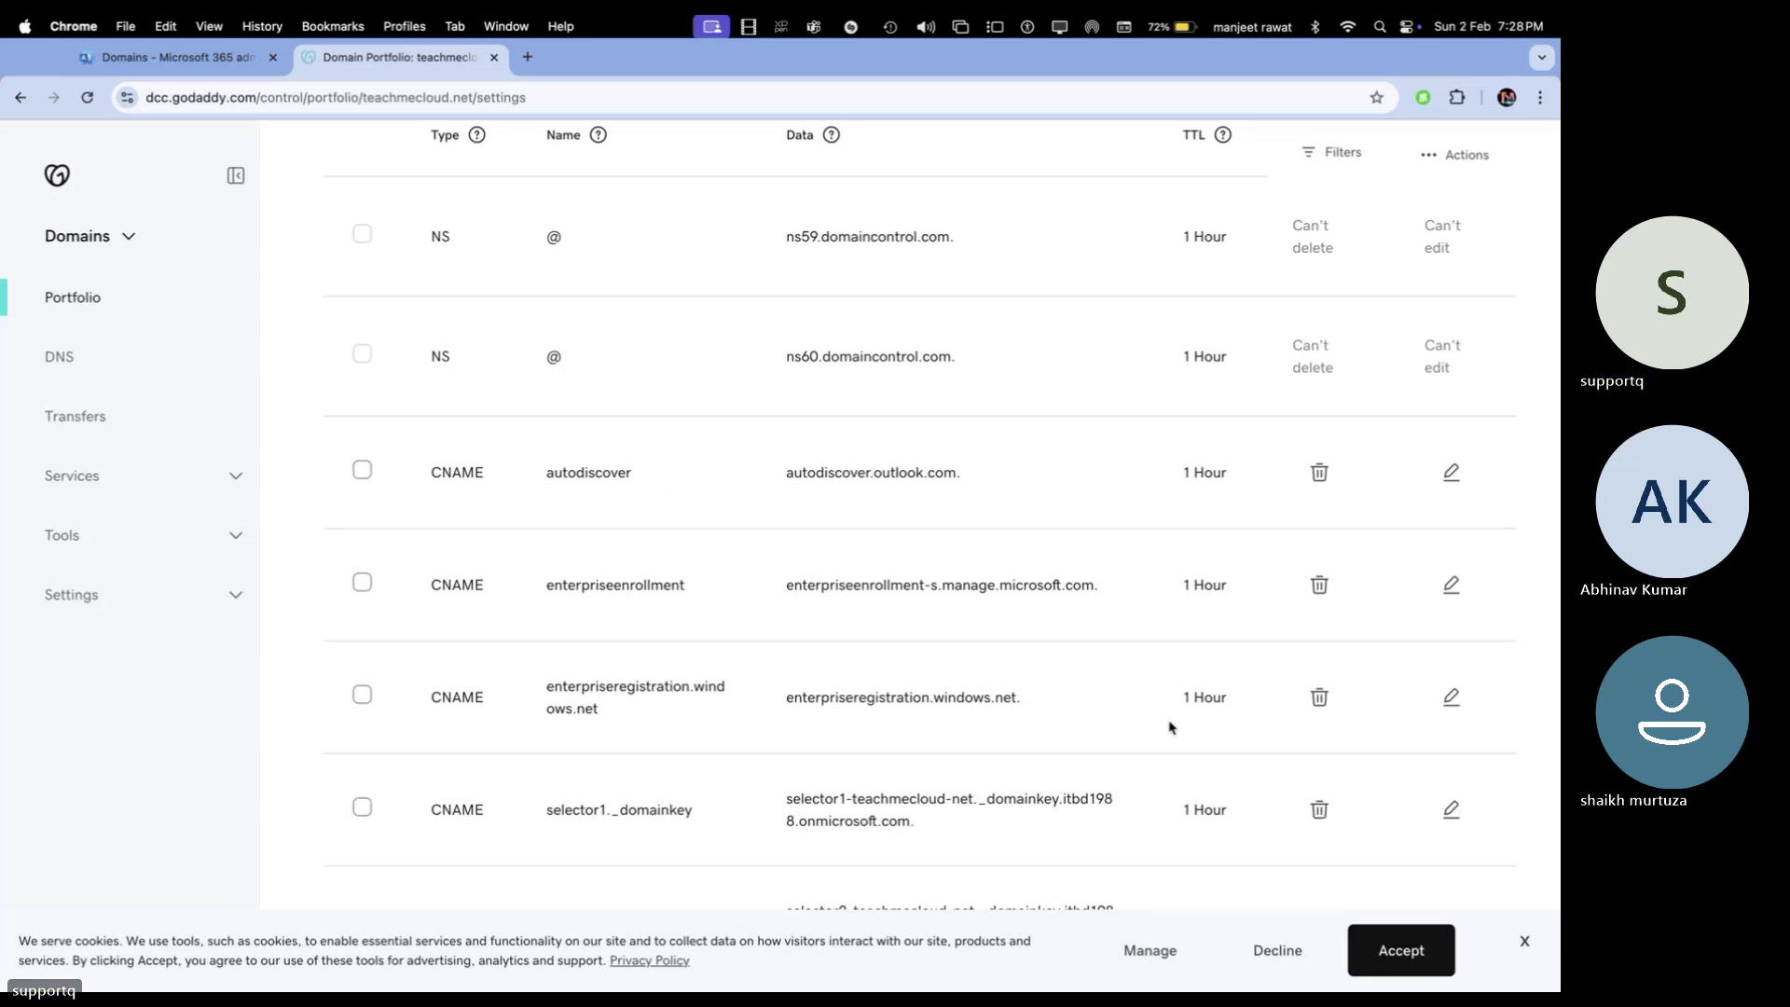
left_click(195, 71)
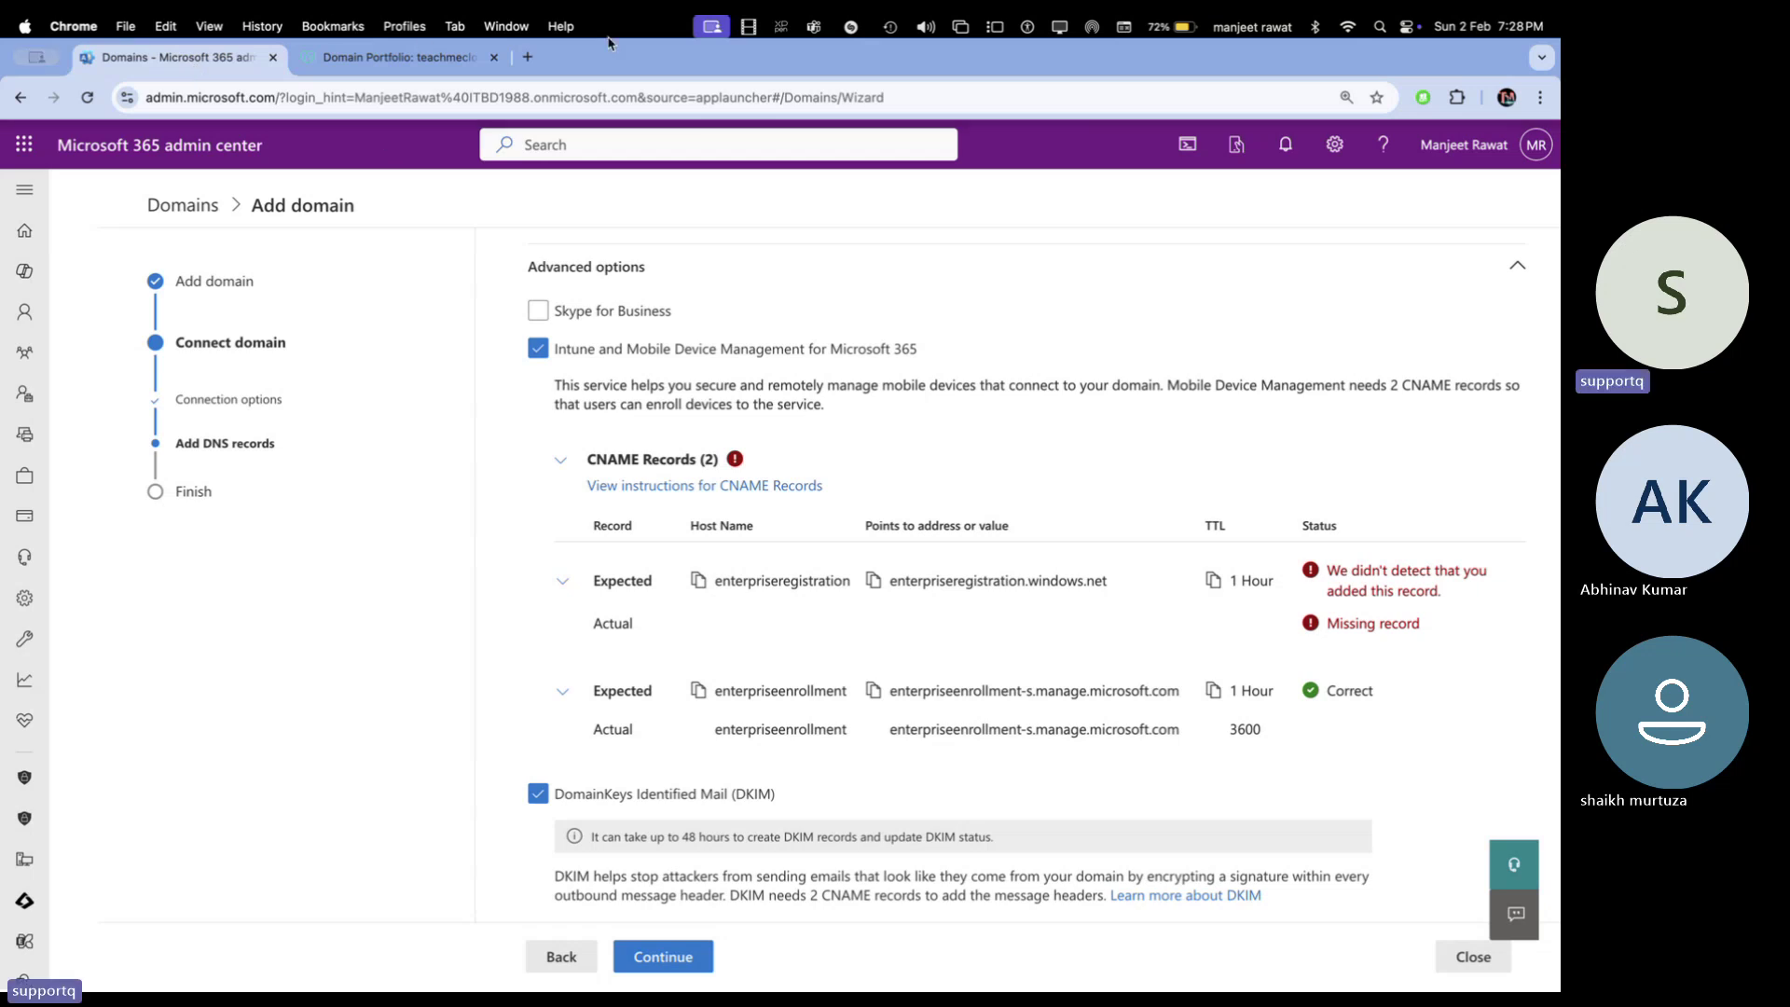
left_click(463, 58)
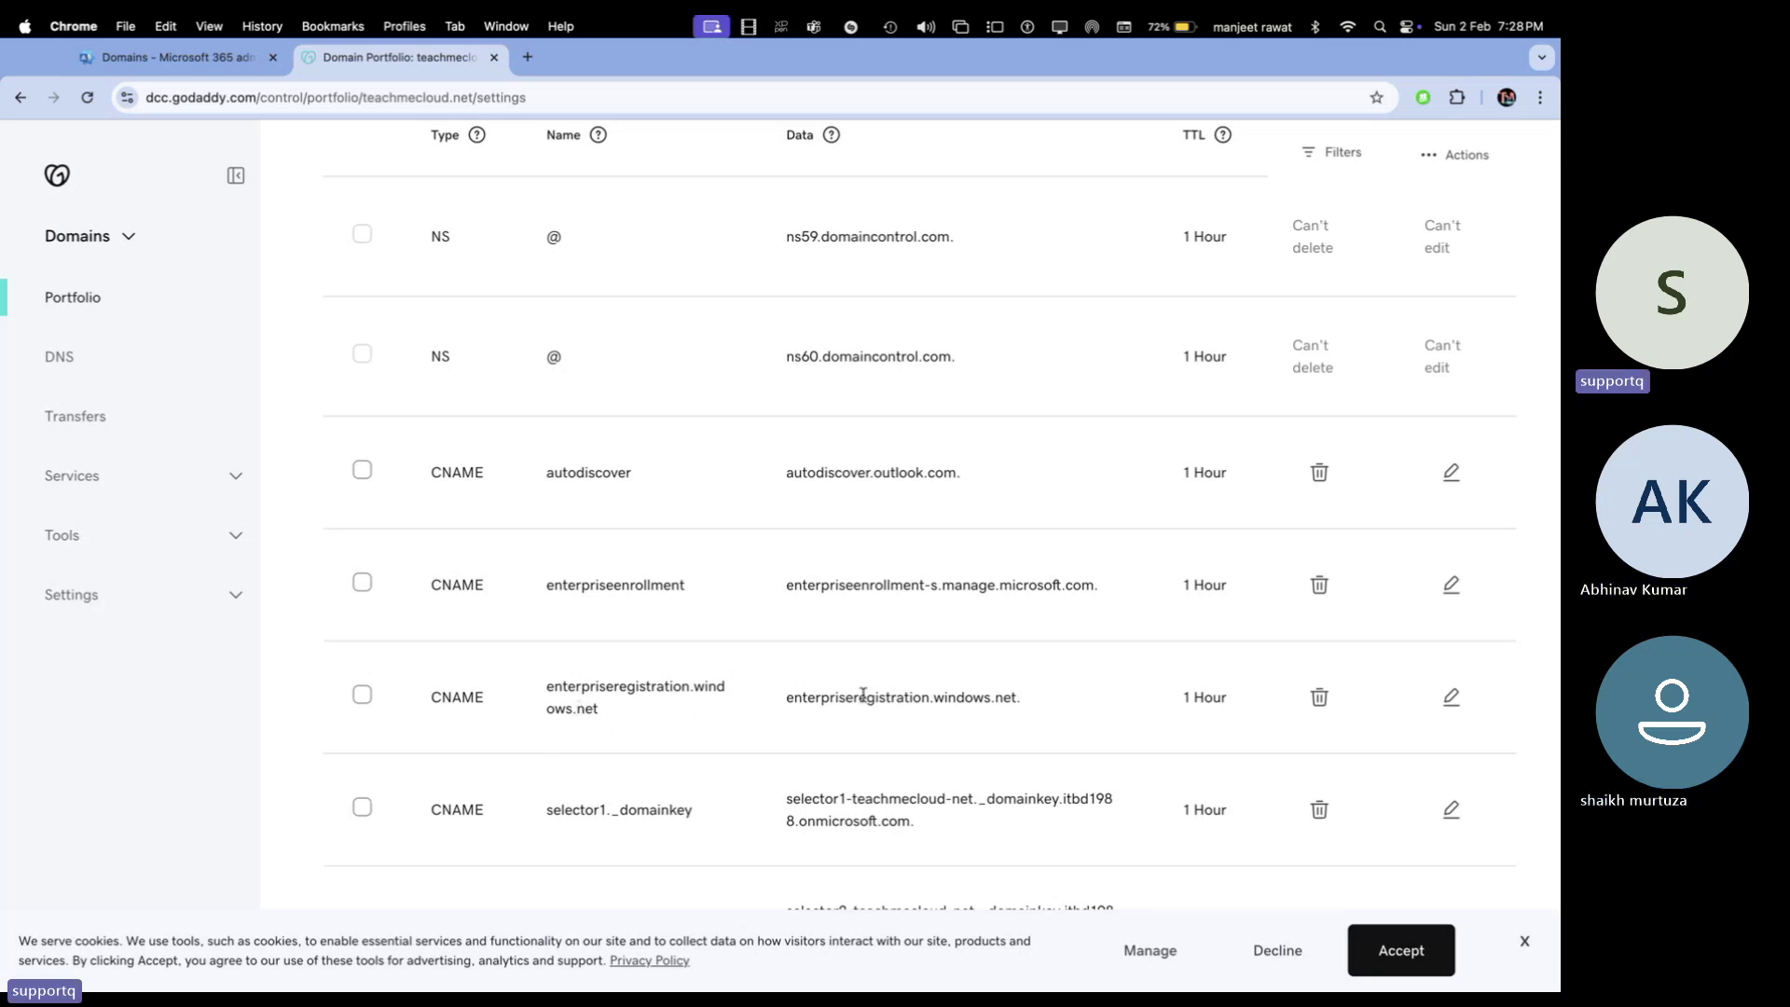
Replace the CNAME name enterpriseregistration.windows.net with the pasted 'enterpriseregistration' and save the record
left_click(1451, 698)
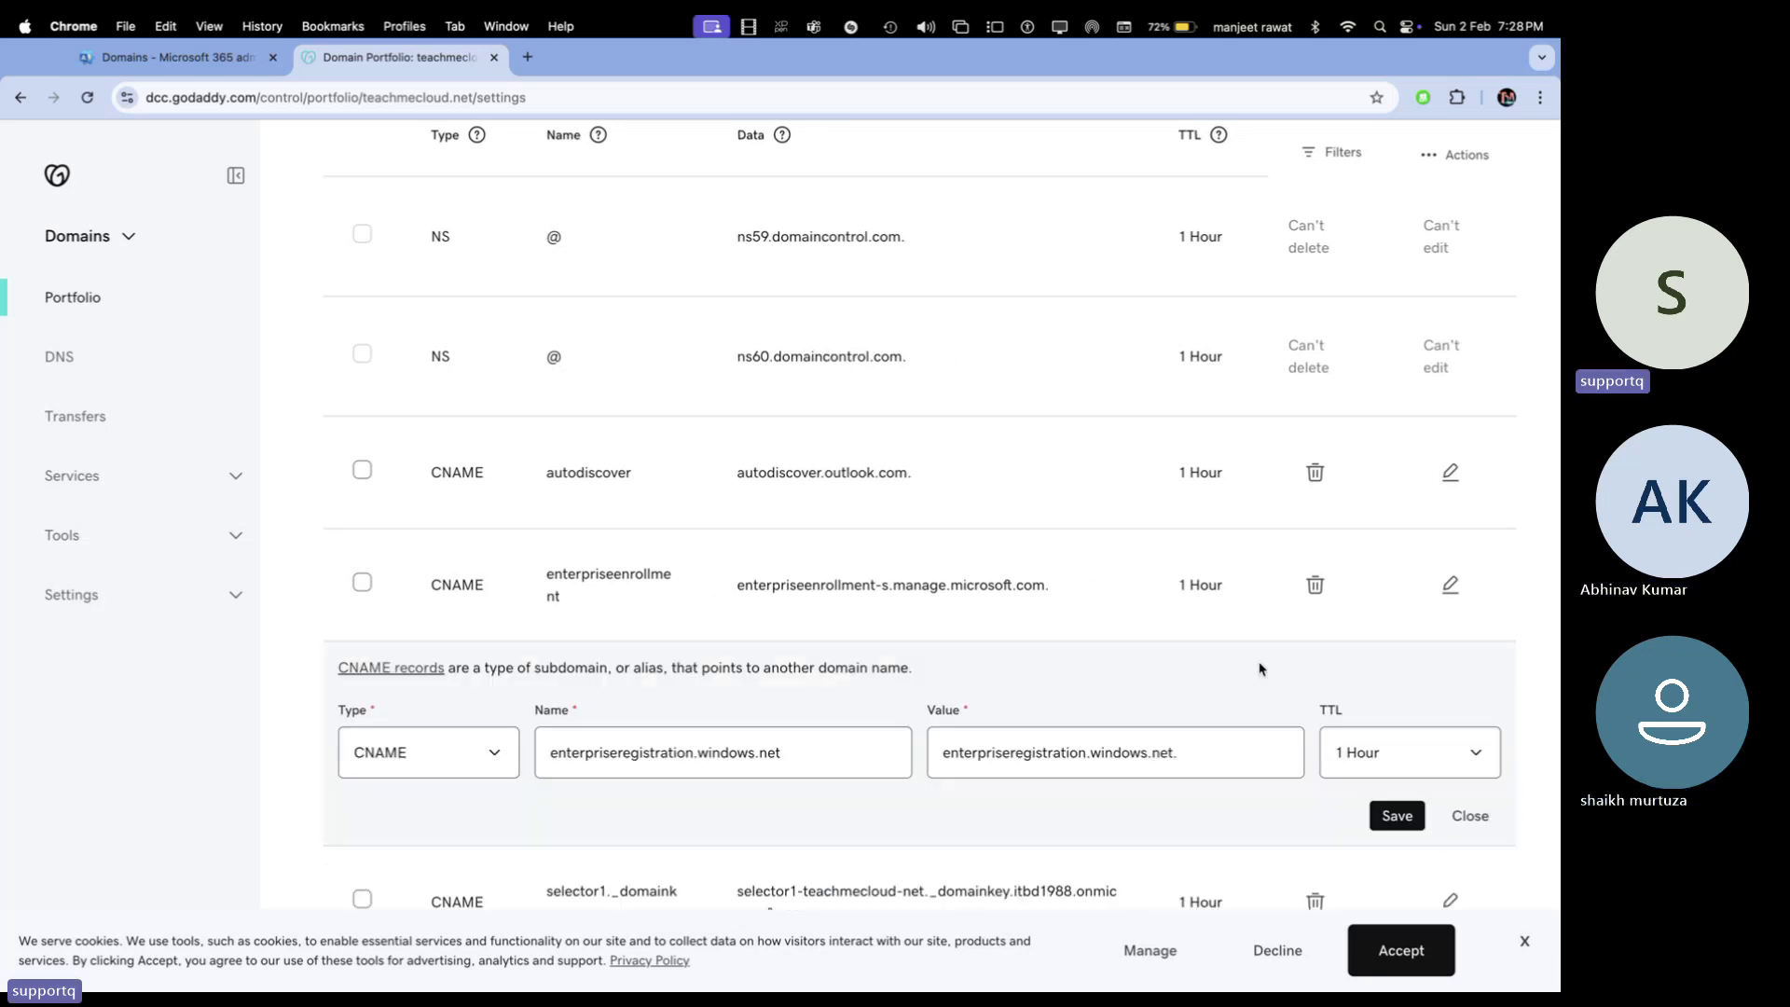
left_click(795, 759)
left_click_drag(795, 759, 411, 736)
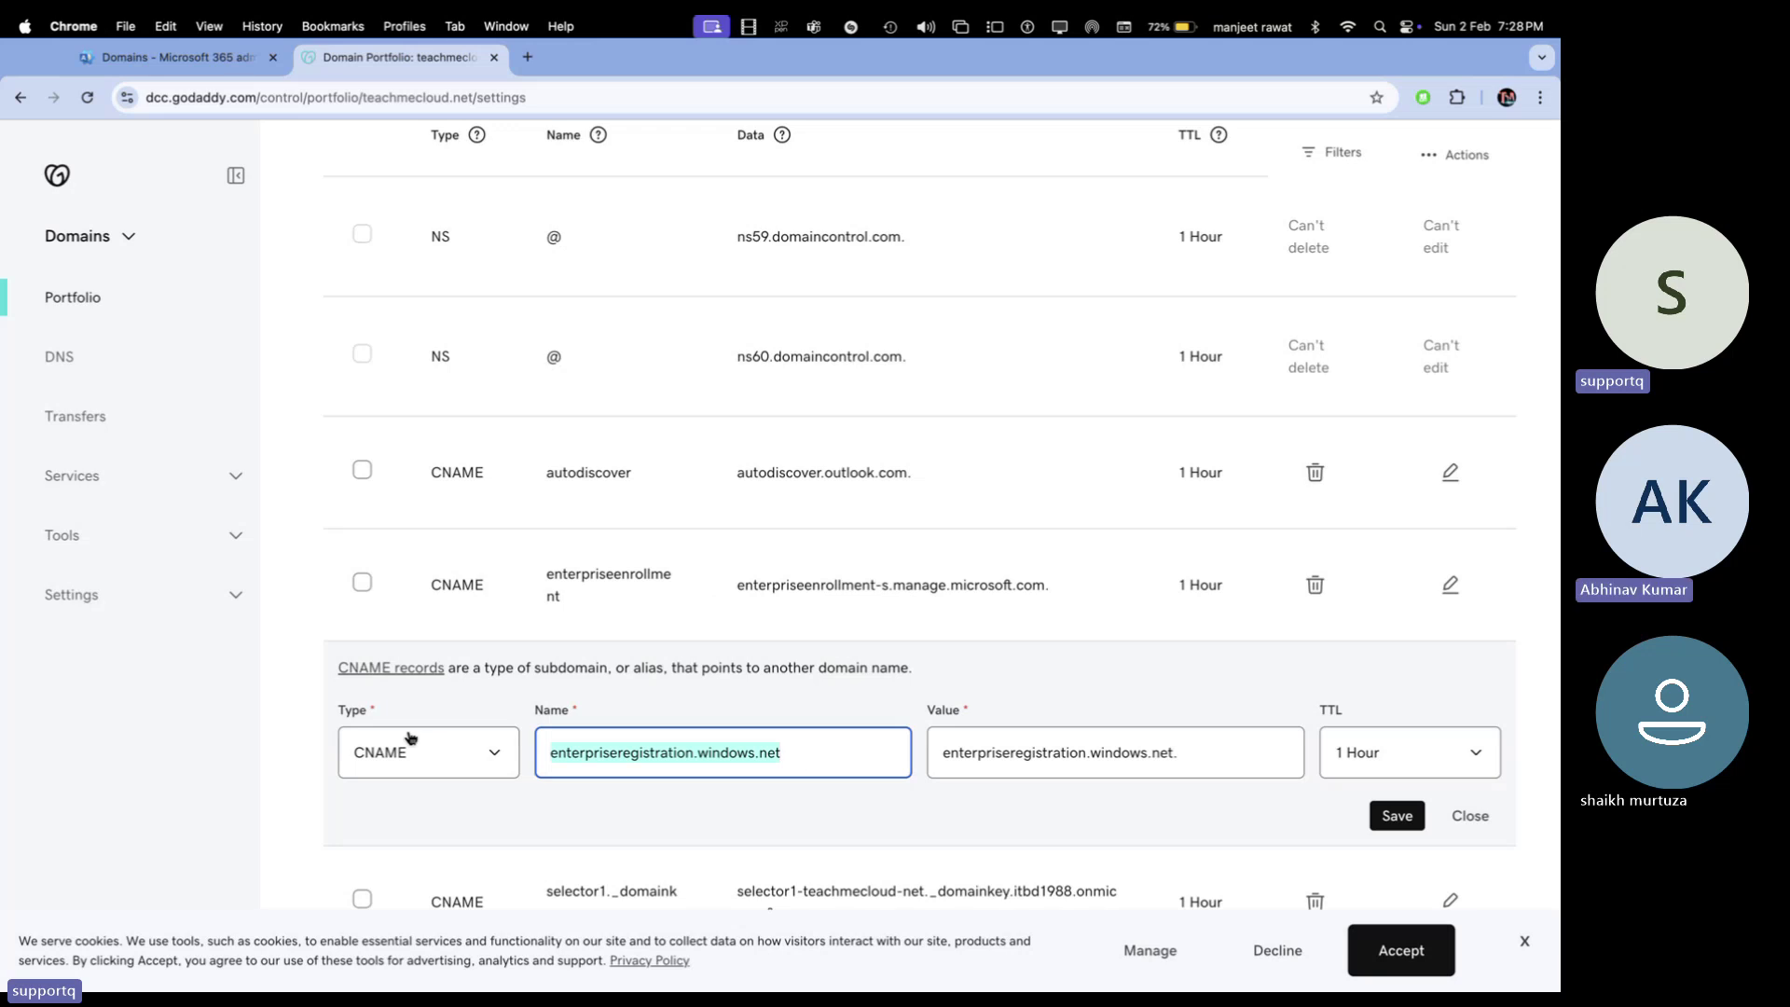
key("super+v")
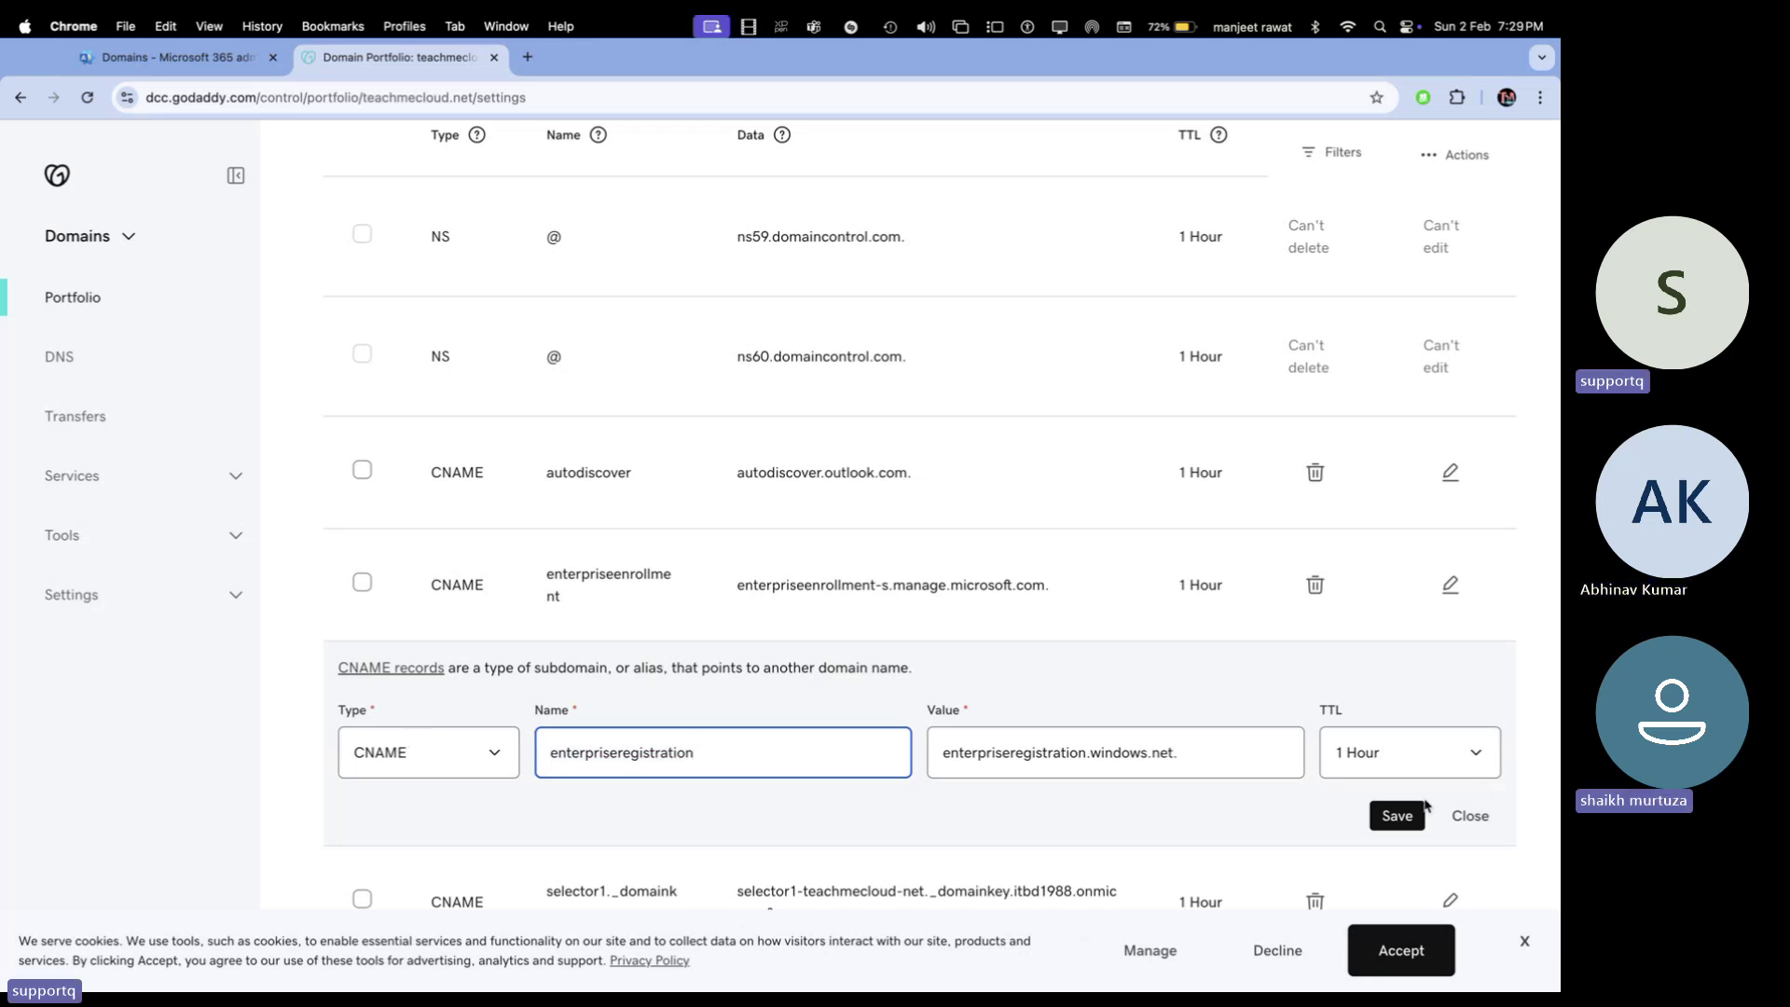
left_click(1399, 817)
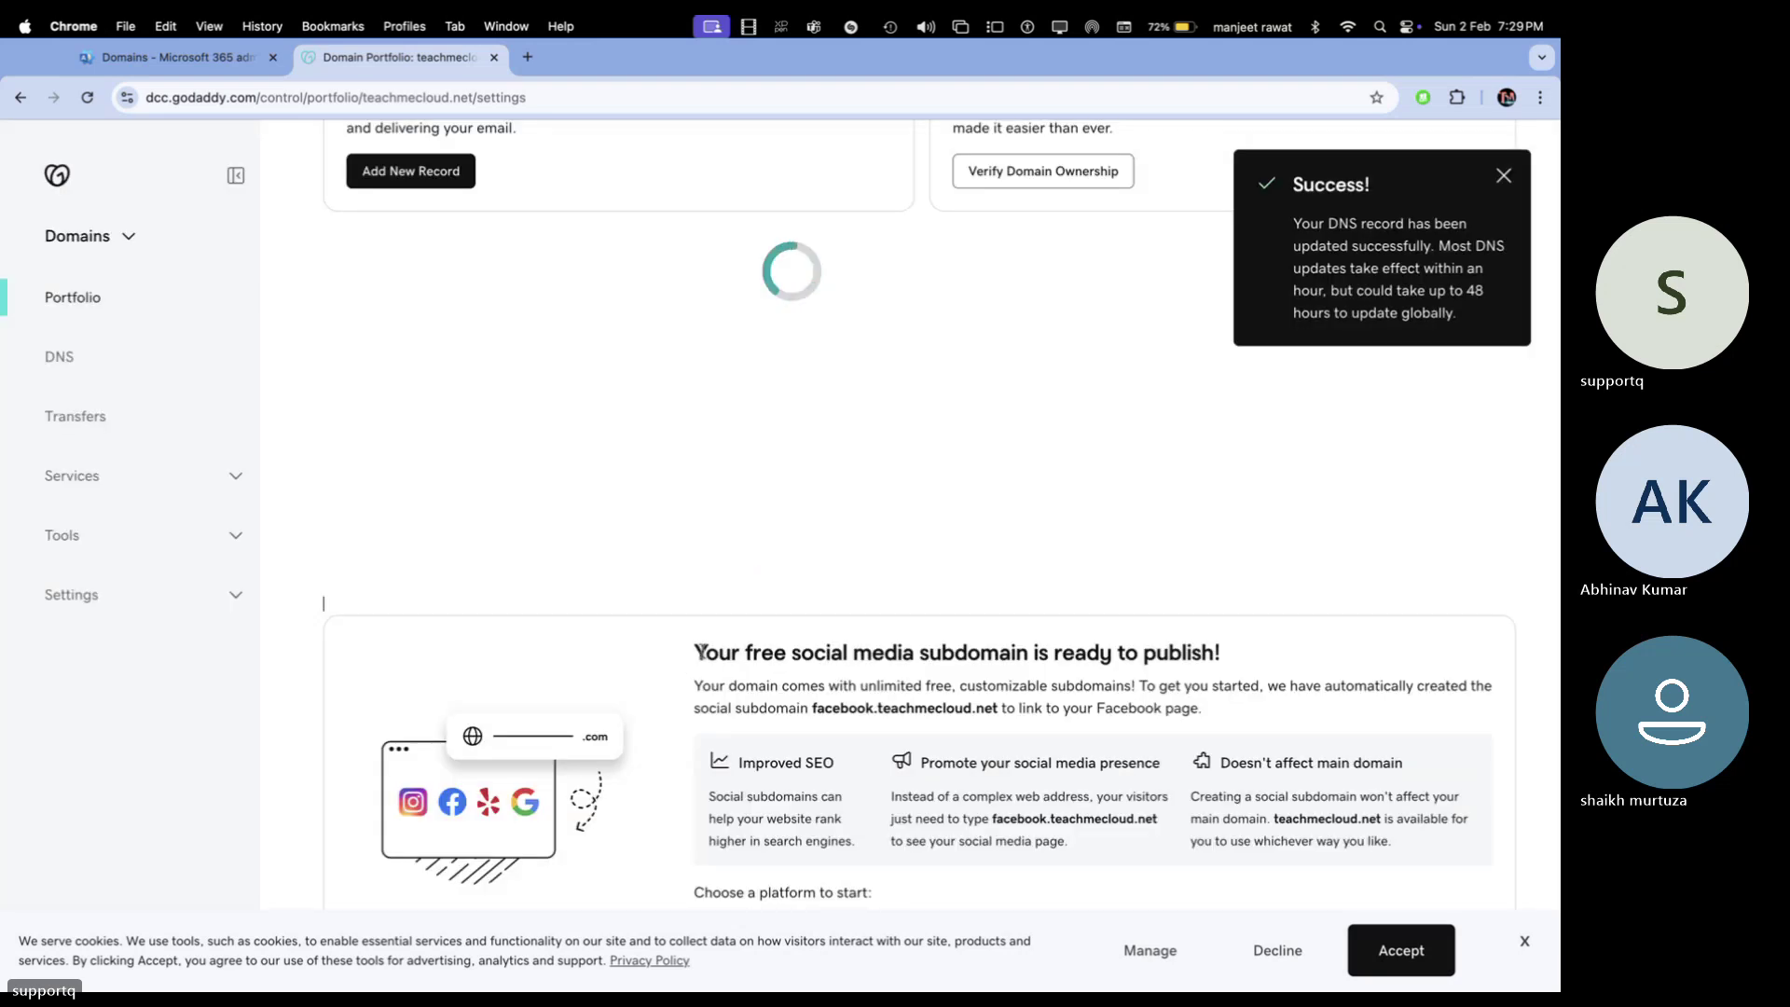
left_click(205, 57)
Re-verify the DNS records, answer no to the feedback prompt, and finish the wizard
scroll(732, 608, "down", 5)
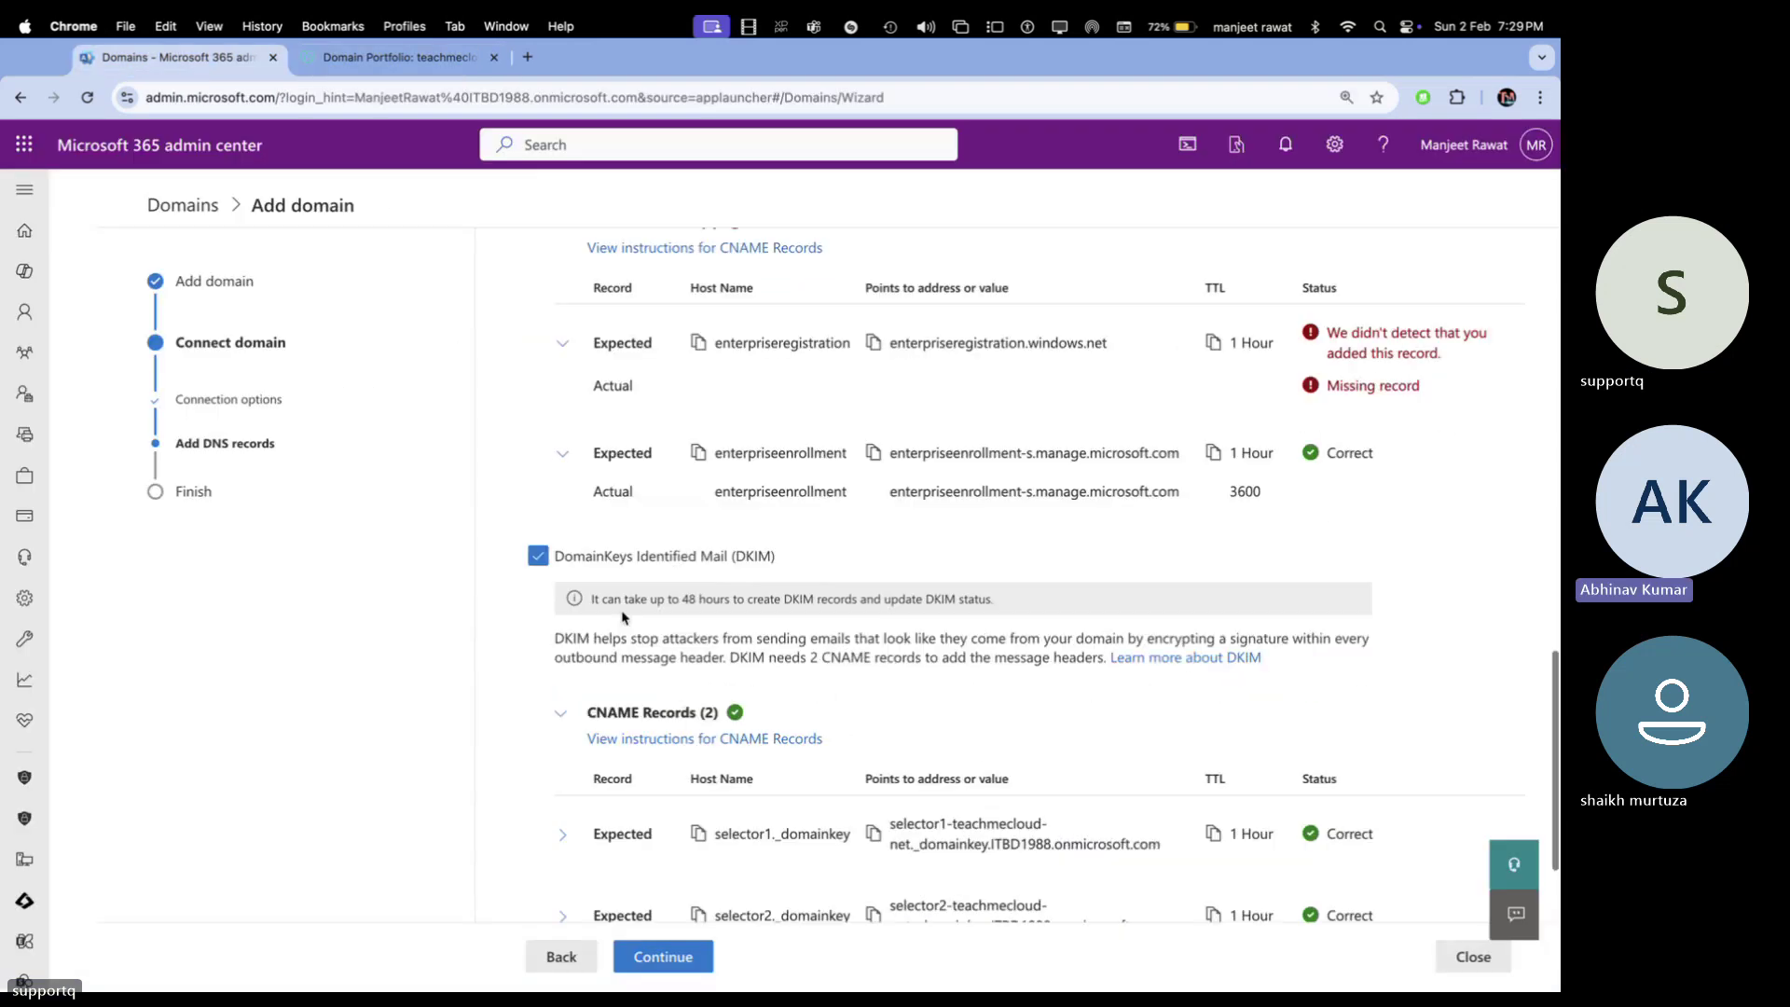
left_click(701, 959)
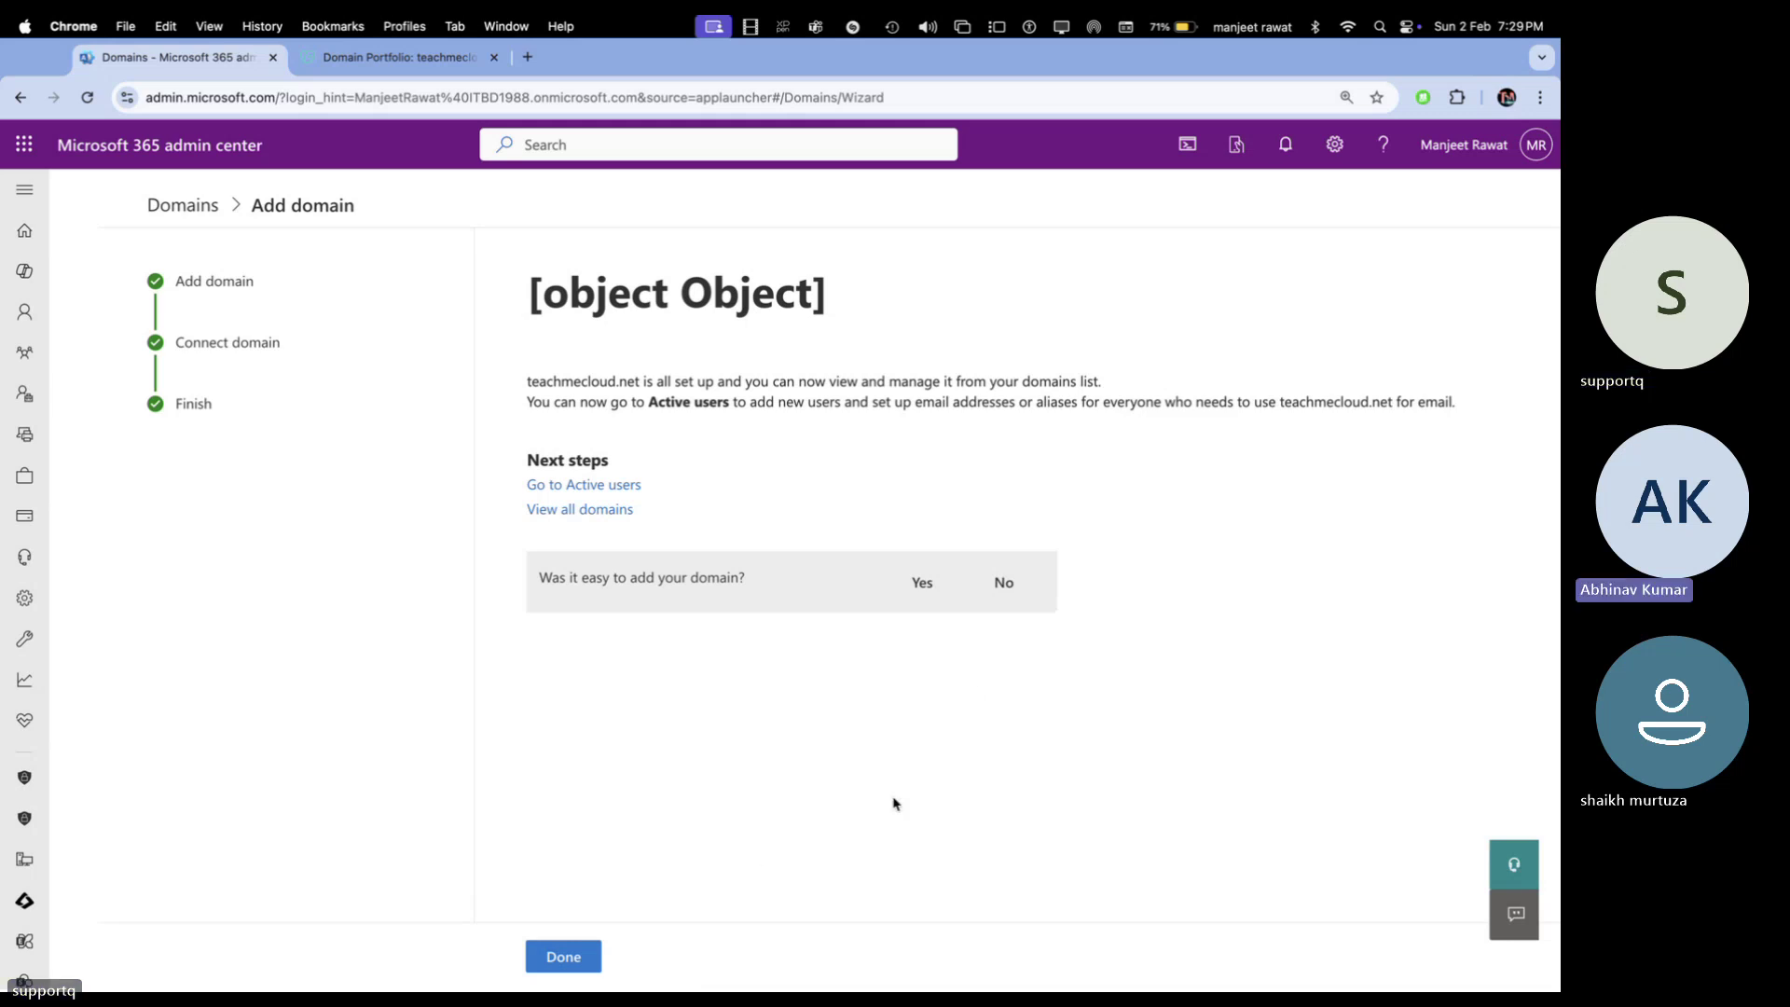
left_click(981, 586)
left_click(569, 953)
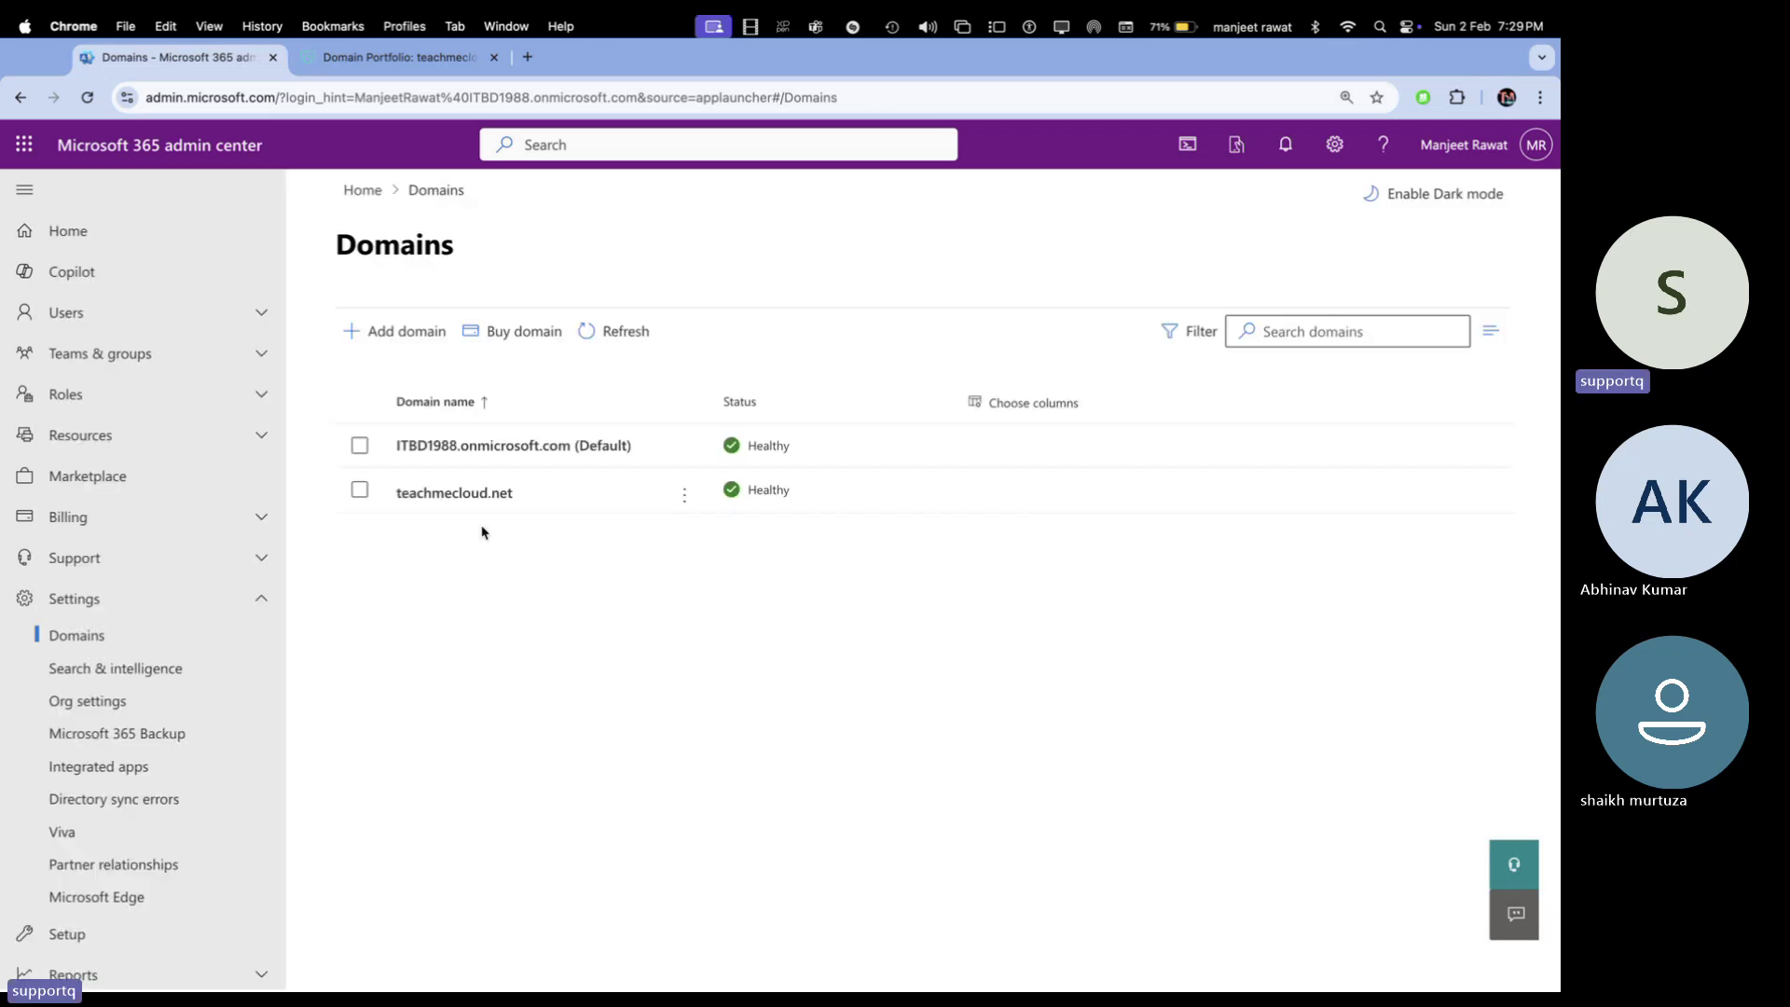
In a new tab, open the Intune admin center, sign in as the tenant admin, and open Devices > Windows
left_click(528, 57)
type("lin")
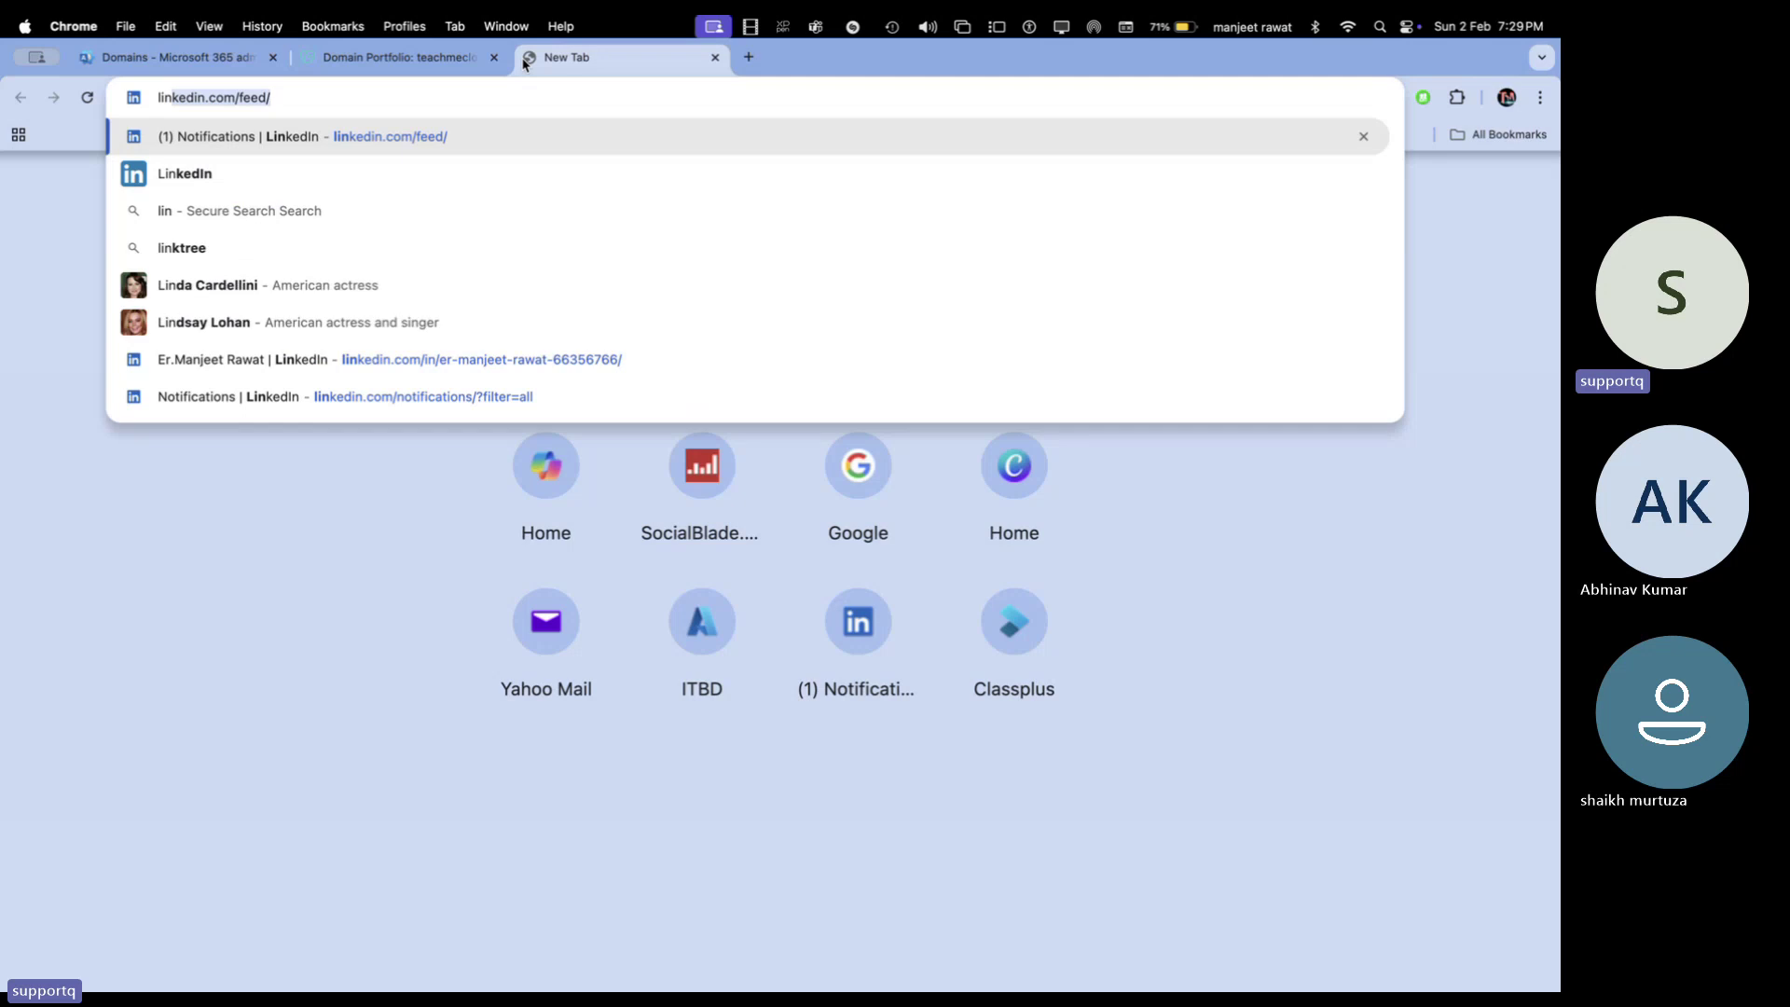
key("Return")
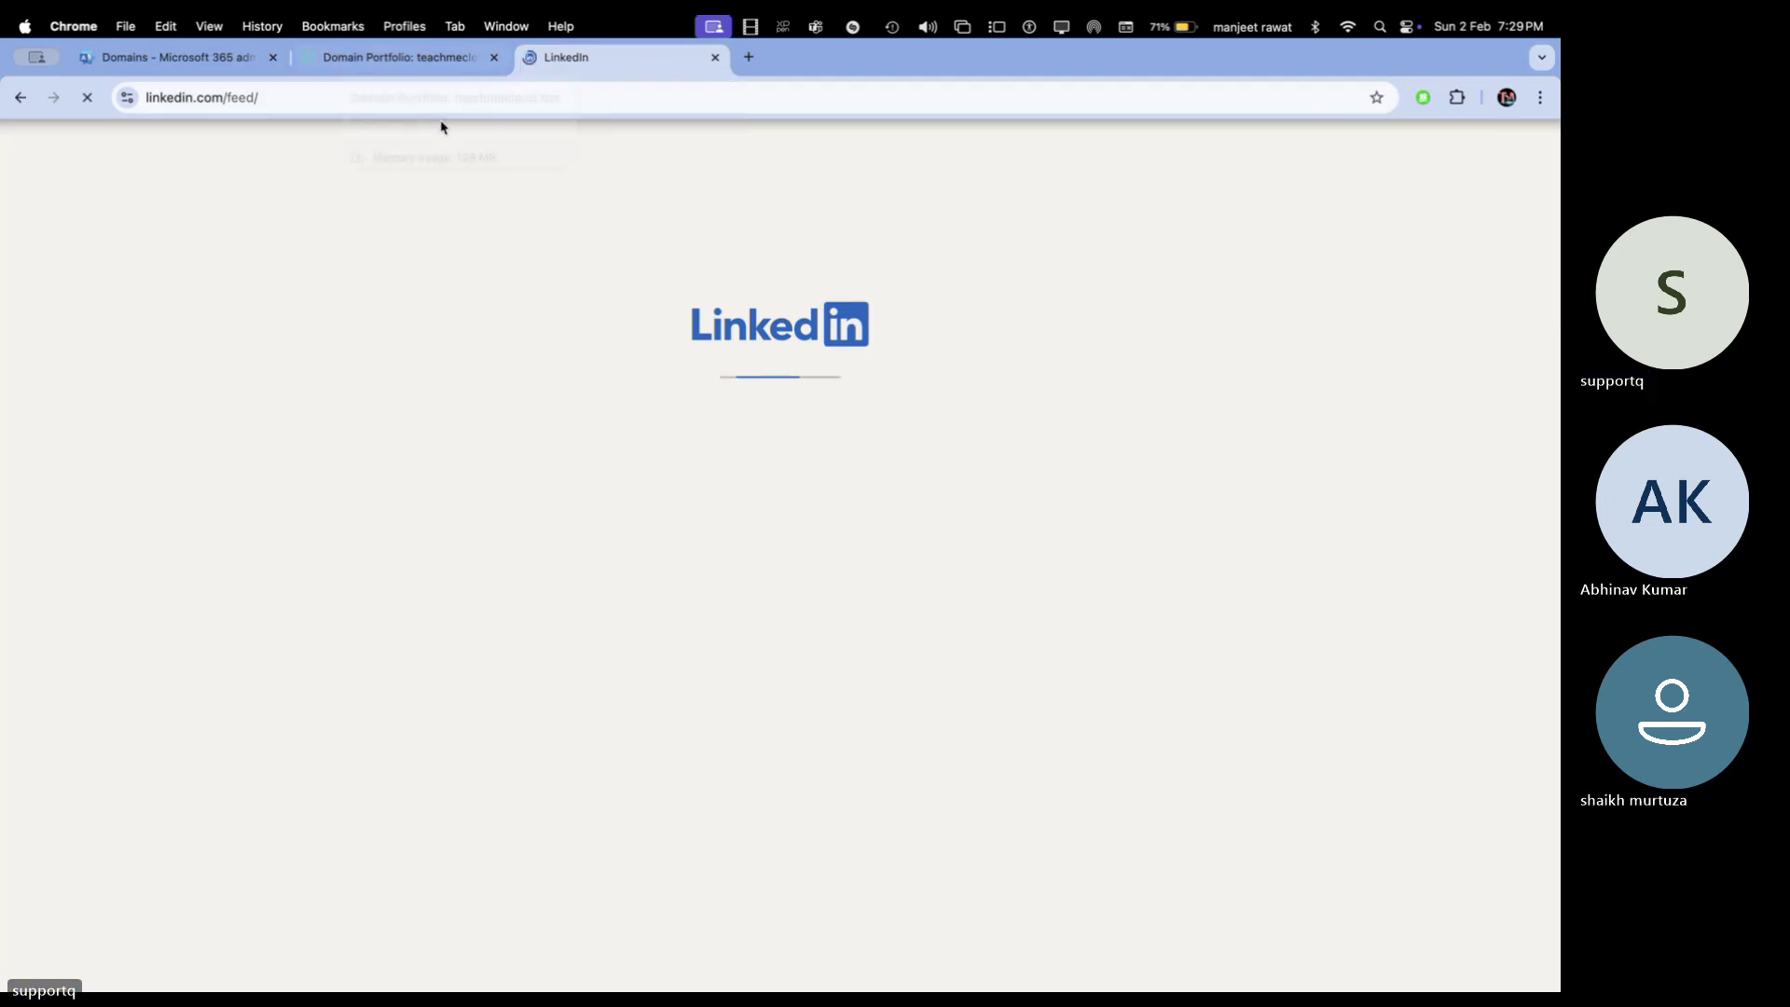
left_click(393, 100)
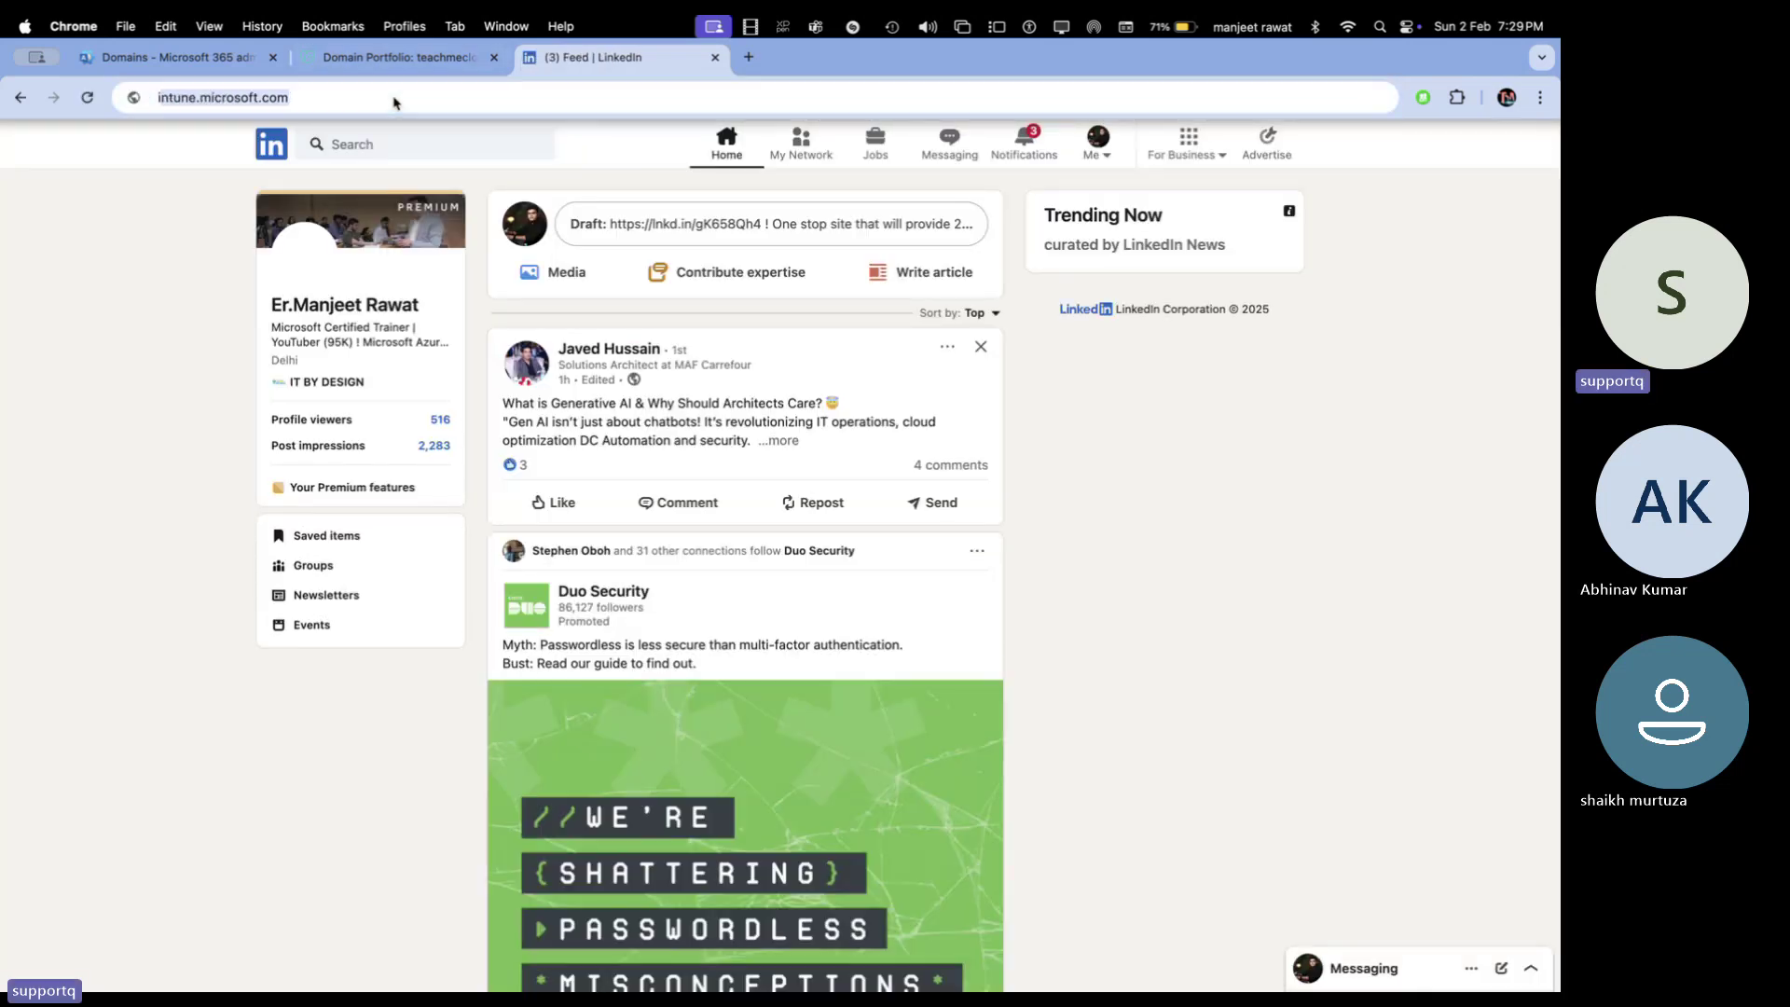
type("in")
key("Return")
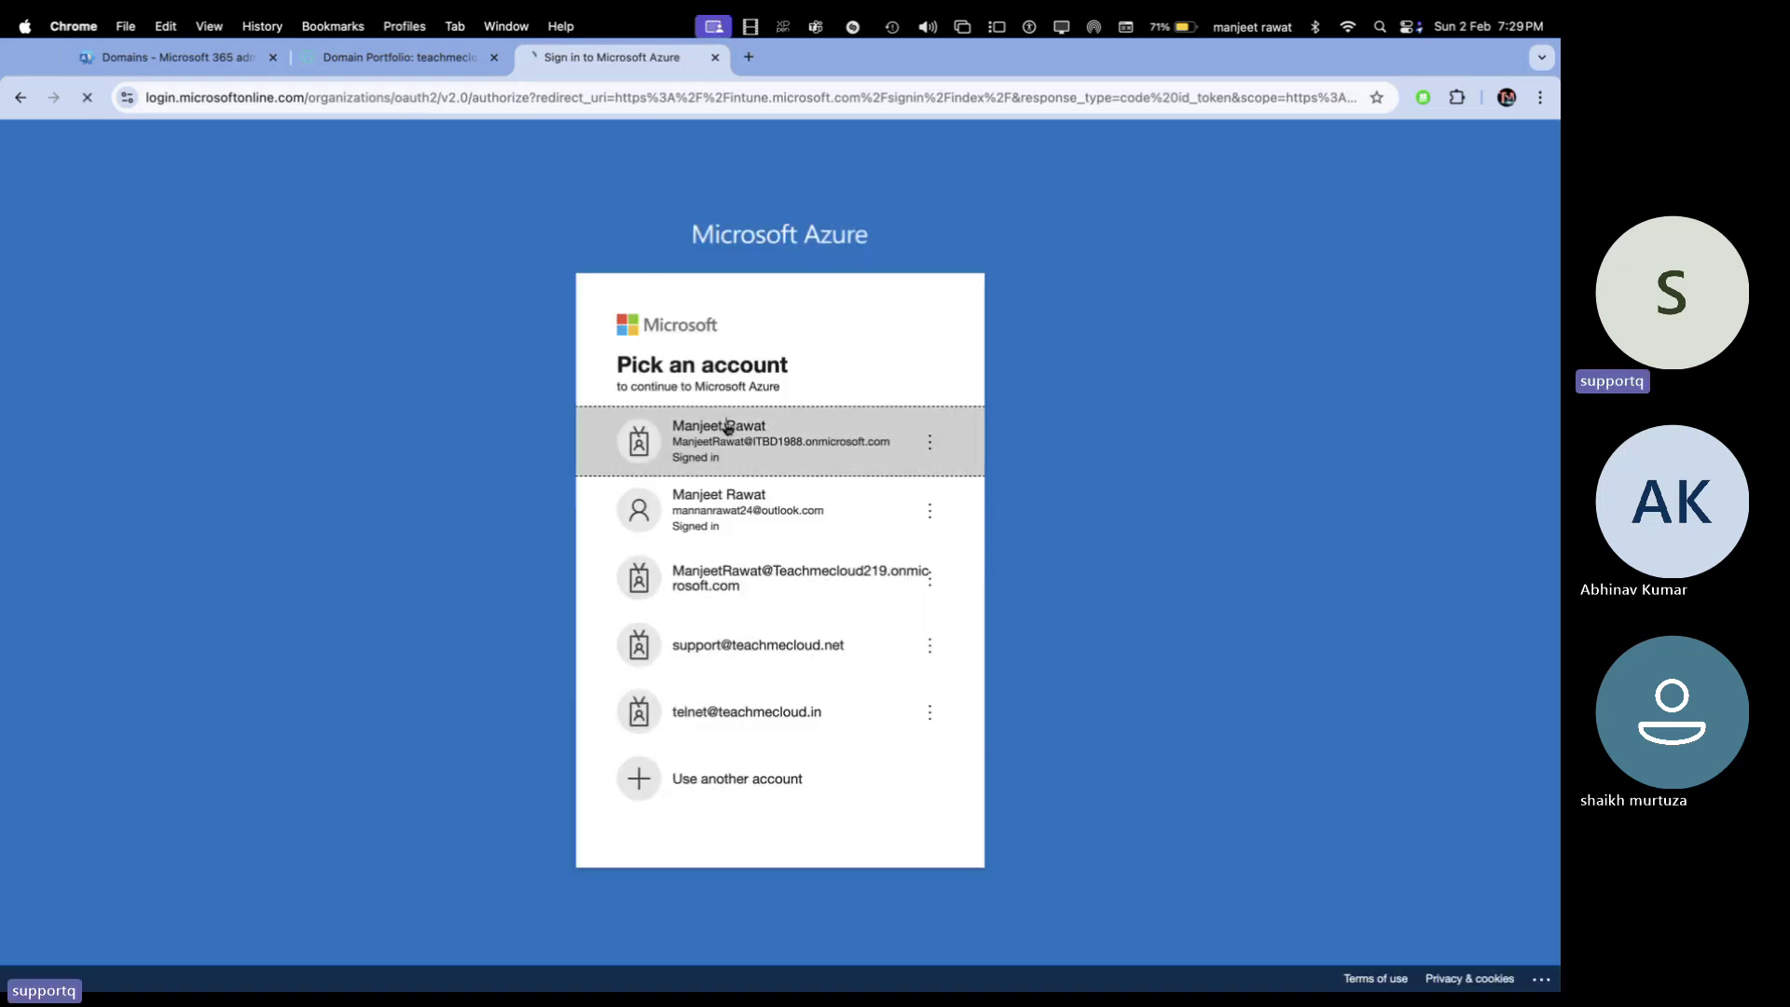
left_click(726, 430)
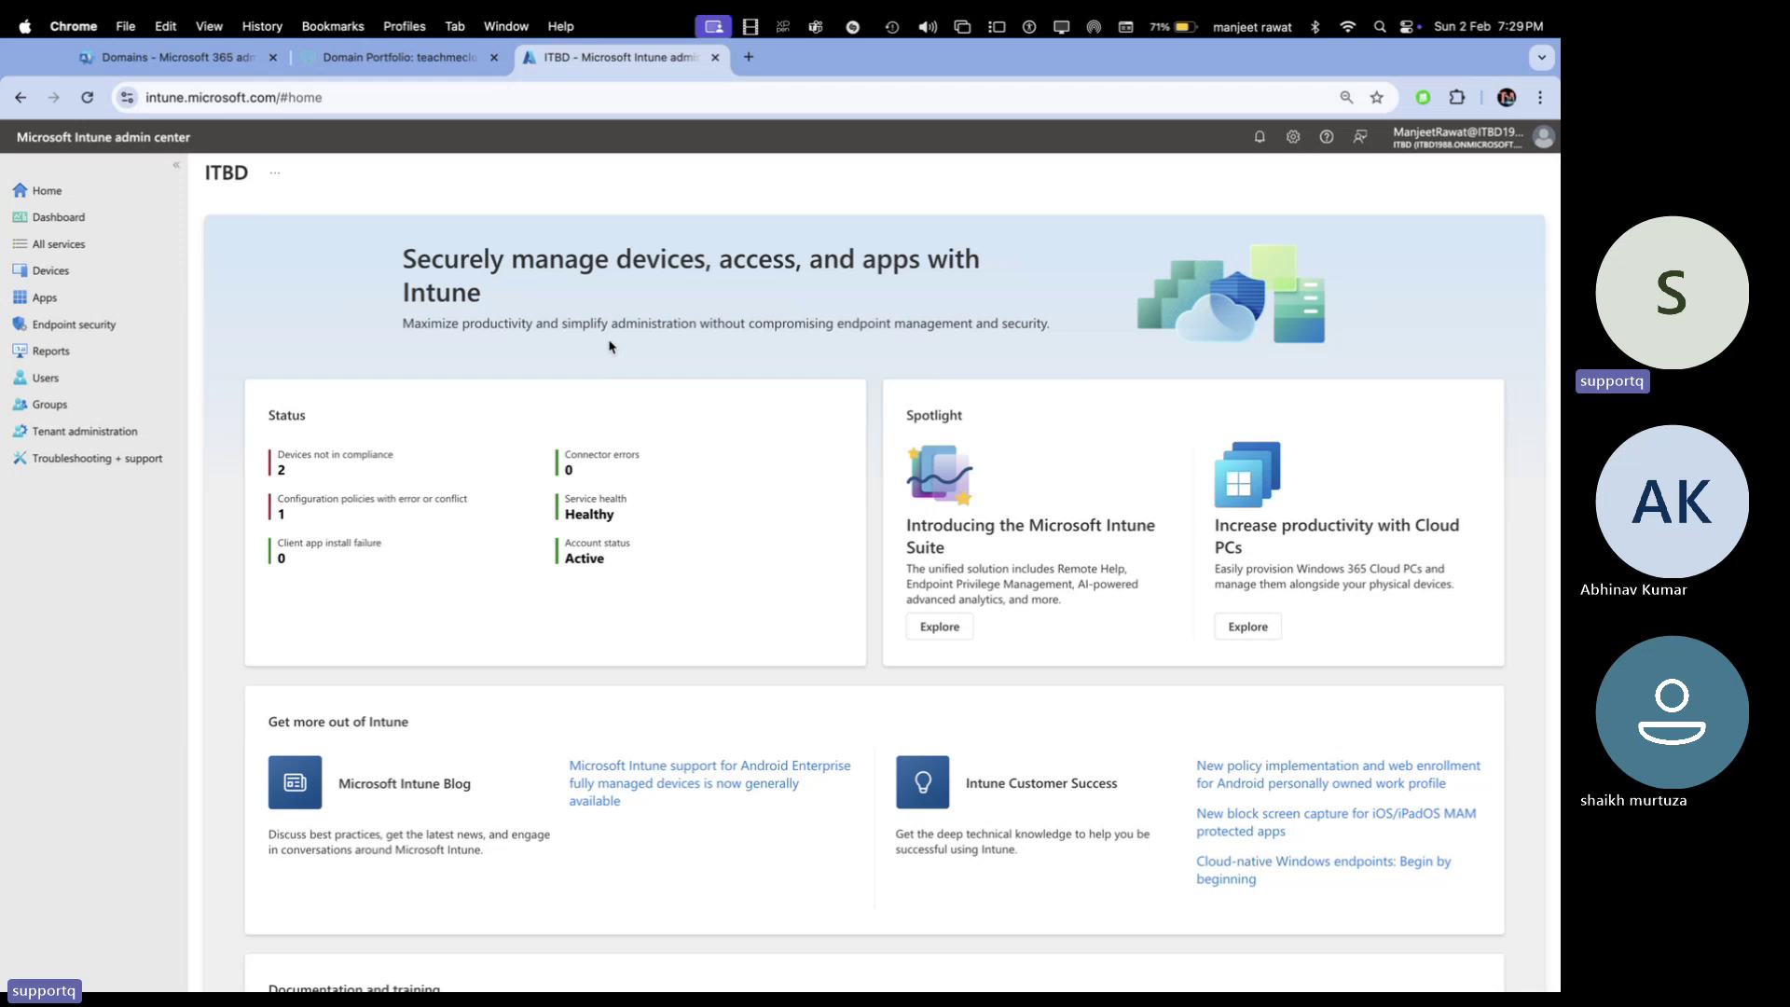
left_click(46, 270)
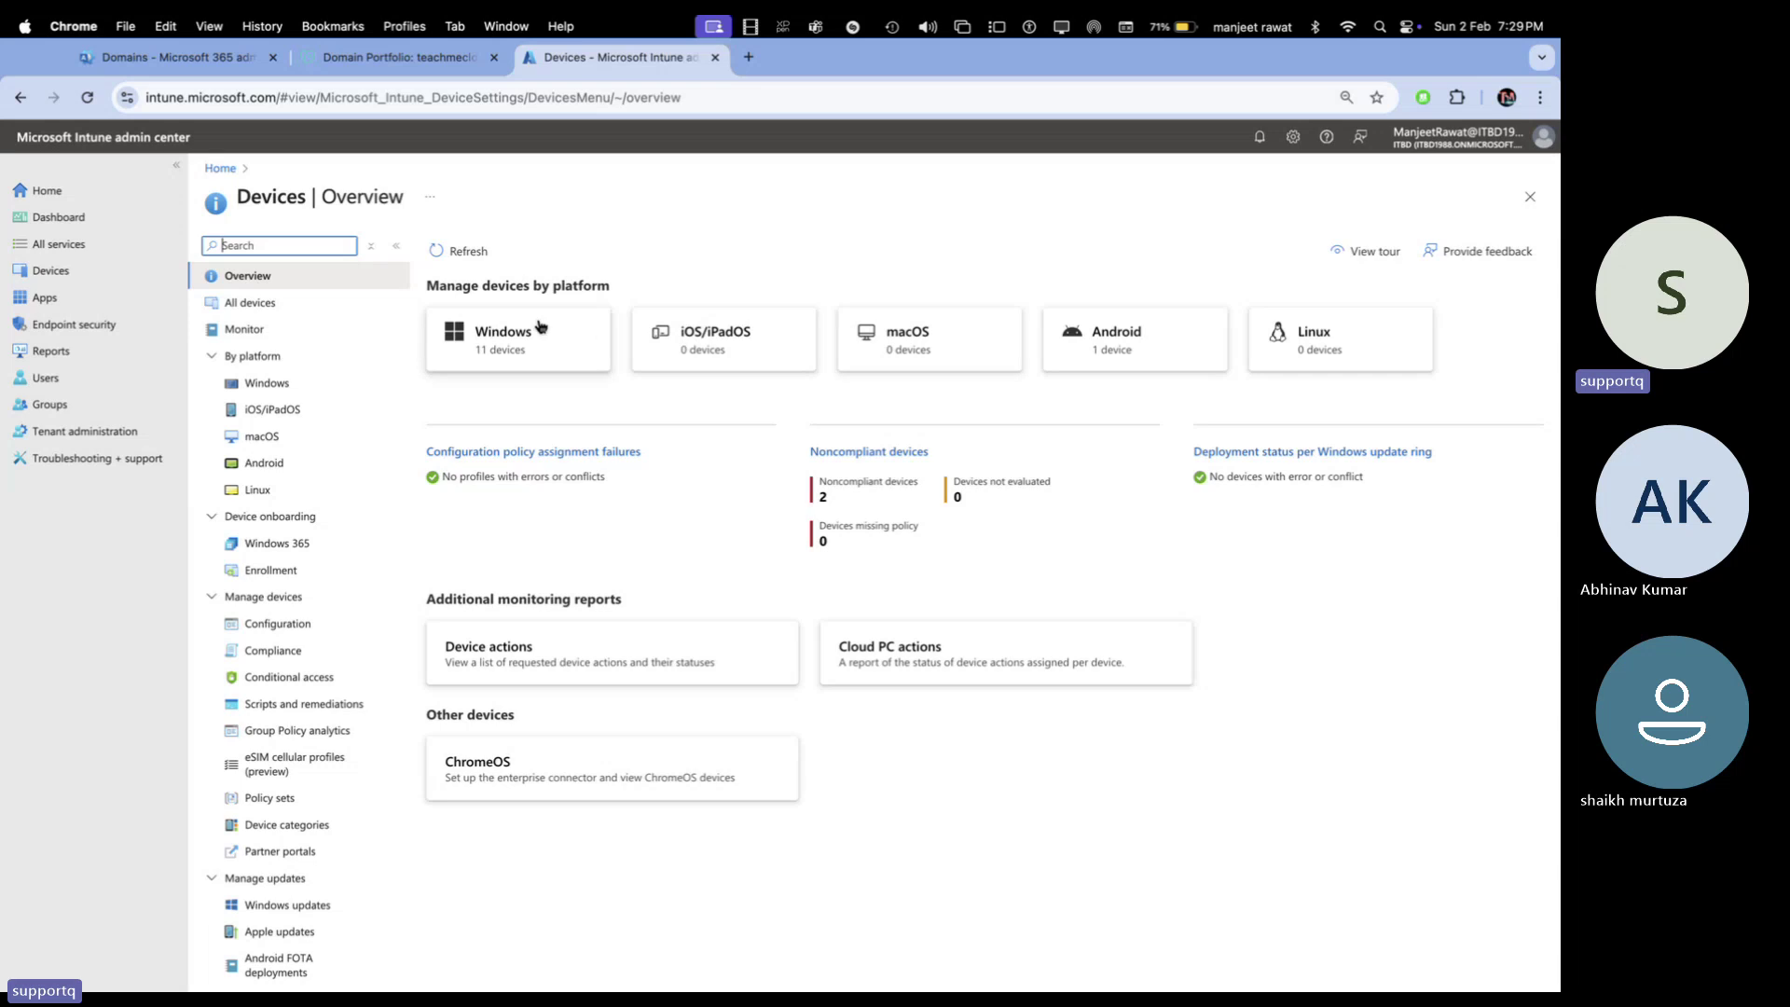
left_click(461, 333)
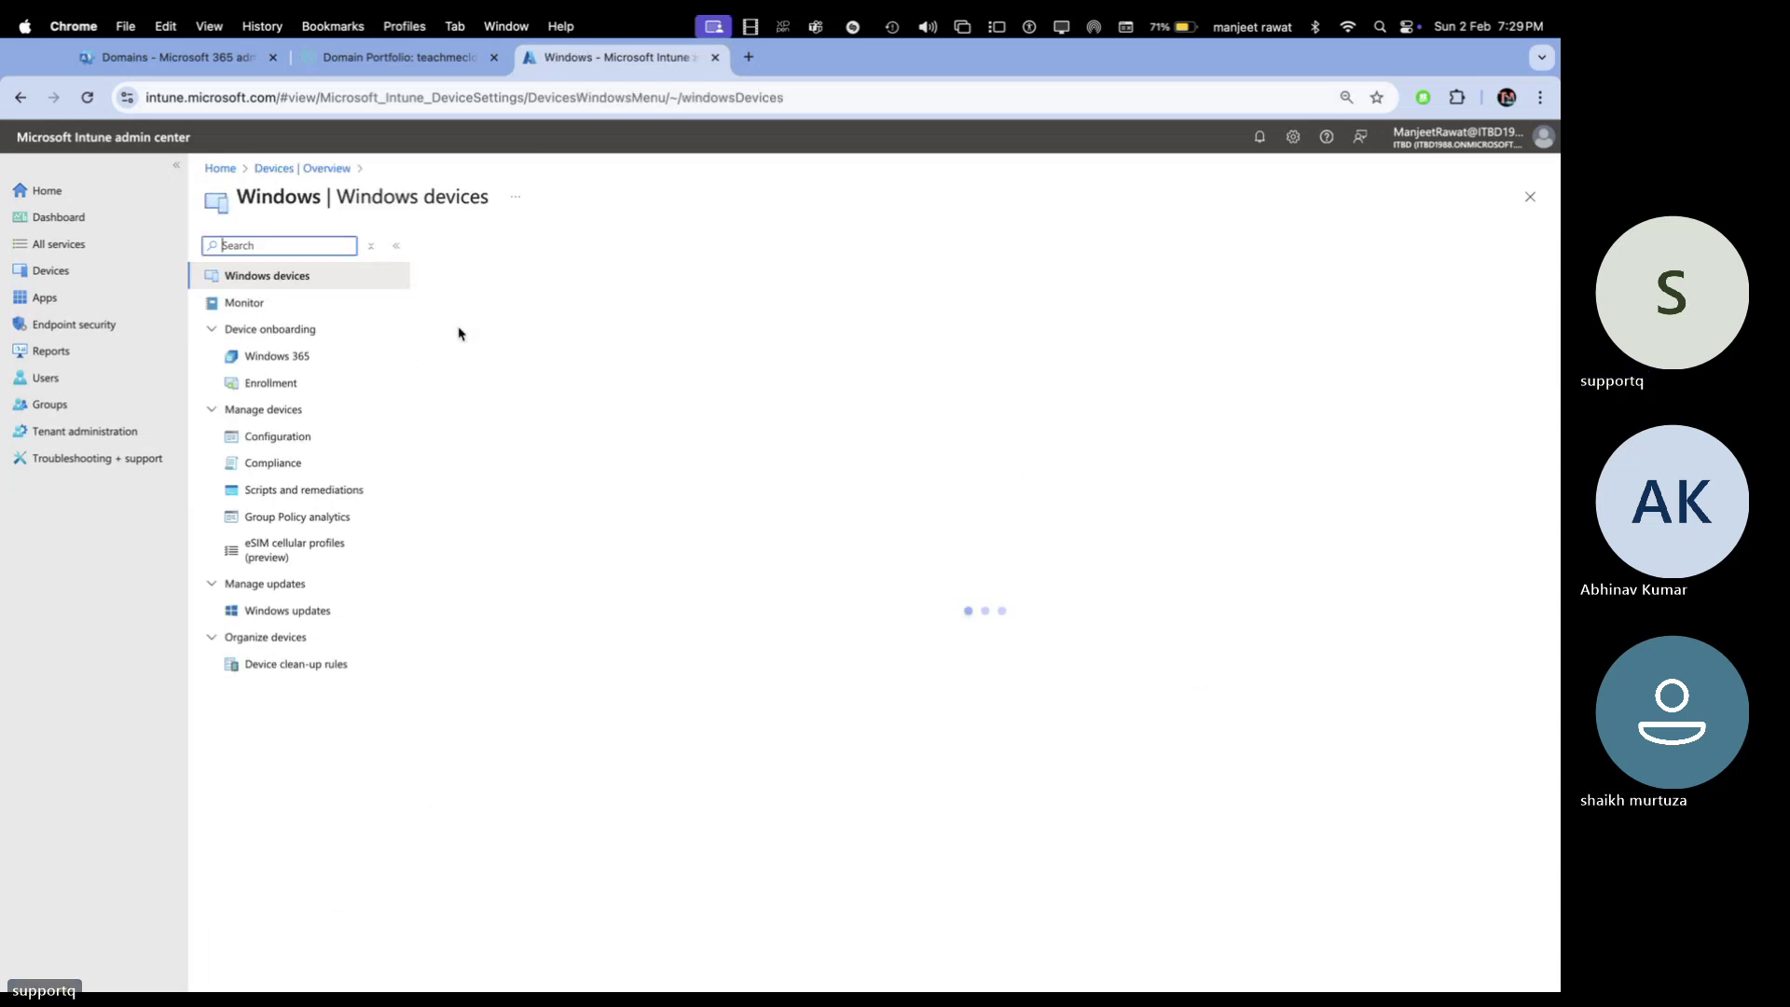
Go to Windows Enrollment and choose CNAME Validation under Enrollment options
left_click(277, 383)
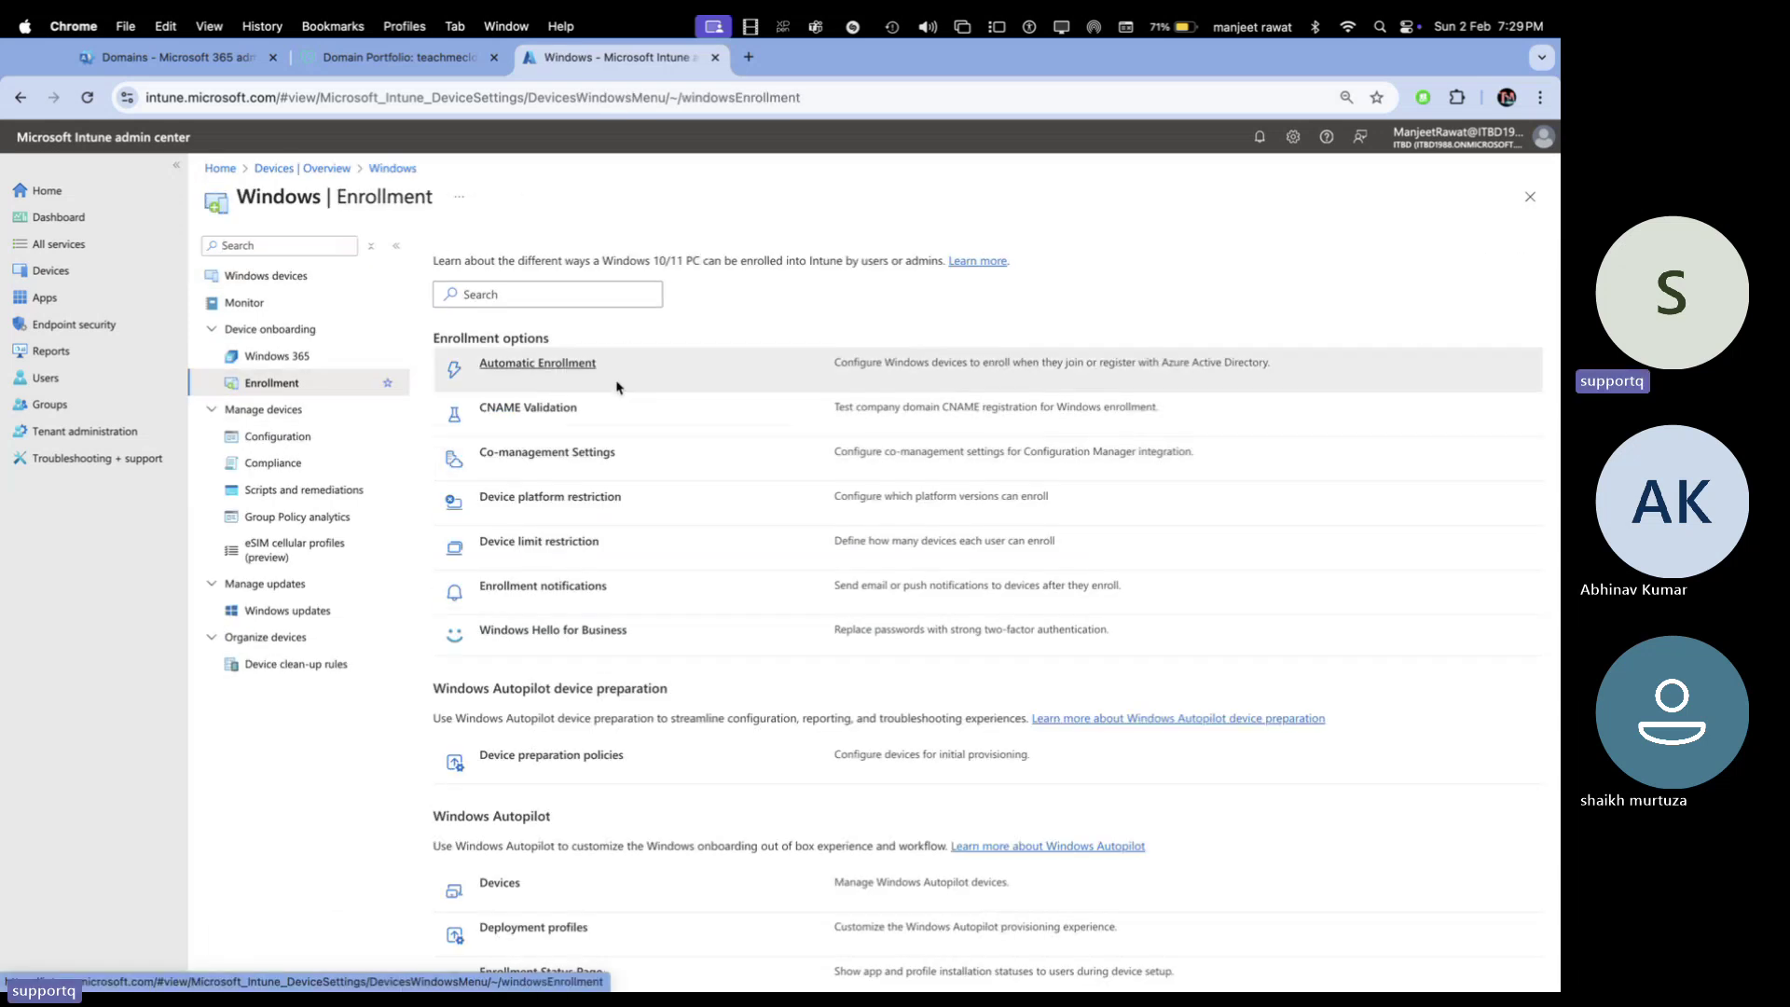
scroll(578, 522, "down", 1)
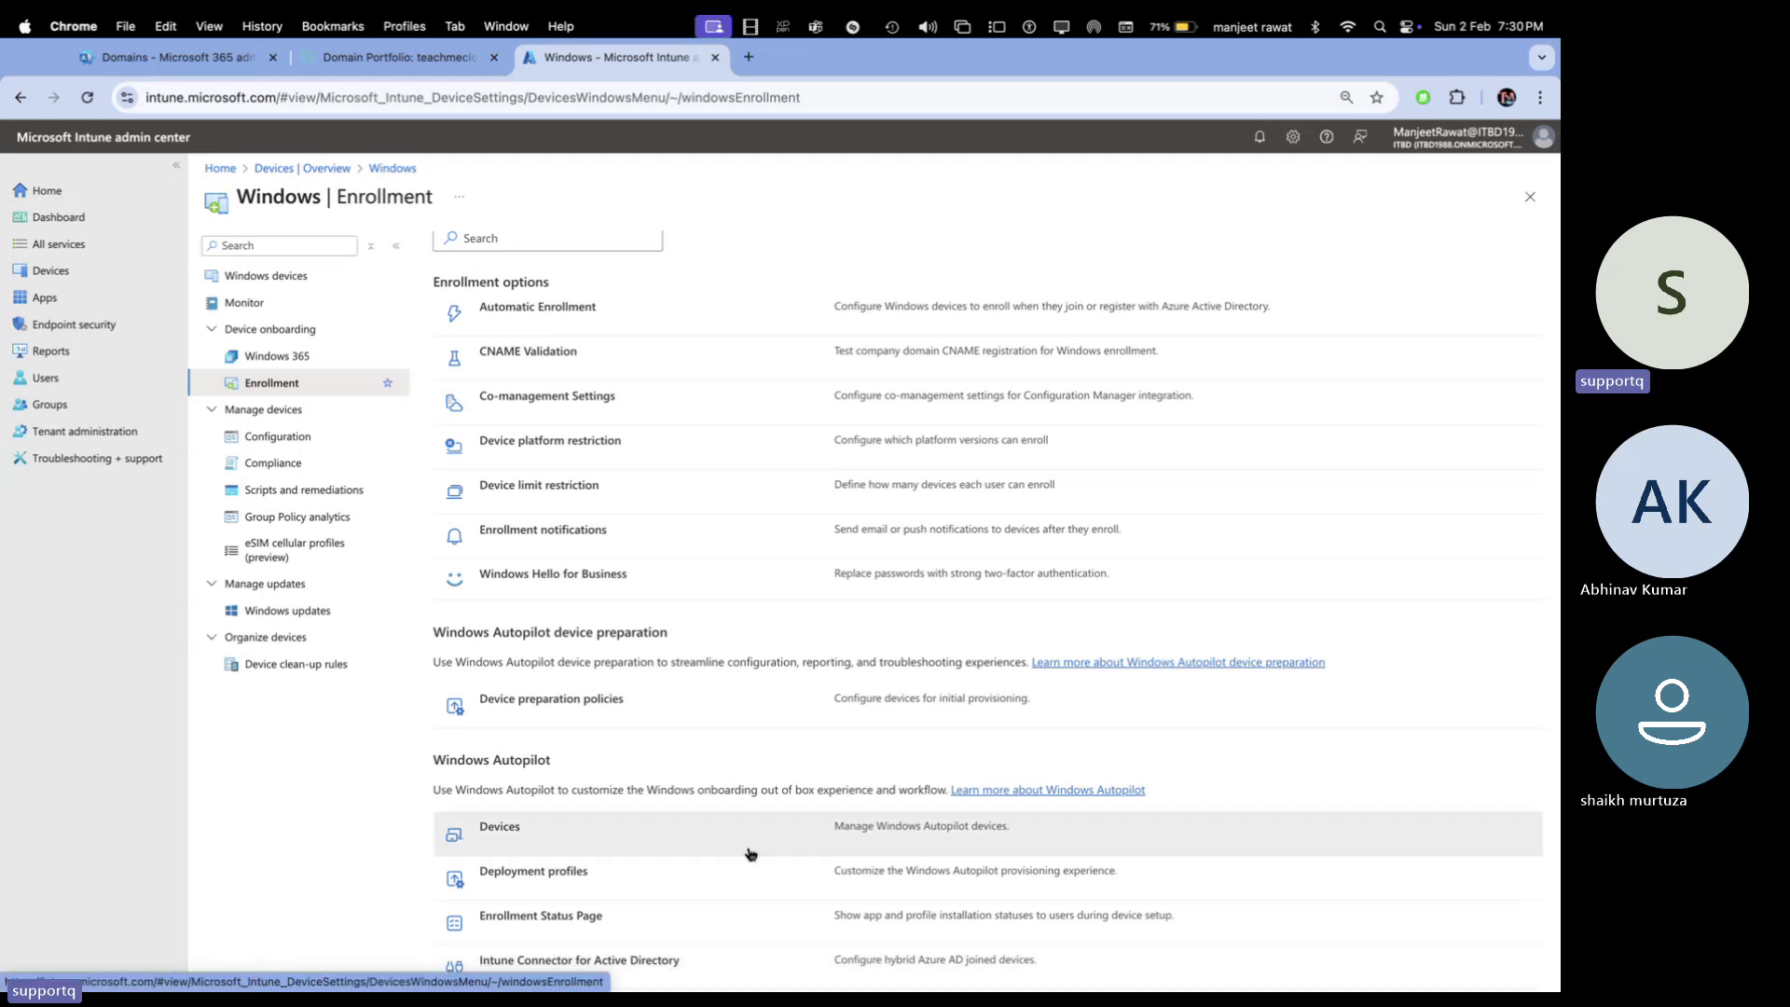
scroll(750, 853, "up", 1)
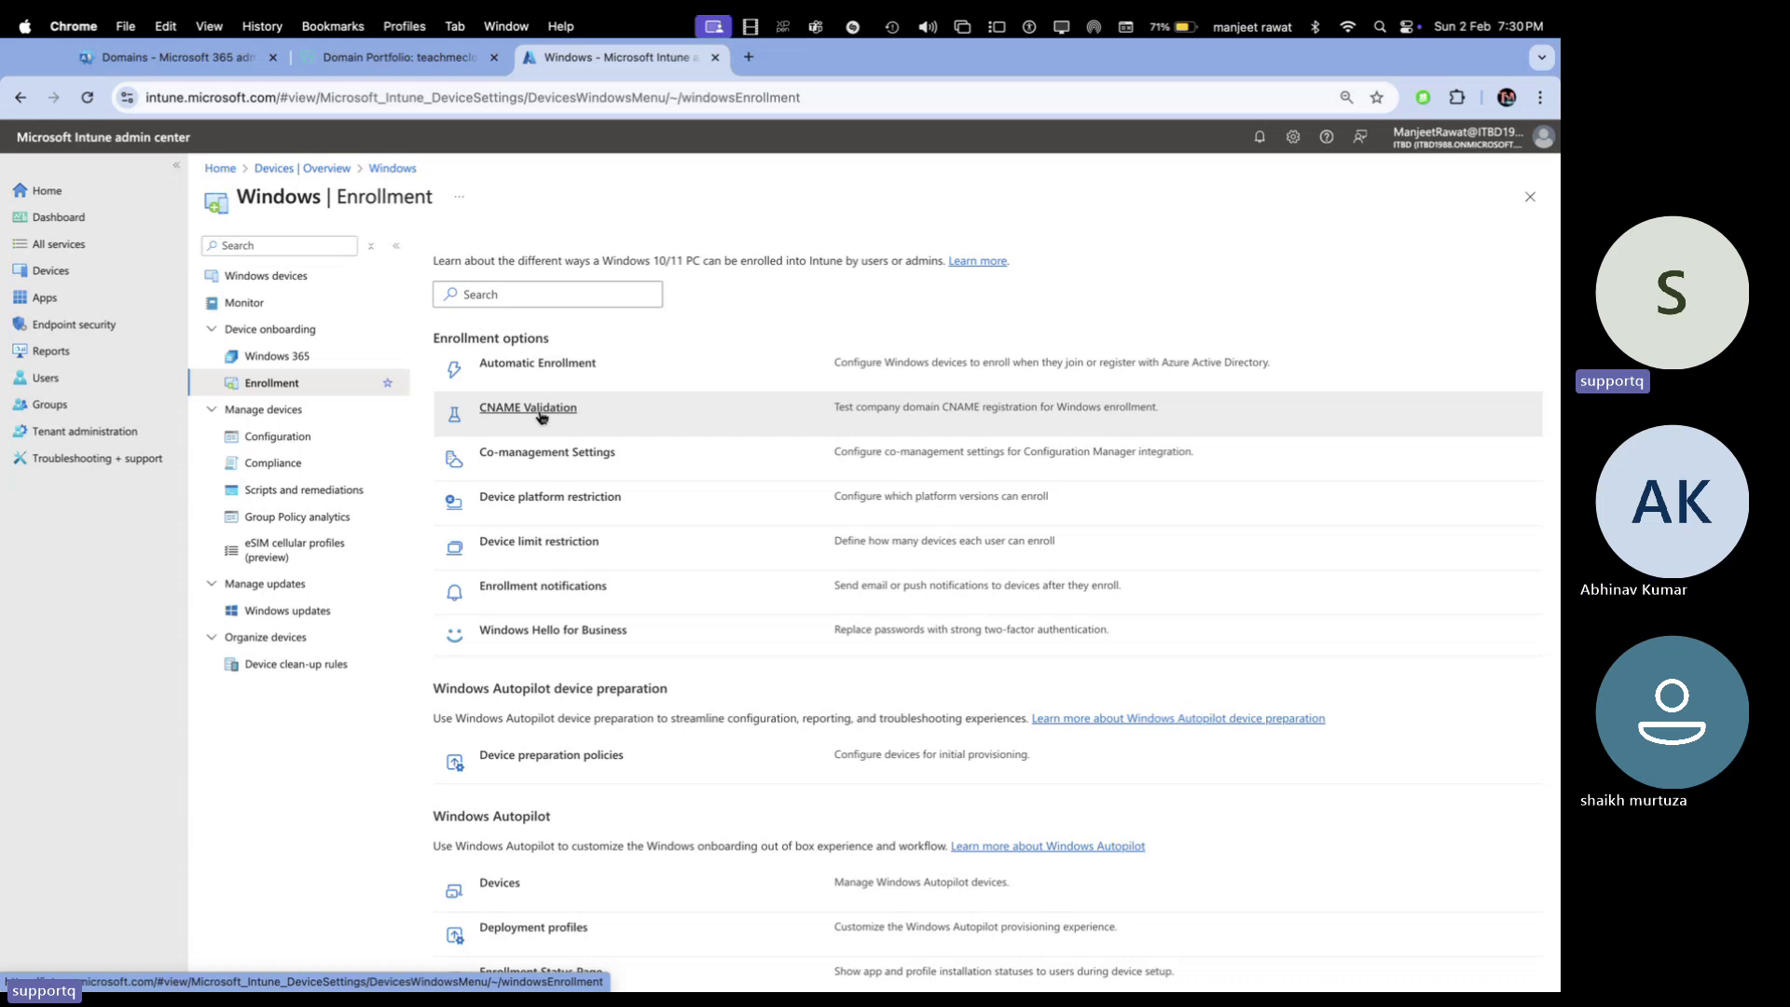
left_click(530, 412)
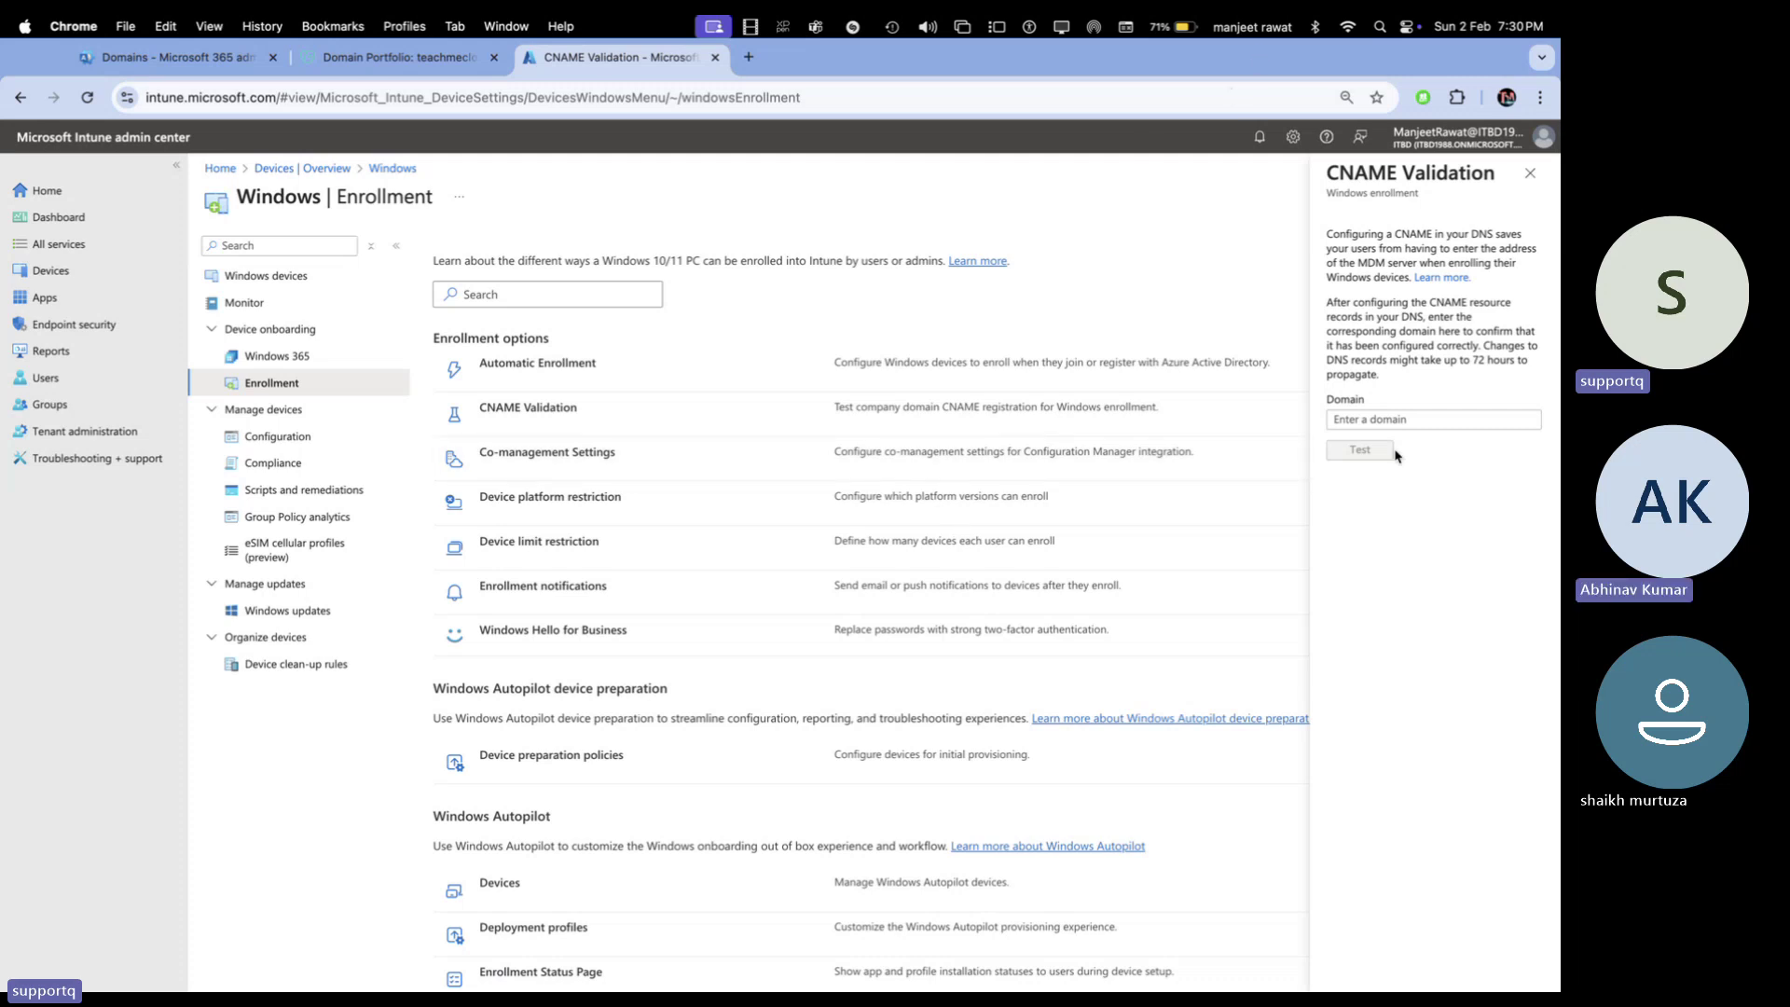
Test the CNAME for teachmecloud.net until it reports correct configuration
left_click(1399, 420)
type("teac")
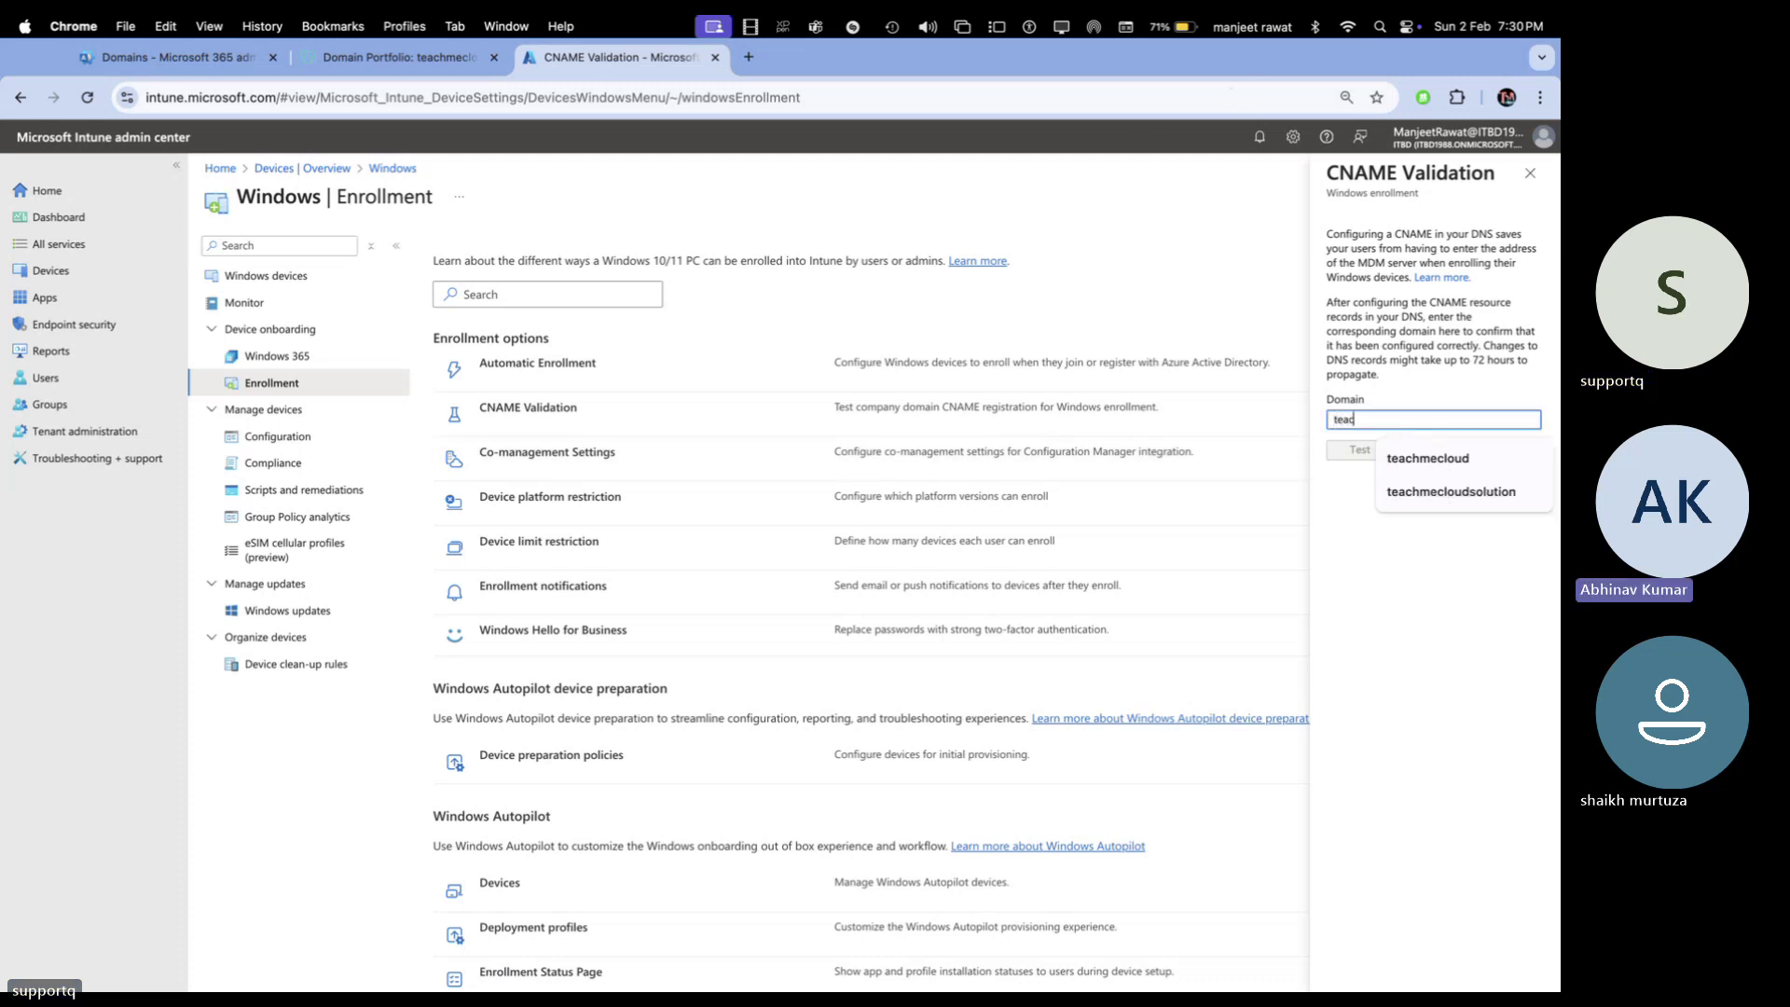
type("hmecloud.net")
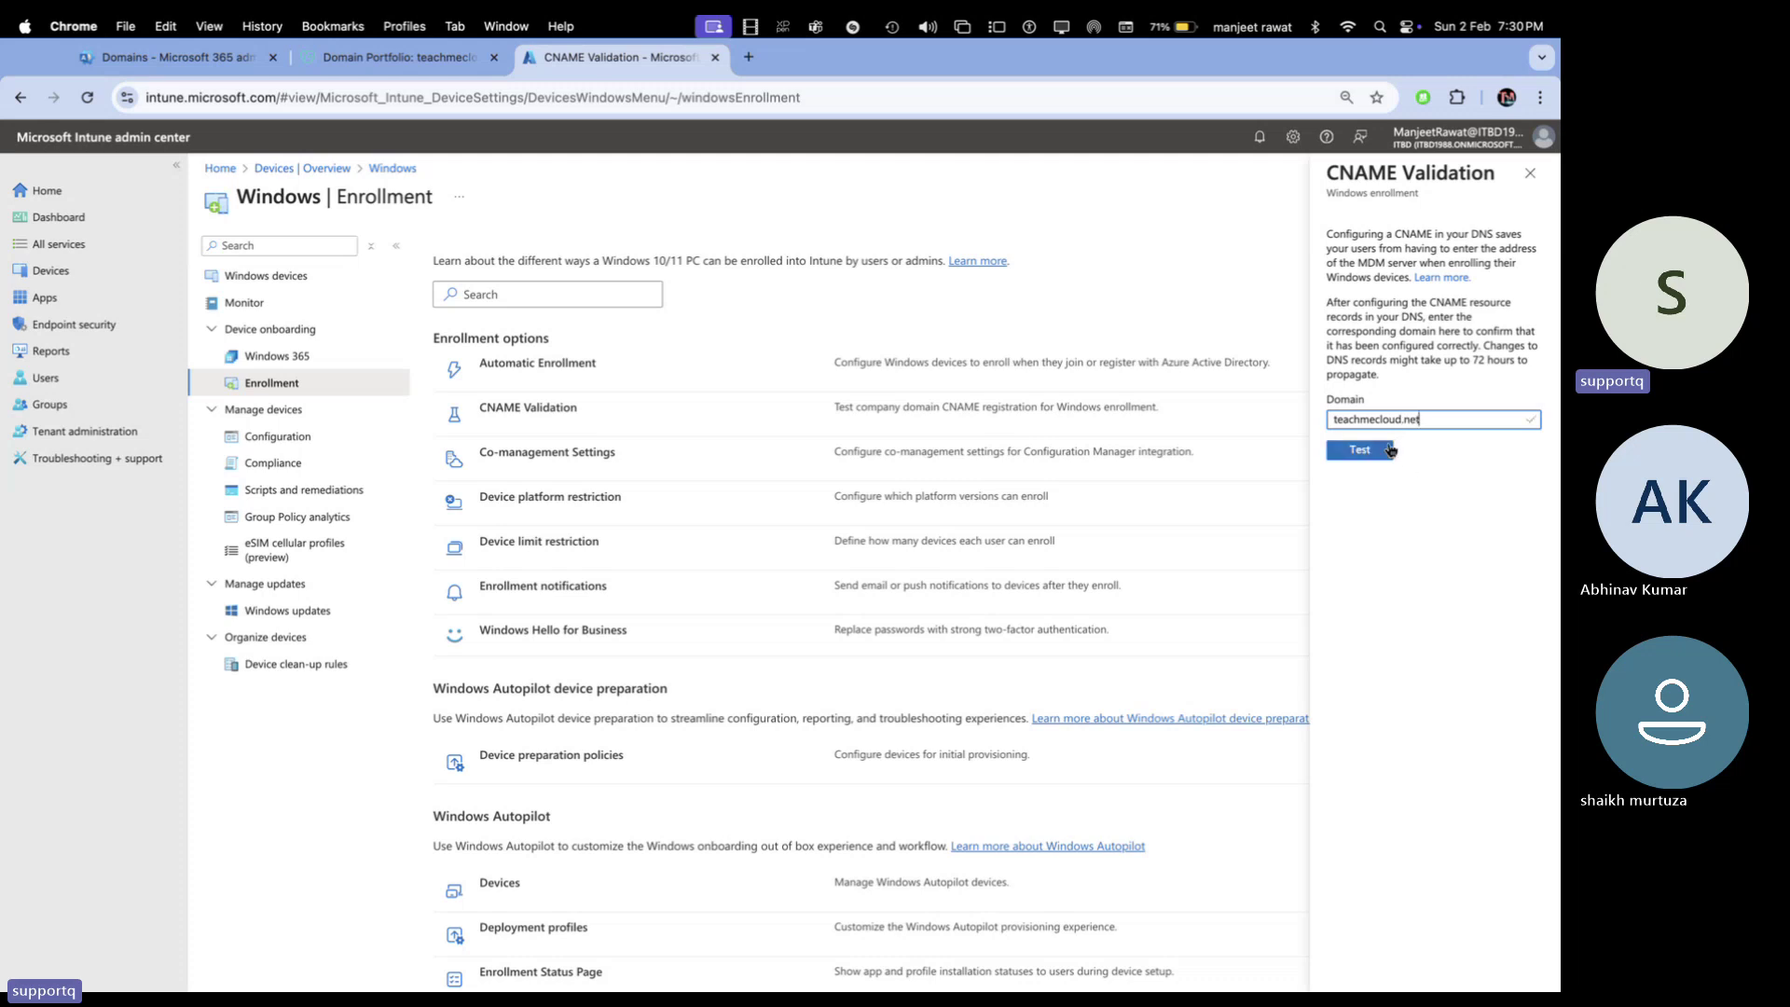
left_click(1386, 452)
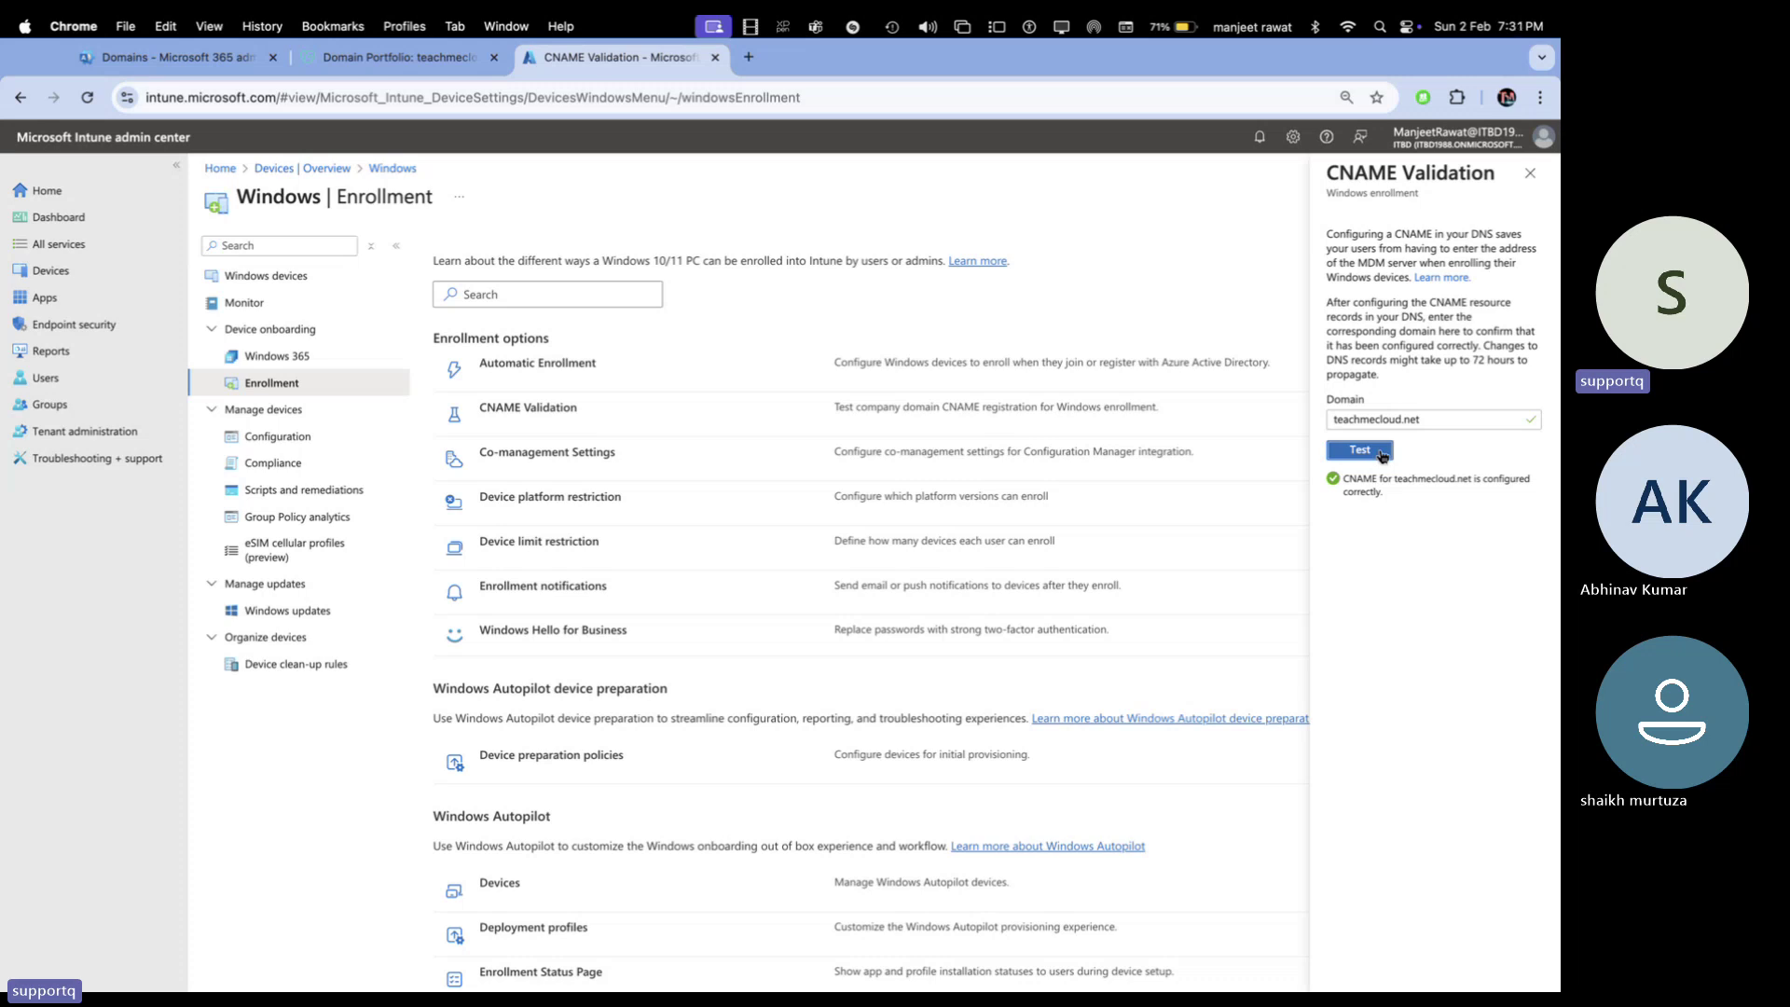
left_click(1382, 455)
Close the CNAME Validation panel, reopen its details, and close it again
left_click(1529, 173)
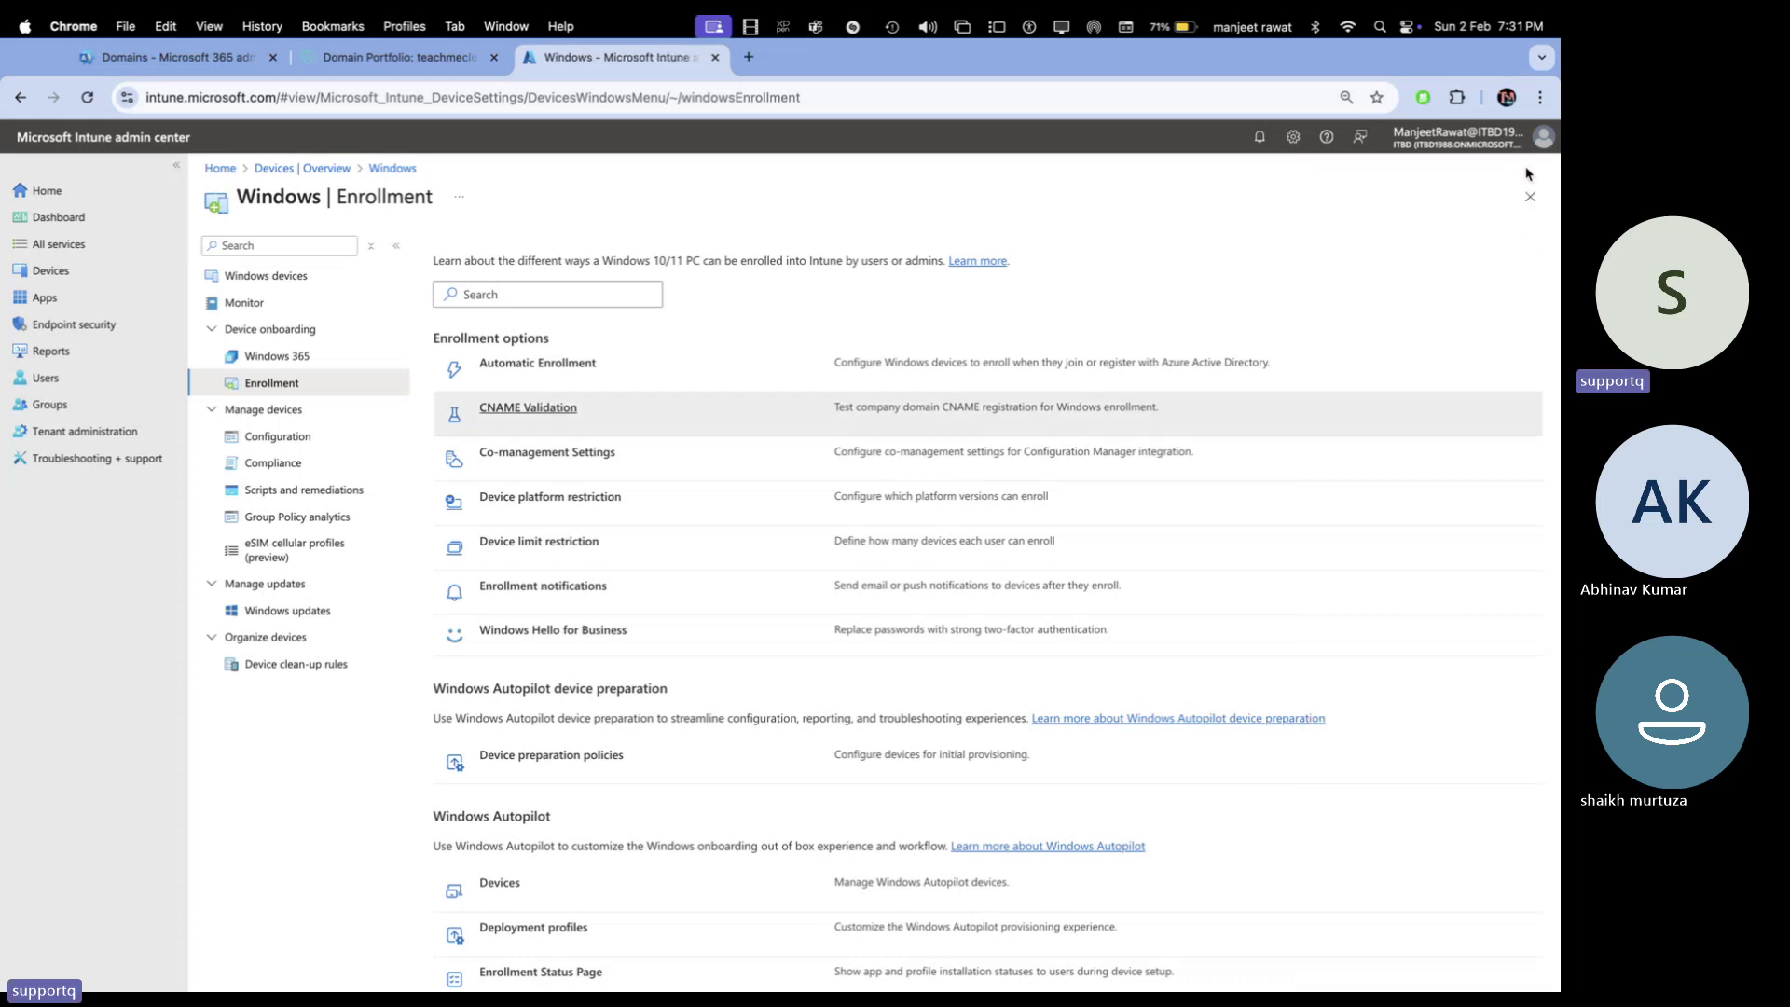
left_click(1013, 418)
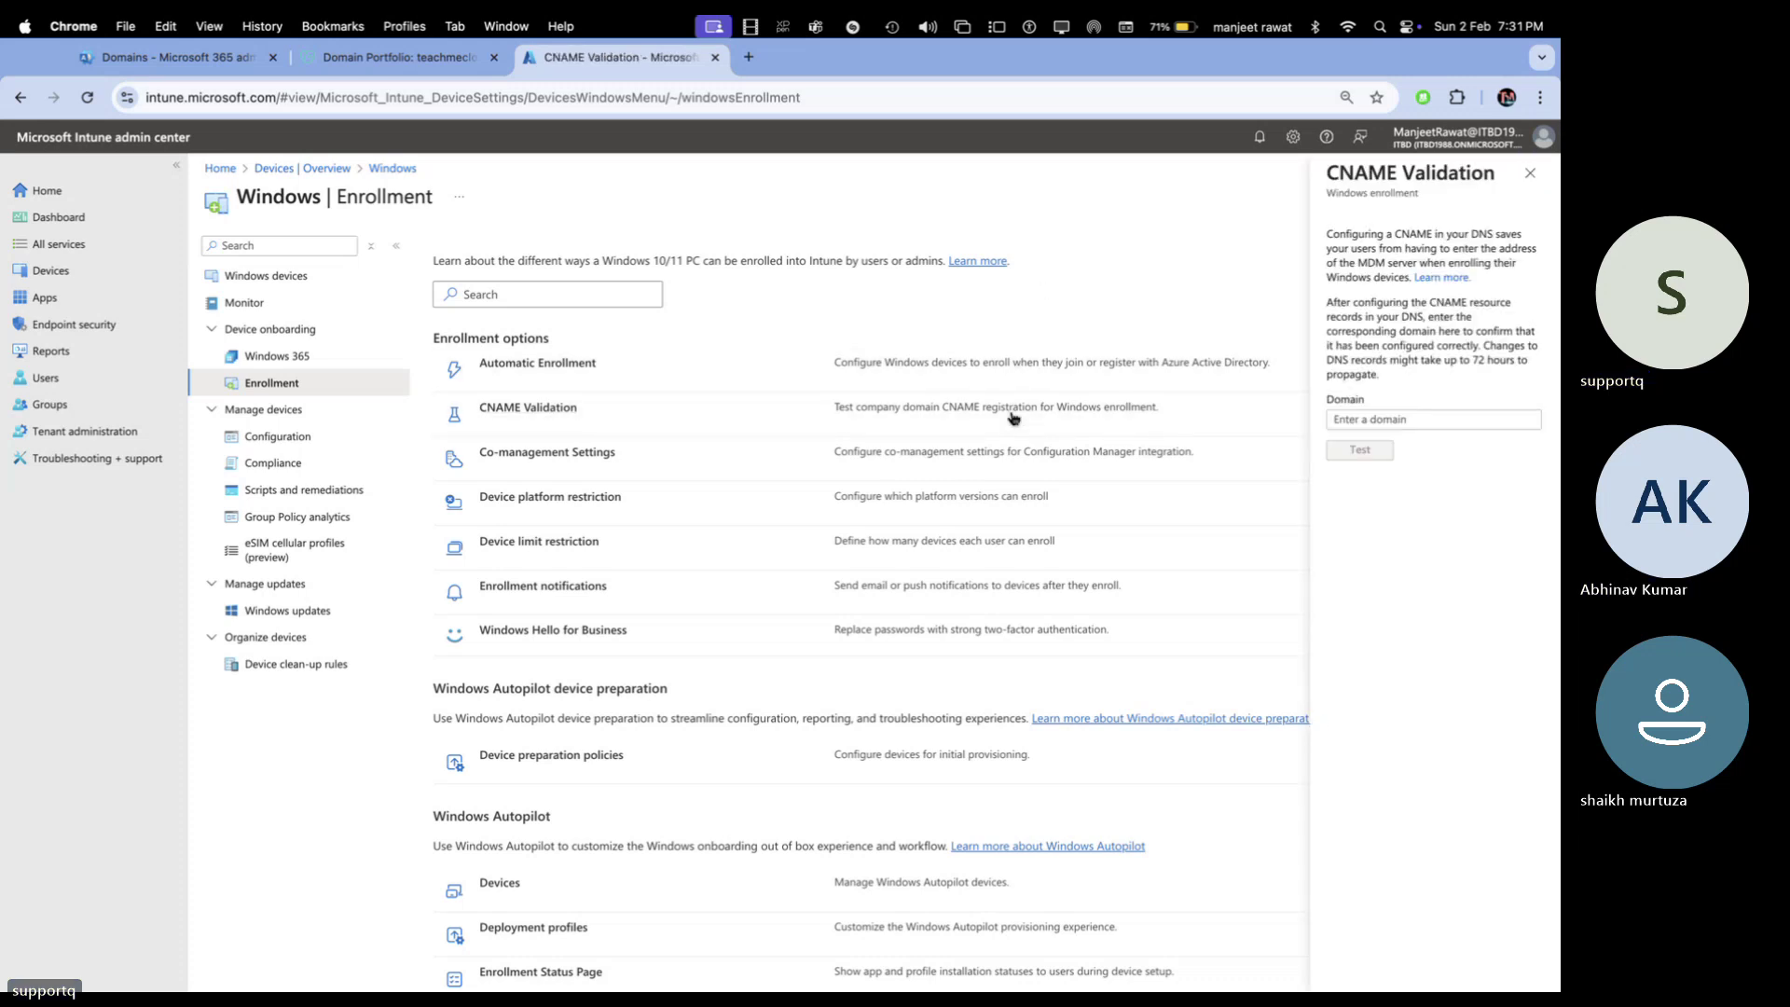
left_click(1531, 172)
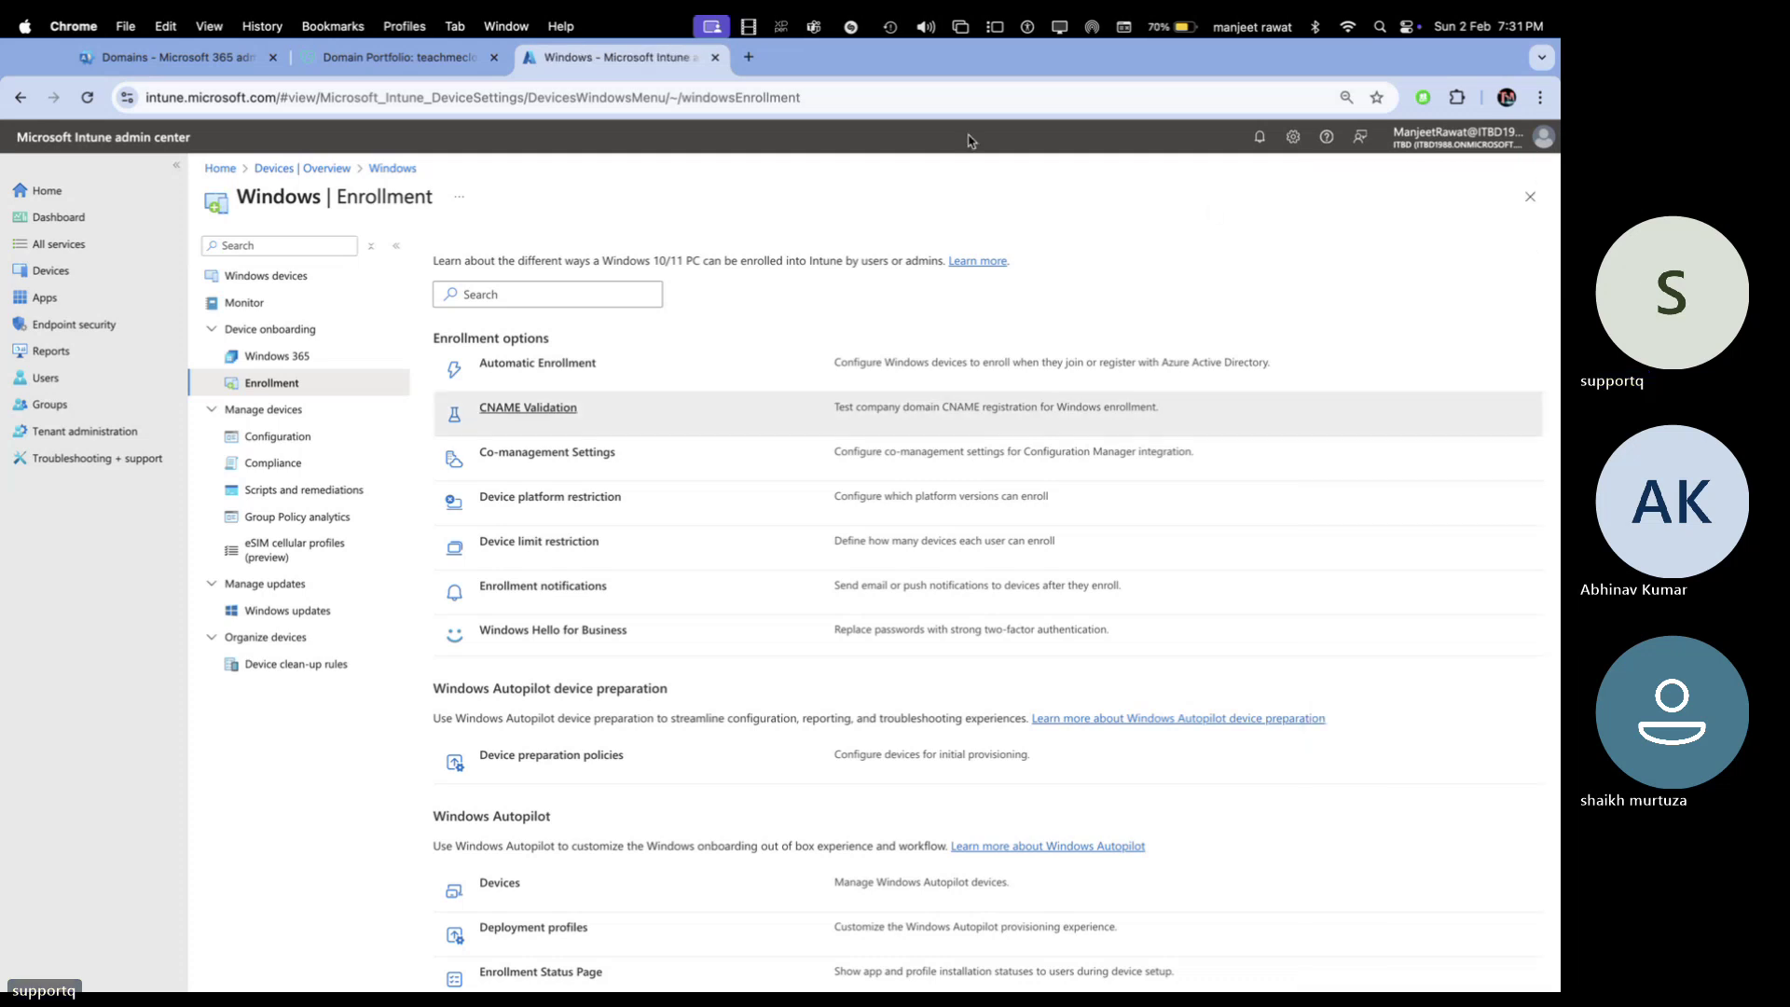
Reload the Intune Windows Enrollment page and scroll through its enrollment options
left_click(951, 98)
key("Return")
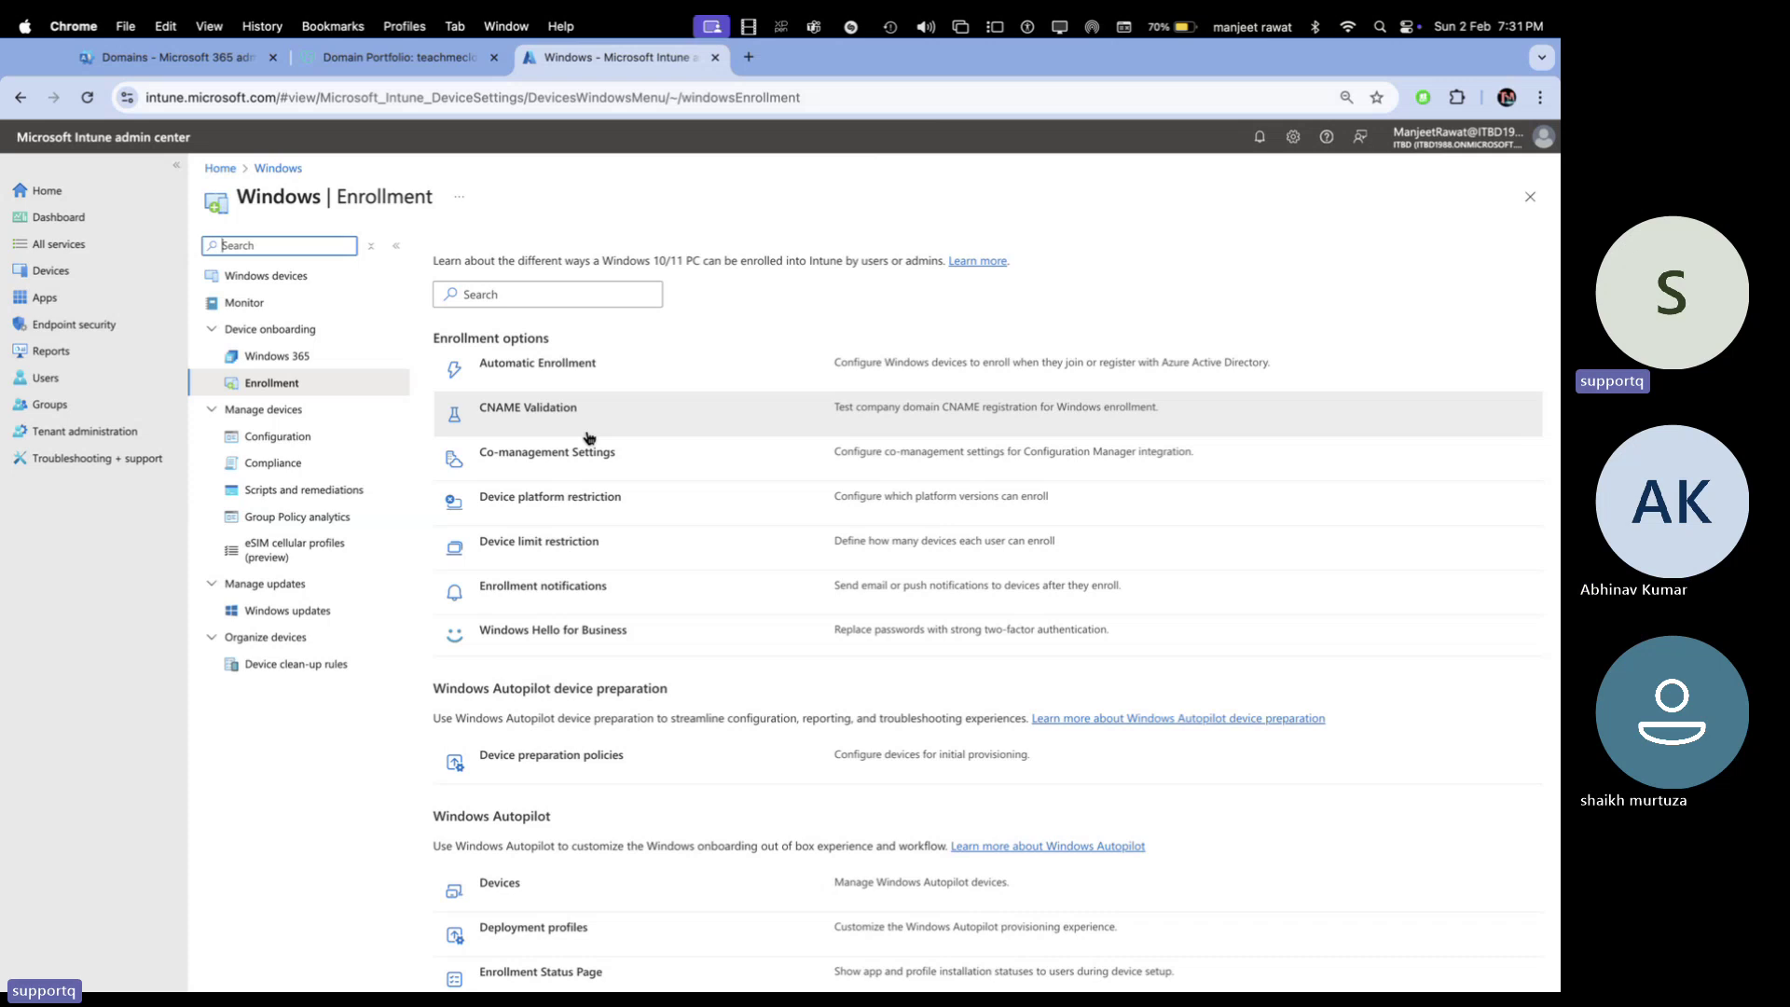
scroll(637, 630, "down", 1)
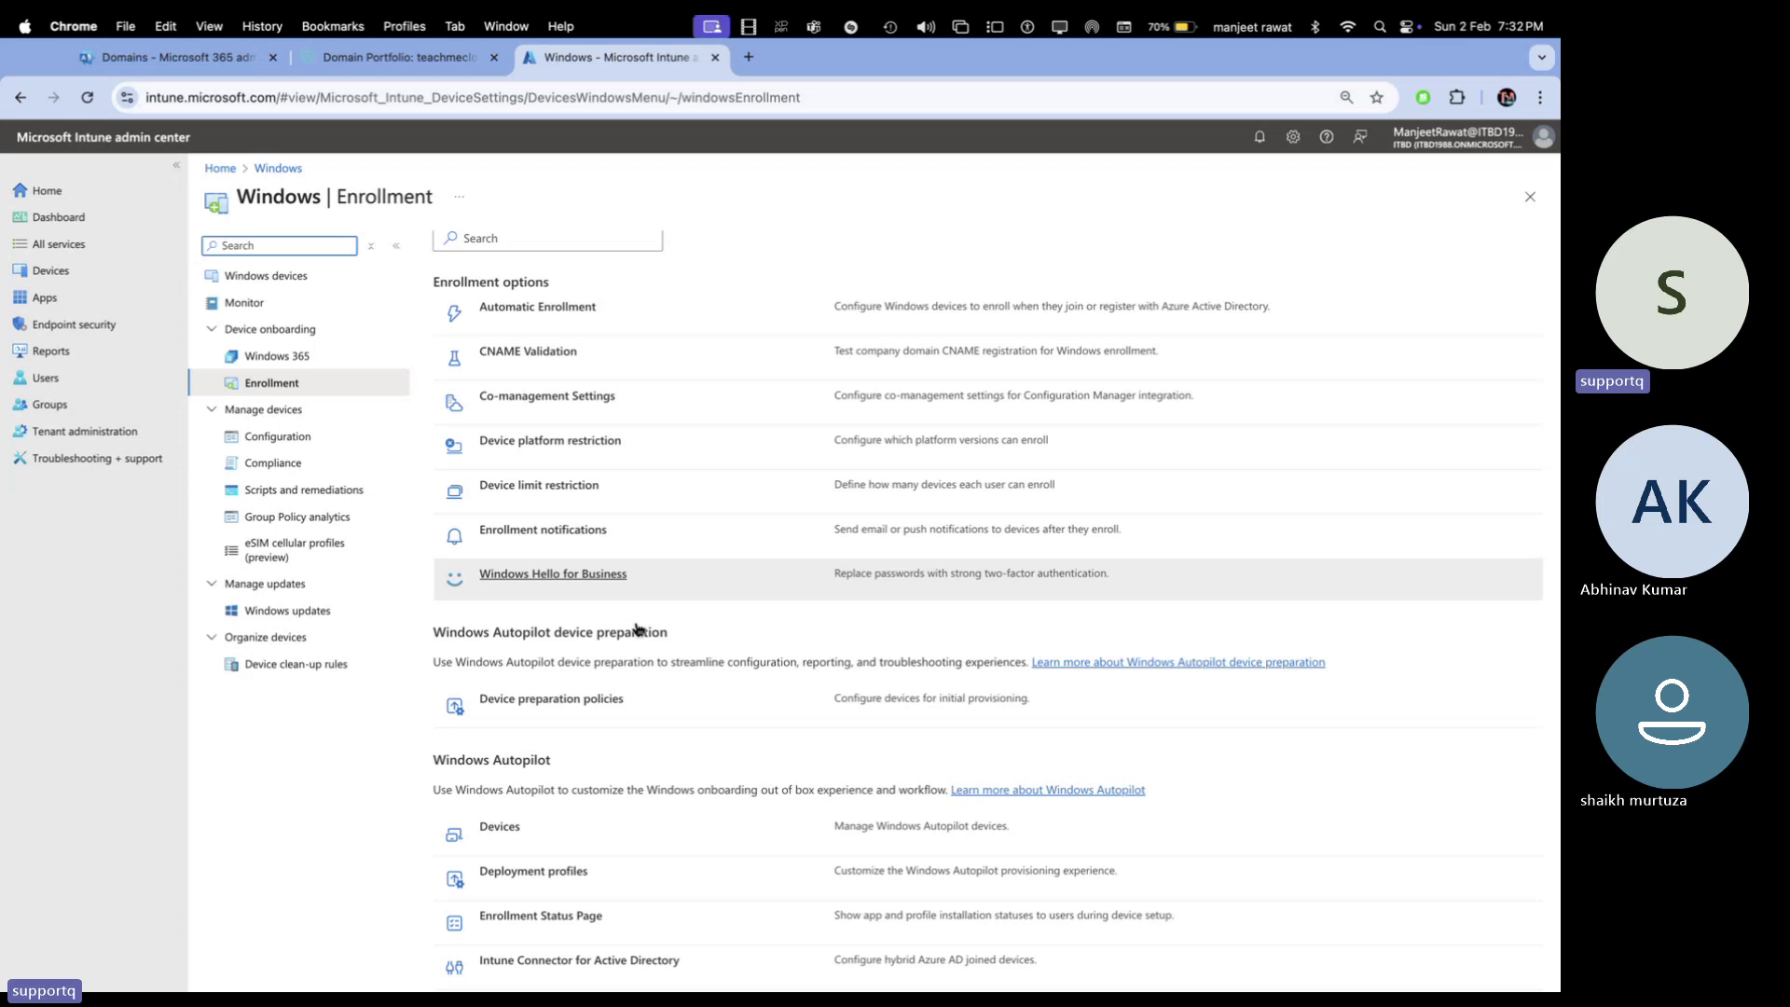
In the admin center, open Org settings > Organization profile > Custom themes
left_click(186, 65)
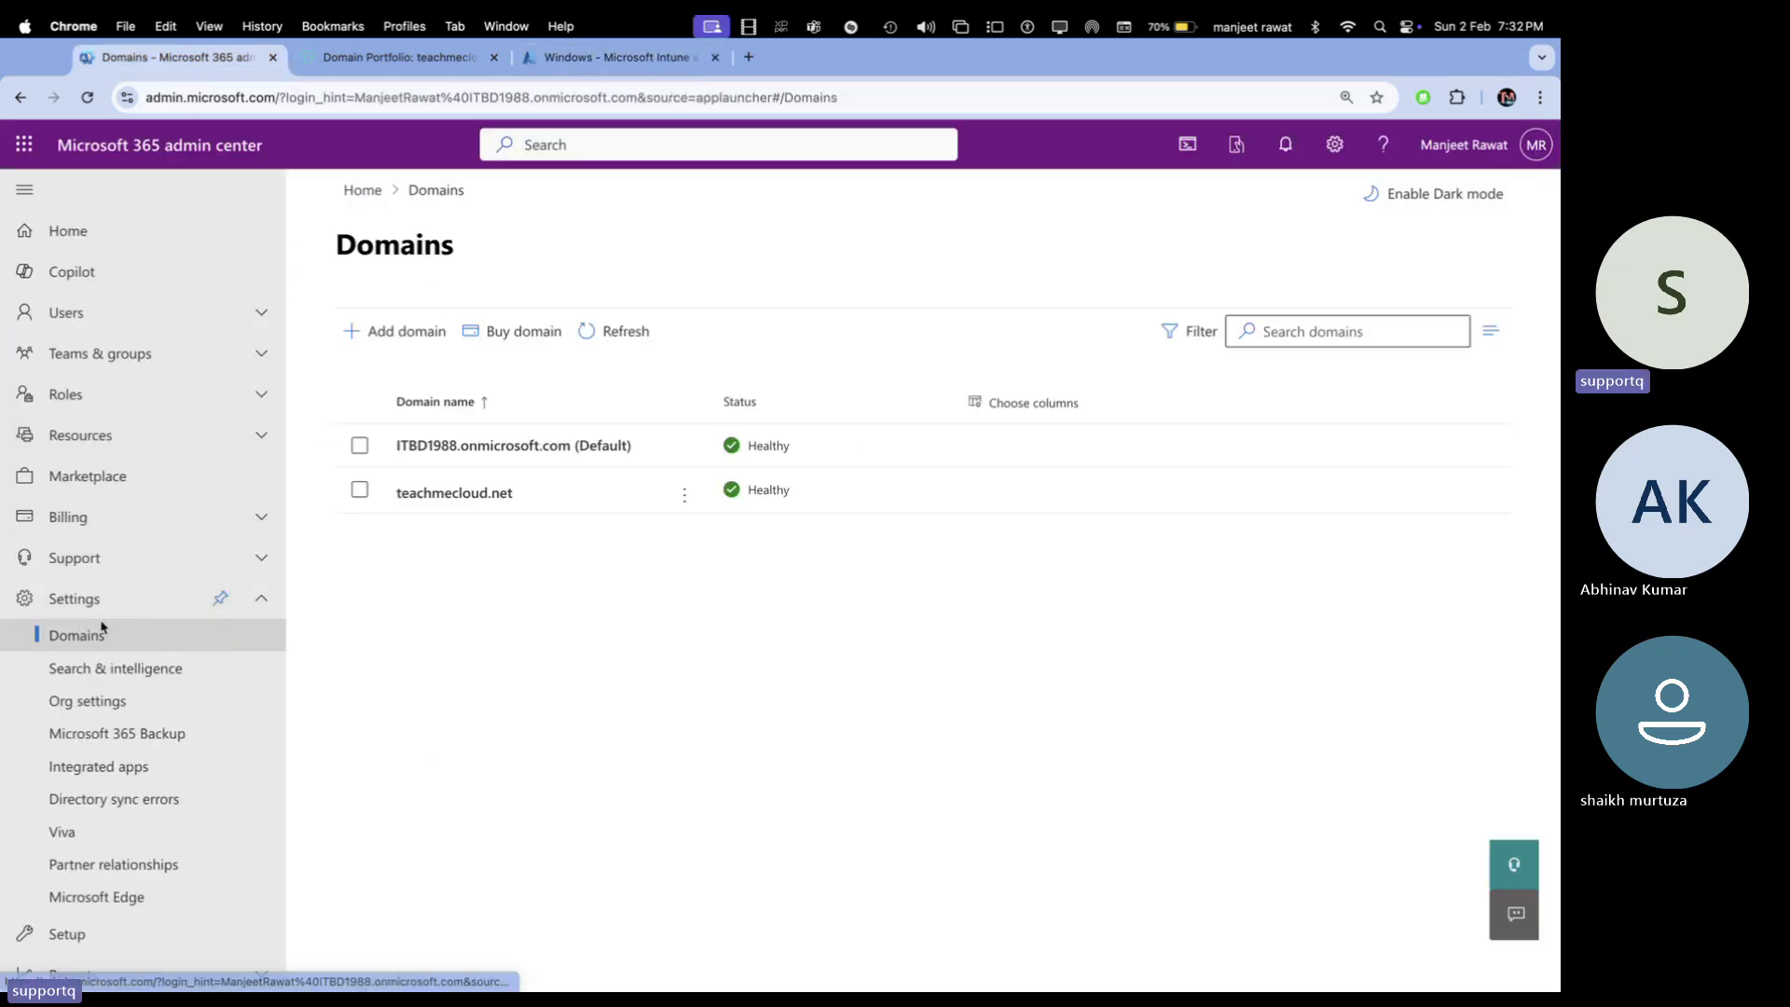
scroll(128, 701, "down", 1)
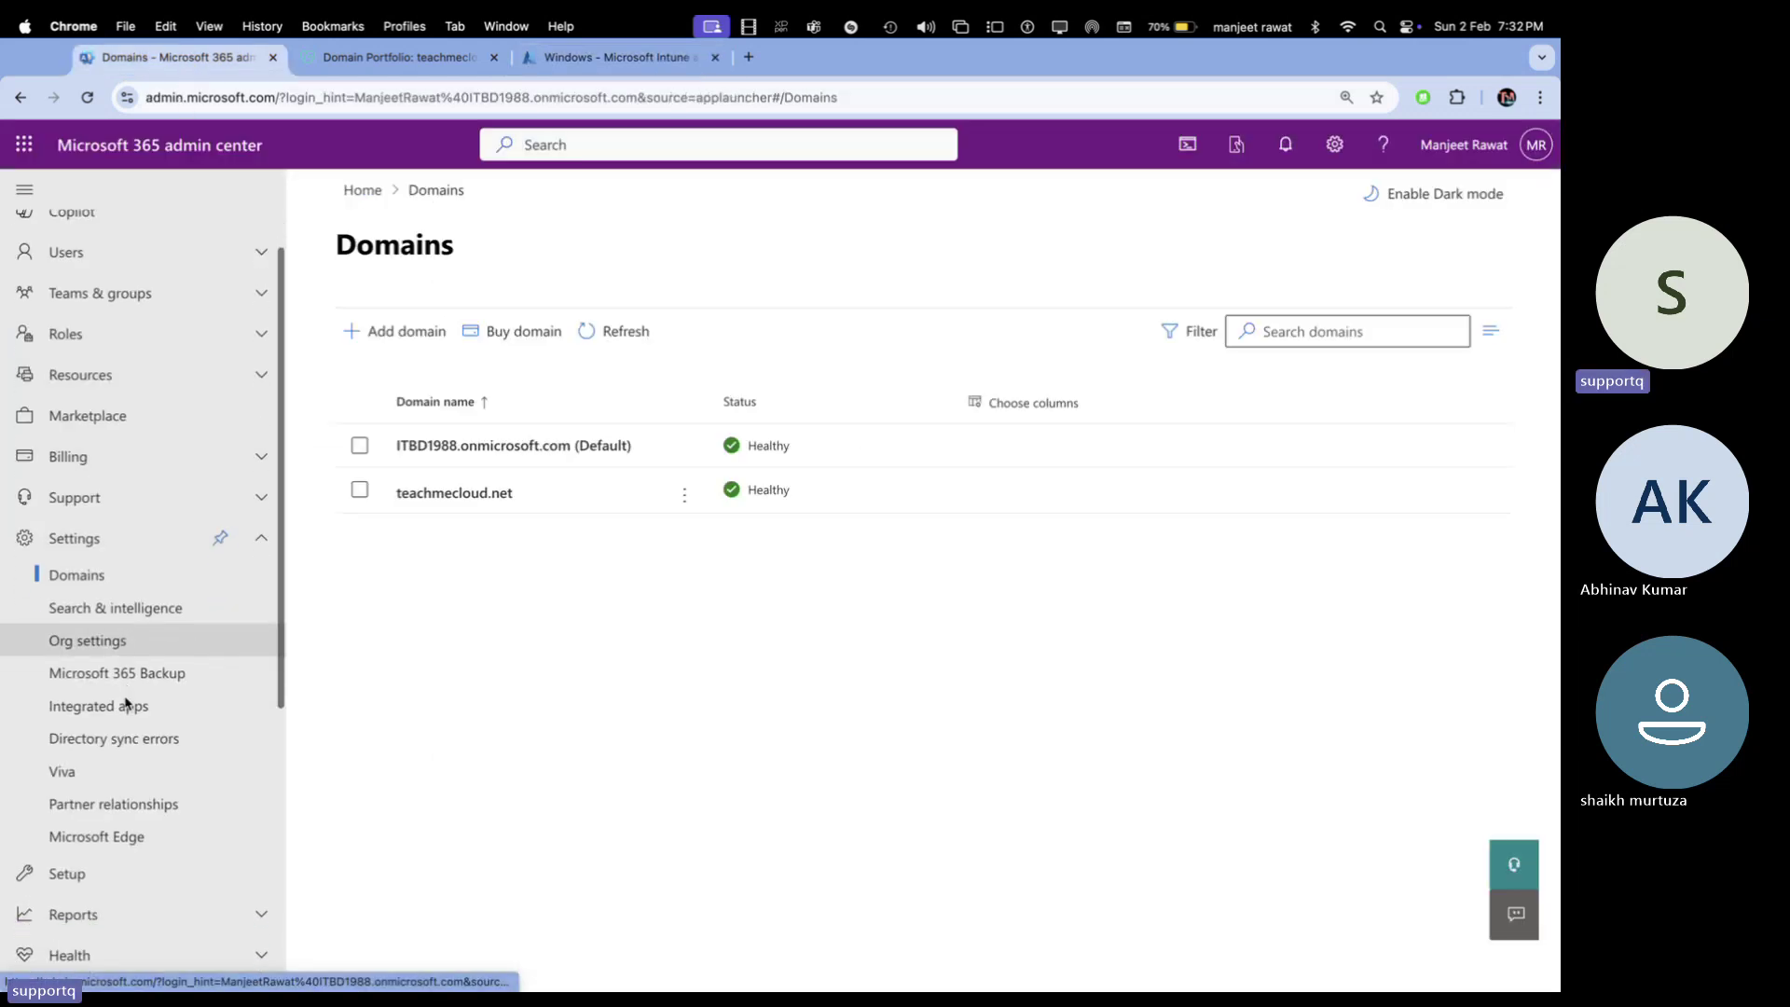
left_click(109, 650)
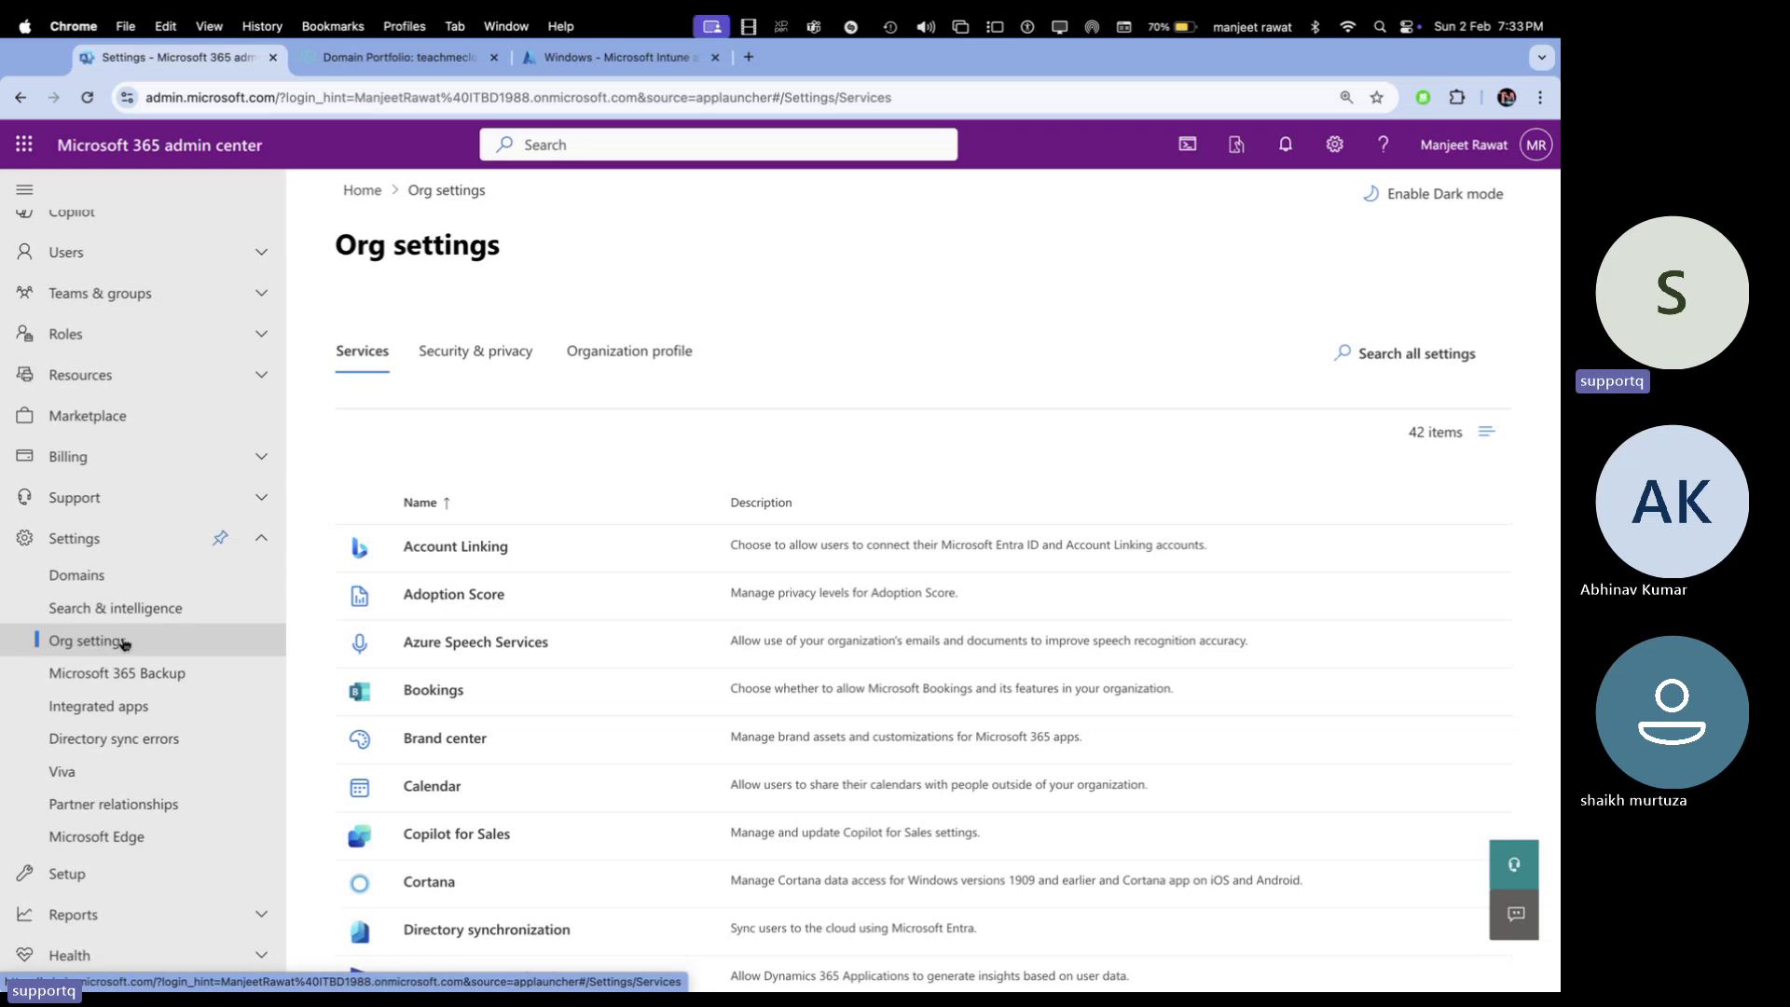
left_click(629, 351)
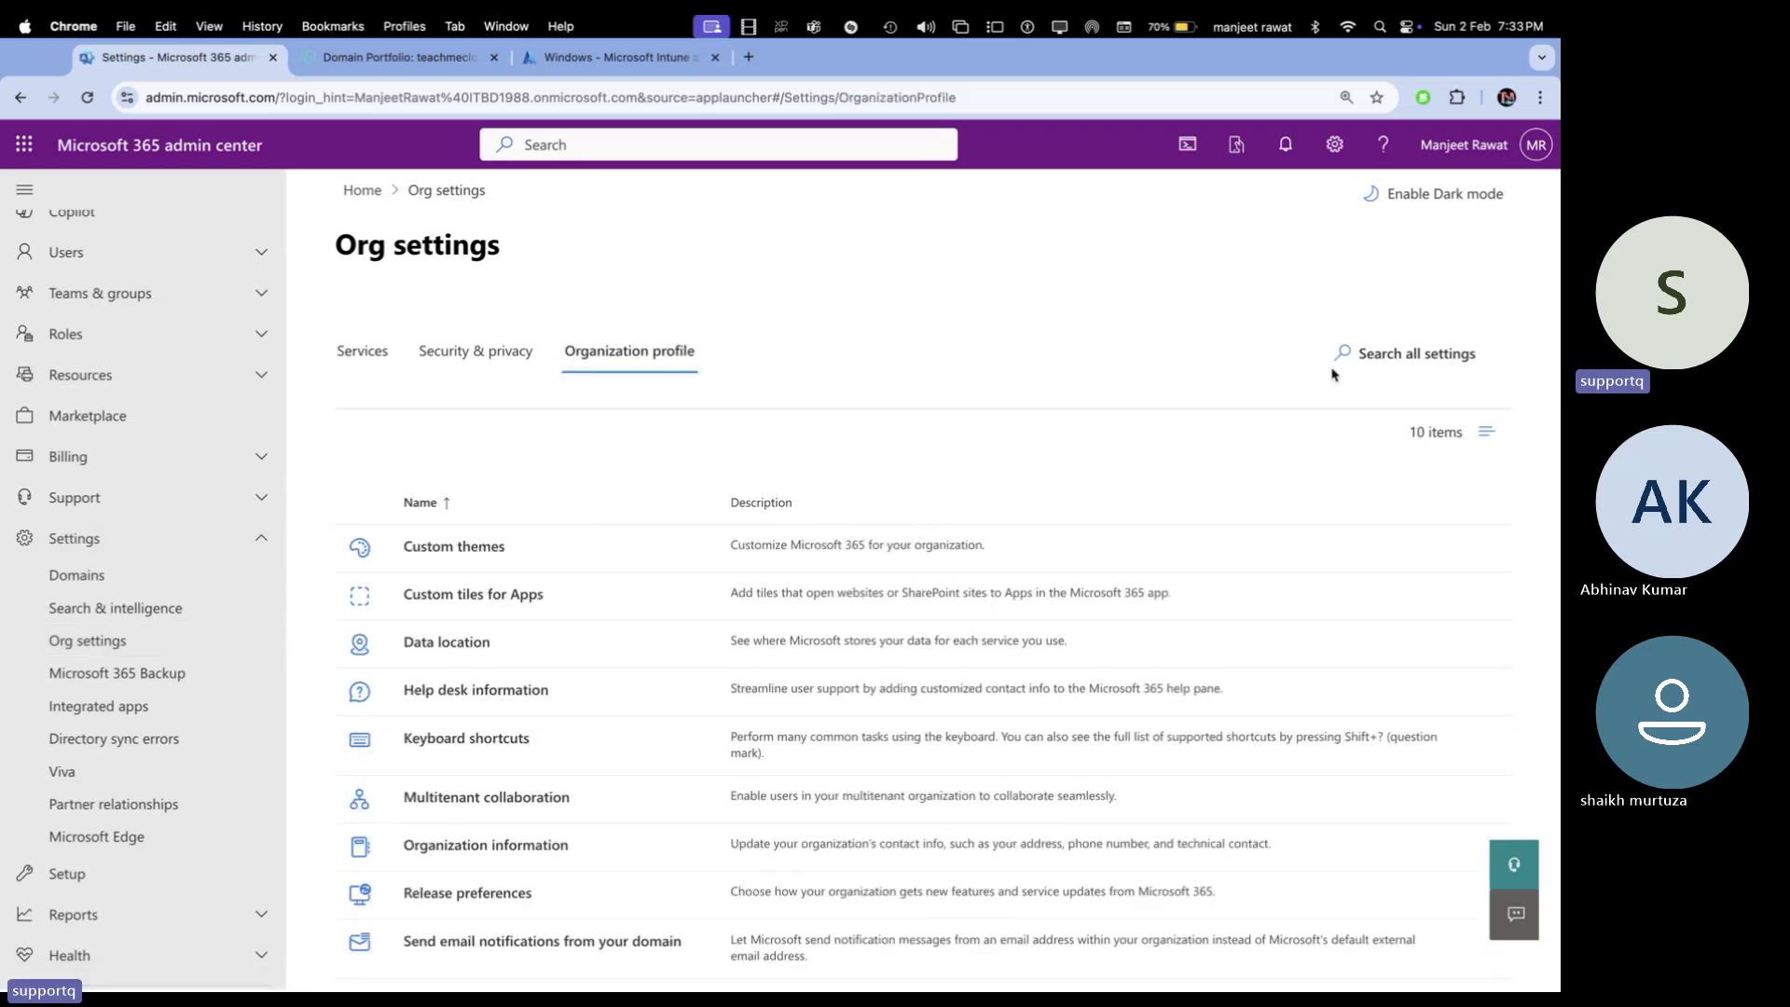
left_click(480, 548)
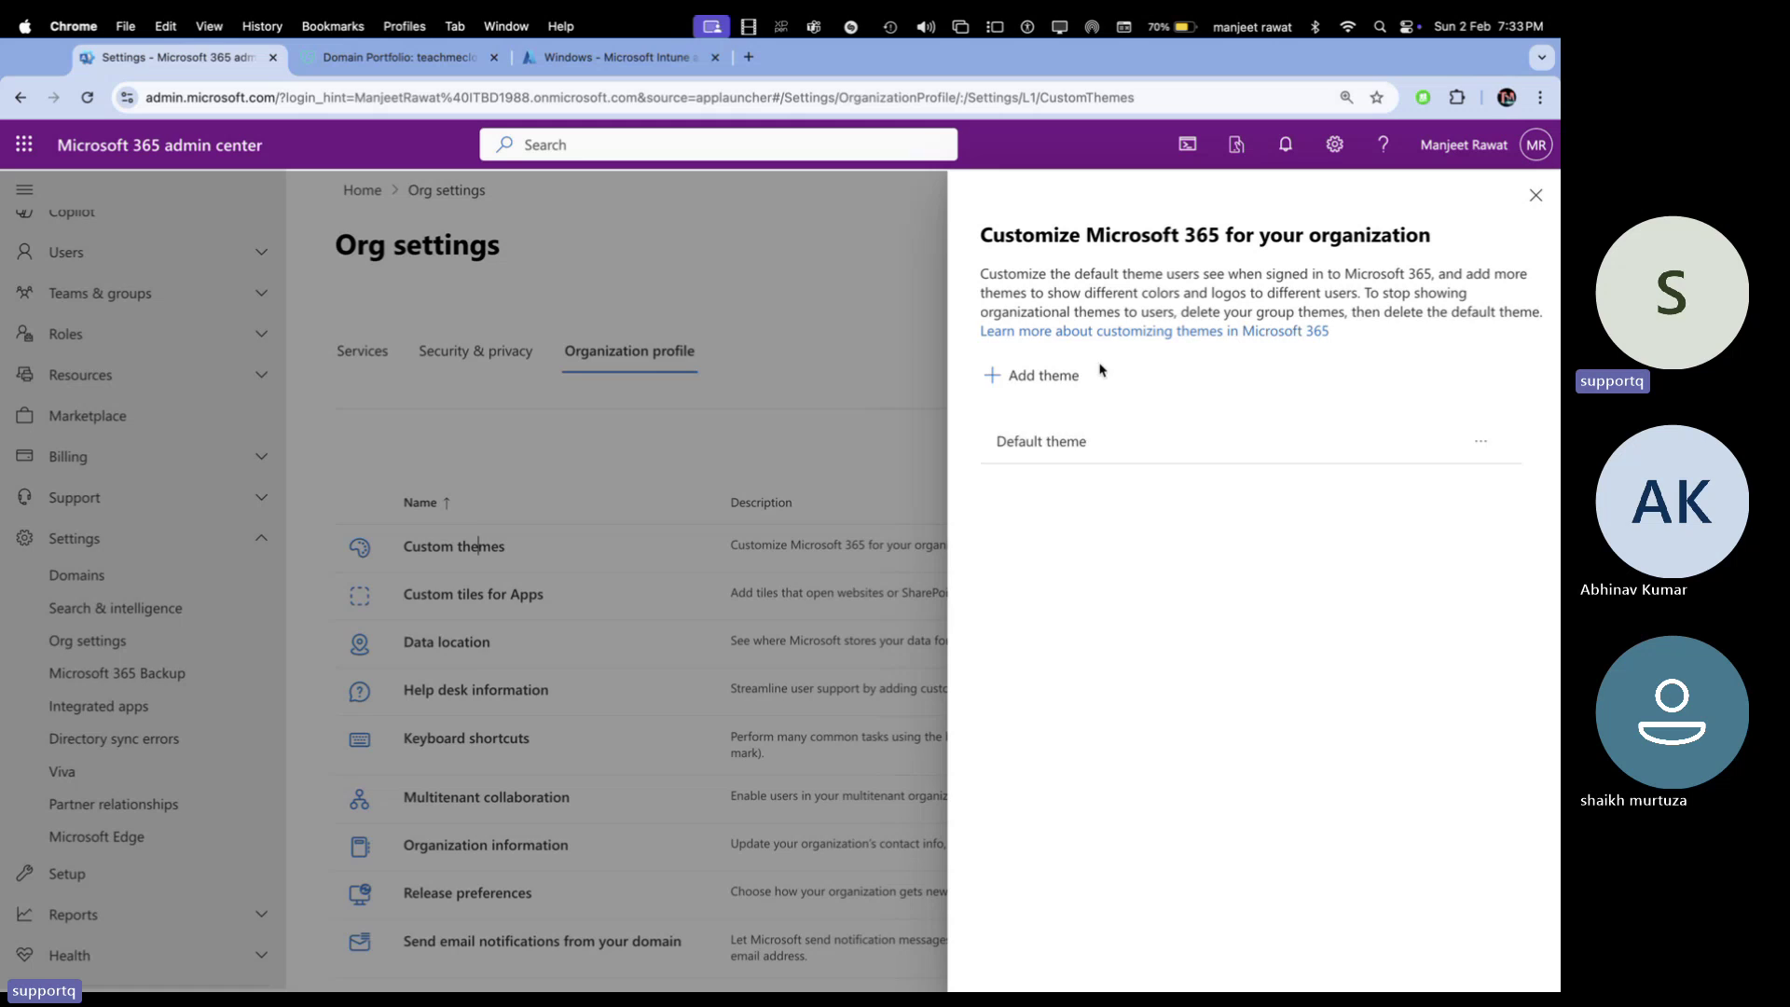
Add a new theme and look over its Logos and Colors tabs
left_click(1072, 376)
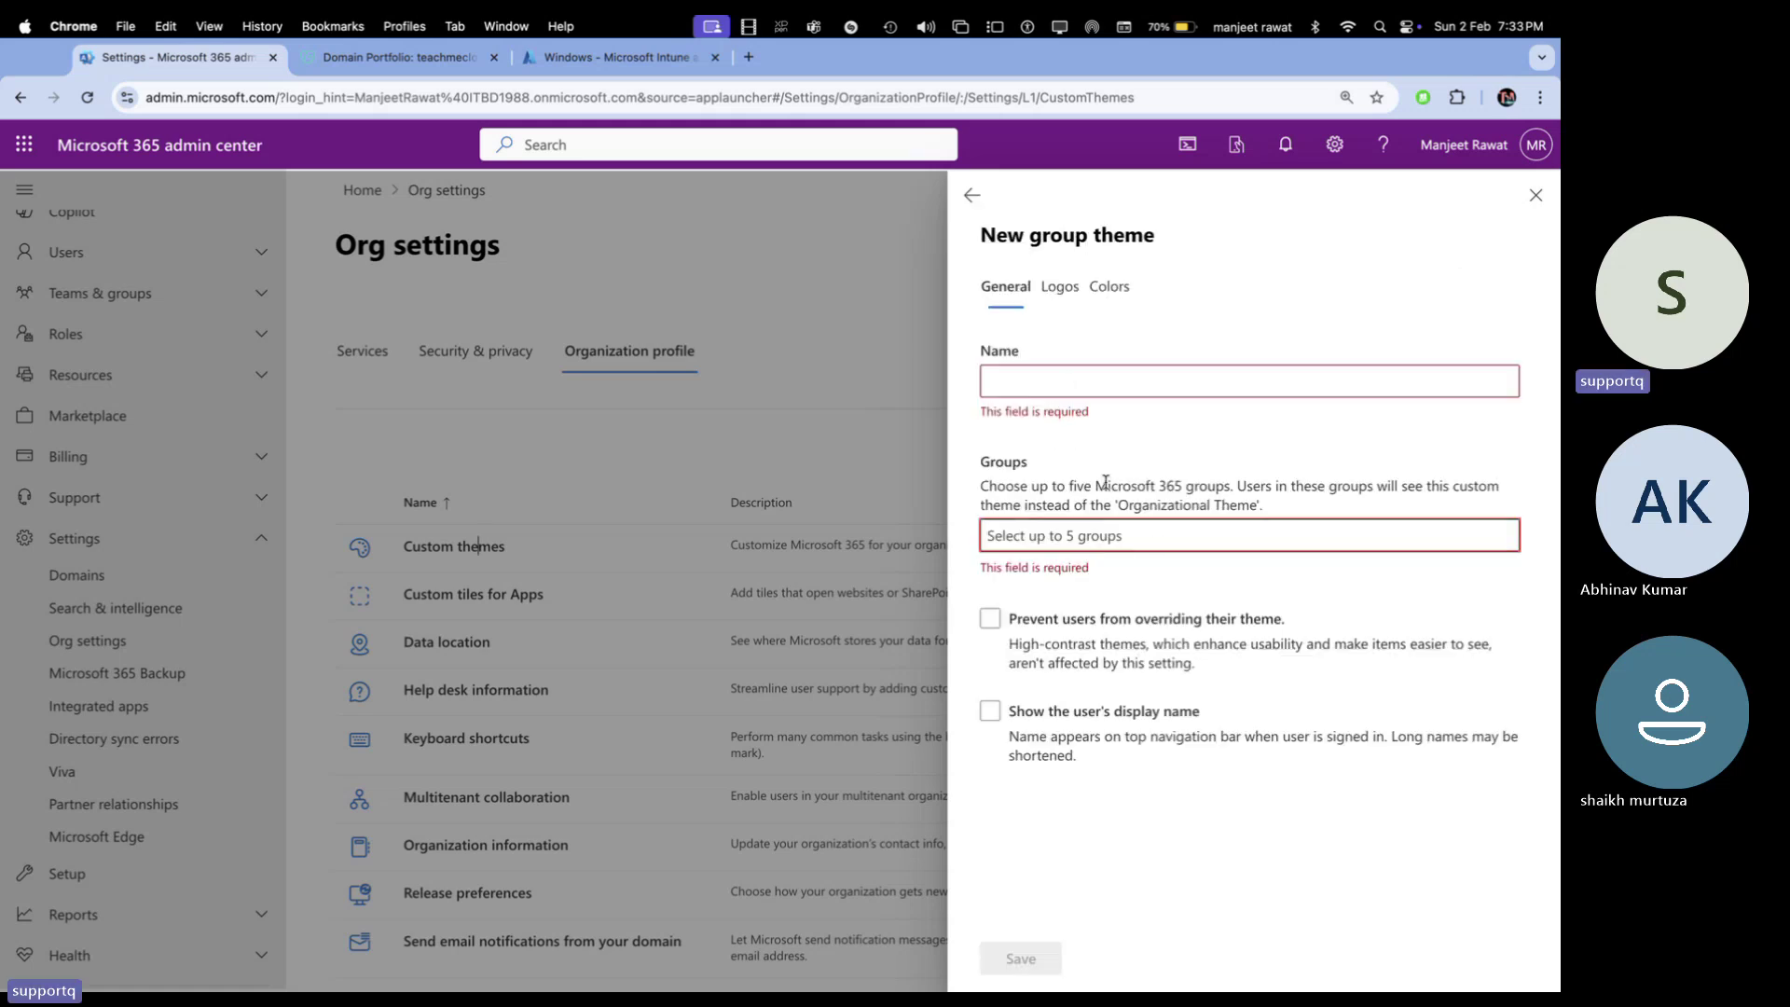
left_click(1069, 292)
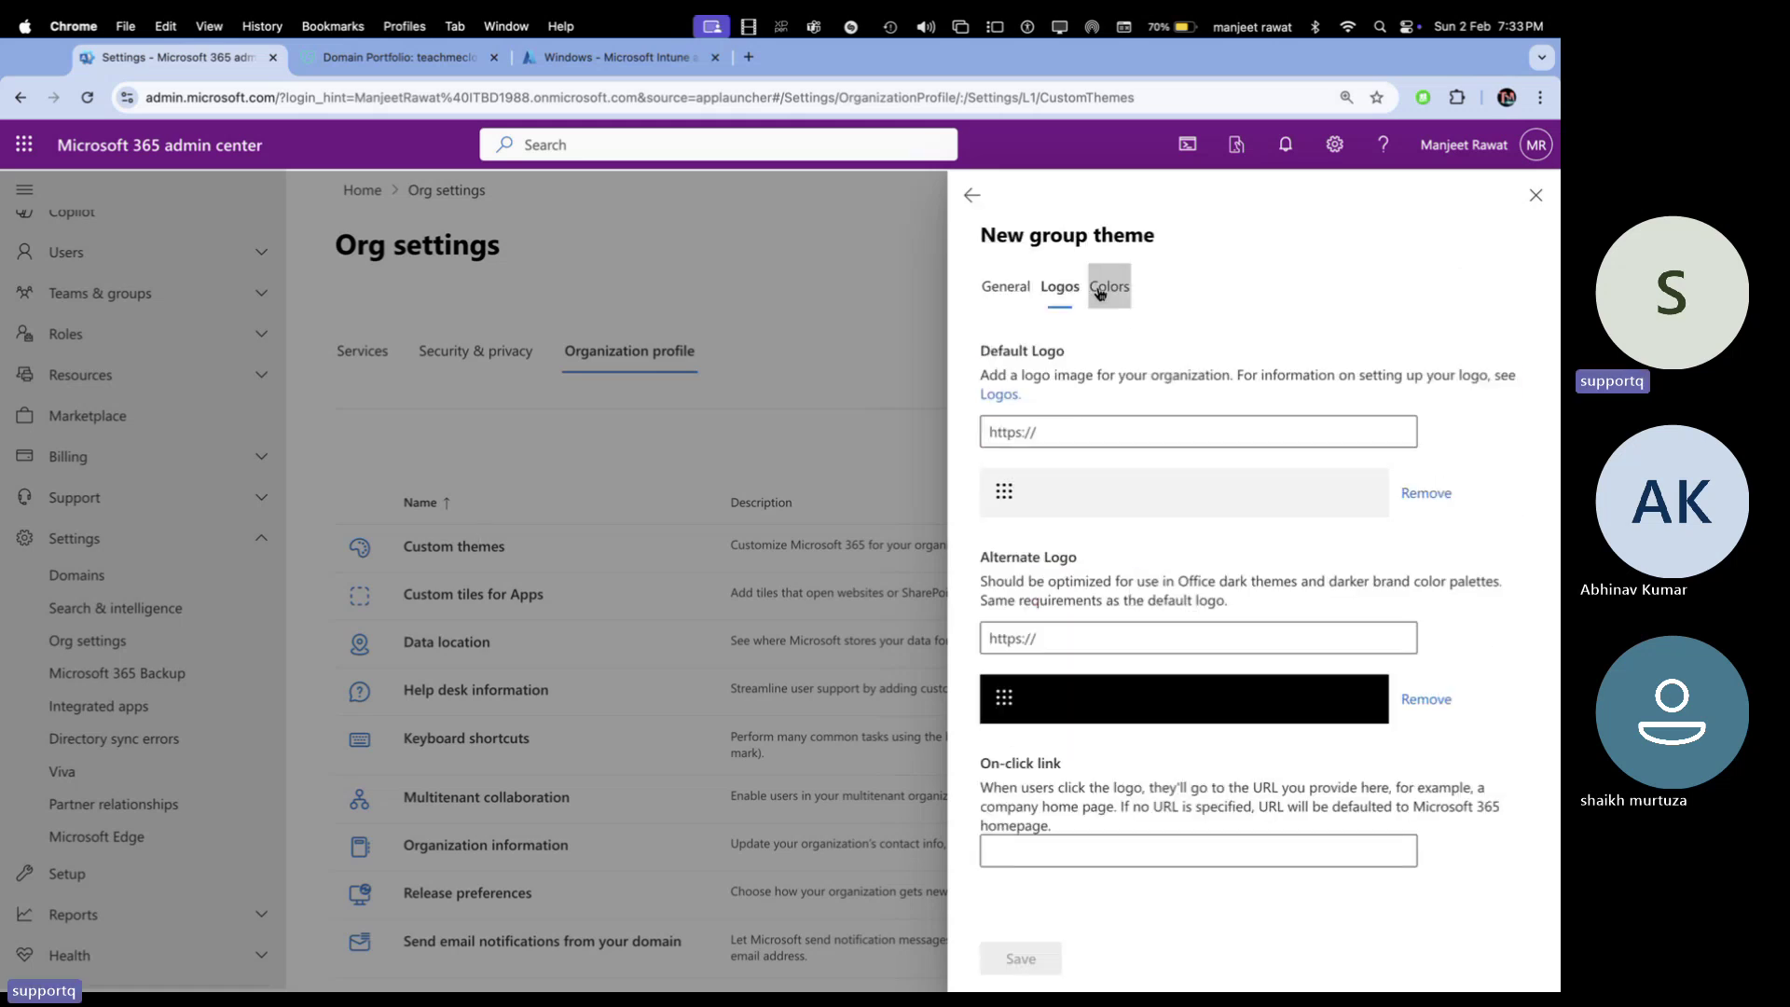
left_click(1100, 294)
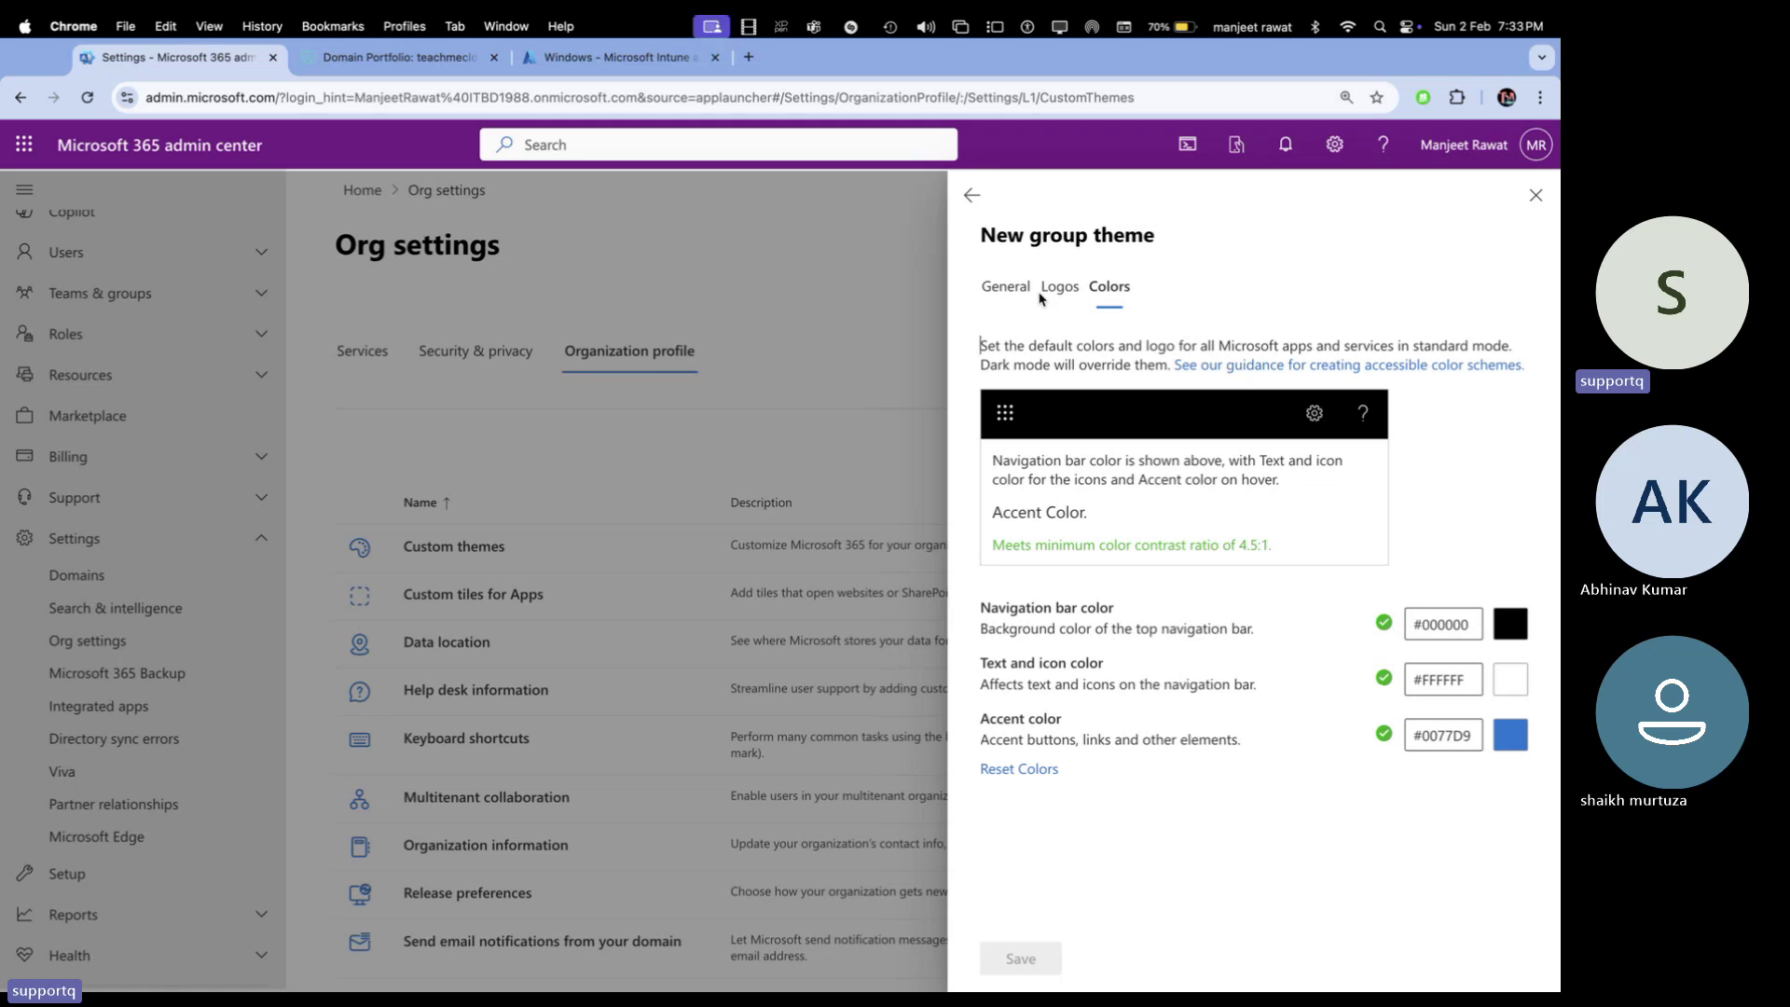
left_click(1059, 289)
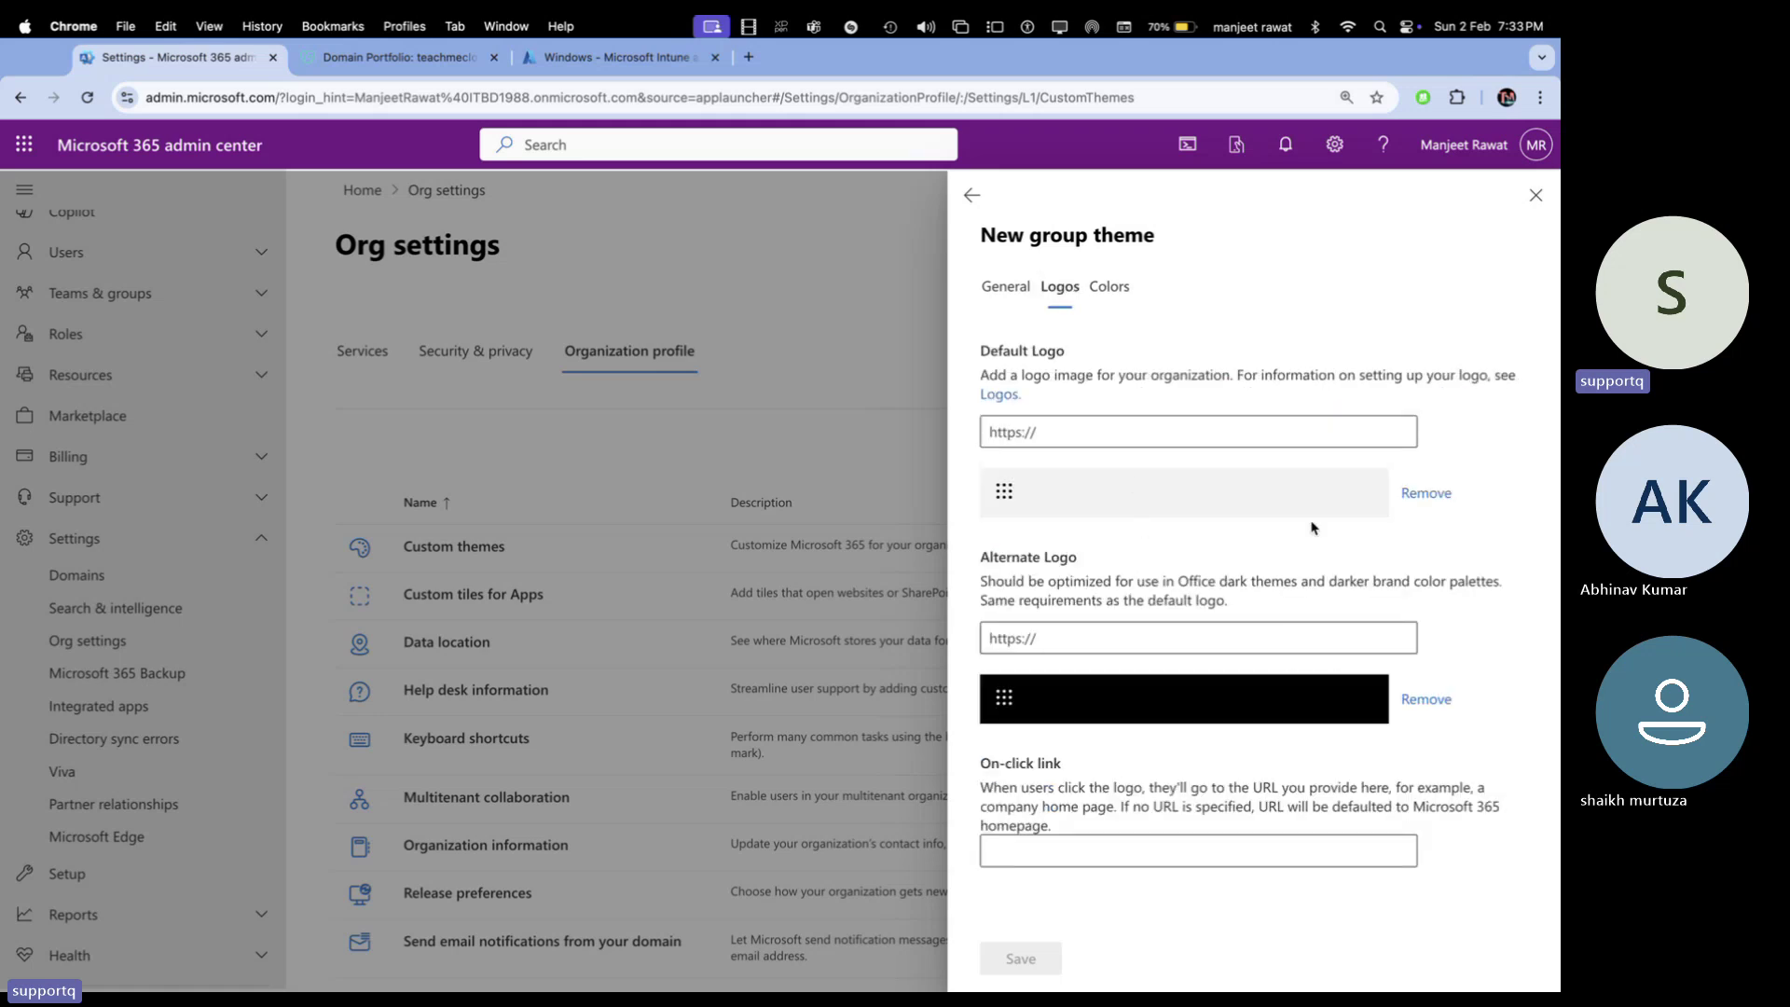
left_click(1073, 646)
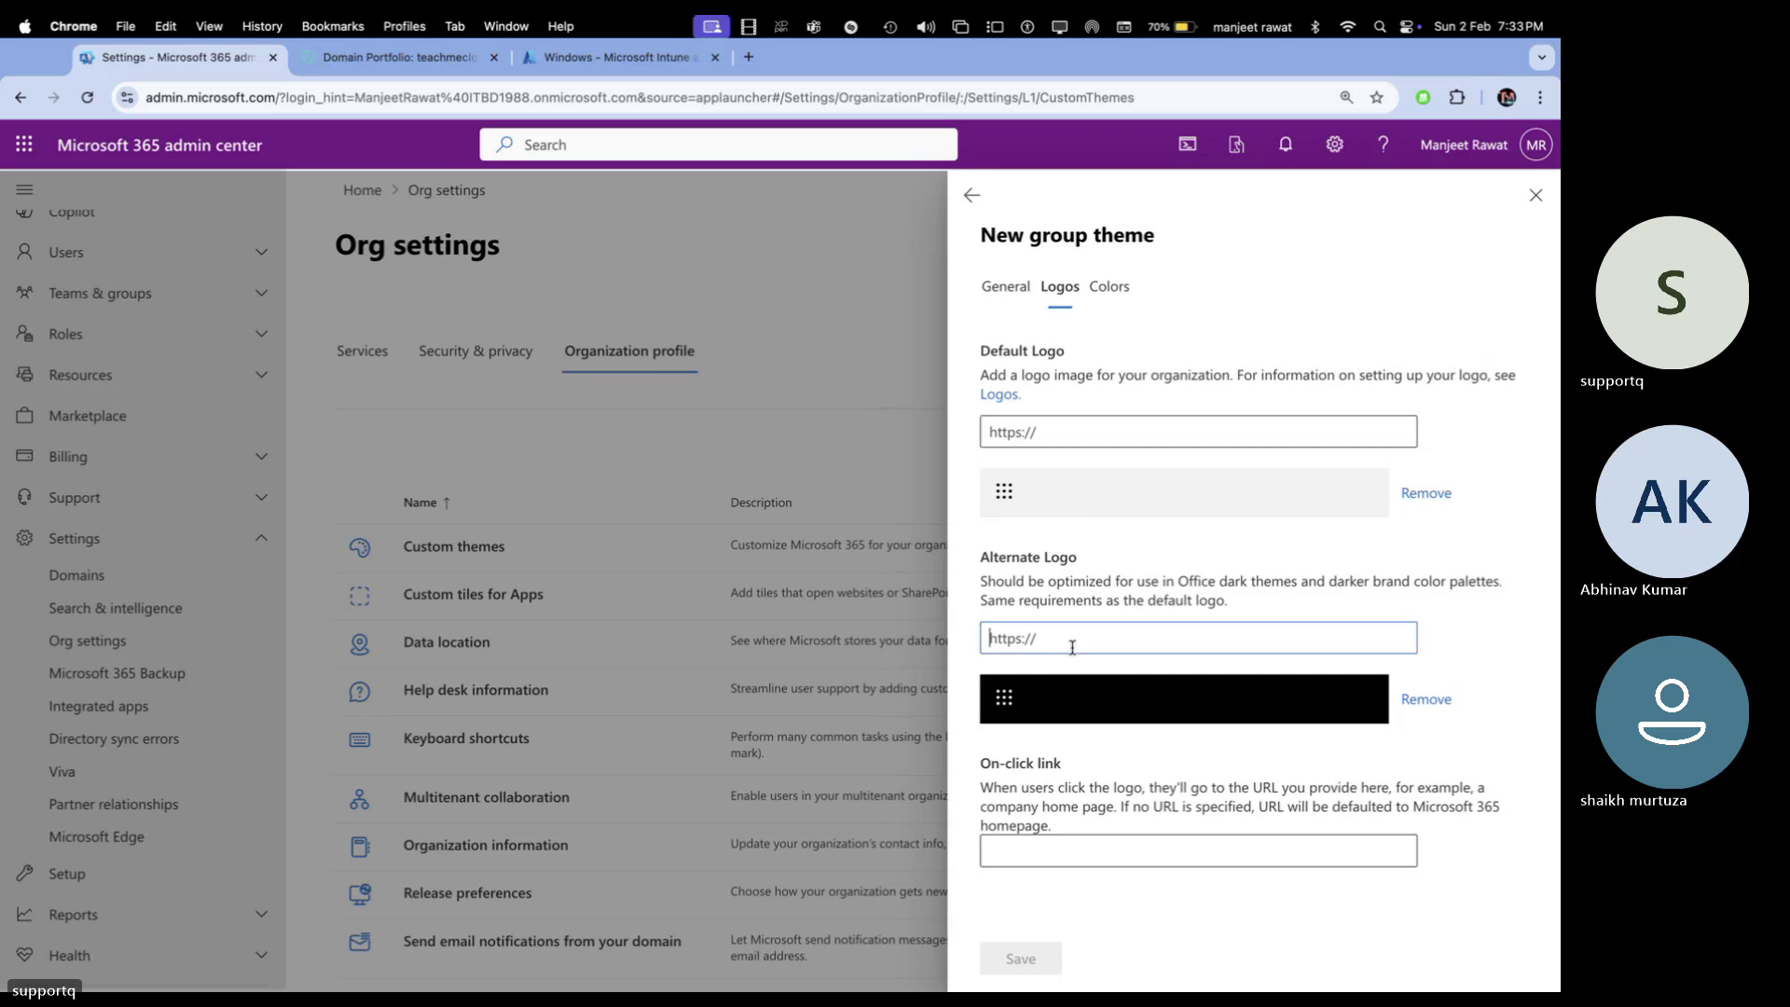
left_click(1416, 701)
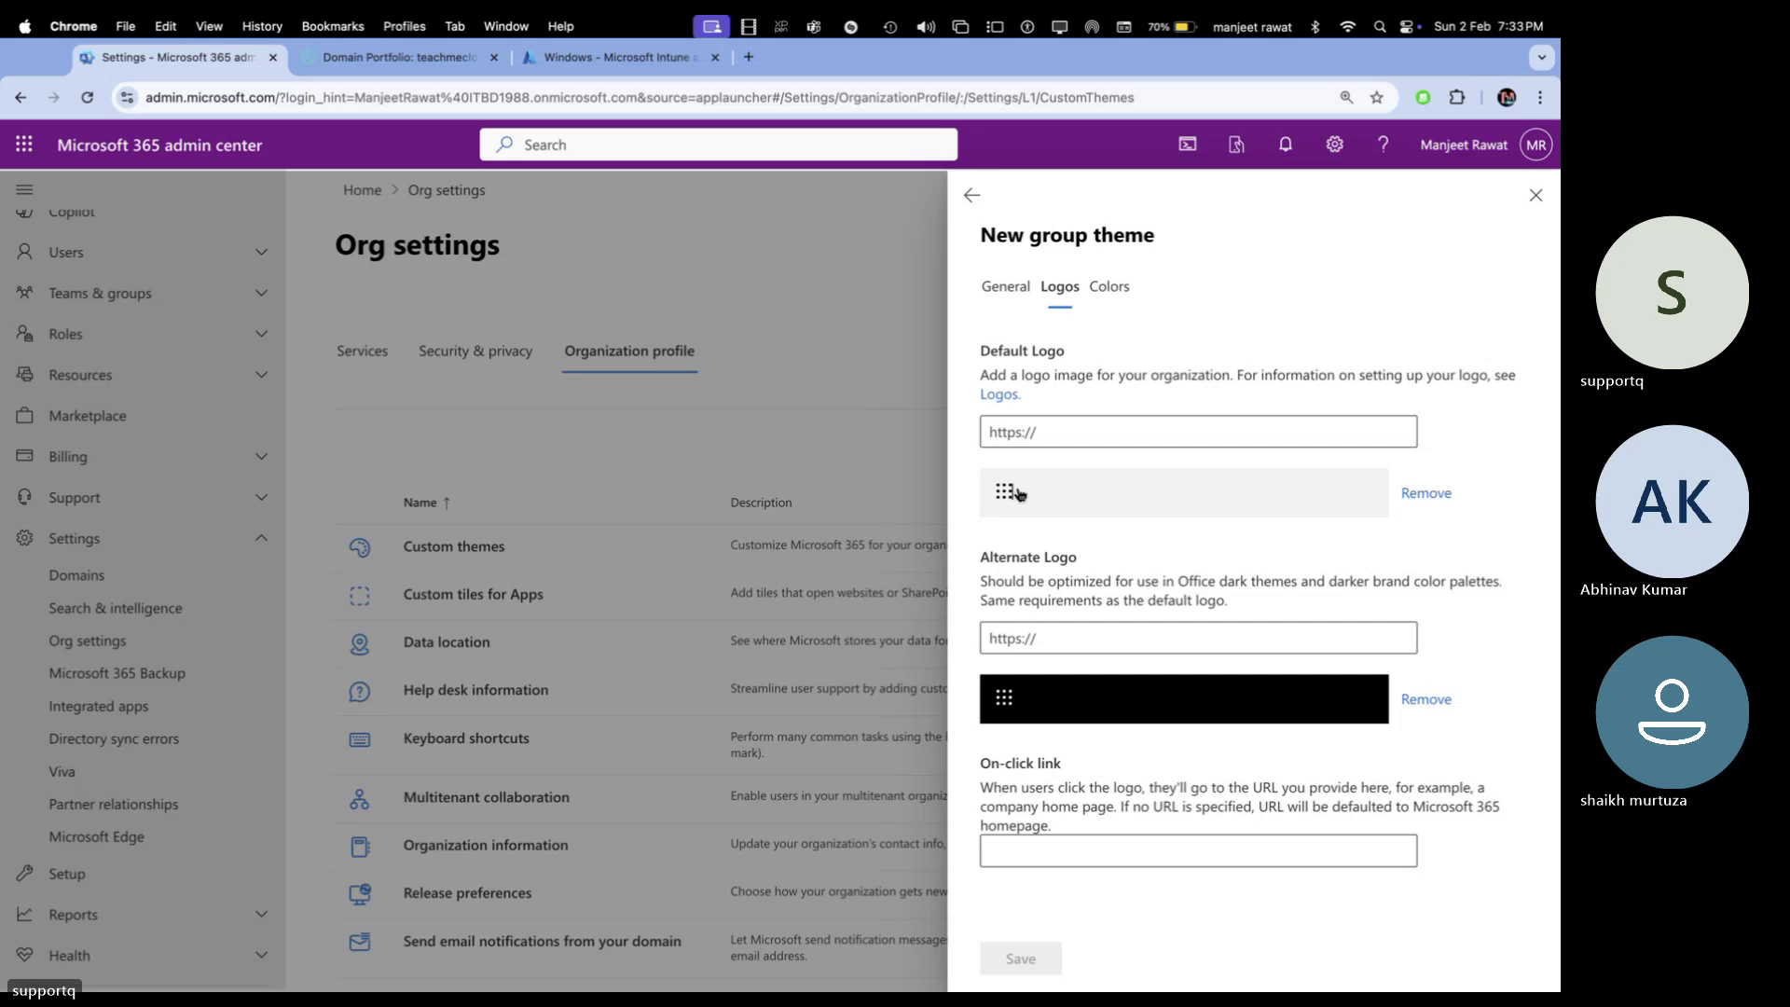
left_click(1104, 286)
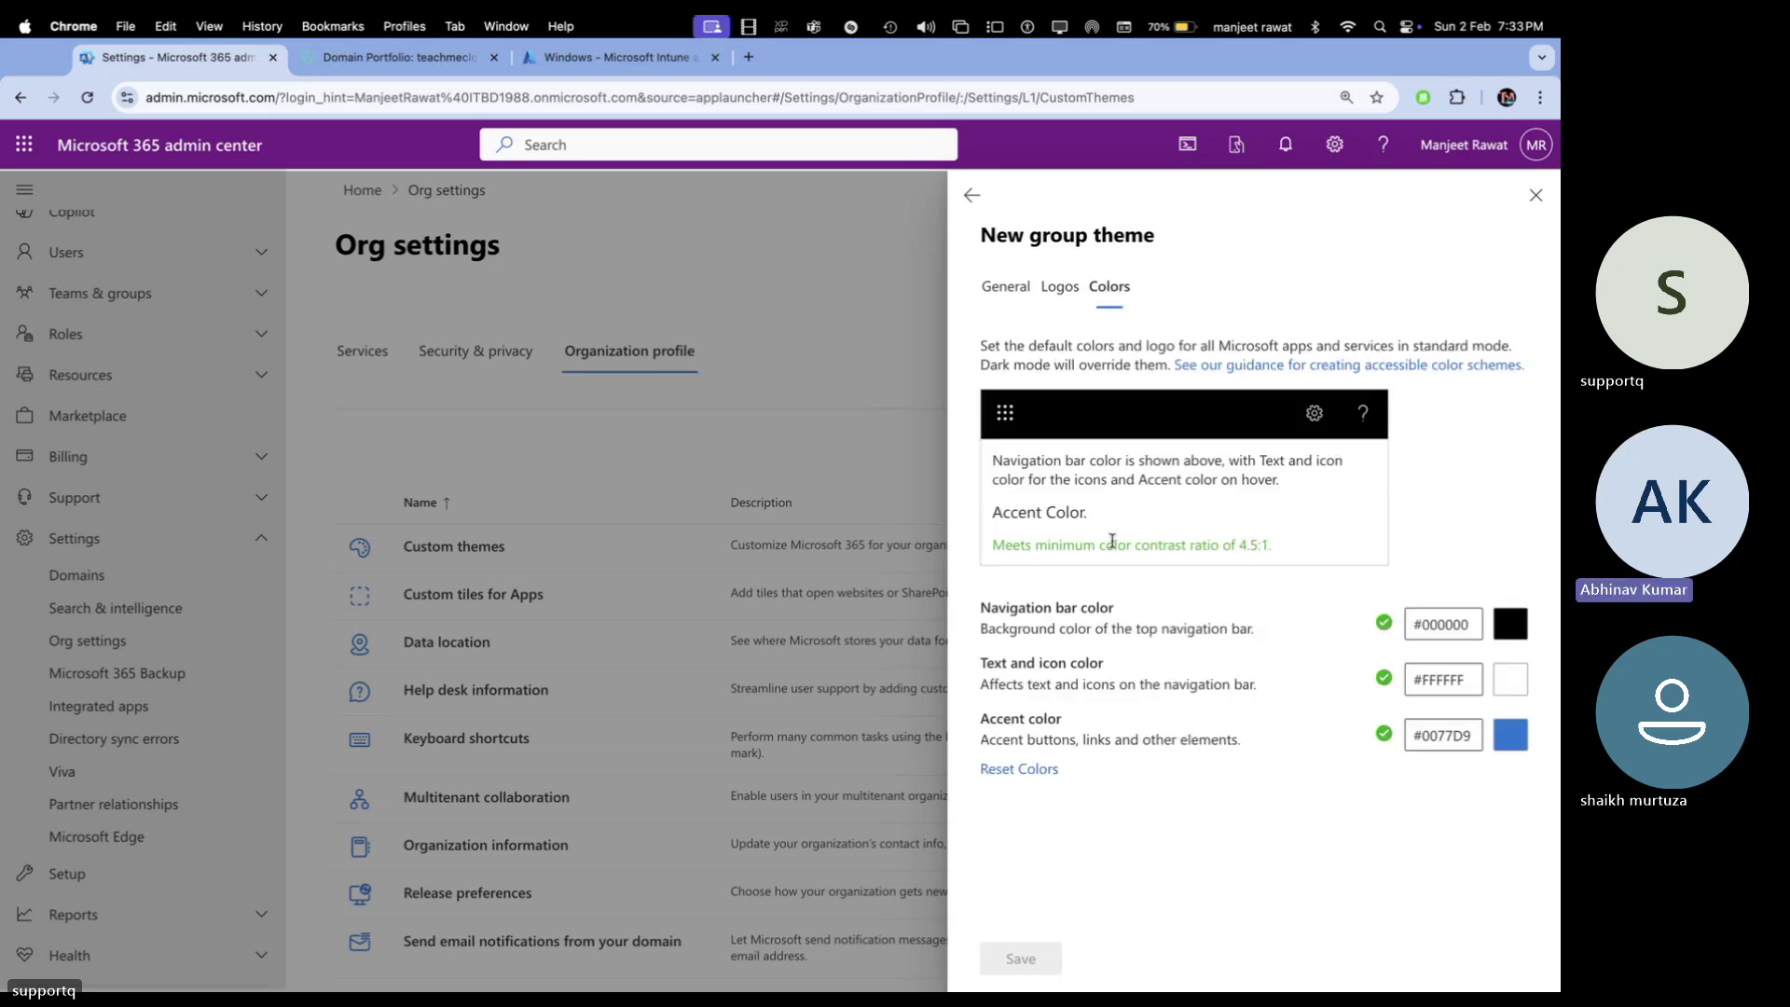
left_click(1060, 287)
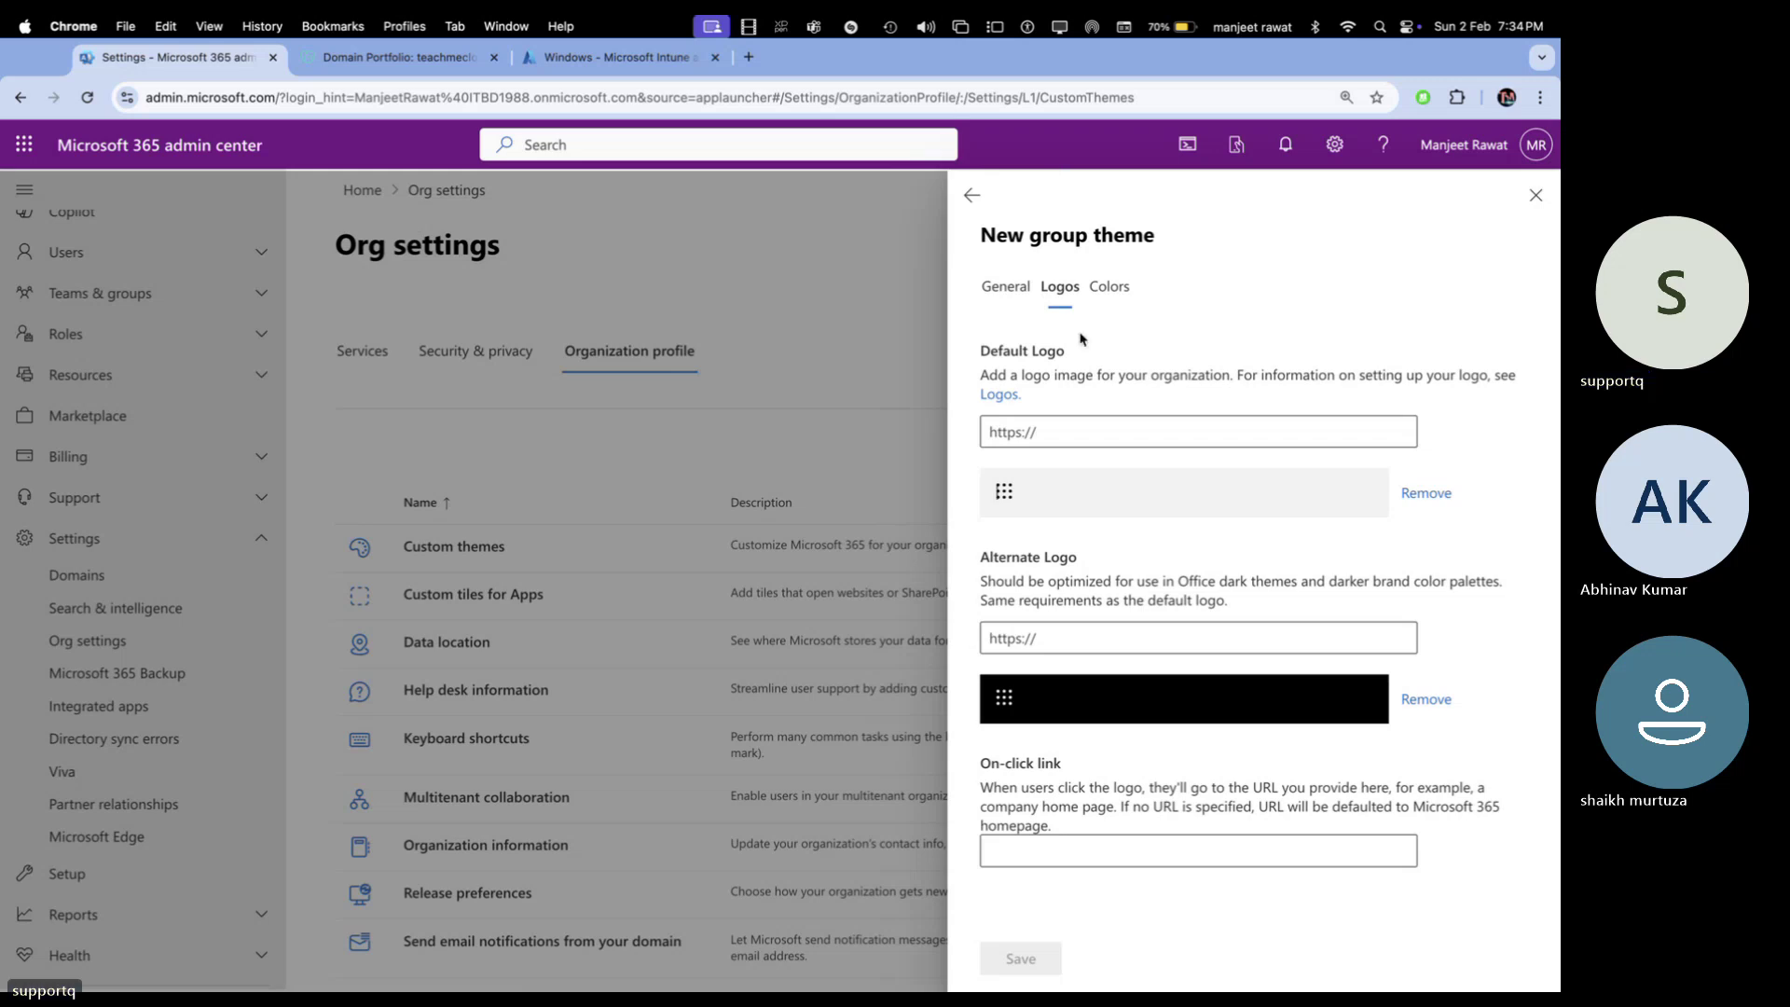
Read the theme logos documentation, then return to the new theme form
left_click(999, 395)
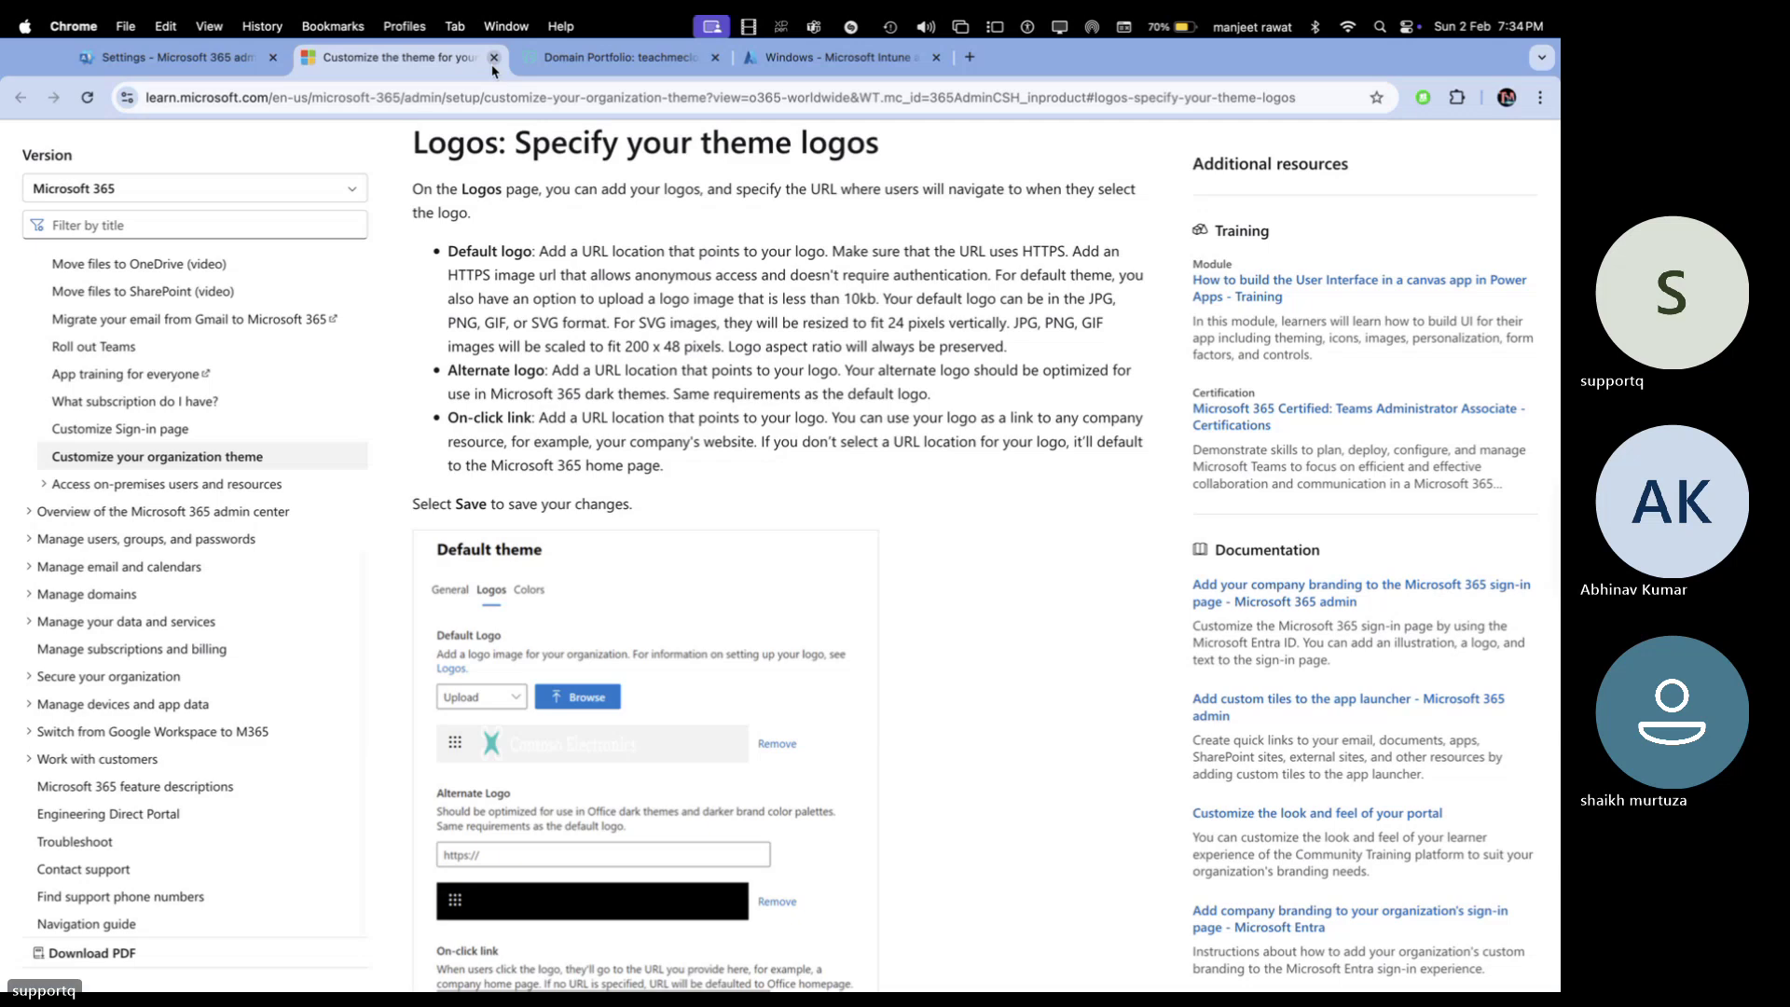
left_click(494, 57)
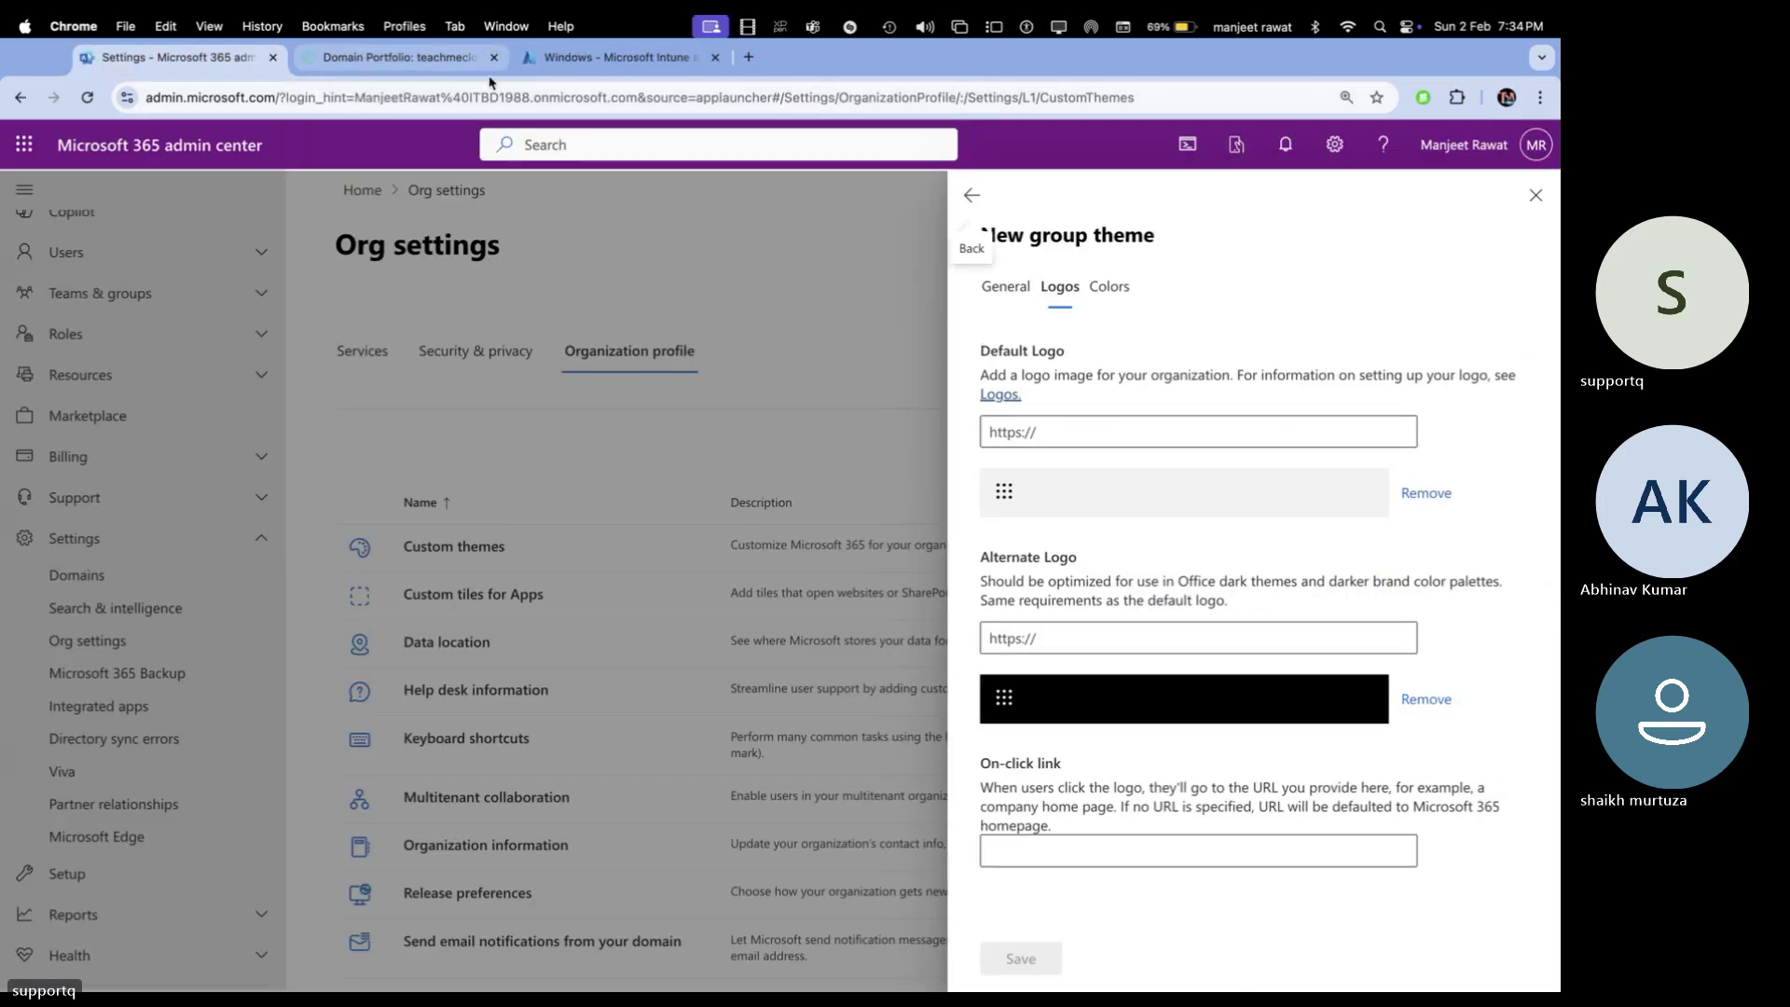
left_click(427, 57)
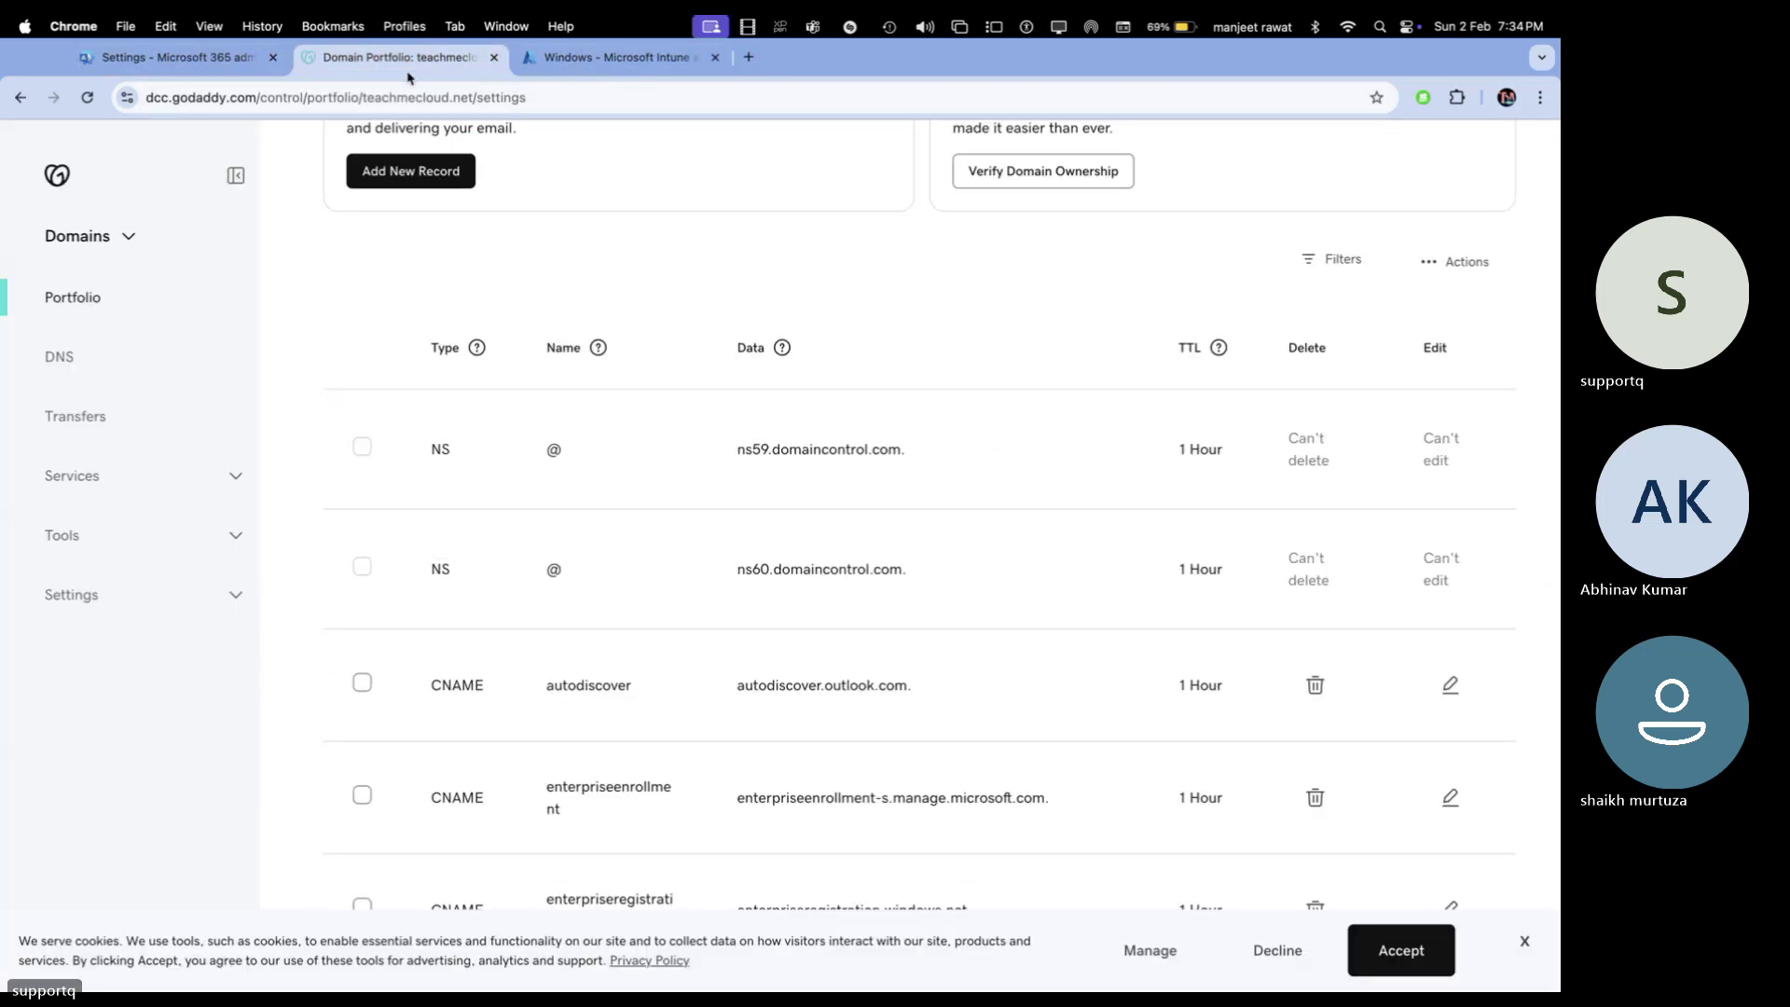
left_click(180, 58)
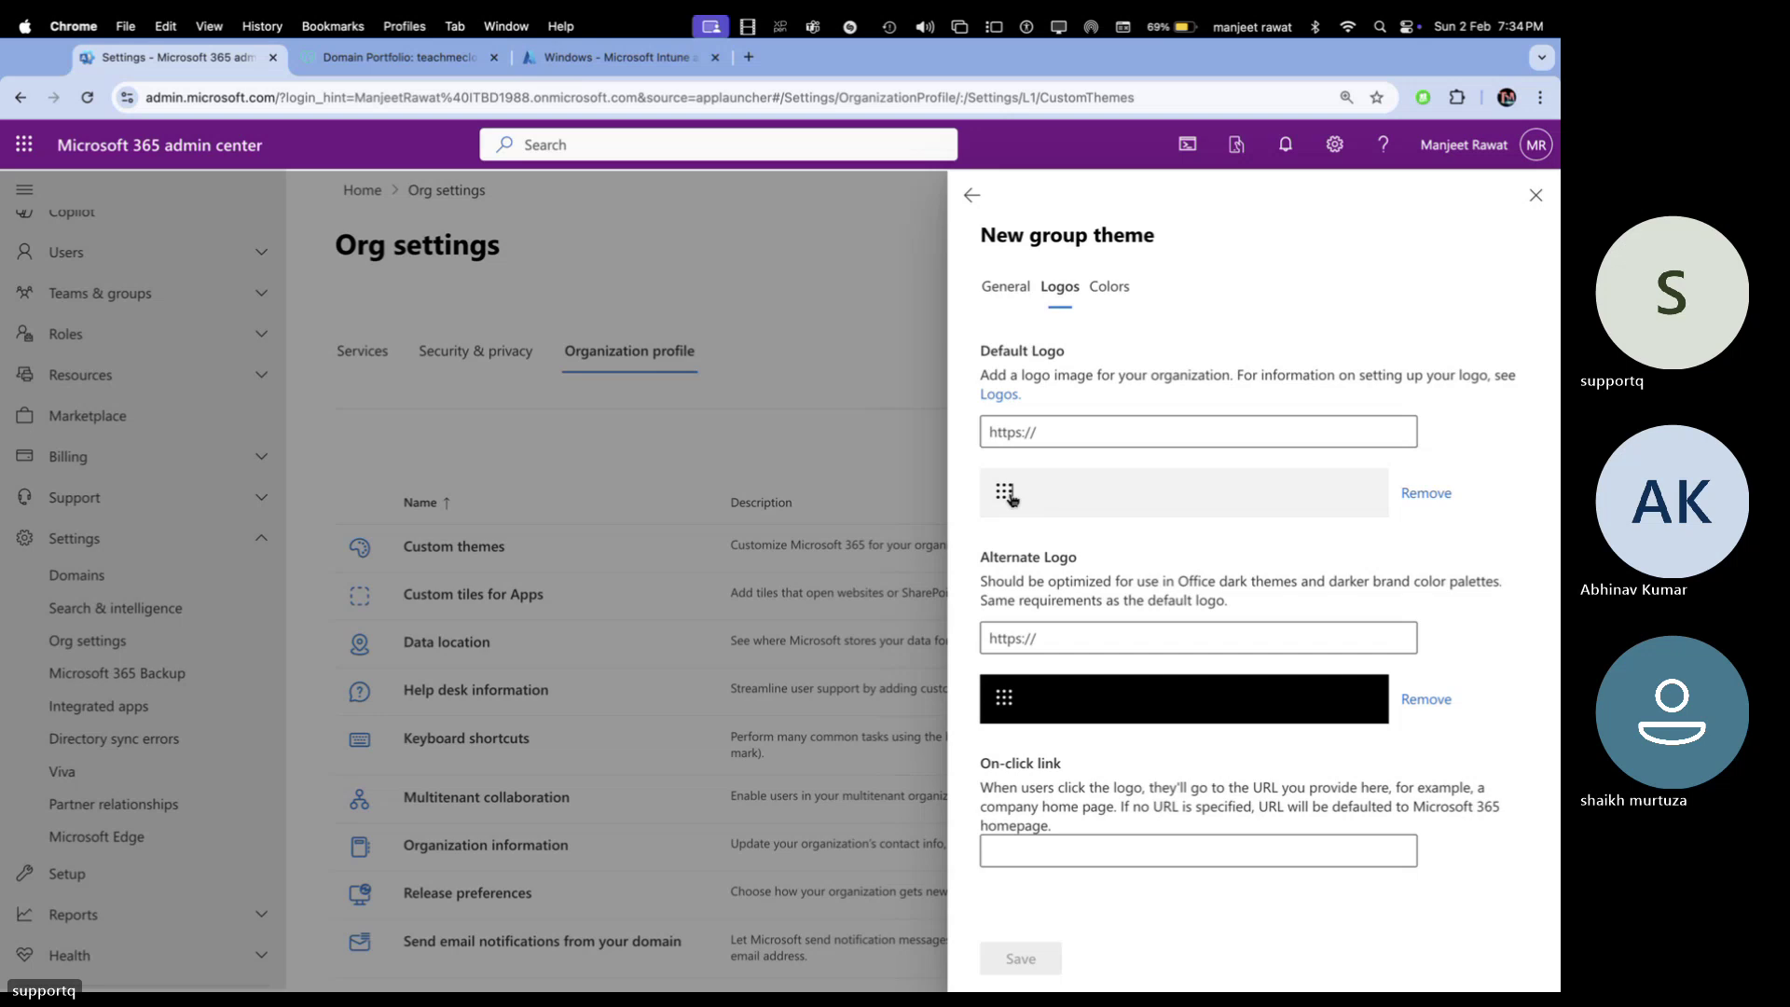
Leave the new group theme and discard it without saving
left_click(1094, 640)
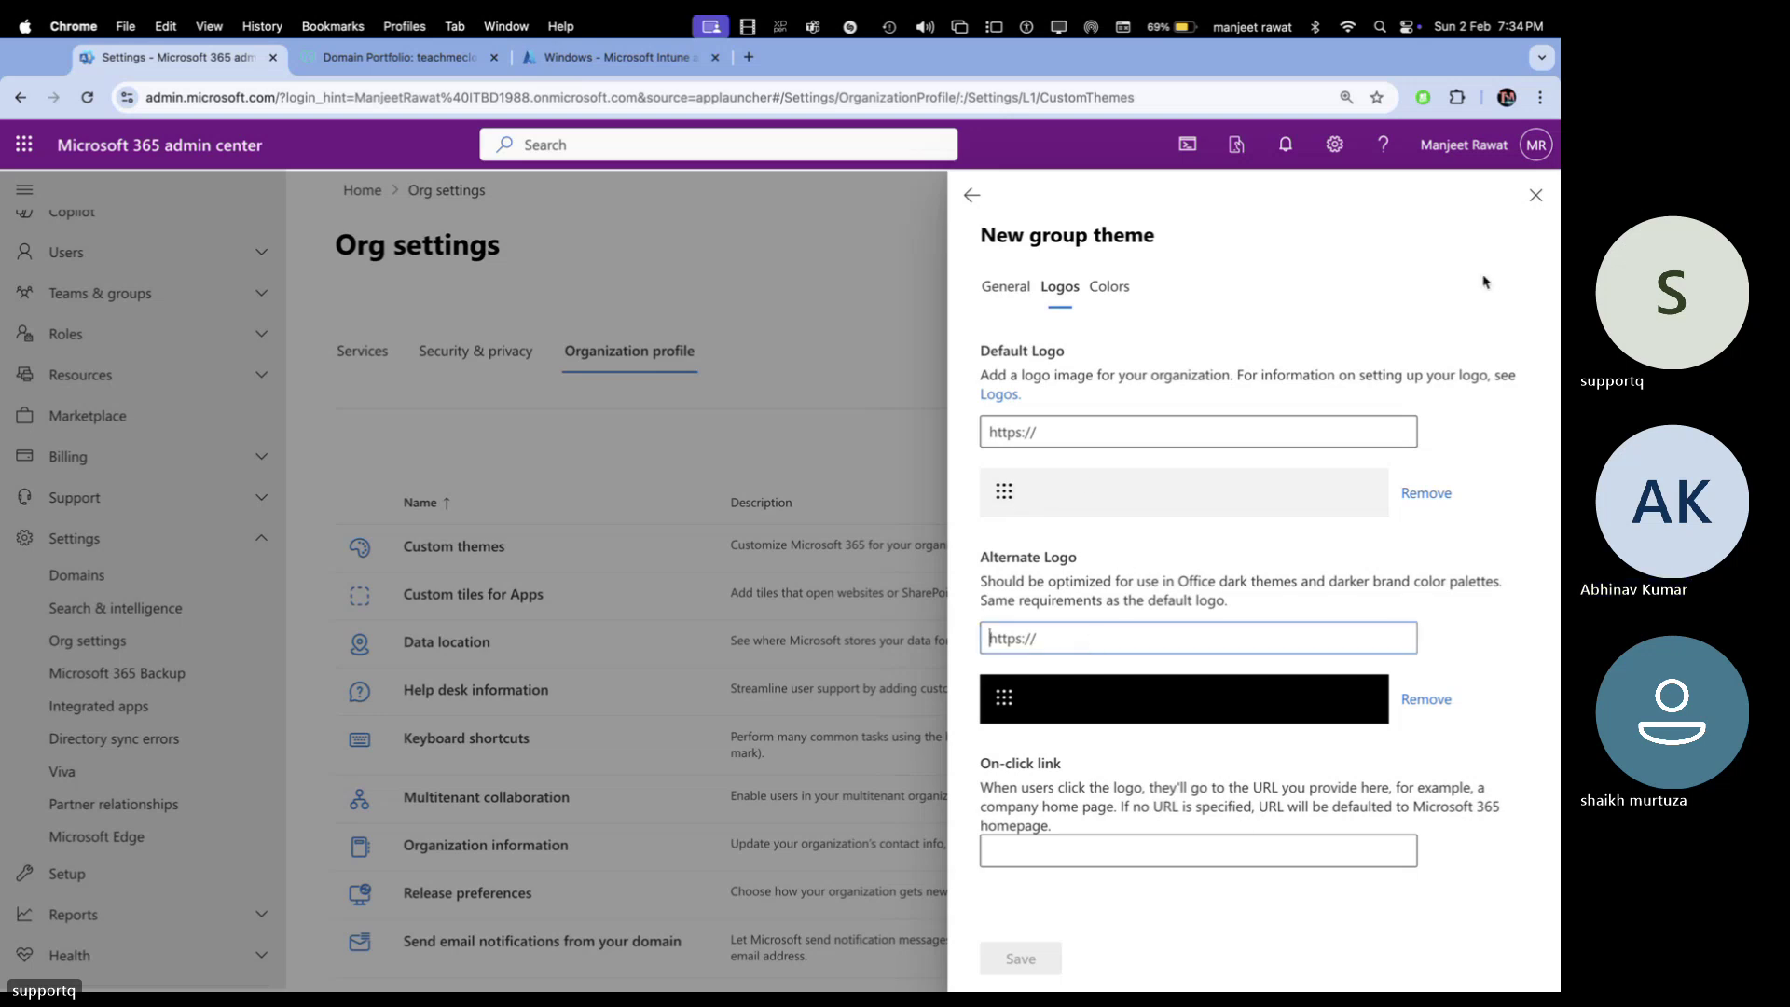
left_click(968, 198)
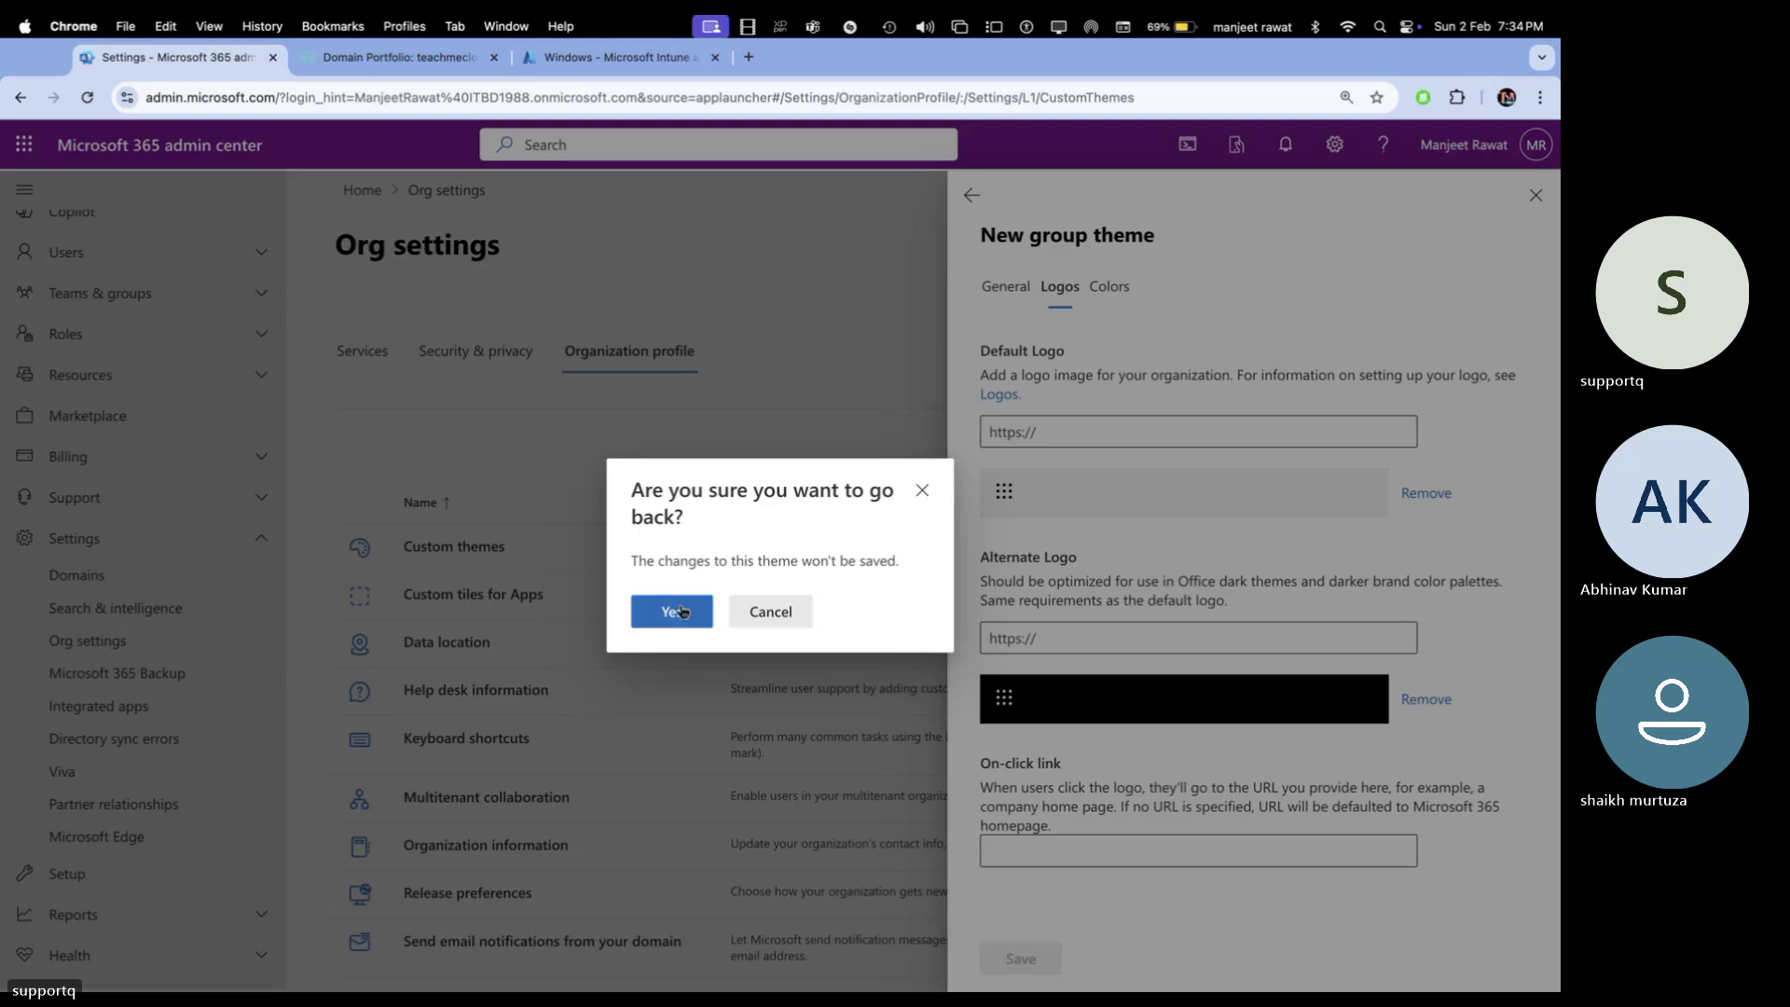
left_click(671, 610)
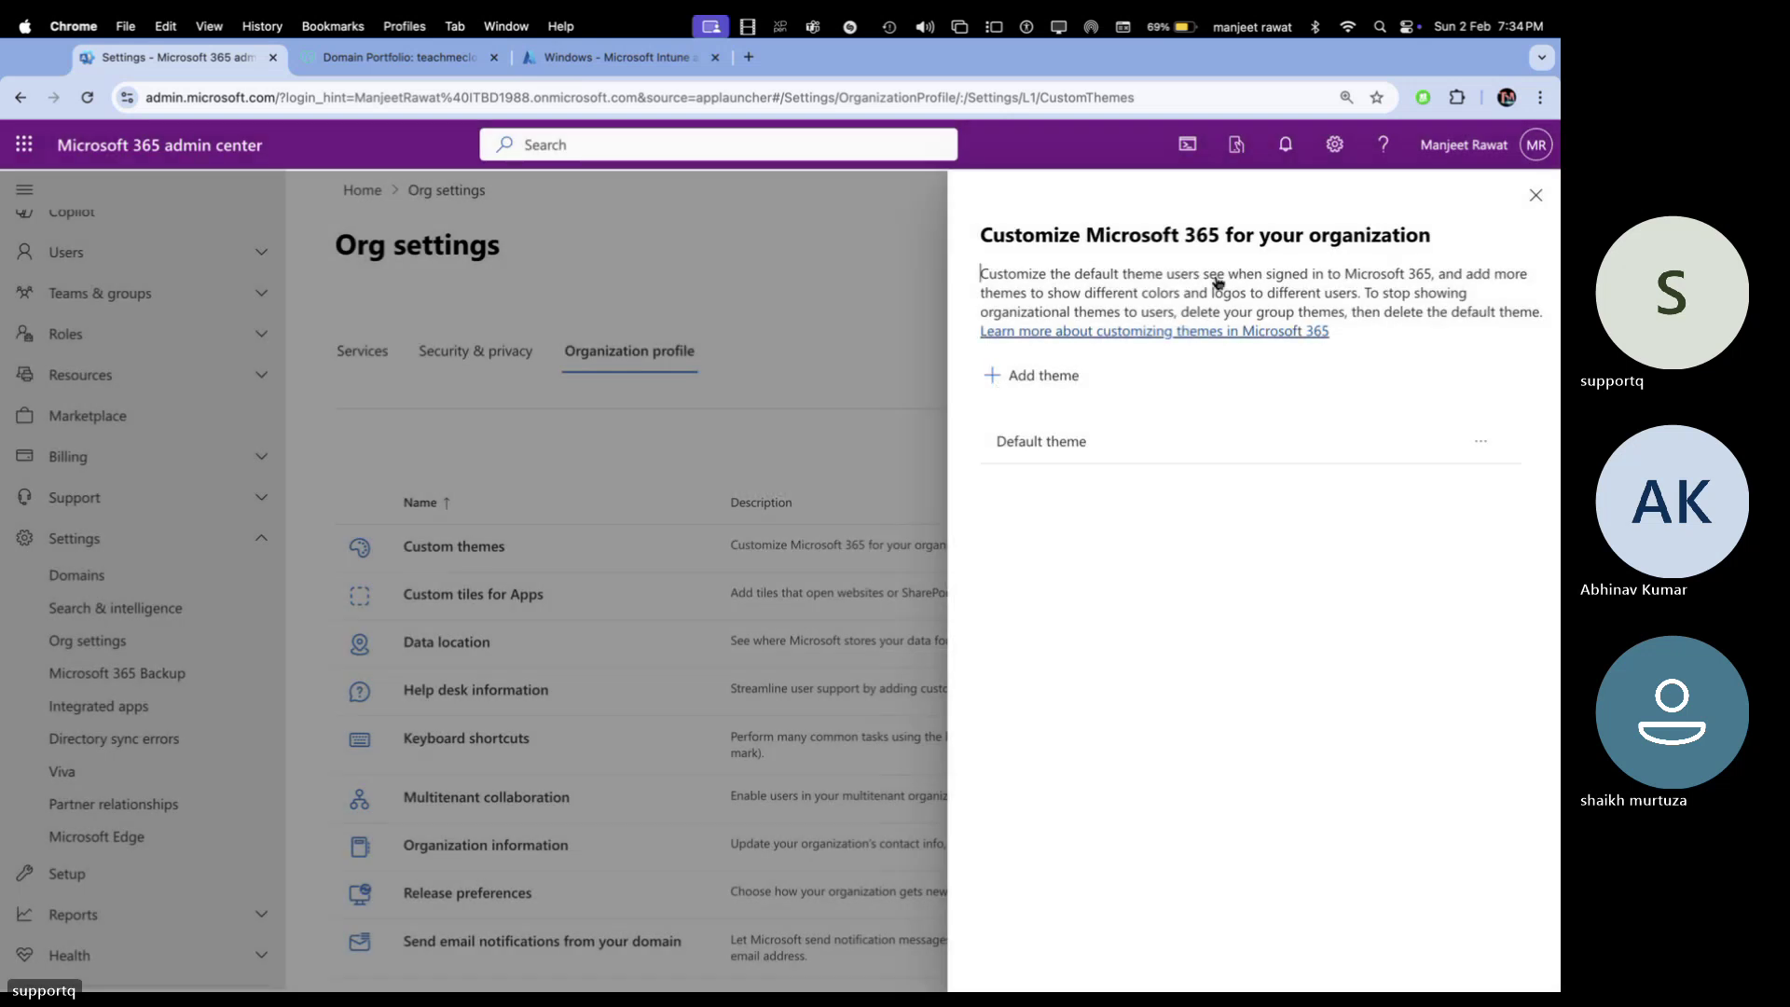
Reopen the Default theme and set its Default Logo source from Url to Upload
left_click(1534, 198)
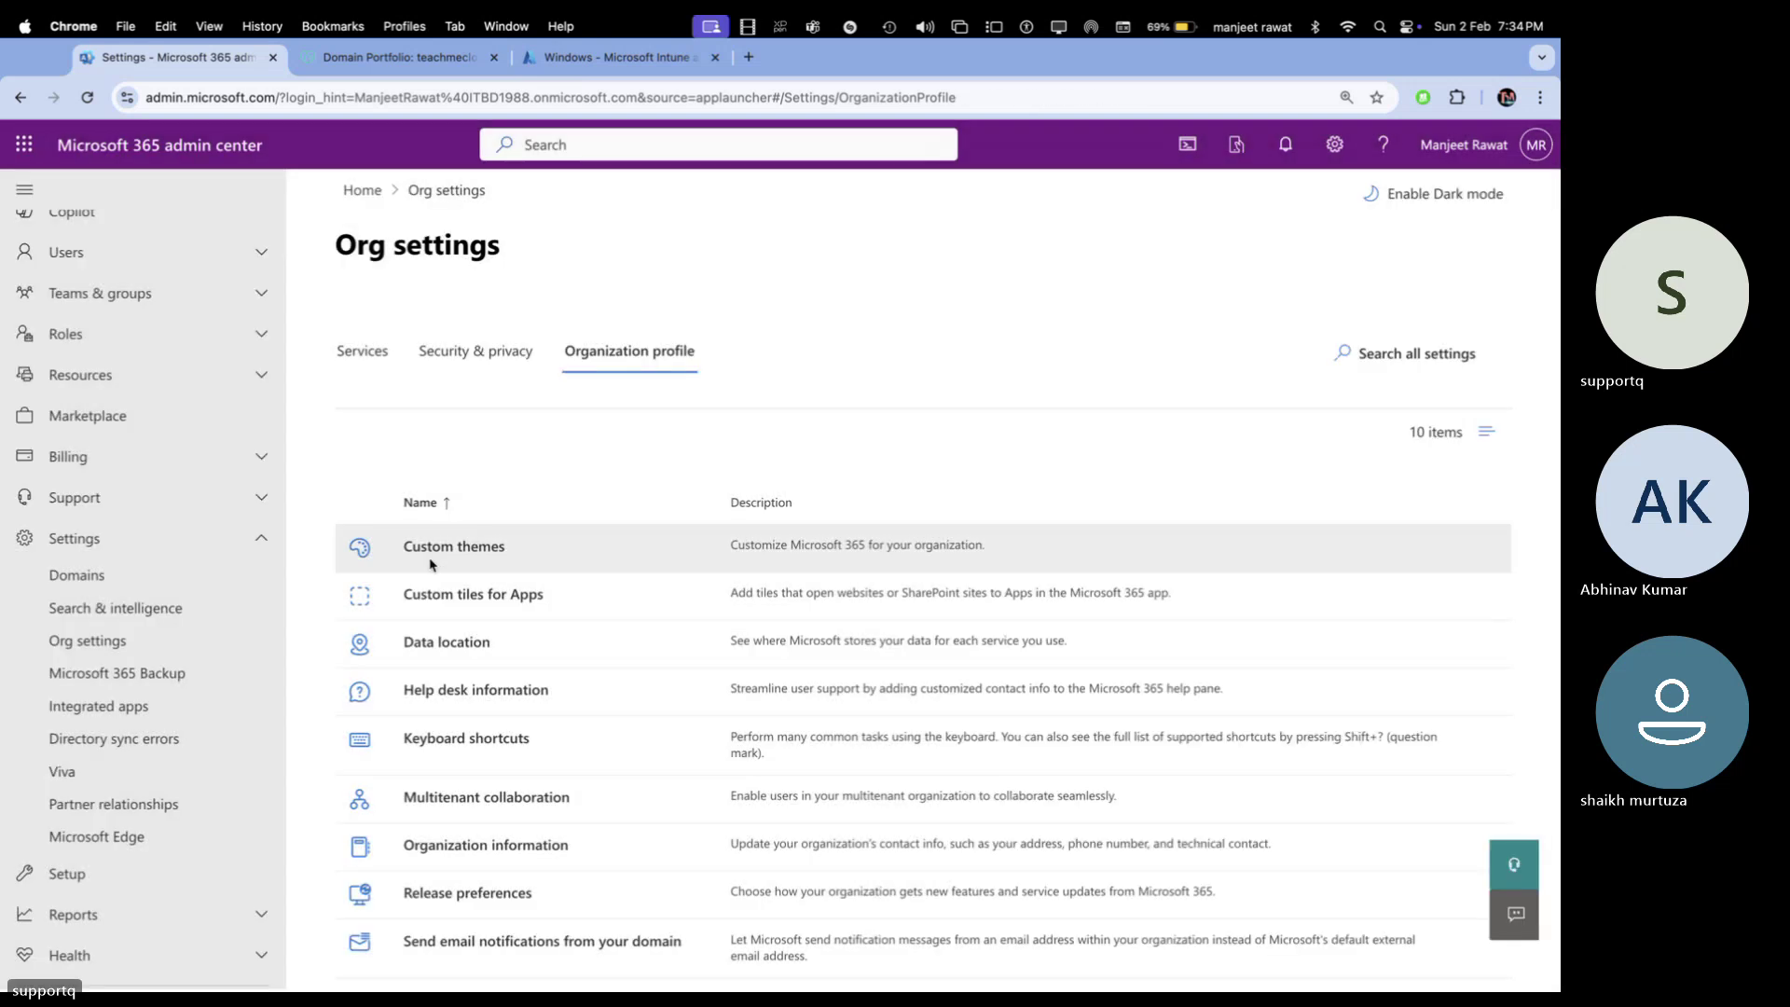
left_click(448, 547)
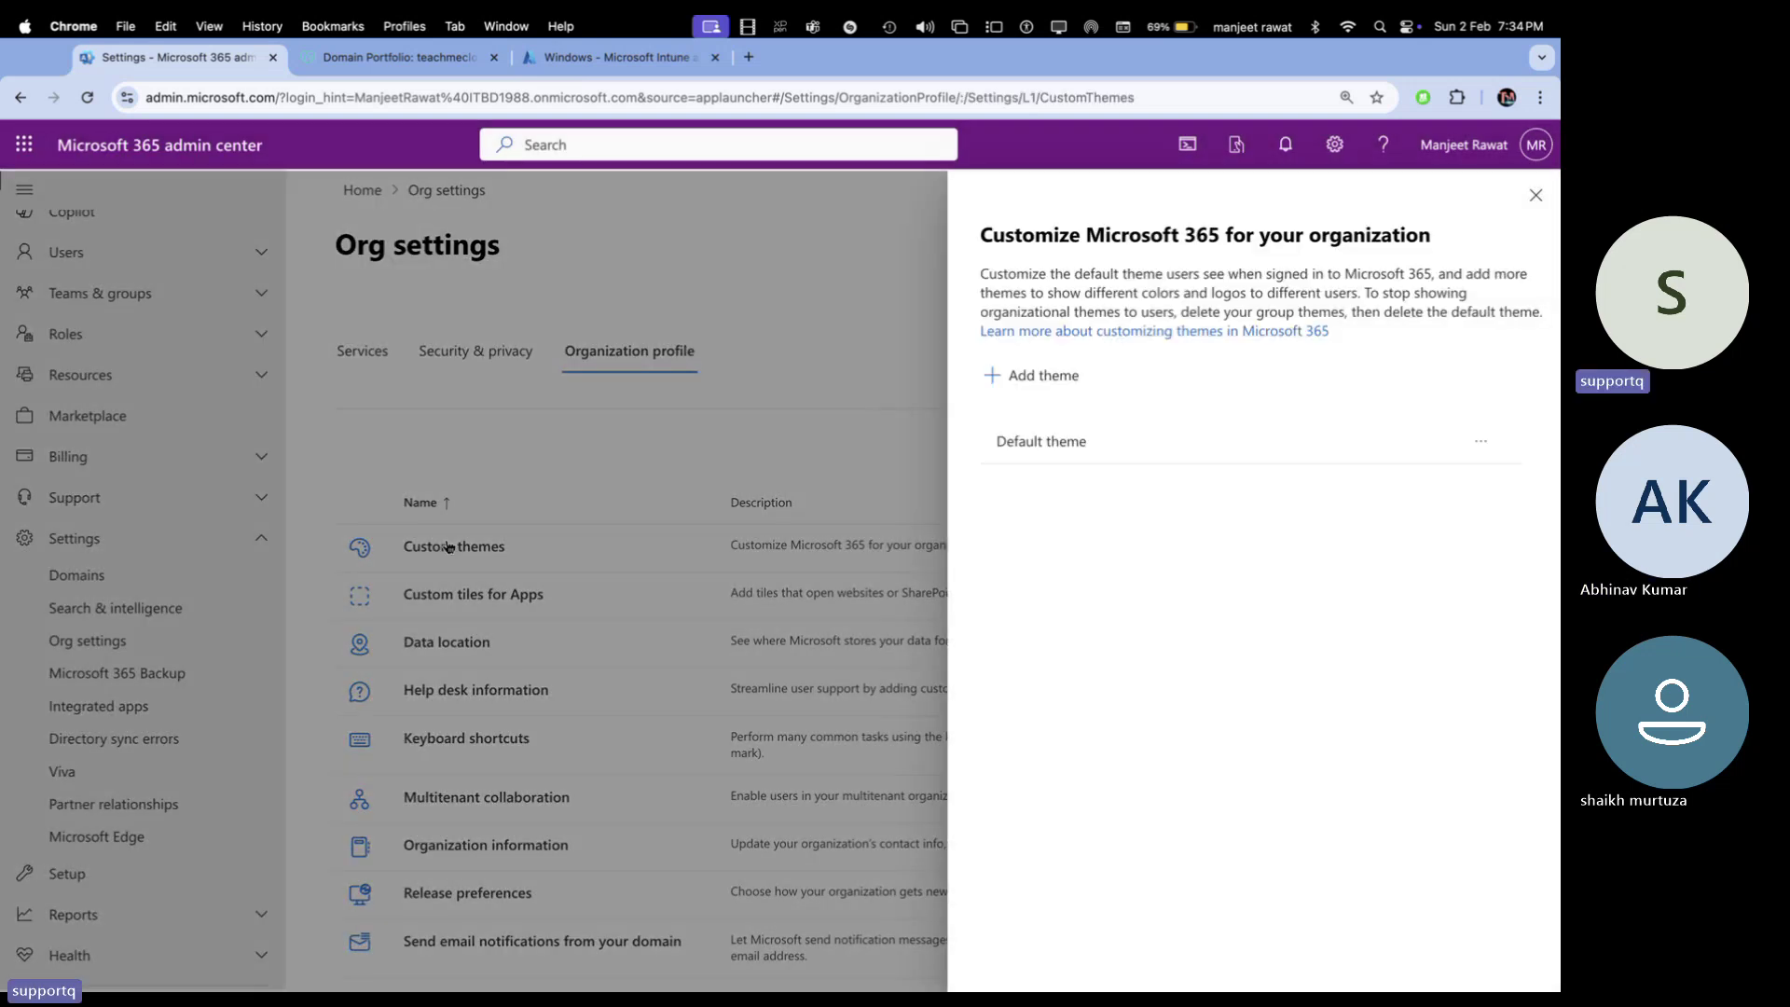
left_click(1061, 442)
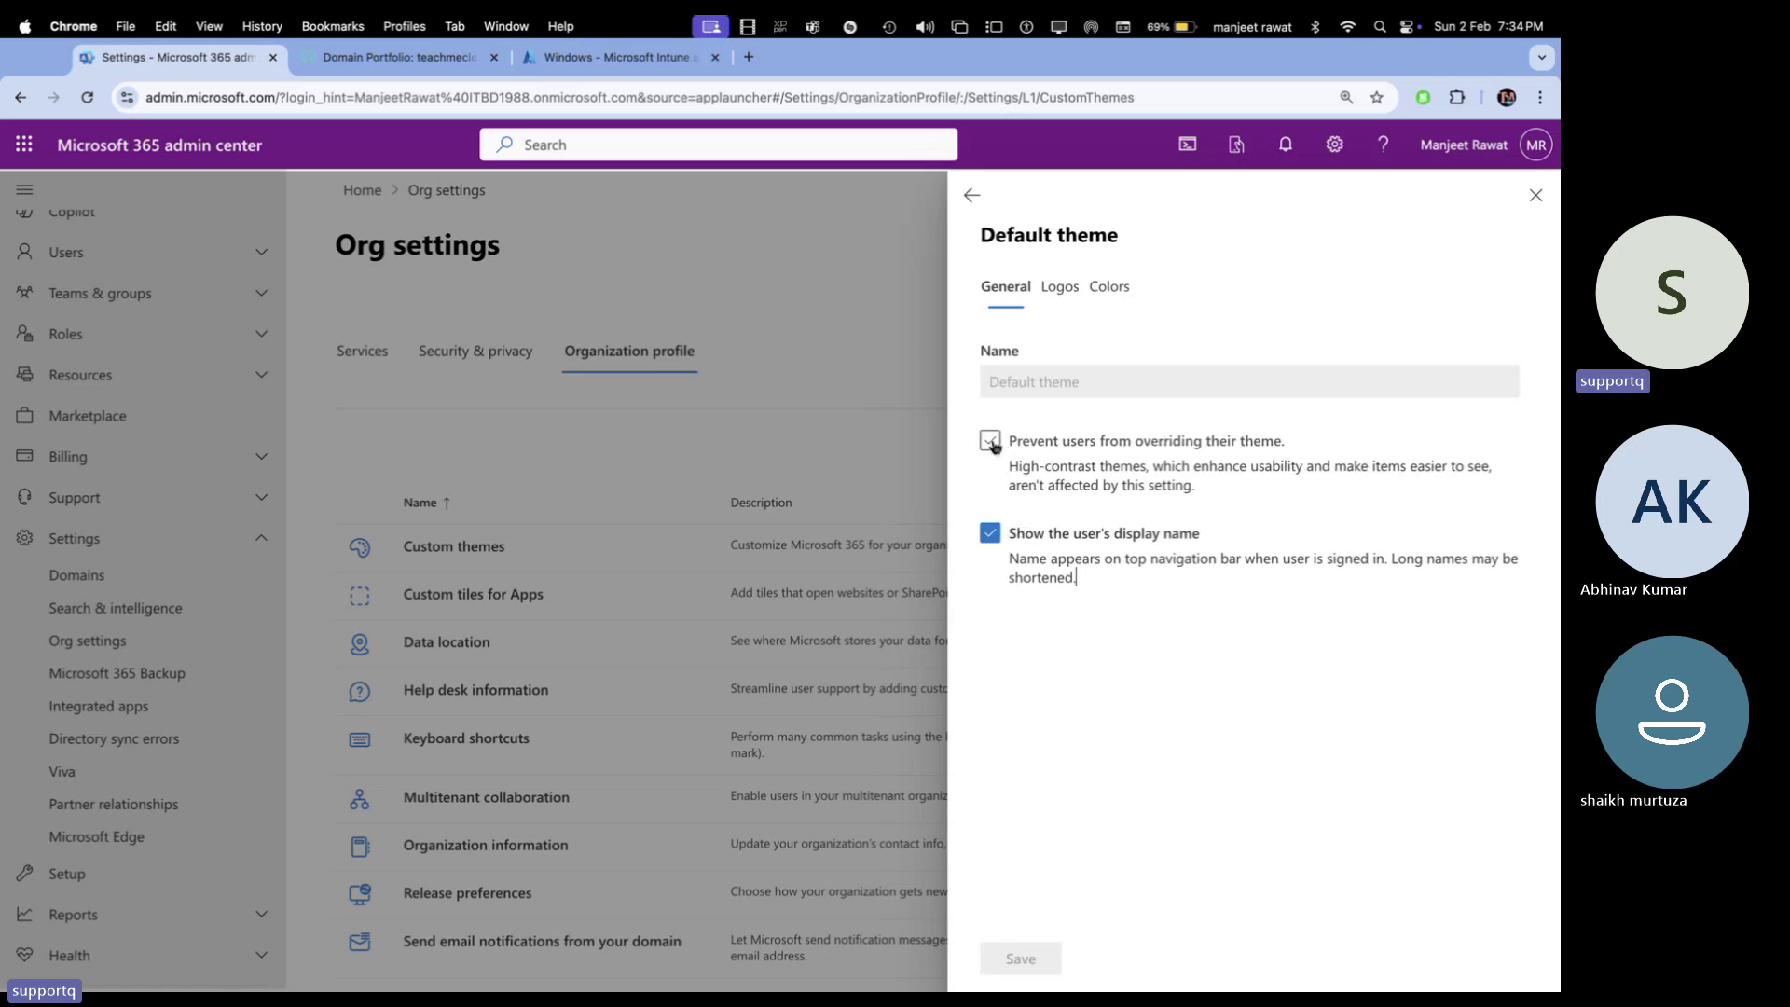
left_click(1060, 286)
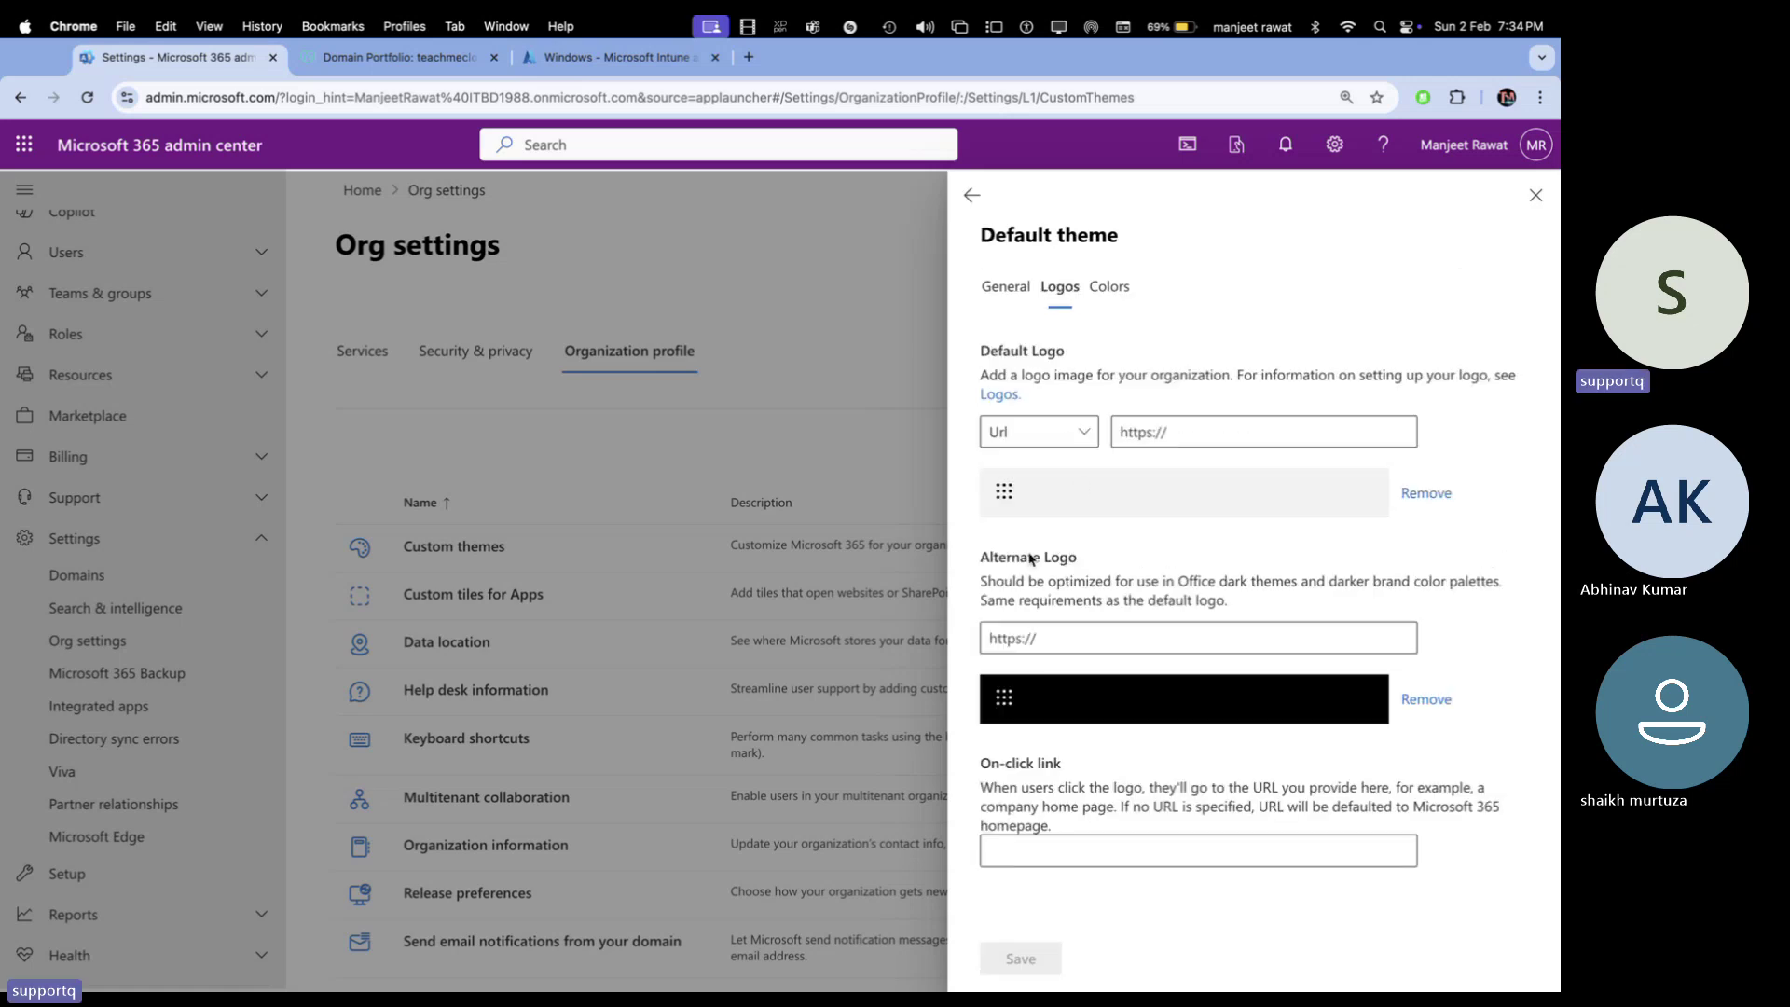
left_click(1076, 432)
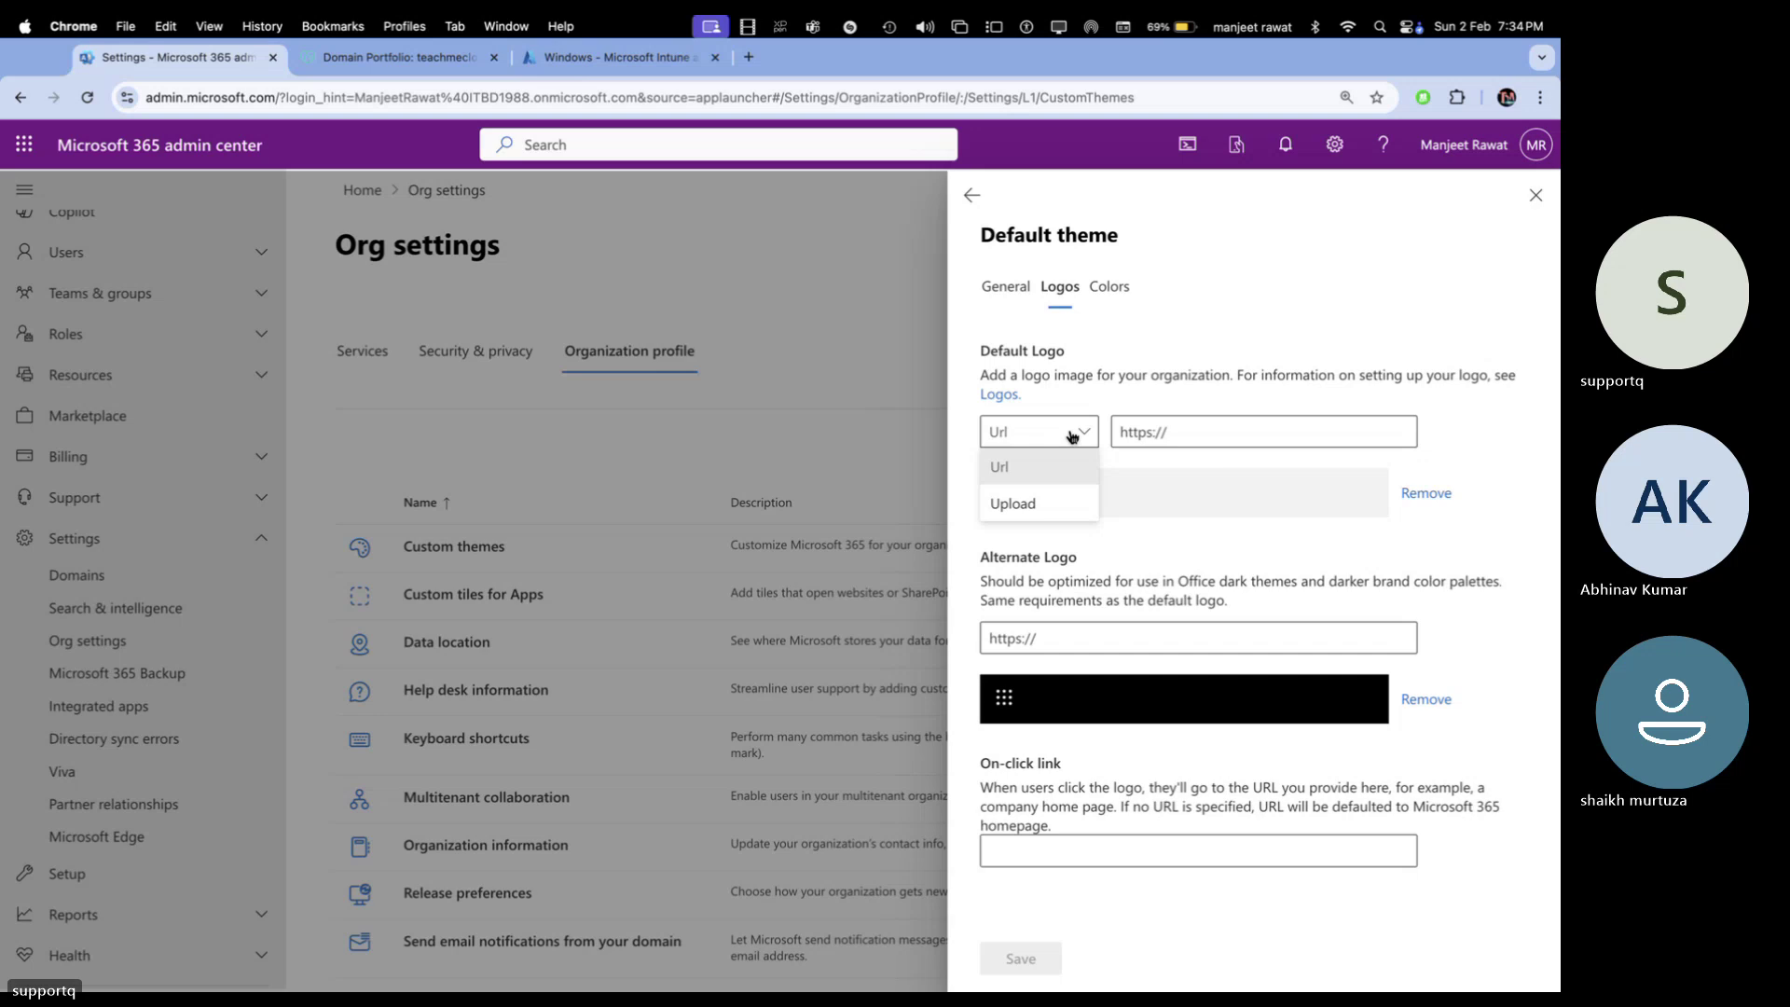
left_click(1029, 508)
Browse for the logo file, searching Desktop and Downloads for 'tmc' and 'teach'
left_click(1179, 436)
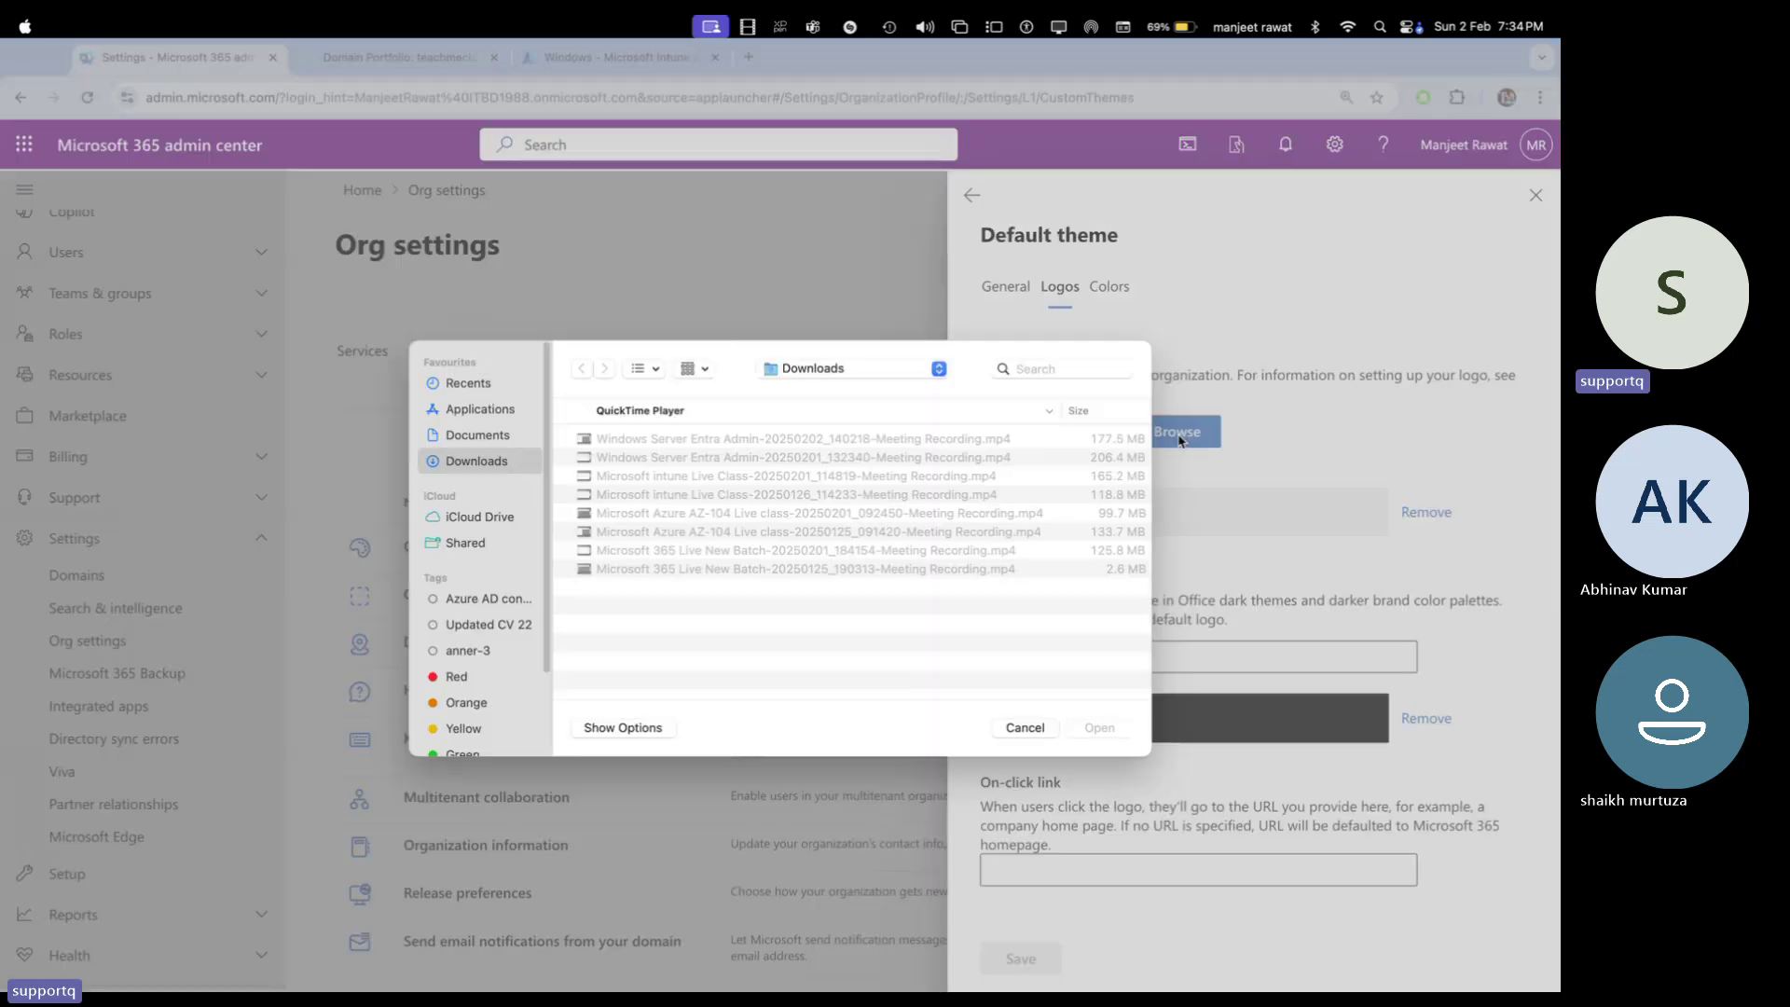
left_click(852, 376)
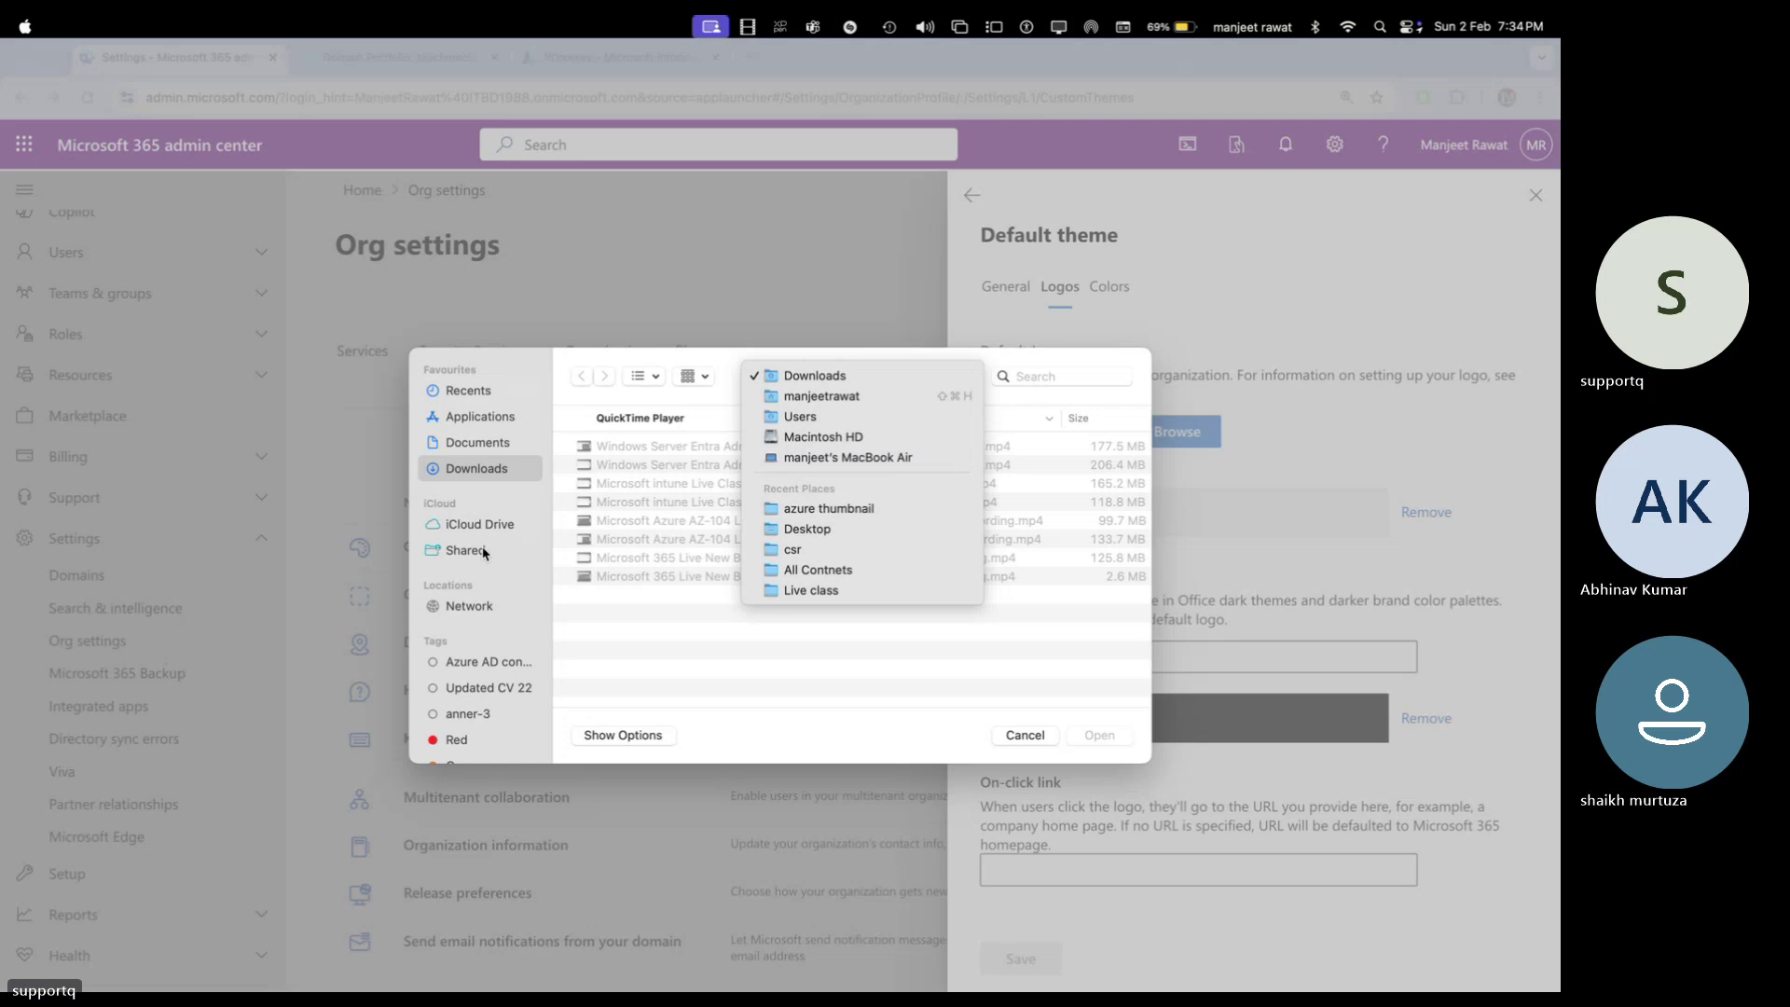
left_click(826, 539)
left_click(1021, 375)
type("t")
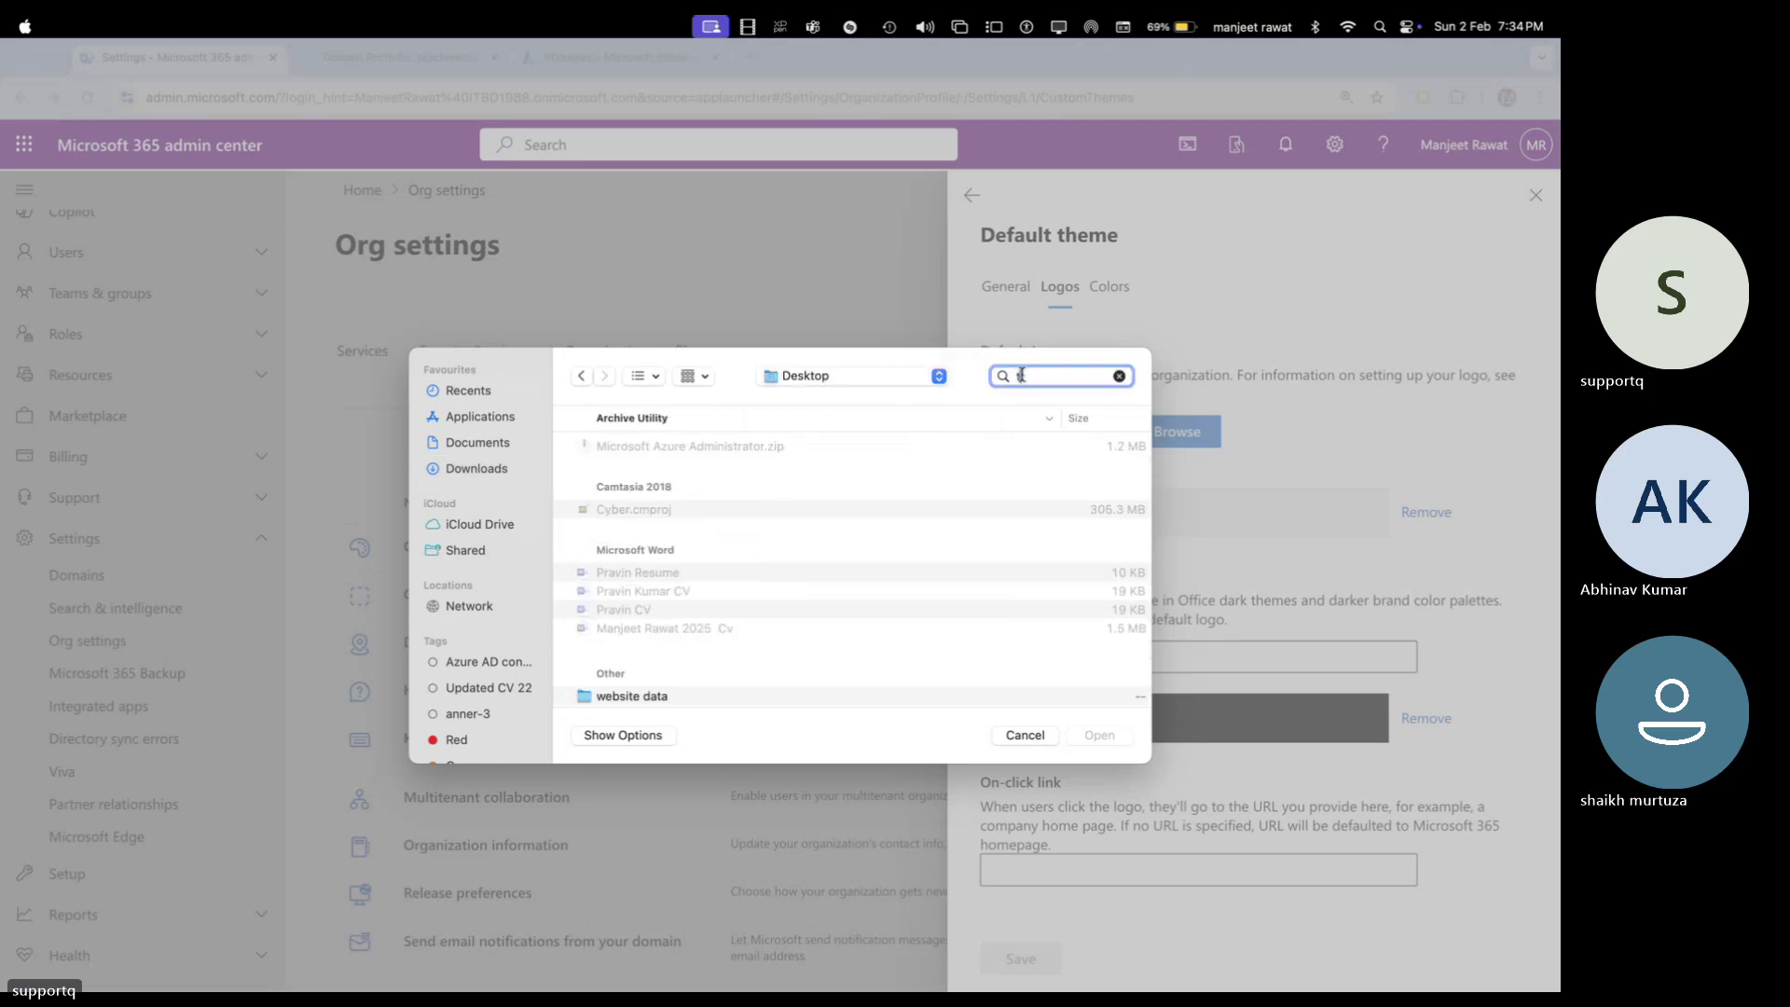
type("mc")
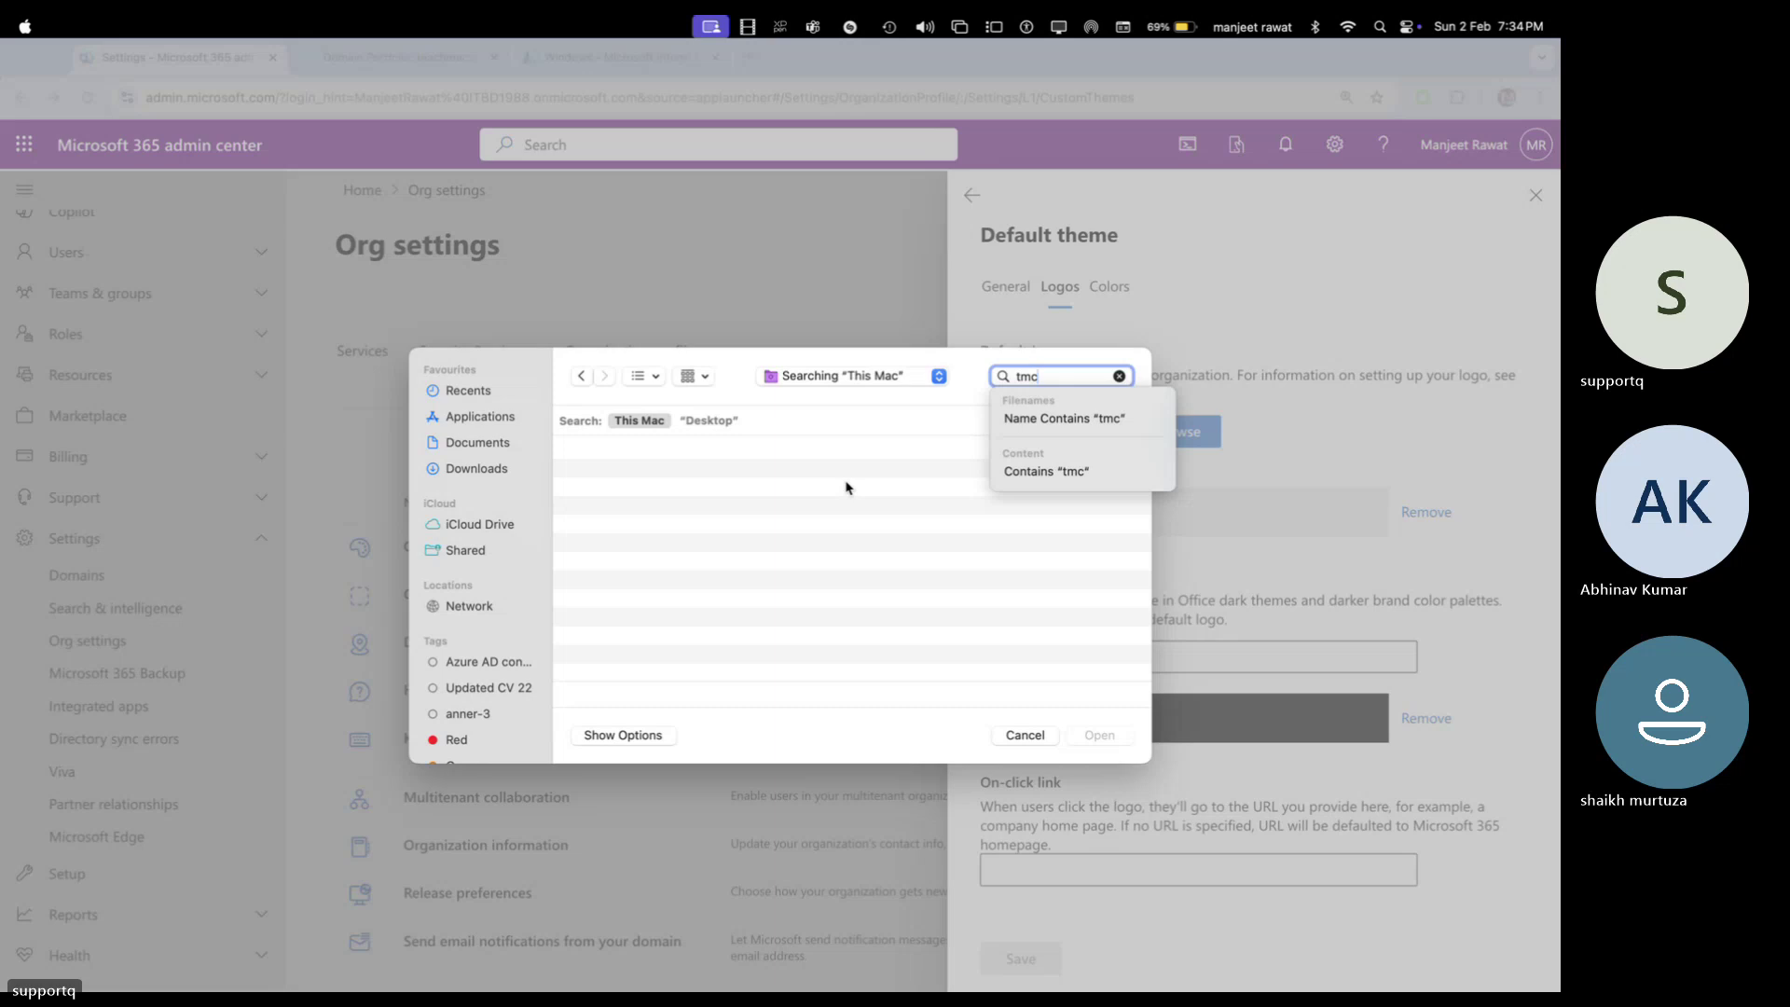
left_click(485, 471)
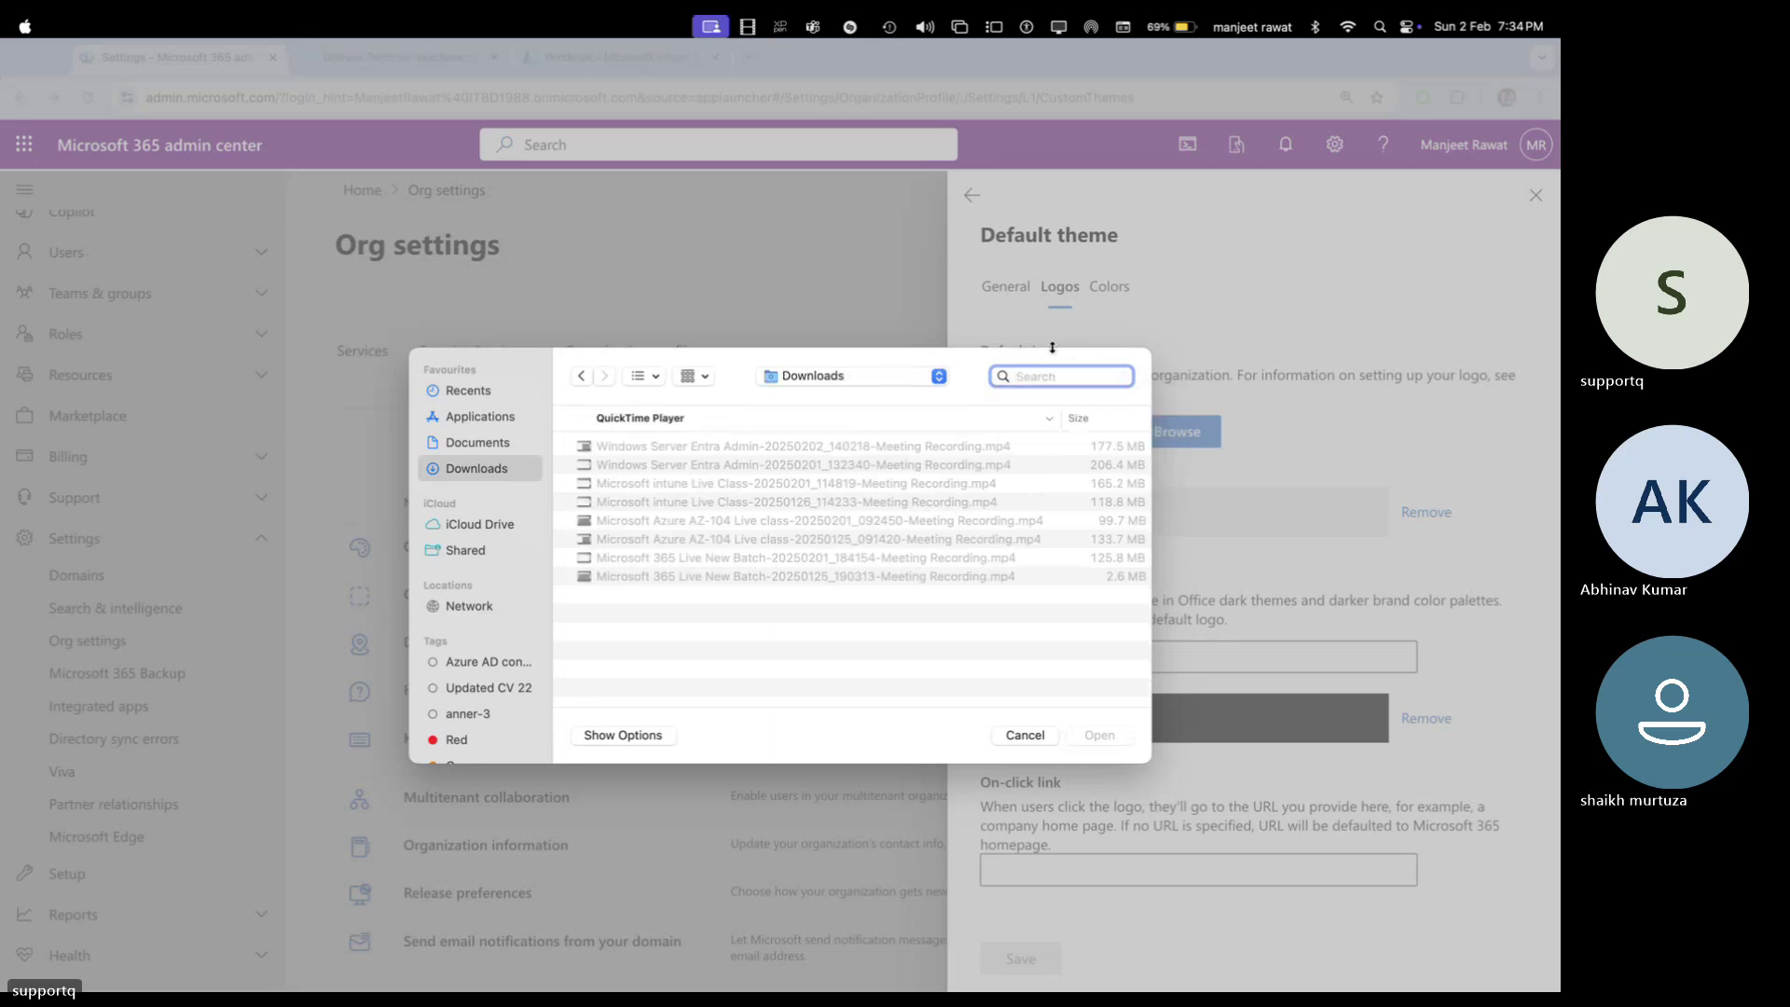
type("teach")
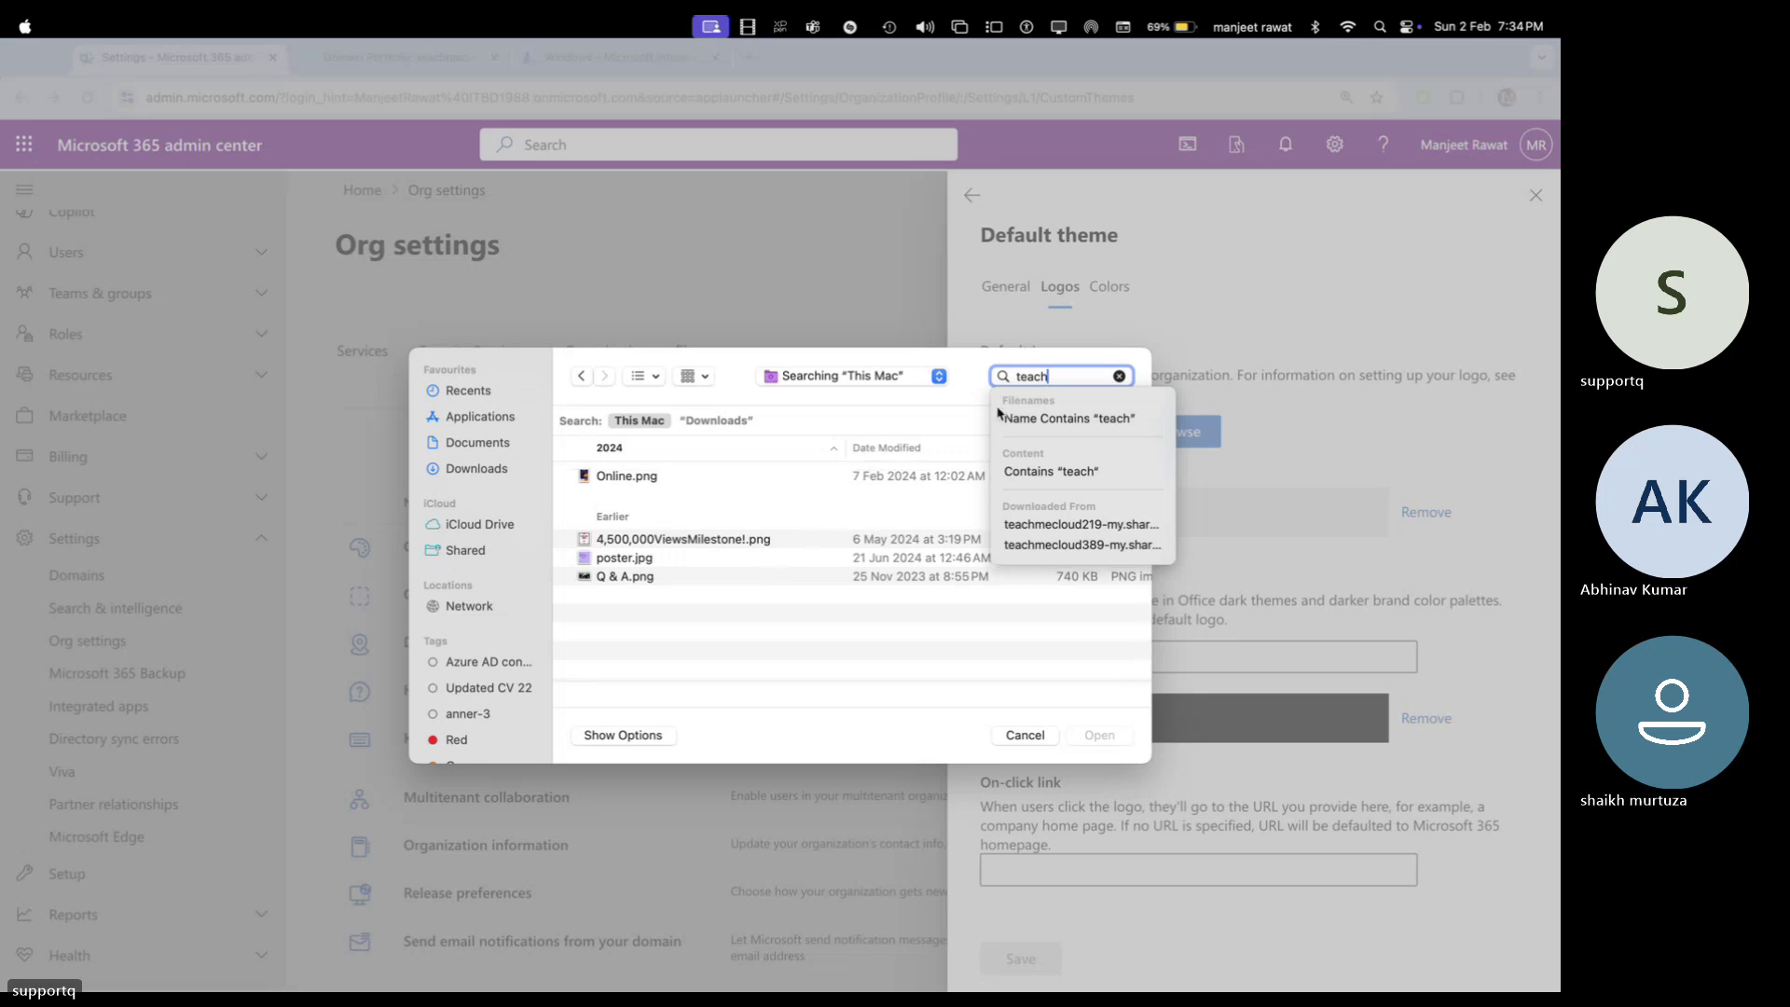
key("BackSpace")
key("BackSpace")
key("BackSpace")
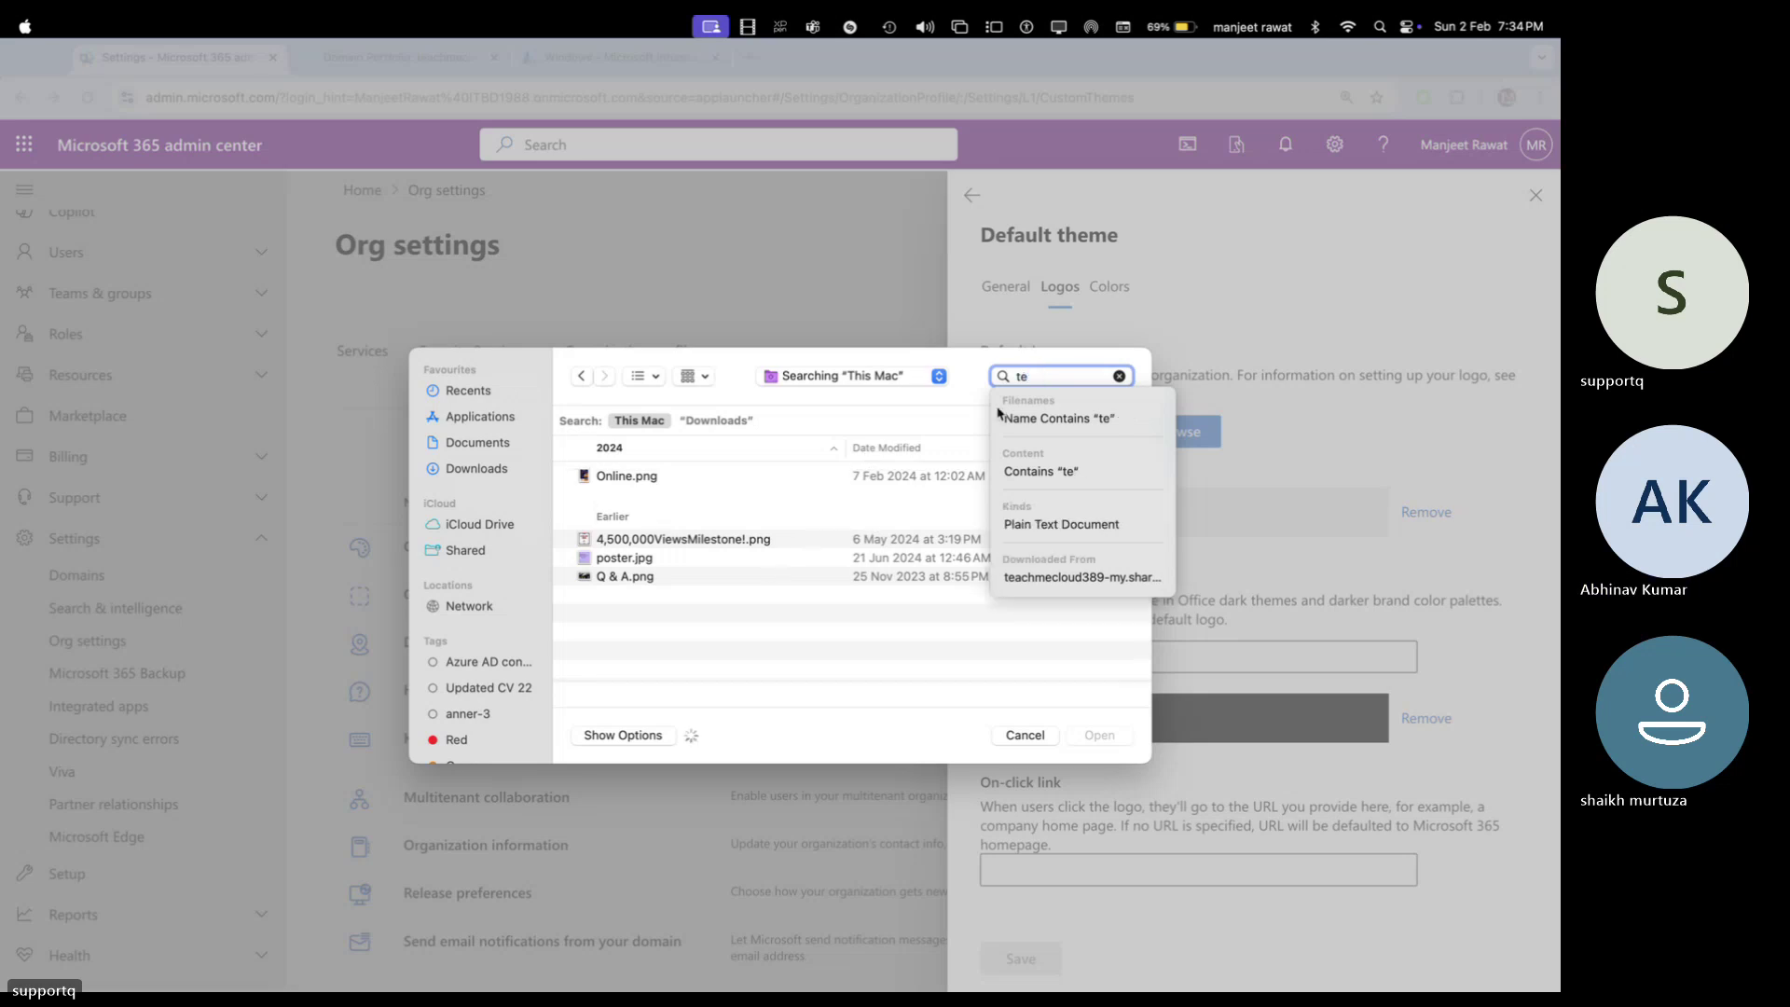
key("BackSpace")
type("mc")
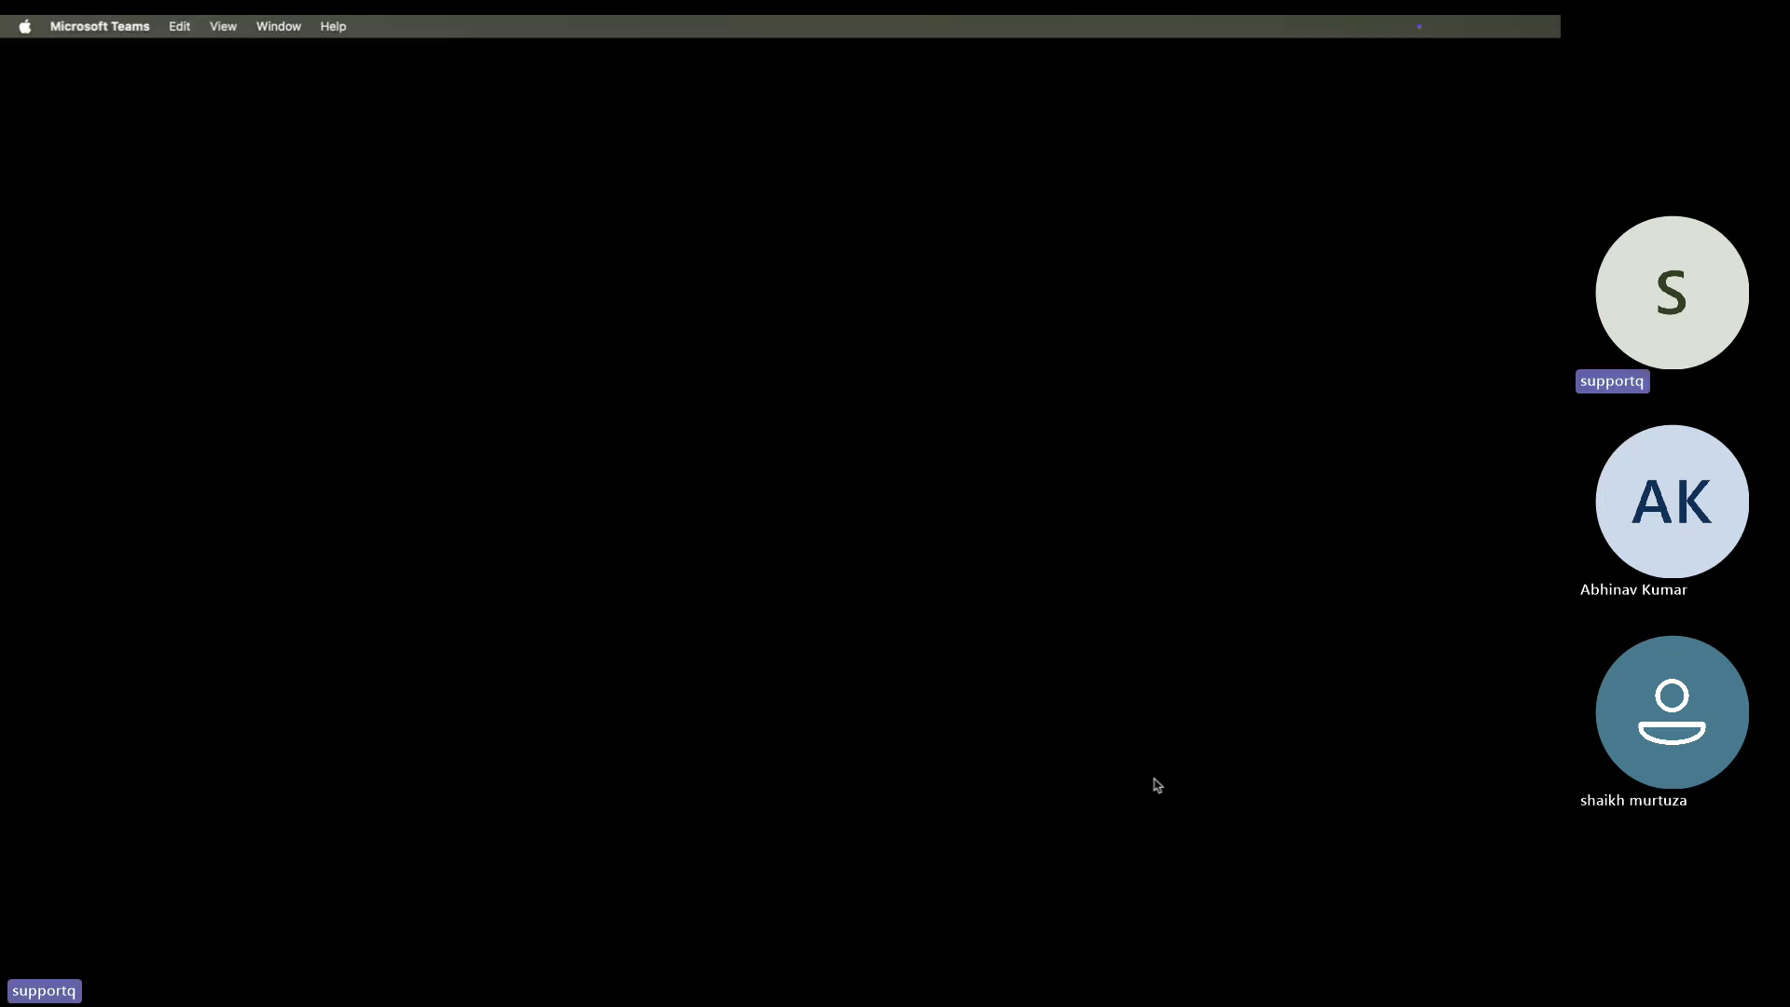
key("ctrl+Left")
Search the files for 'logo', clear the search and cancel the file picker
left_click(1125, 966)
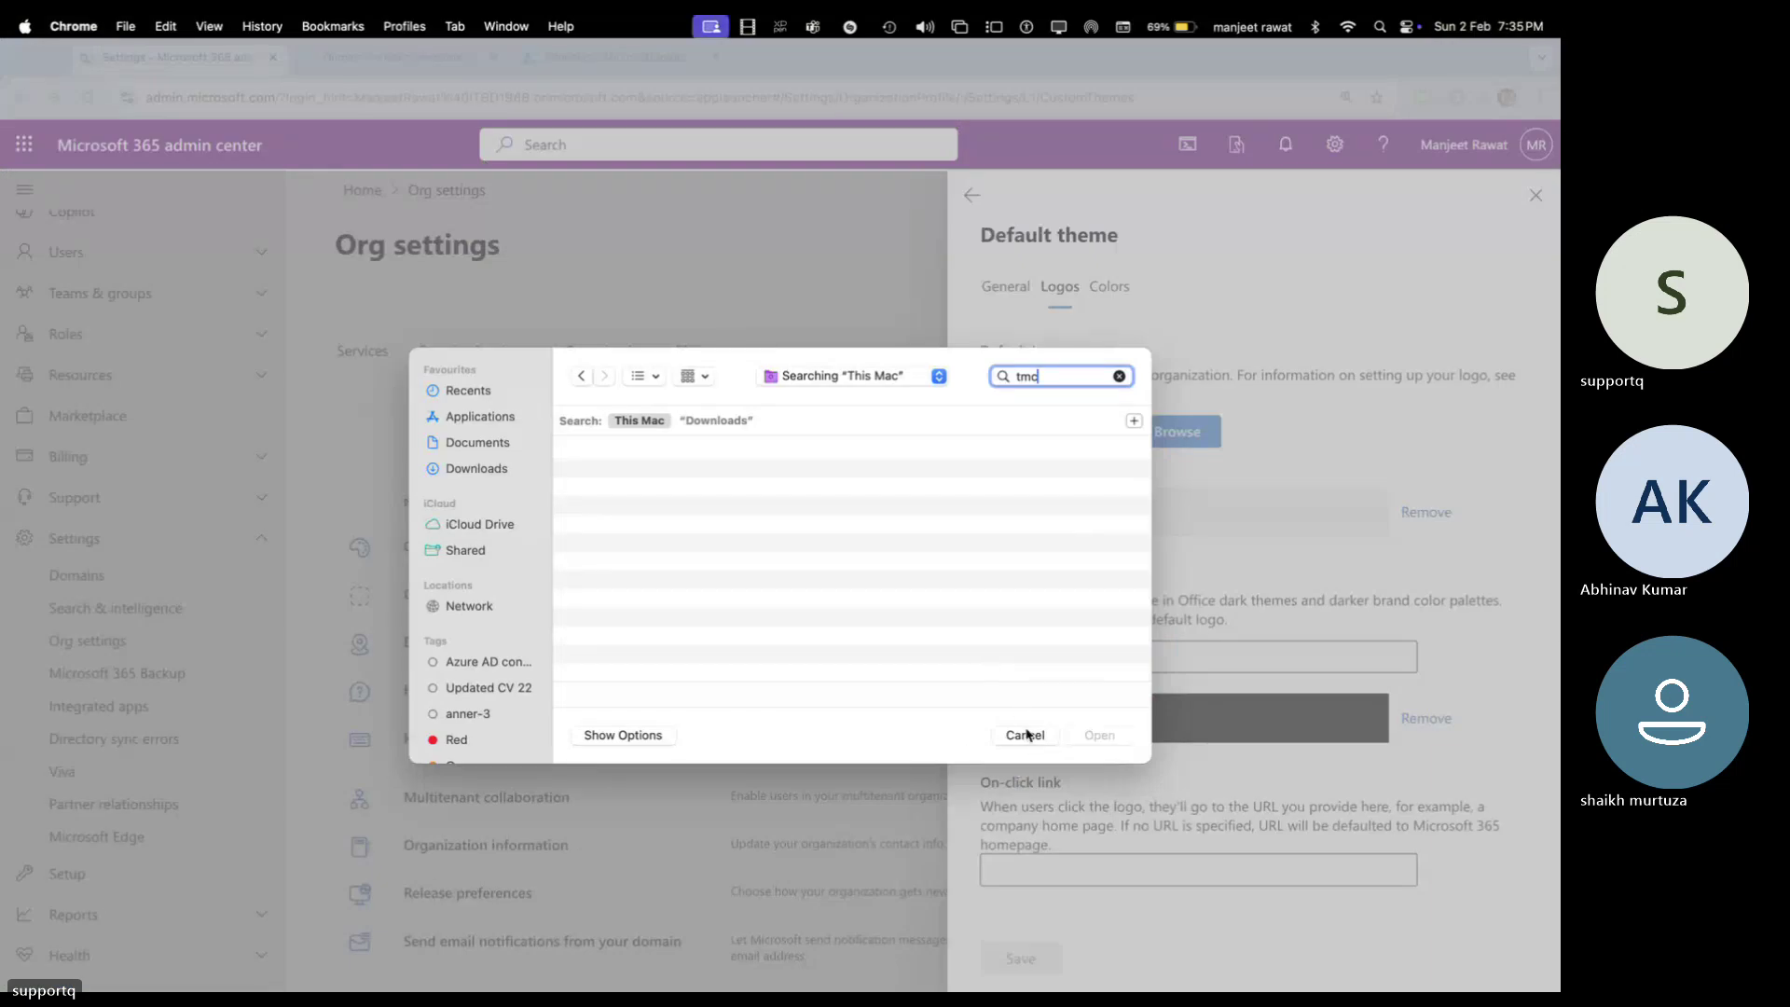
key("BackSpace")
type("logo")
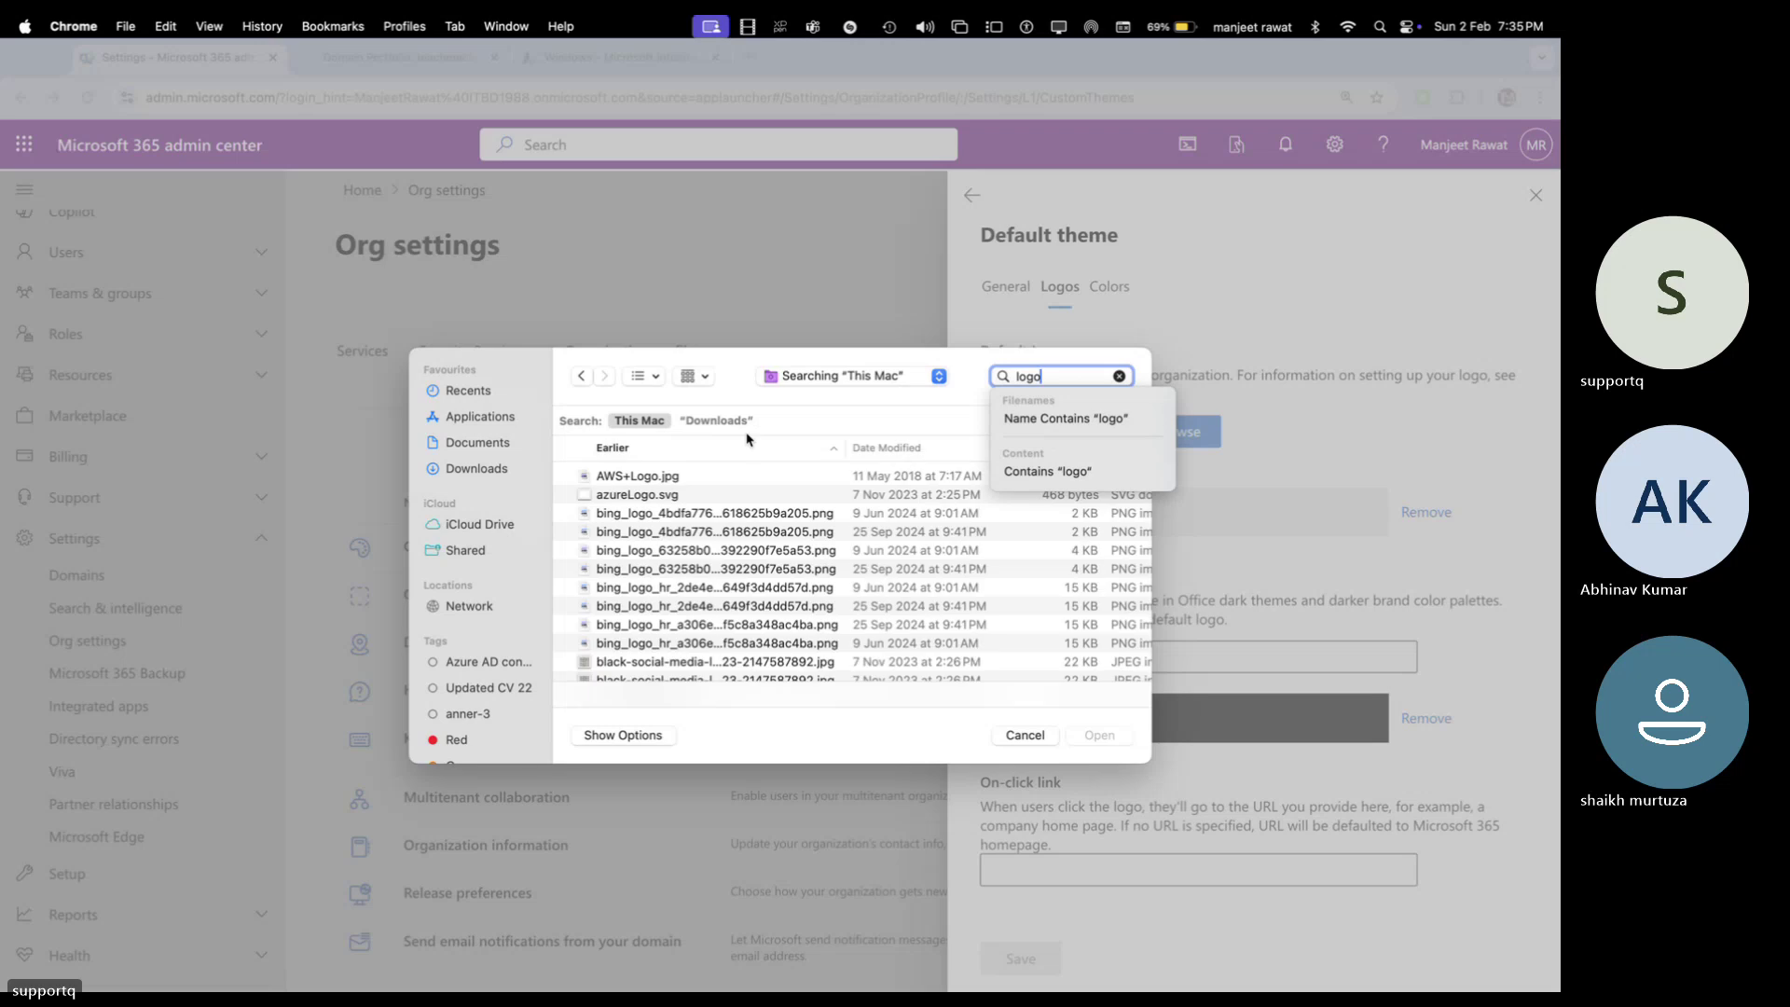
scroll(686, 527, "down", 15)
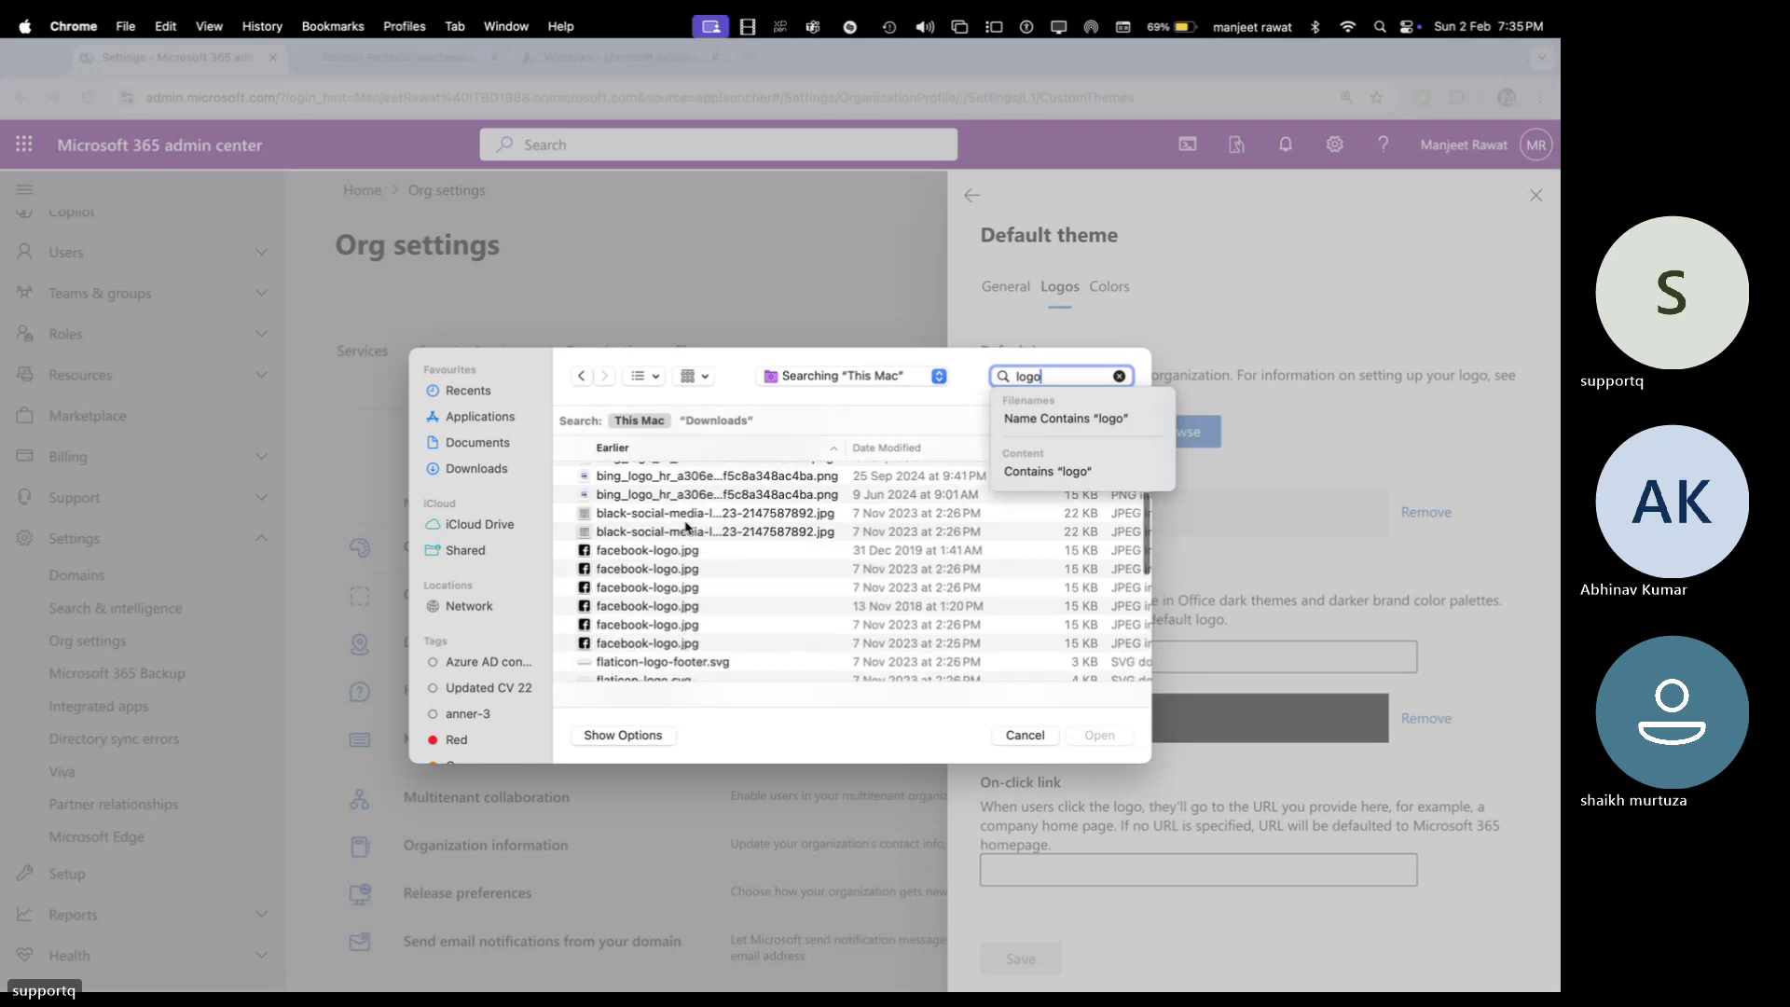
scroll(686, 527, "down", 5)
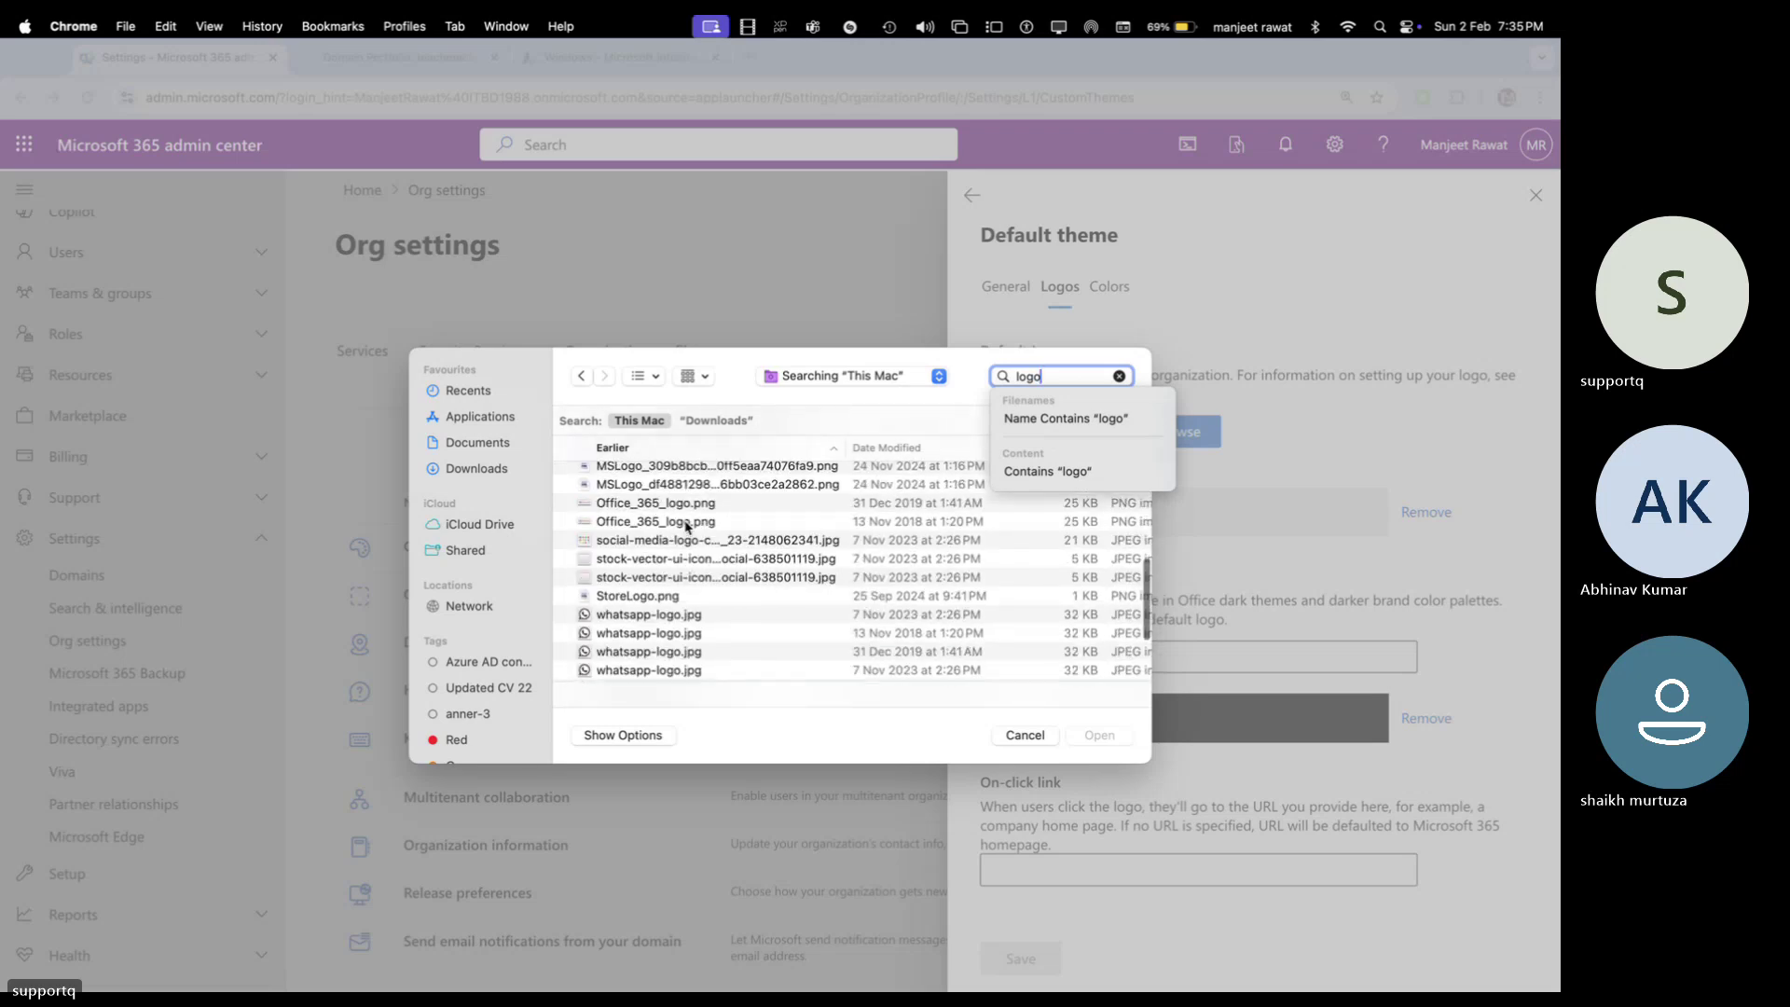
scroll(687, 516, "up", 10)
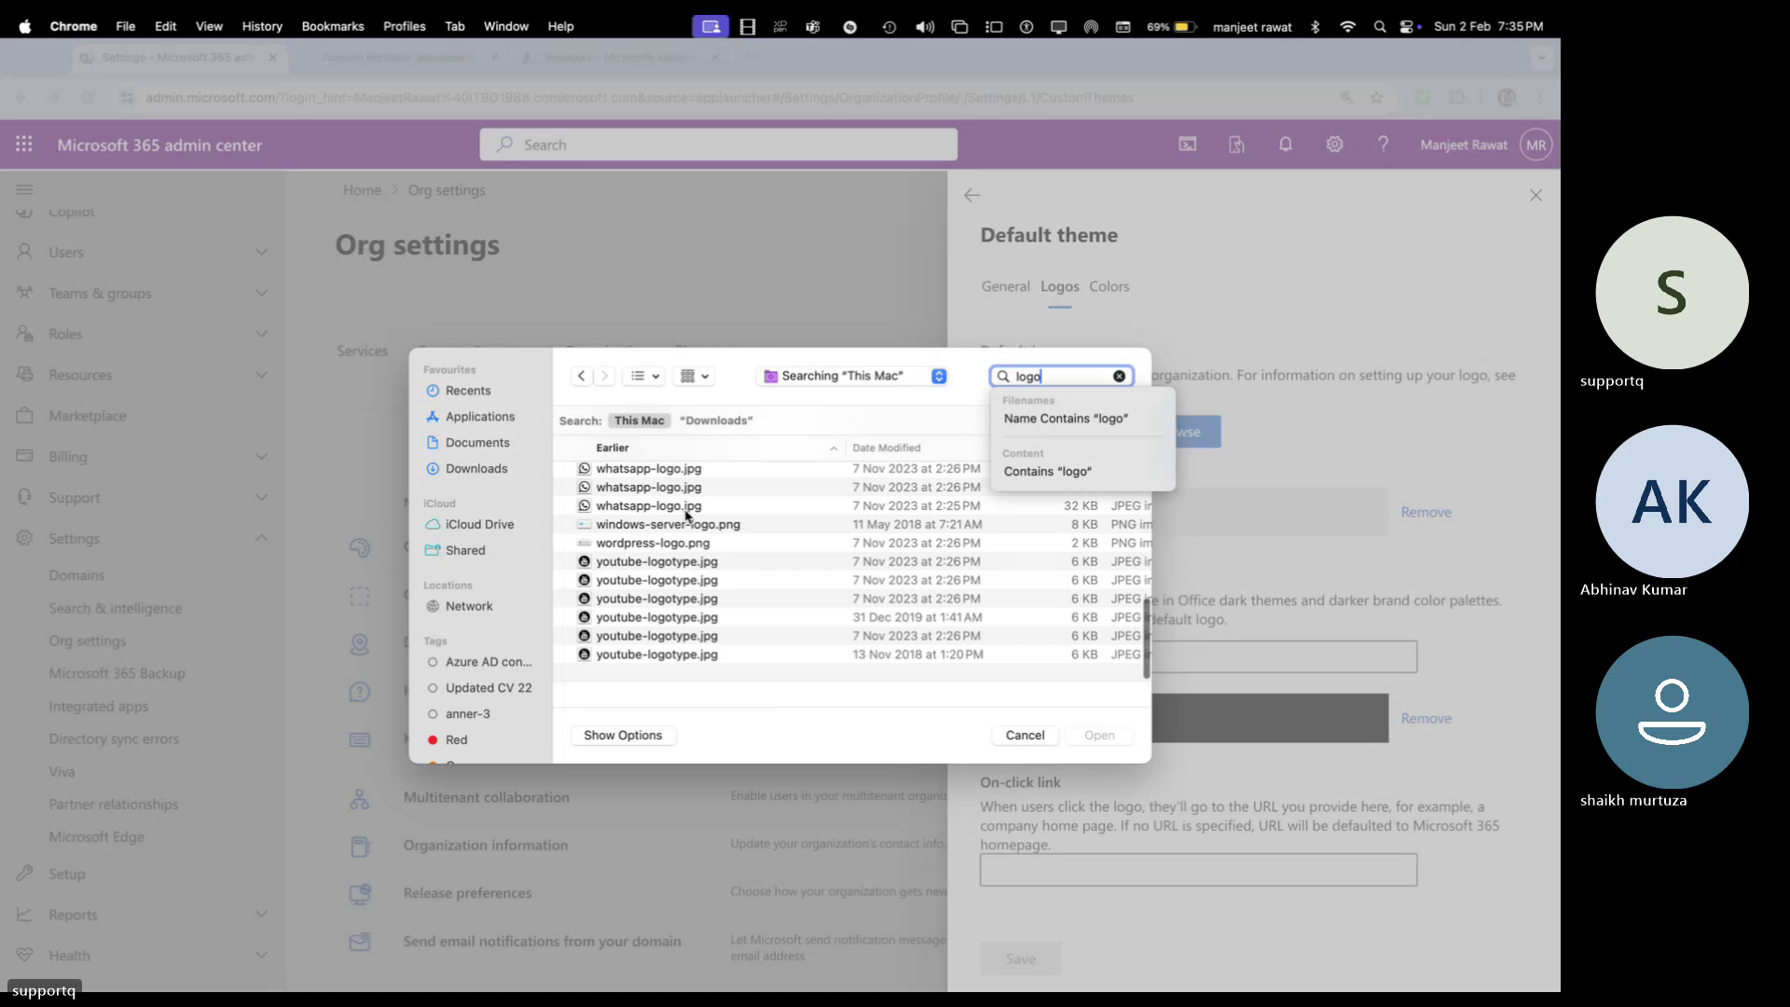
scroll(687, 516, "up", 10)
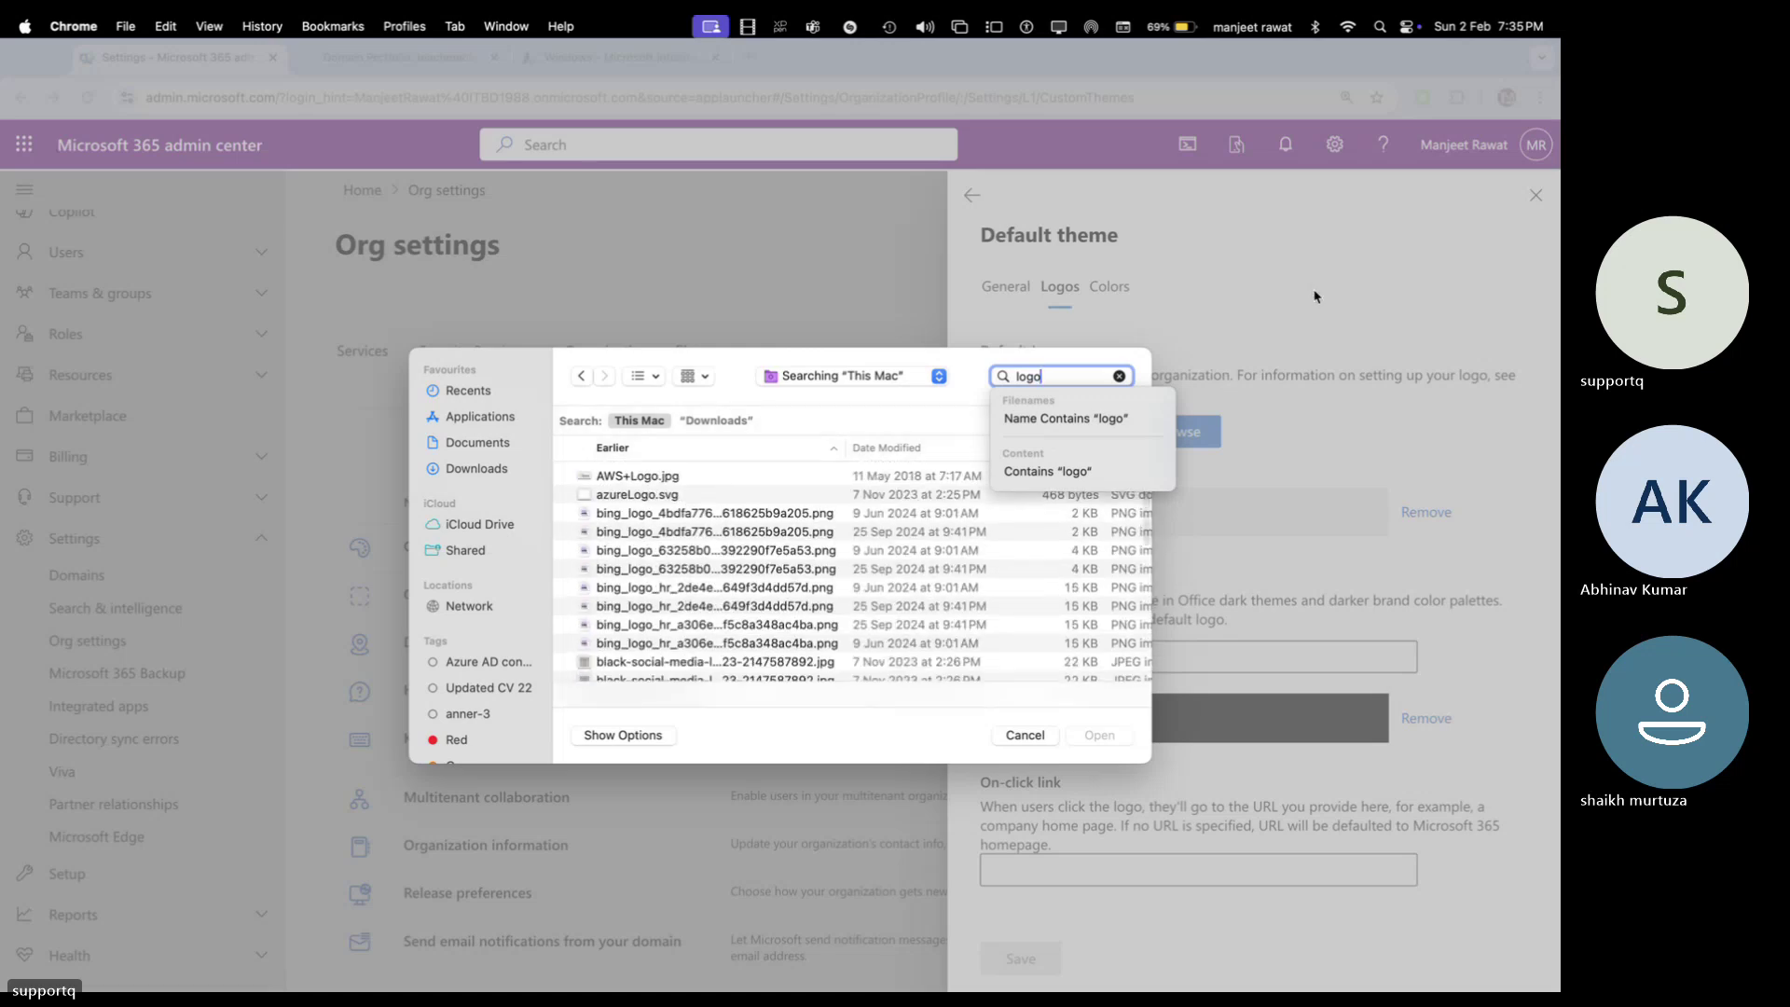
left_click(1120, 375)
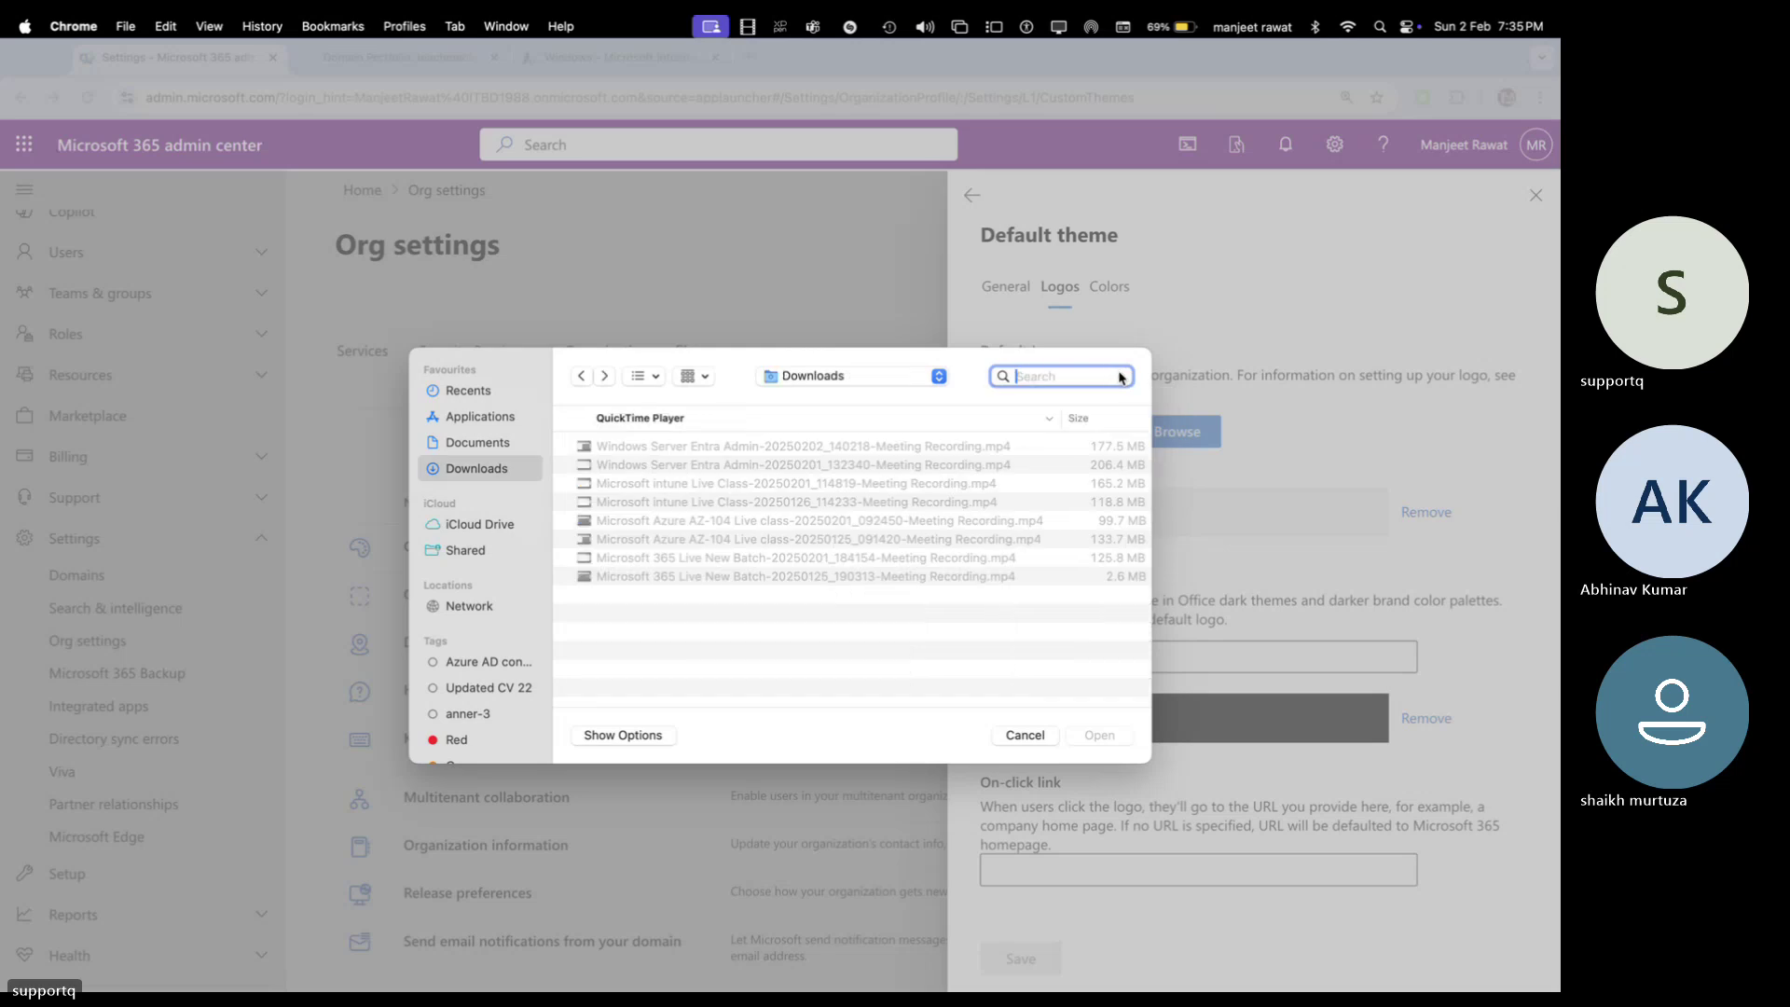
left_click(1025, 735)
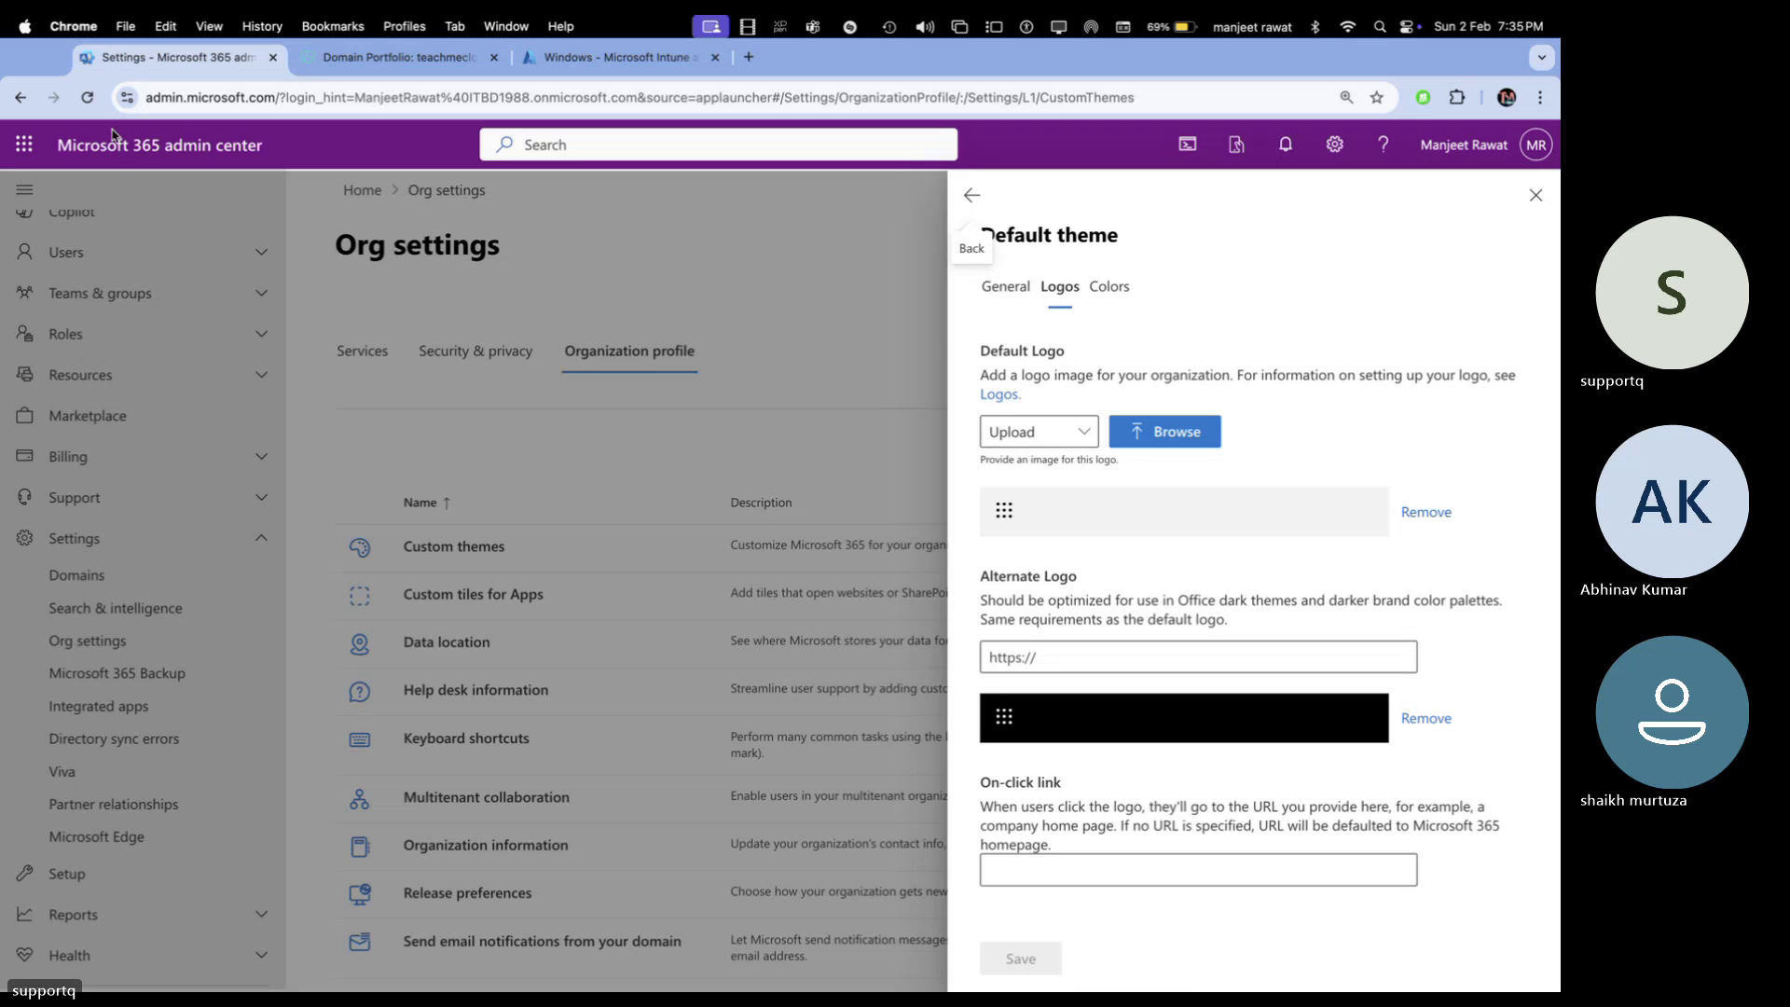
Close the GoDaddy tab and search Google for 'teach me cloud'
left_click(395, 58)
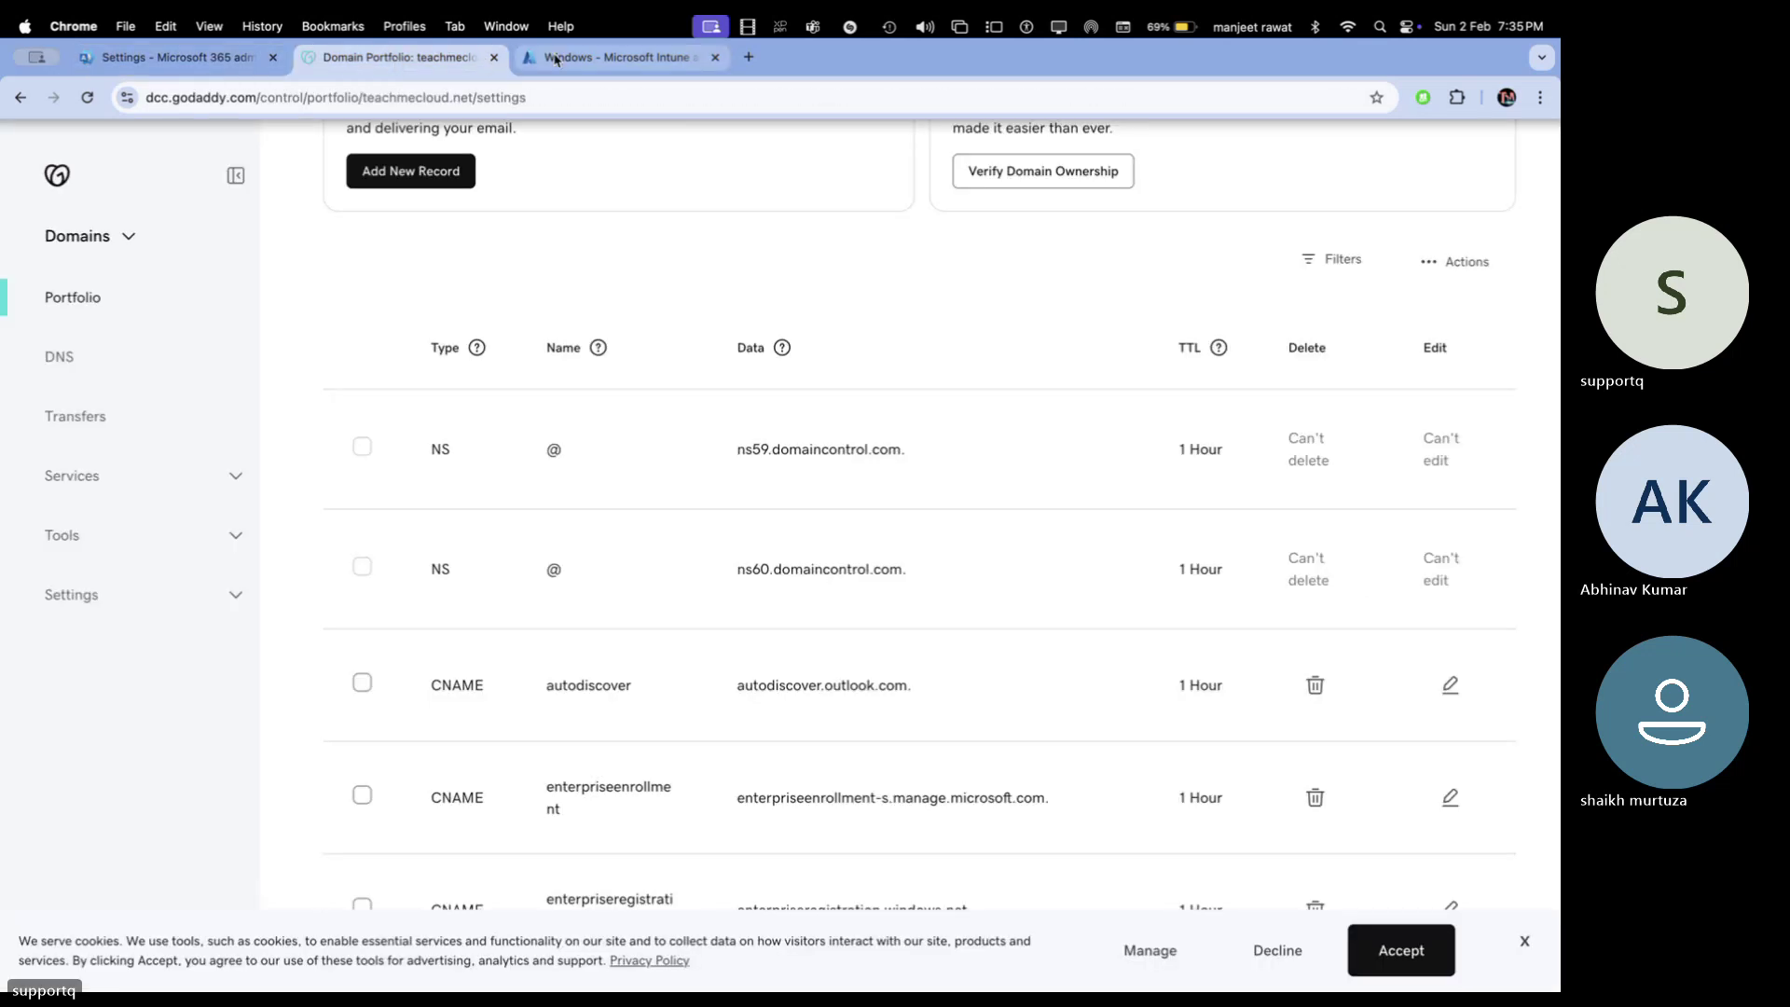
left_click(555, 60)
left_click(494, 58)
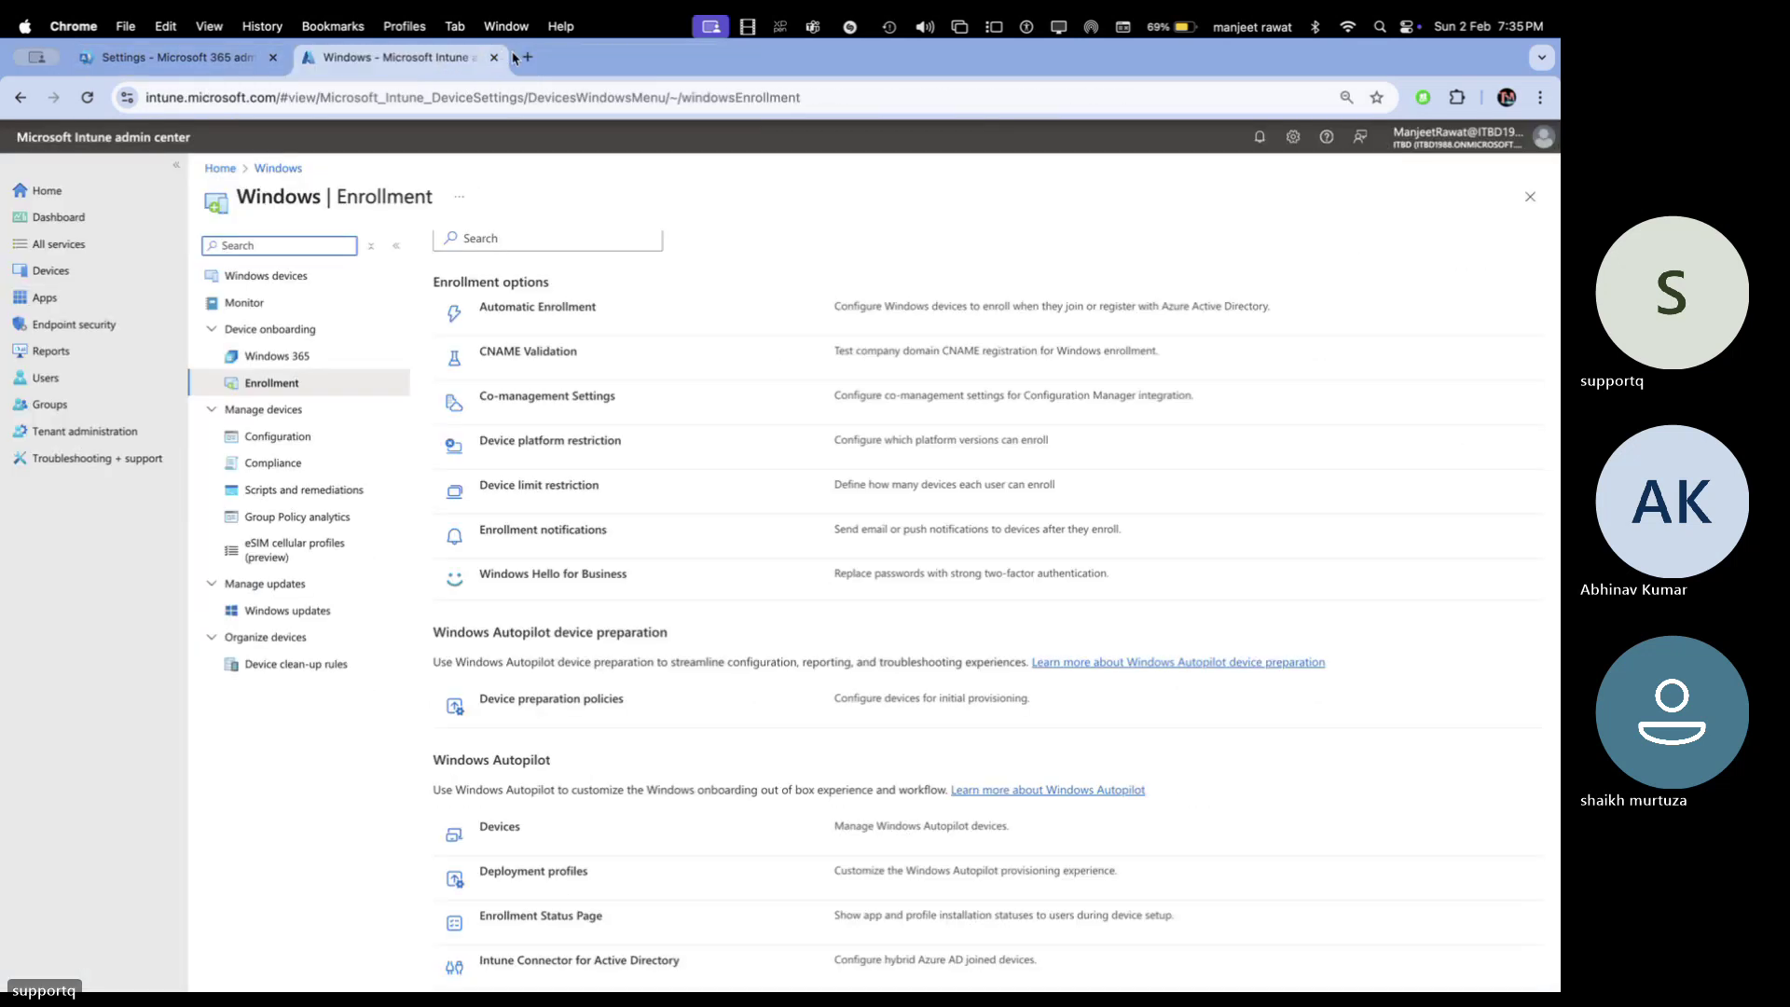
left_click(527, 56)
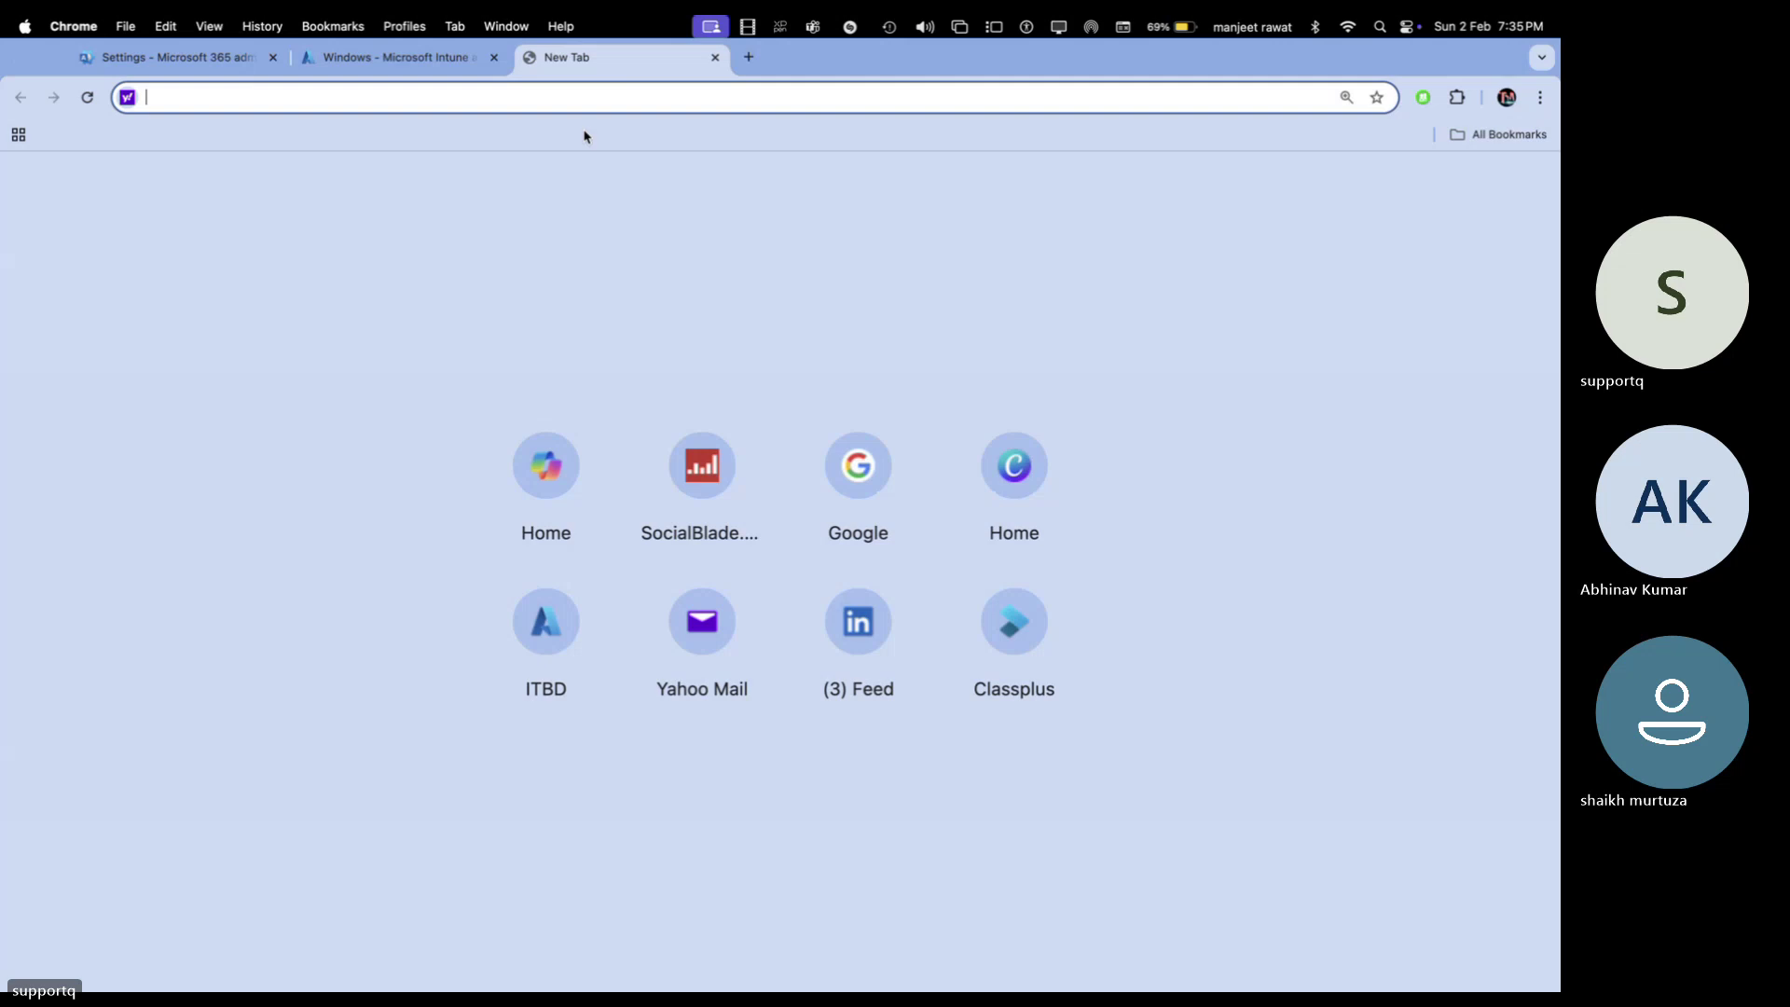
type("o")
key("BackSpace")
key("BackSpace")
type("google.co.in")
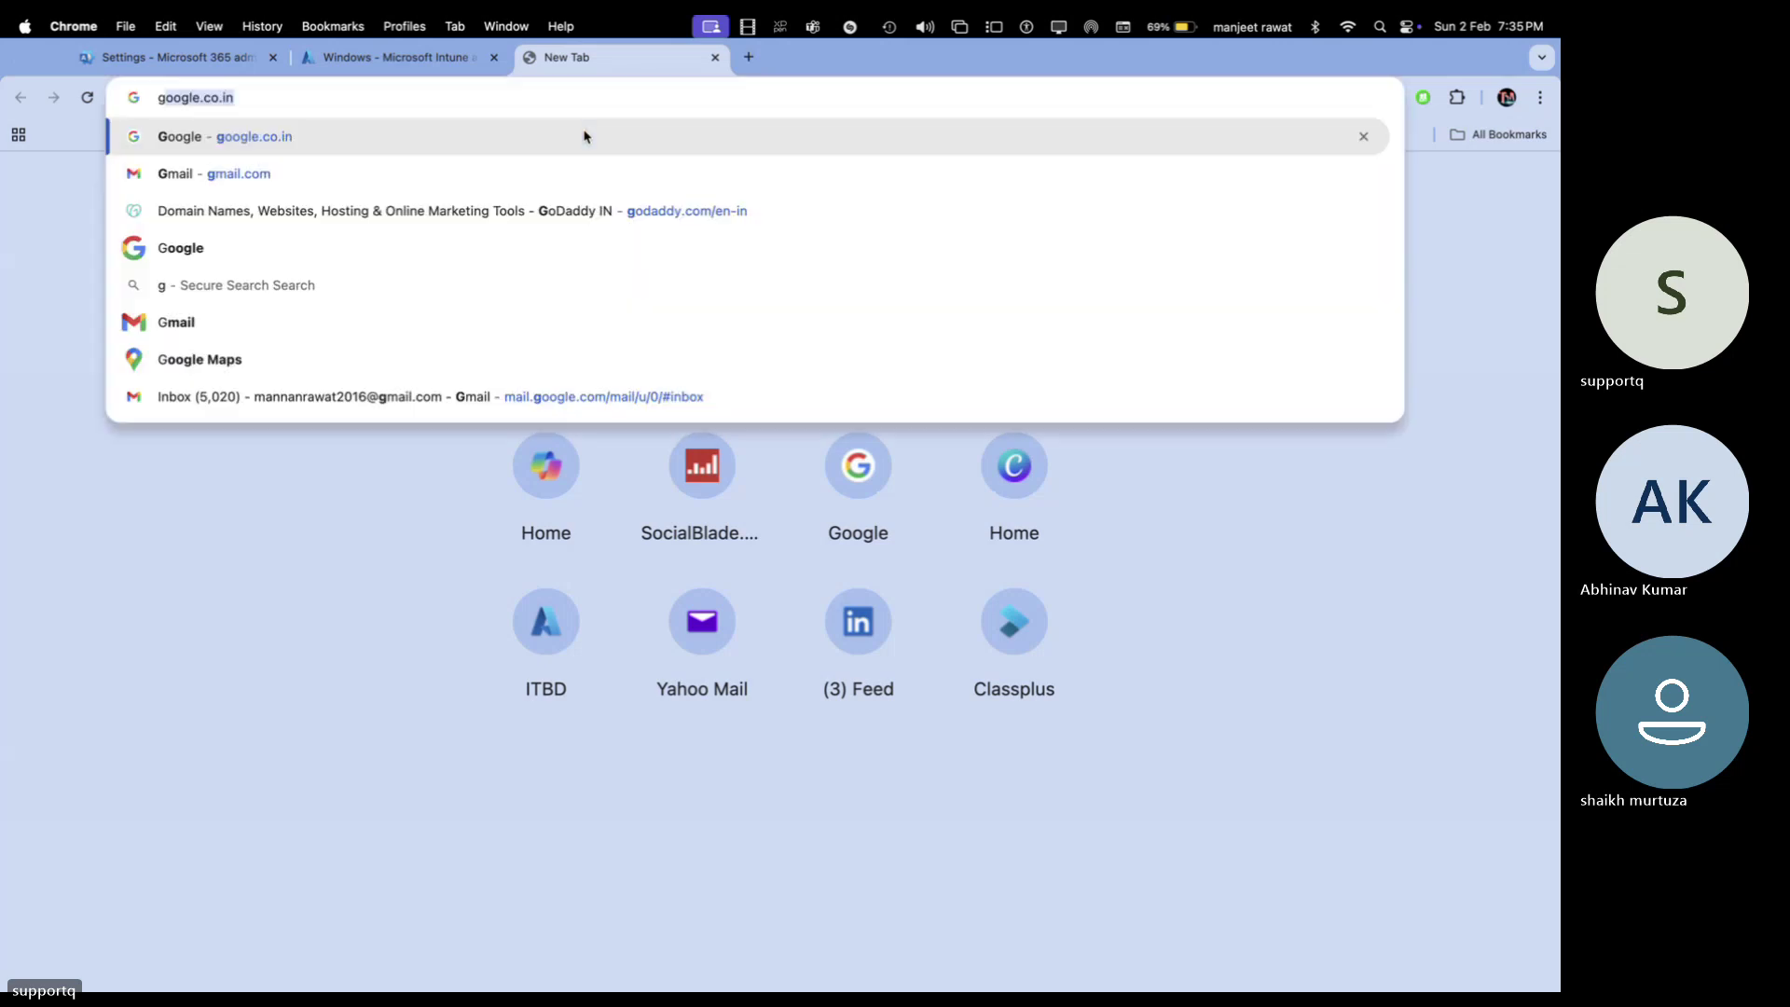
left_click(584, 137)
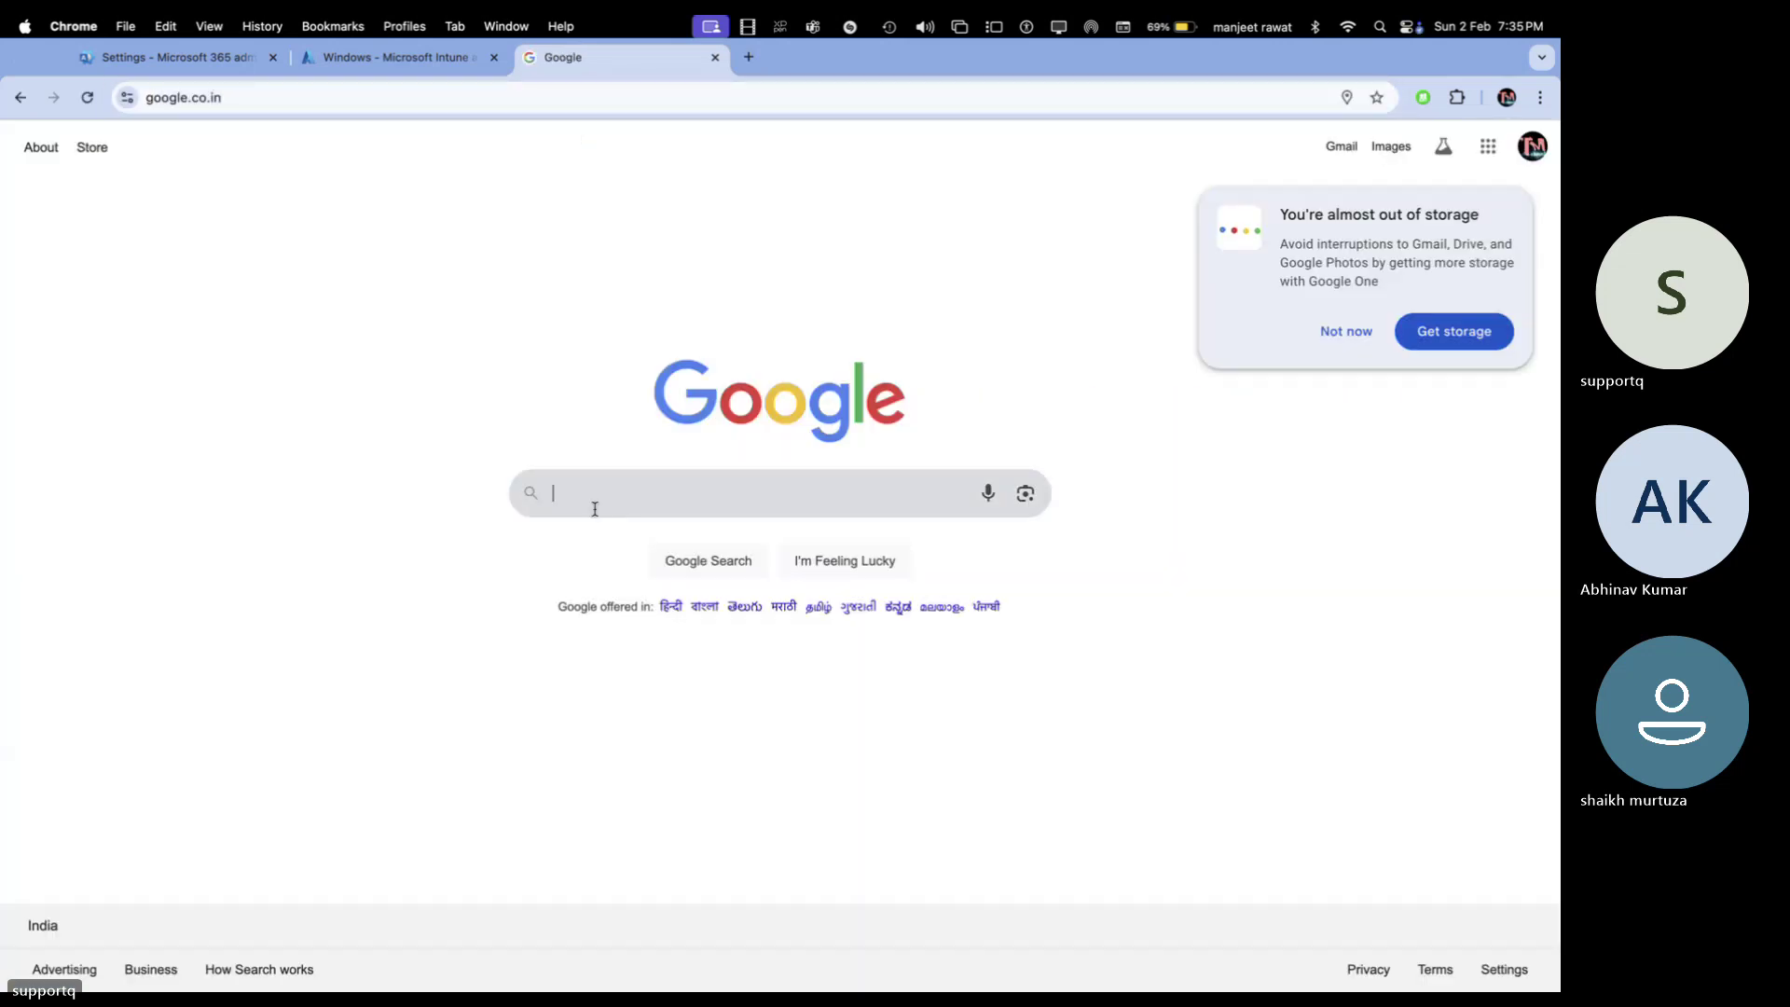
type("teach me c")
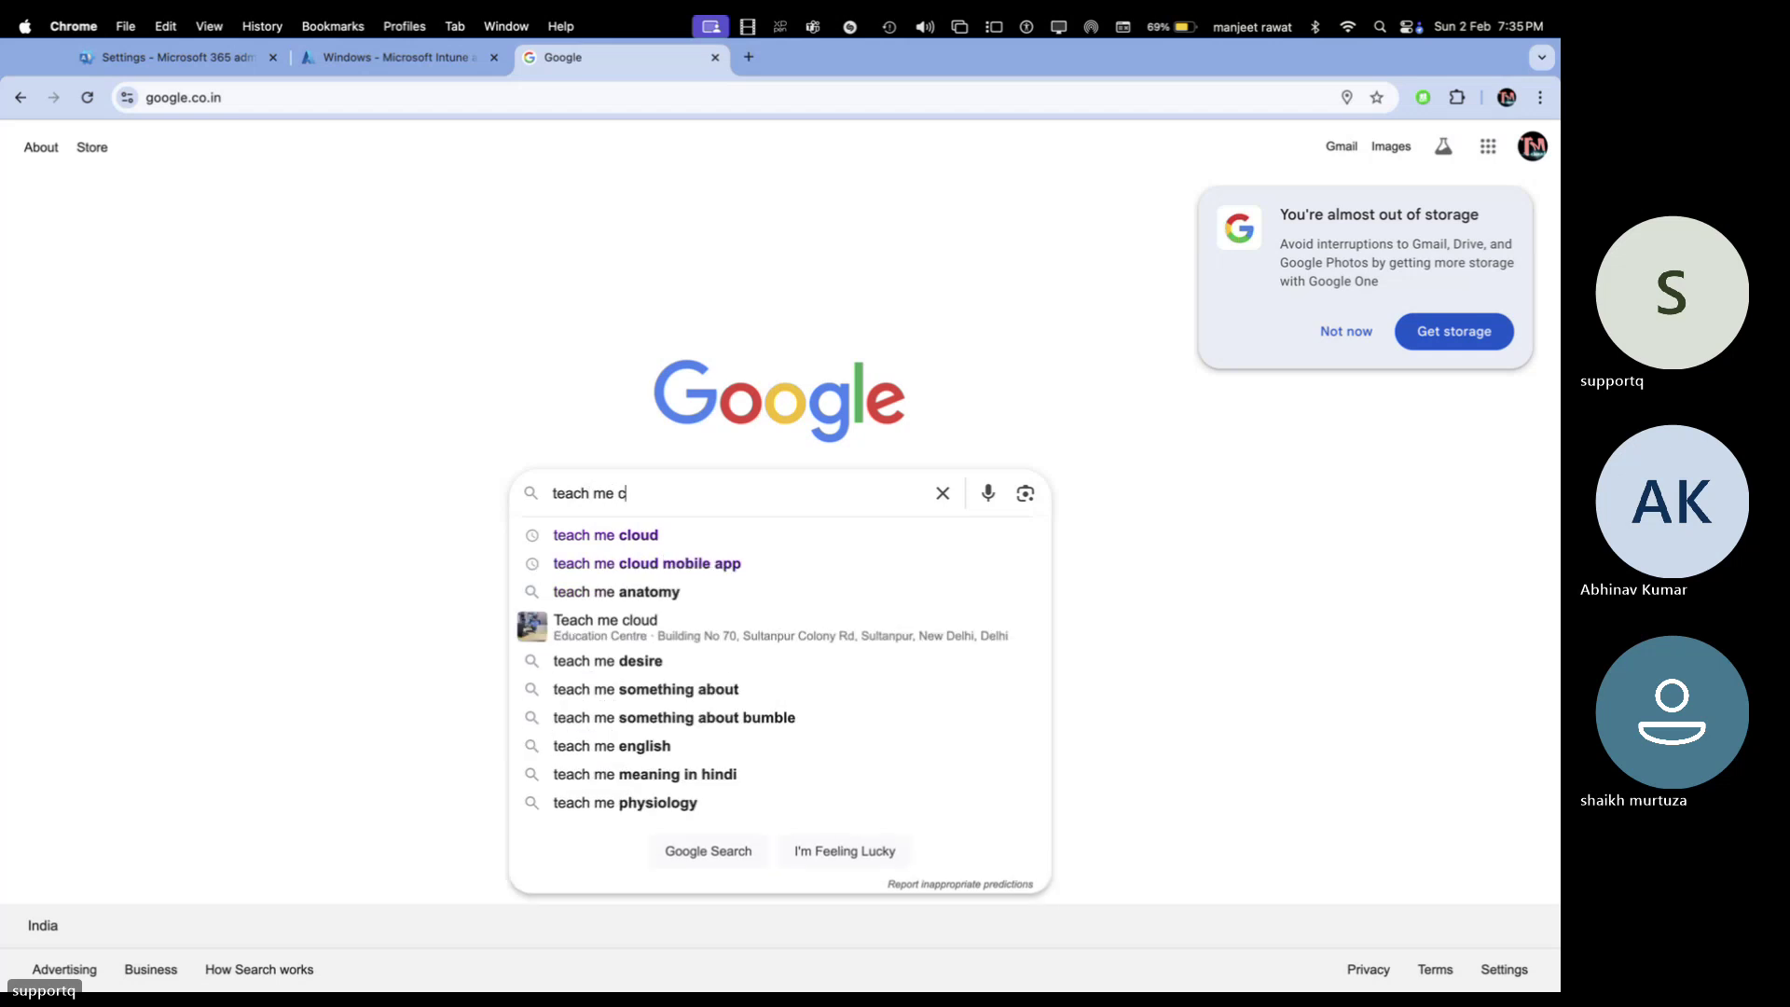
type("loud")
key("Return")
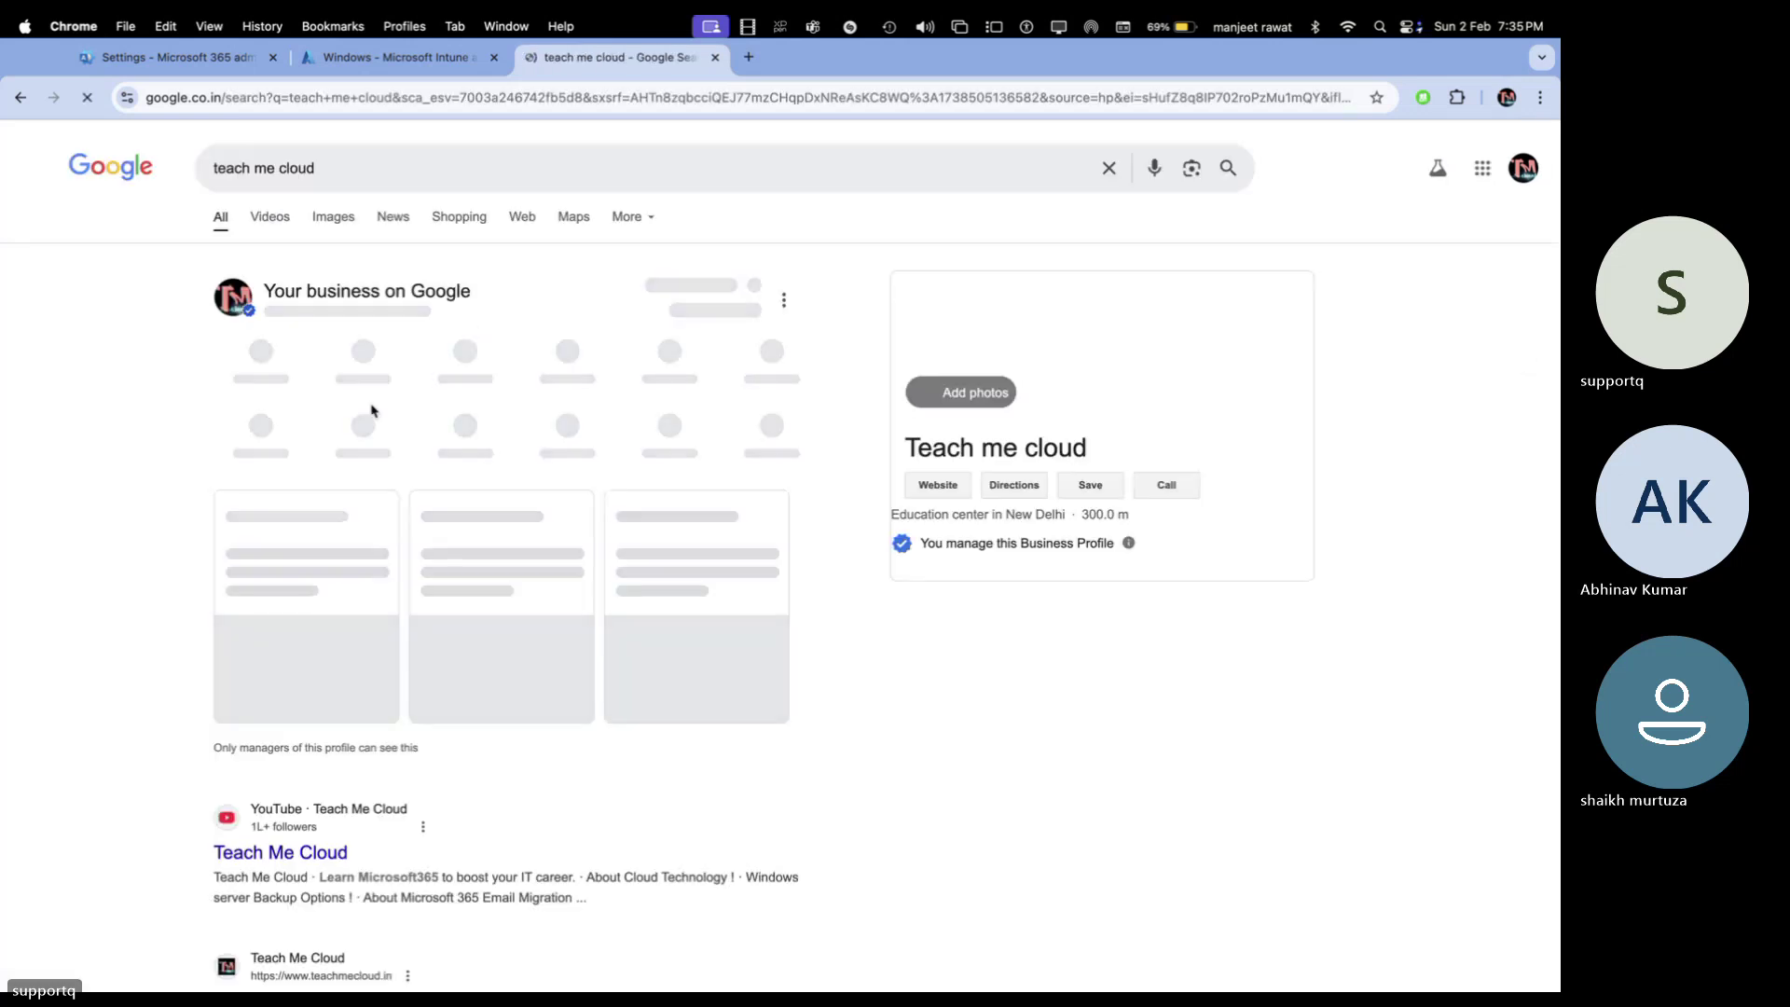
Save the TM cloud logo from image results as 'logo tmc'
left_click(331, 221)
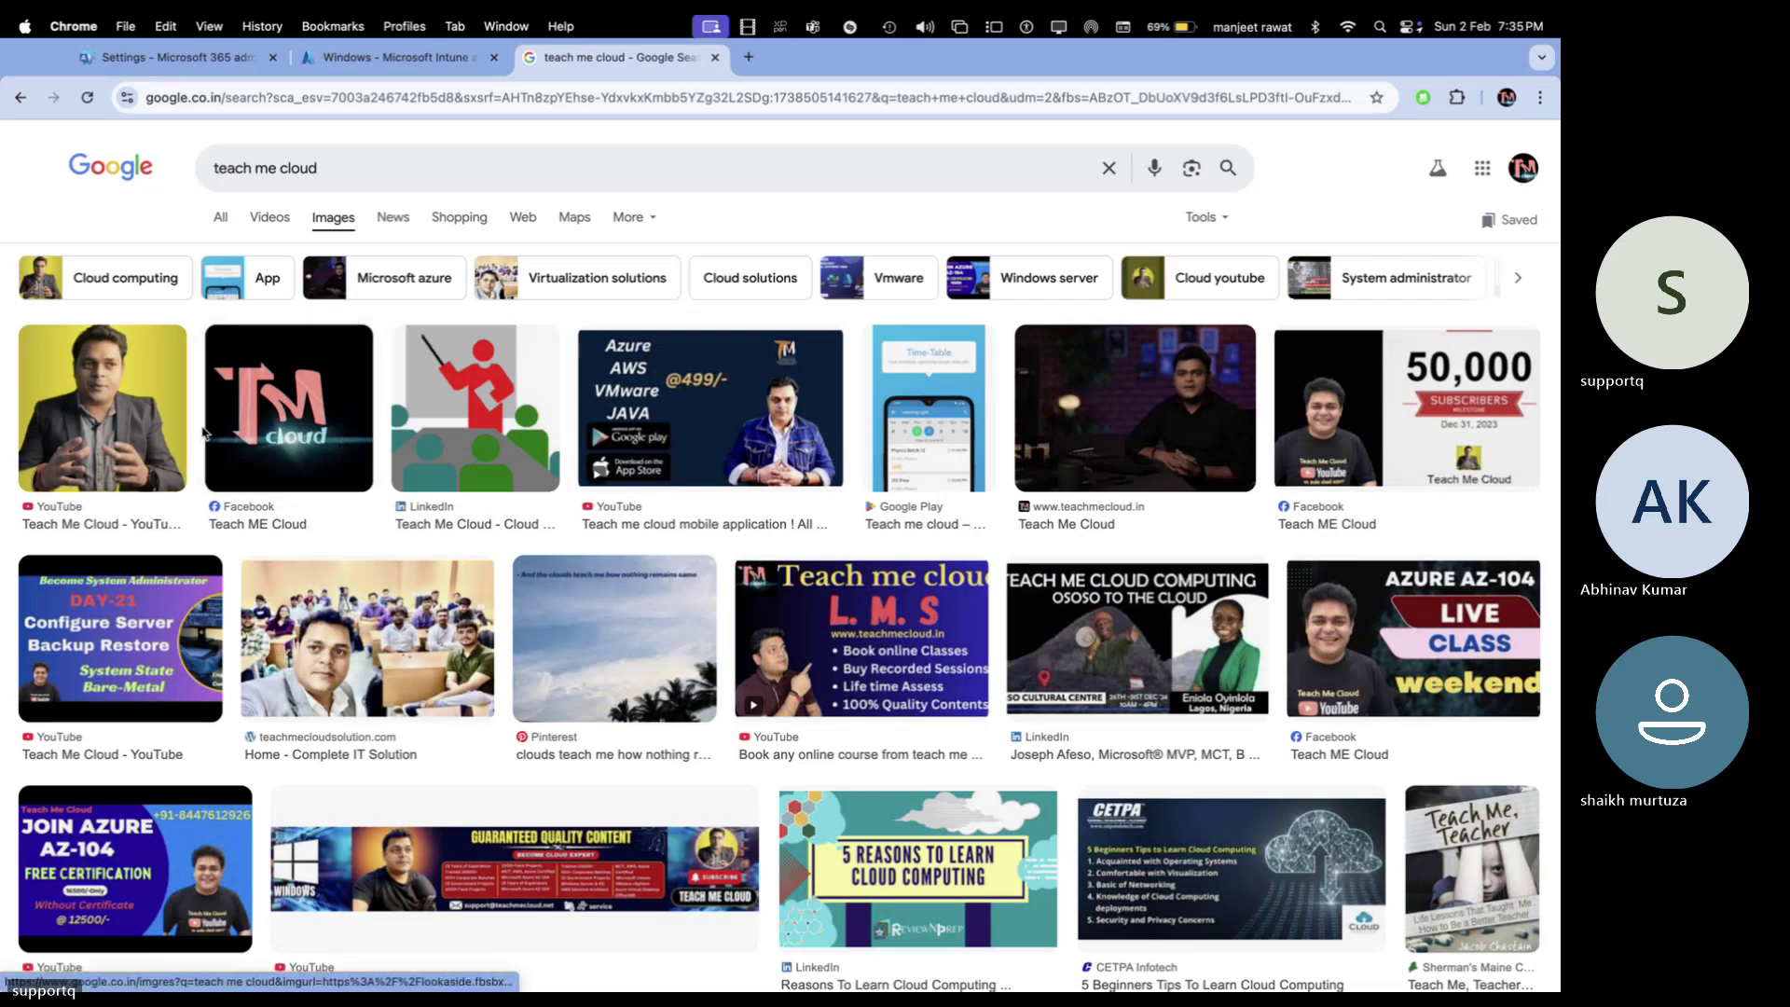
left_click(308, 417)
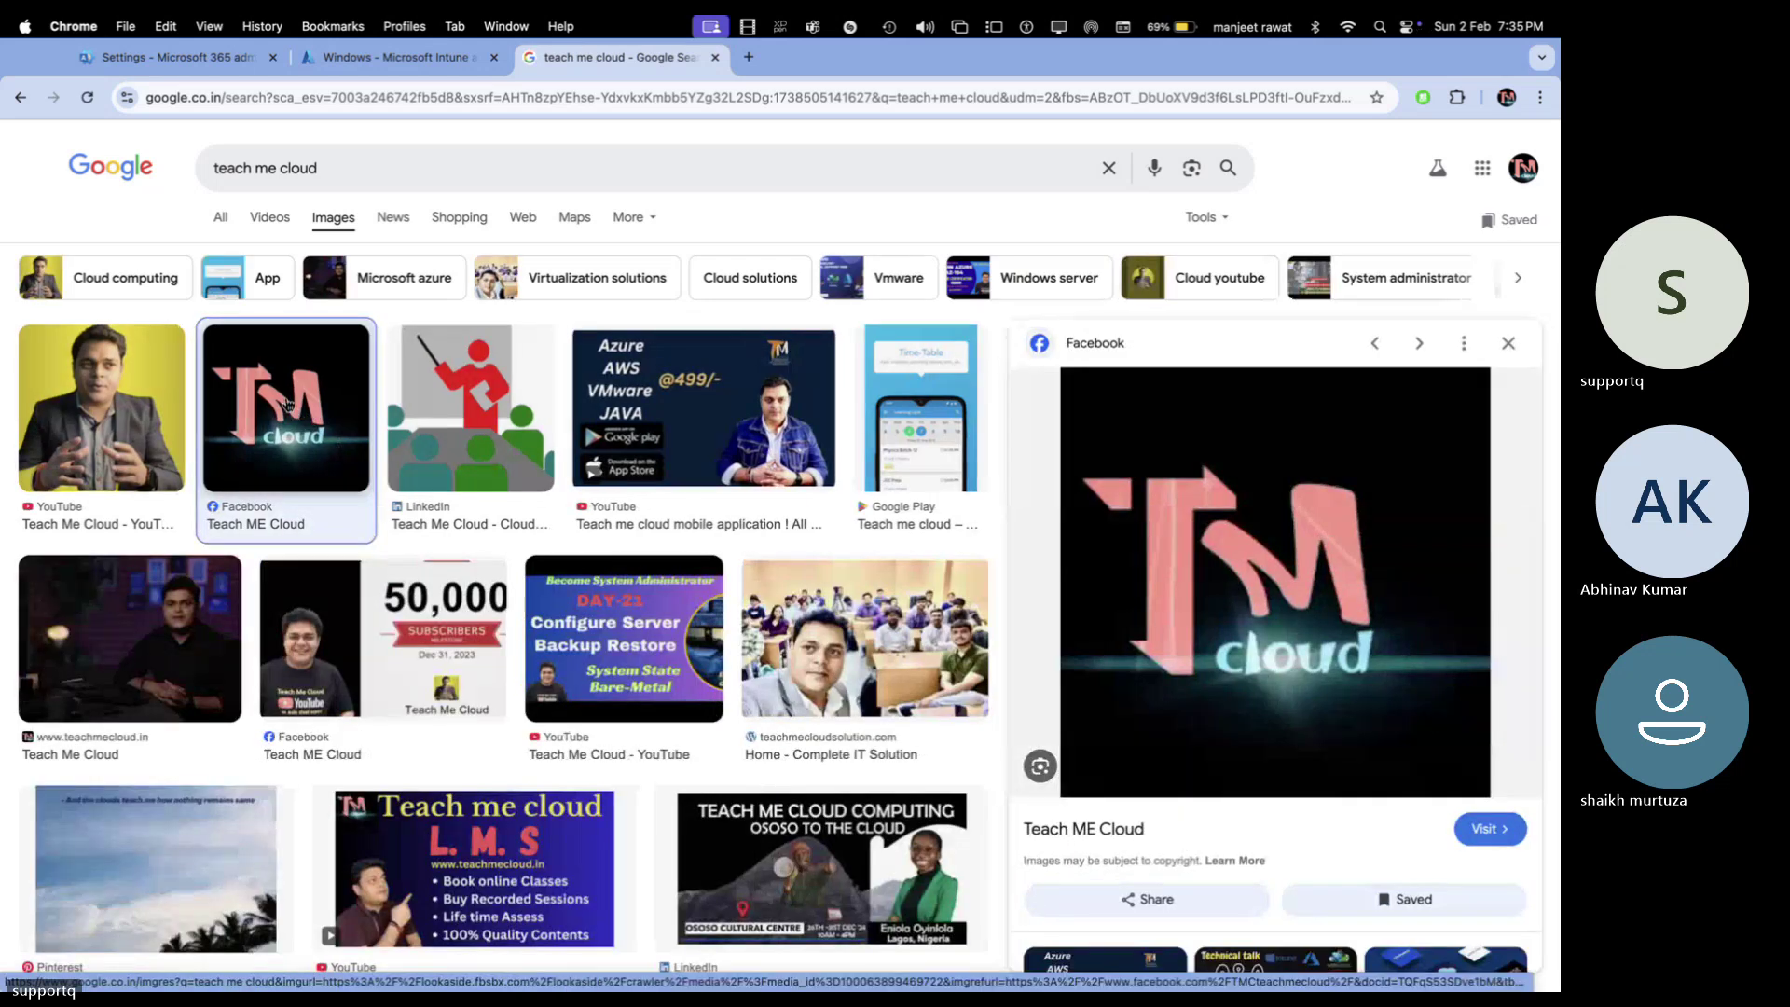
right_click(285, 403)
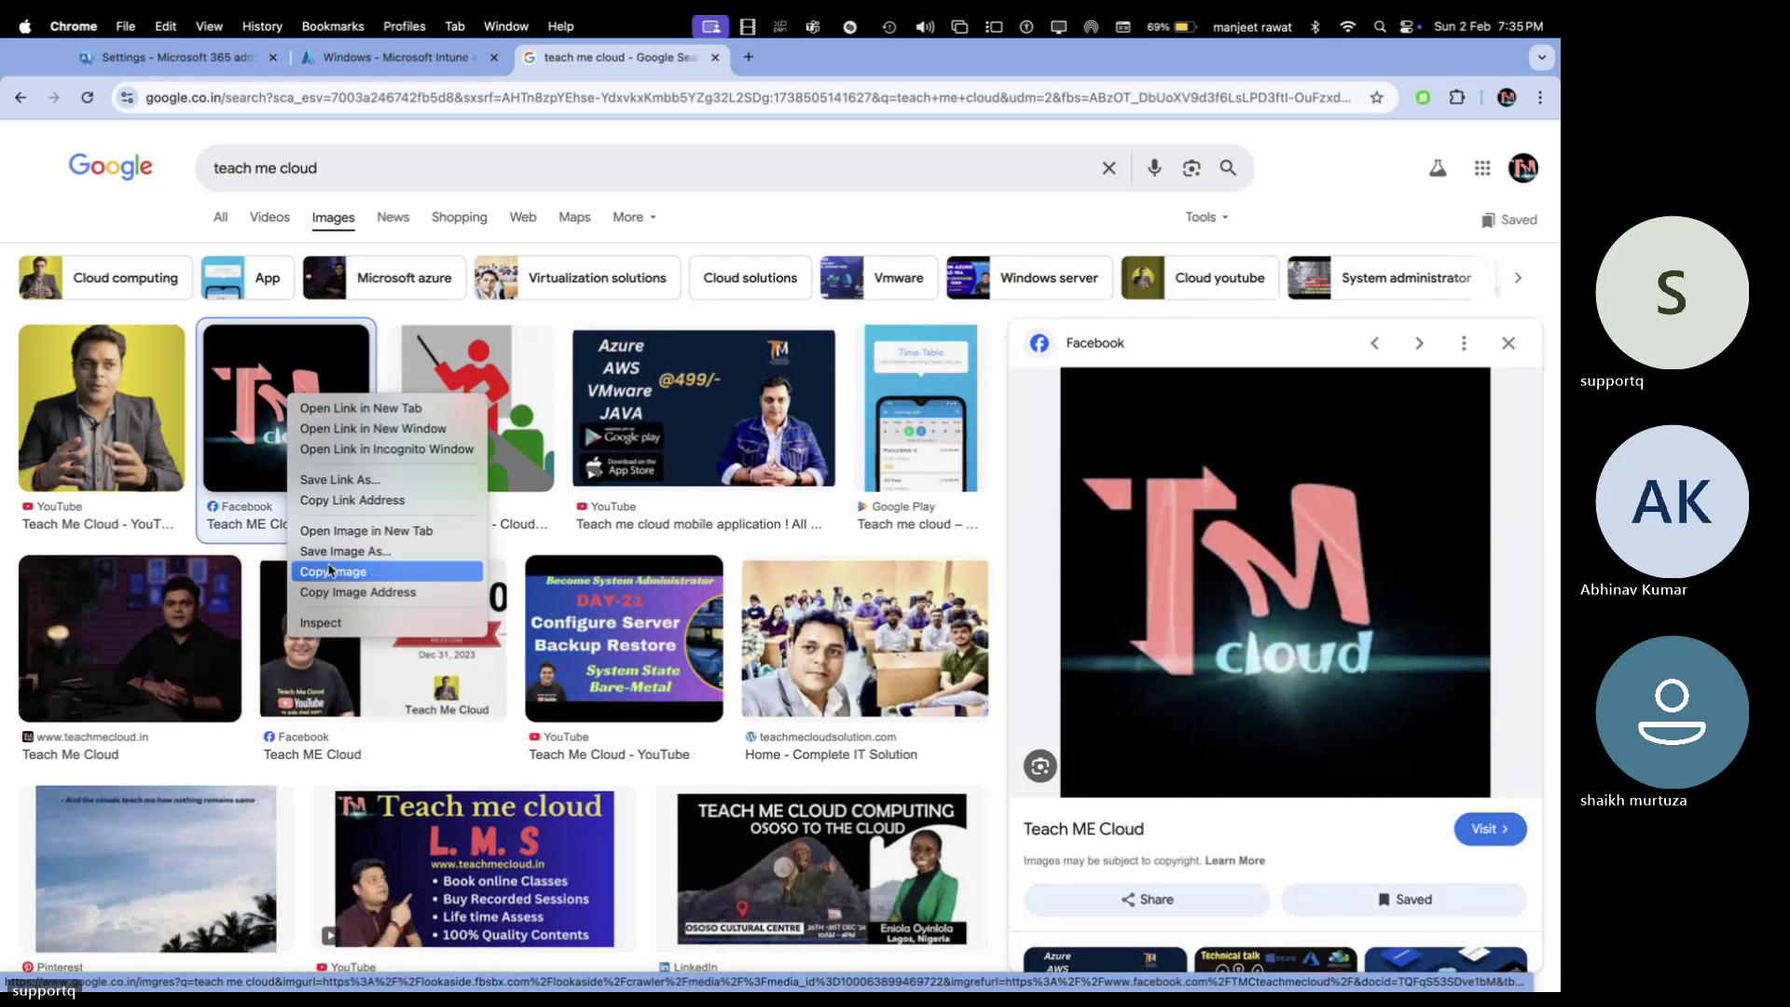
left_click(489, 376)
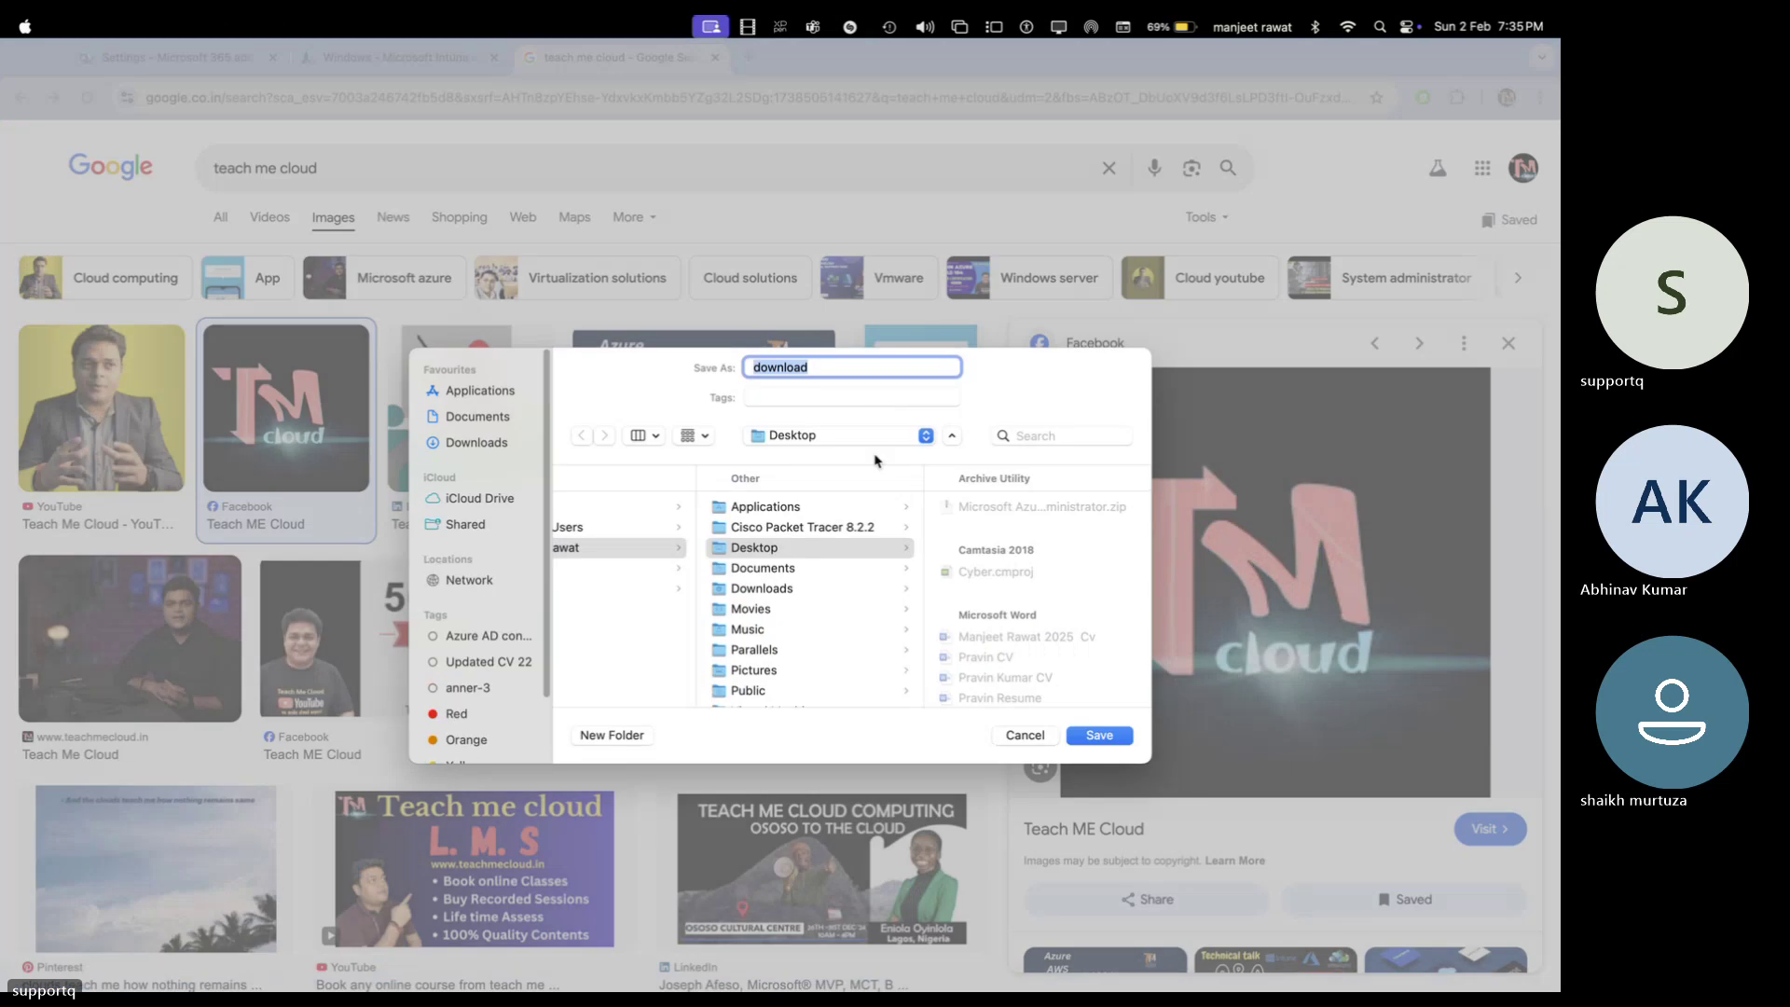
type("logo tmc")
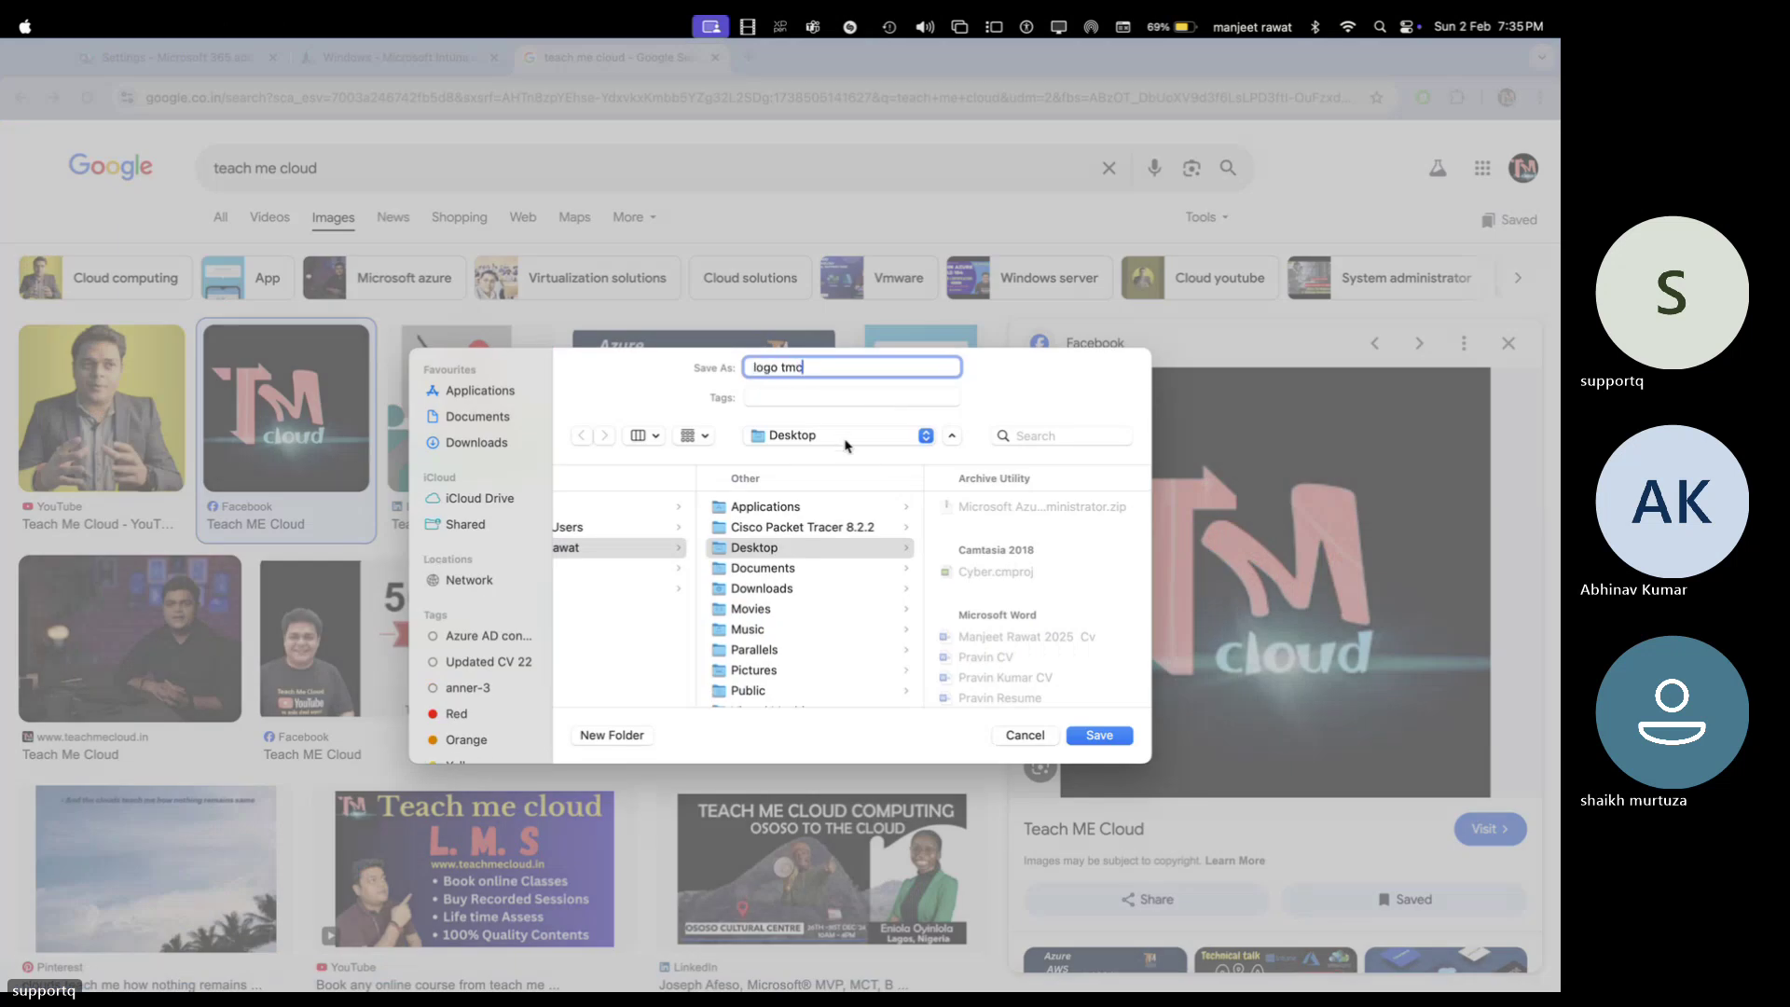
key("Return")
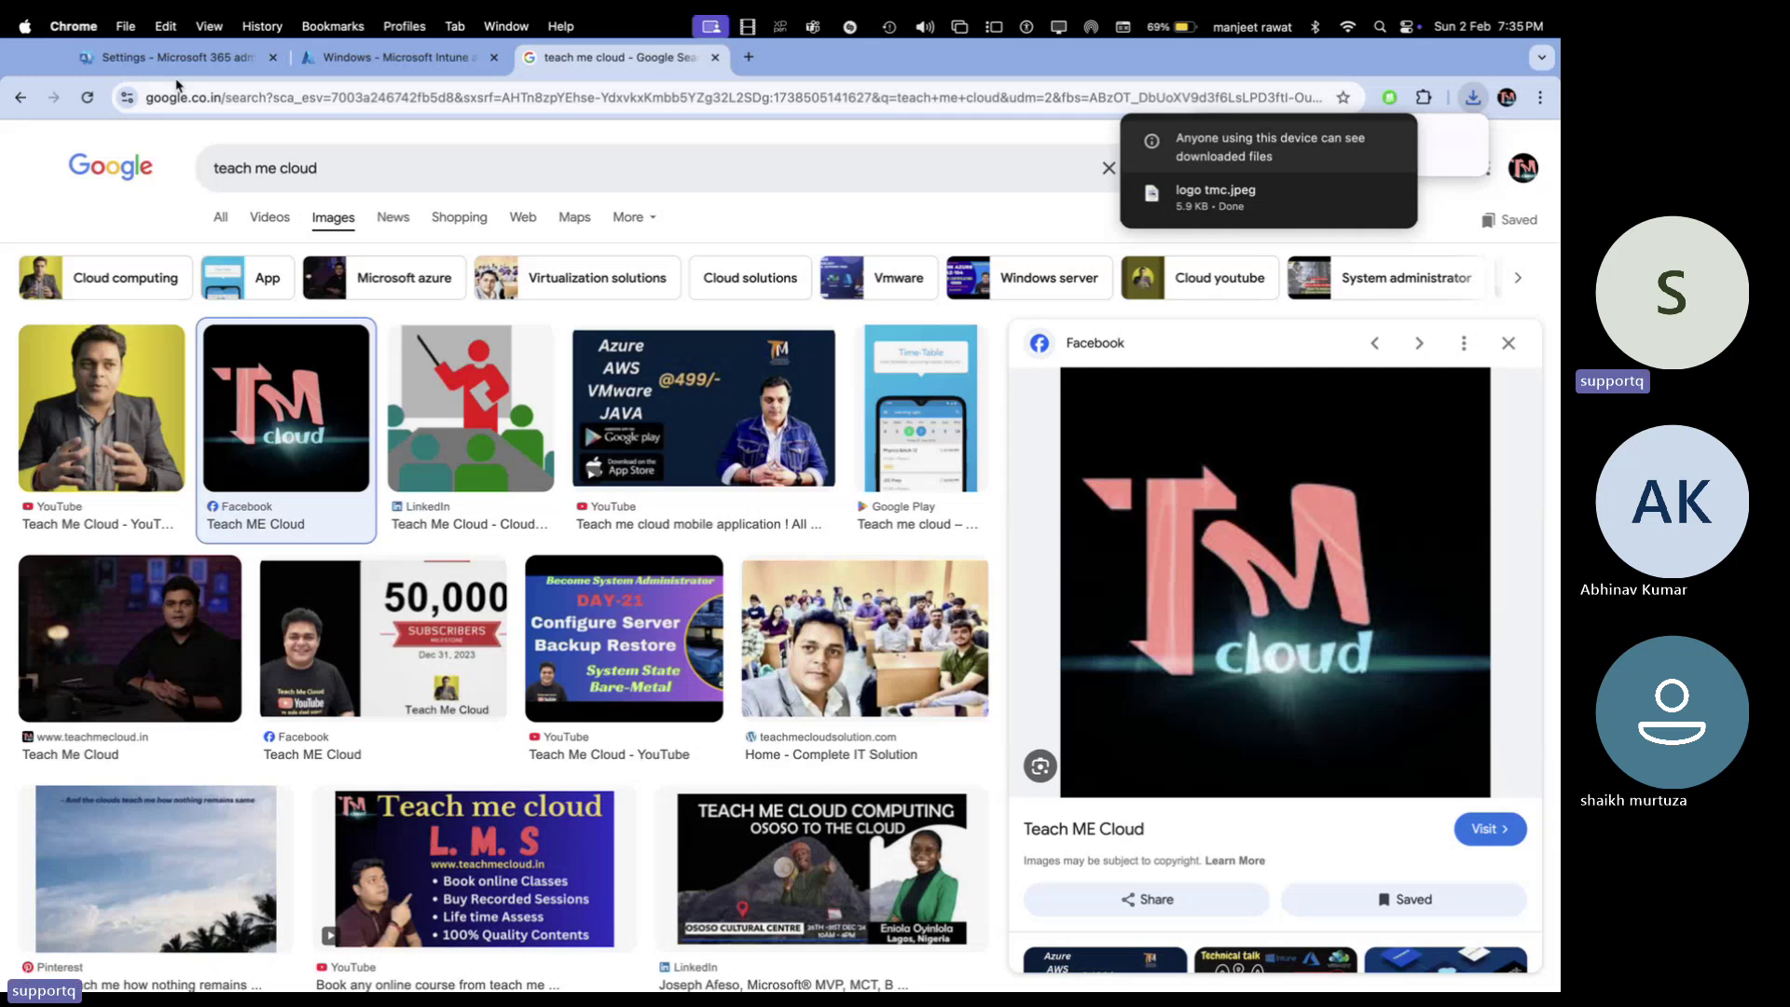
left_click(182, 63)
left_click(1165, 430)
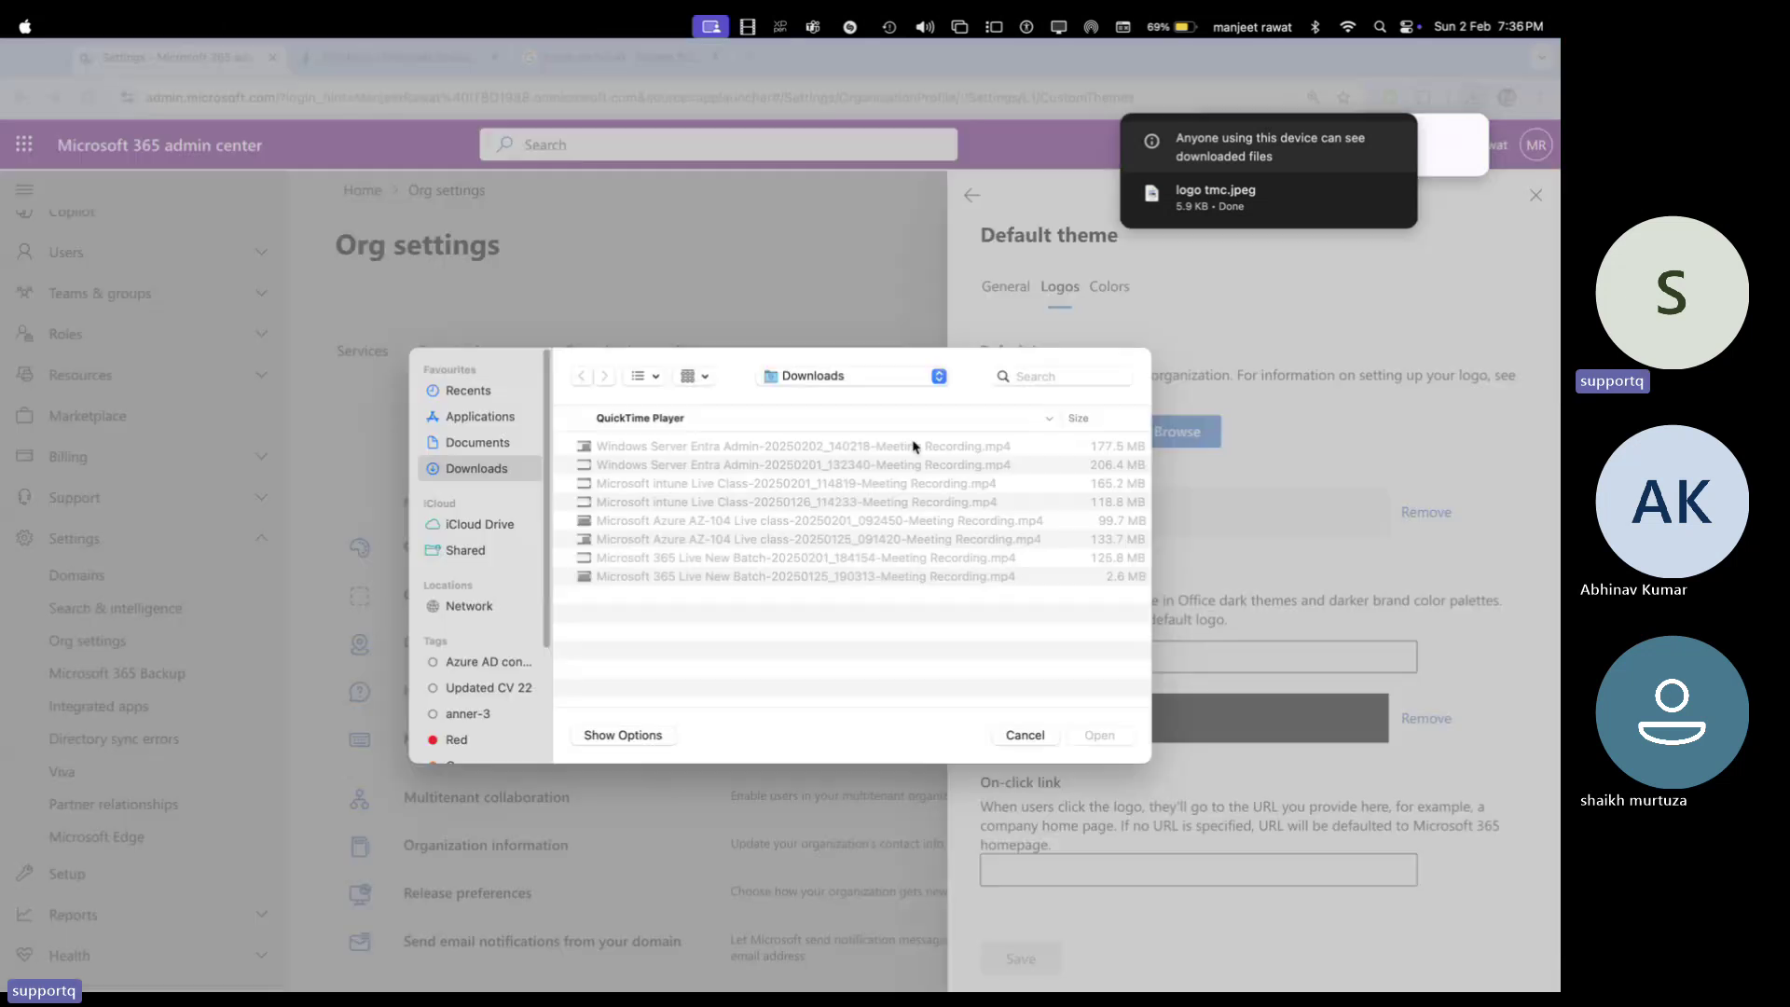
left_click(813, 375)
left_click(808, 508)
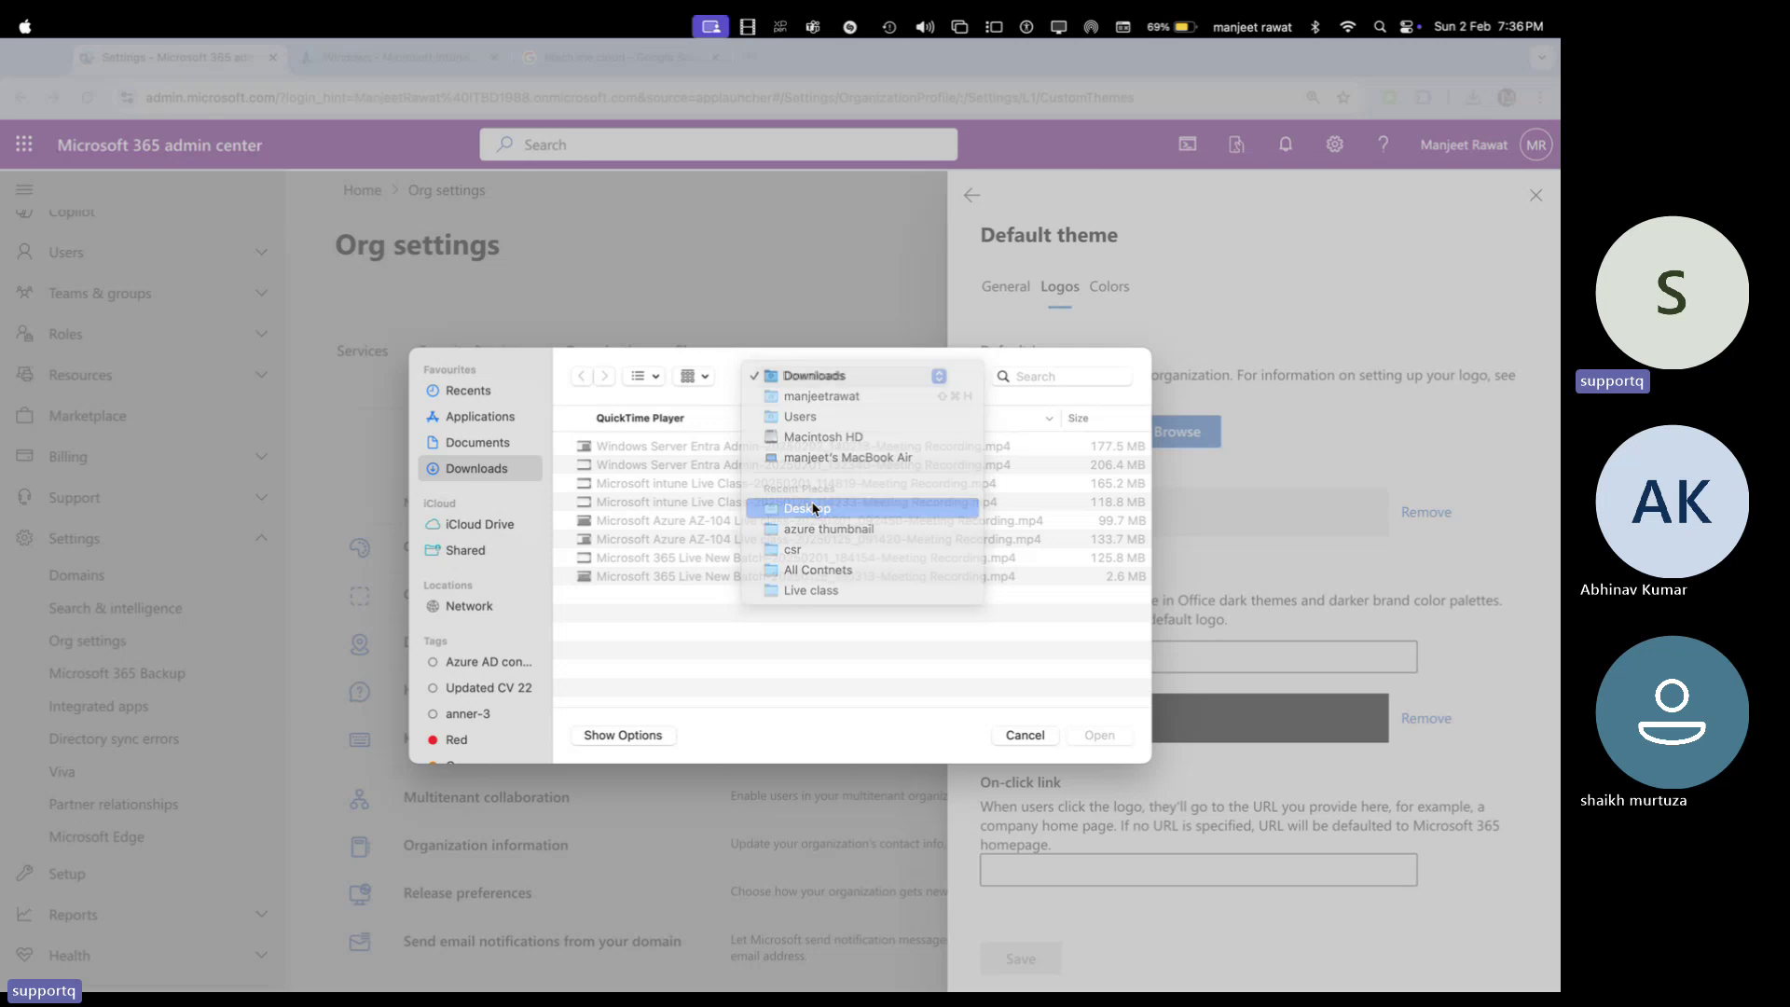
left_click(1040, 378)
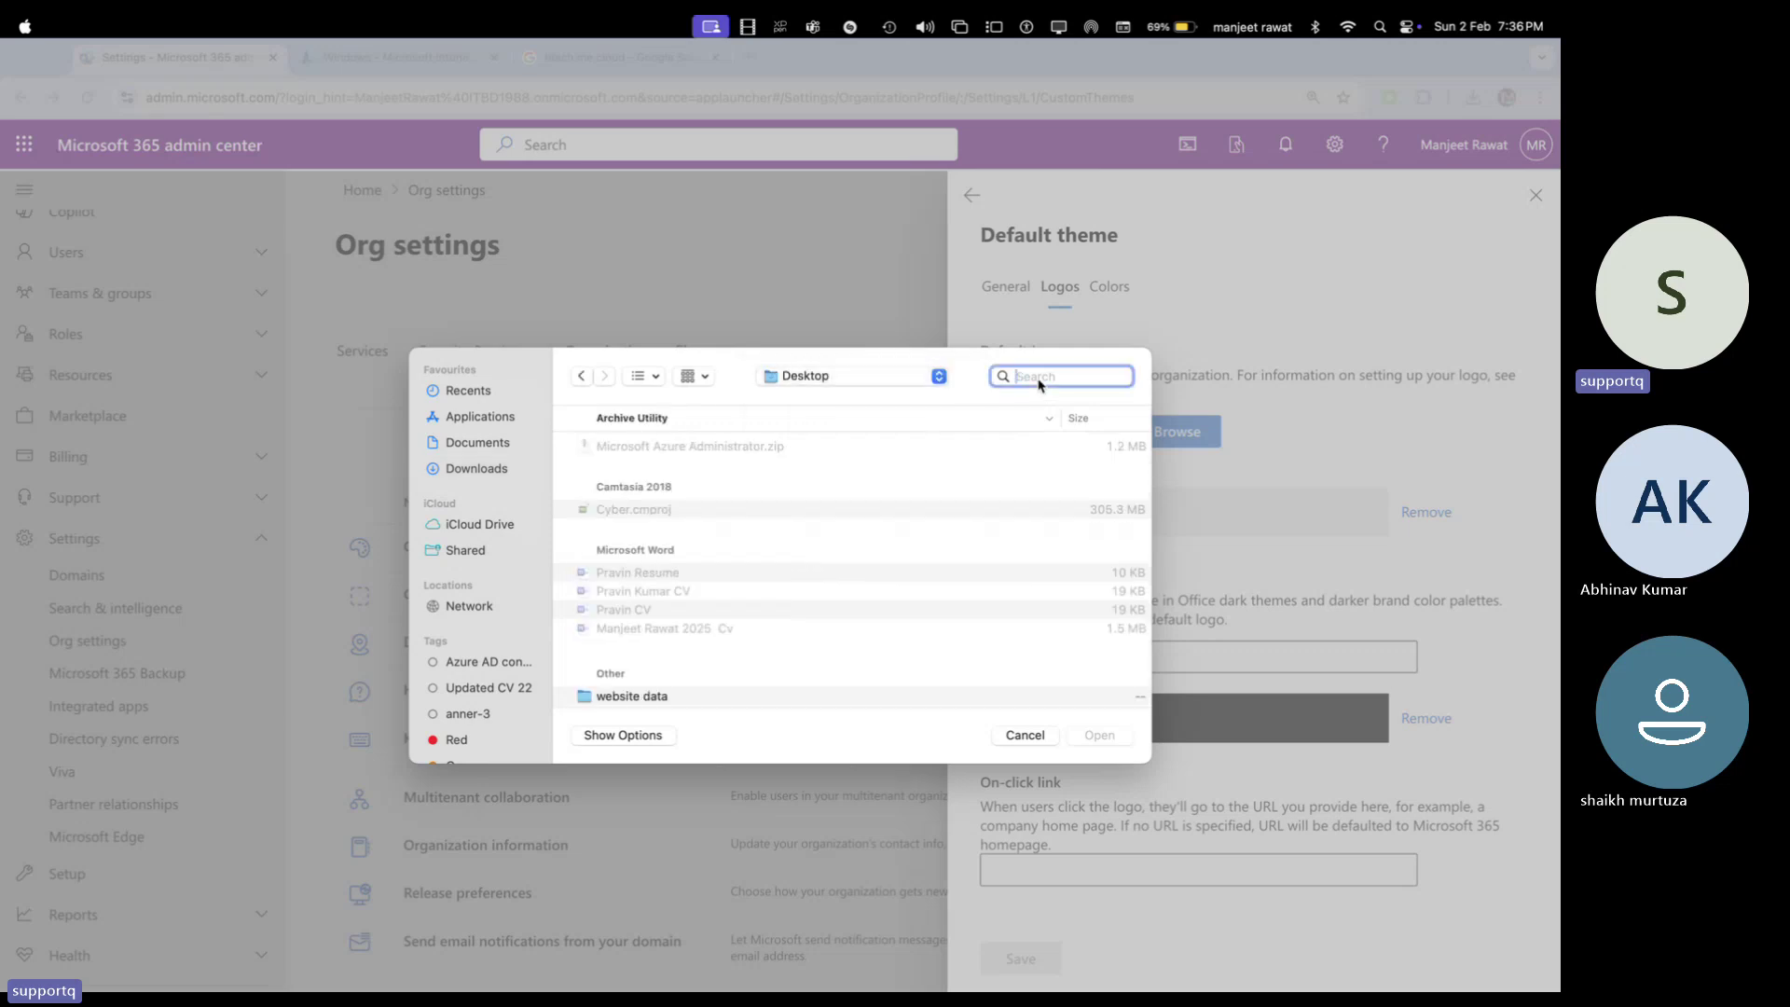
type("logo tm")
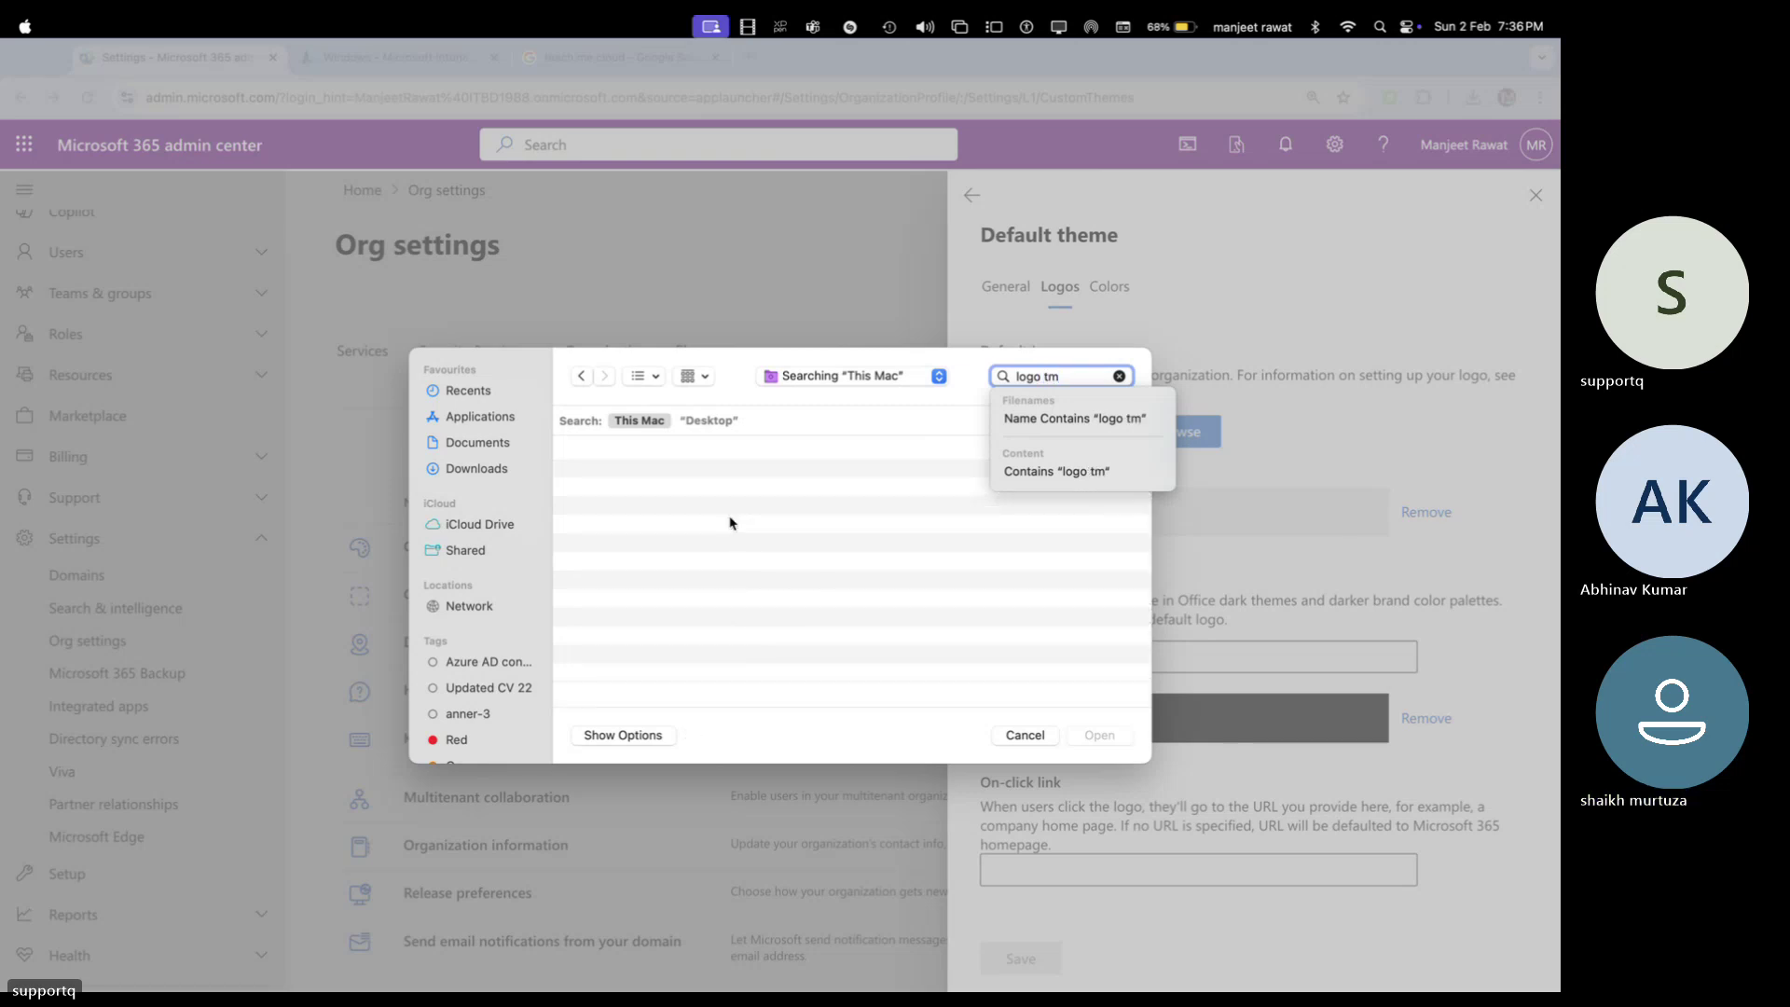
type("c")
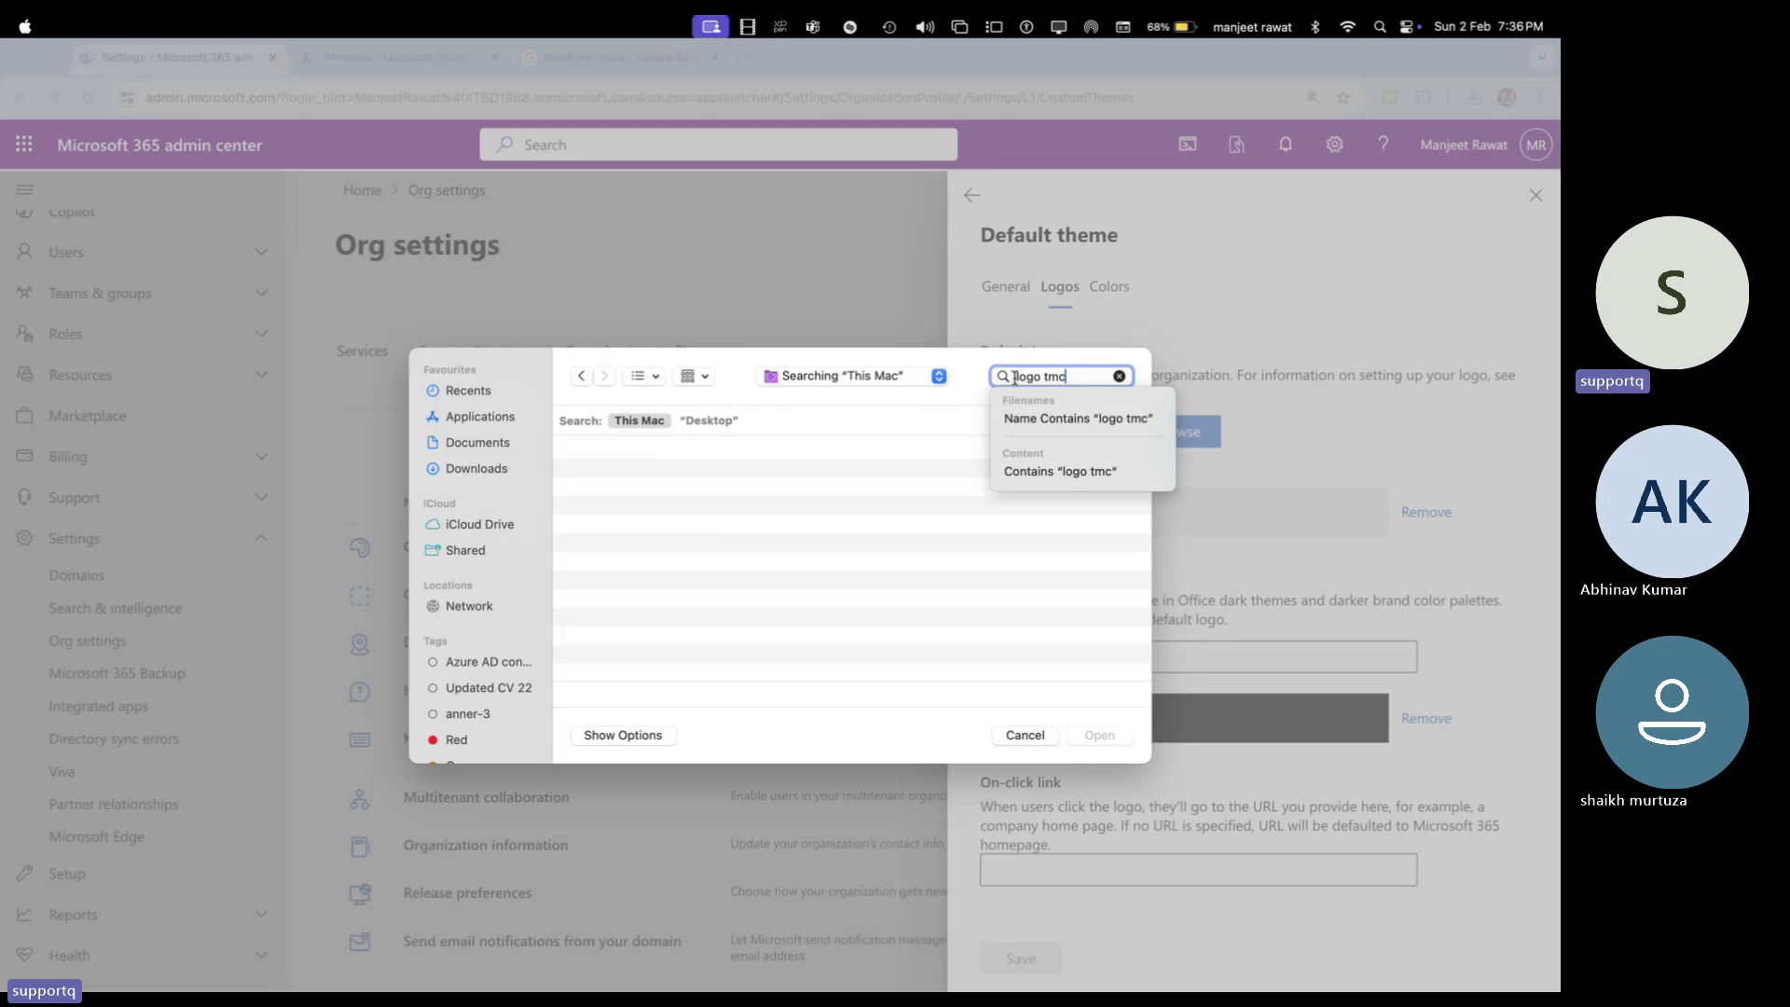
key("ctrl+Right")
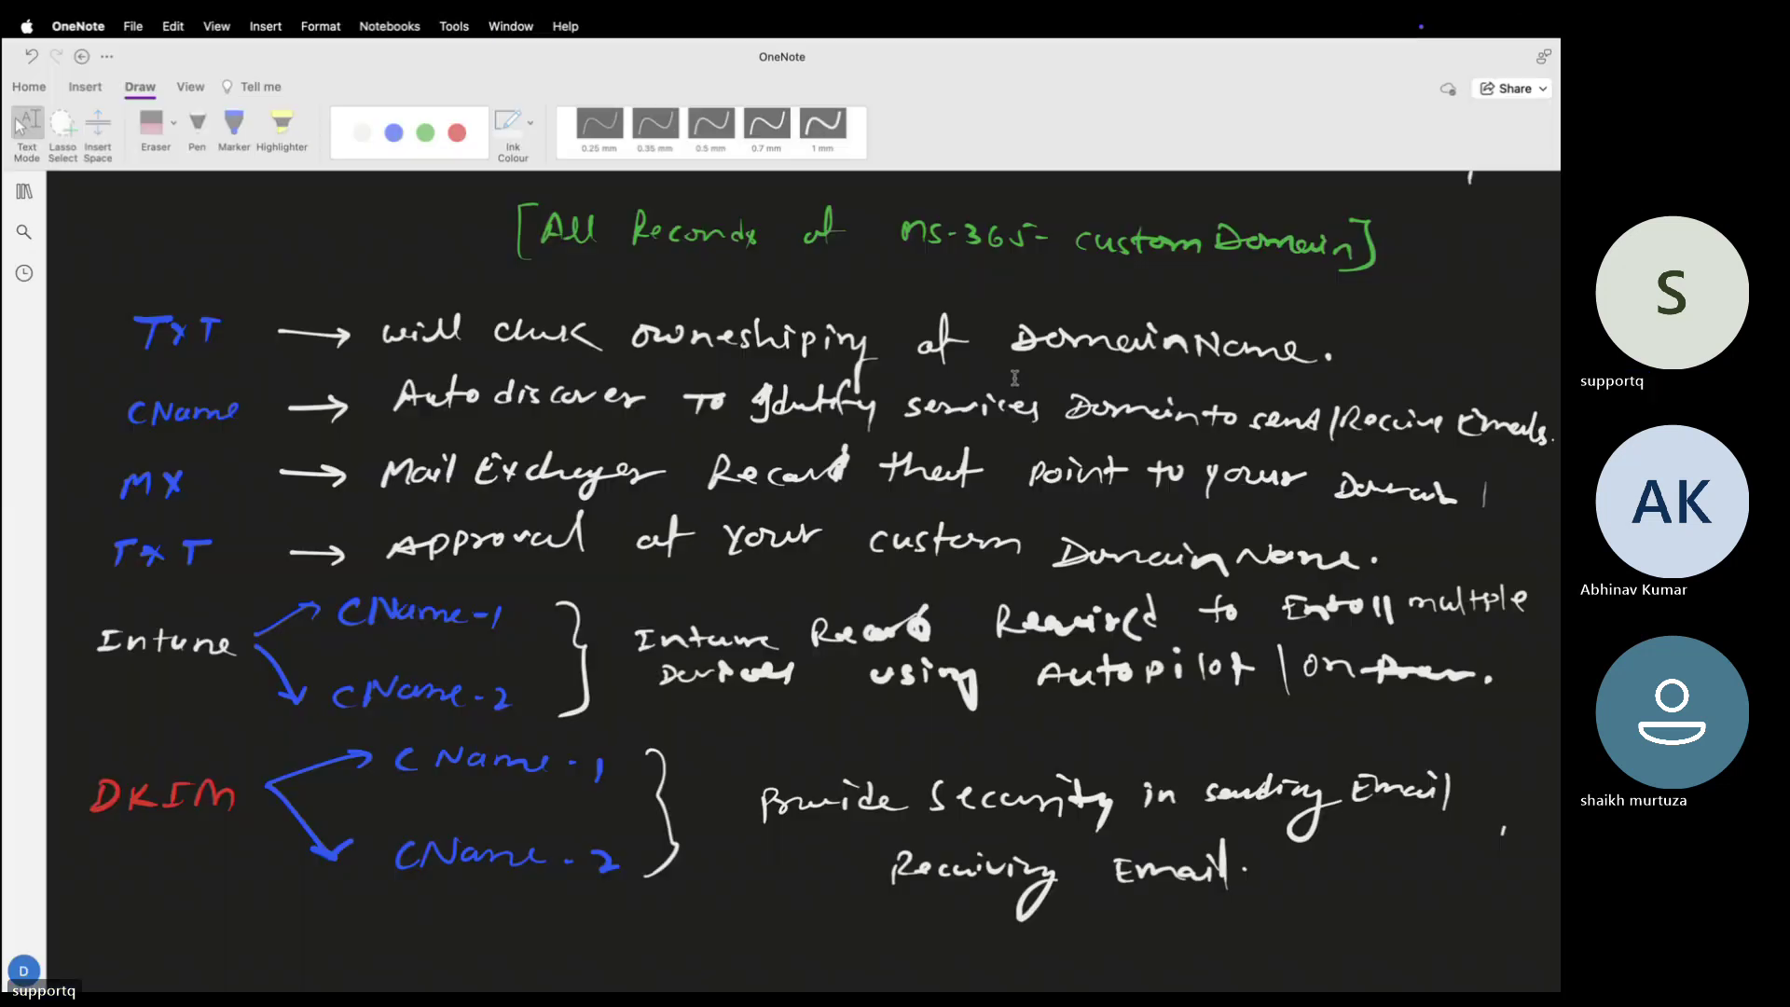
key("ctrl+Left")
left_click(1122, 377)
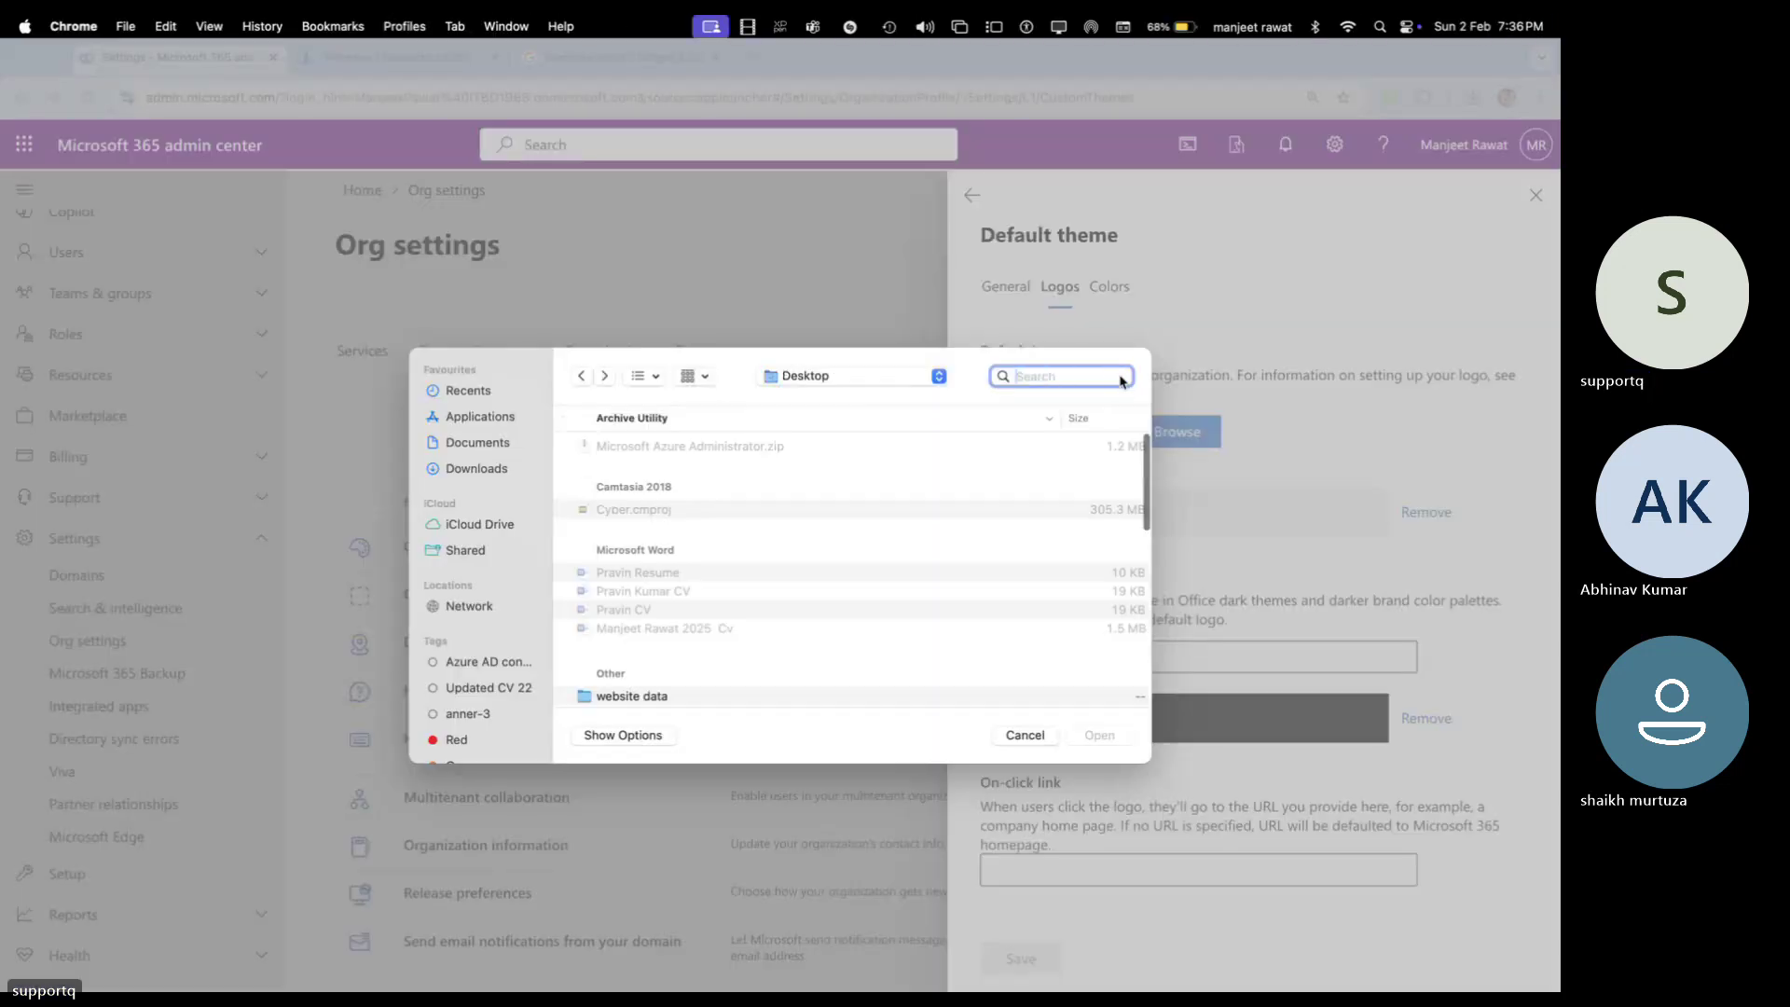
key("ctrl+Left")
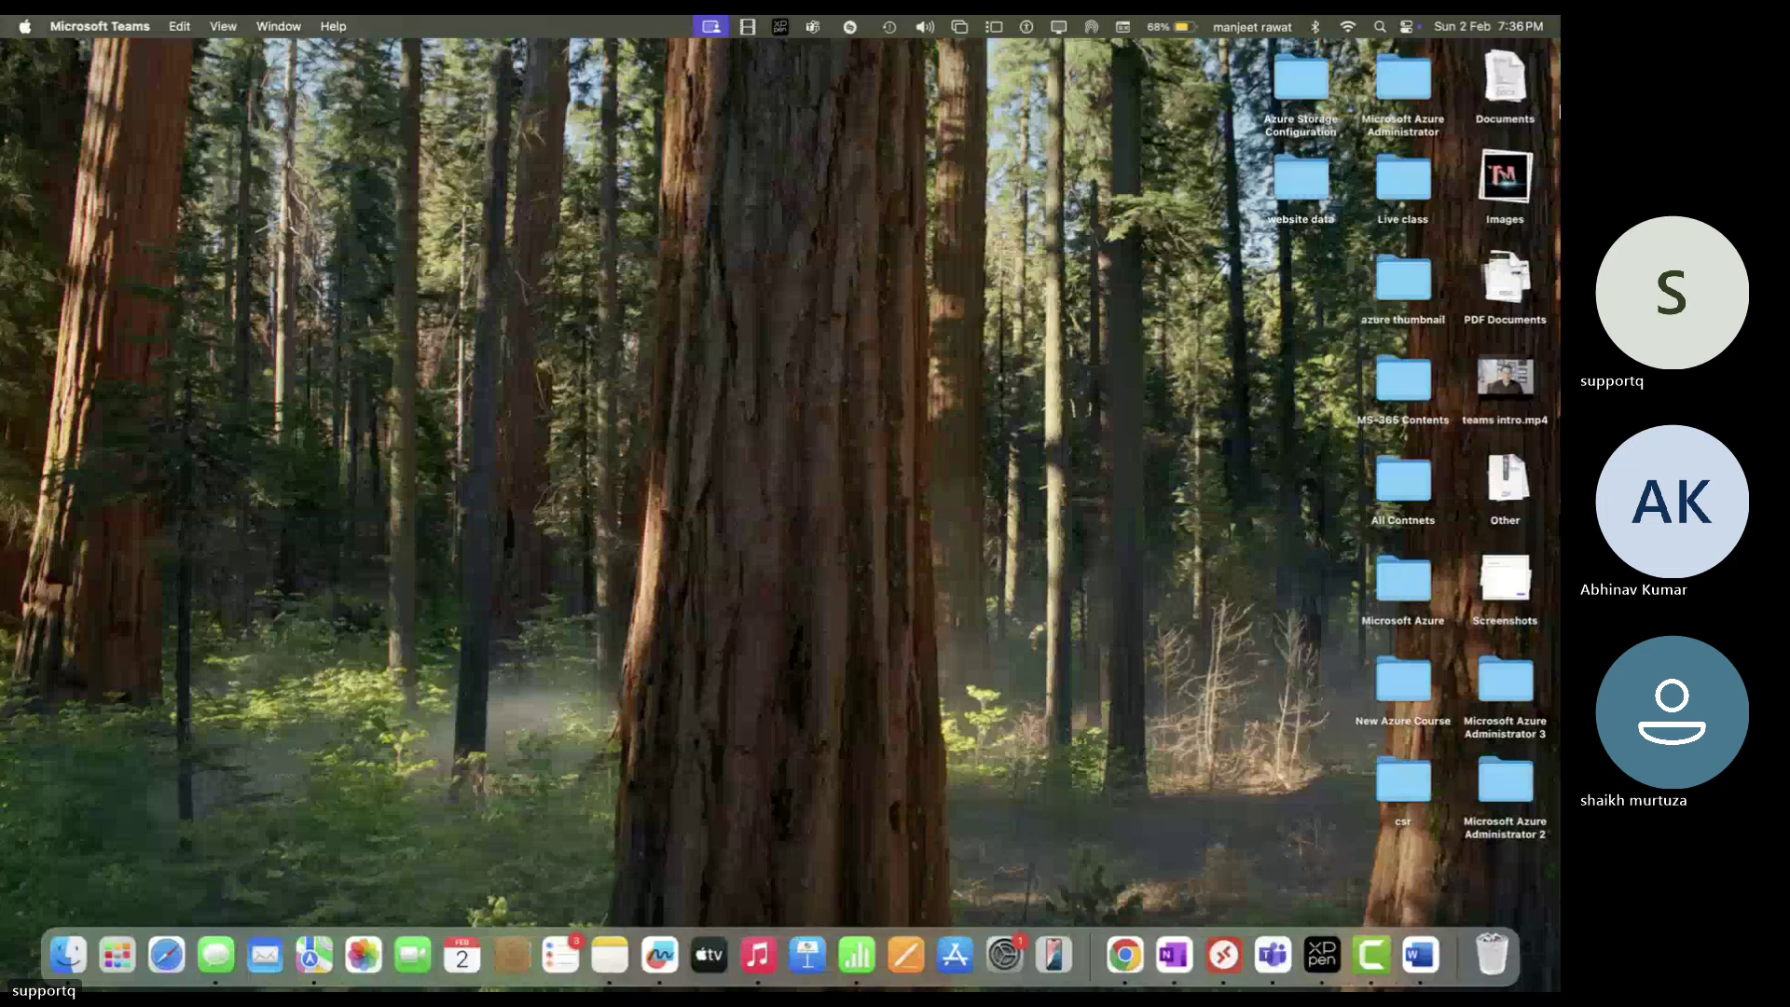
left_click(1526, 174)
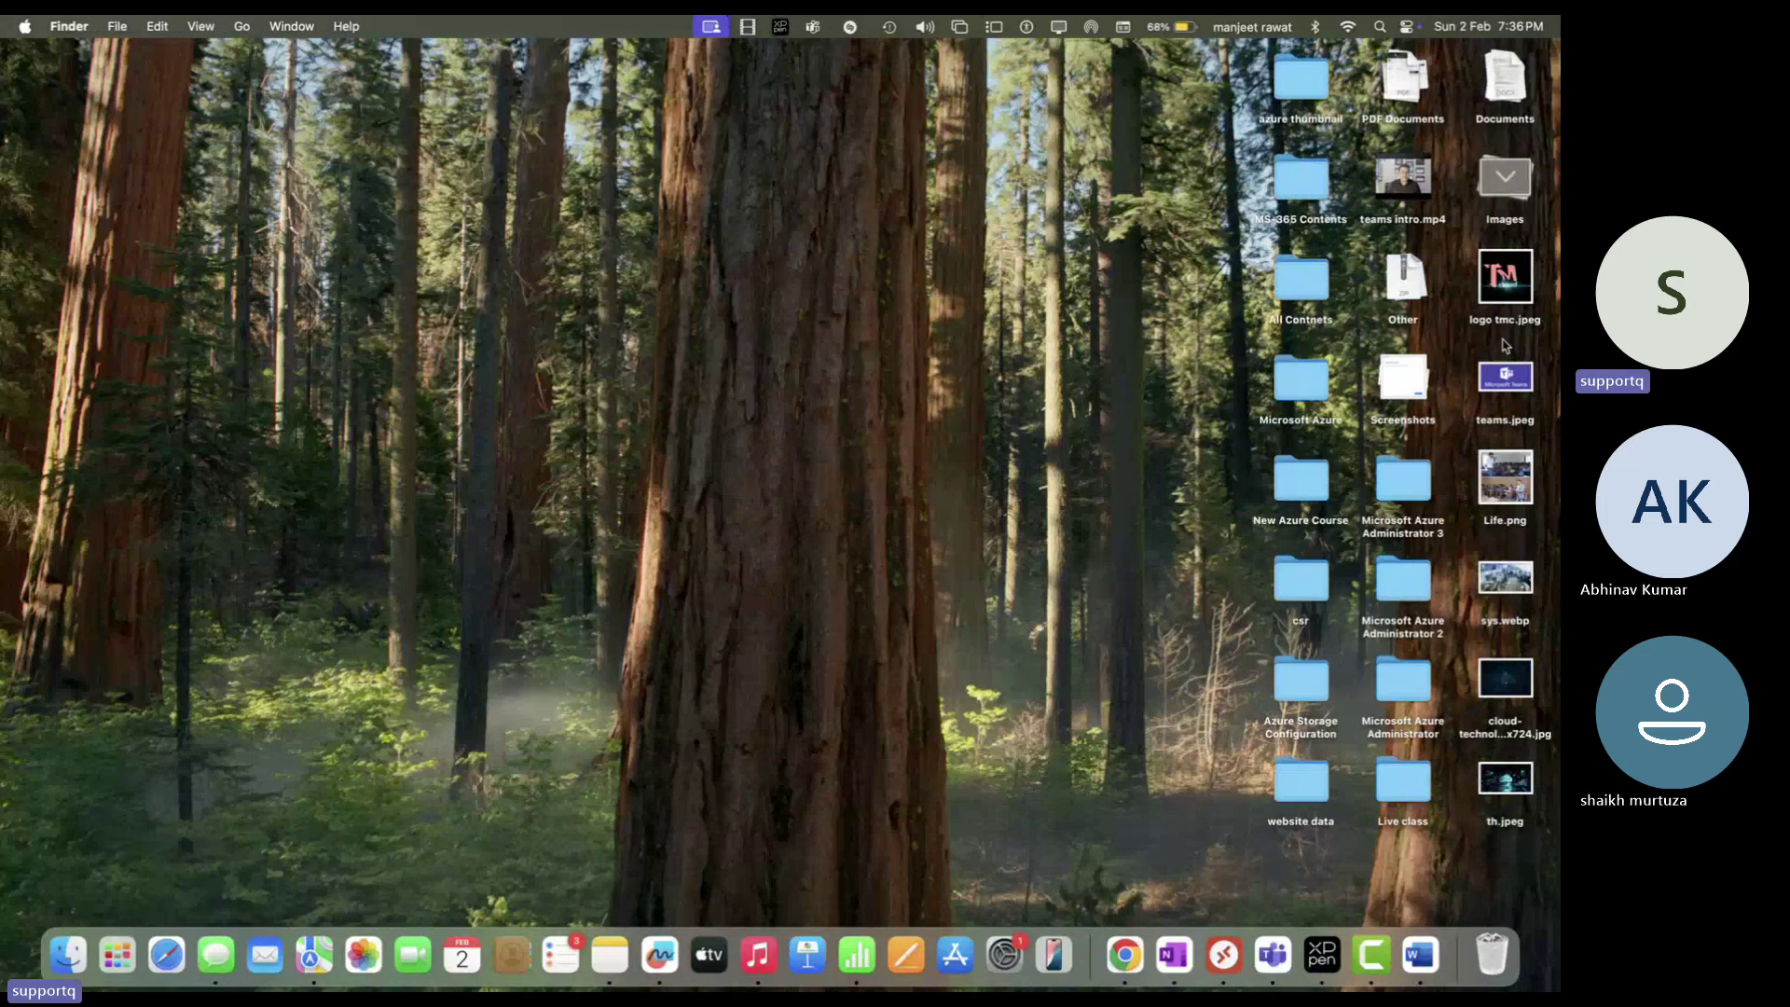
left_click(867, 363)
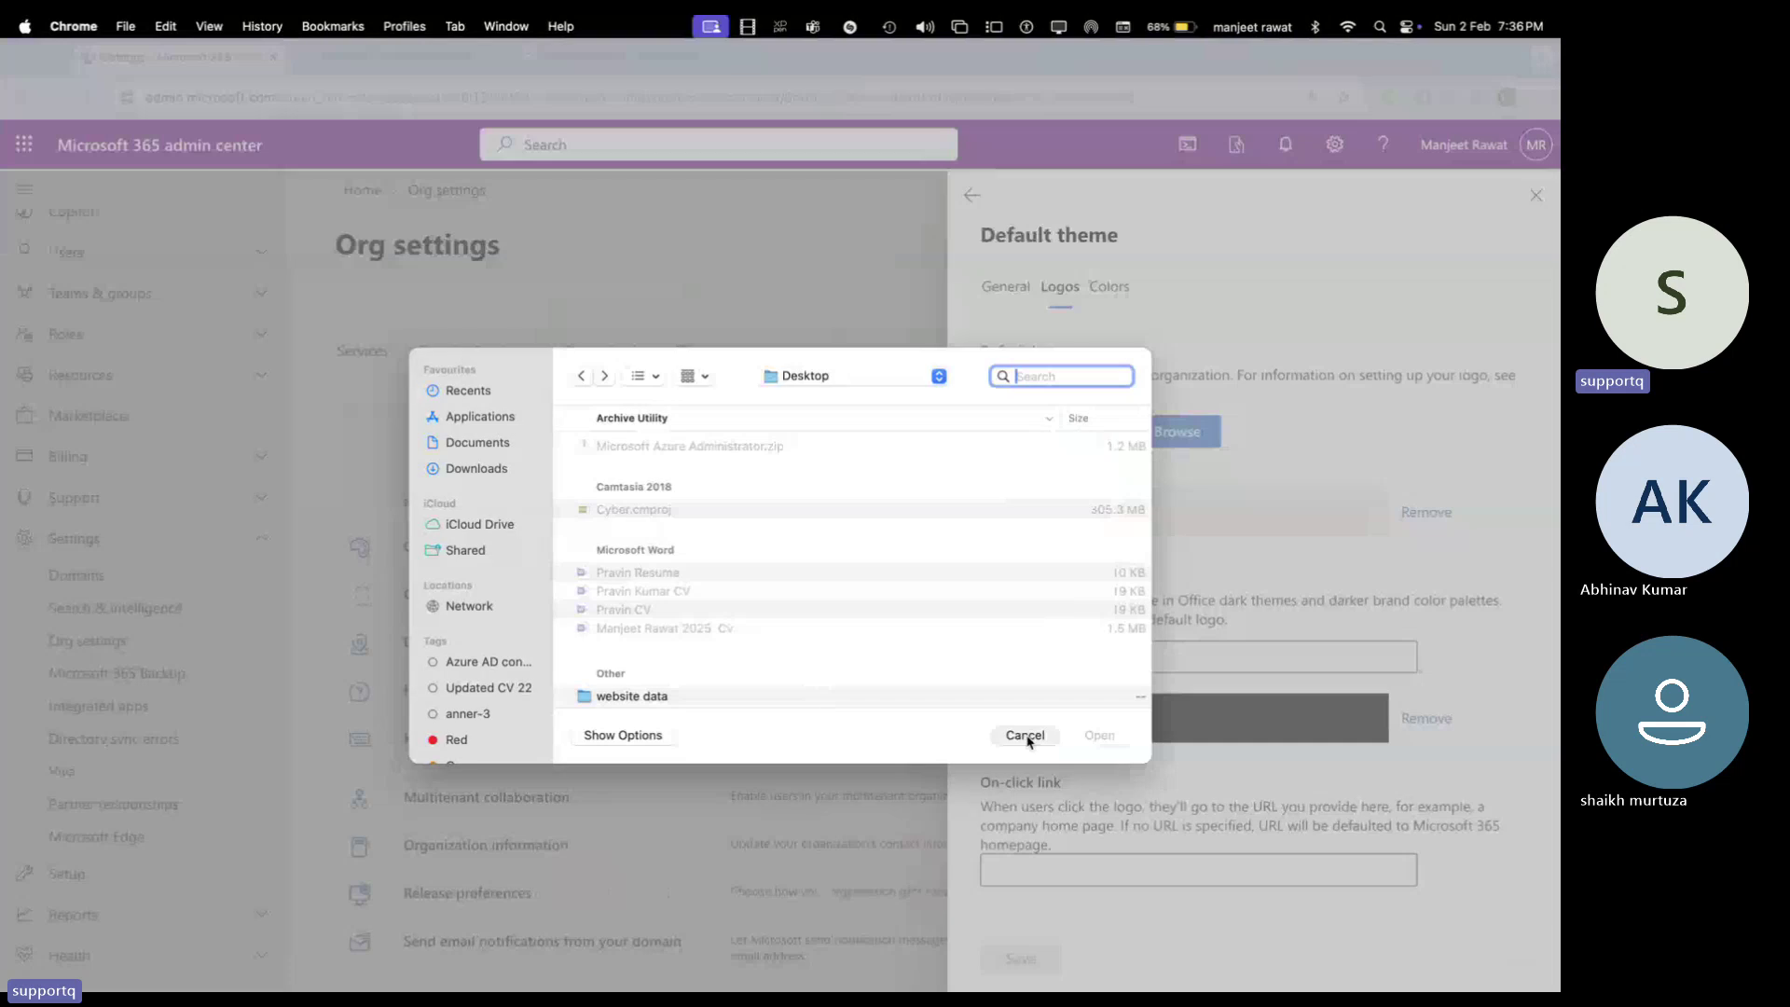
left_click(1025, 736)
left_click(1164, 431)
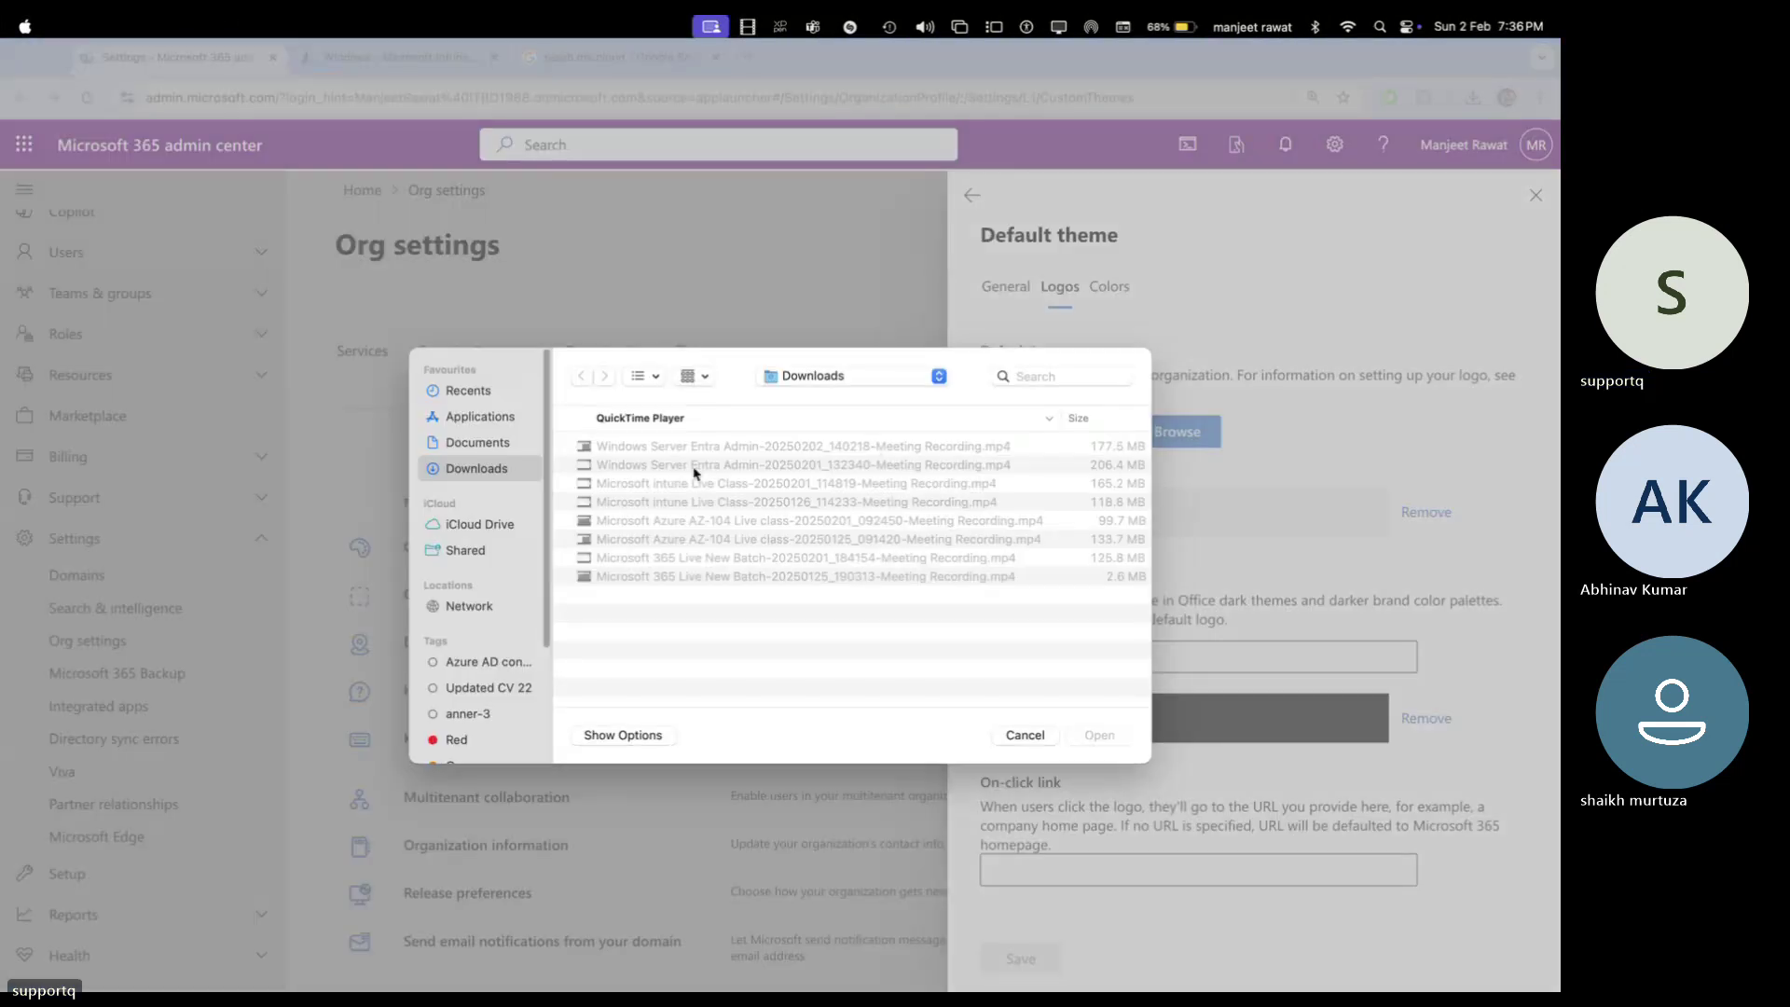
left_click(814, 376)
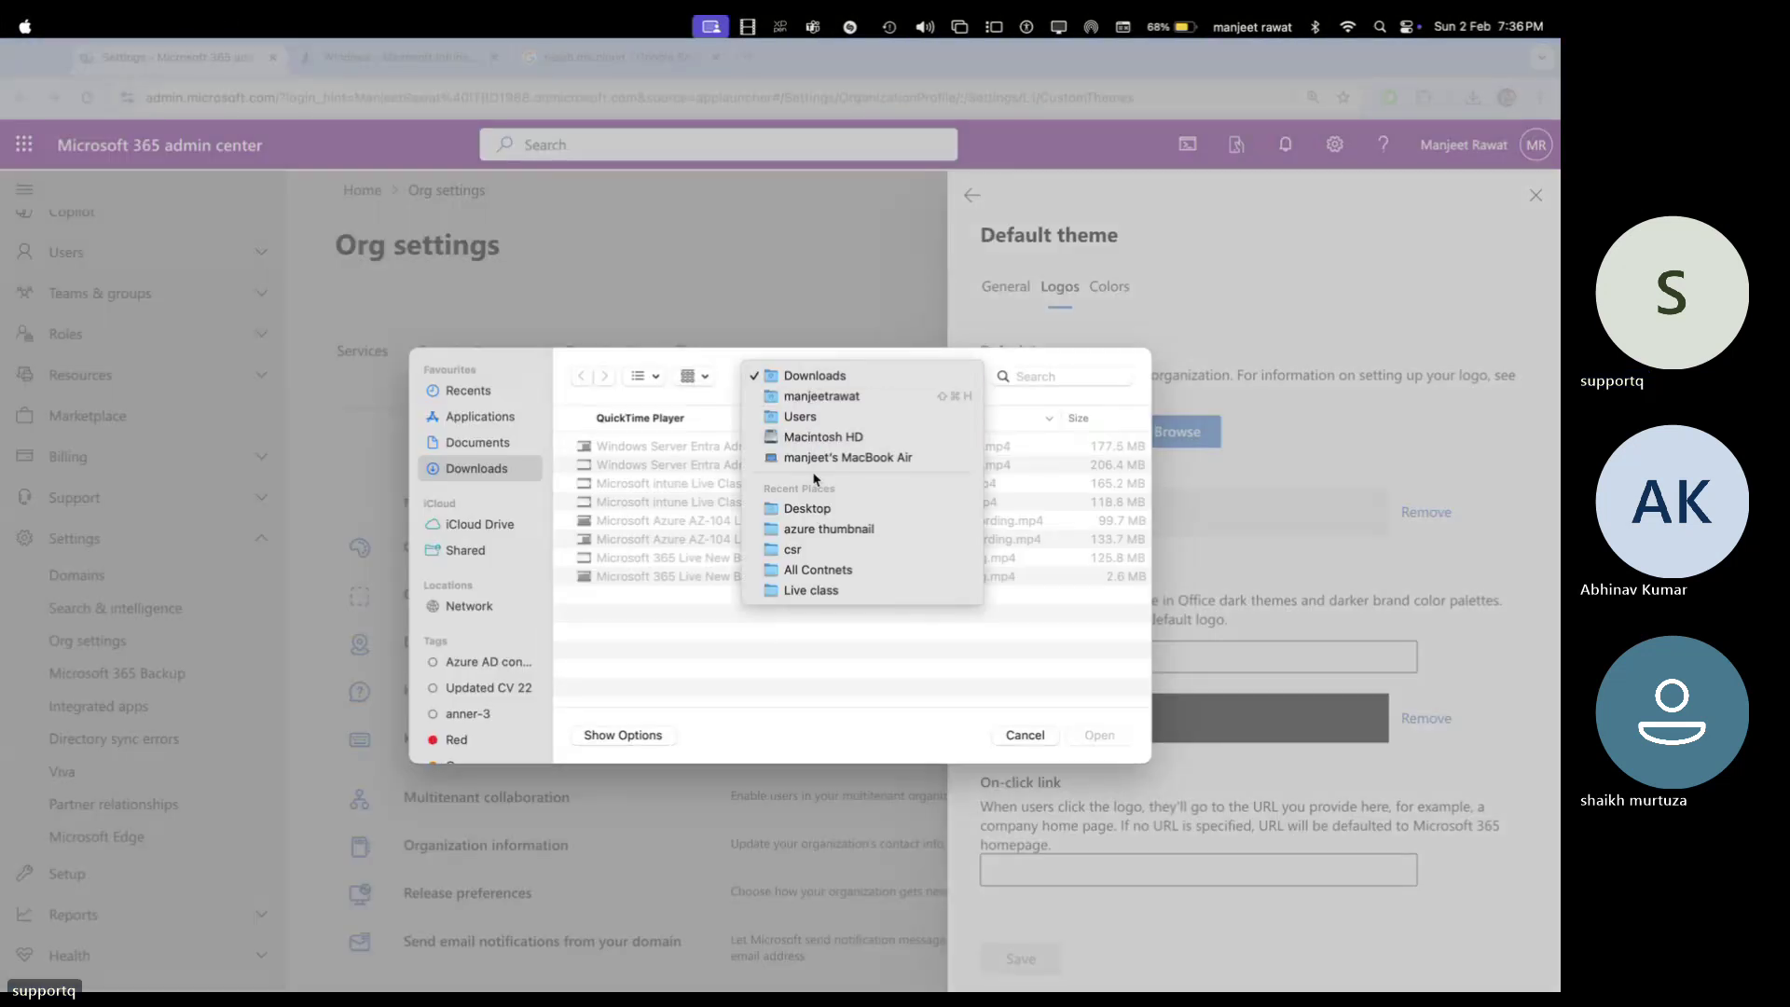
left_click(817, 509)
left_click(1039, 377)
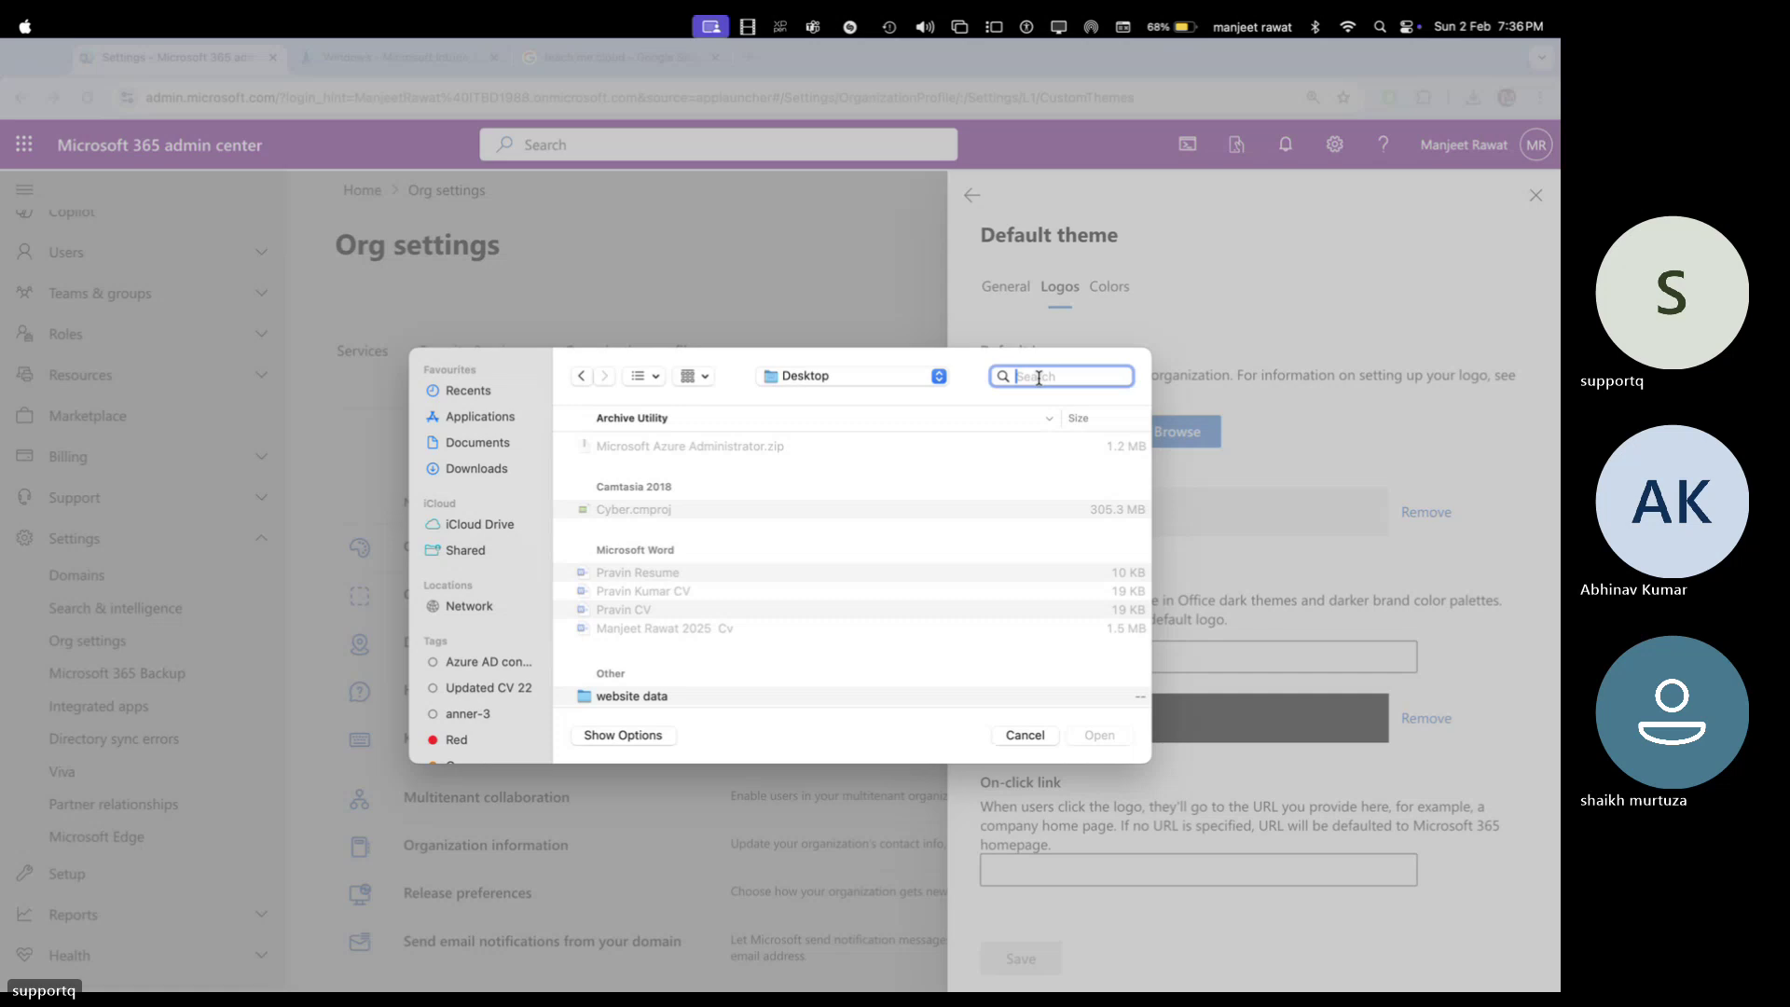
type("tmc")
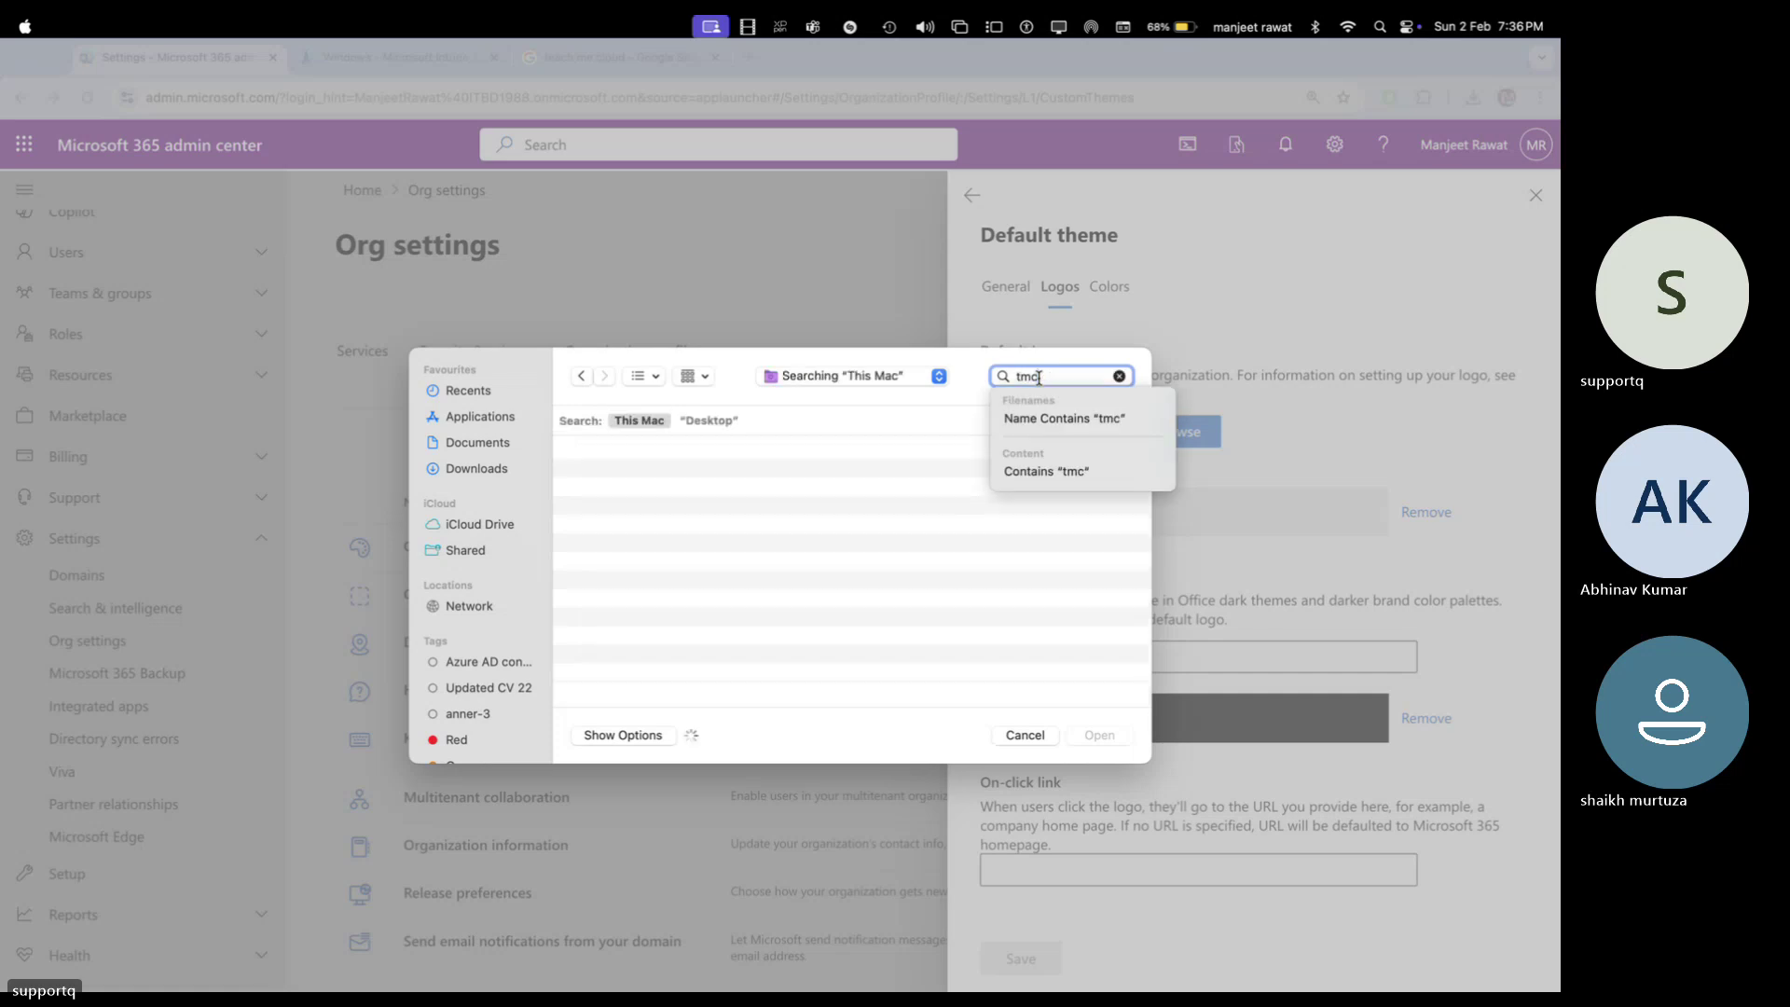
left_click(874, 486)
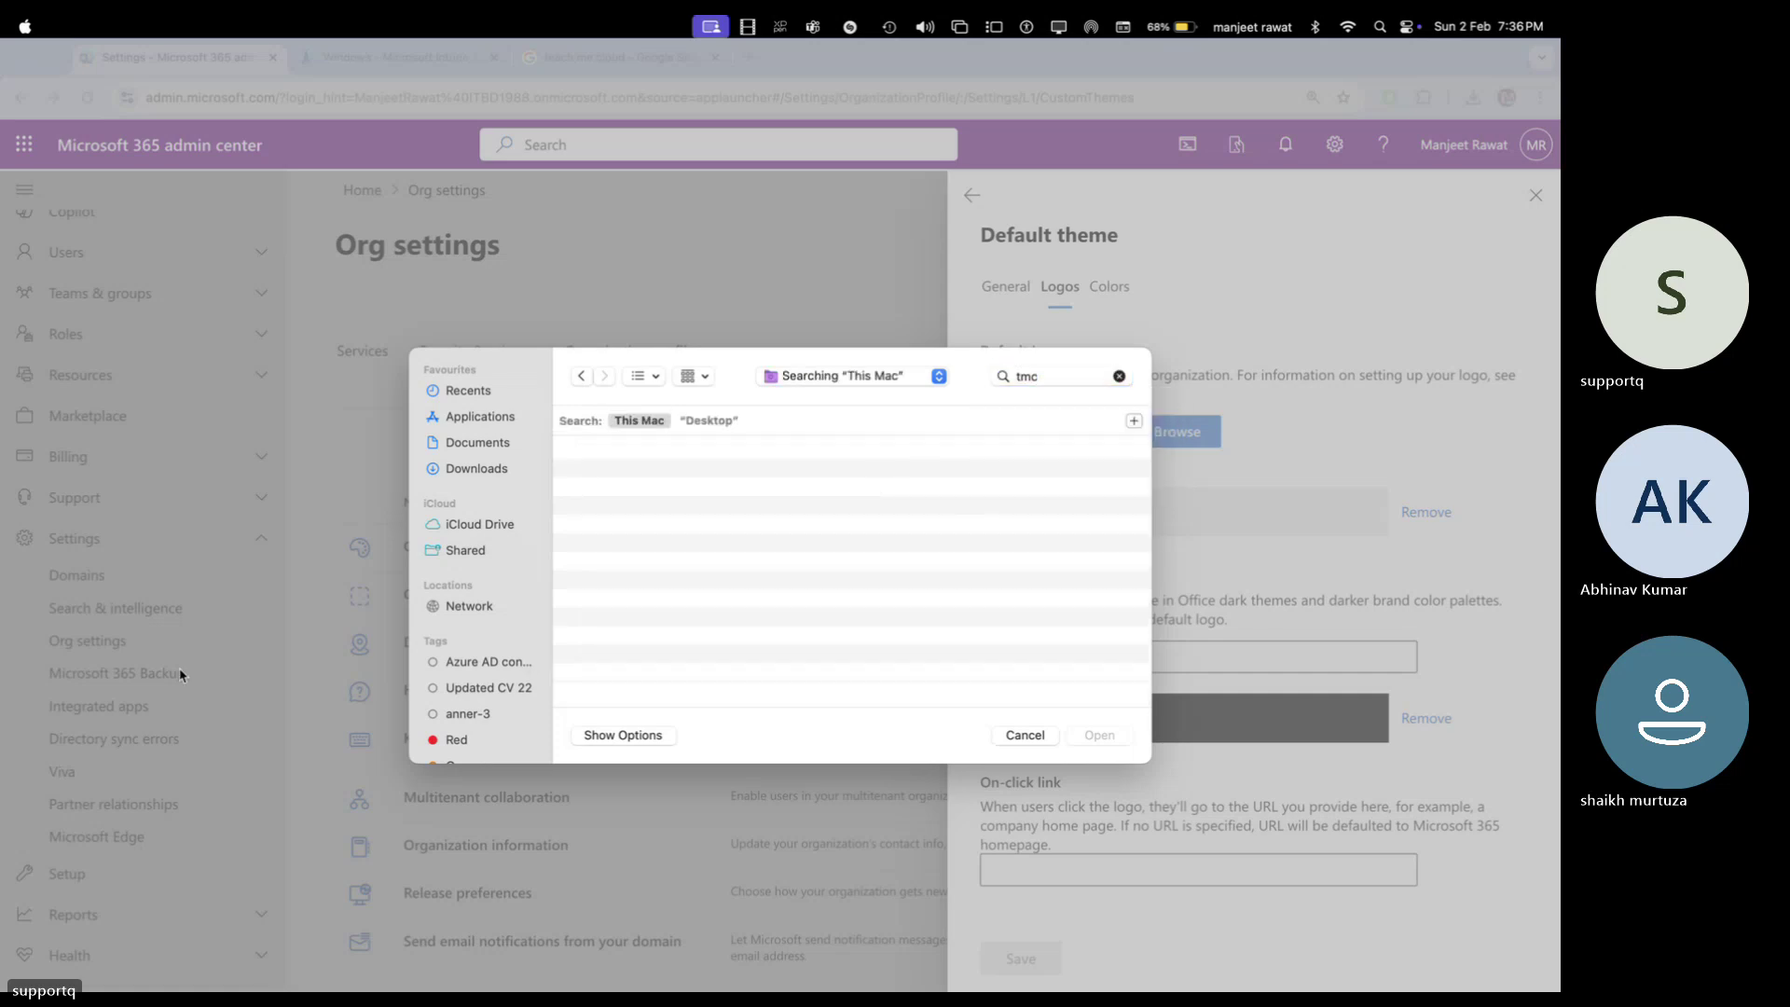
left_click(568, 733)
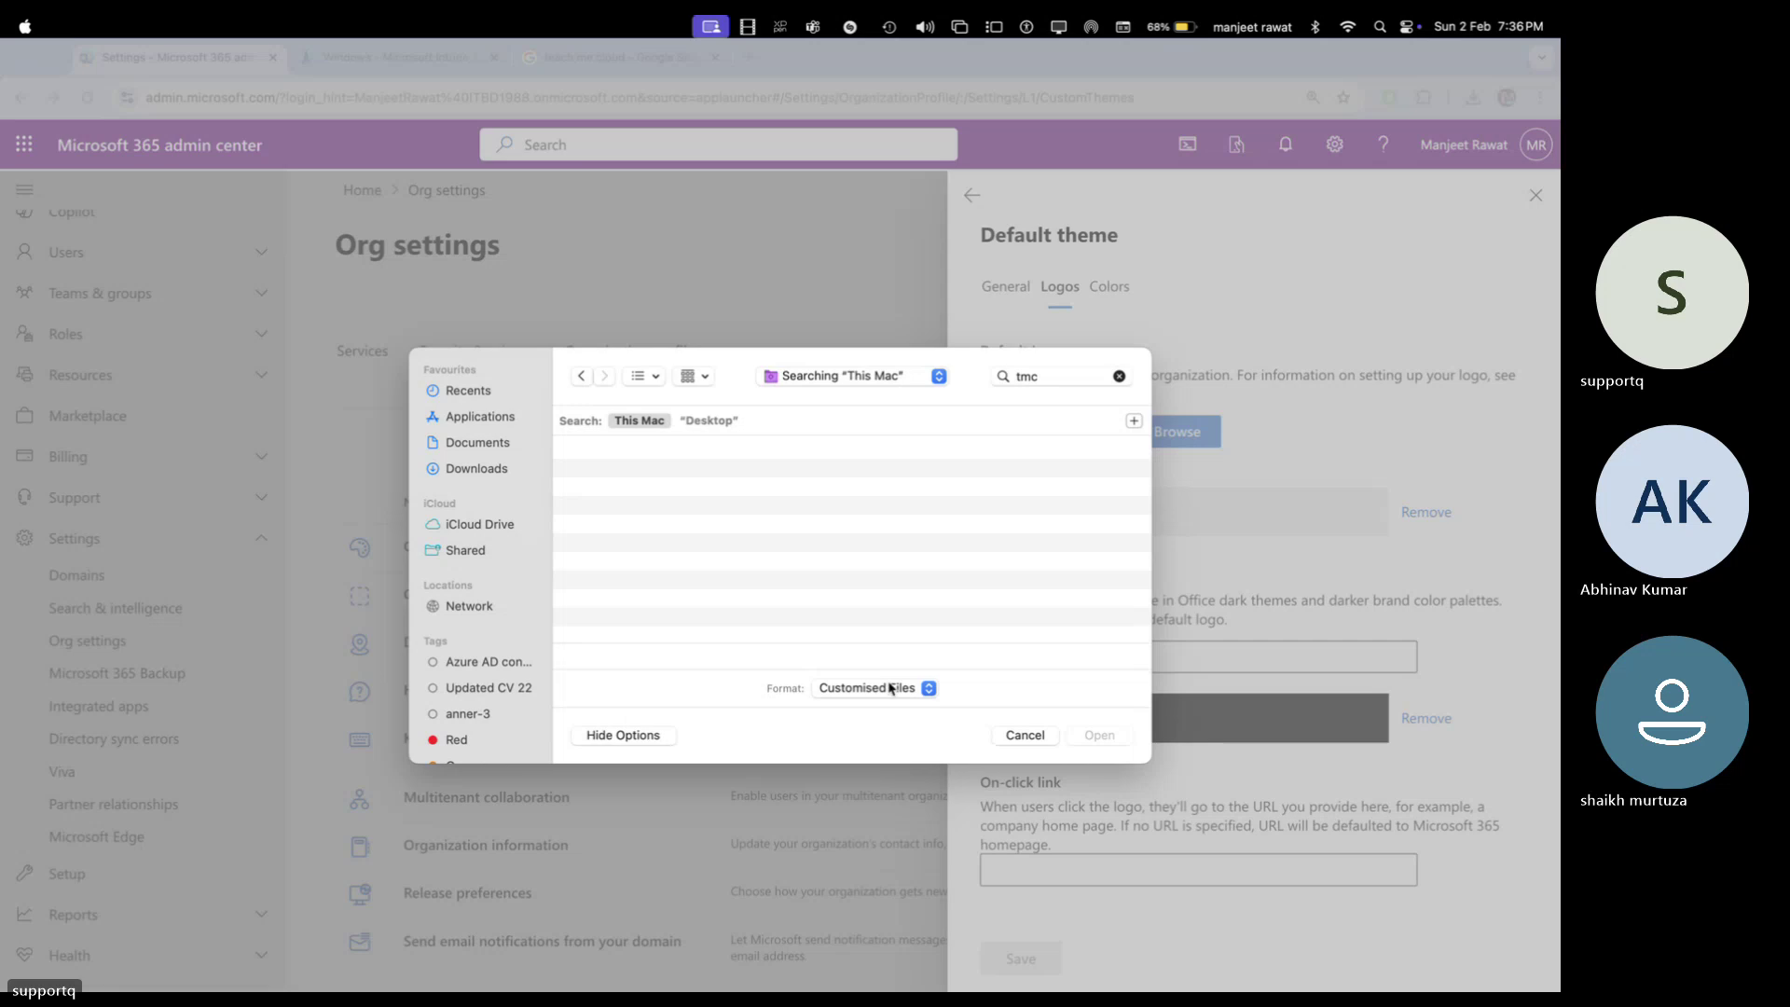
left_click(888, 687)
left_click(844, 709)
double_click(1039, 374)
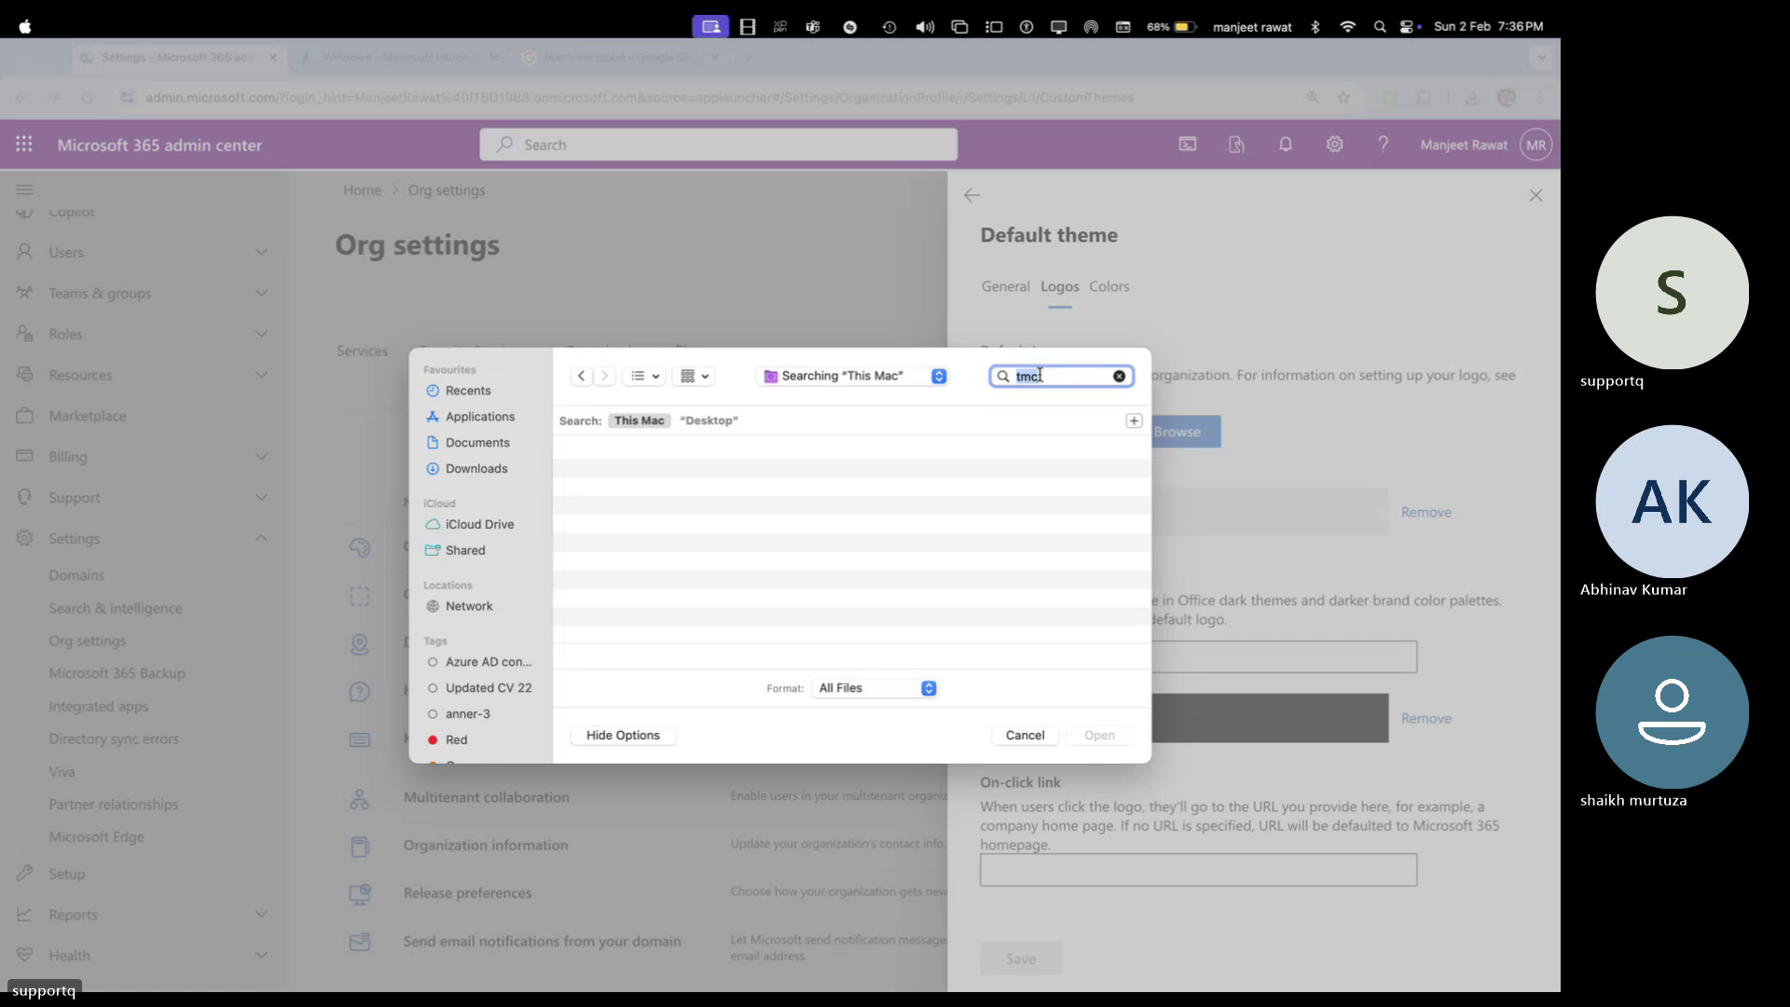
type("logo")
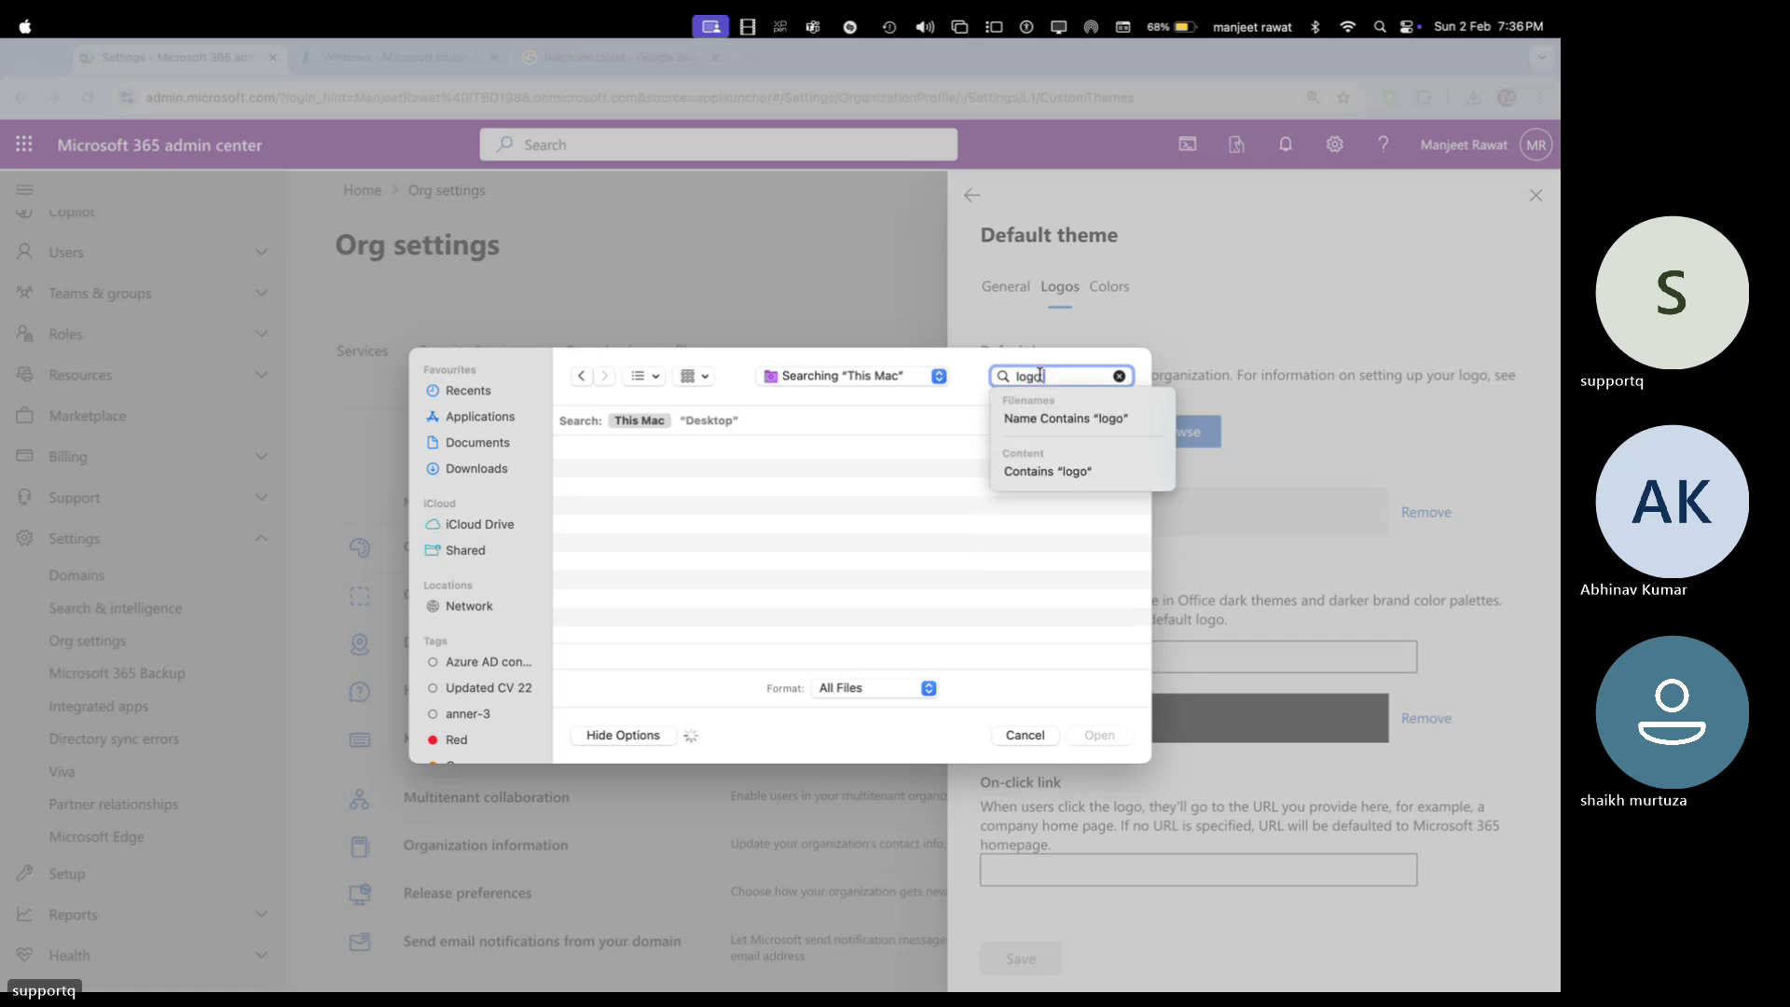
type(" tmc")
key("Return")
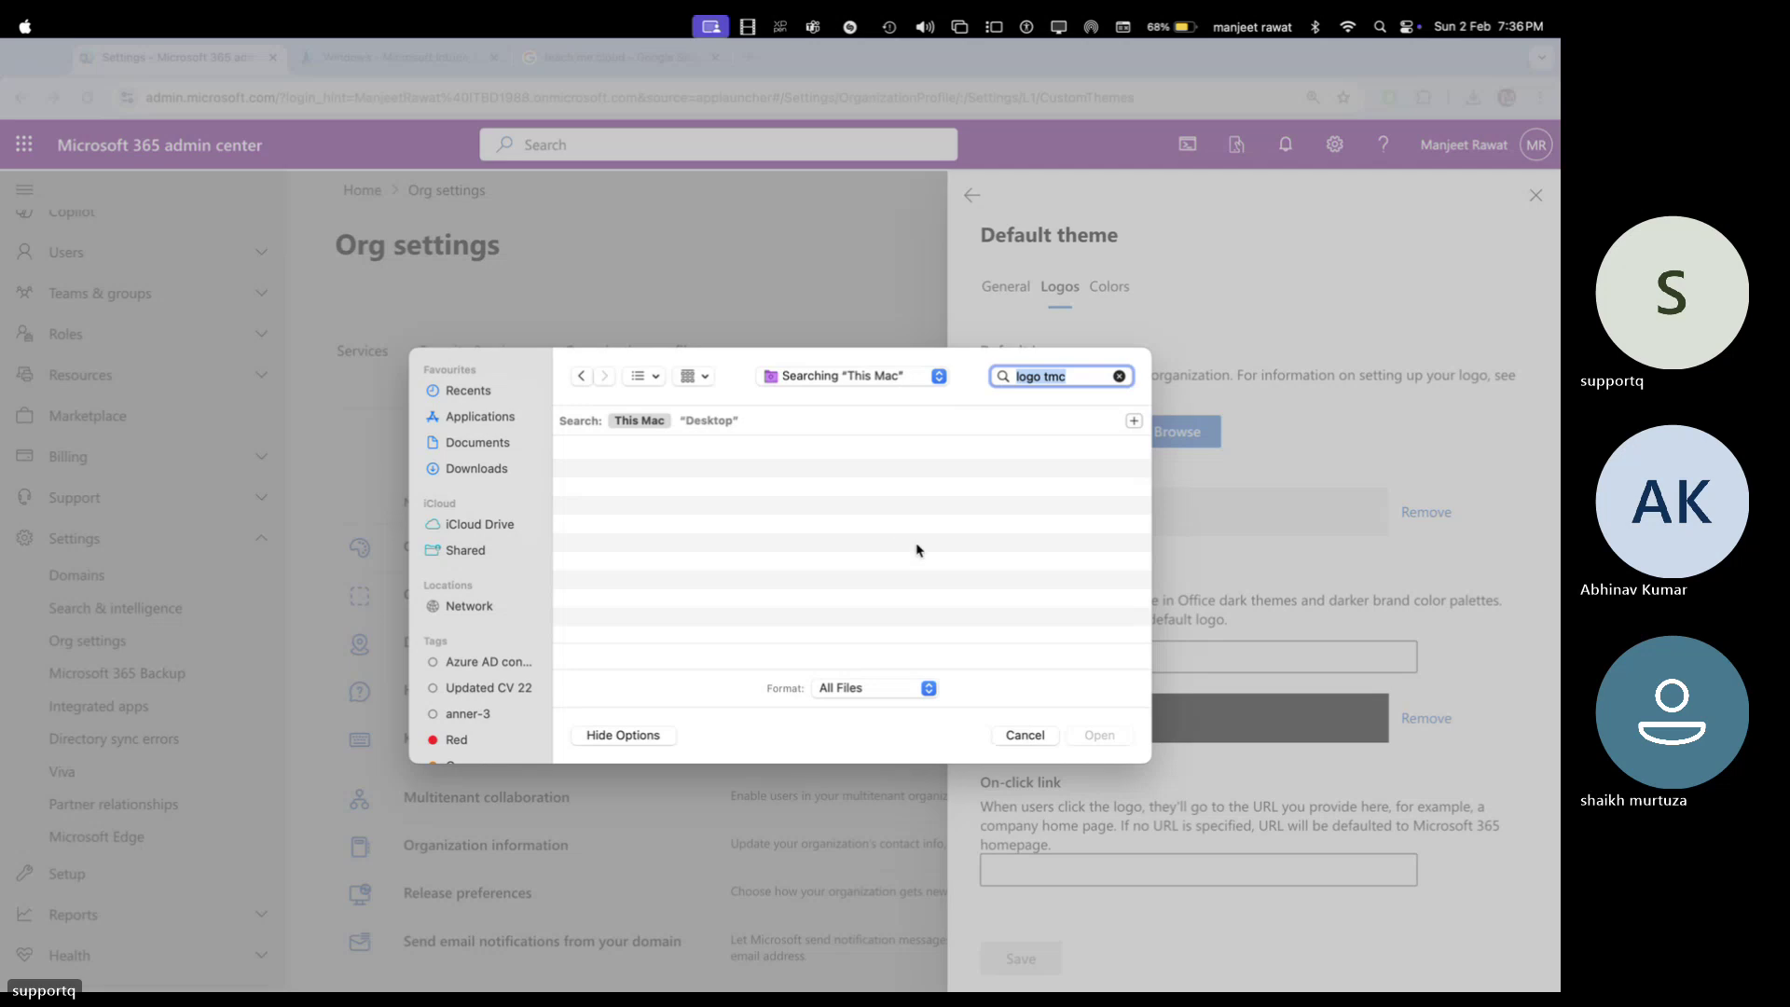
left_click(1024, 737)
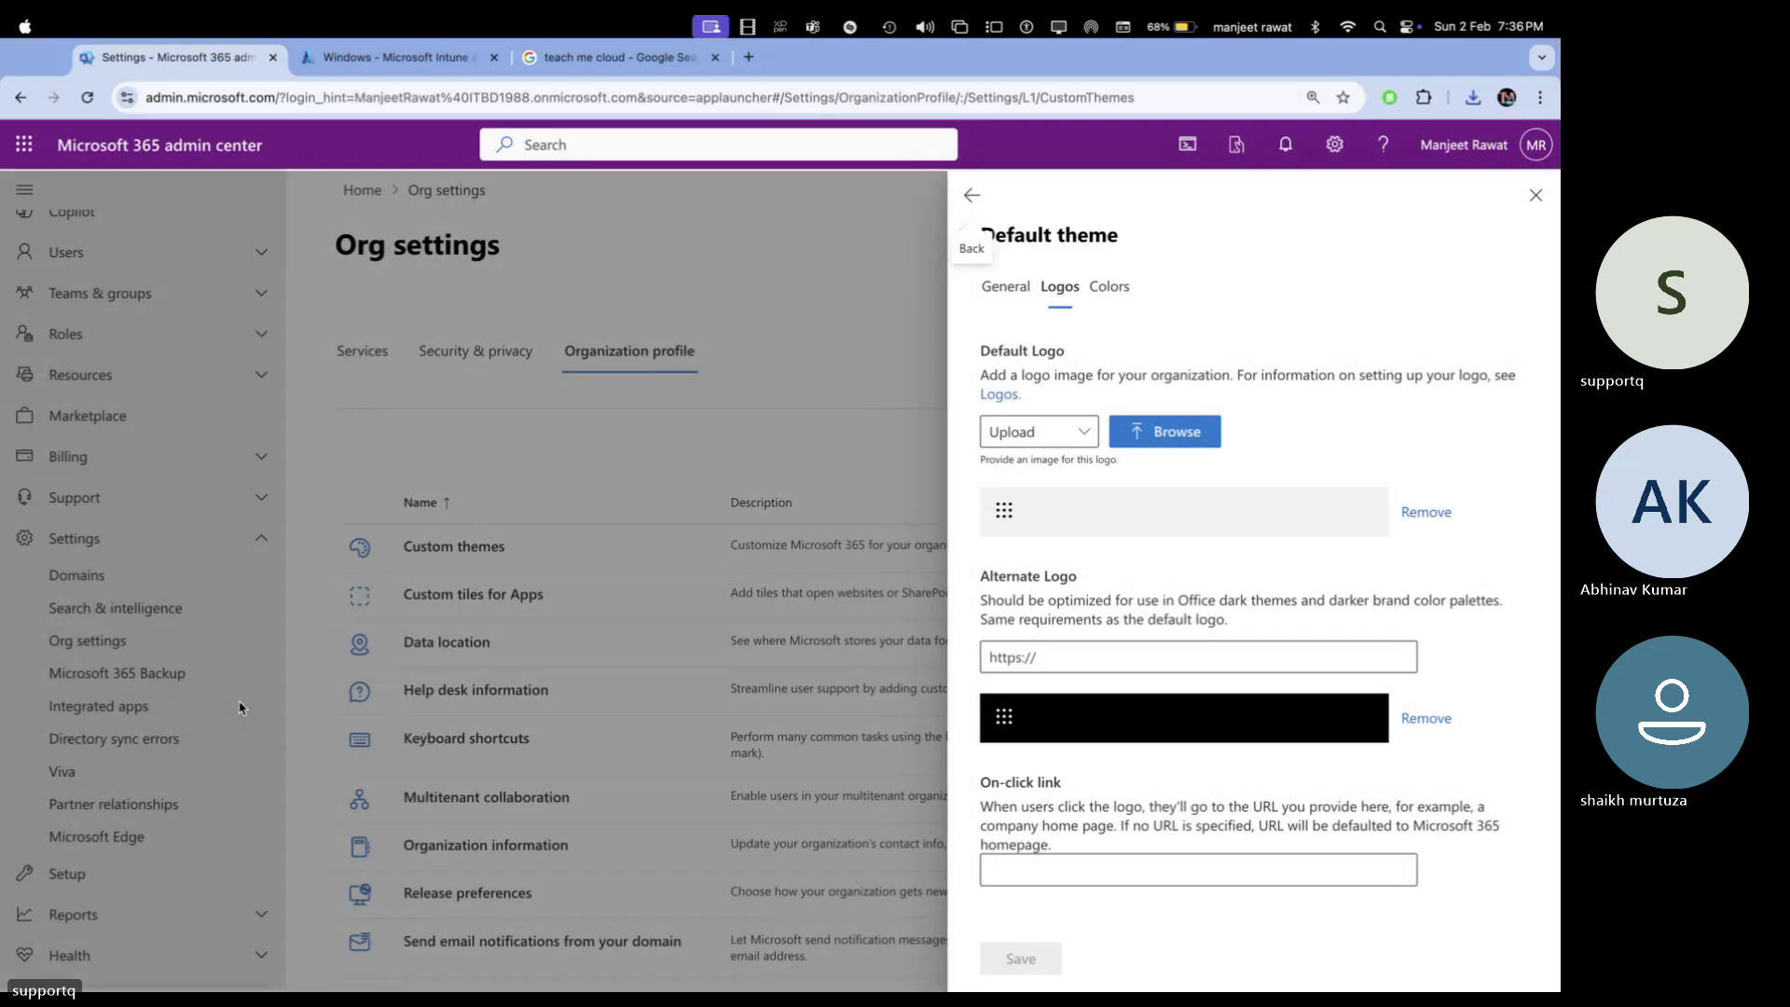
key("ctrl+Right")
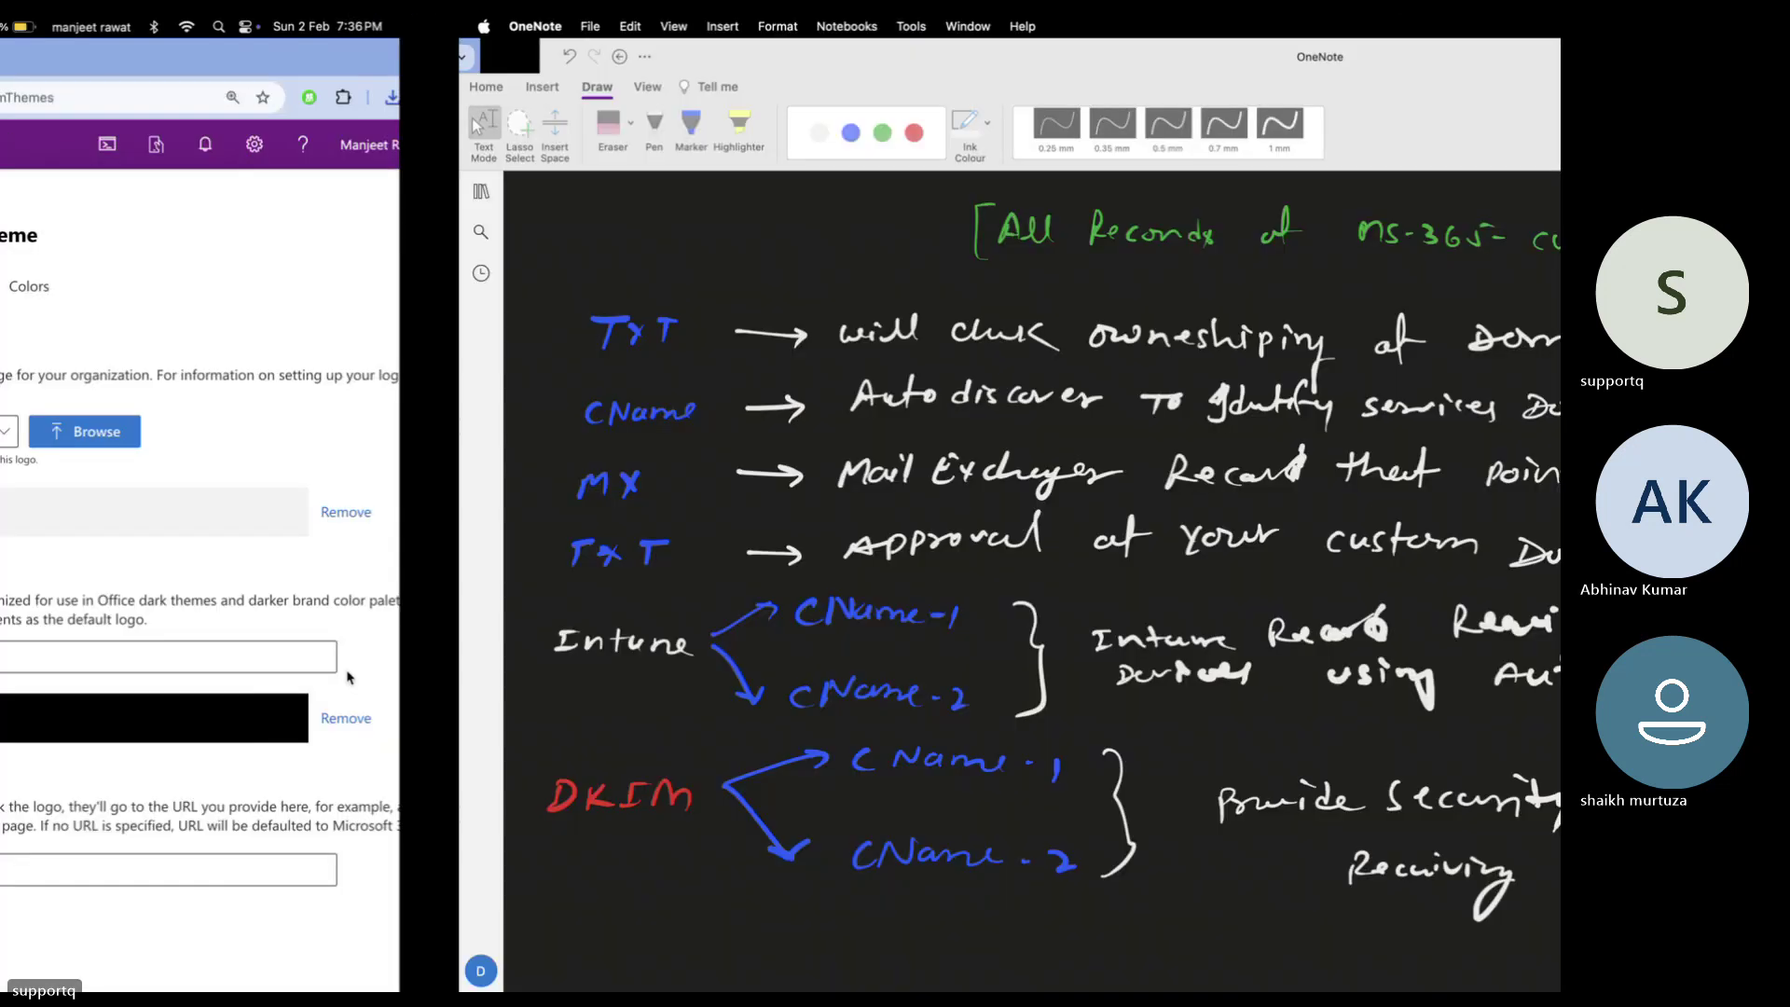
key("ctrl+Left")
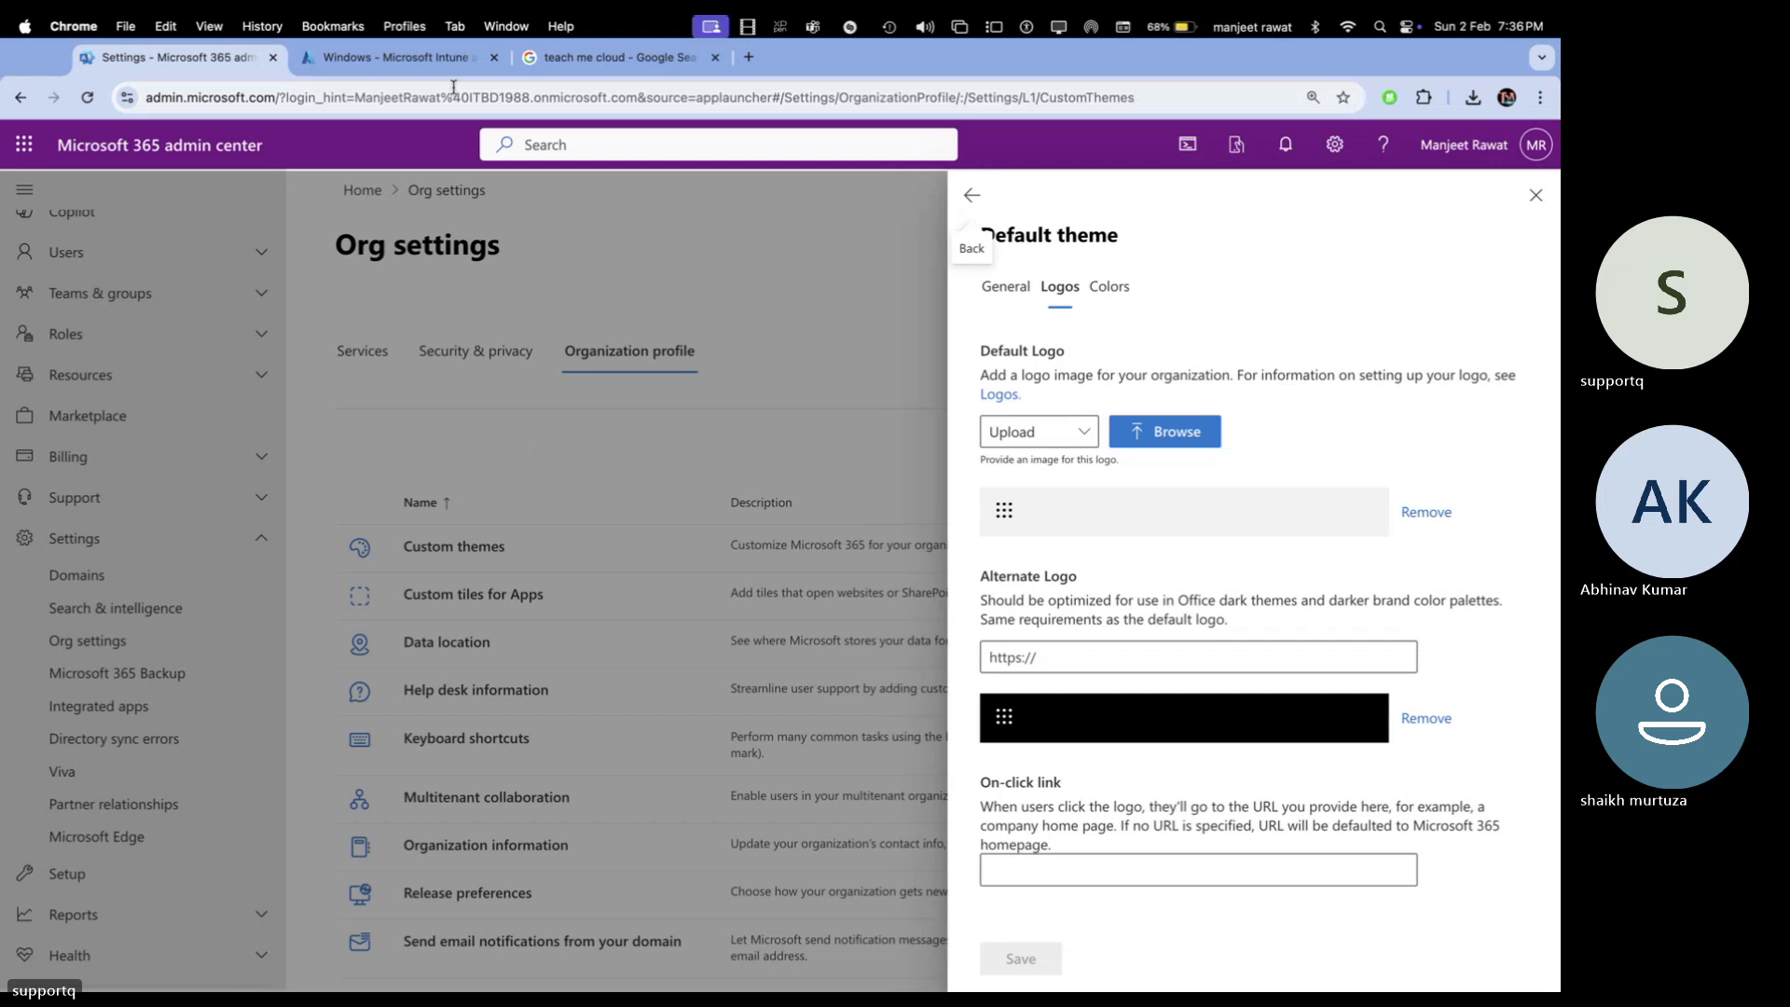
Save the TM cloud logo preview image to the Desktop as tmc.jpeg
key("ctrl+Tab")
key("ctrl+Tab")
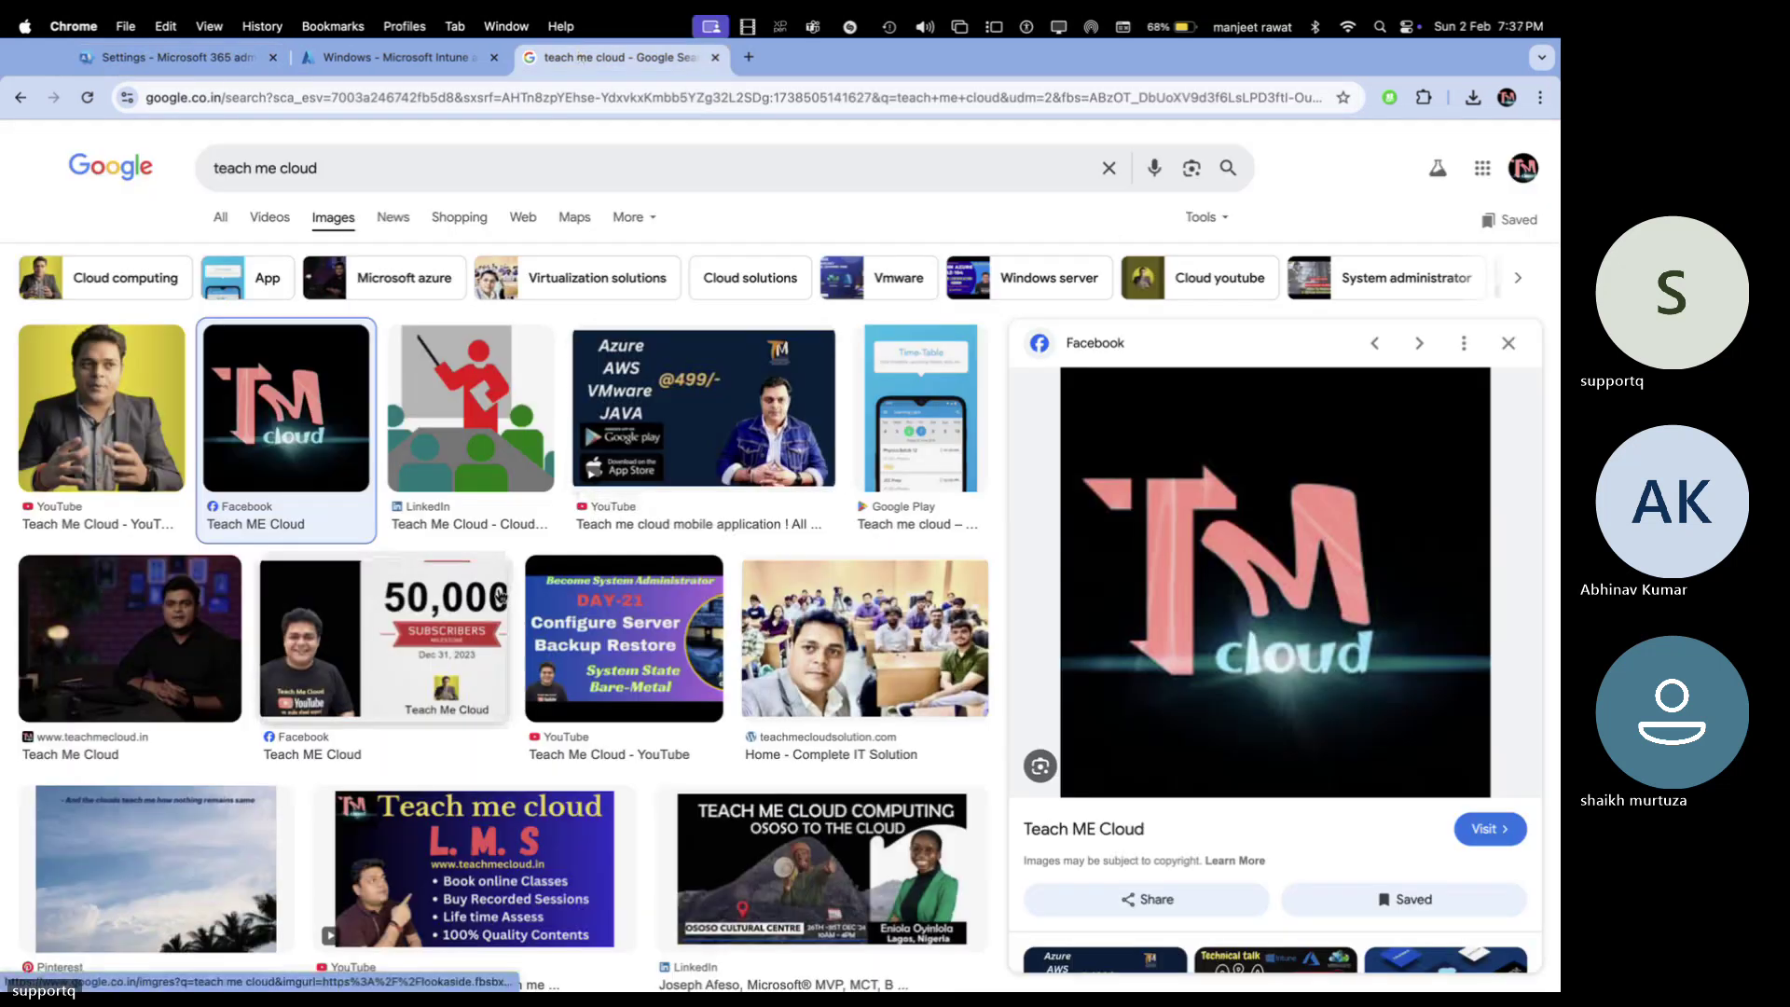
scroll(501, 597, "down", 8)
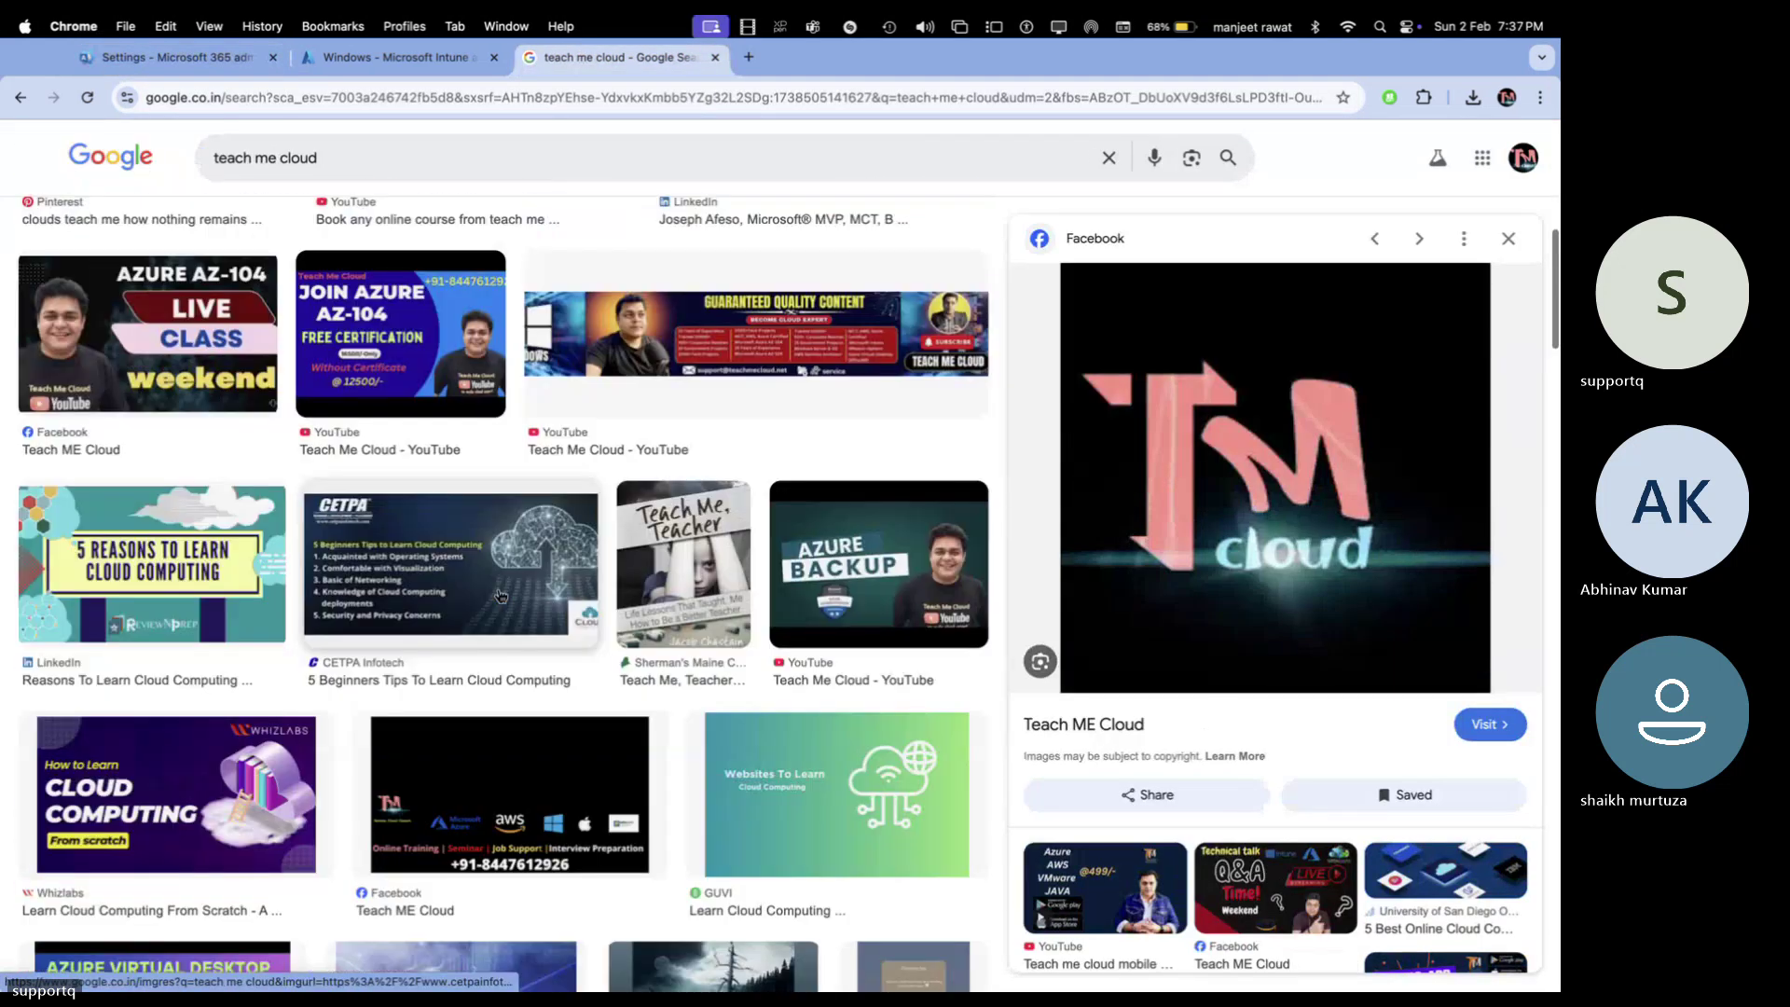
scroll(502, 596, "down", 6)
scroll(502, 597, "up", 6)
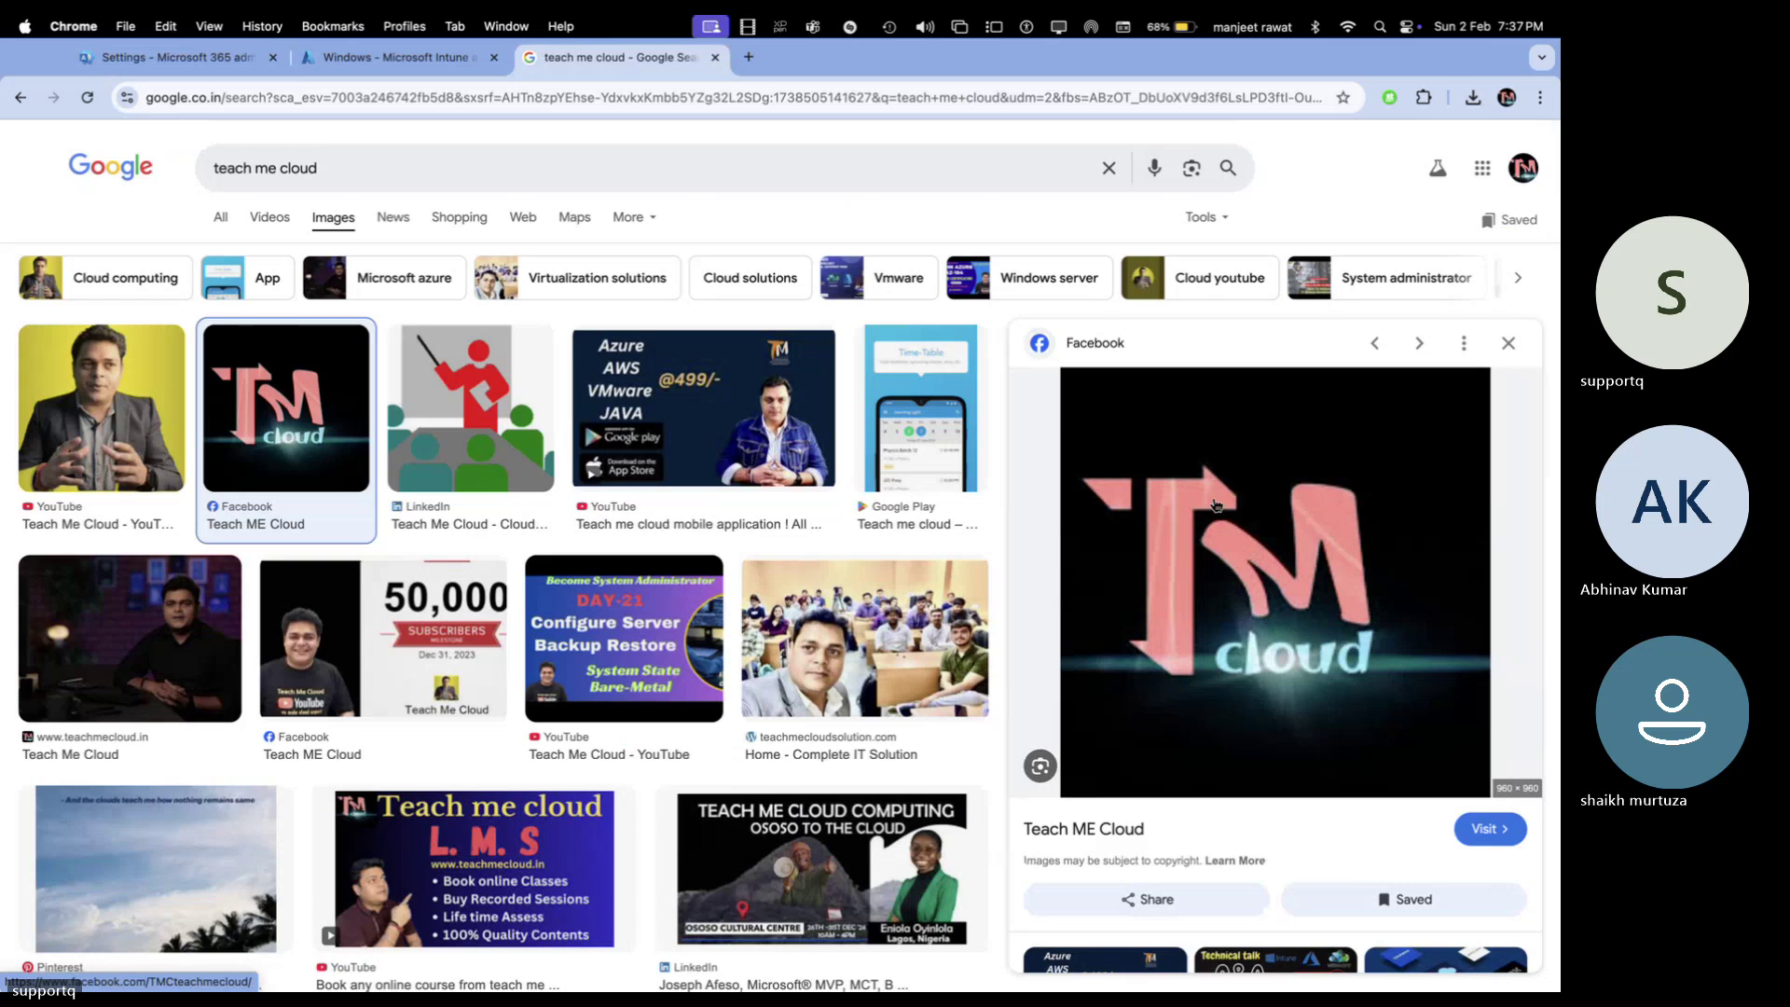
right_click(1215, 507)
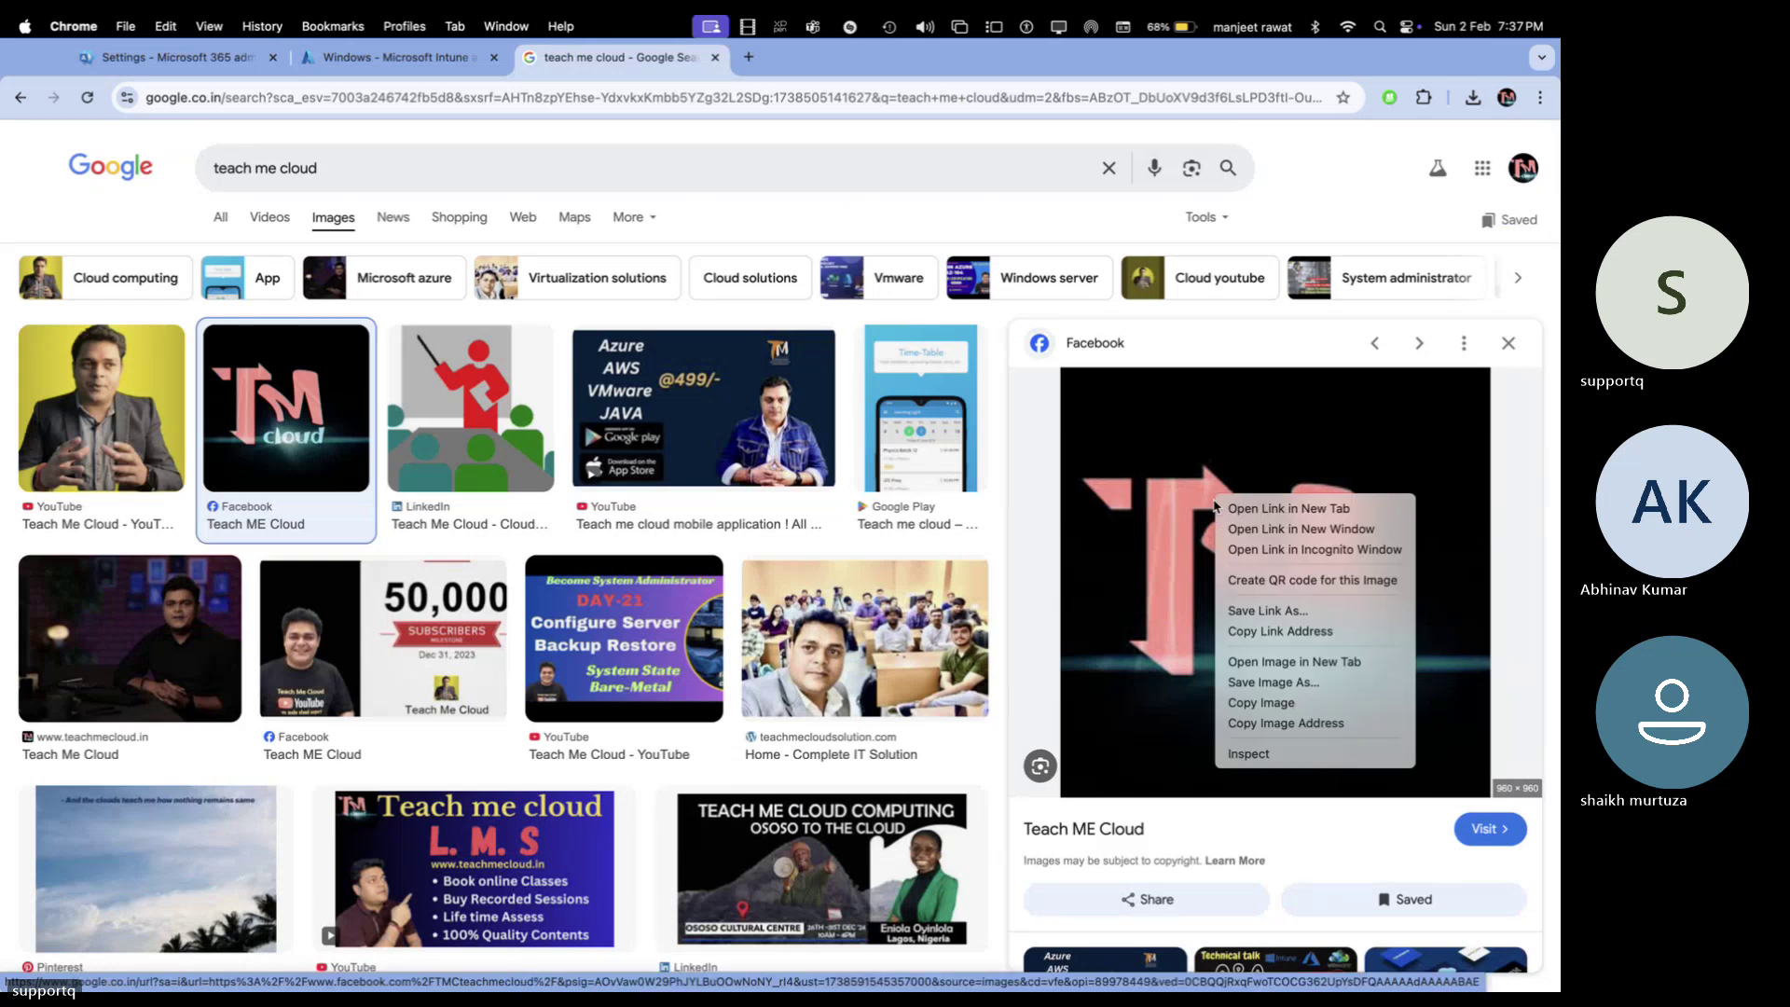
left_click(1279, 684)
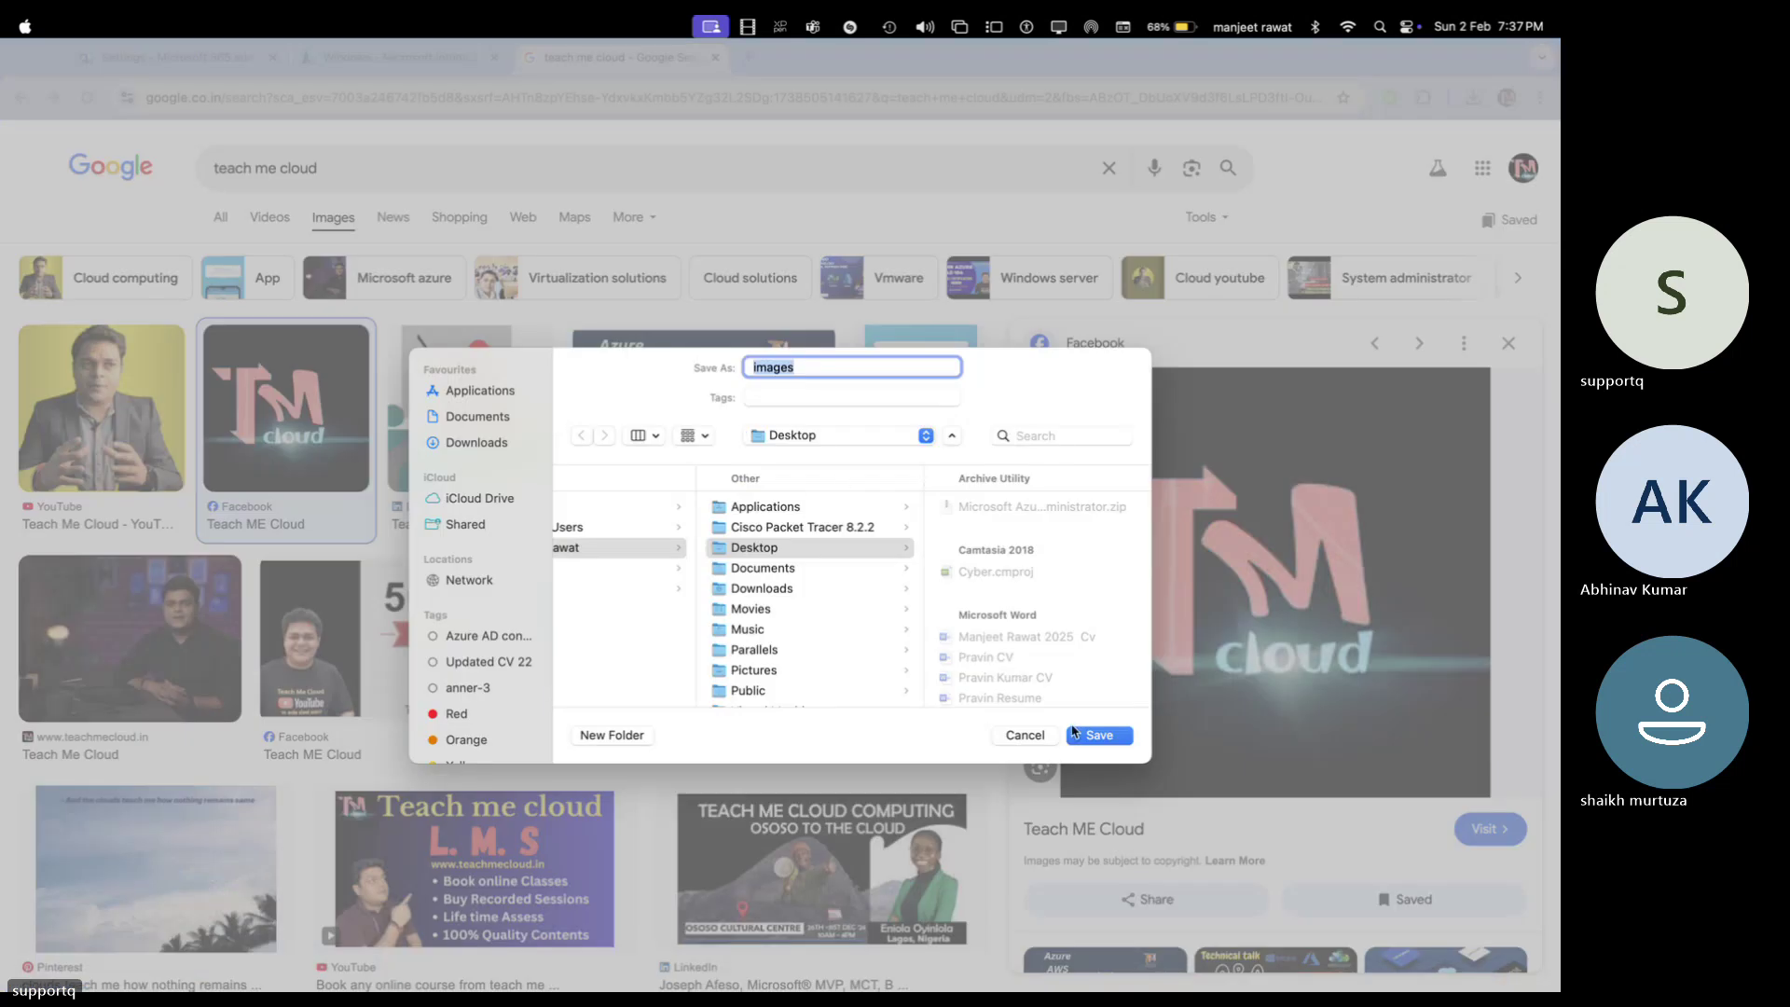
type("tmc")
left_click(1100, 736)
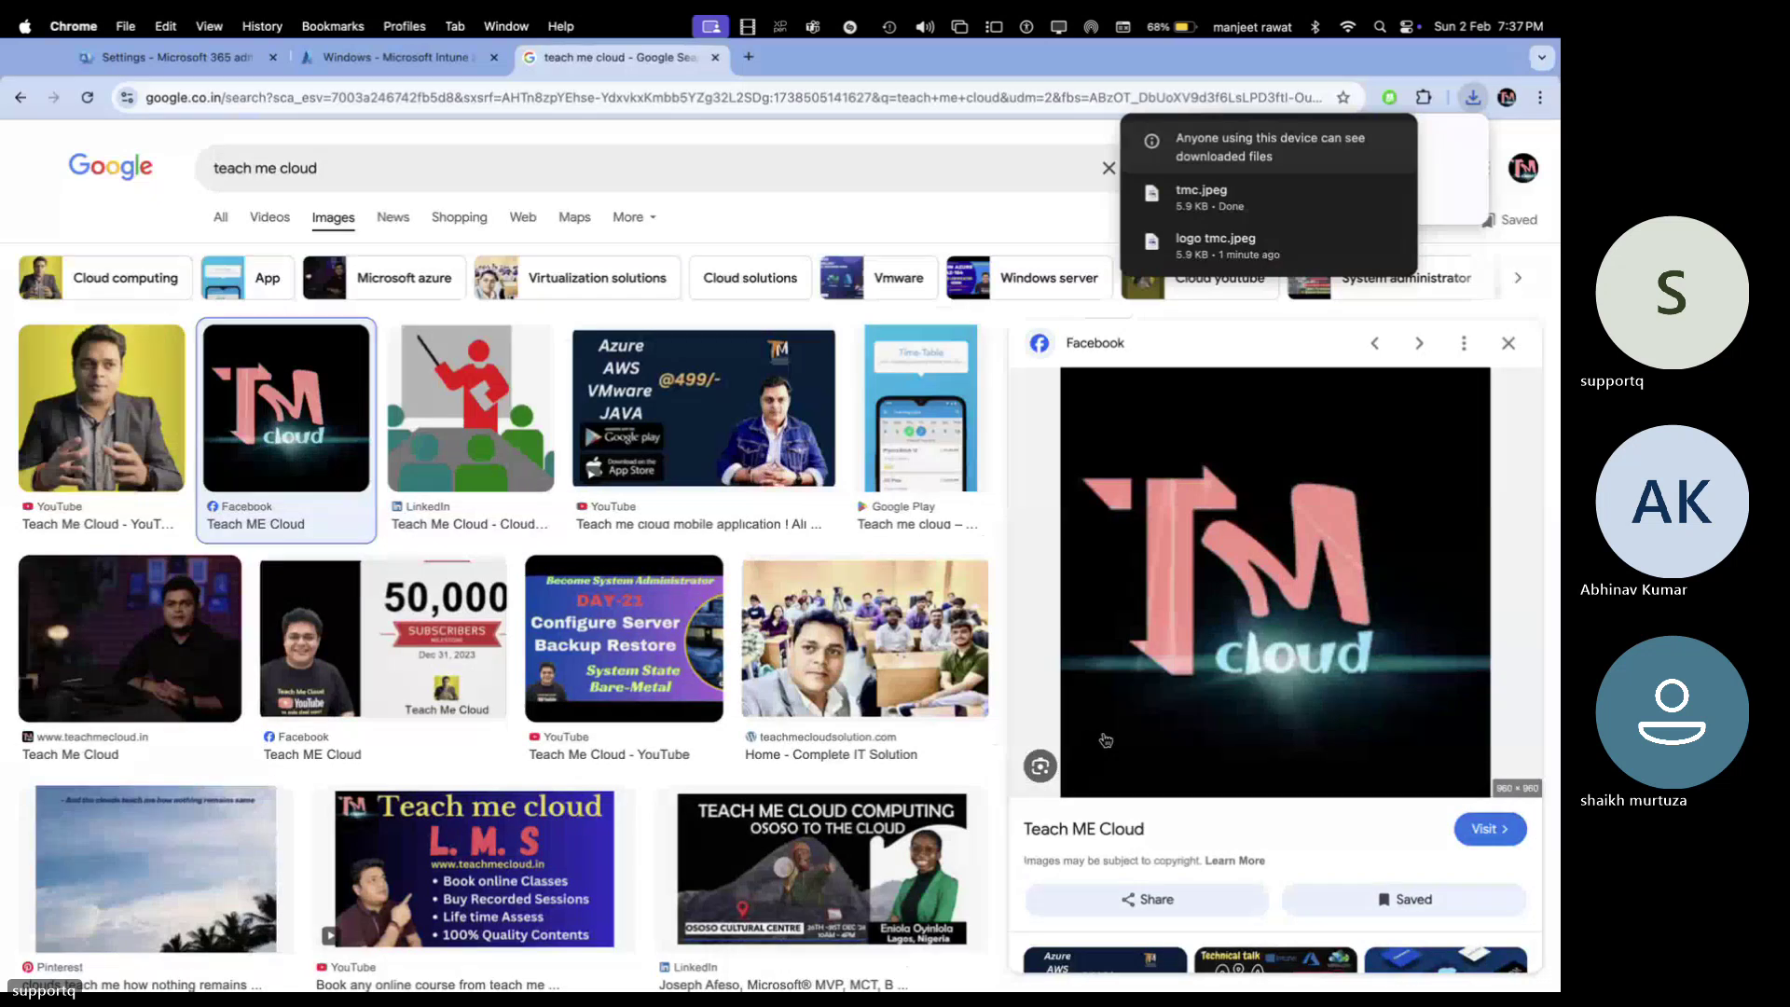
left_click(426, 75)
left_click(229, 58)
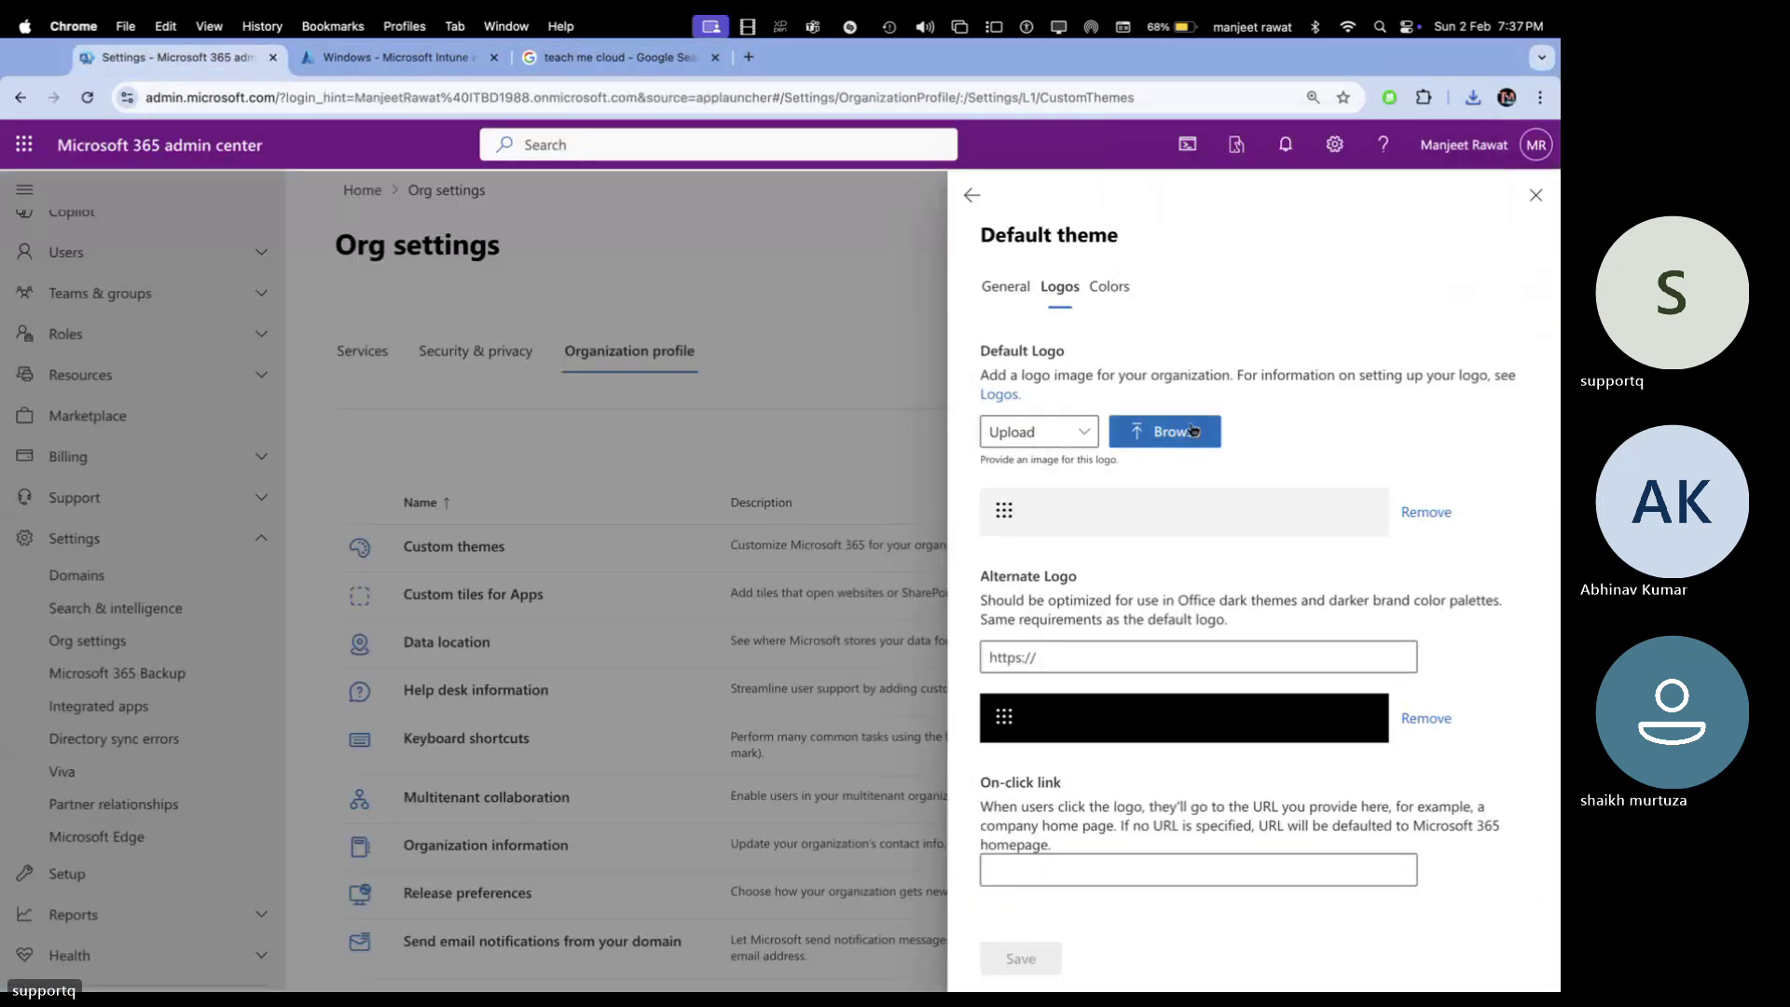
left_click(1193, 429)
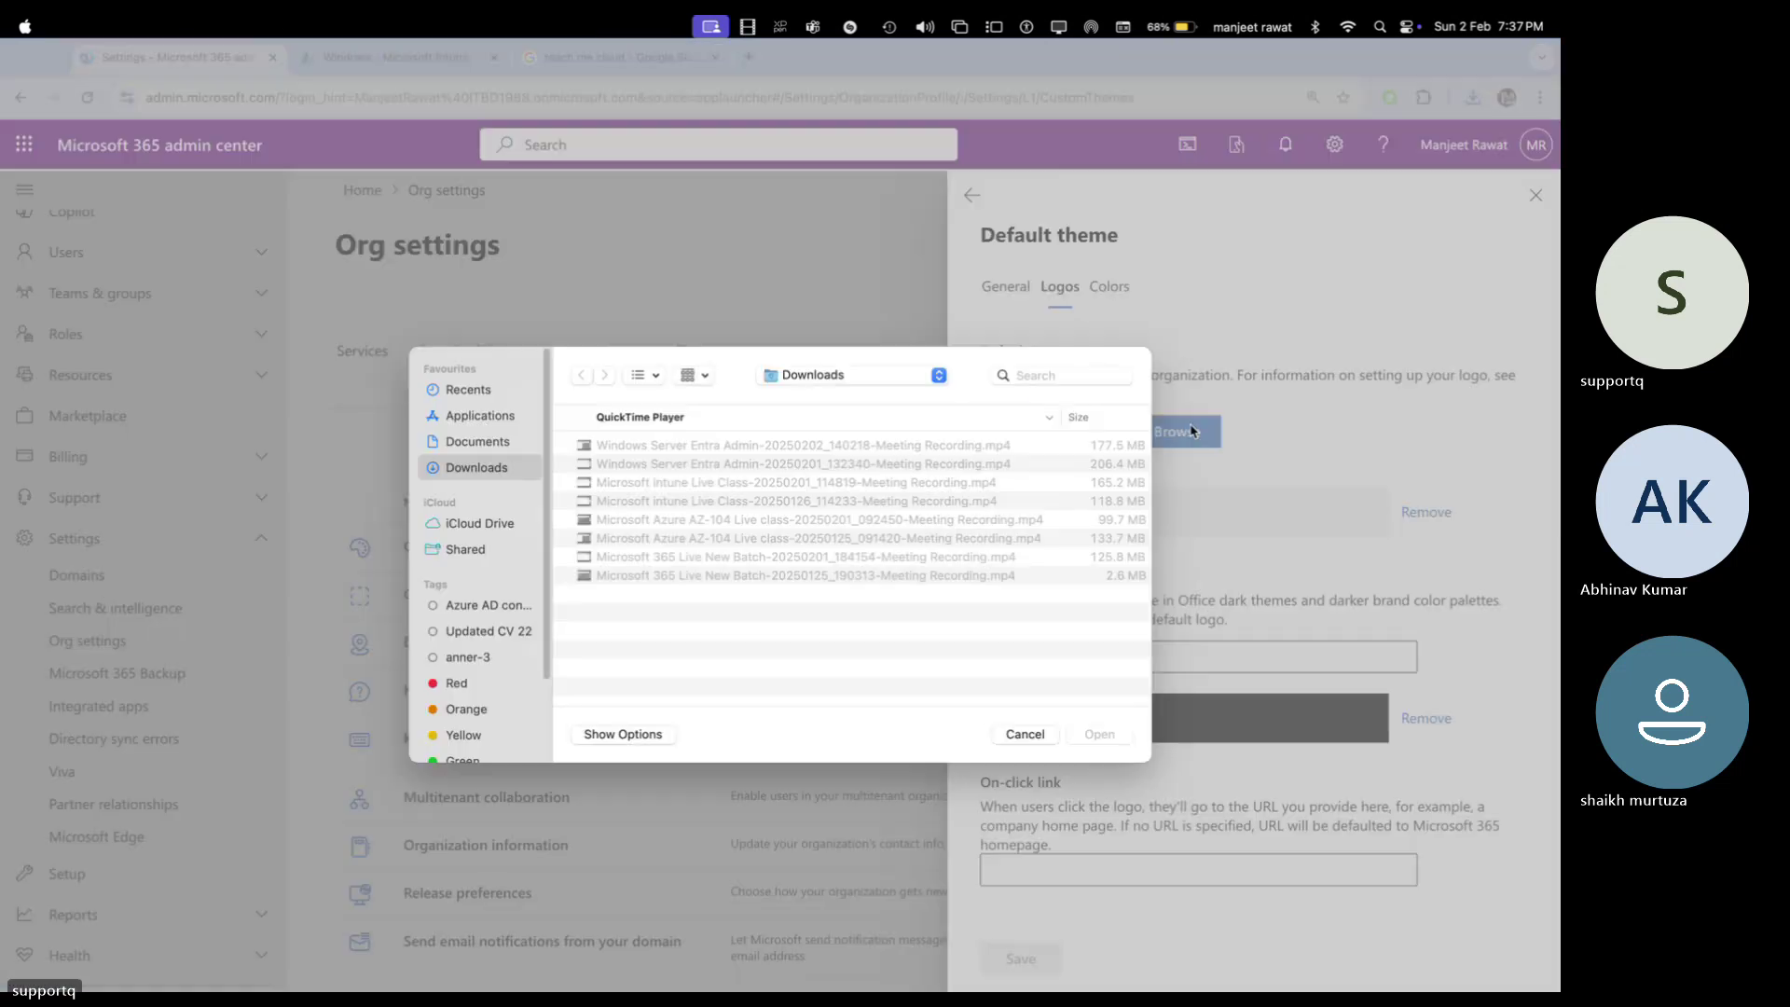
left_click(857, 383)
left_click(807, 508)
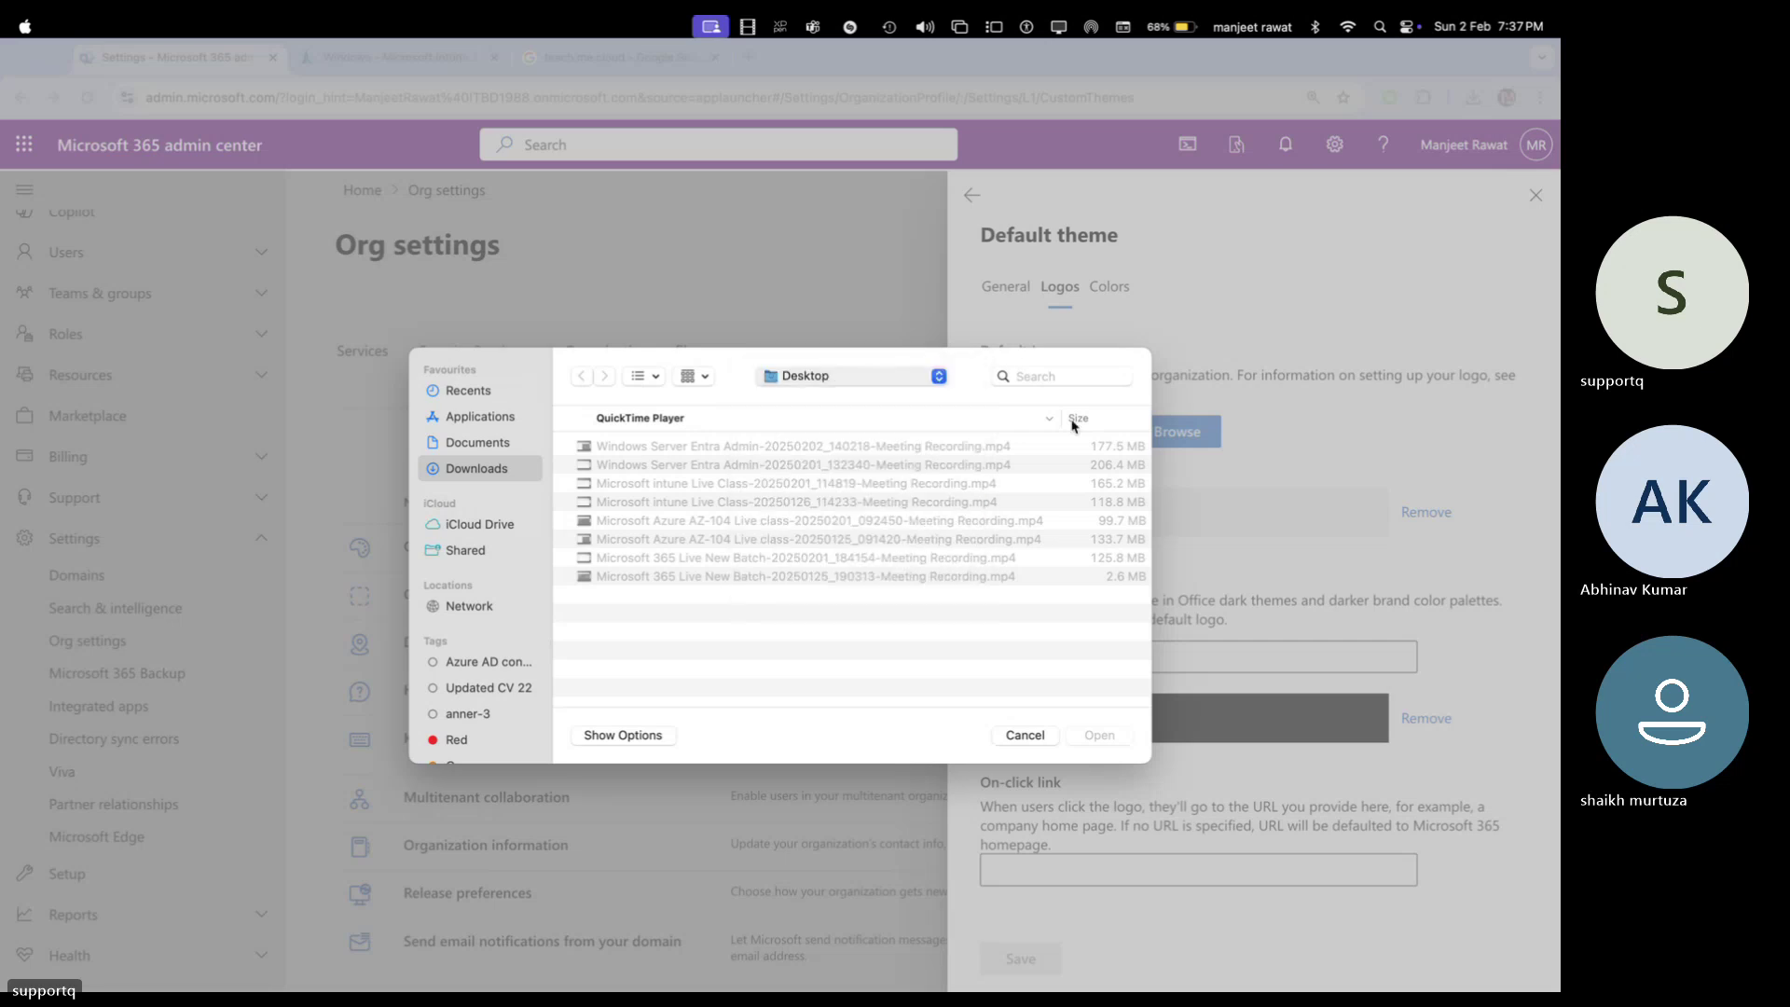
left_click(1023, 384)
type("tmc")
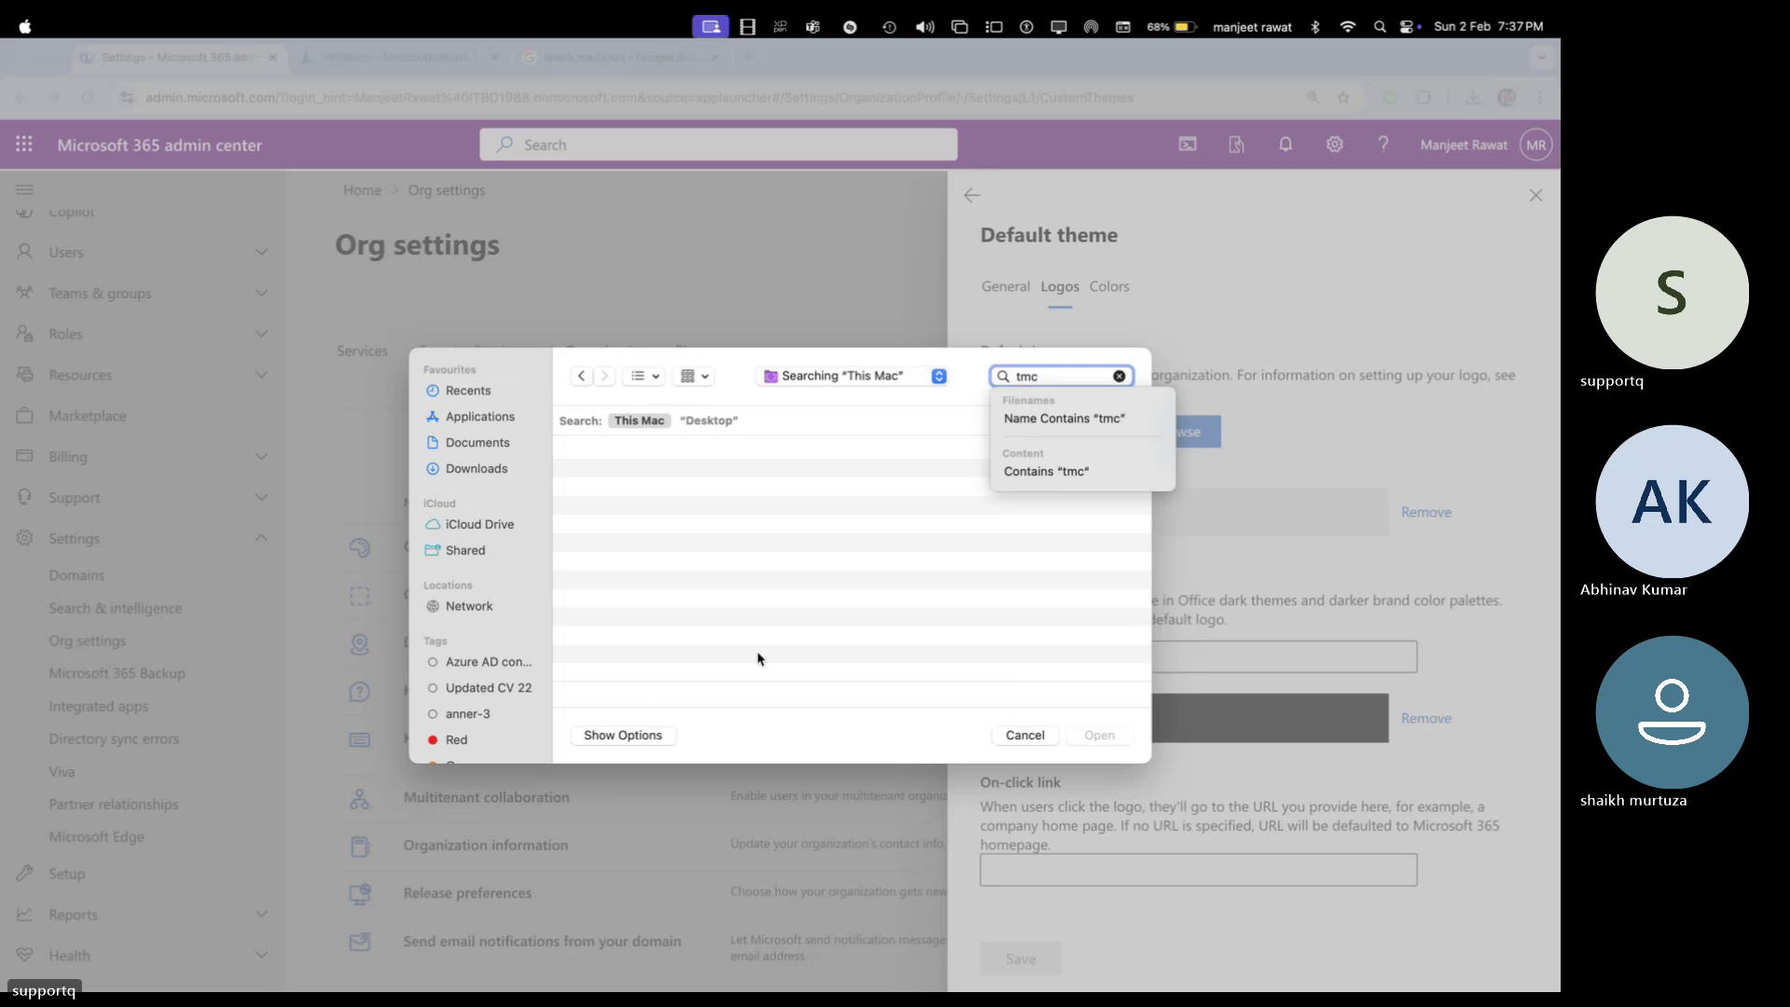
left_click(1026, 735)
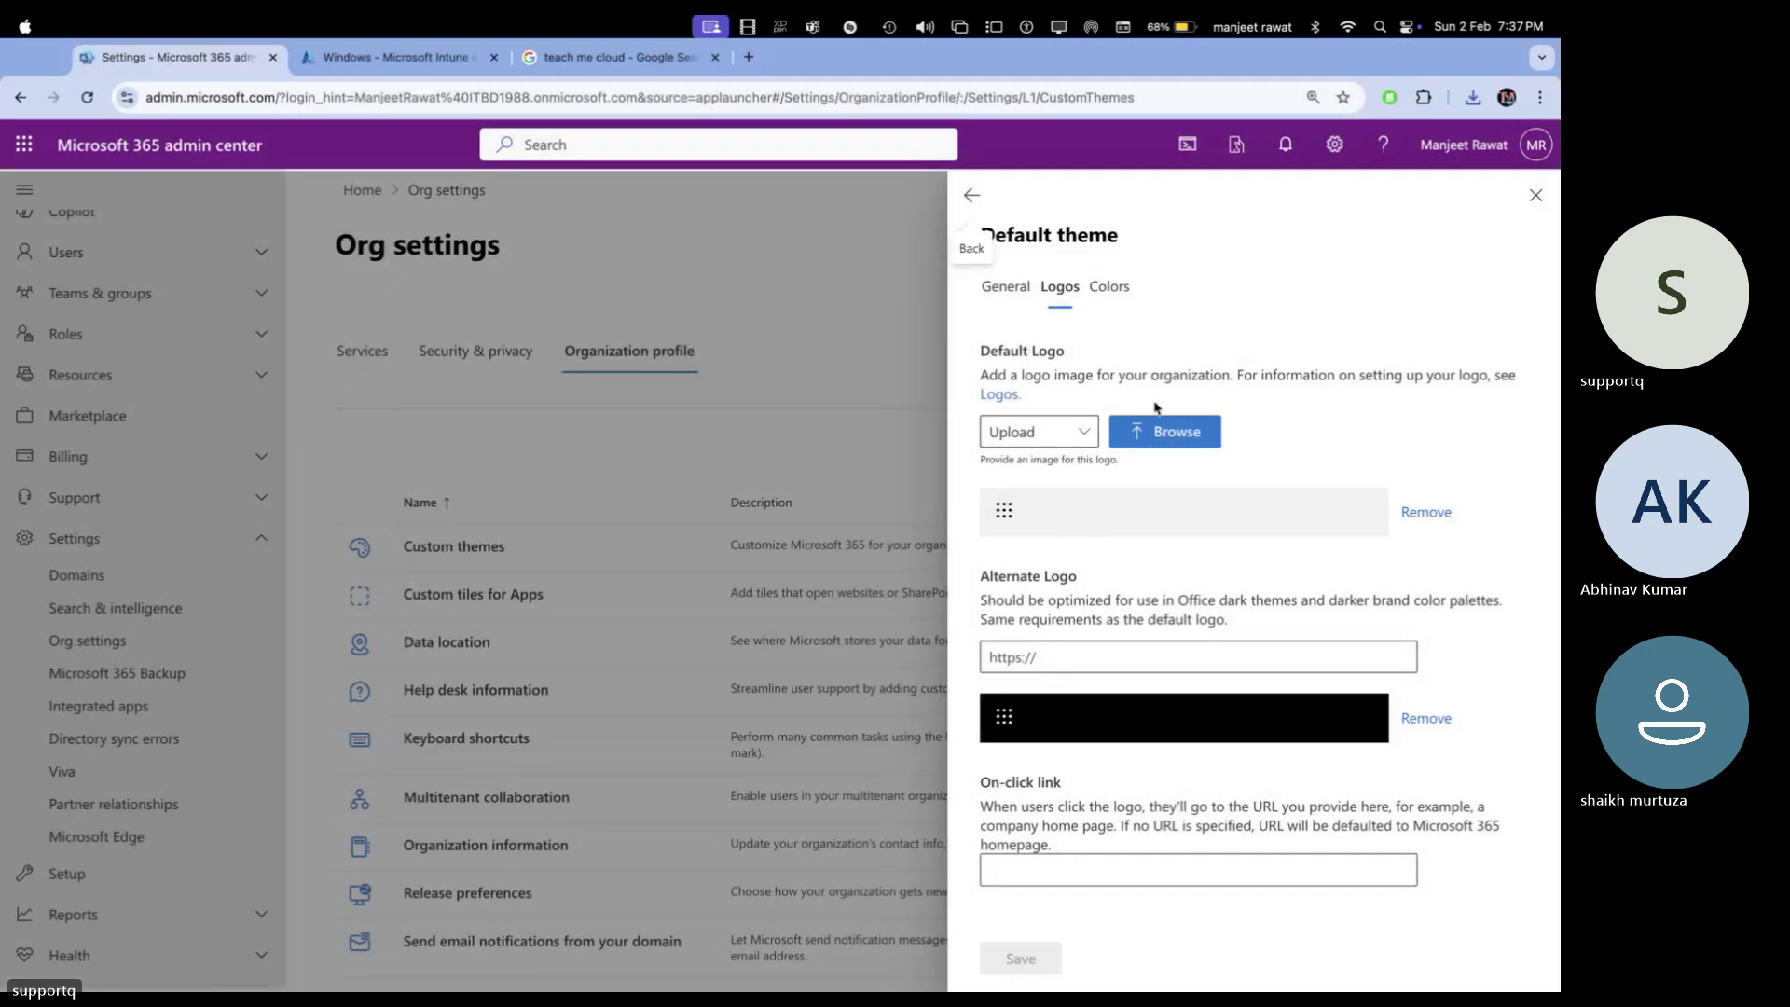
left_click(1162, 432)
left_click(1024, 732)
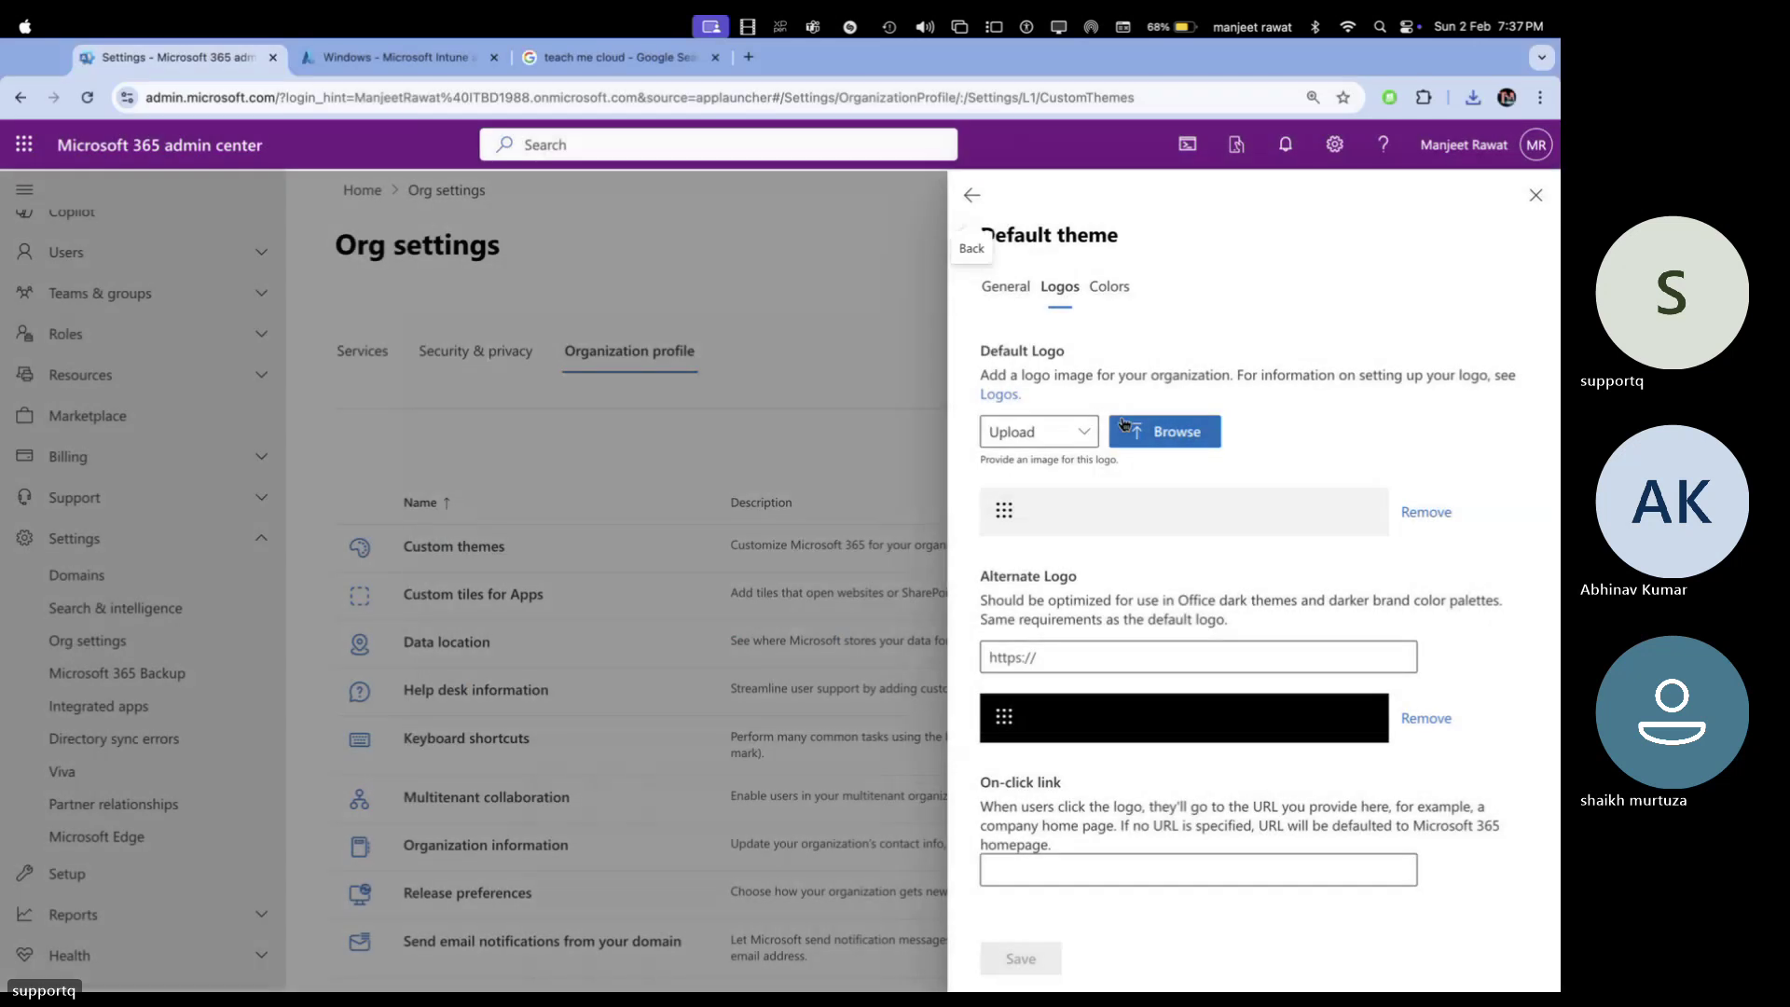
left_click(847, 97)
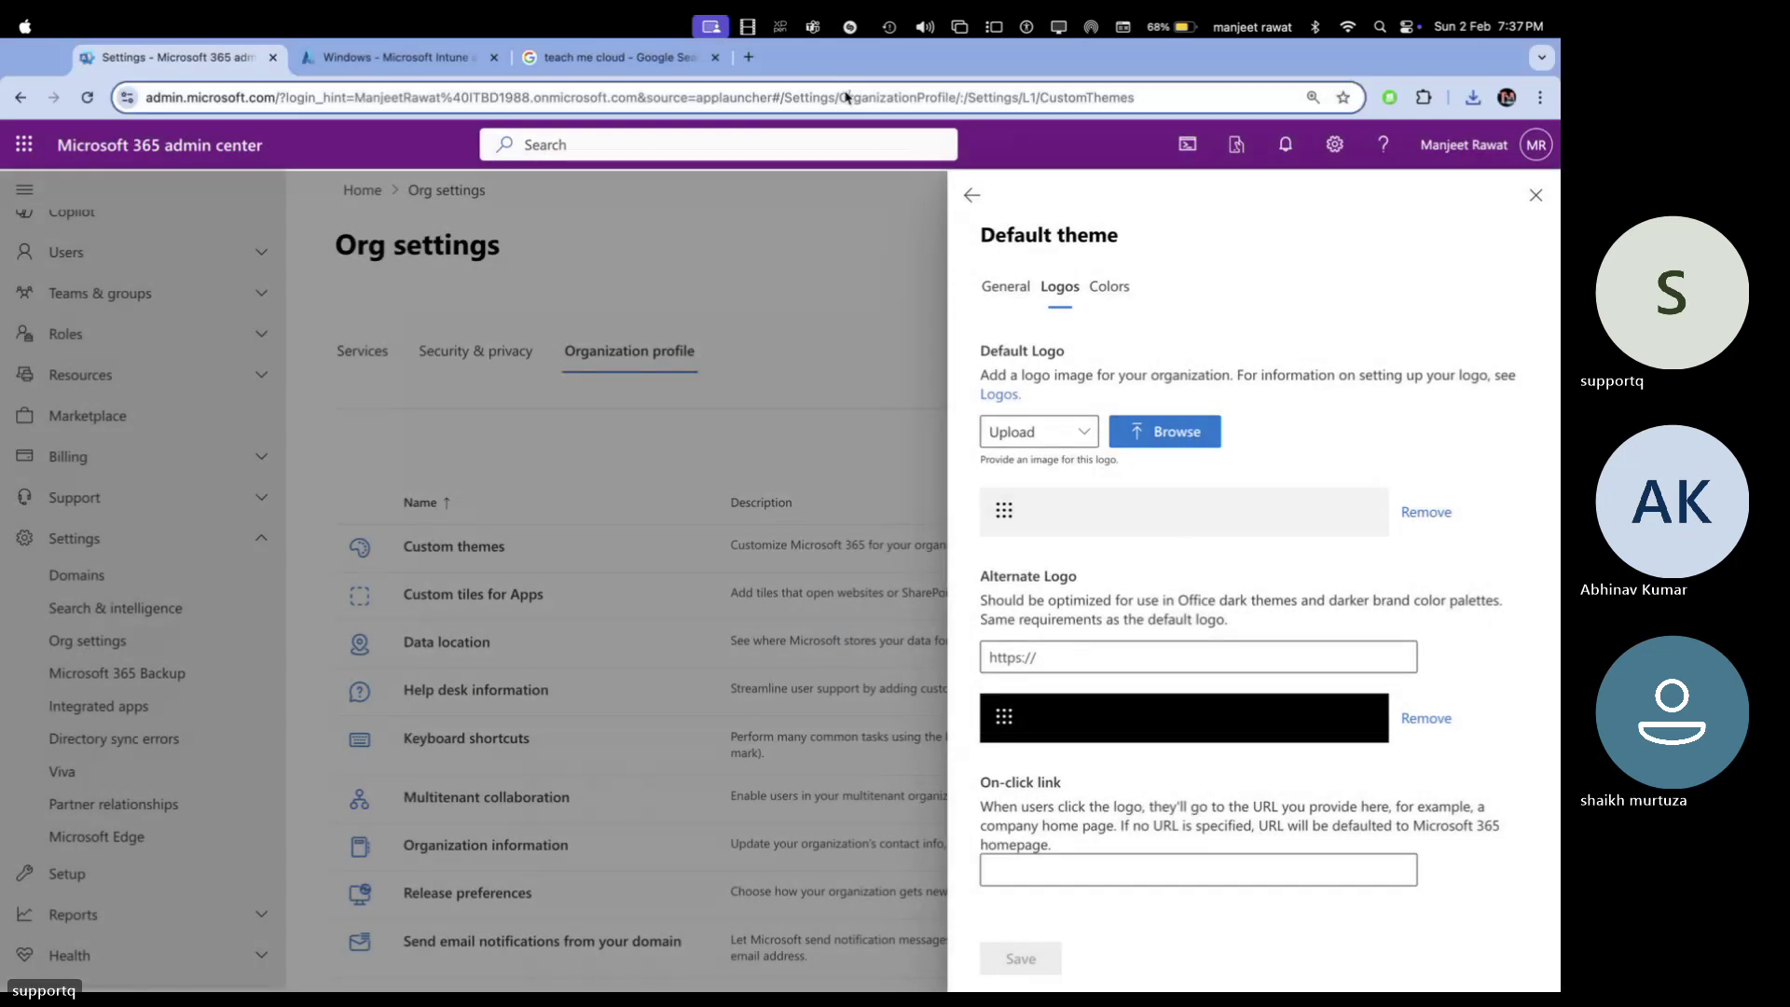
Reload the page, start a new theme with display name shown, then discard it
key("Return")
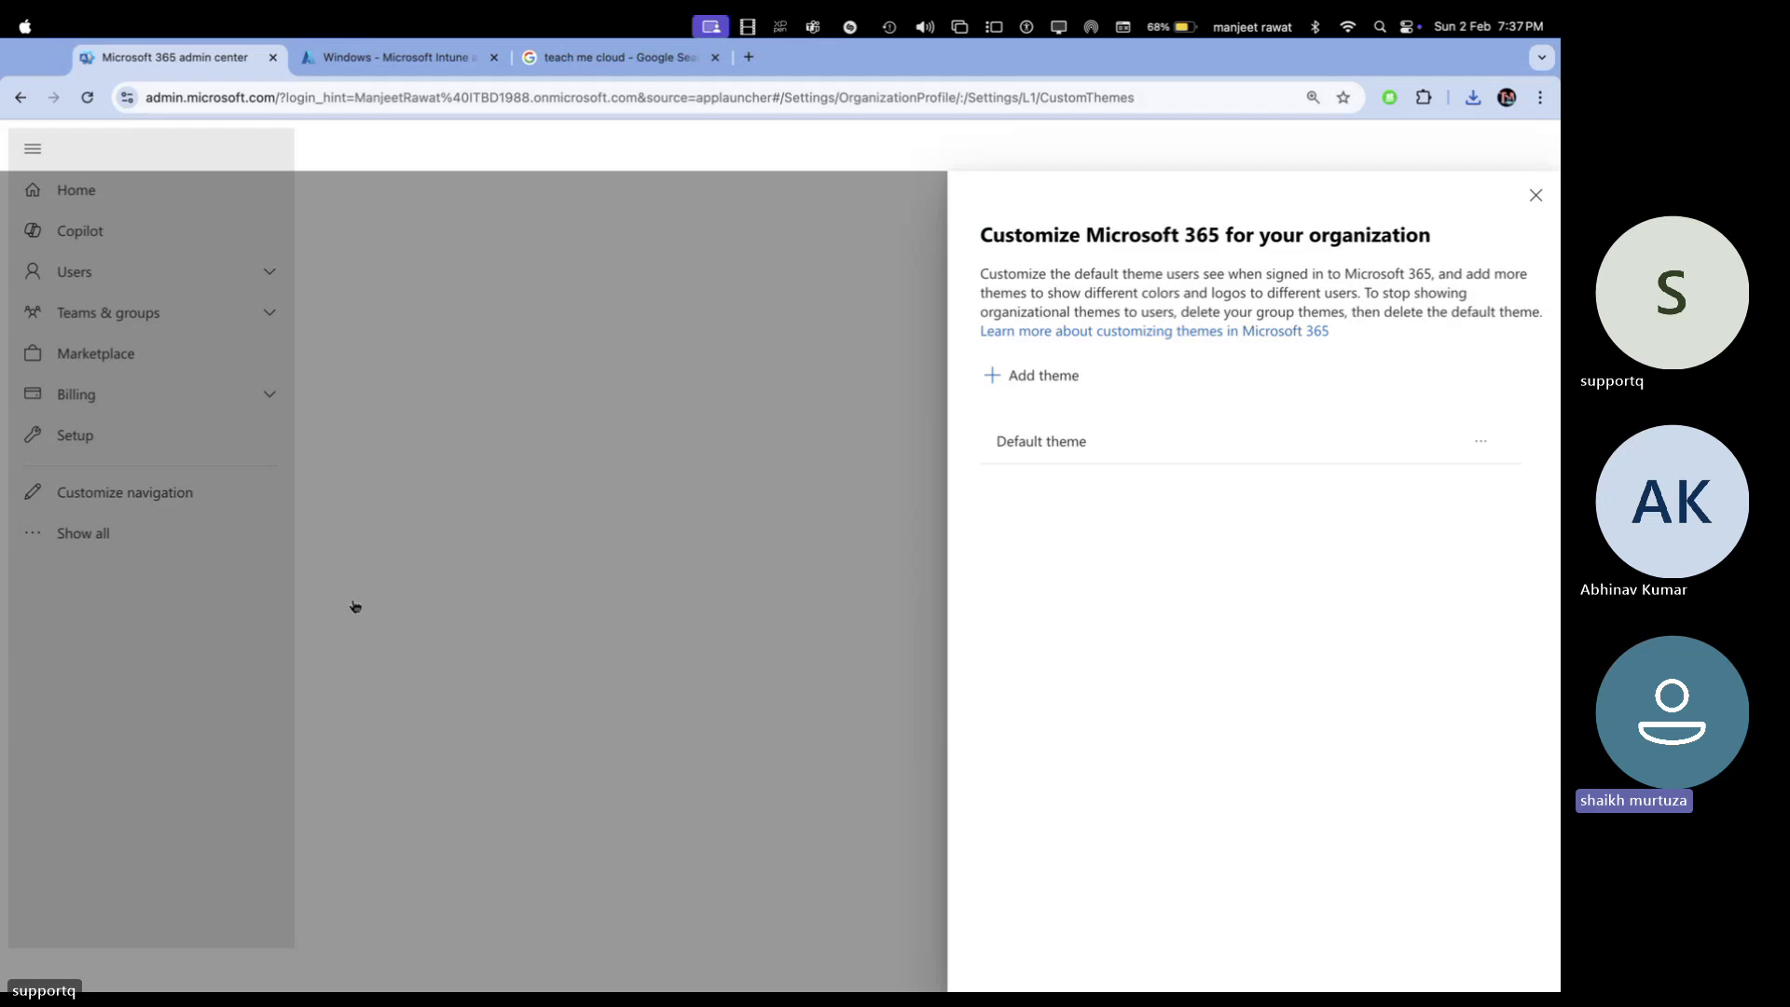
left_click(1048, 375)
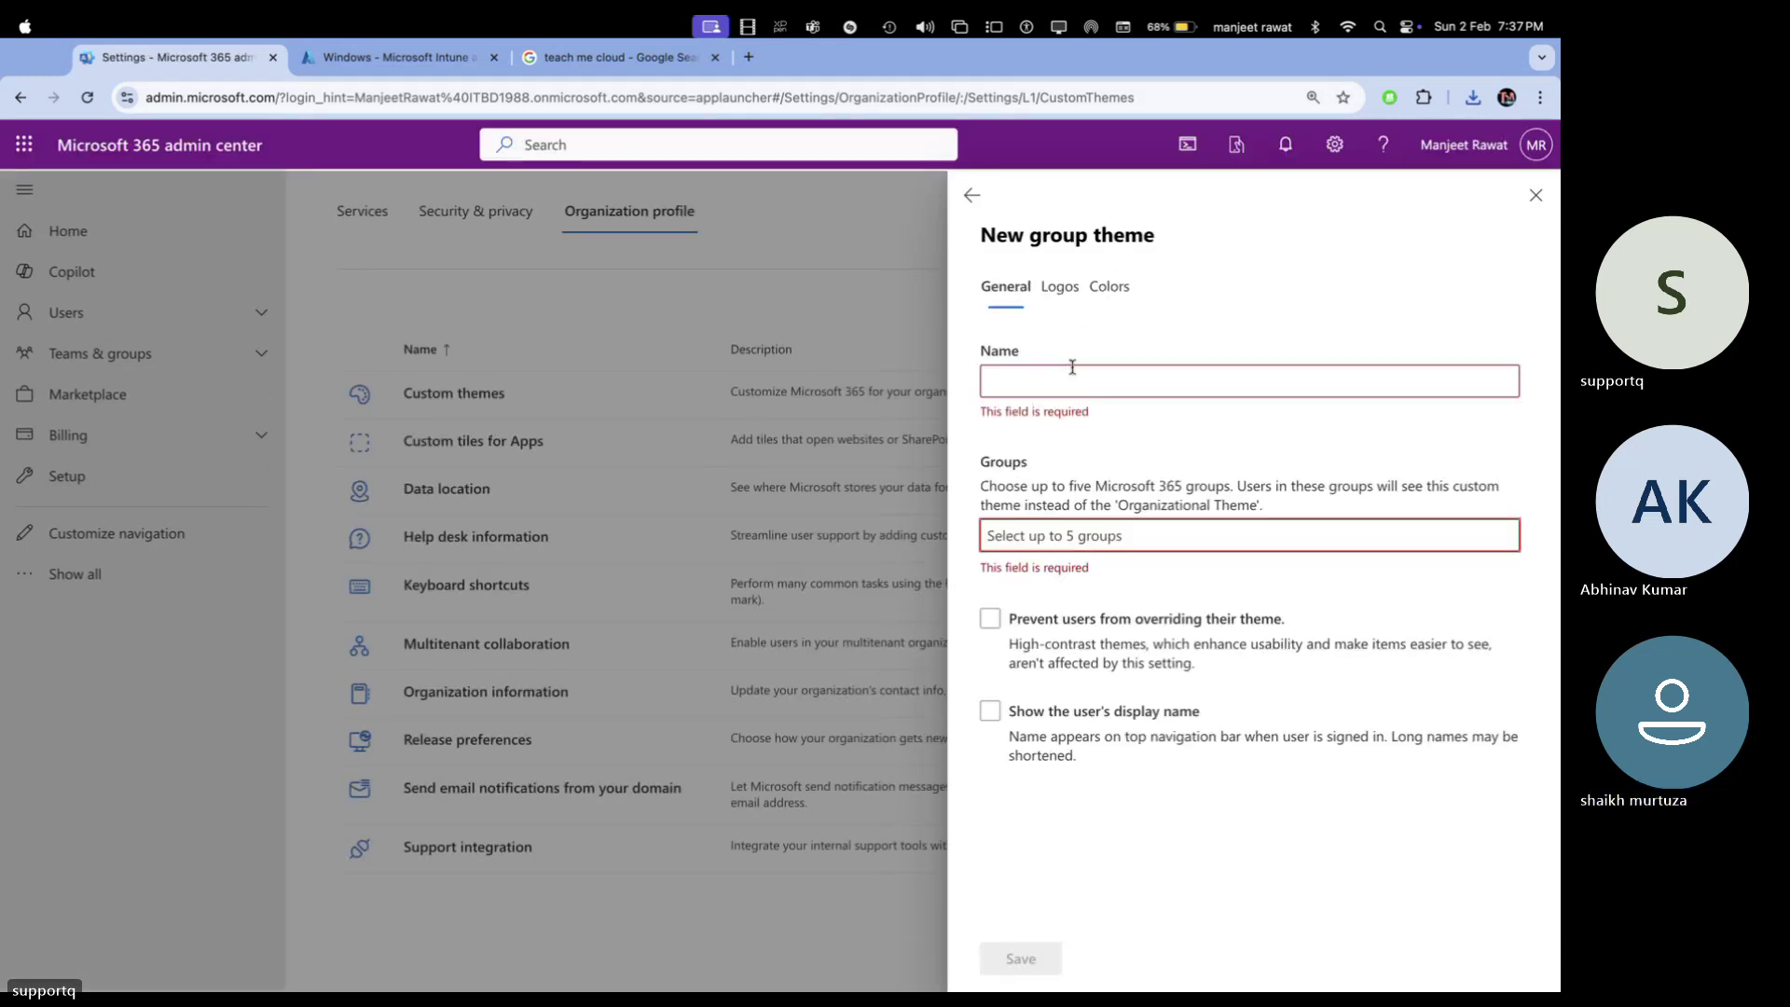
left_click(1054, 716)
left_click(1055, 716)
left_click(971, 195)
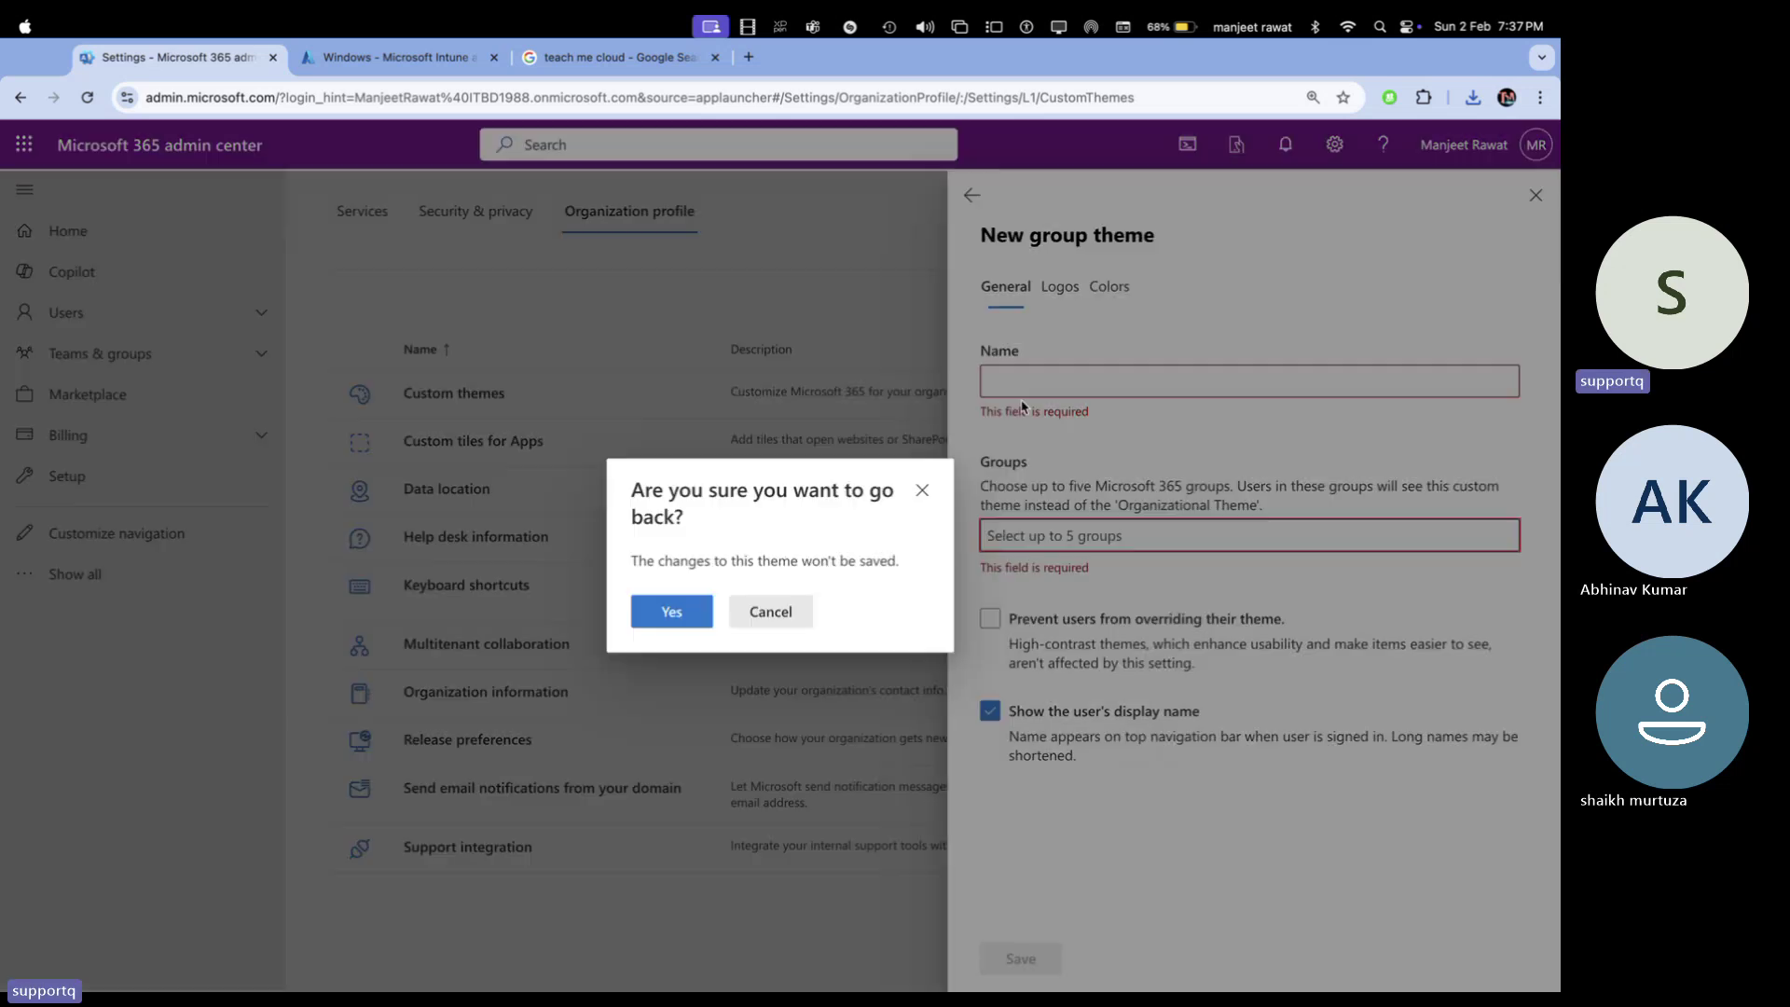
left_click(689, 611)
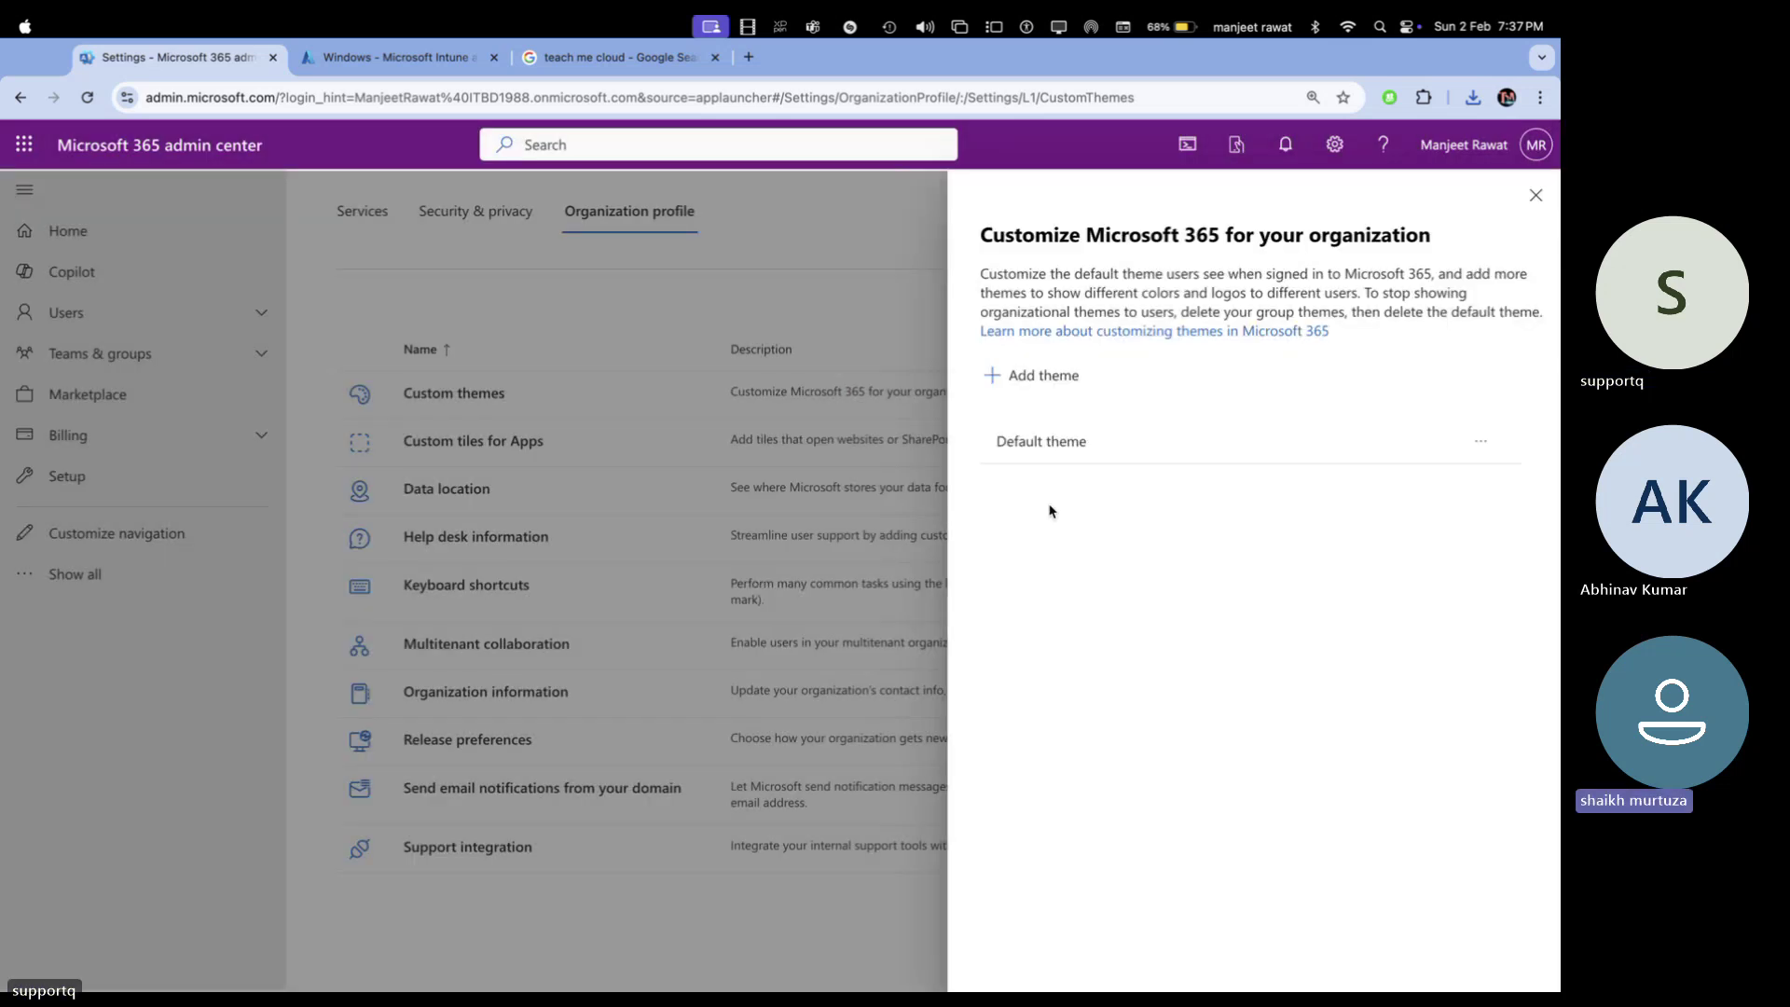
Open the Default theme's Logos page and expand the logo source dropdown
left_click(1049, 443)
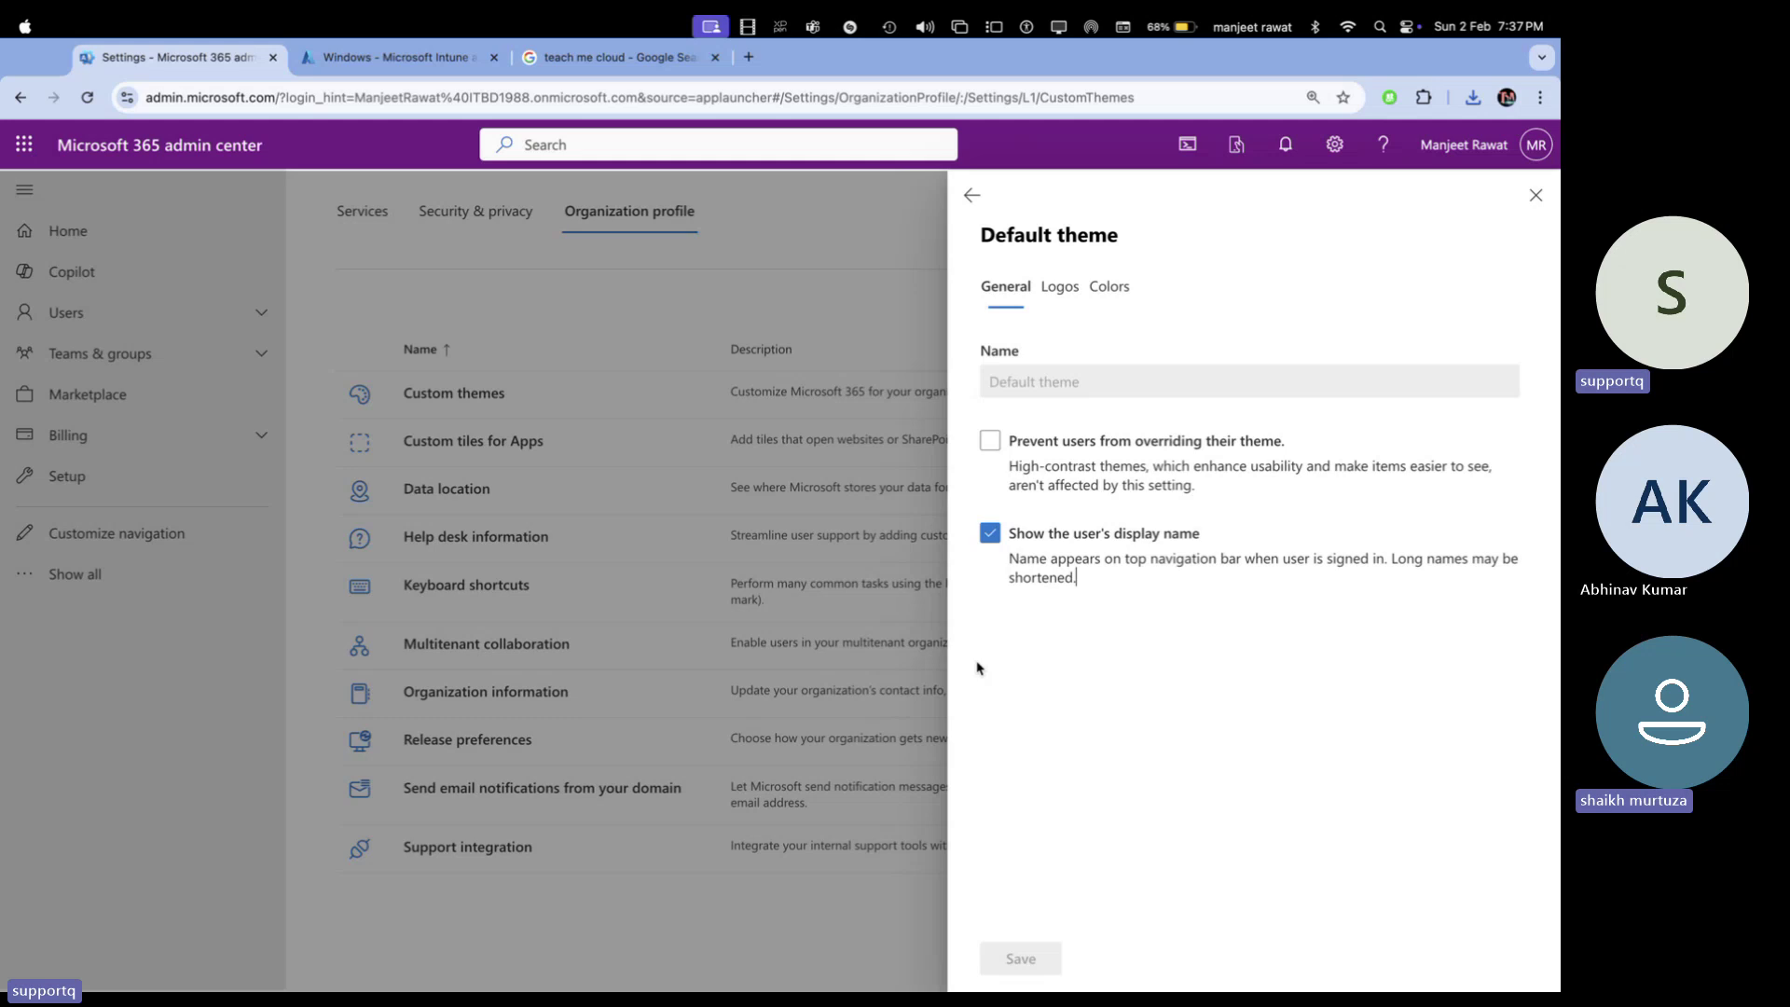
left_click(1060, 286)
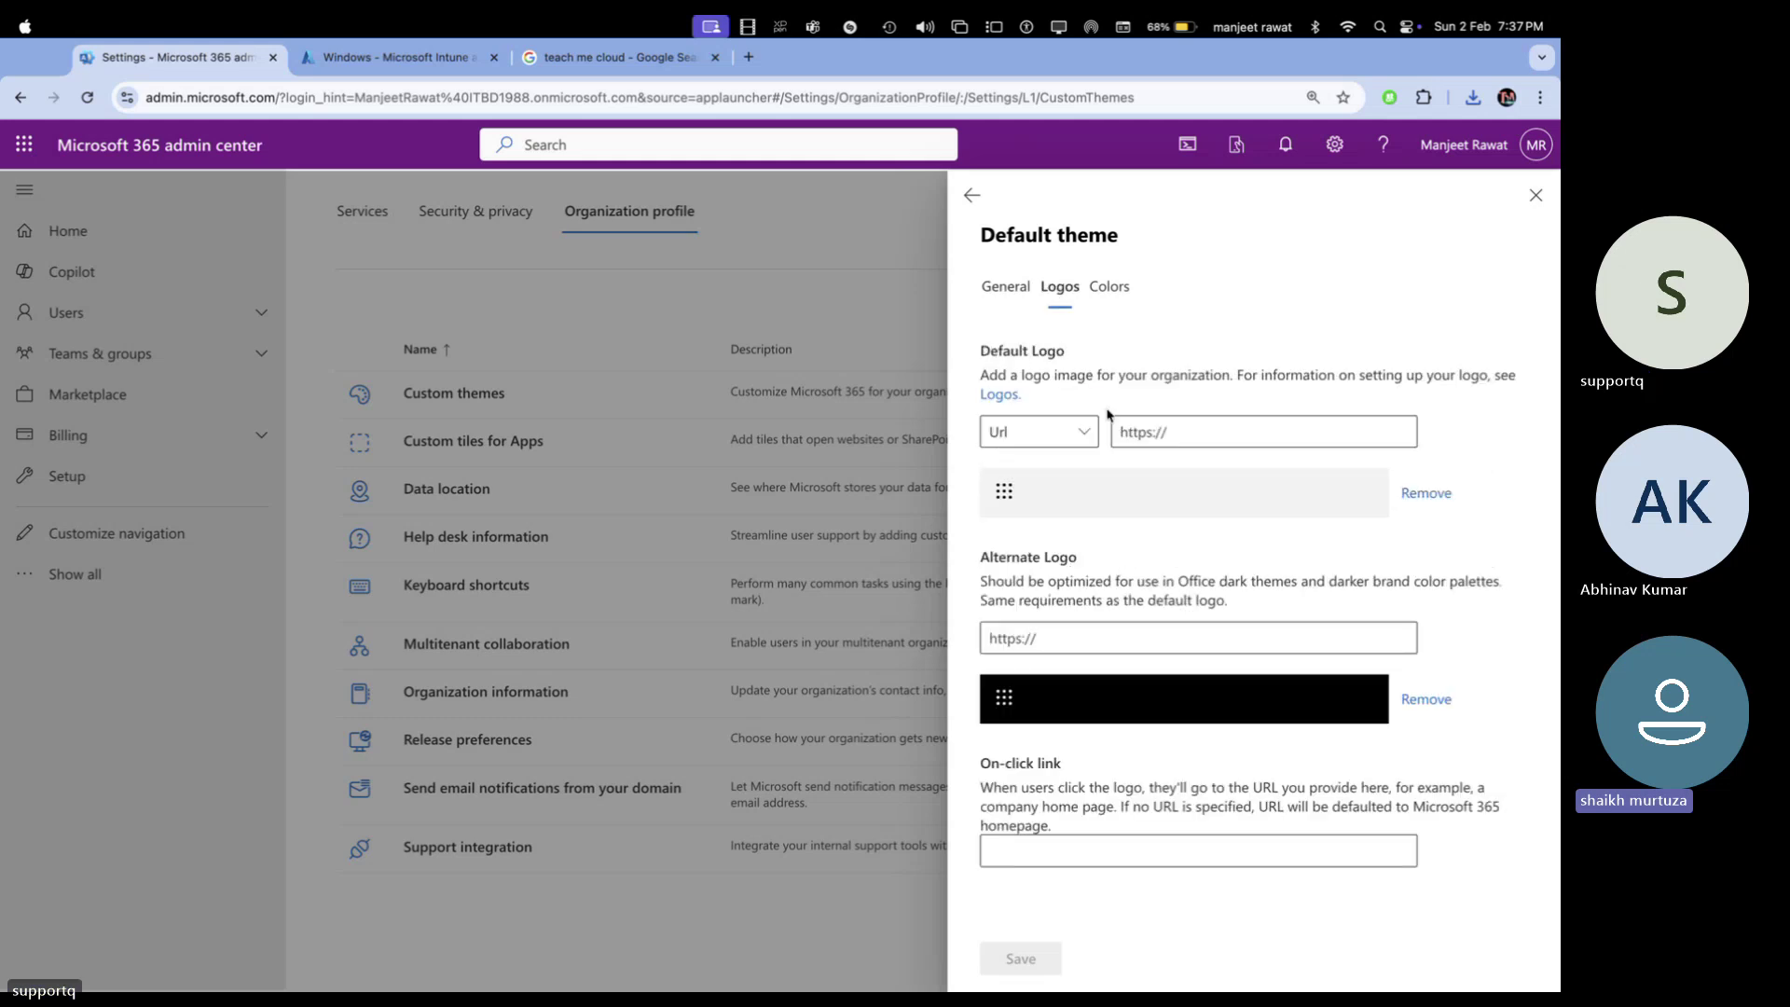
left_click(1065, 430)
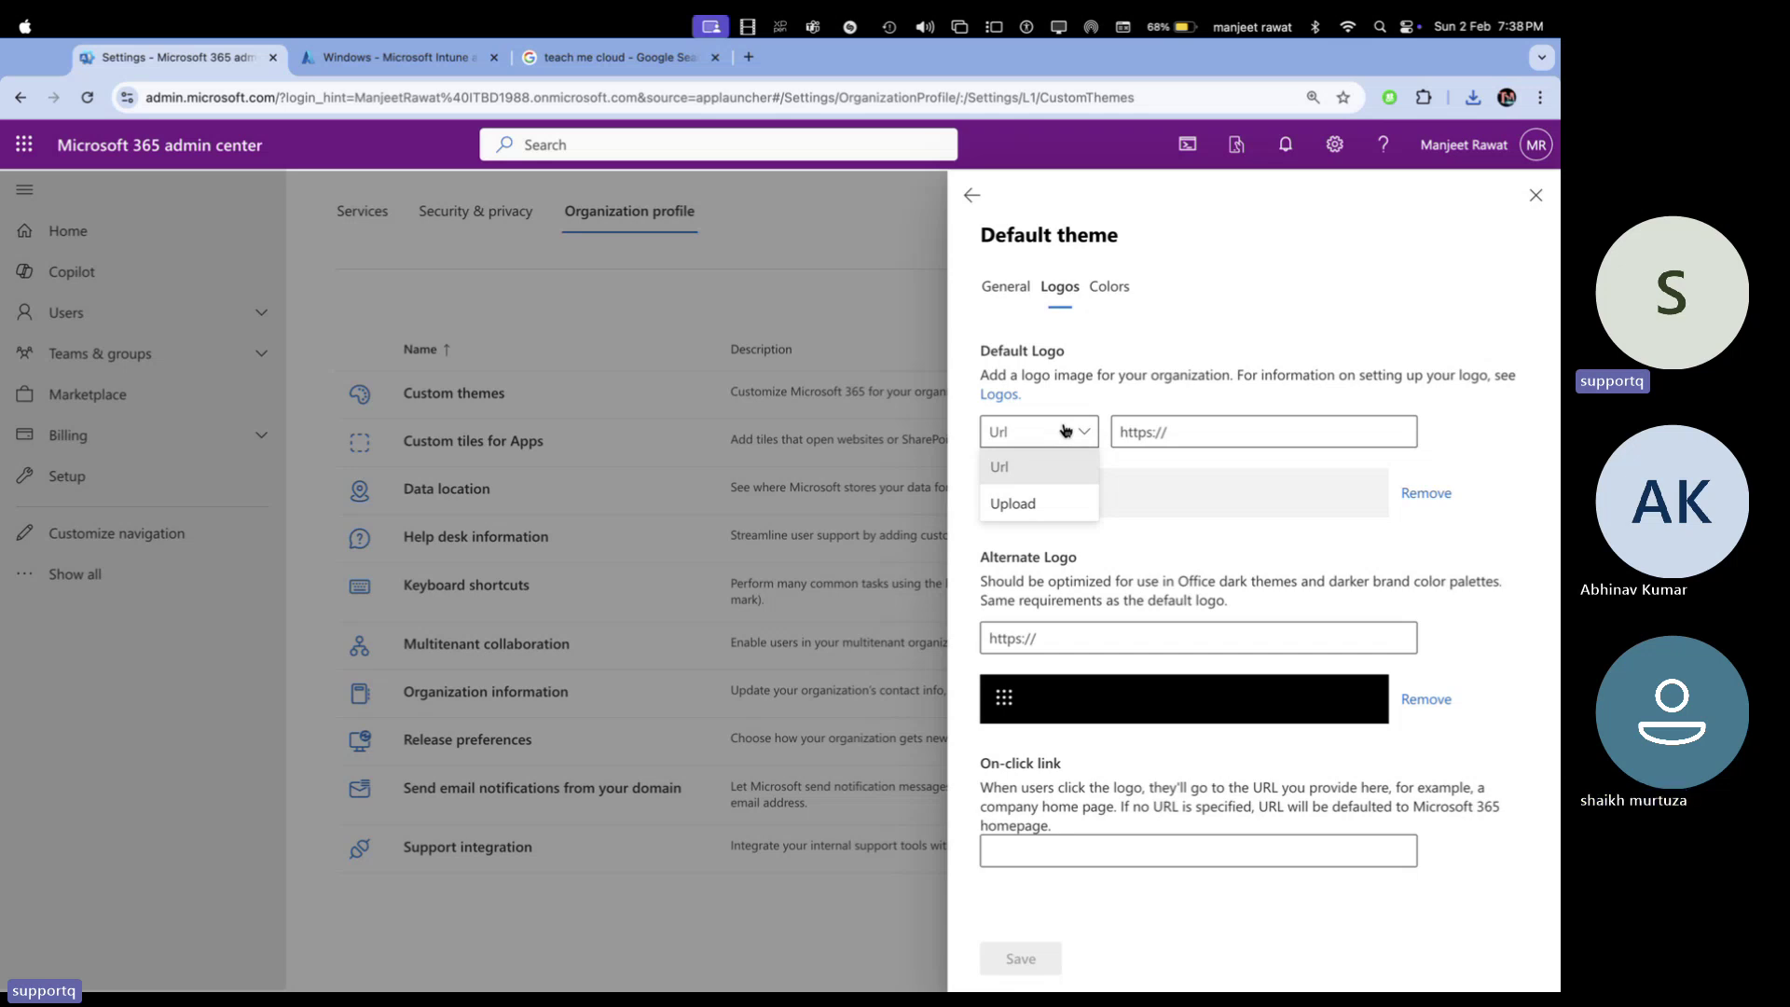
Switch the Default Logo source to Upload, browse the Desktop files, then cancel the picker
left_click(1023, 508)
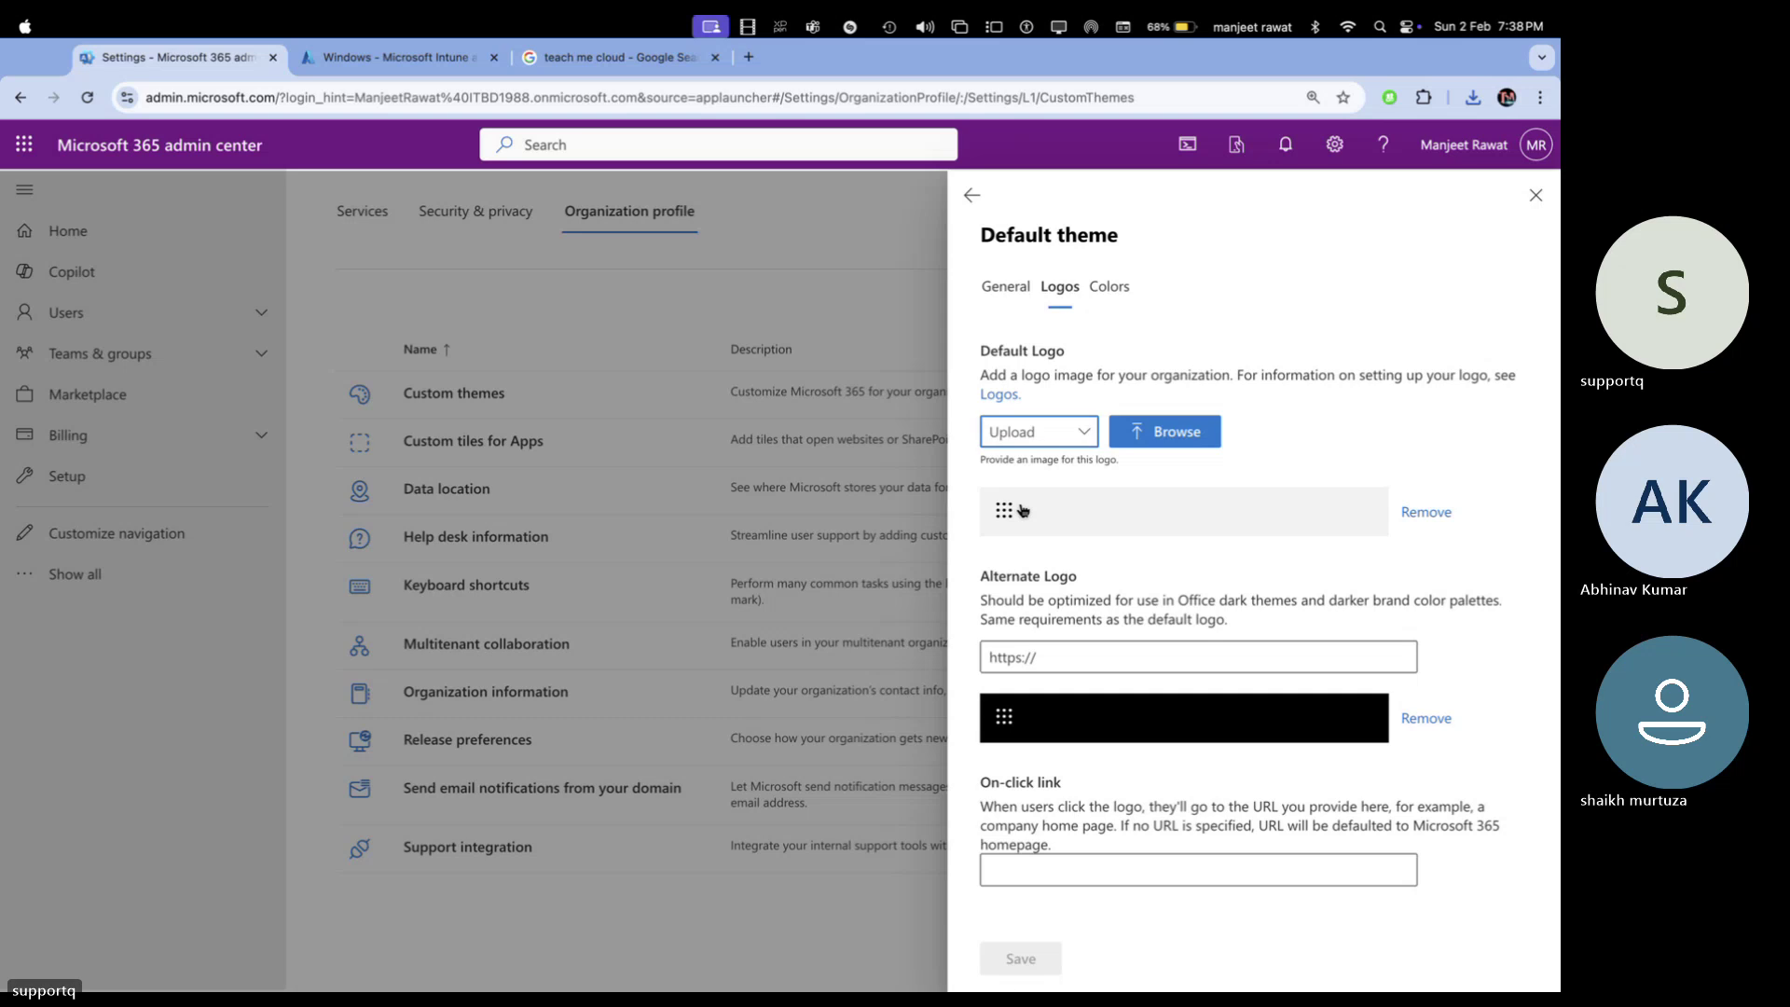
left_click(1179, 435)
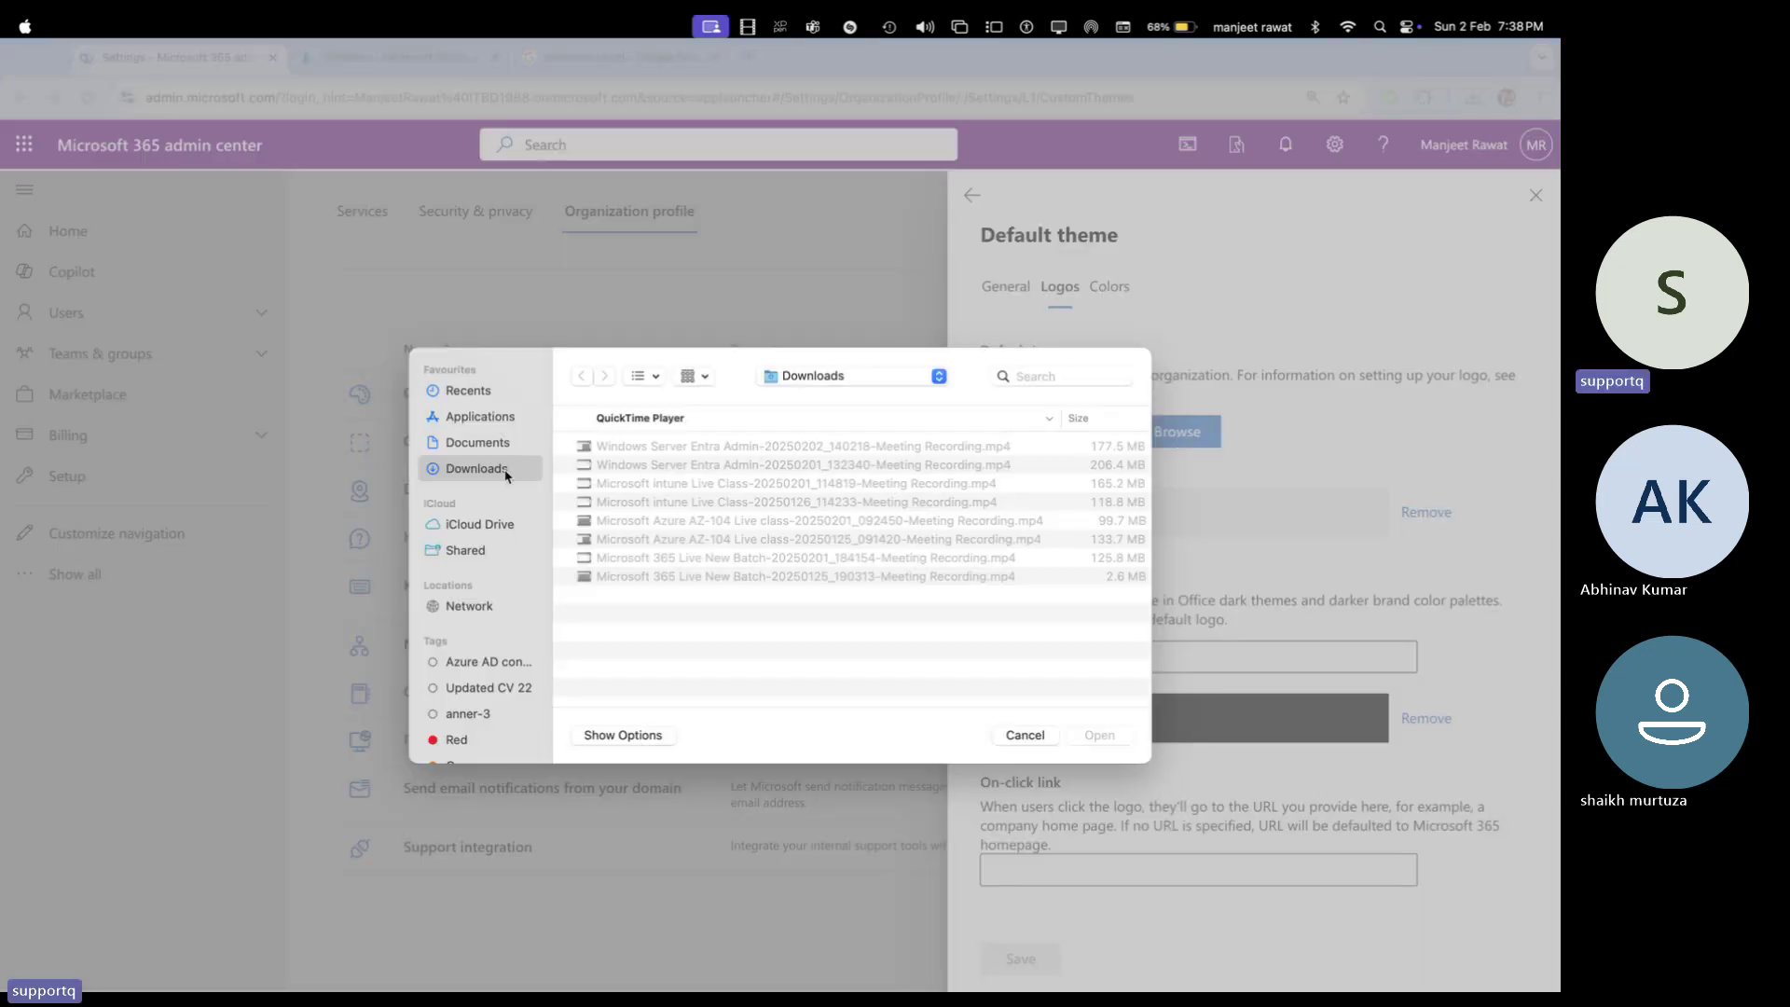
scroll(480, 633, "down", 3)
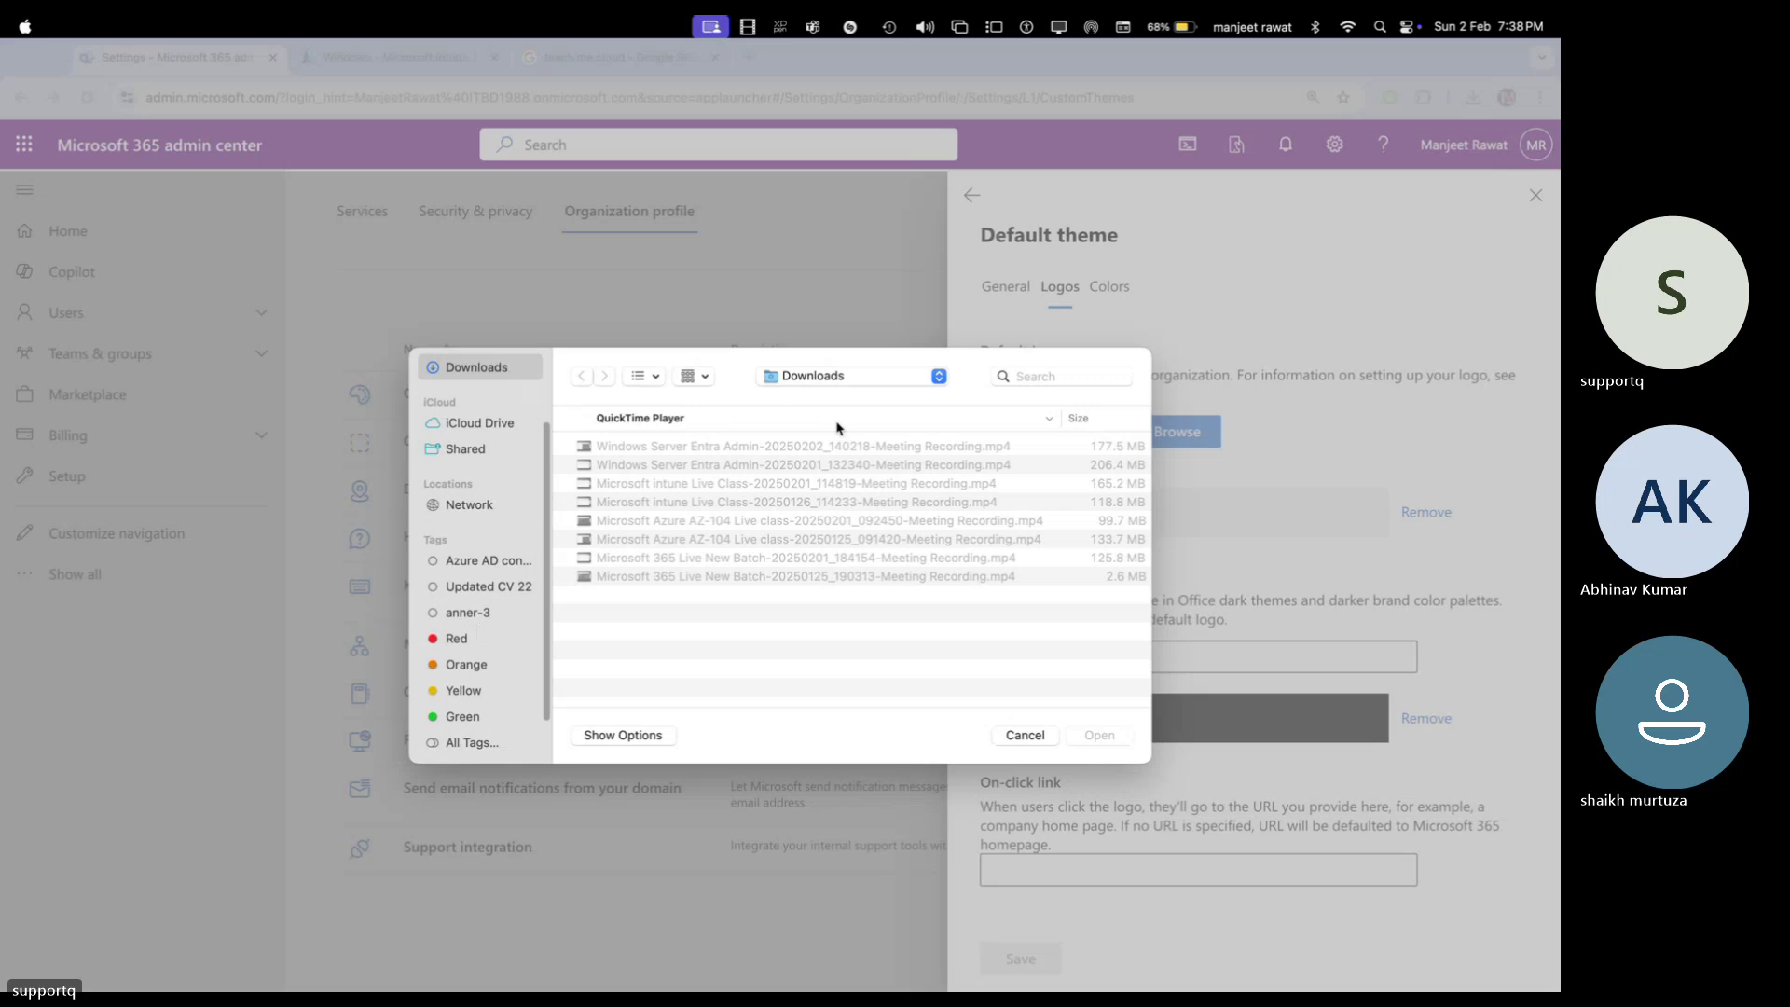
left_click(858, 381)
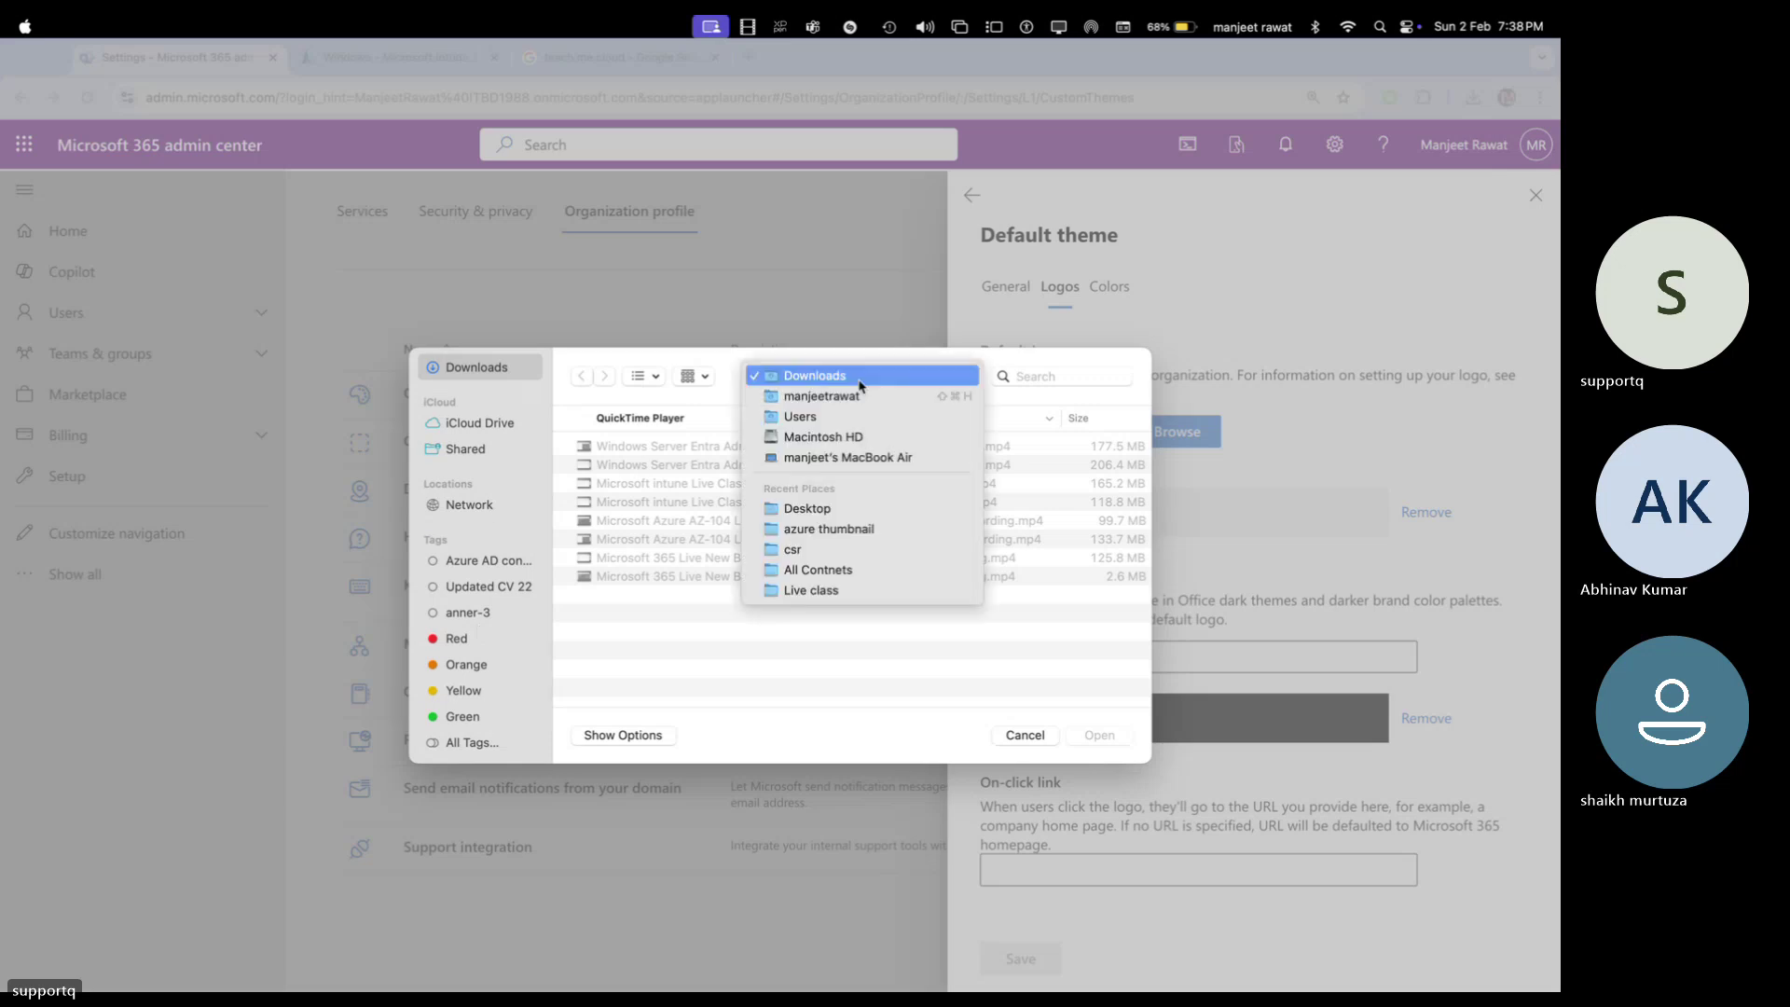
left_click(806, 508)
scroll(723, 579, "down", 10)
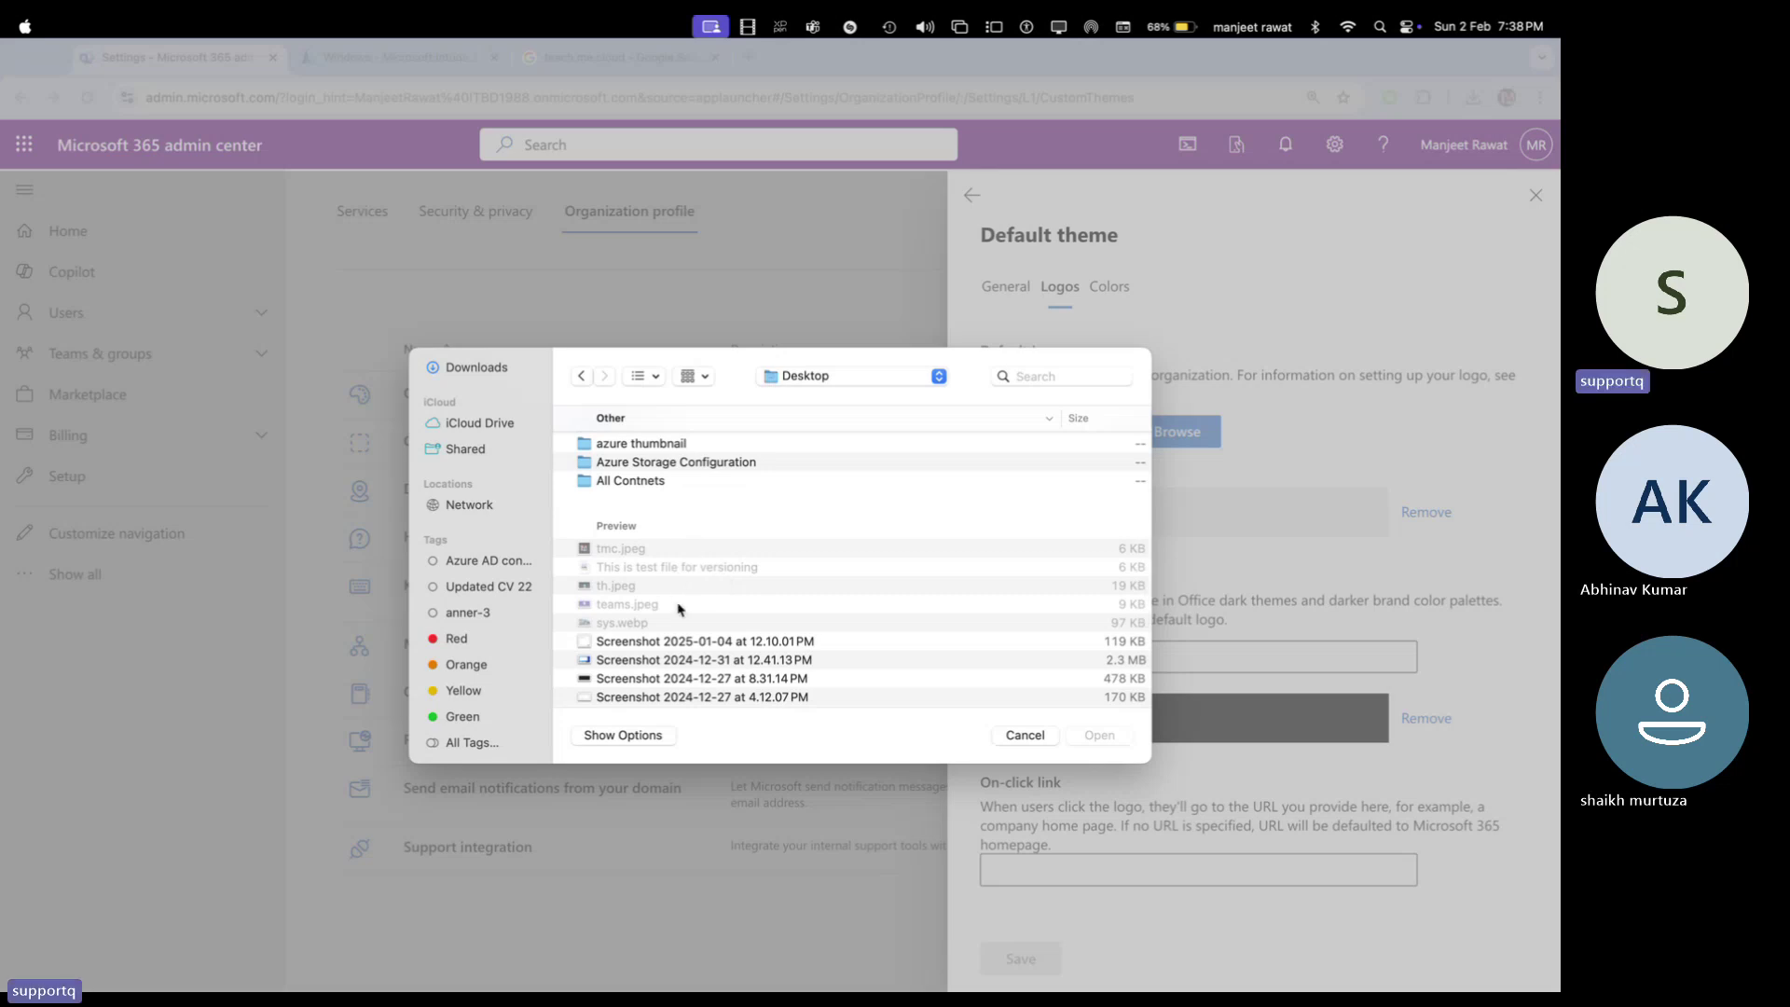
scroll(679, 611, "down", 5)
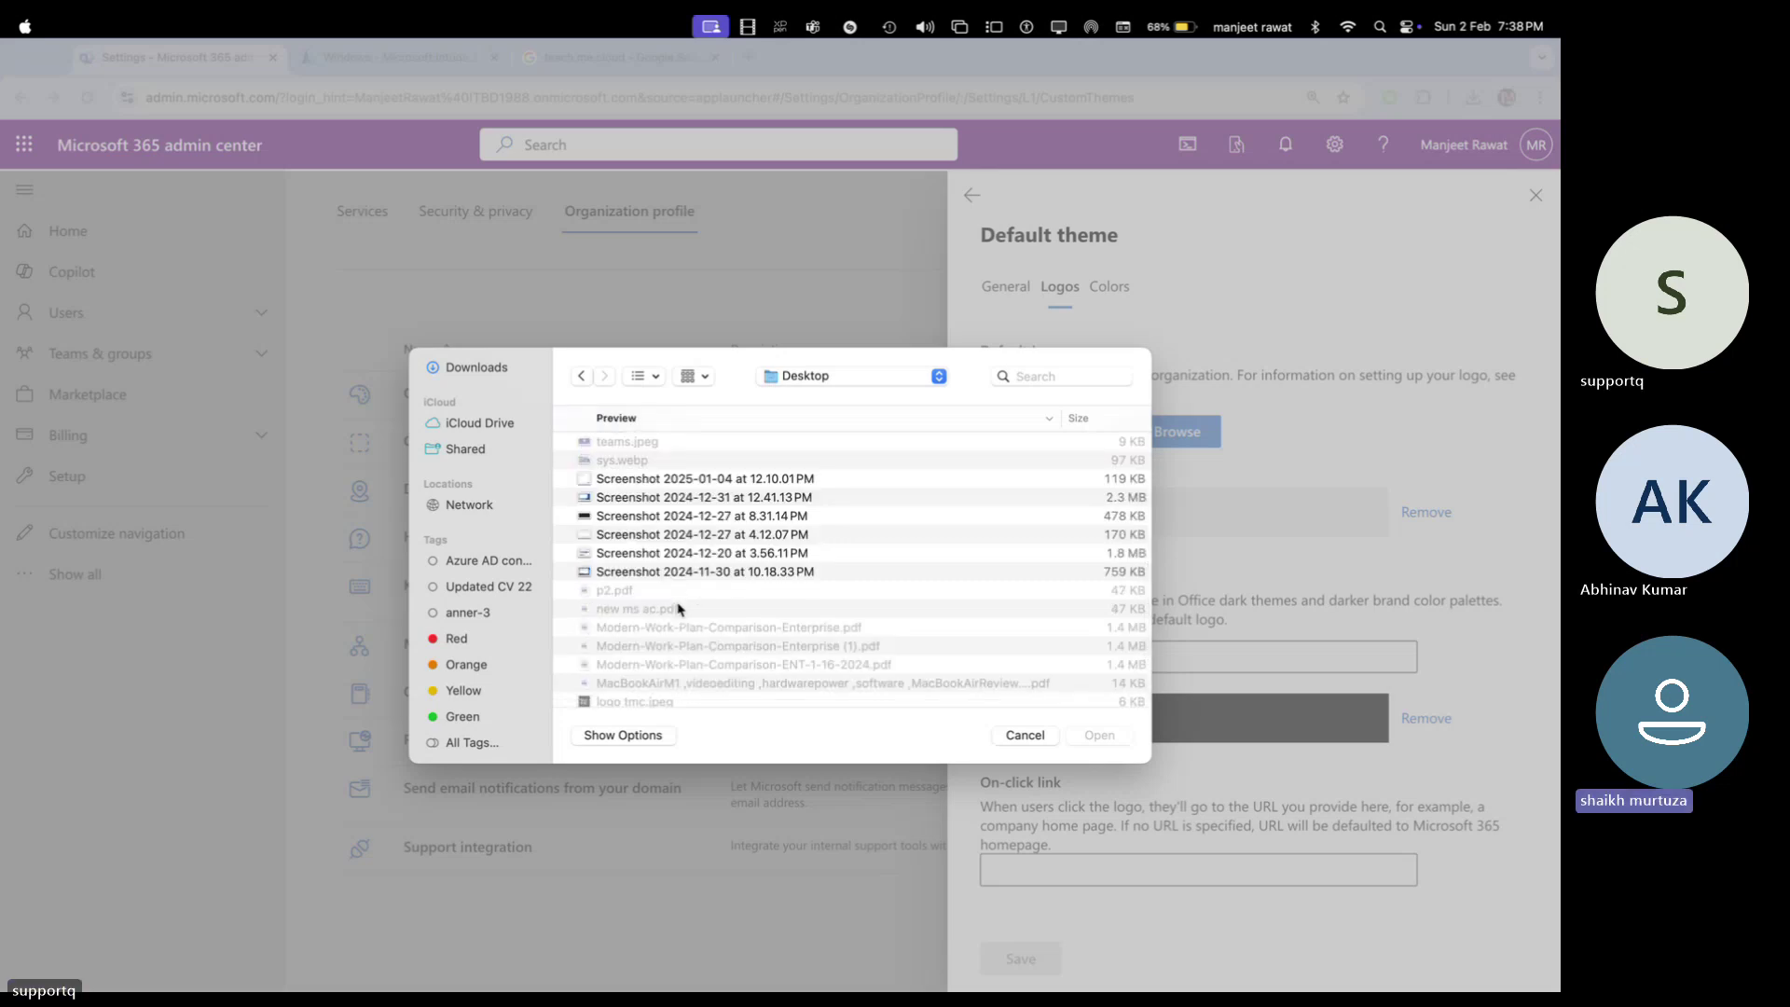
scroll(678, 609, "down", 5)
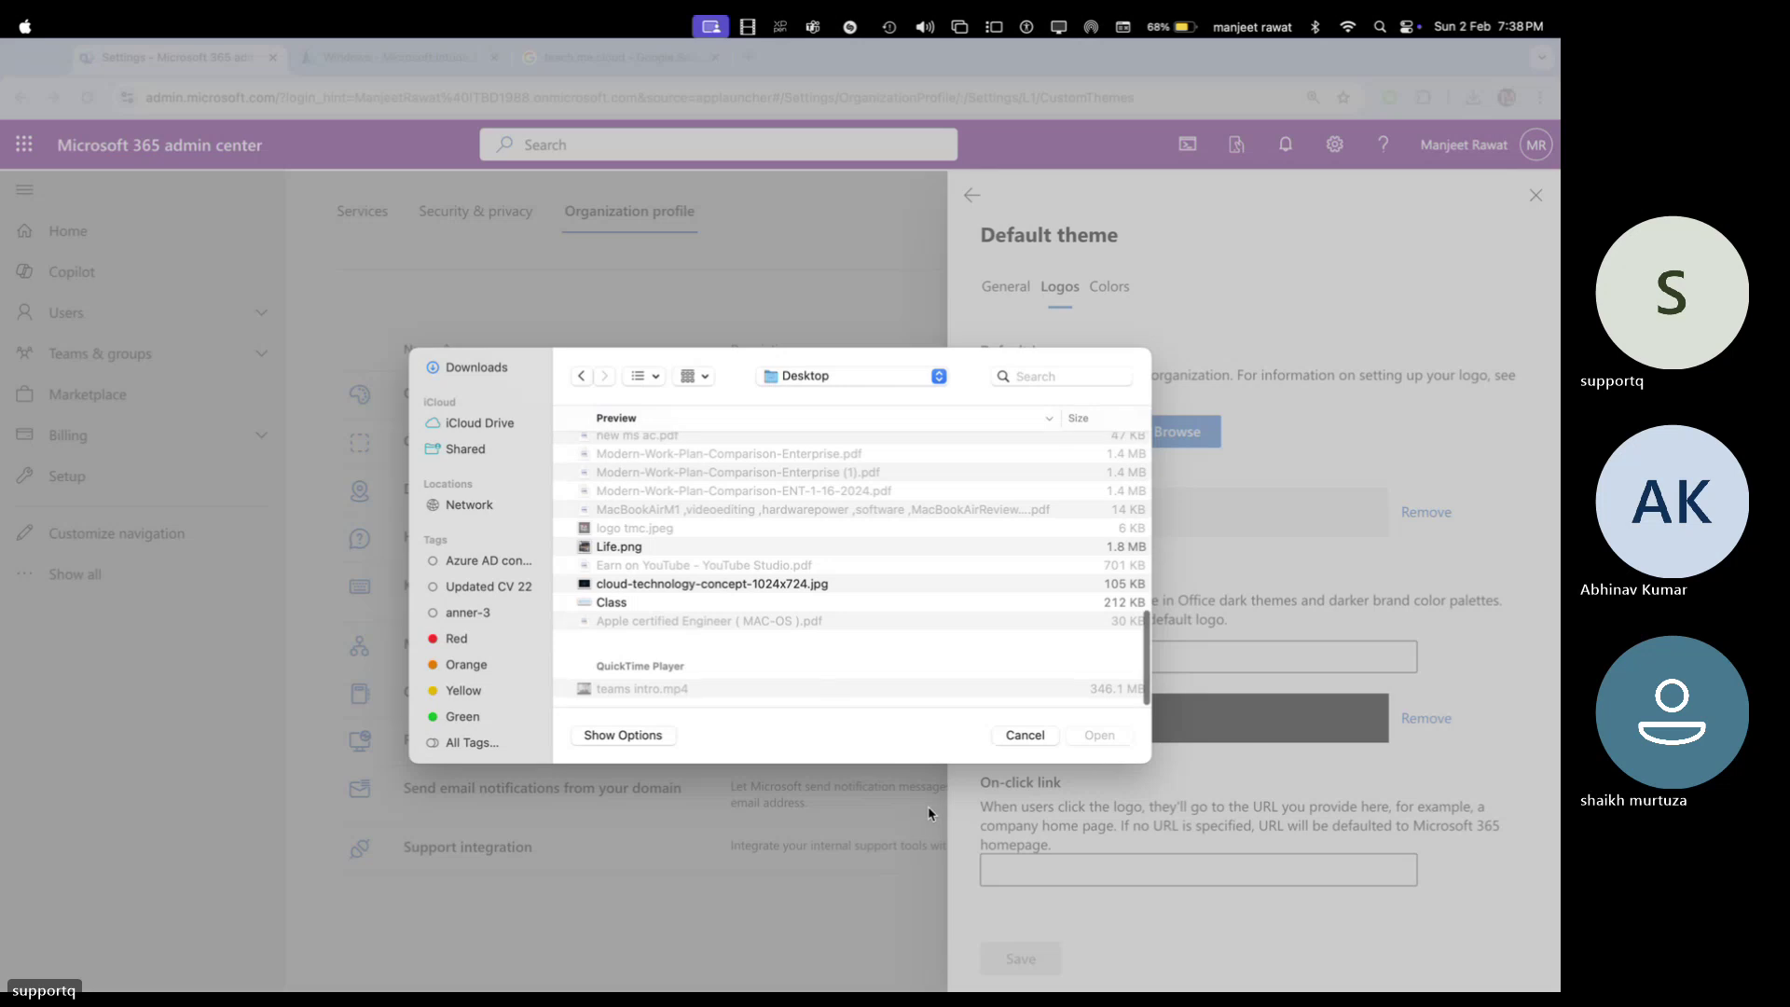
left_click(1024, 737)
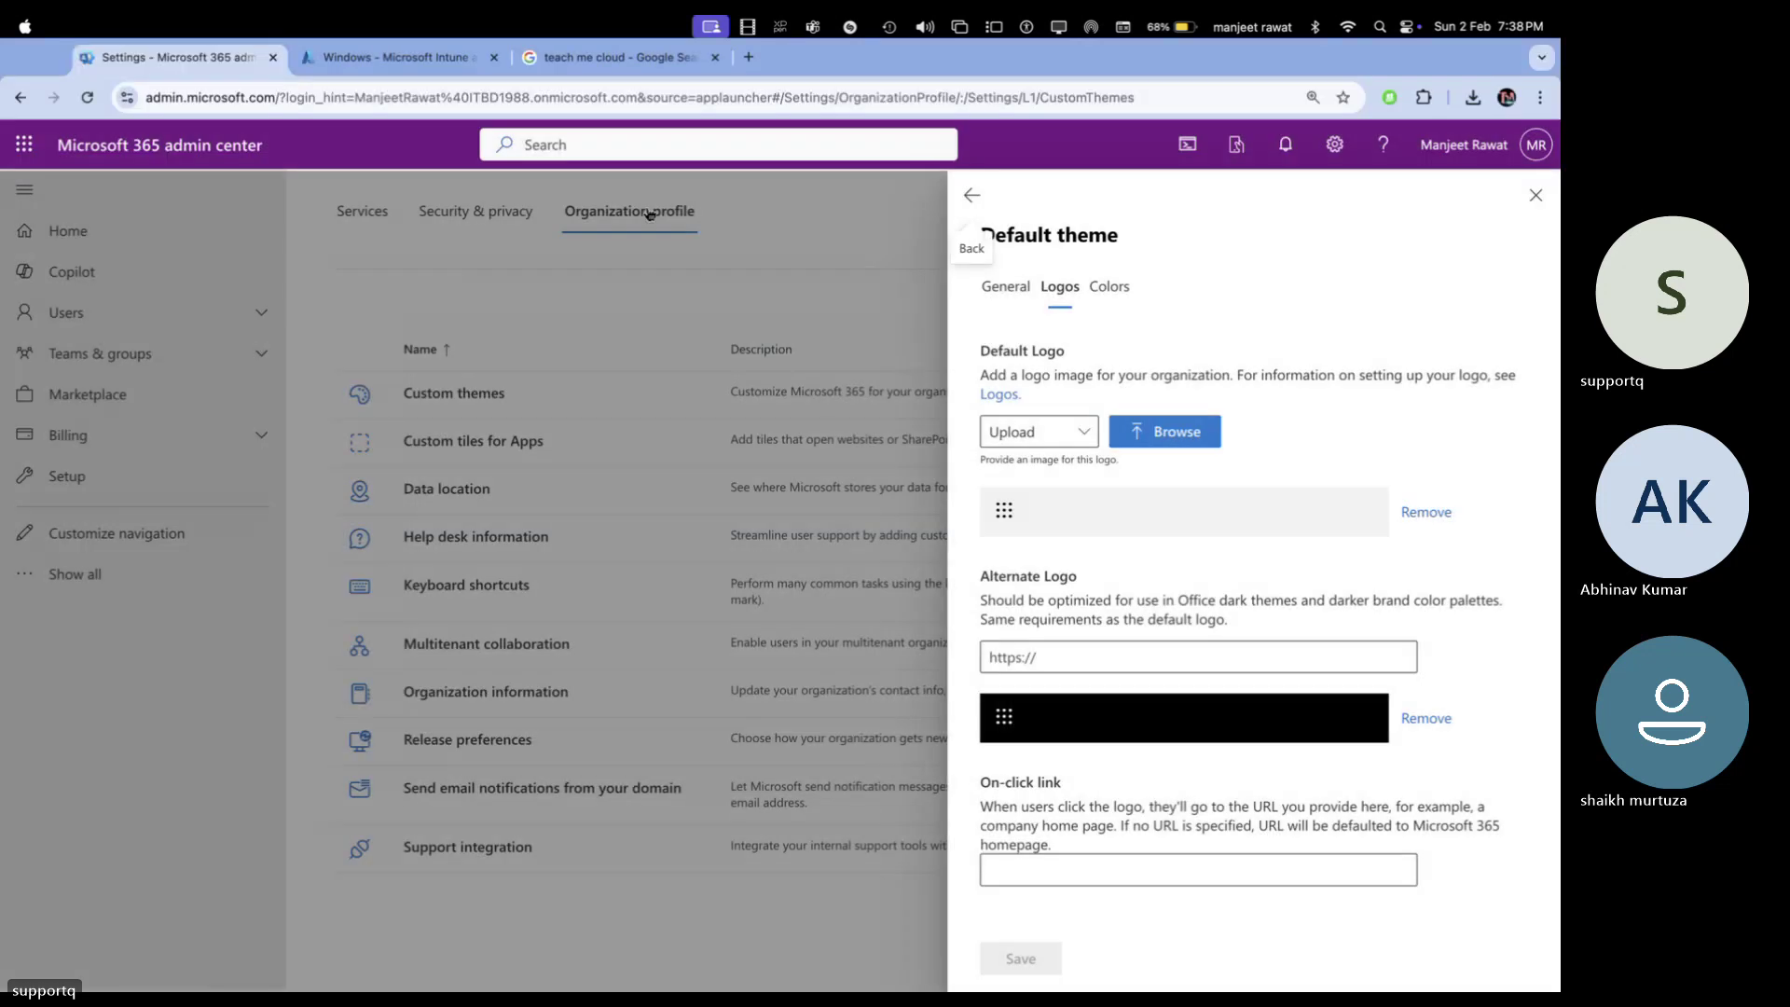
View the TM cloud logo's Facebook source page, then return to the Default theme settings
left_click(584, 59)
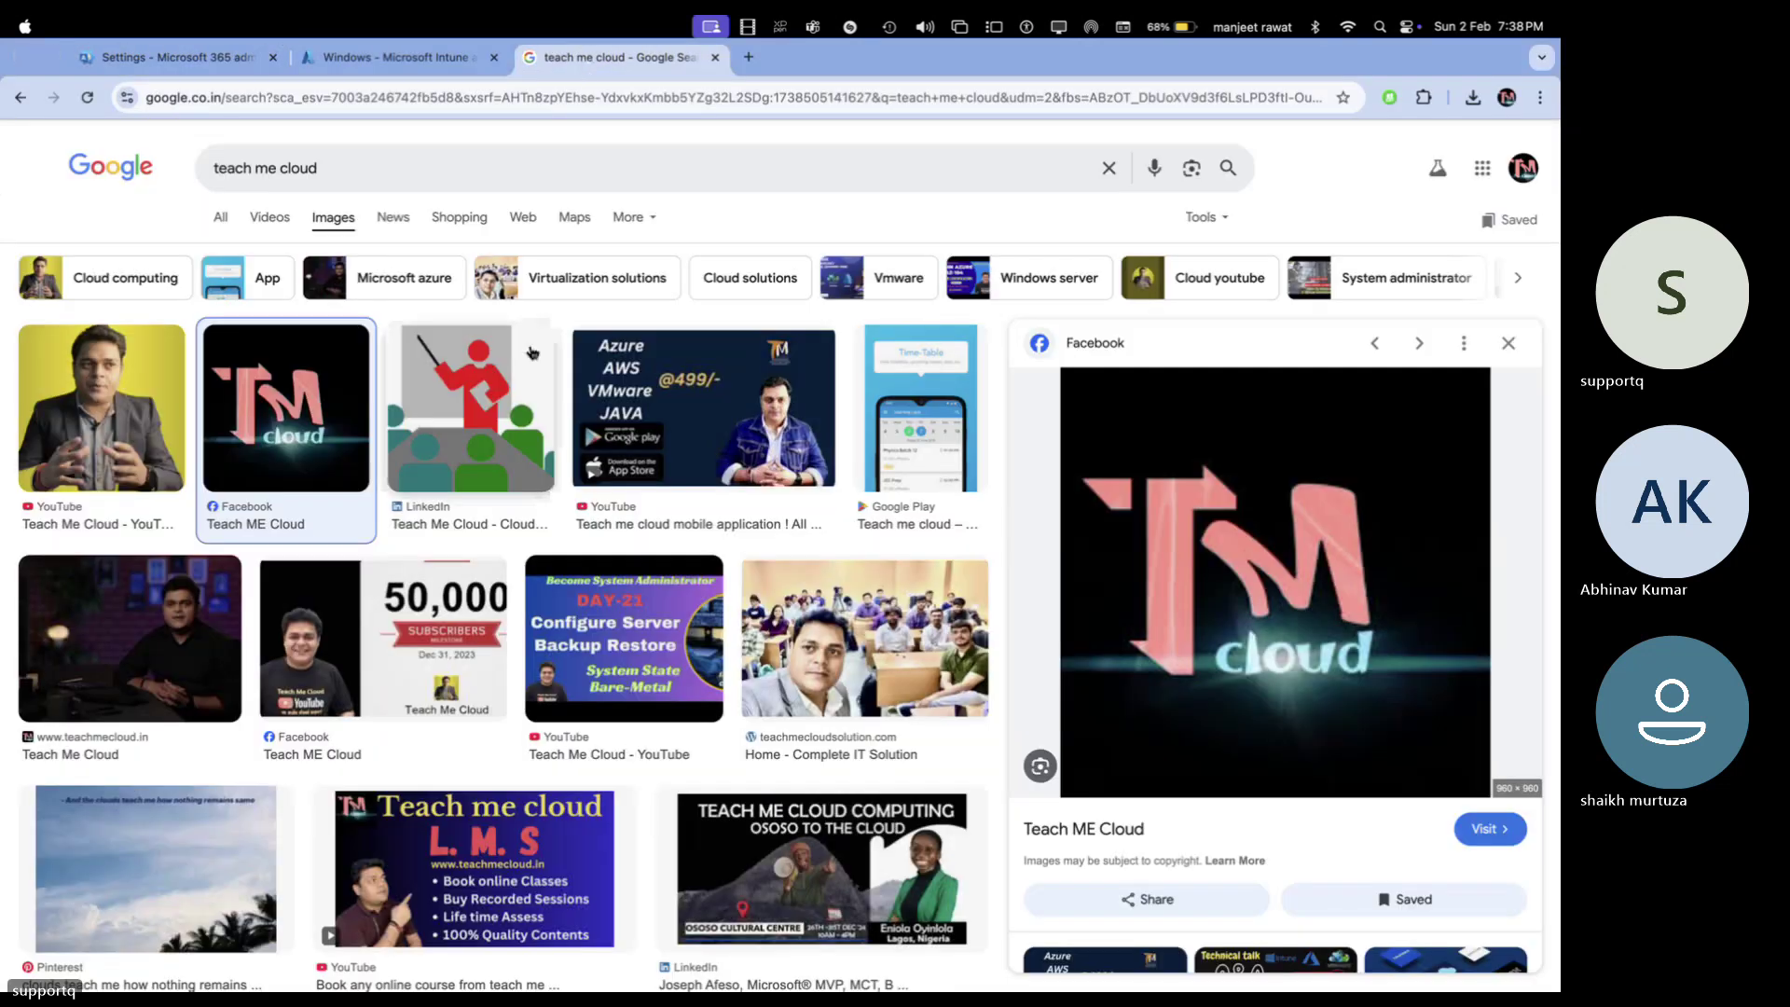
left_click(1212, 548)
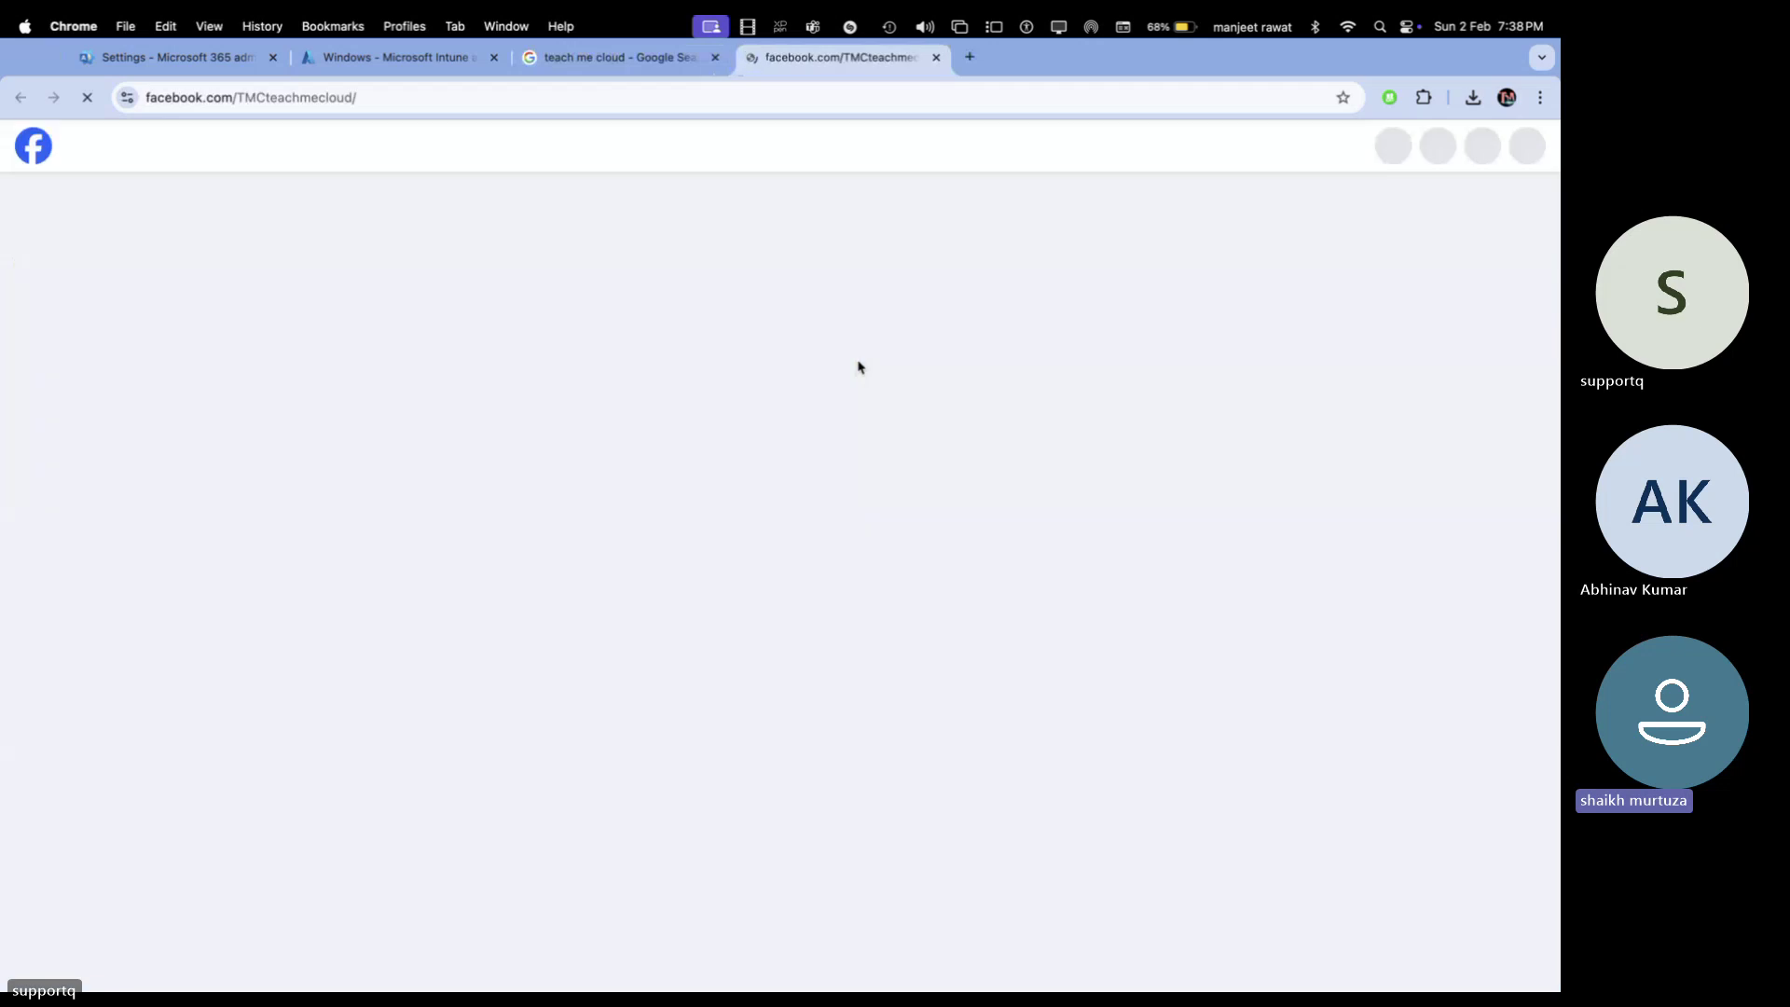
left_click(935, 59)
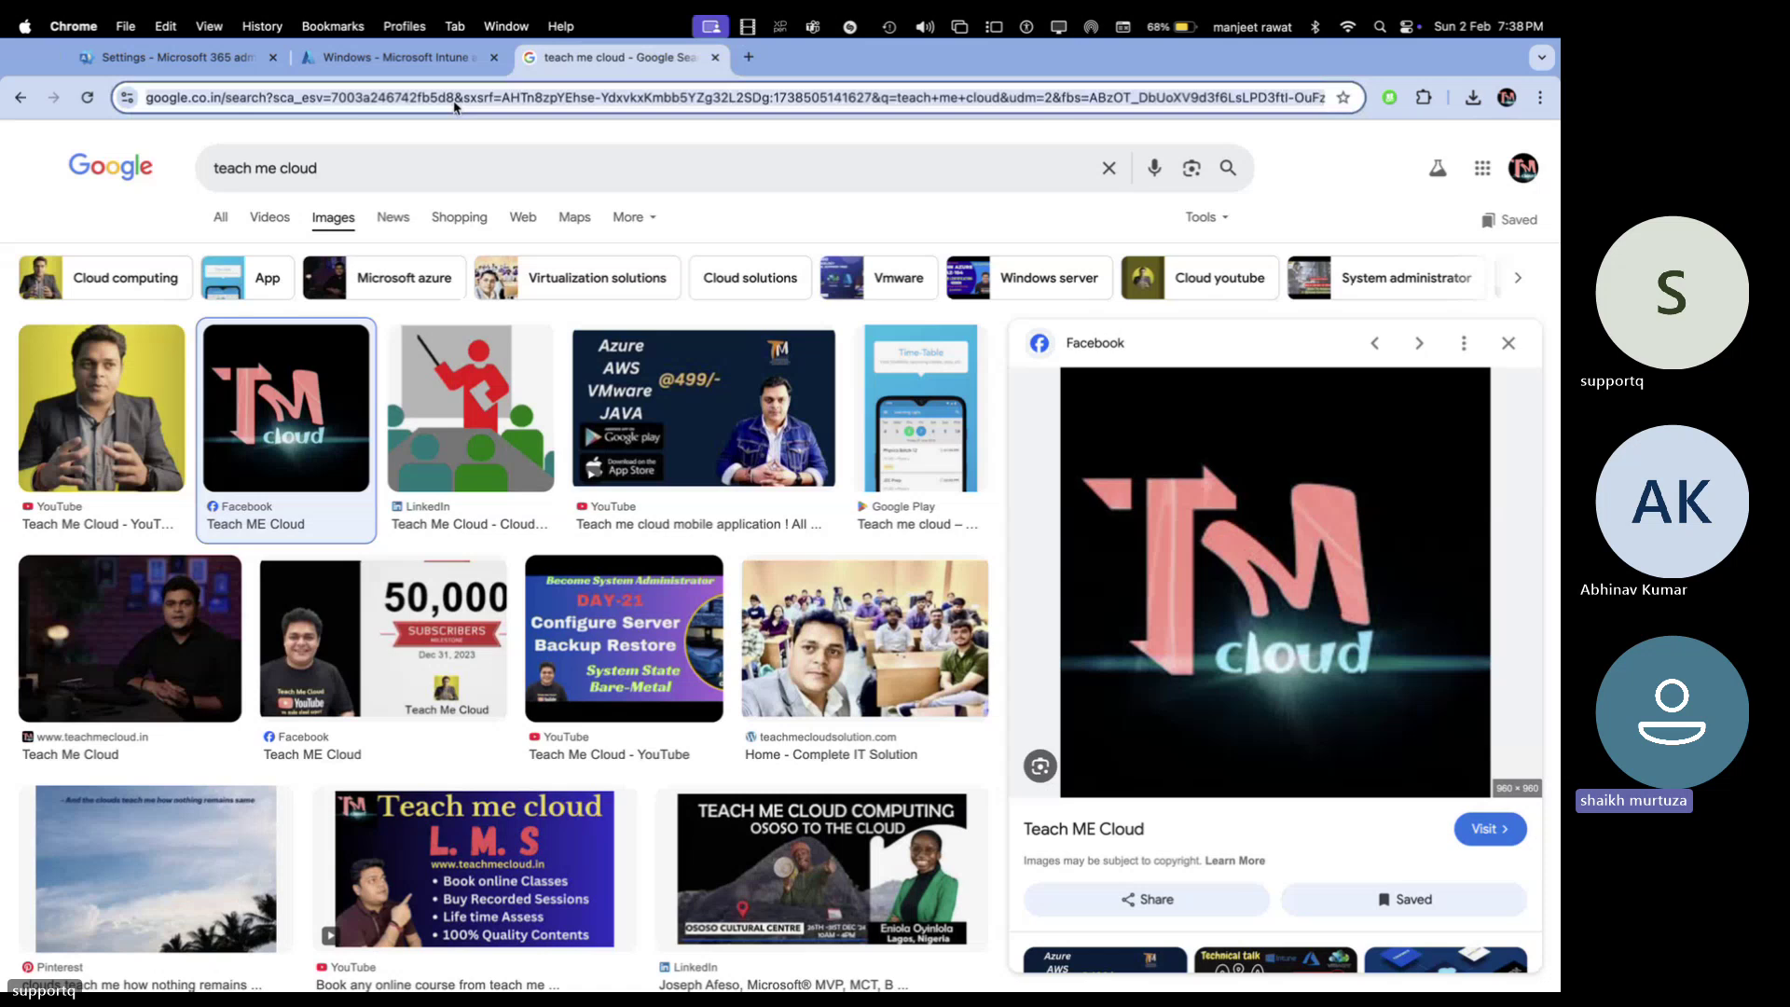
left_click(347, 60)
left_click(191, 59)
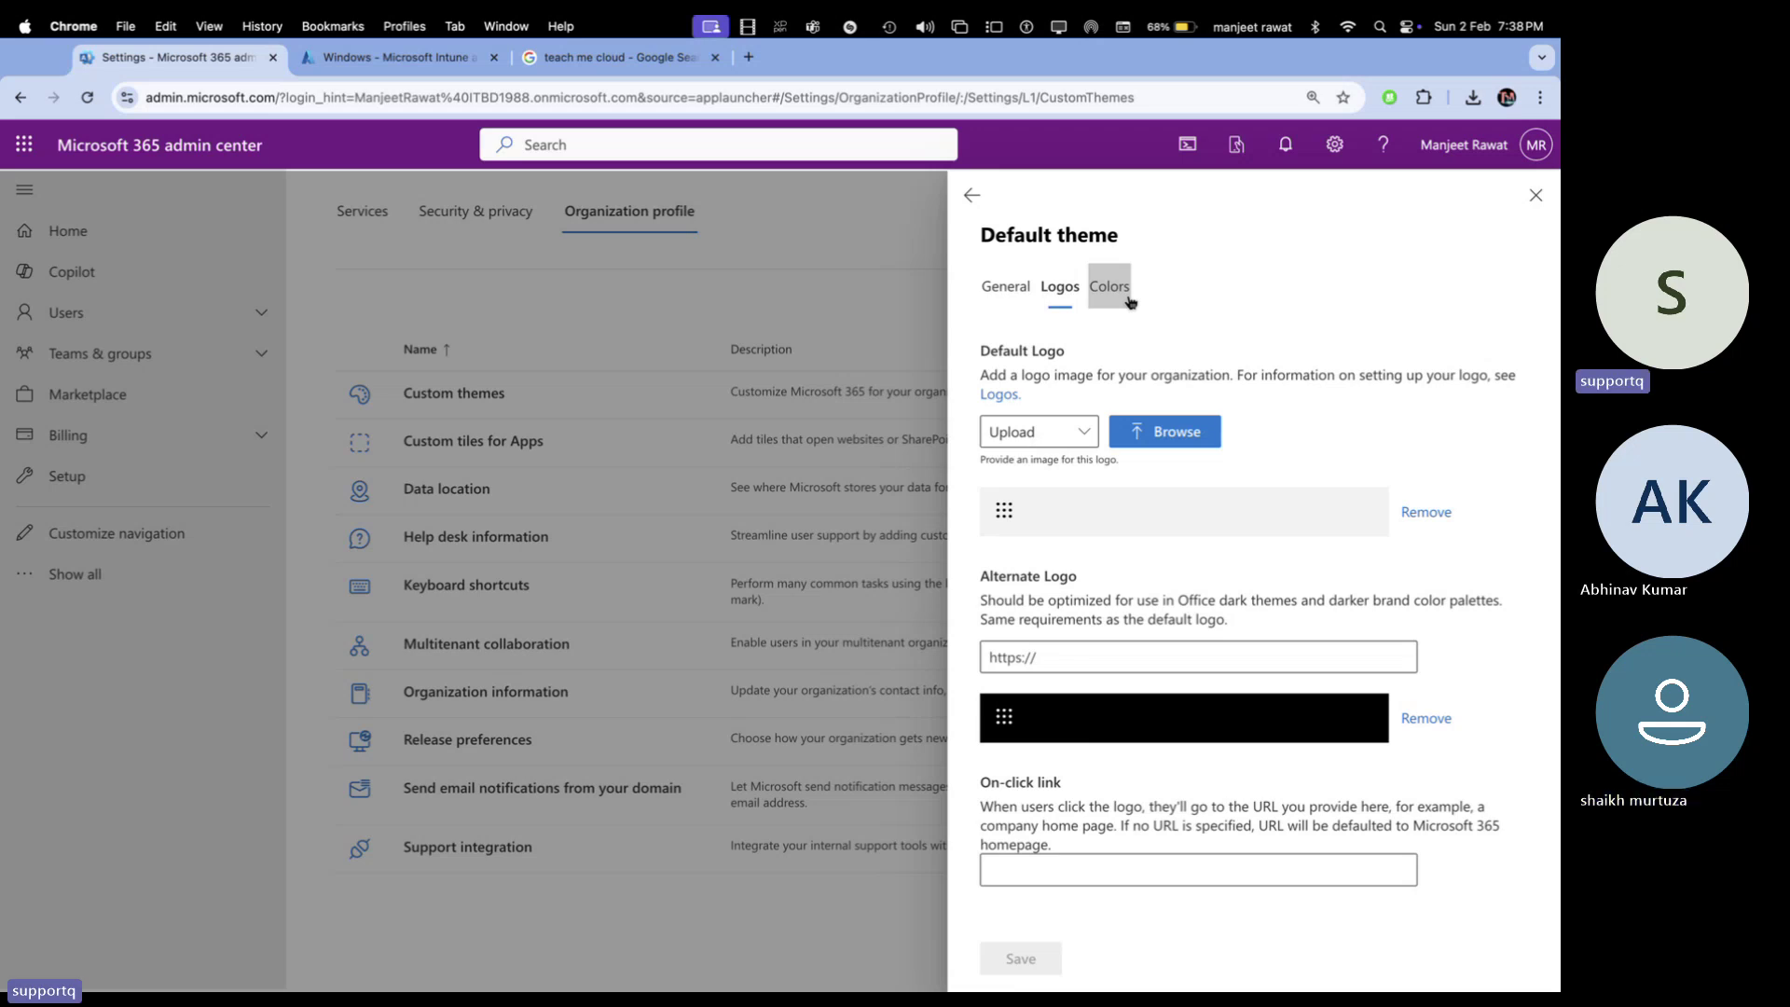
Change the Default Logo source from Upload back to Url
left_click(1081, 435)
left_click(1046, 471)
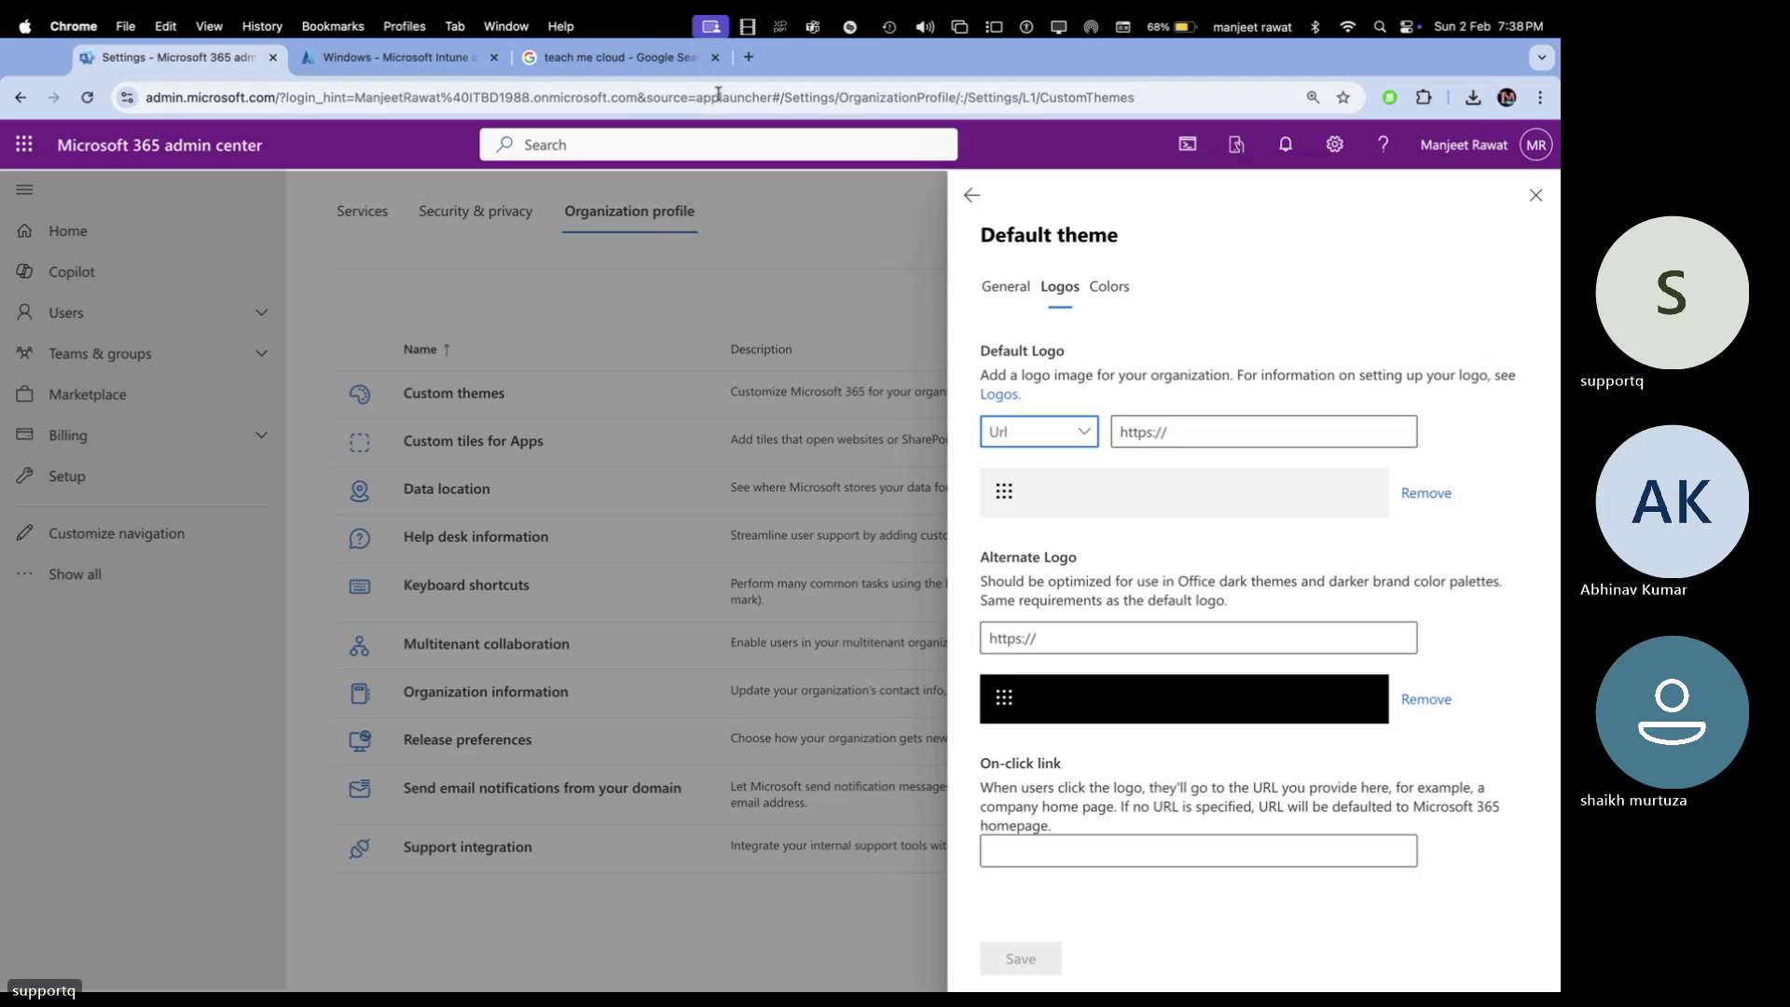
left_click(653, 57)
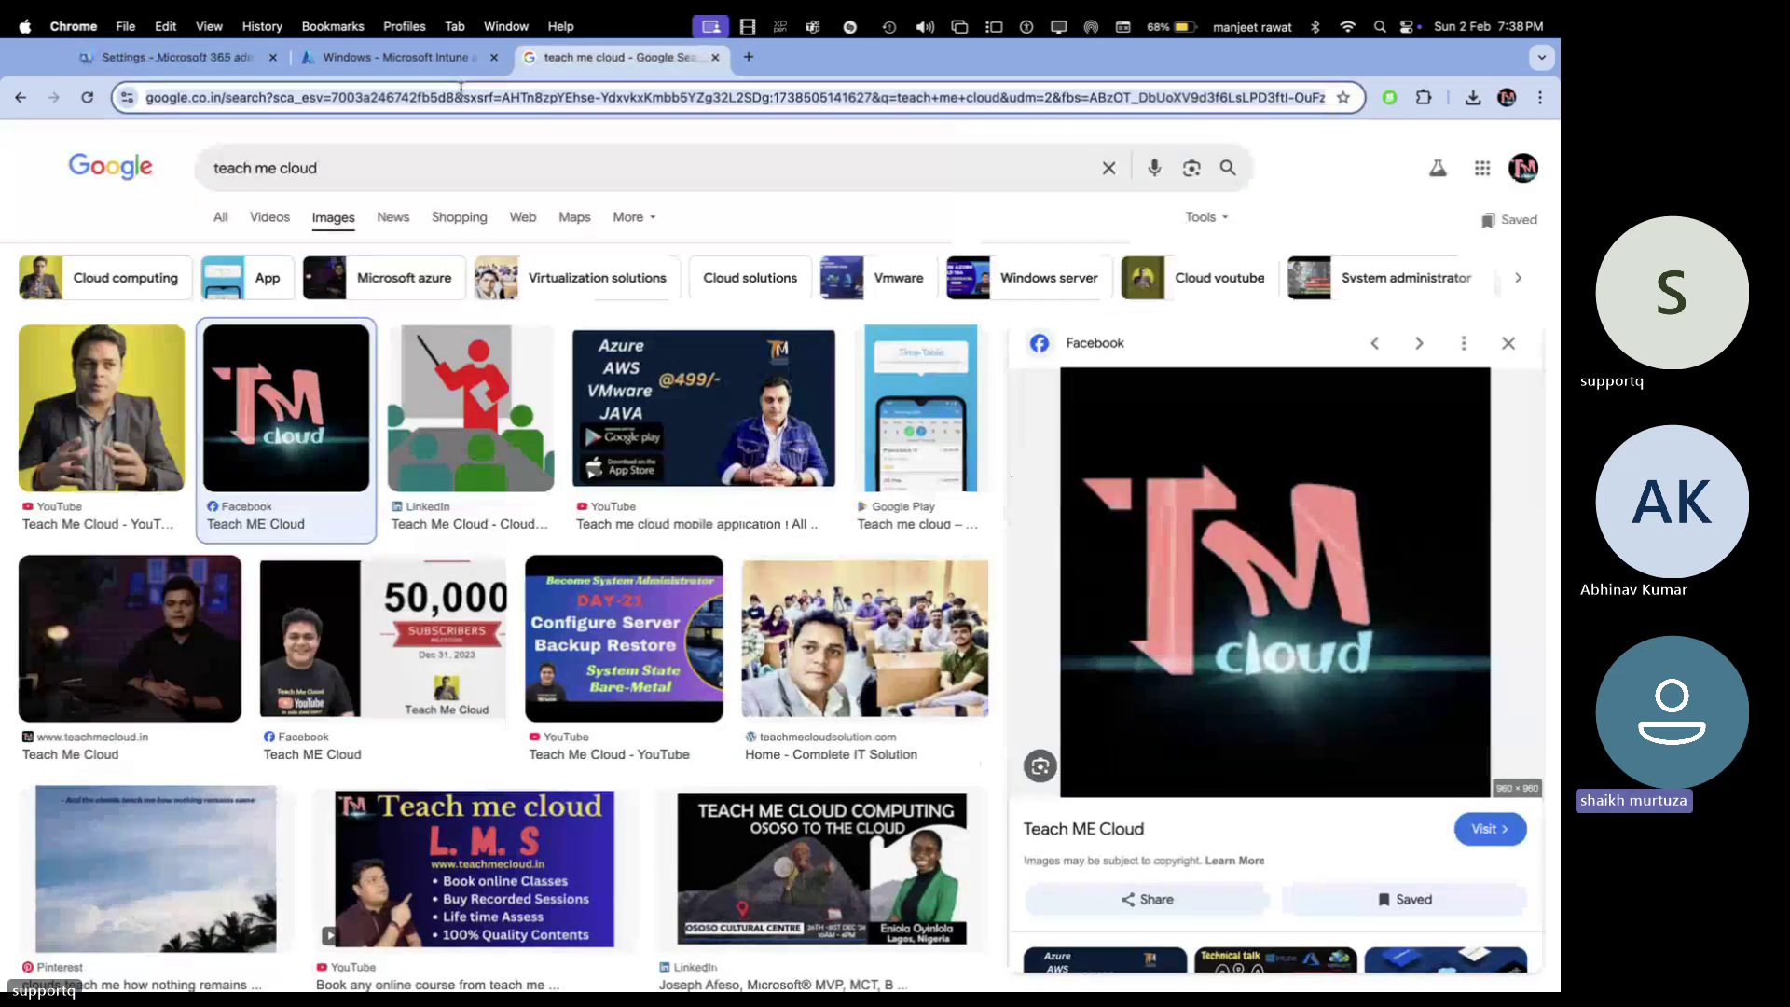
left_click(398, 60)
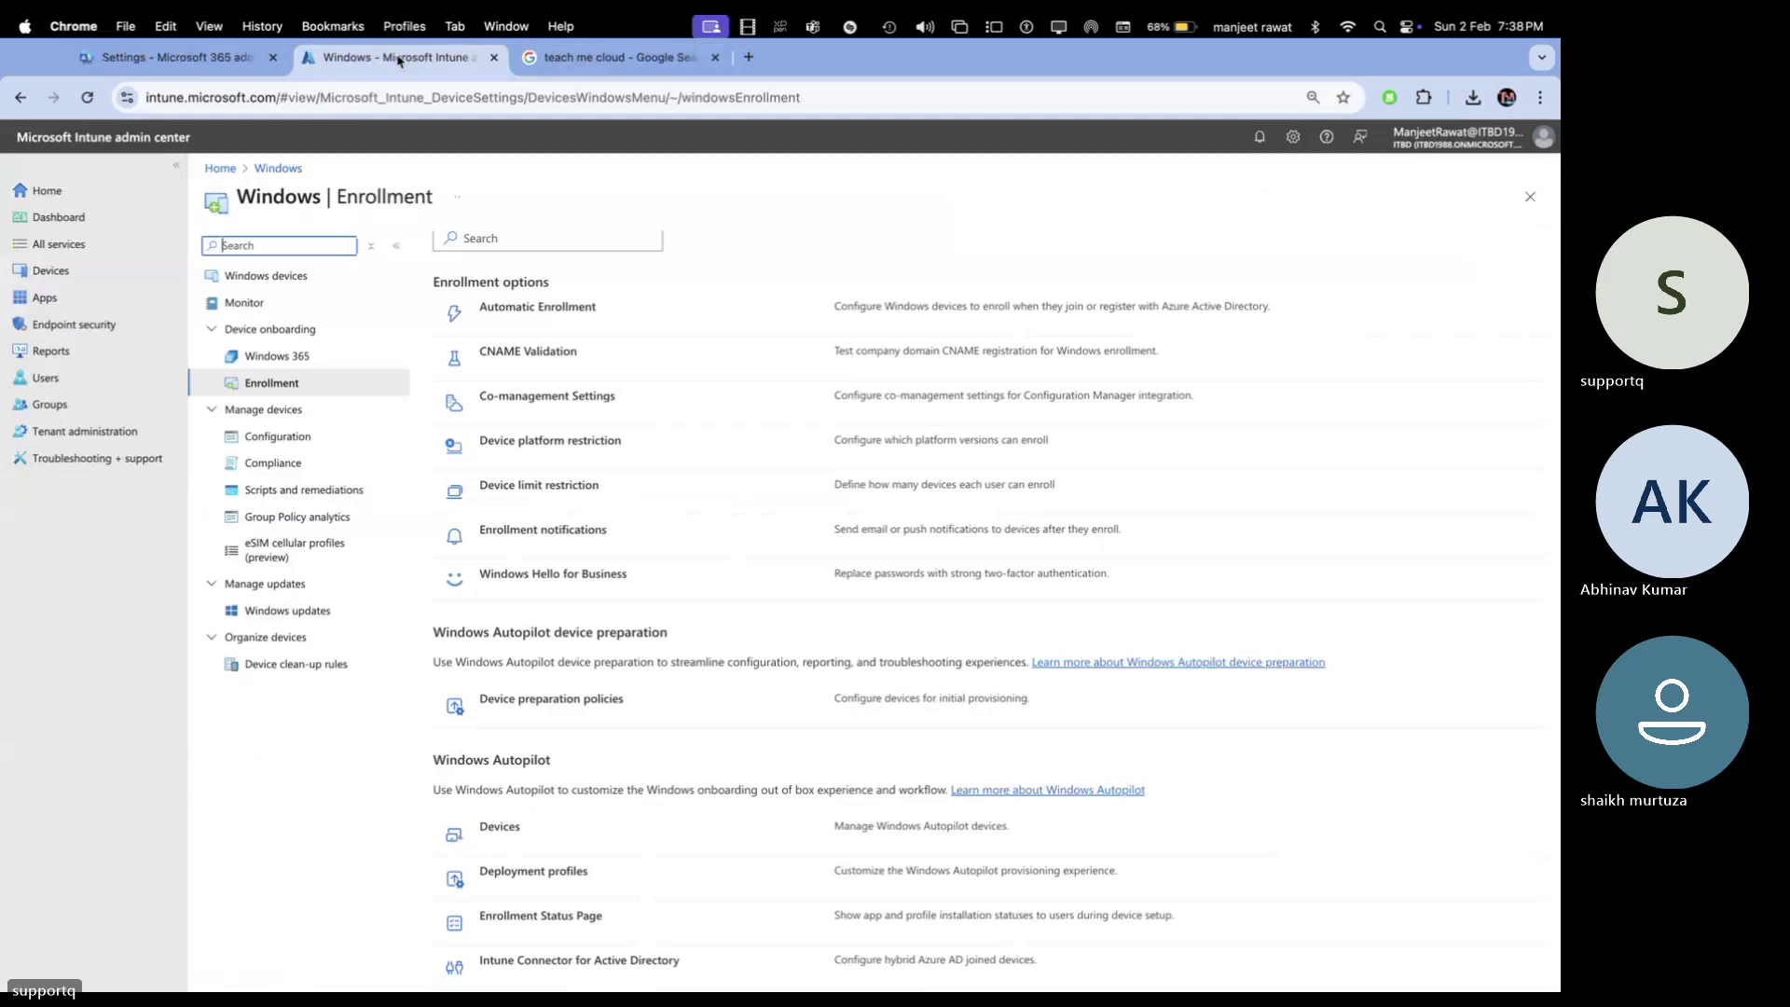
left_click(237, 57)
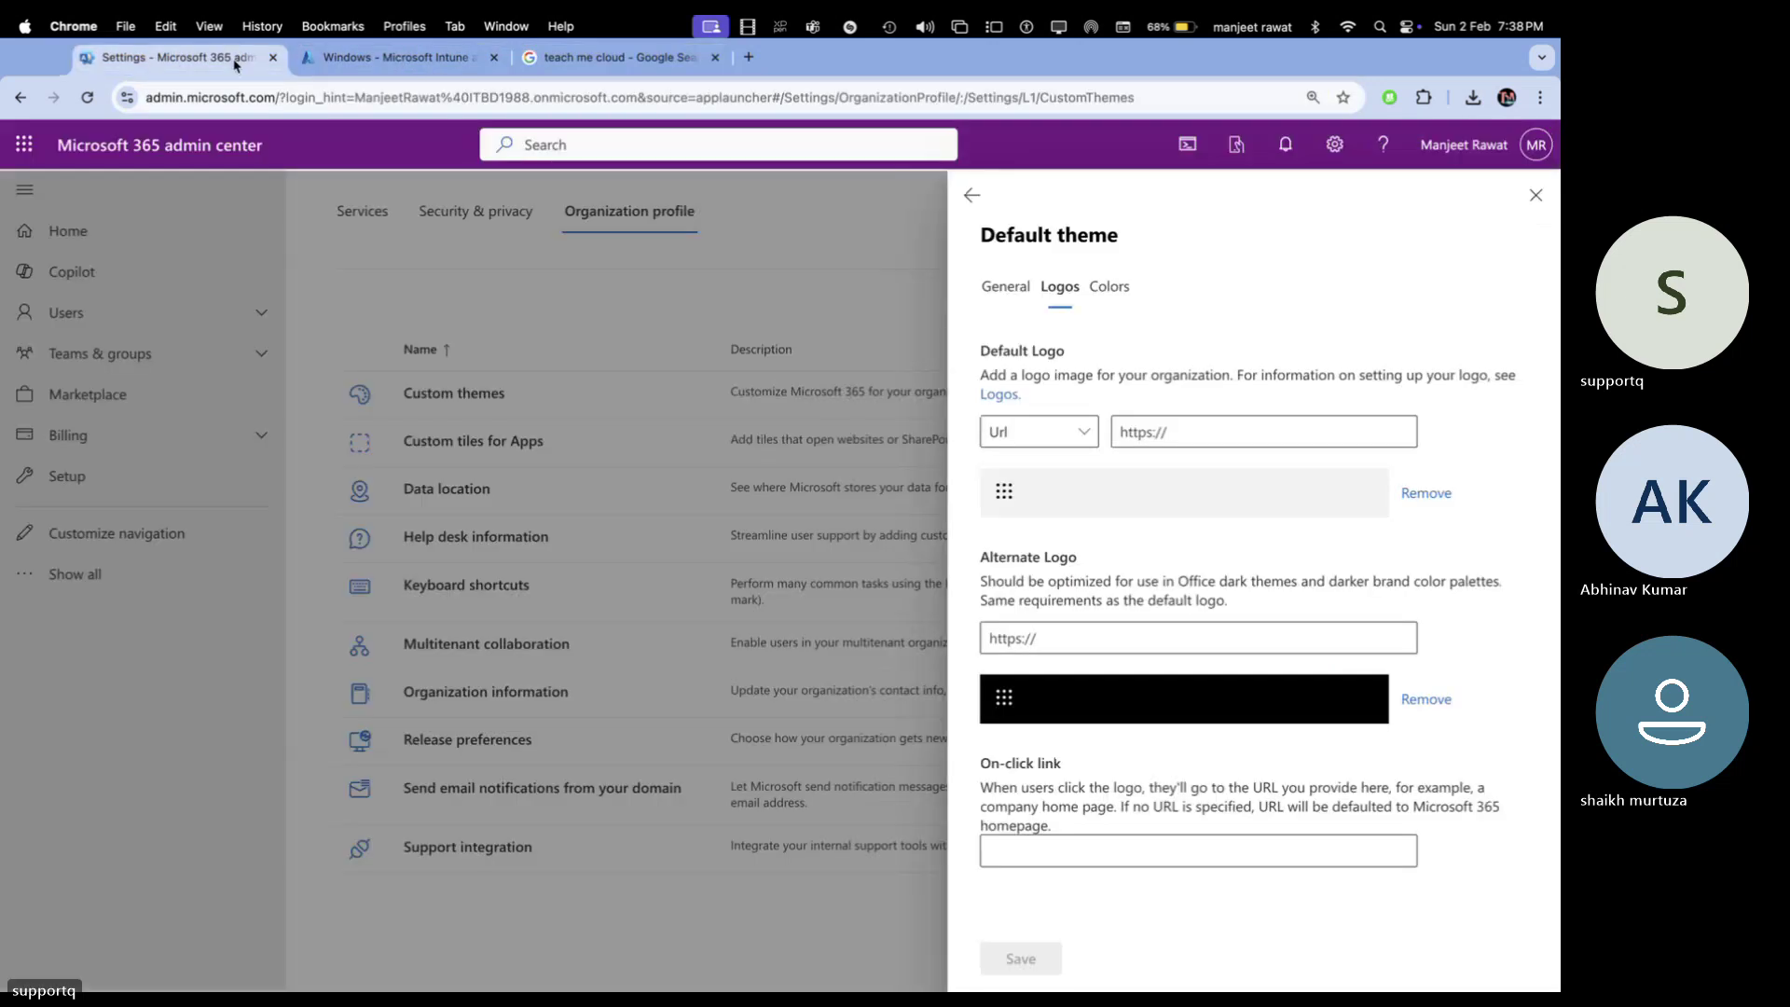
Paste the copied image address as the Default Logo URL, then delete it after the HTTPS/image error
left_click(1203, 428)
key("super+v")
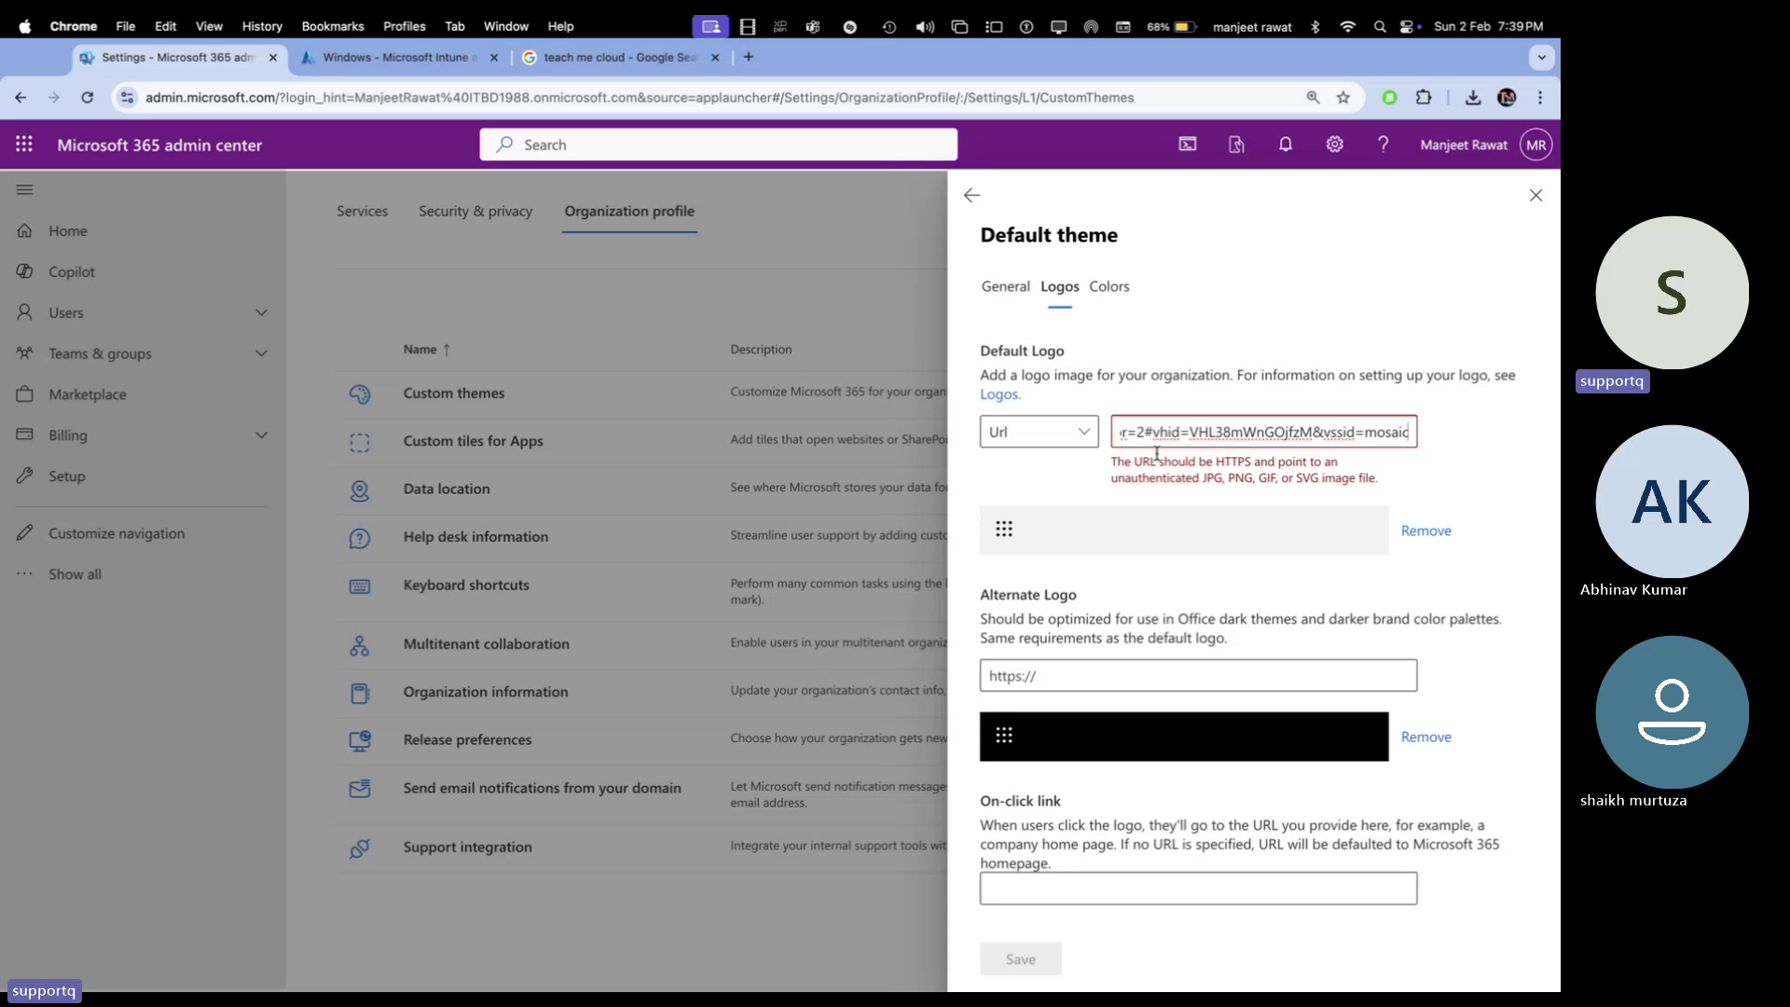
key("super+a")
key("BackSpace")
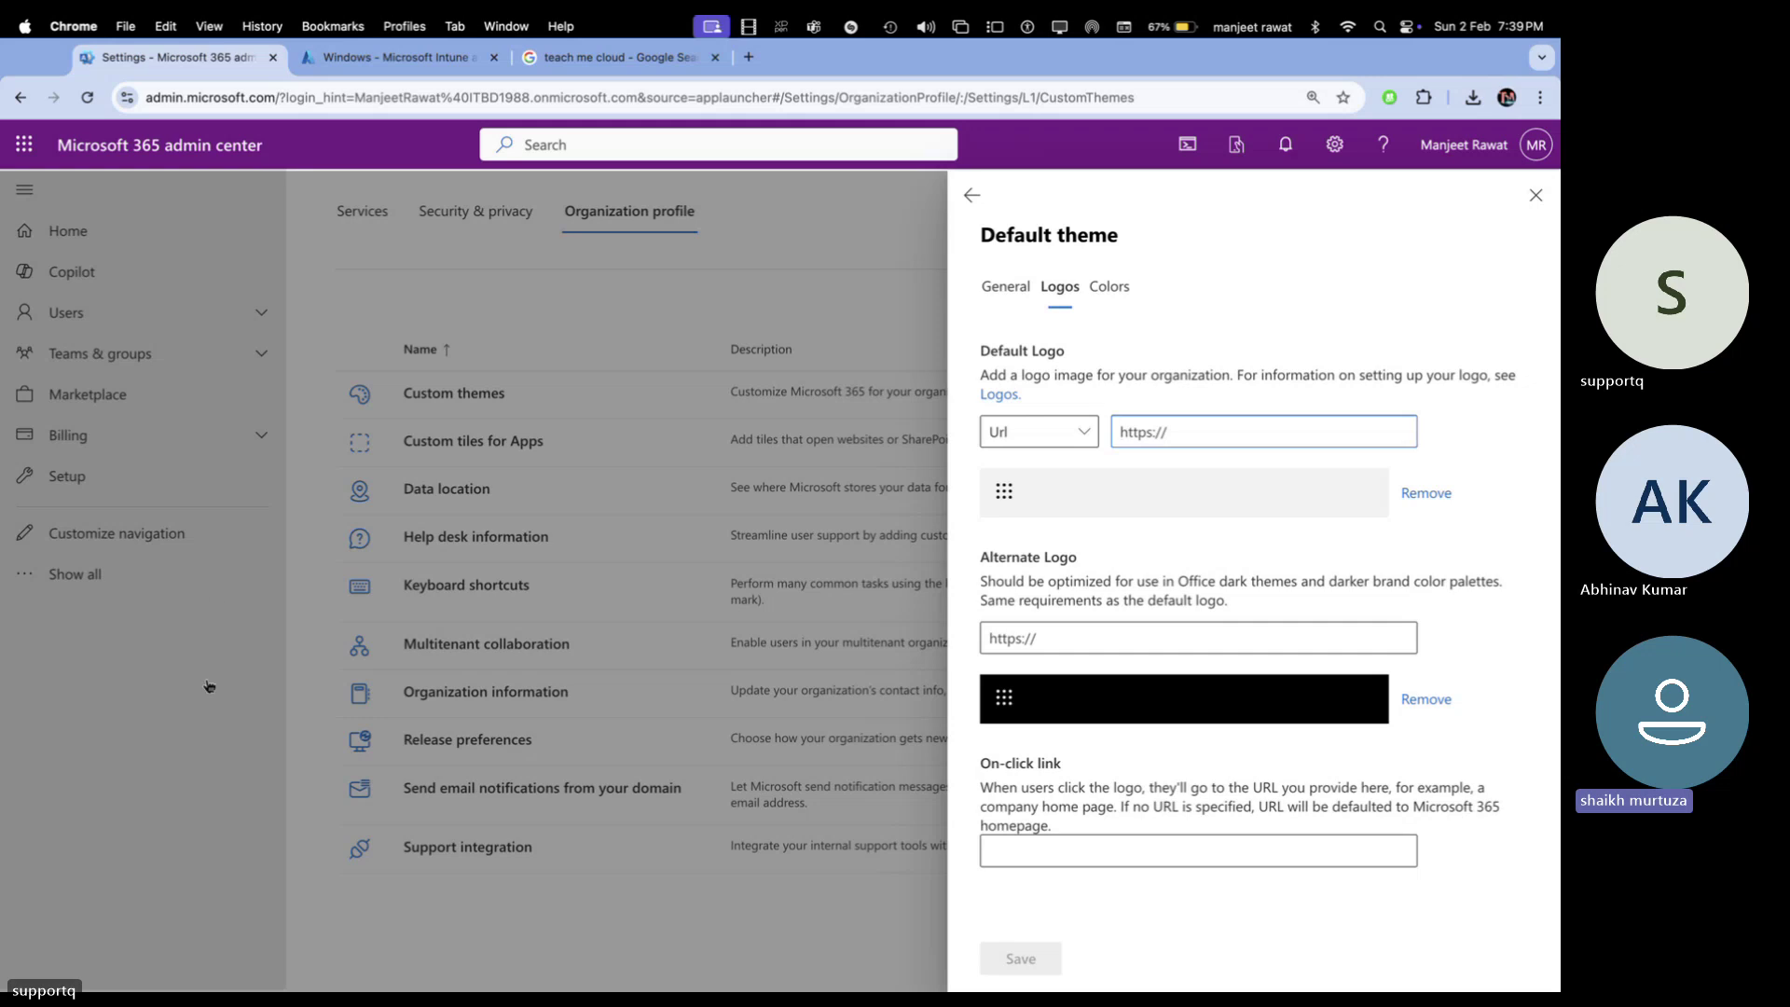
Open the Logos help article and review its logo size and format requirements
left_click(991, 396)
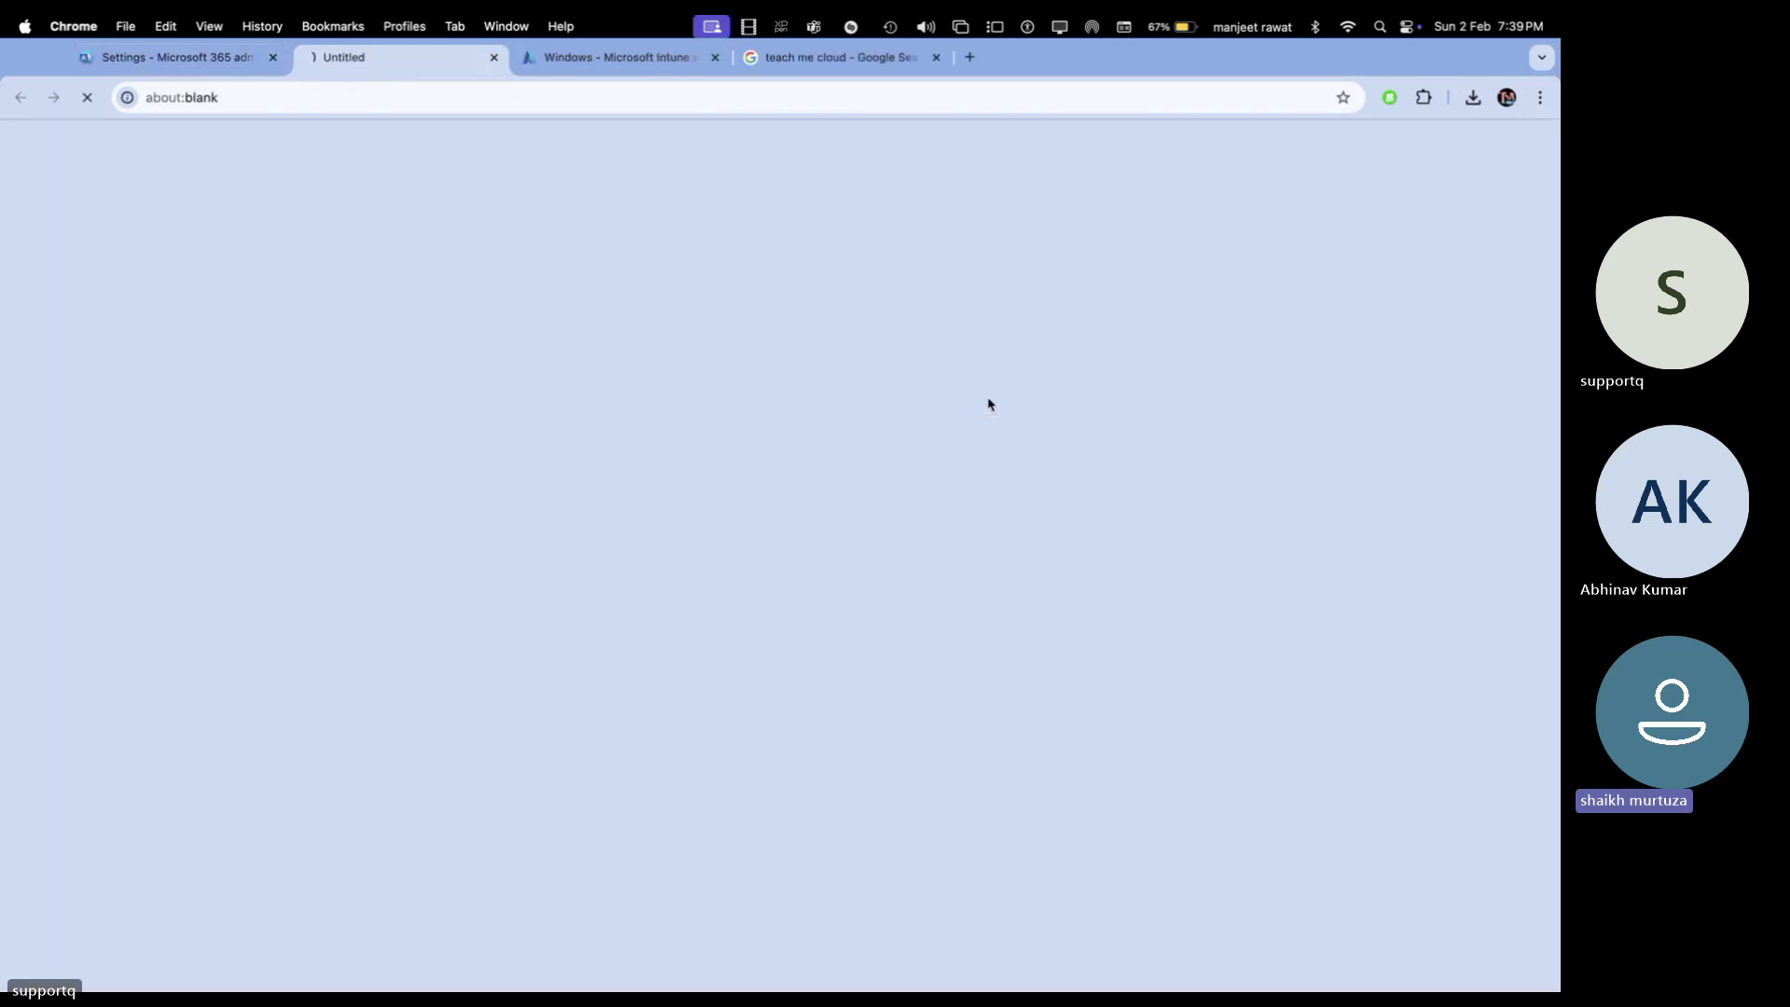
scroll(666, 508, "down", 3)
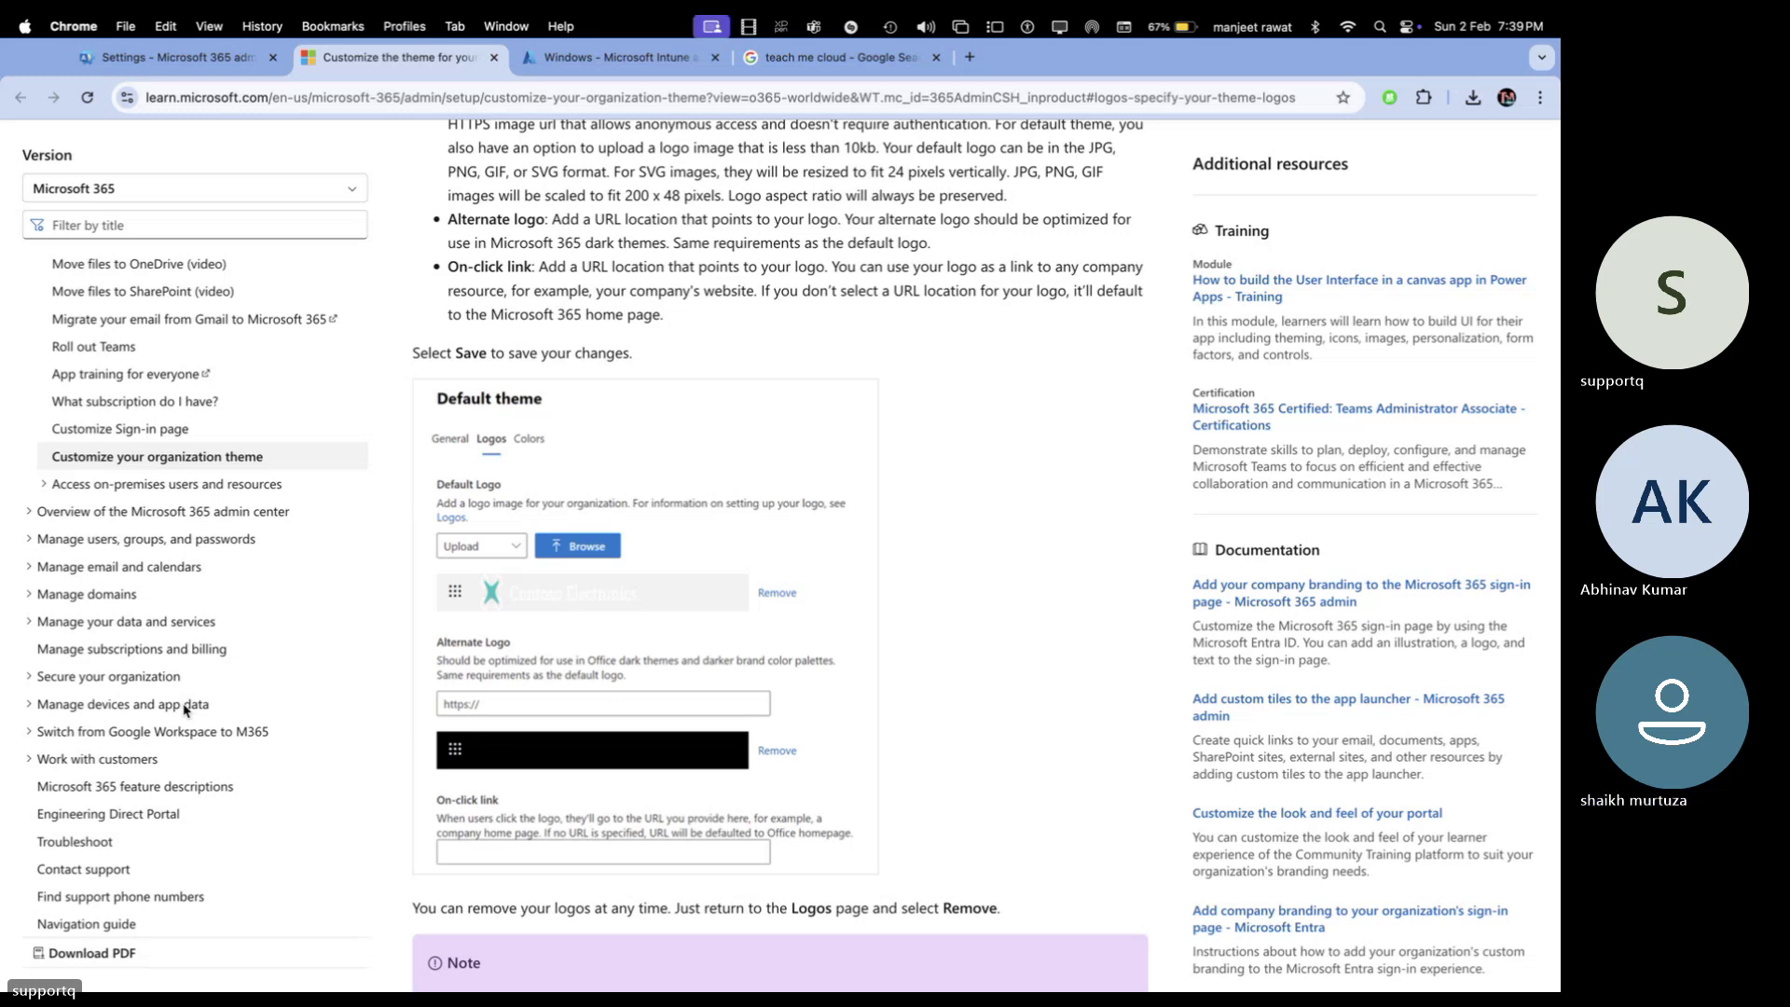
scroll(753, 487, "up", 4)
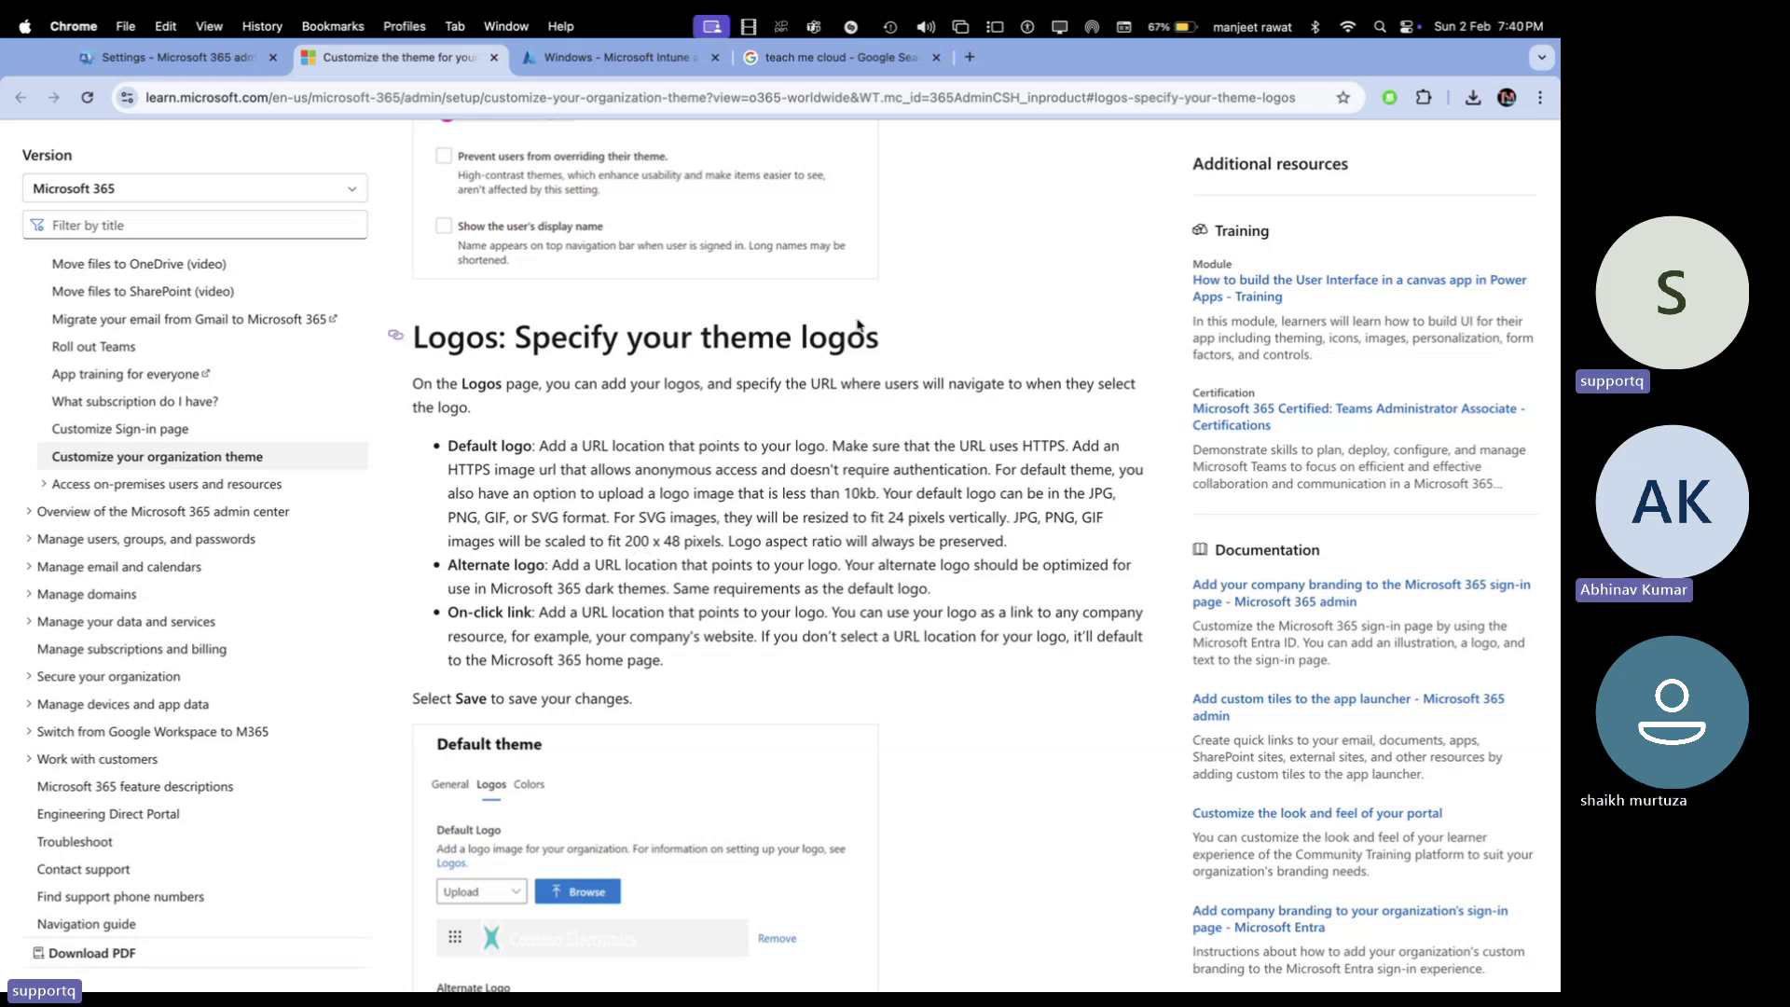
left_click(918, 59)
Search Yahoo for 'resize' in a new tab and open the Image Resizer website
key("super+t")
type("r")
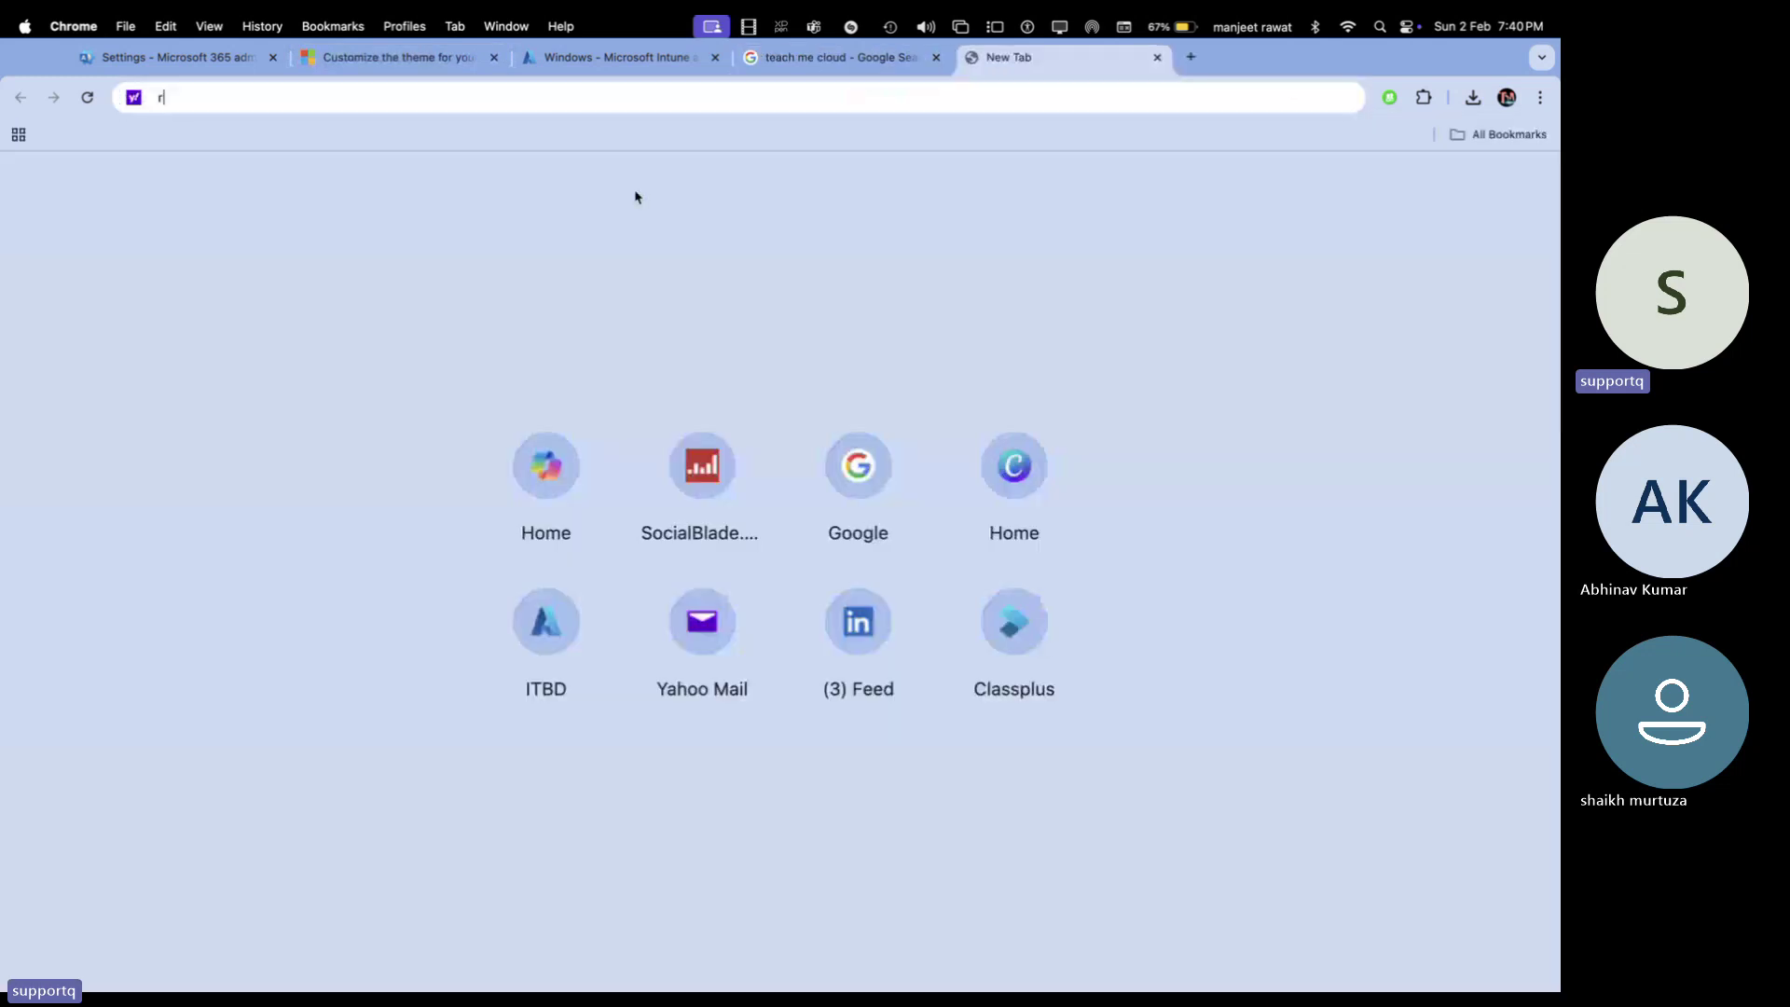
type("esize")
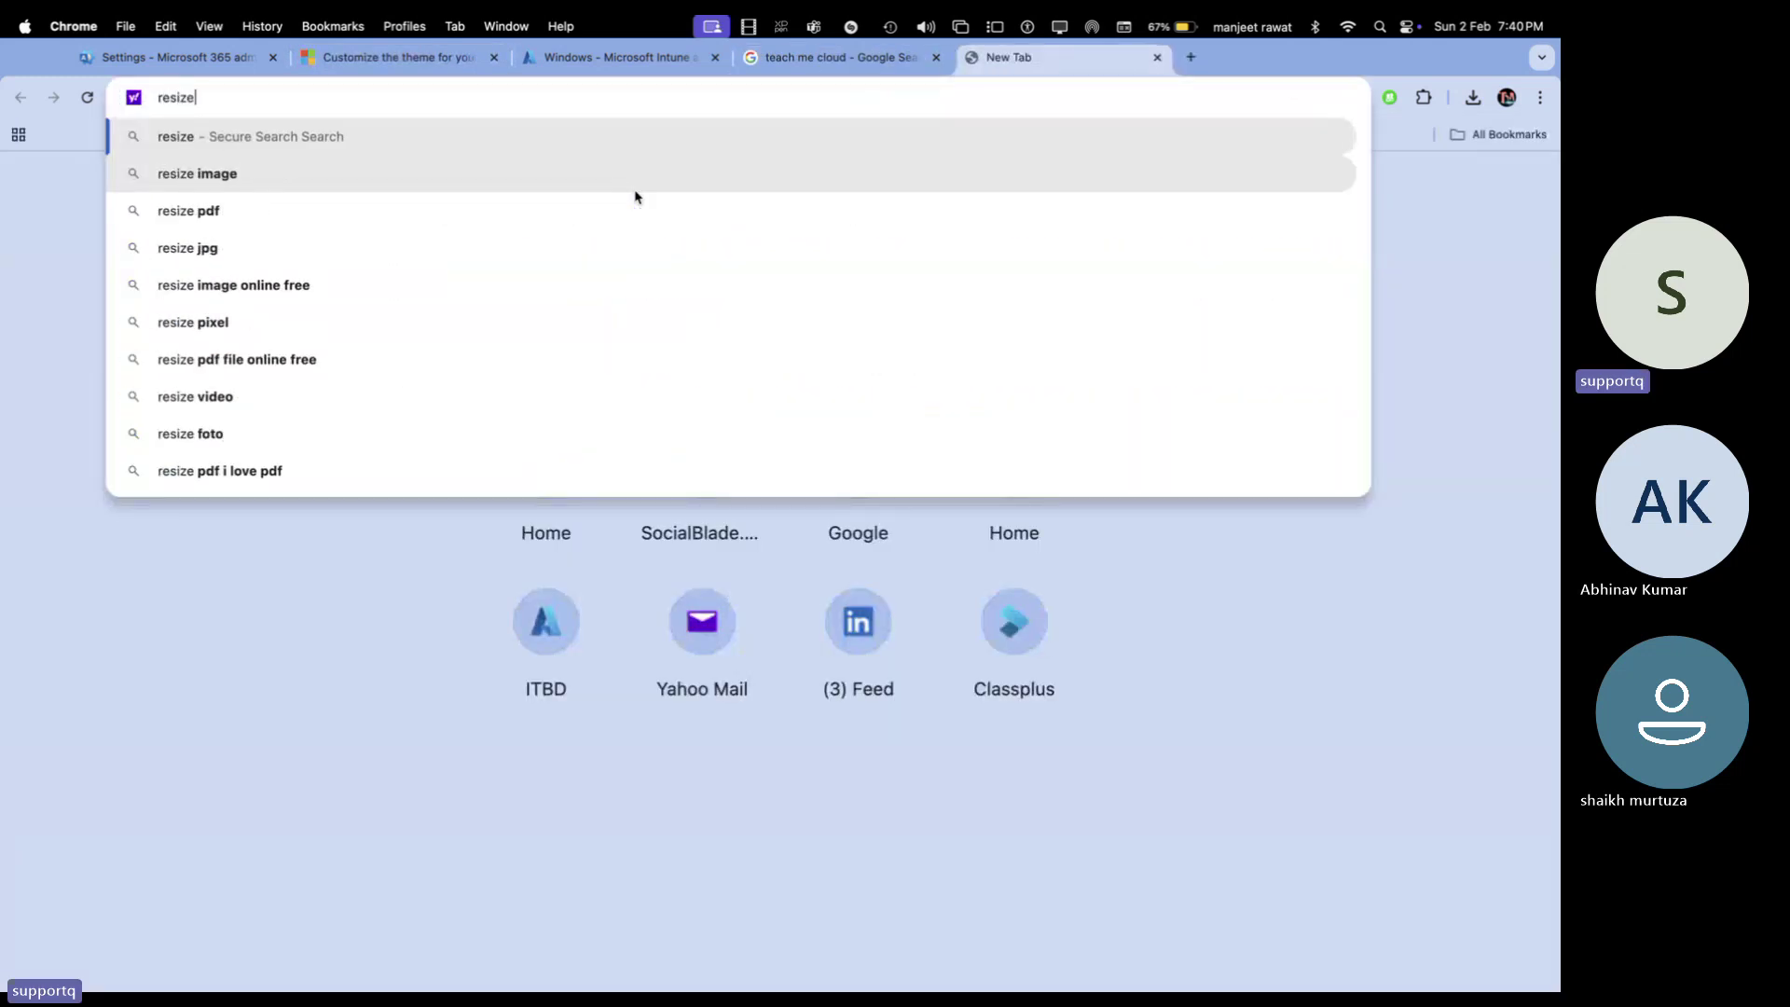
key("Return")
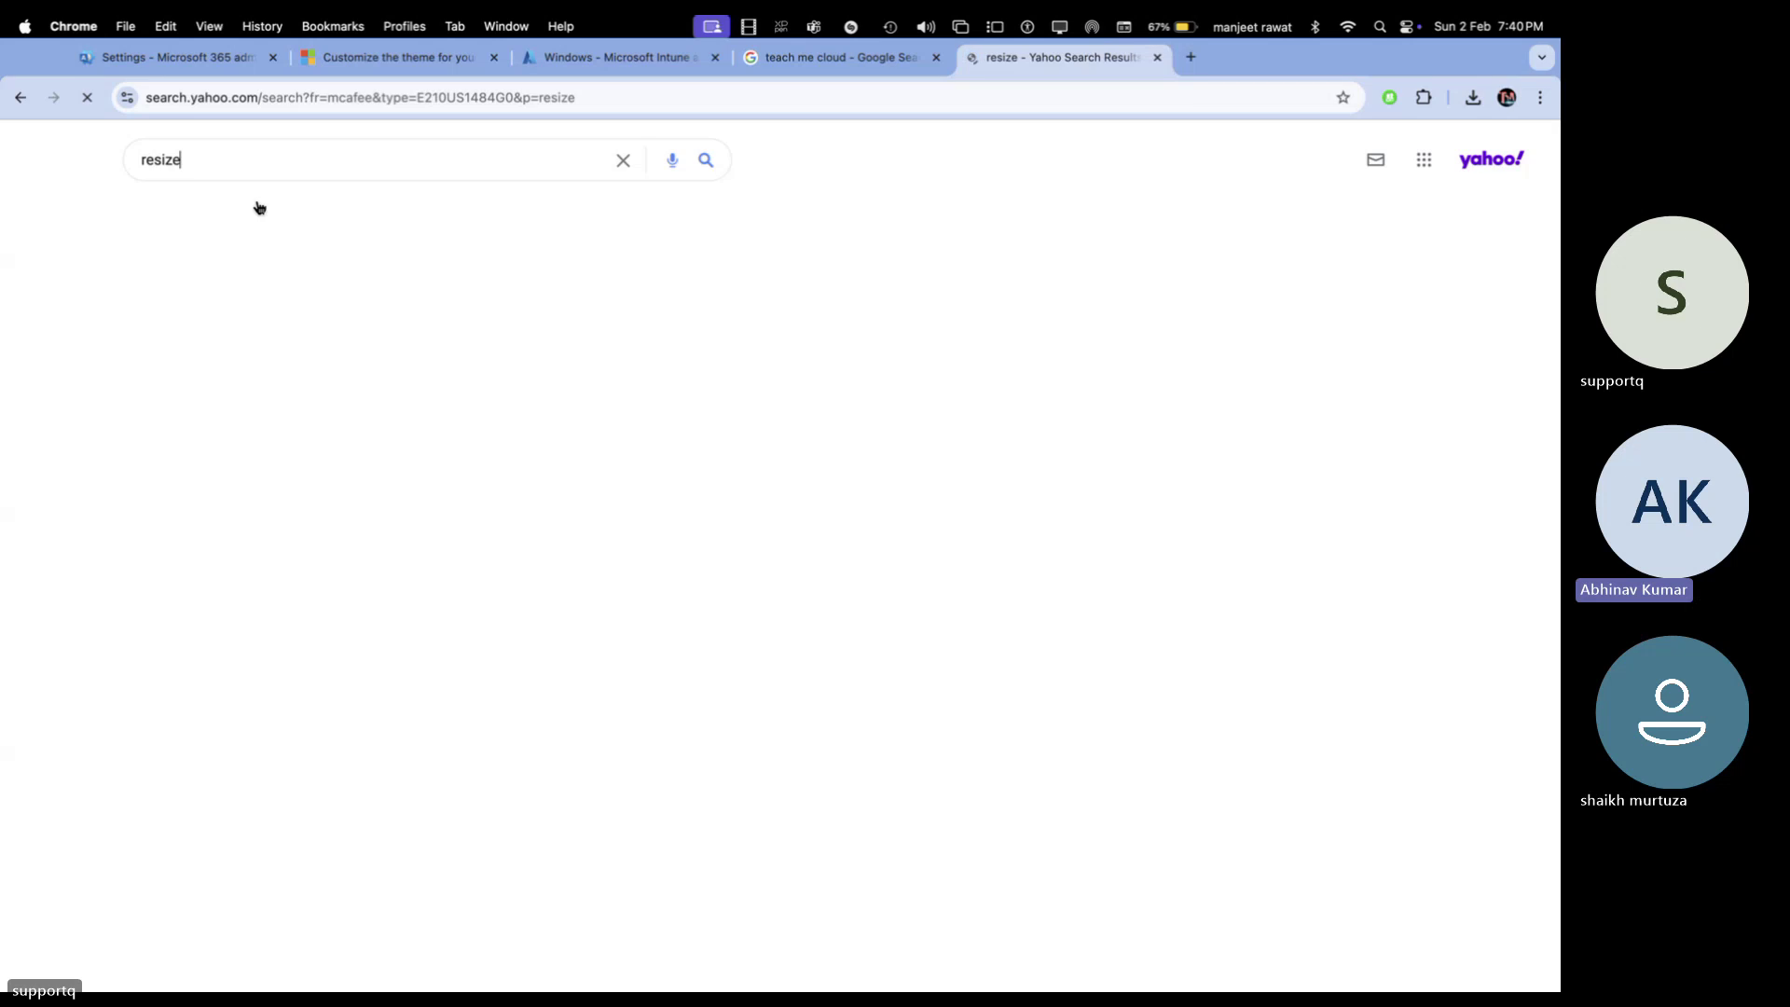
scroll(272, 527, "down", 6)
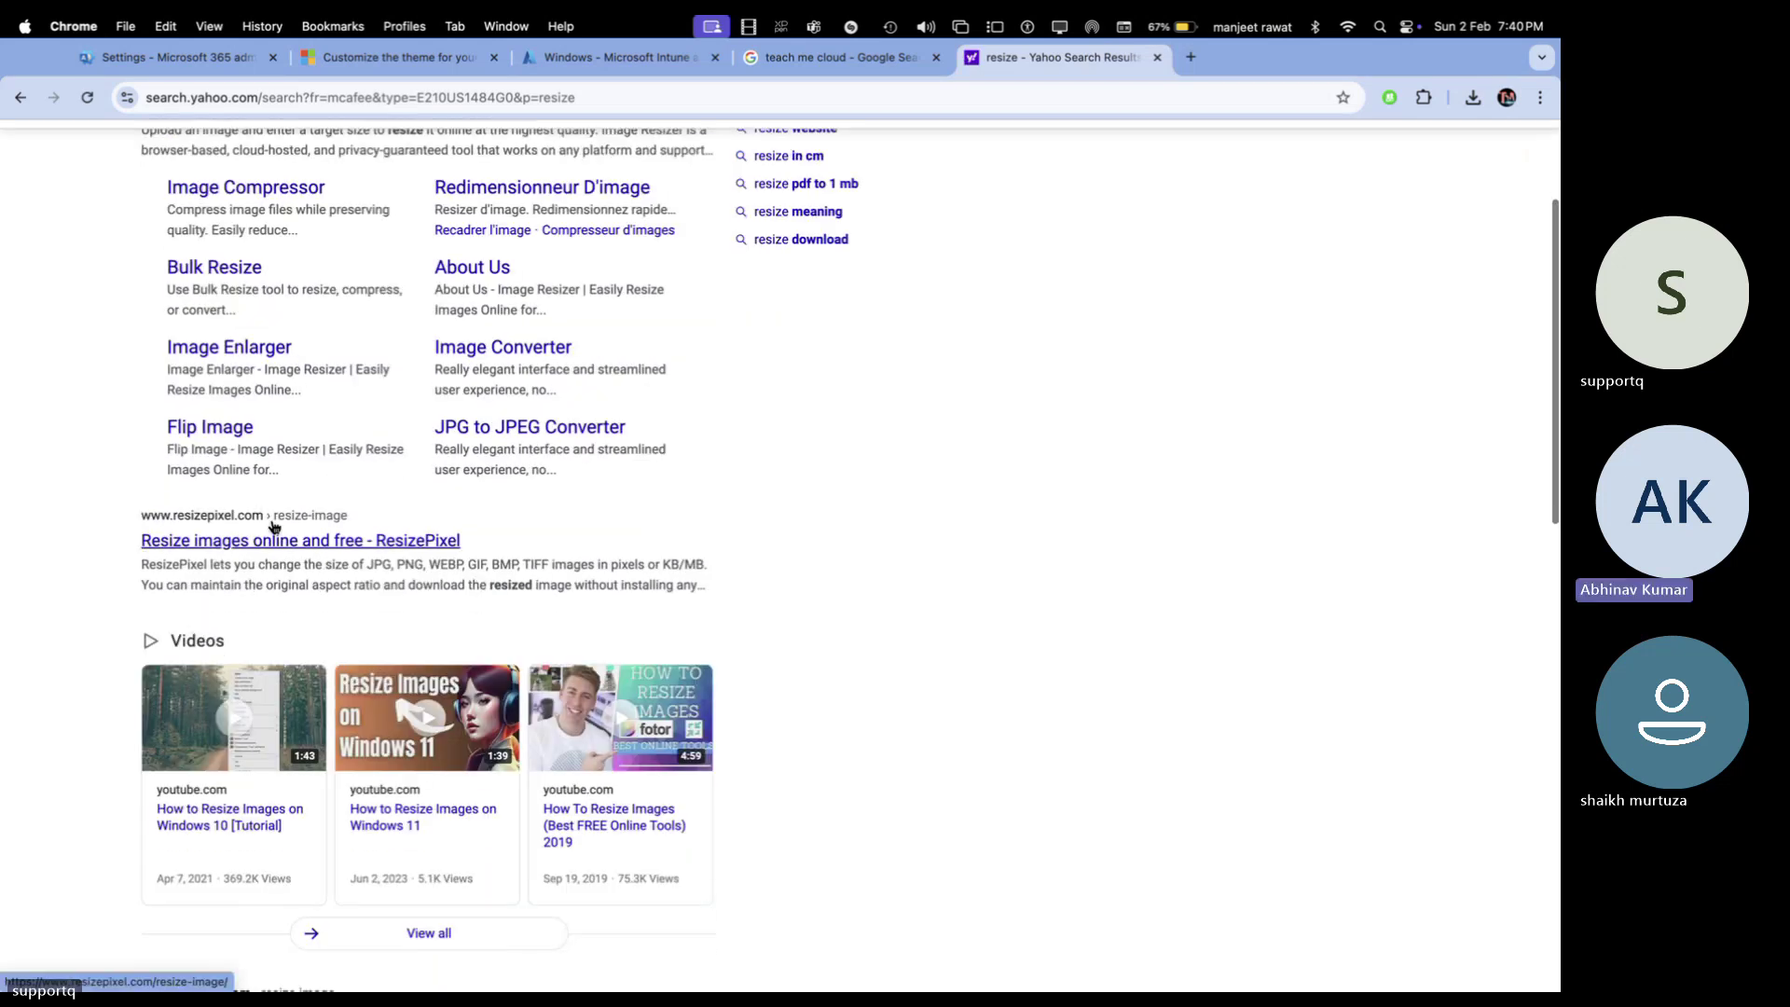
scroll(272, 528, "down", 3)
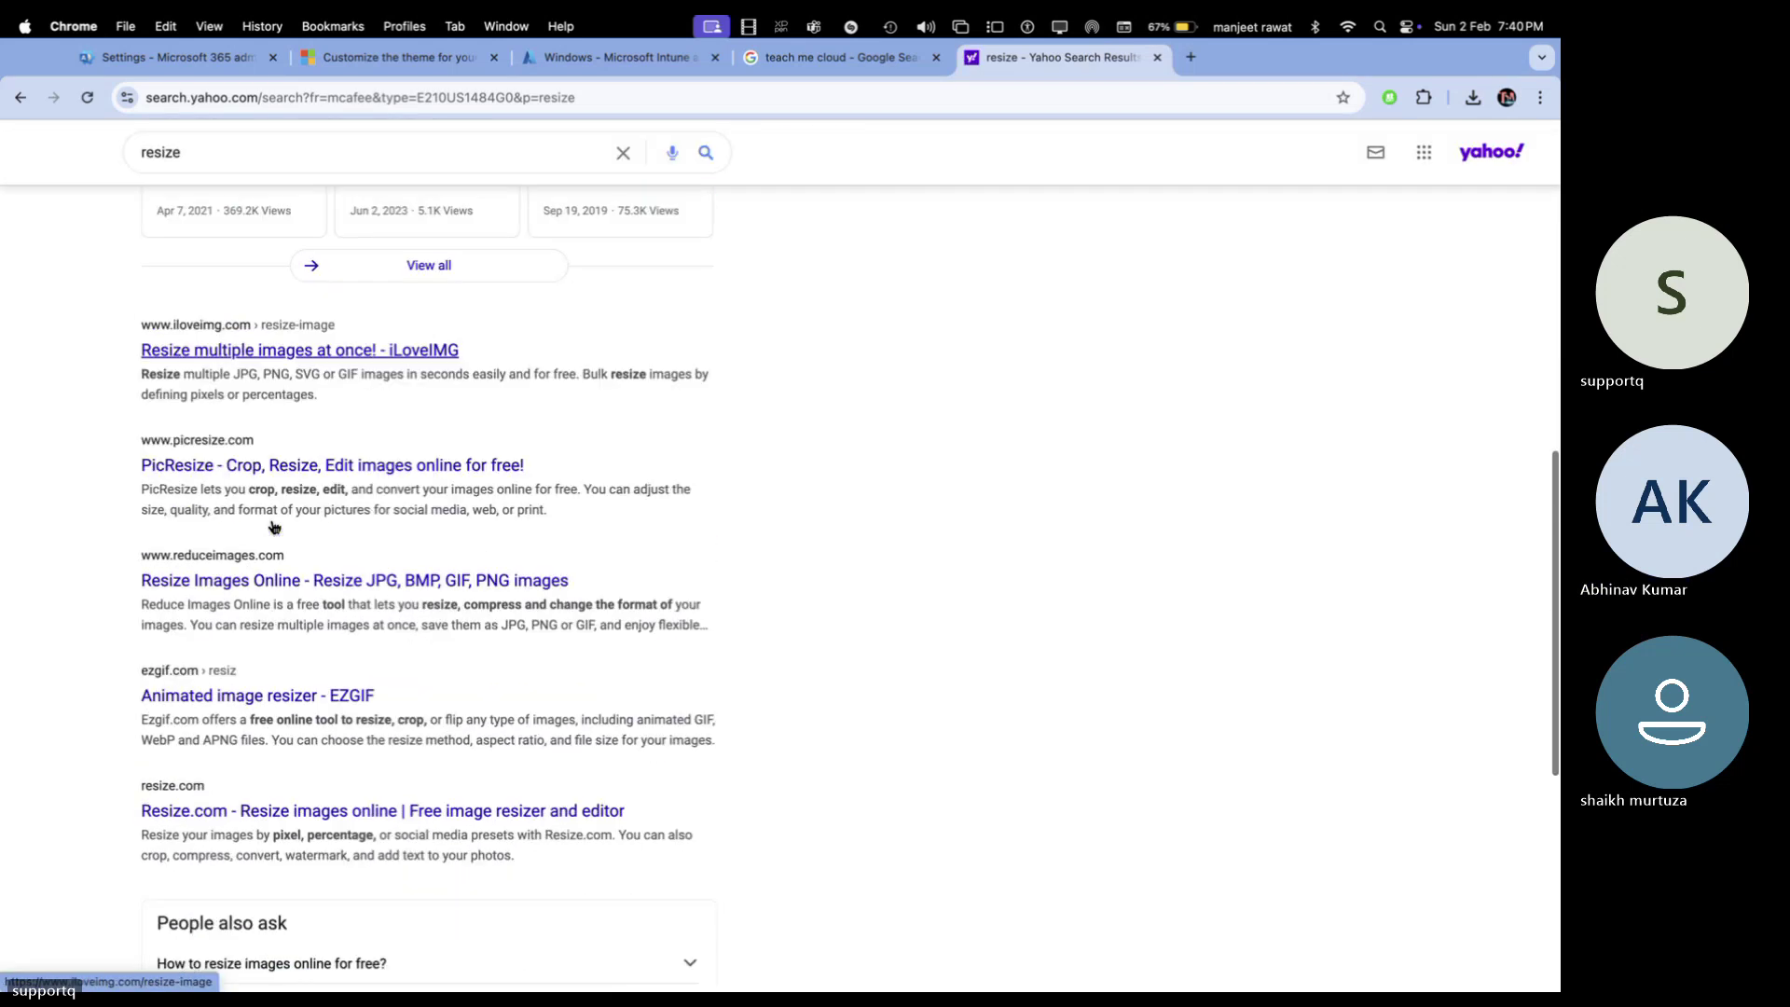
scroll(272, 527, "down", 4)
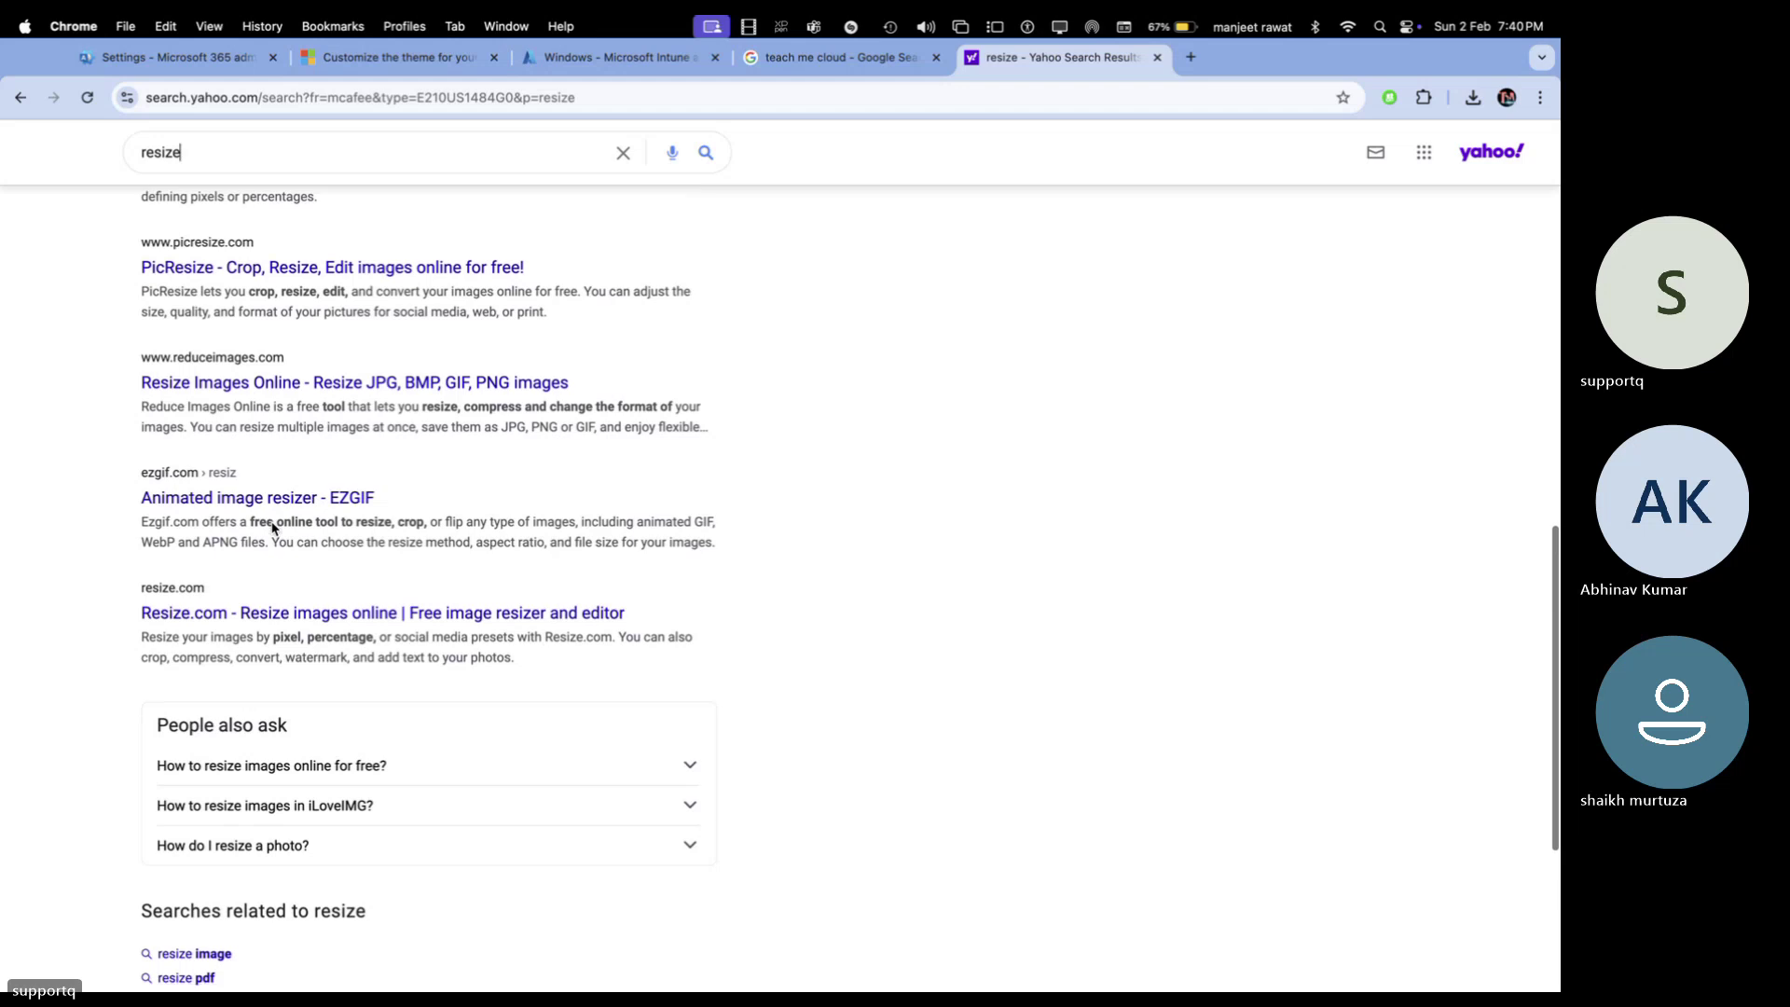
scroll(270, 518, "down", 1)
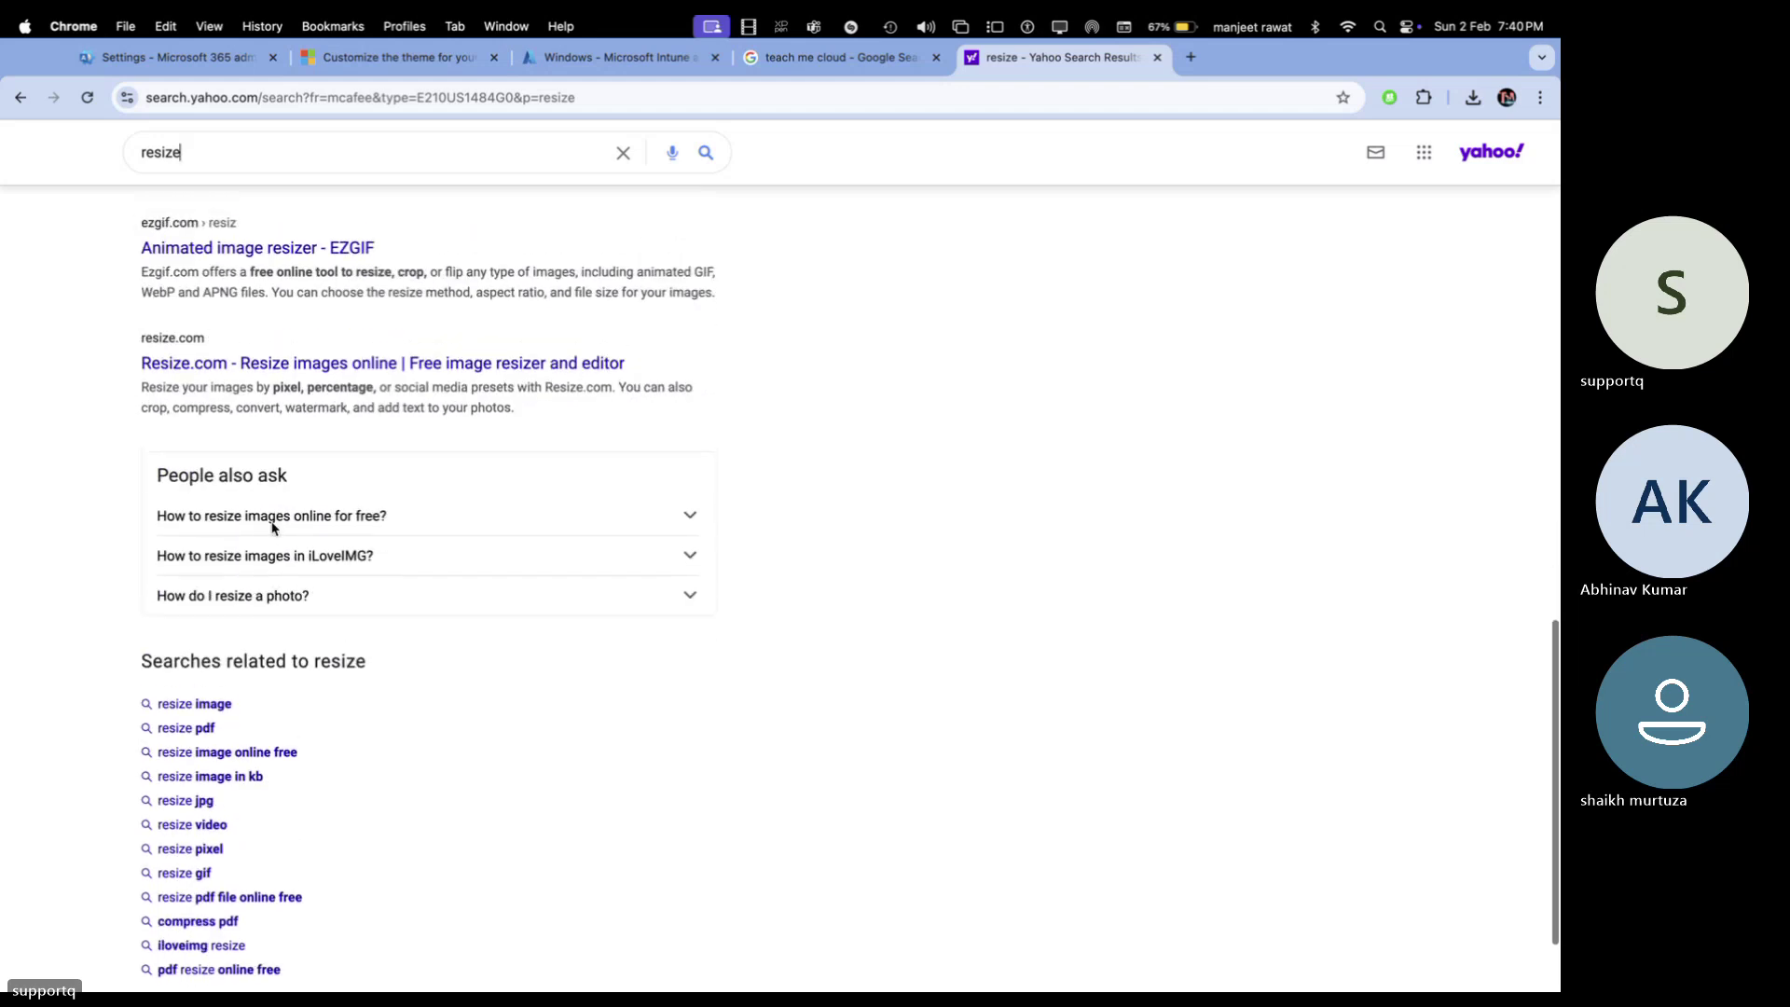
scroll(269, 512, "up", 15)
left_click(245, 311)
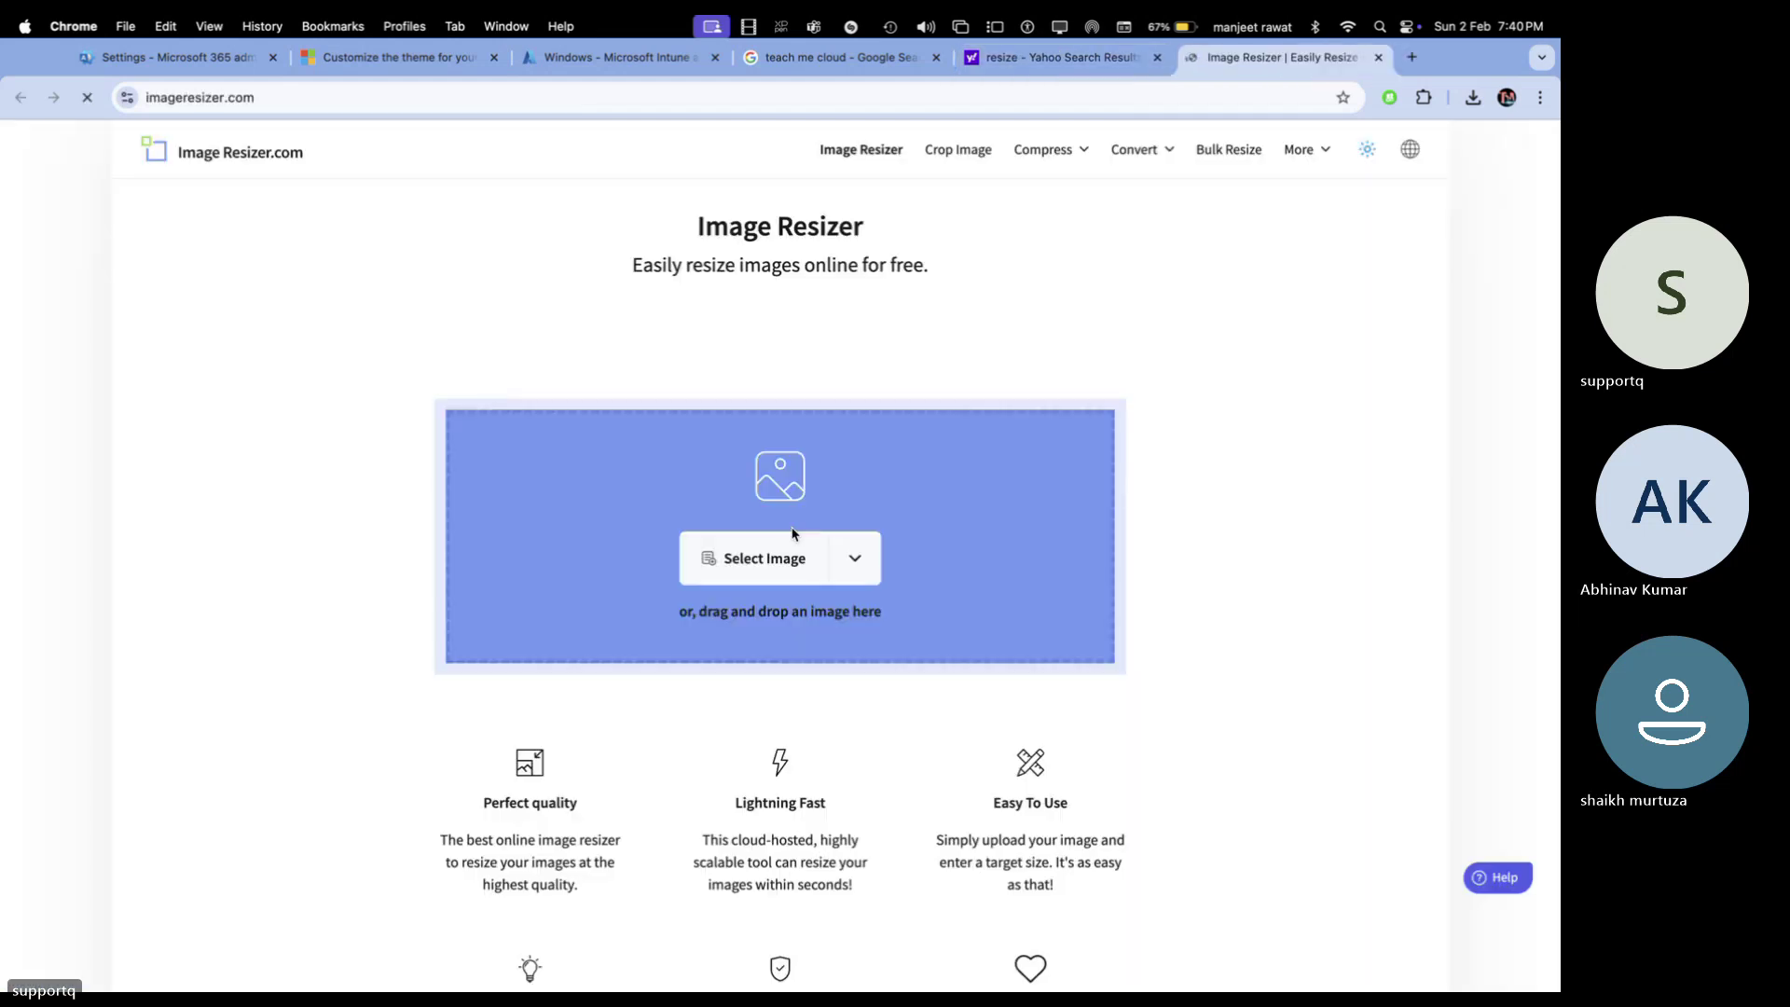
Upload the tmc.jpeg logo from the Desktop into Image Resizer
left_click(774, 556)
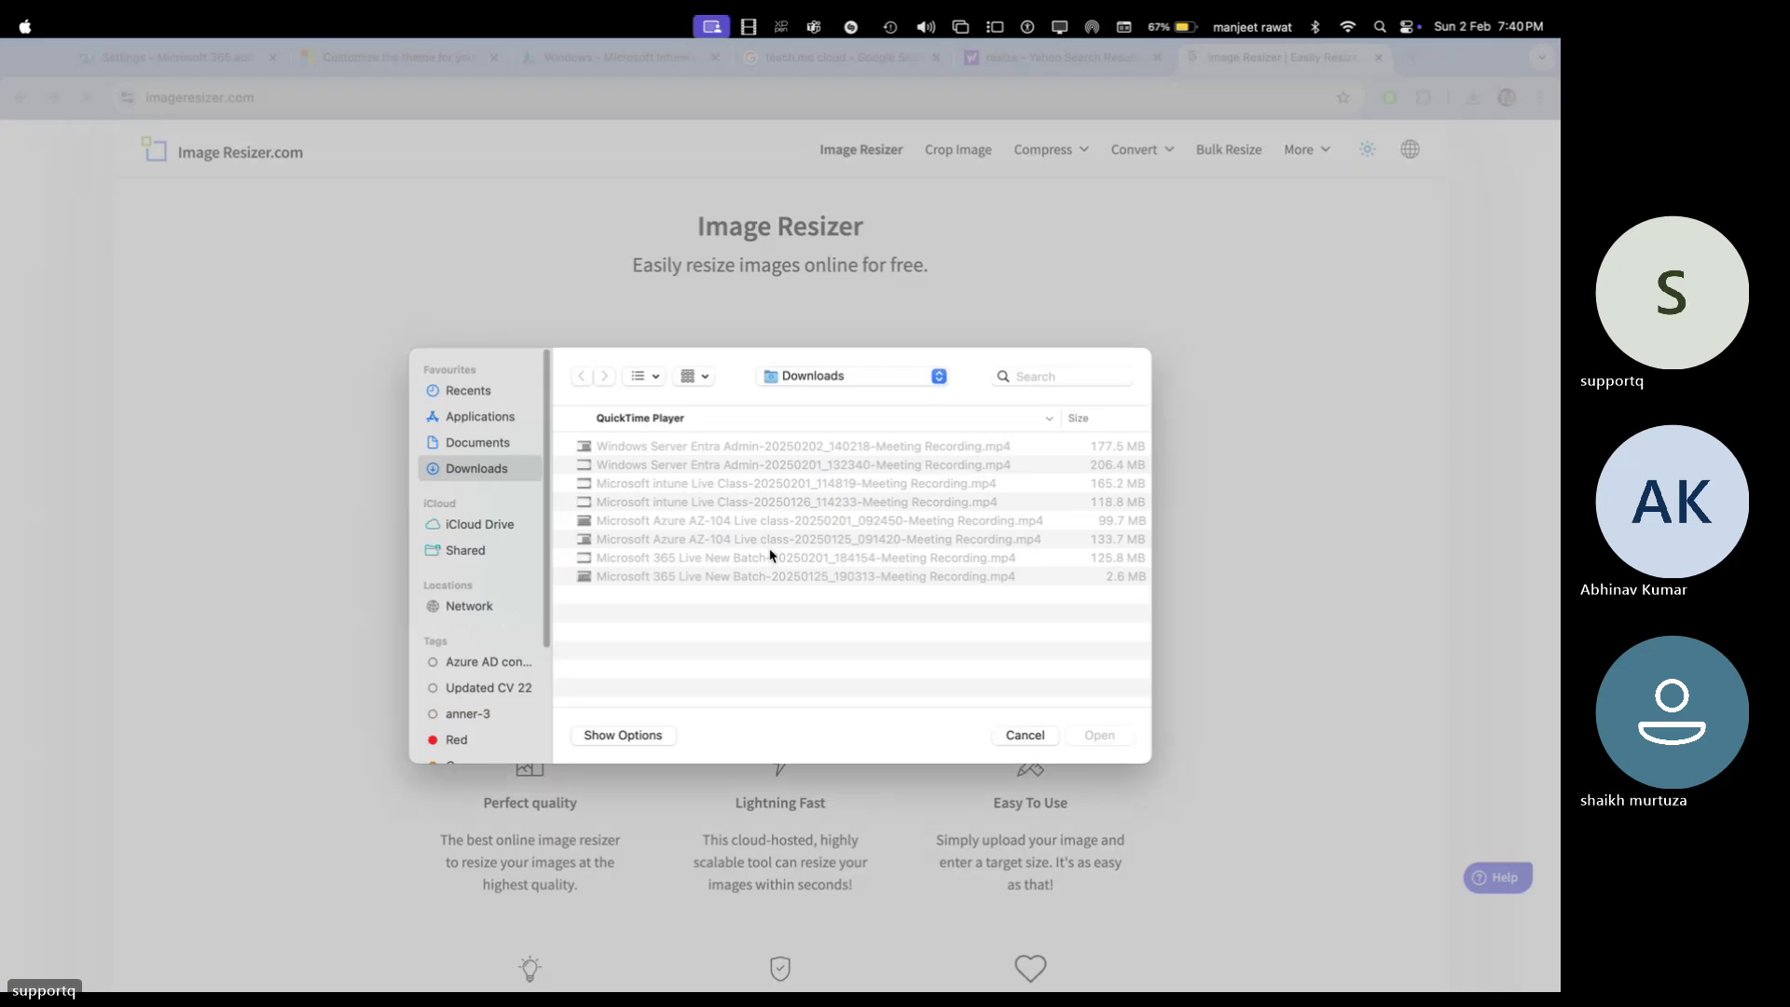
left_click(839, 376)
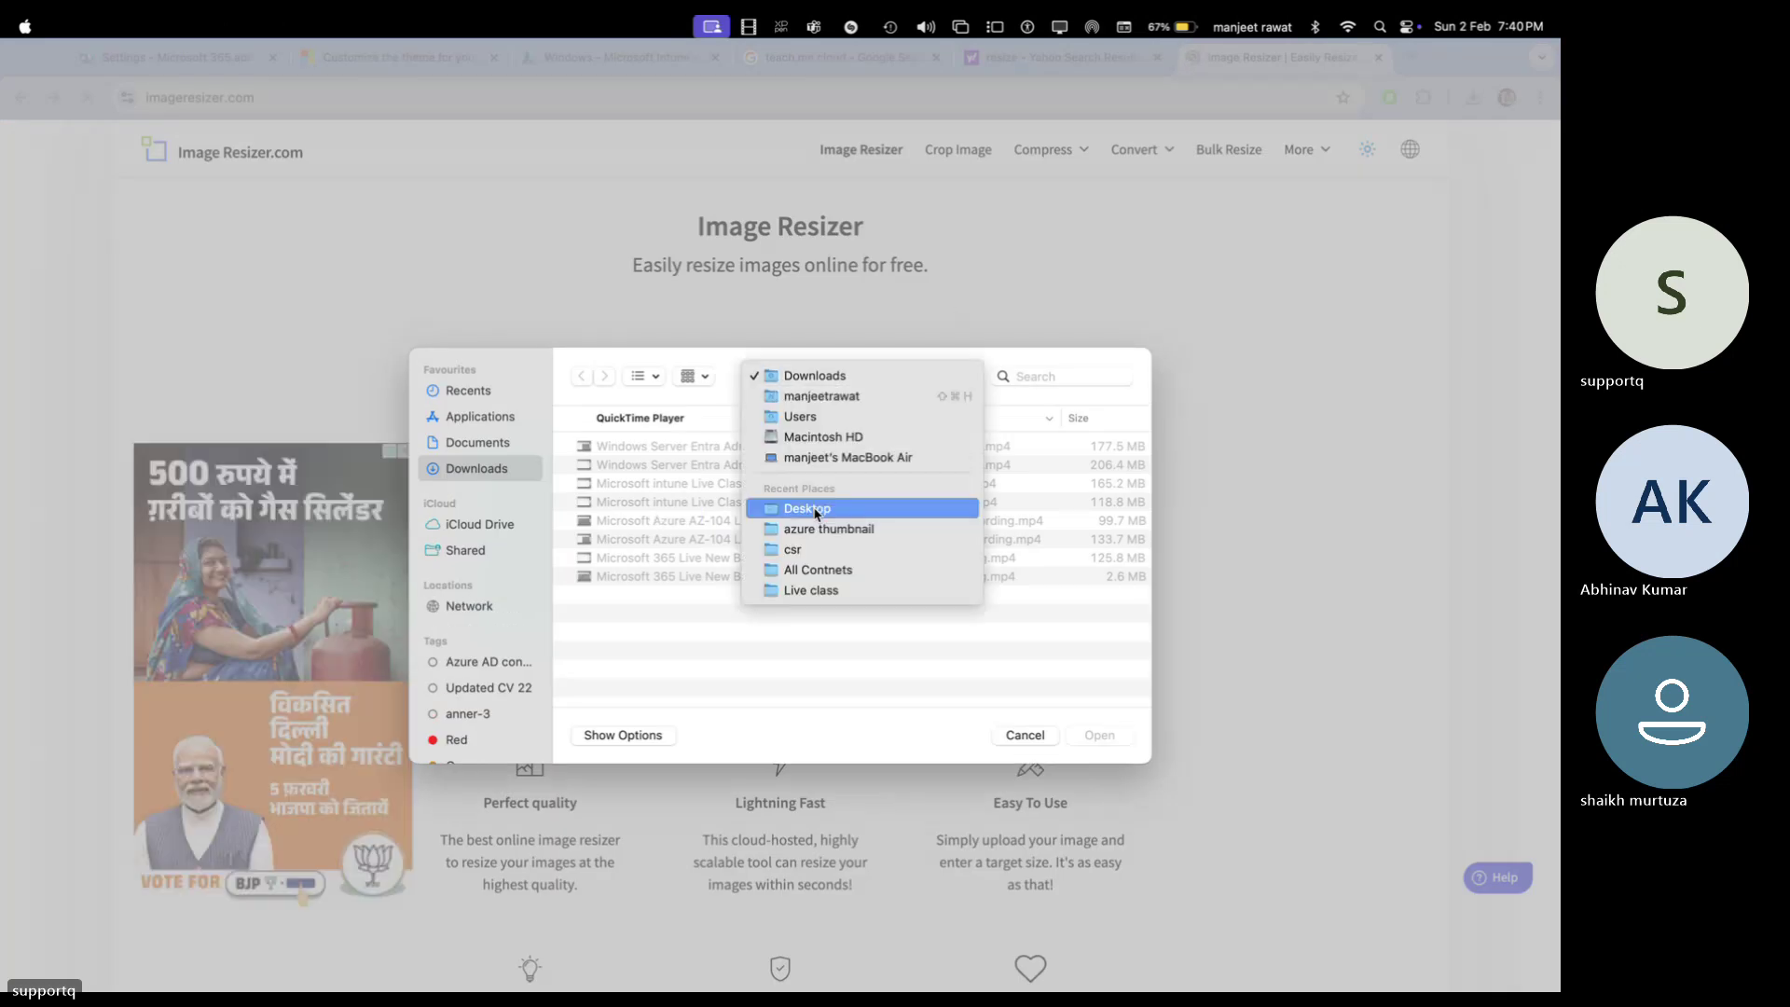
left_click(819, 508)
scroll(634, 560, "down", 10)
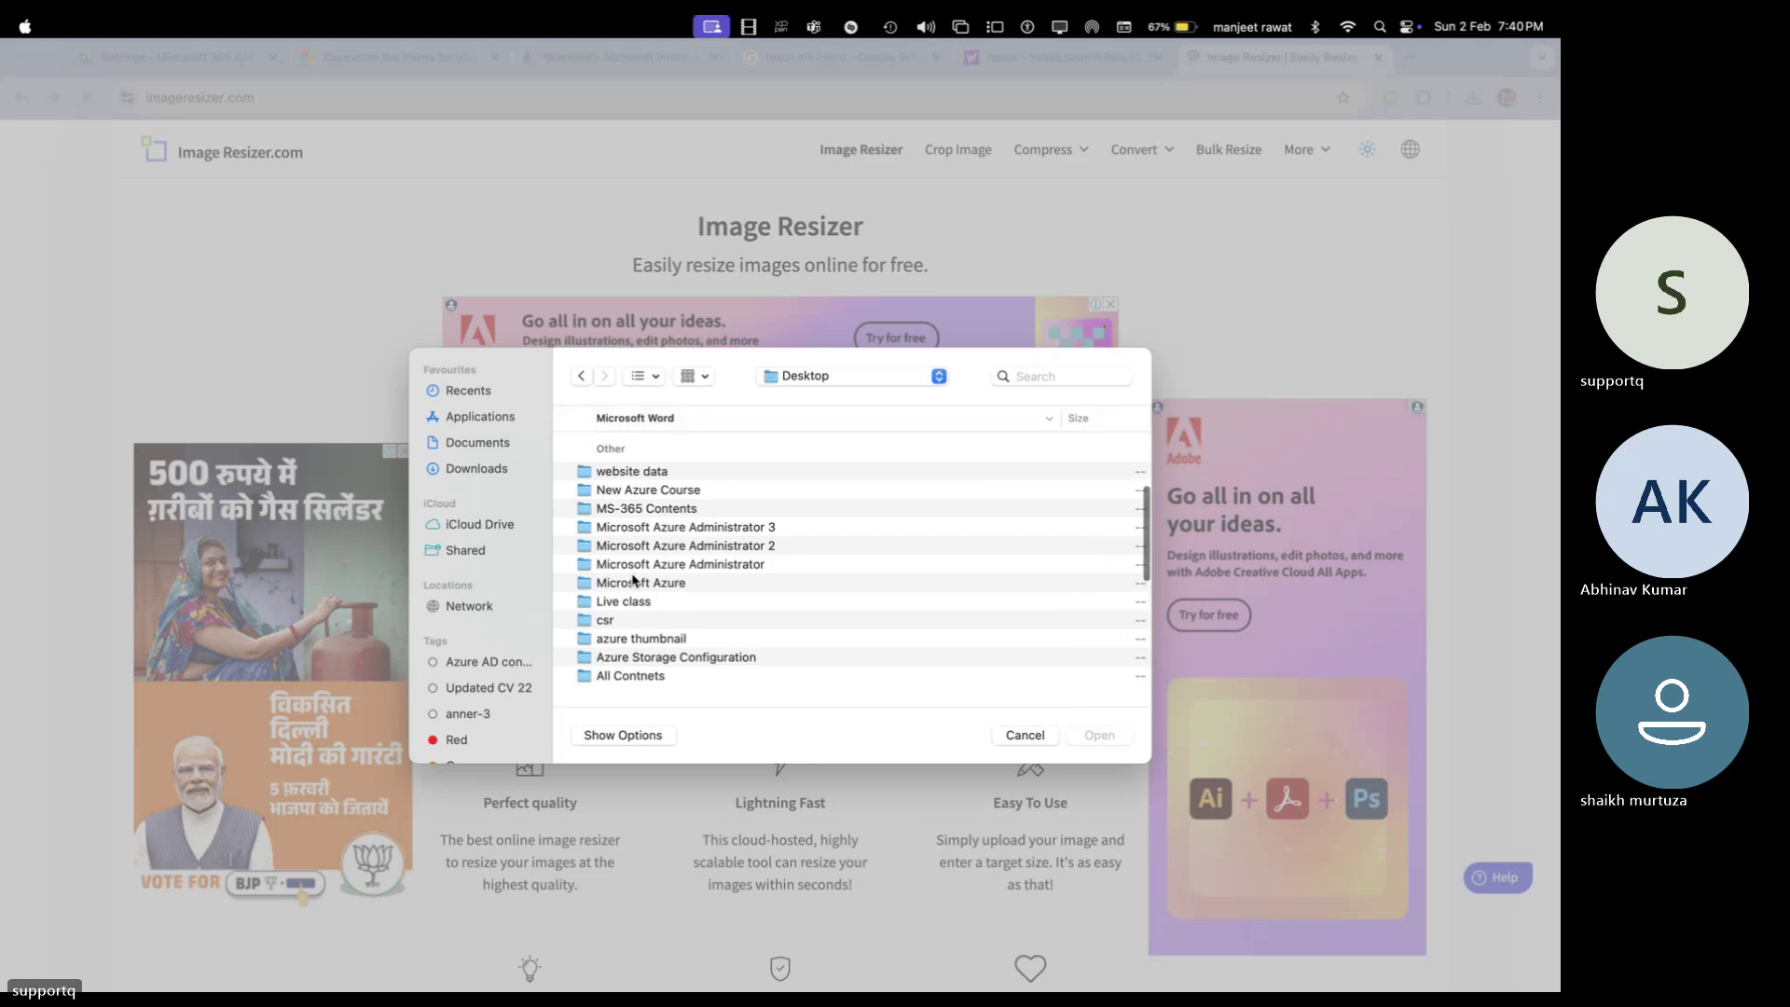
double_click(621, 522)
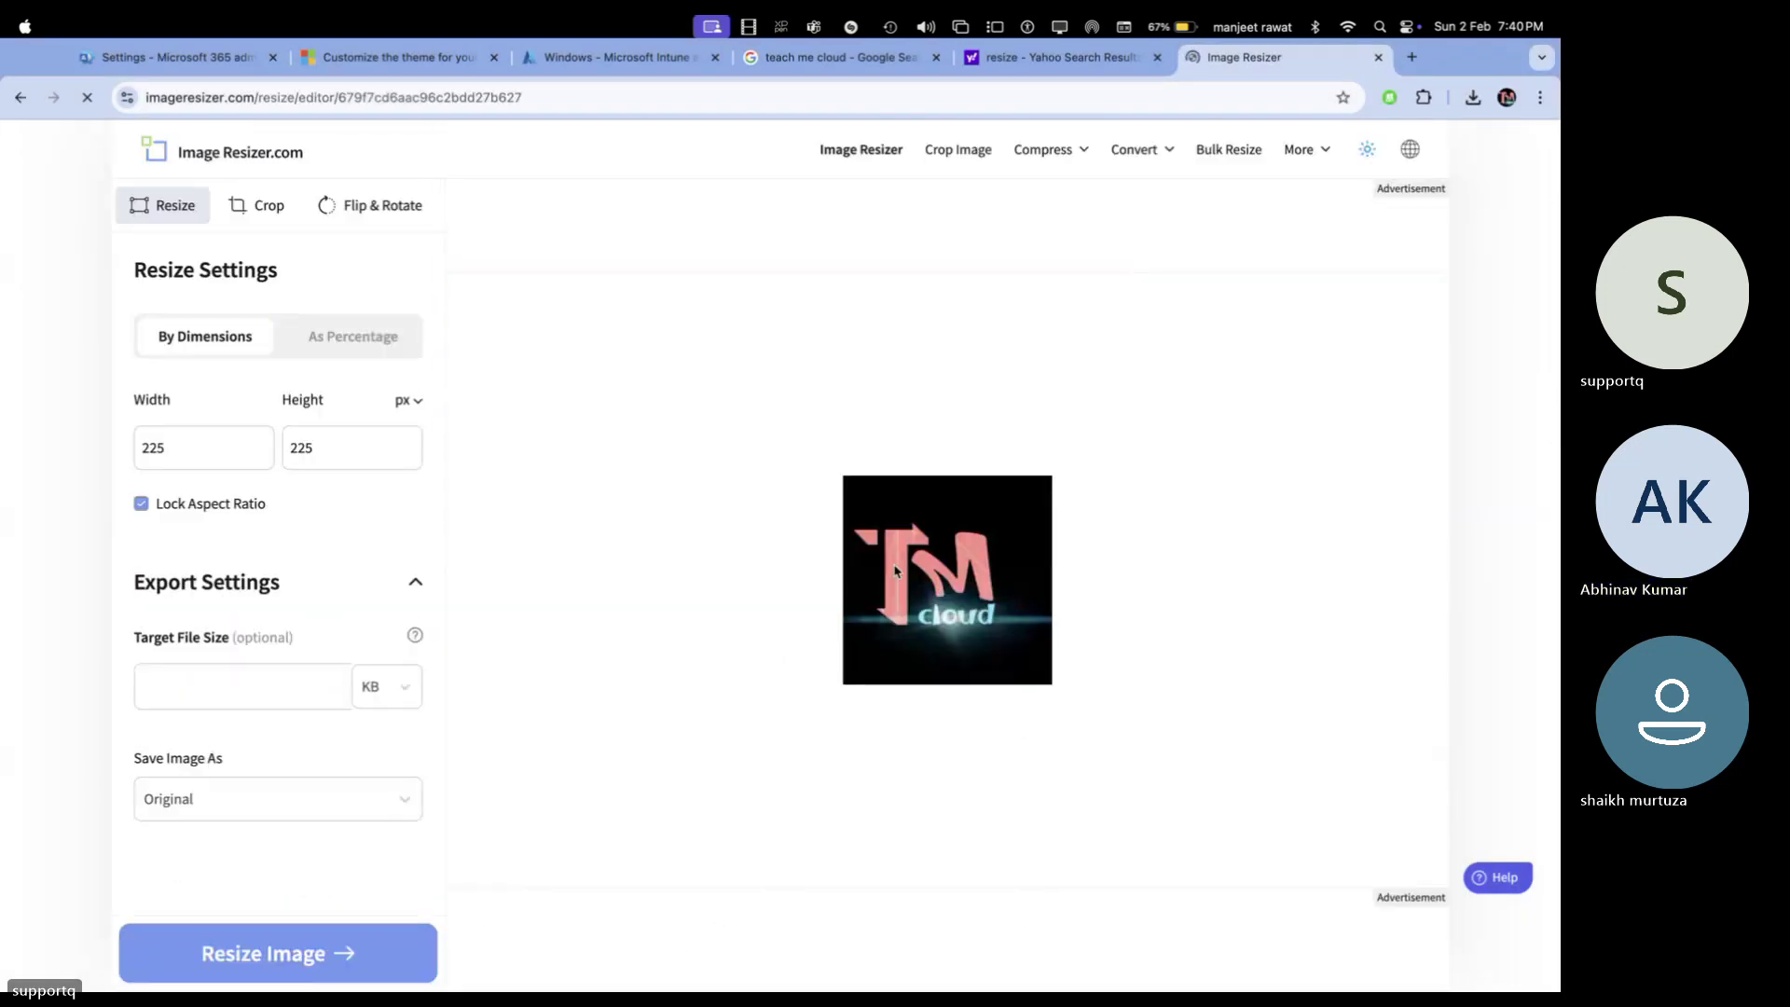
Check the logo size rules in the docs and set the resize unit to pixels
double_click(250, 443)
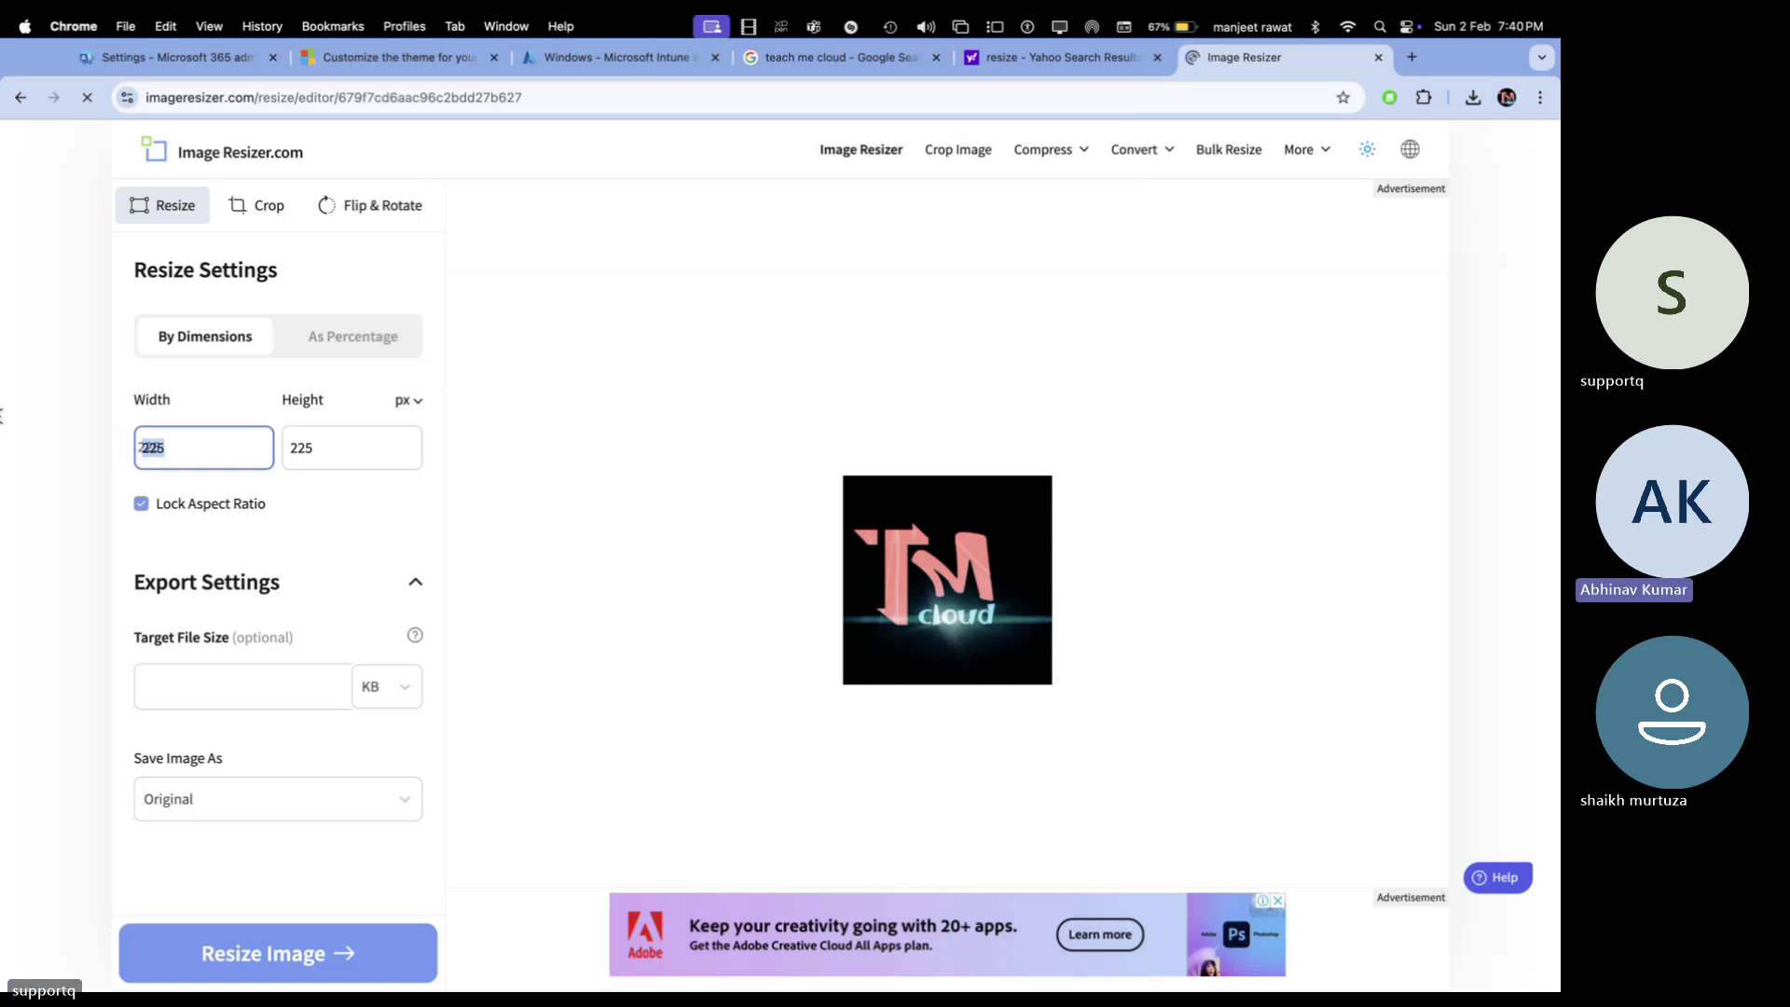
key("super+2")
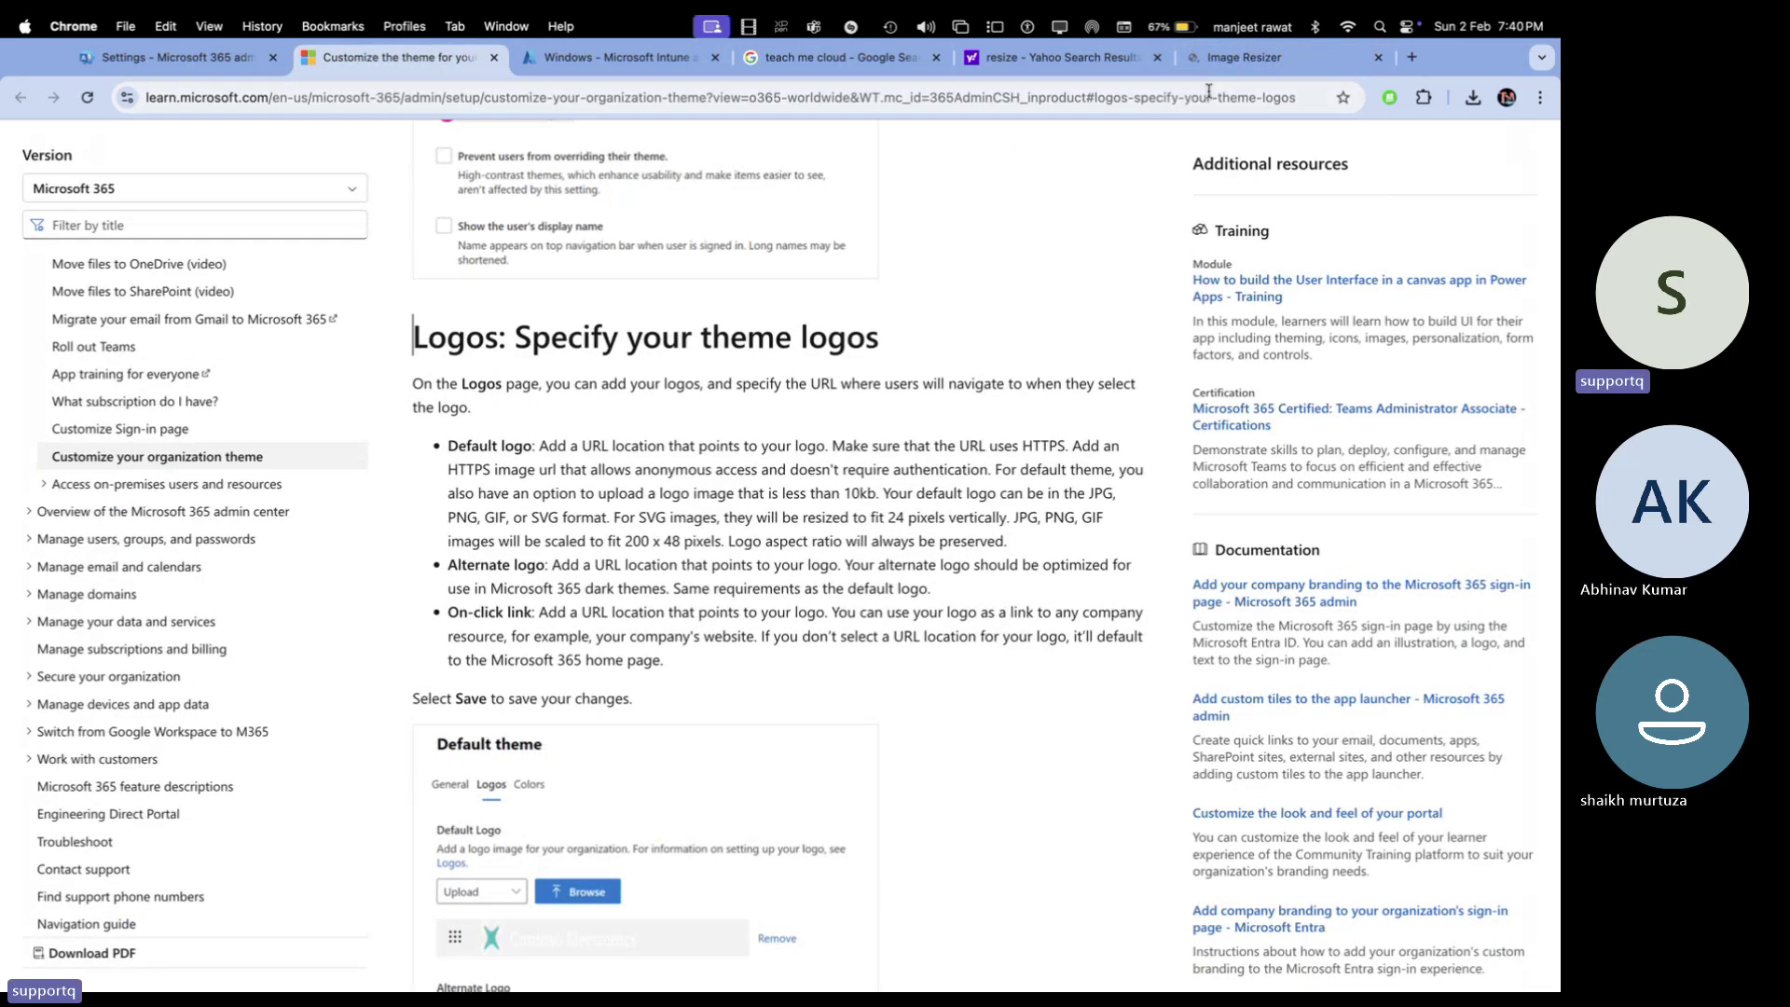
key("super+6")
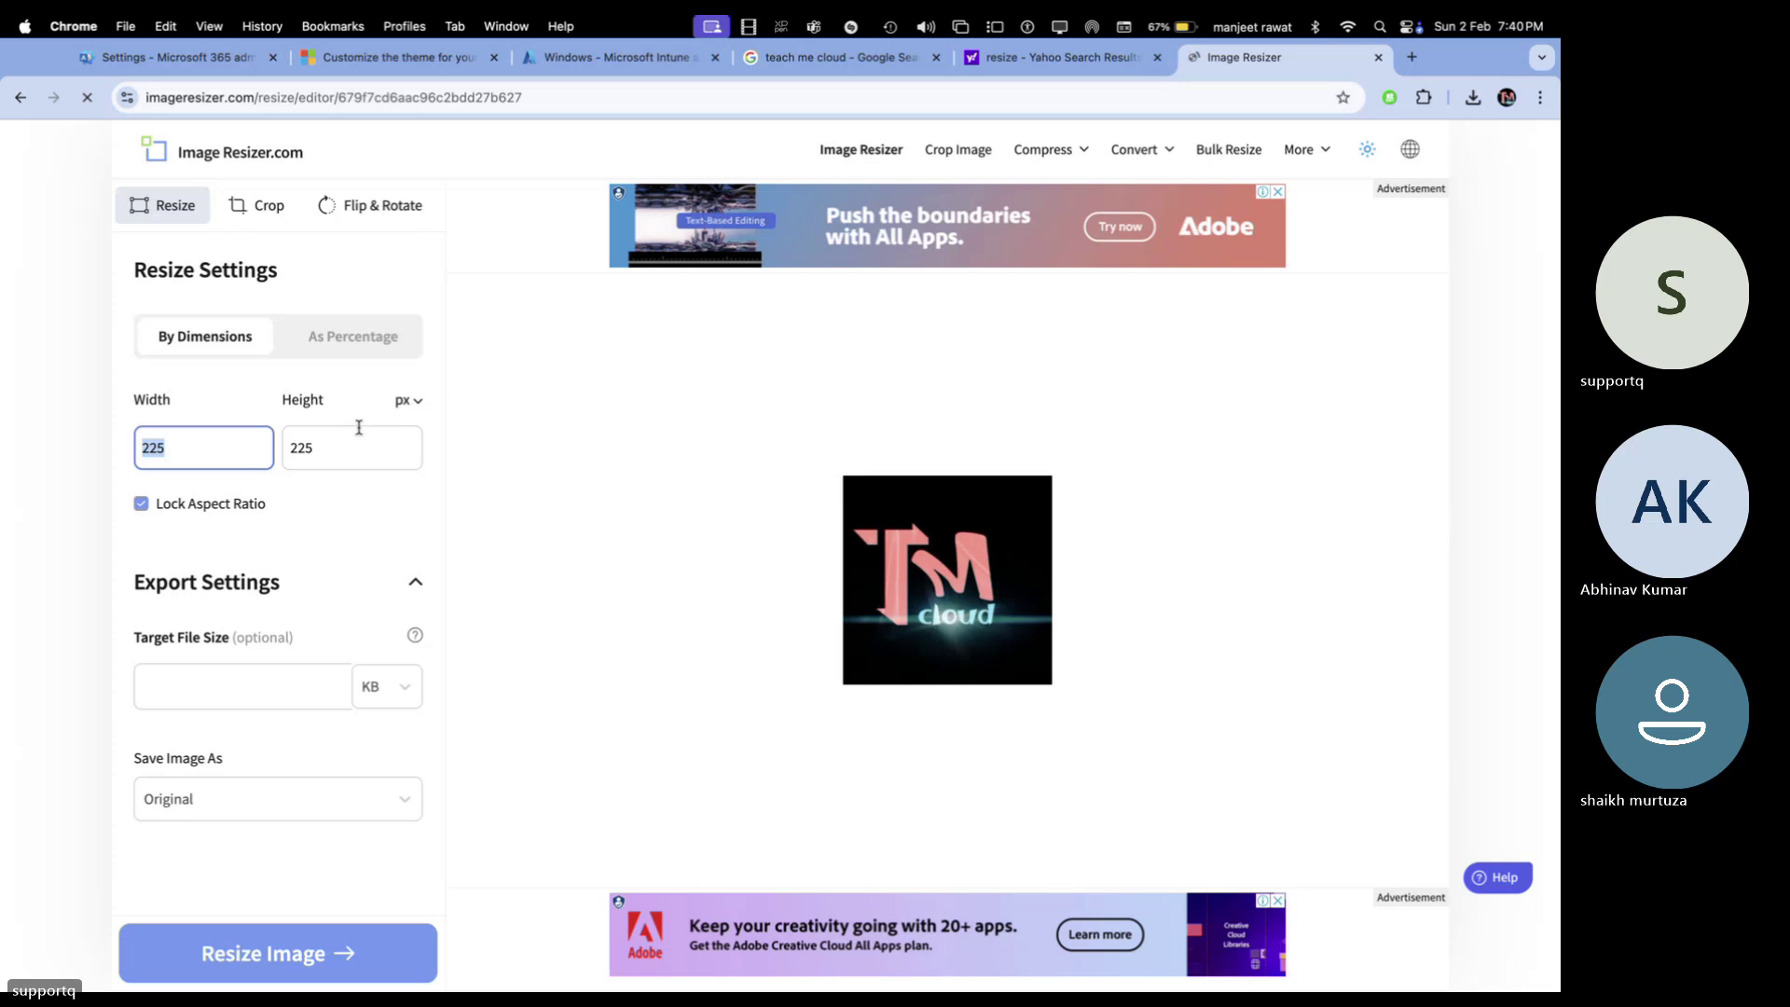
type("200")
left_click(348, 459)
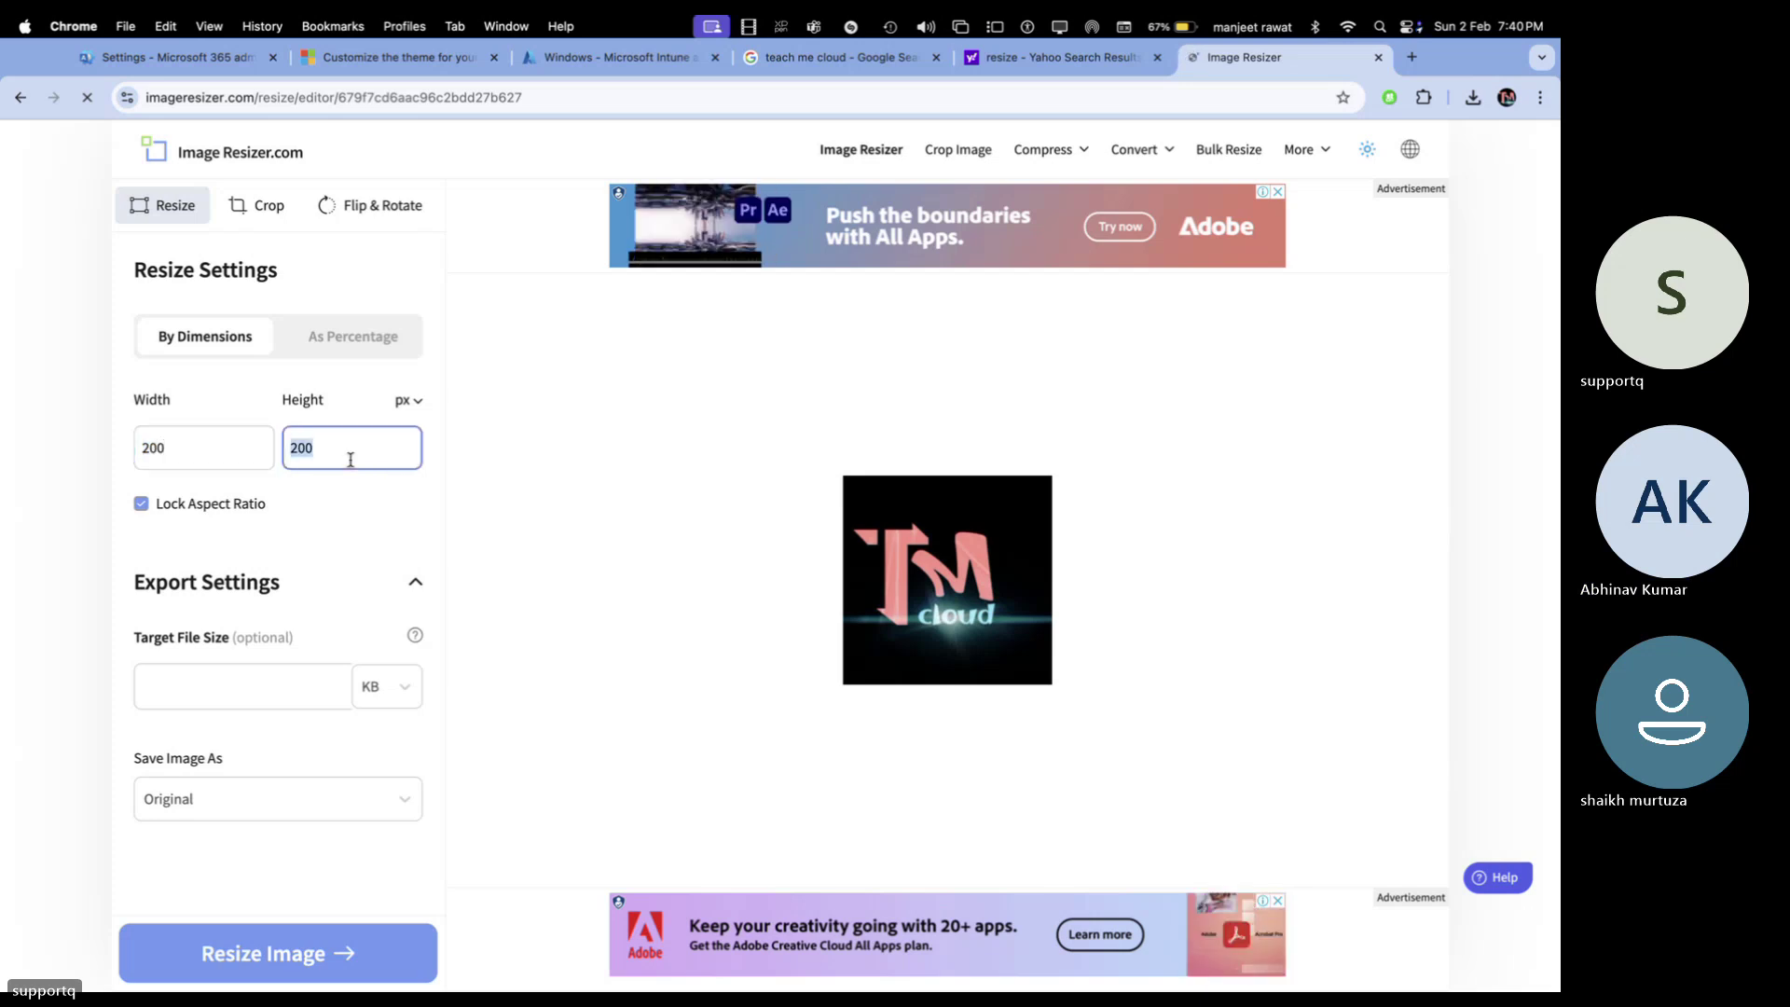
left_click(187, 446)
key("BackSpace")
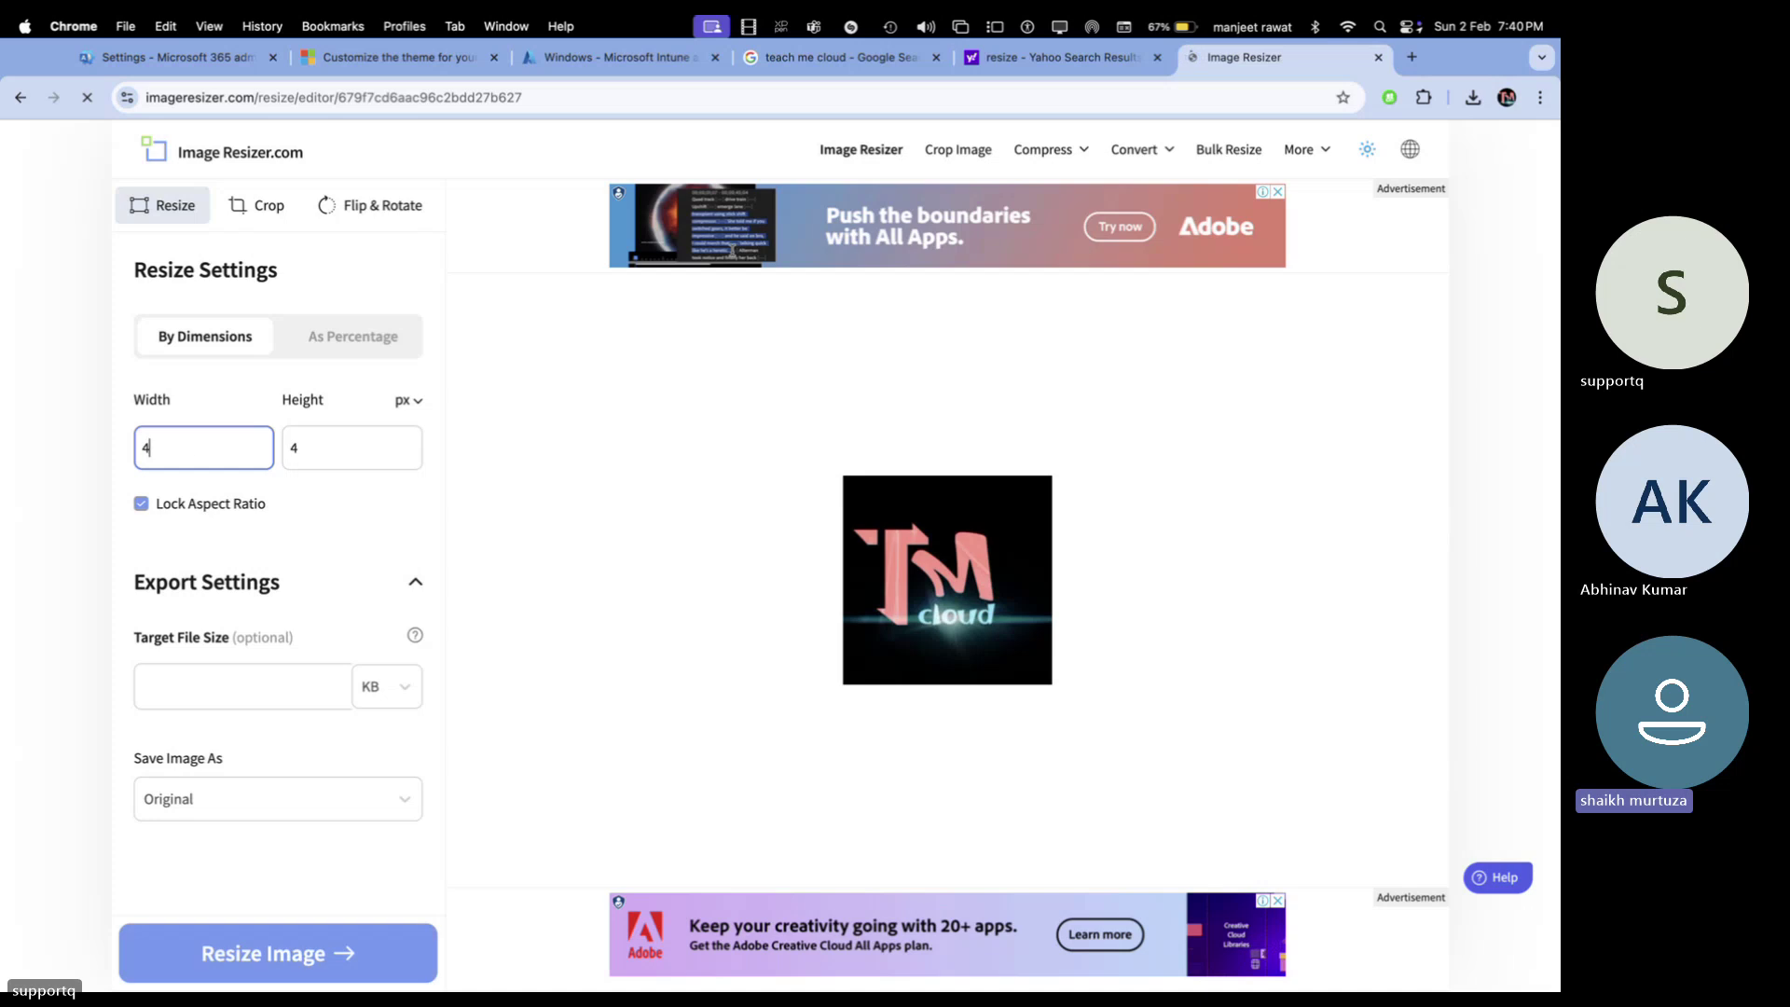
left_click(413, 401)
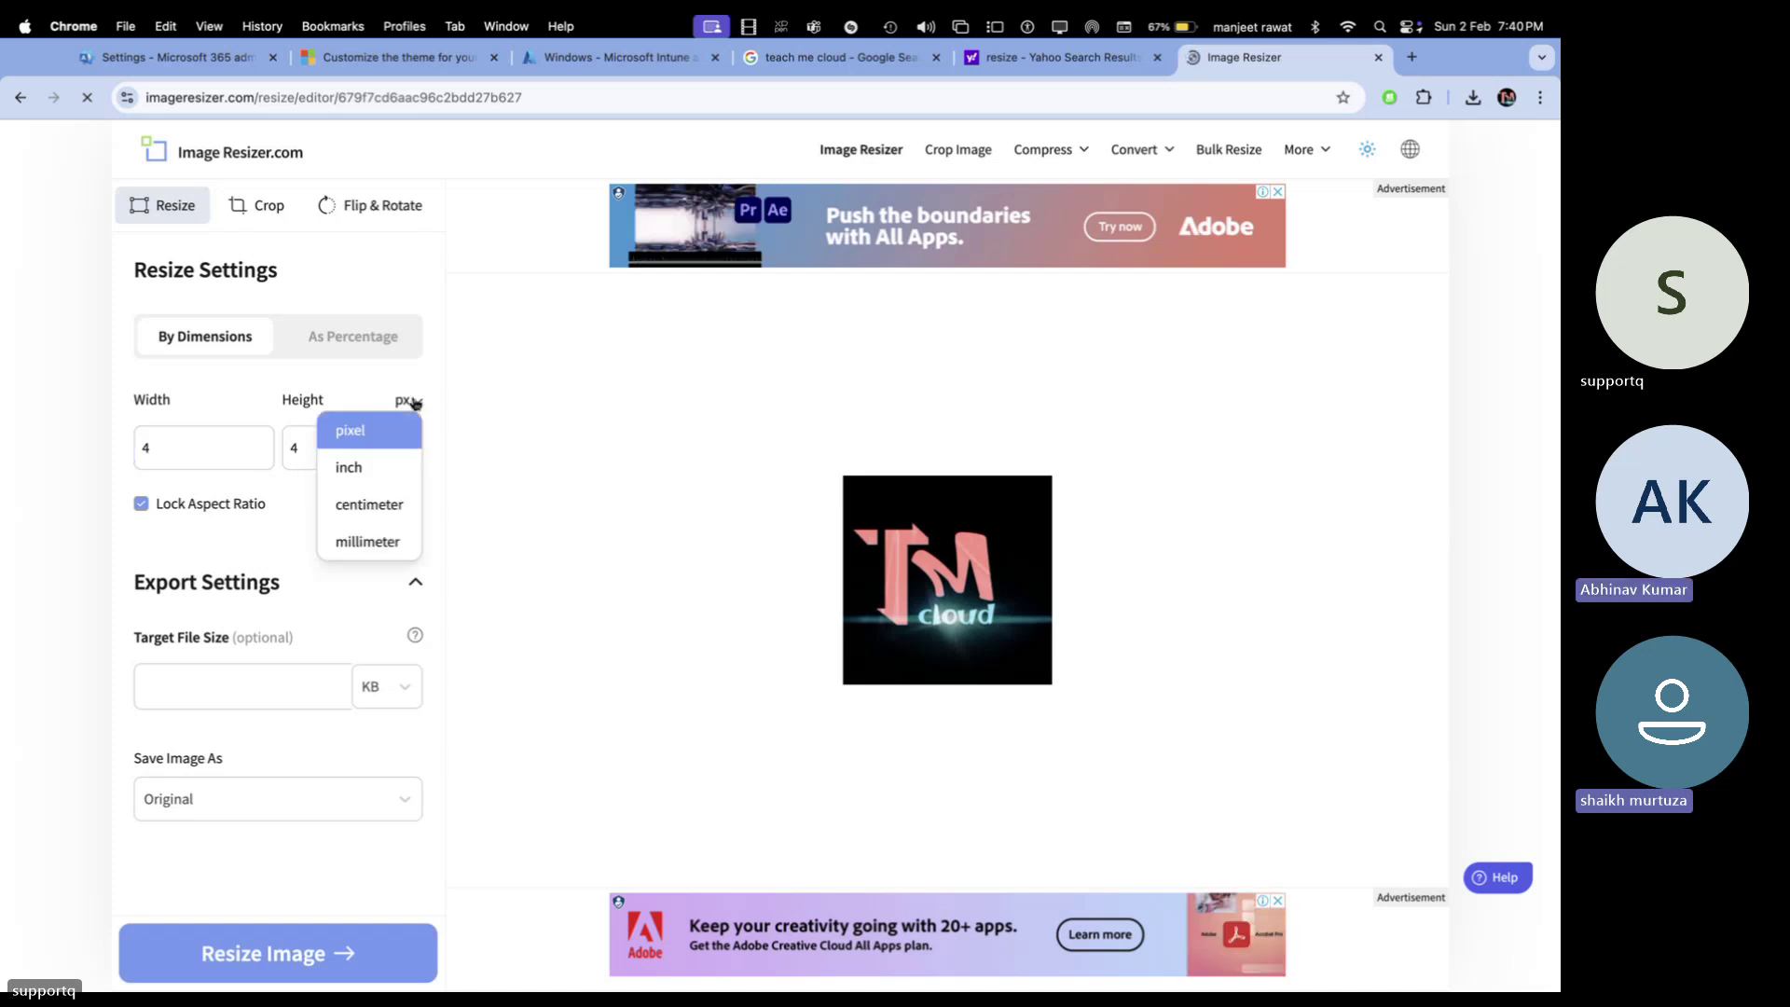
left_click(391, 466)
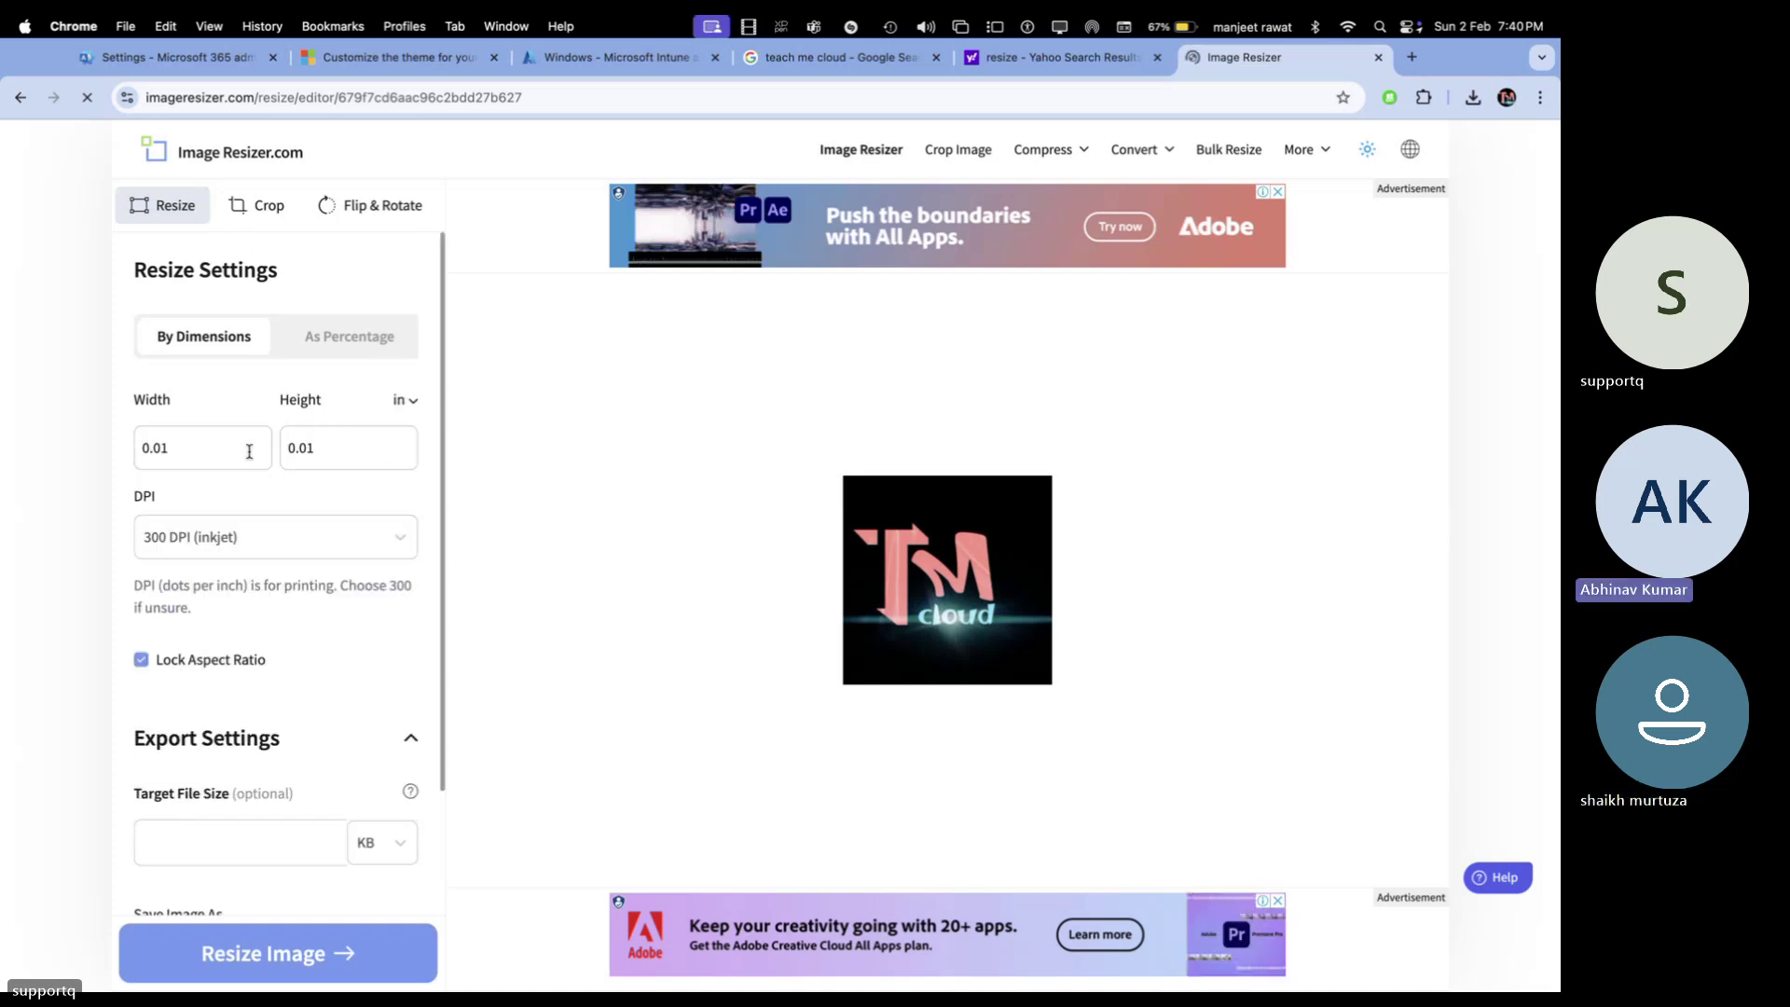
left_click(410, 401)
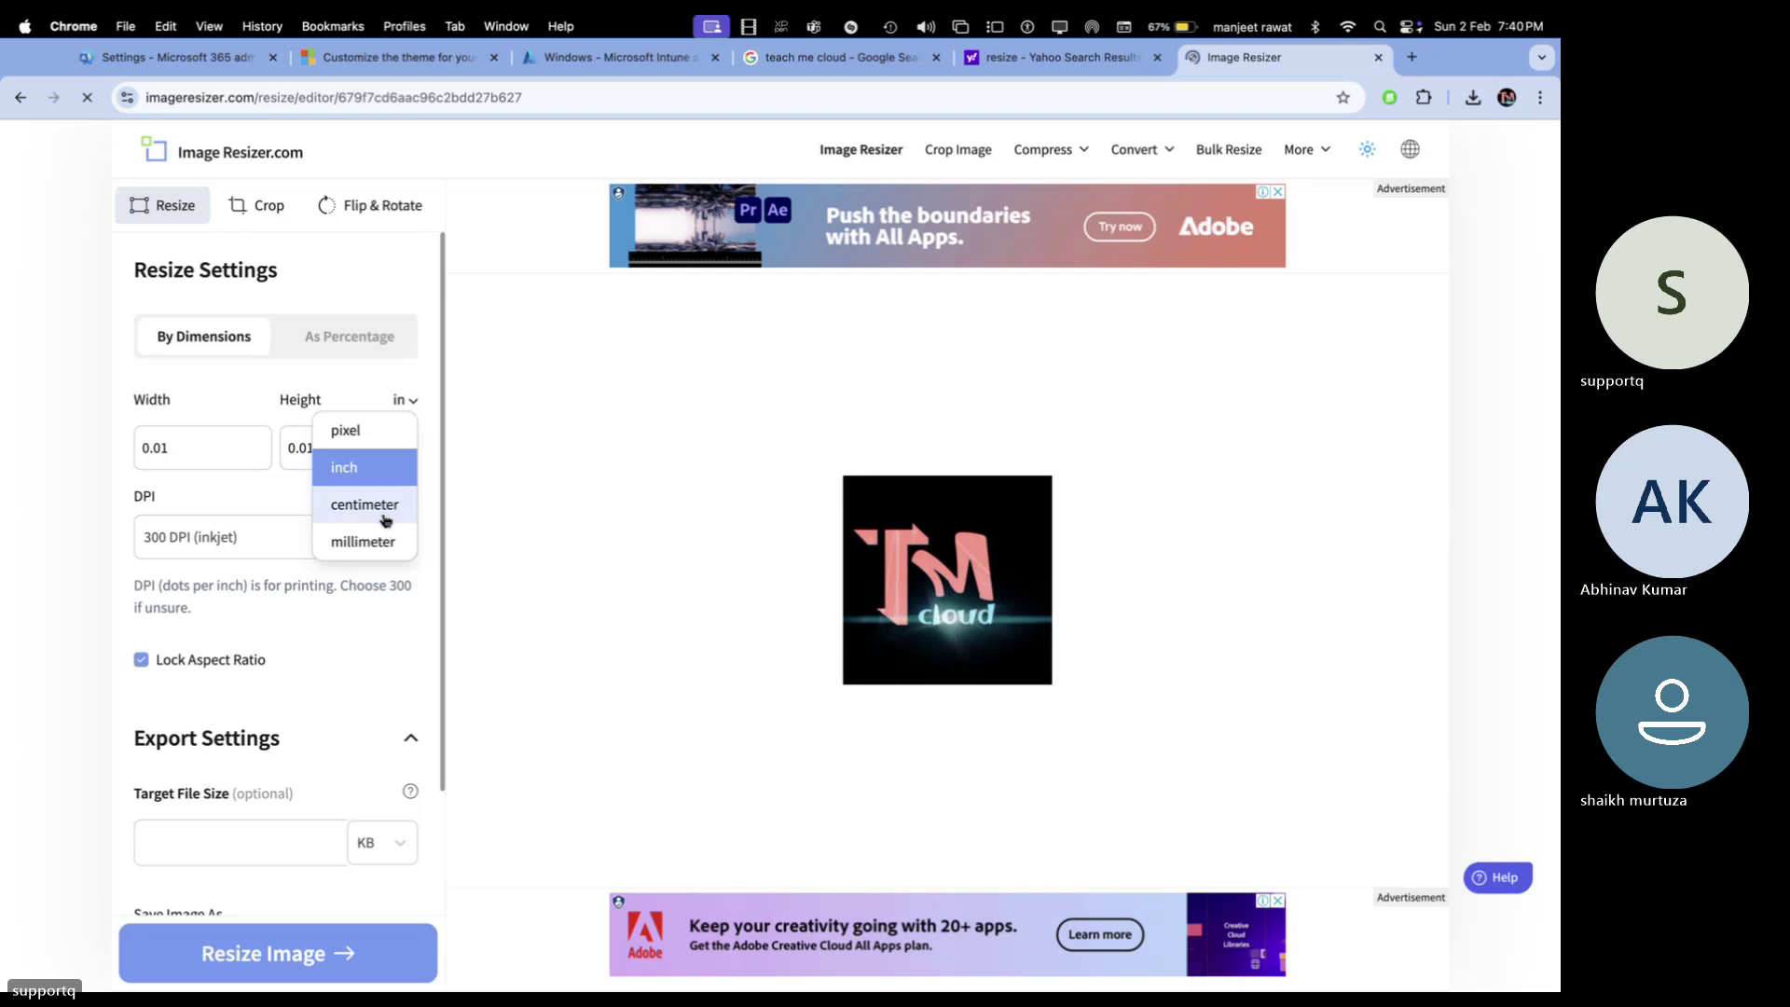
left_click(376, 429)
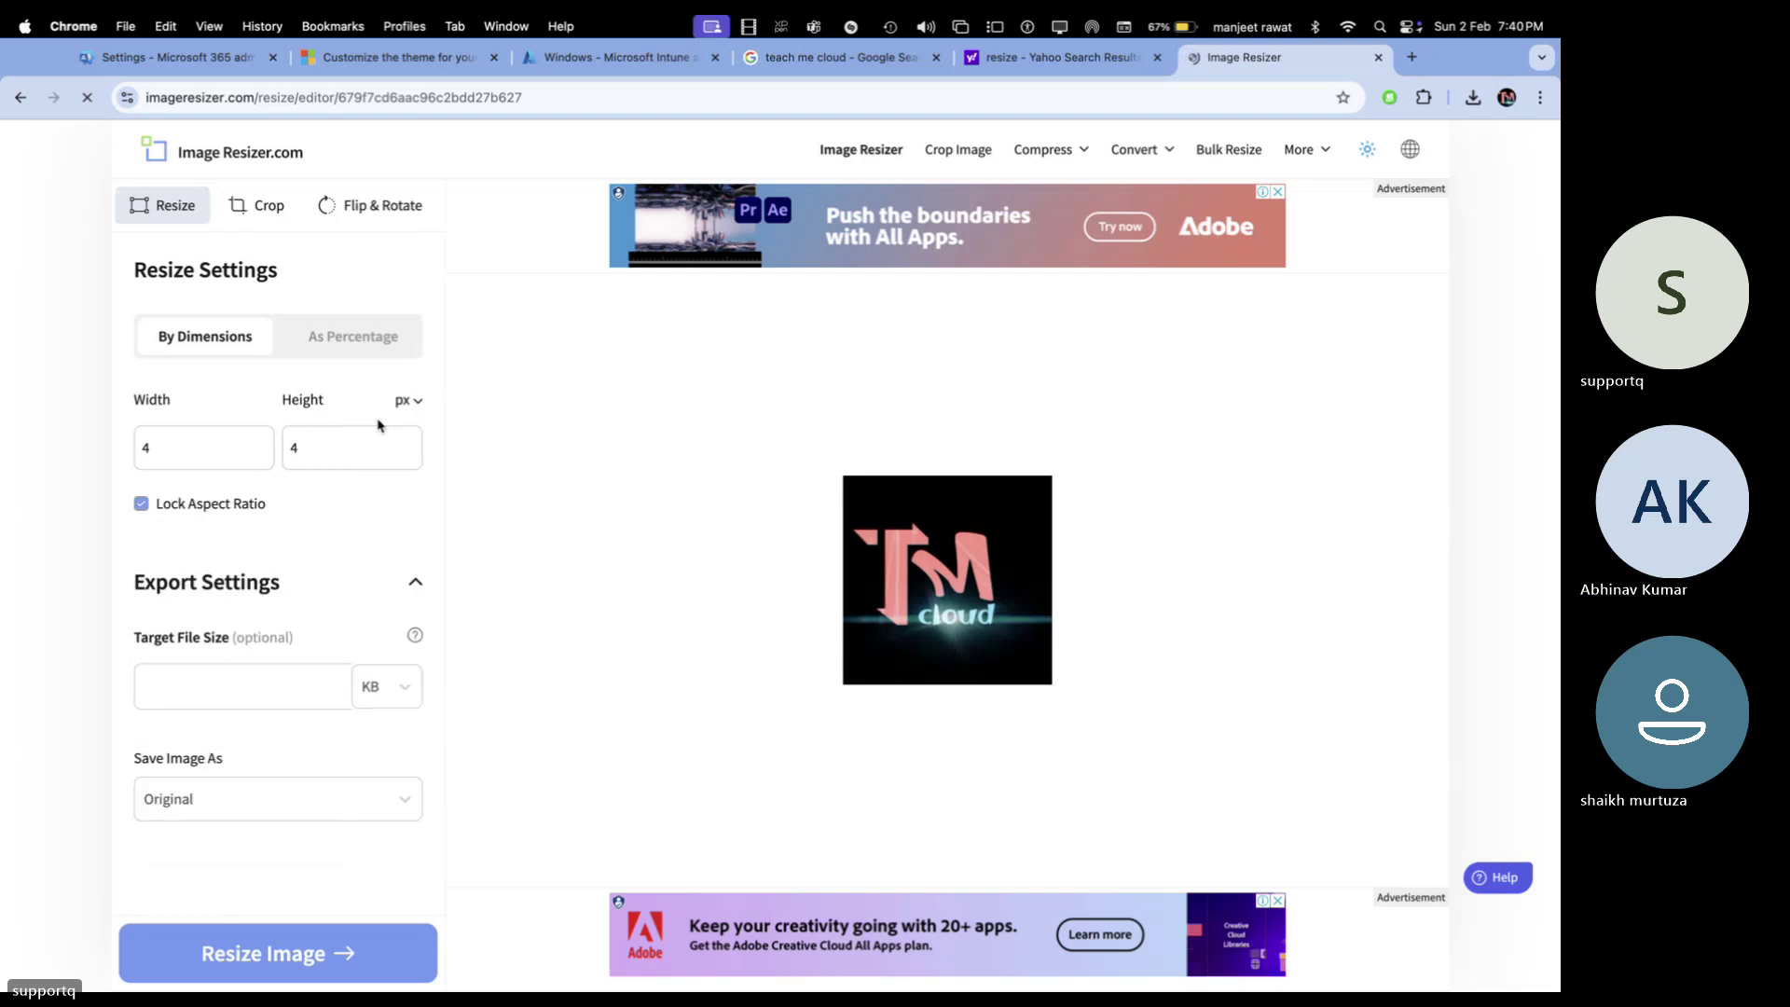
right_click(162, 509)
left_click(128, 520)
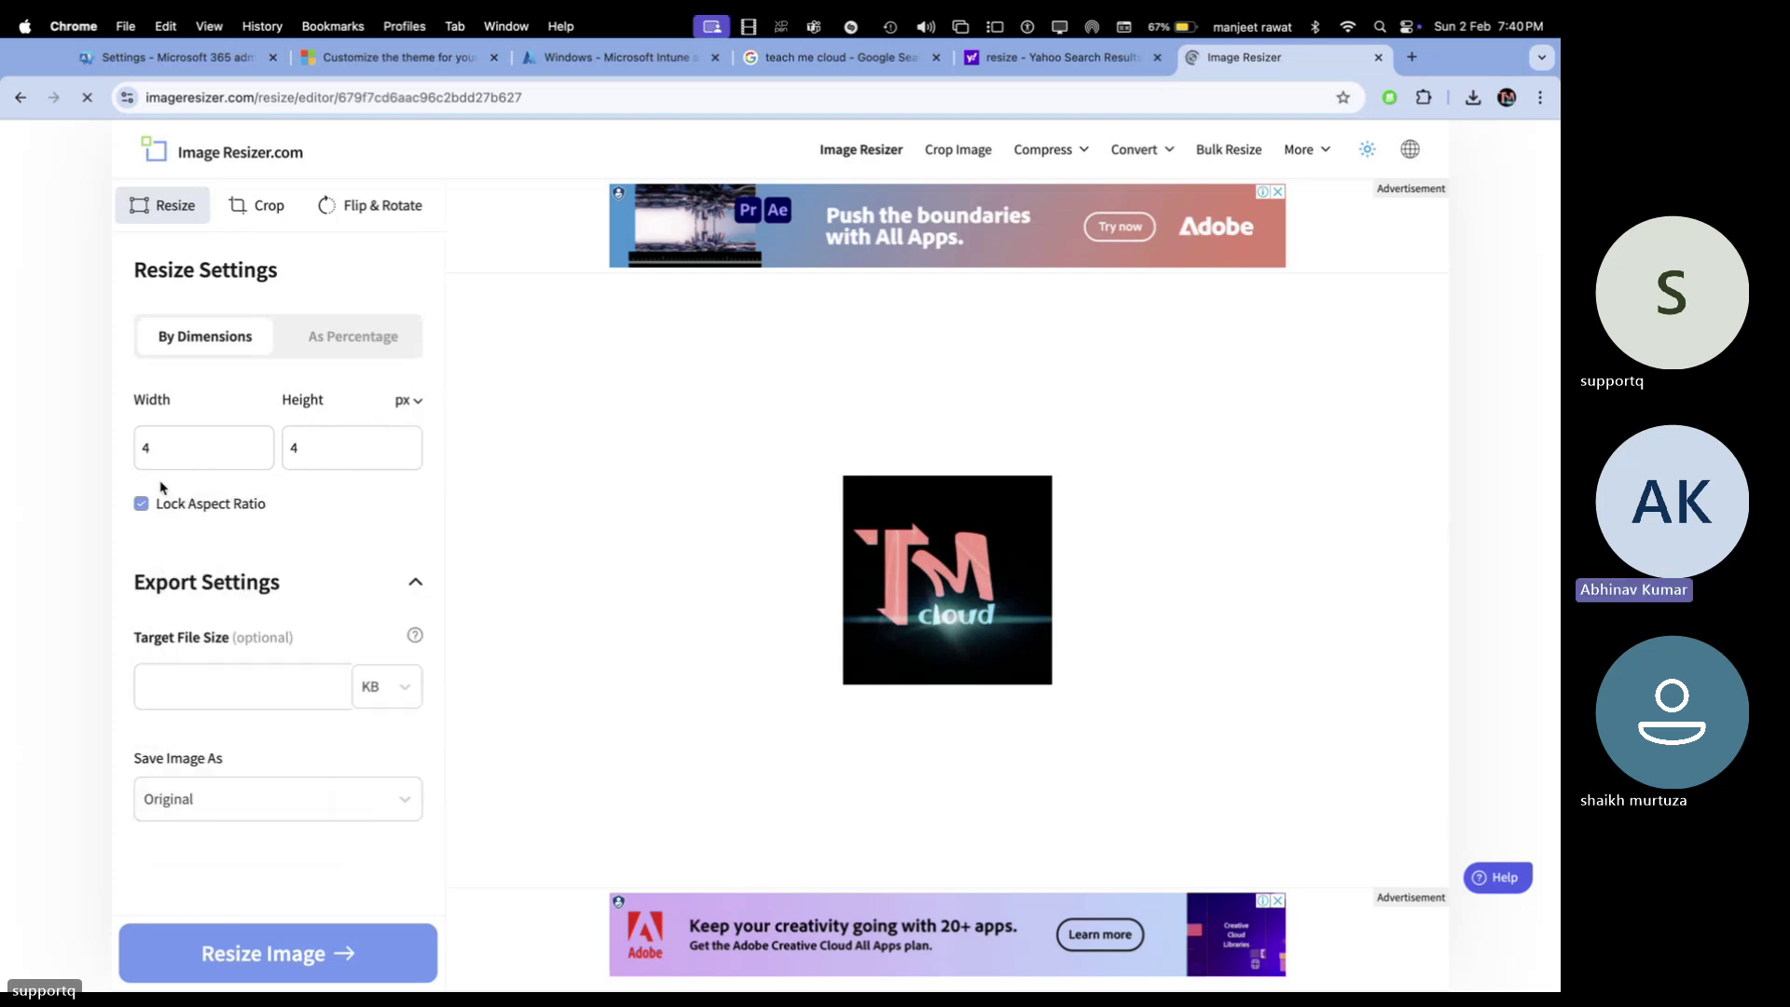
Unlock the aspect ratio, resize the logo to 200 × 48 px, and download it
left_click(140, 503)
double_click(200, 442)
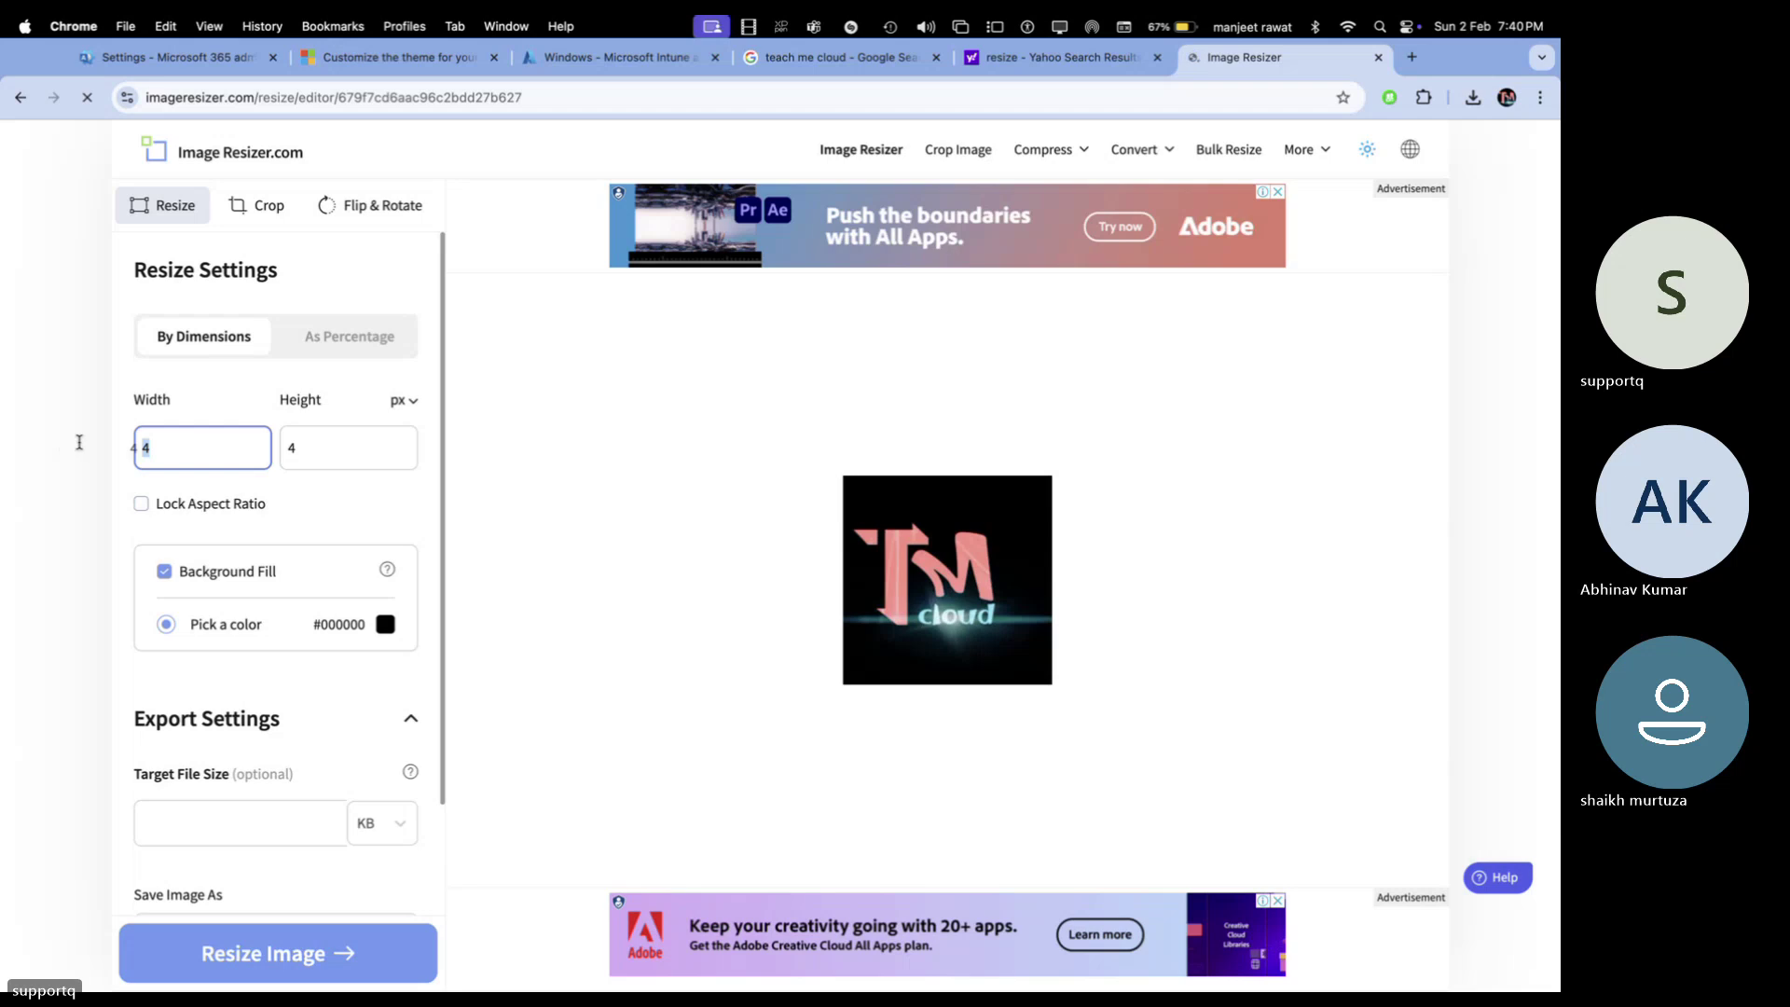
type("200")
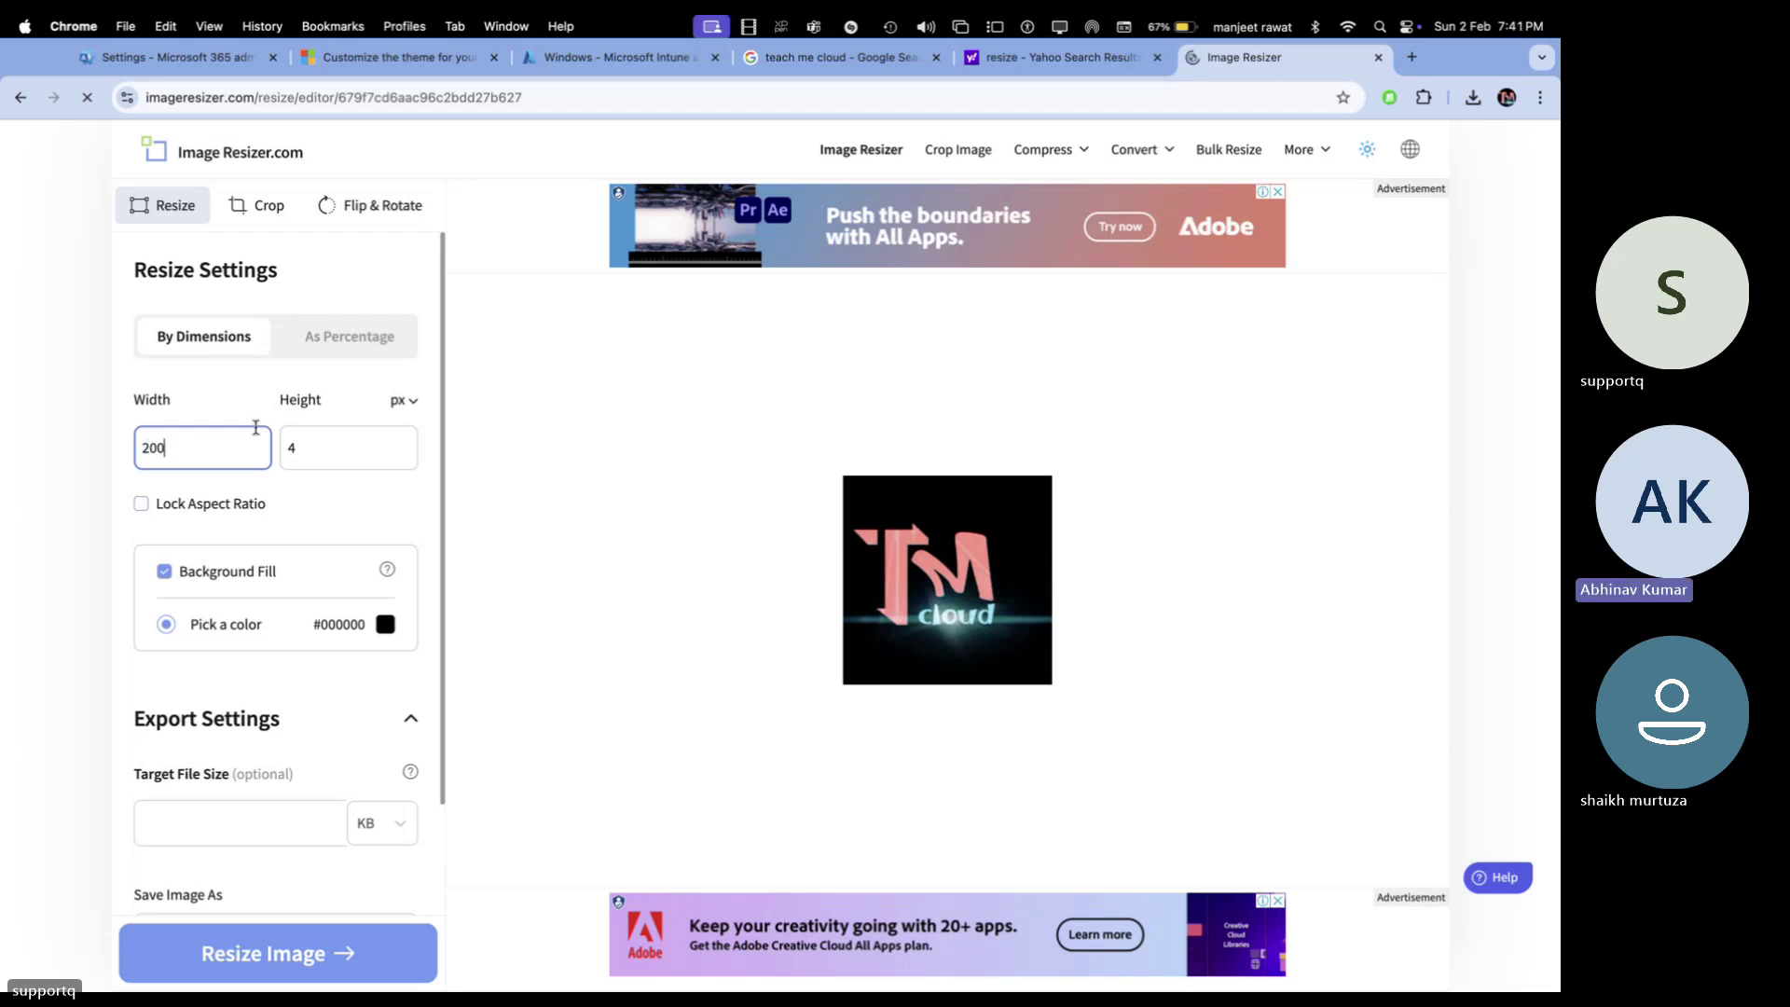
double_click(337, 446)
type("4")
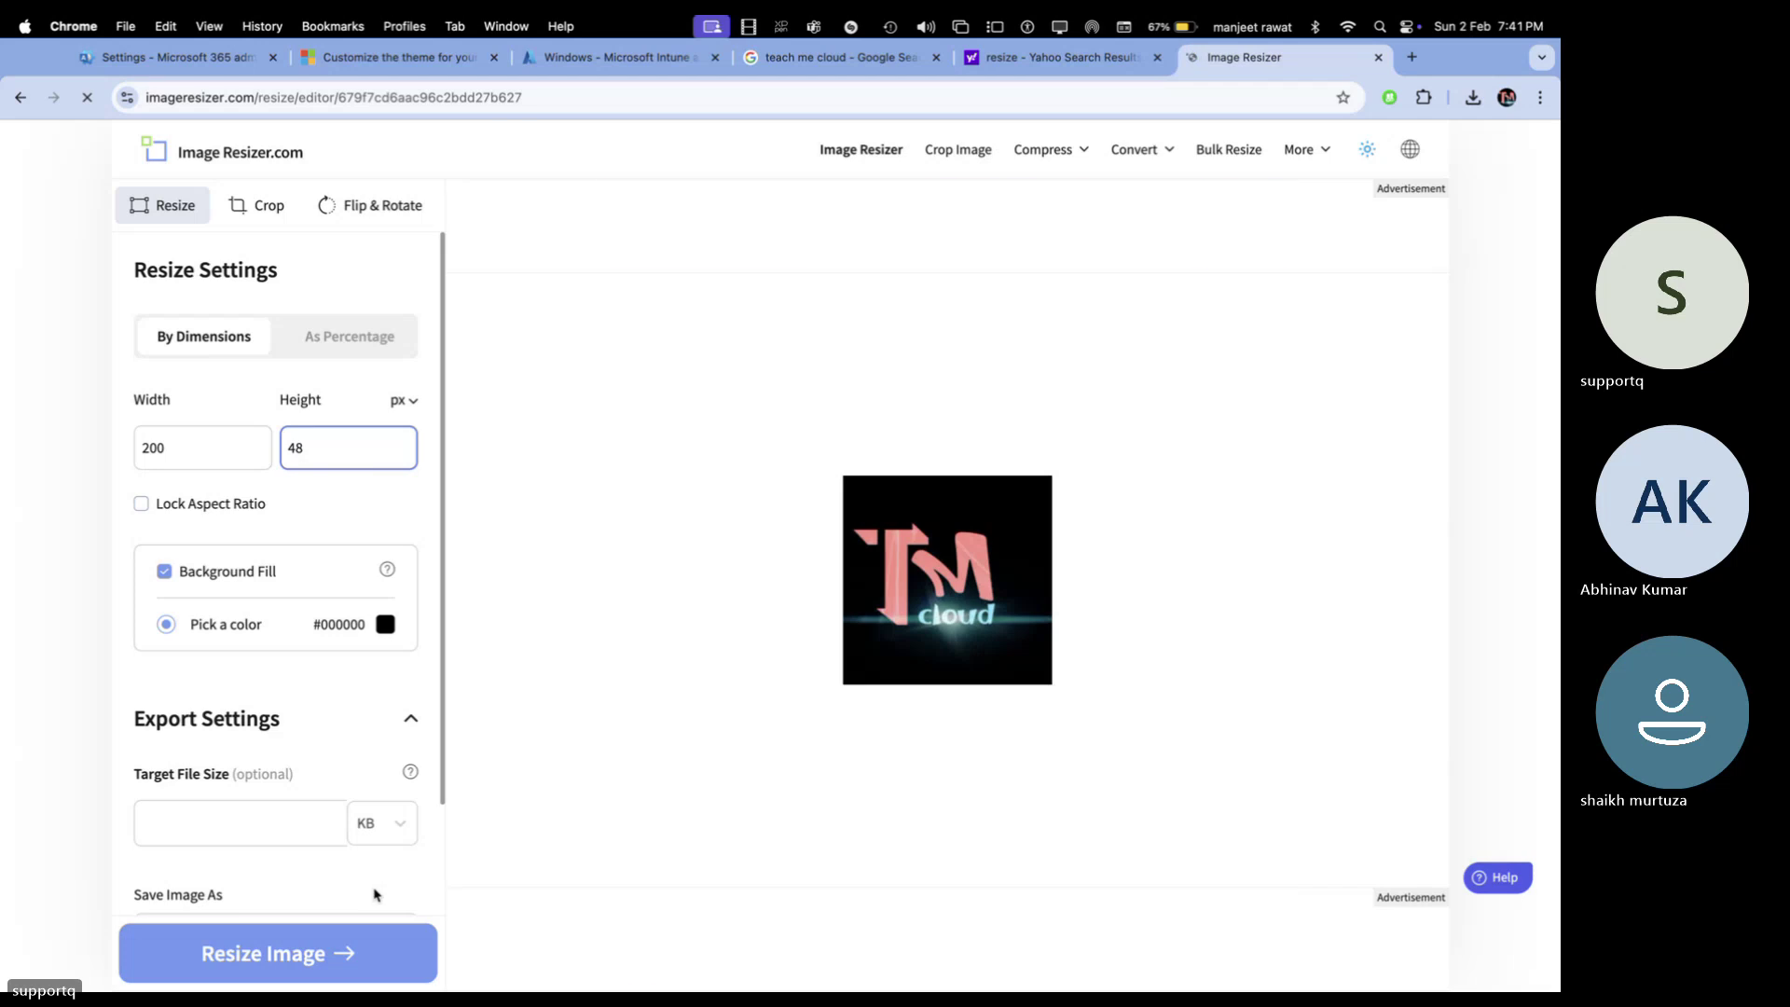
left_click(340, 953)
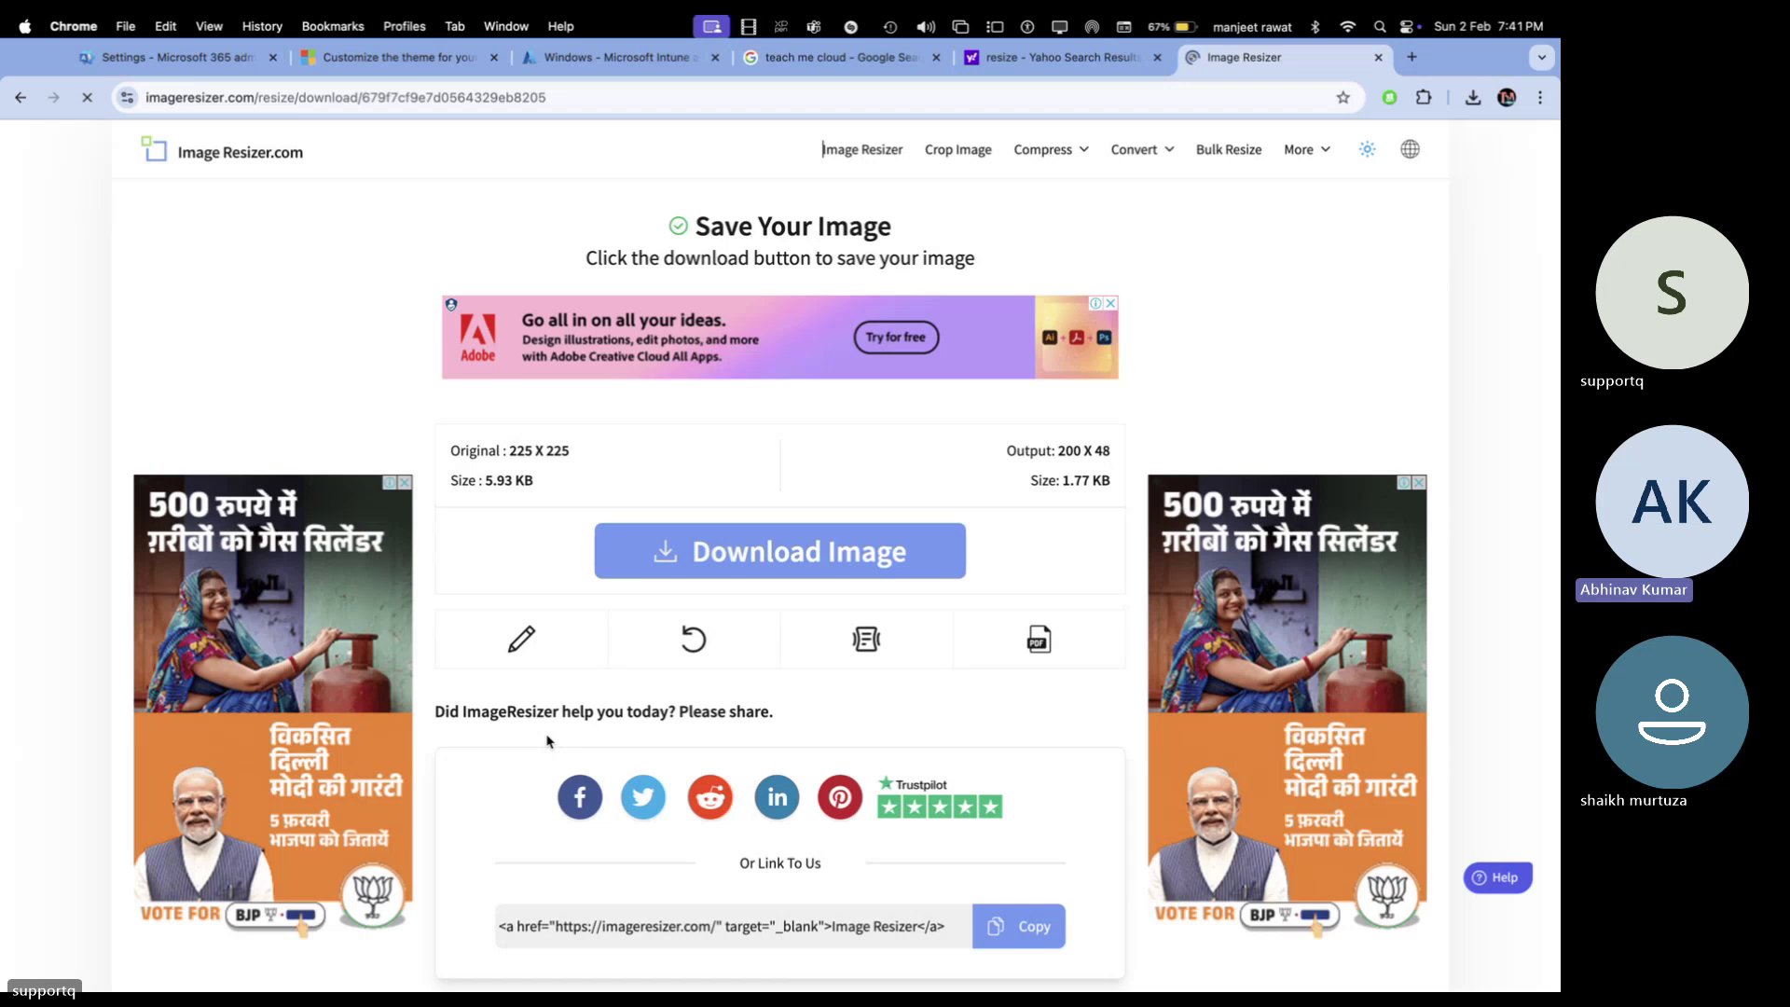
left_click(847, 551)
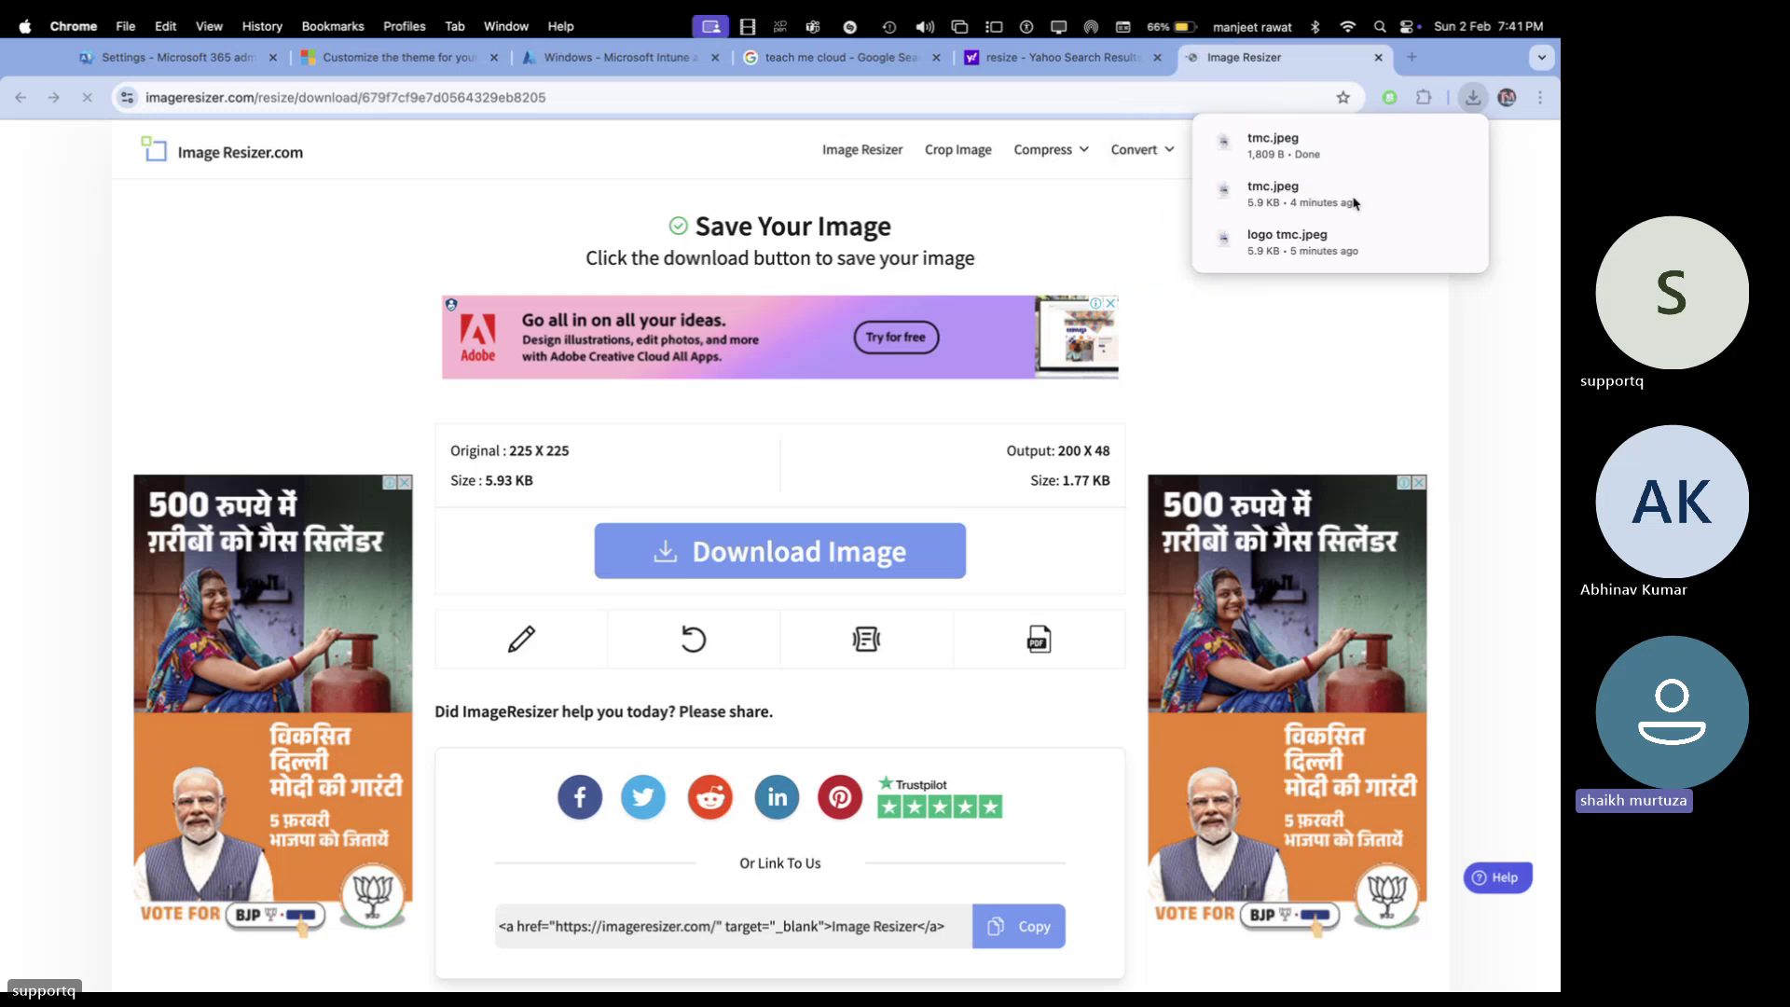
key("ctrl+Left")
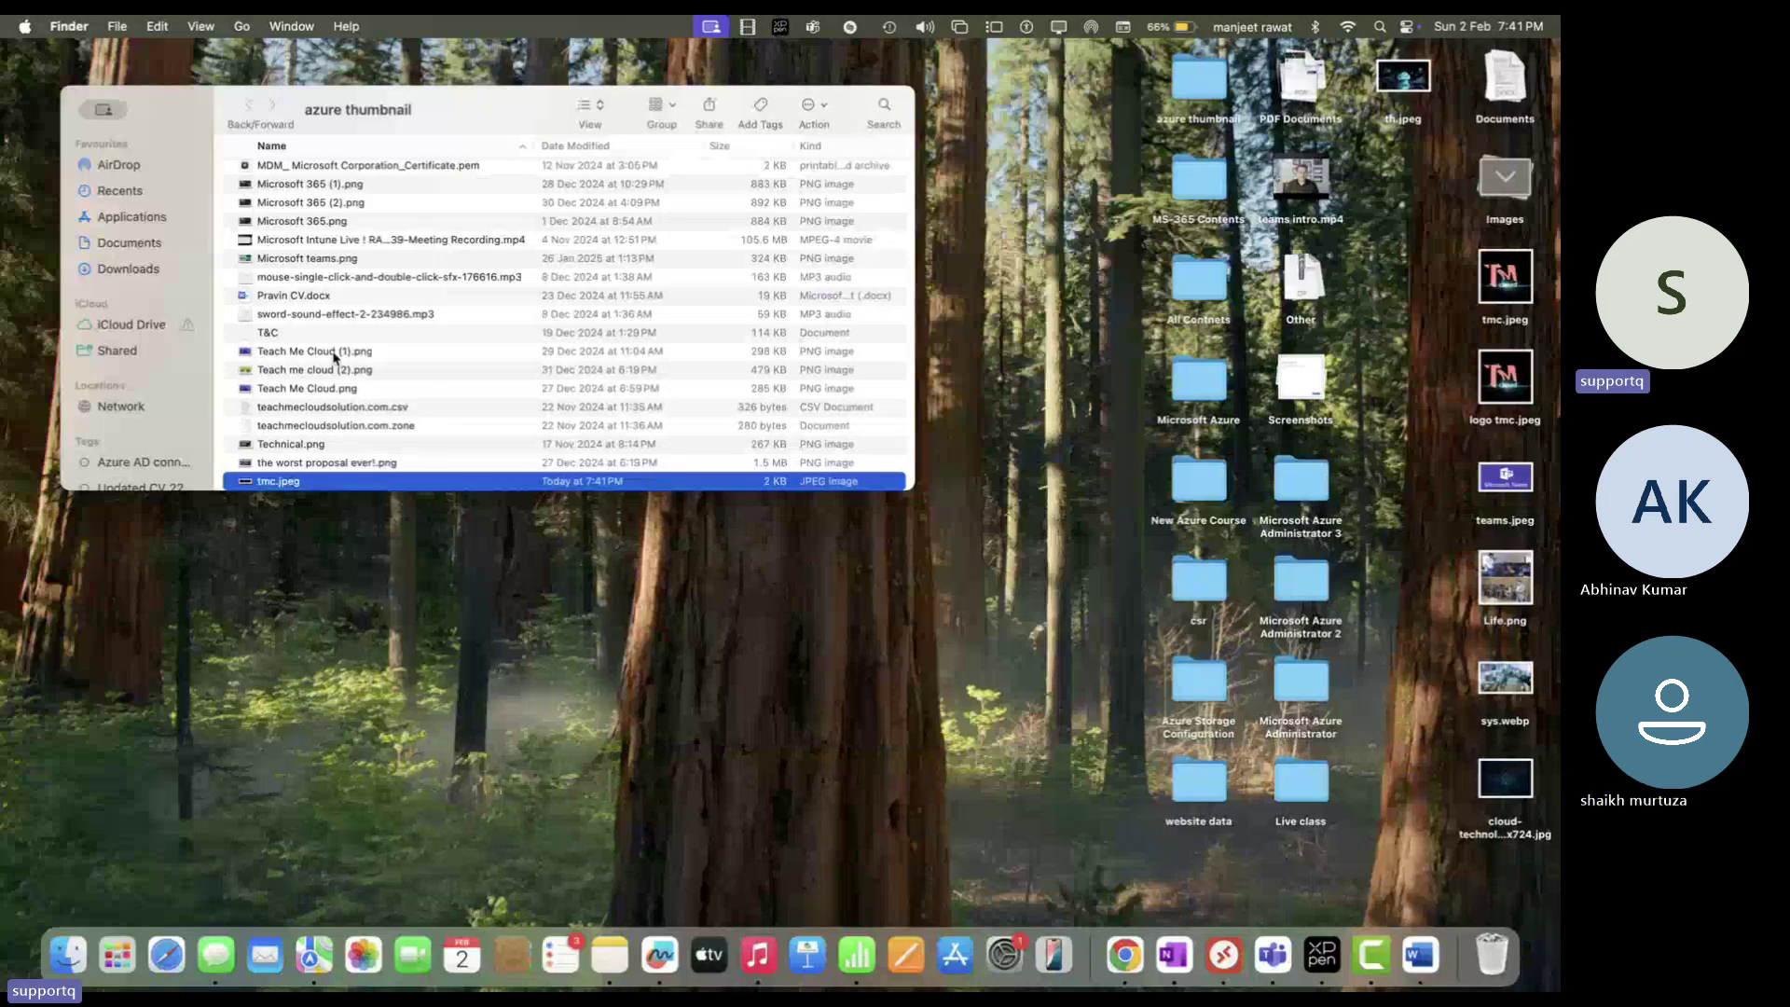
Confirm tmc.jpeg is in the azure thumbnail folder, then go back to the admin settings tab
scroll(340, 471, "down", 2)
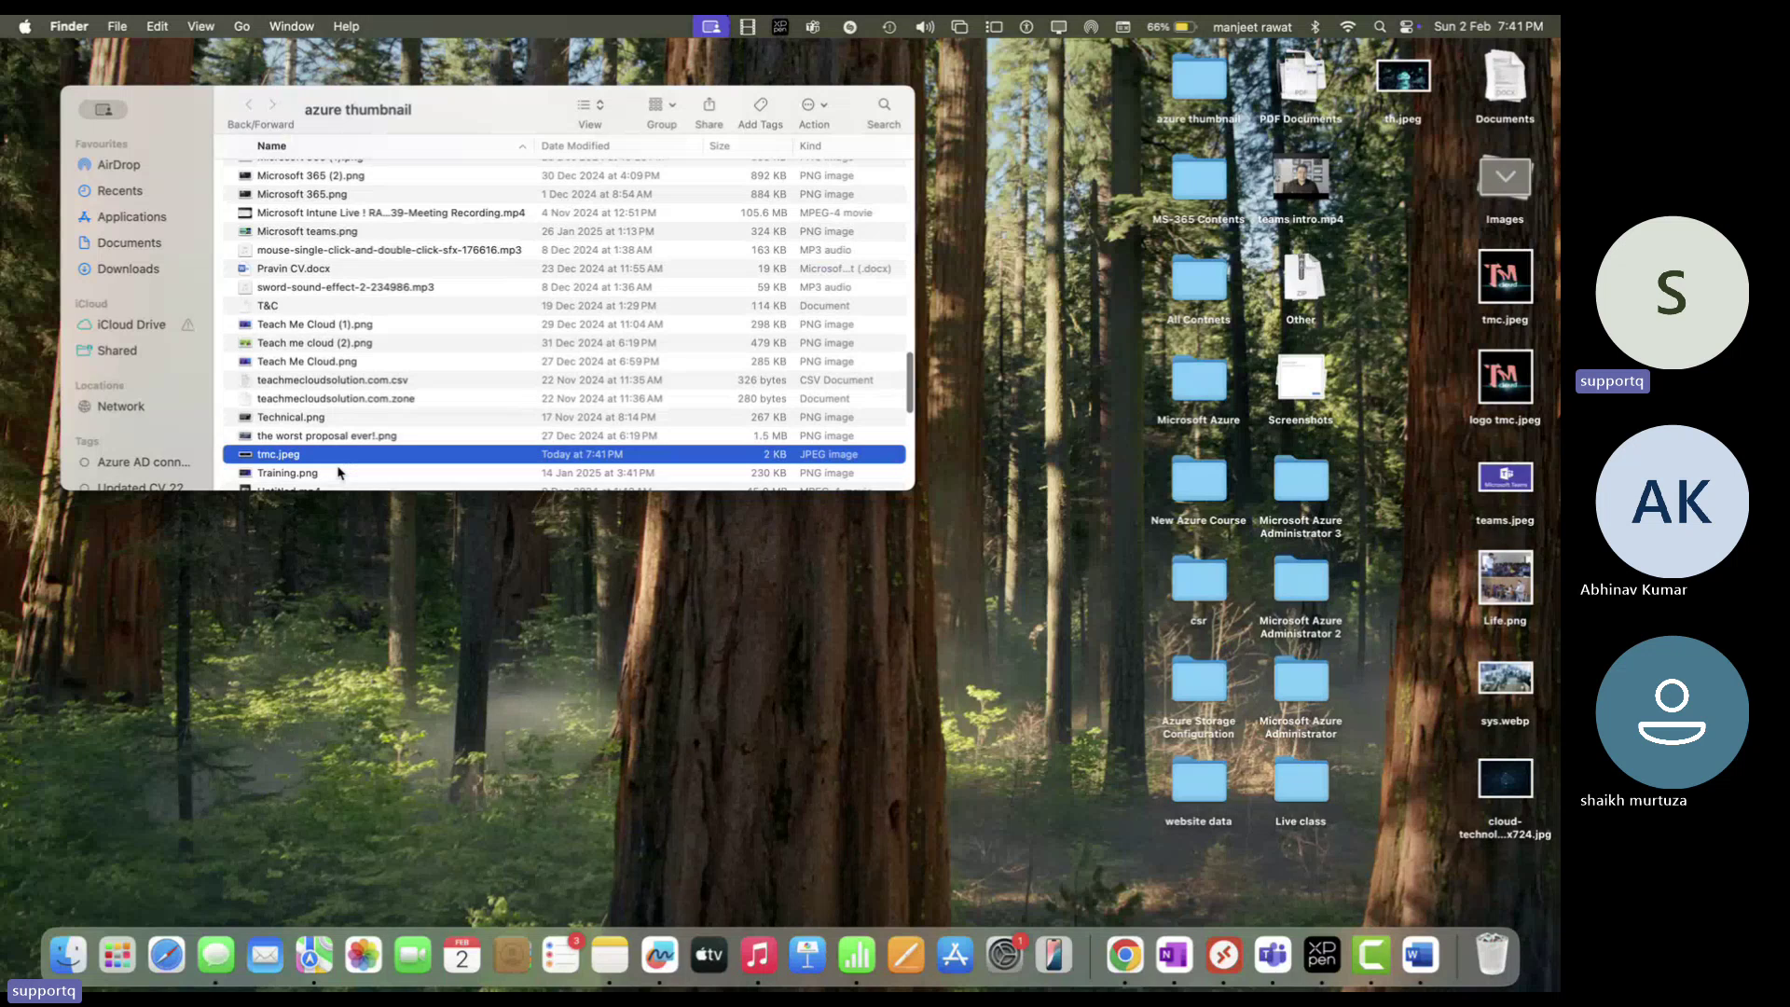
left_click(115, 118)
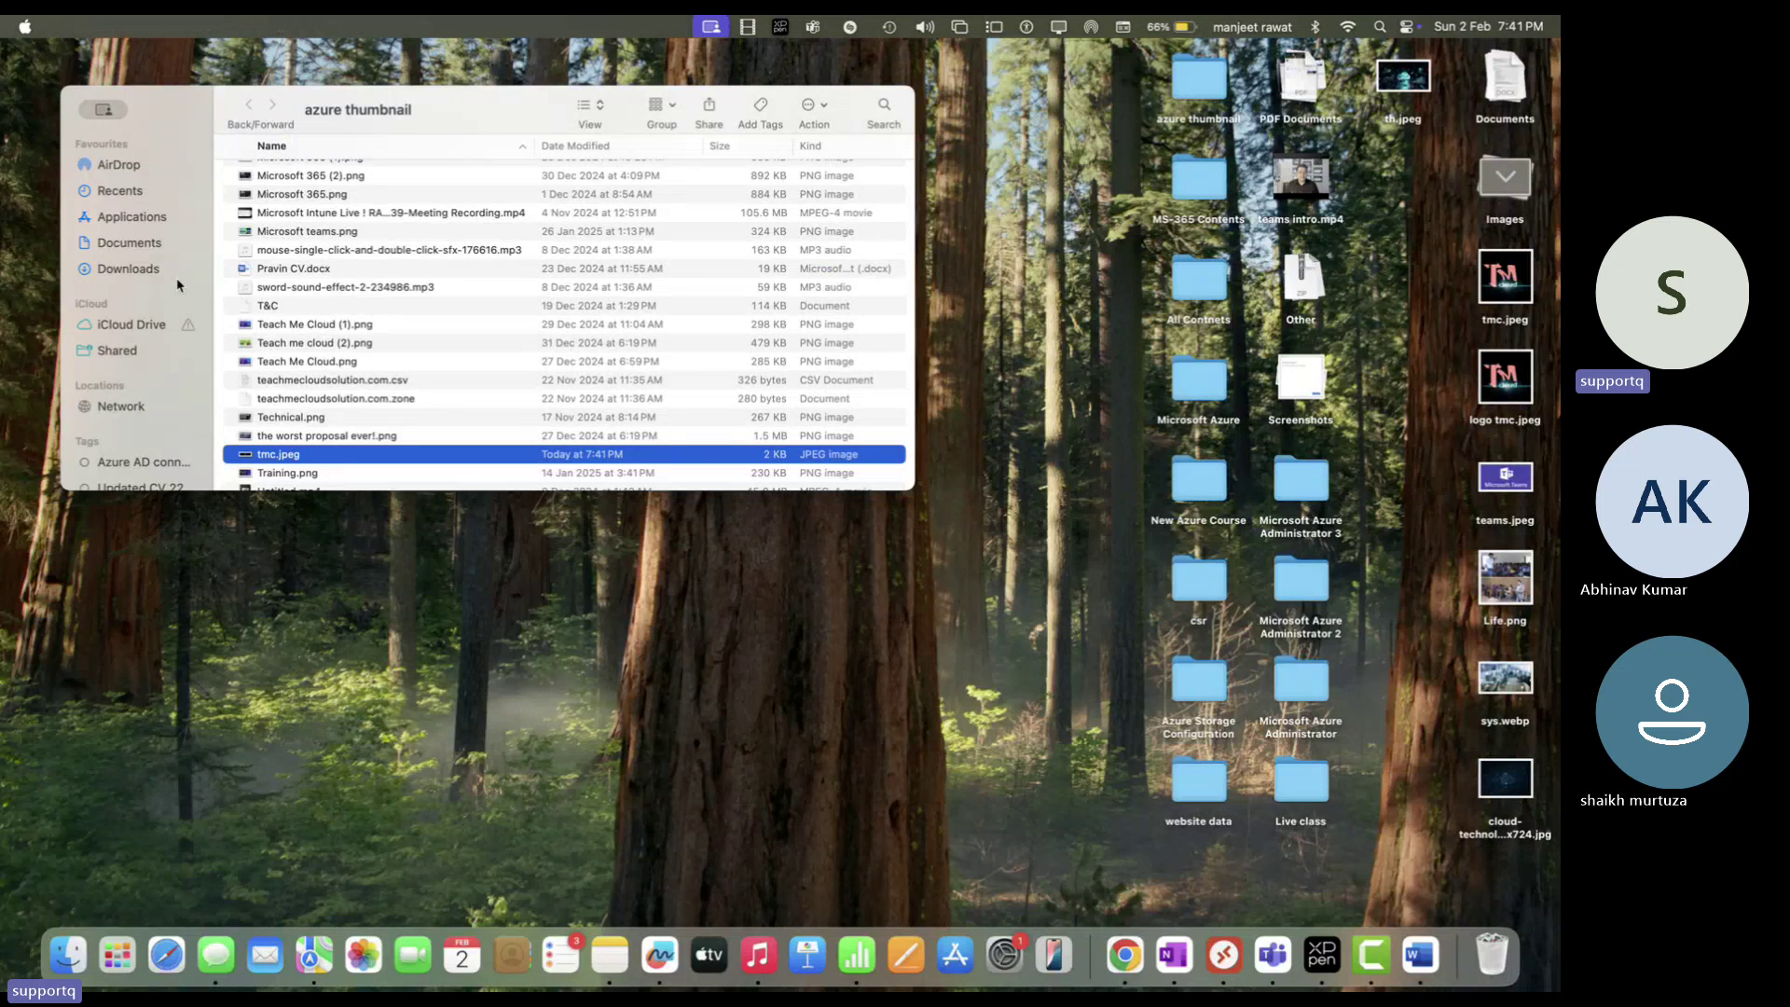
key("ctrl+Right")
left_click(172, 63)
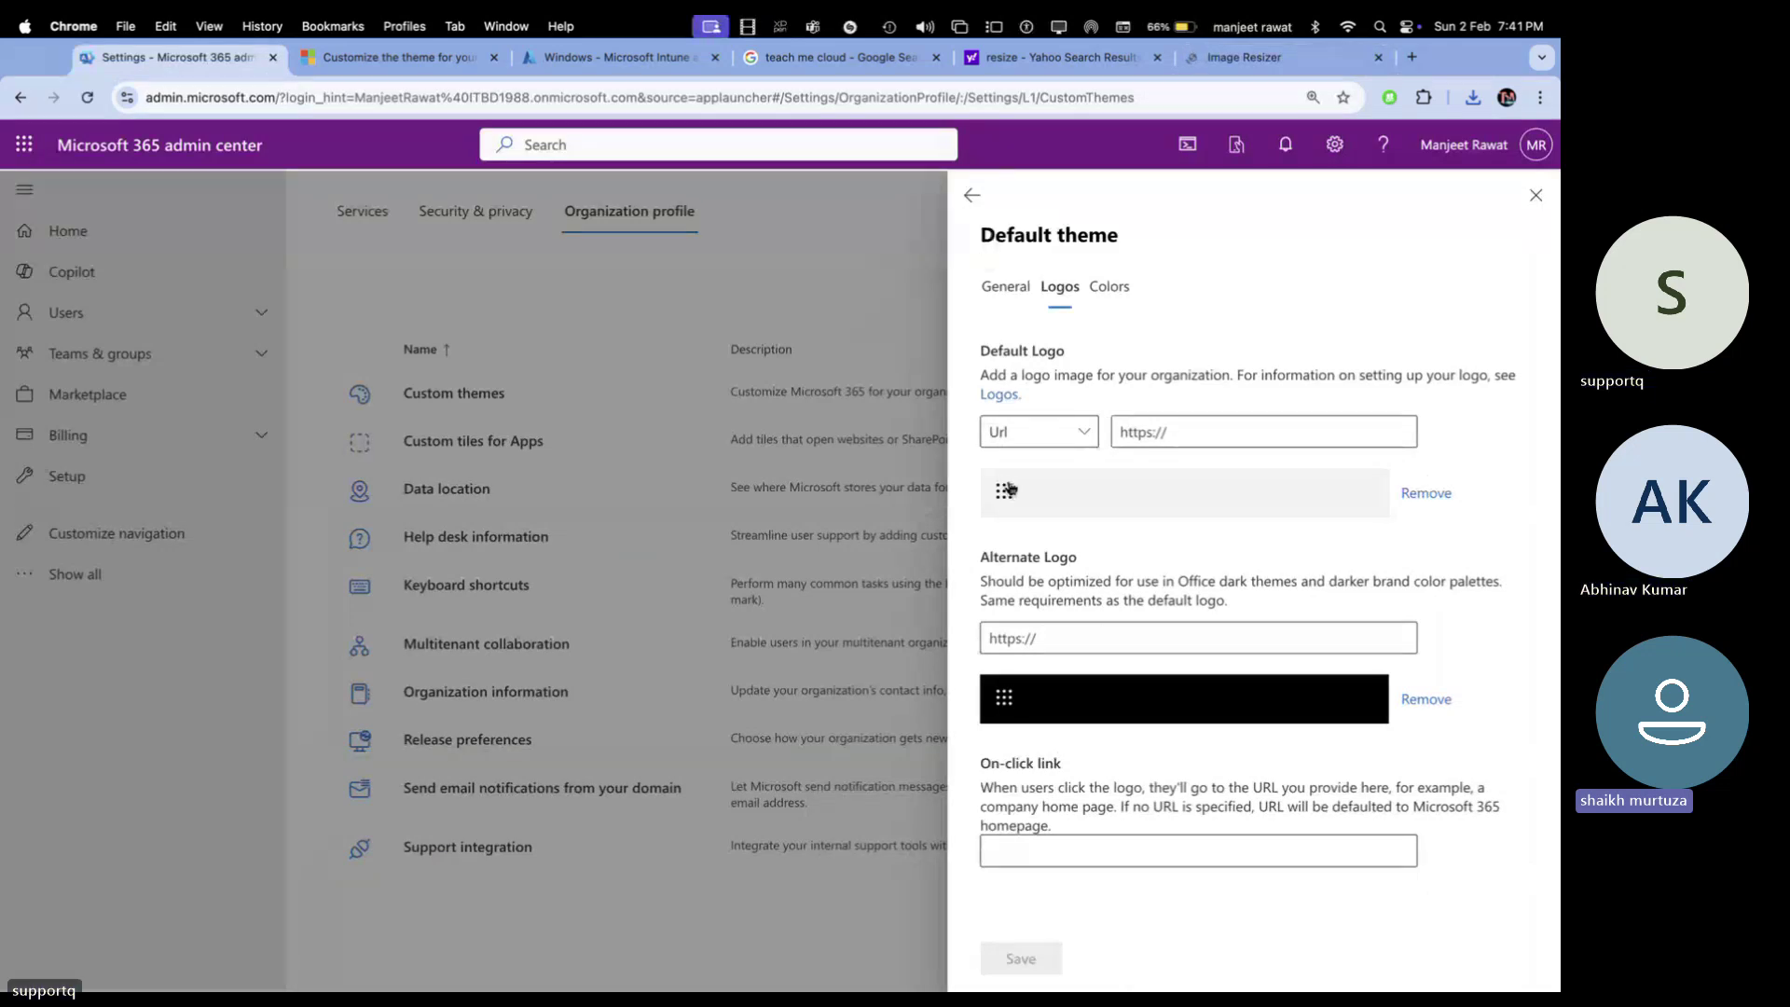
Switch the Default Logo source to Upload and browse the azure thumbnail folder for the logo
left_click(1086, 439)
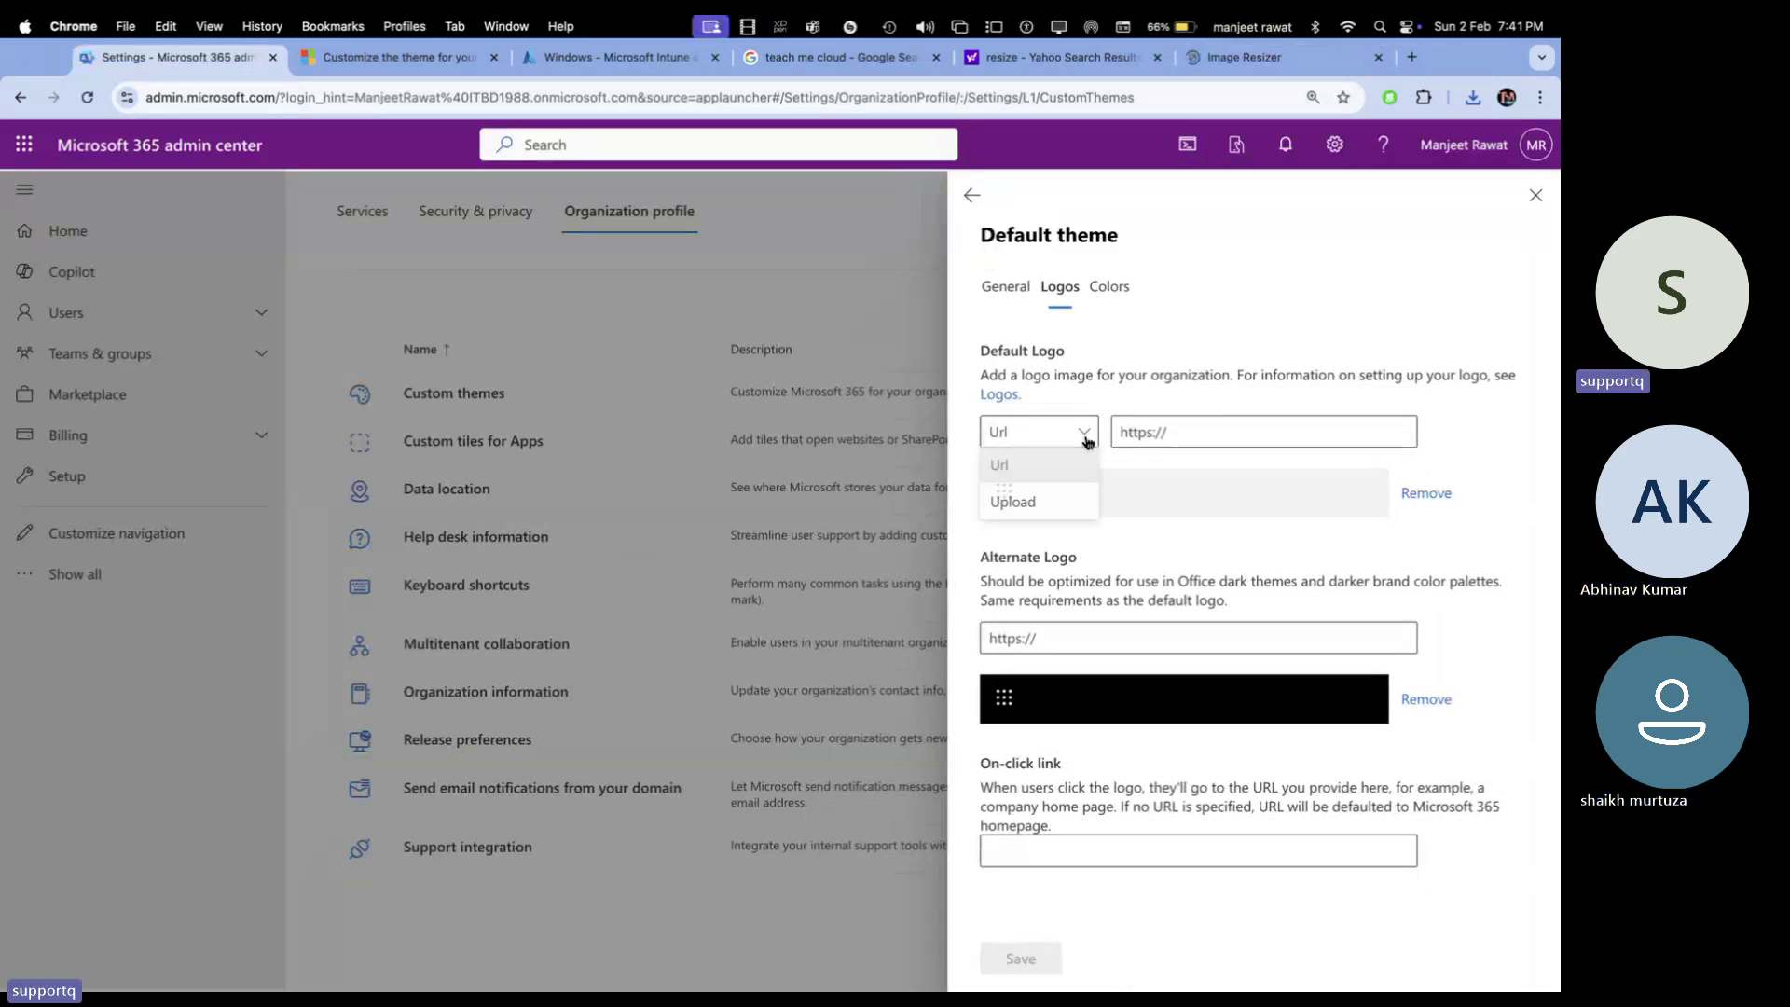
left_click(1013, 501)
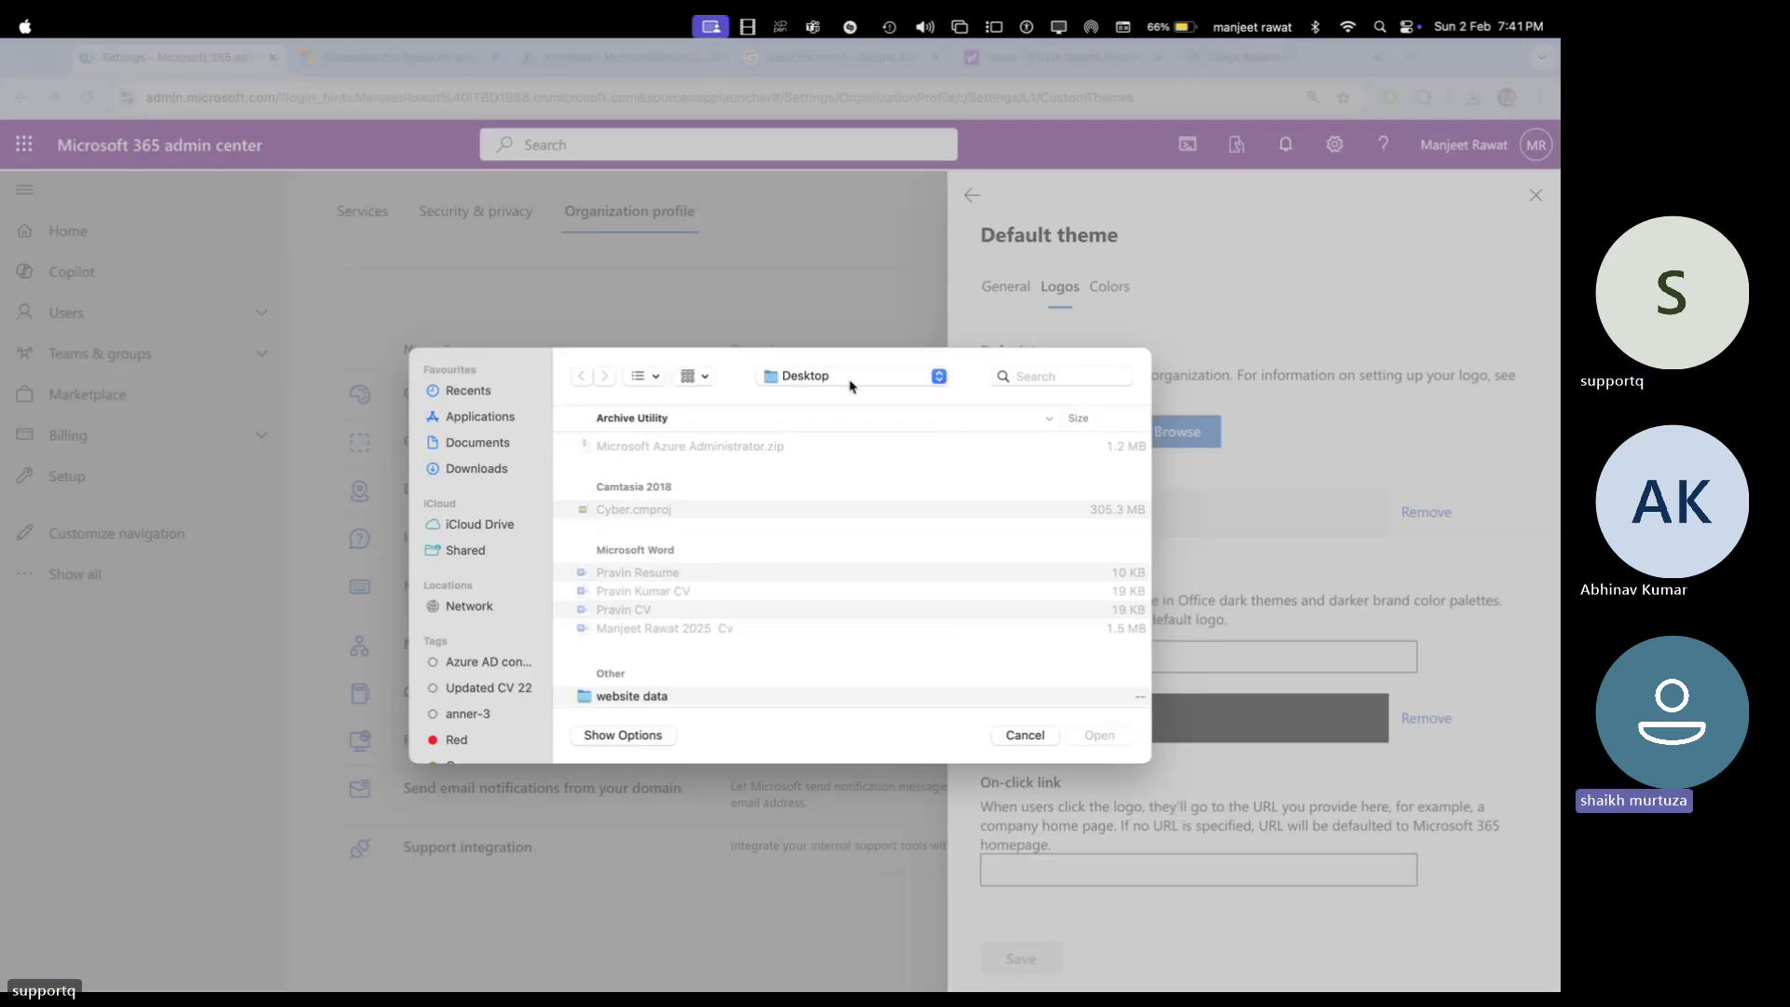
left_click(850, 376)
left_click(819, 533)
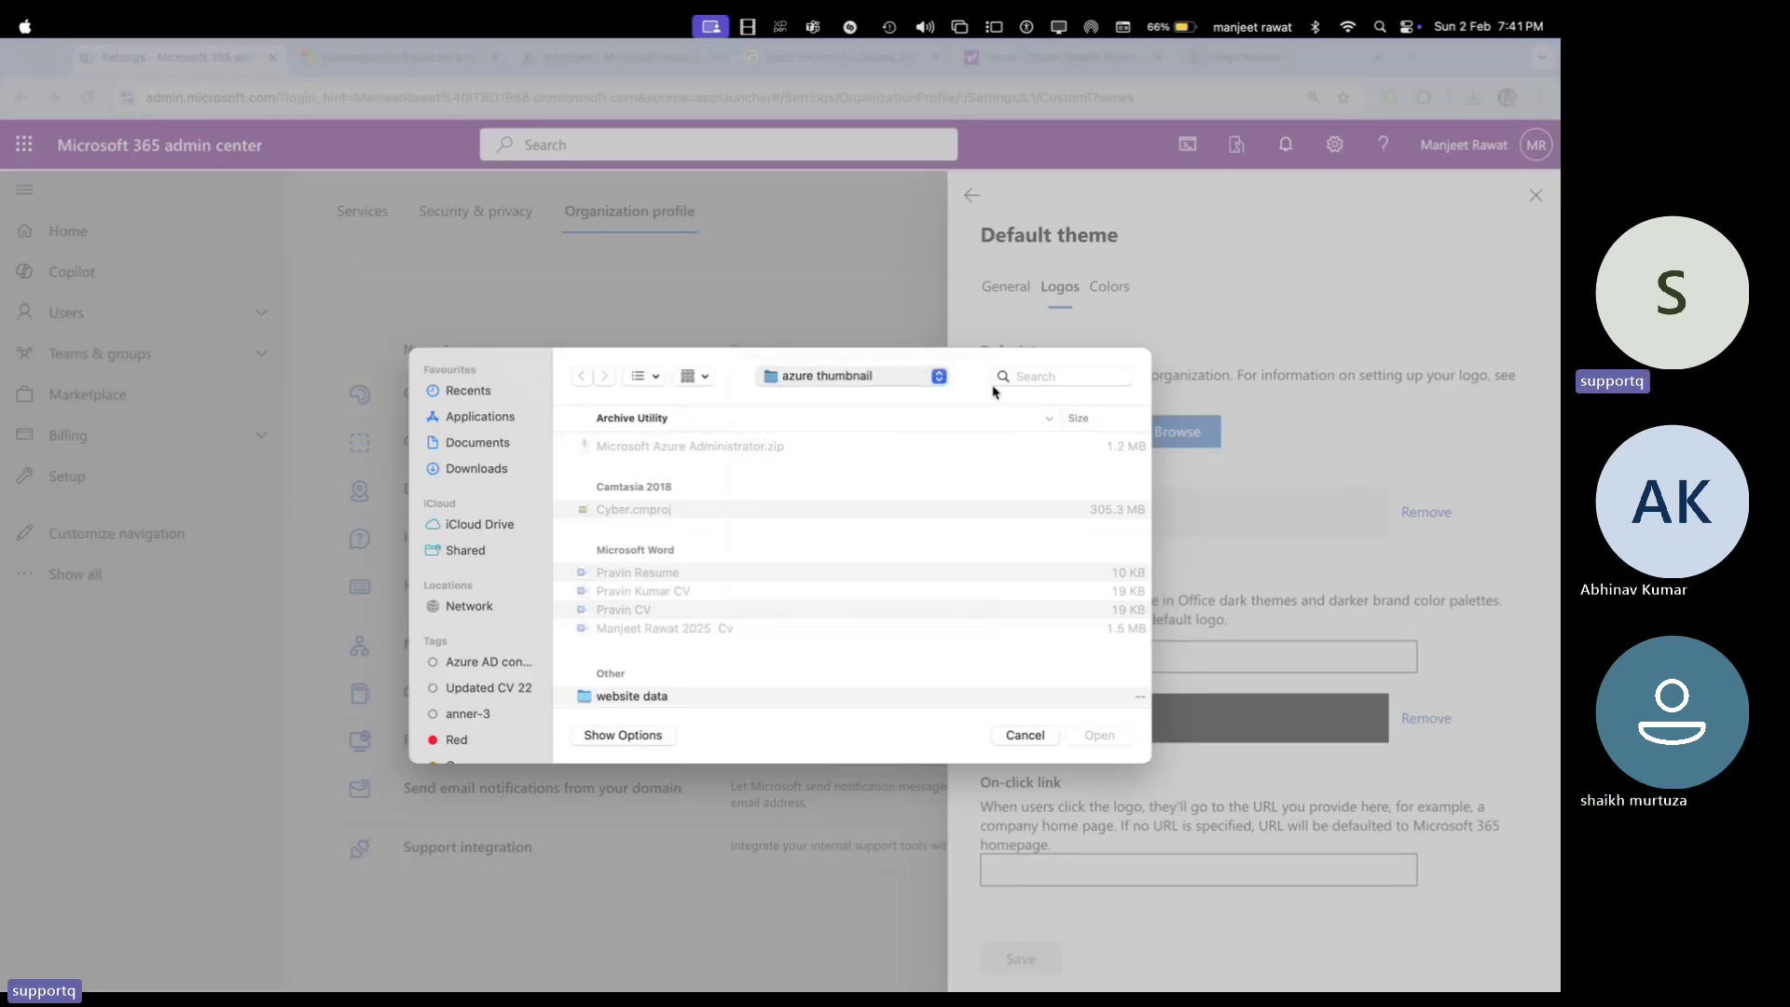
left_click(1026, 375)
type("tm")
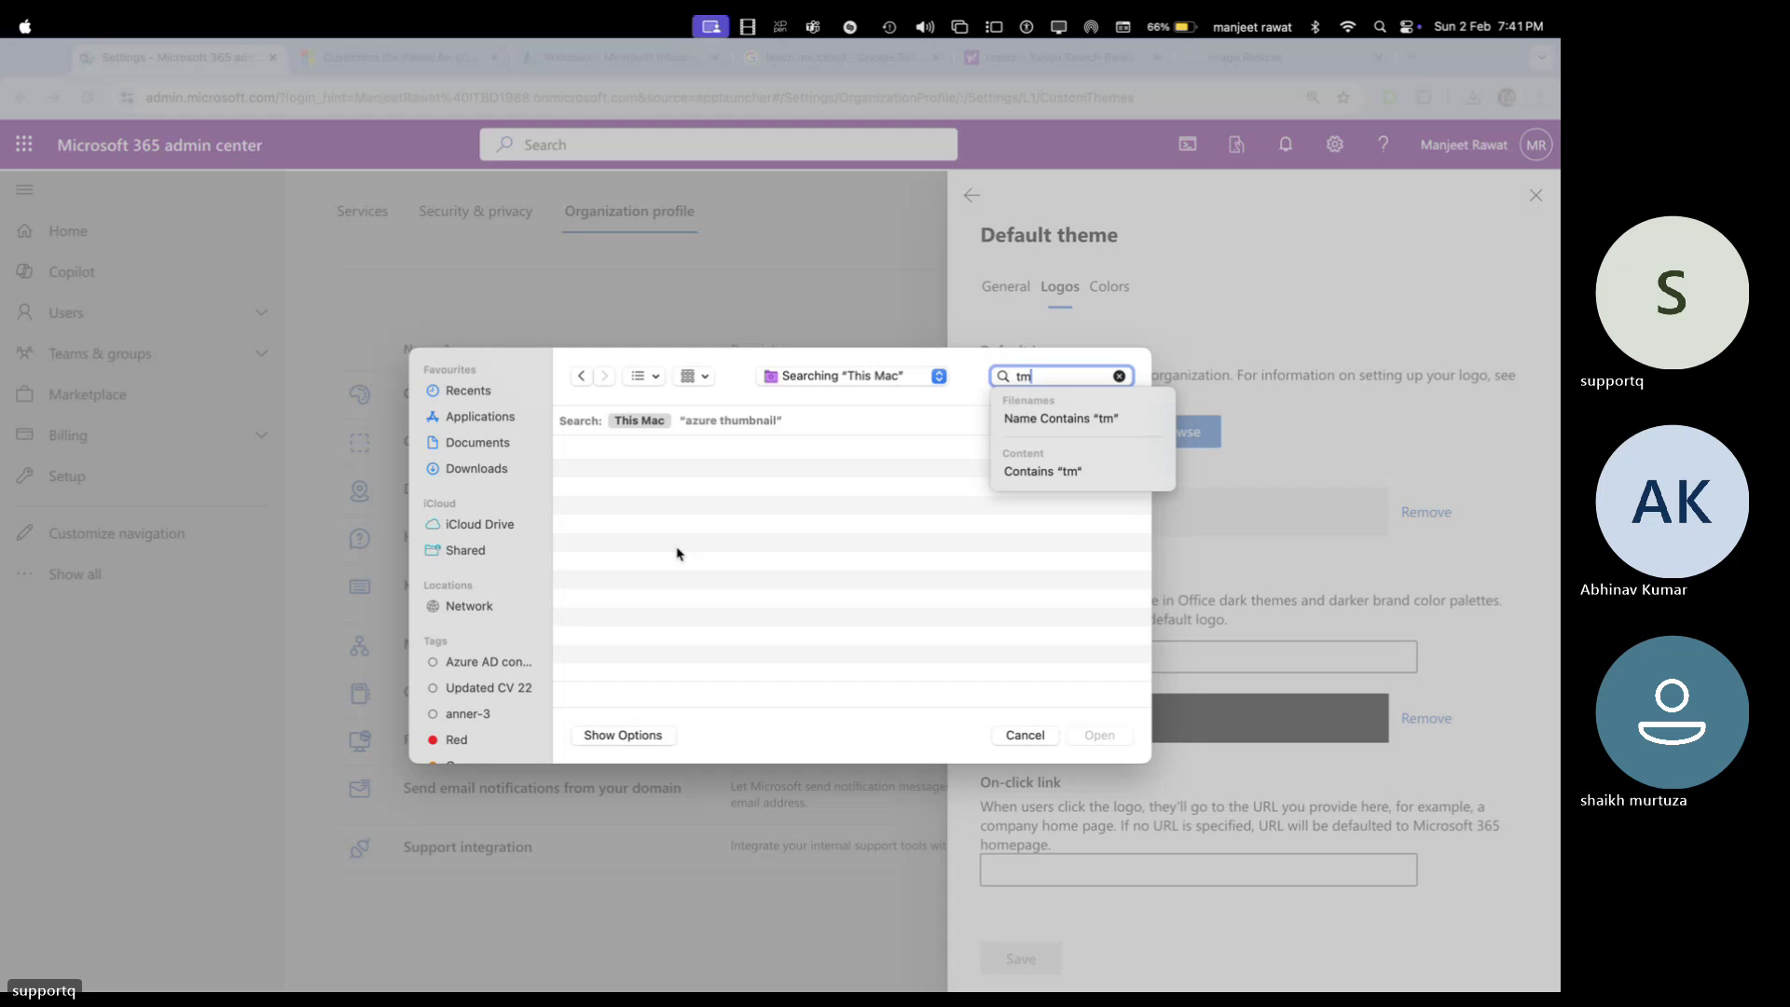
key("Escape")
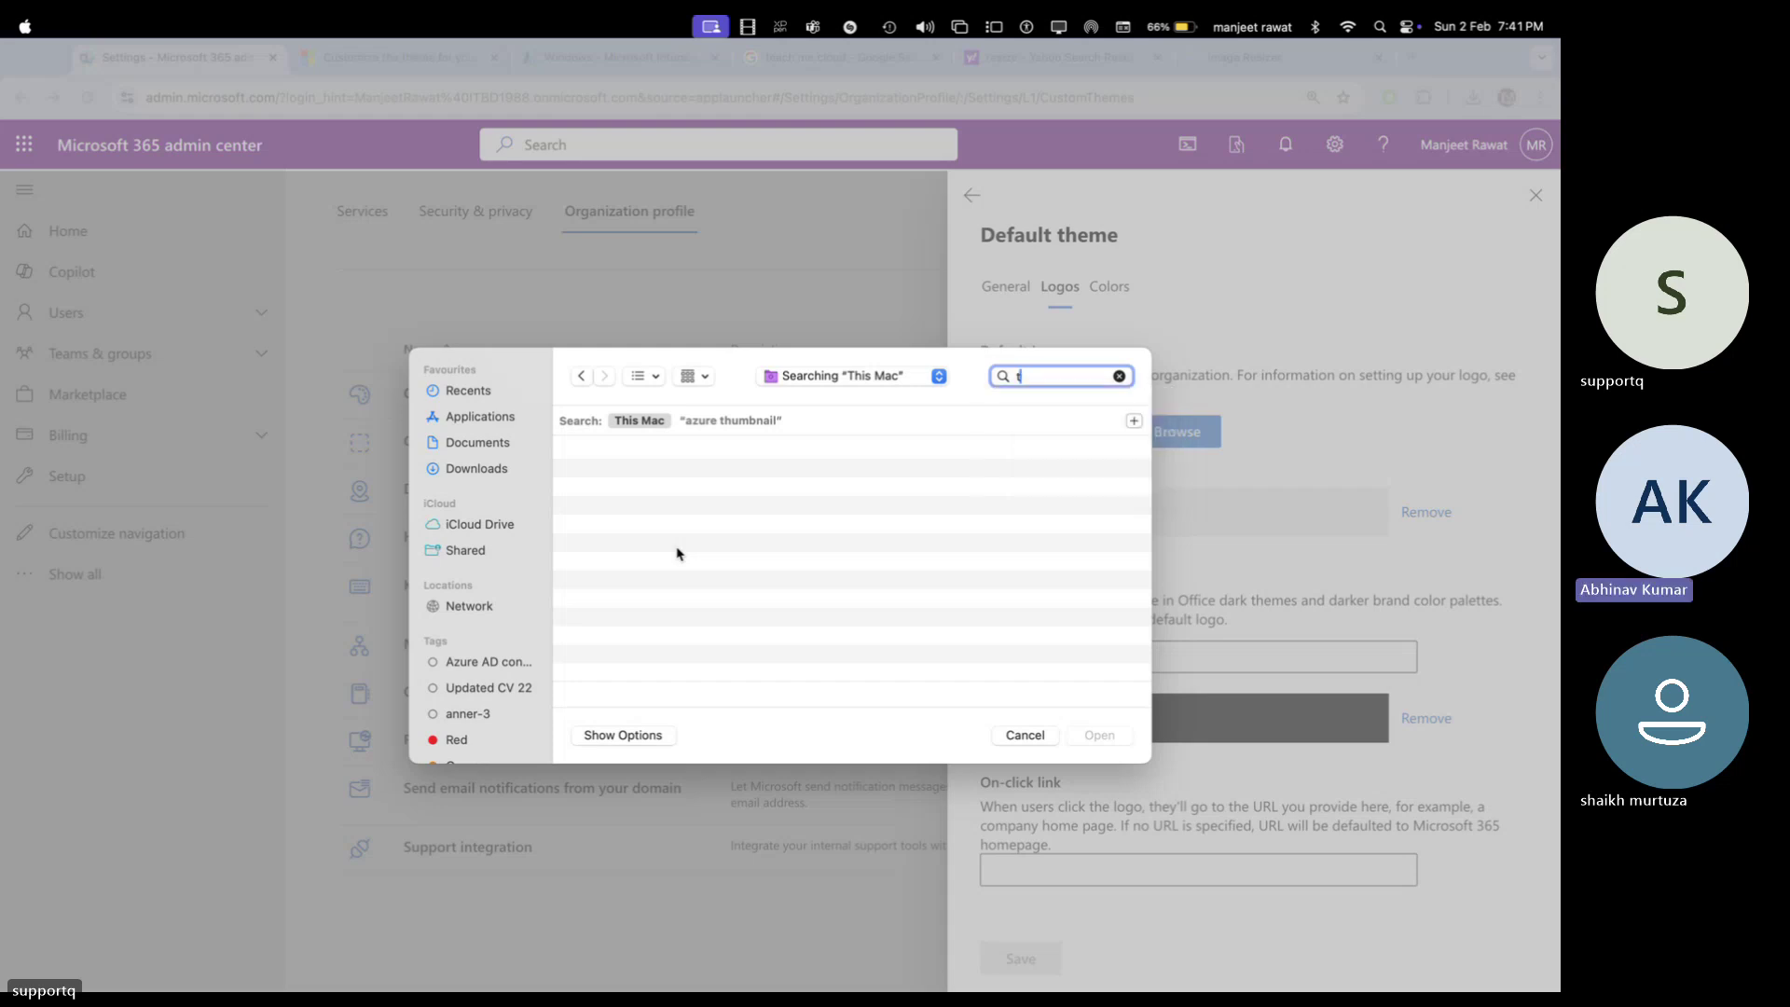
Try to pick the greyed-out tmc.jpeg, then cancel the file picker
scroll(752, 571, "down", 10)
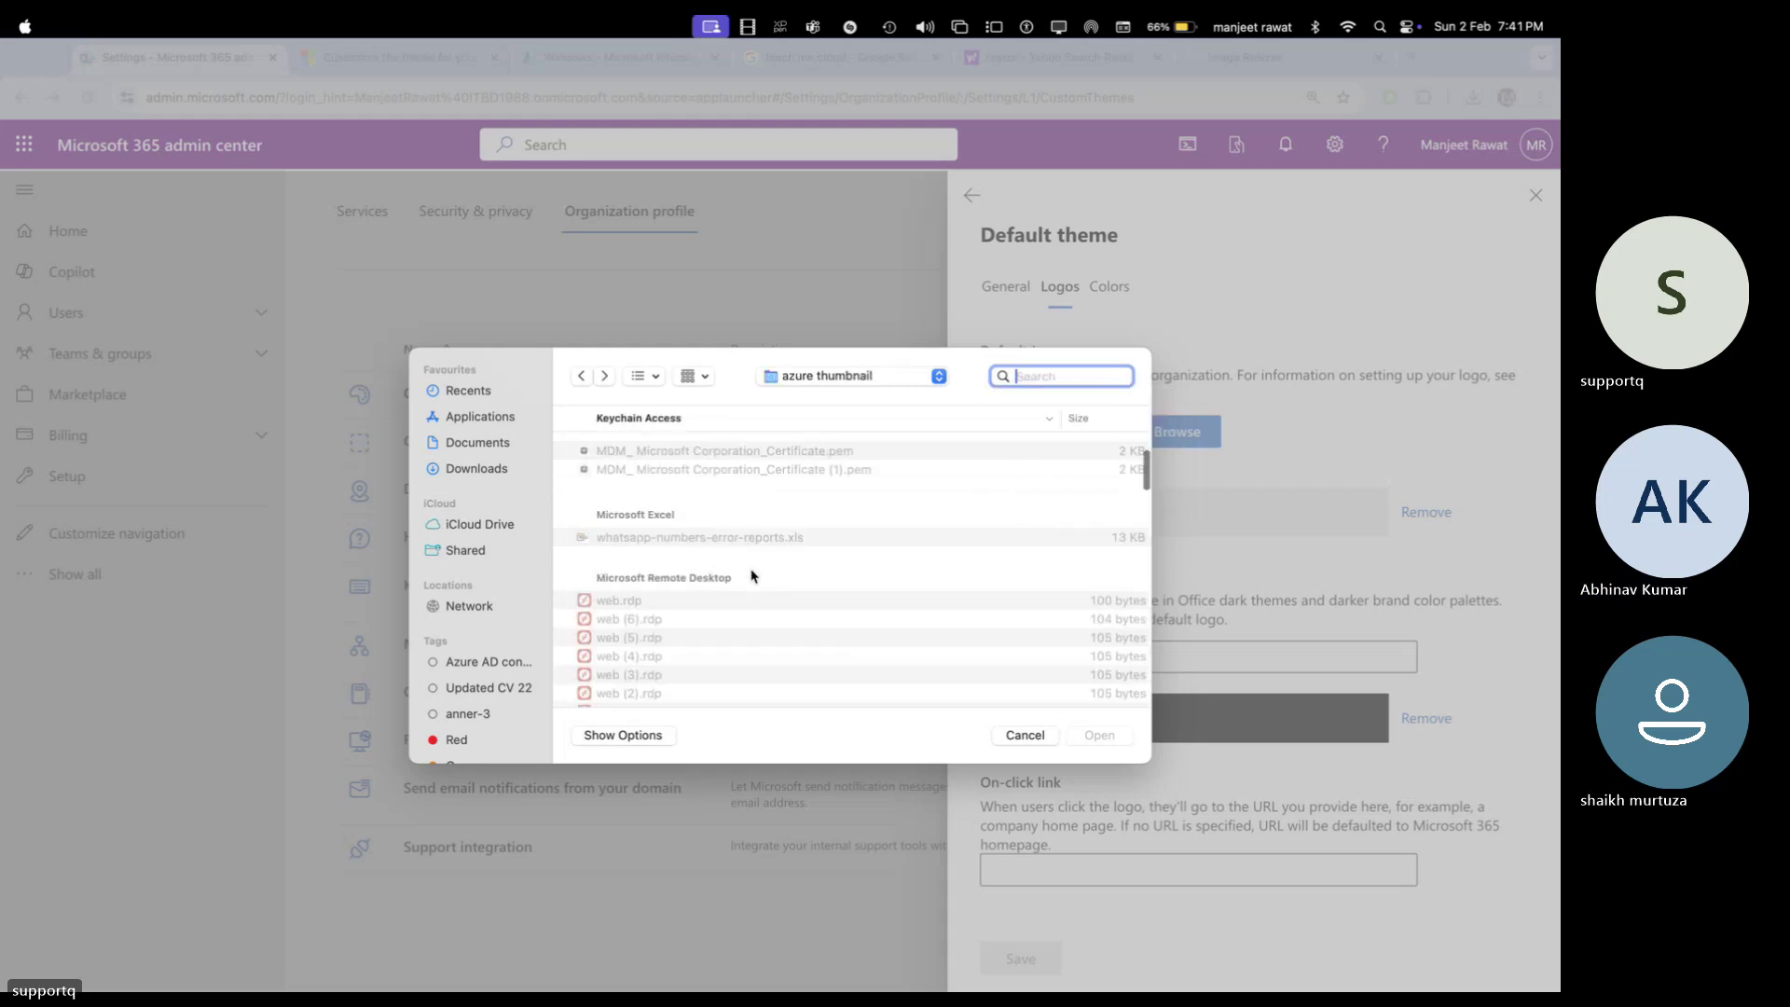
scroll(751, 575, "down", 10)
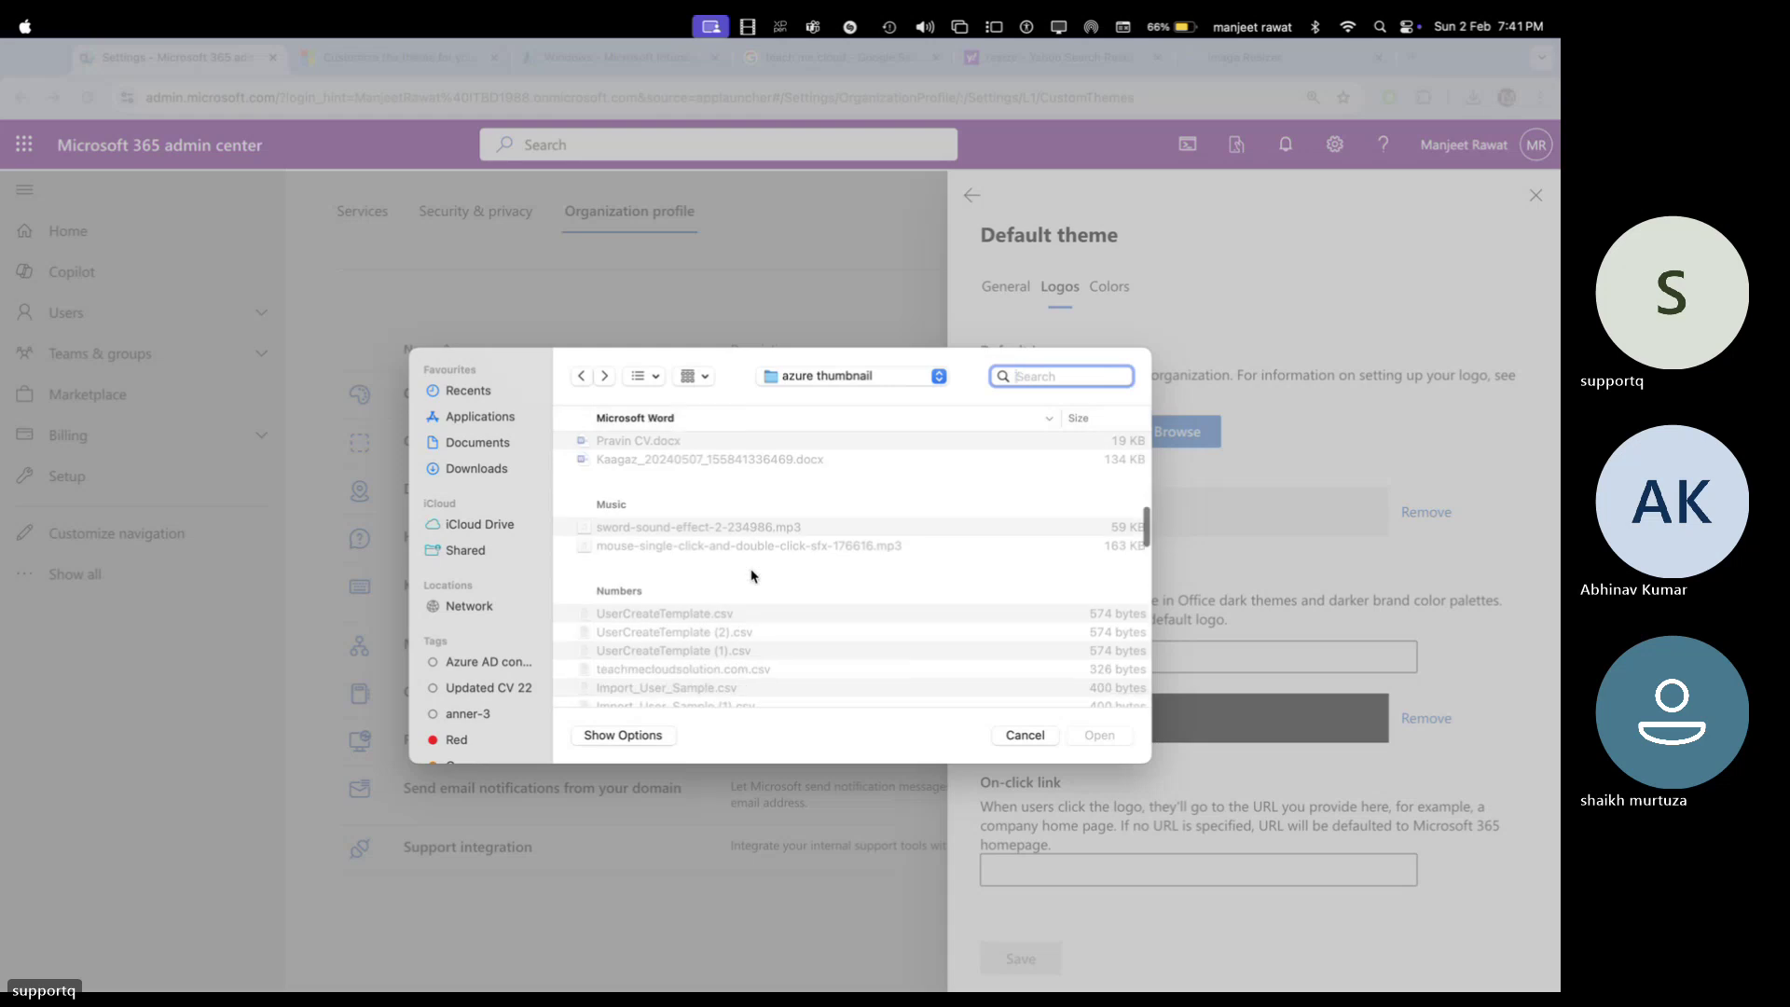
scroll(752, 575, "down", 10)
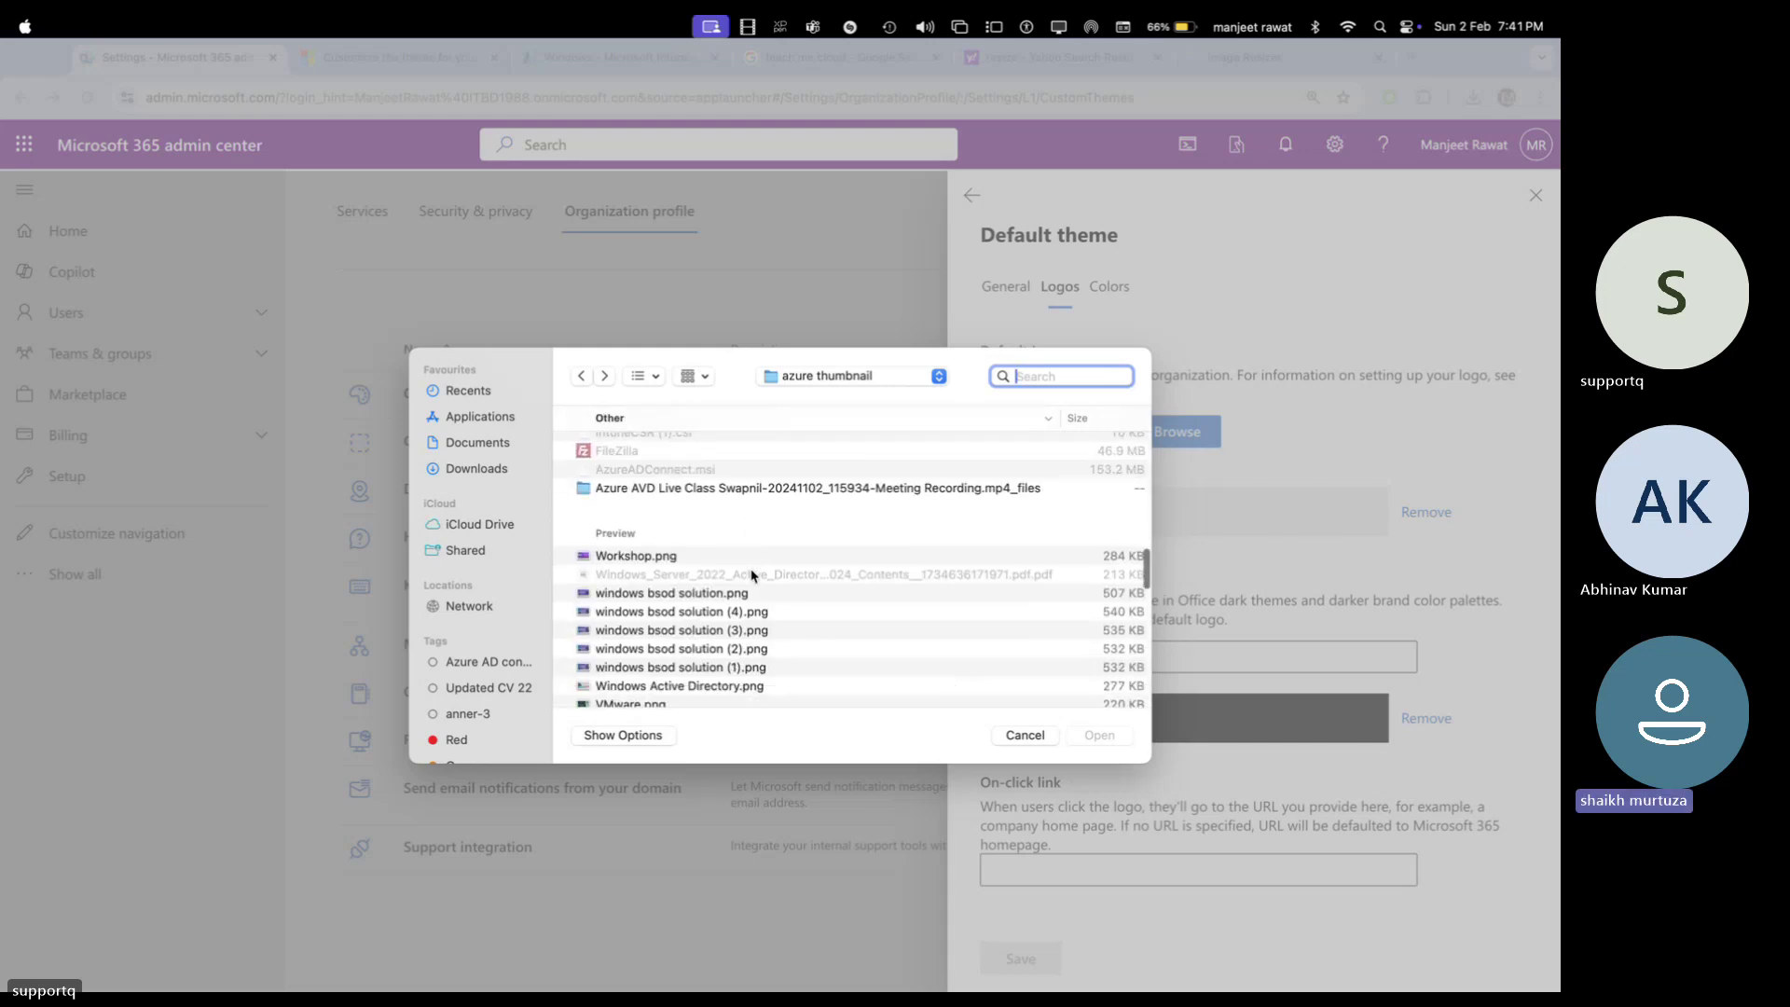
scroll(751, 576, "down", 4)
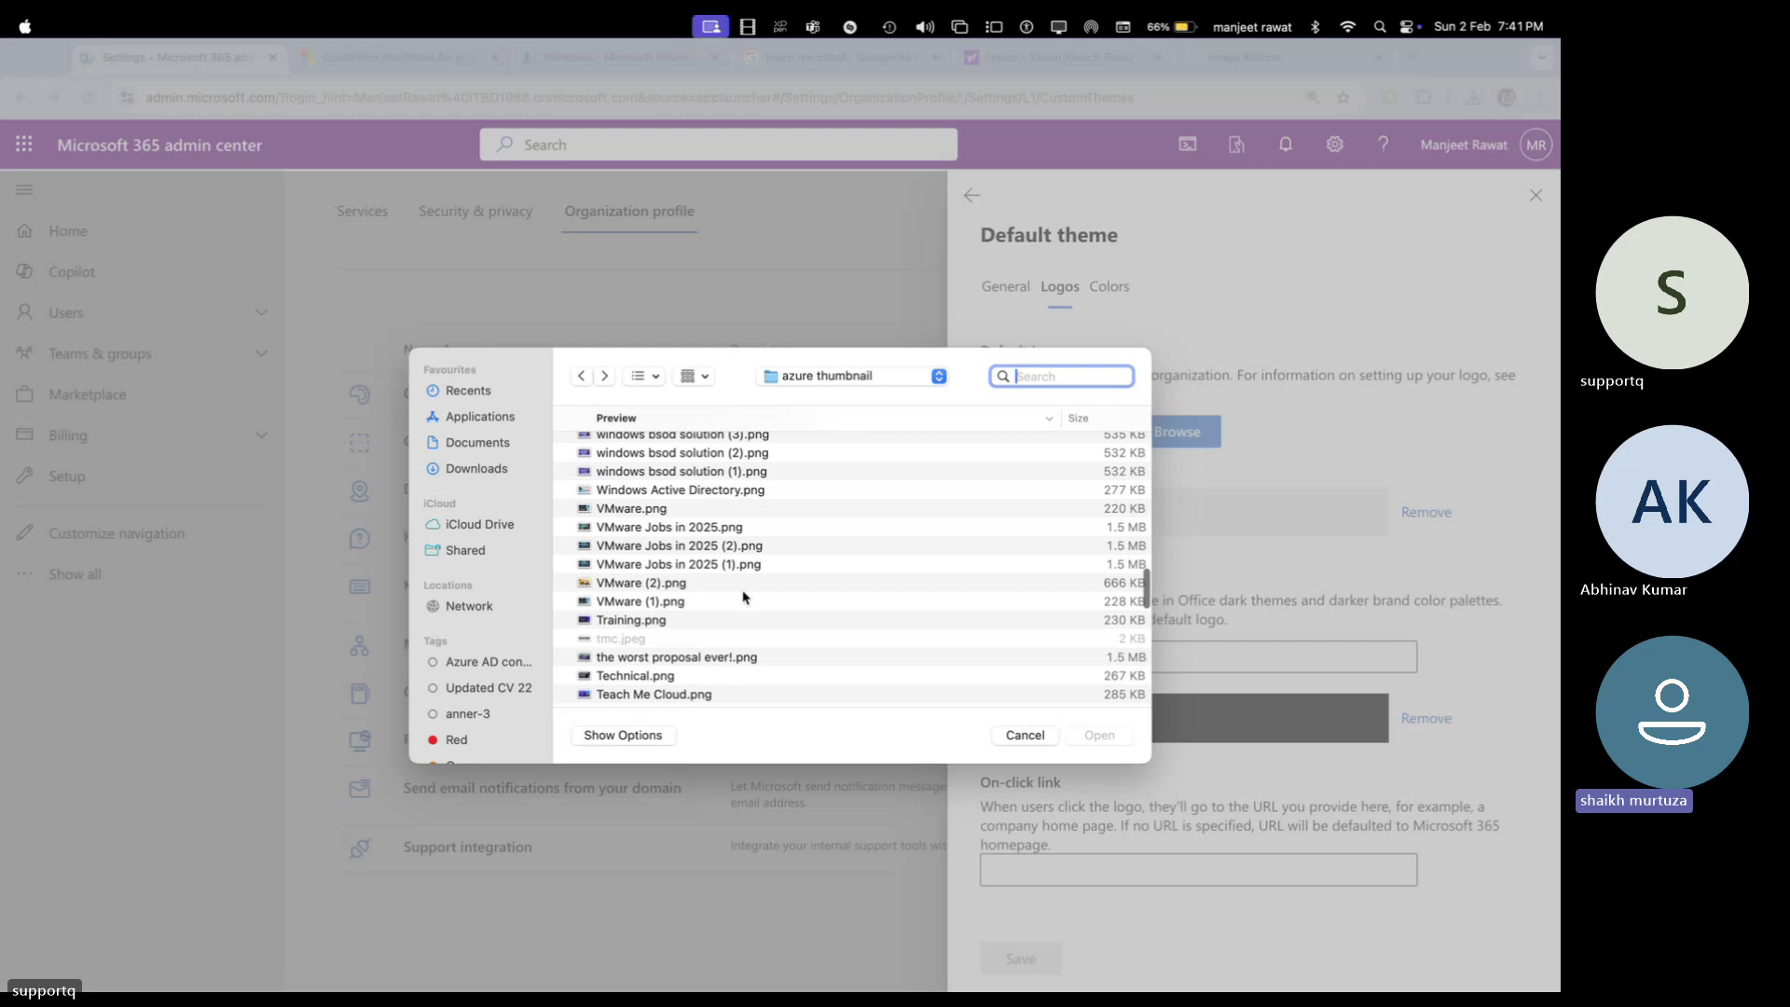
scroll(744, 597, "down", 2)
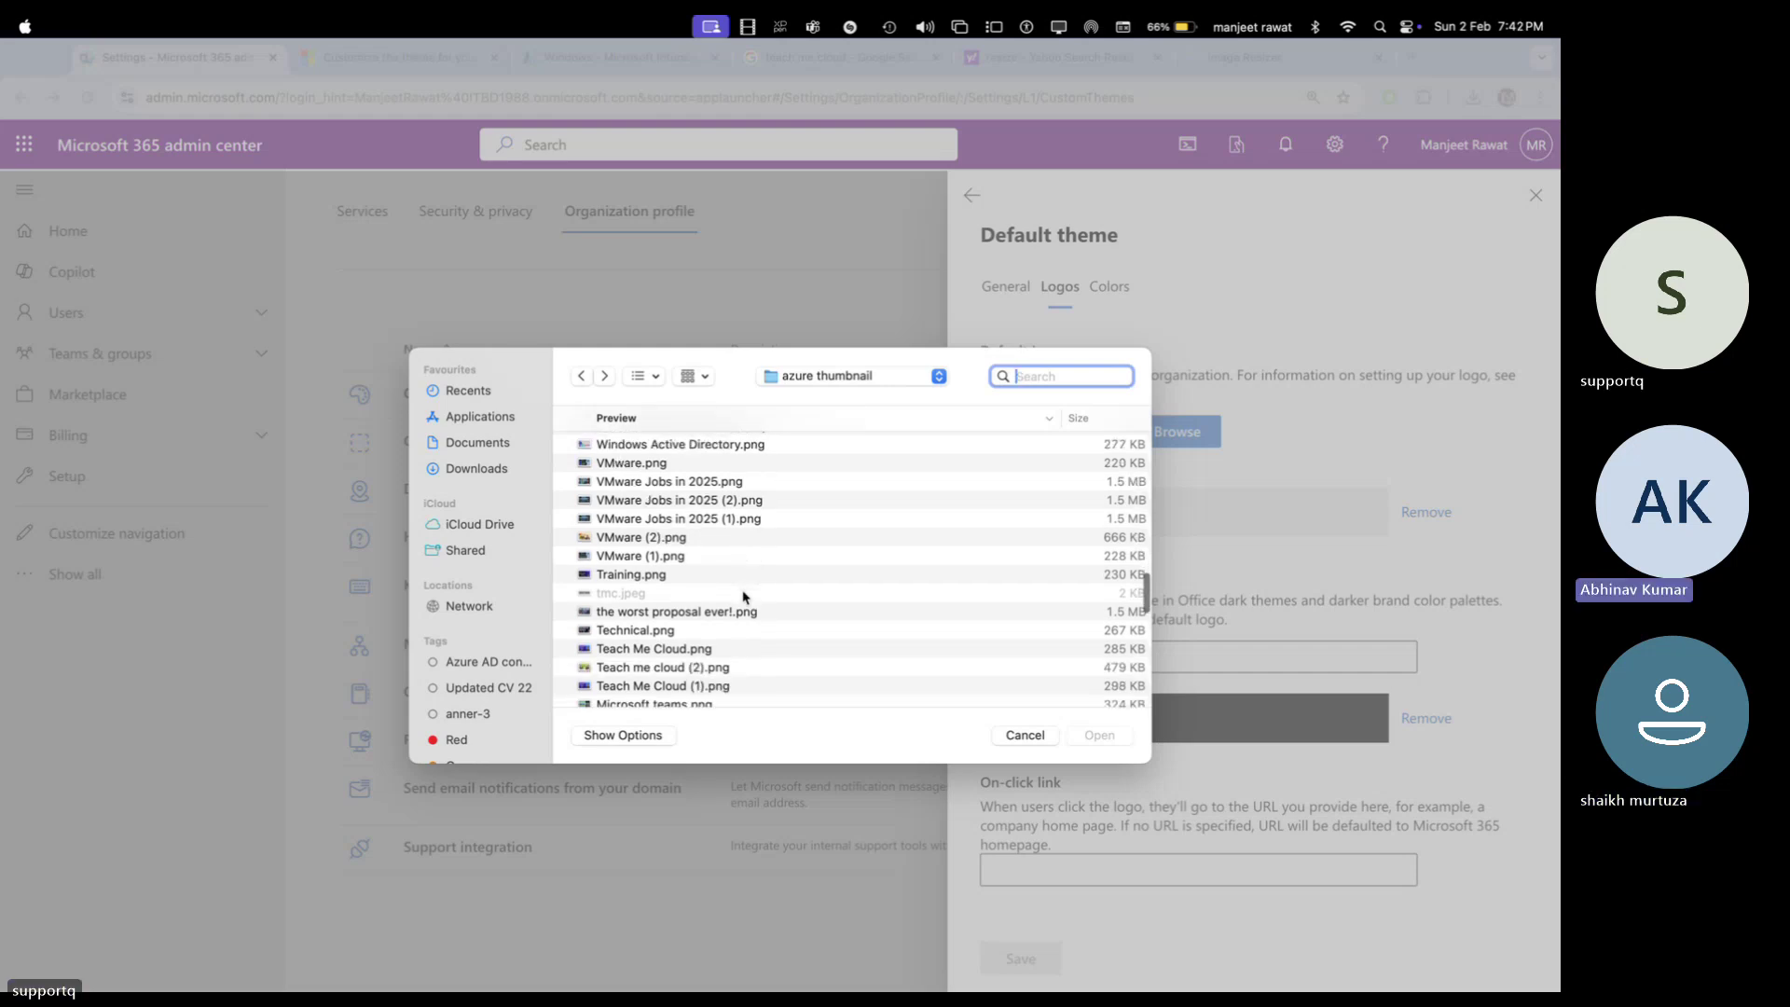
left_click(657, 598)
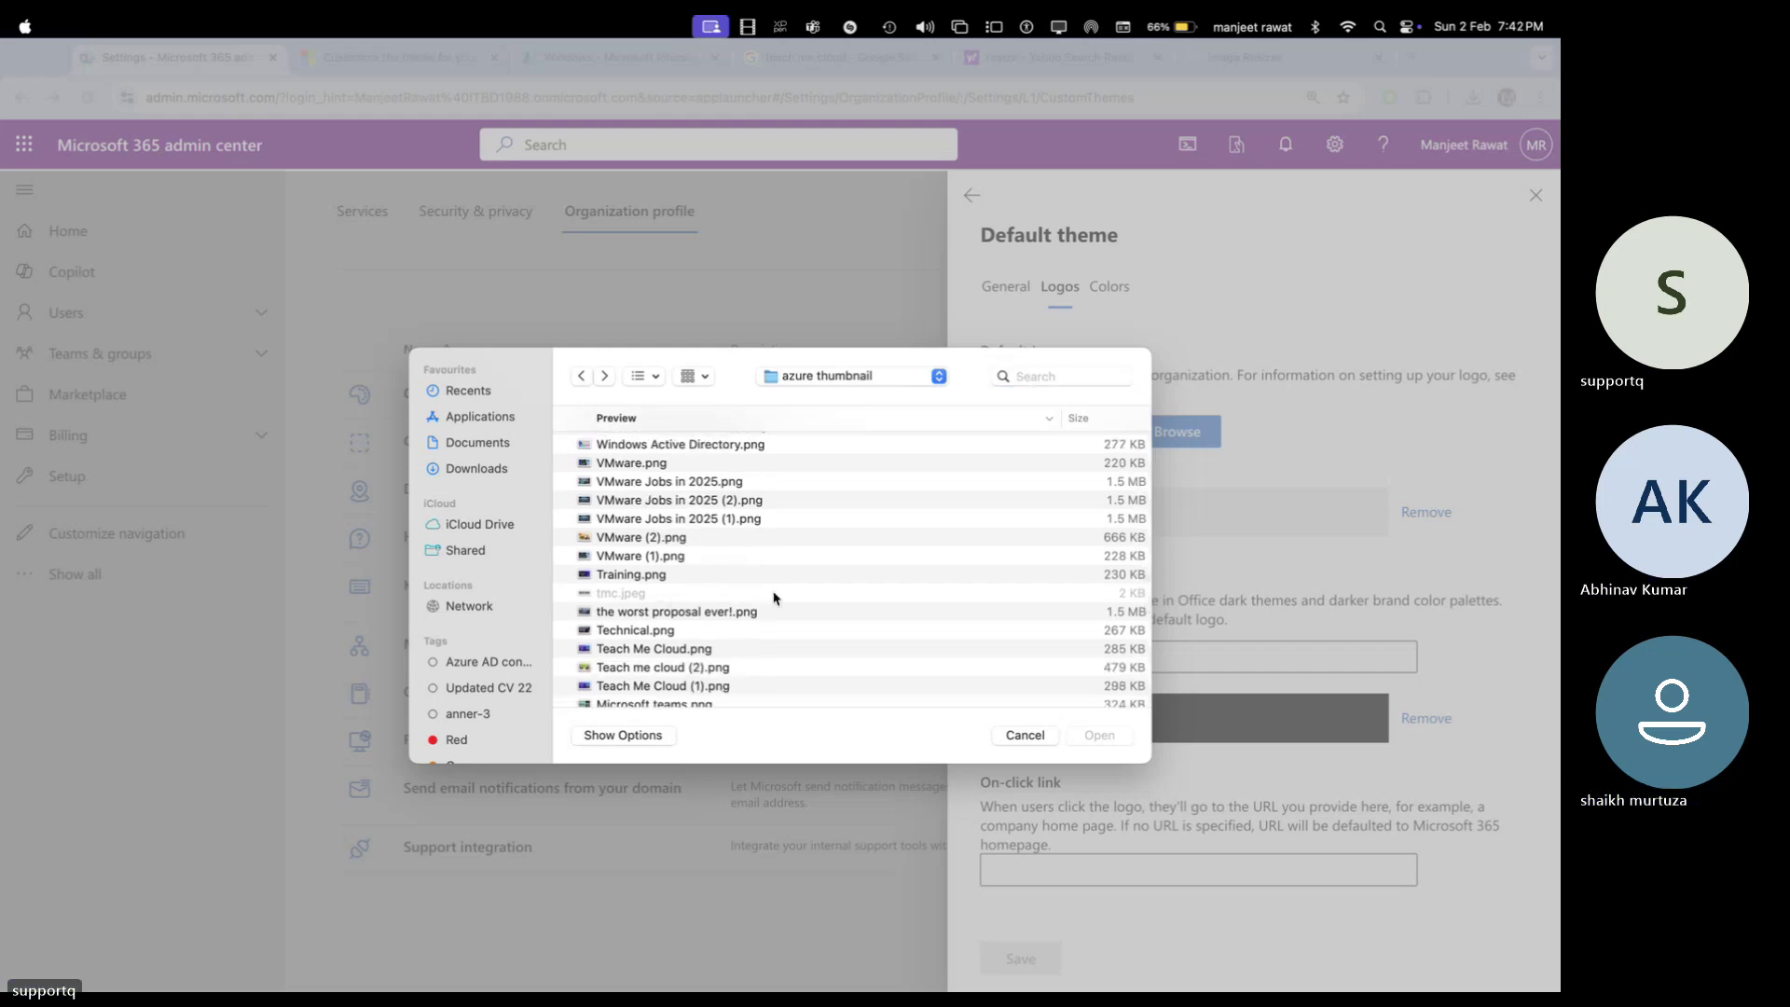
scroll(792, 601, "right", 5)
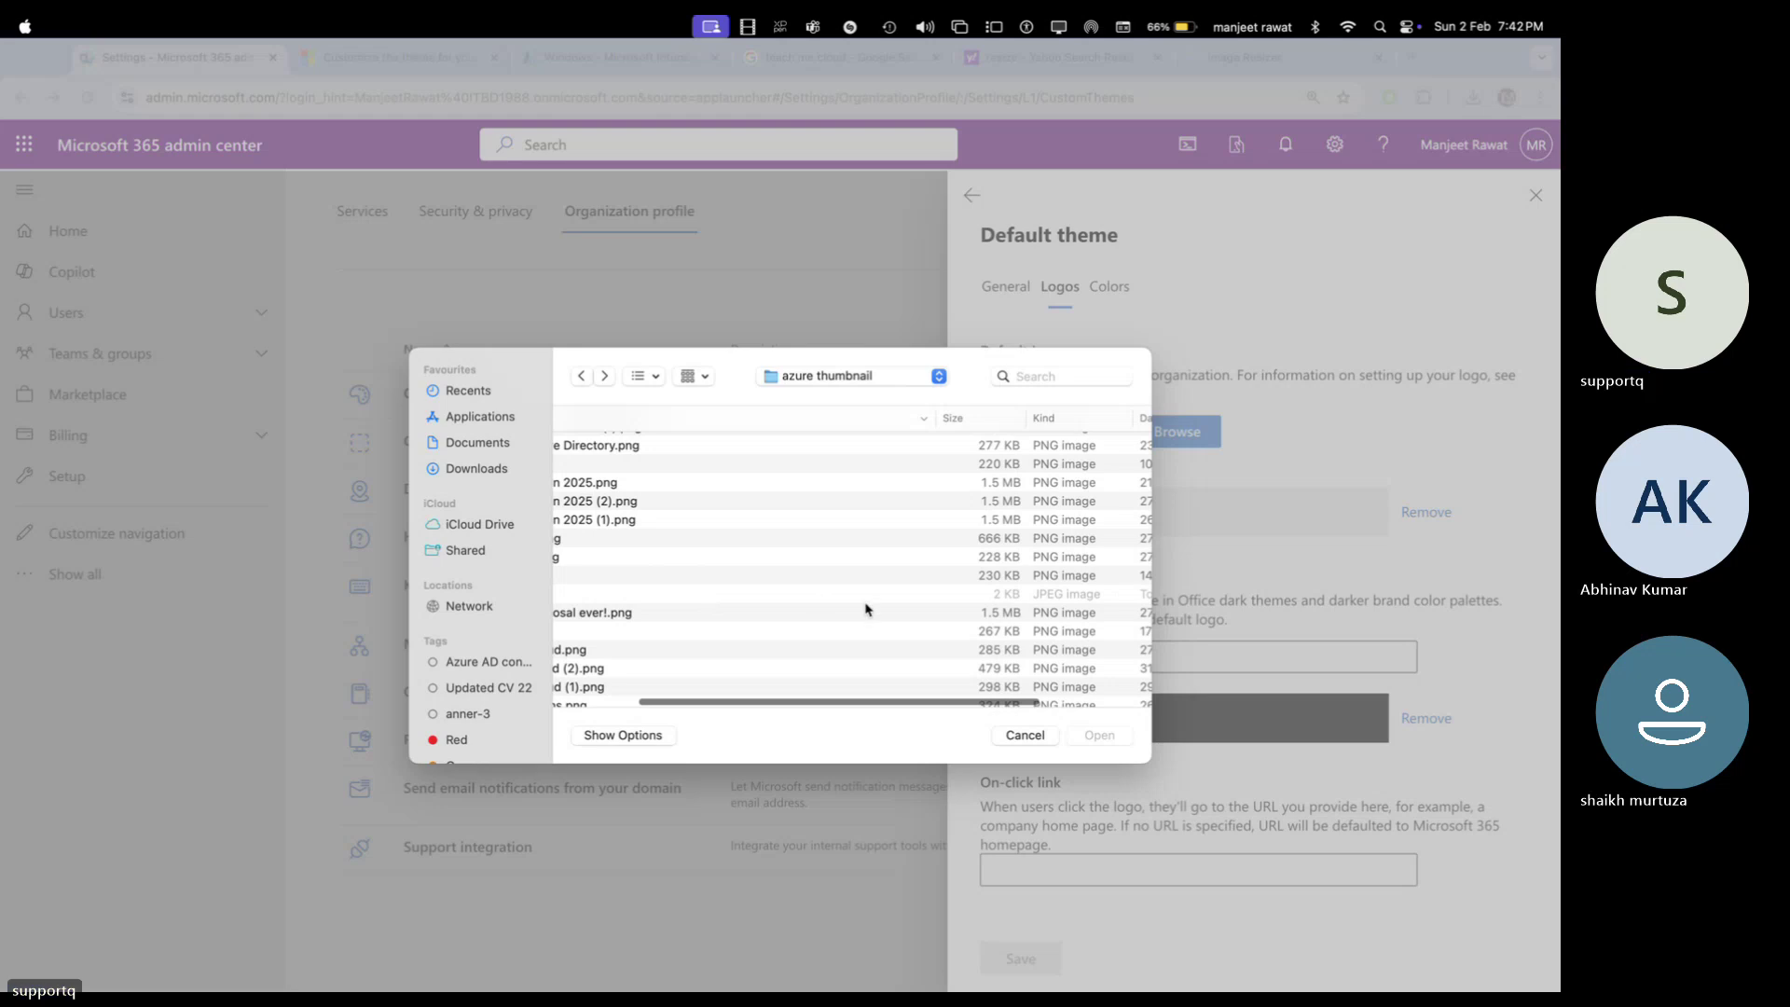
scroll(865, 610, "right", 3)
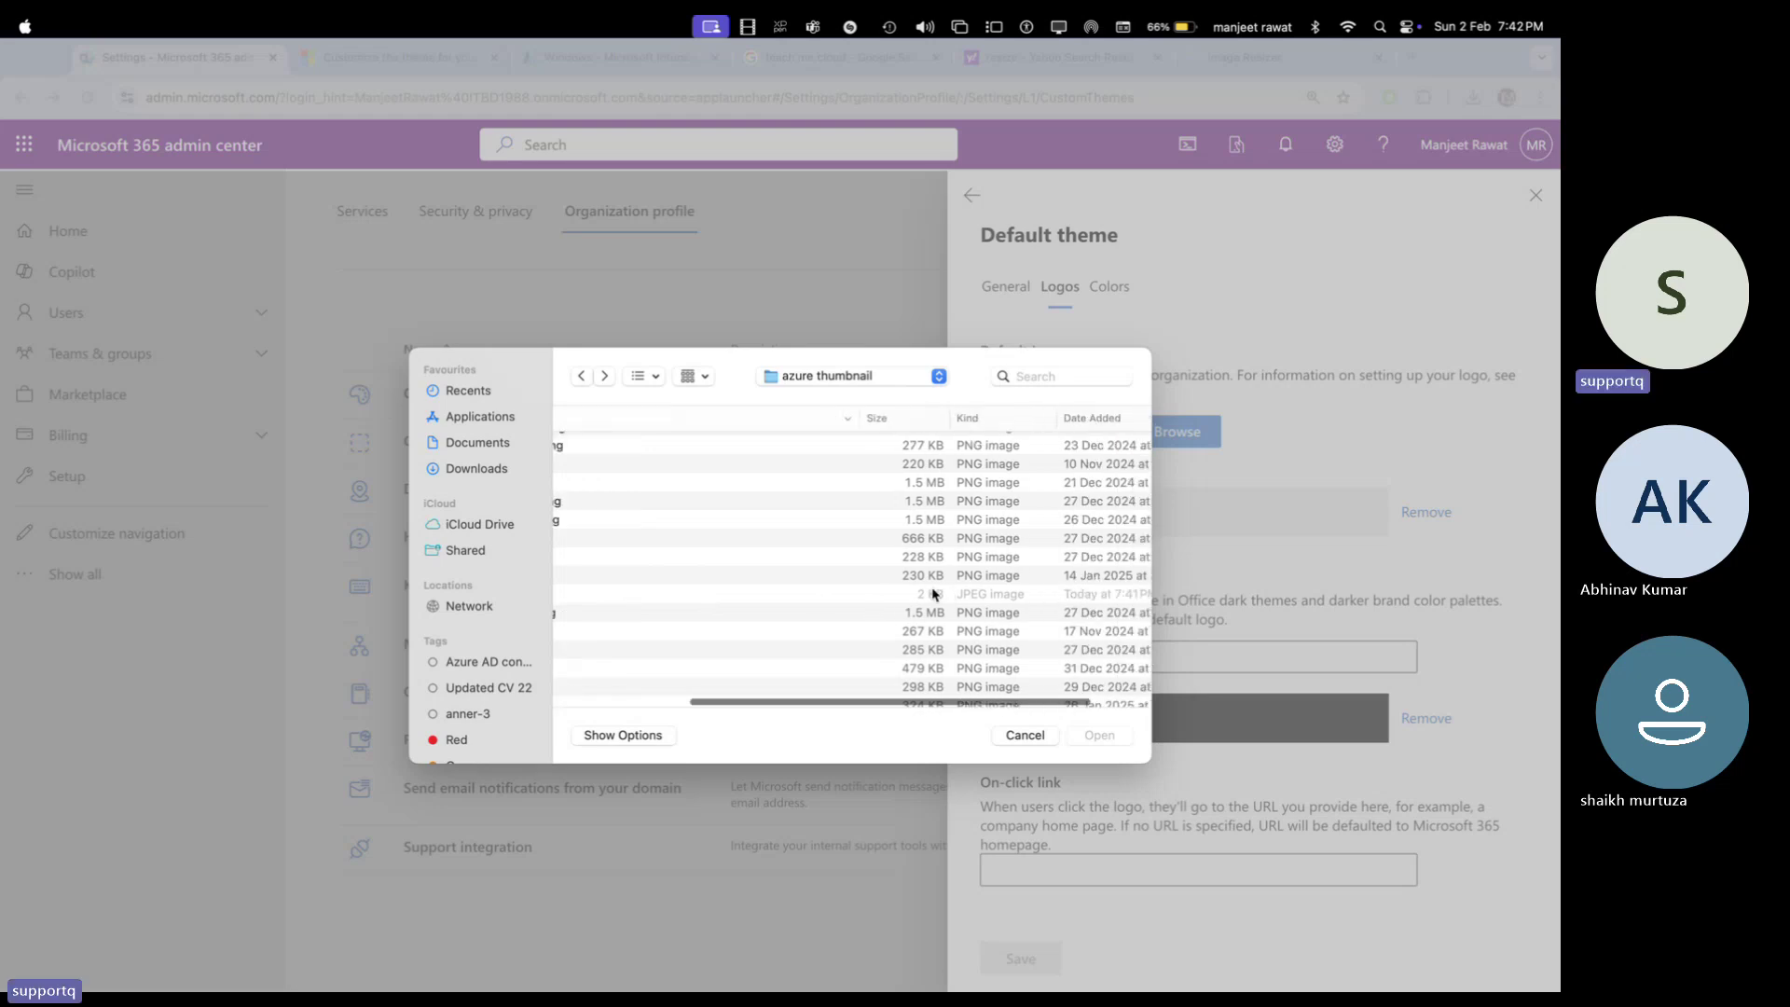
scroll(802, 596, "left", 8)
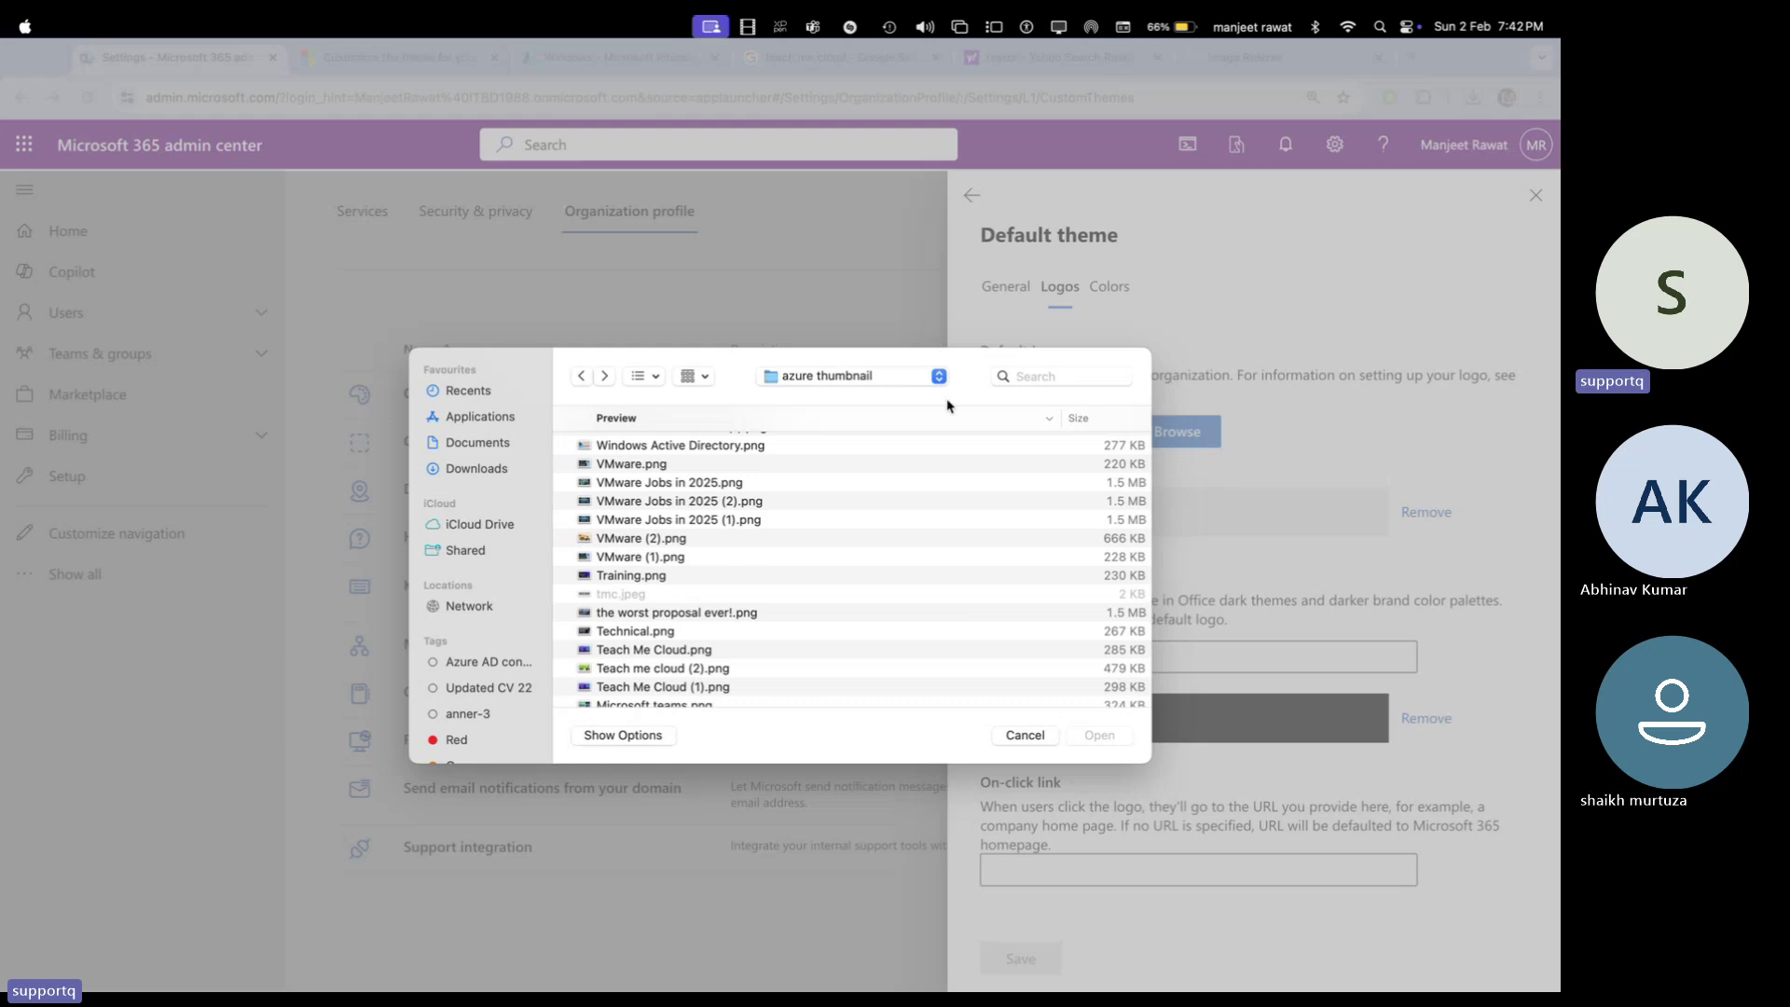
left_click(1026, 736)
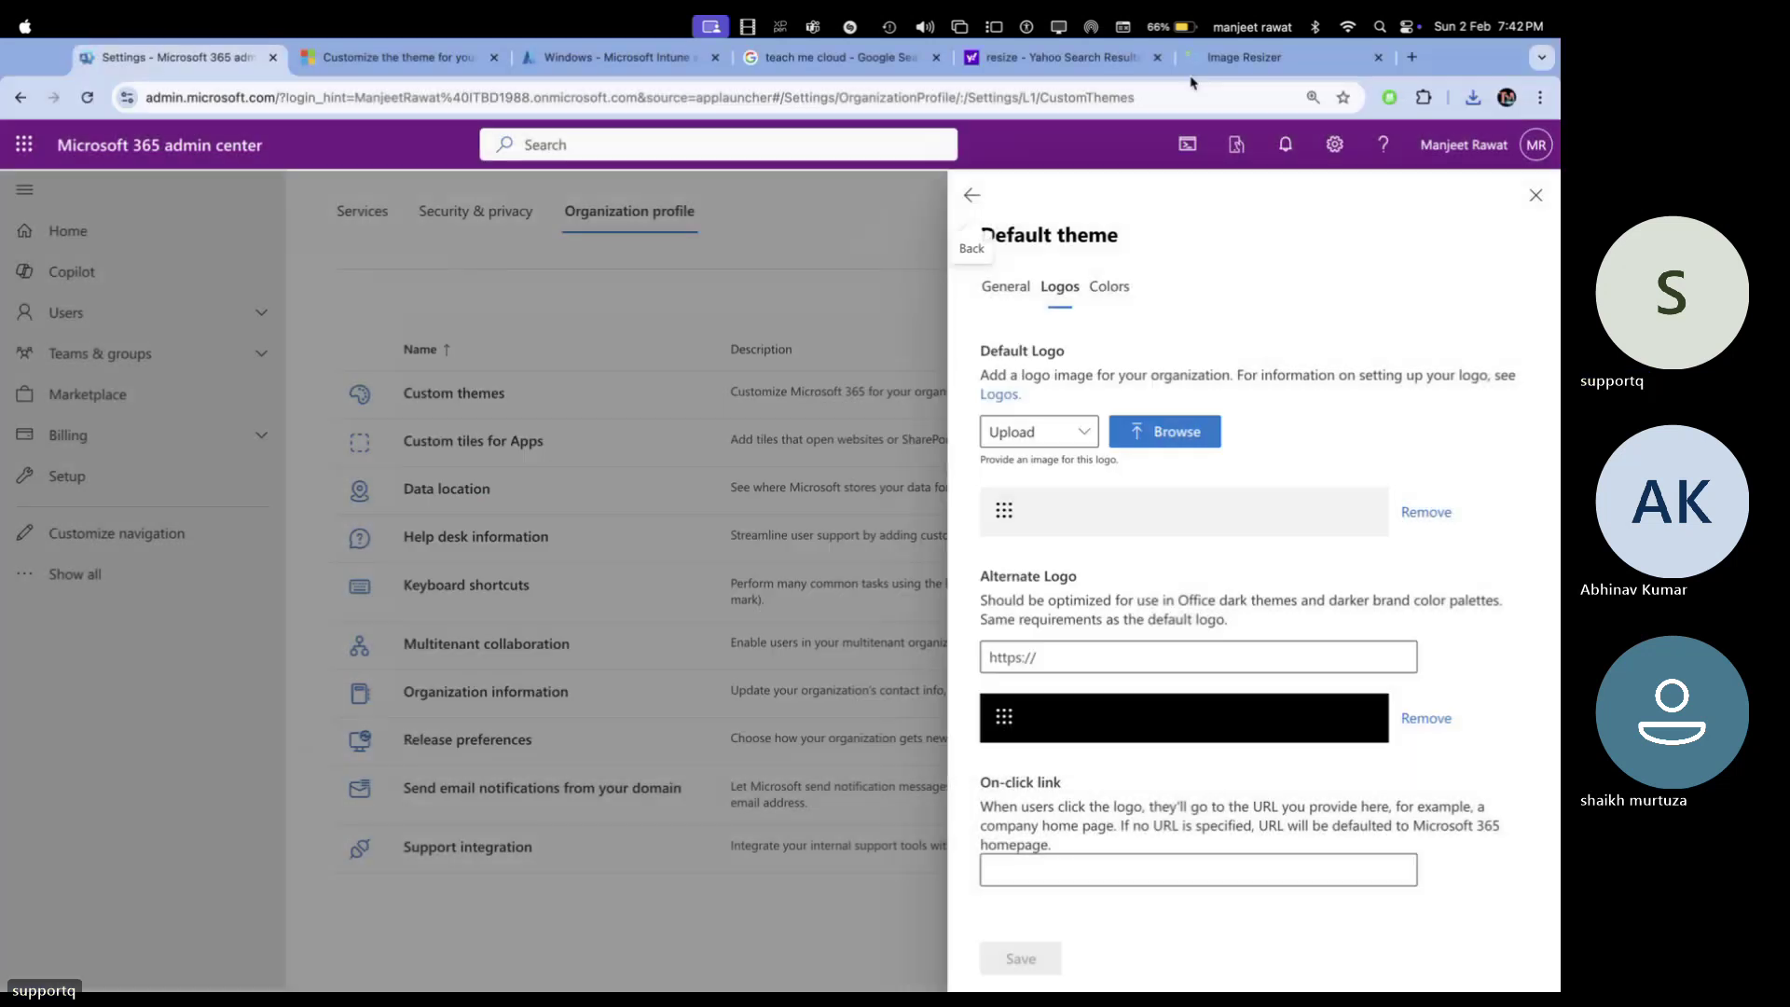
Reread the article's Logos and Colors requirements, then open tmc.jpeg from azure thumbnail in Preview
left_click(1240, 57)
left_click(1057, 63)
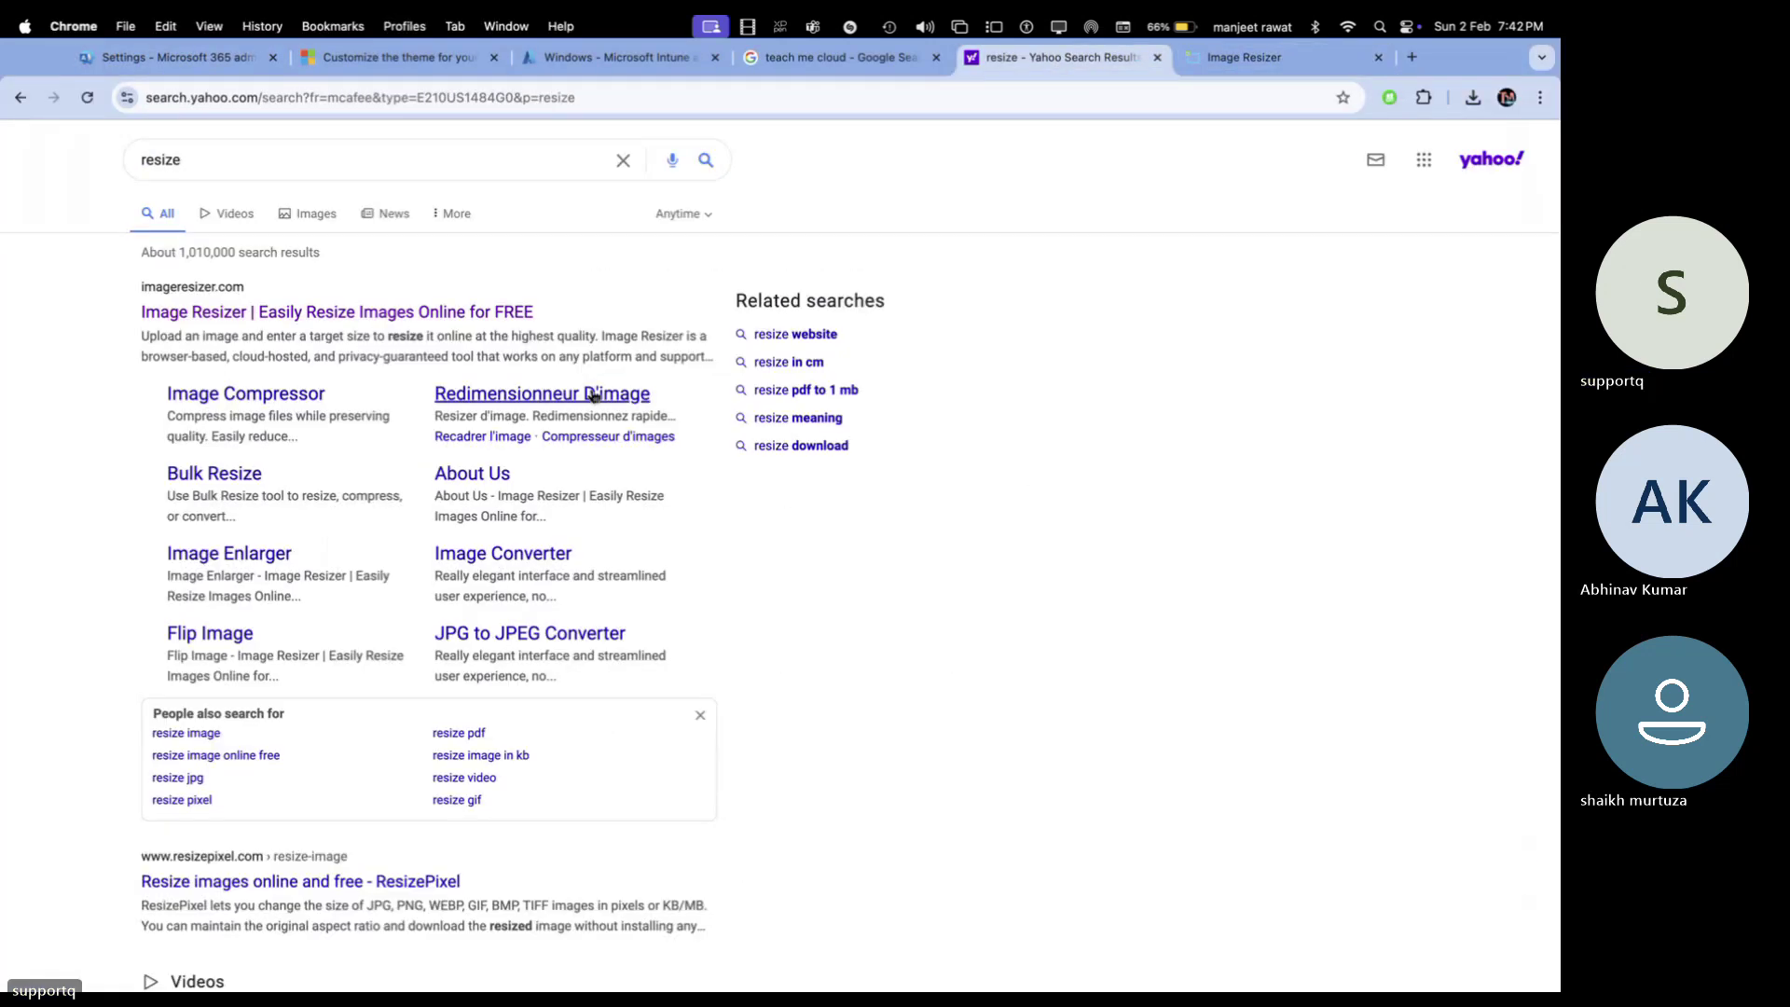
key("super+2")
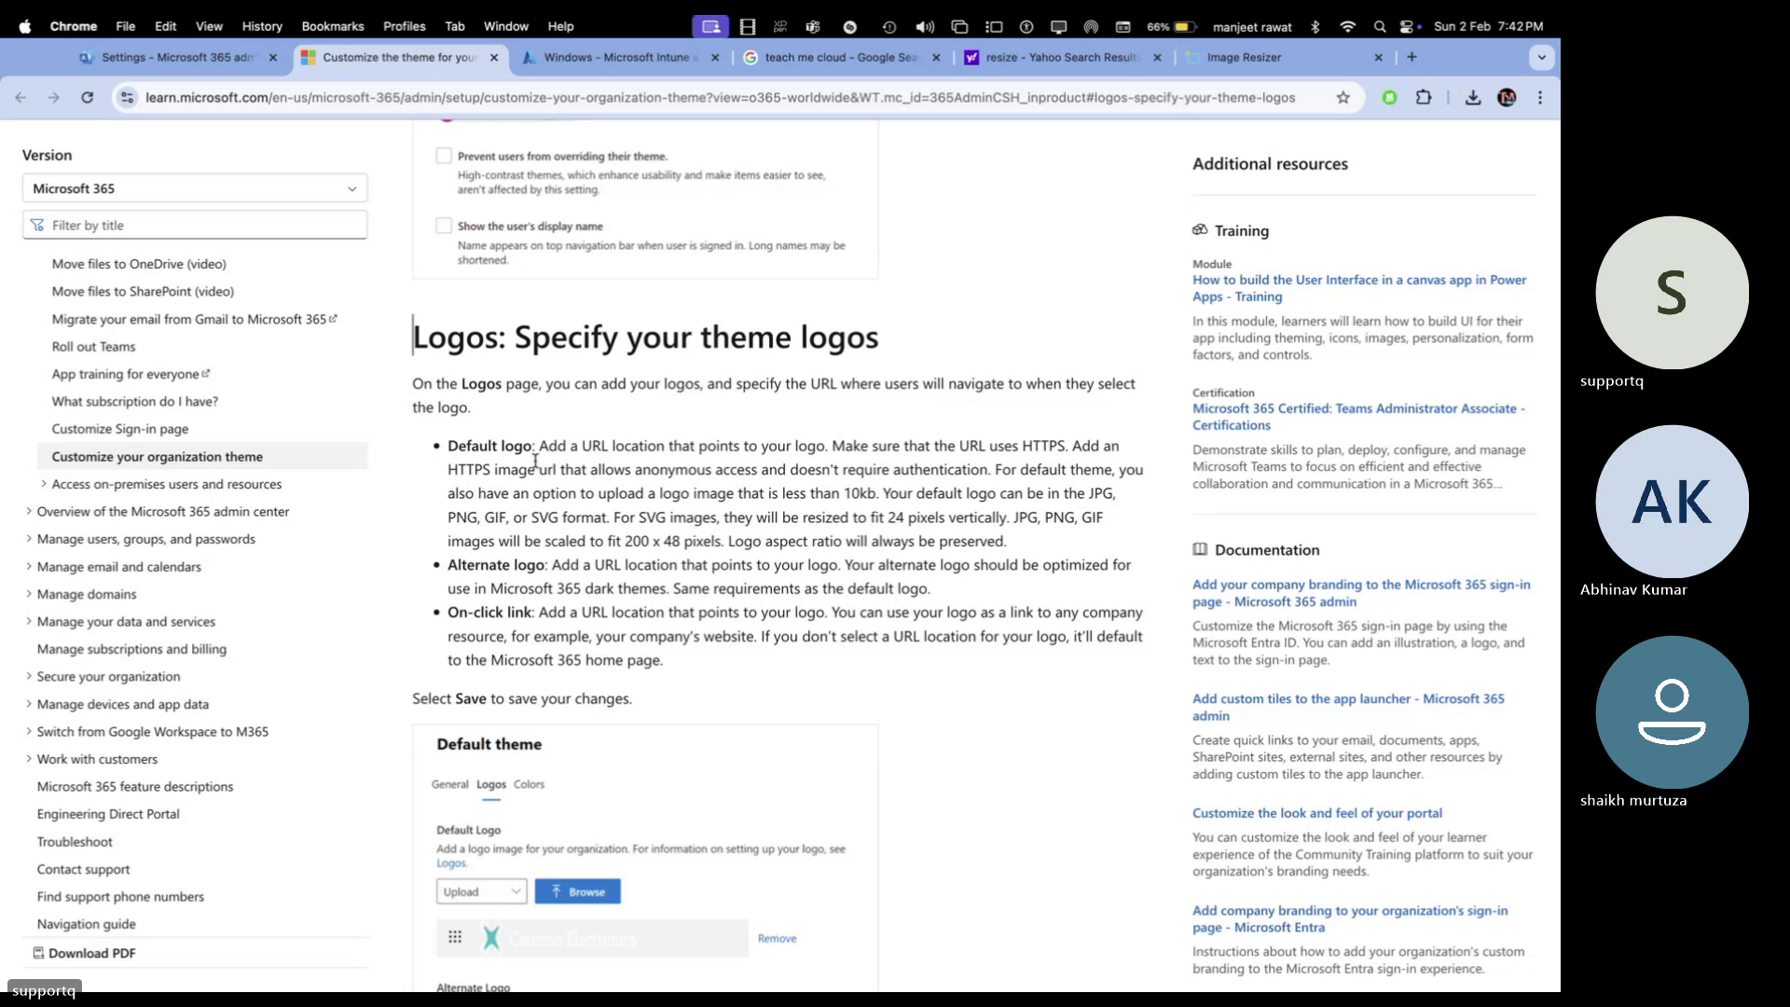
scroll(571, 692, "down", 5)
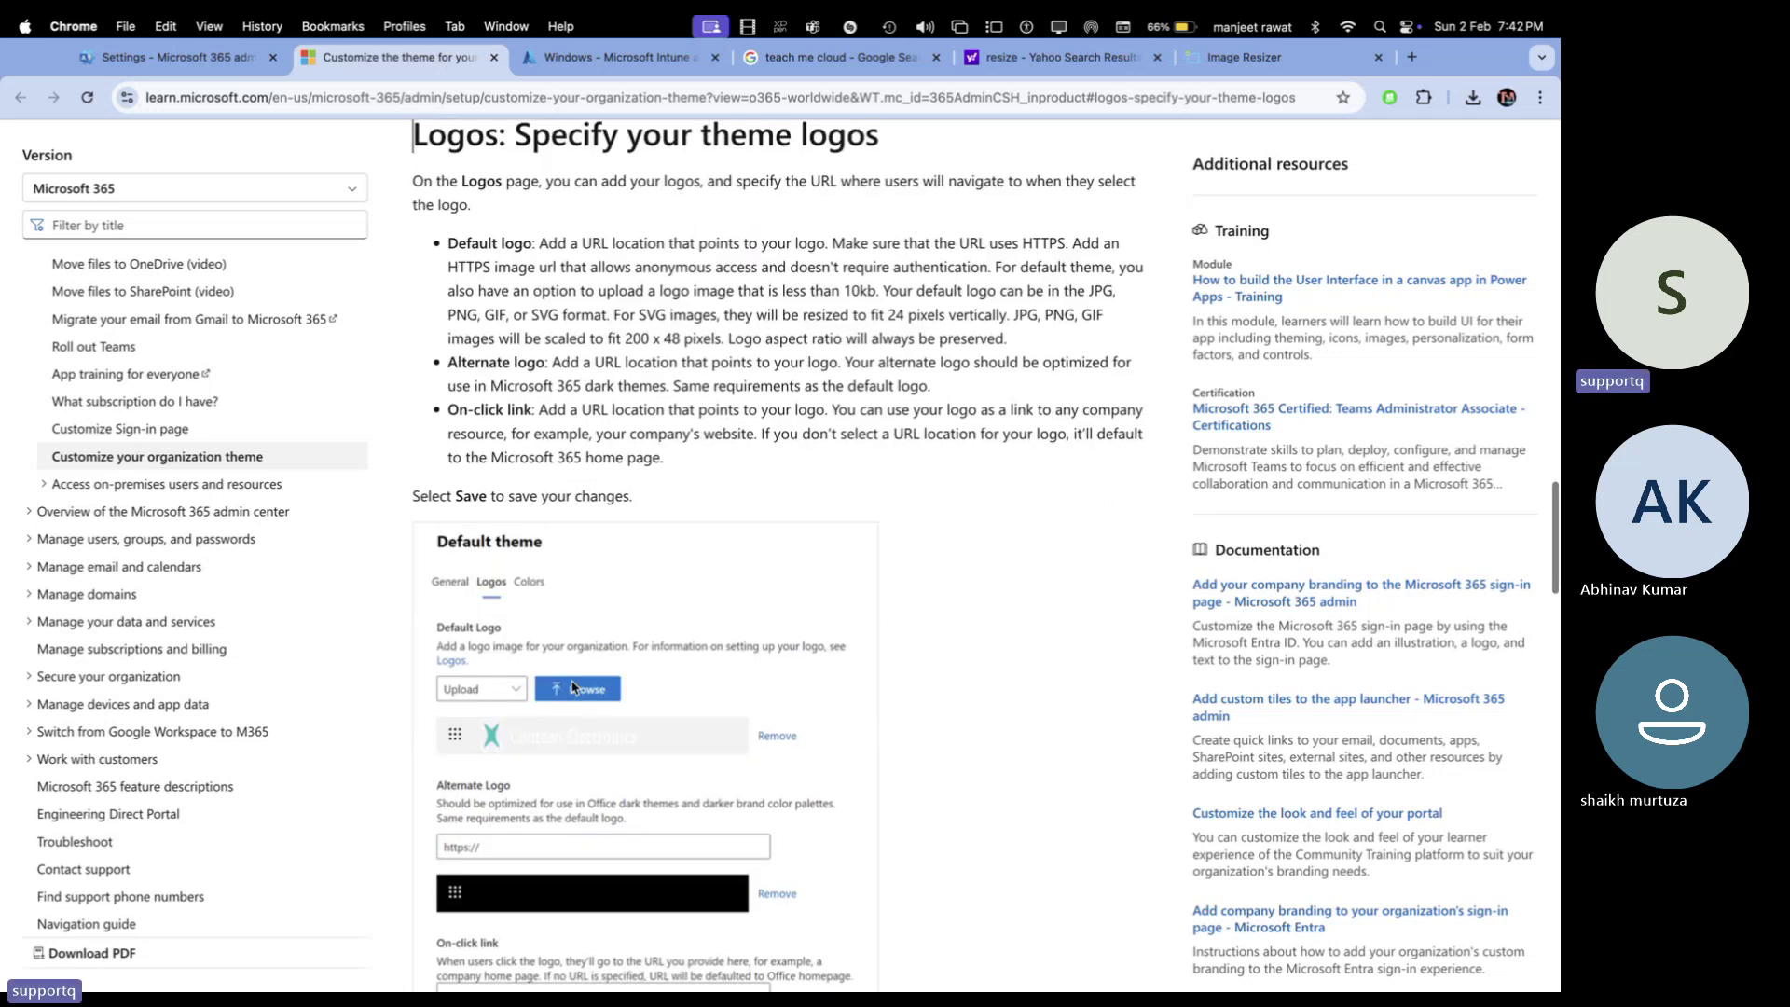
scroll(898, 722, "down", 5)
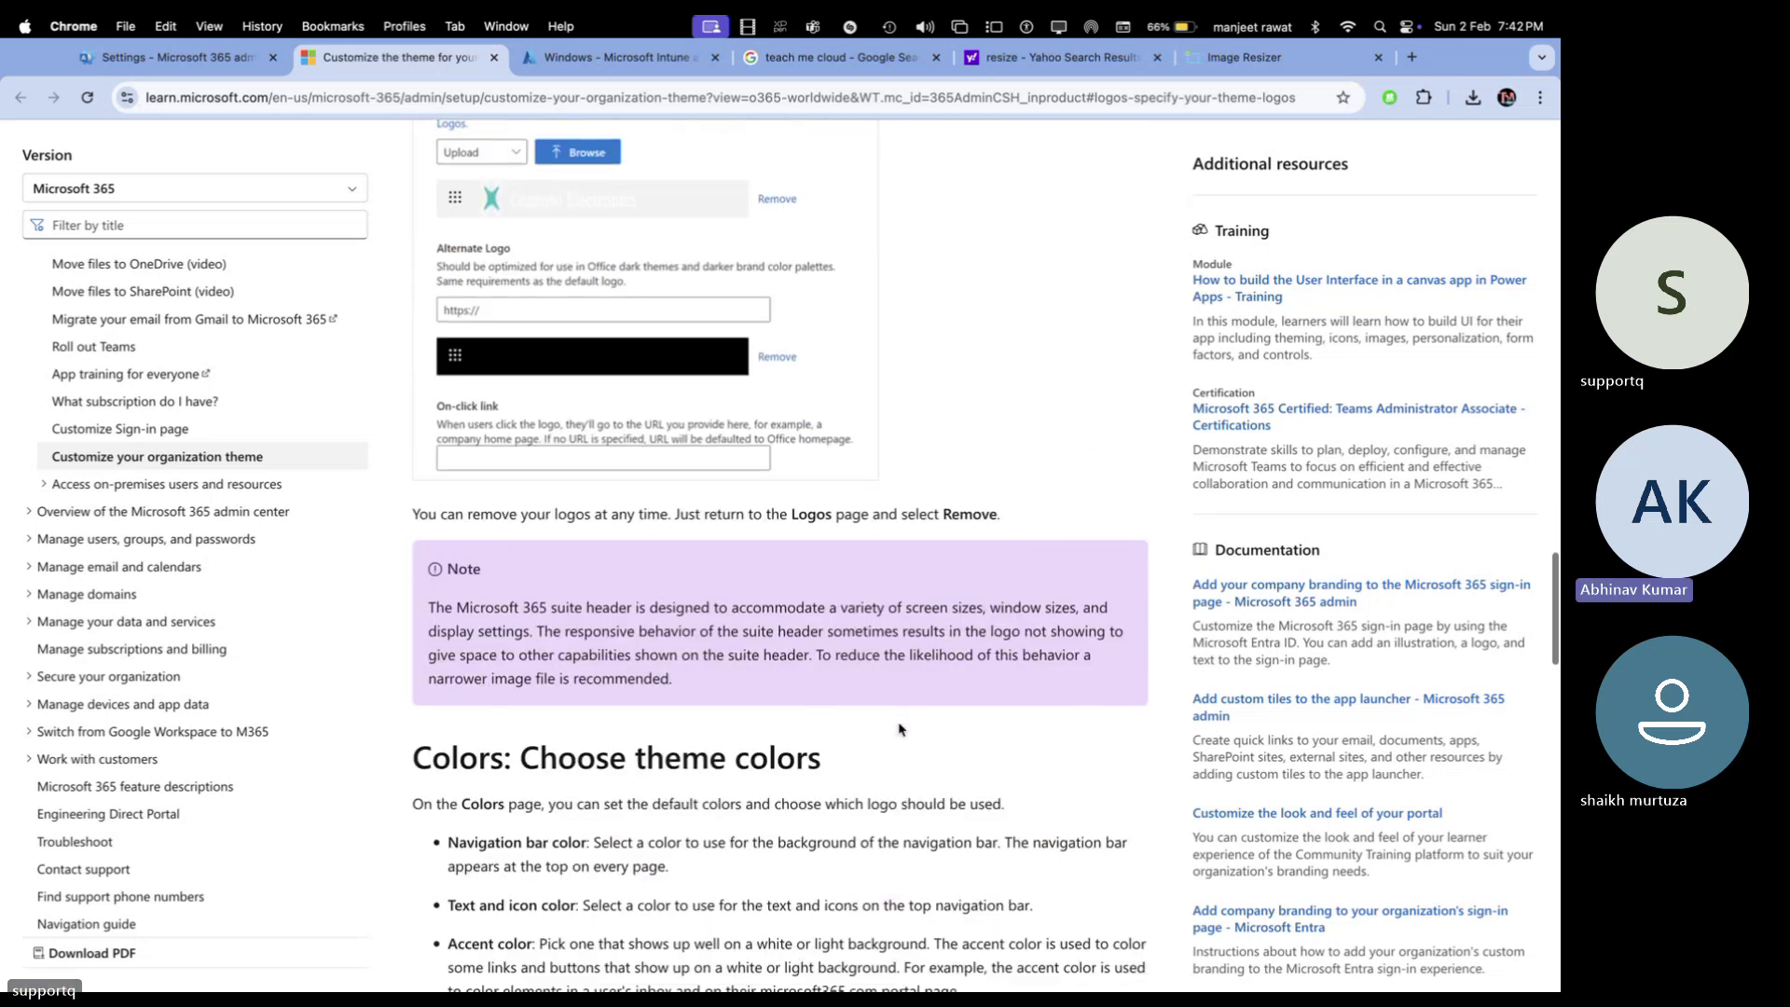
scroll(898, 723, "up", 1)
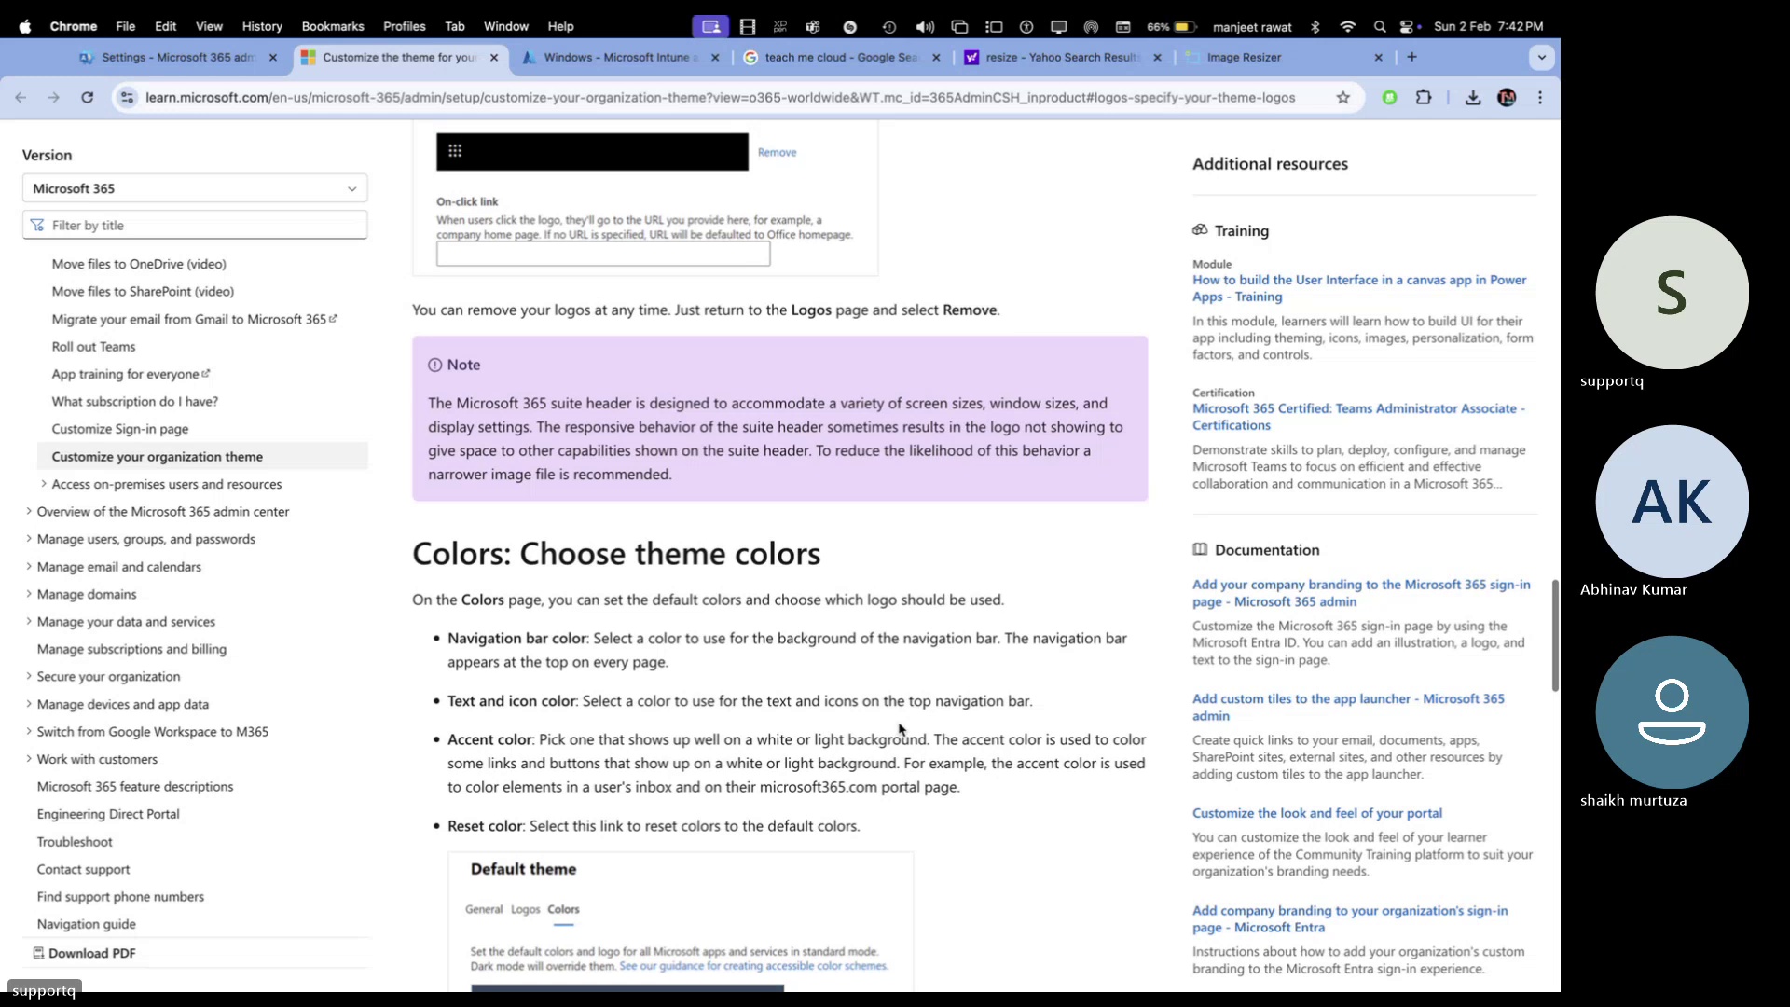
scroll(900, 727, "down", 2)
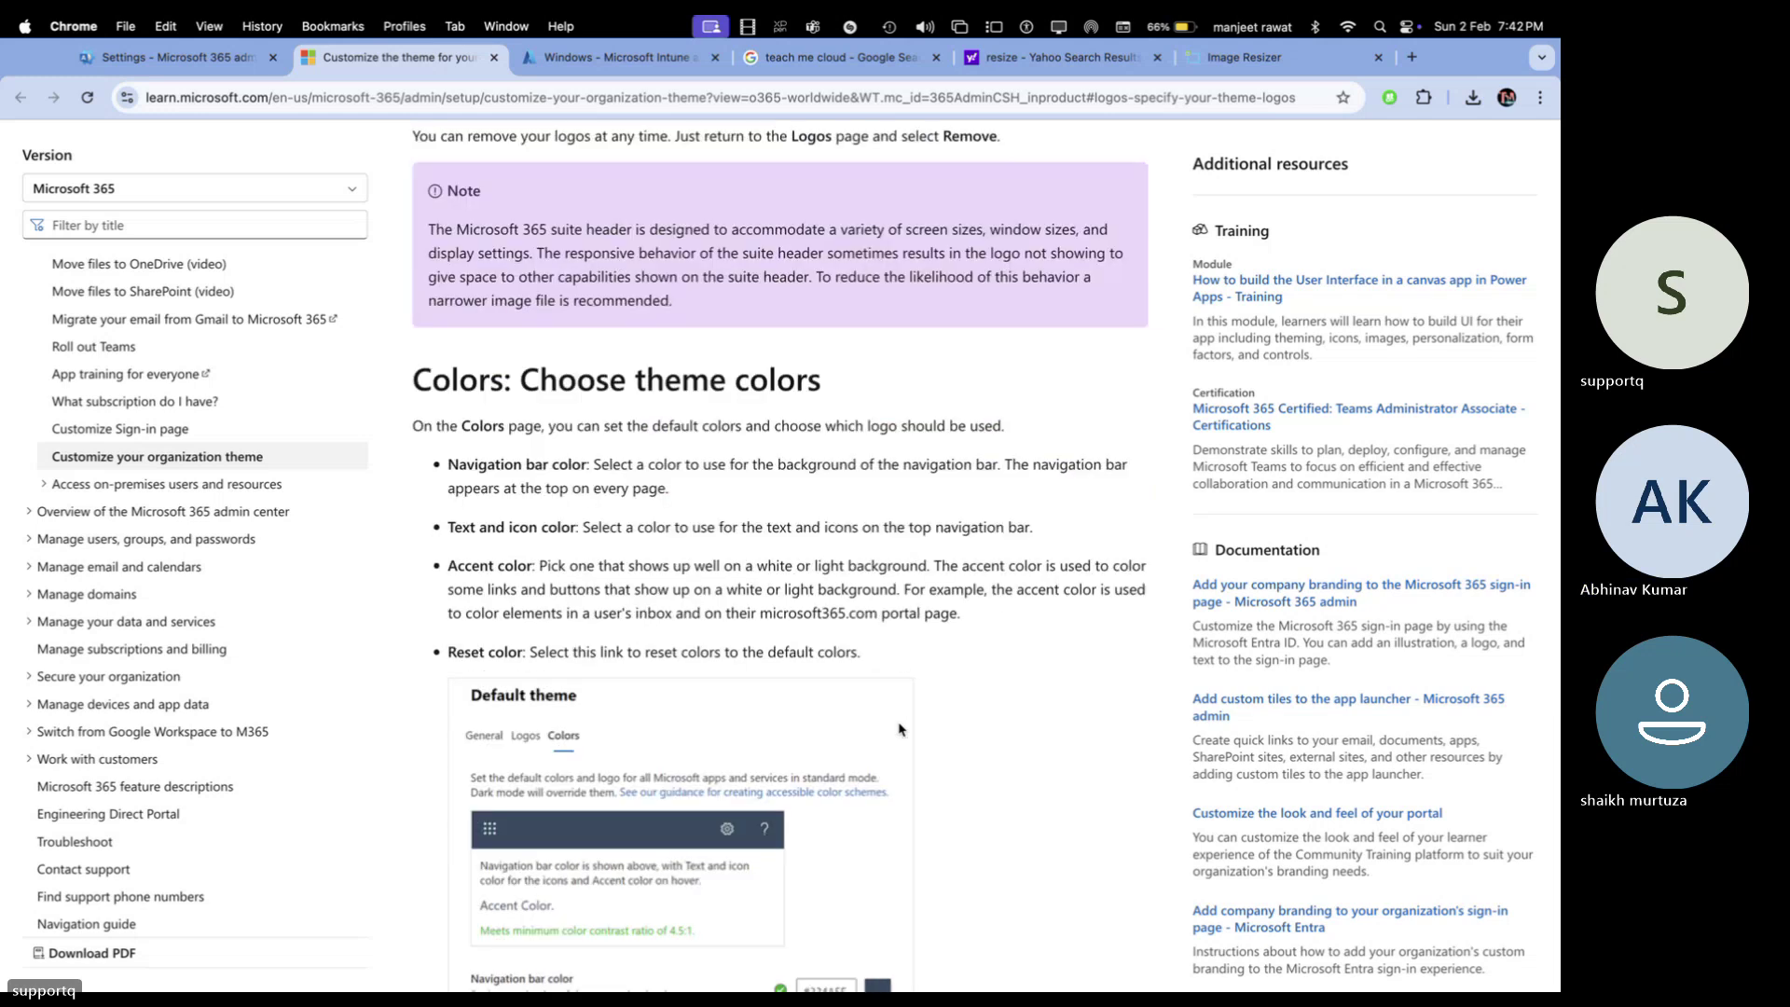
scroll(900, 729, "down", 6)
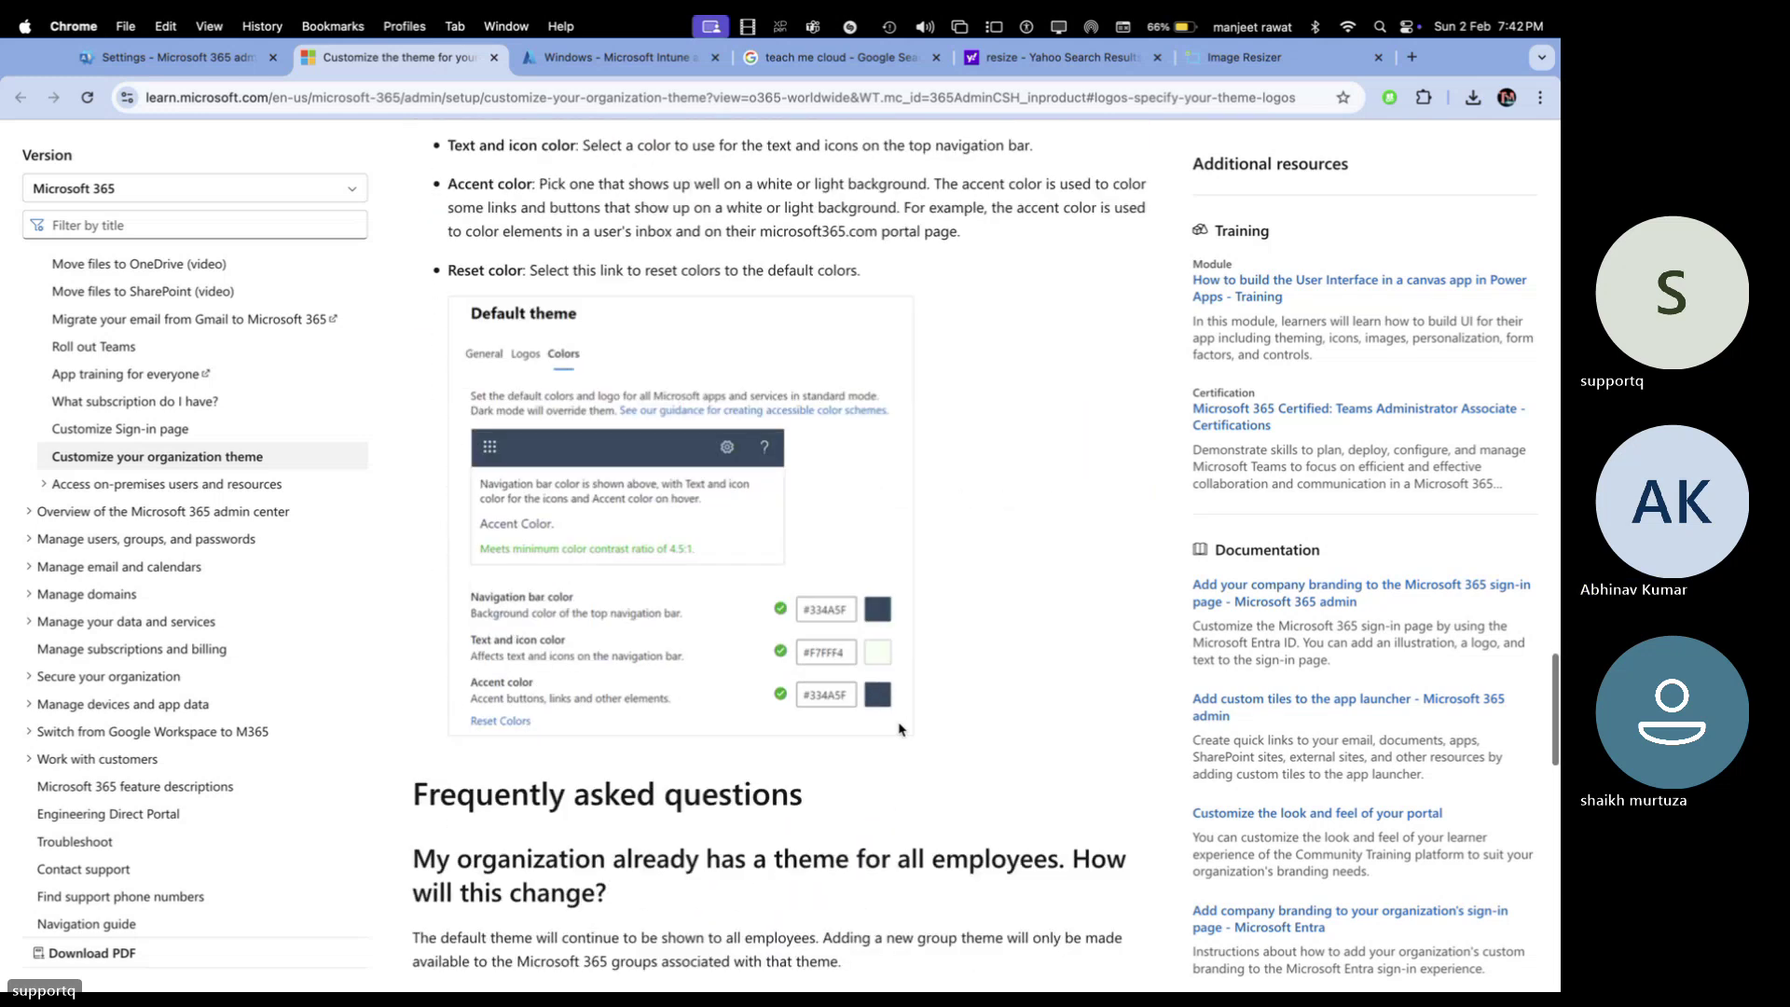
scroll(900, 729, "down", 3)
scroll(900, 728, "up", 12)
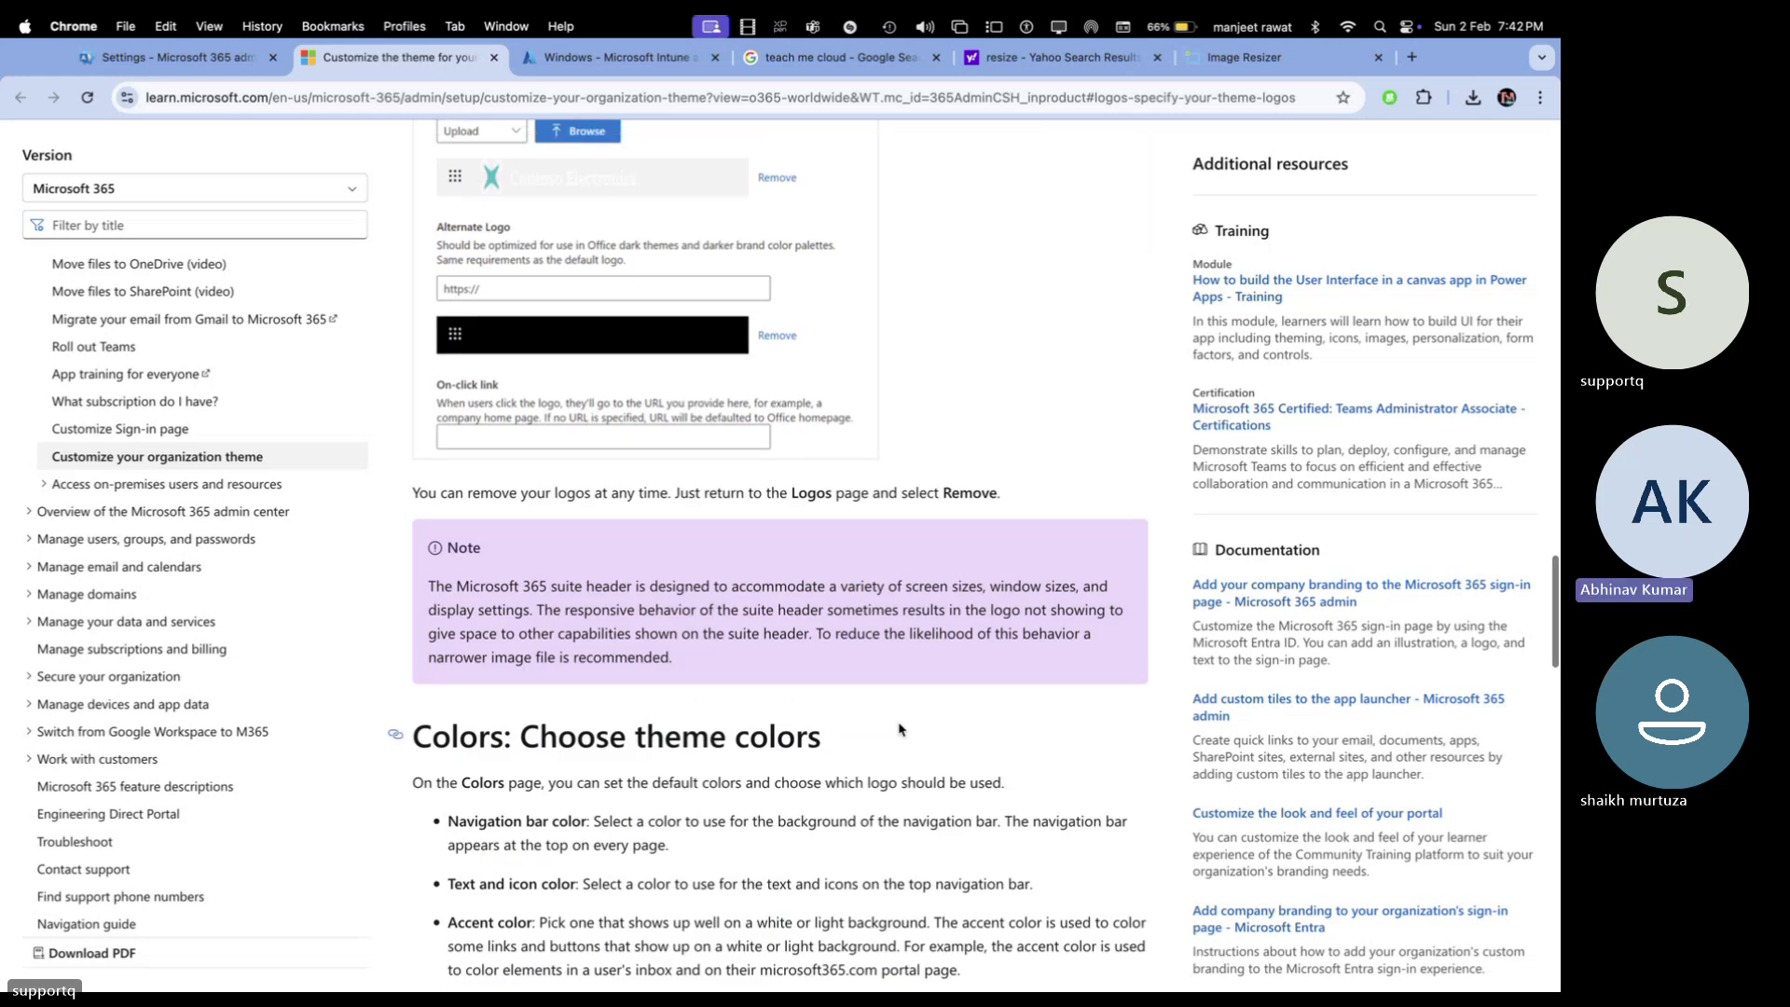
scroll(900, 728, "up", 7)
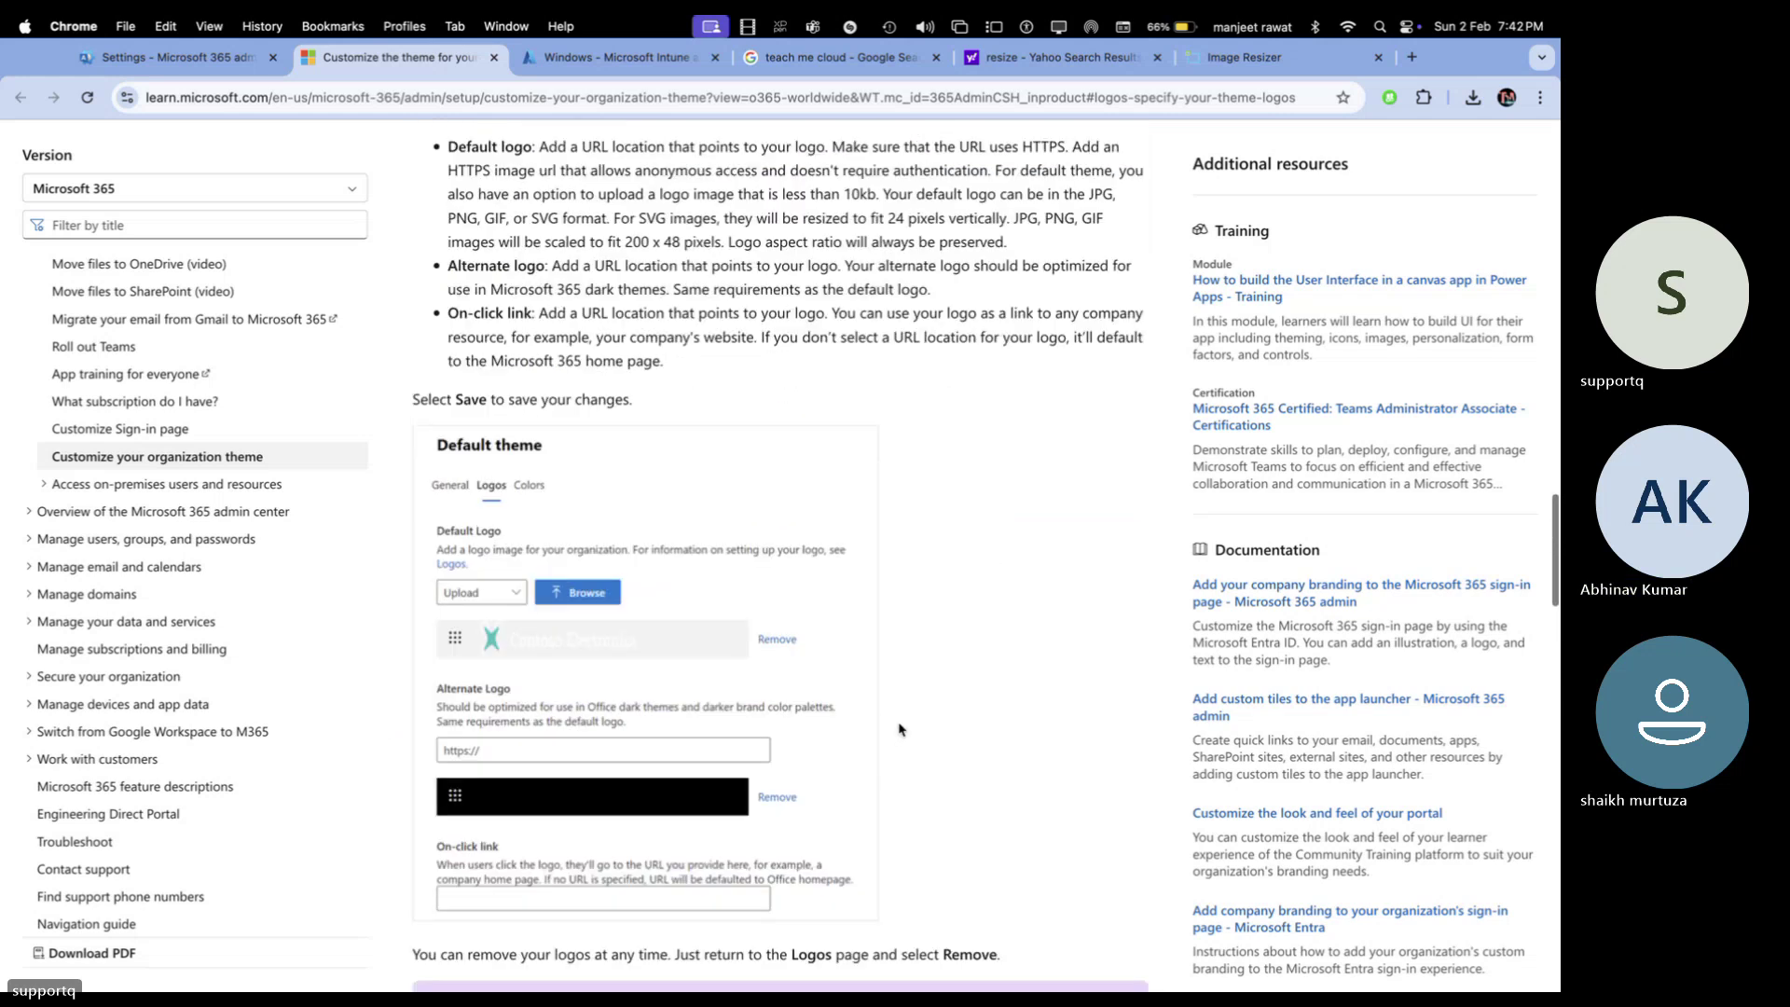
scroll(900, 728, "up", 2)
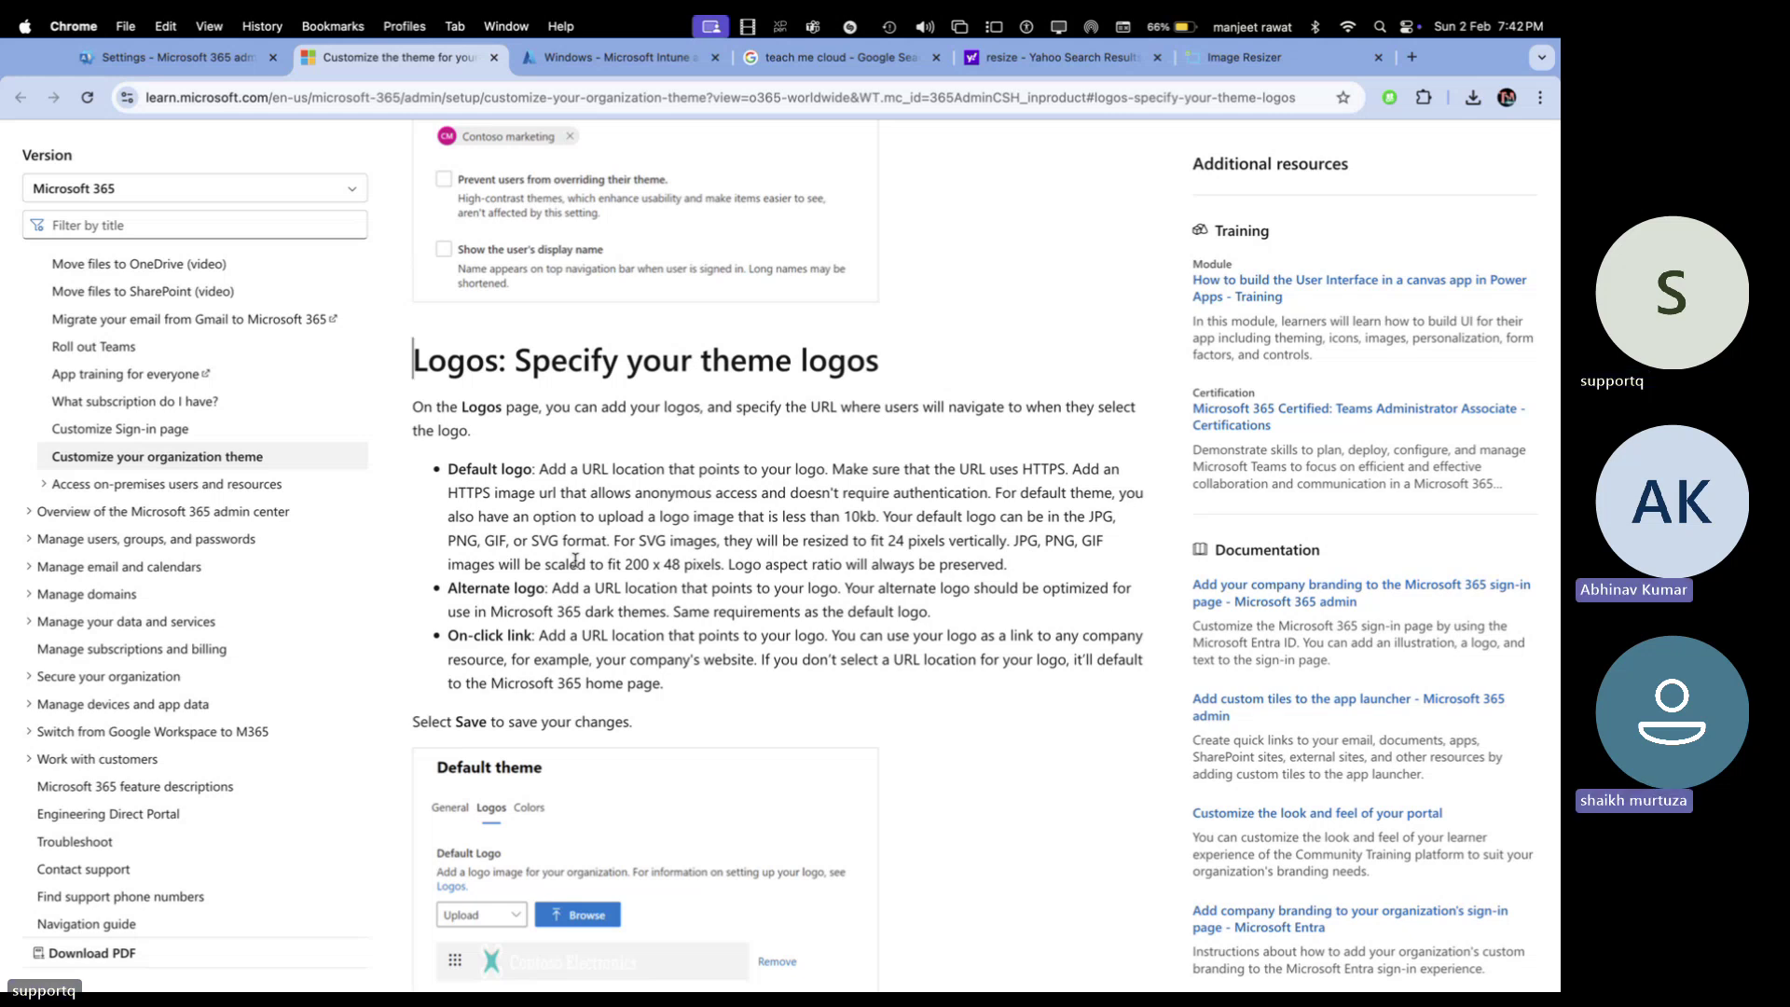
key("ctrl+Left")
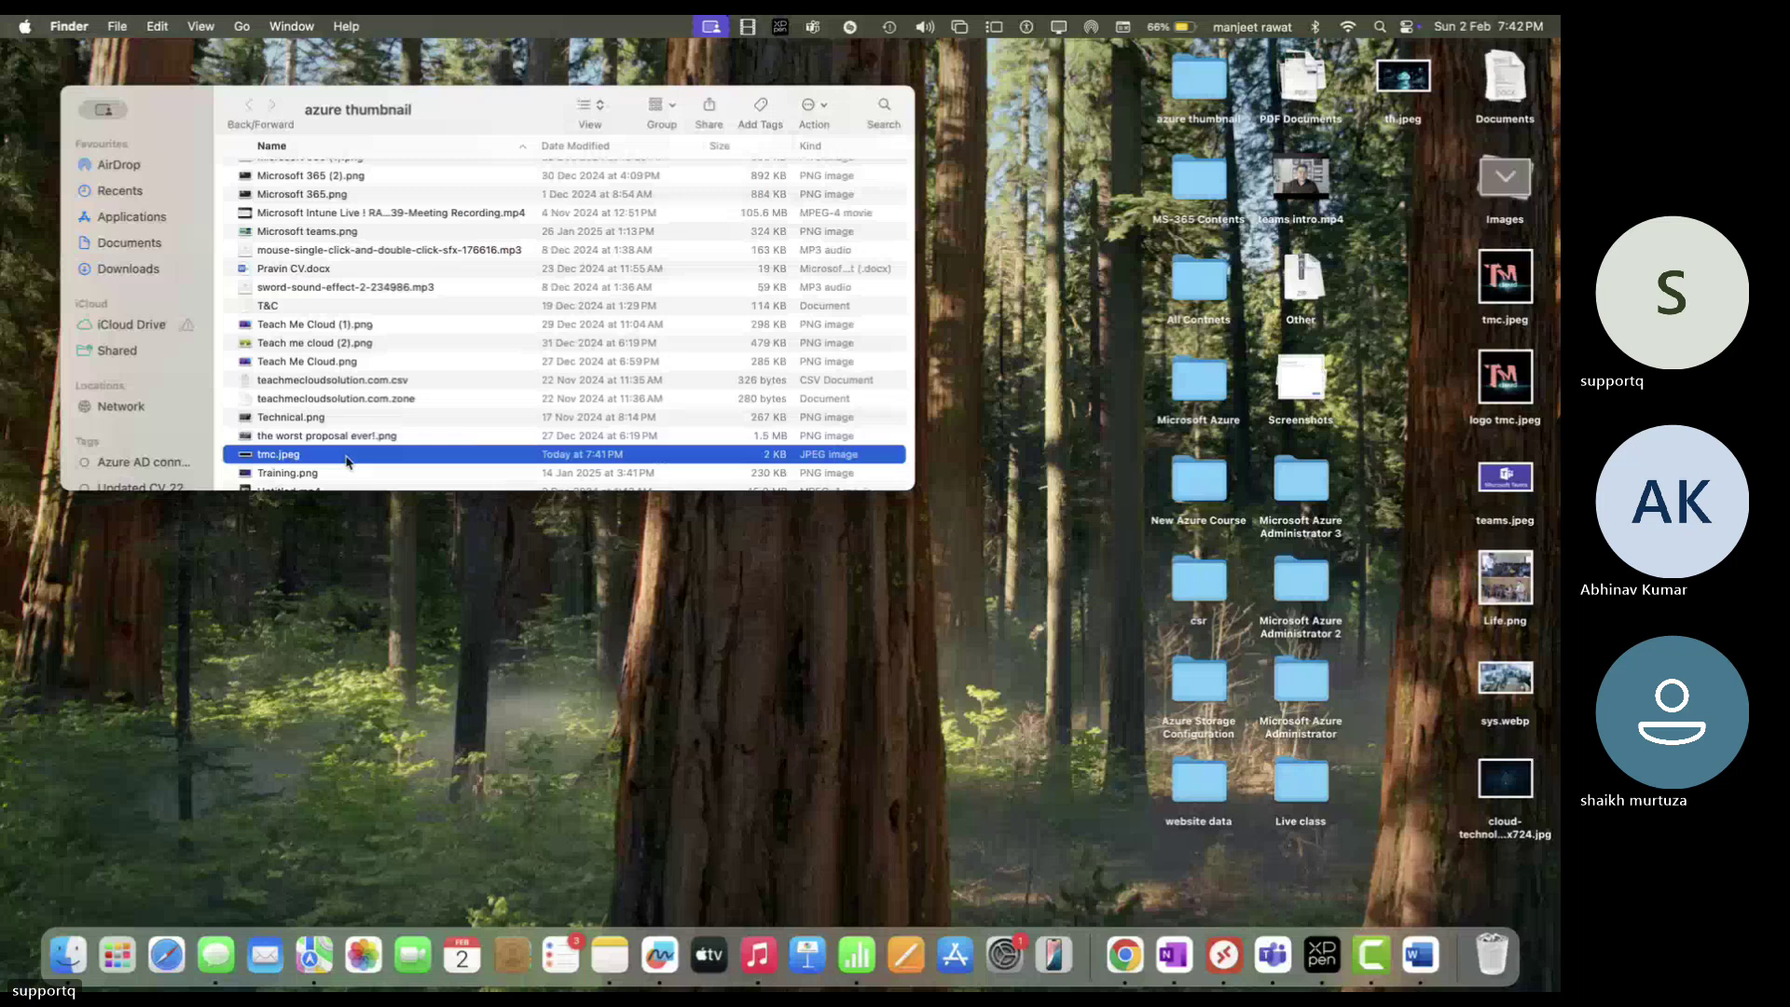
double_click(346, 461)
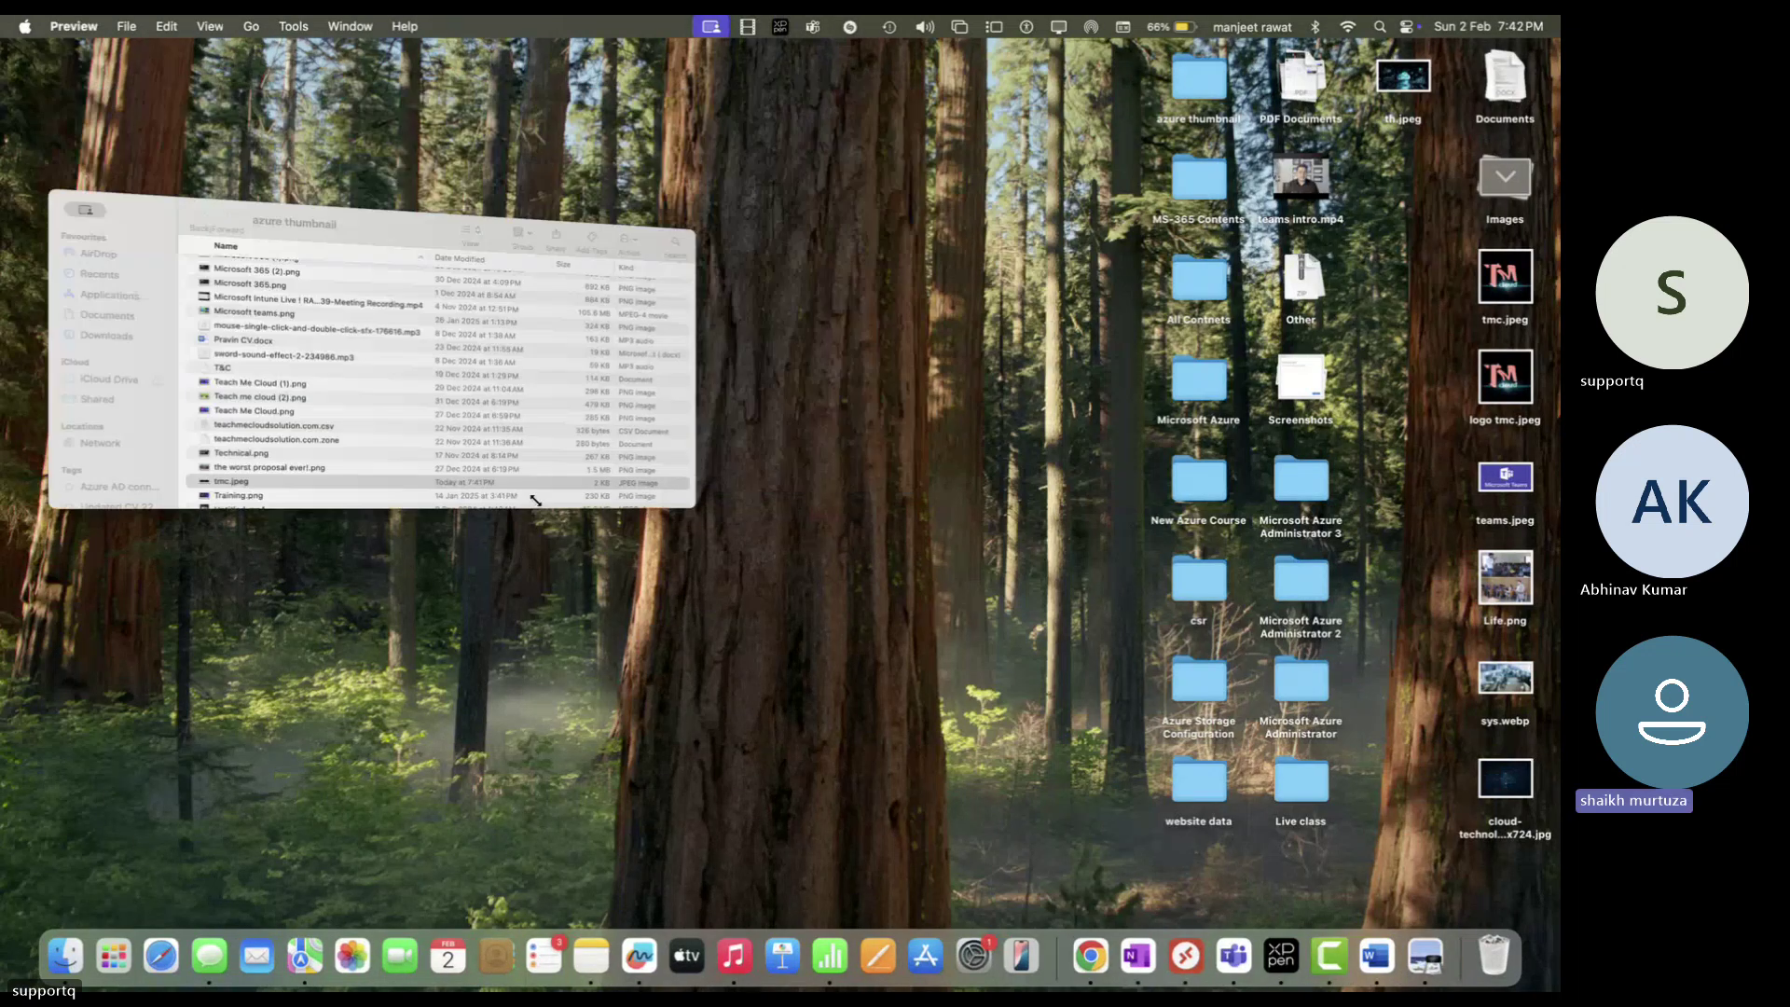
Export the logo from Preview as tmc.png in PNG format to the Desktop
left_click(128, 26)
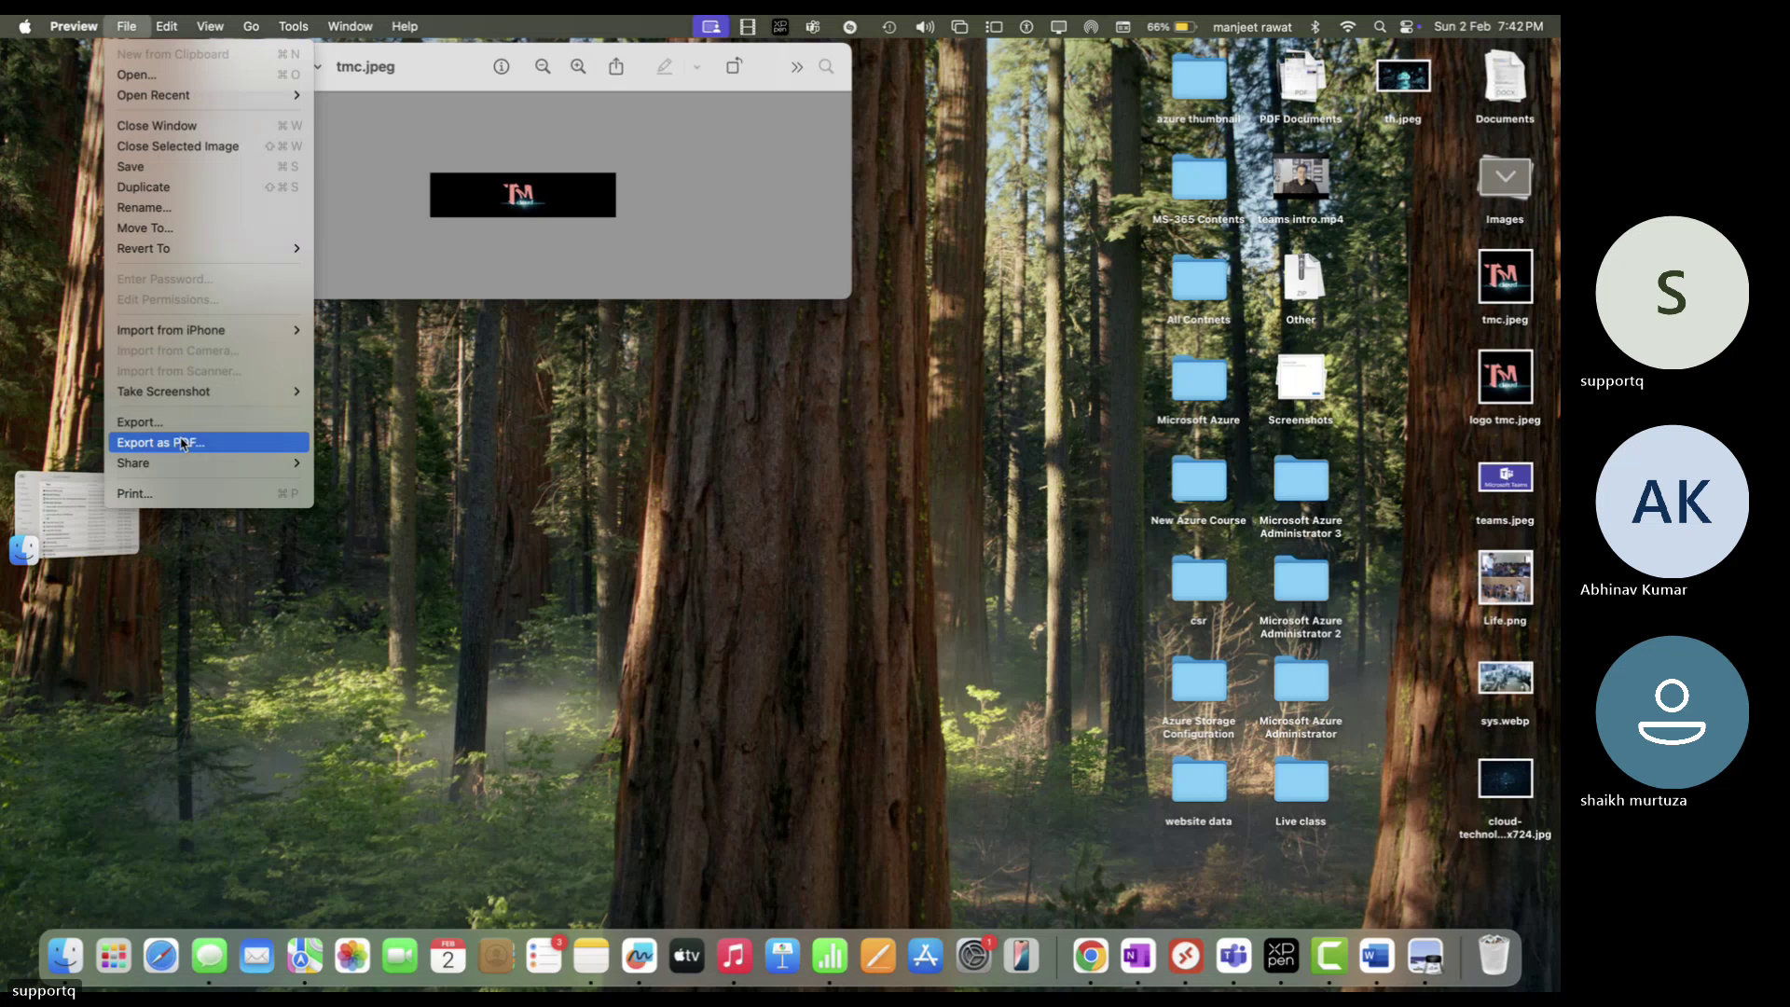
left_click(157, 168)
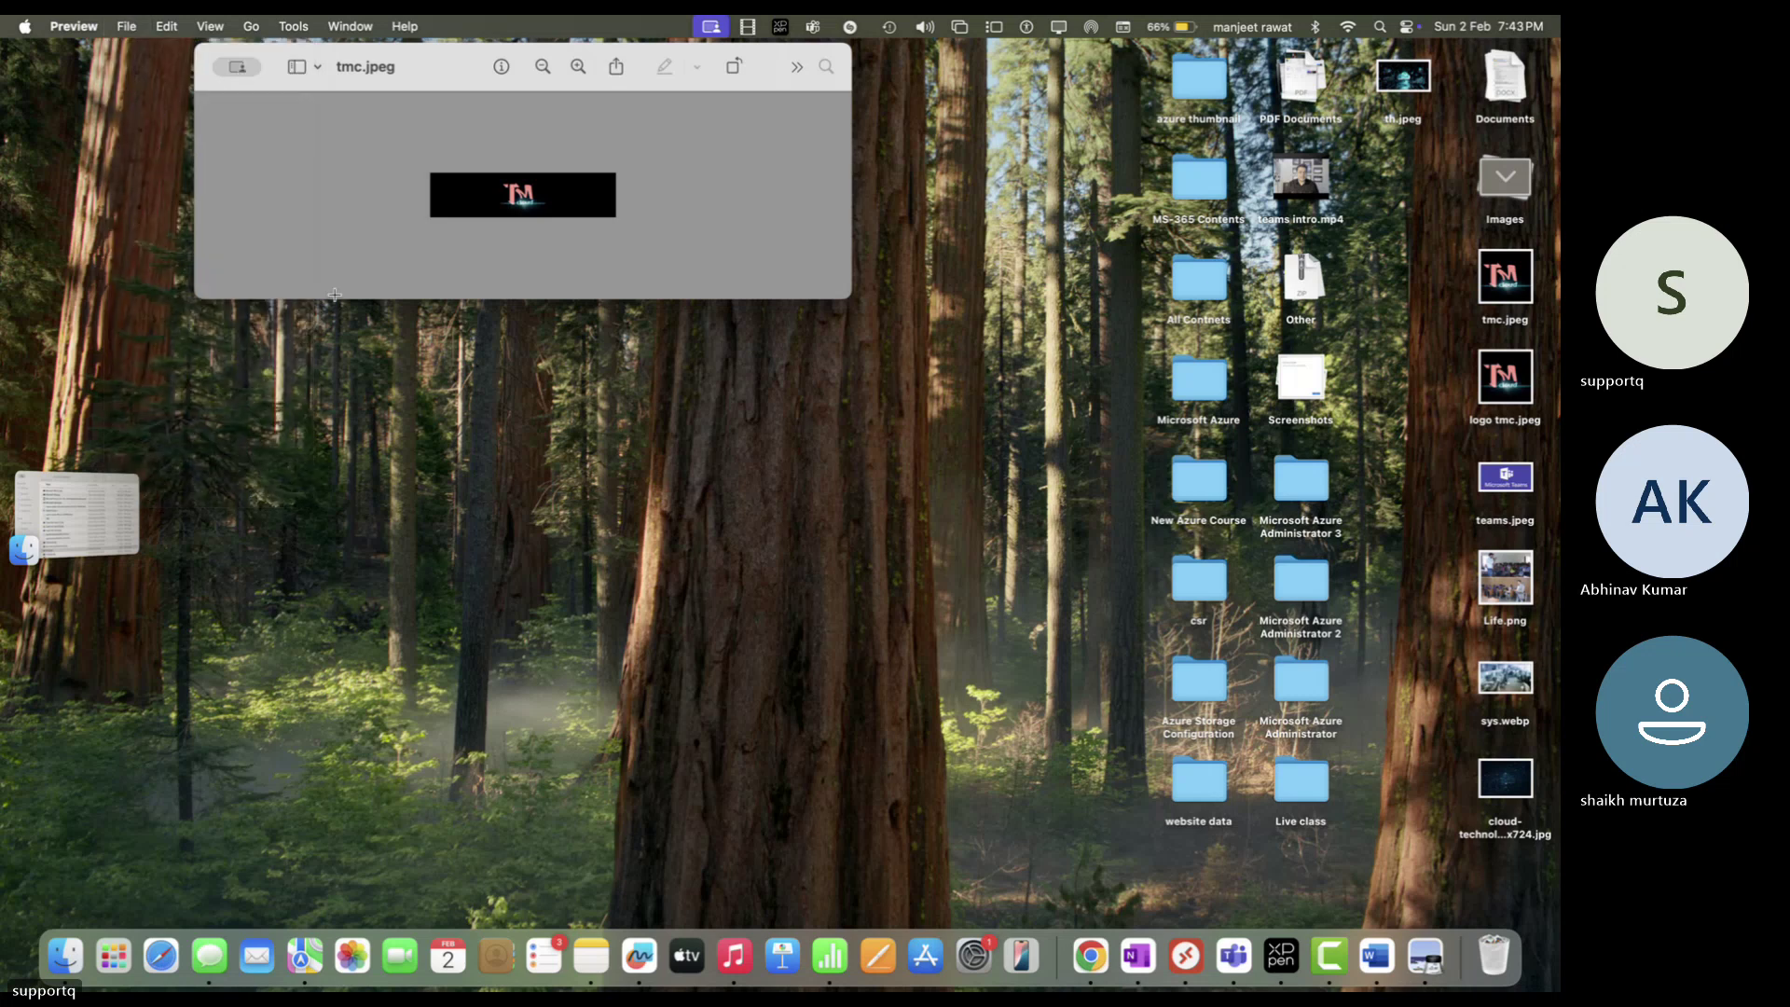
left_click(130, 28)
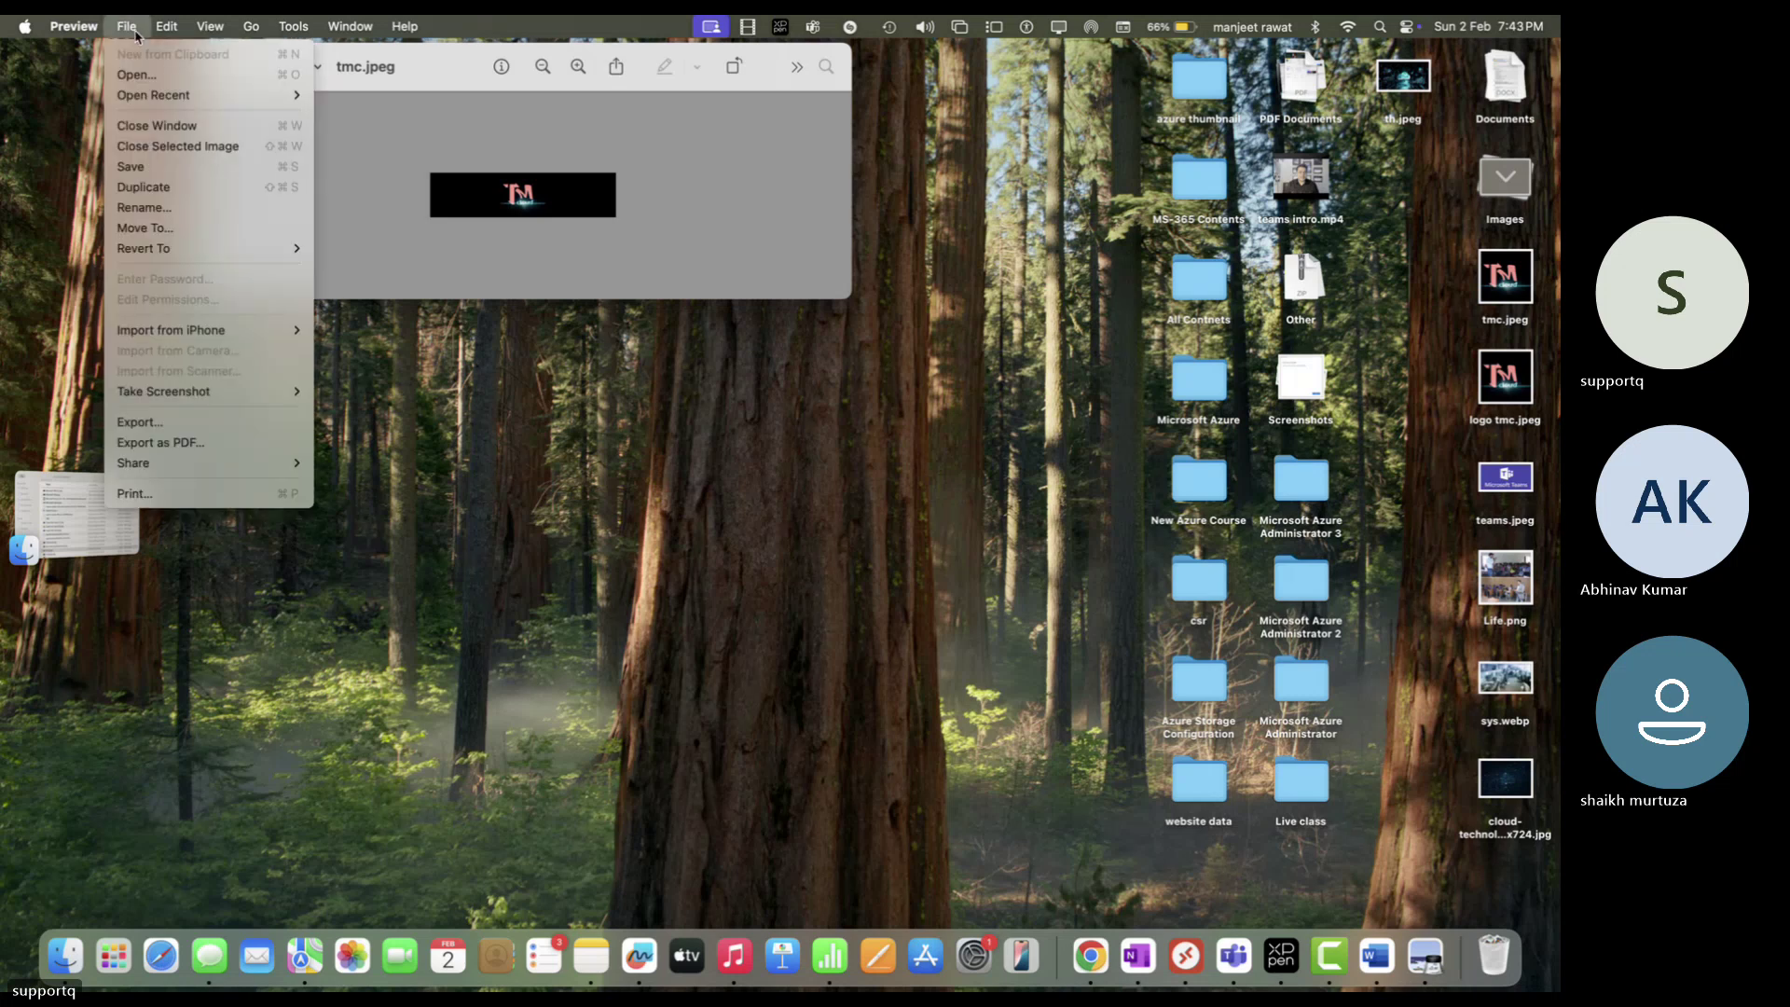
mouse_move(186, 250)
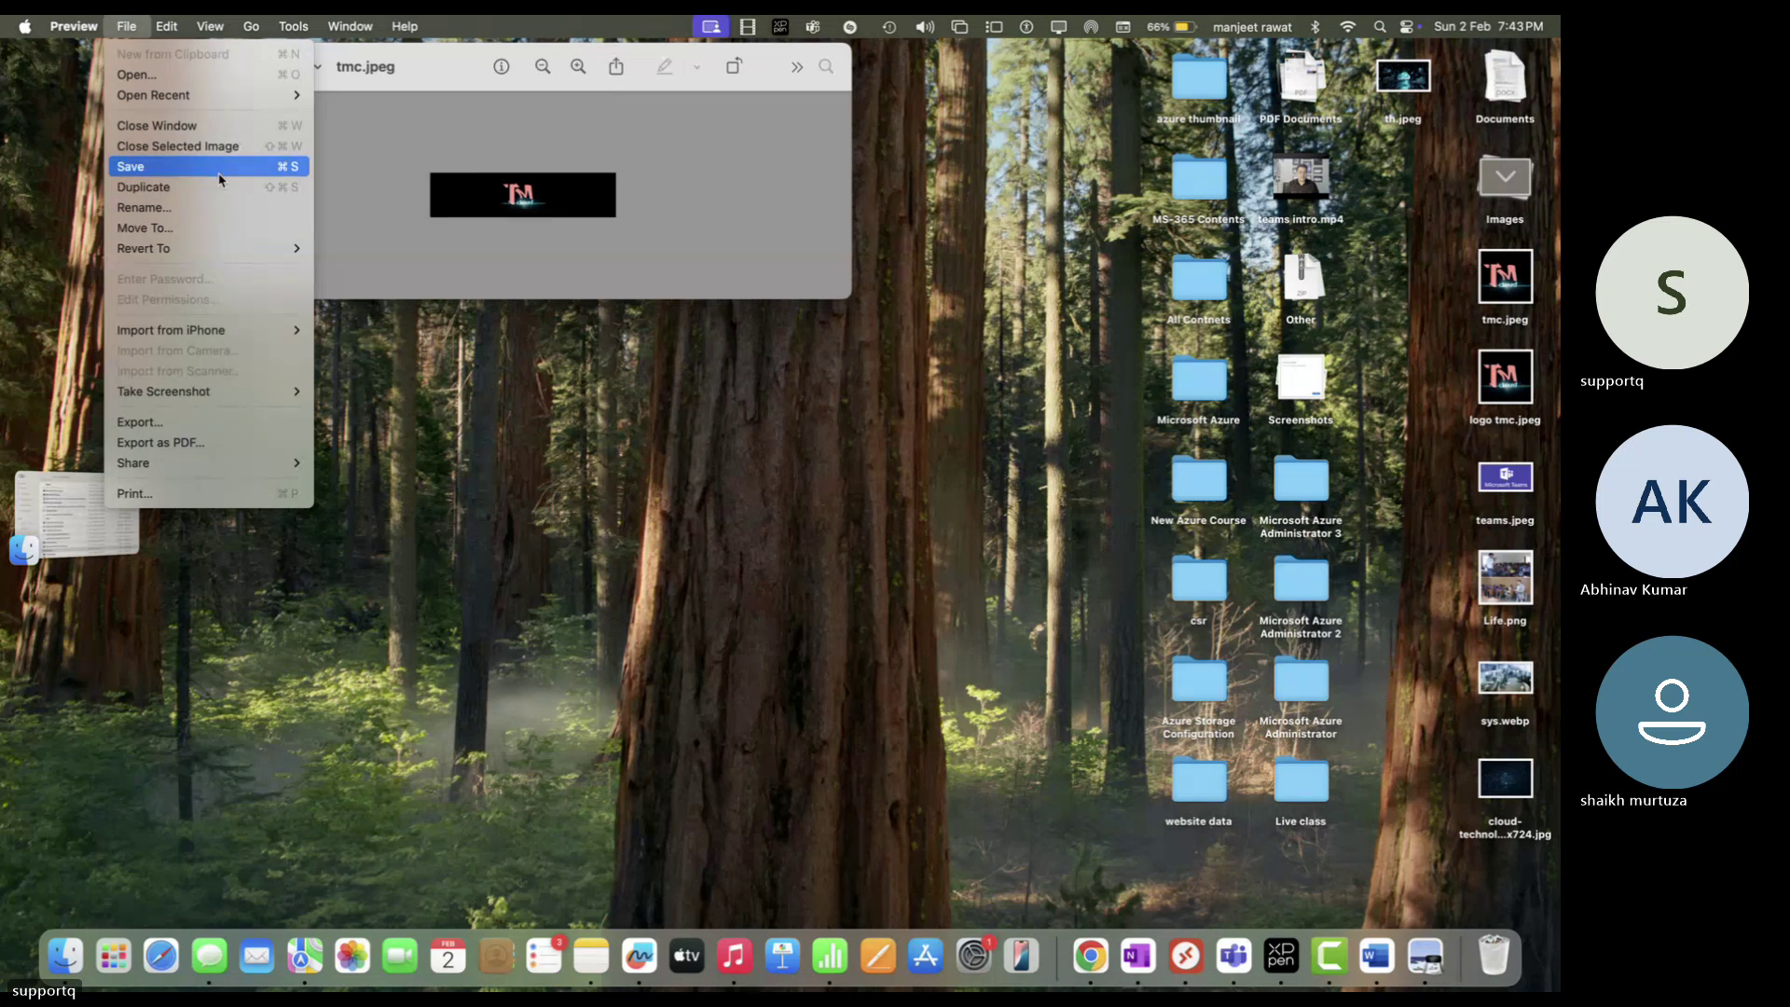
mouse_move(220, 402)
key("Escape")
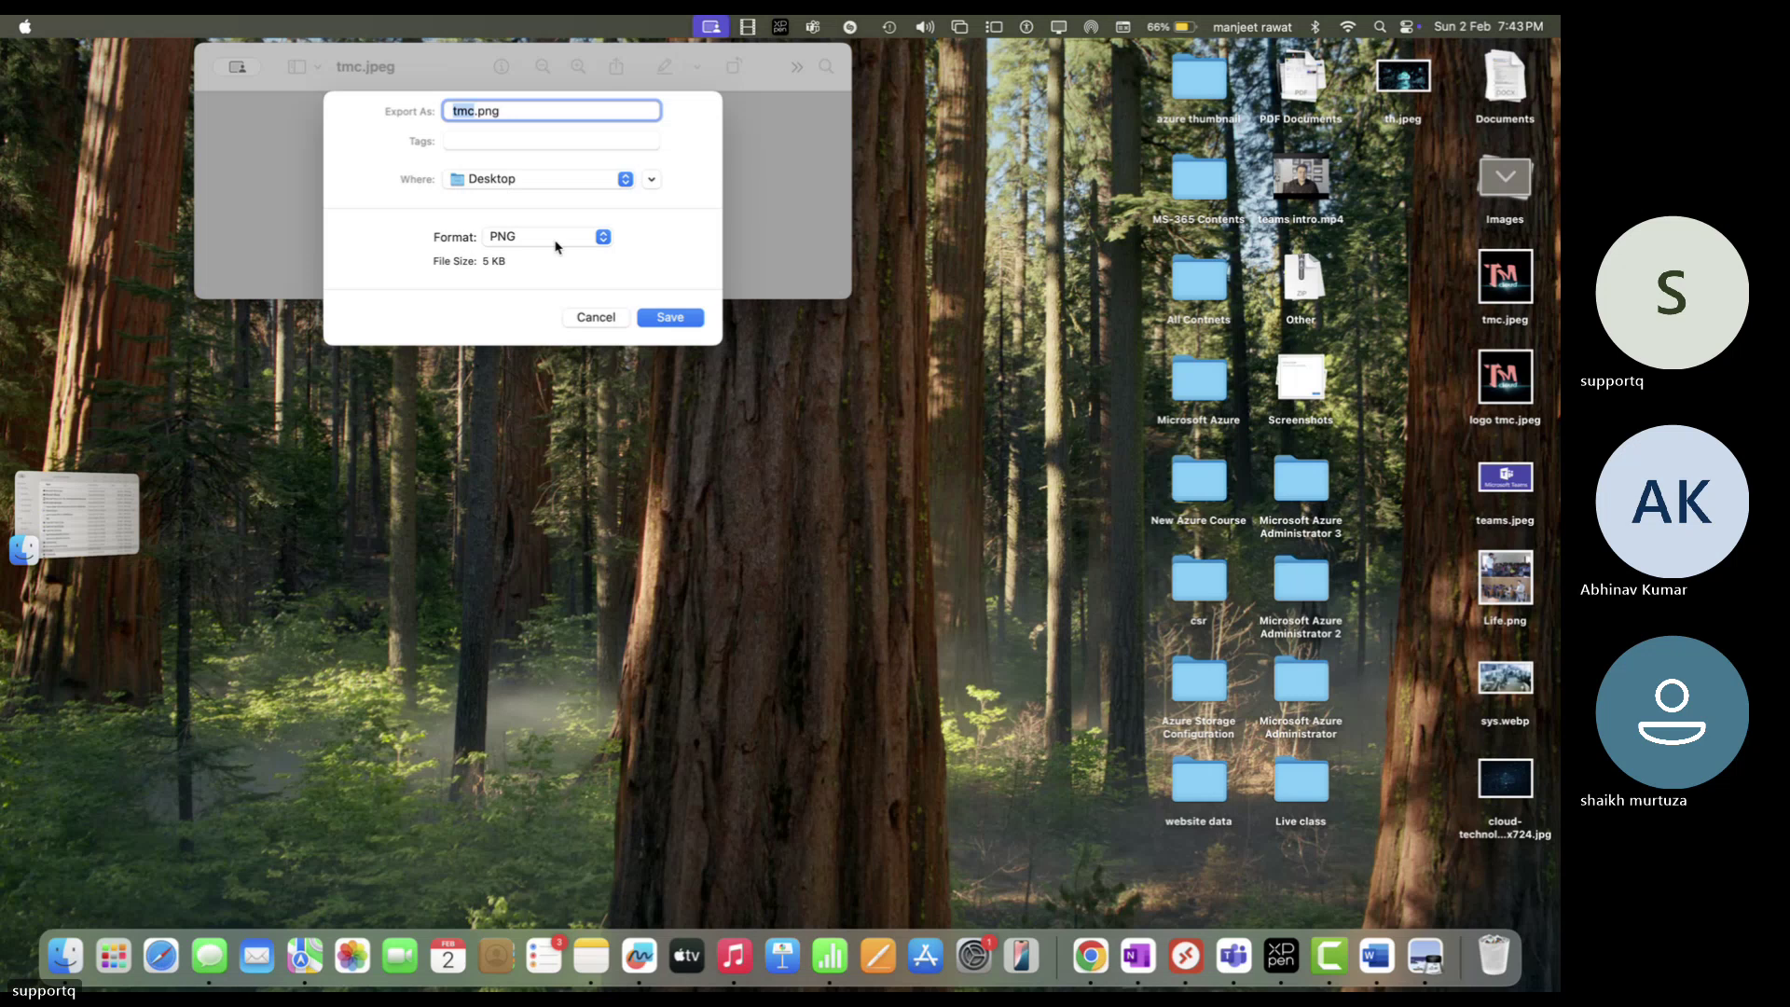
left_click(559, 240)
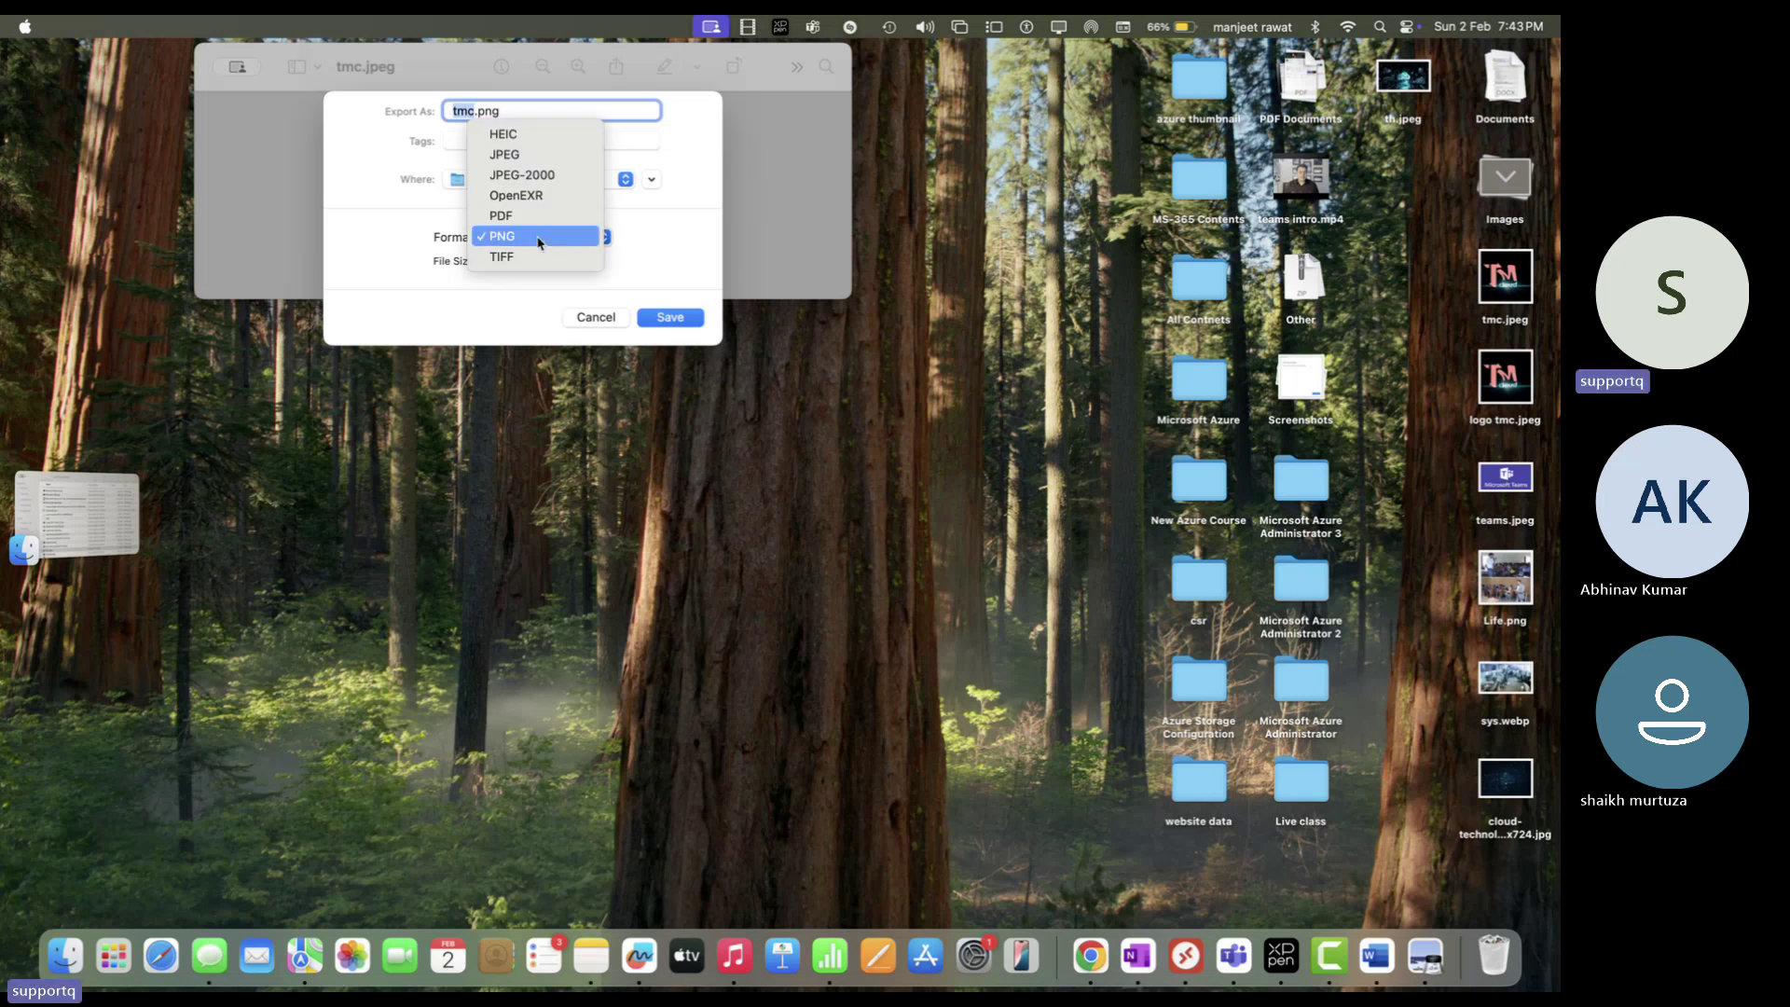
left_click(552, 236)
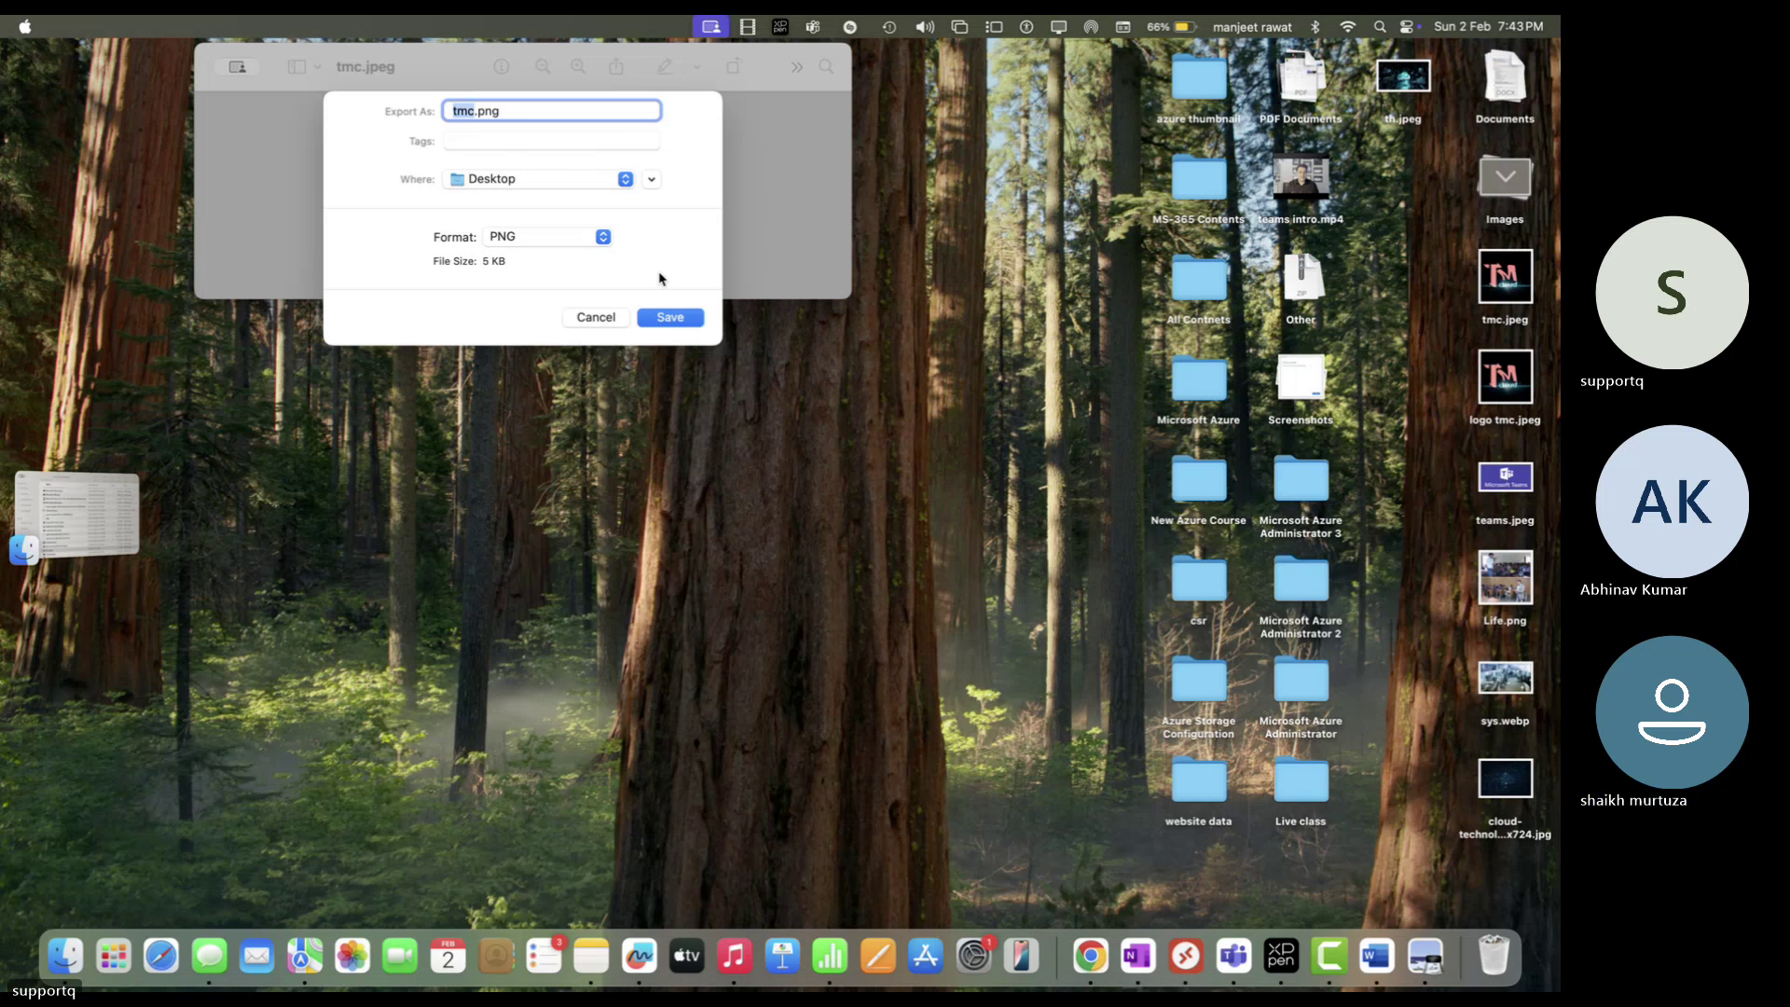
left_click(672, 318)
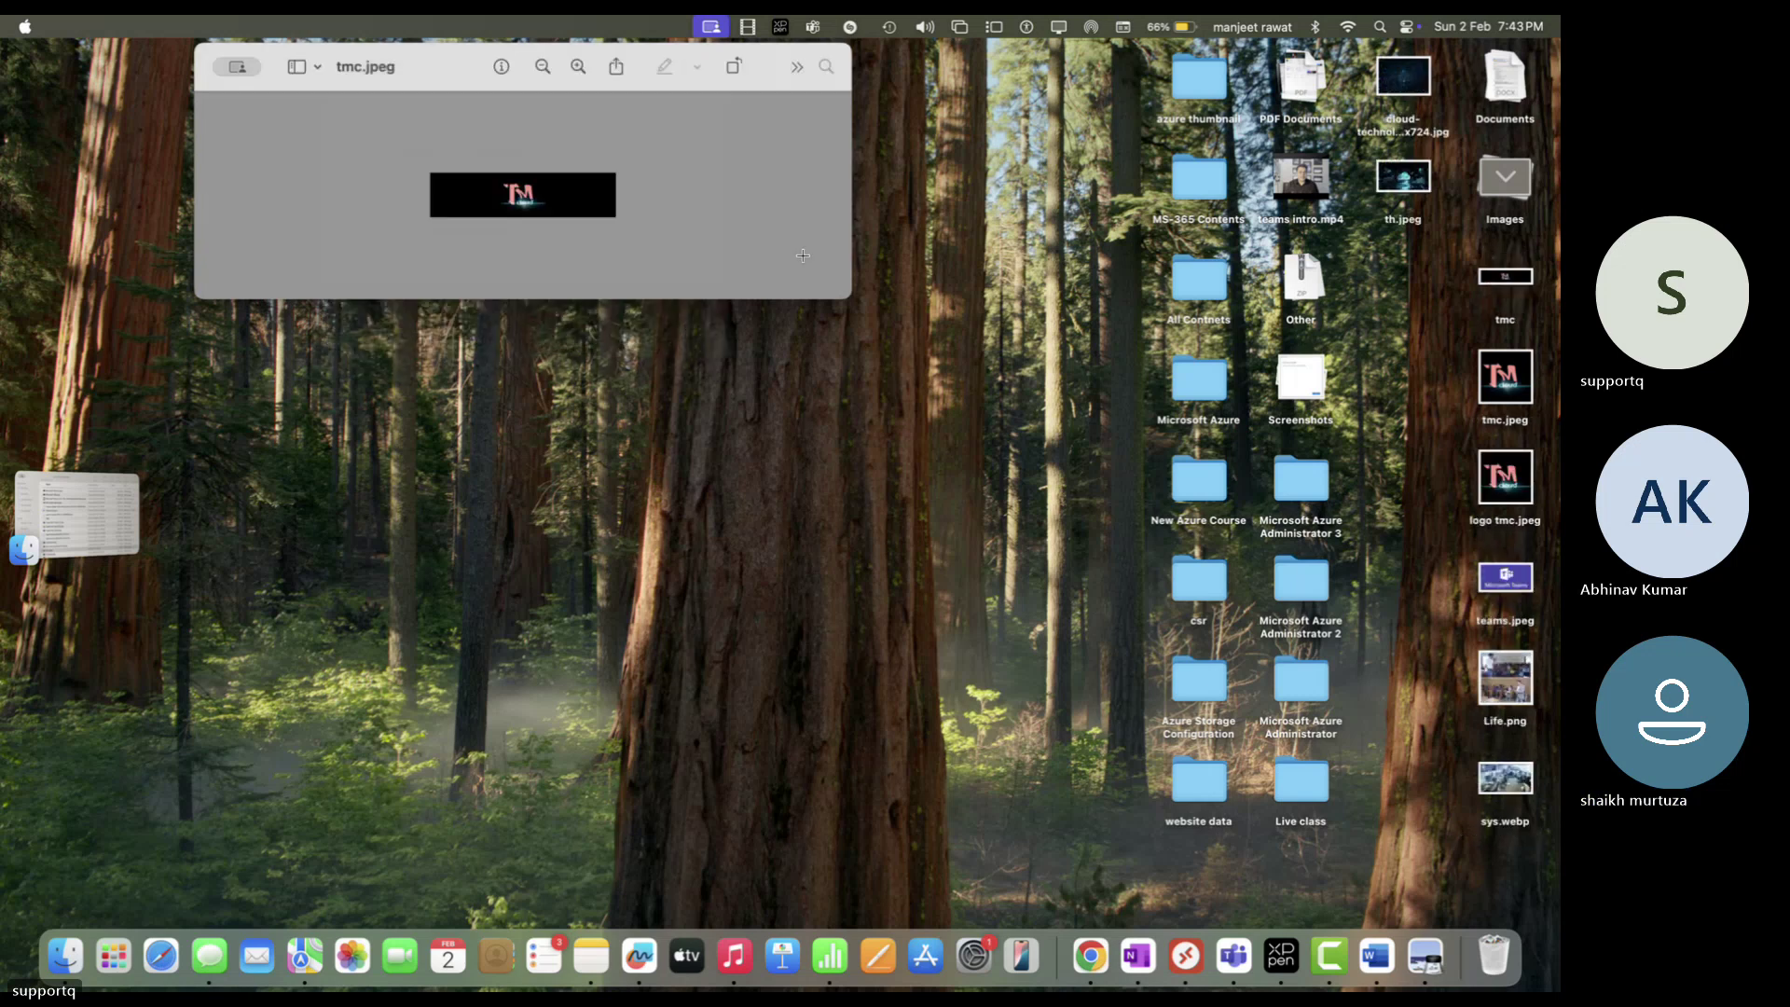
key("ctrl+Right")
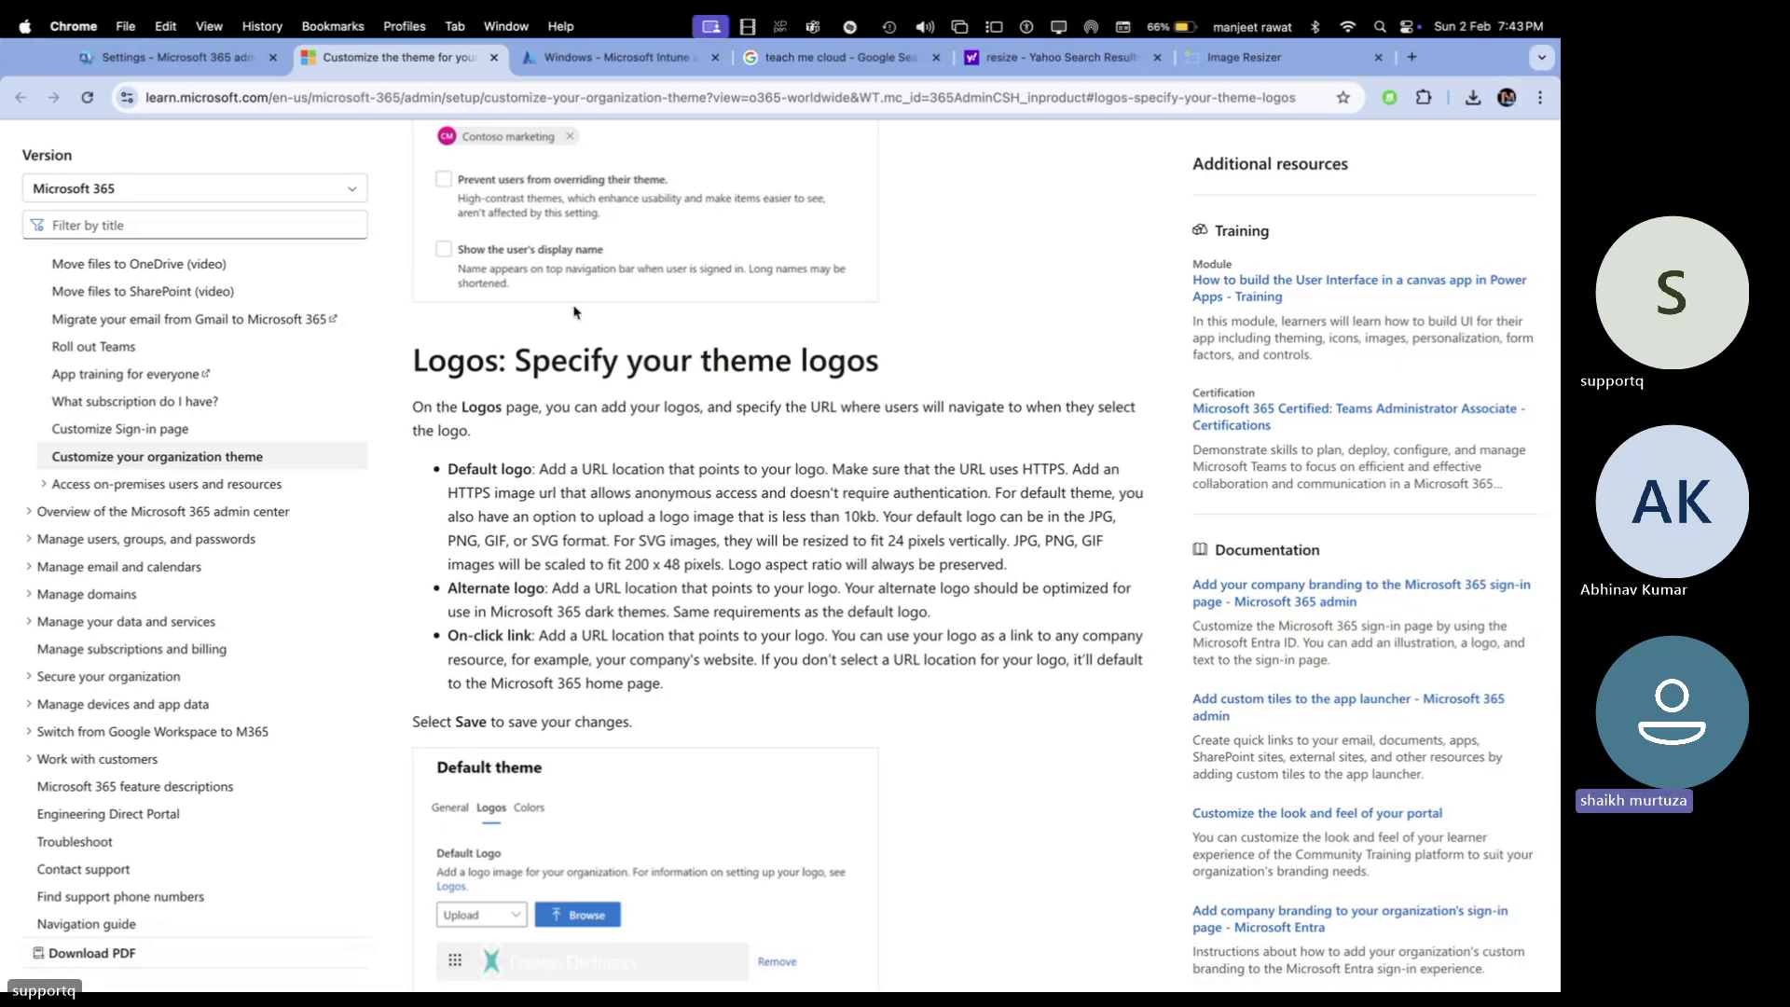
Upload tmc.png from the Desktop as the Default Logo, save the theme and close the panel
left_click(566, 58)
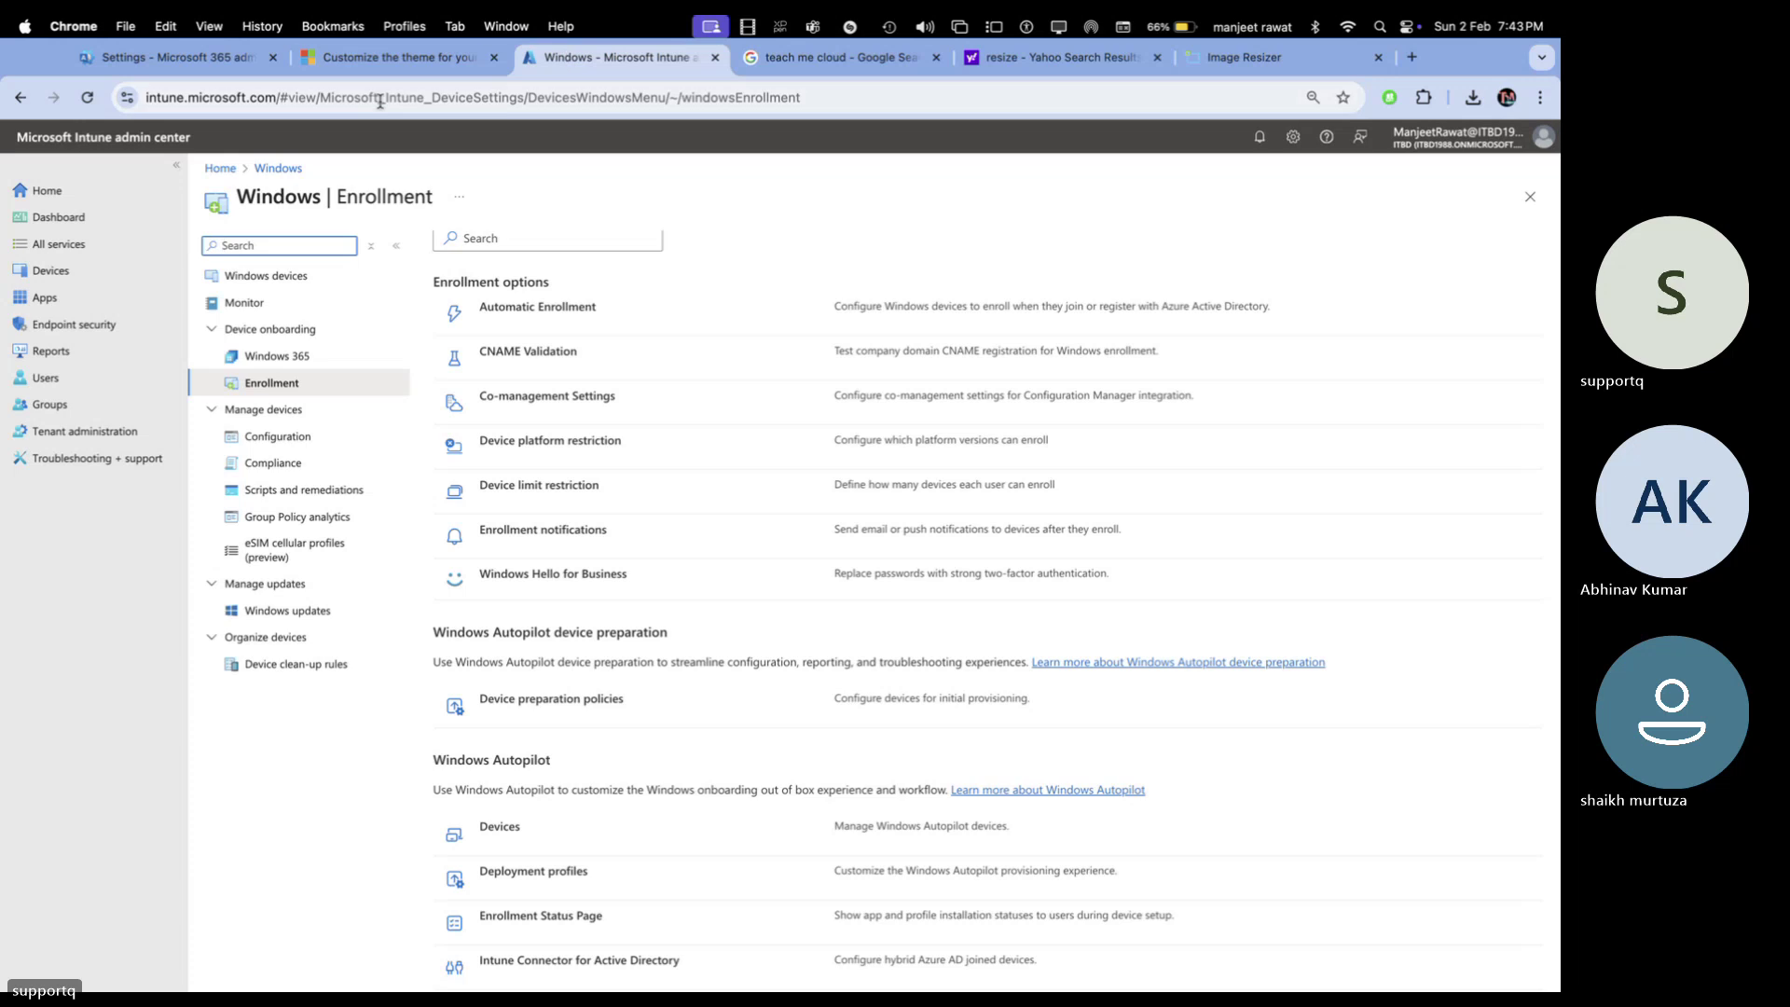
left_click(187, 58)
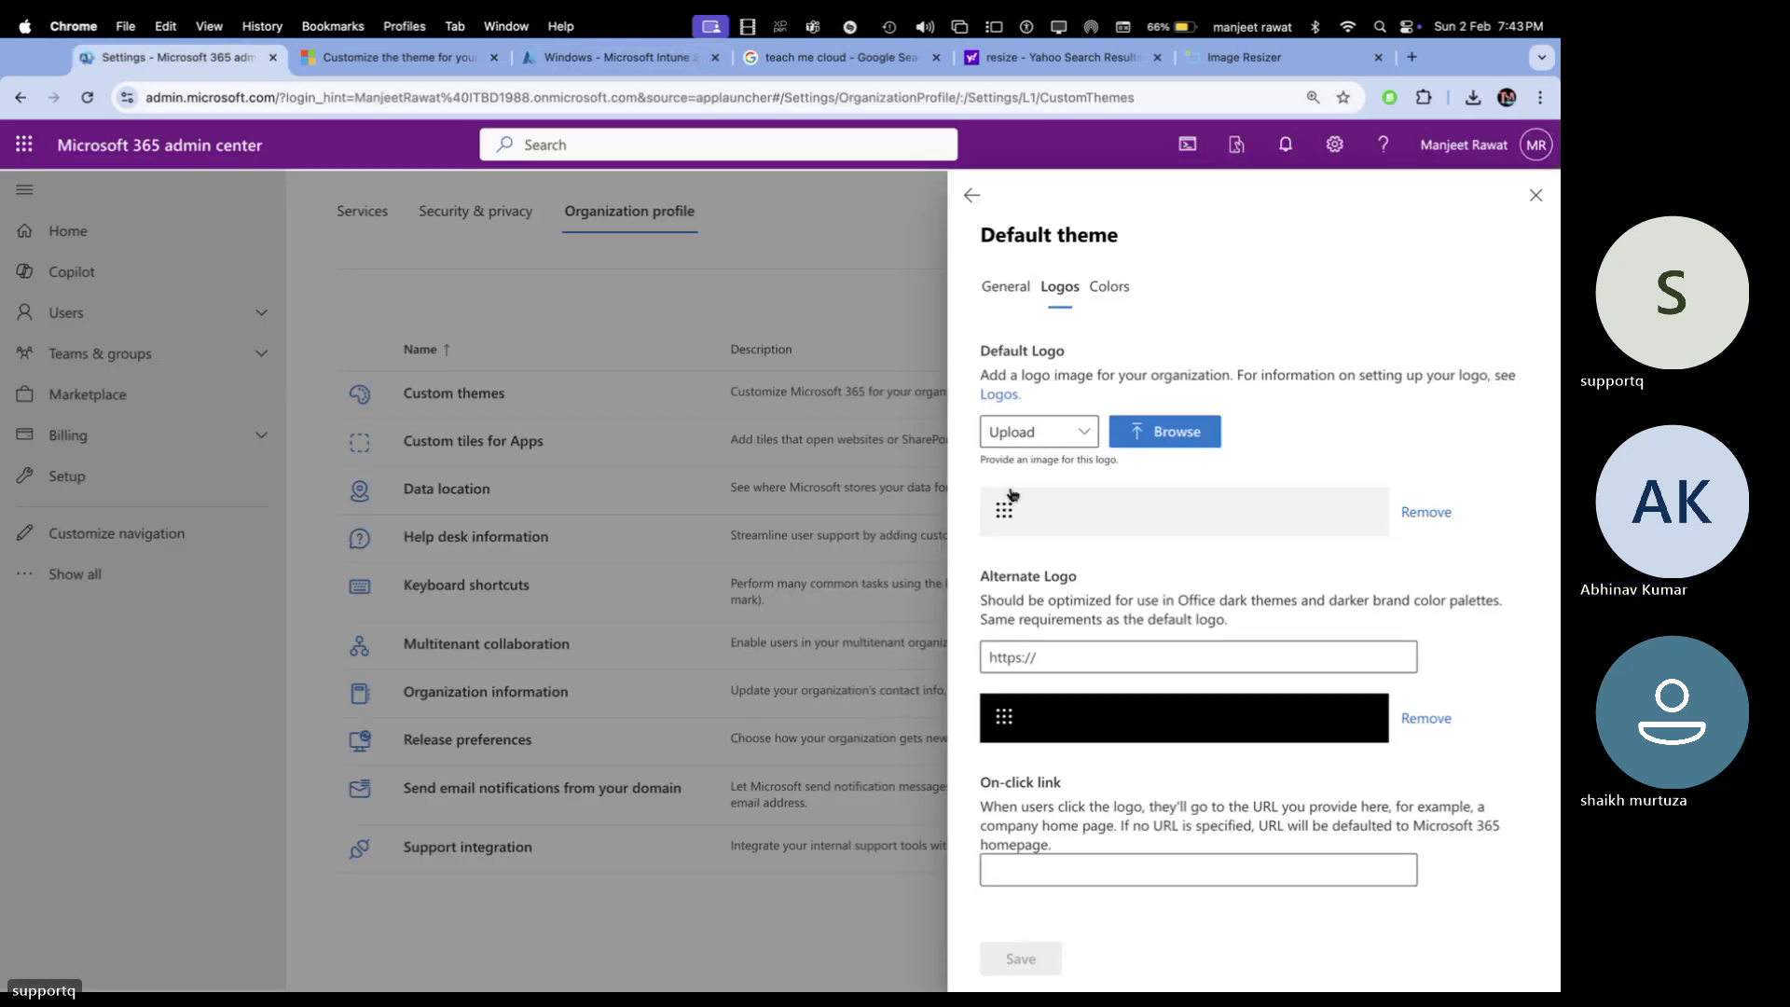
left_click(1189, 425)
left_click(787, 373)
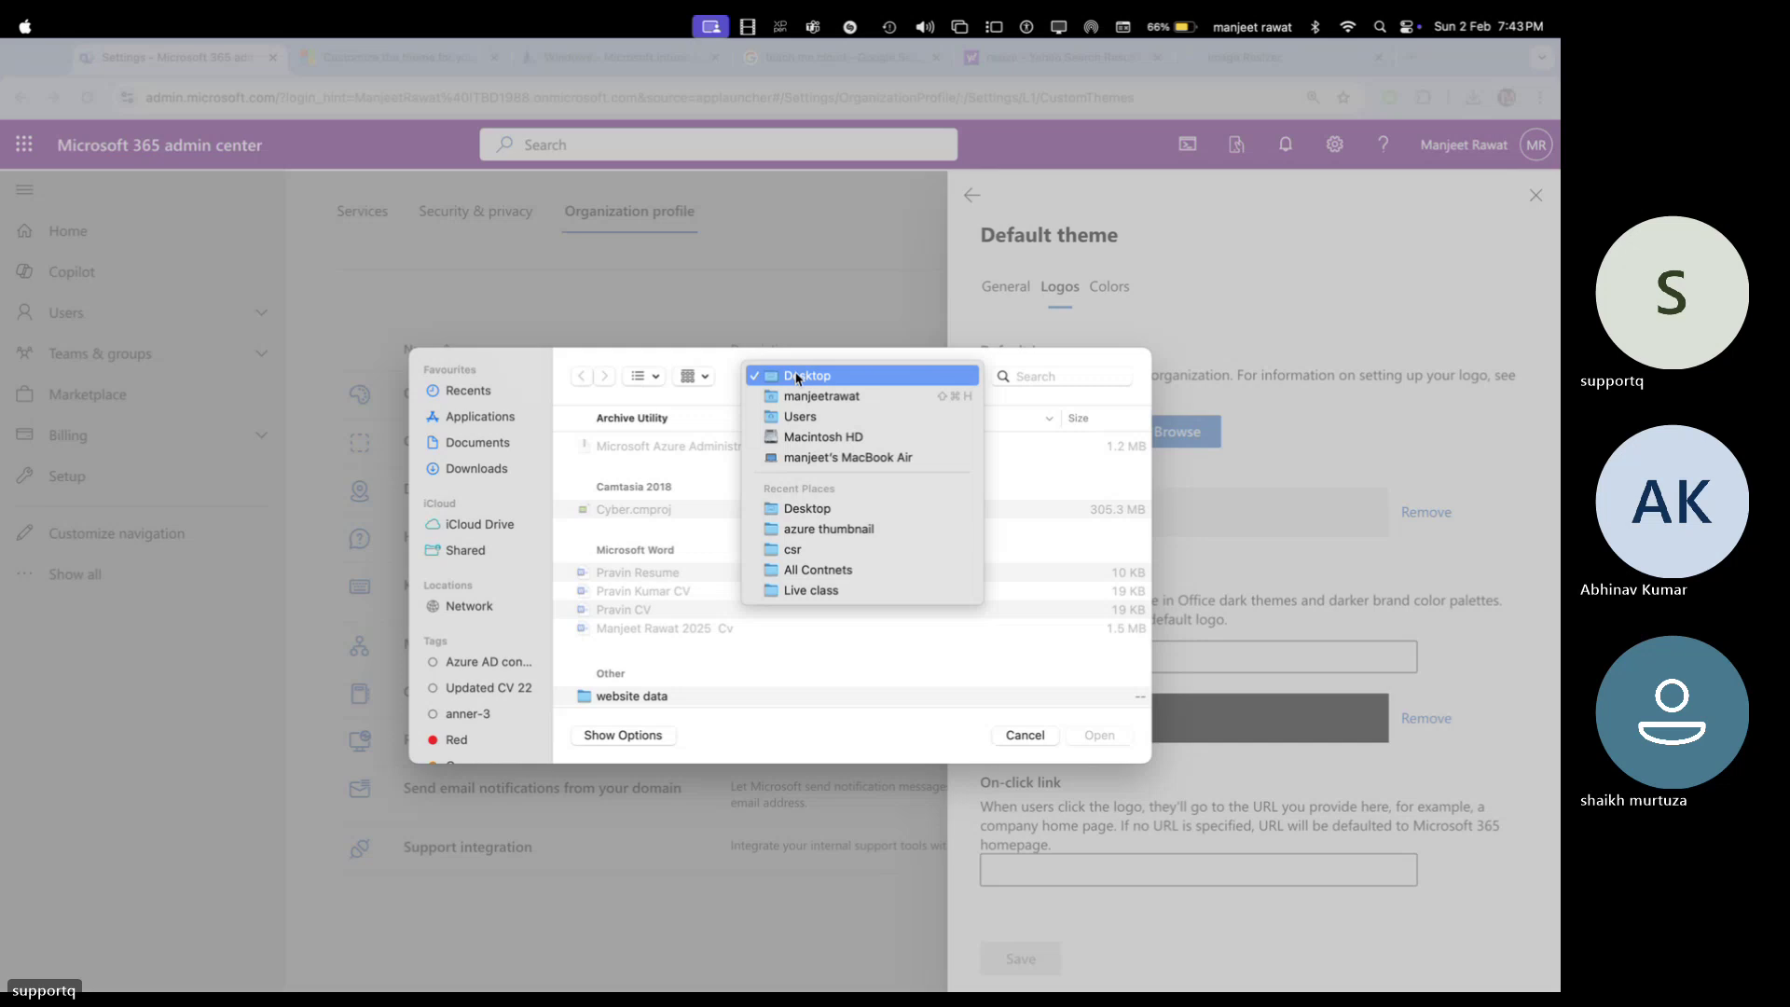
left_click(840, 663)
scroll(780, 612, "down", 5)
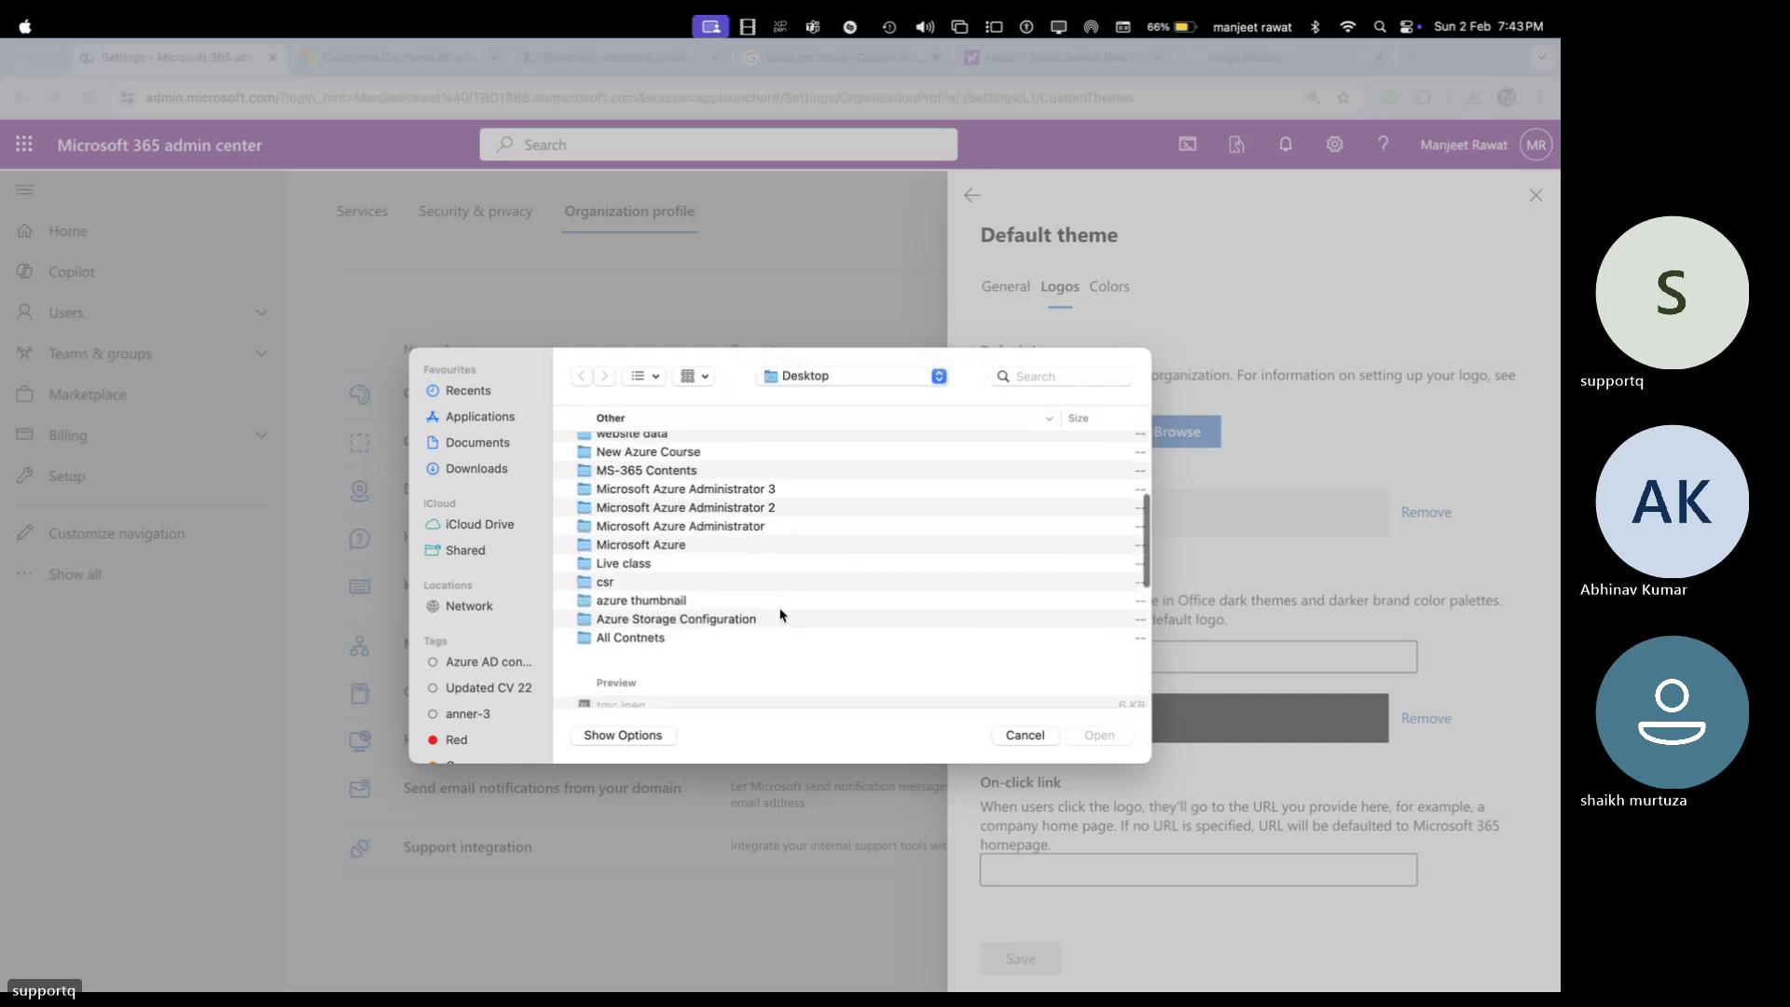
scroll(780, 614, "down", 3)
double_click(645, 608)
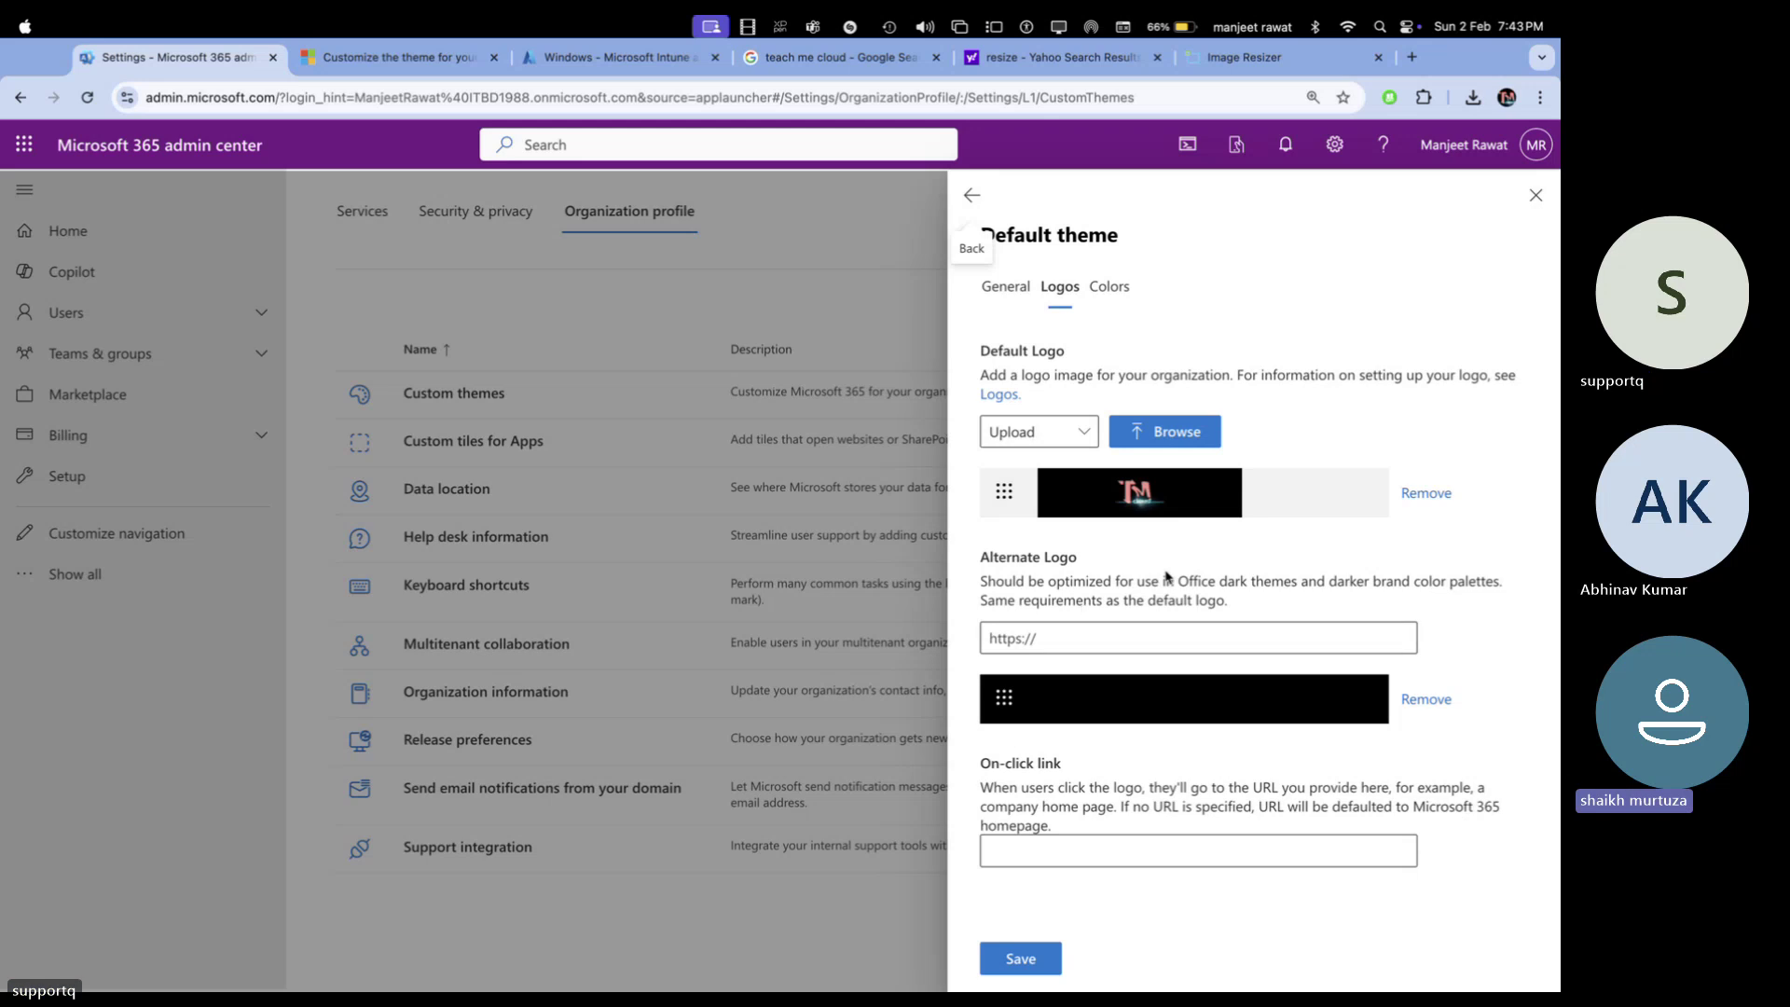
left_click(1026, 961)
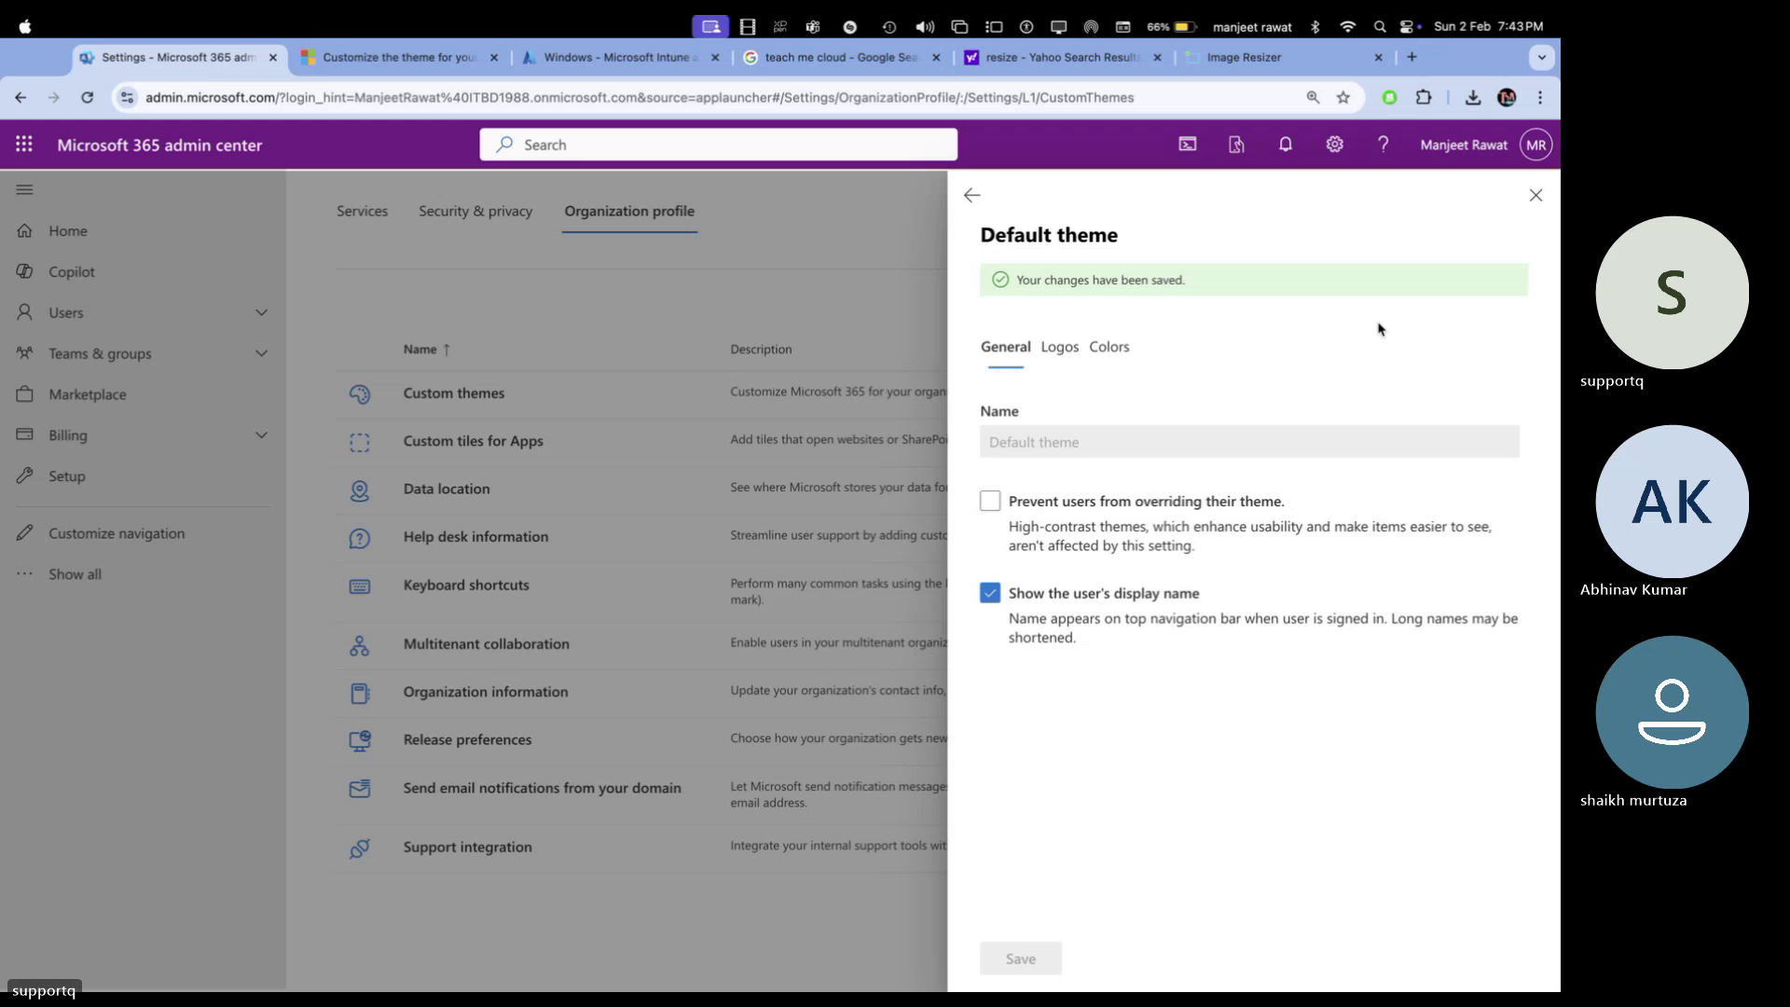
left_click(1536, 196)
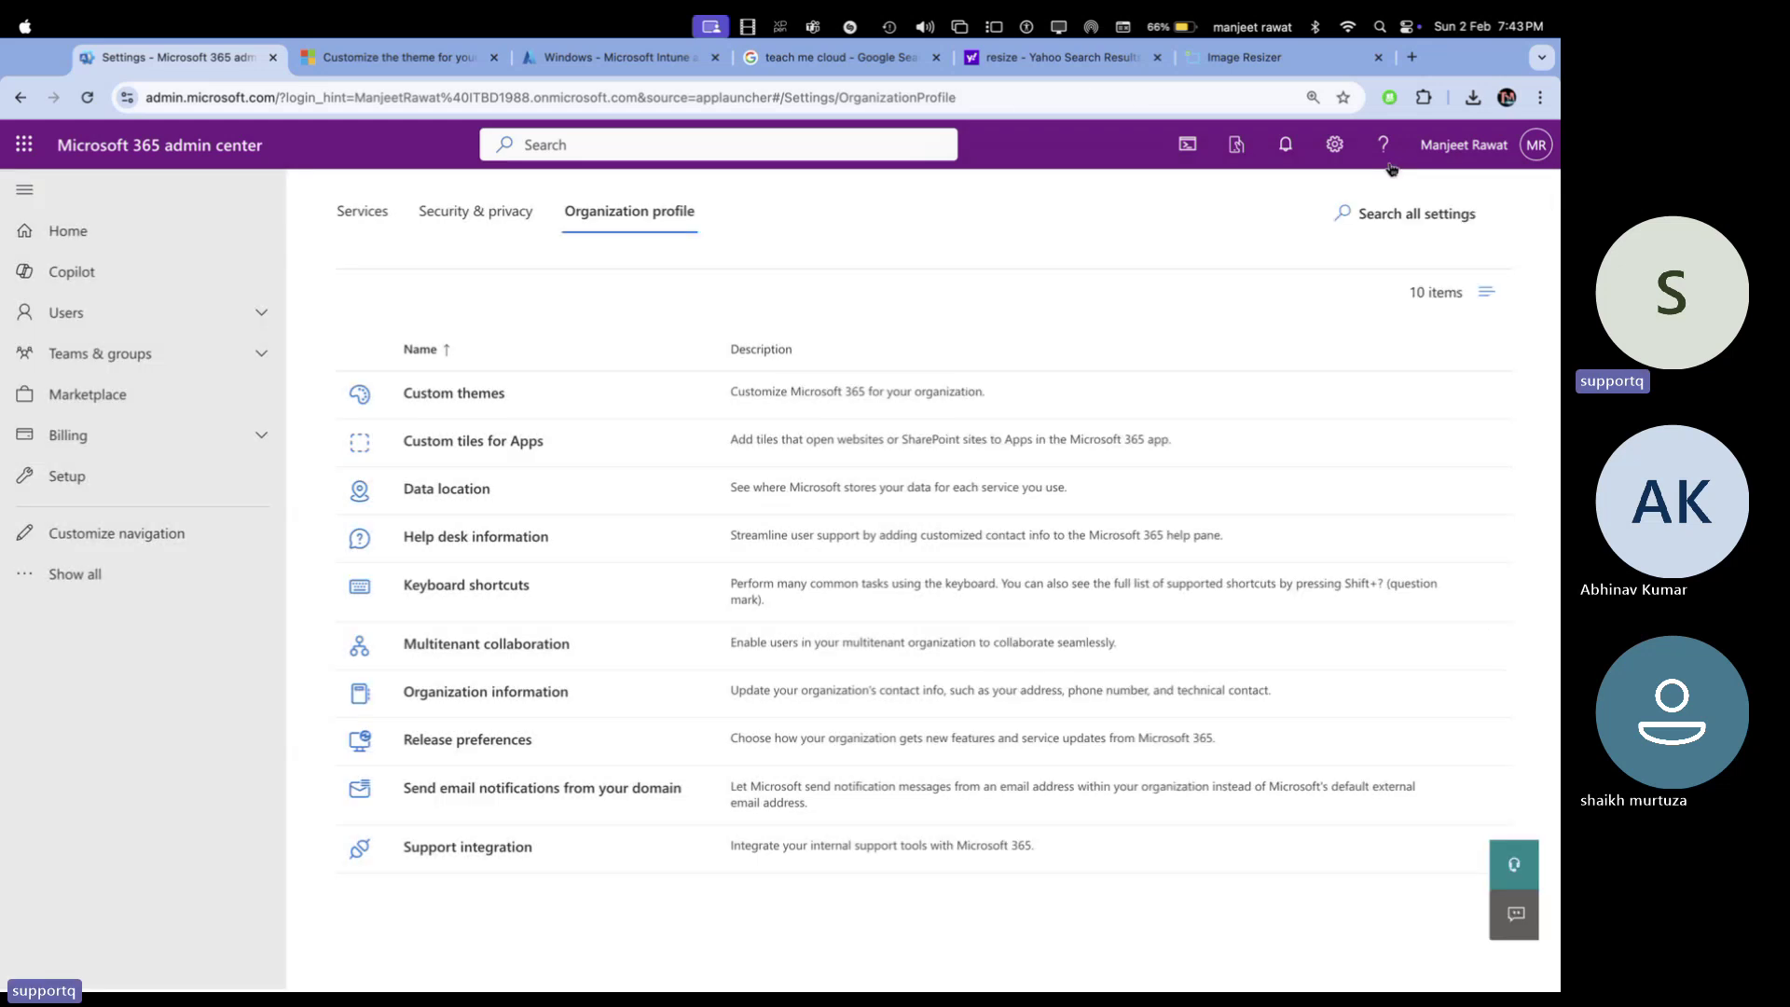
Reload the admin center, open Custom themes > Default theme, and view its Colors tab
left_click(1059, 110)
key("Return")
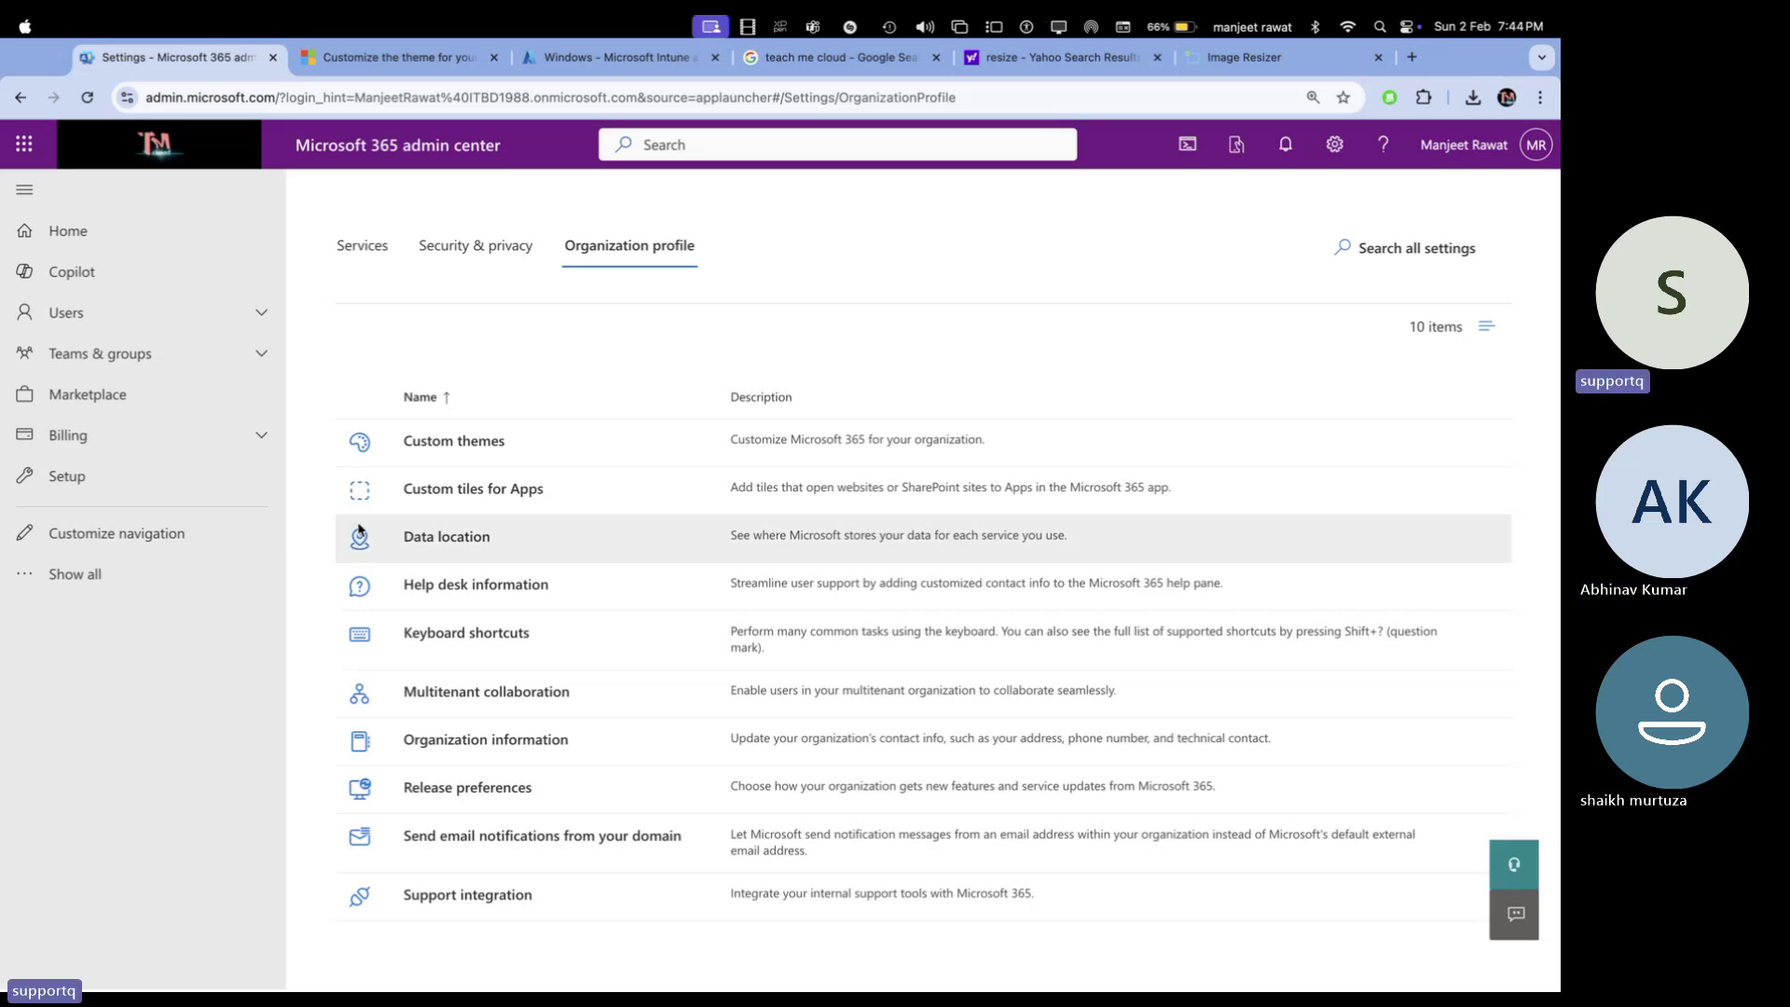
left_click(504, 451)
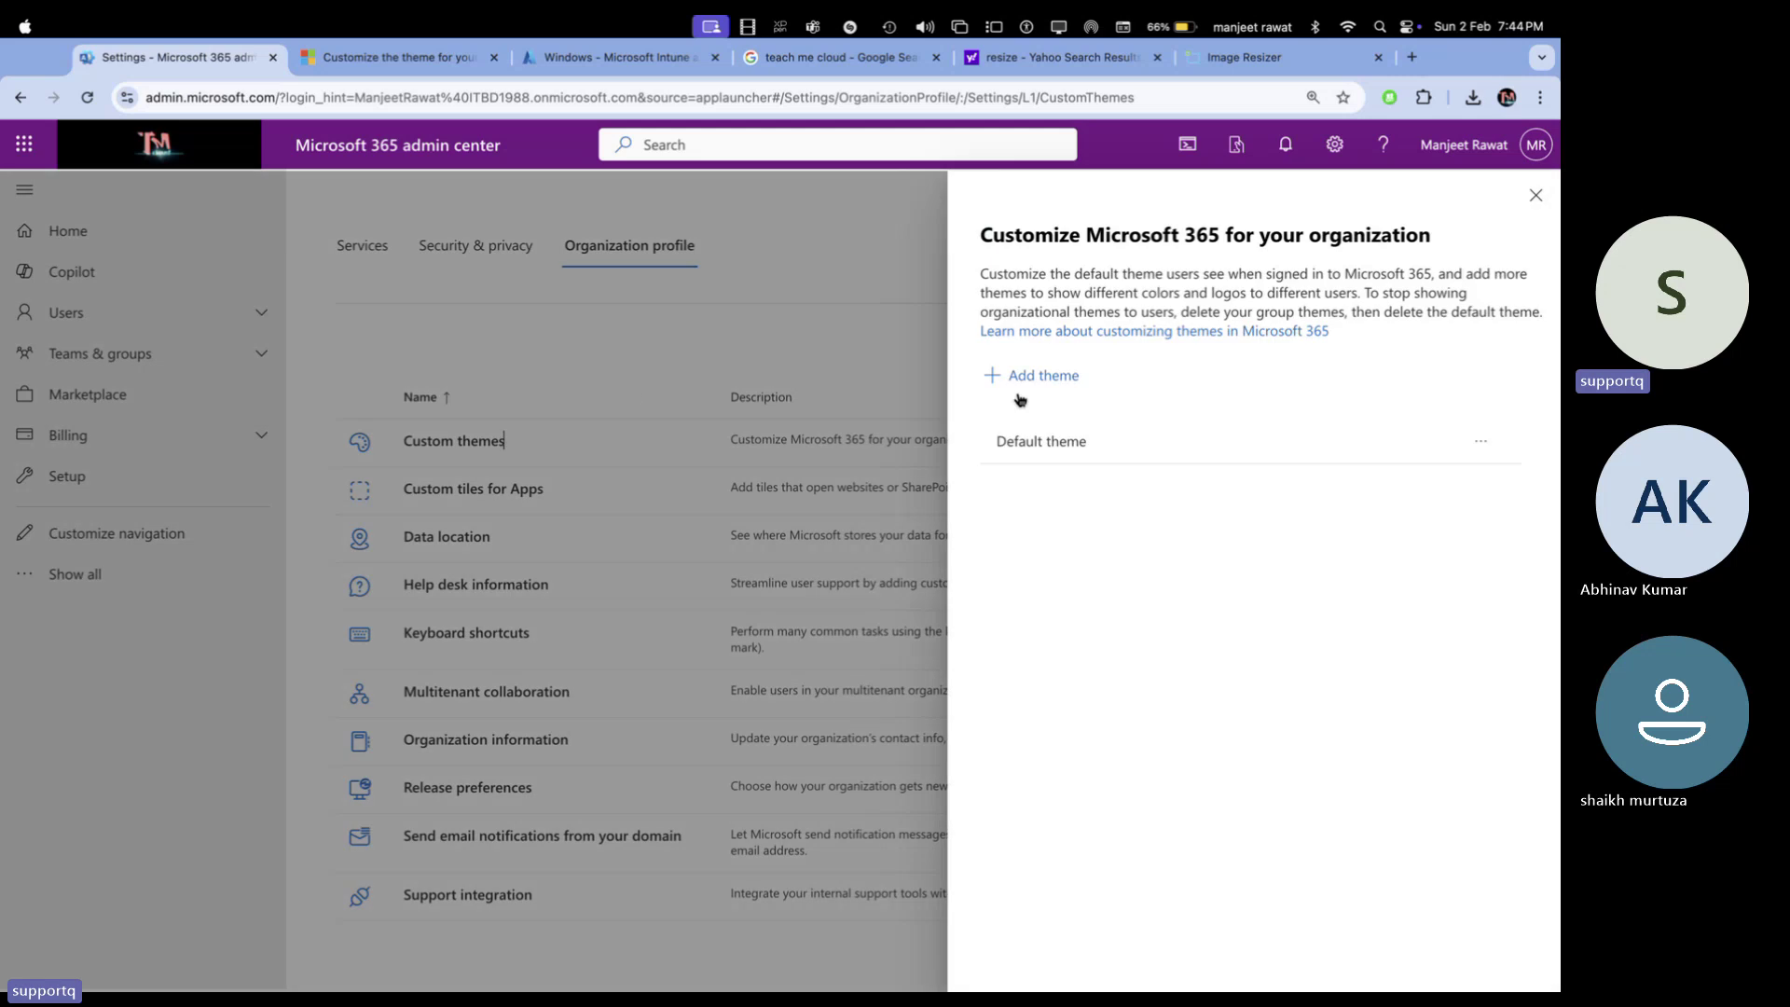
left_click(1039, 448)
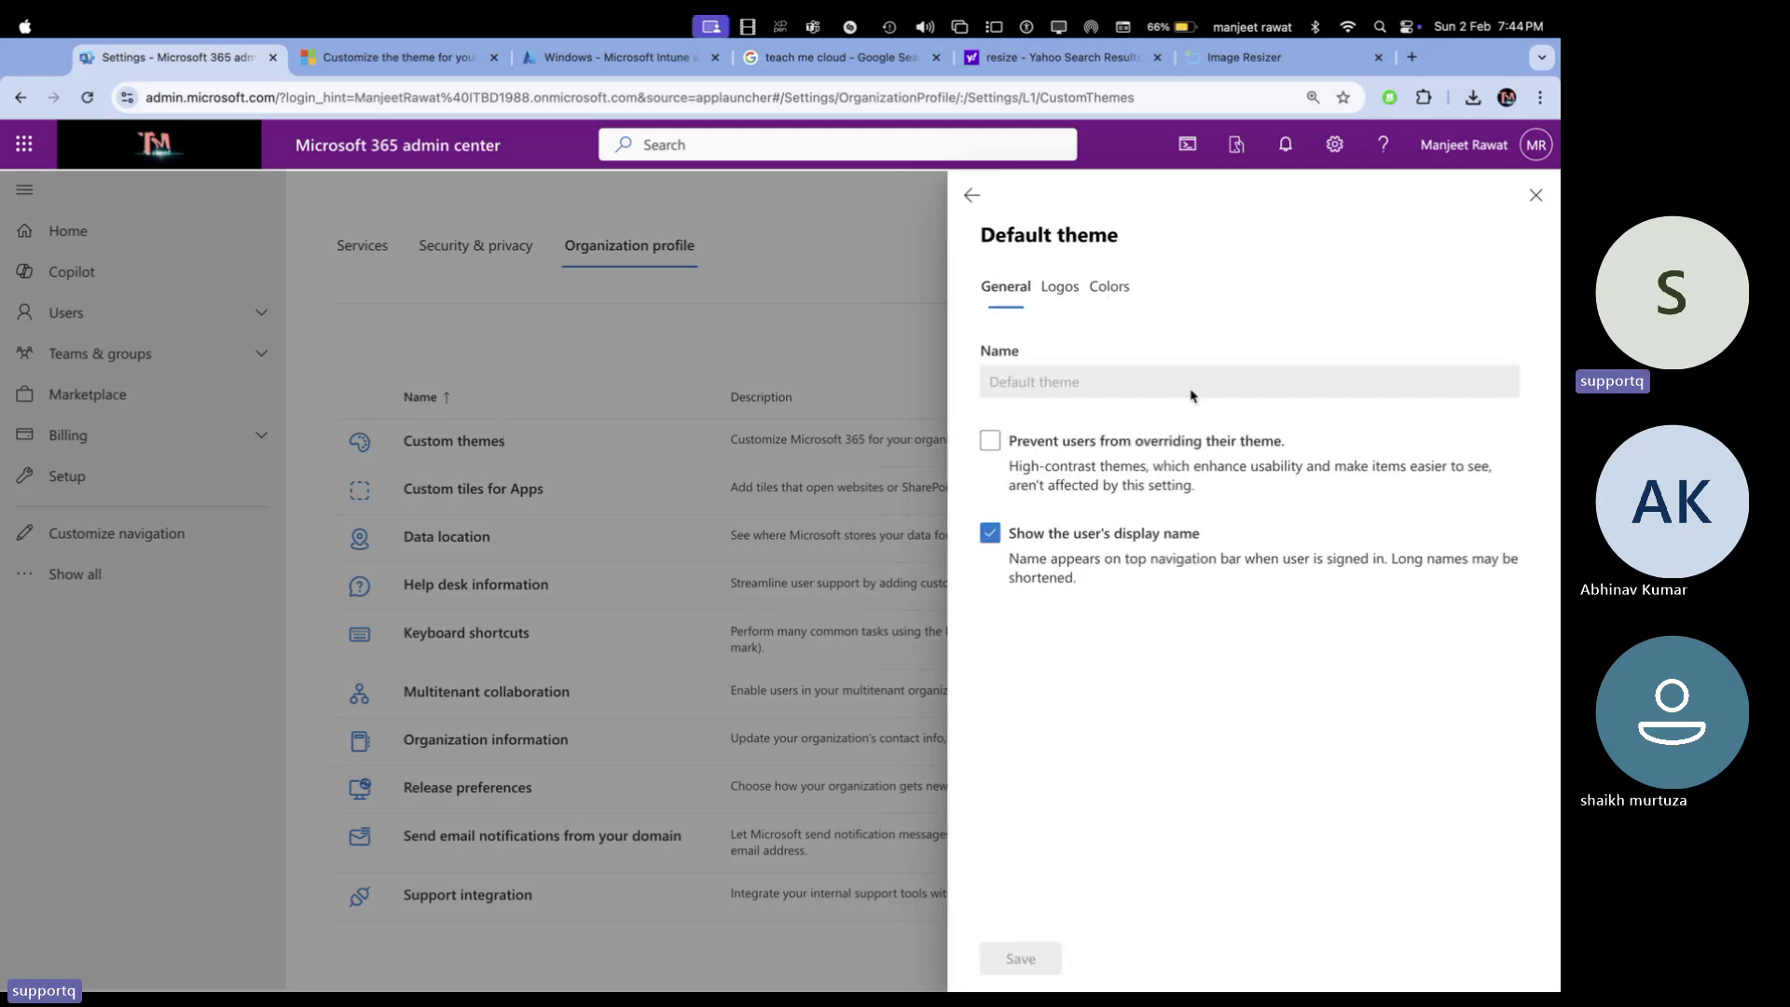
left_click(1070, 295)
left_click(1109, 285)
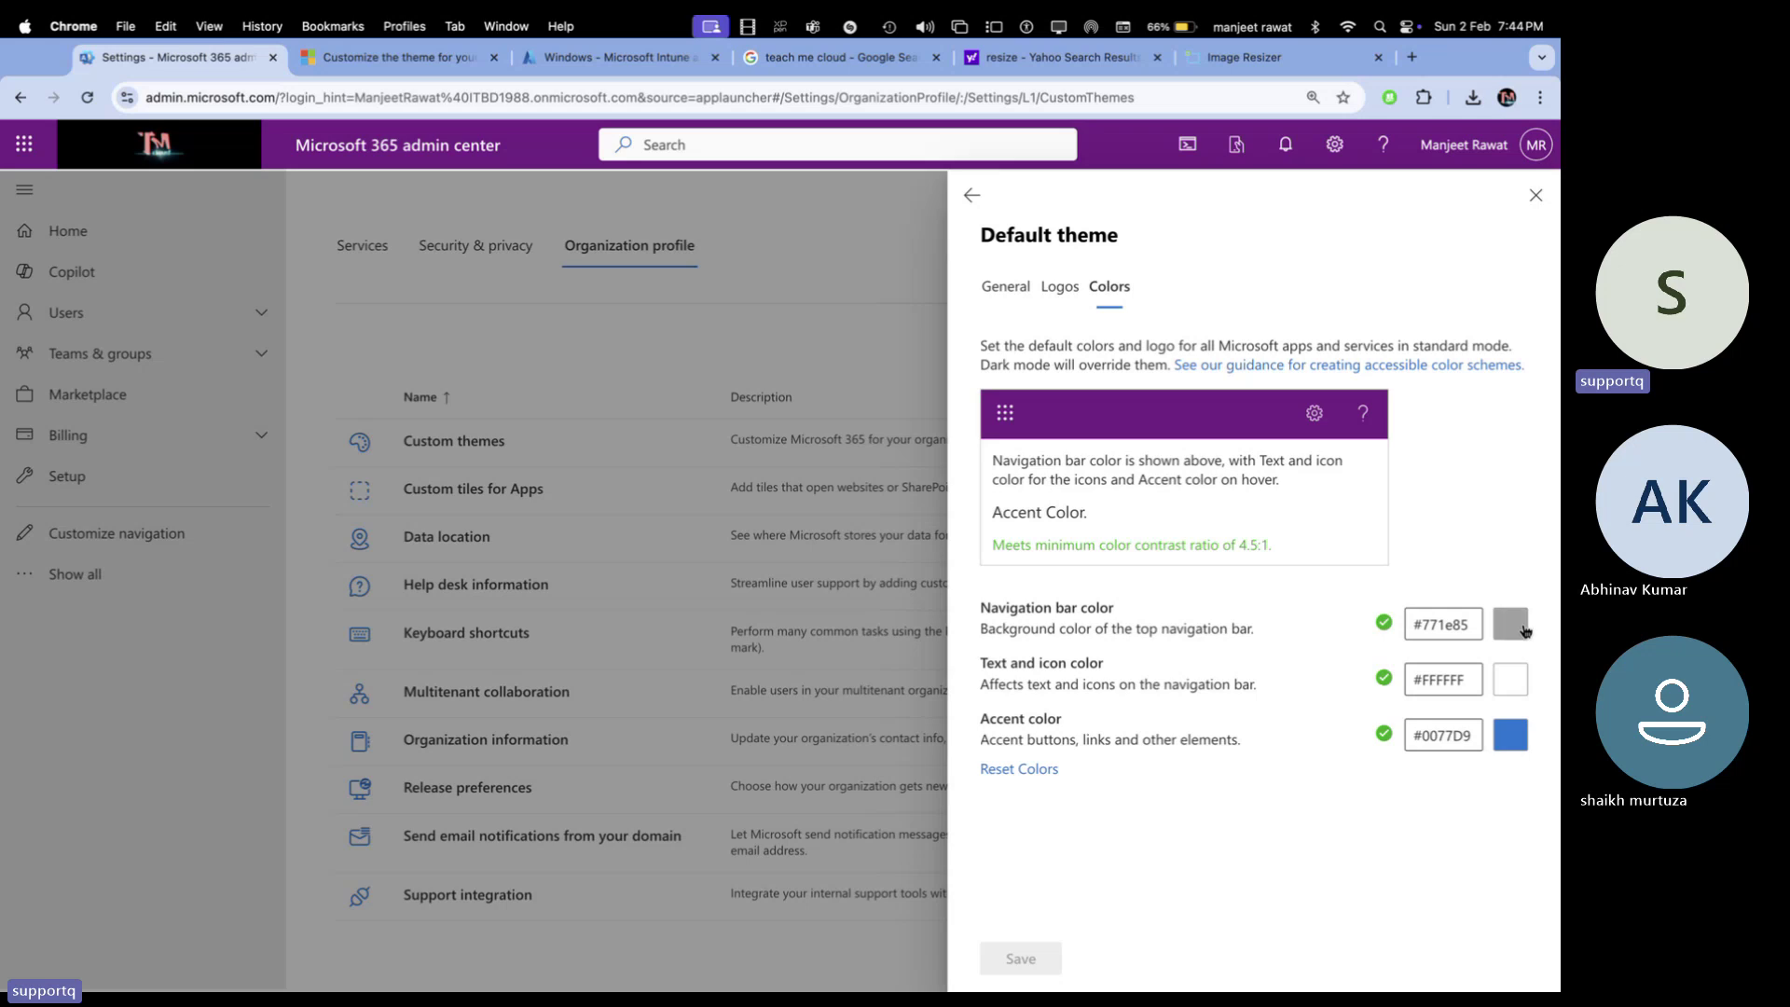
Set the Default theme's navigation bar color to dark blue #1e3d85, save, and close the panel
left_click(1511, 623)
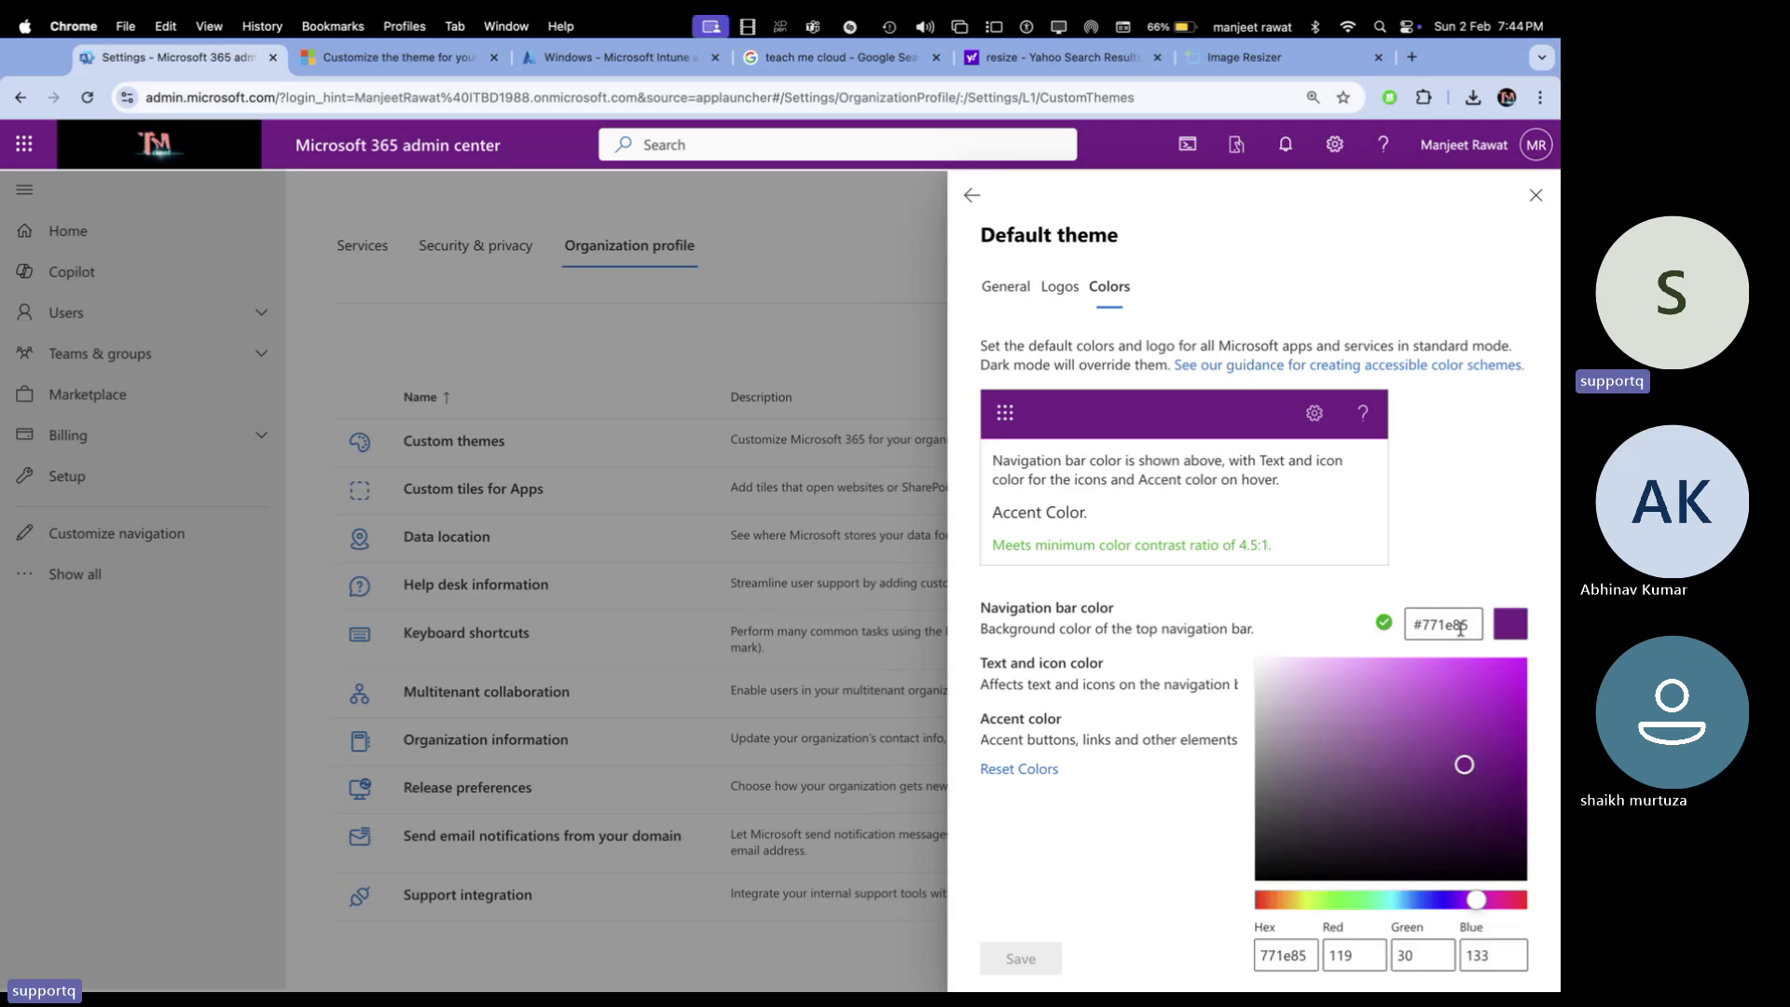
left_click(1422, 900)
mouse_move(1425, 903)
left_mouse_down()
mouse_move(1337, 900)
mouse_move(1424, 902)
left_mouse_up()
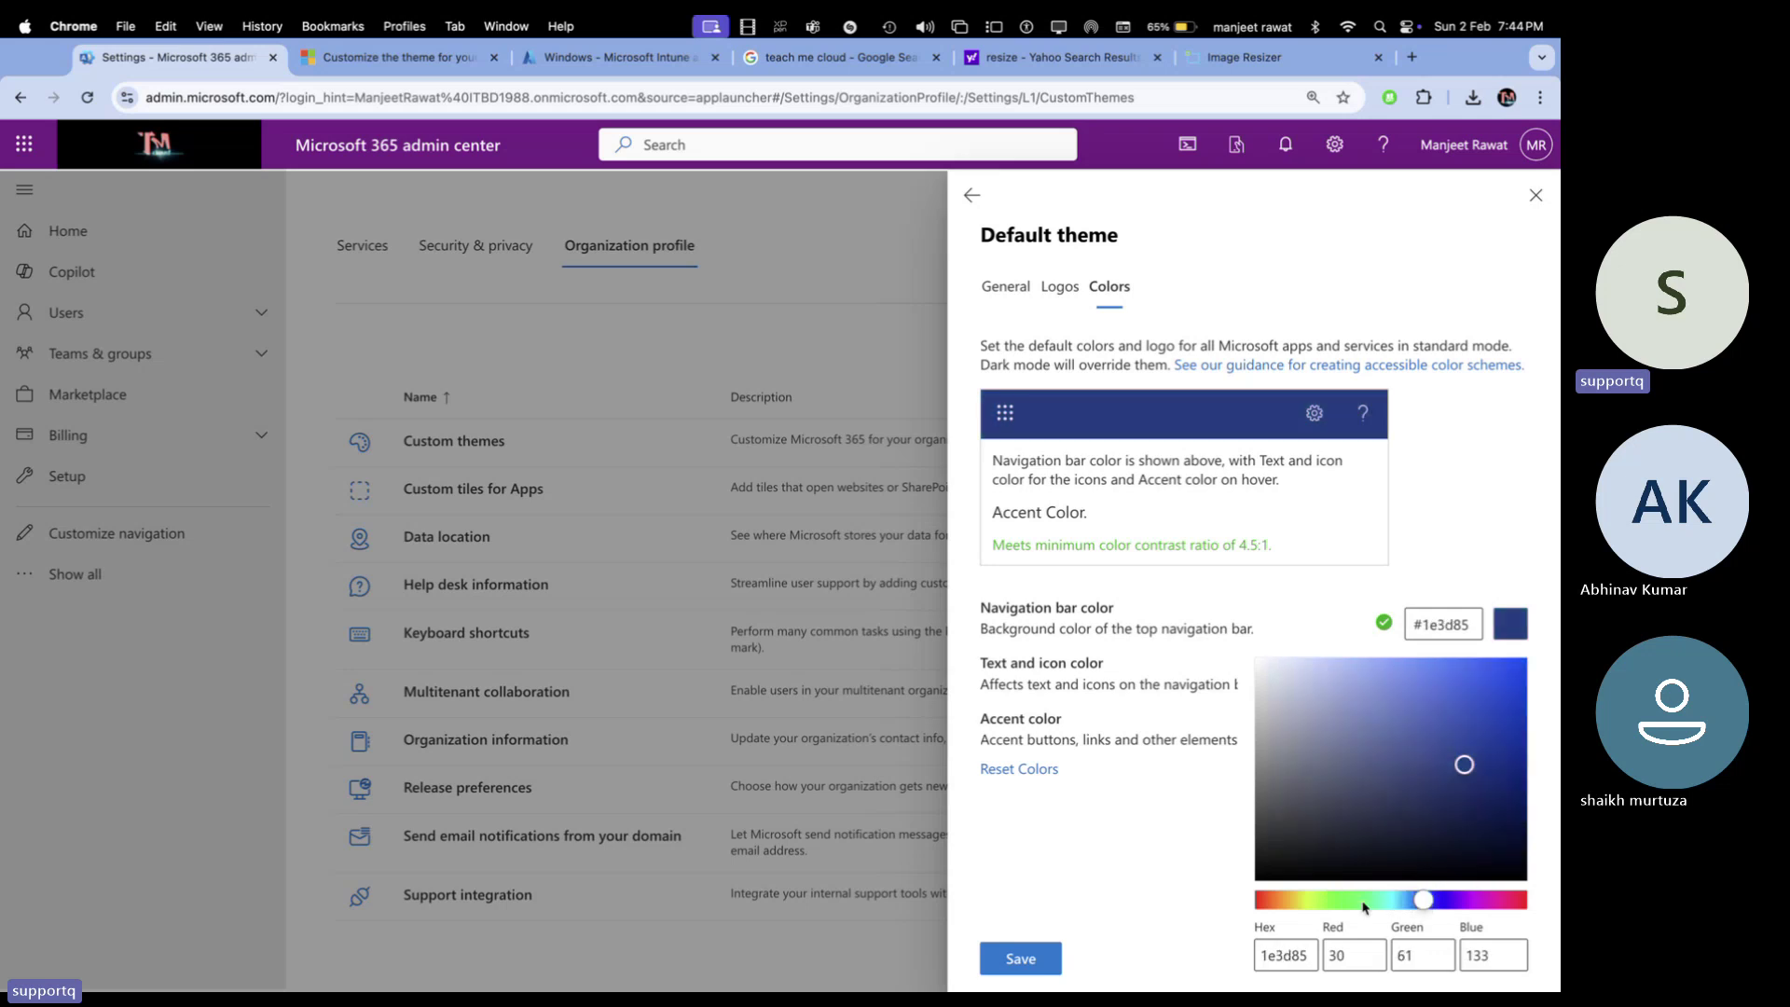
left_click(1052, 953)
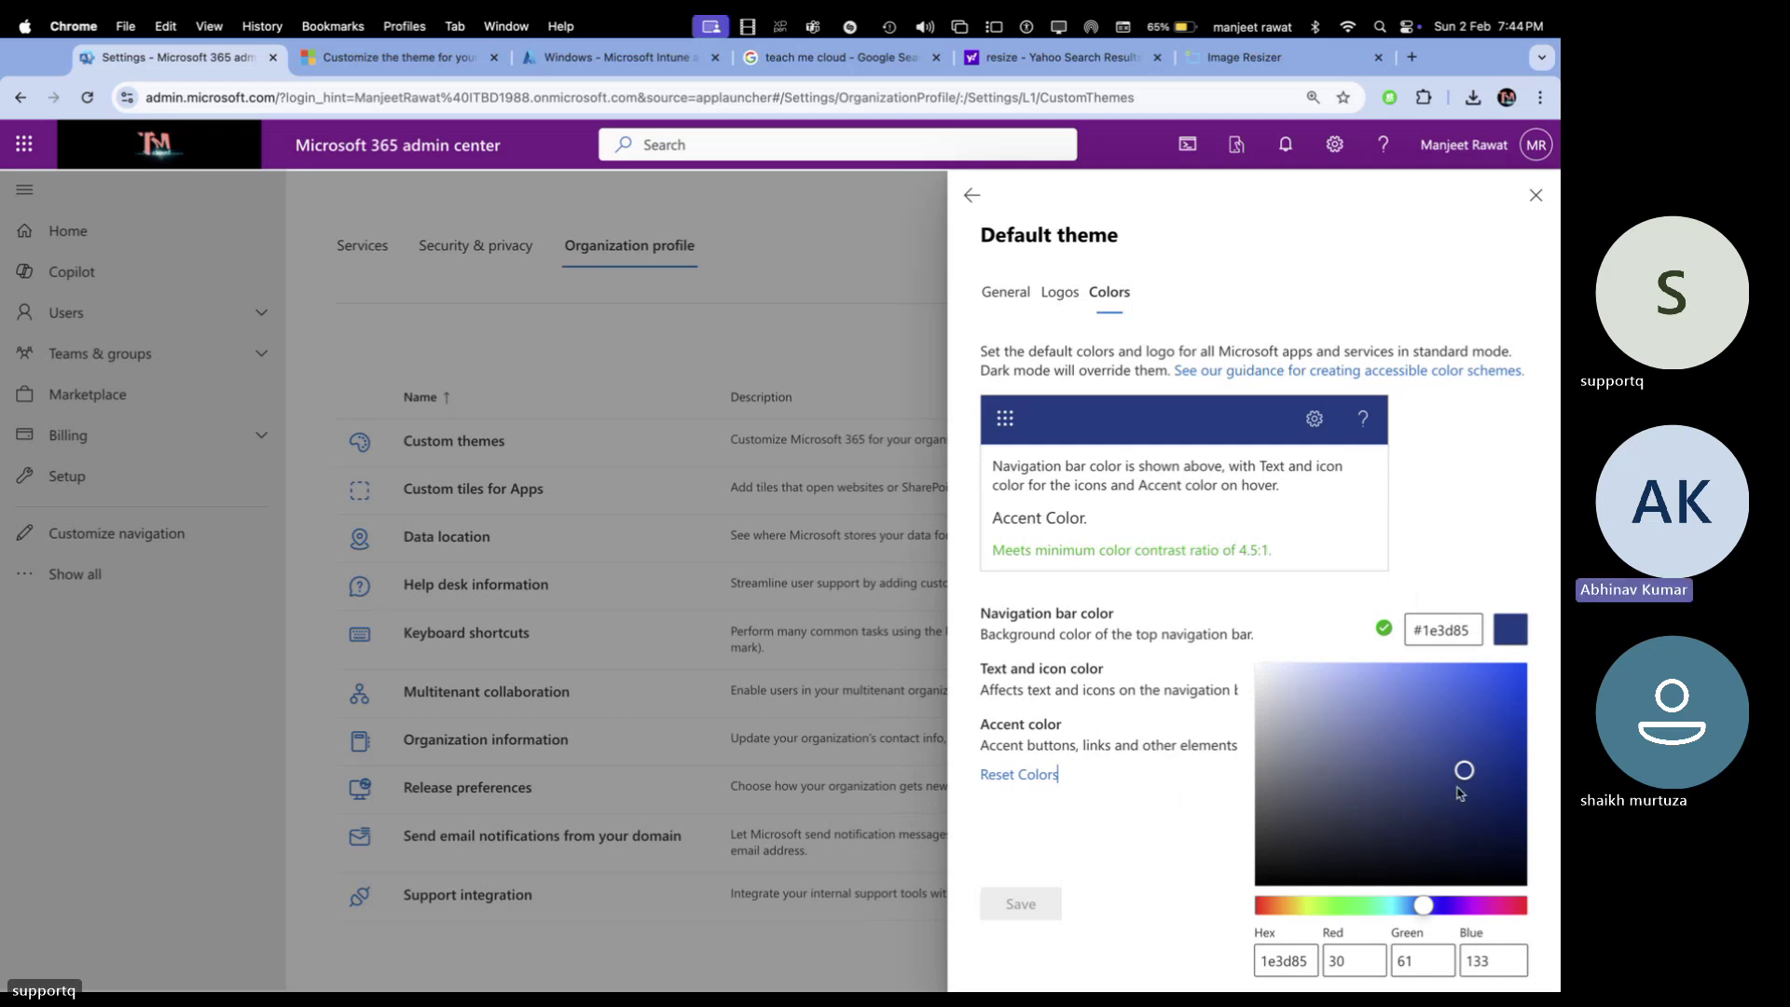
key("Escape")
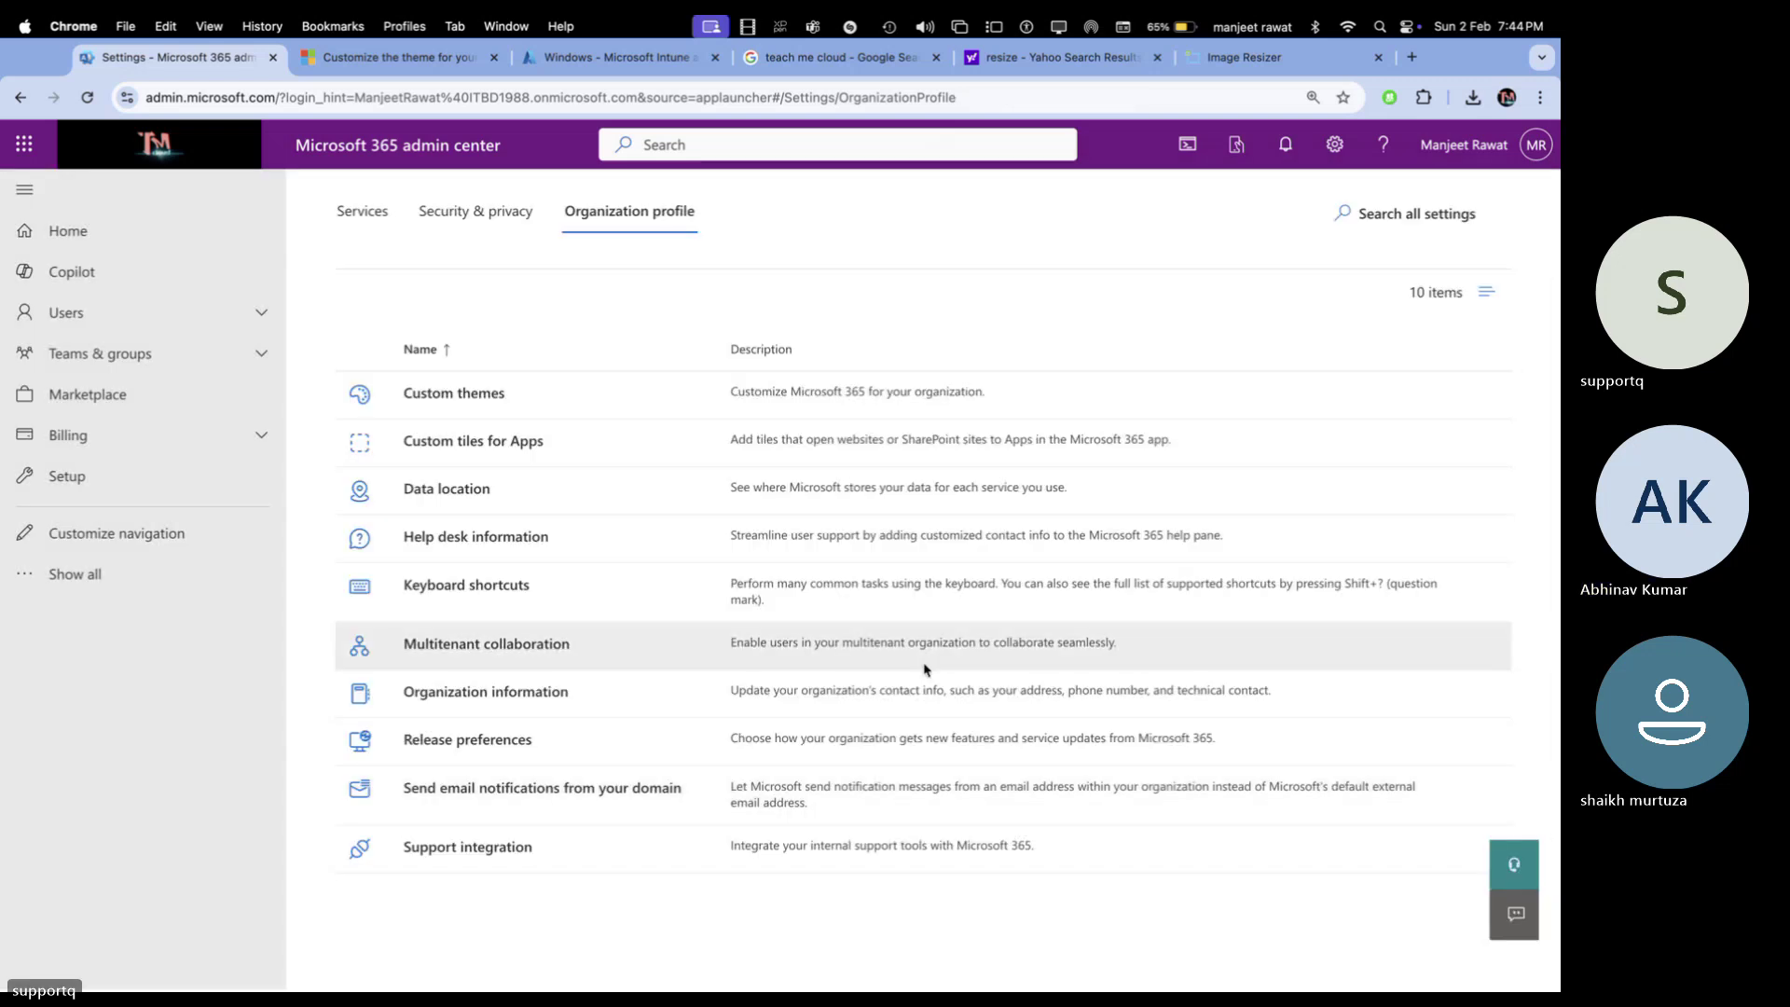
left_click(504, 393)
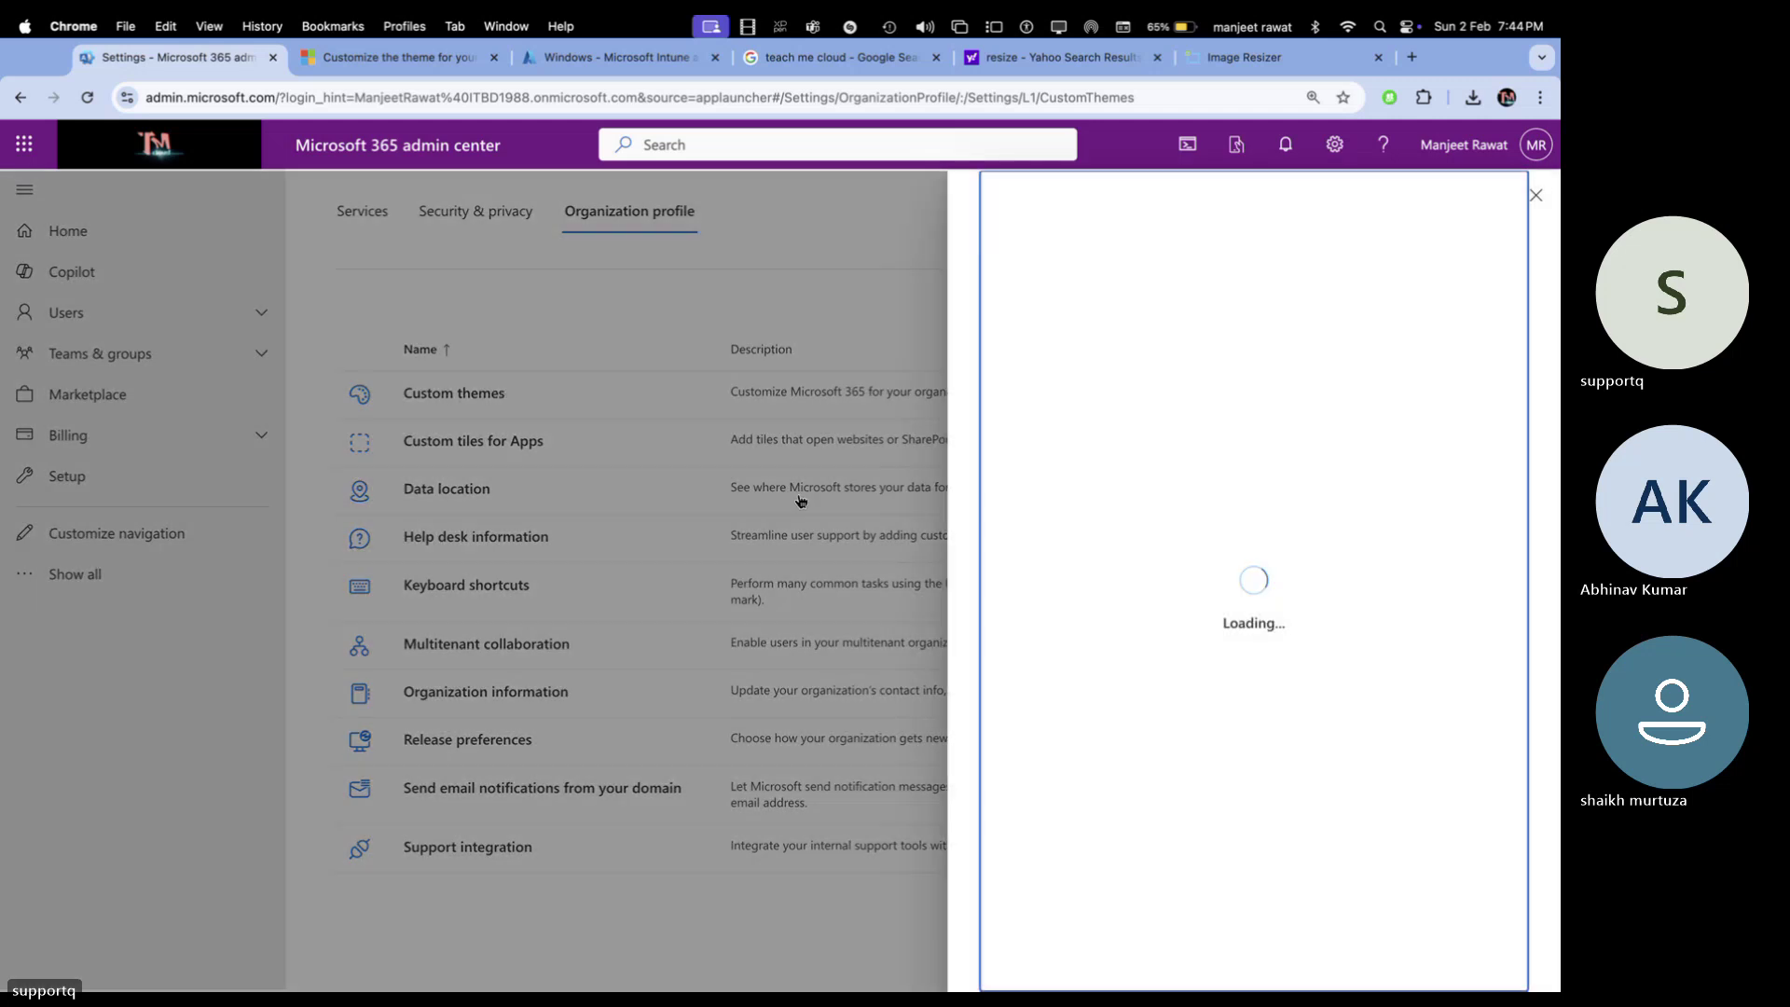
left_click(1084, 441)
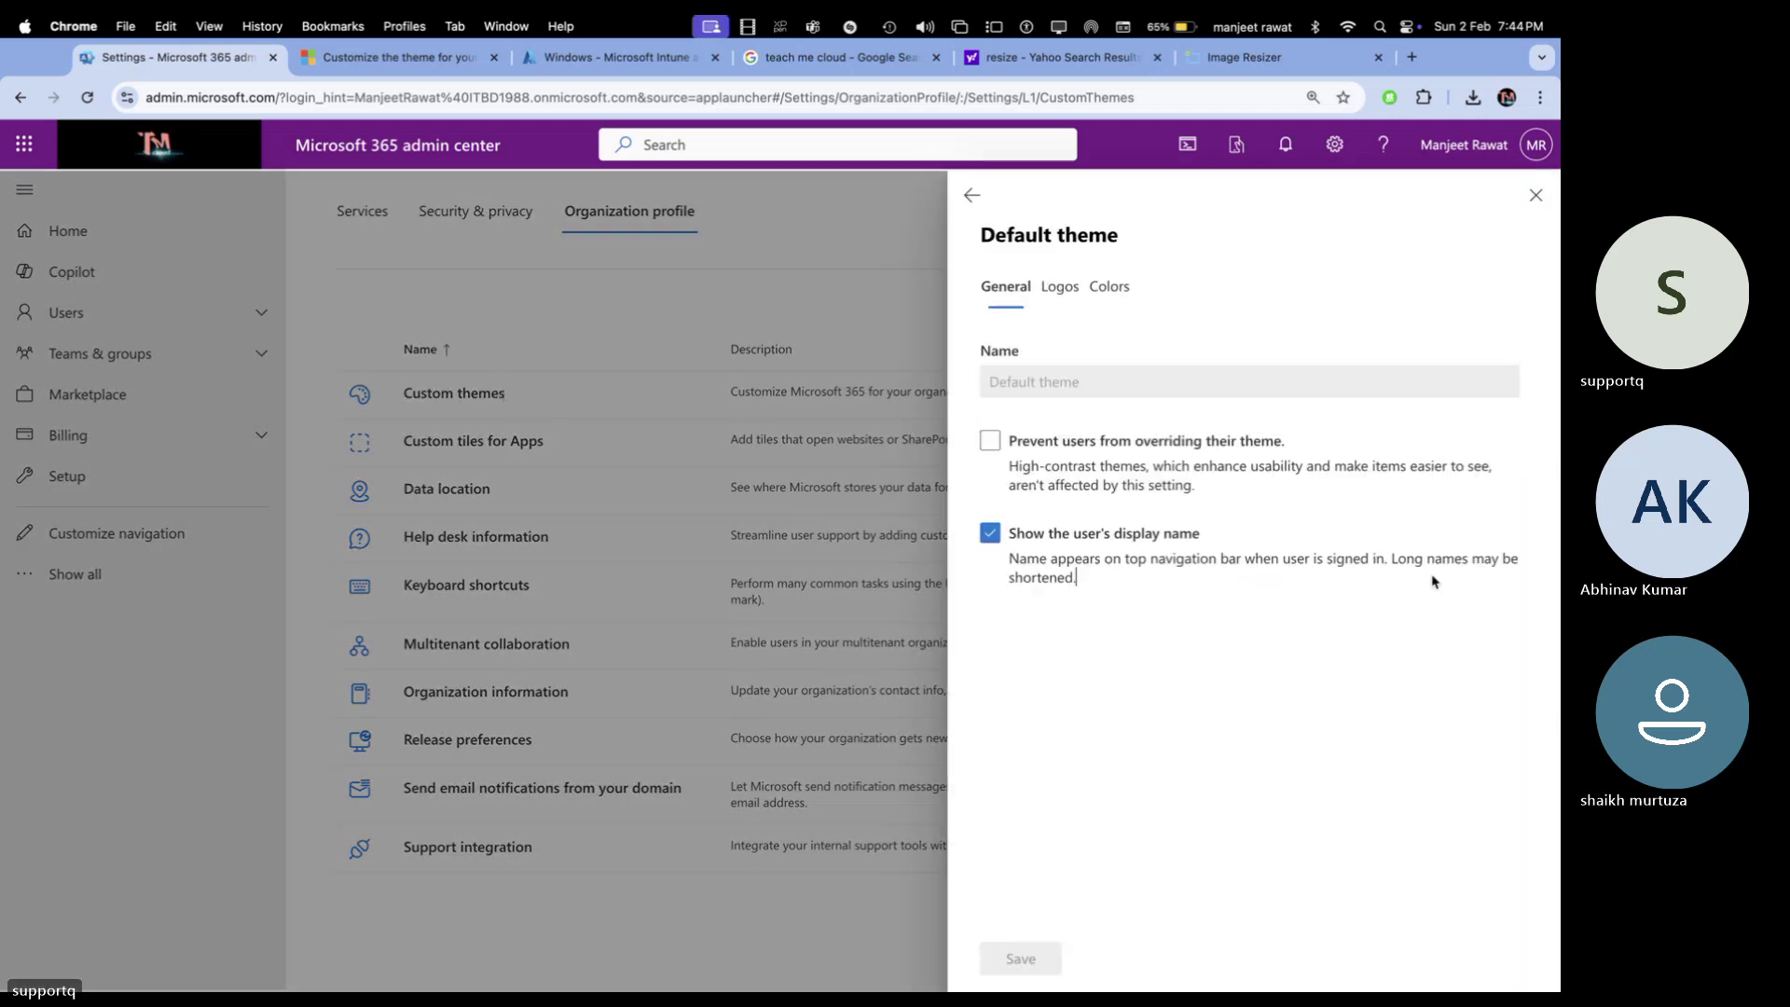
left_click(1109, 286)
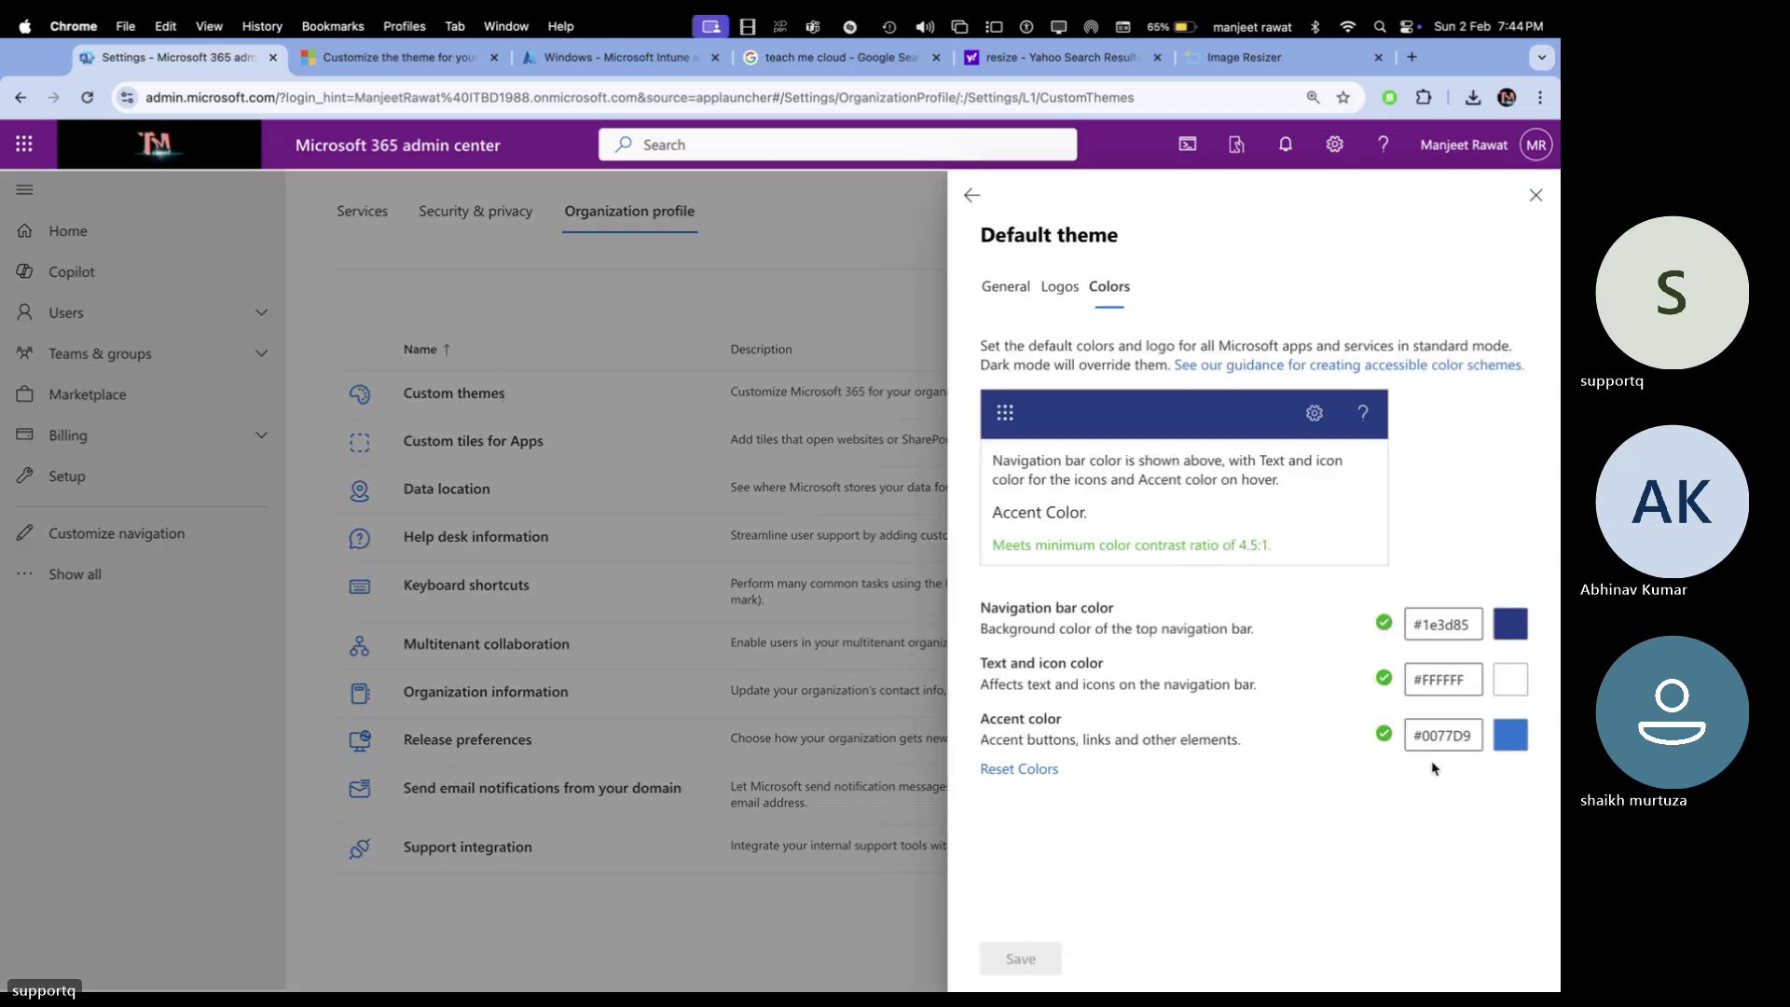
left_click(1515, 683)
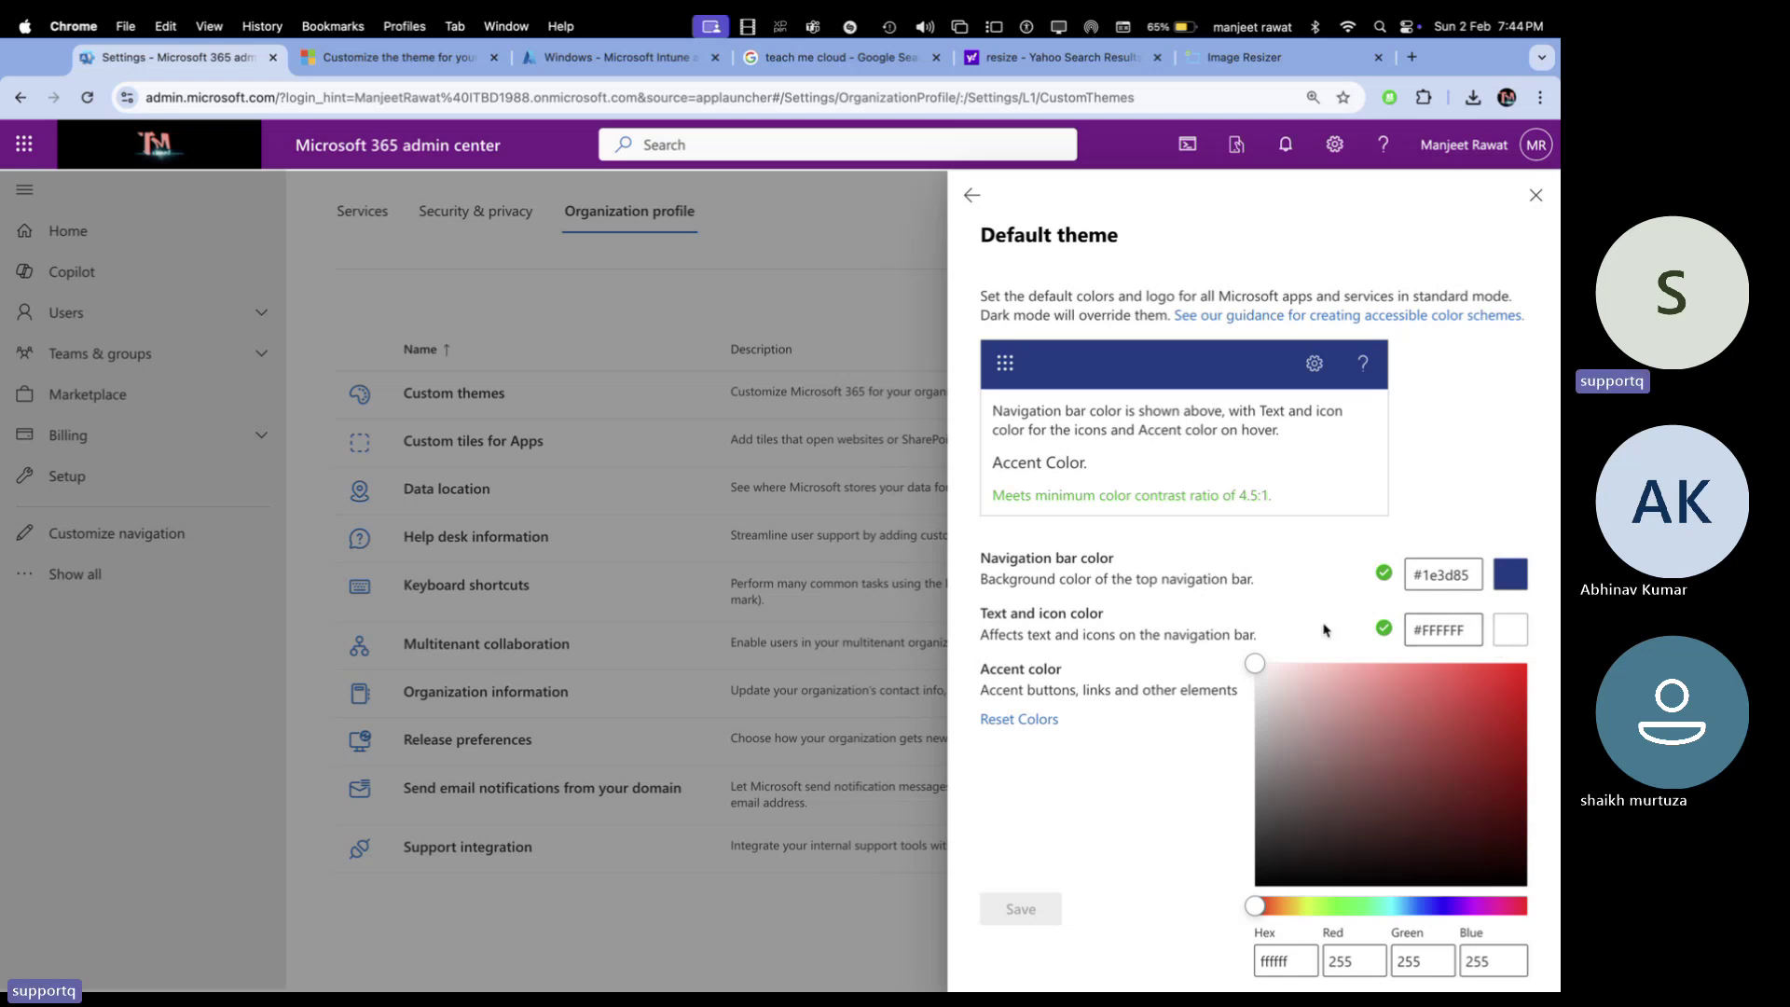
key("Escape")
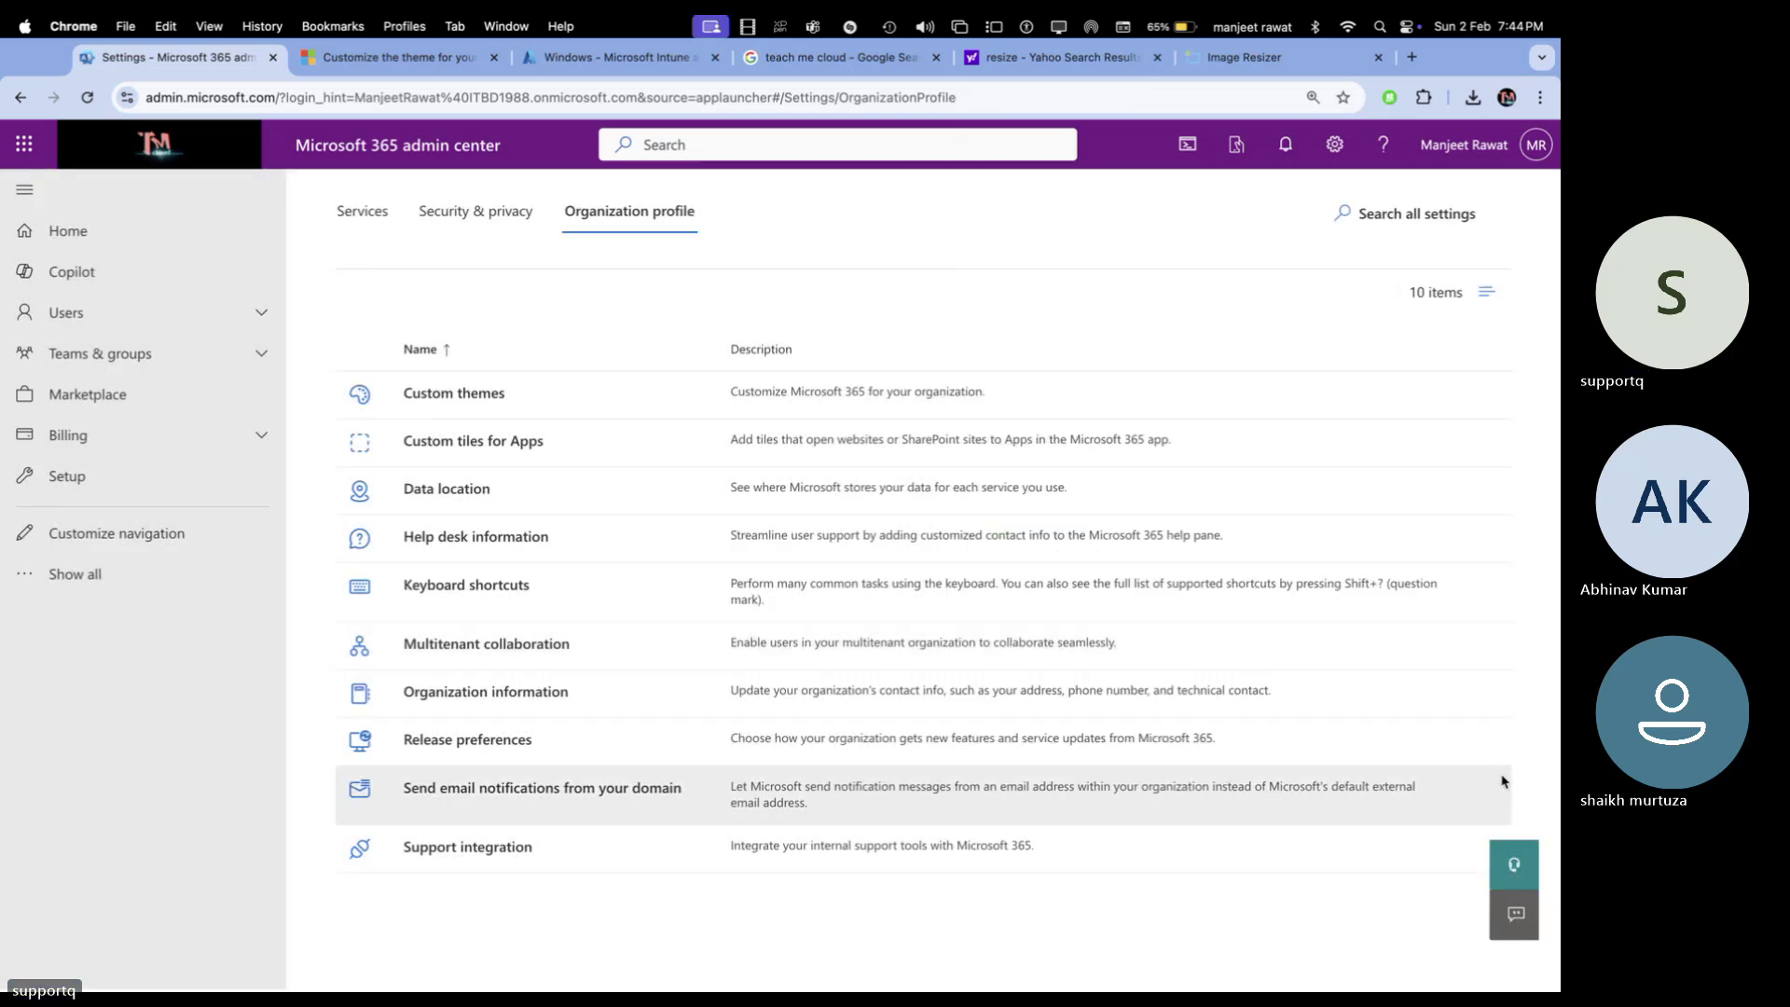
left_click(519, 399)
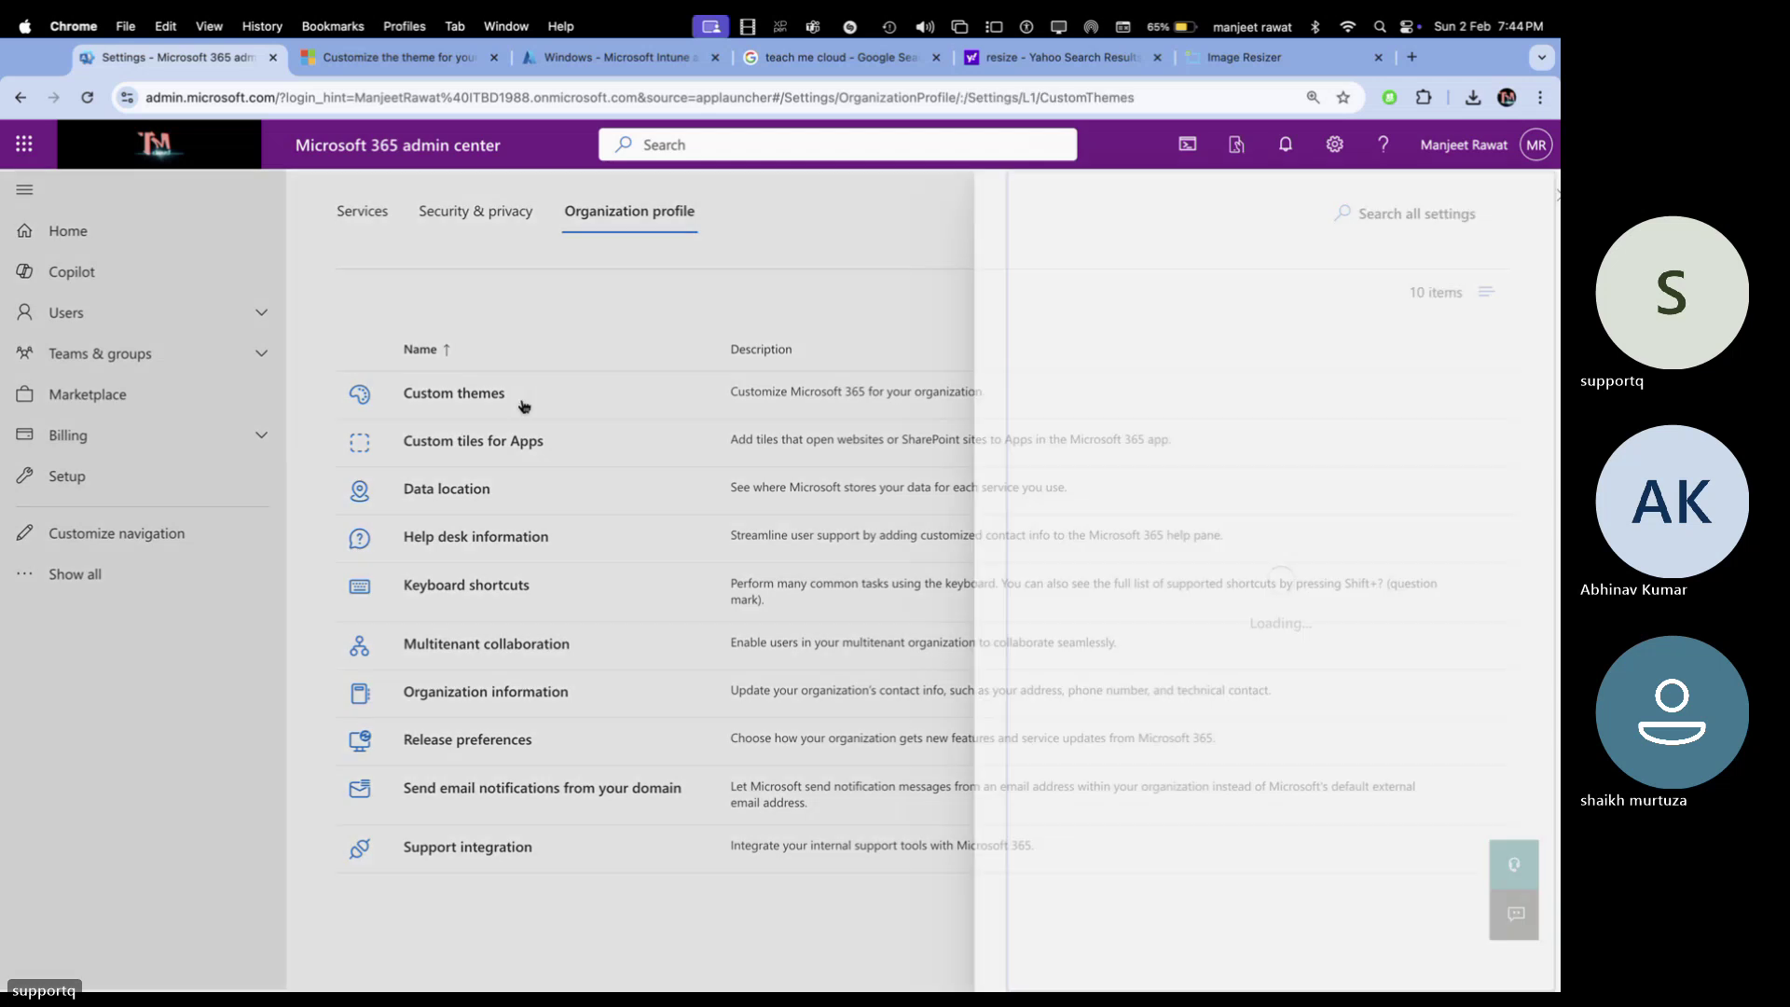
left_click(1127, 447)
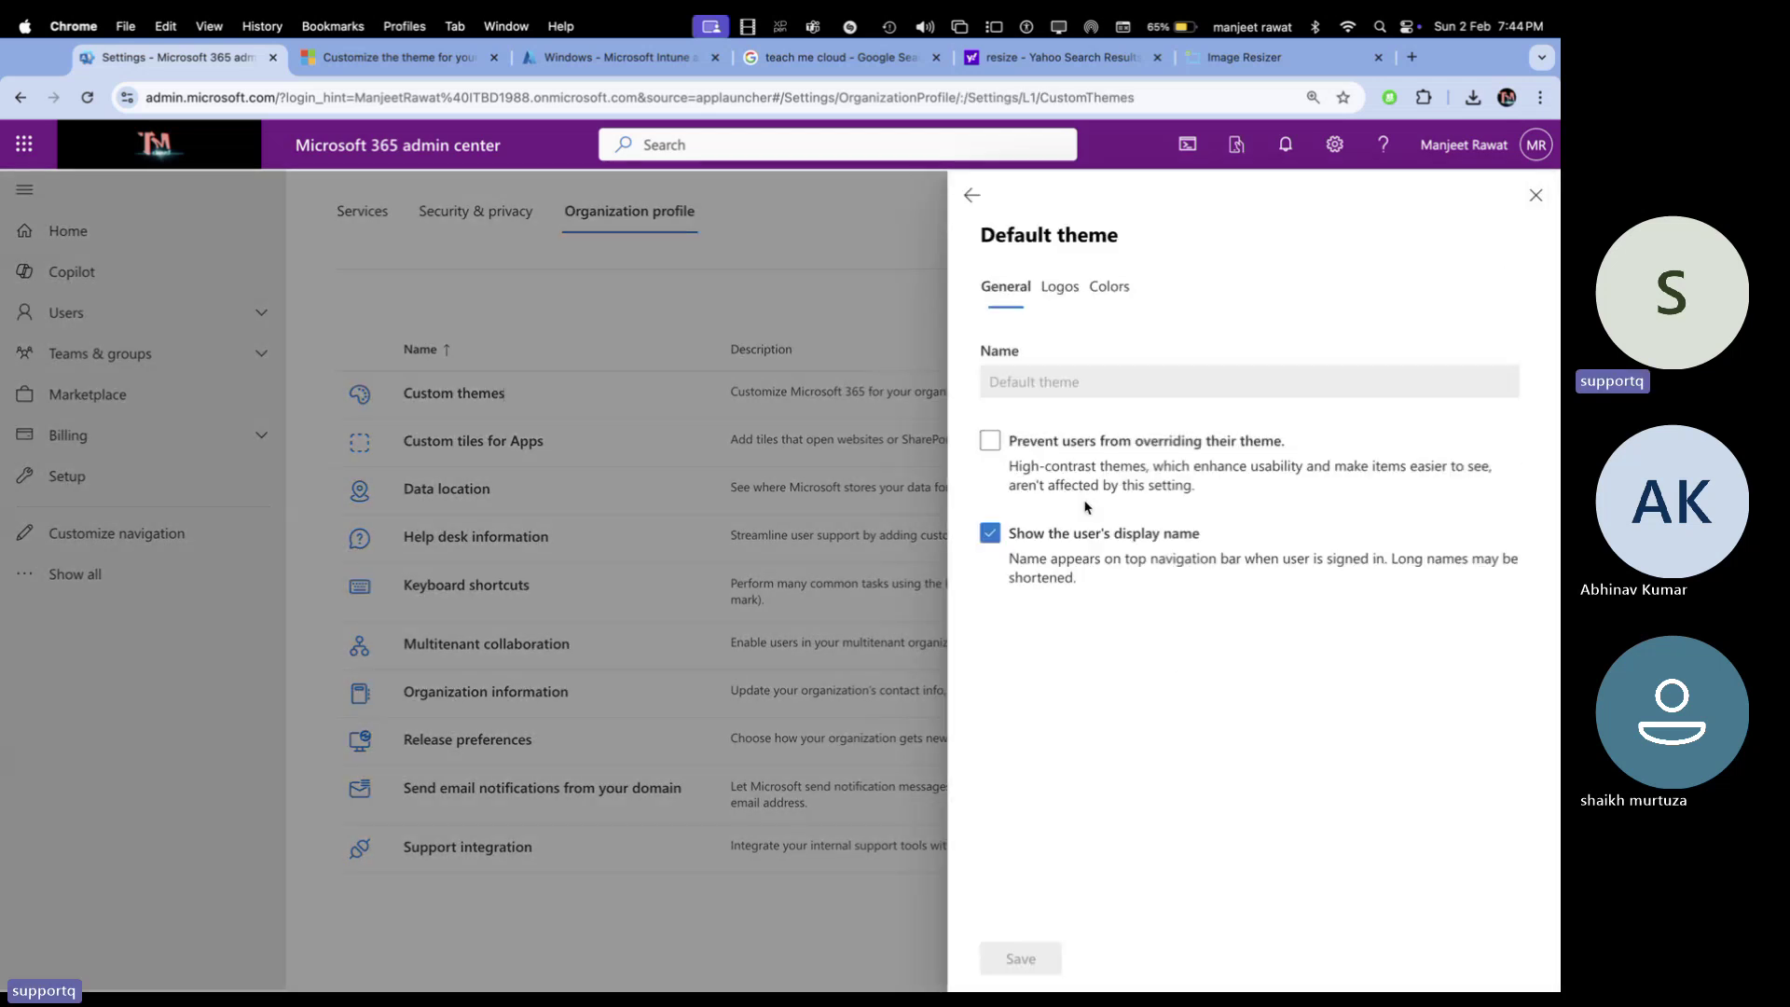
left_click(1099, 295)
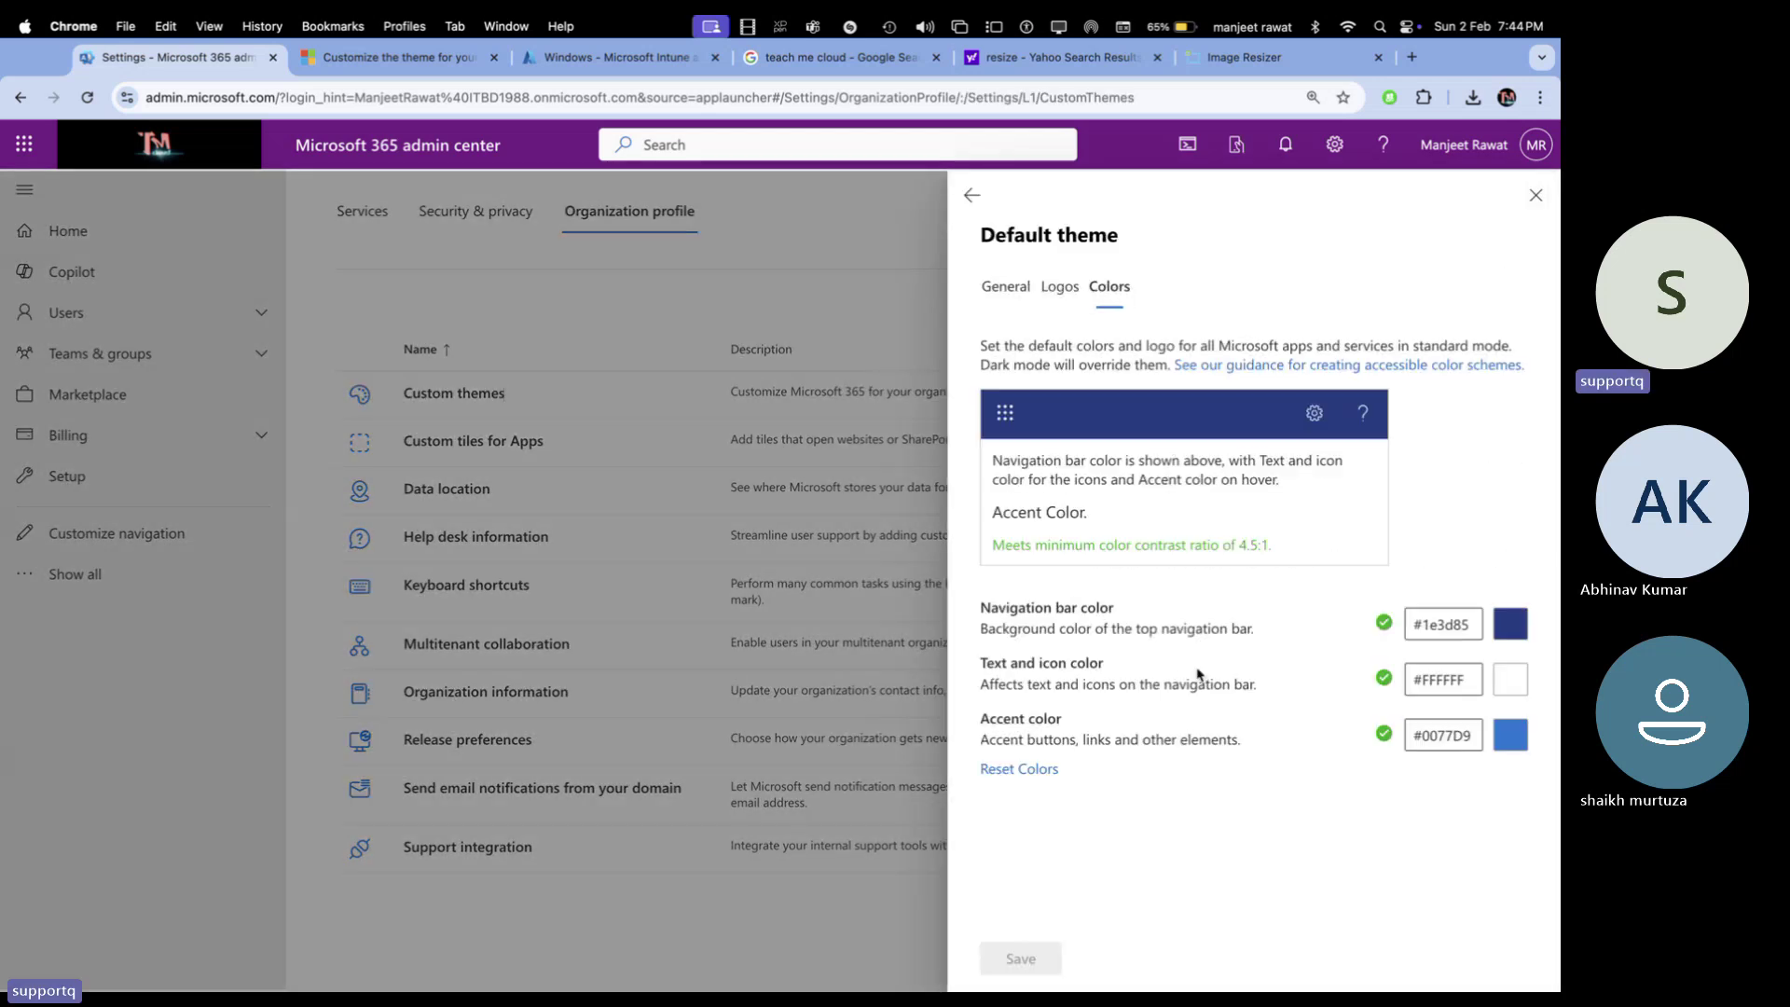
left_click(1518, 734)
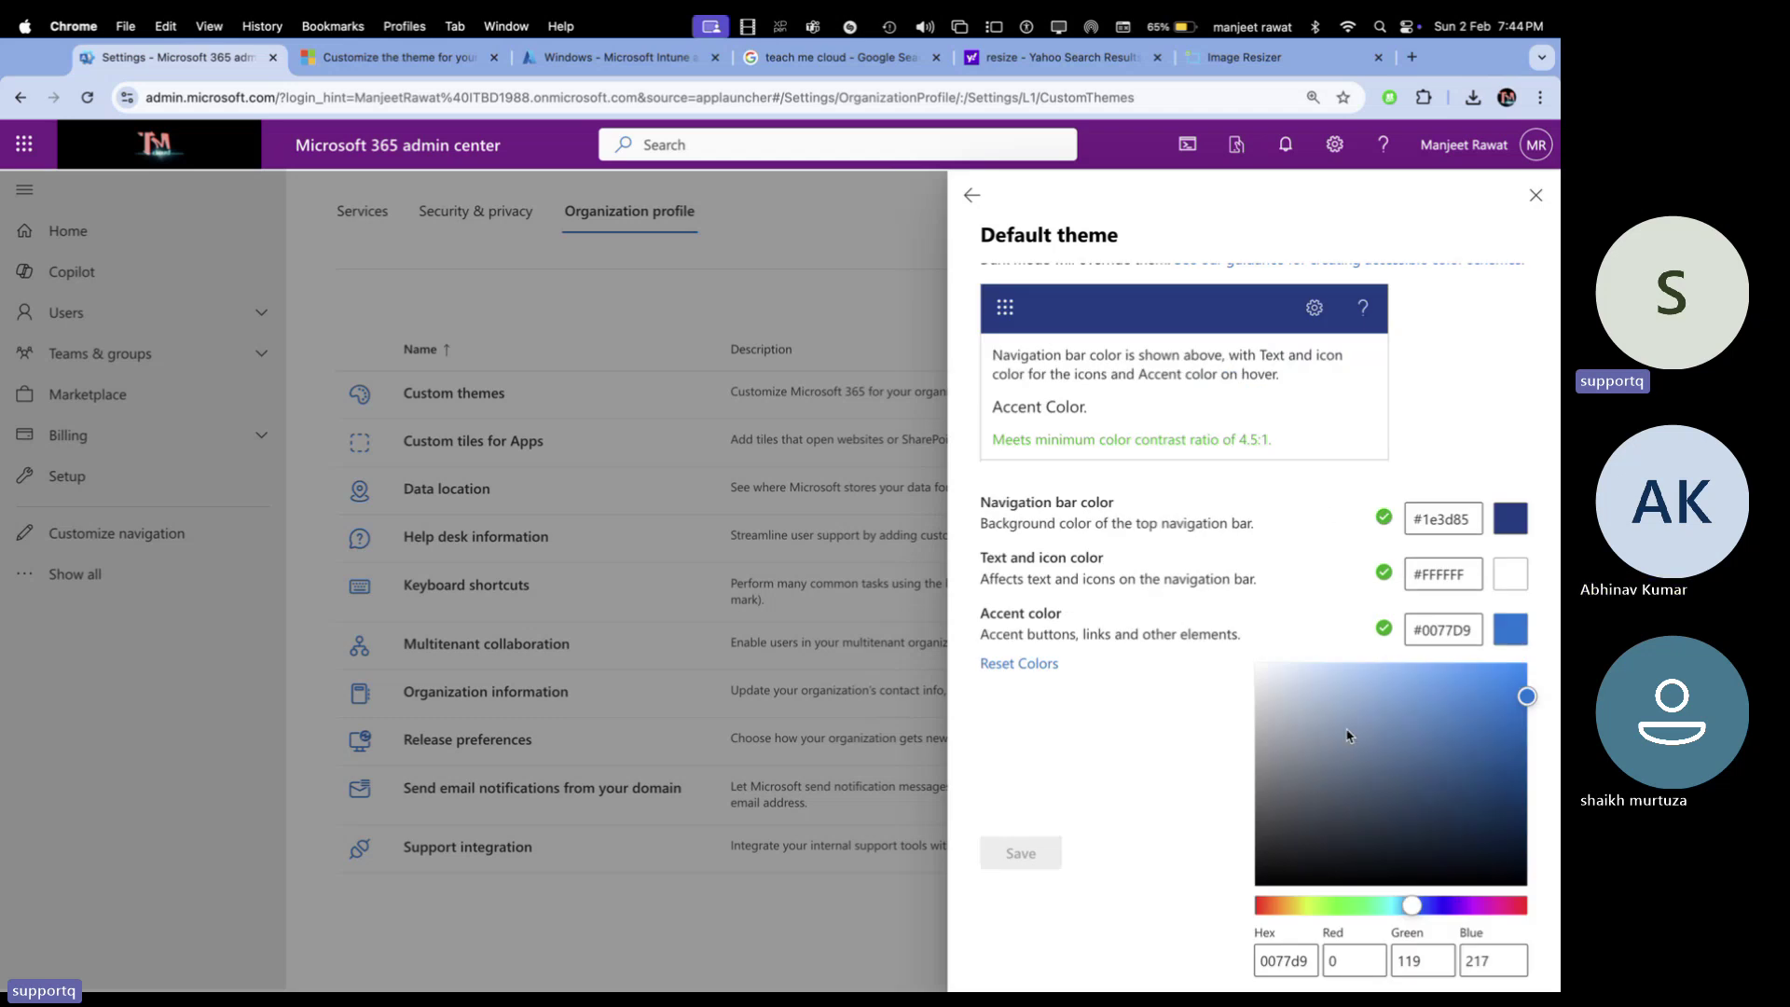
left_click(1532, 197)
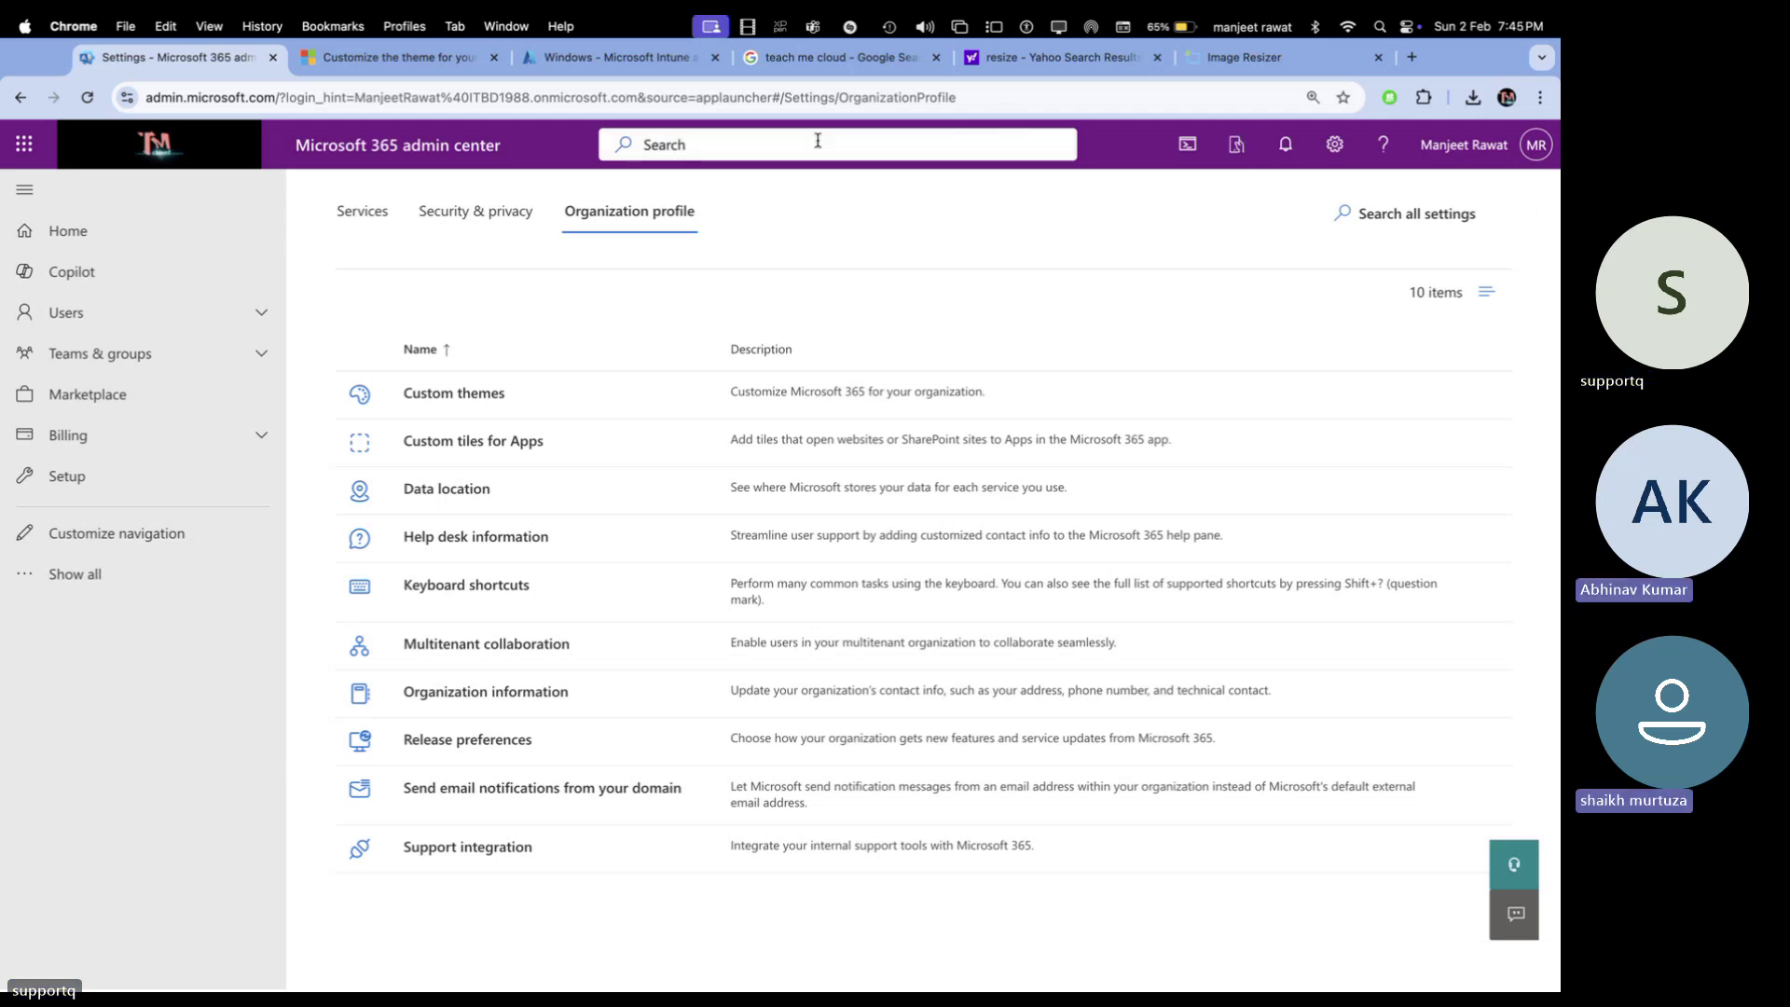
Switch Org settings to the Services tab, listing 42 service settings from Account Linking
scroll(450, 495, "up", 3)
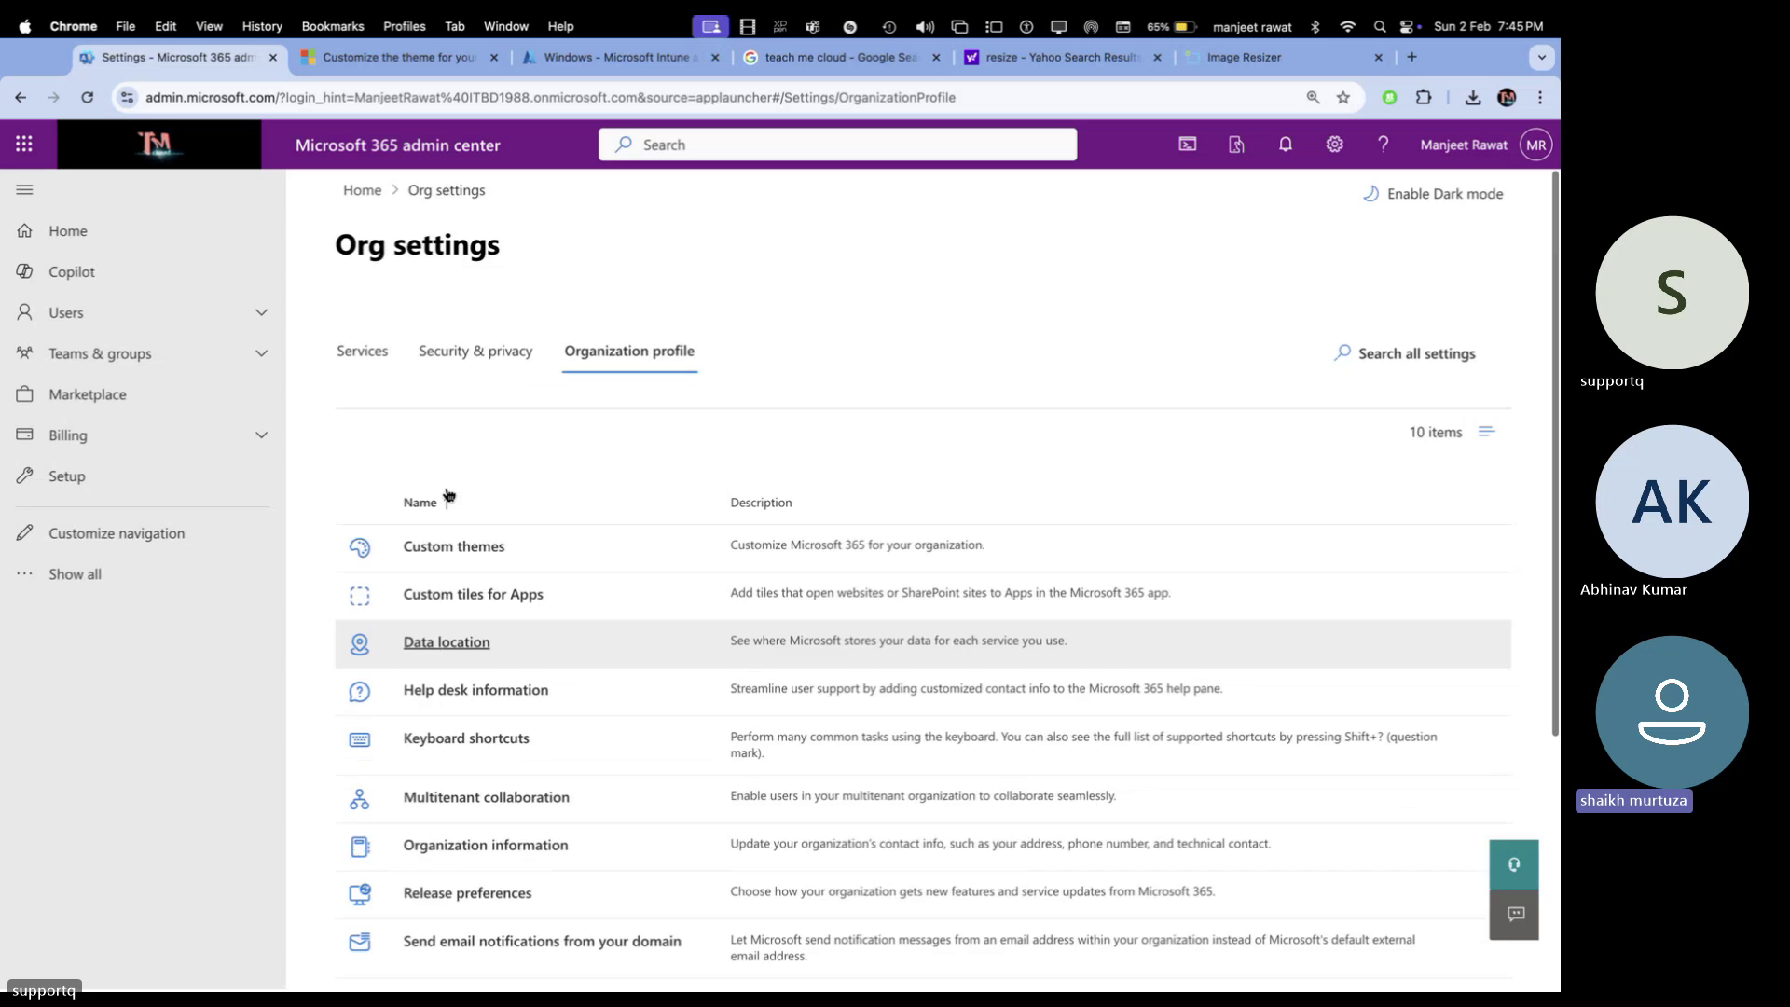
left_click(484, 341)
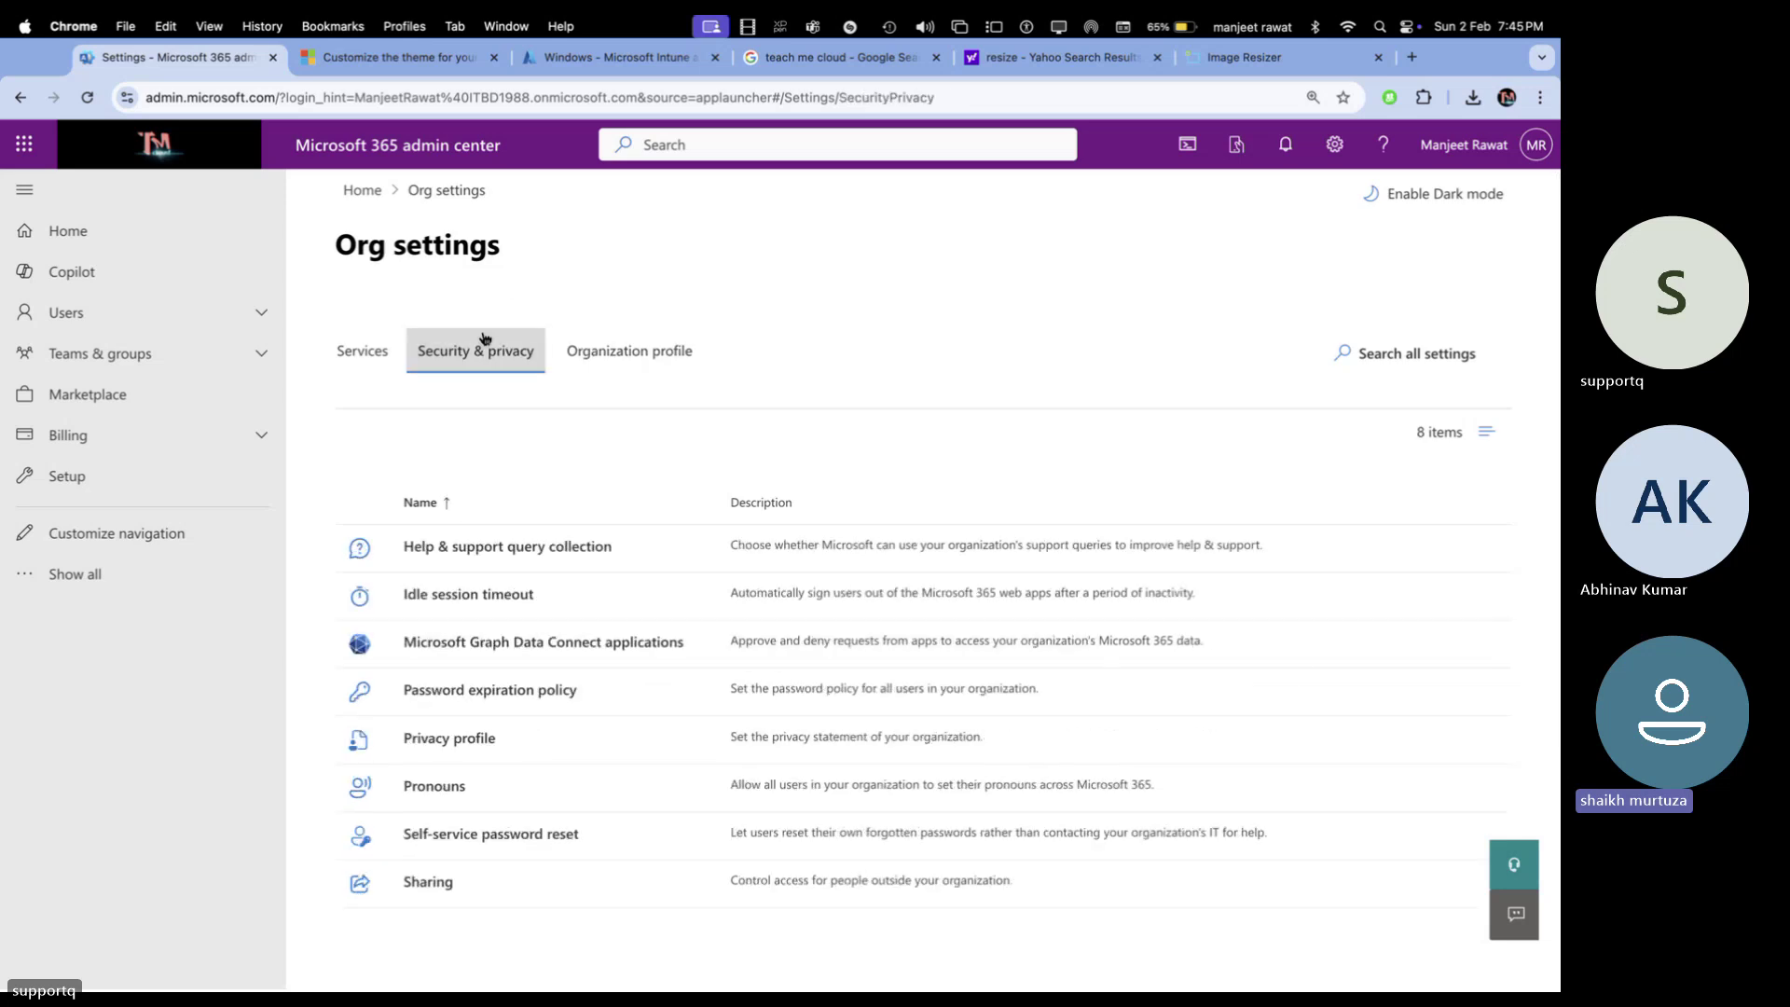
left_click(362, 359)
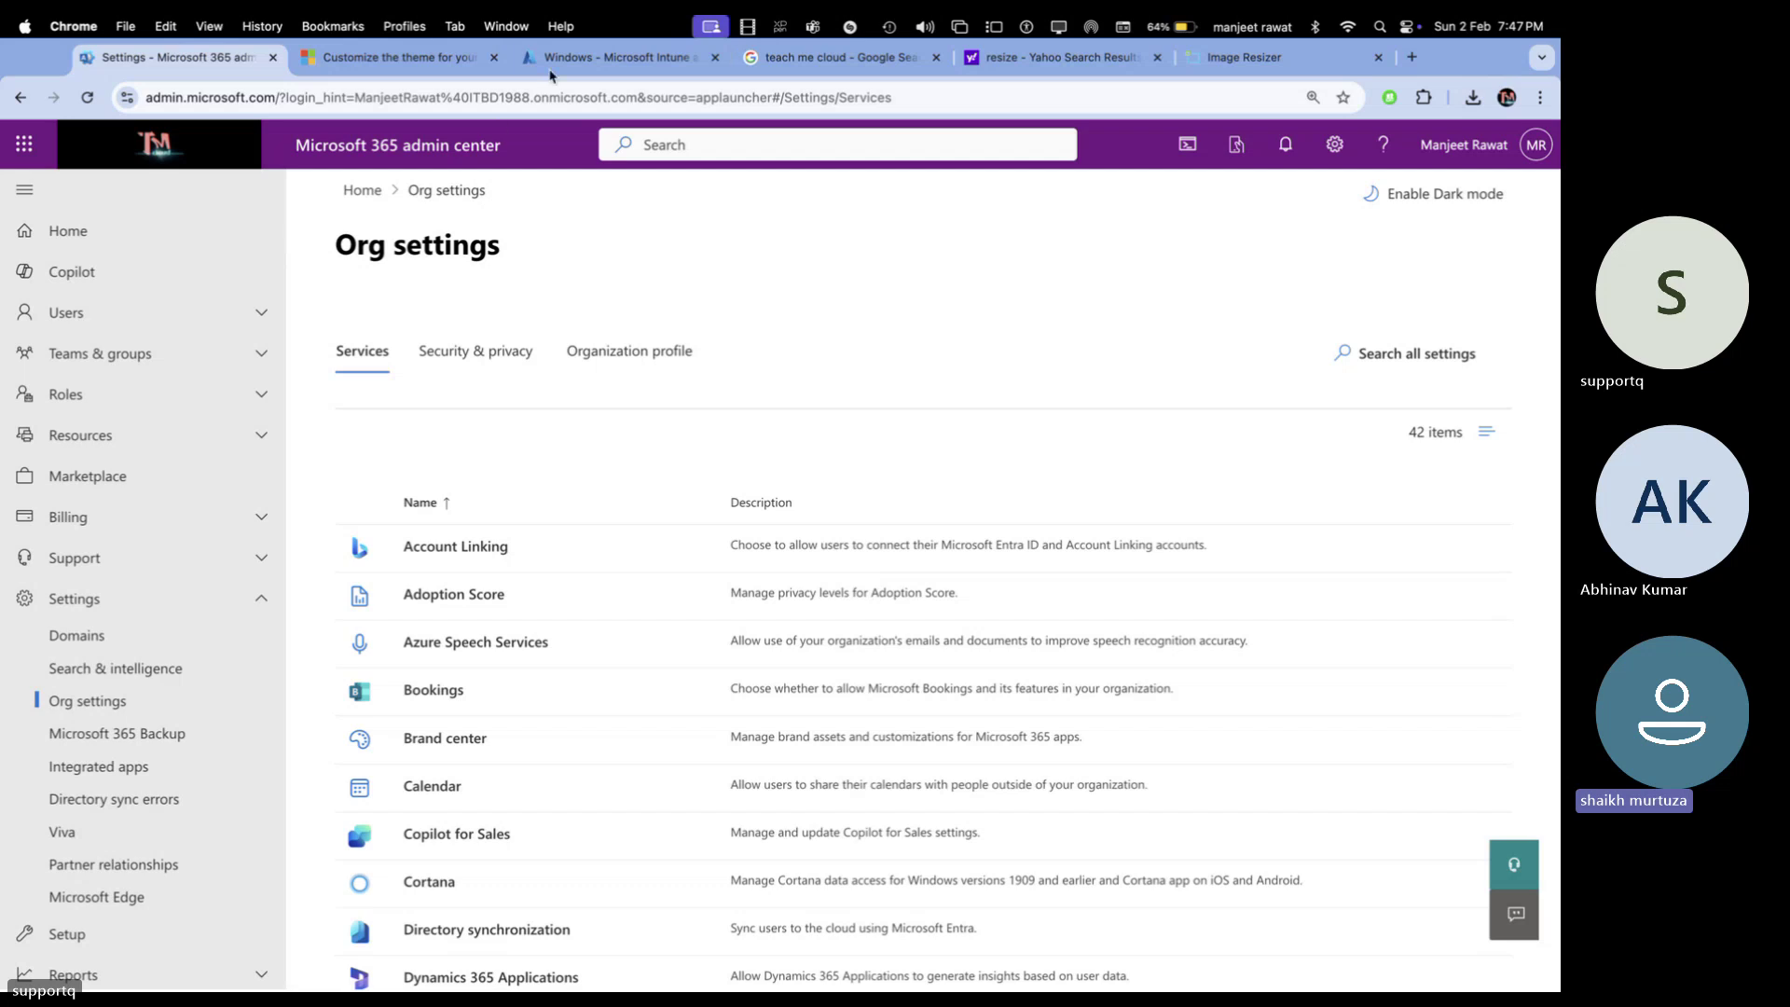
Return from the Intune and Google tabs to the admin center and open its Home page
left_click(581, 58)
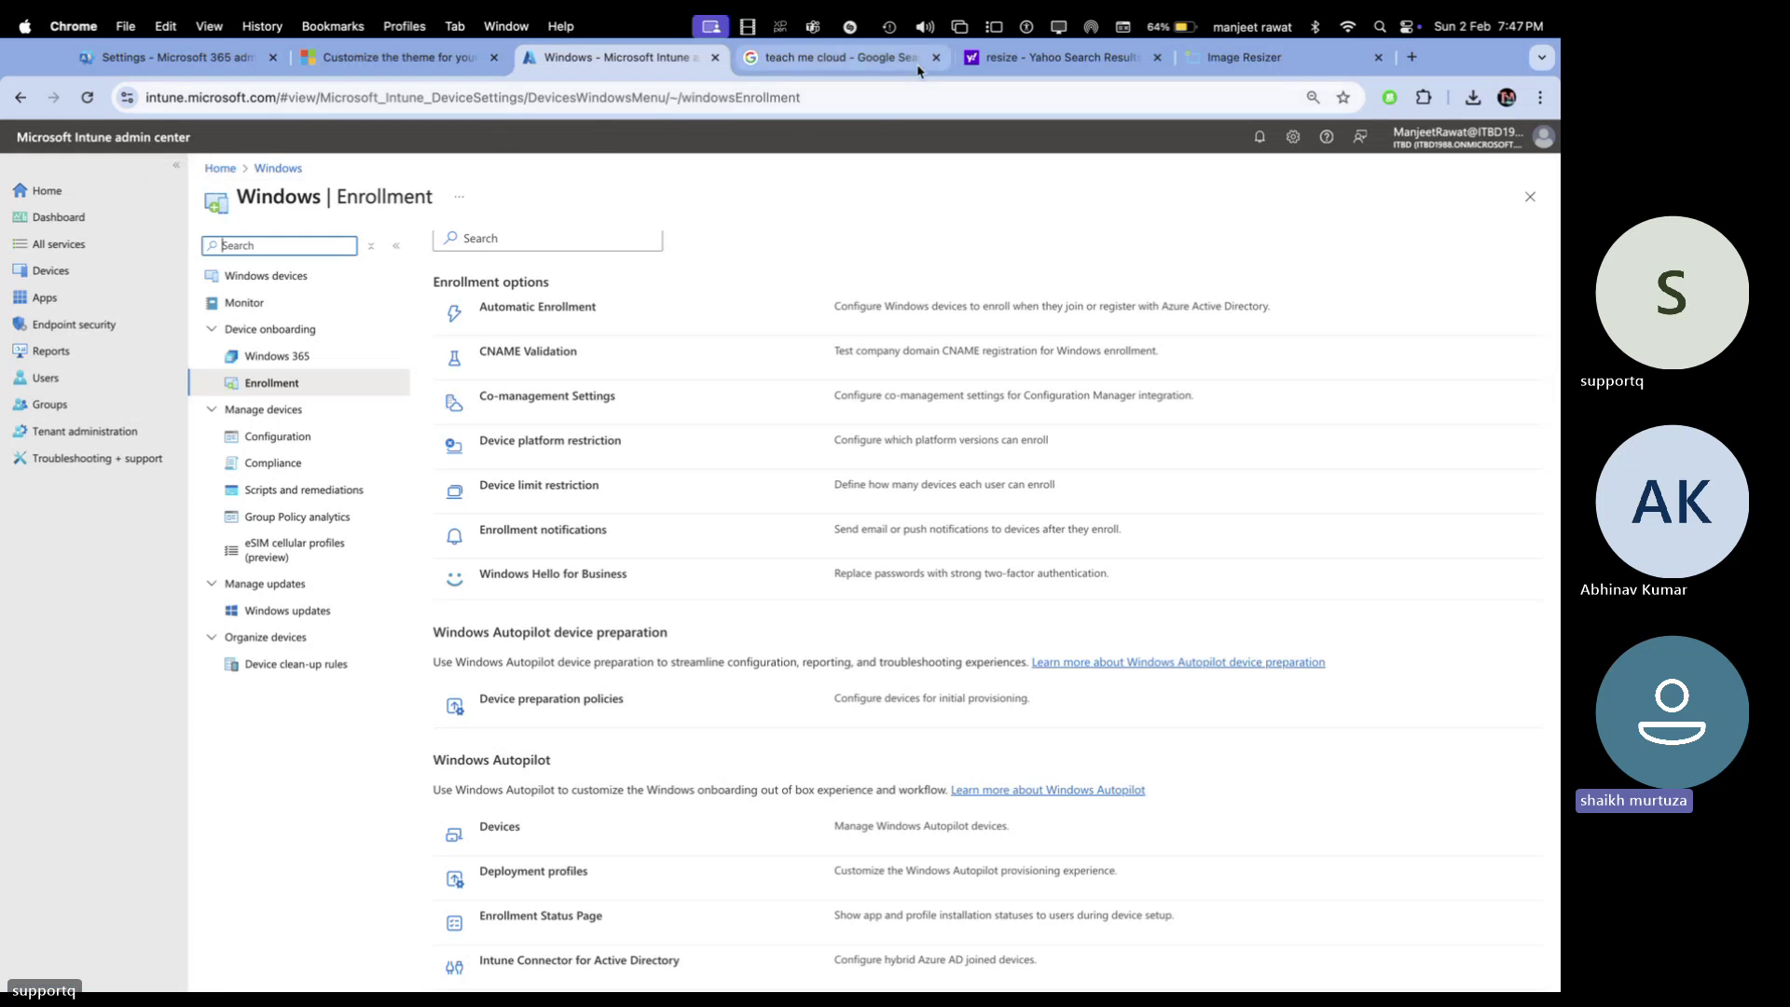
left_click(834, 58)
left_click(182, 58)
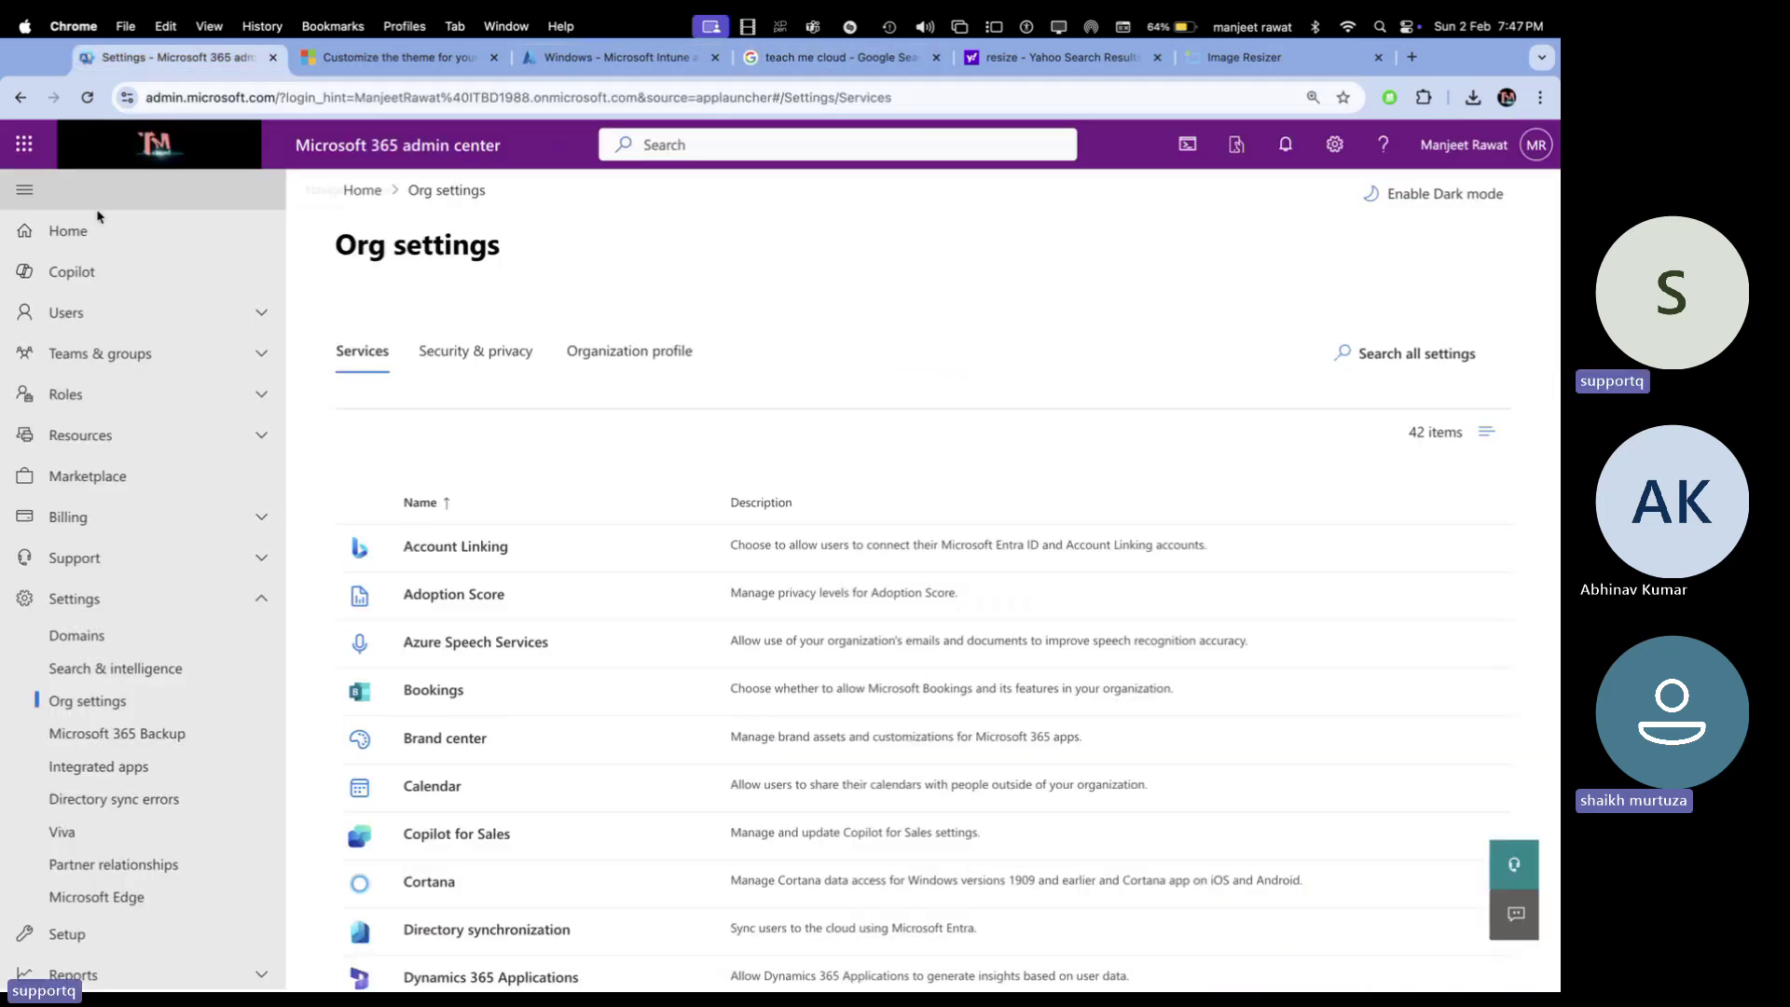
left_click(68, 231)
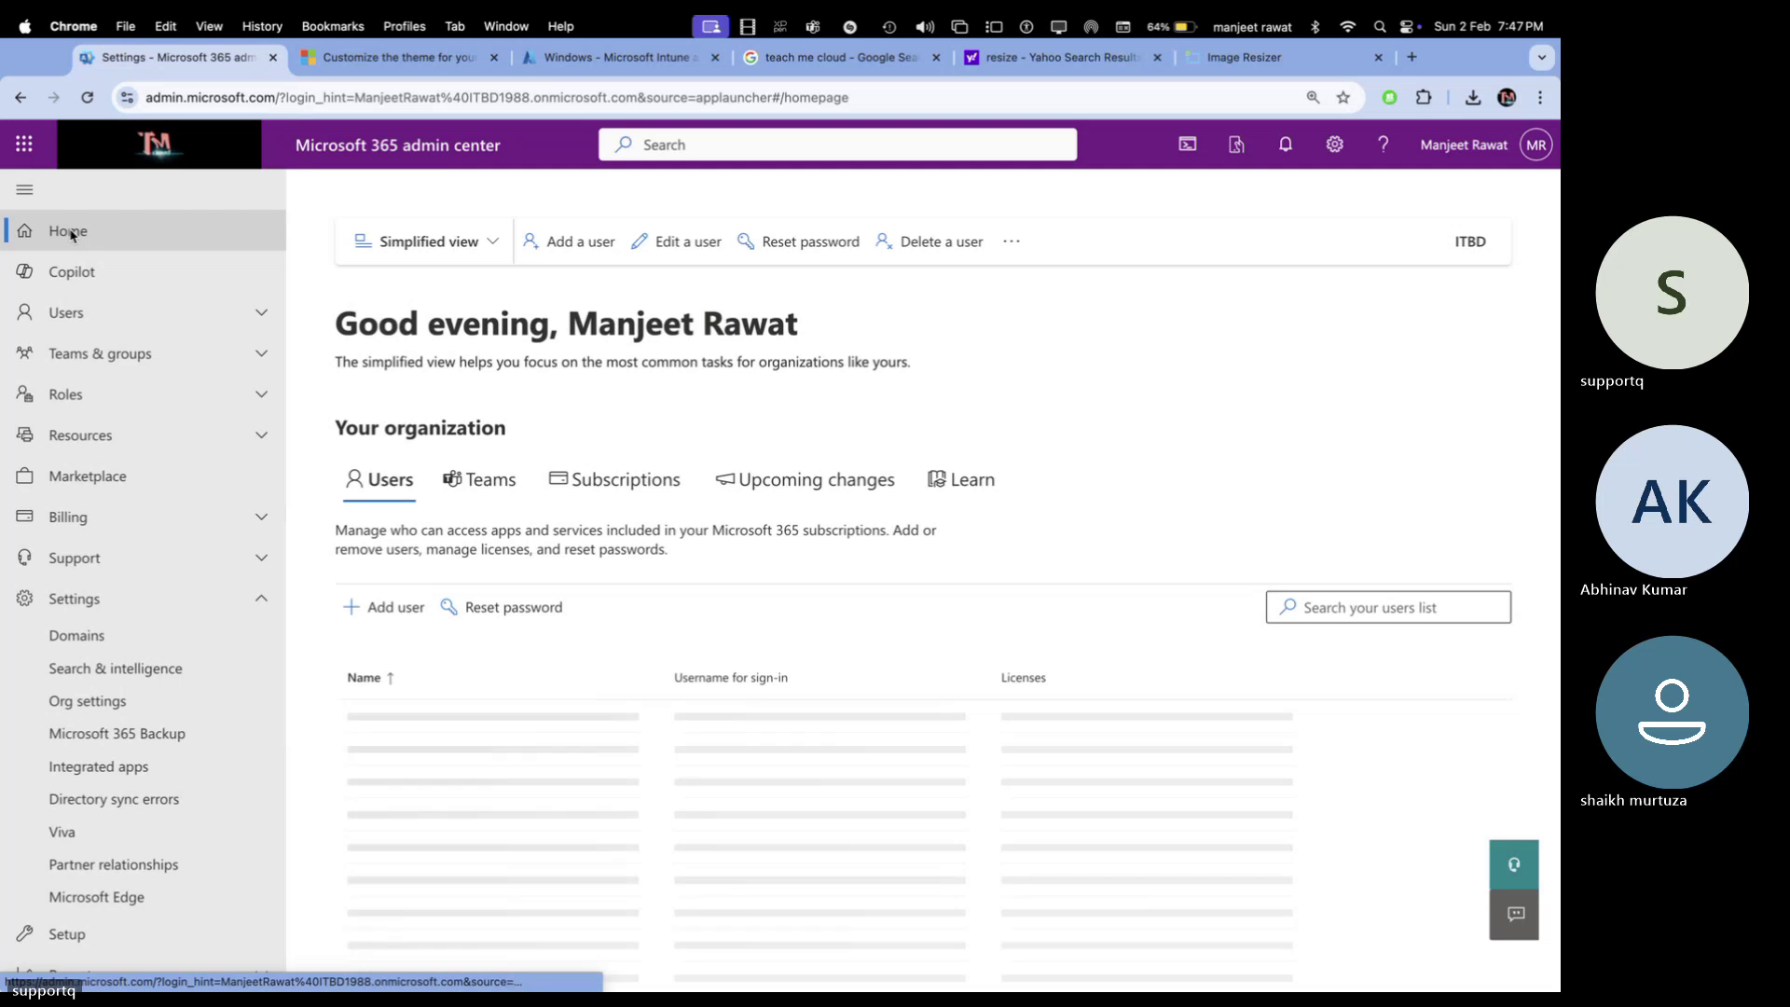
Open Users > Active users and refresh the list
left_click(66, 313)
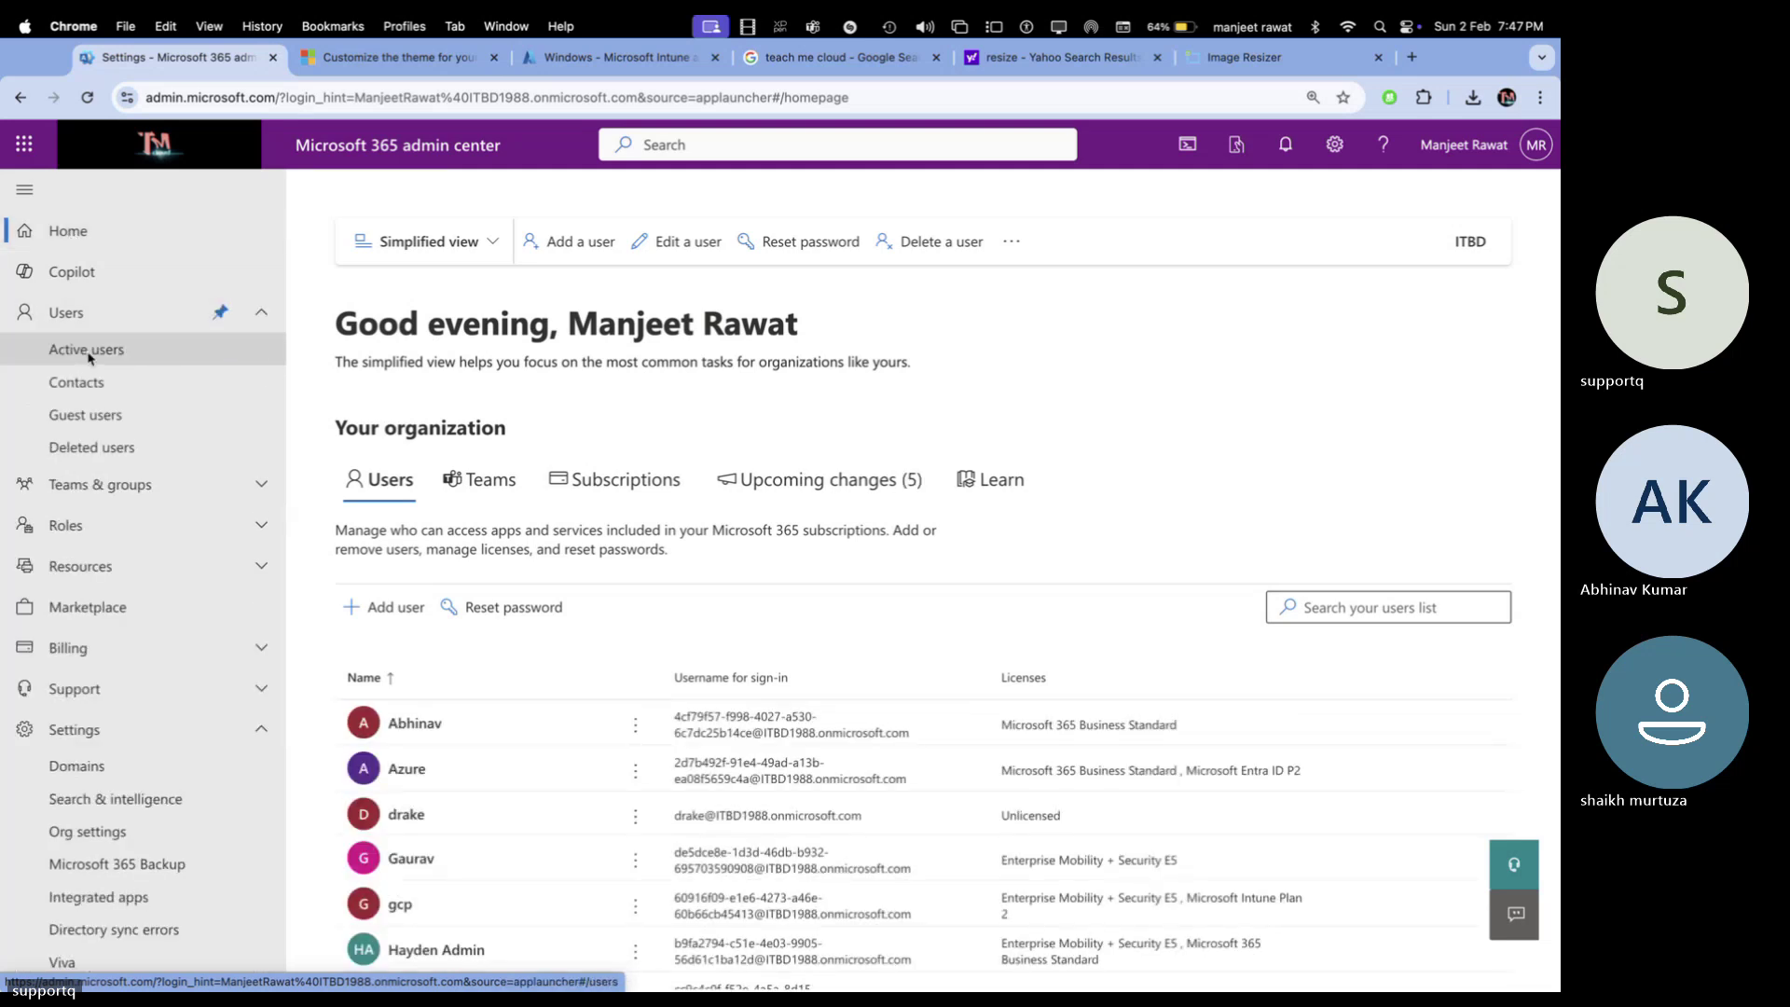
left_click(86, 349)
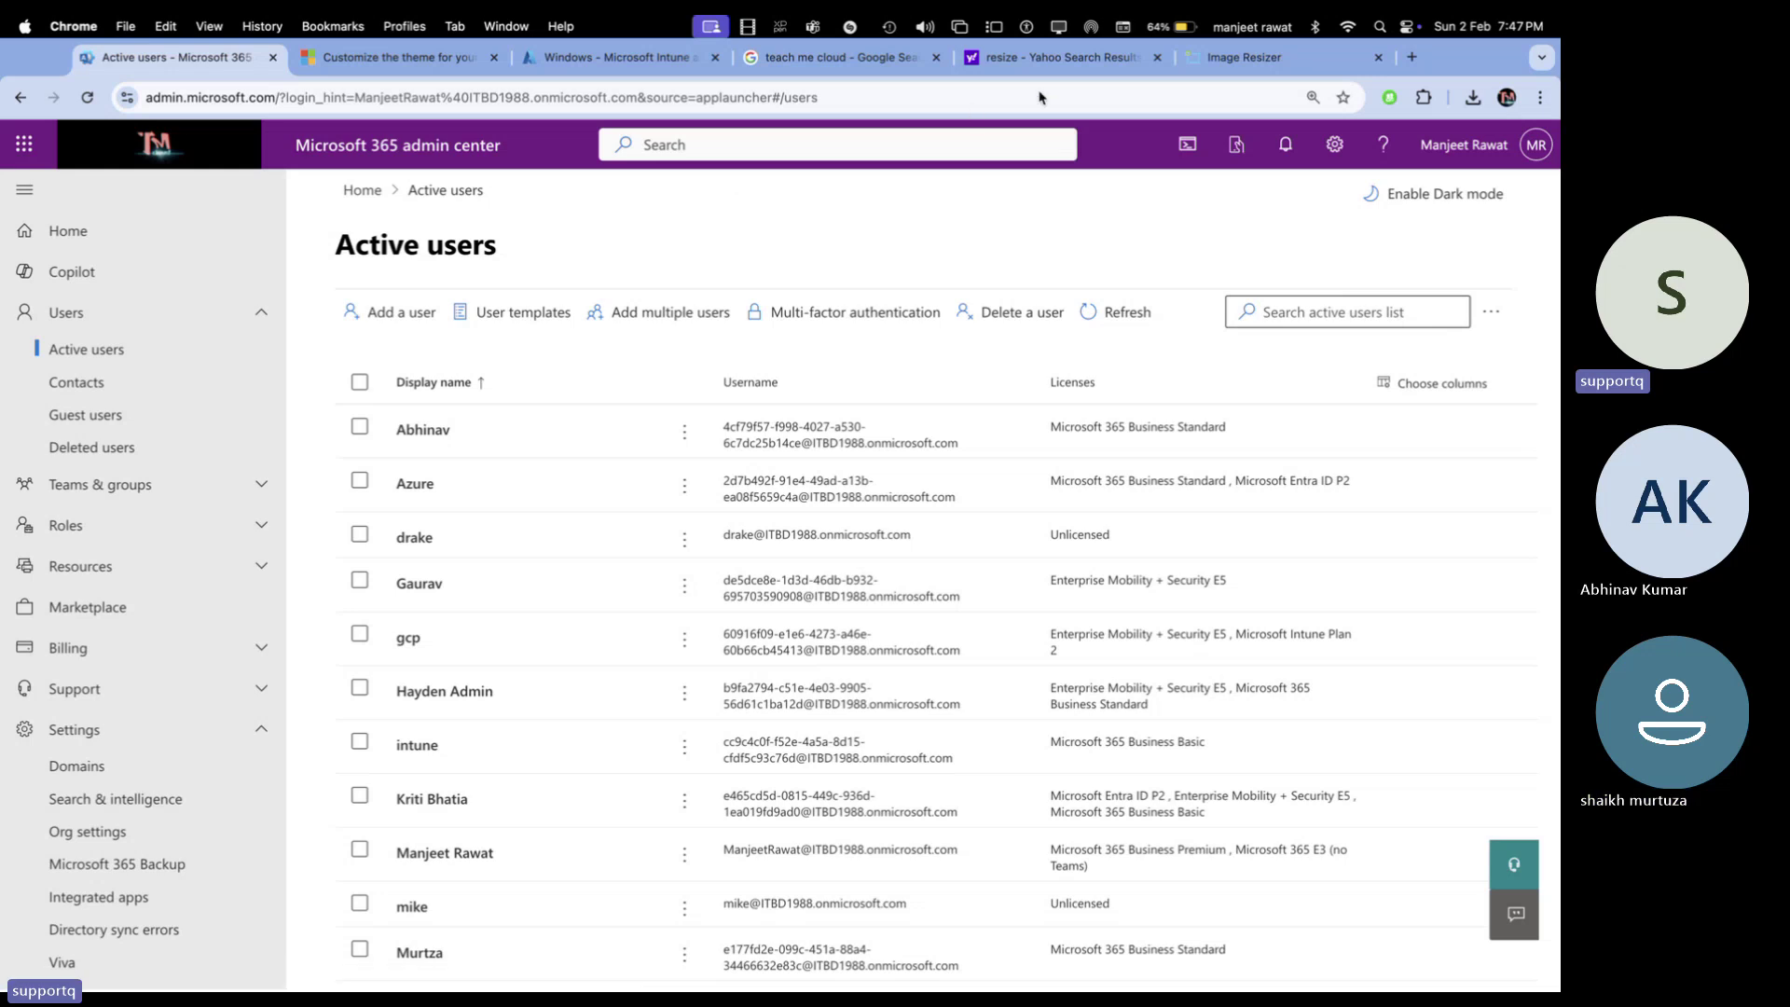
left_click(1118, 307)
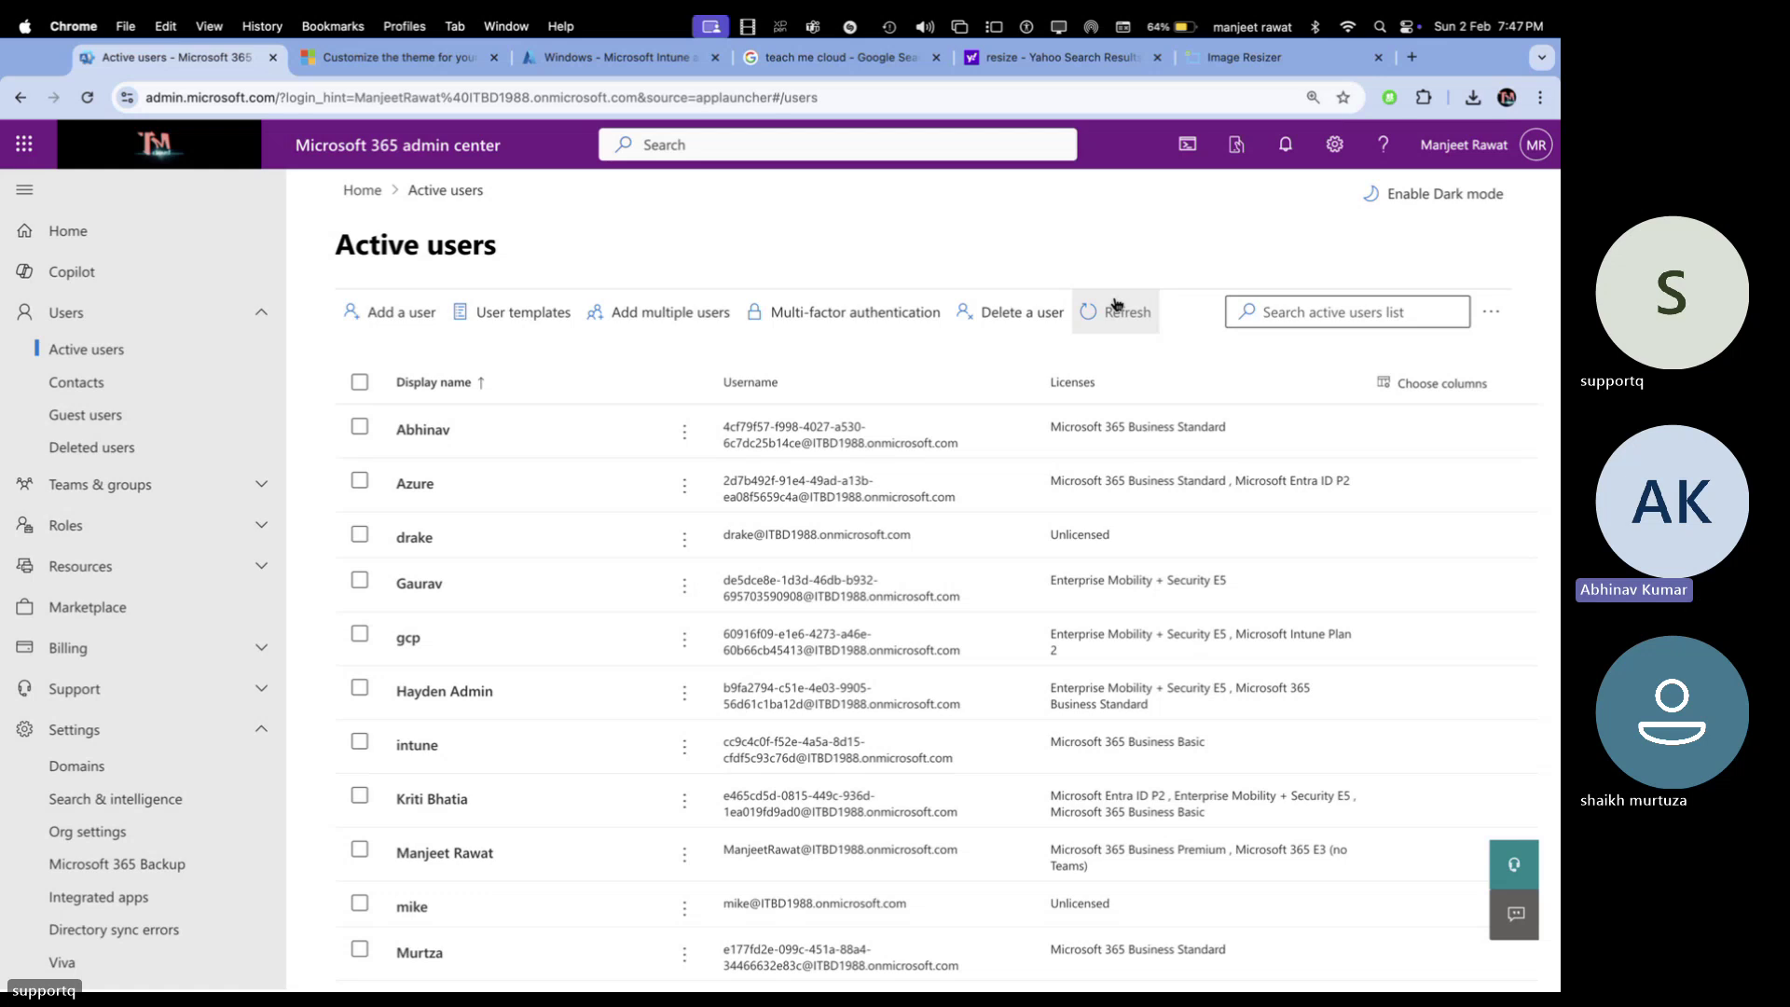
Replace the first user's onmicrosoft username with their first name on teachmecloud.net and save
left_click(866, 444)
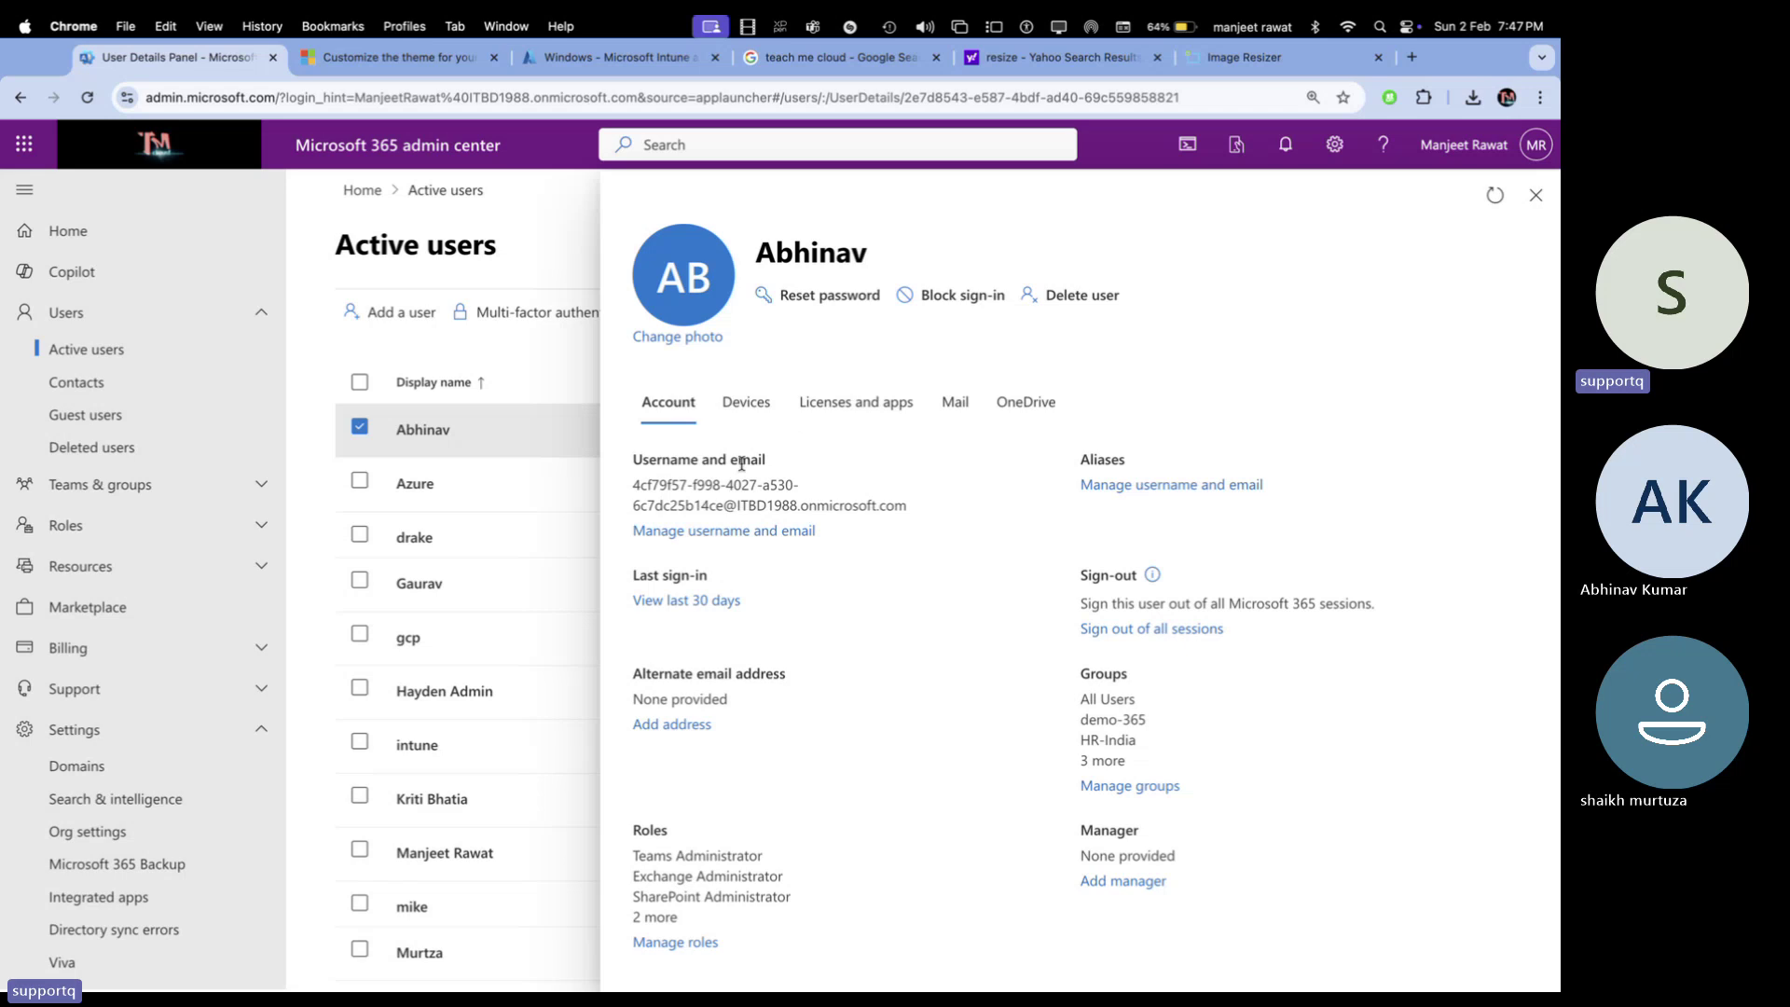
left_click(726, 531)
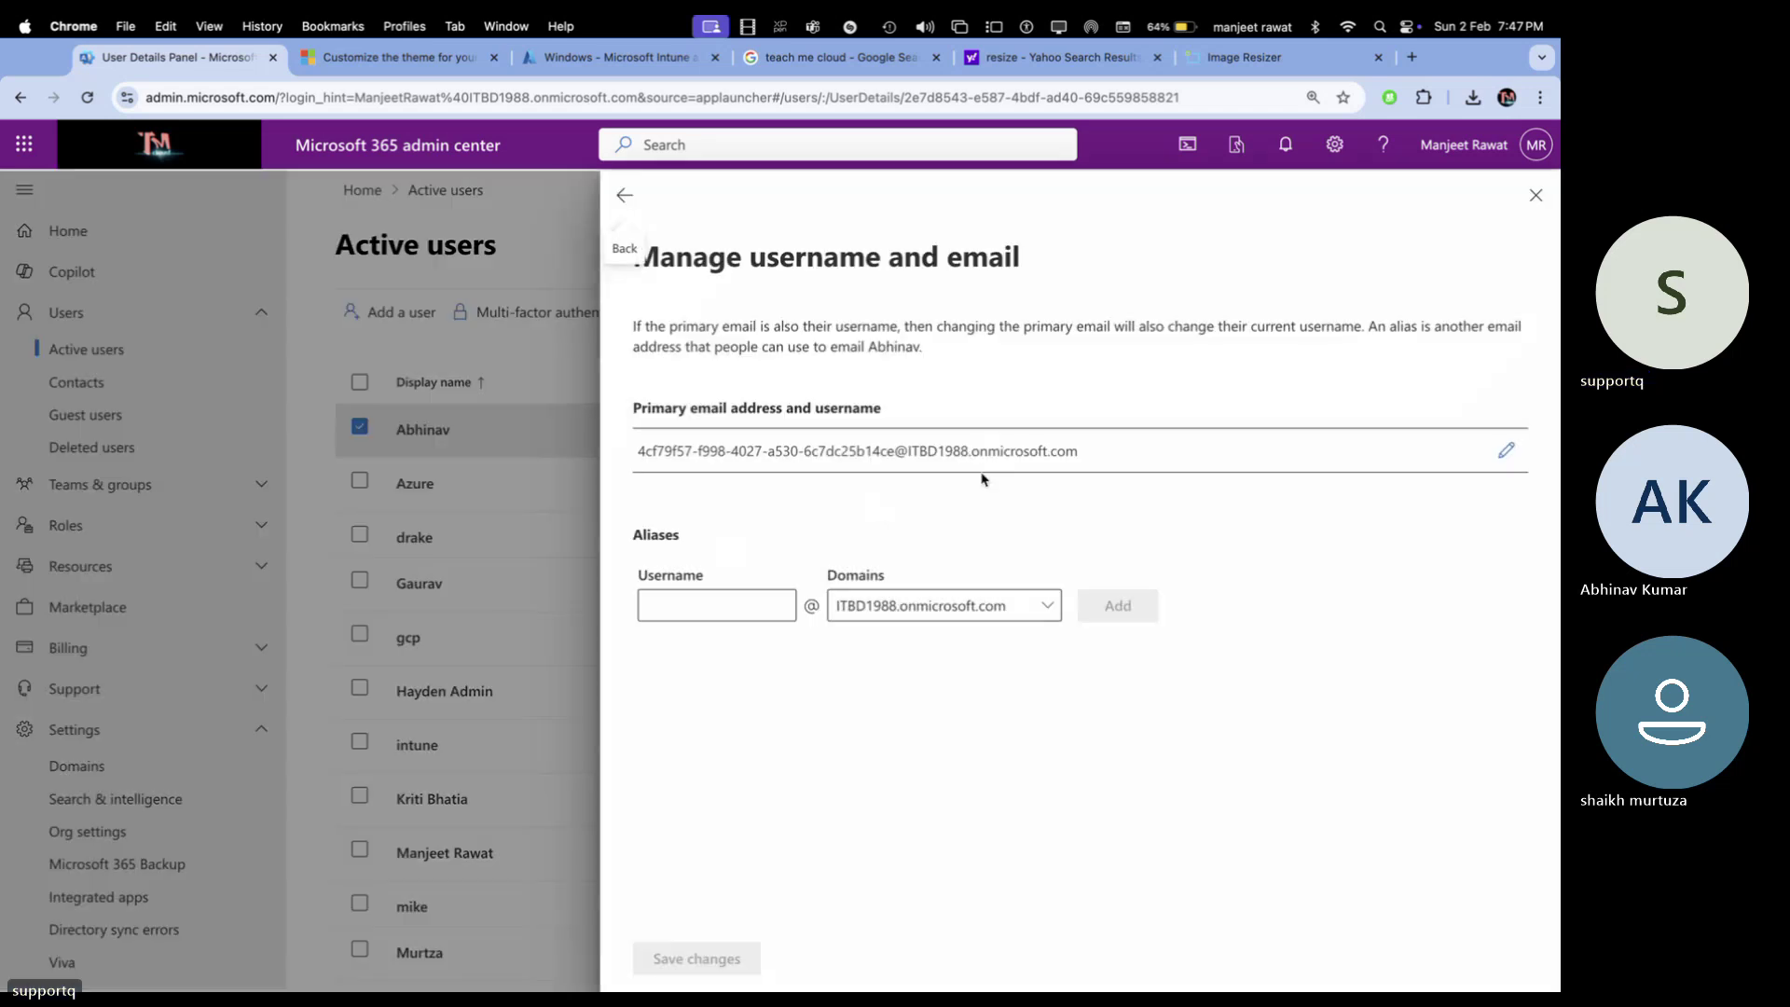
left_click(1506, 451)
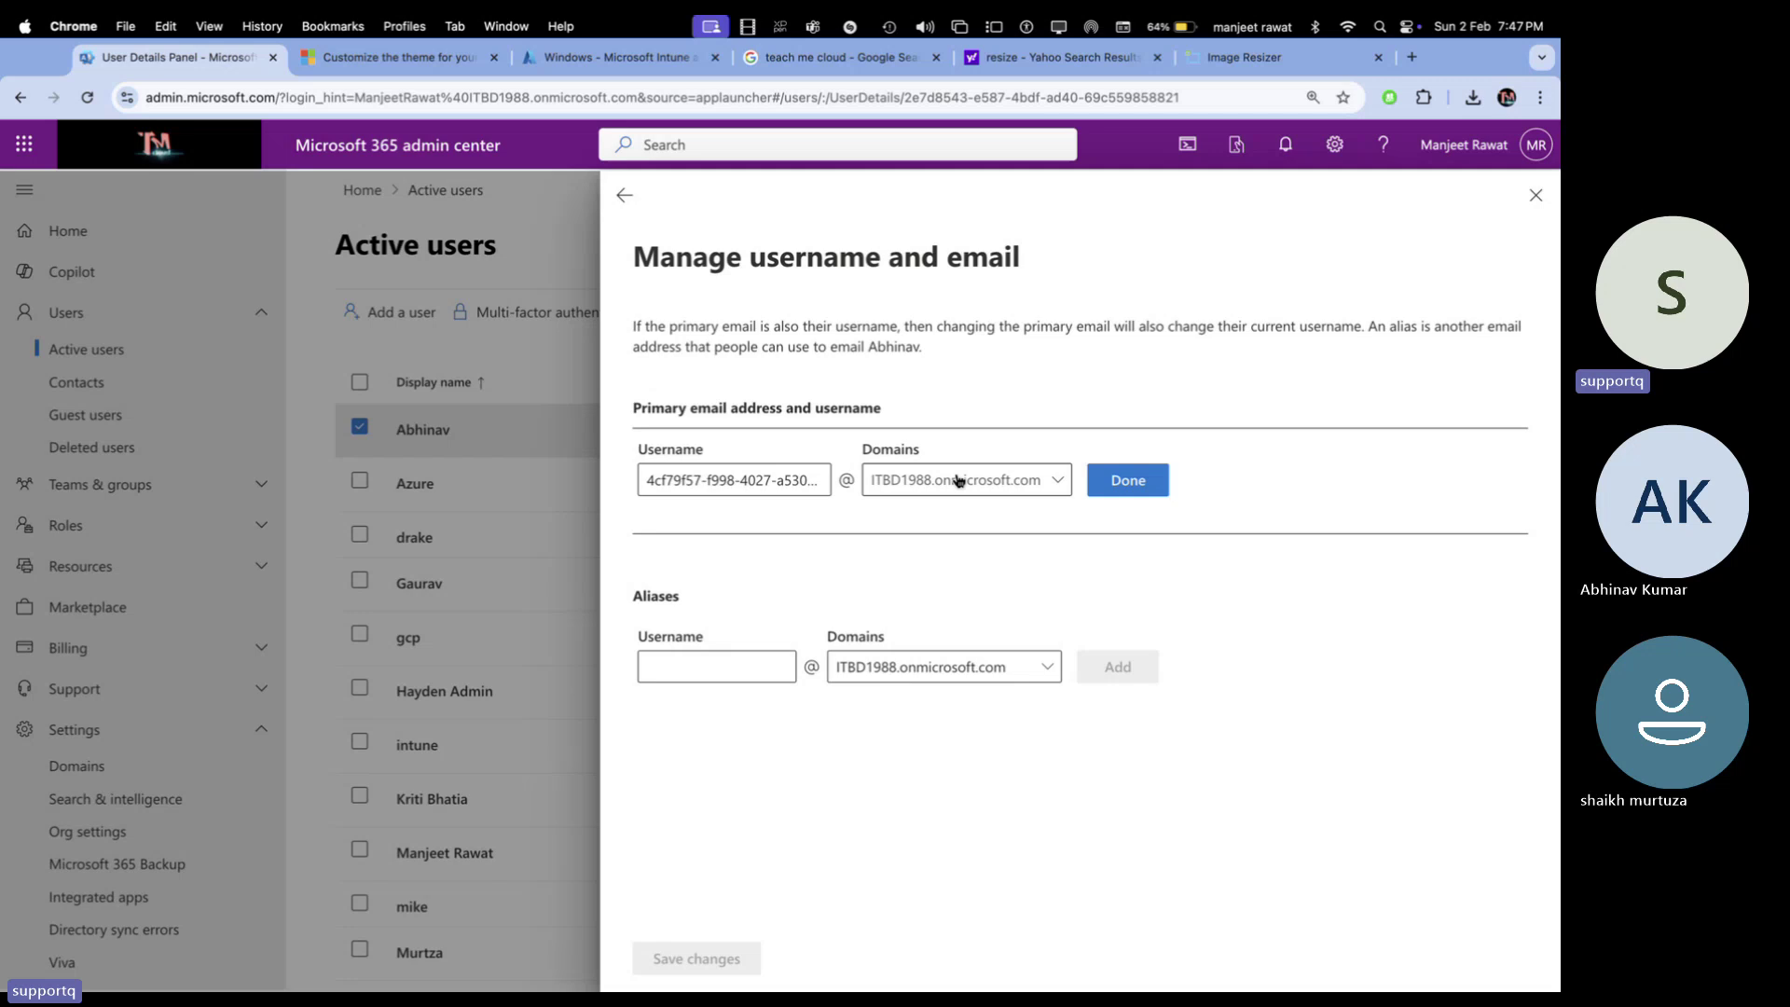
left_click(771, 492)
key("super+a")
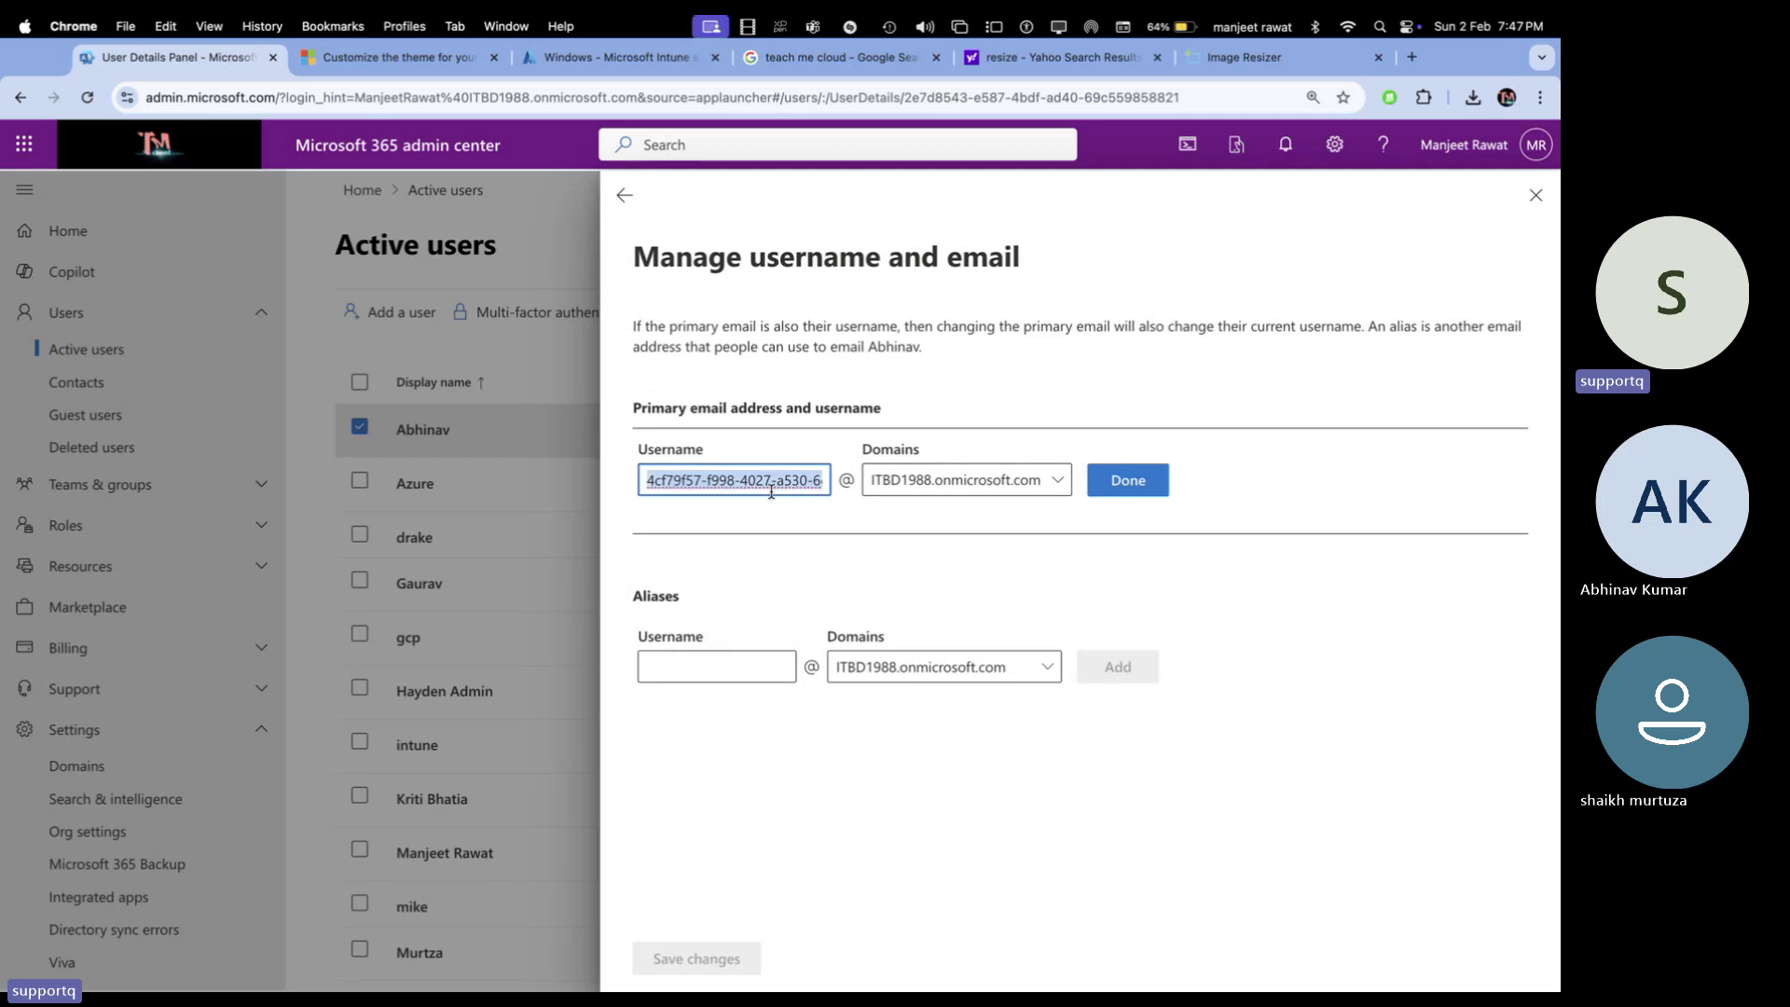
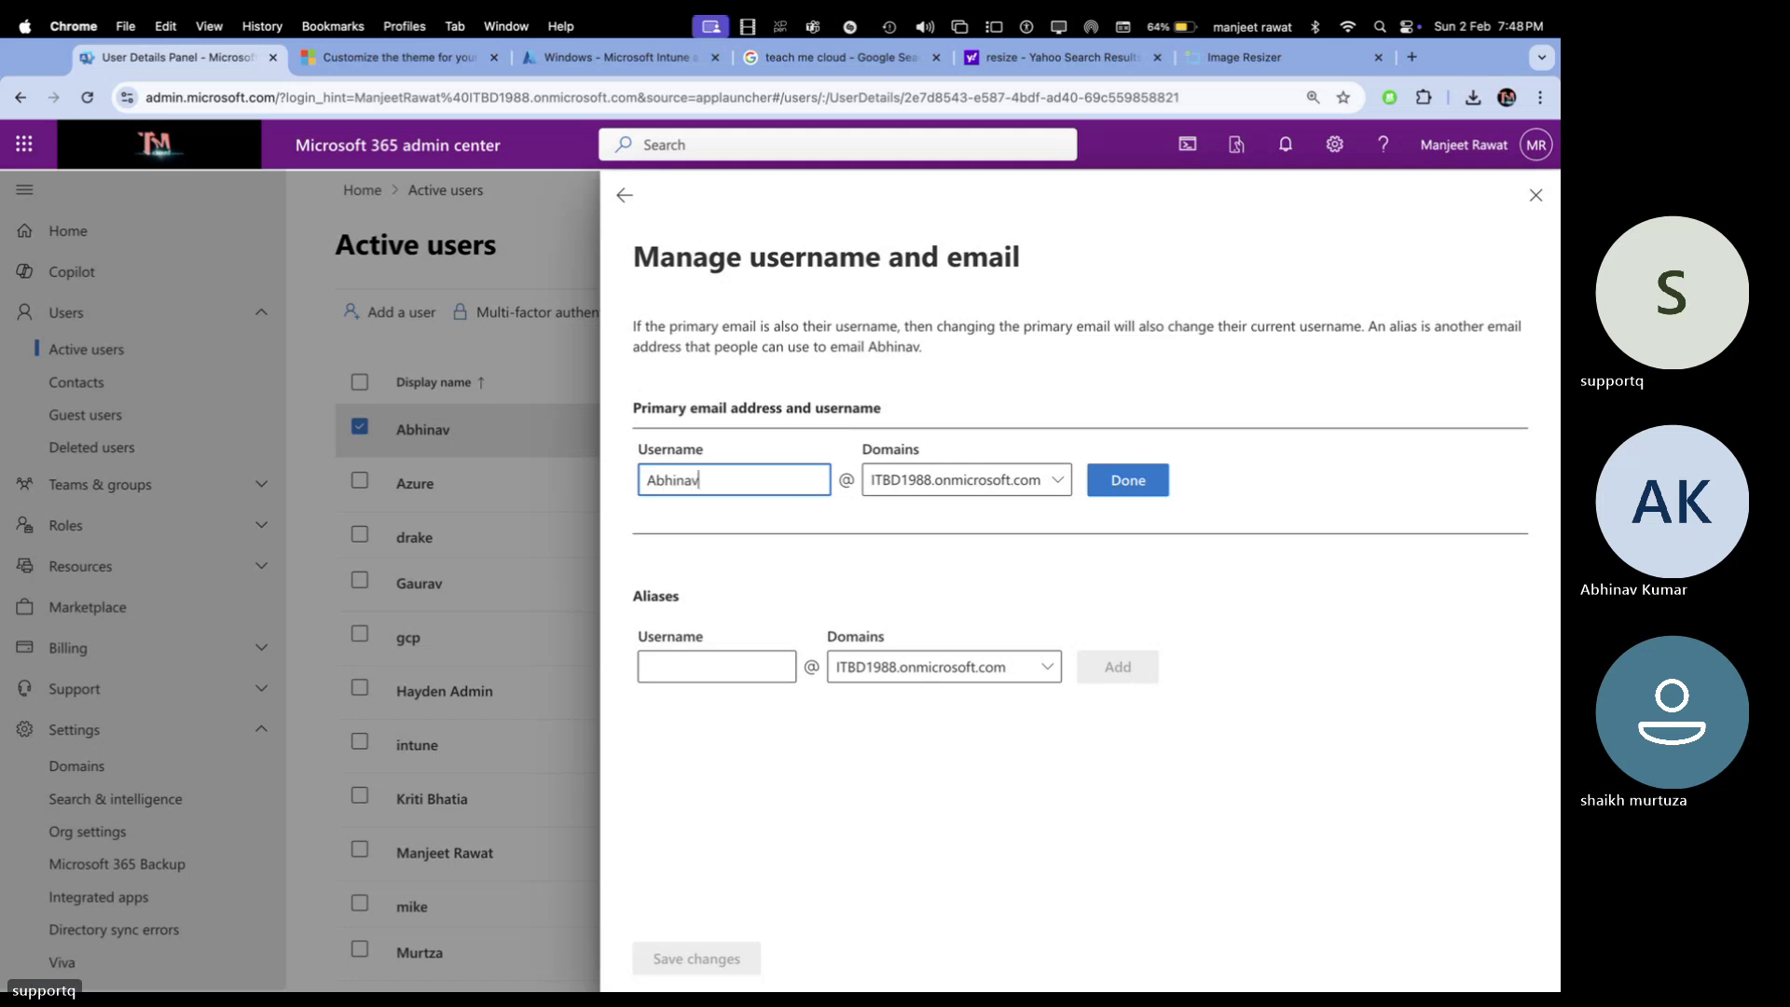
left_click(1018, 485)
left_click(970, 549)
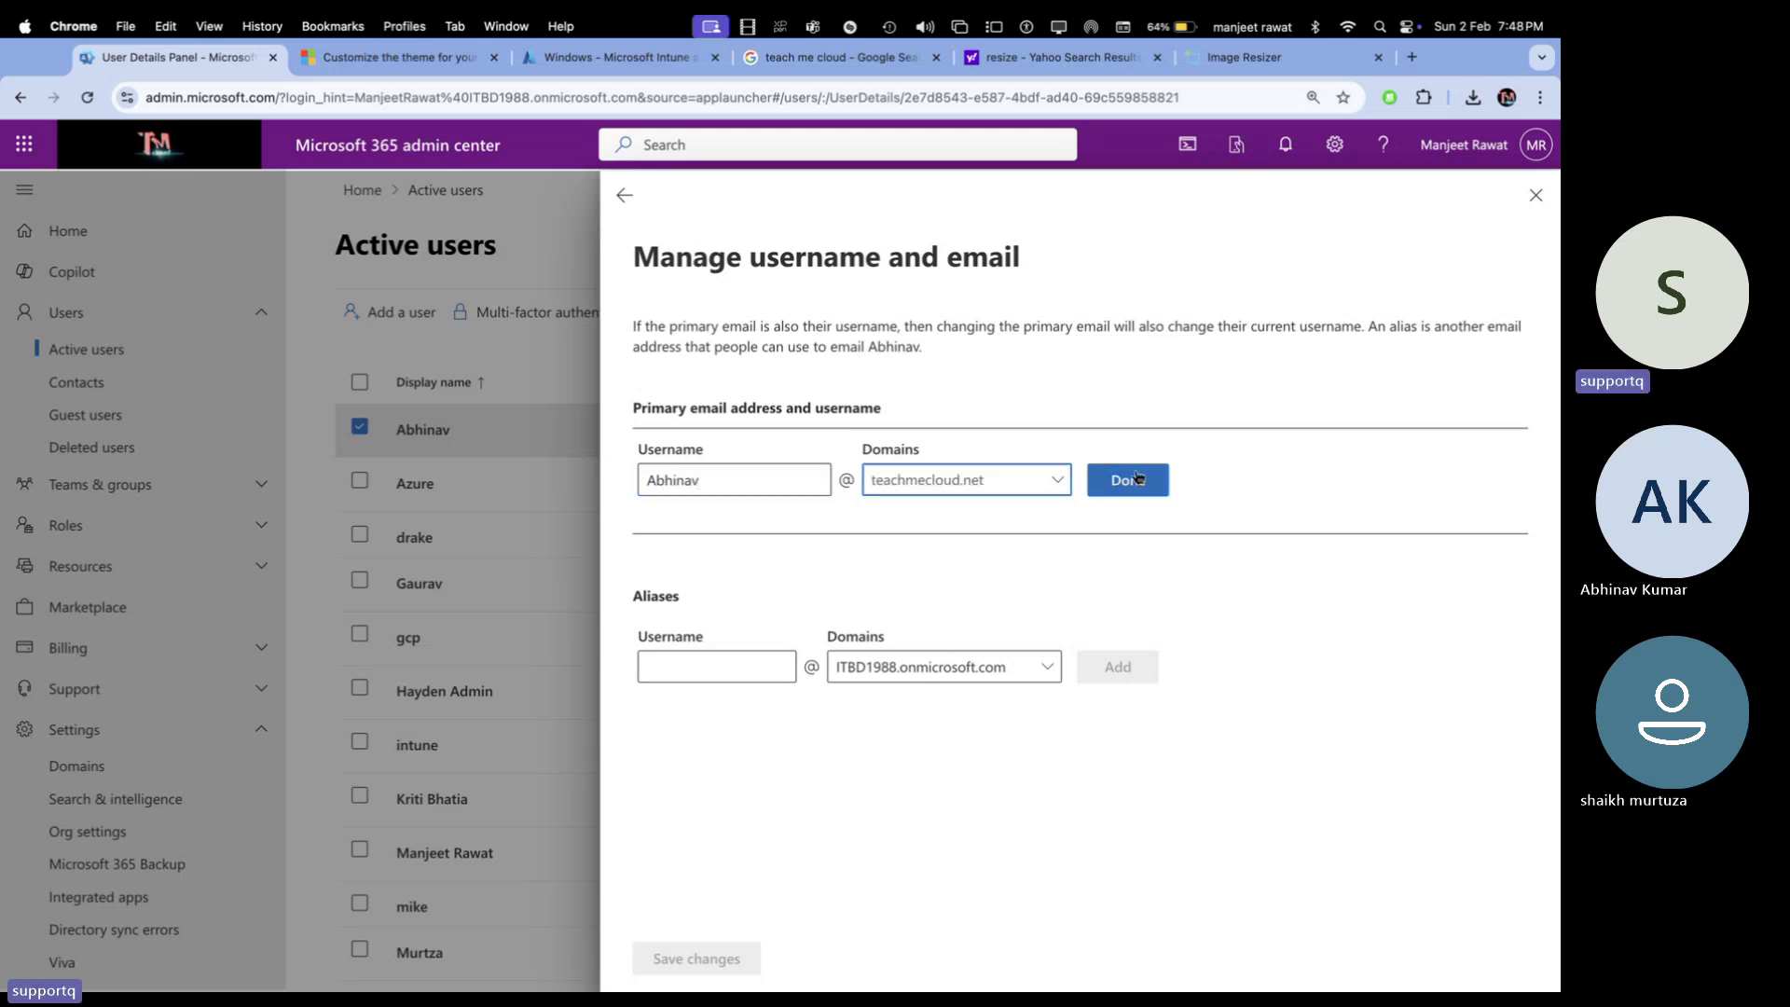
left_click(1132, 481)
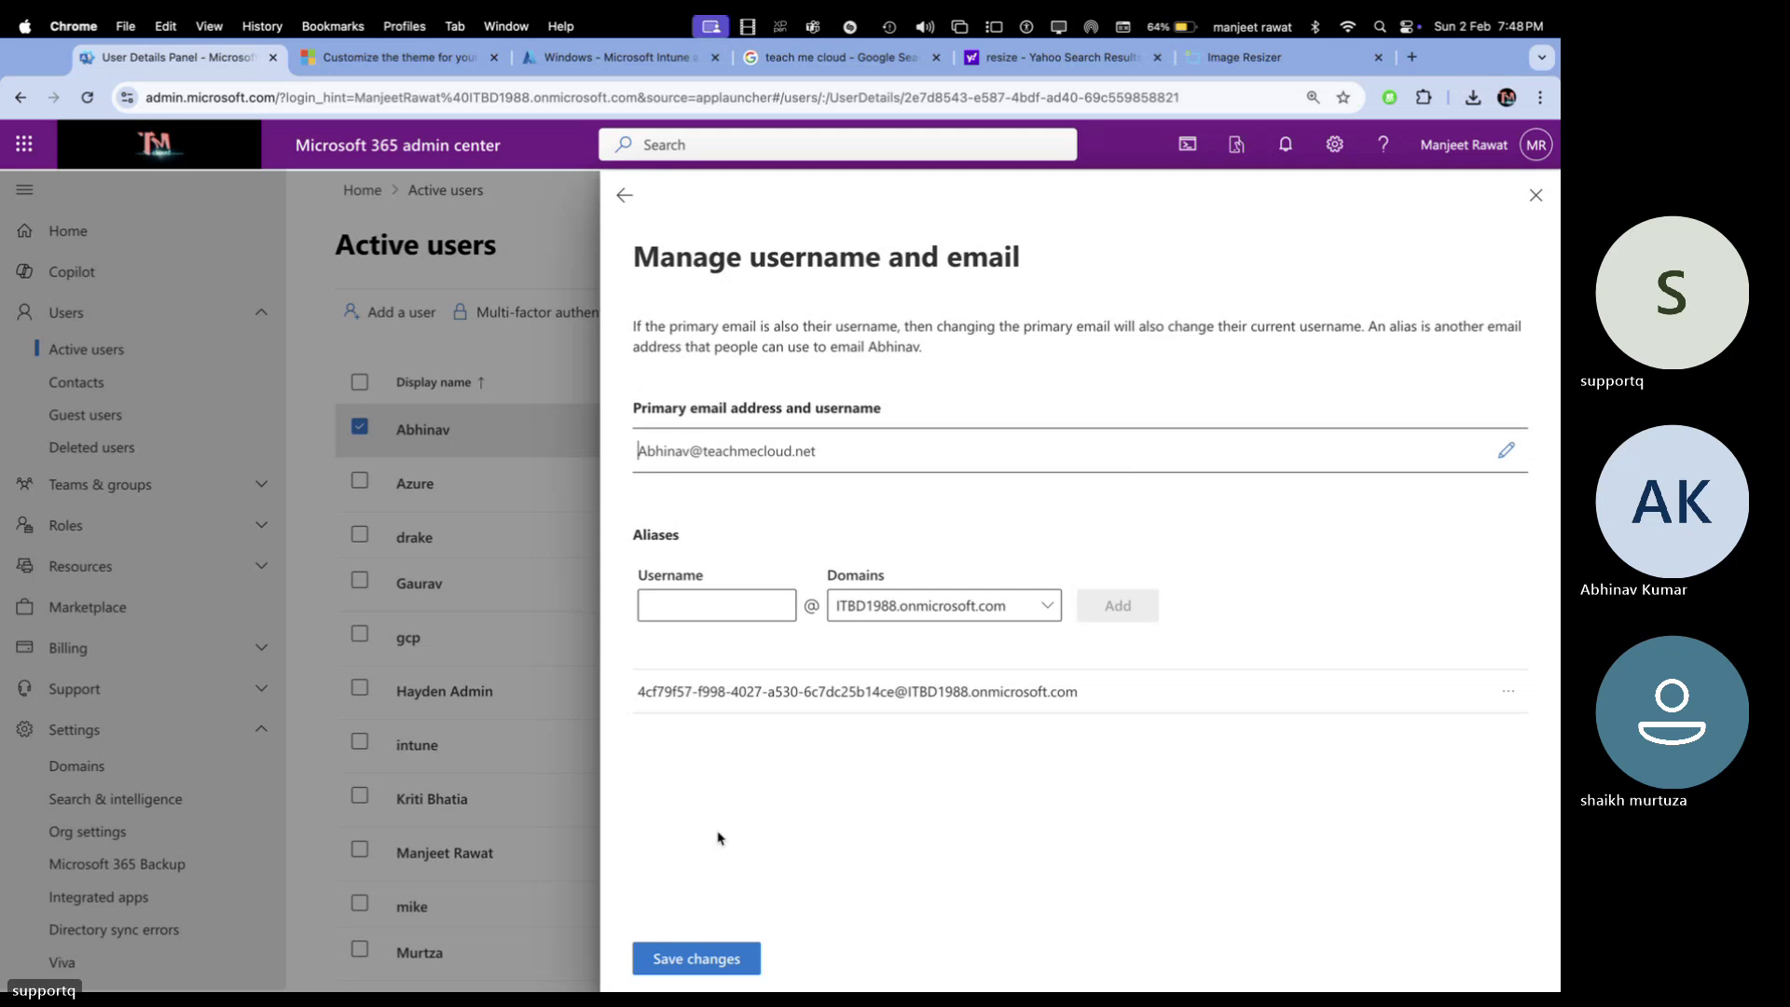
left_click(713, 956)
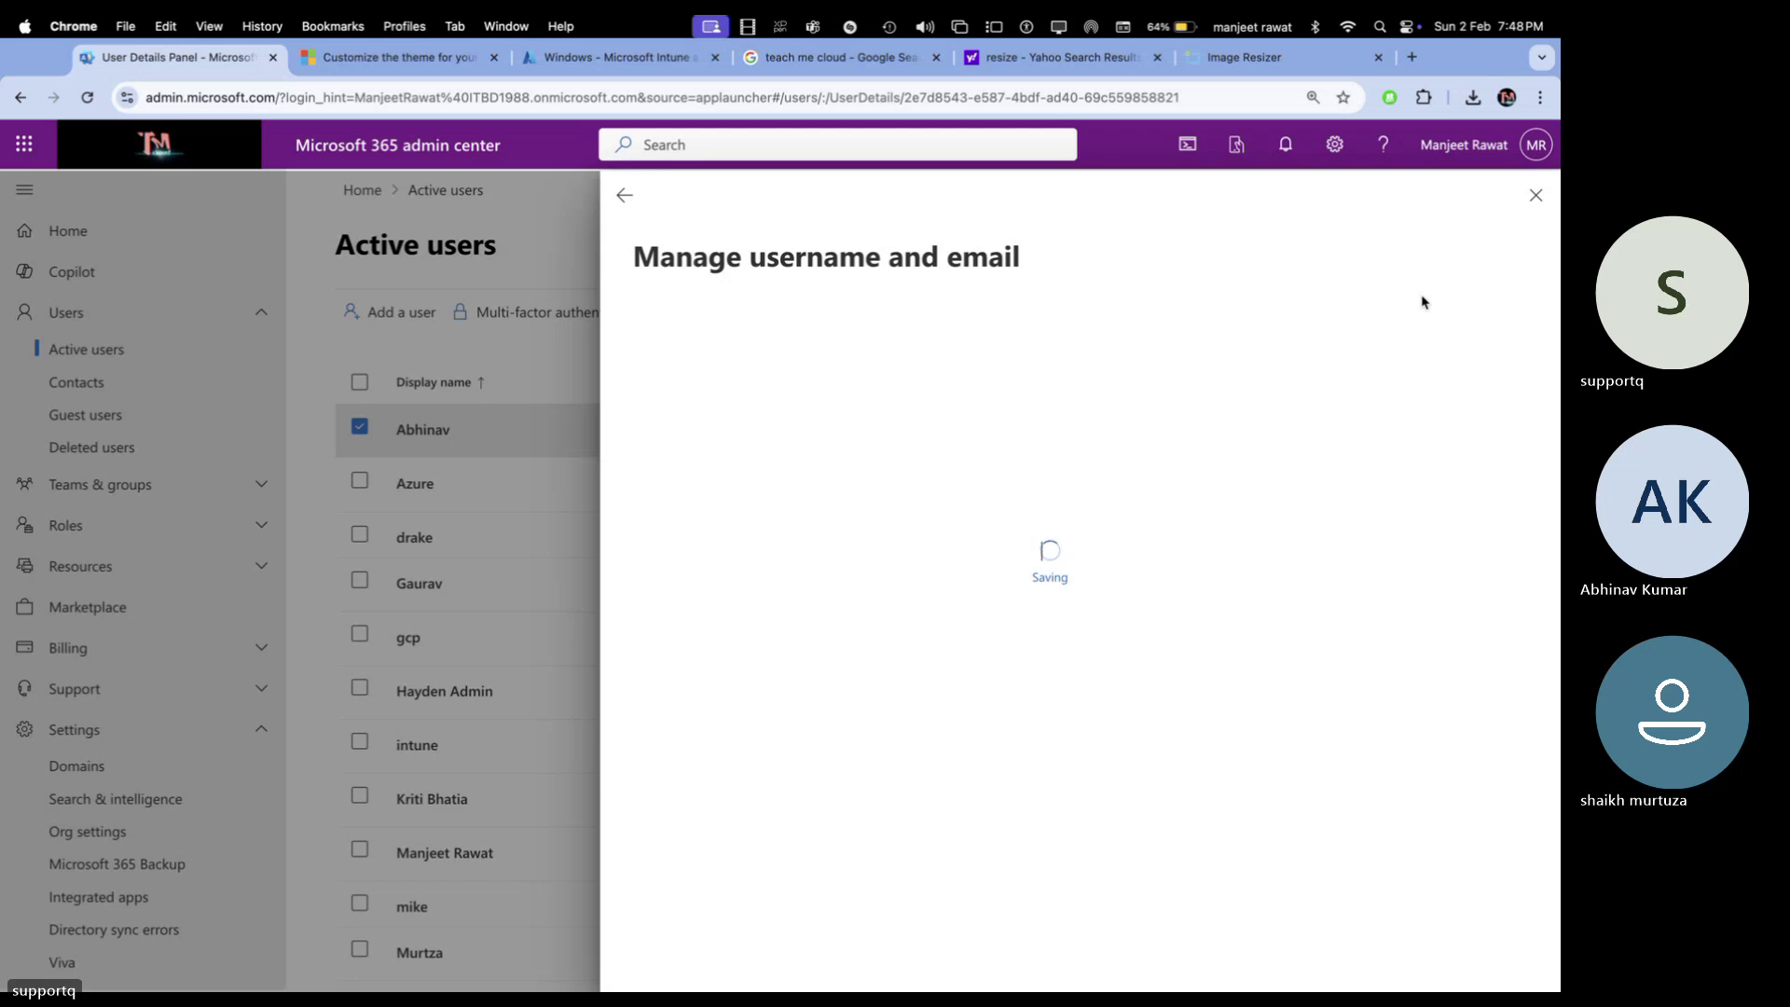
Close the user panel and scroll down the Active users list
left_click(1529, 194)
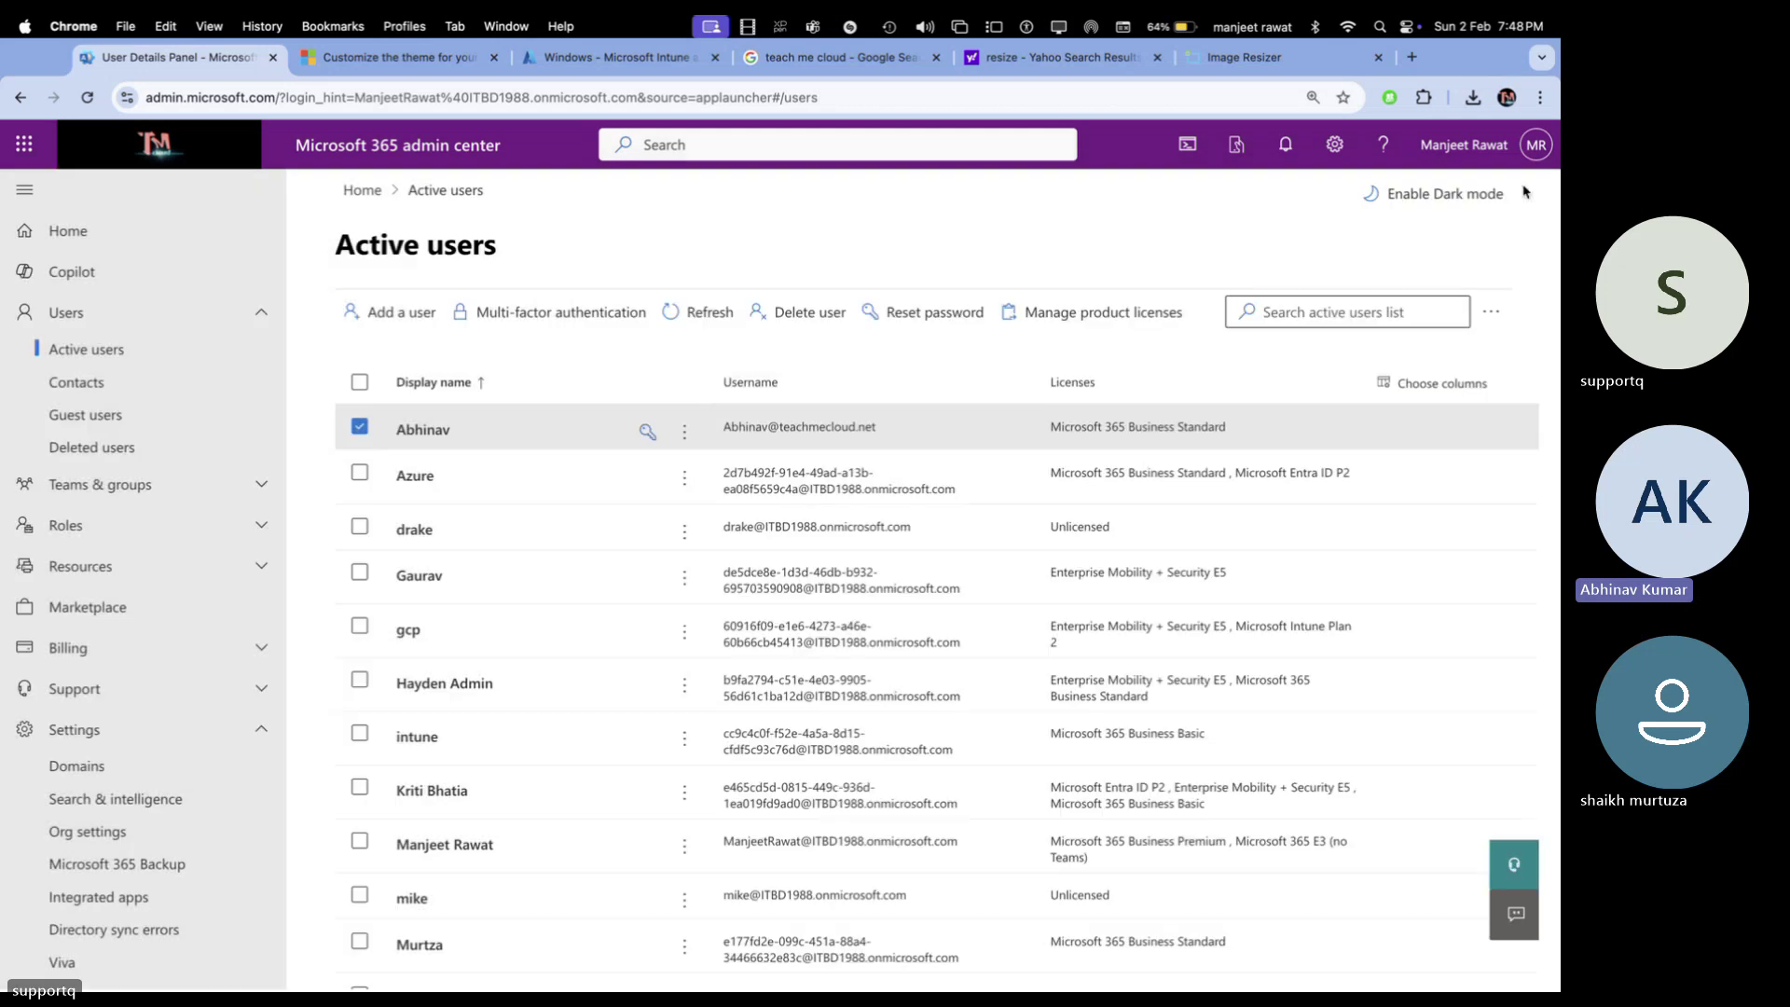
scroll(459, 757, "down", 2)
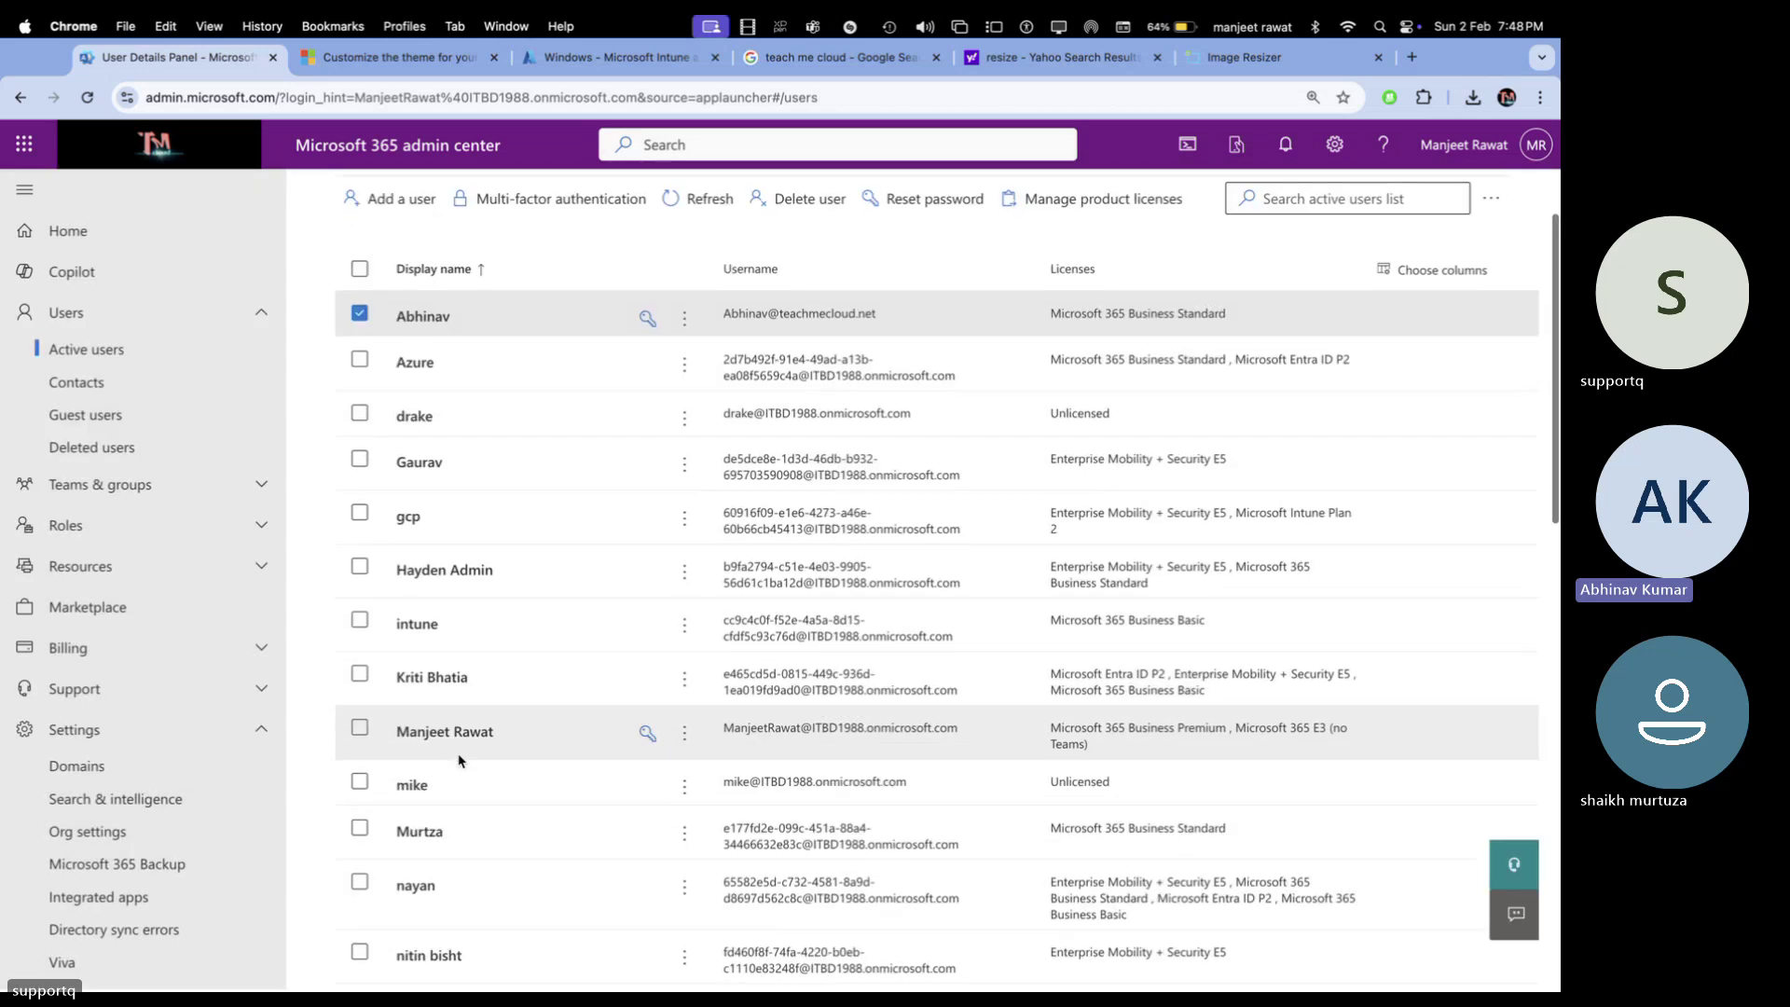
scroll(430, 791, "down", 2)
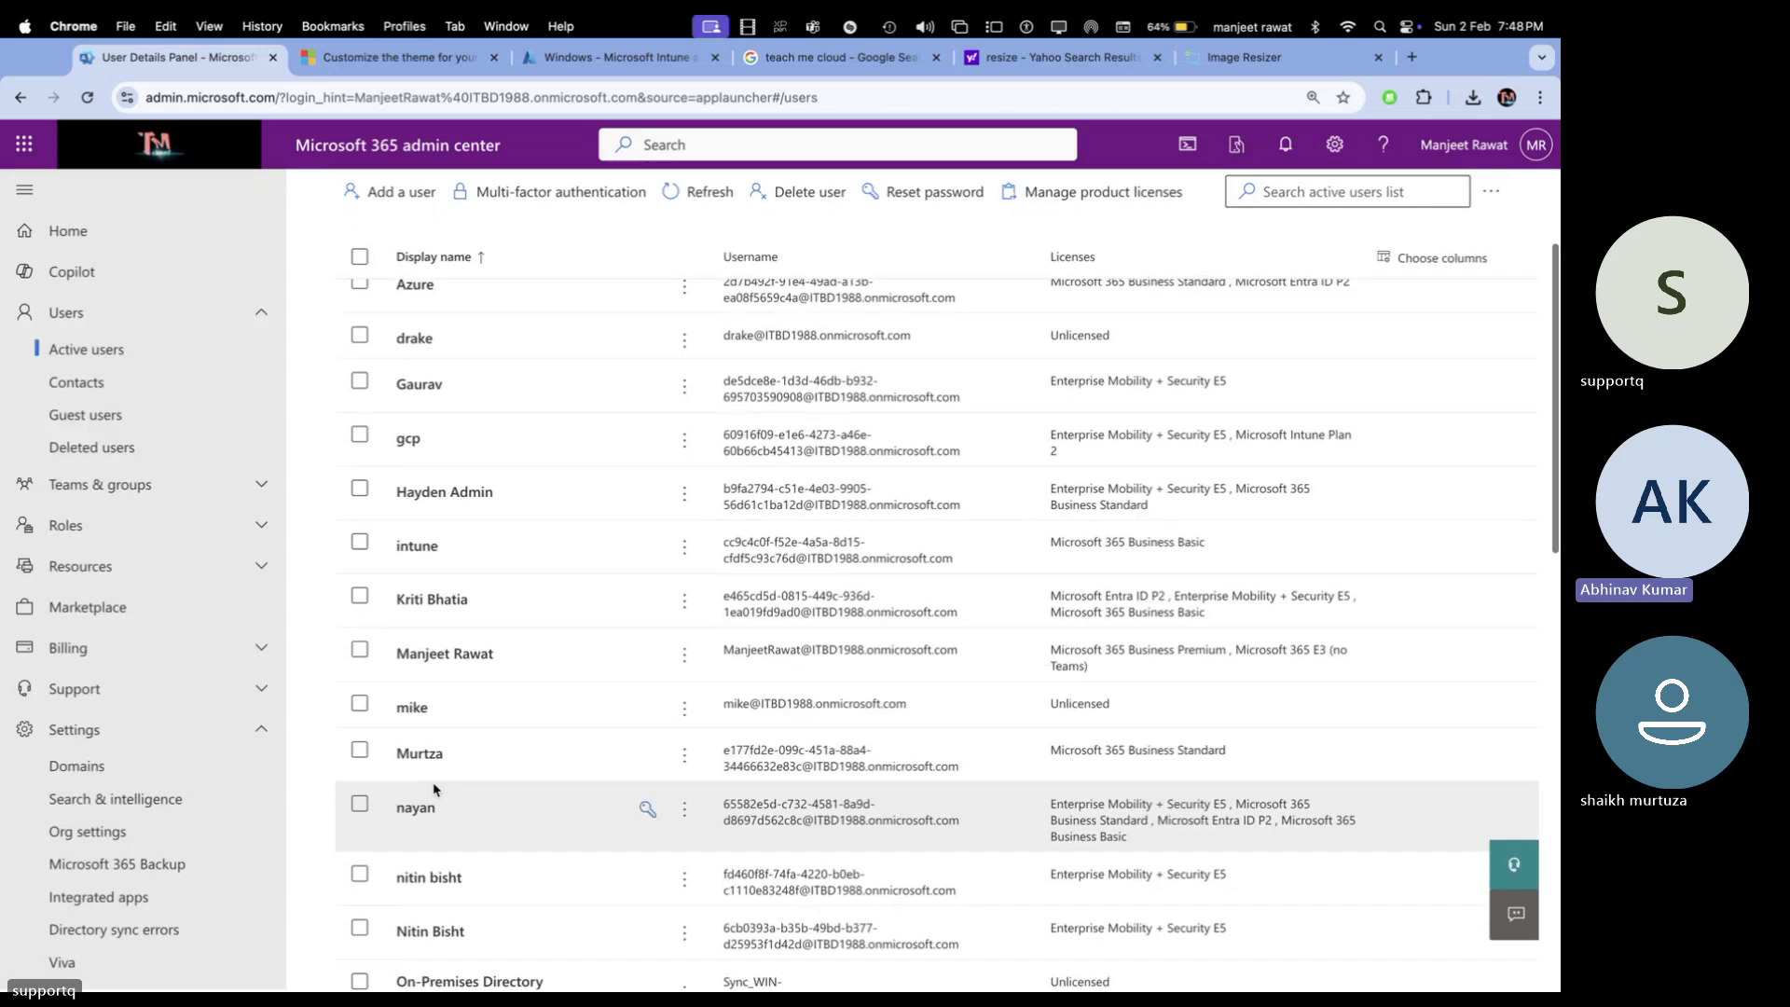
Change the next user's primary username to their first name on teachmecloud.net, save, and close
left_click(723, 755)
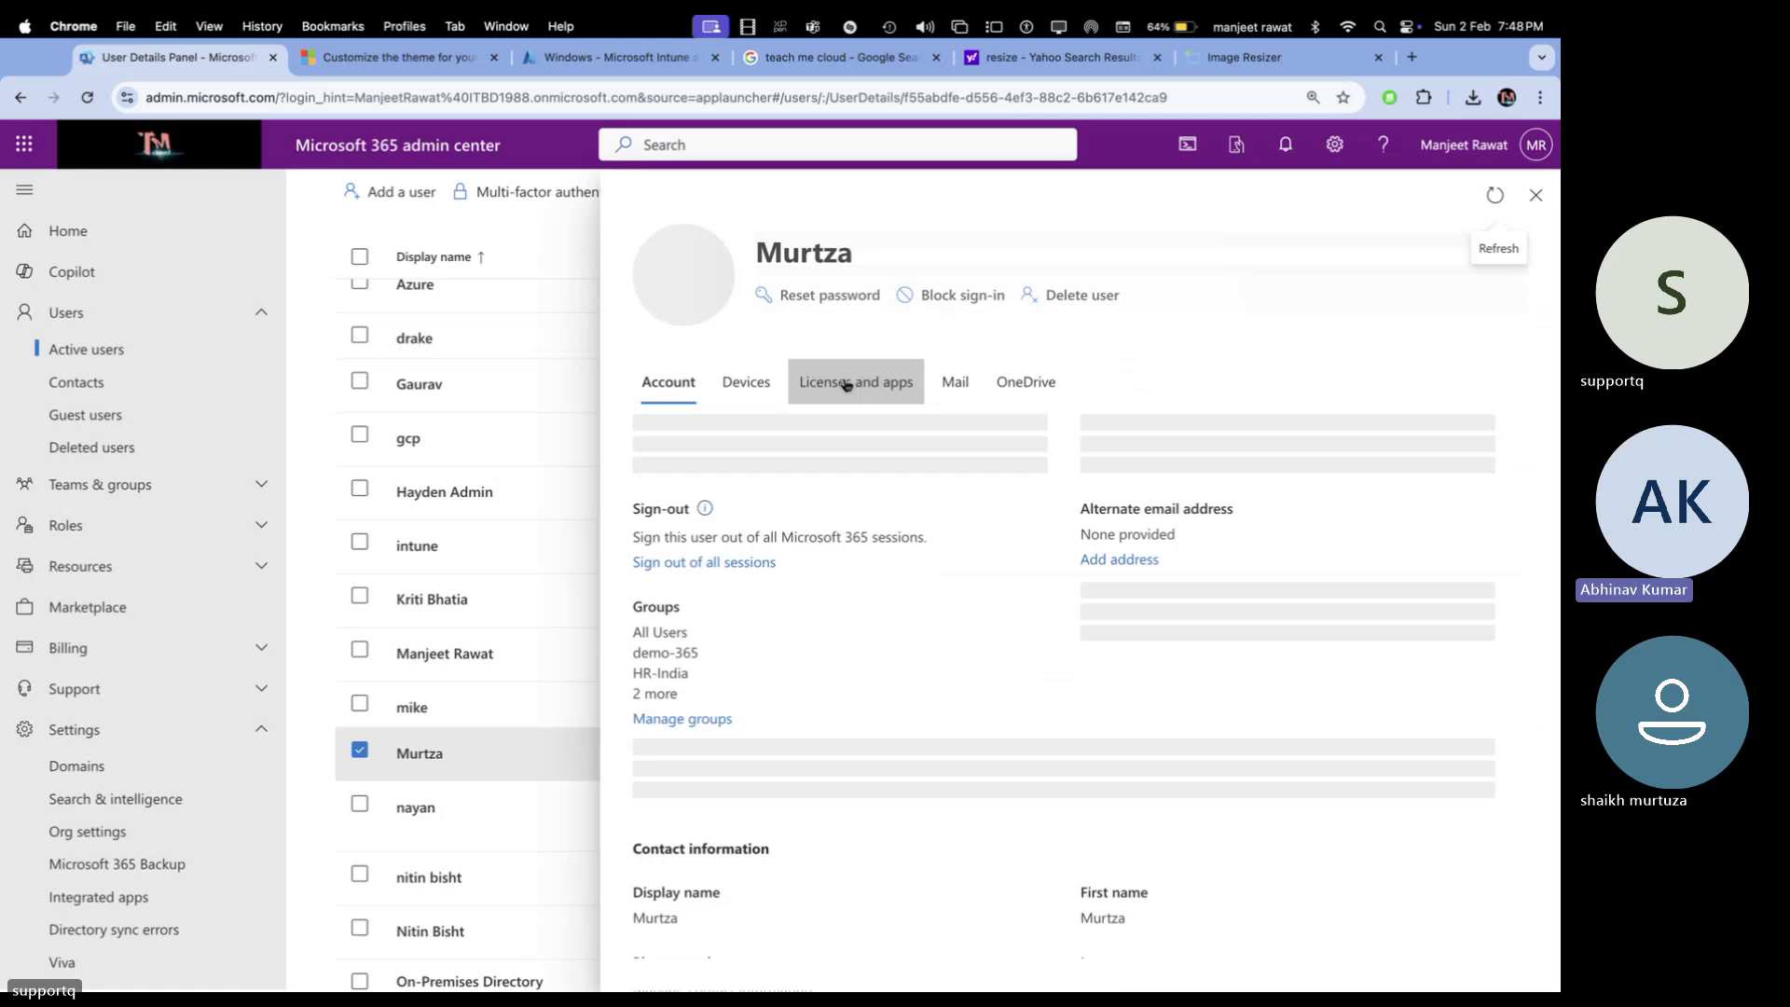
left_click(750, 532)
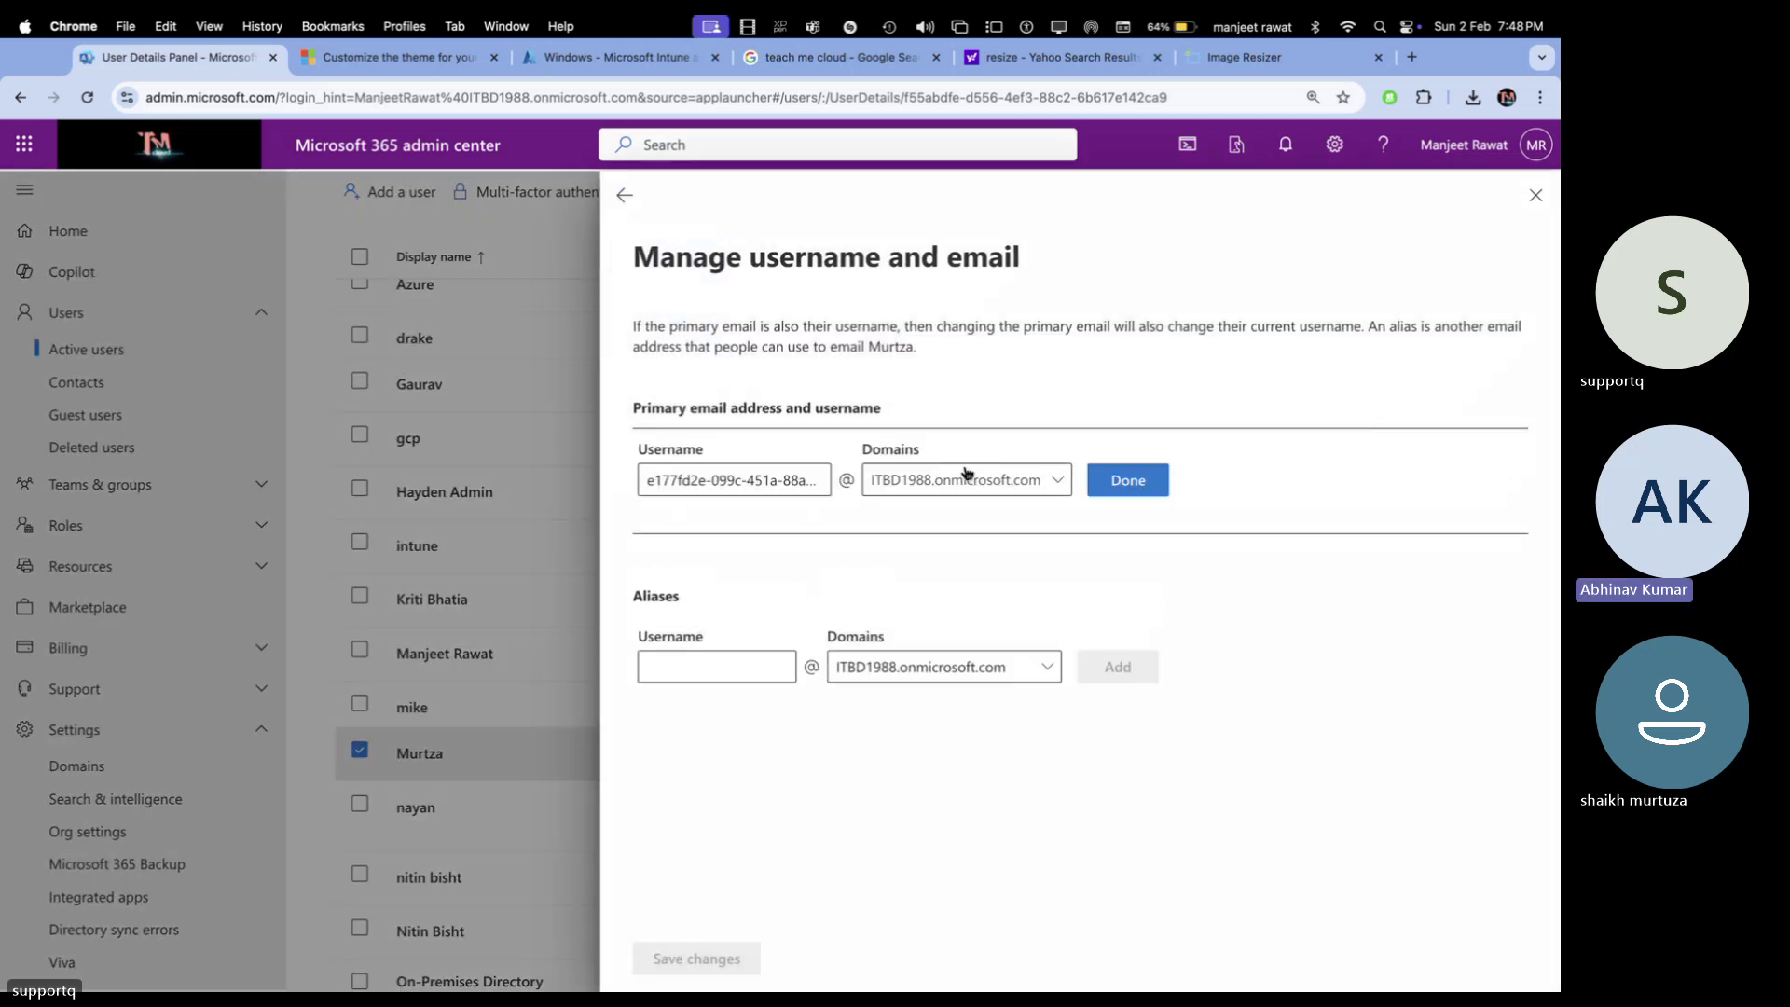
left_click(792, 482)
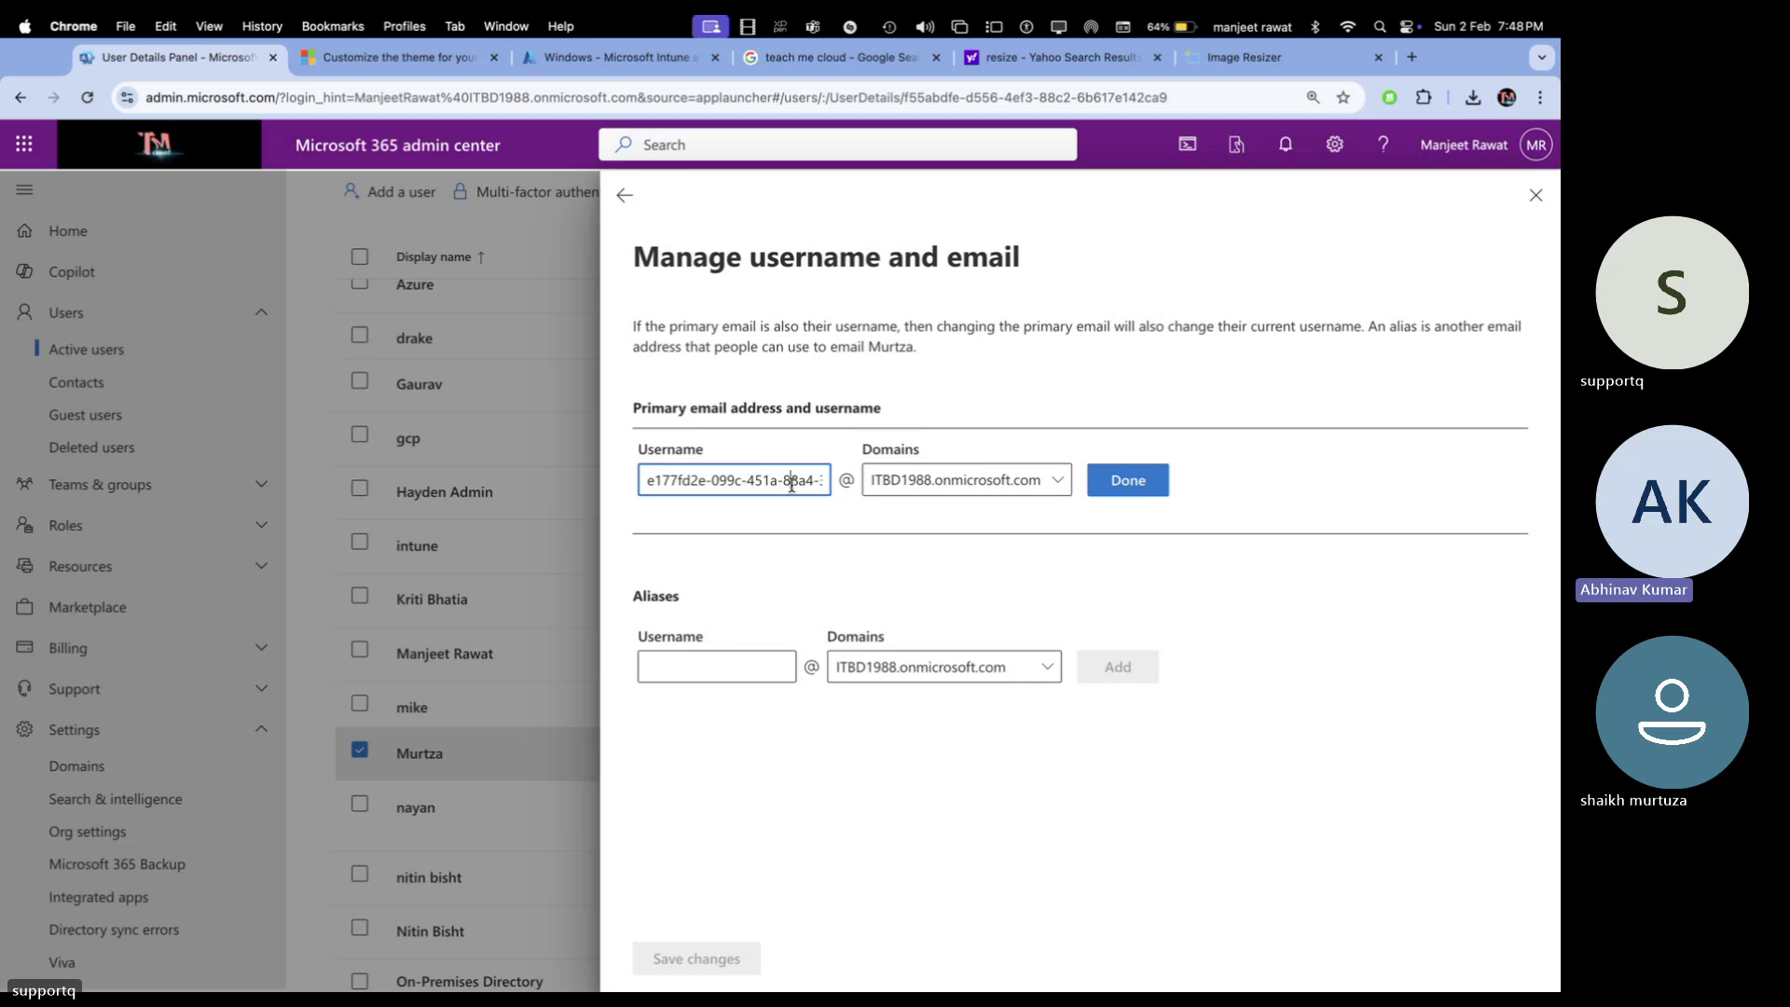
key("super+a")
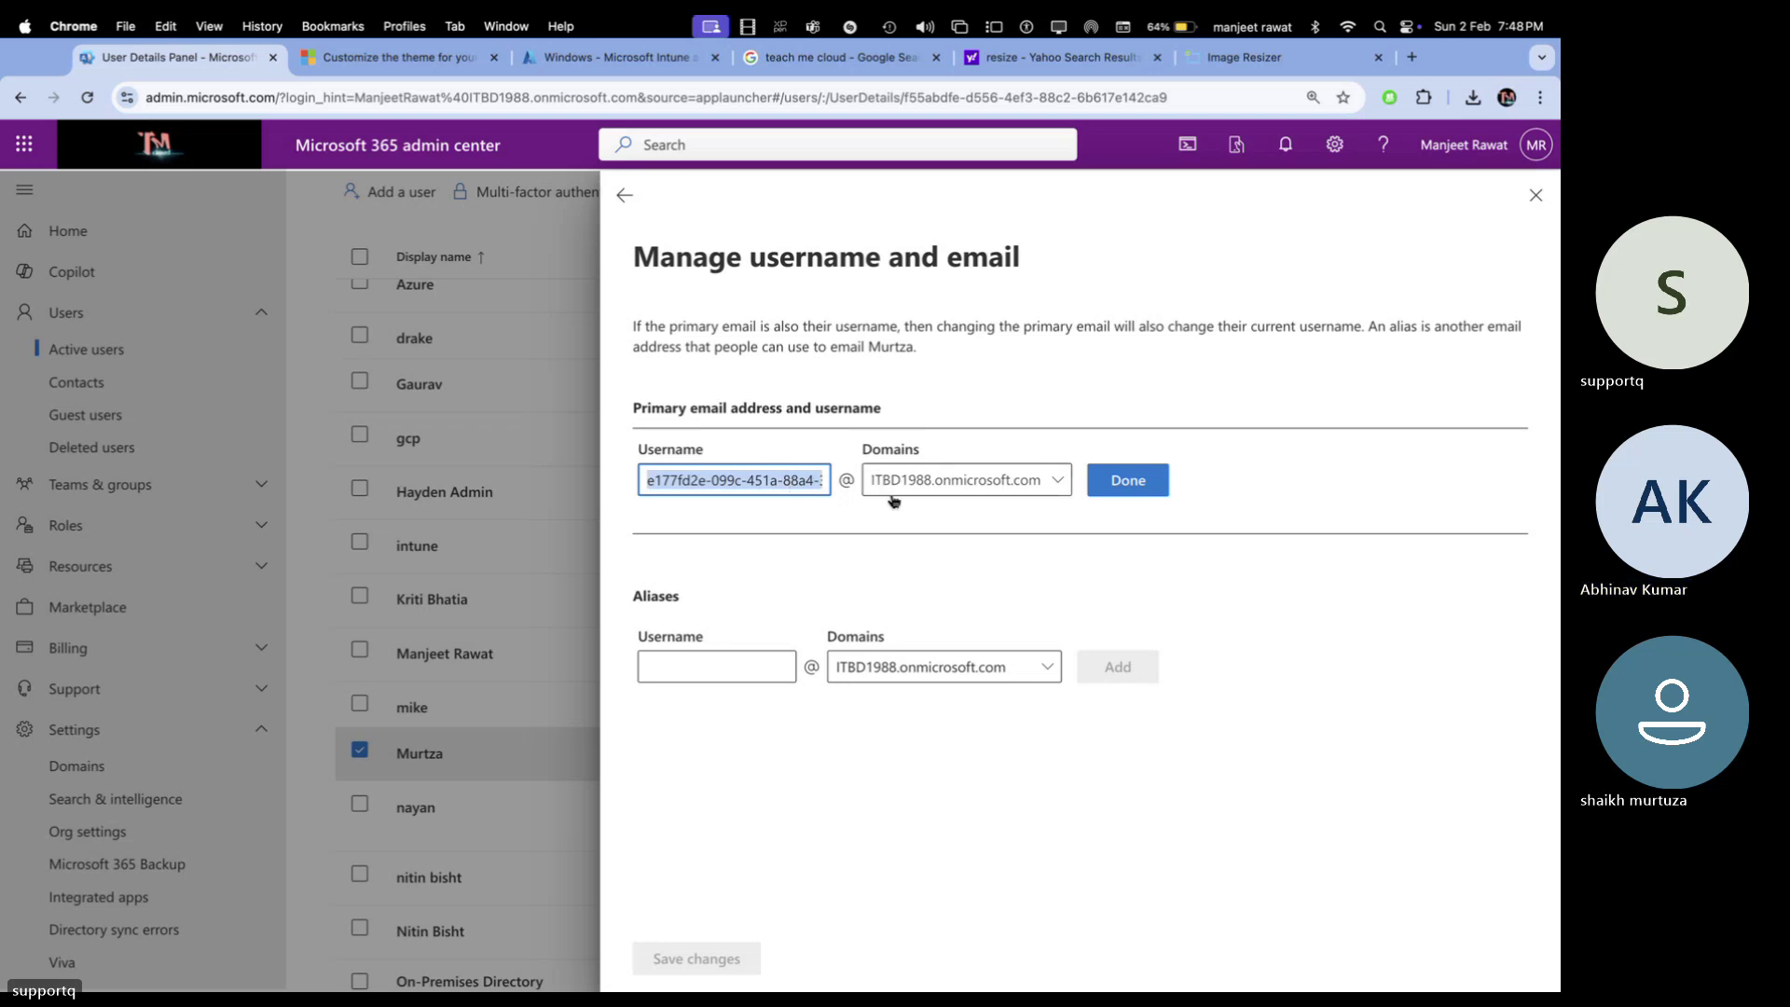
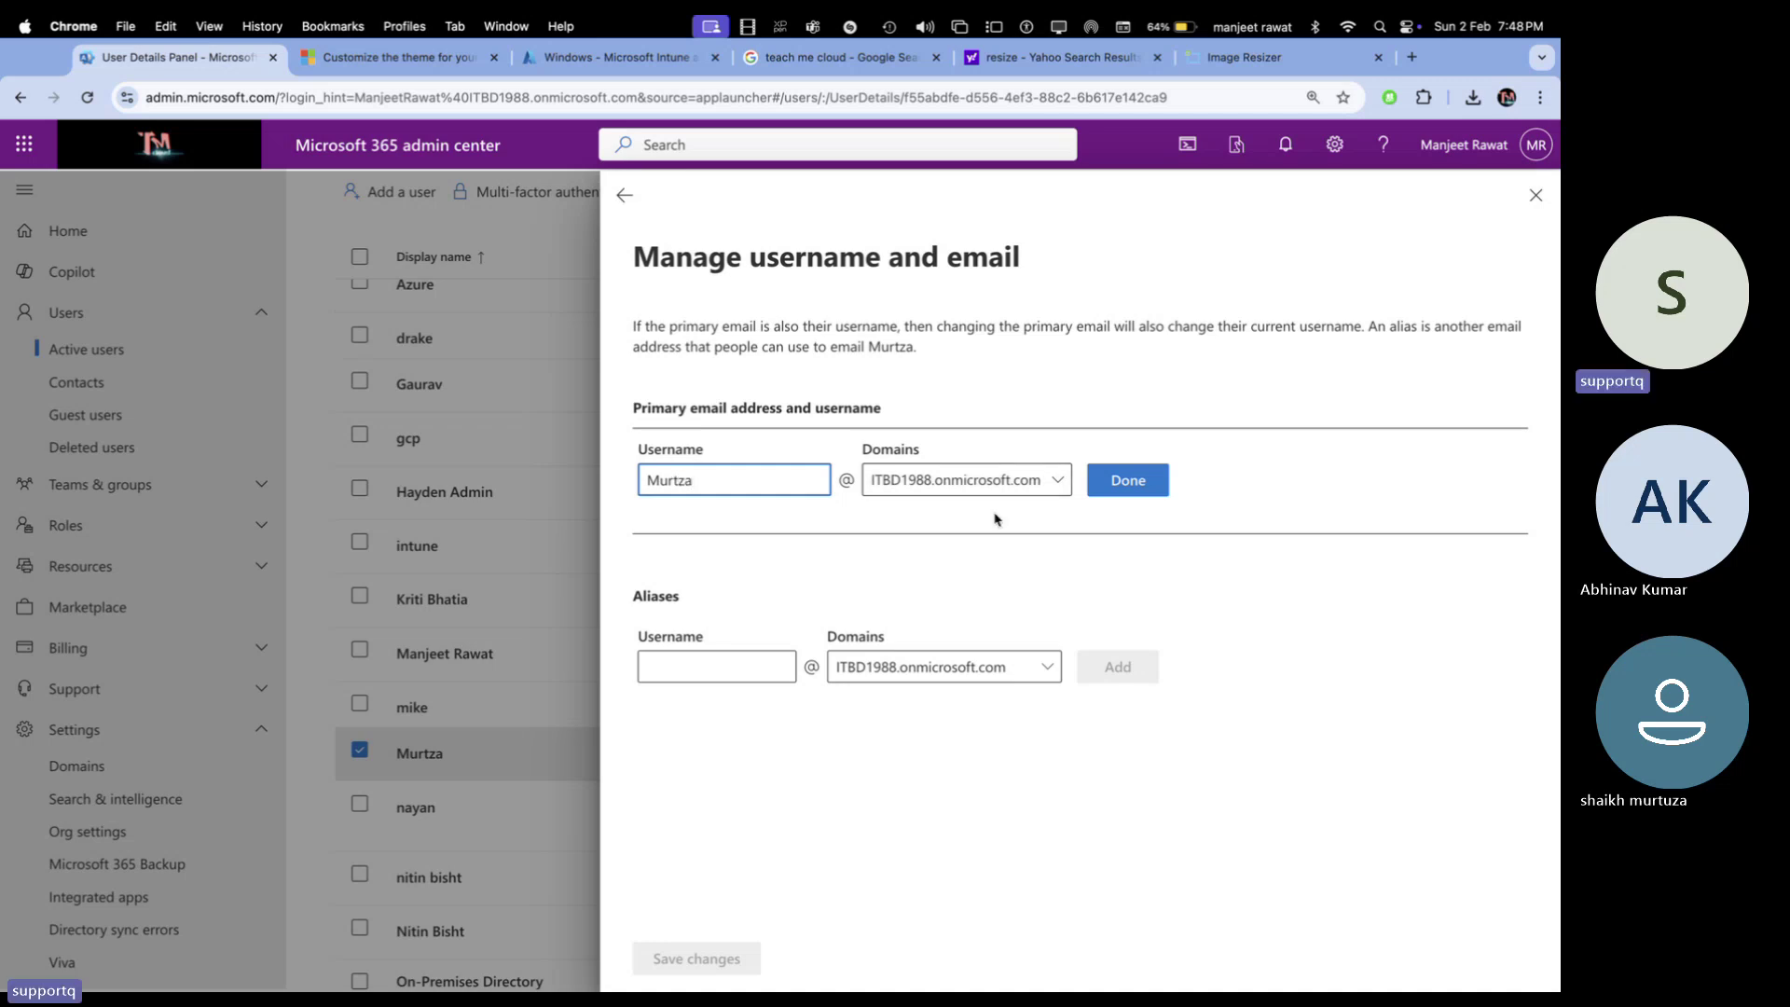
left_click(996, 488)
left_click(897, 548)
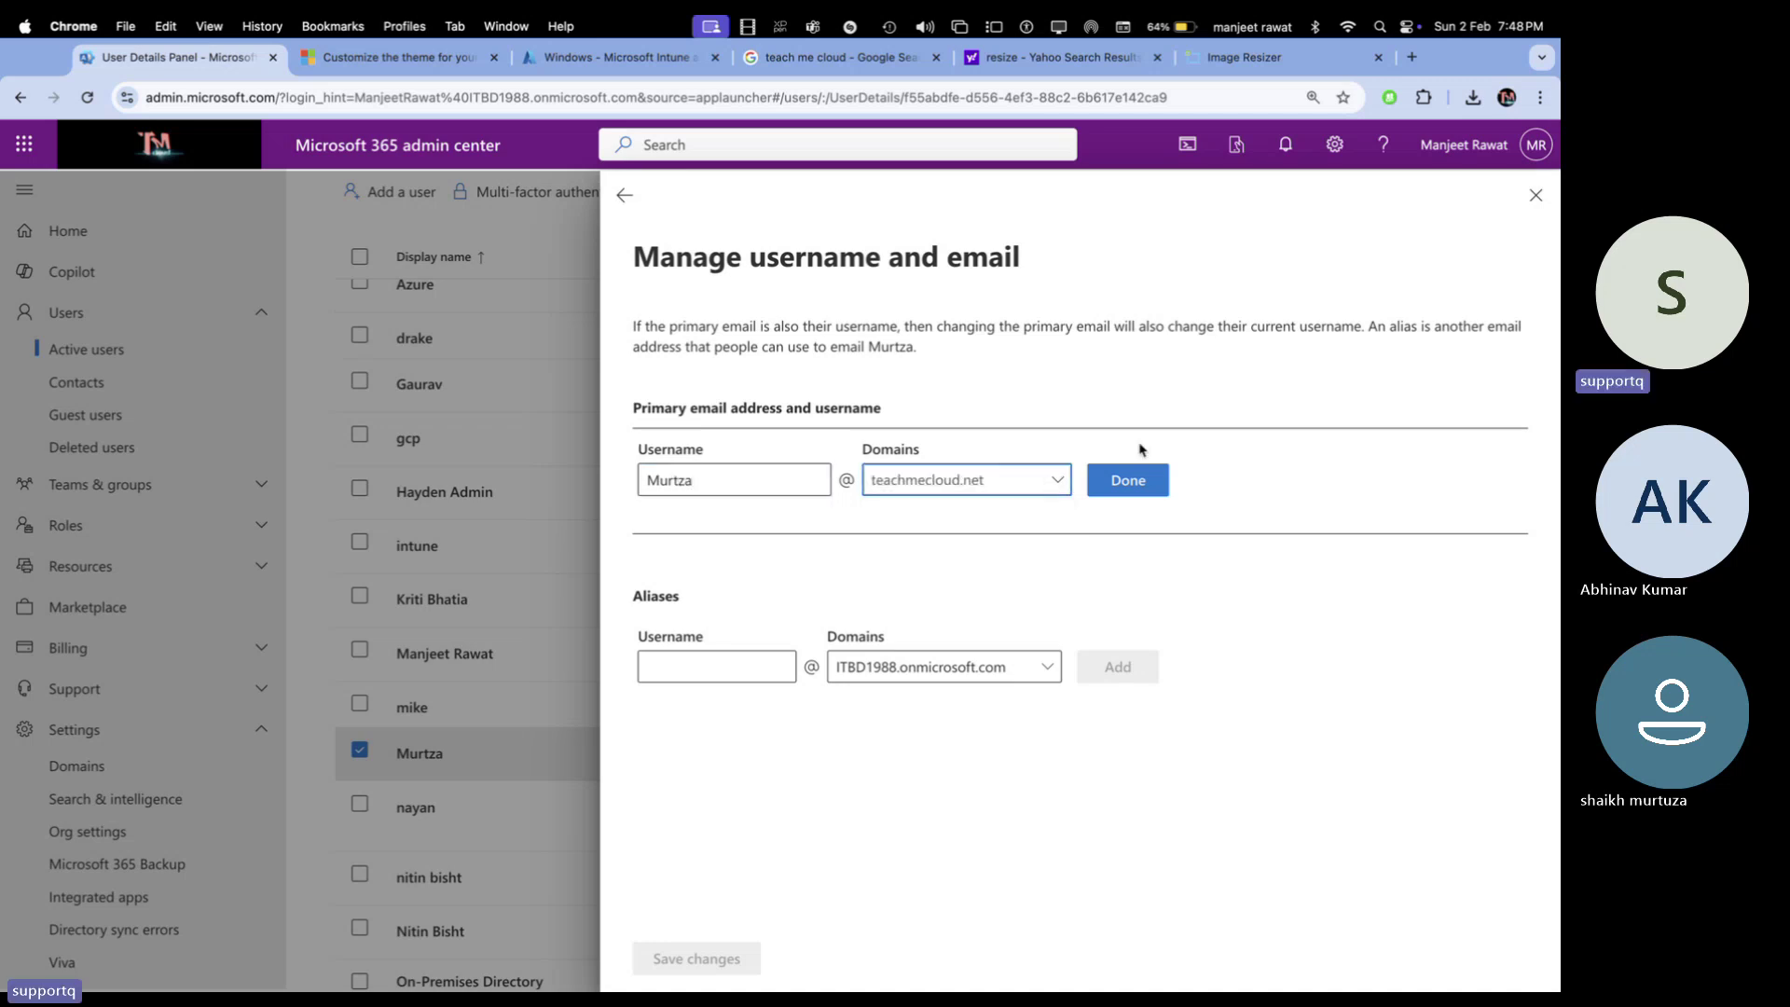
left_click(1136, 478)
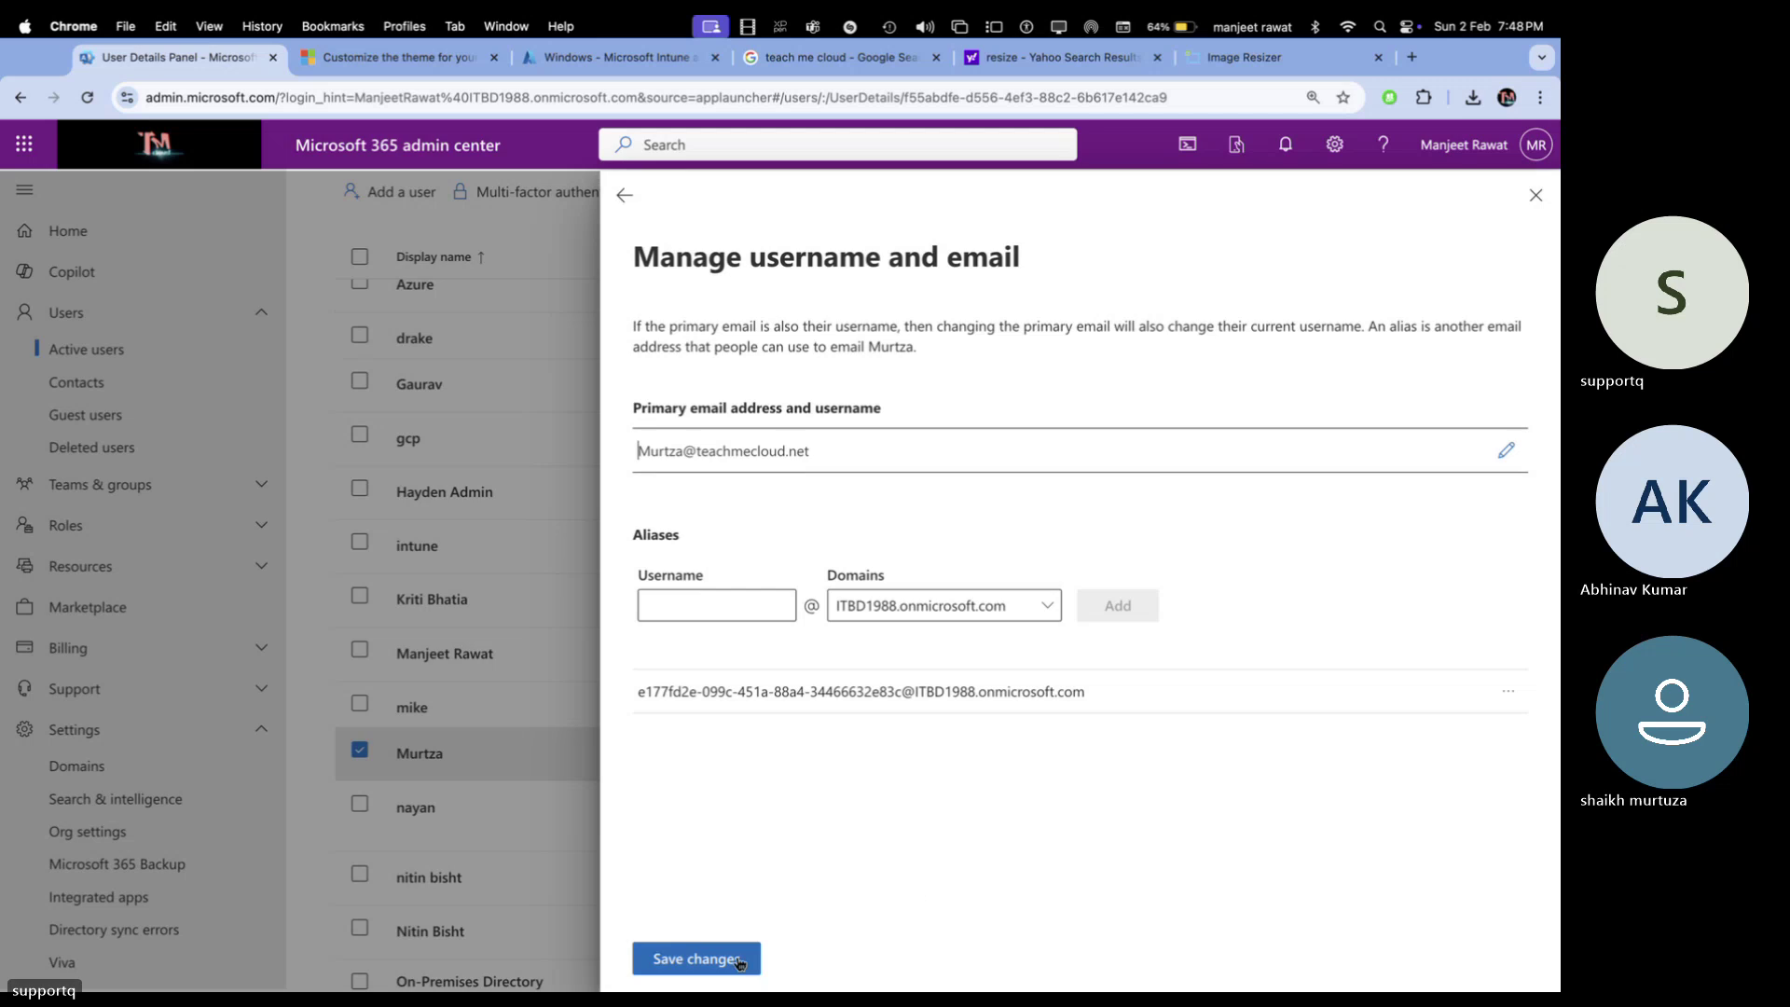
left_click(740, 963)
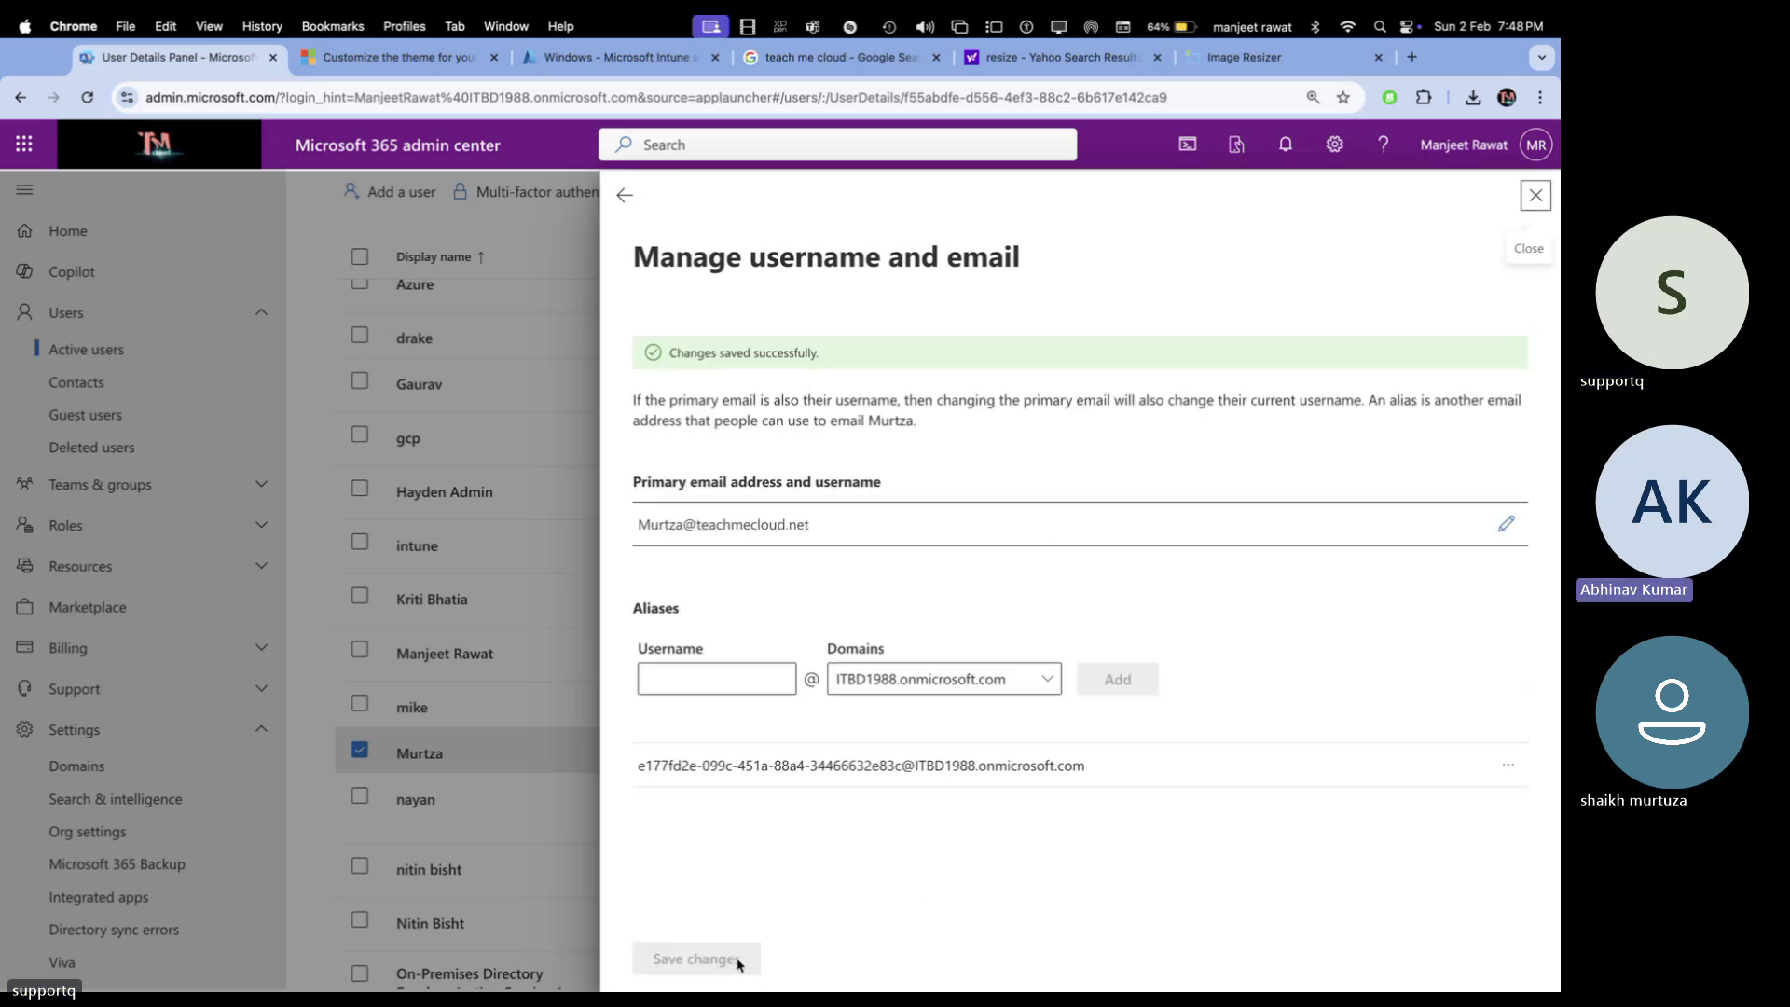
left_click(1536, 196)
scroll(653, 523, "down", 10)
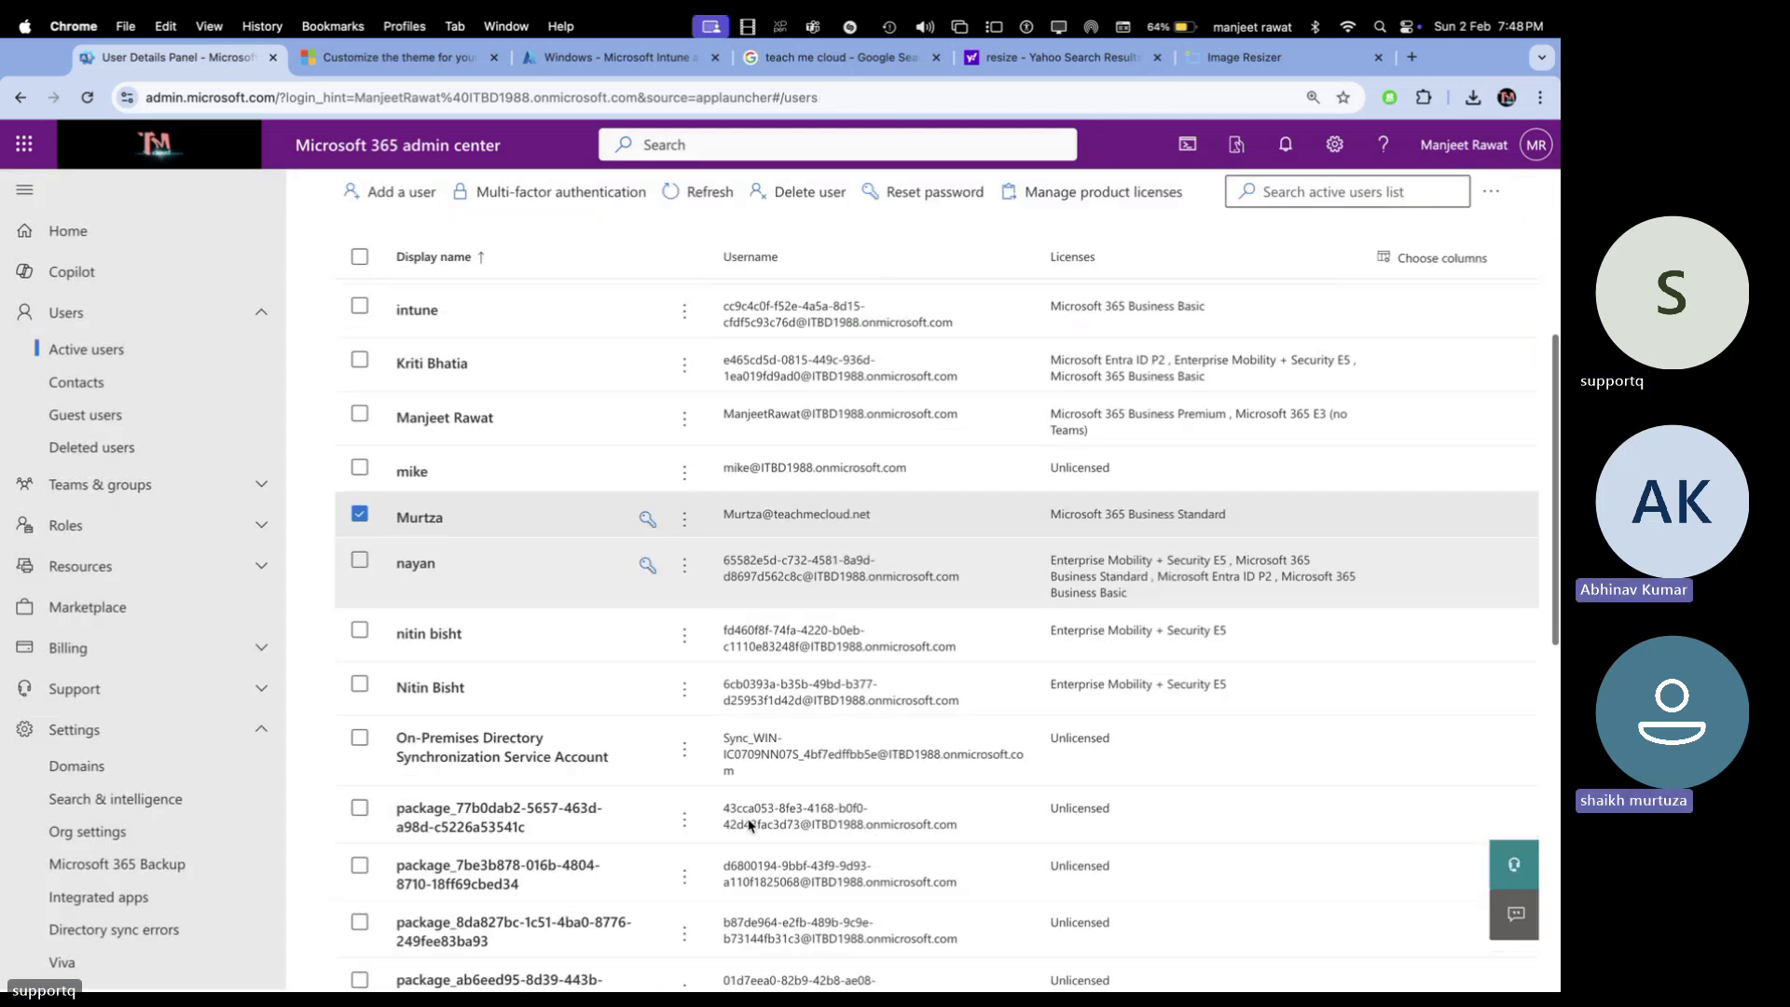
scroll(751, 825, "down", 5)
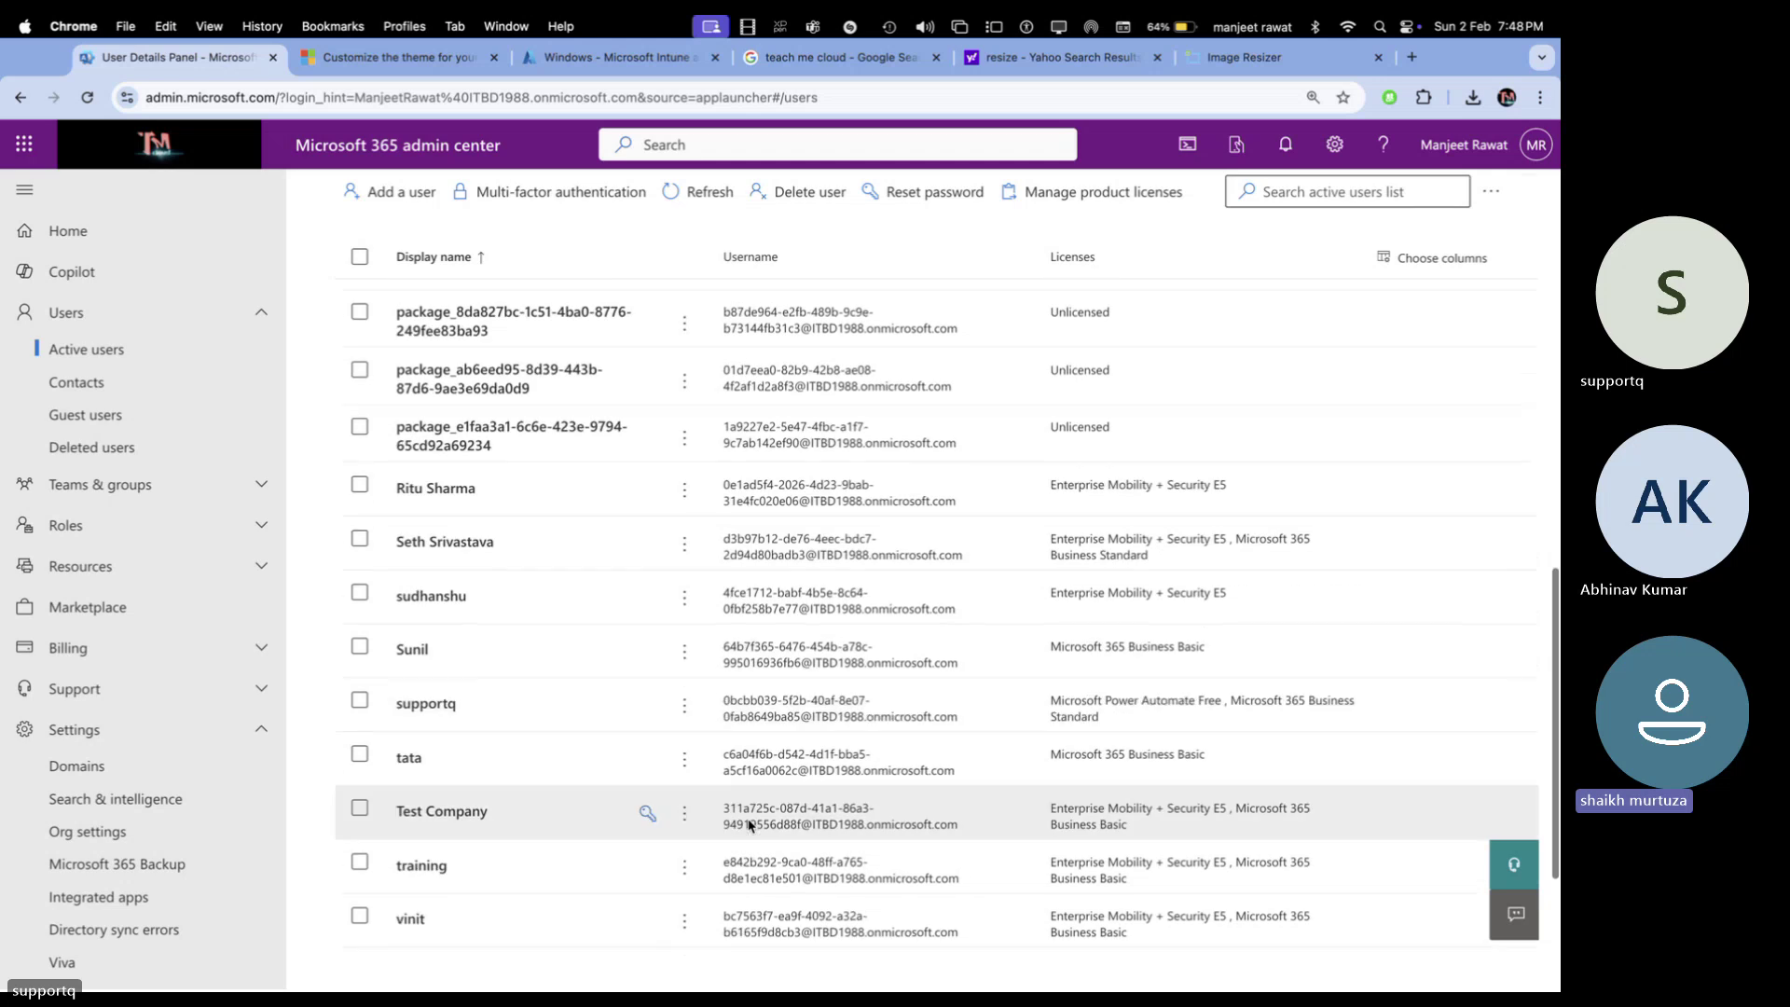
left_click(467, 631)
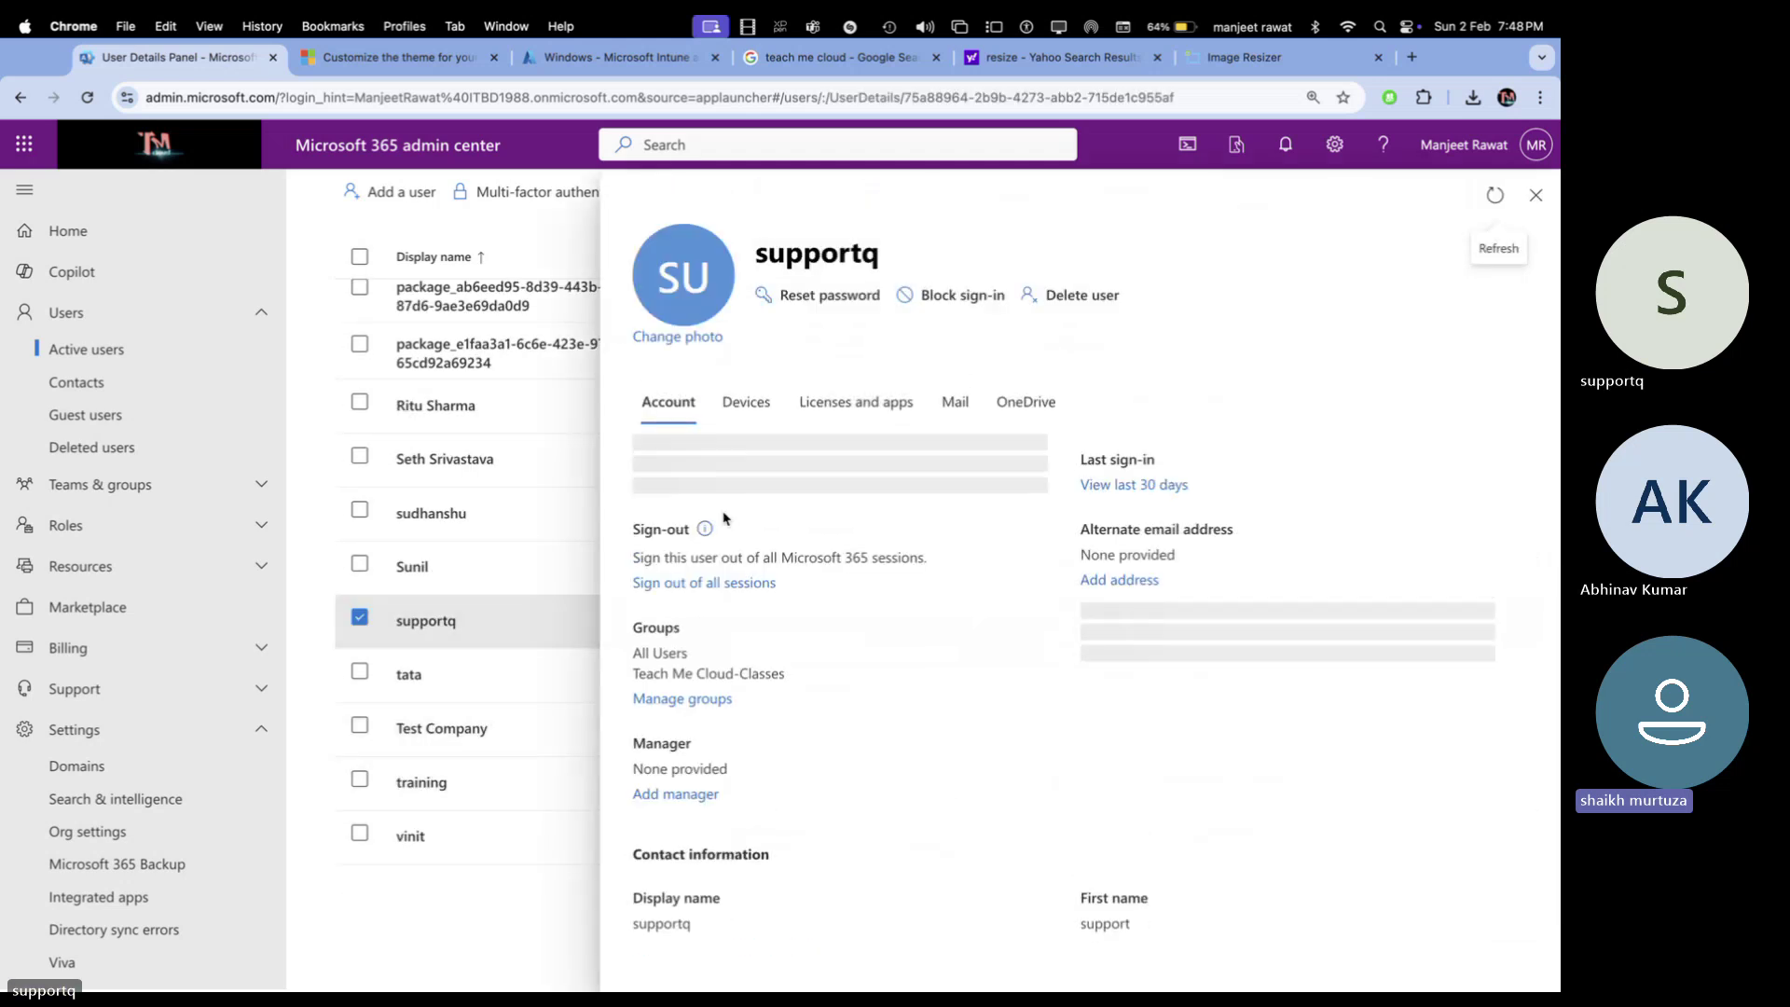
left_click(735, 525)
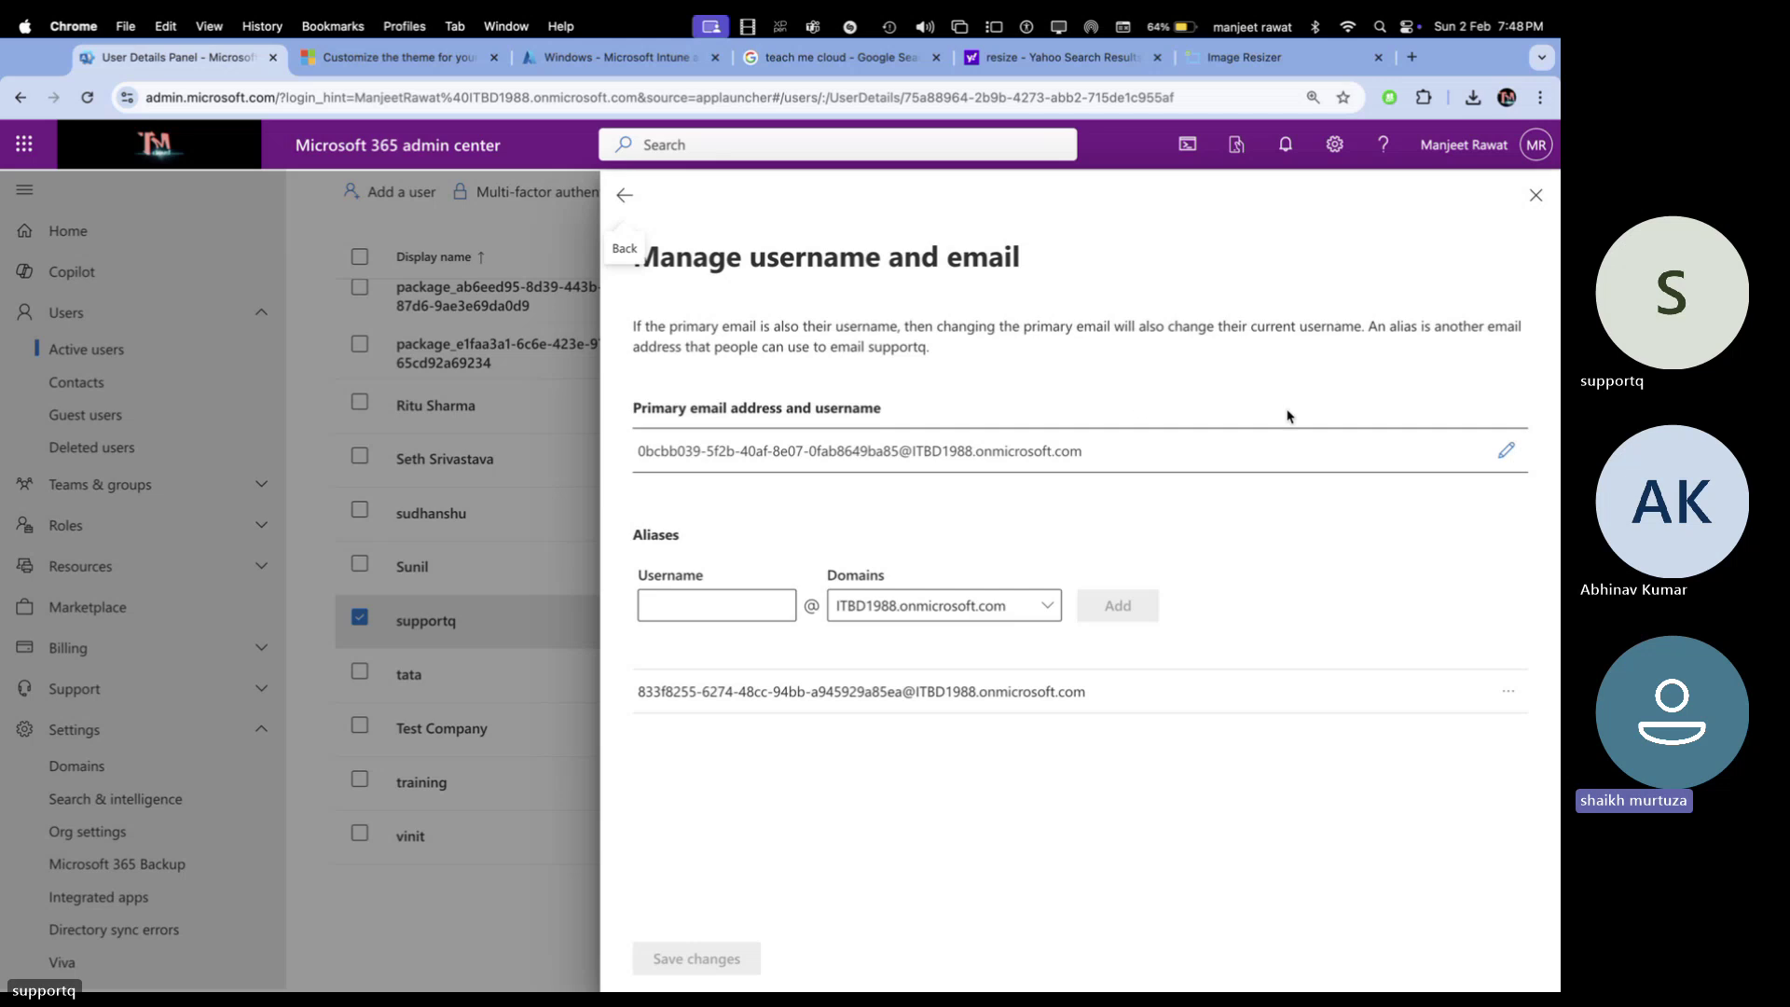
left_click(1506, 450)
left_click(776, 481)
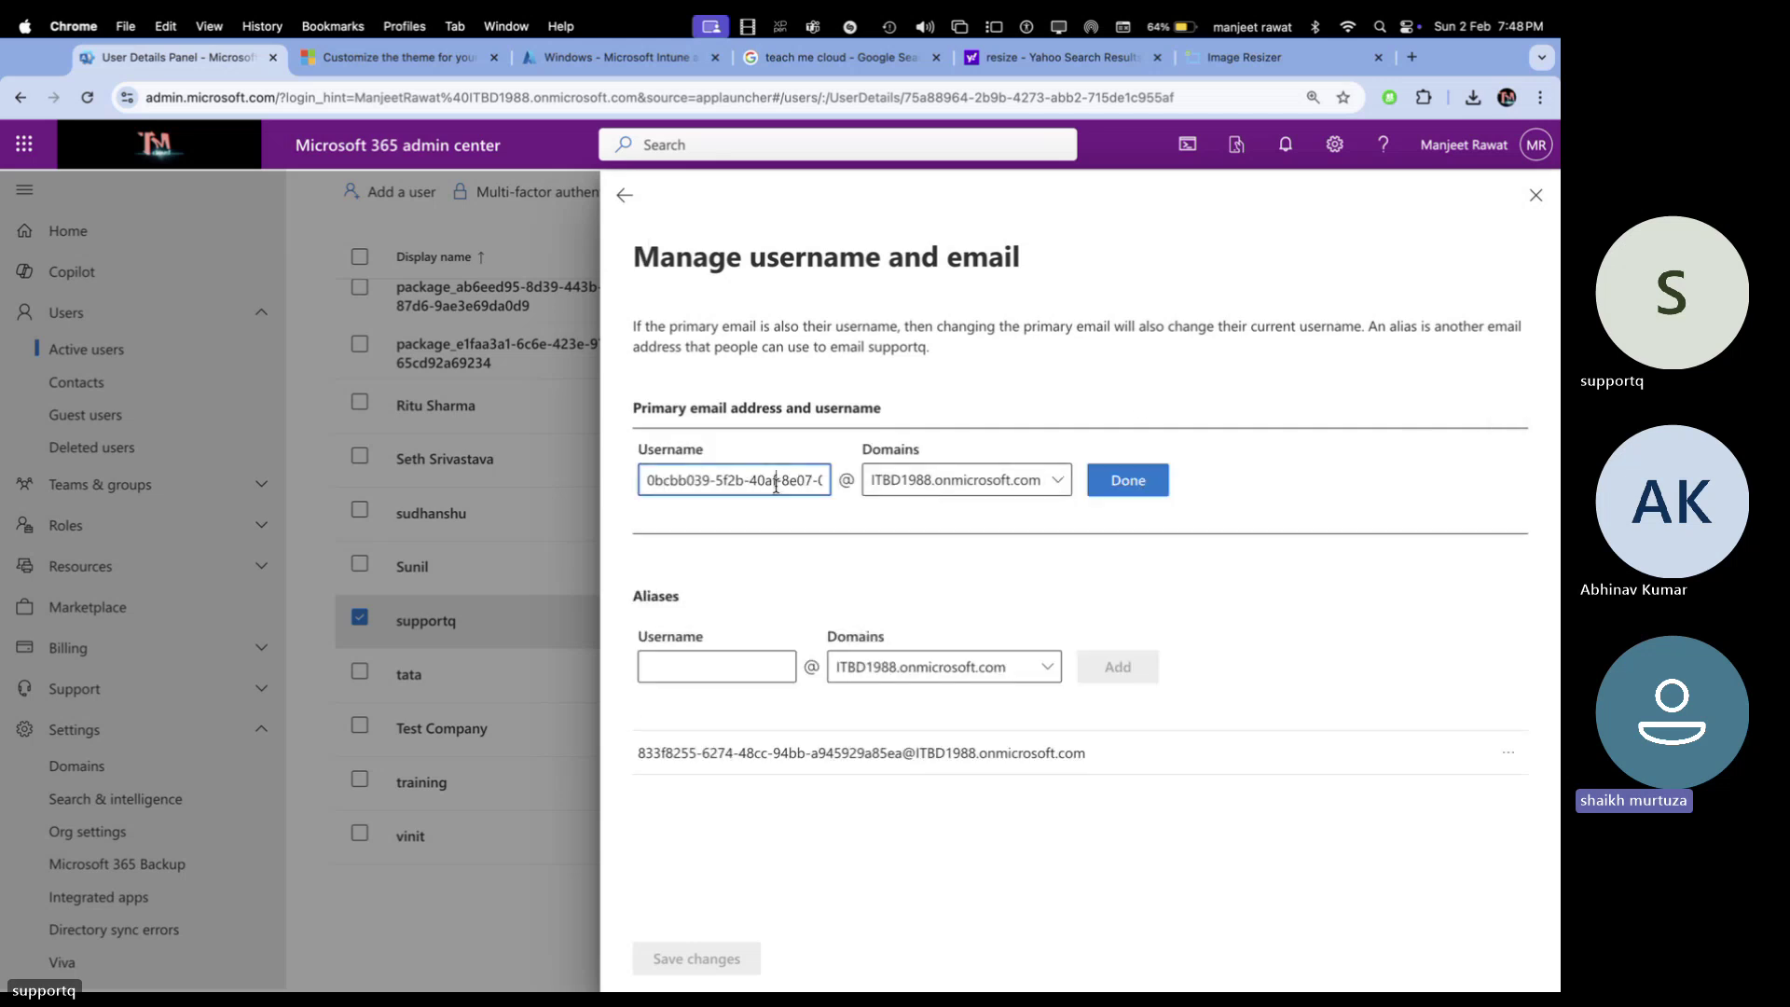
key("super+a")
type("S")
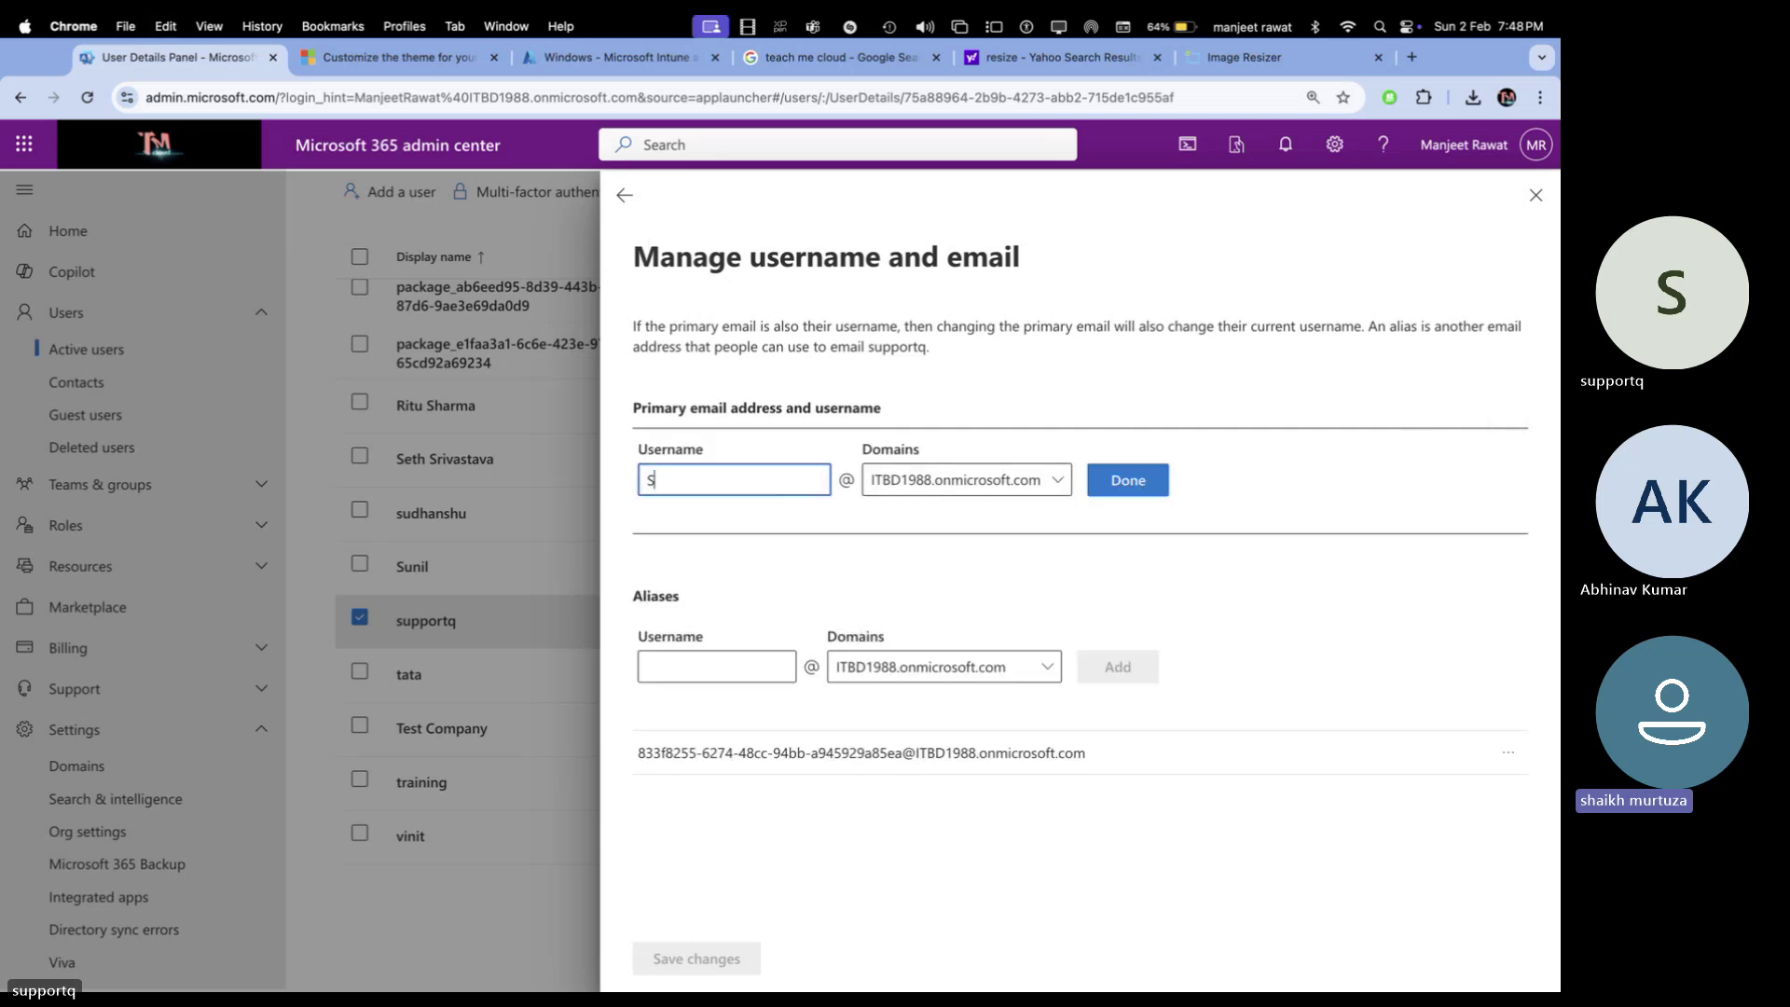
type("upport")
left_click(1025, 479)
left_click(912, 550)
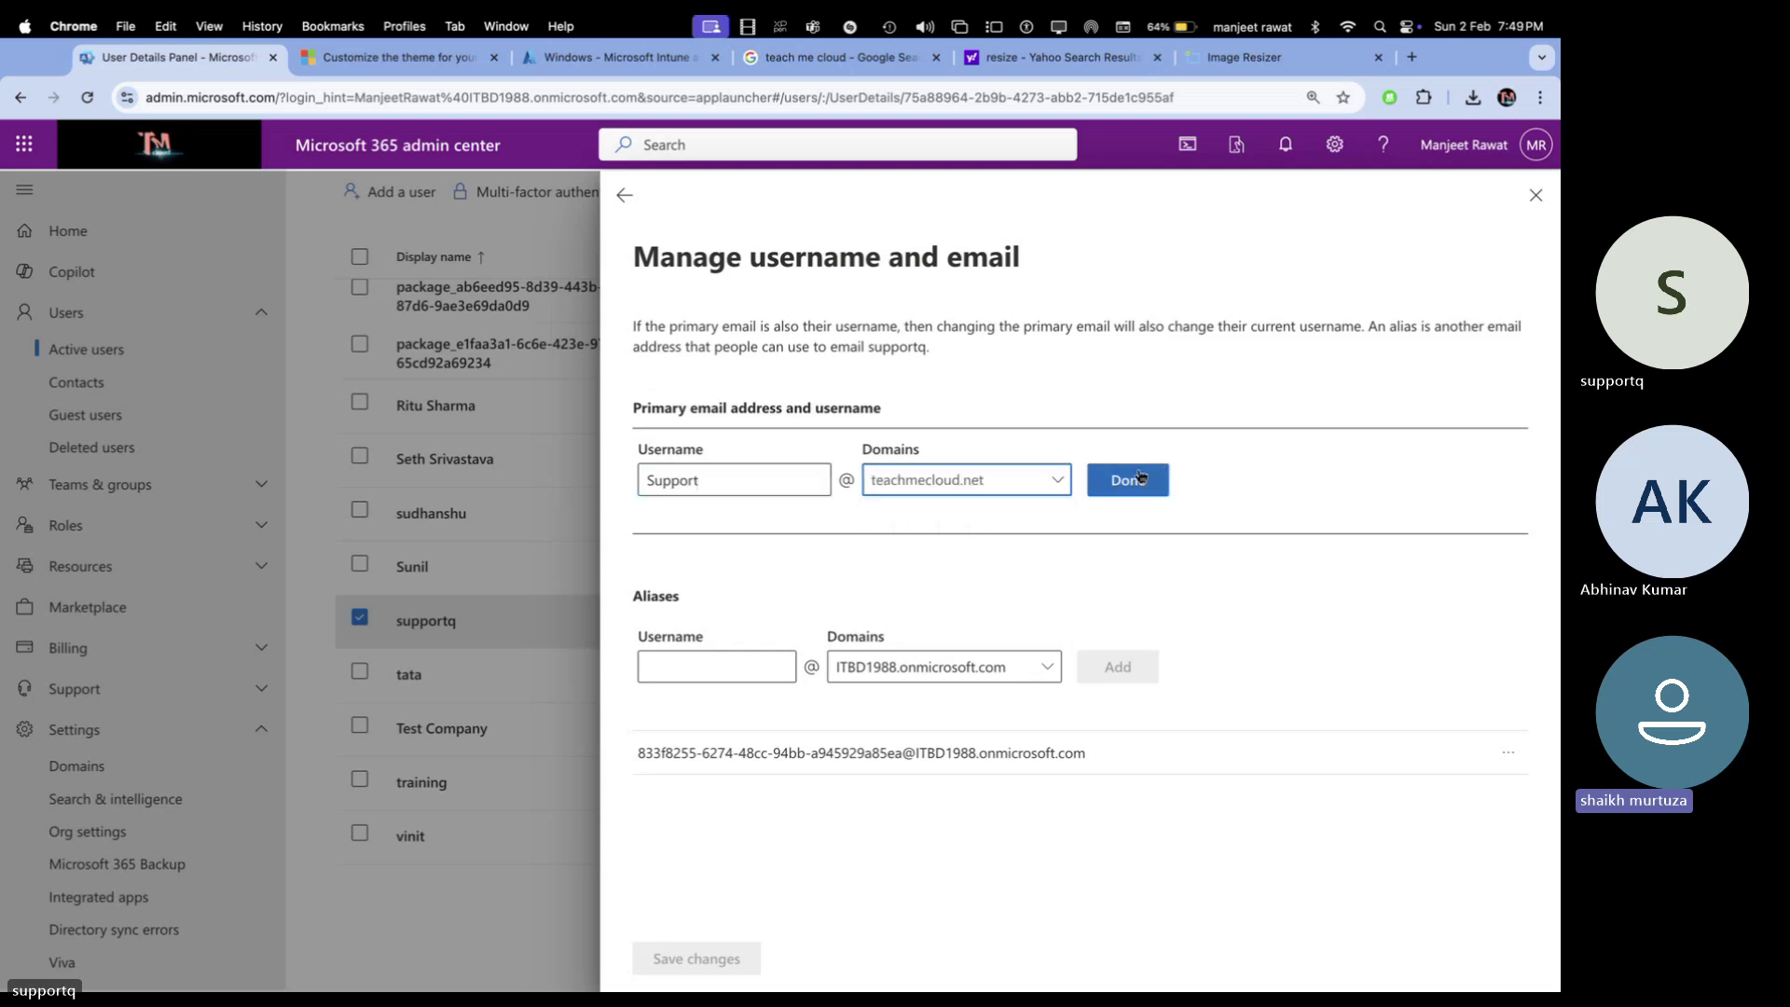
left_click(1138, 477)
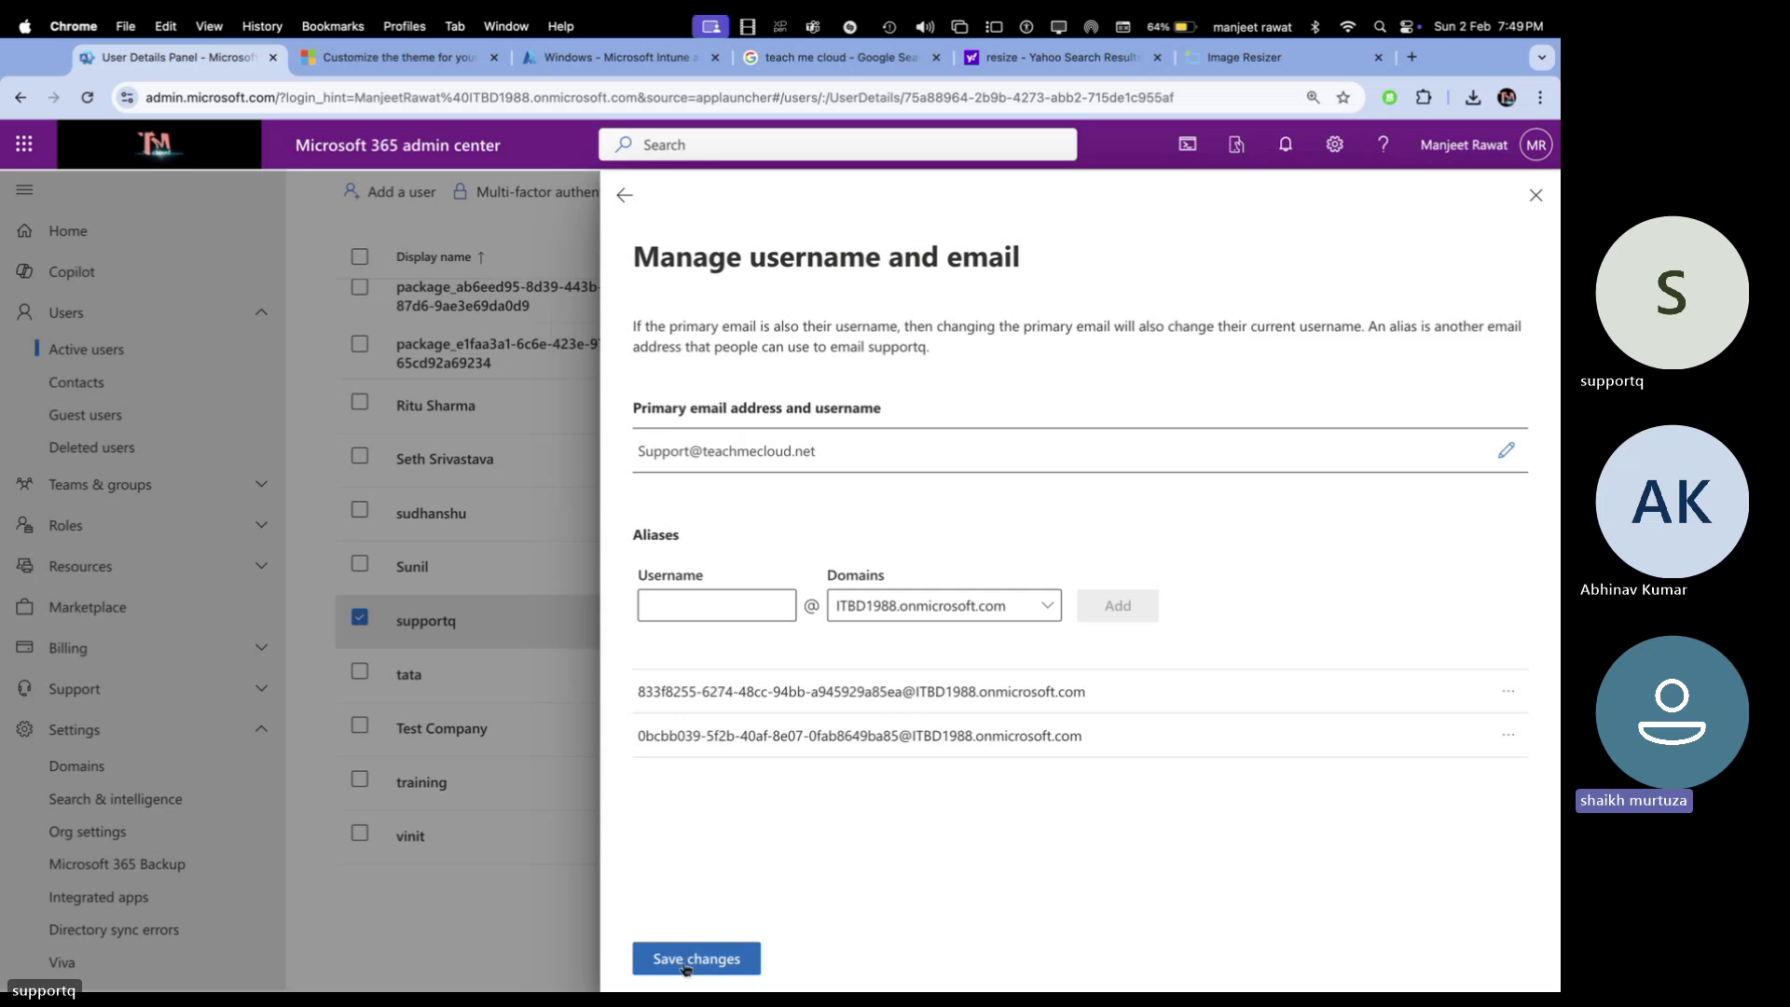
left_click(685, 967)
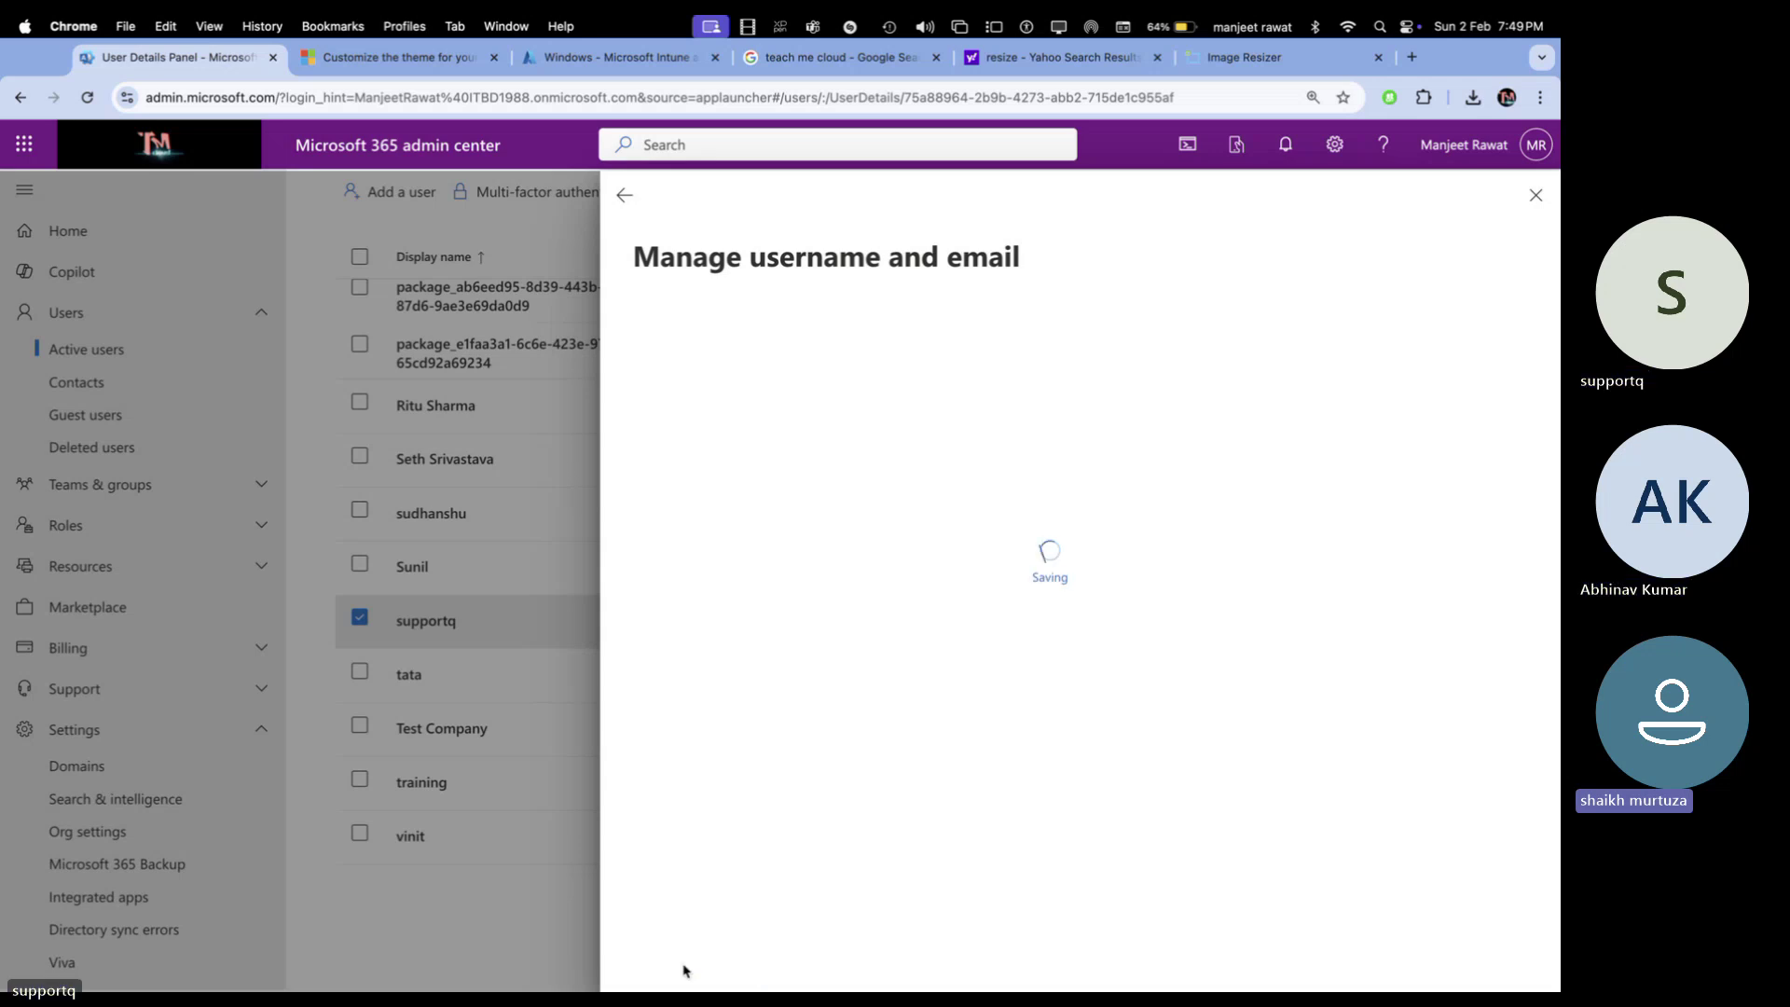
left_click(1534, 195)
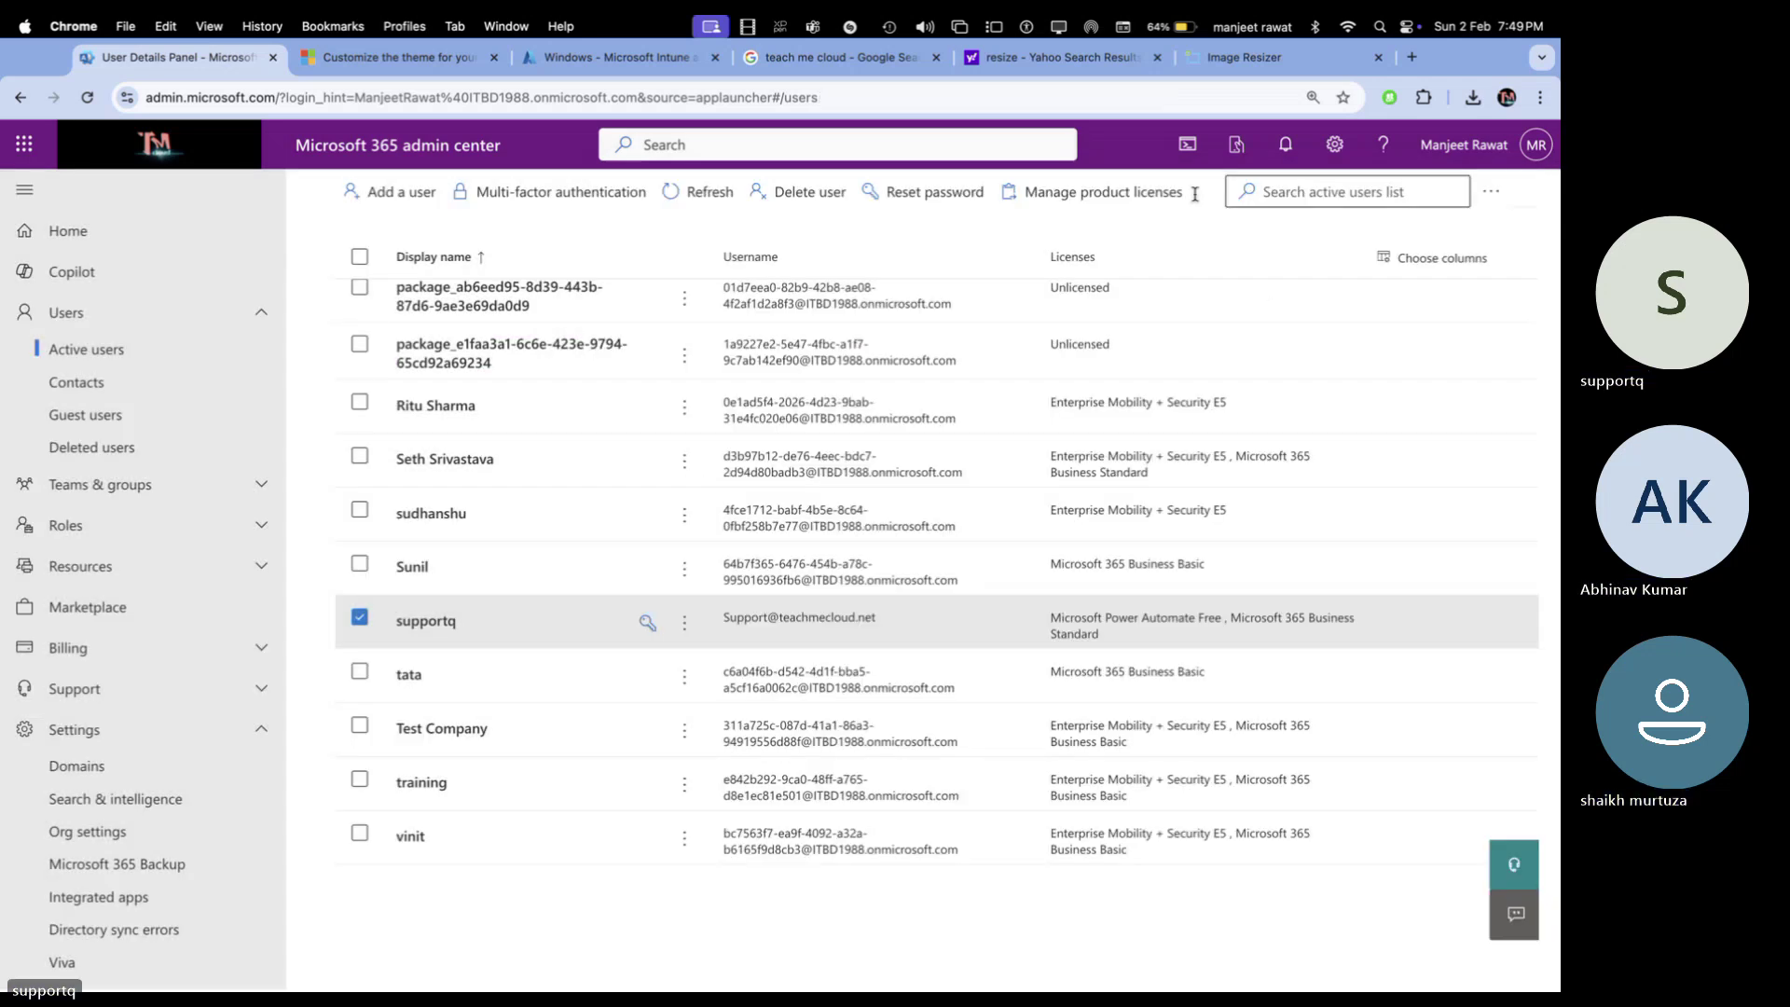
left_click(694, 195)
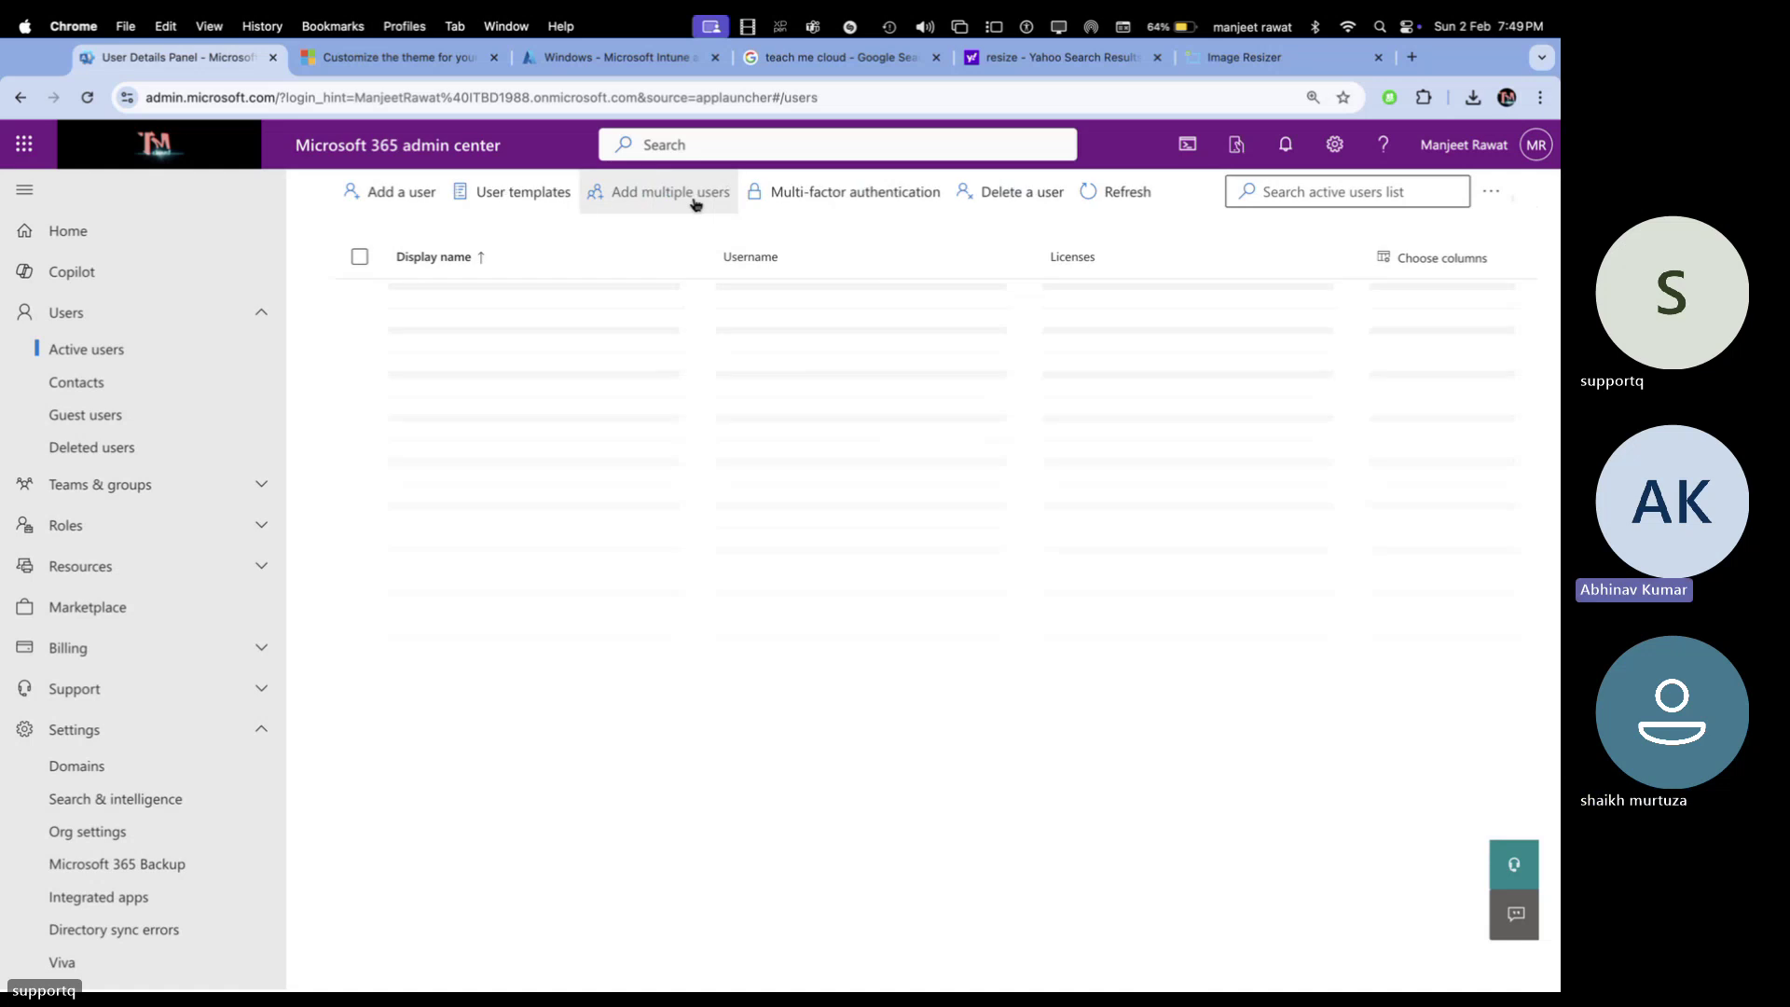
scroll(713, 498, "down", 10)
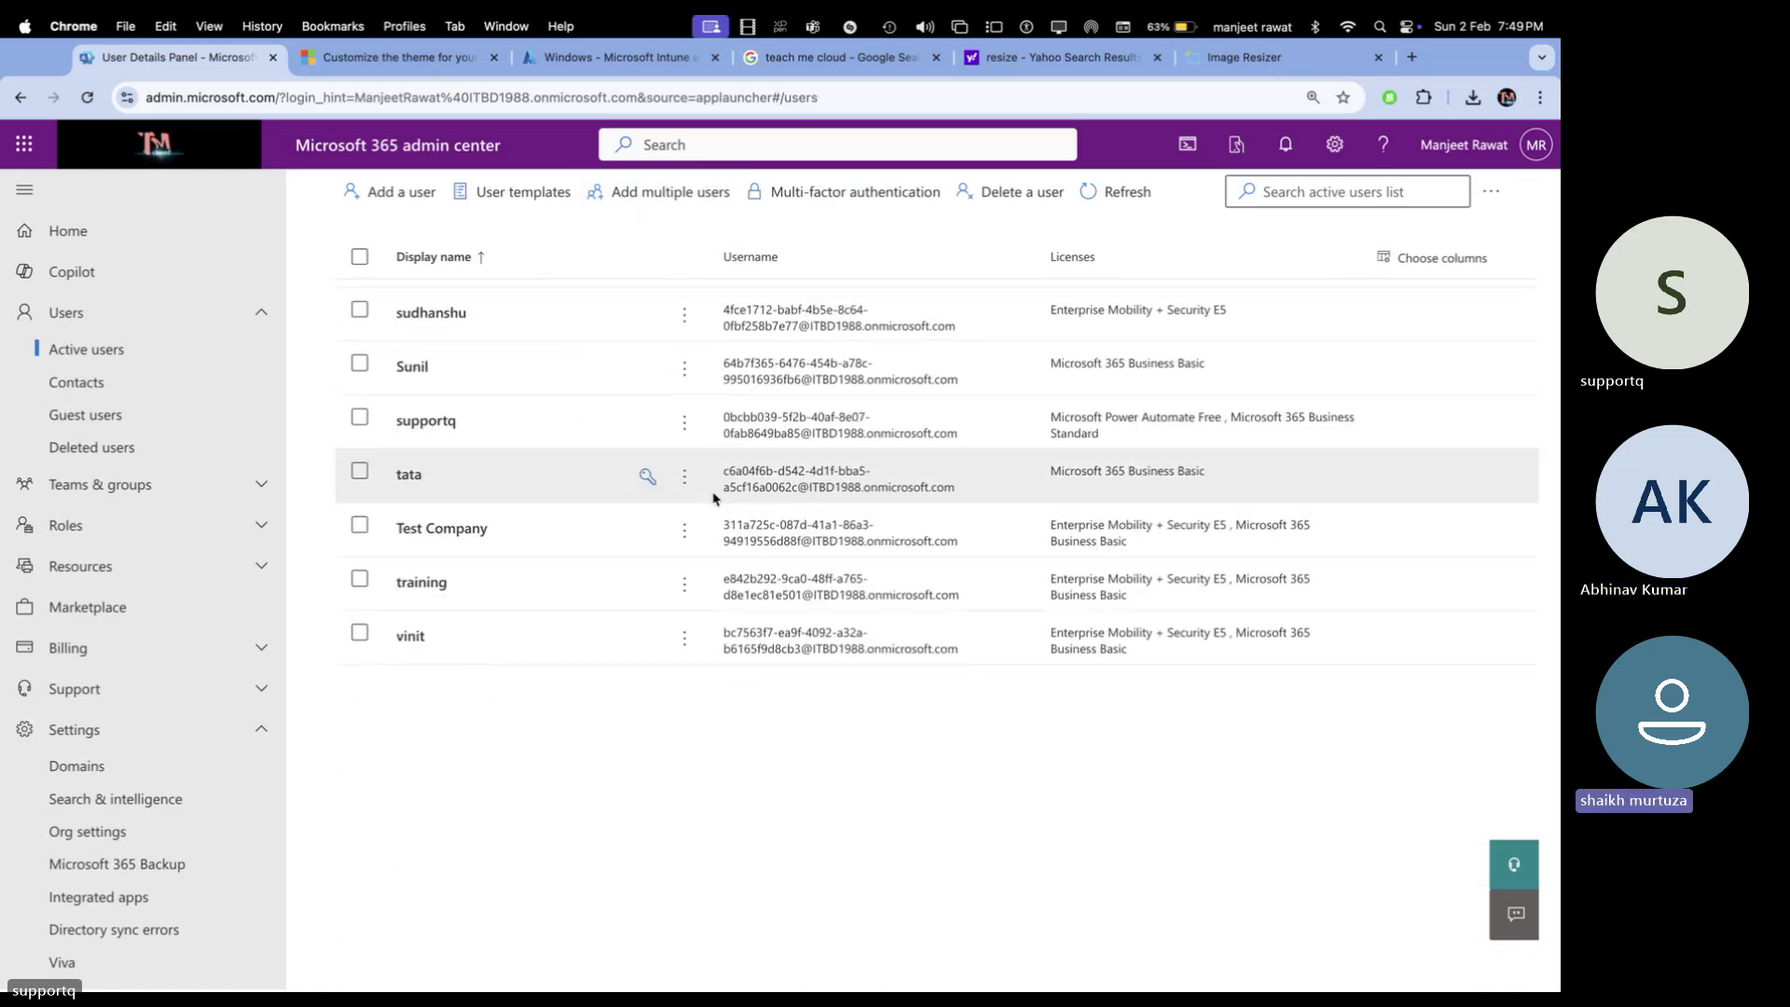
scroll(713, 498, "up", 10)
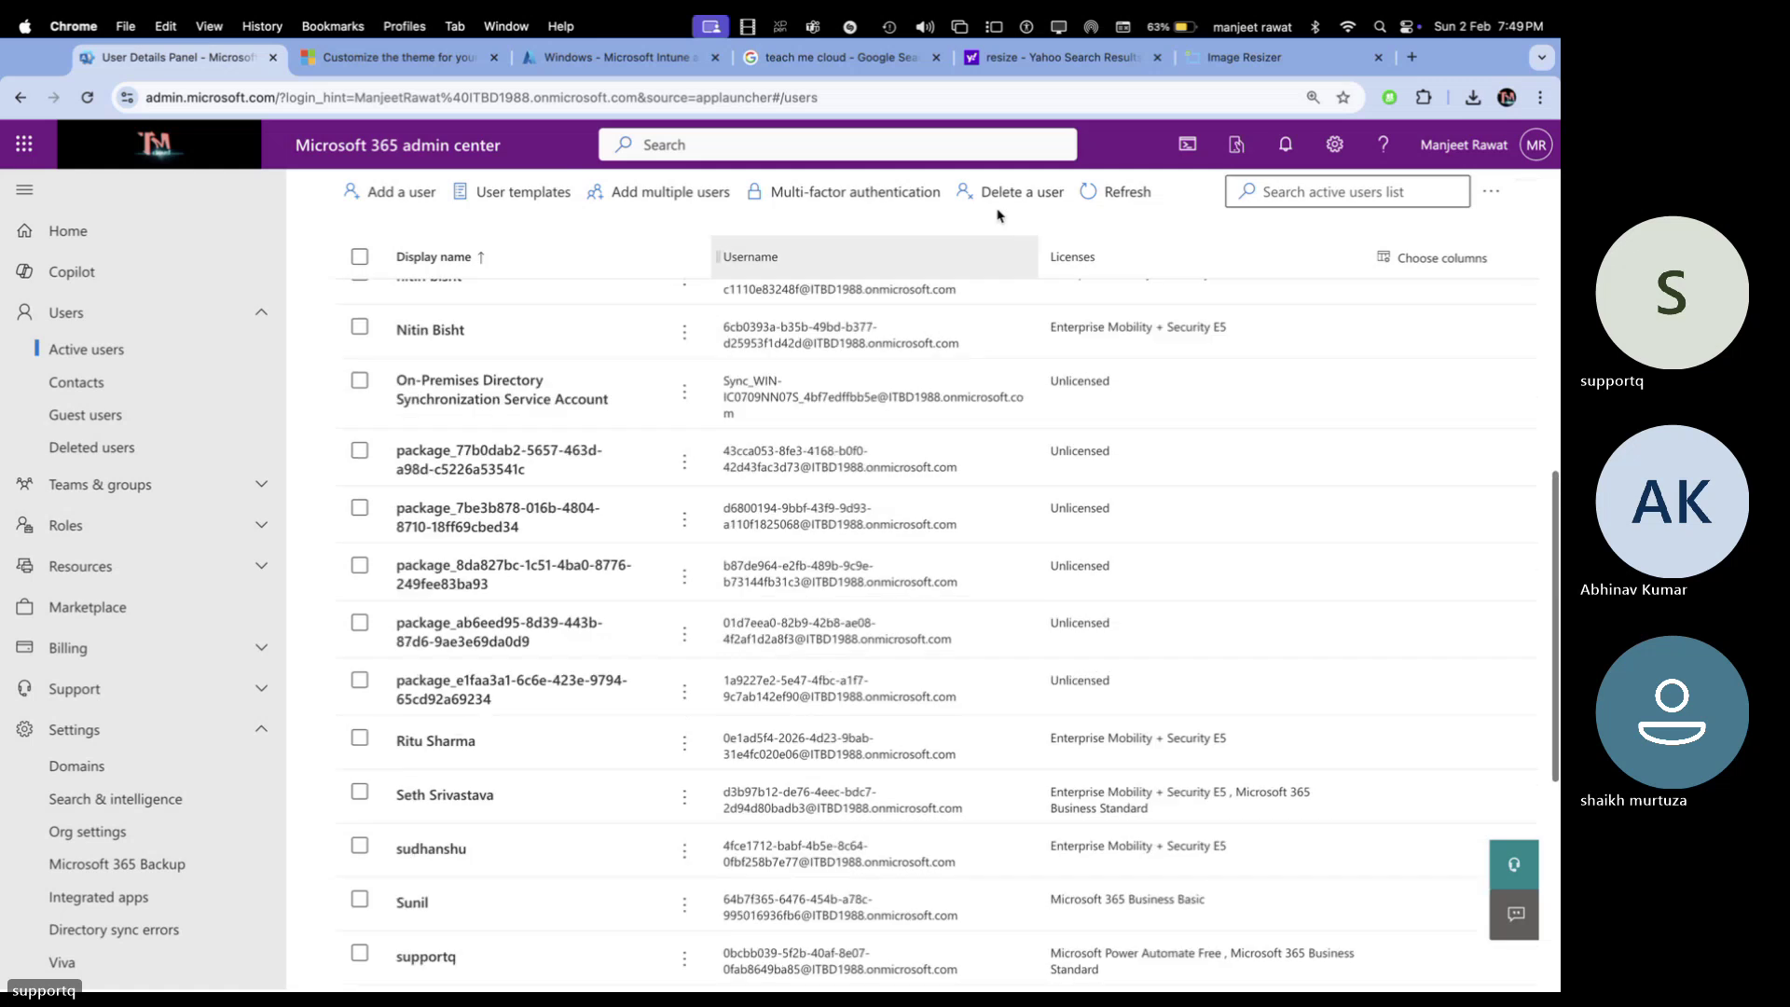
left_click(1129, 190)
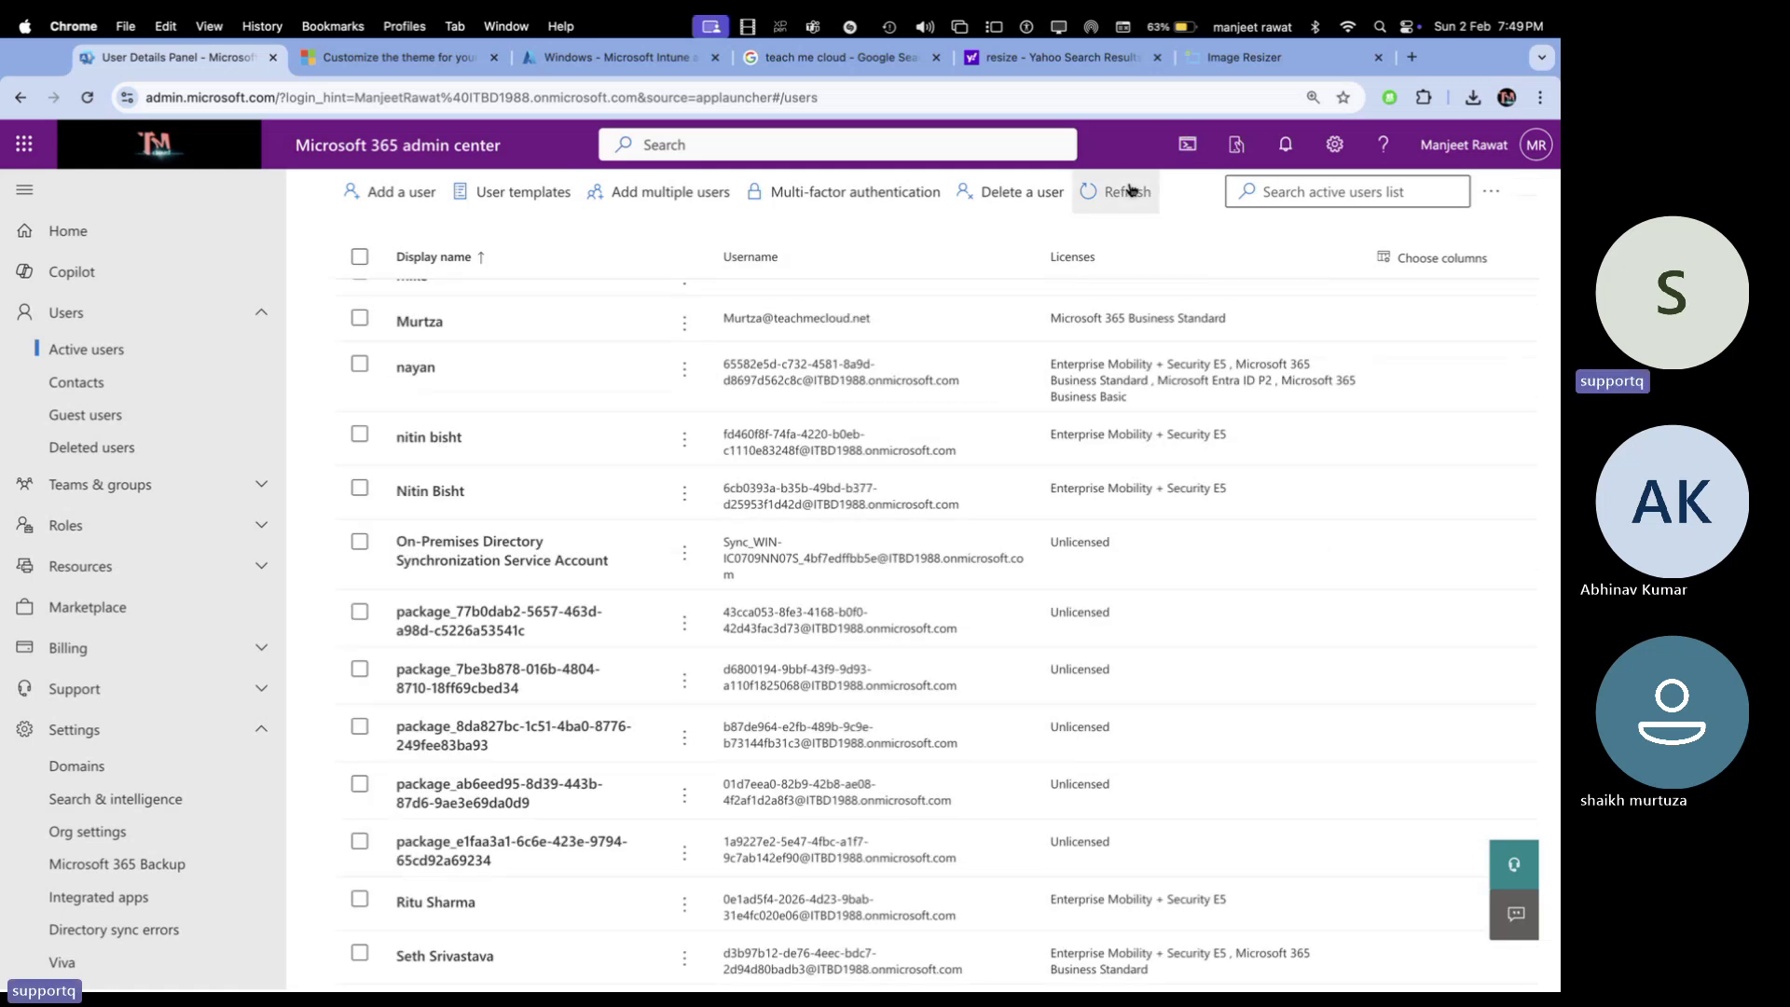
scroll(840, 685, "down", 3)
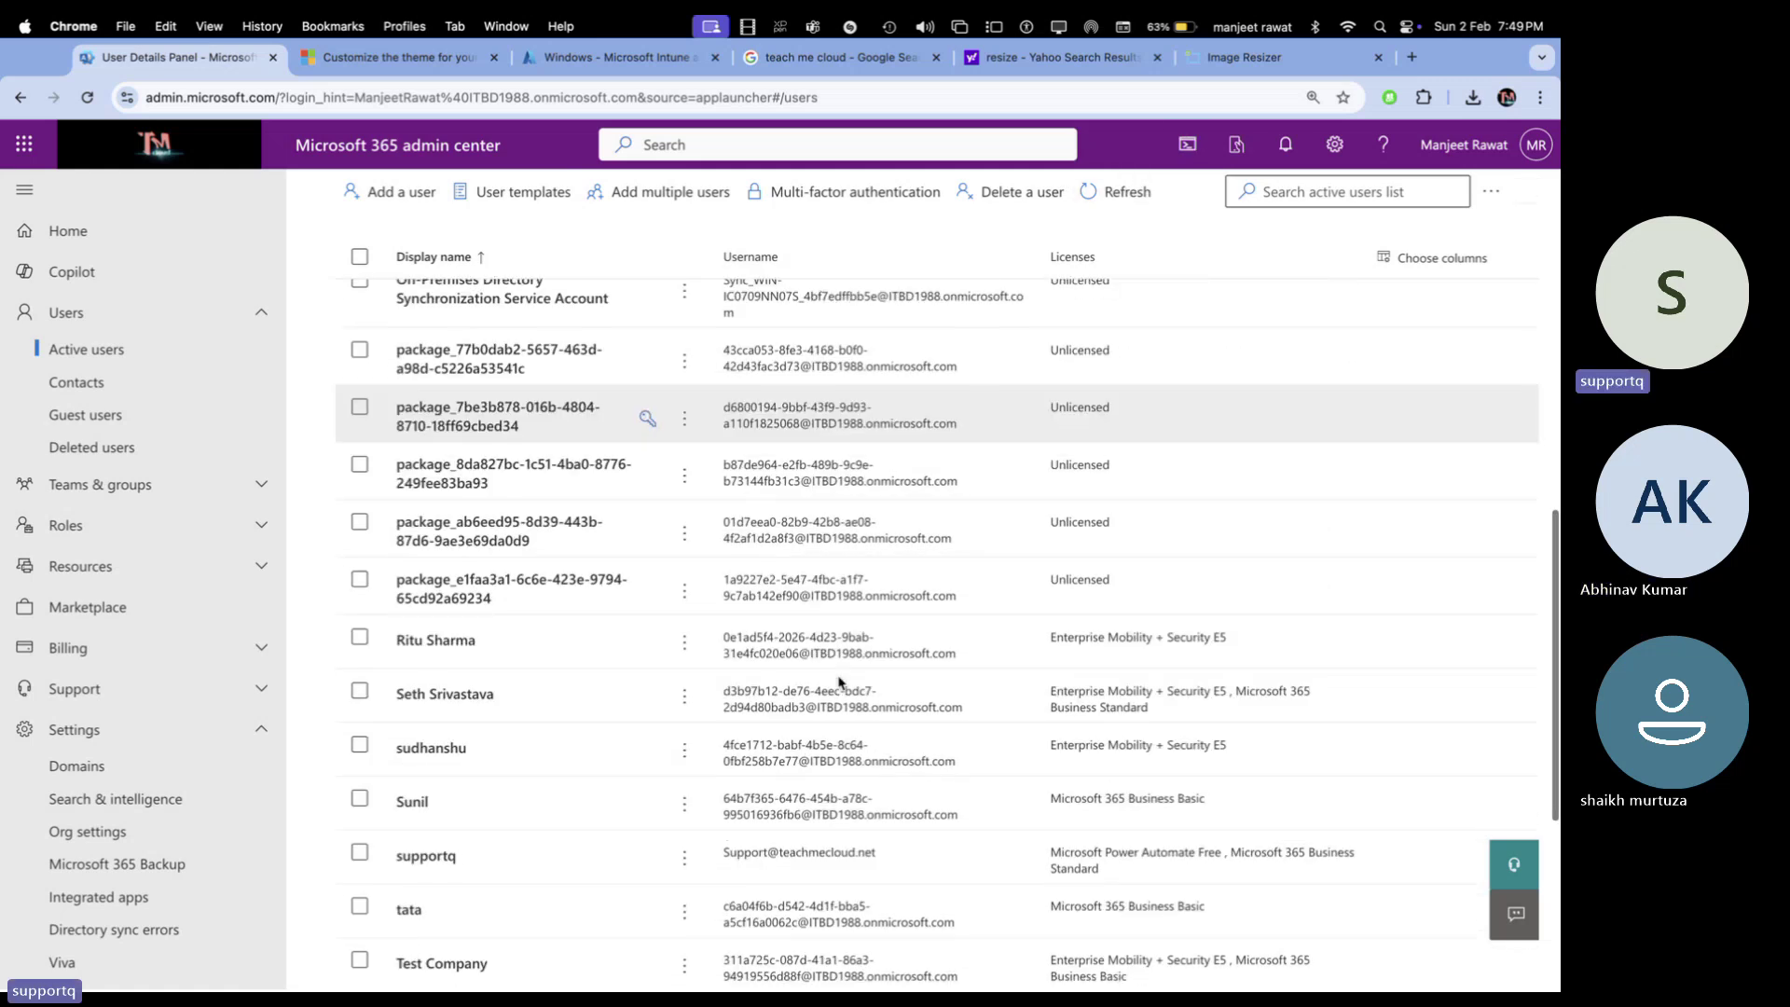
scroll(840, 684, "up", 10)
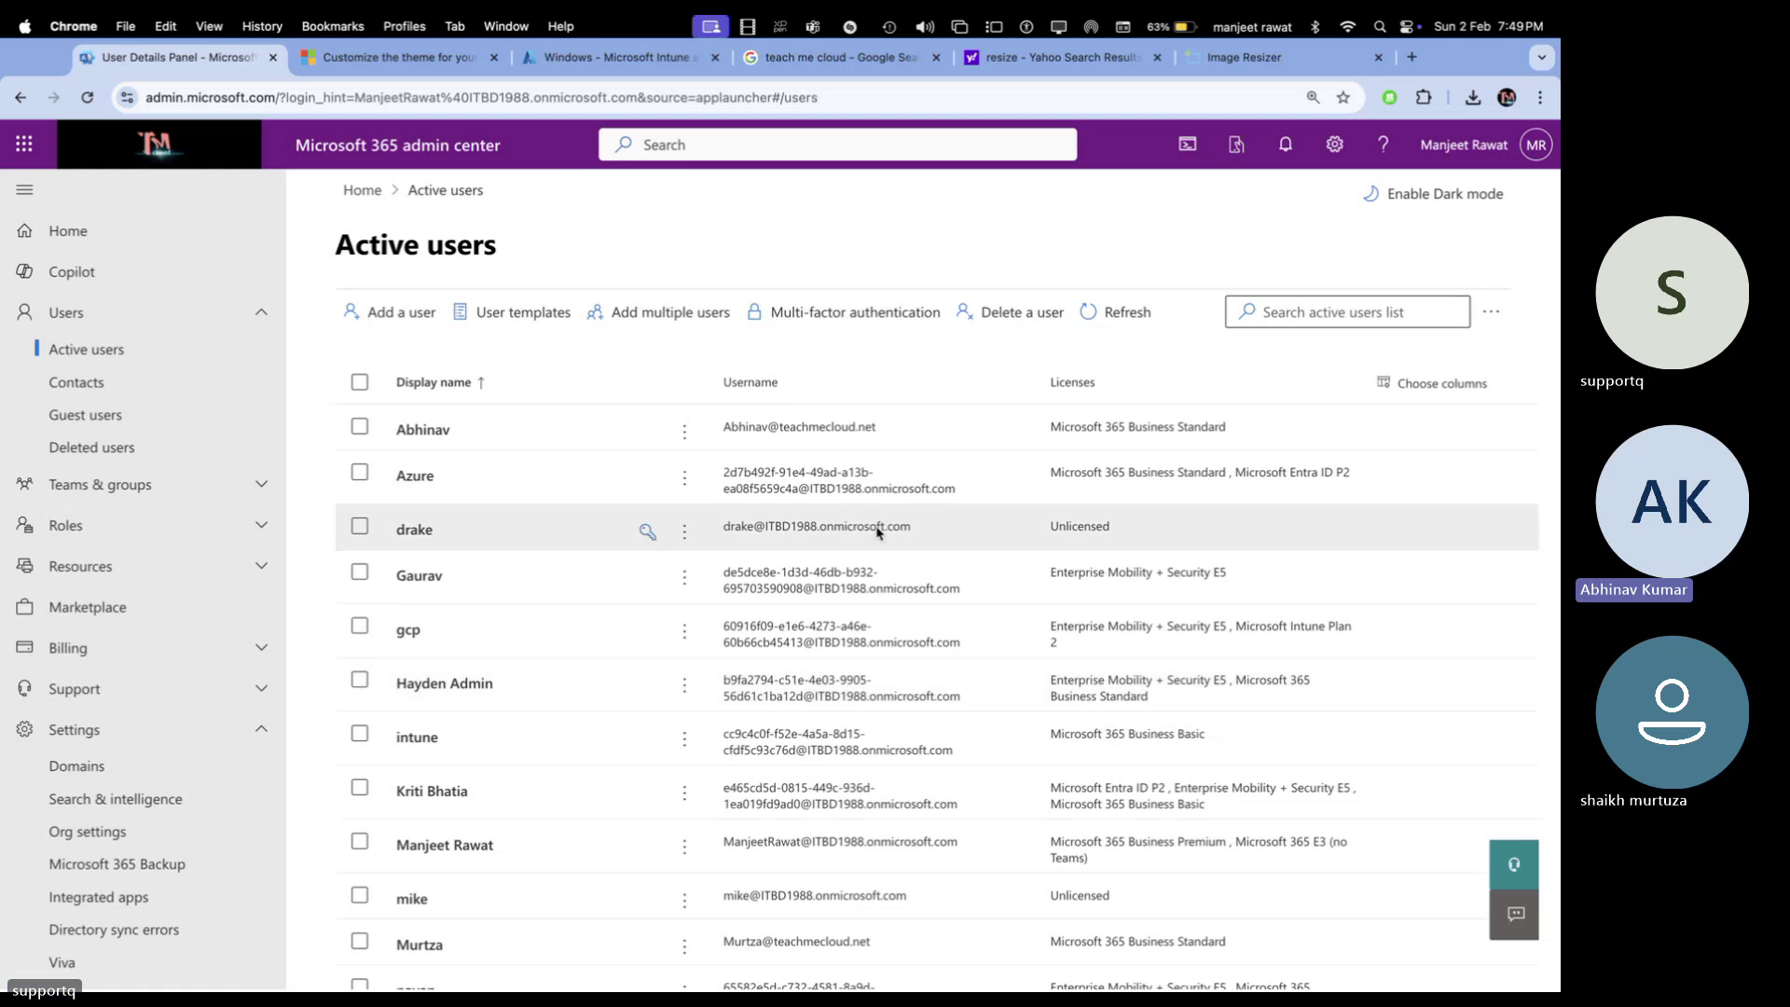
left_click(1122, 307)
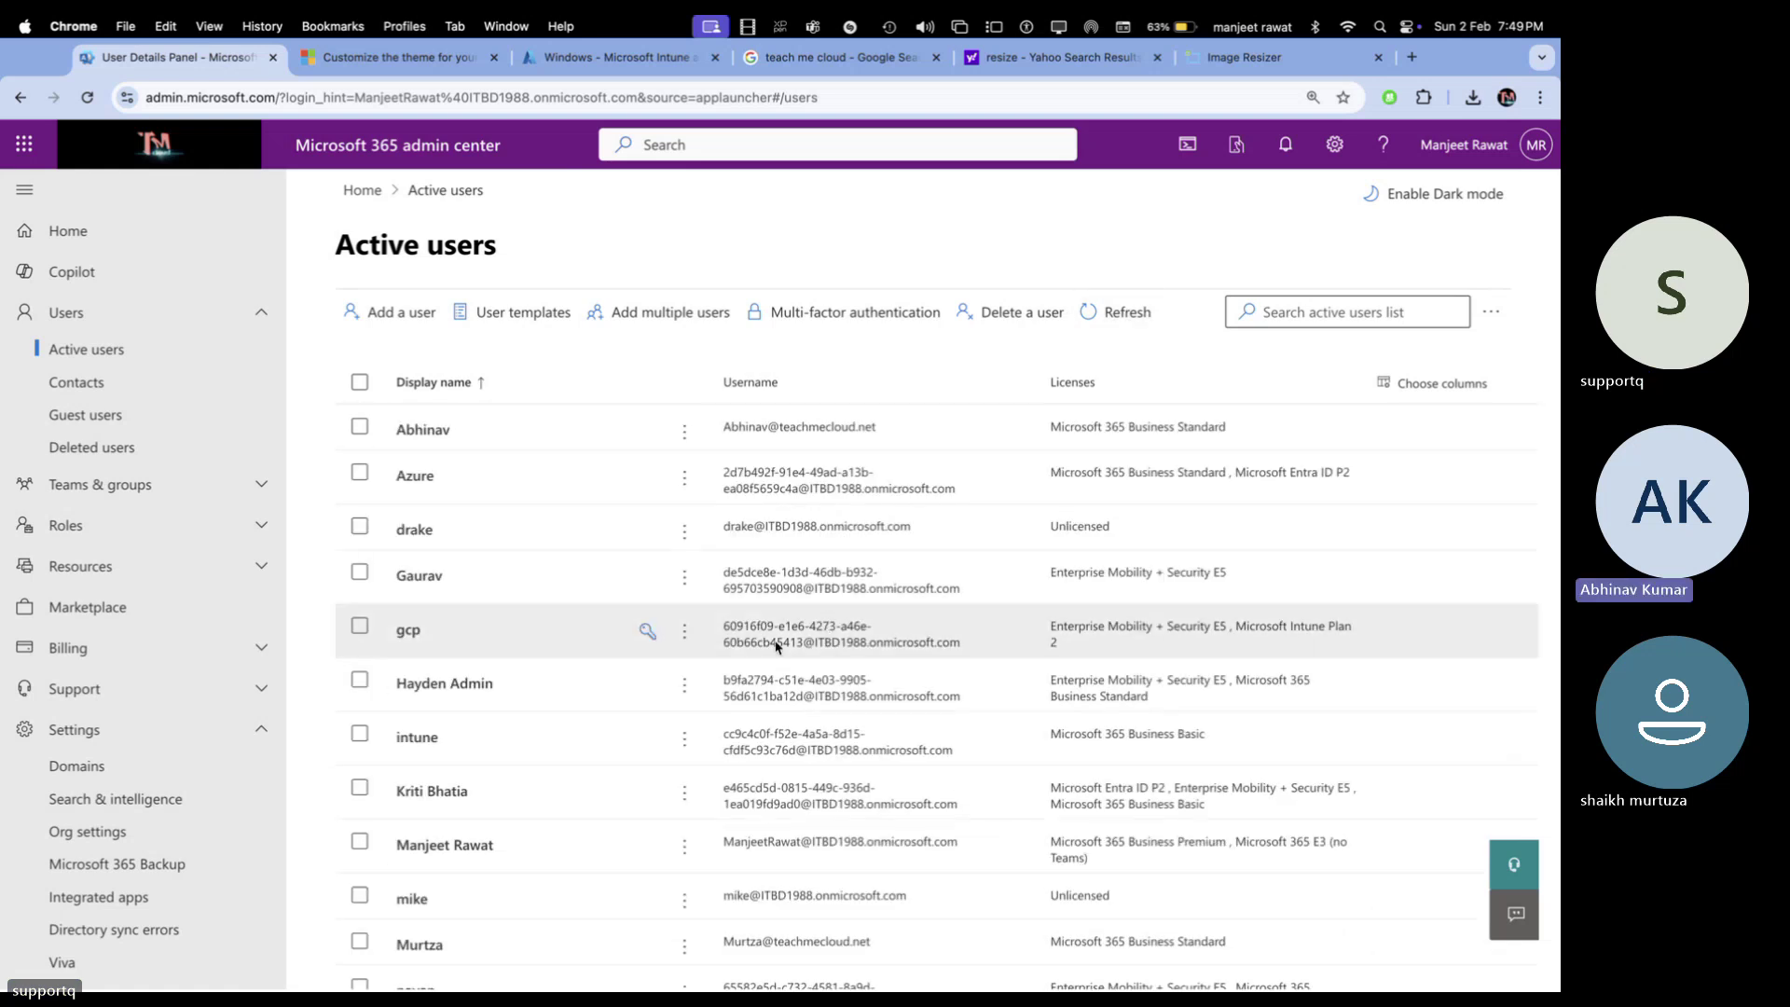
scroll(776, 645, "down", 5)
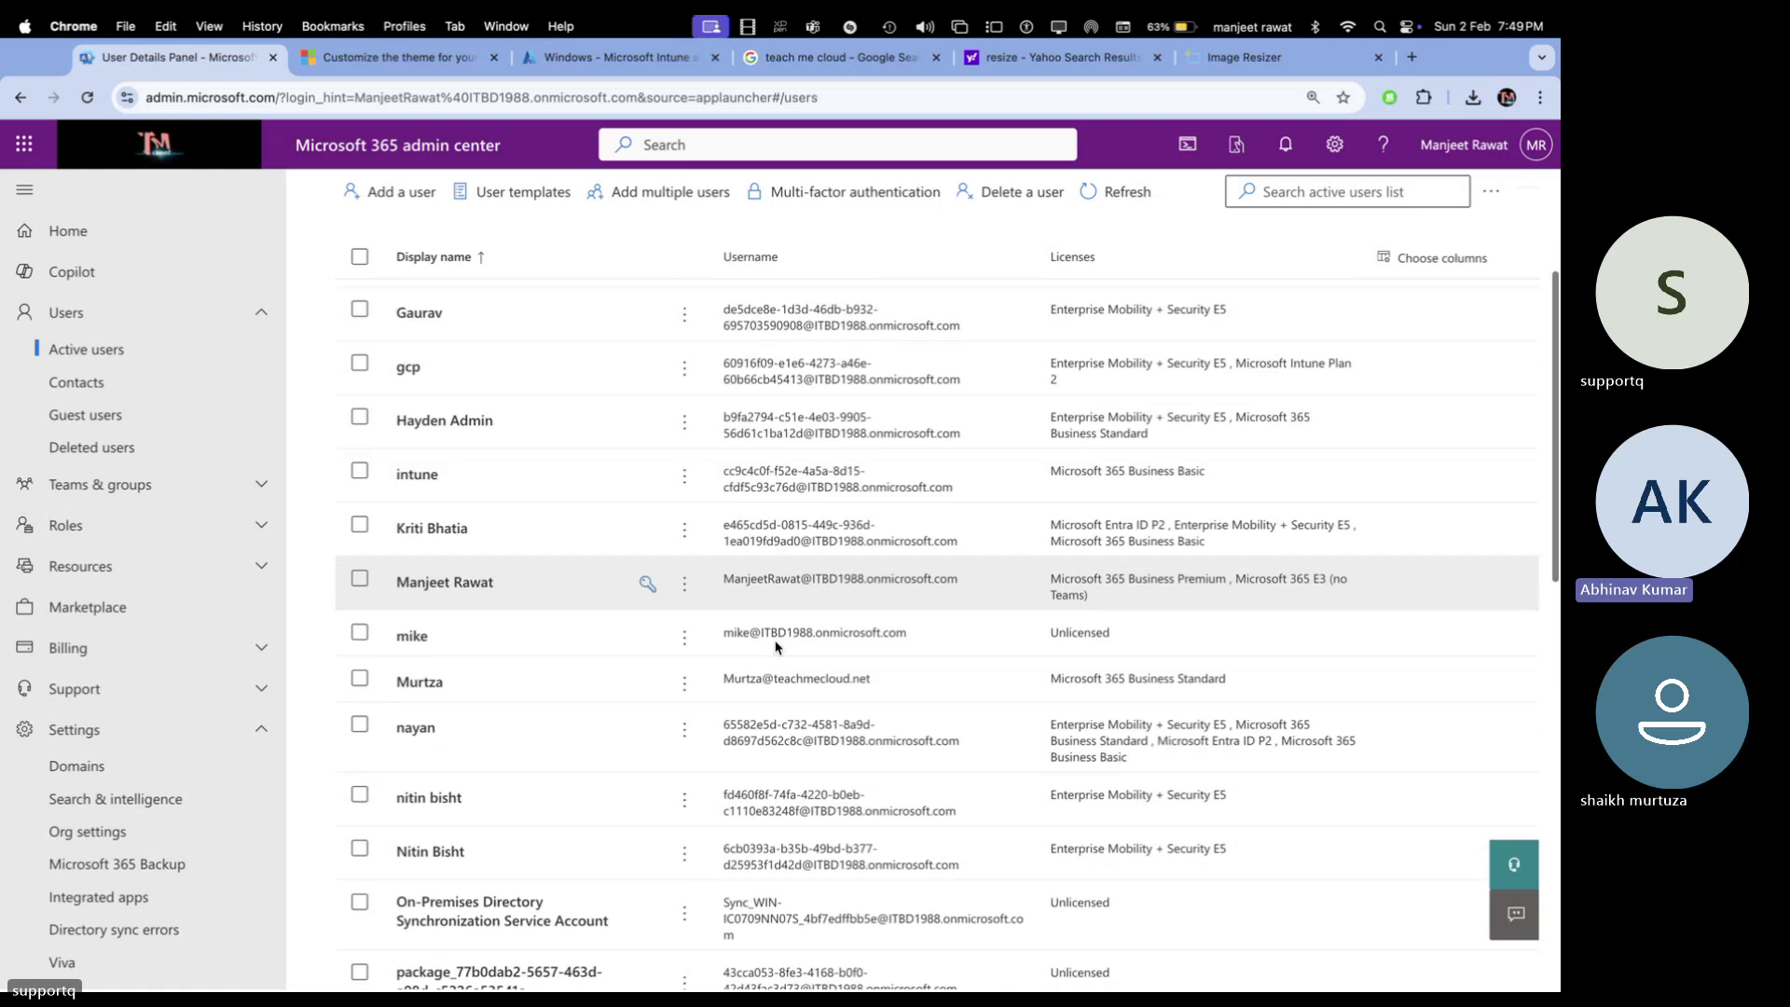
scroll(776, 645, "down", 5)
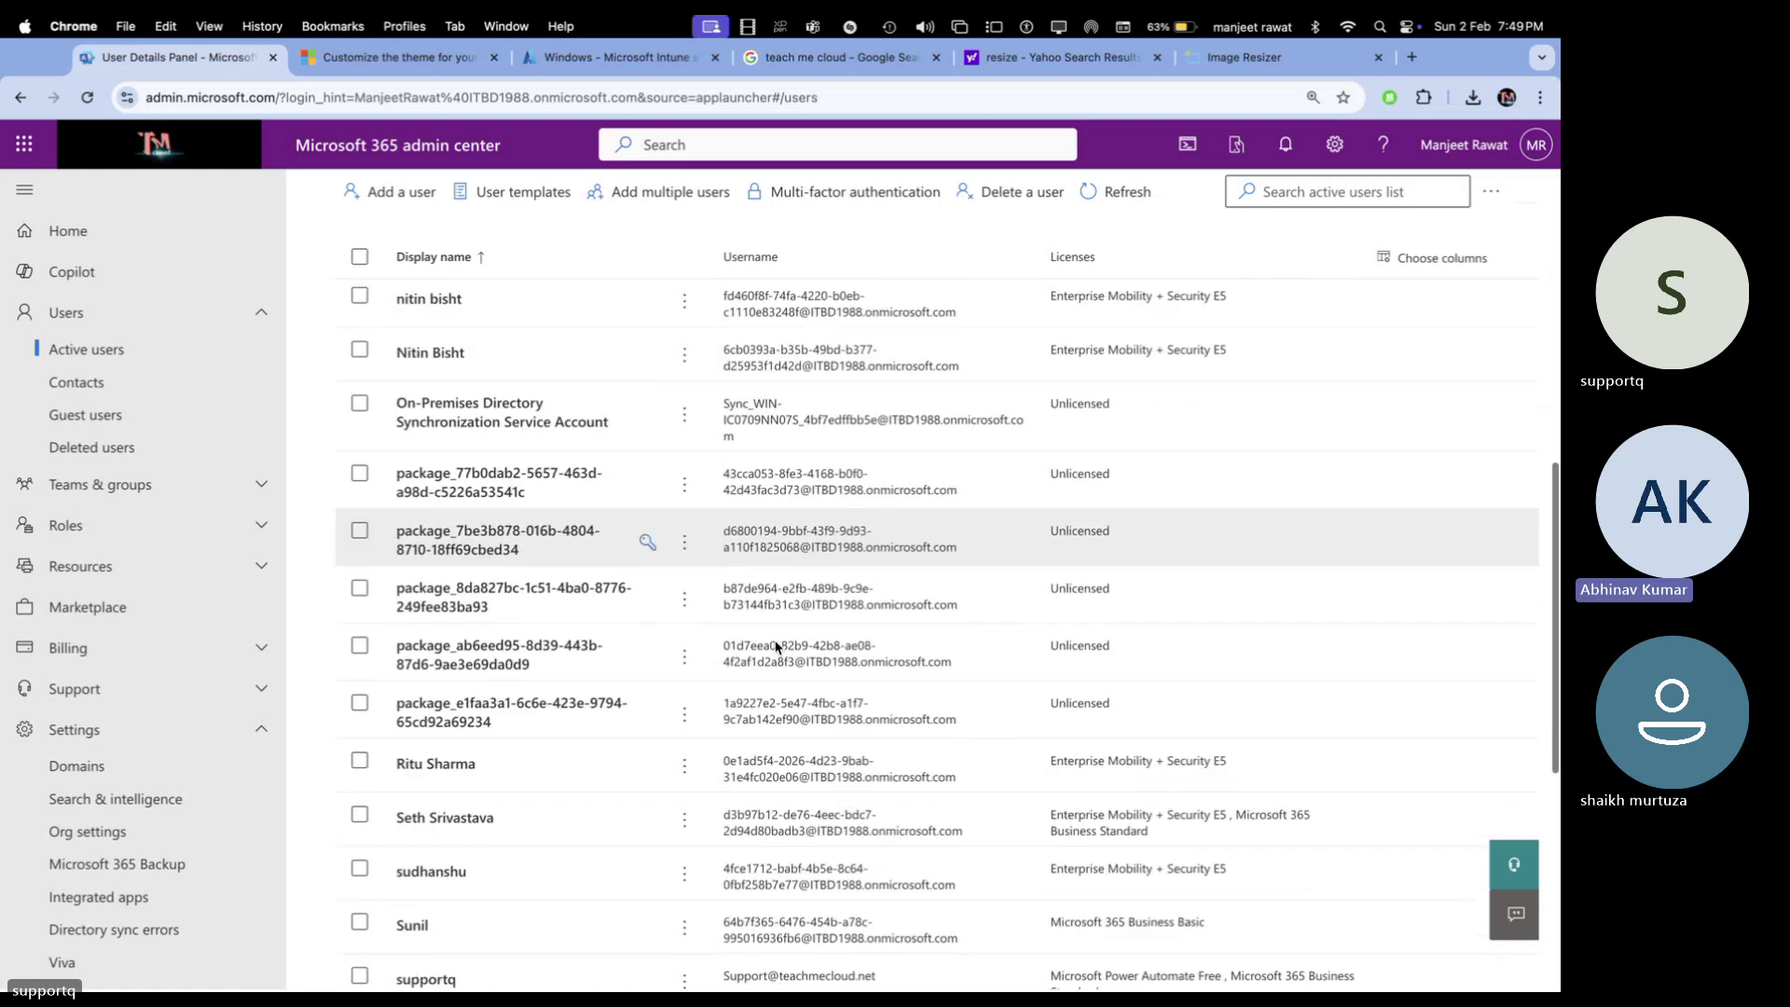
scroll(776, 645, "down", 5)
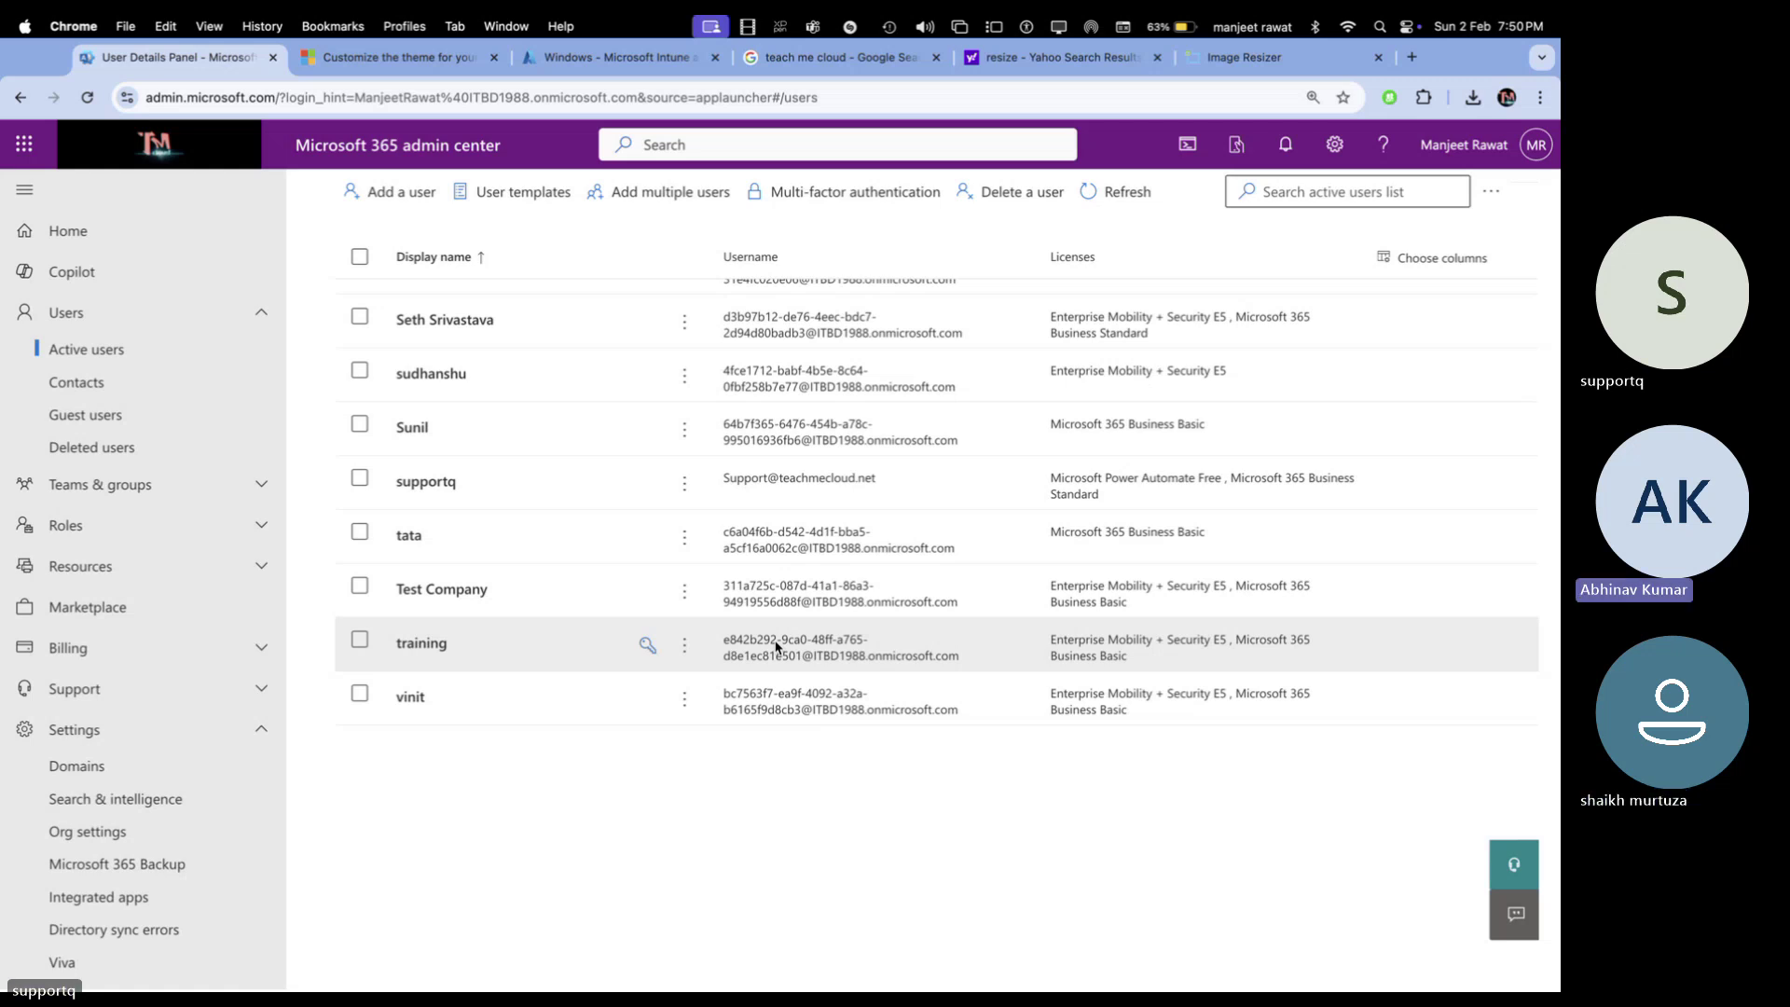
Switch to the Teams meeting, stop and confirm ending its recording, then go to Remote Desktop
key("ctrl+Right")
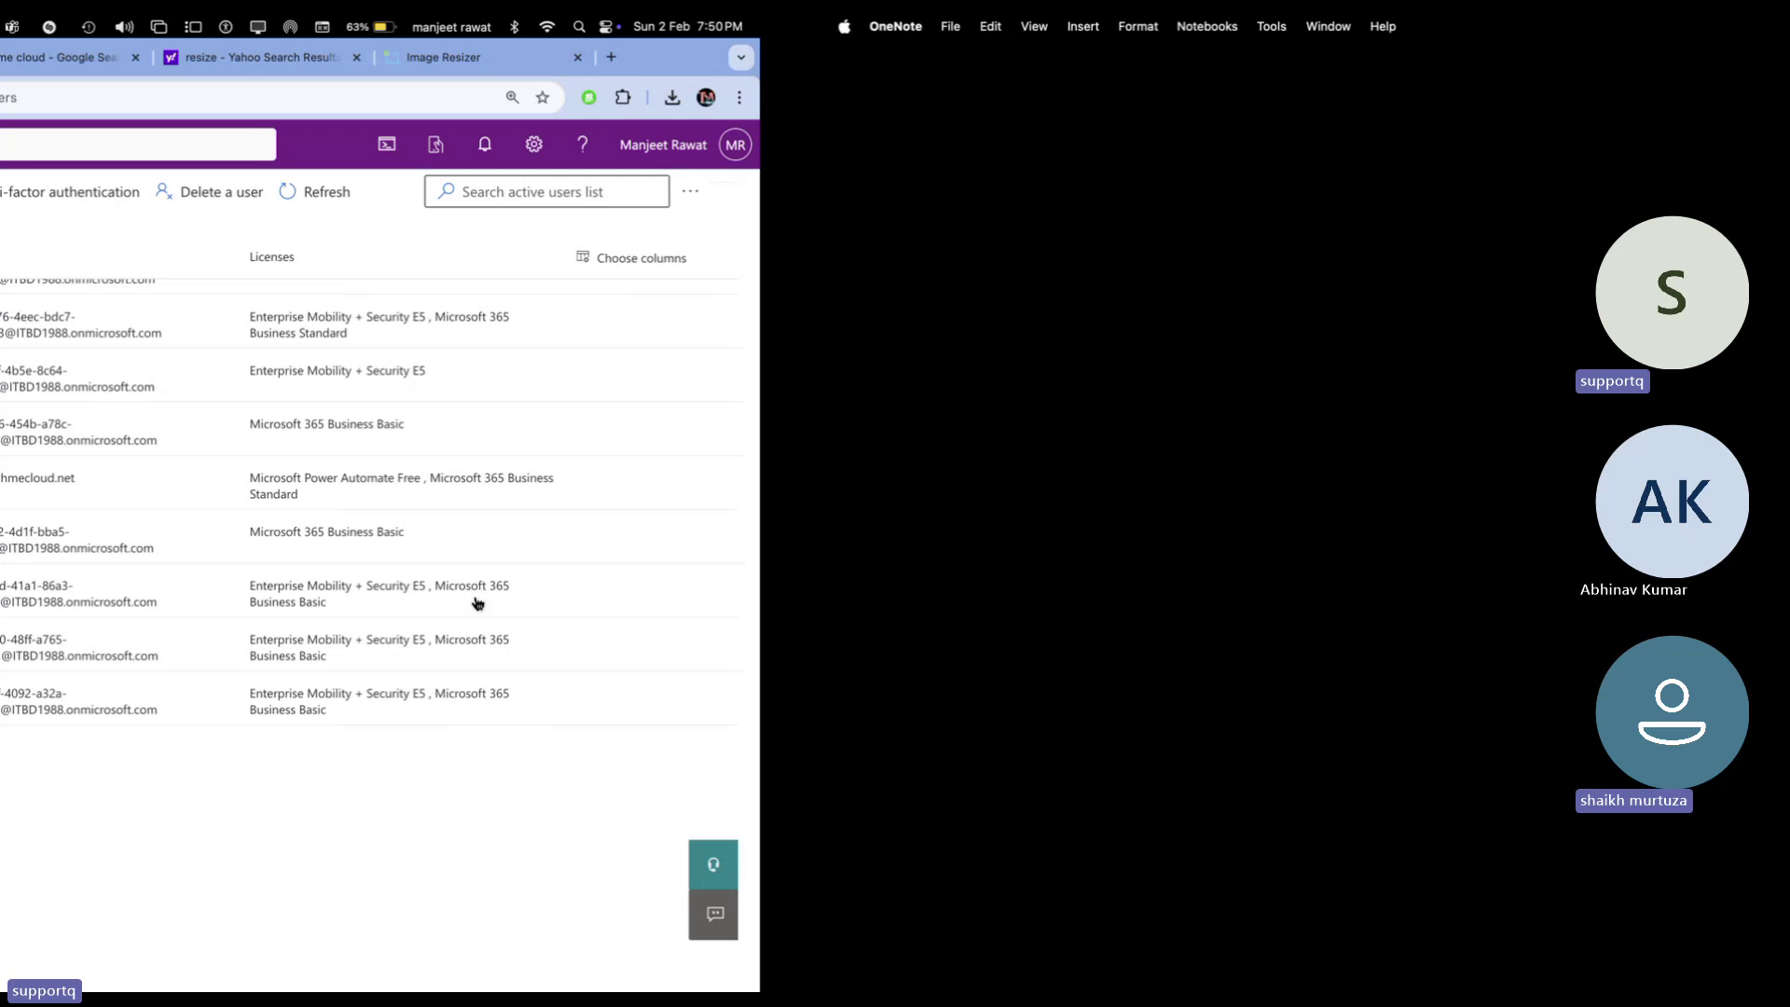
key("ctrl+Right")
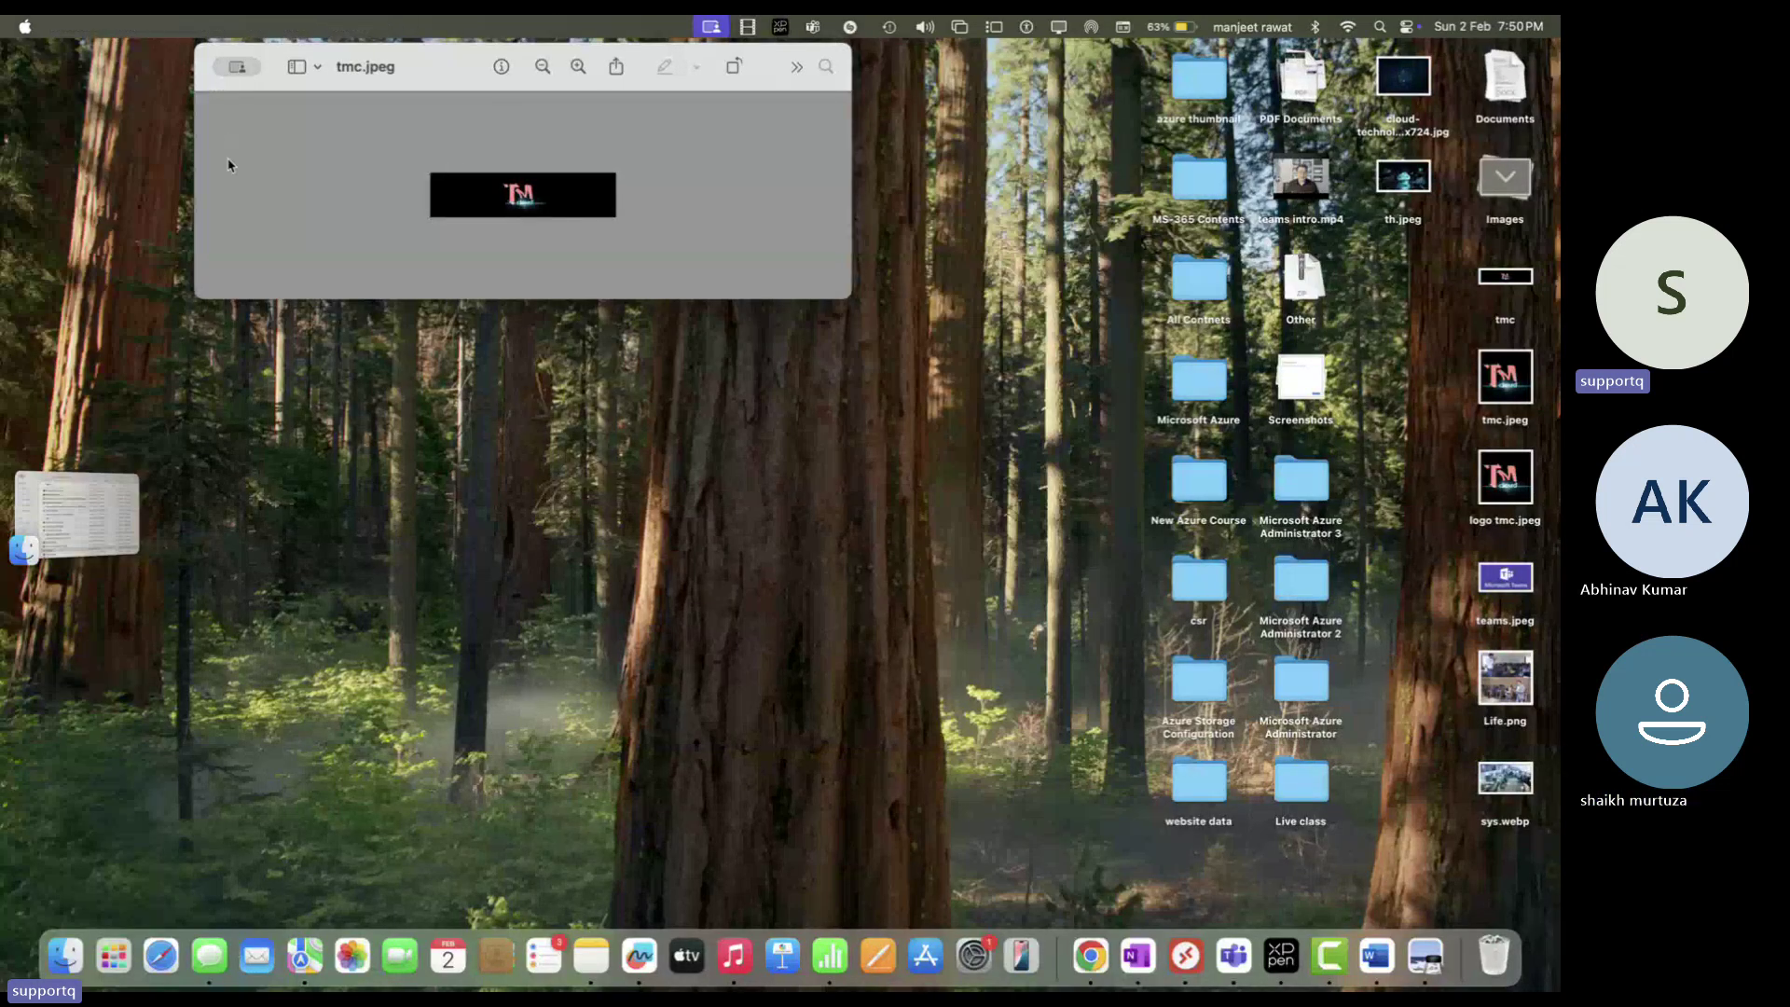
key("ctrl+Right")
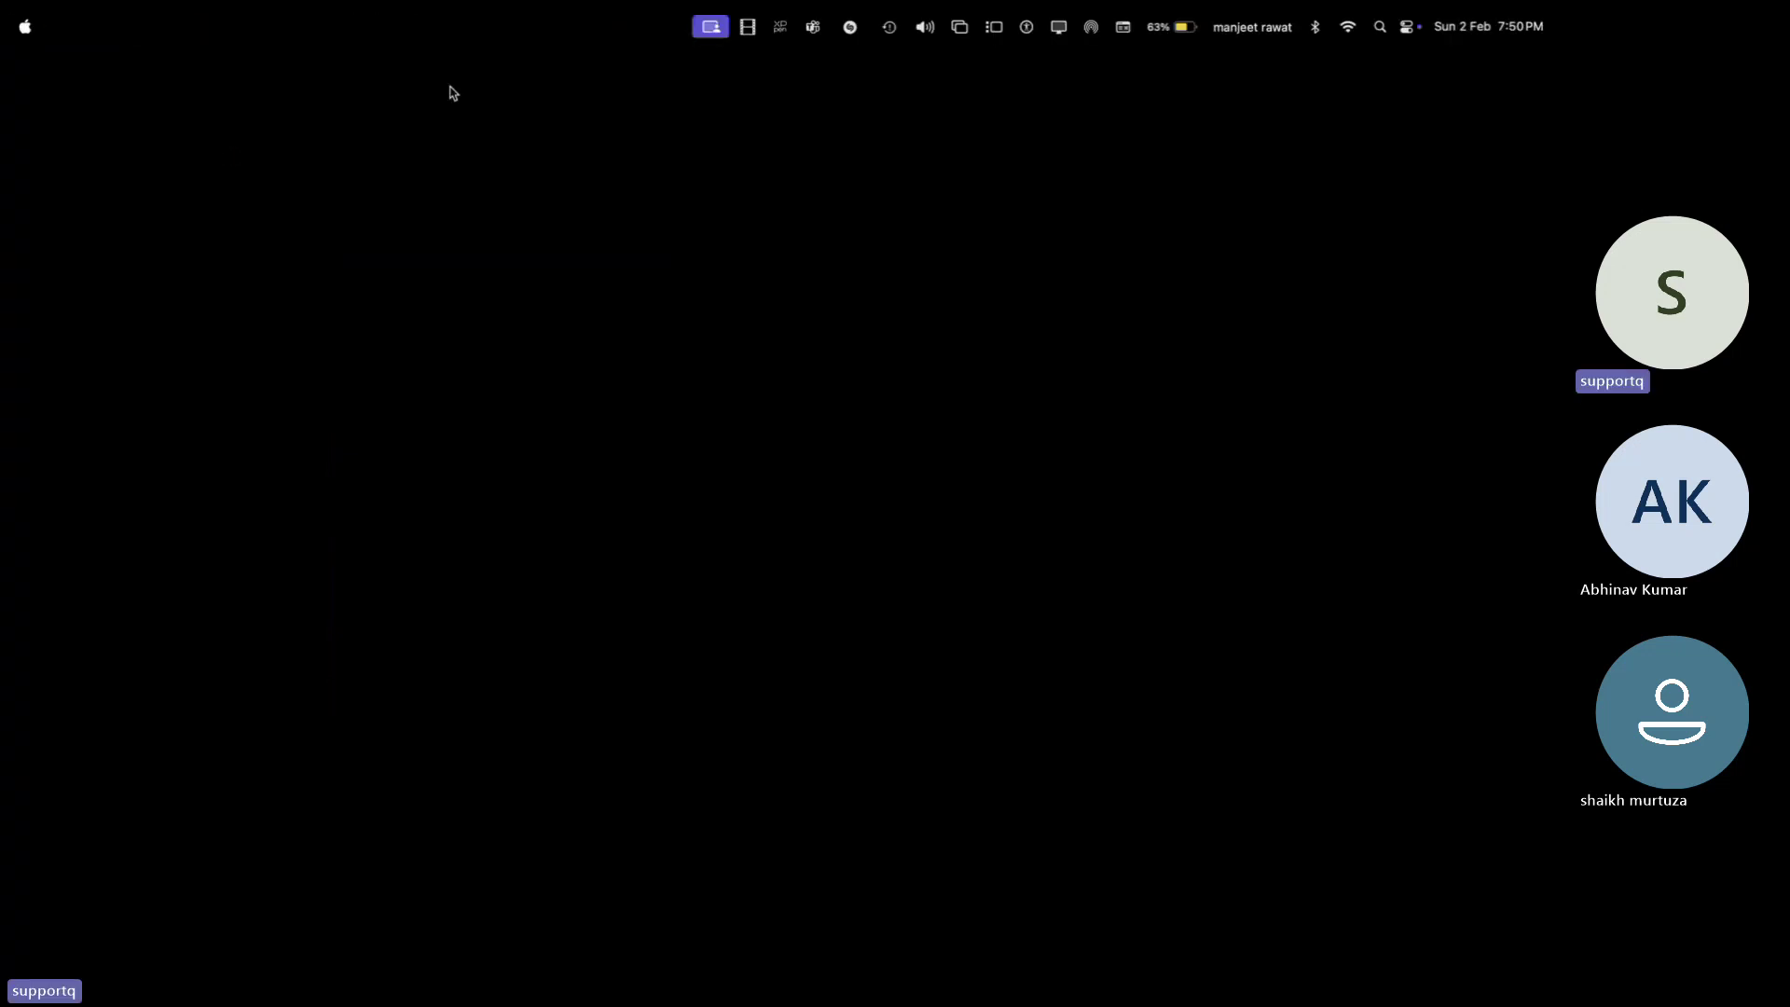
key("ctrl+Right")
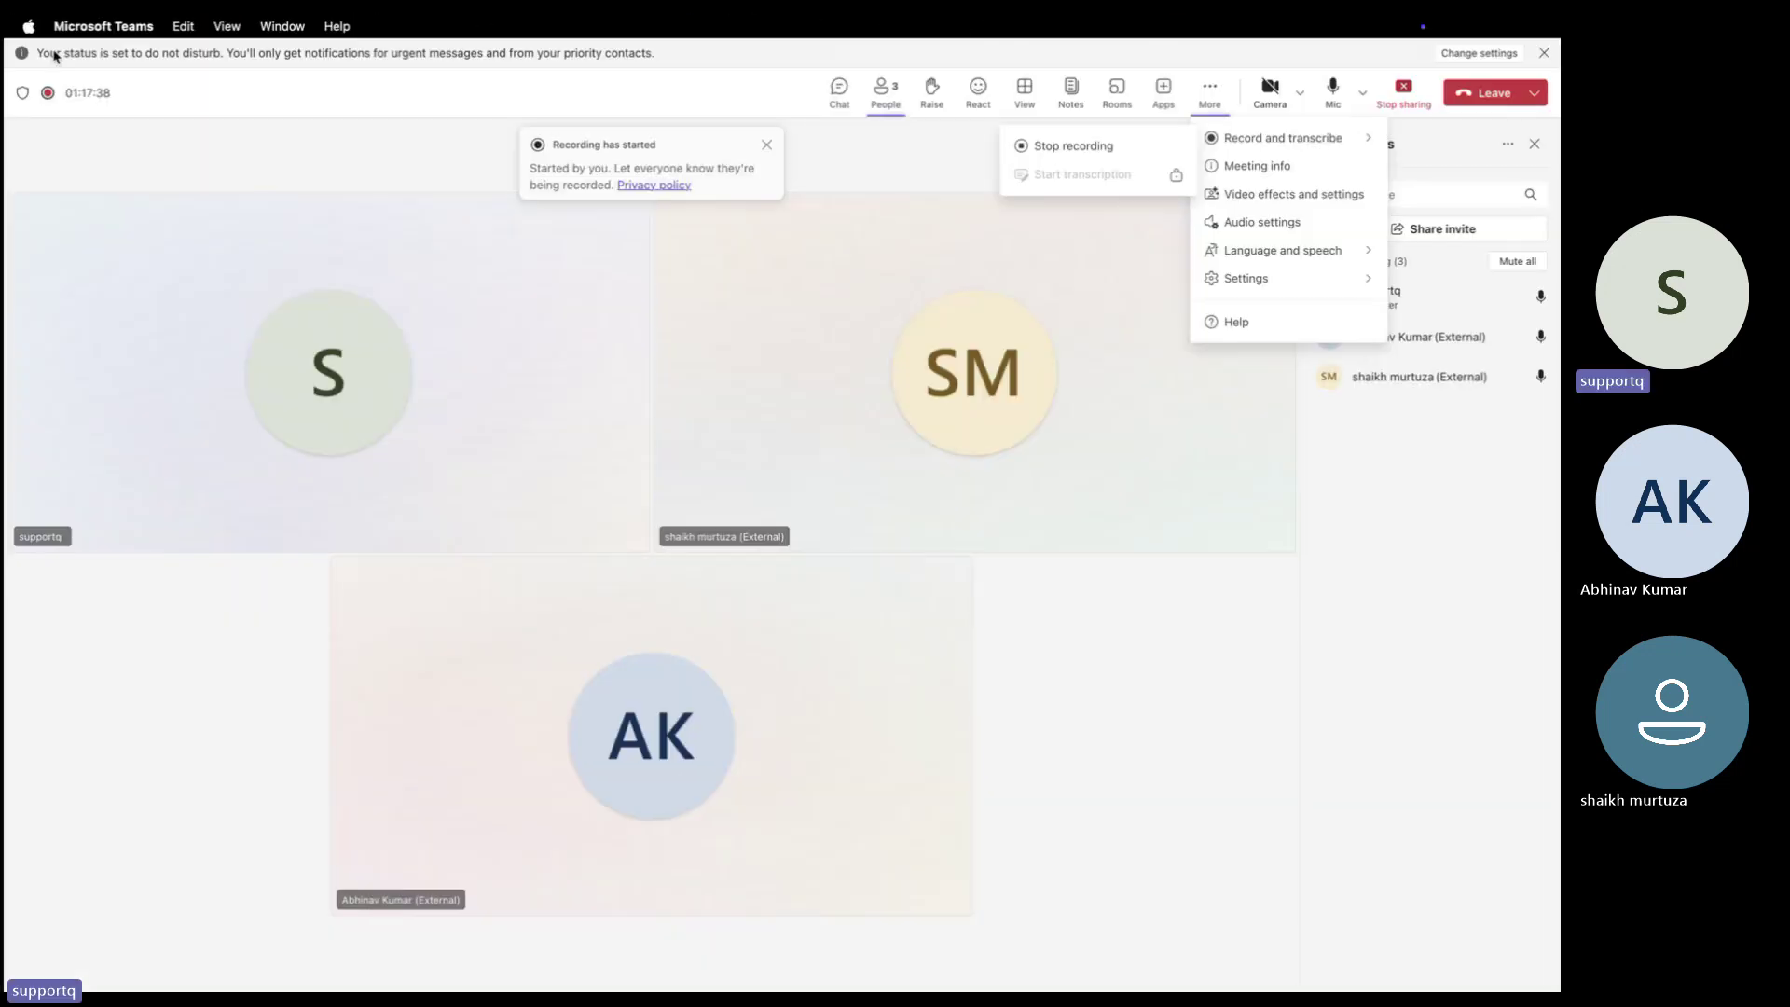
left_click(1071, 150)
key("ctrl+Right")
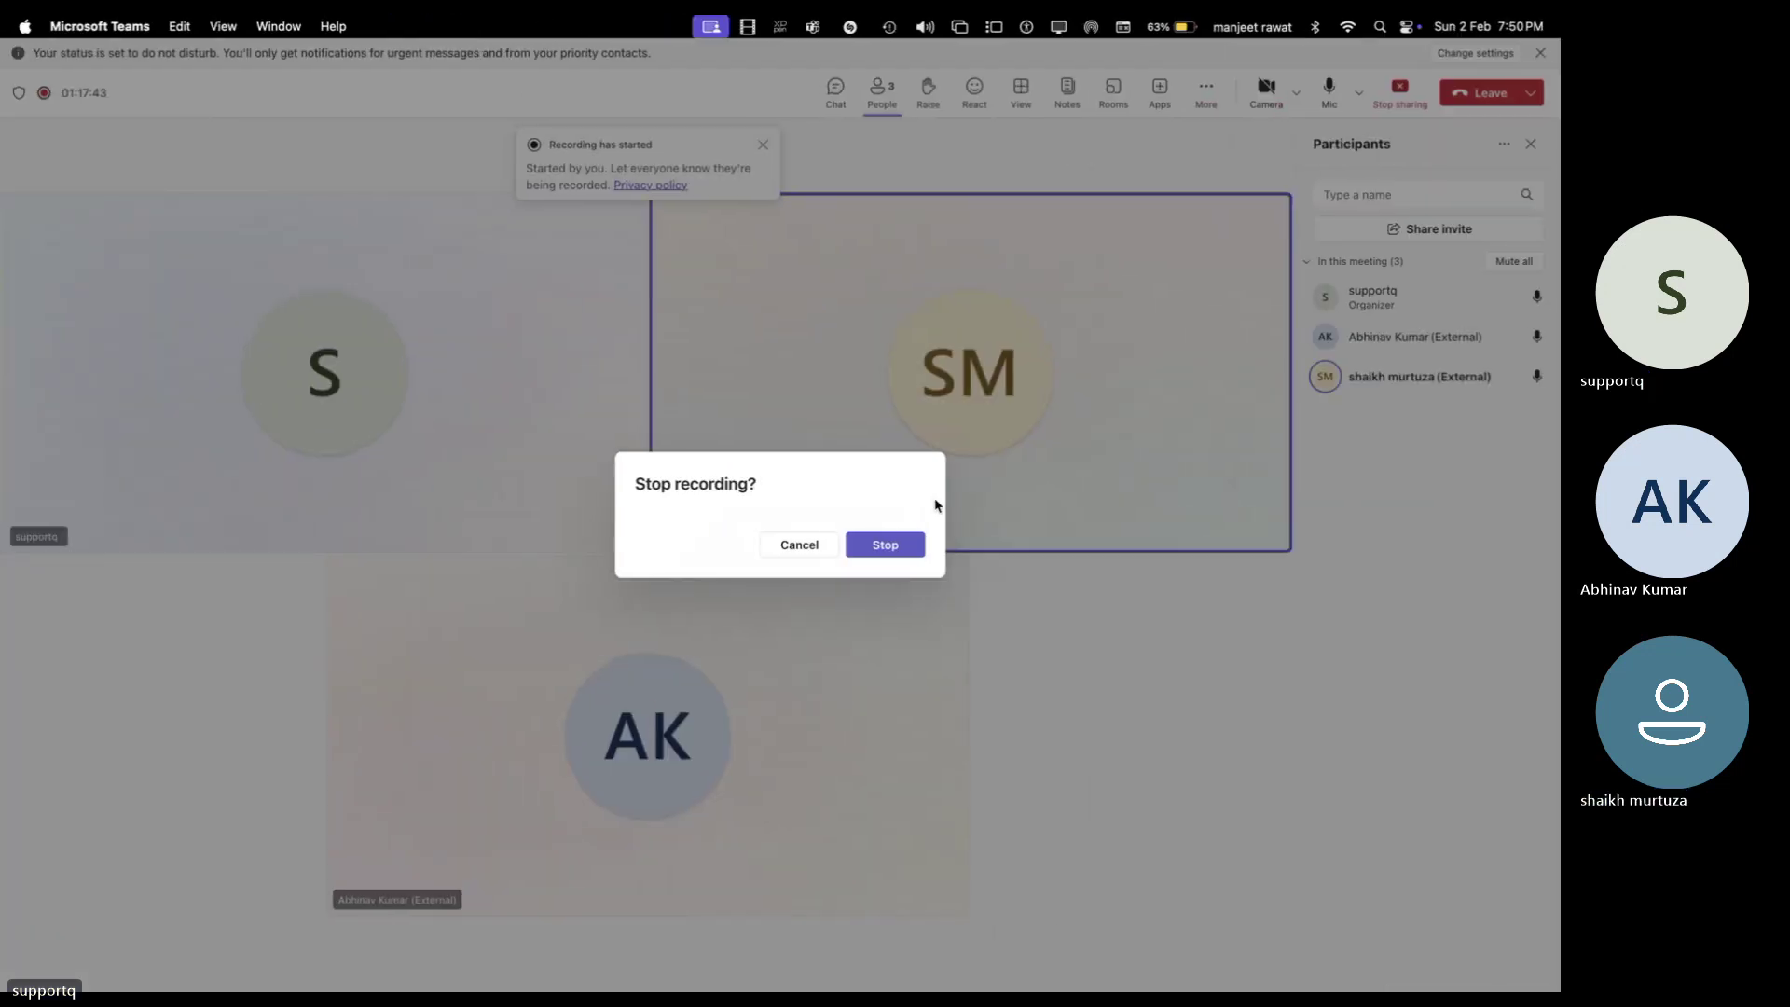
left_click(885, 546)
key("ctrl+Right")
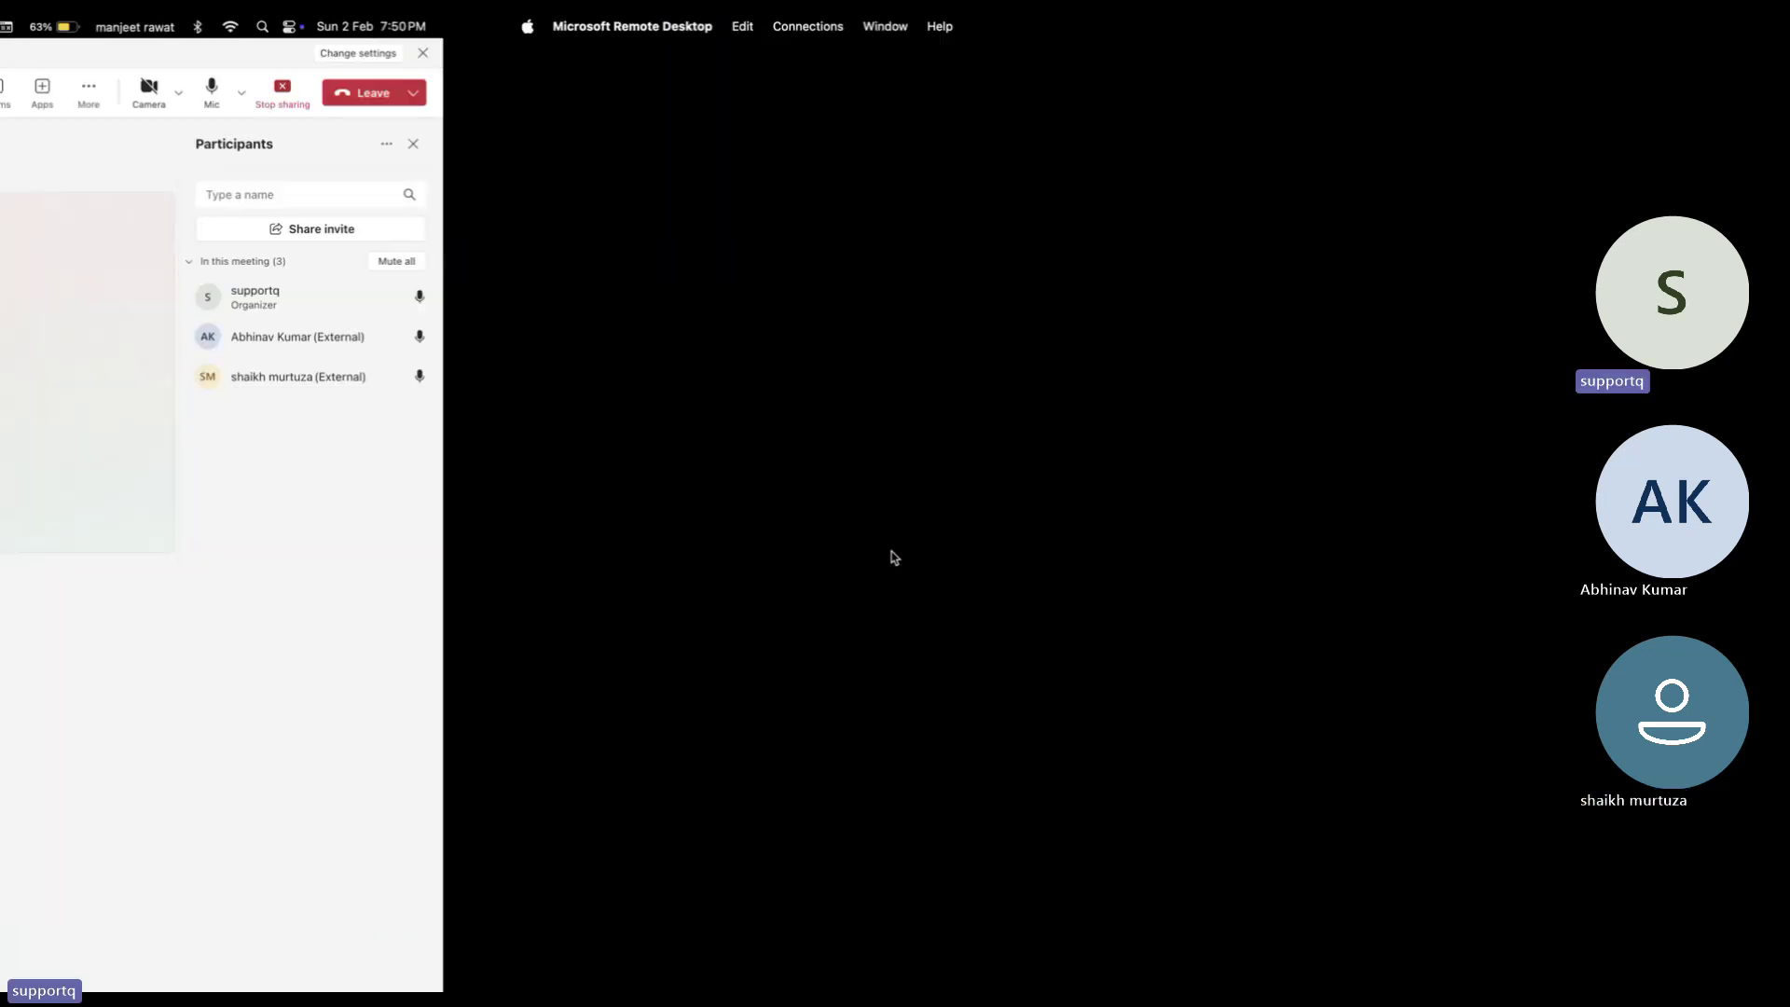